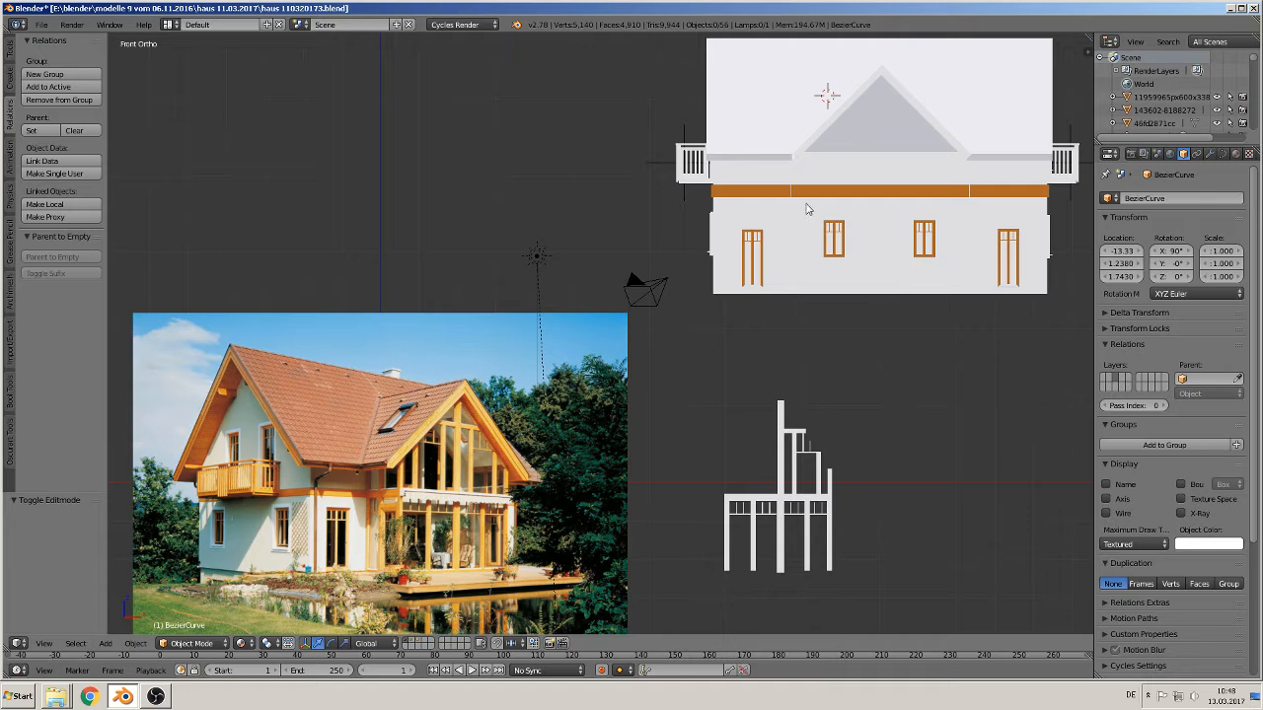
middle_click_drag(883, 267, 822, 189, "shift")
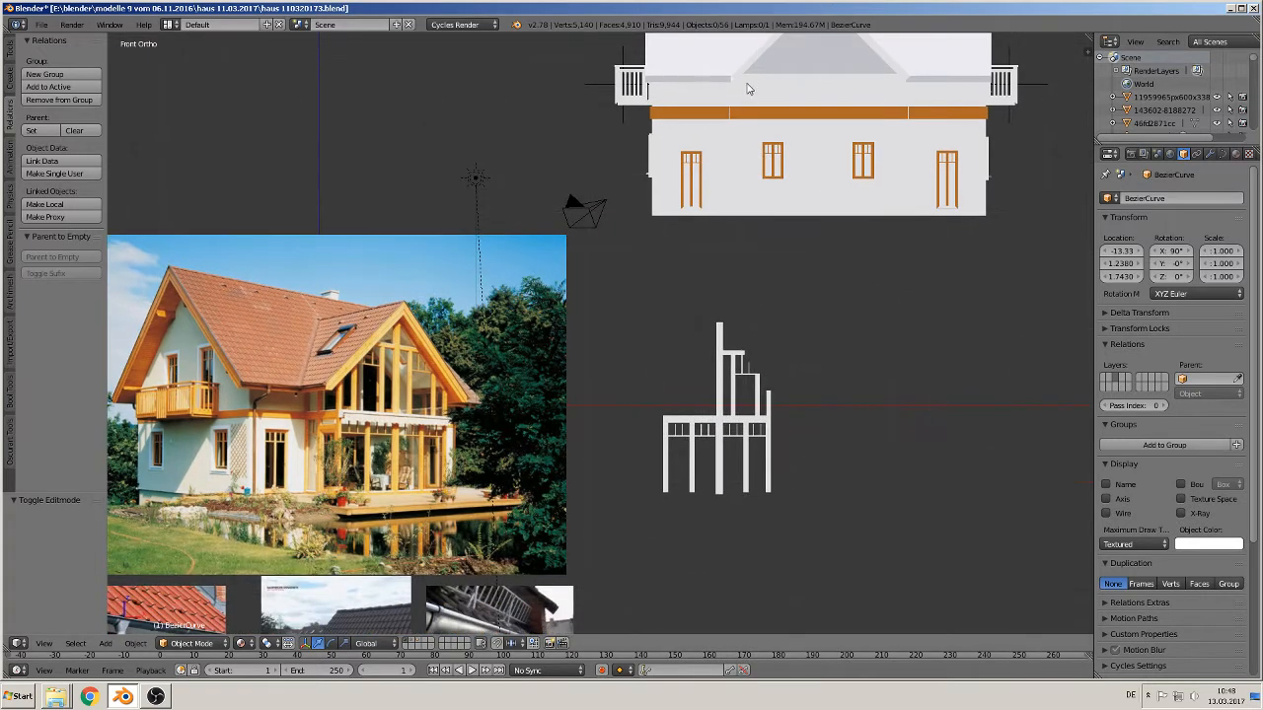
middle_click_drag(746, 89, 793, 239, "shift")
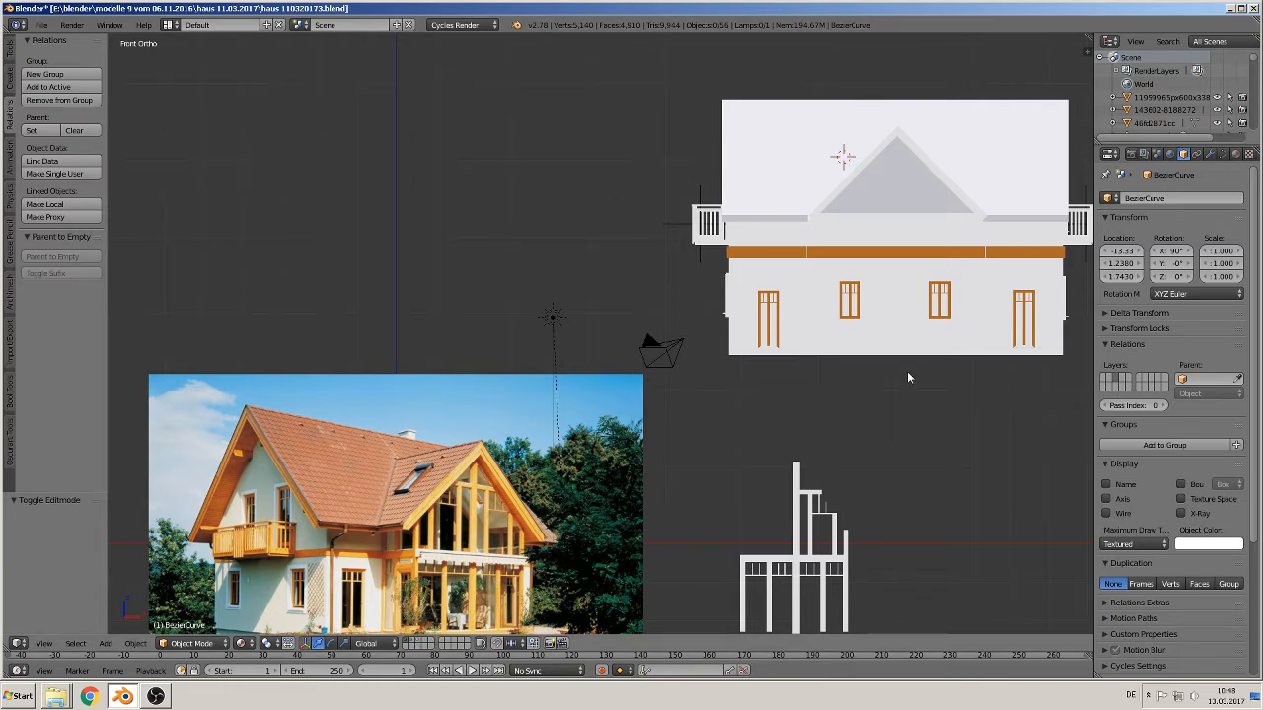
Extend the middle lower post by moving its top face up about 2.6 units along Z to the height of the tall upper post
middle_click_drag(717, 528, 685, 418, "shift")
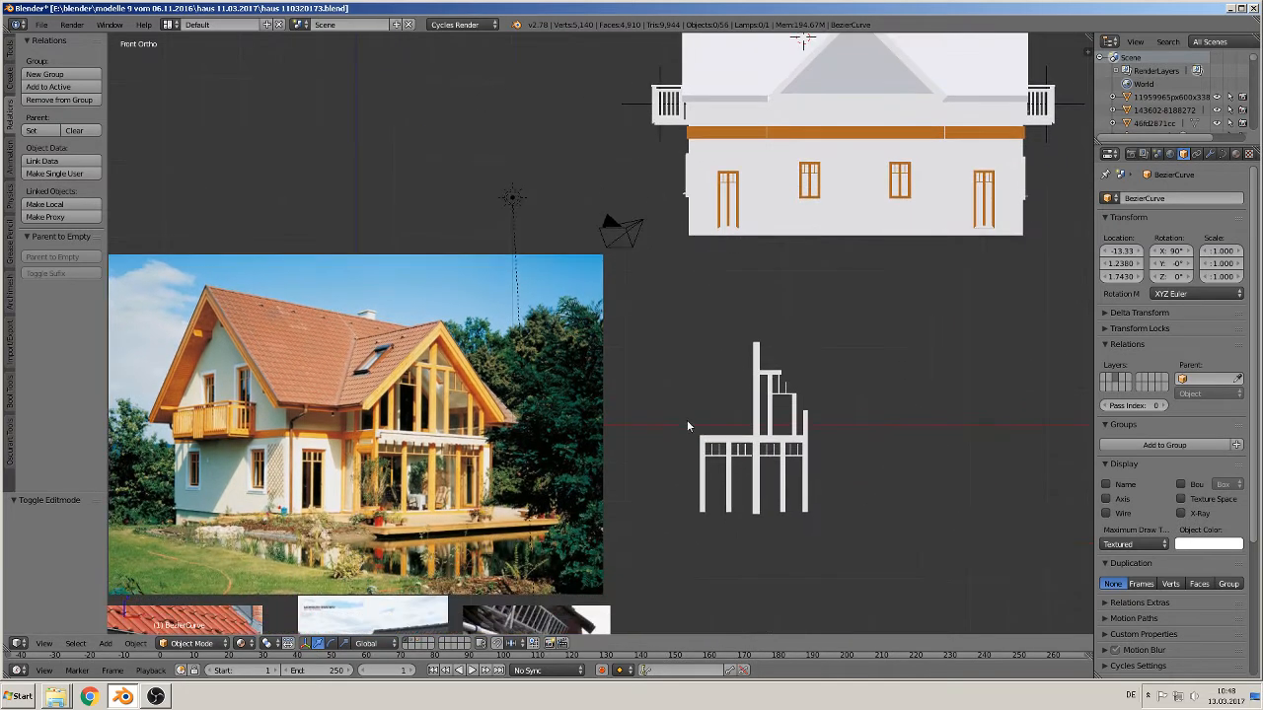
scroll(711, 443, "up", 2)
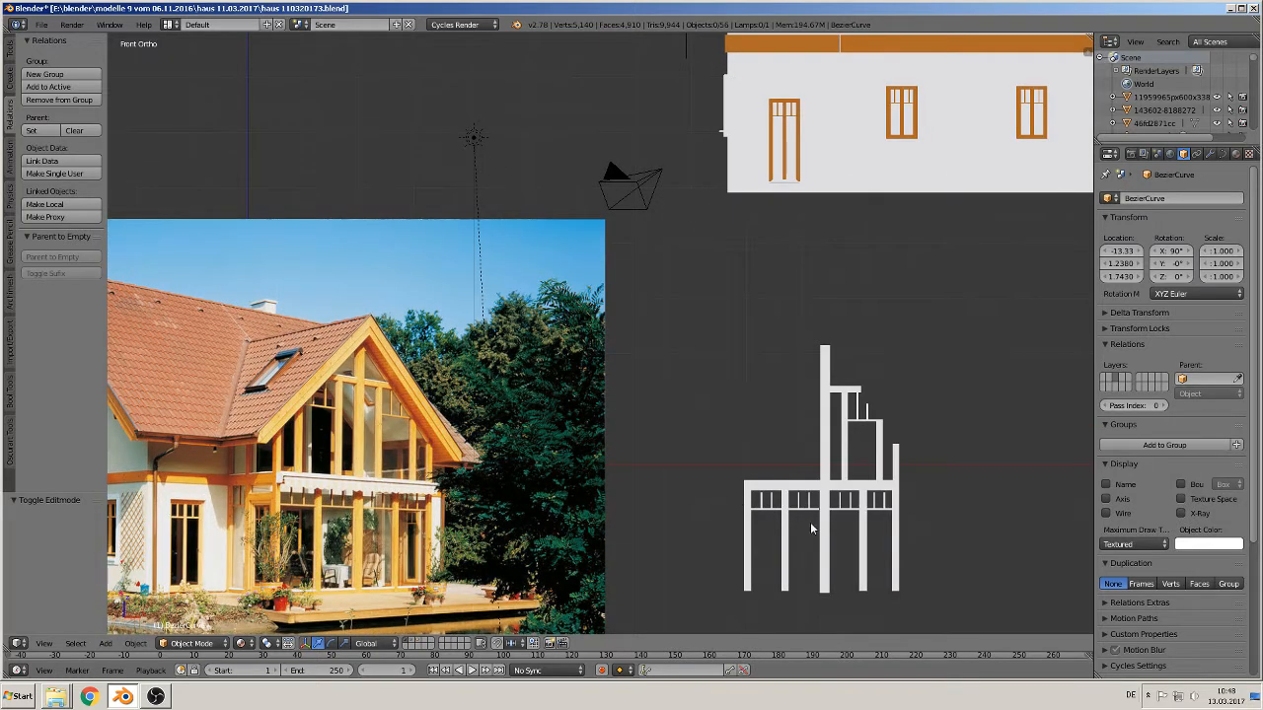
middle_click_drag(810, 522, 746, 524, "shift")
right_click(766, 515)
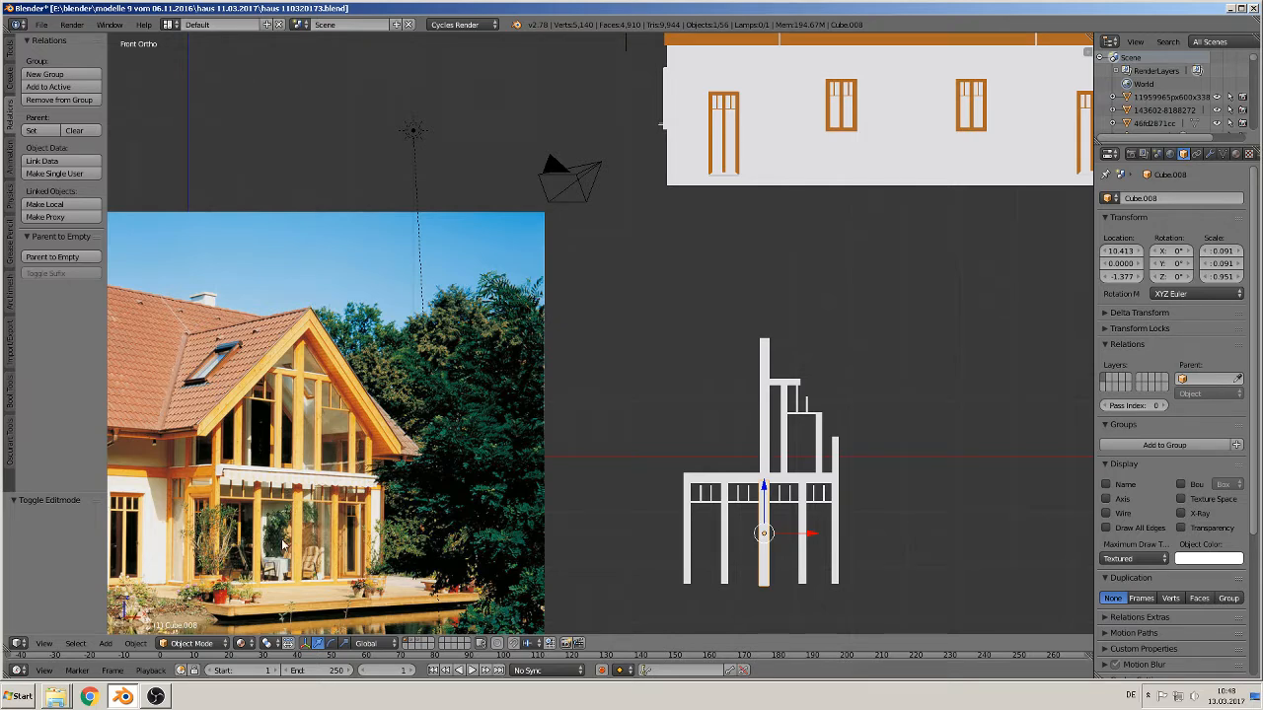
scroll(817, 443, "up", 5)
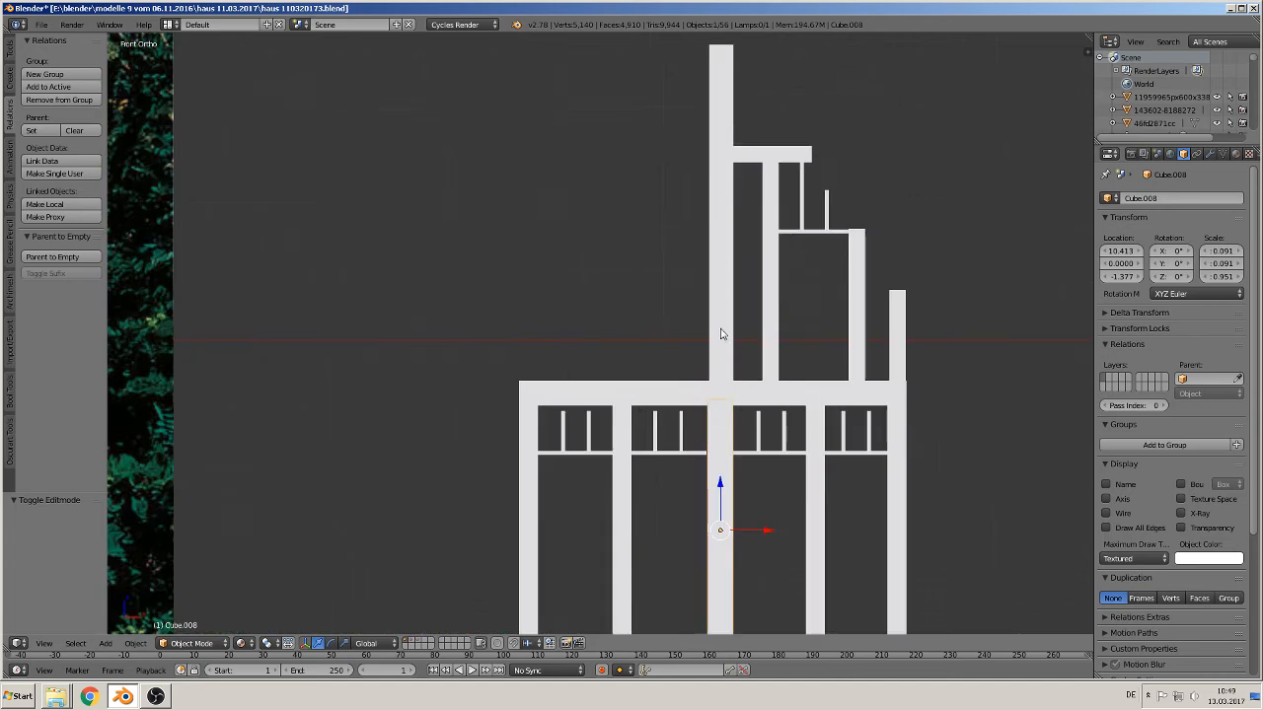
key("Tab")
middle_click_drag(727, 417, 777, 465)
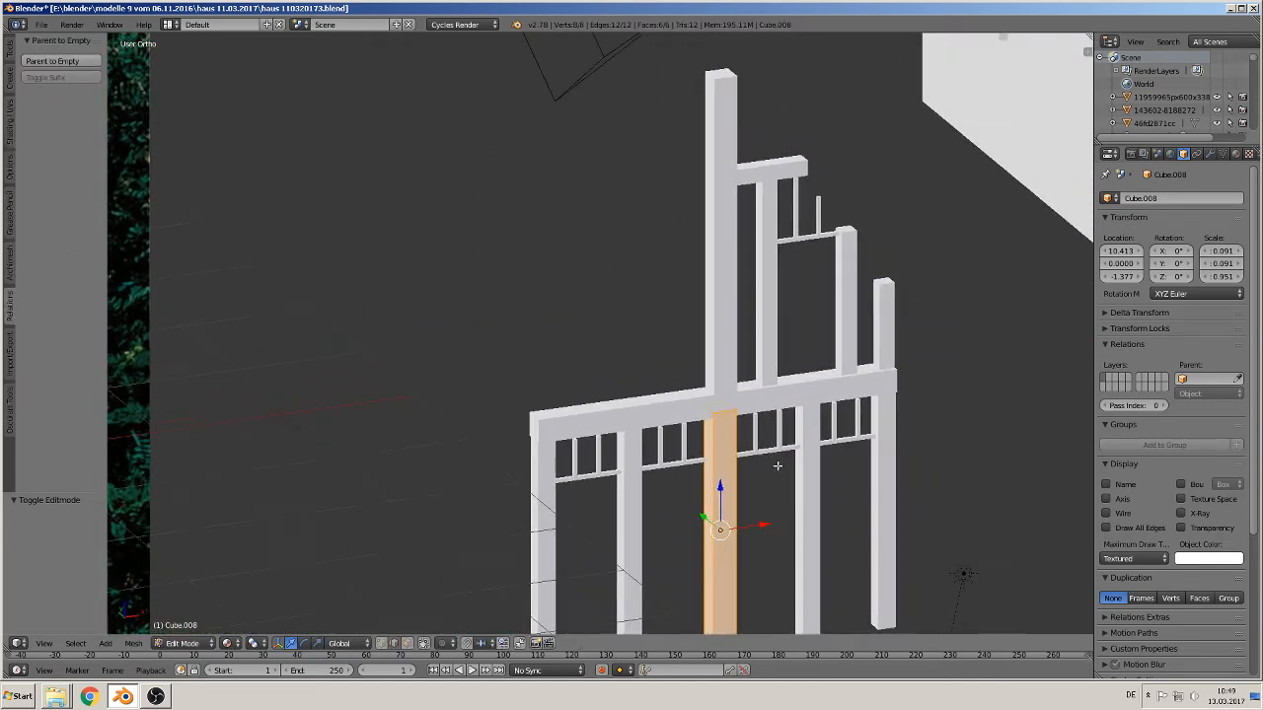
scroll(777, 466, "up", 3)
middle_click_drag(849, 503, 771, 465, "shift")
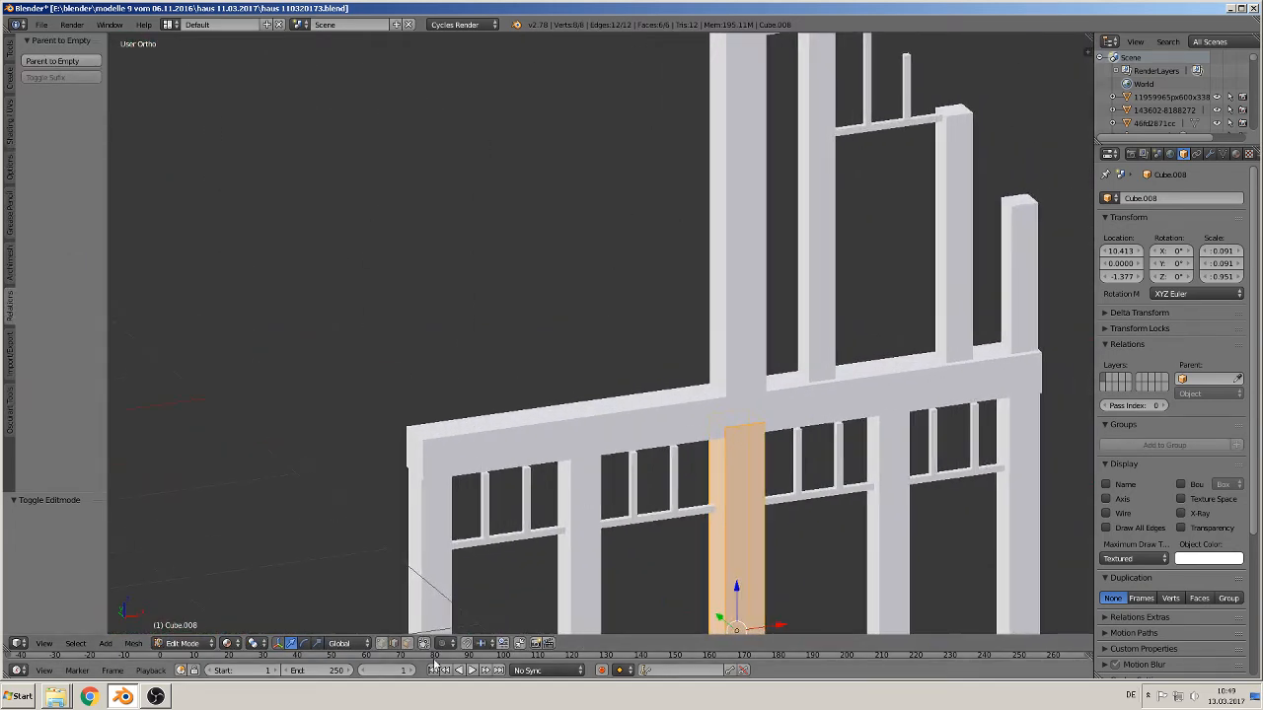
left_click(407, 643)
right_click(750, 422)
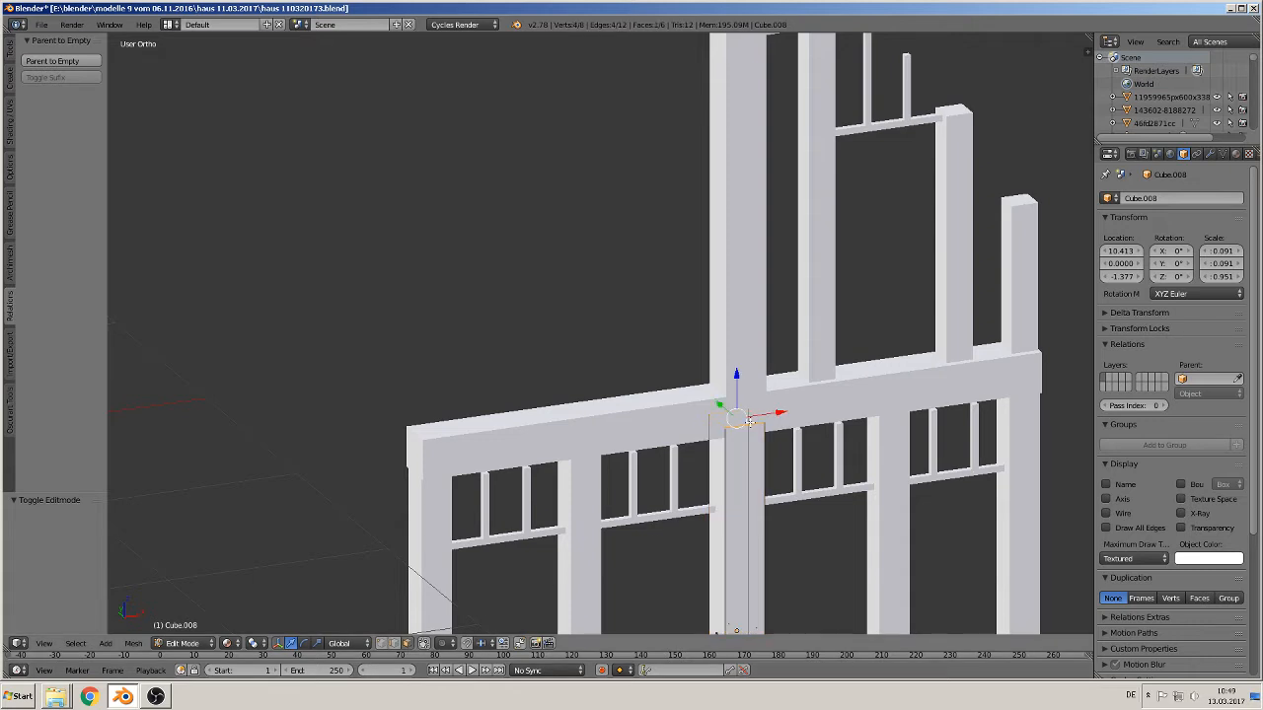
scroll(768, 423, "down", 4)
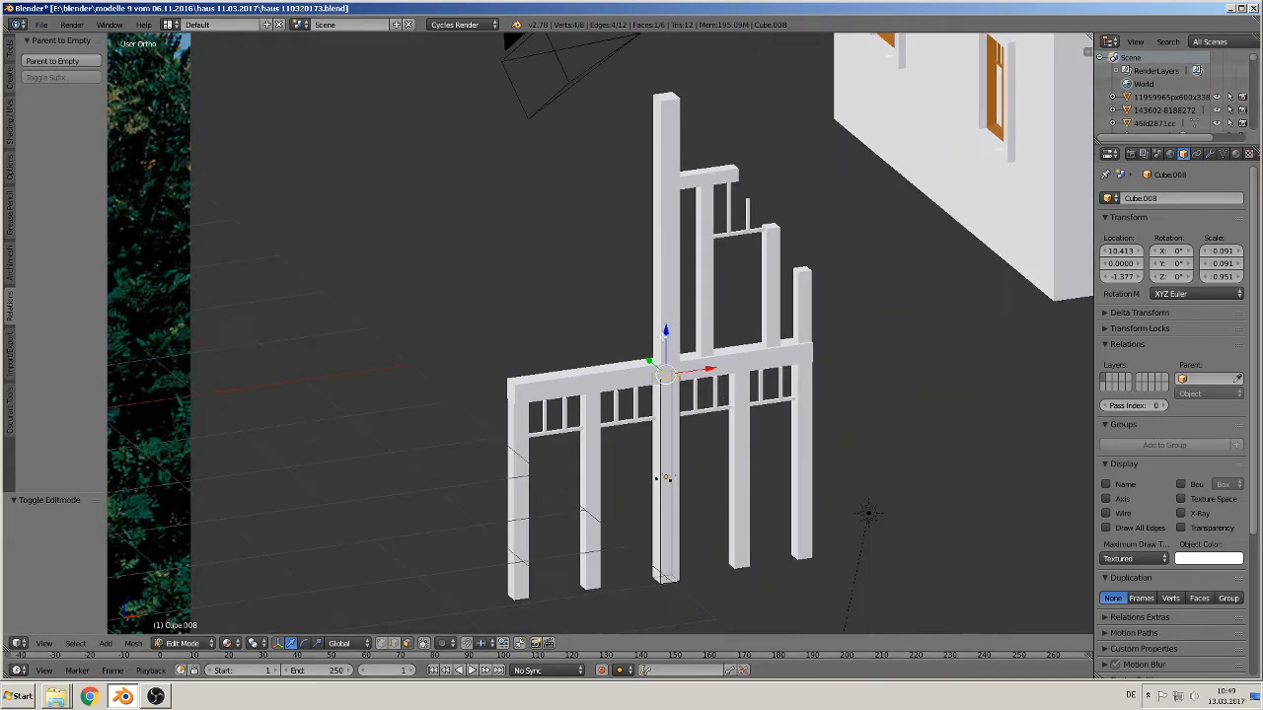
key("g")
key("z")
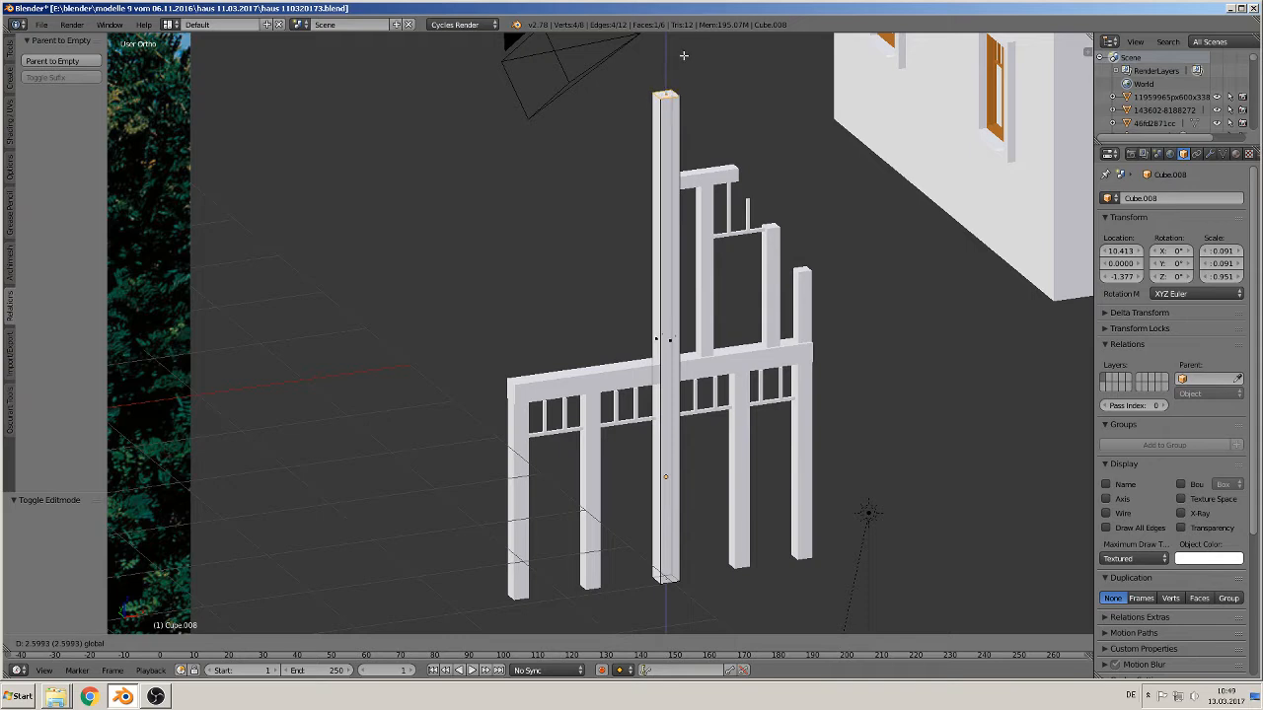
left_click(681, 61)
key("Tab")
Pull the separate tall upper post out of the extended middle post along X and delete it
right_click(671, 163)
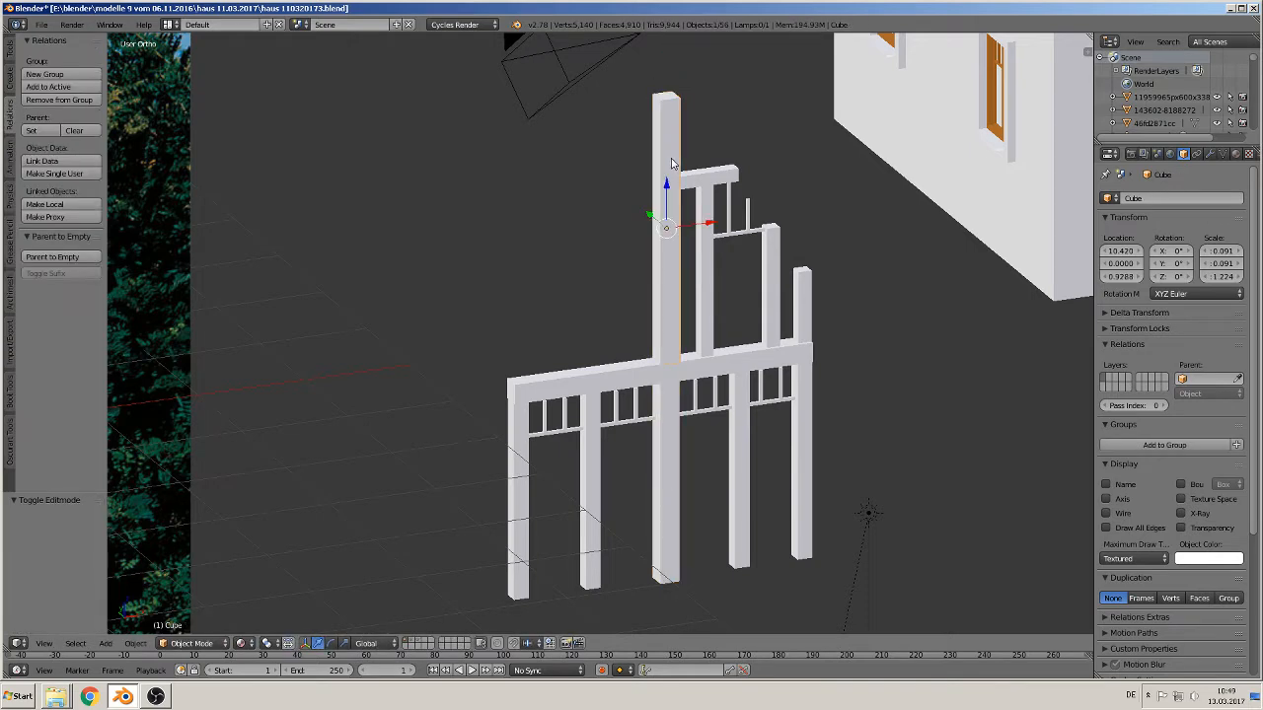
left_click_drag(710, 227, 519, 266)
key("x")
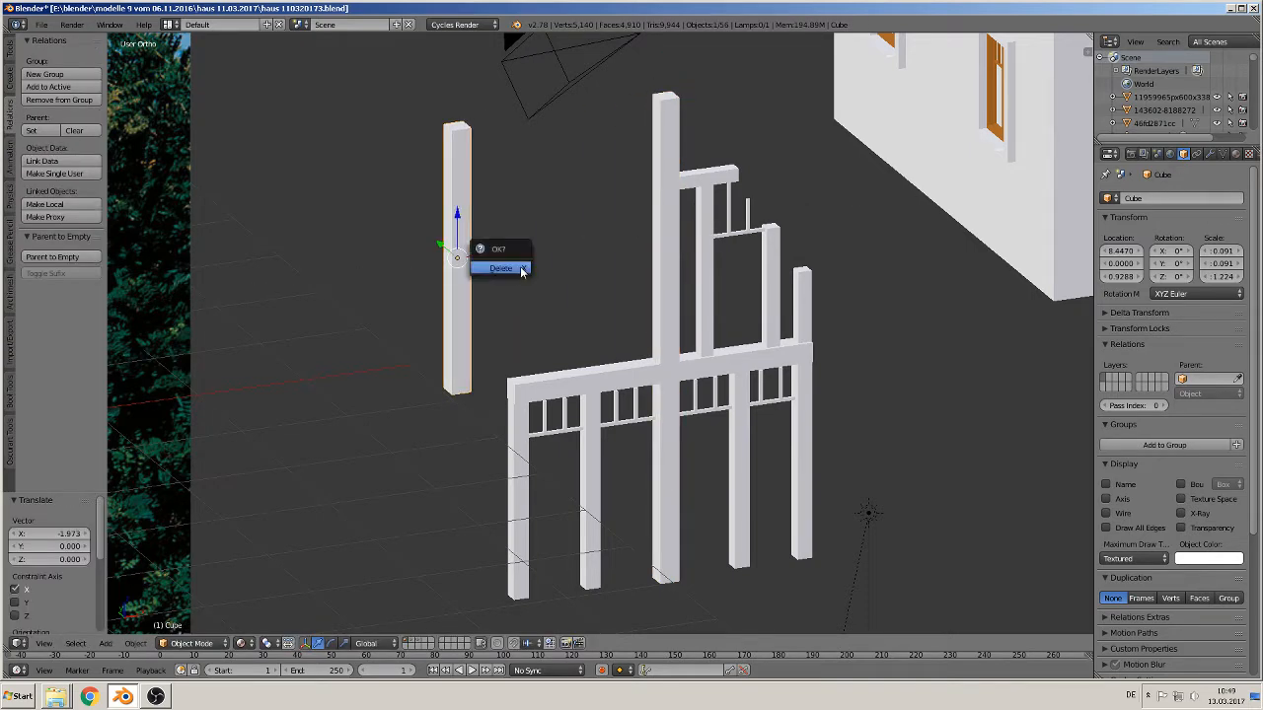
left_click(520, 267)
right_click(663, 304)
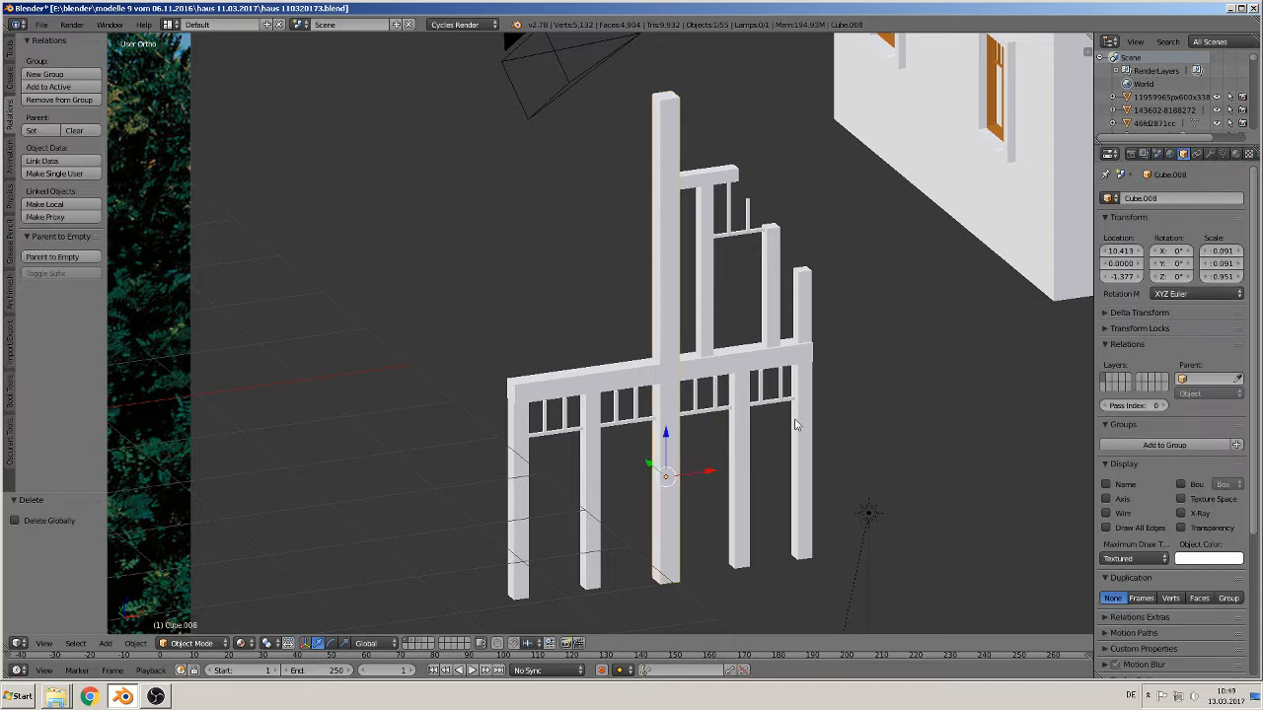
Extend the right-end lower post by raising its top face about 0.9 units along Z to the short upper post's height
scroll(750, 410, "up", 4)
right_click(757, 308)
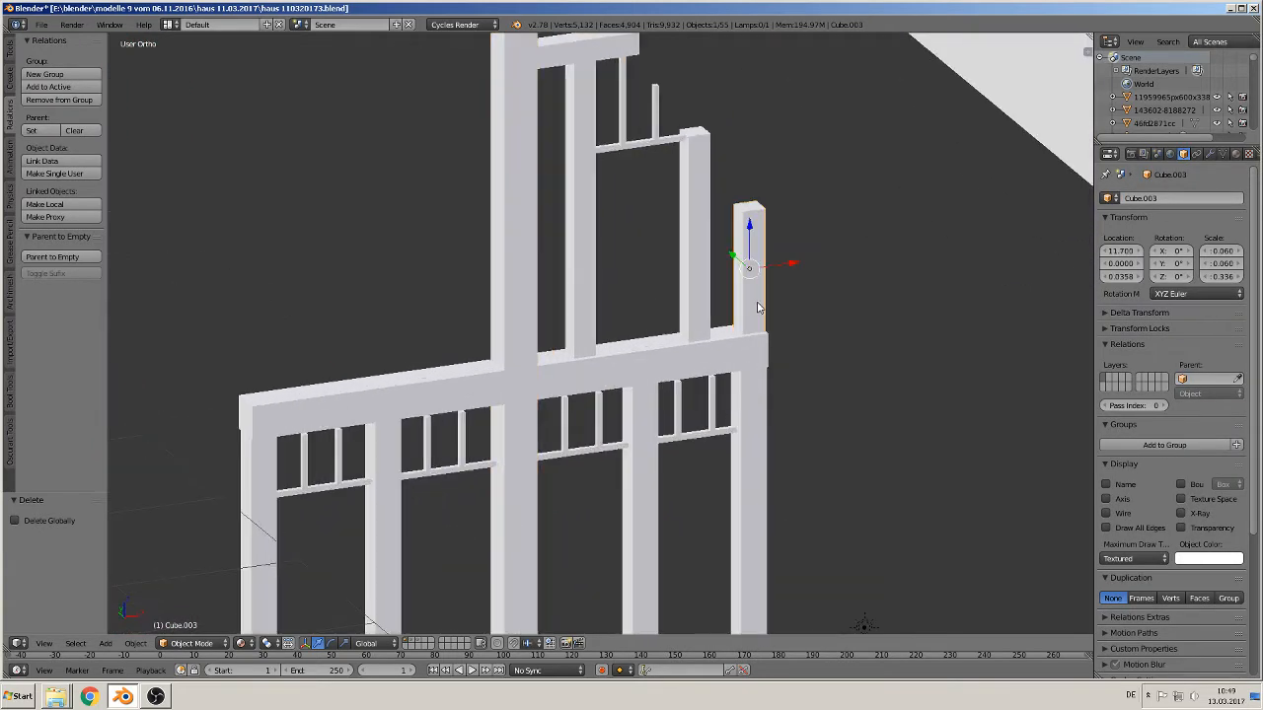
right_click(768, 401)
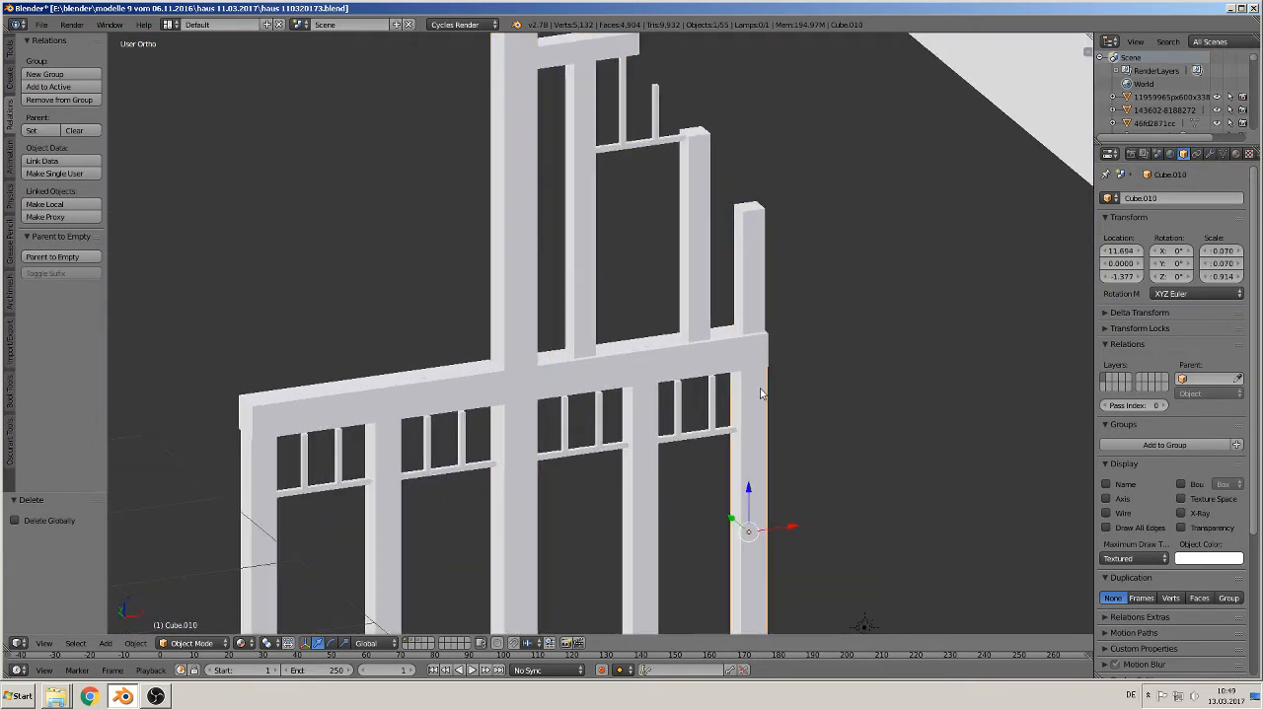
key("Tab")
right_click(753, 360)
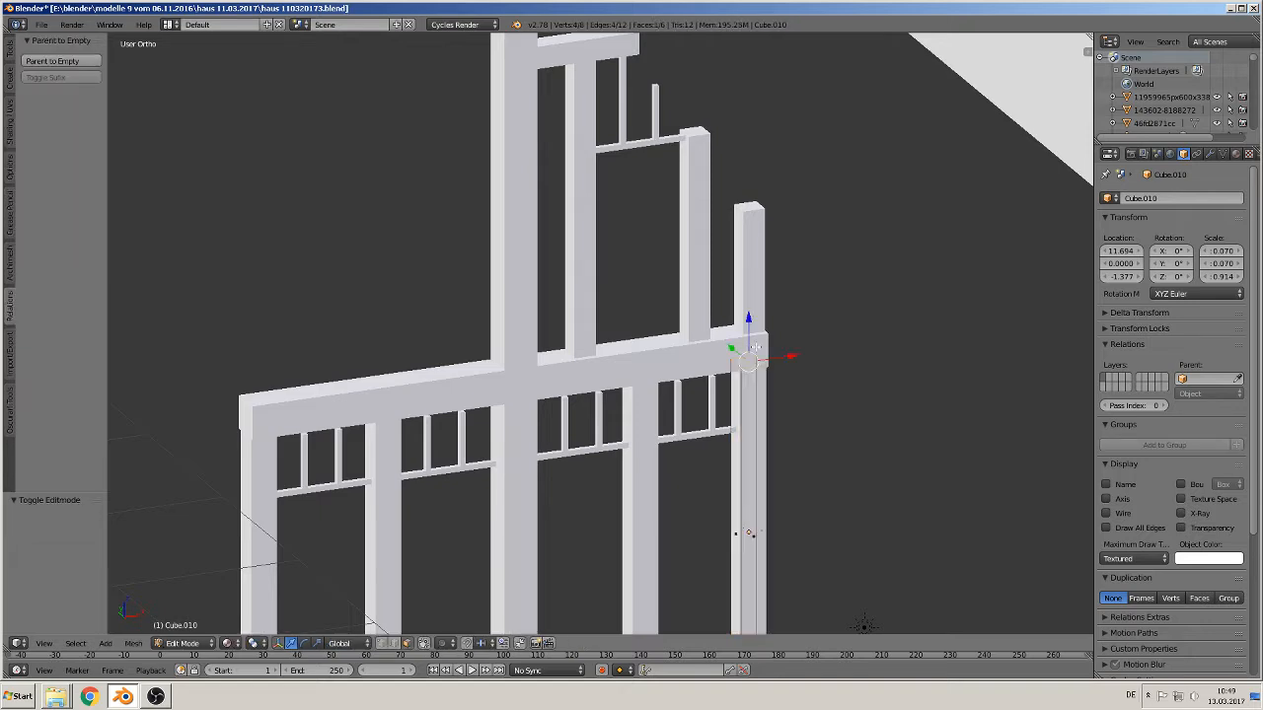
key("g")
key("z")
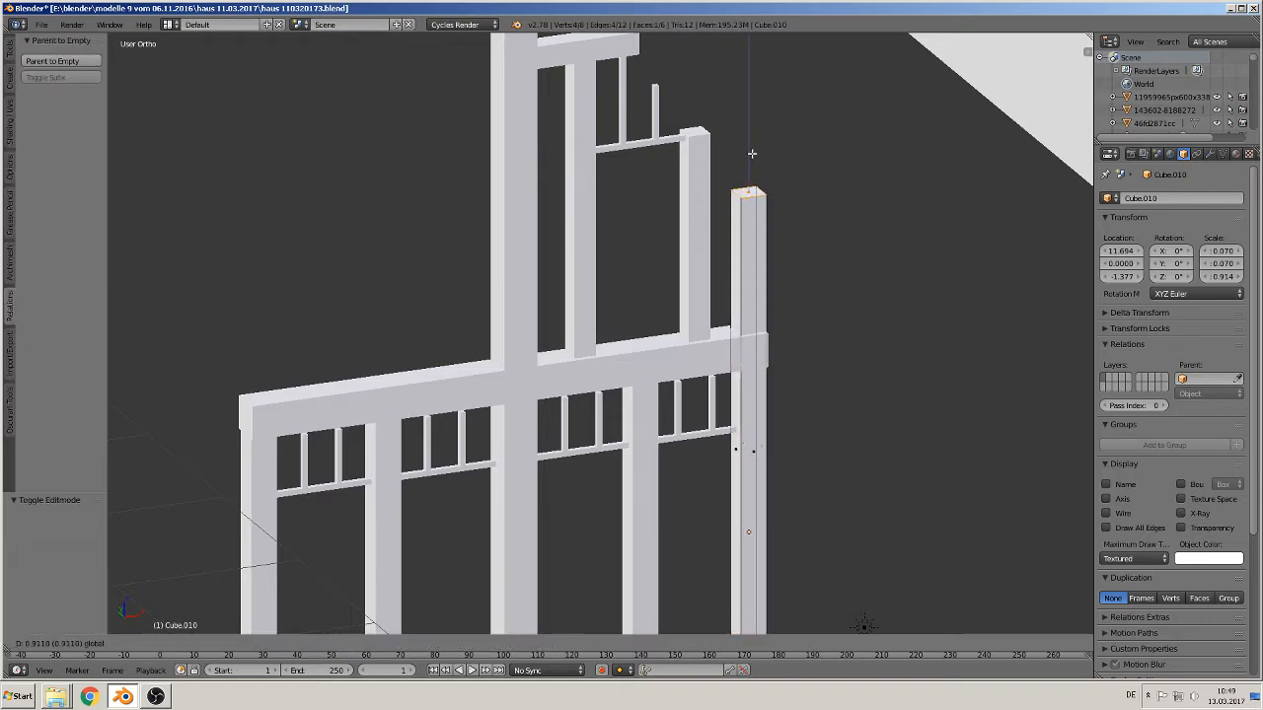
left_click(750, 164)
key("Tab")
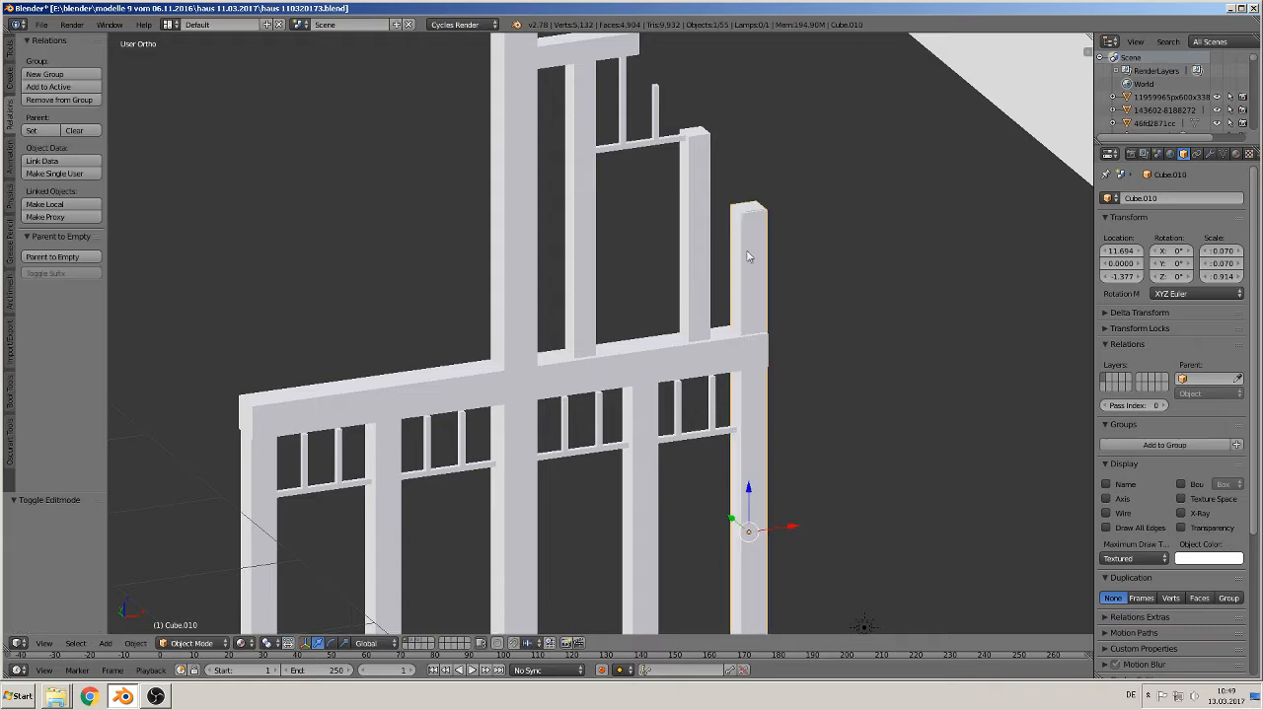
Move the separate short upper post at the frame's right end aside and delete it
right_click(746, 272)
left_click_drag(801, 265, 881, 254)
left_click(855, 266)
key("x")
left_click(881, 253)
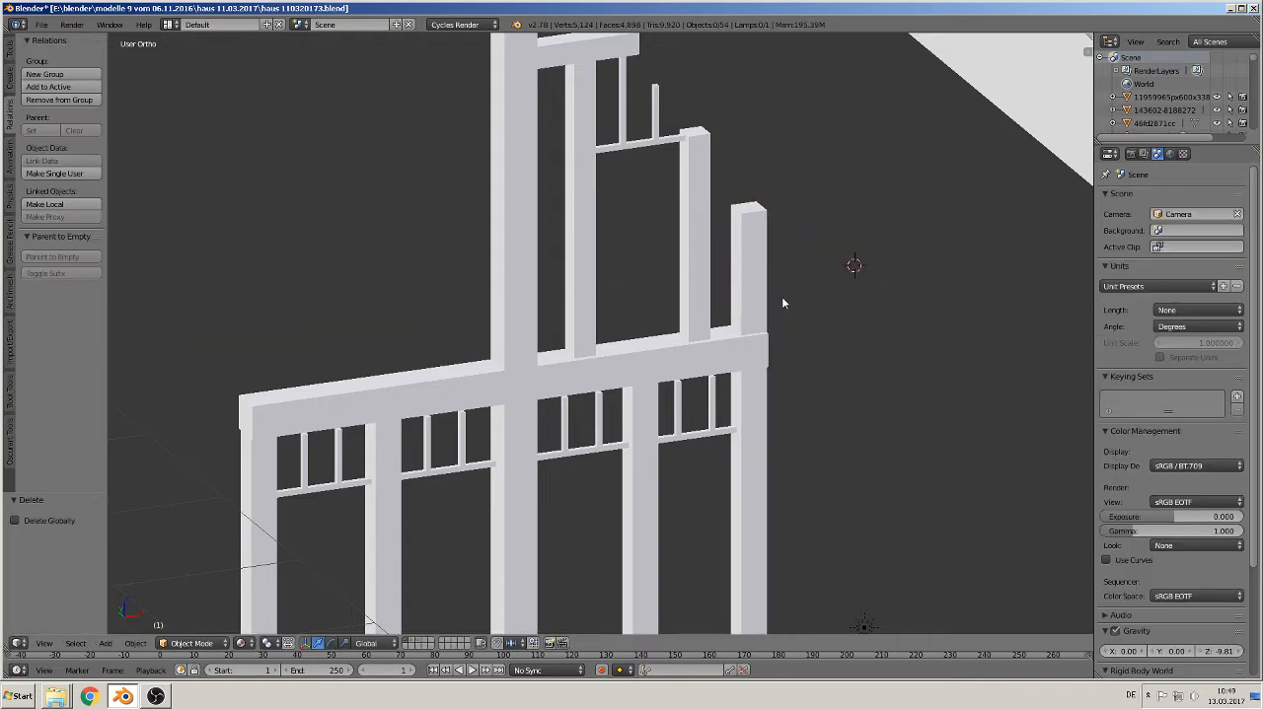
right_click(777, 310)
Delete the lower post at the frame's left end
middle_click_drag(791, 461, 797, 421)
scroll(733, 424, "down", 3)
middle_click_drag(547, 393, 575, 400)
right_click(496, 405)
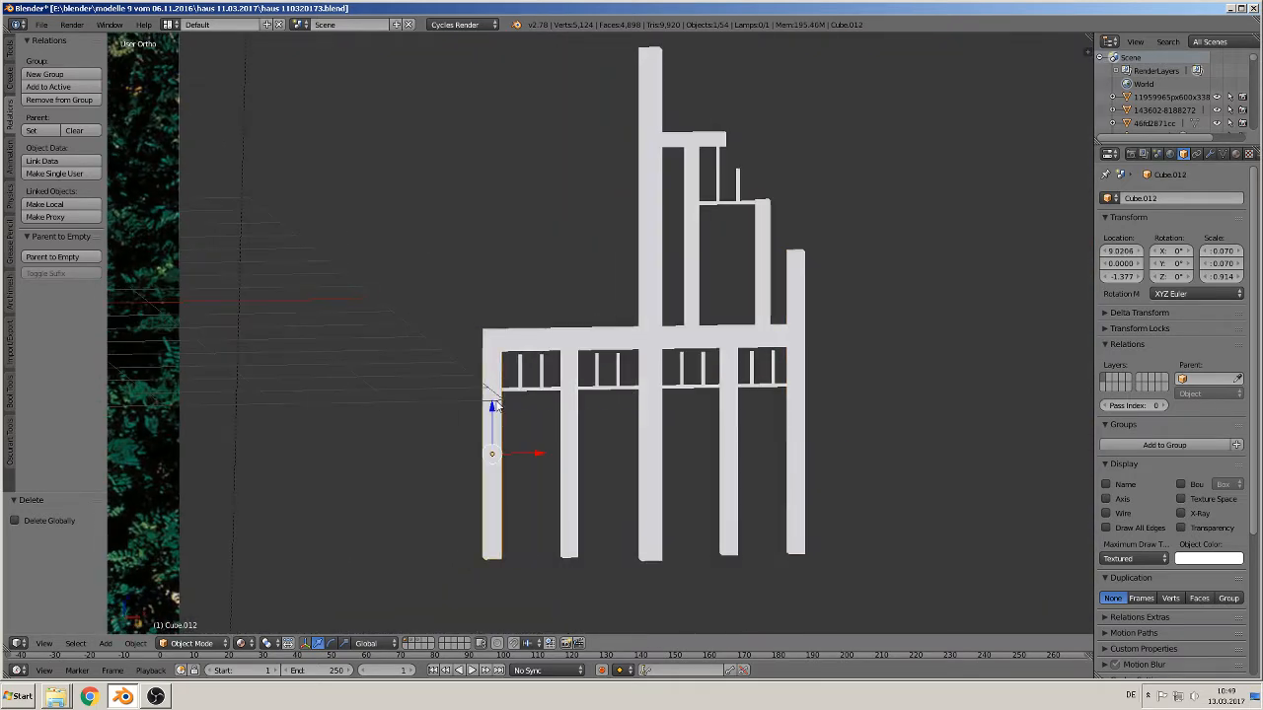
key("x")
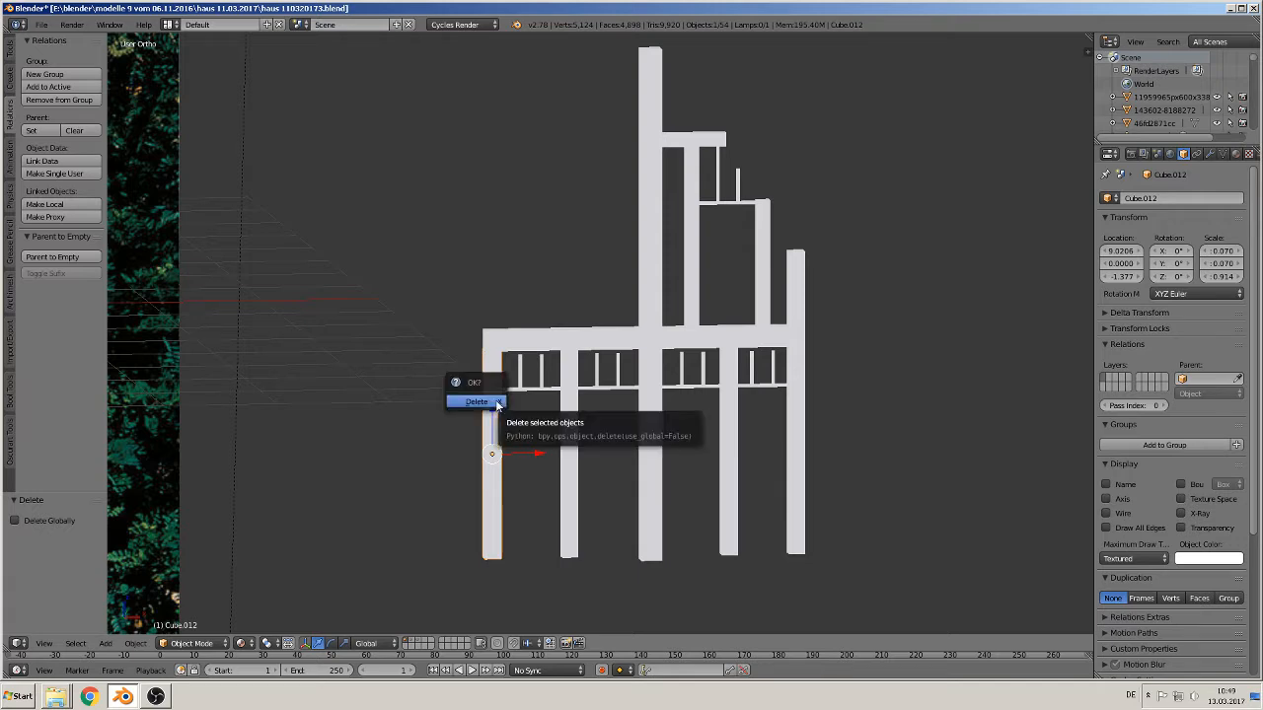
left_click(491, 405)
Duplicate the extended right-end post and place the copy at the frame's left end, offset -2.680 along X
right_click(789, 419)
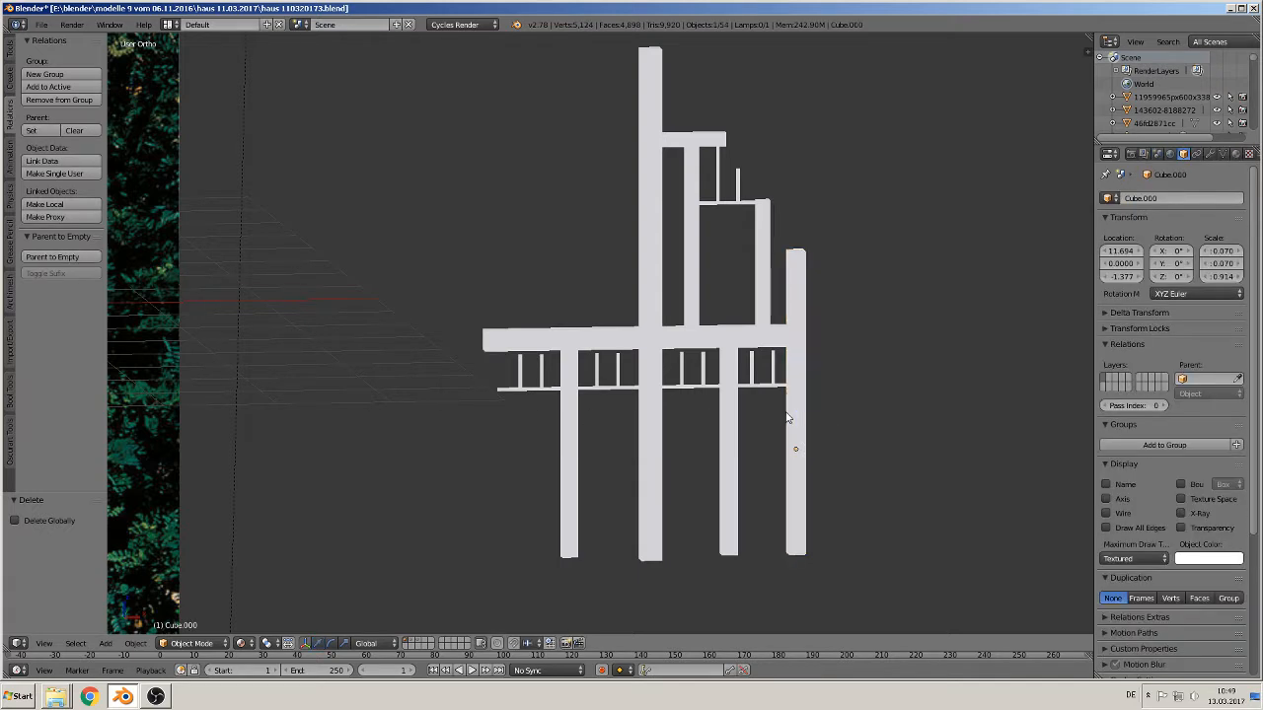
key("shift+d")
key("x")
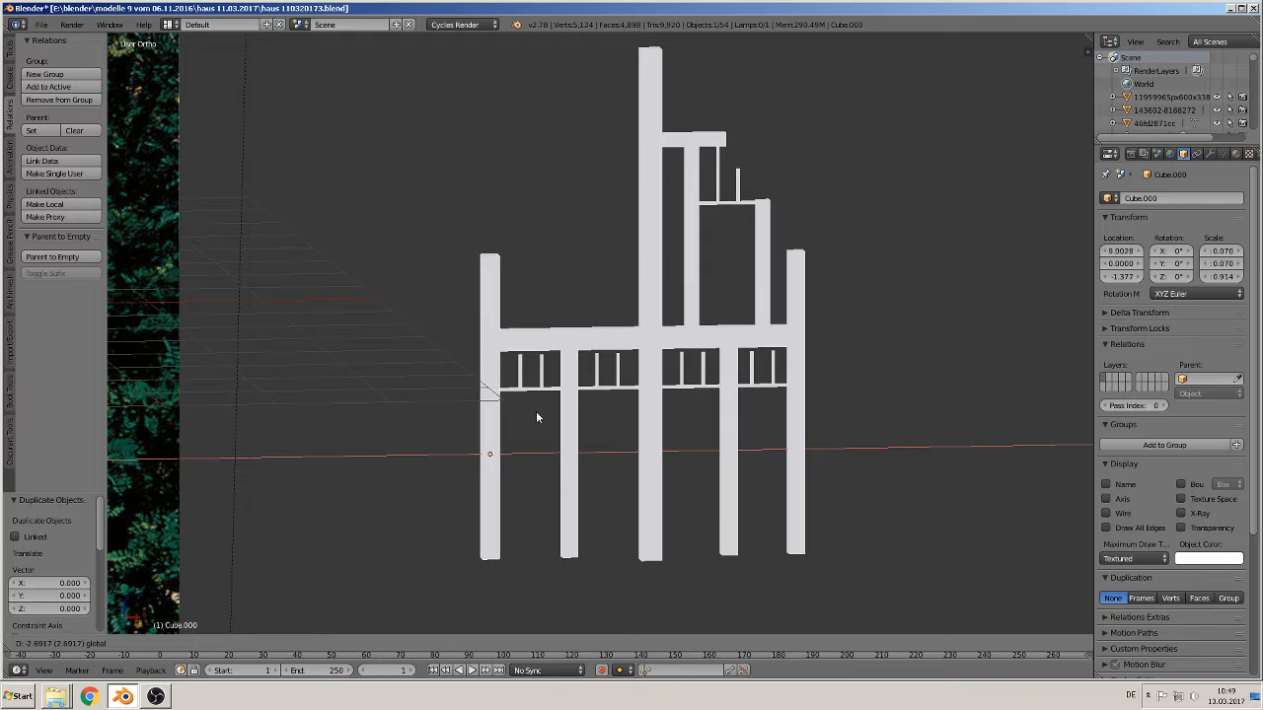
left_click(537, 410)
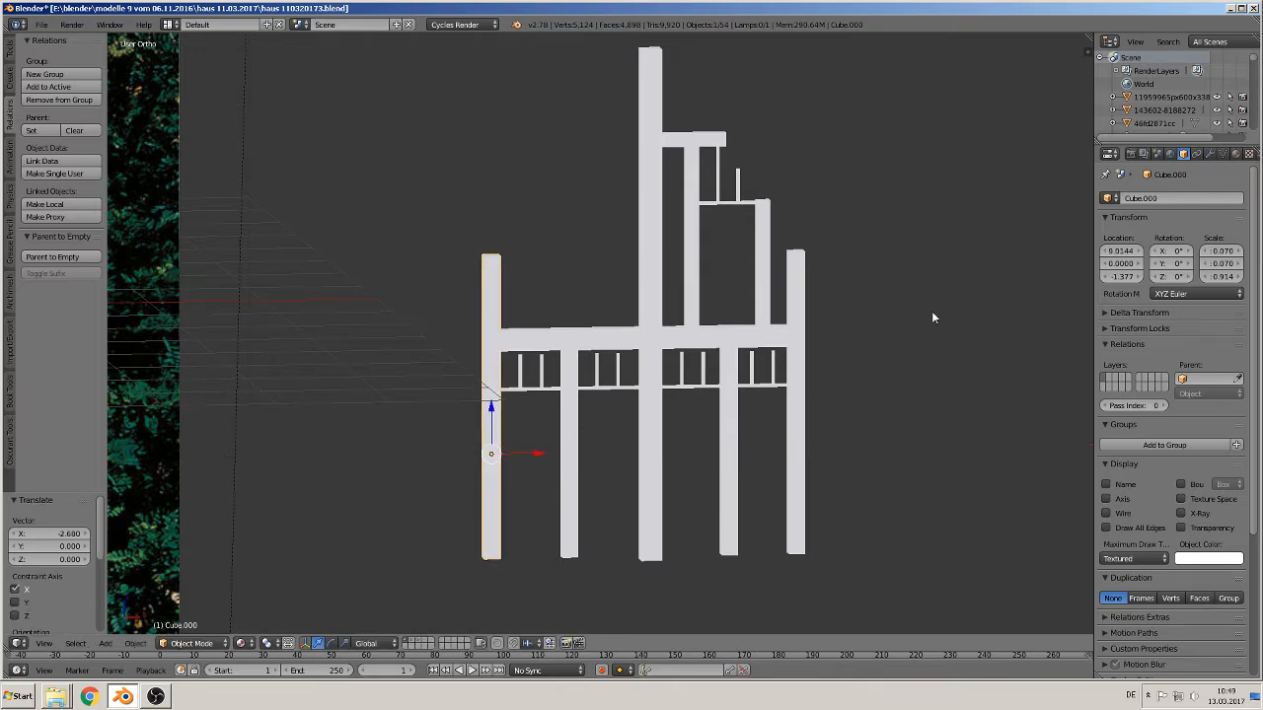
Show the view properties and start the Screencast Keys display
key("n")
scroll(1016, 558, "down", 5)
scroll(1026, 570, "down", 1)
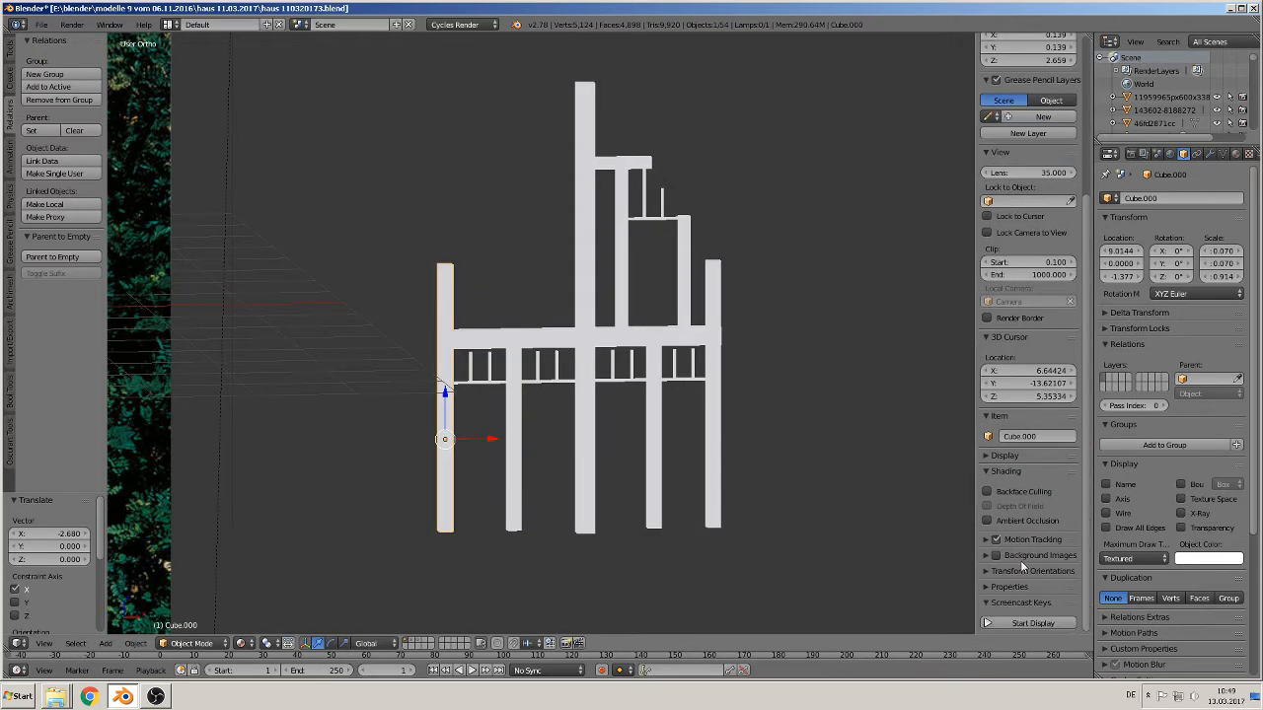
left_click(1022, 619)
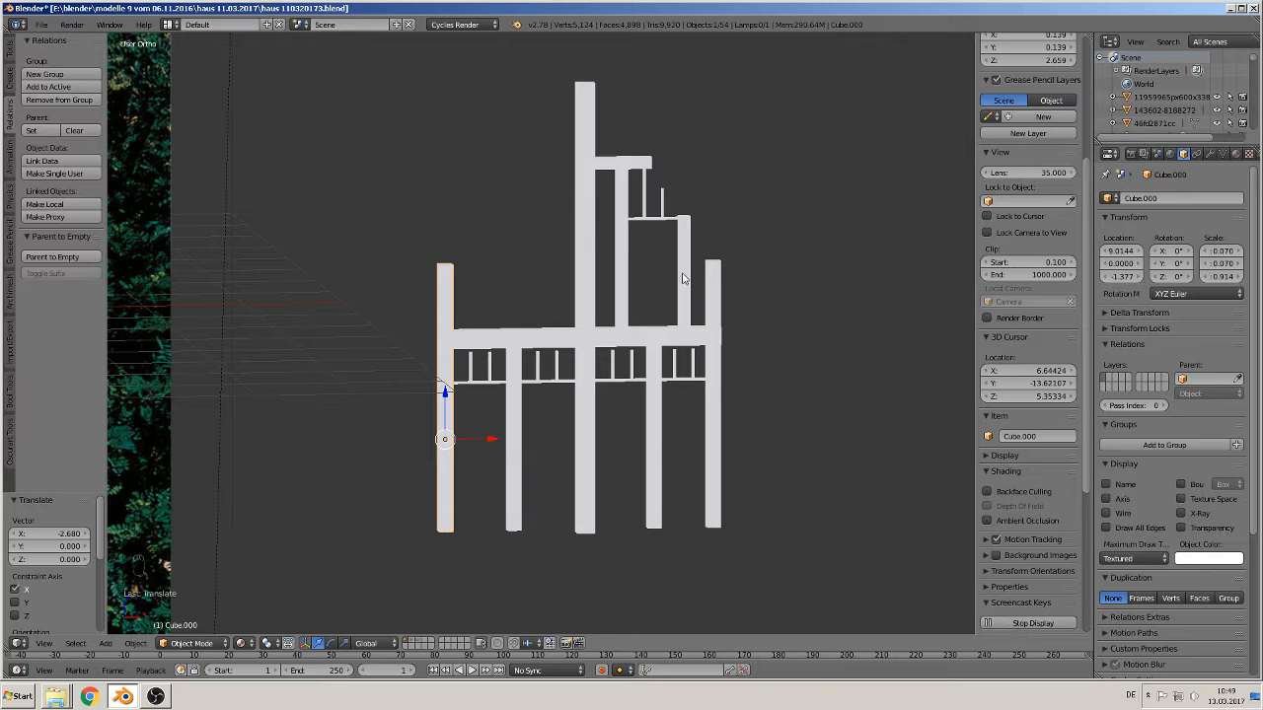
In front view, raise the first bay's thin crossbar and two small struts 0.045 along Z and join them into one object
key("KP_1")
scroll(651, 300, "up", 5)
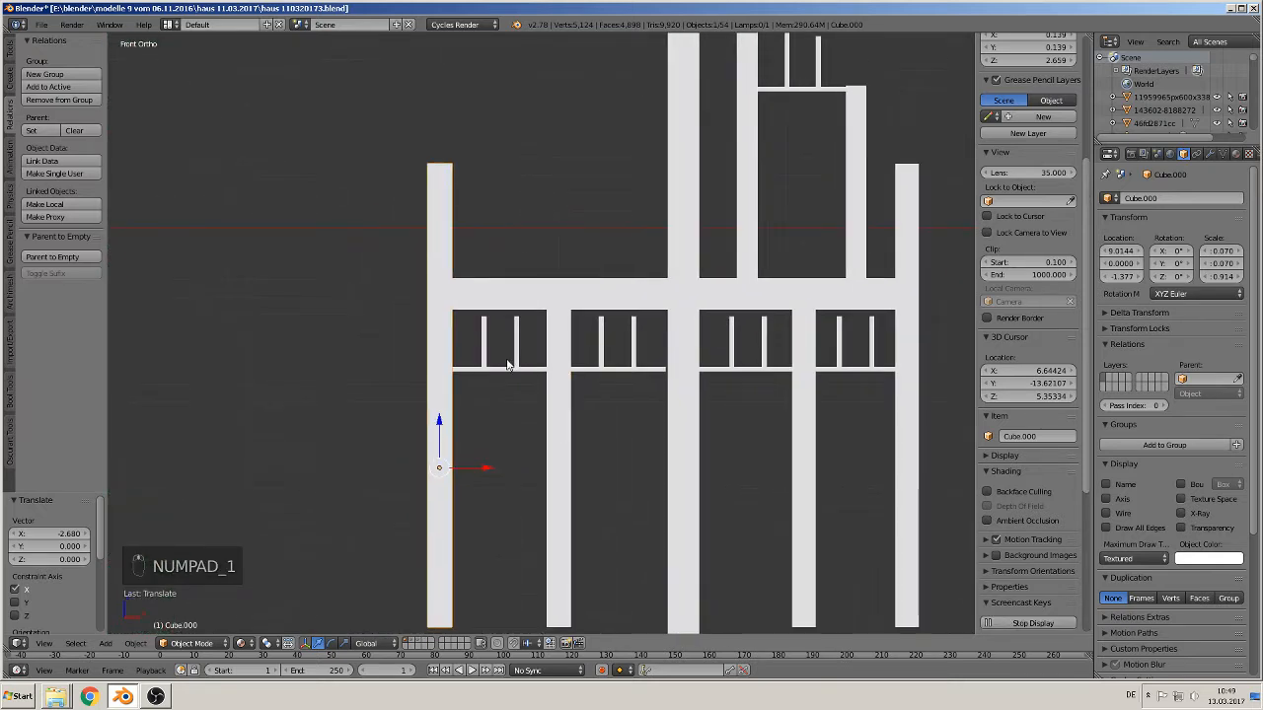
right_click(499, 369)
right_click(484, 353)
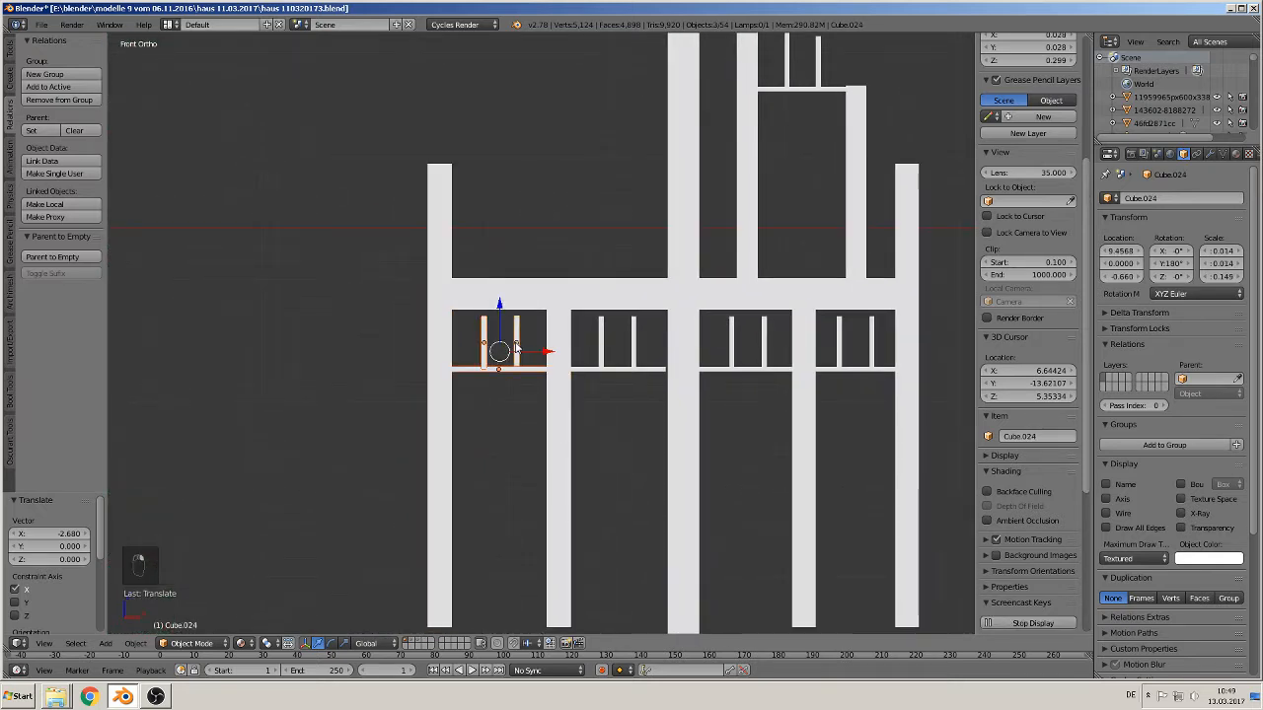
left_click_drag(503, 313, 499, 306)
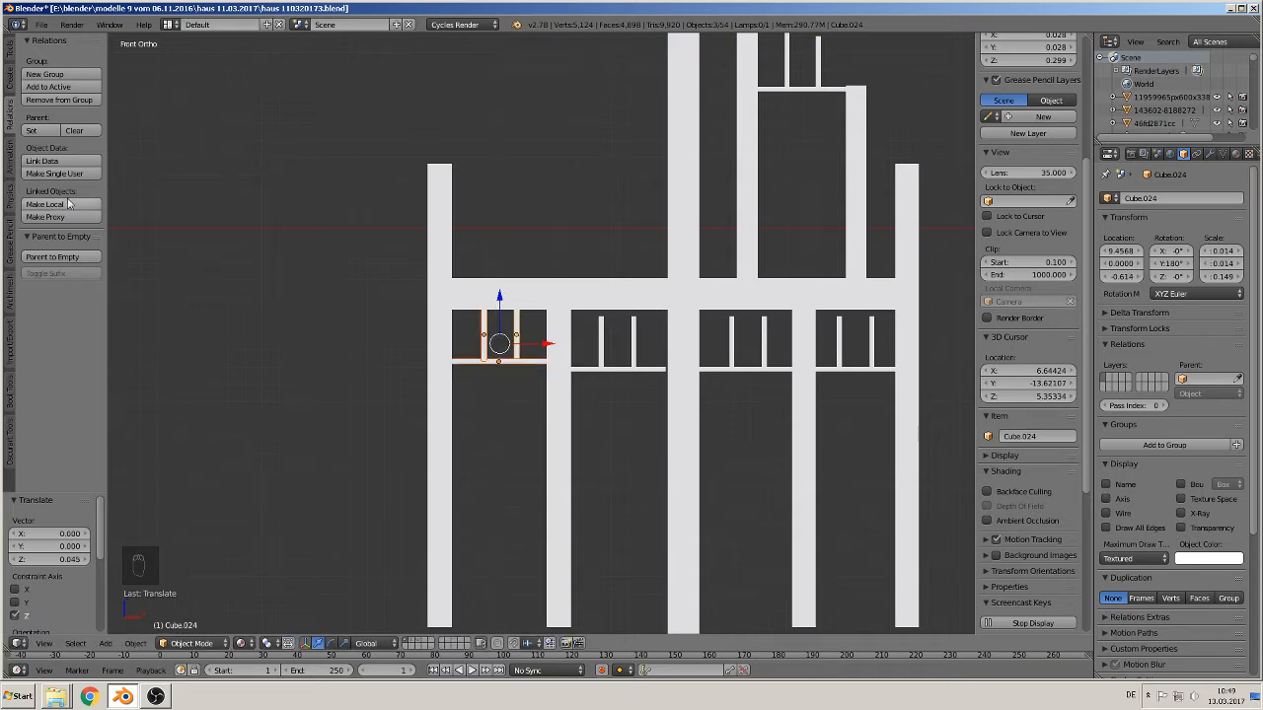
left_click(10, 52)
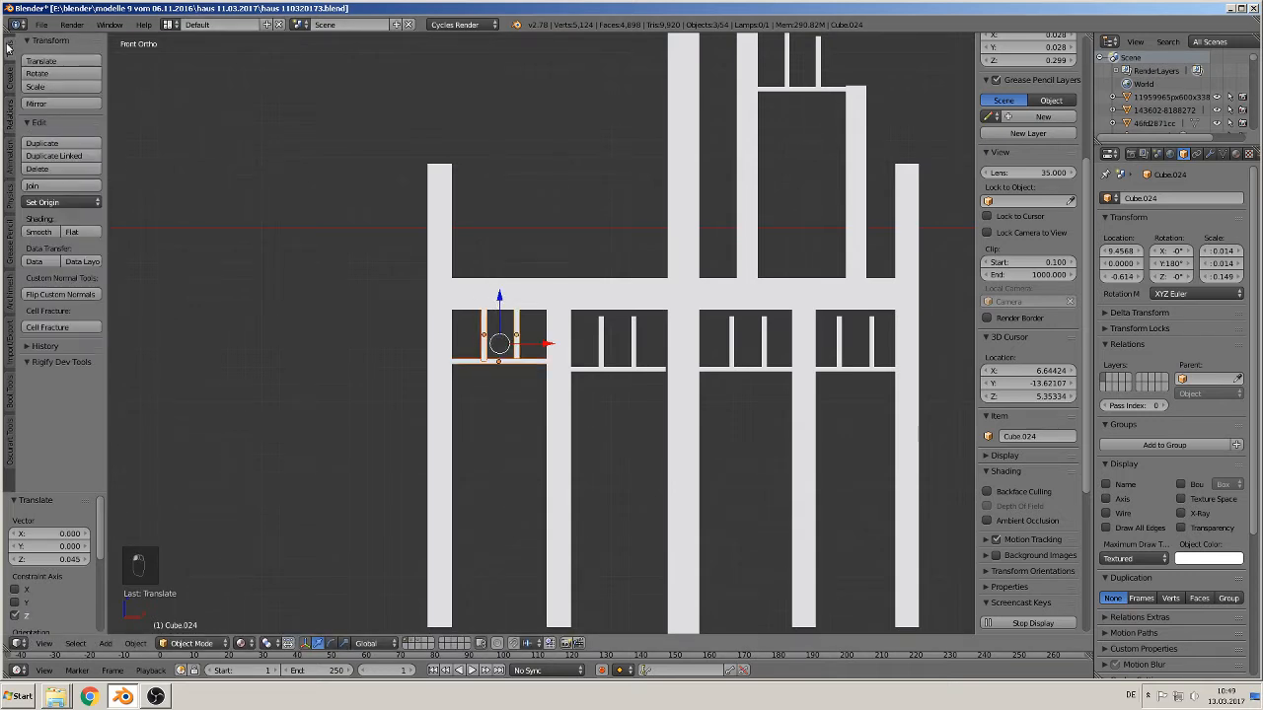
left_click(48, 186)
Join the second bay's thin crossbar and two small struts into one object and raise it 0.049 along Z
right_click(636, 369)
right_click(602, 353, "shift")
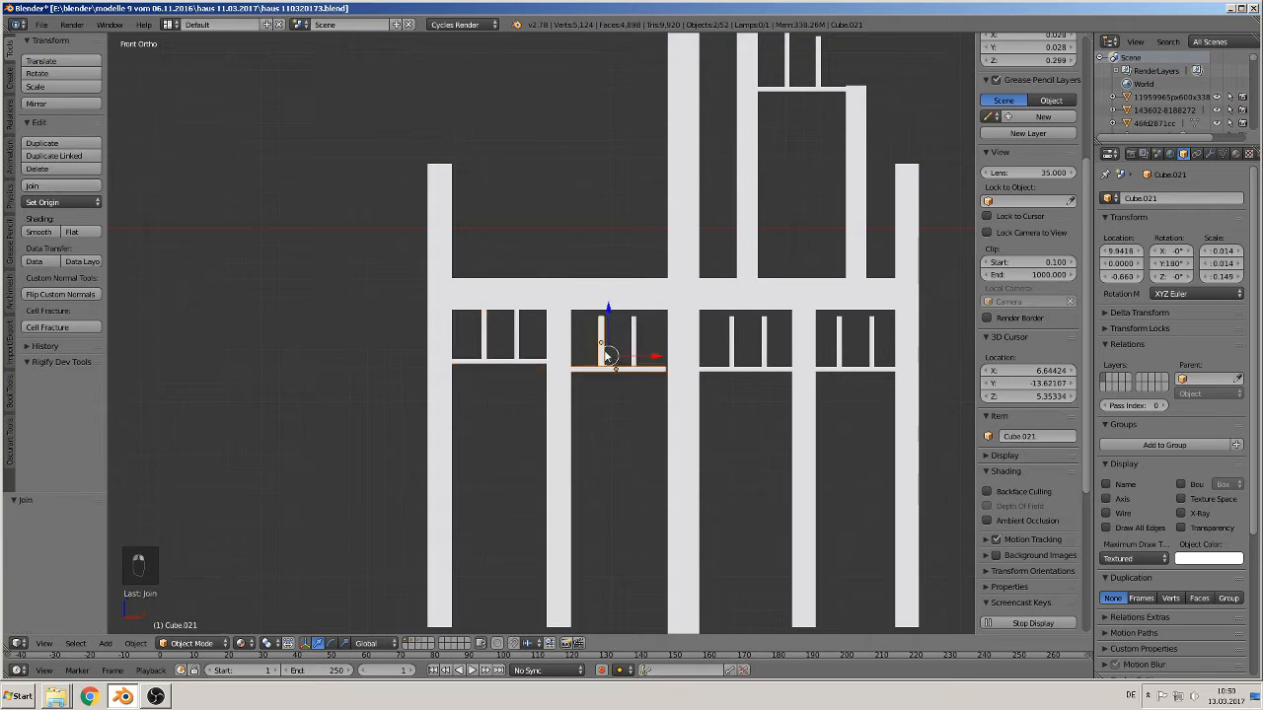
right_click(634, 355, "shift")
left_click(47, 185)
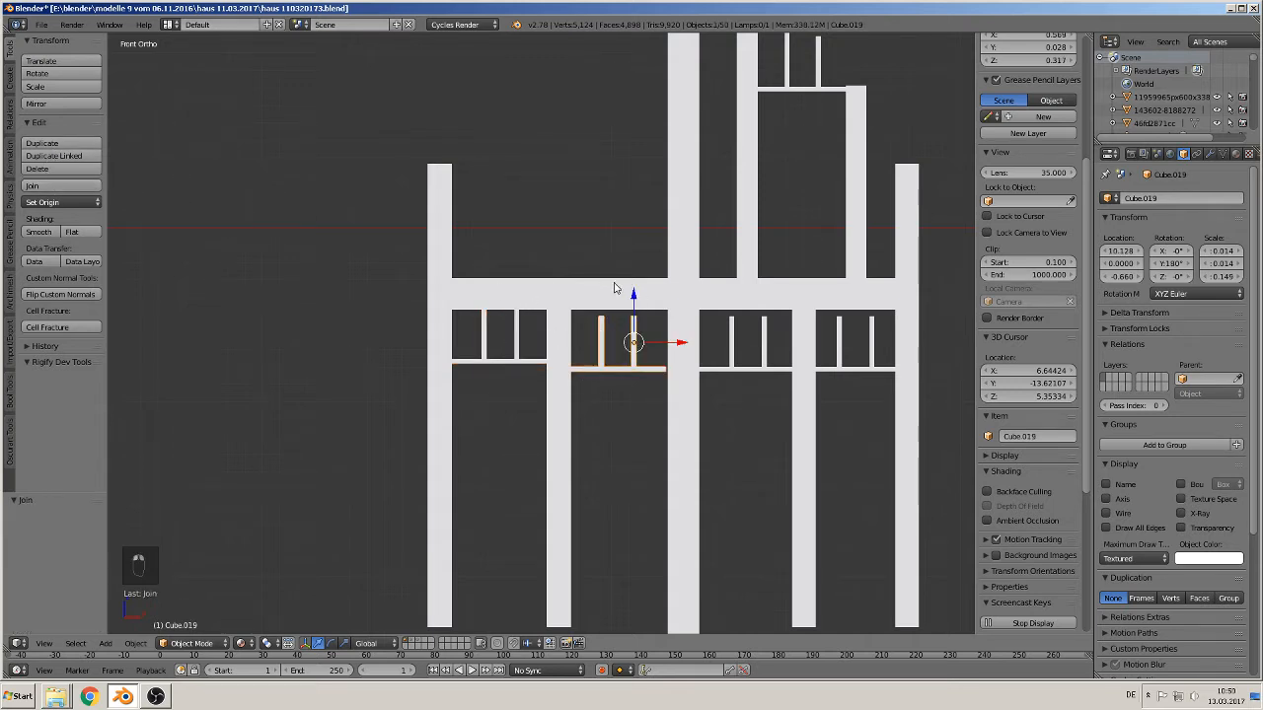
left_click_drag(637, 302, 638, 295)
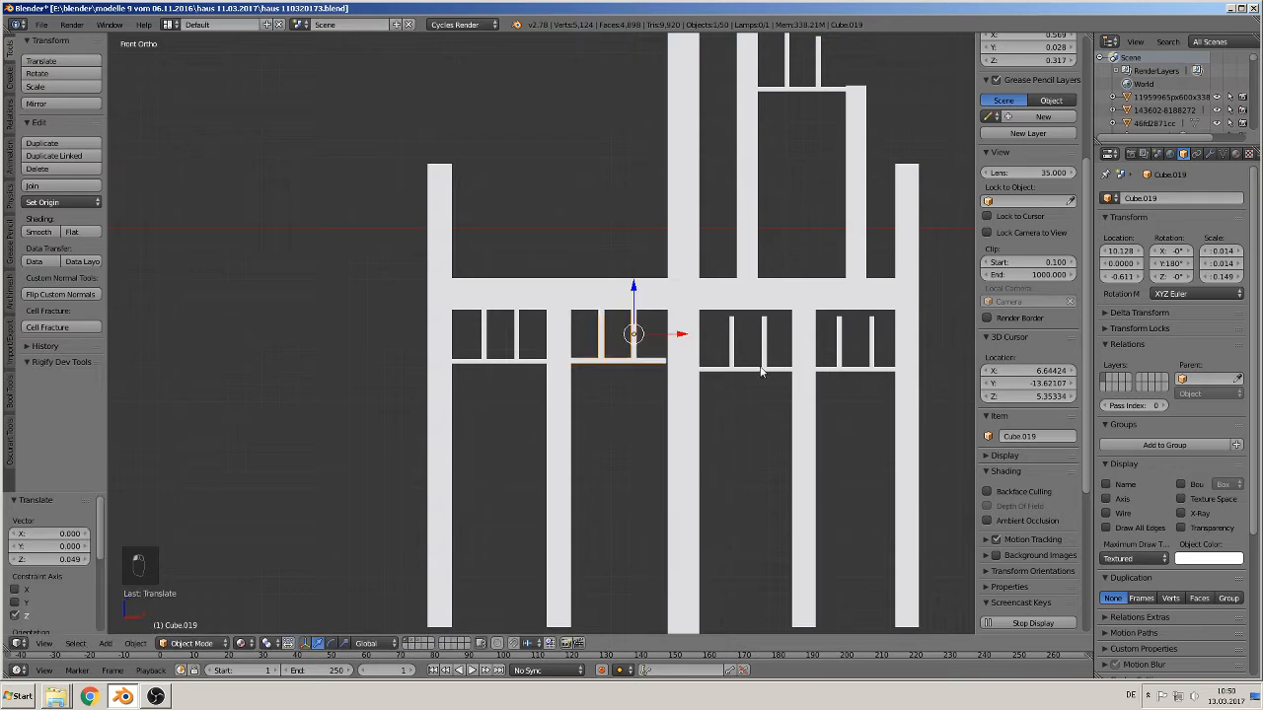
Join the third bay's thin crossbar and two small struts into one object and raise it 0.045 along Z
right_click(758, 368)
right_click(733, 345, "shift")
right_click(763, 341, "shift")
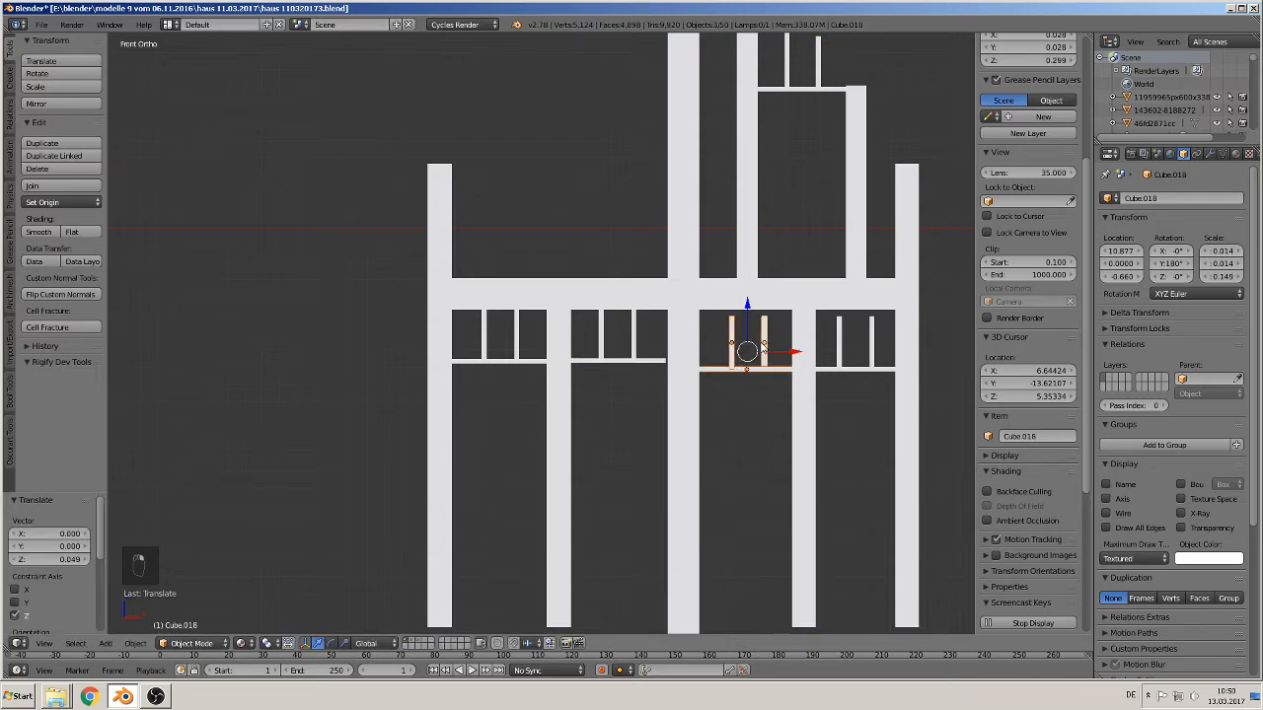
left_click(47, 185)
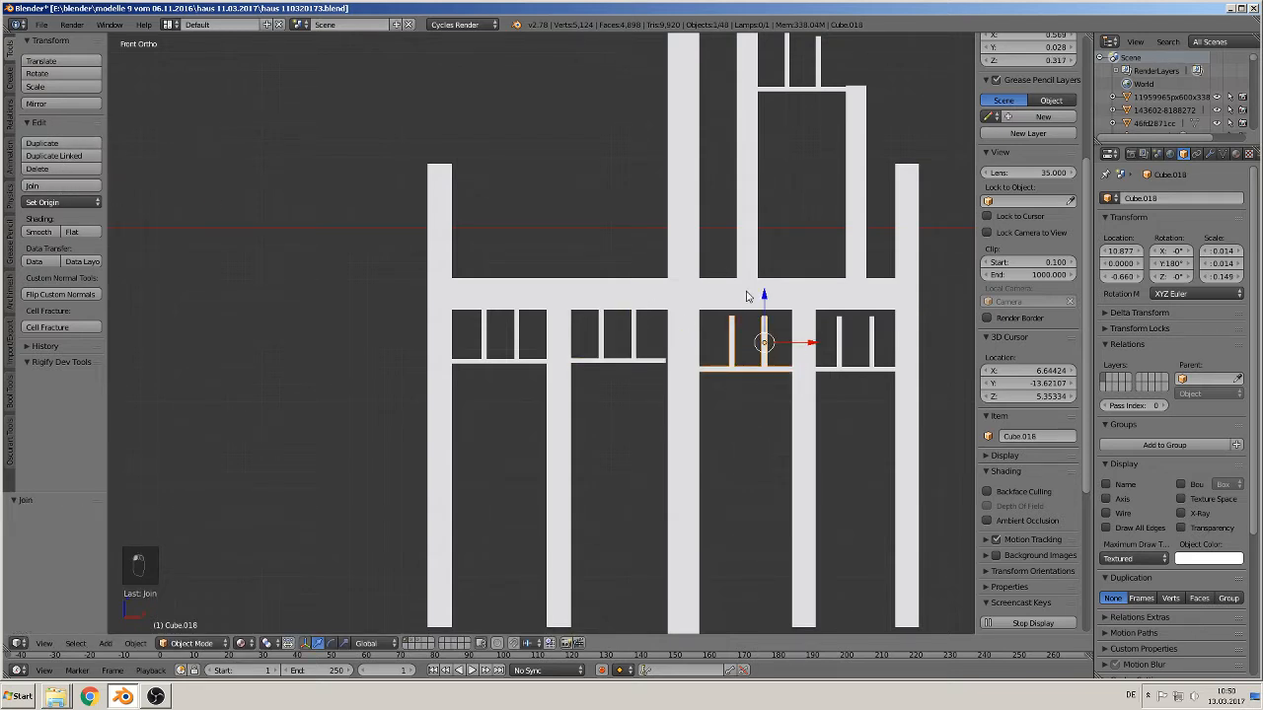
left_click_drag(760, 296, 761, 289)
Move the tall central post -0.015 along X
right_click(678, 389)
left_click(724, 459)
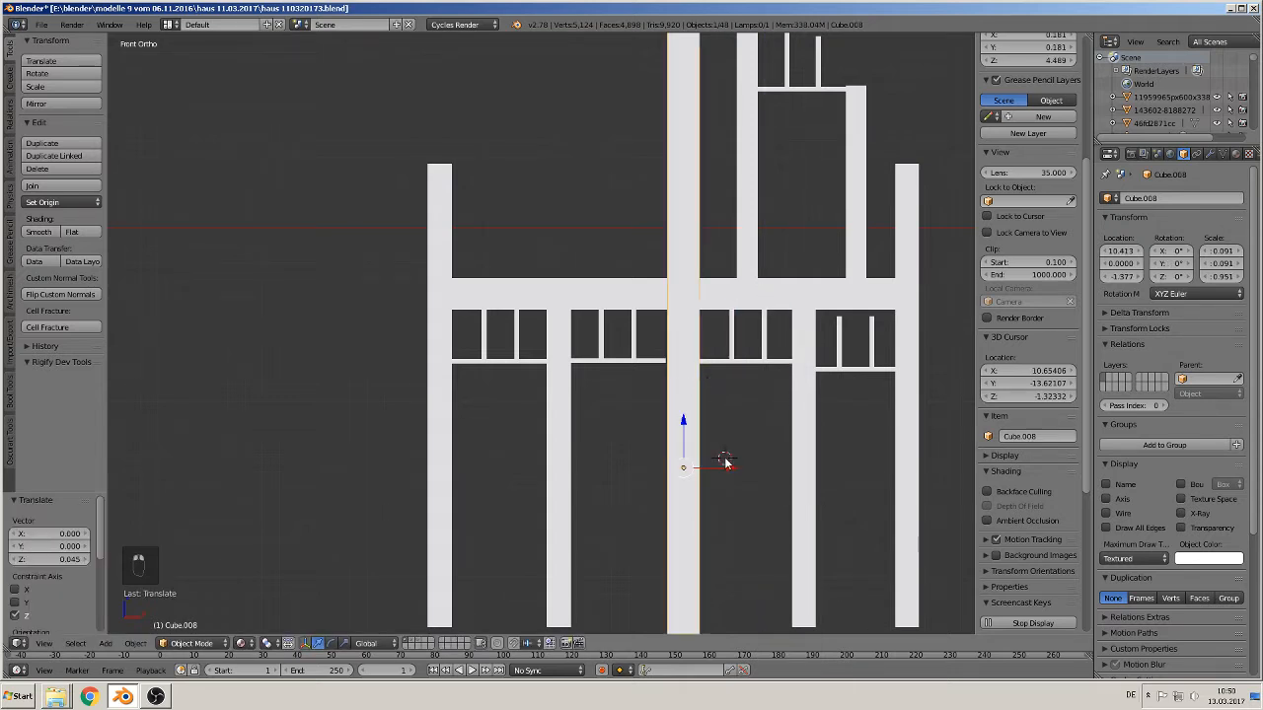
key("g")
key("x")
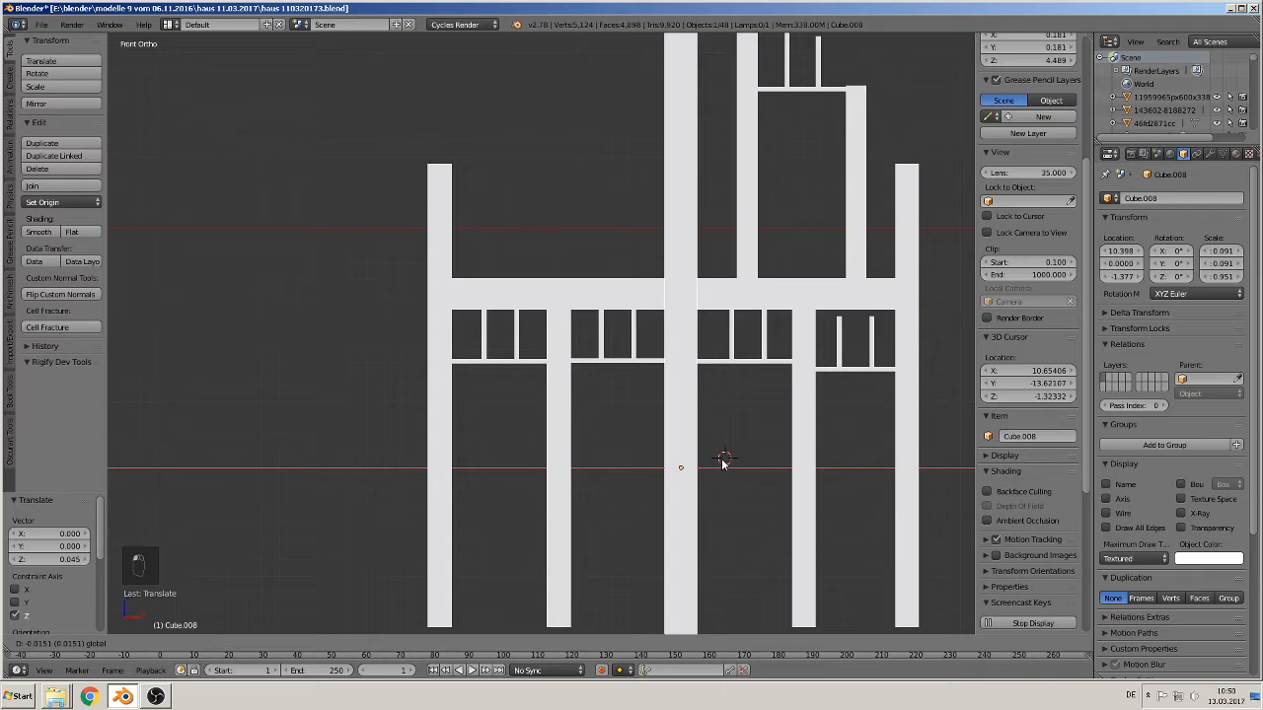
left_click(724, 461)
Join the fourth bay's thin crossbar and two small struts into one object and raise it 0.049 along Z
right_click(854, 371)
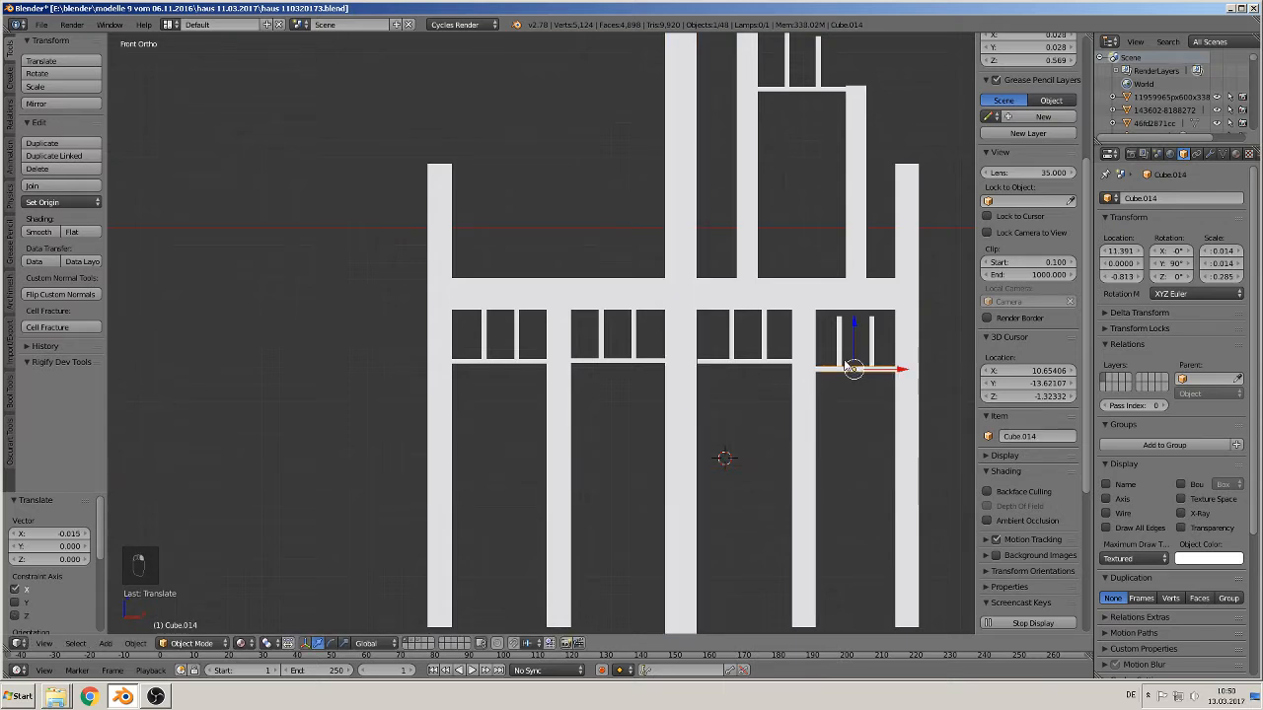
right_click(839, 347, "shift")
right_click(871, 341, "shift")
left_click(40, 185)
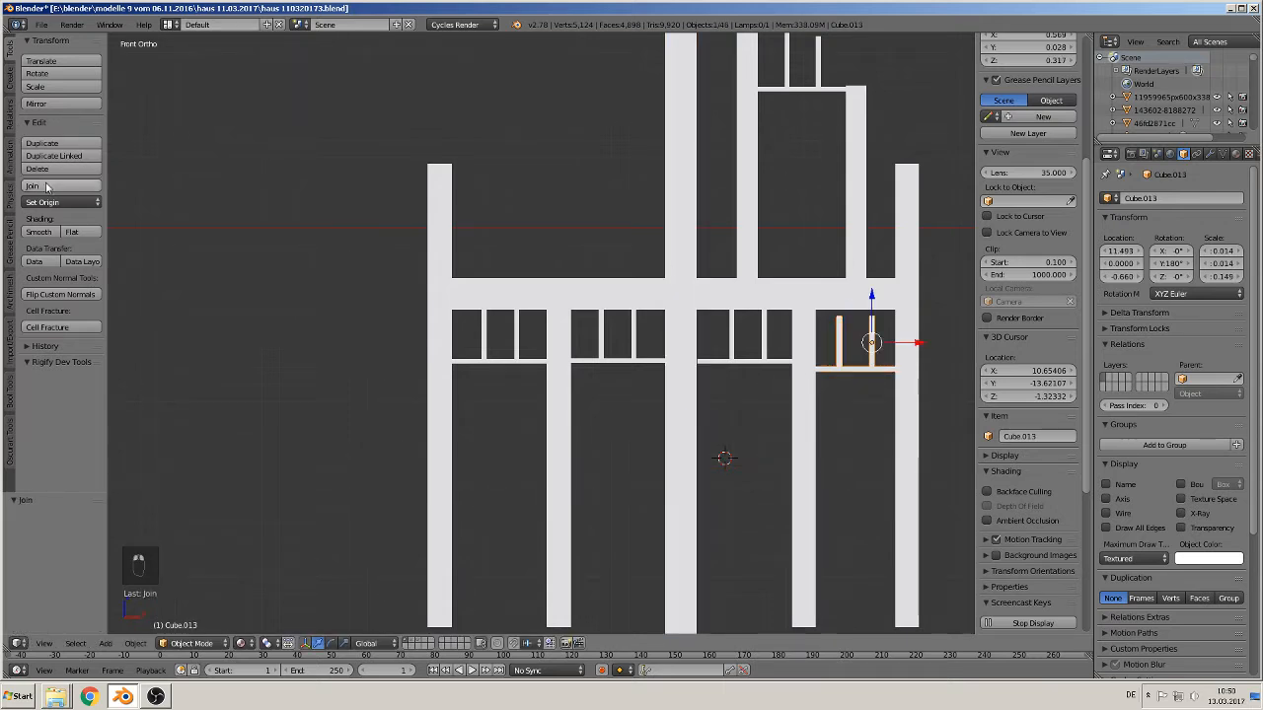
key("g")
key("z")
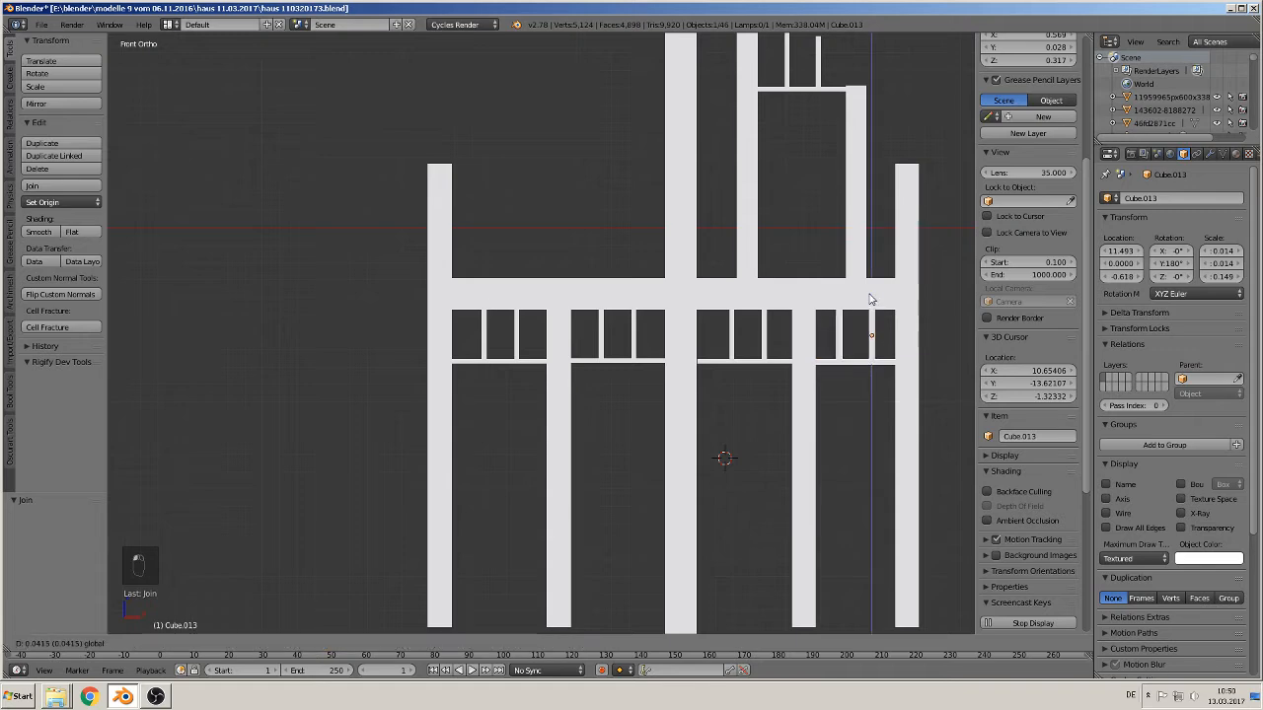
left_click(870, 298)
Compare the frame with the reference photo, examining how the glazed front continues around the corner to the house wall
scroll(507, 363, "down", 3)
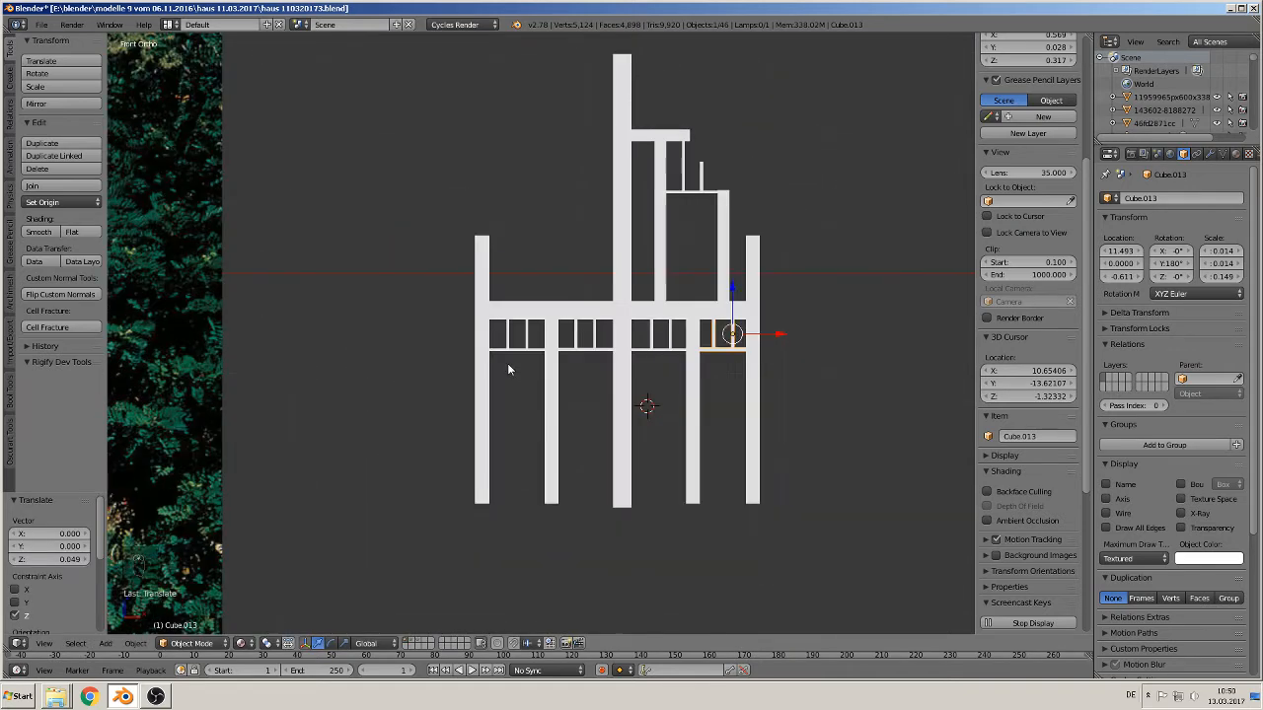
middle_click_drag(508, 364, 573, 368)
middle_click_drag(634, 297, 733, 262, "shift")
scroll(688, 320, "down", 2)
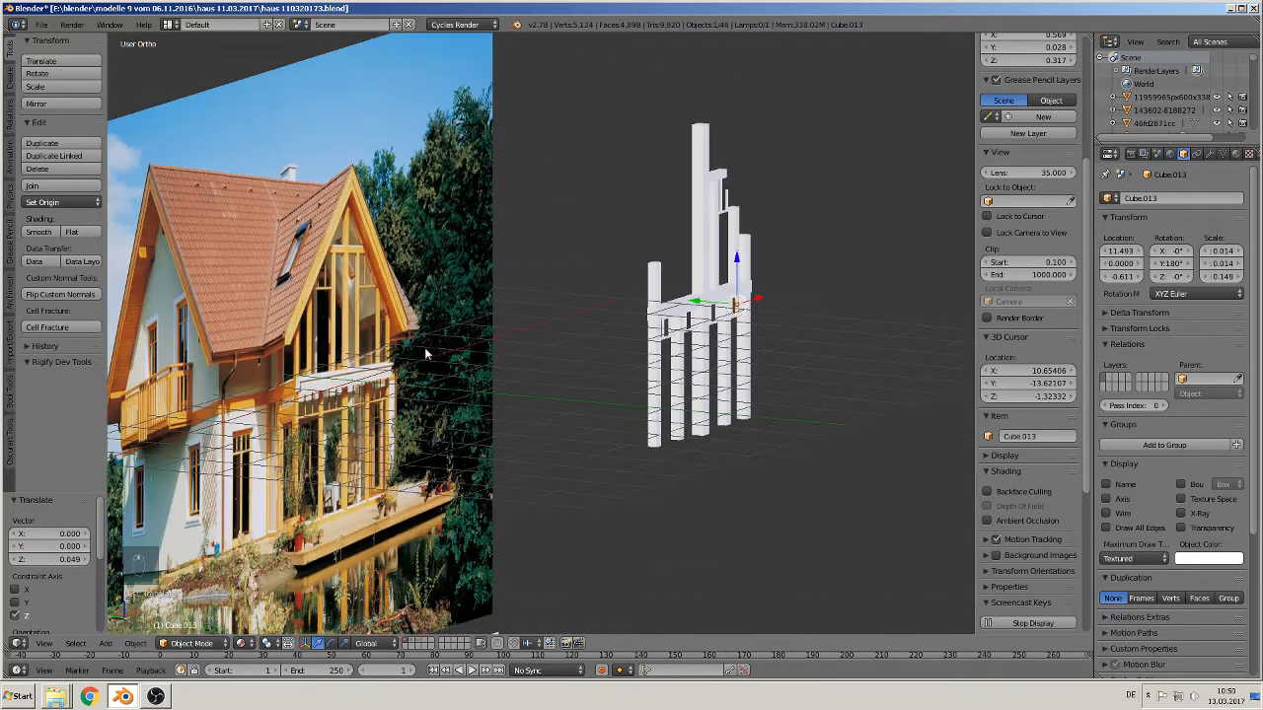
middle_click_drag(426, 350, 658, 316, "shift")
scroll(765, 293, "up", 2)
key("KP_1")
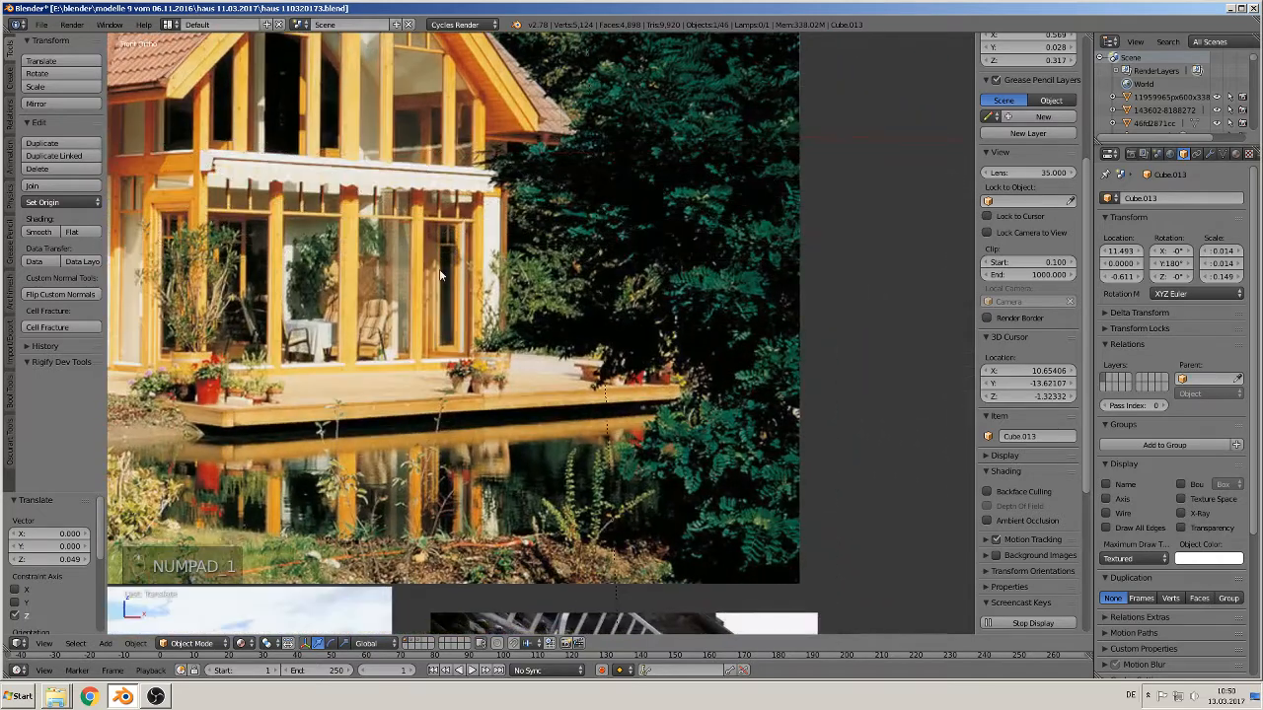
middle_click_drag(133, 245, 410, 283, "shift")
scroll(412, 284, "up", 2)
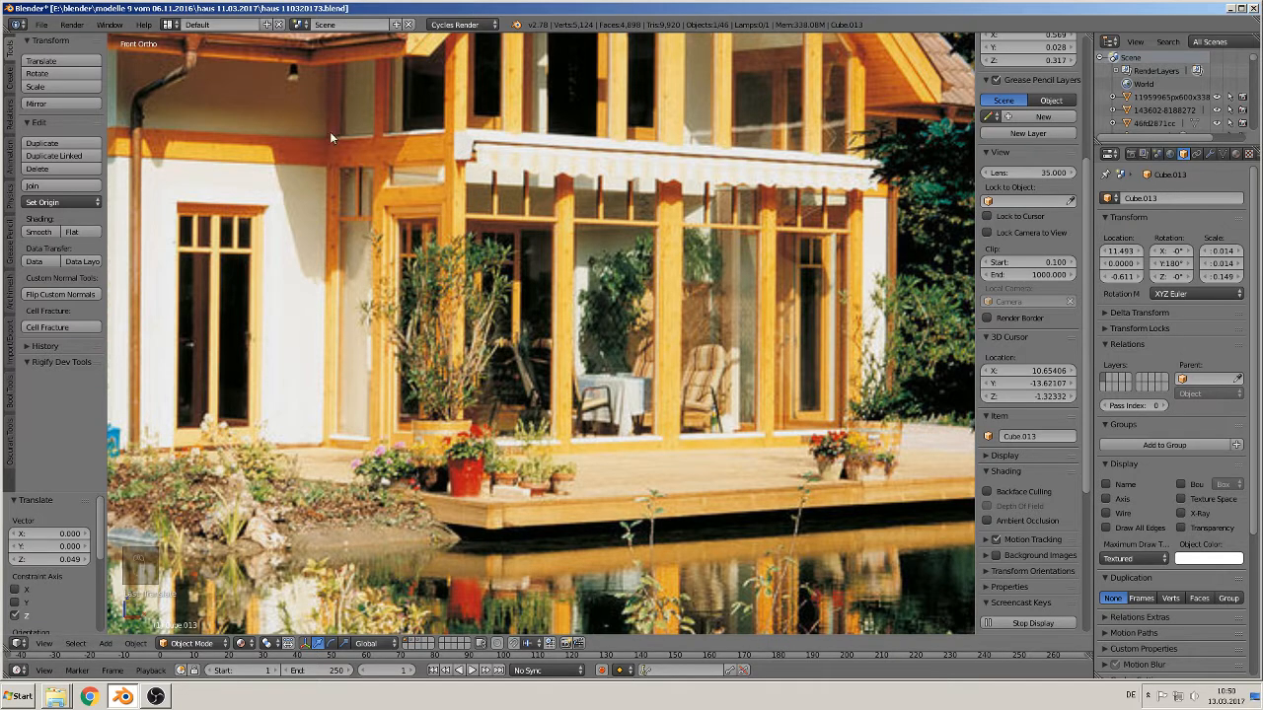
scroll(539, 311, "down", 5)
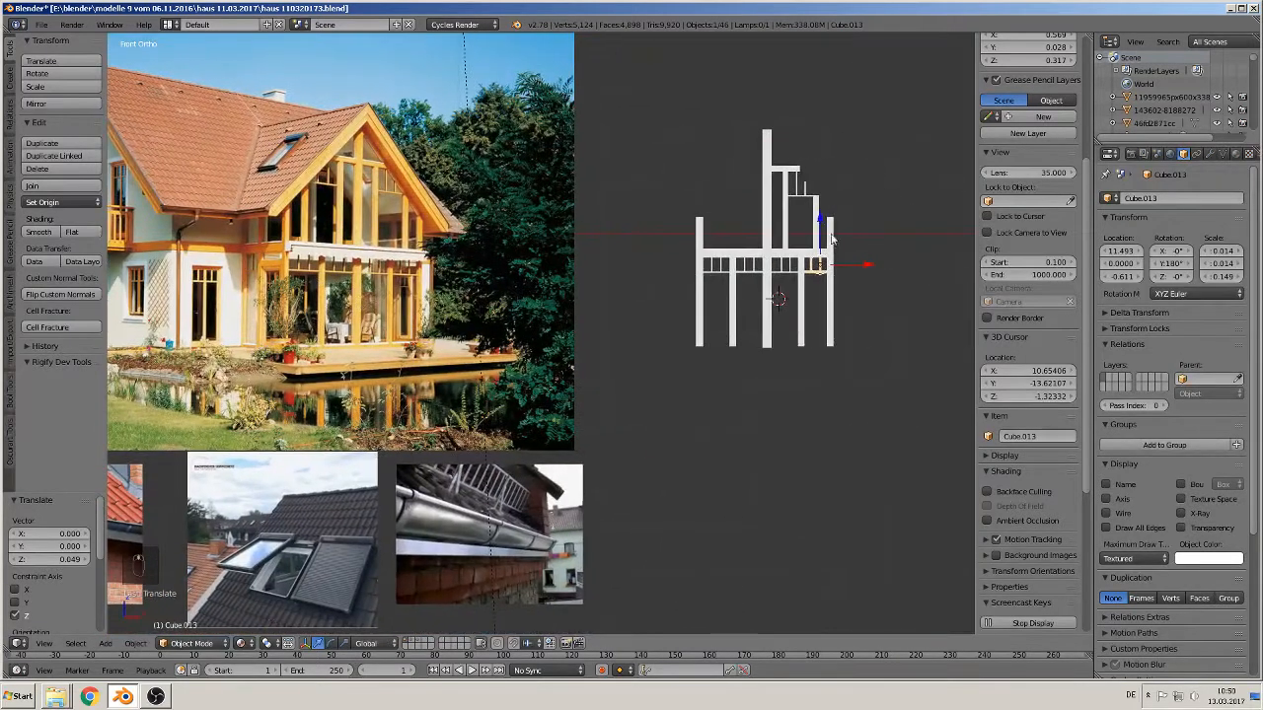
Duplicate the frame's two outer end posts together and place the copies behind them, offset 0.937 along Y
right_click(702, 286)
middle_click_drag(731, 350, 587, 401)
scroll(793, 366, "up", 4)
scroll(586, 394, "up", 1)
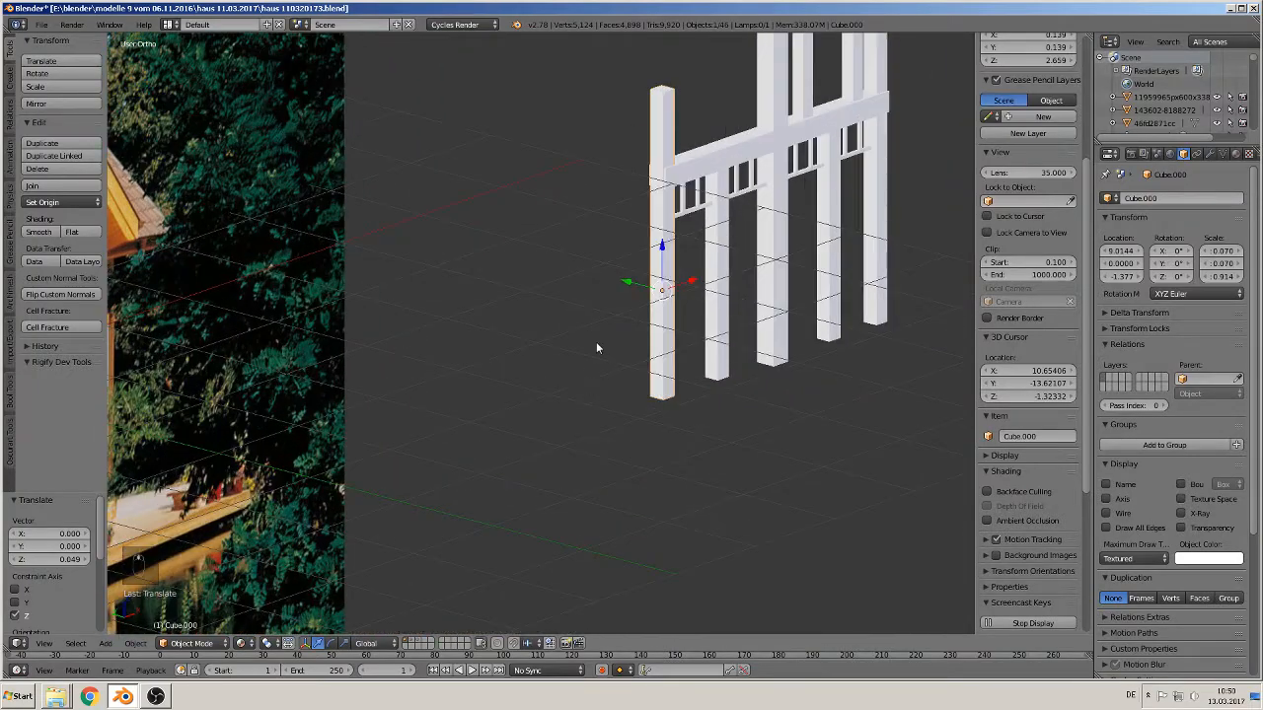
right_click(883, 219, "shift")
middle_click_drag(852, 296, 778, 356, "shift")
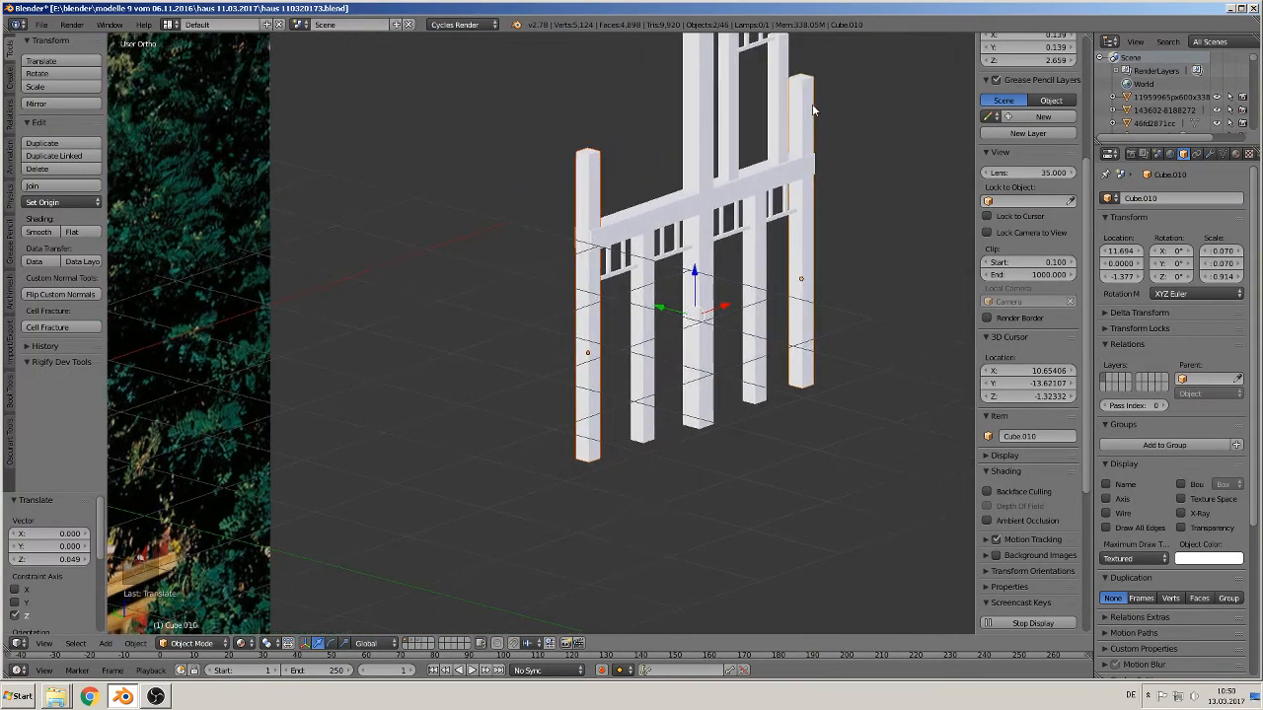
middle_click_drag(690, 387, 710, 415)
key("shift+d")
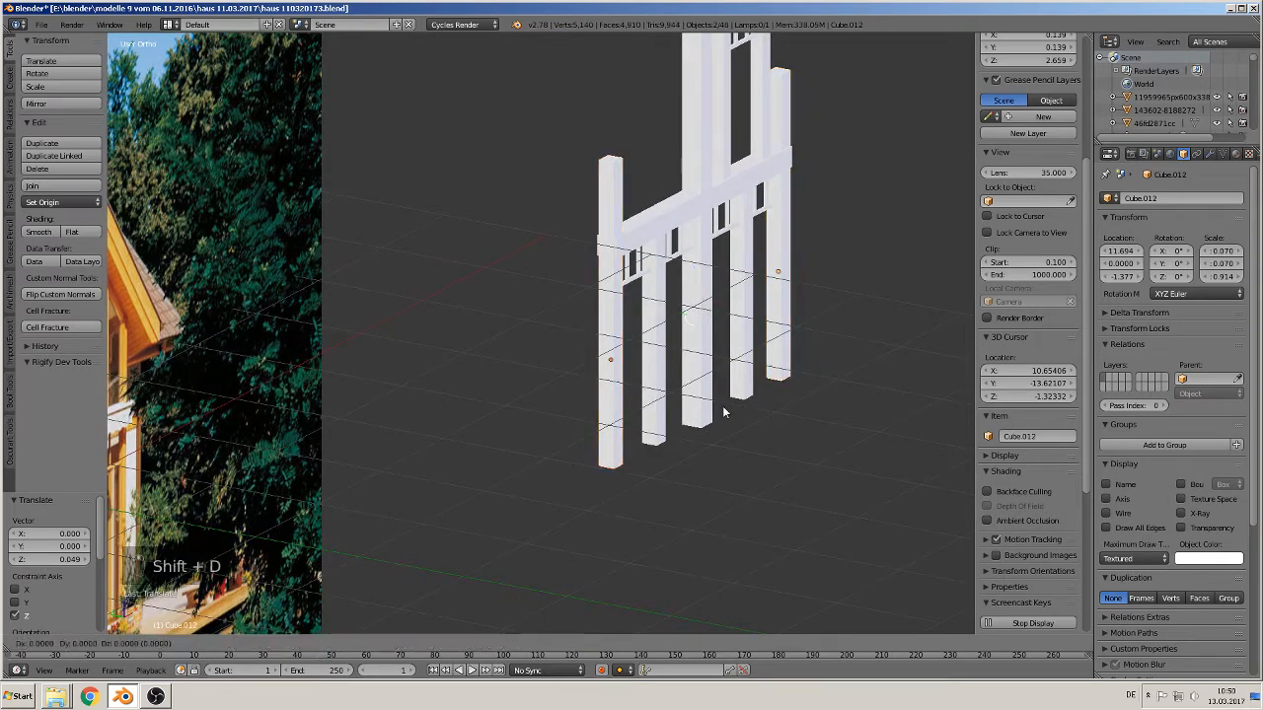
key("y")
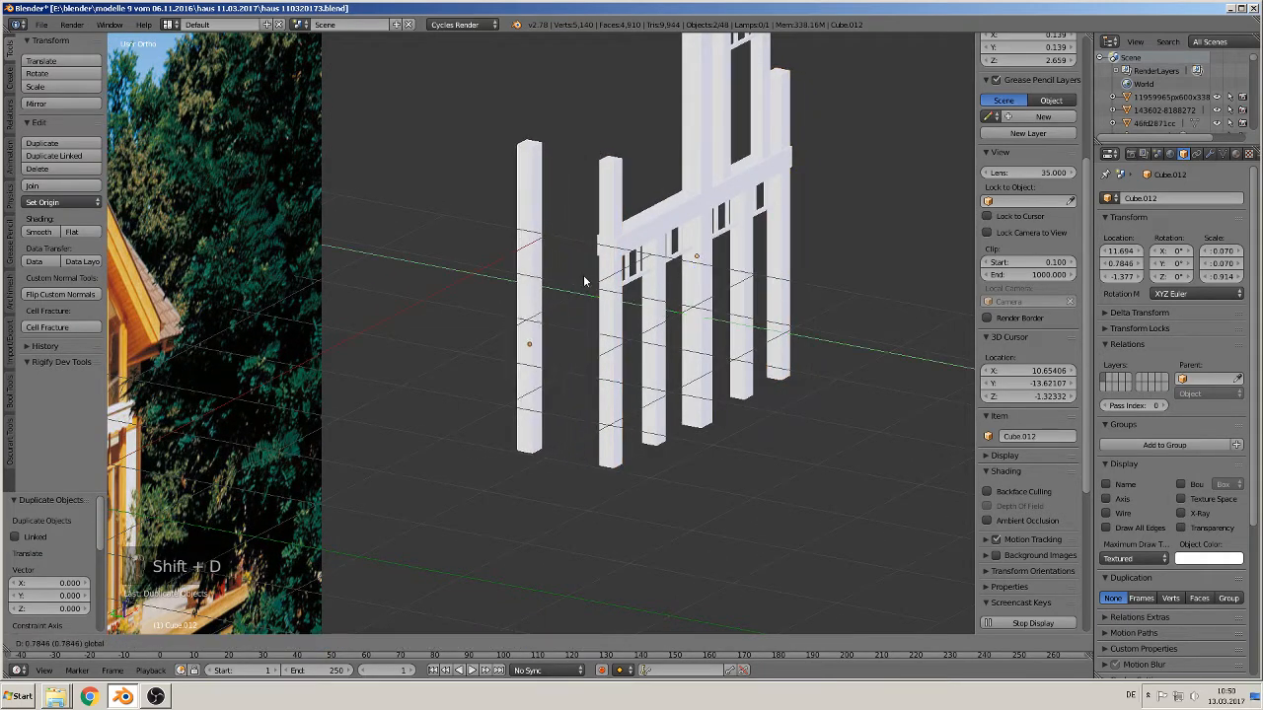
left_click(567, 276)
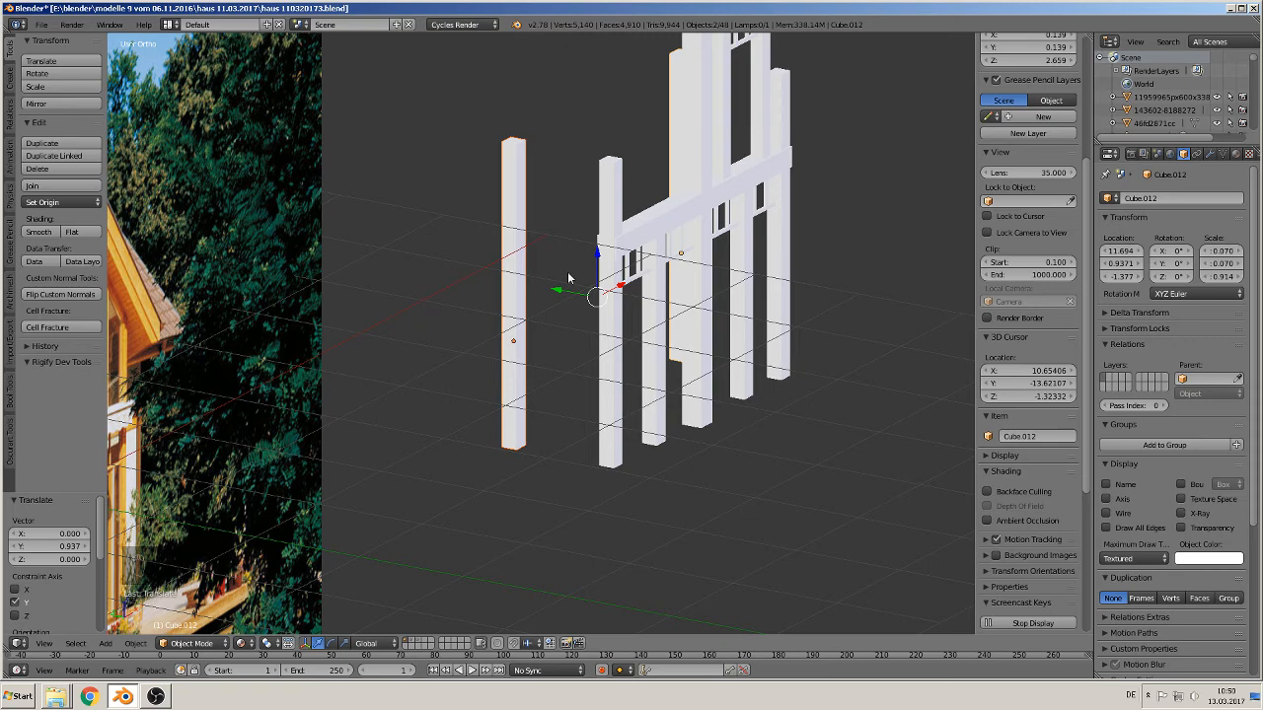
Duplicate the copied pair of posts and offset the new pair 0.751 further back along Y
key("shift+s")
key("shift+d")
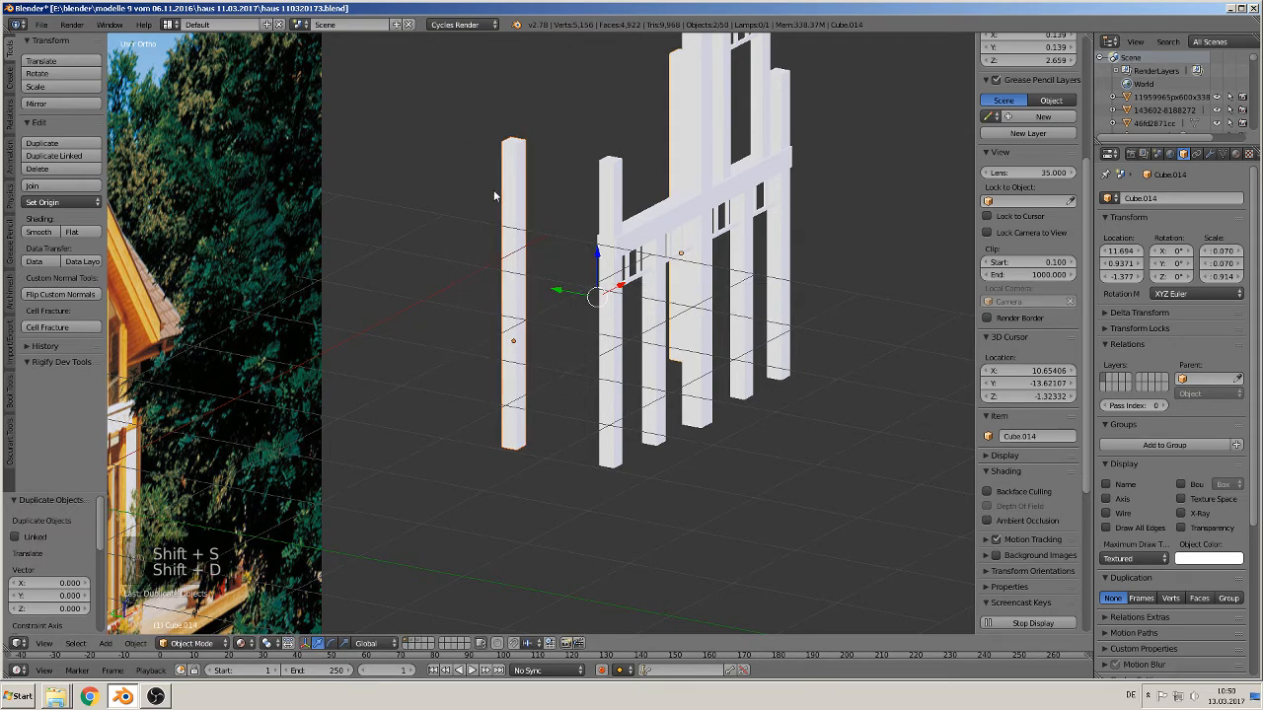
key("y")
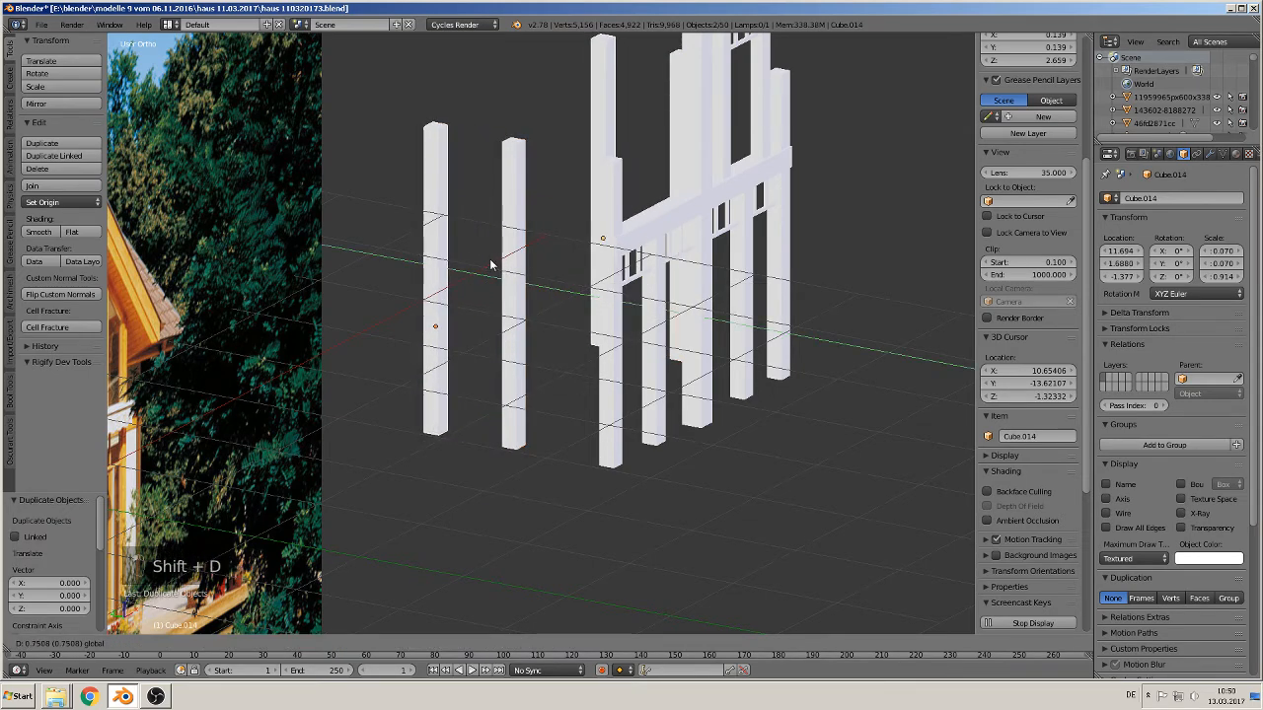
left_click(473, 306)
Compare the side post spacing with the reference photo and move the rearmost pair of posts -0.189 along Y
scroll(472, 312, "up", 5)
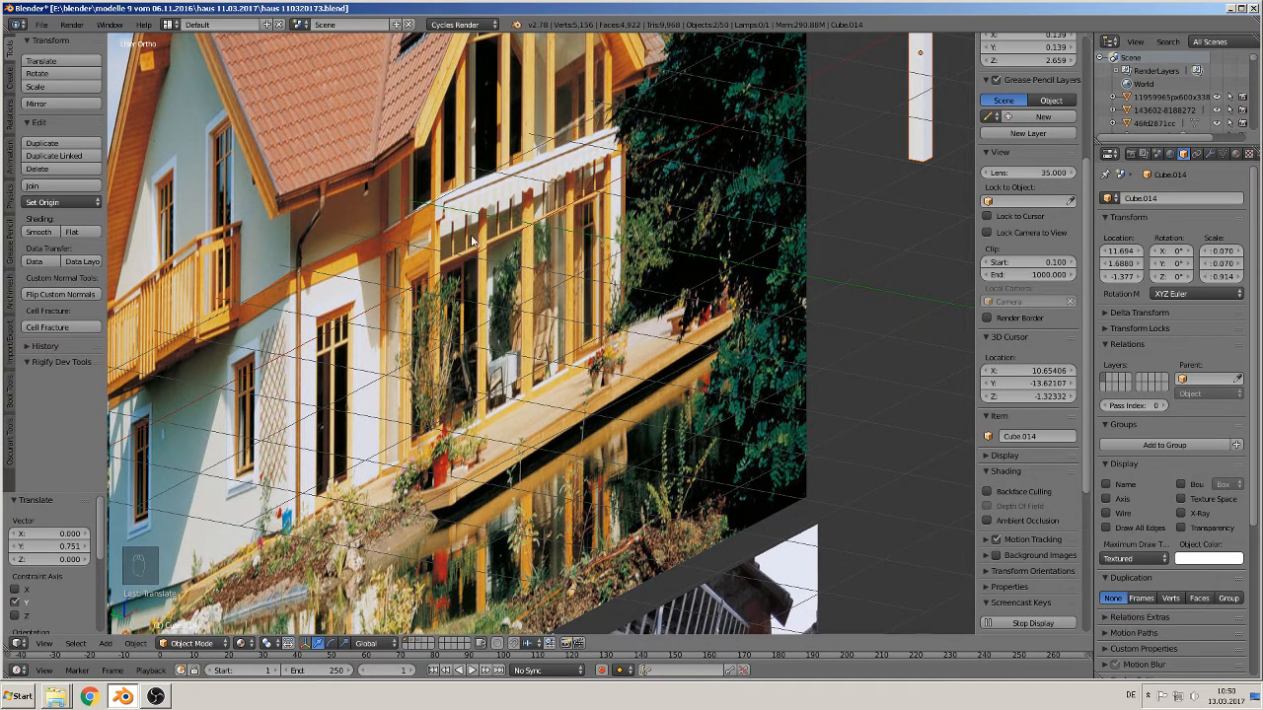
middle_click_drag(753, 163, 439, 286, "shift")
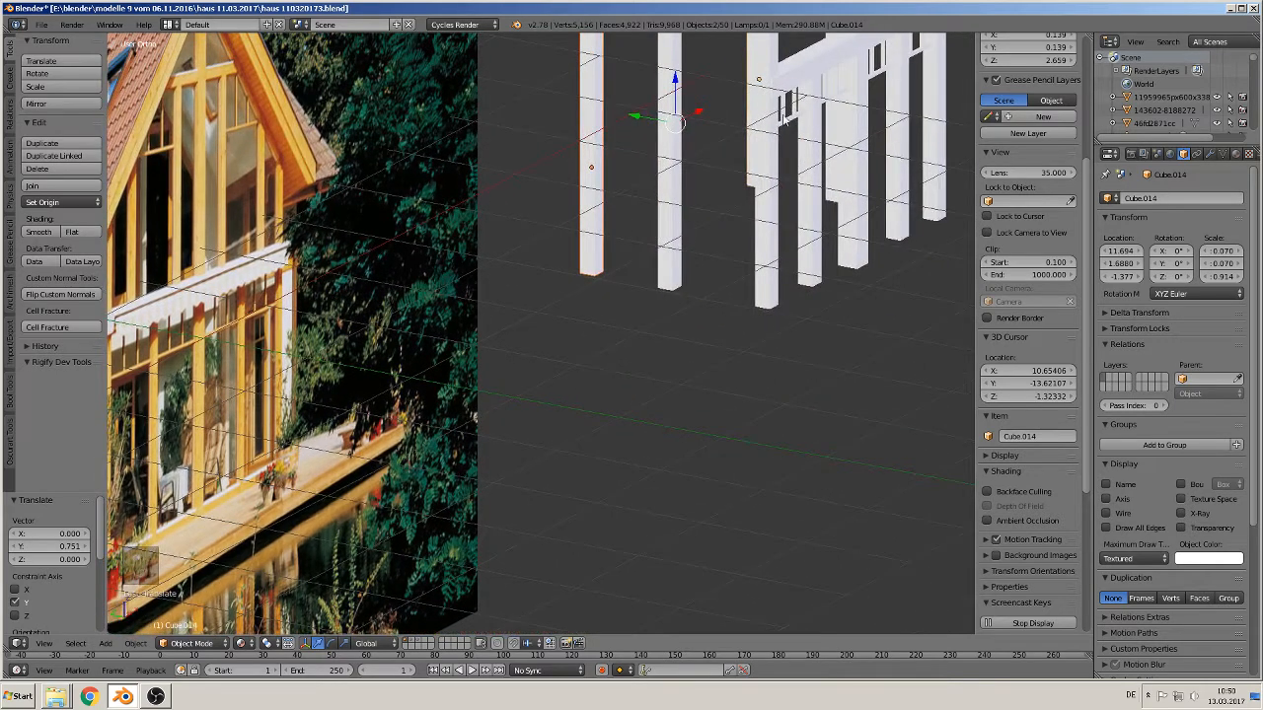
middle_click_drag(784, 121, 667, 274, "shift")
left_click_drag(523, 270, 544, 279)
Duplicate the first bay's joined crossbar and struts and place the copy outside the frame, offset -0.851 along X
middle_click_drag(545, 279, 662, 328)
scroll(631, 319, "up", 4)
right_click(476, 242)
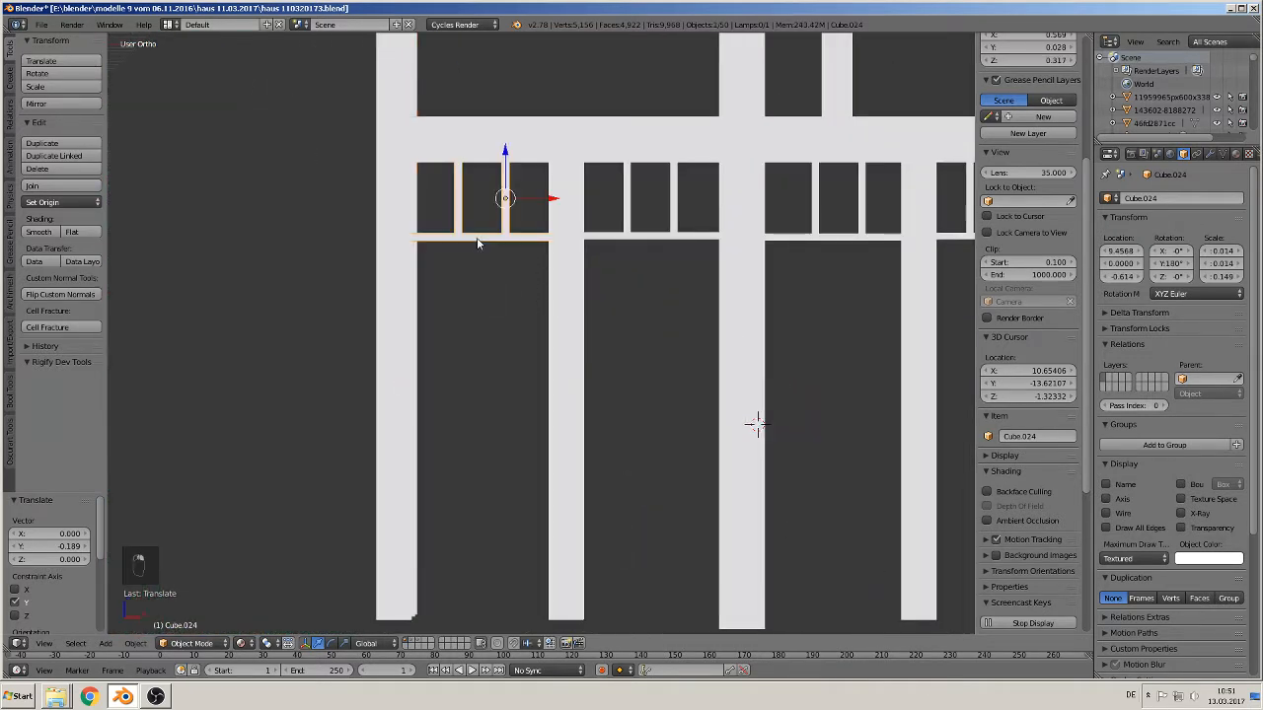
key("shift+d")
right_click(474, 242)
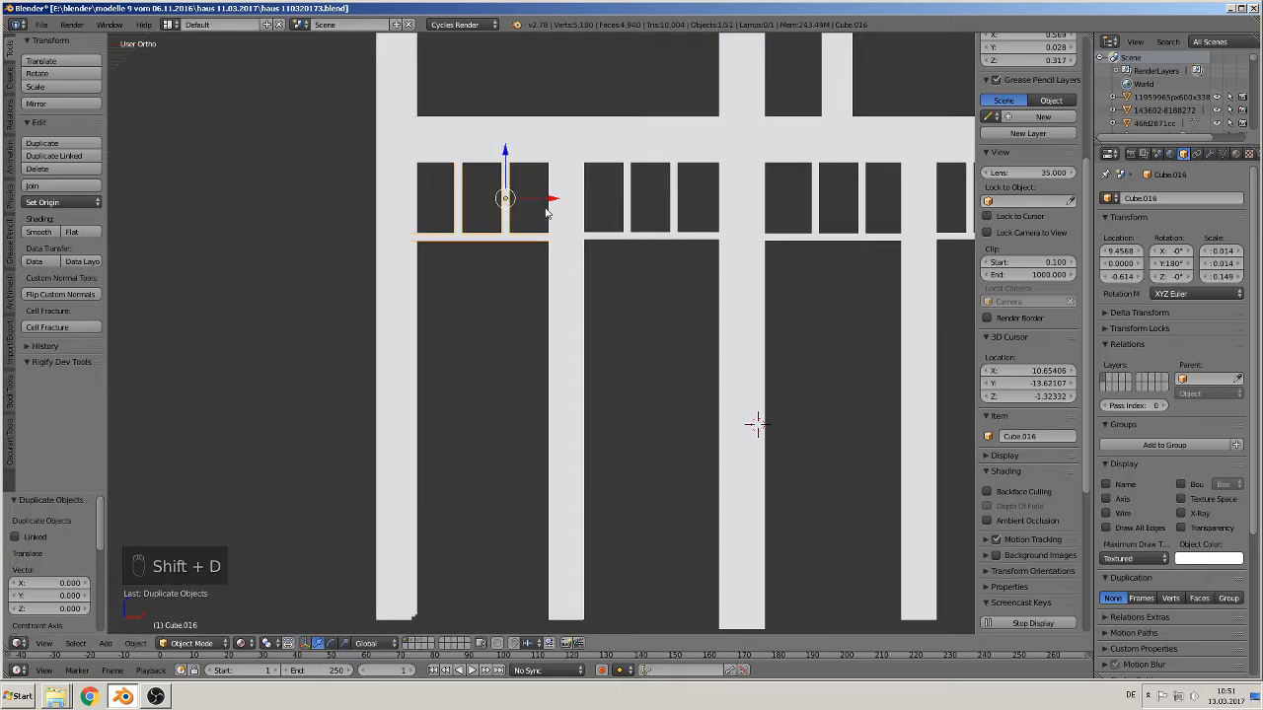
left_click_drag(550, 204, 338, 213)
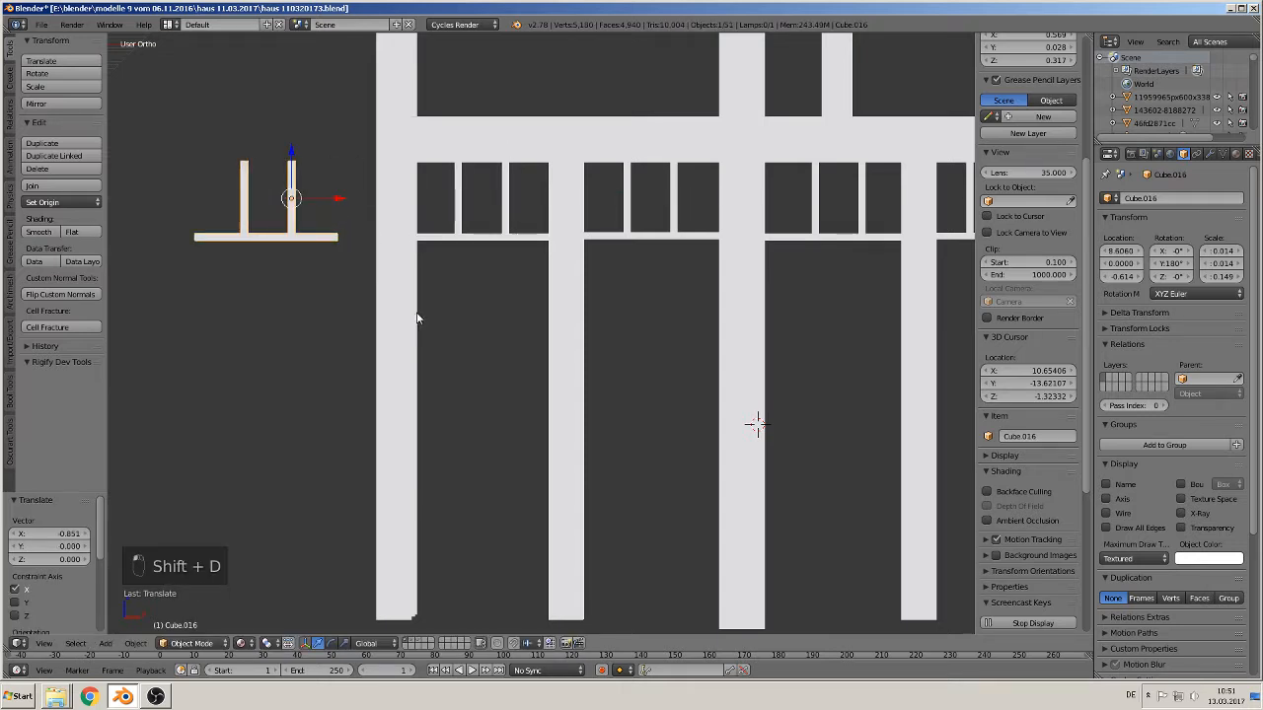
Rotate the copied crossbar and struts 90° about the Z axis
key("r")
key("z")
key("9")
key("0")
key("Return")
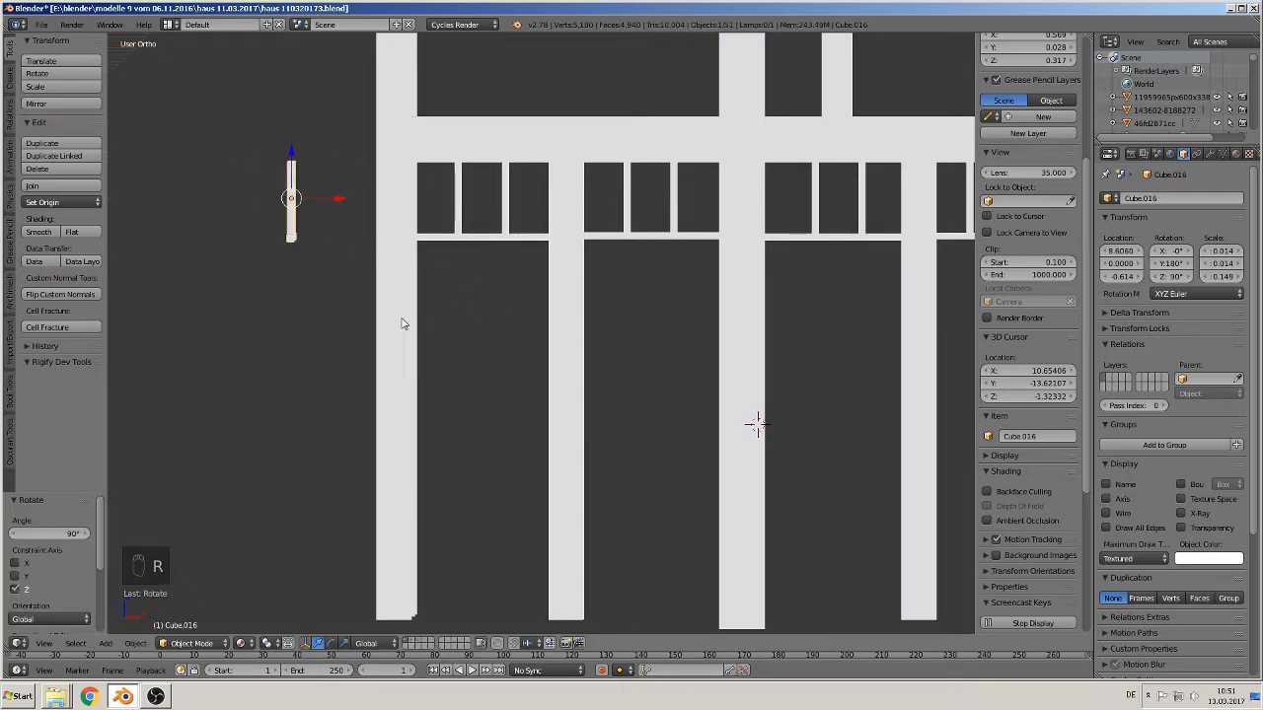
Check the narrow side bay in the reference photo and delete the vertices of one strut from the rotated copy, keeping the other strut
middle_click_drag(402, 325, 528, 348)
middle_click_drag(213, 234, 739, 303, "shift")
scroll(738, 304, "down", 3)
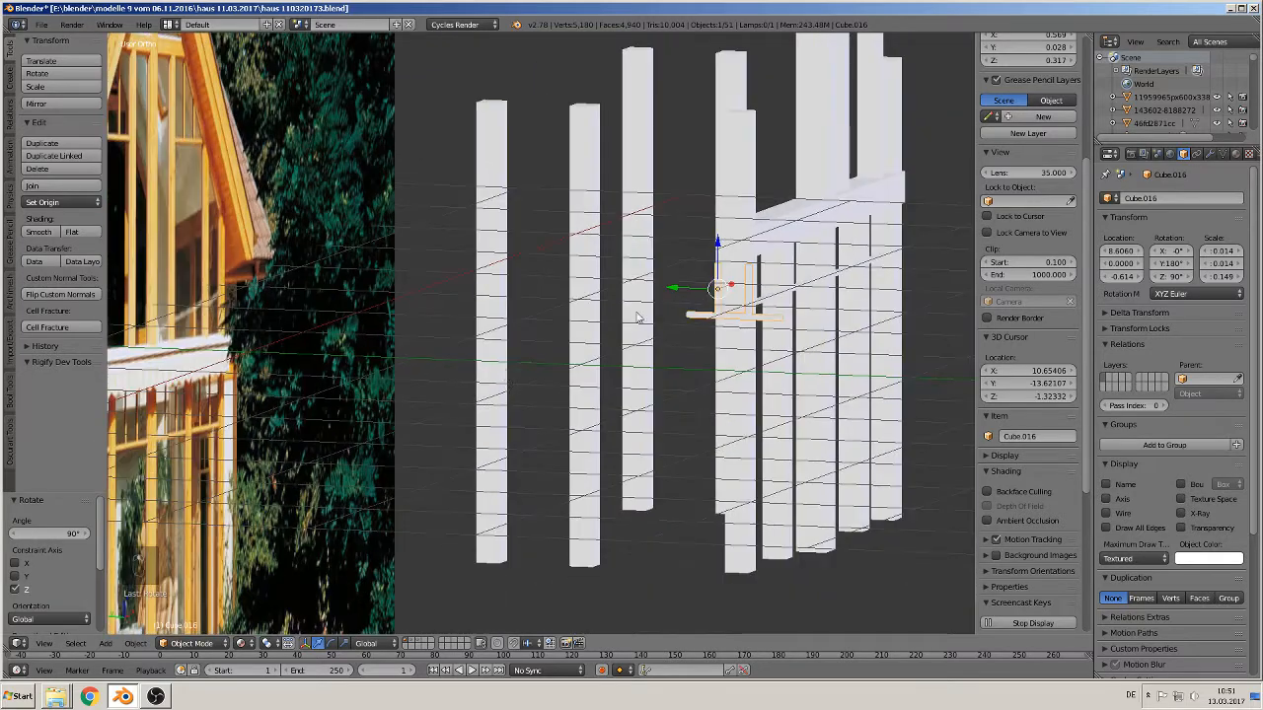
middle_click_drag(162, 448, 393, 394, "shift")
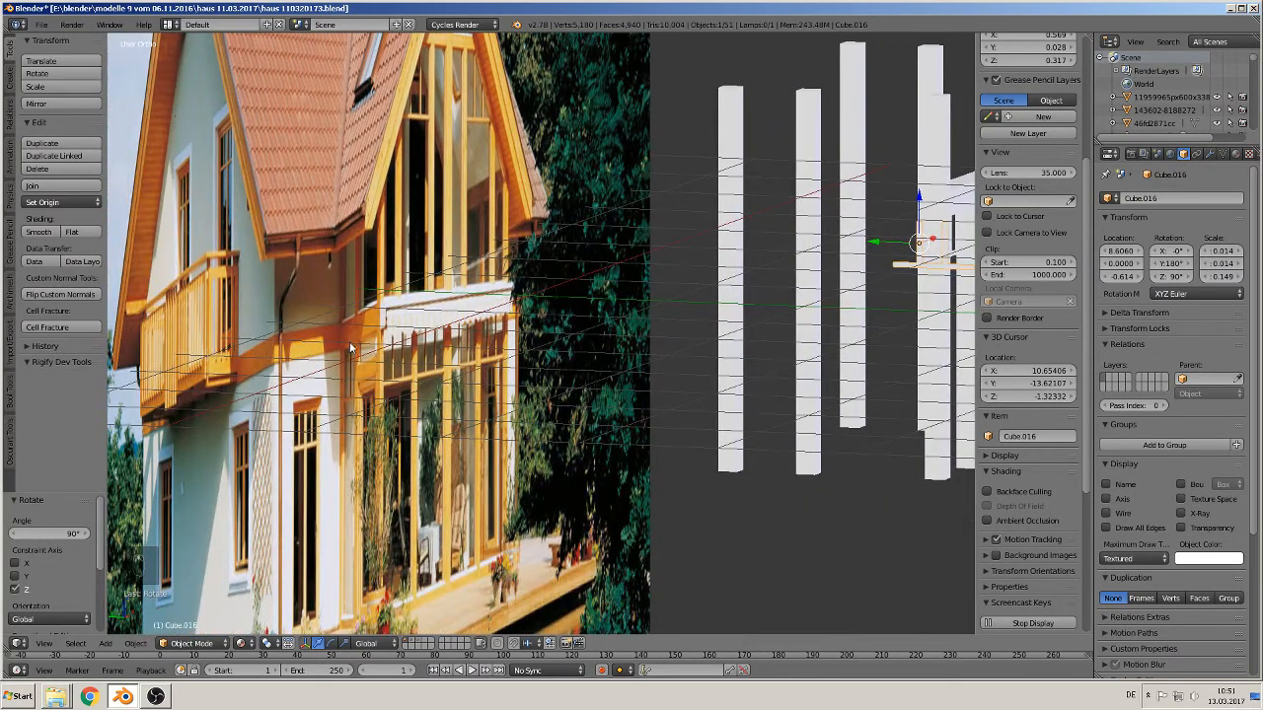
middle_click_drag(714, 362, 578, 445, "shift")
scroll(582, 443, "up", 3)
middle_click_drag(904, 412, 575, 421, "shift")
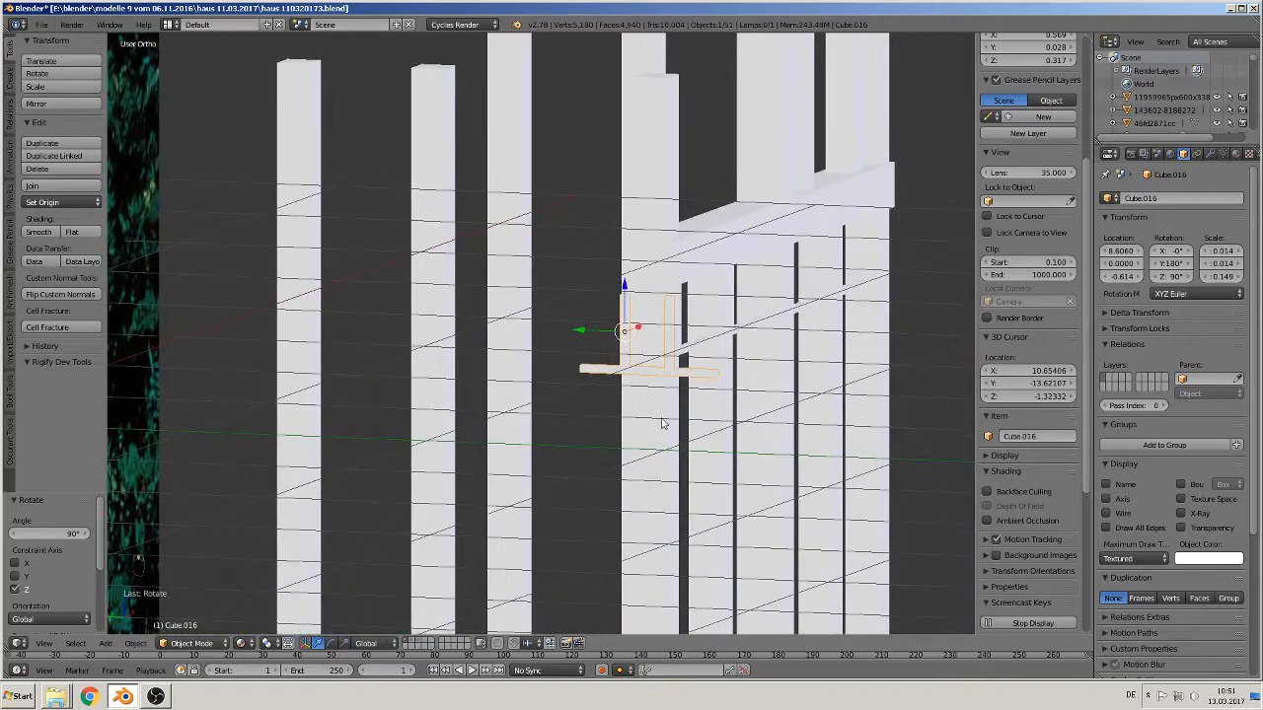
scroll(679, 398, "up", 3)
key("Tab")
key("a")
key("a")
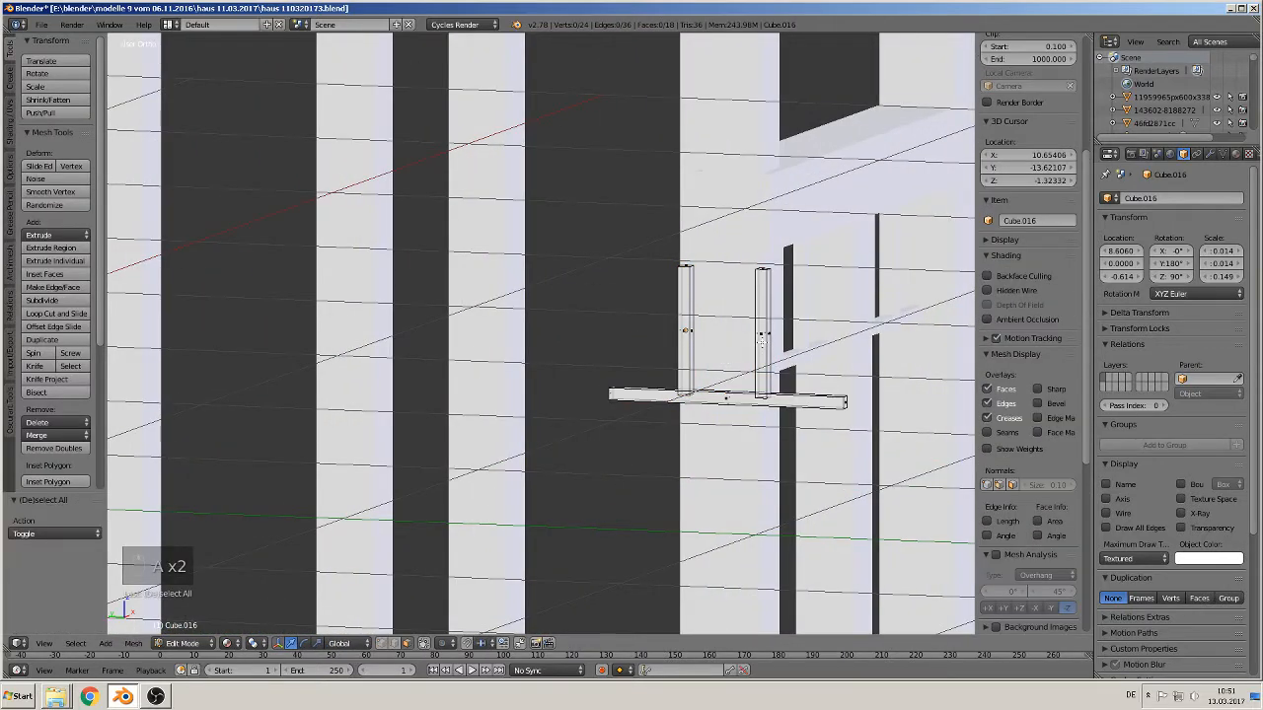
key("l")
key("x")
left_click(761, 342)
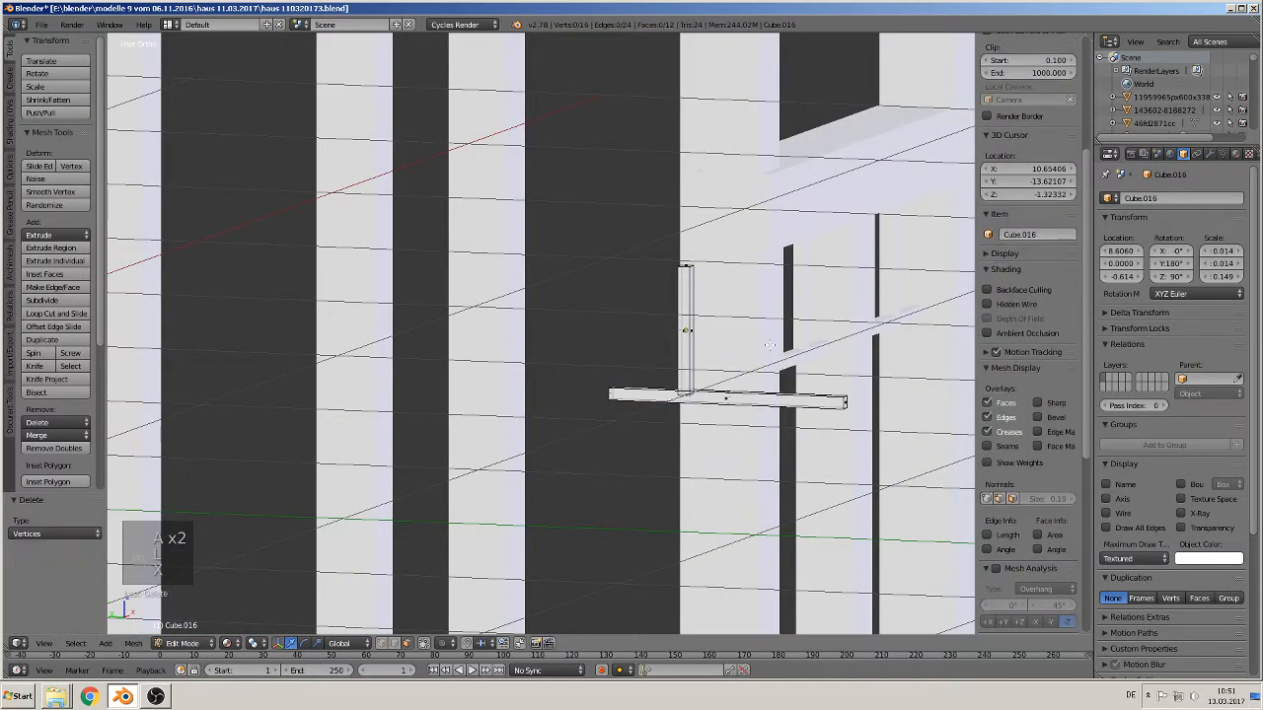
Shorten the rotated crossbar by moving its front end face about 0.208 along Y
right_click(845, 404)
left_click_drag(810, 399, 725, 405)
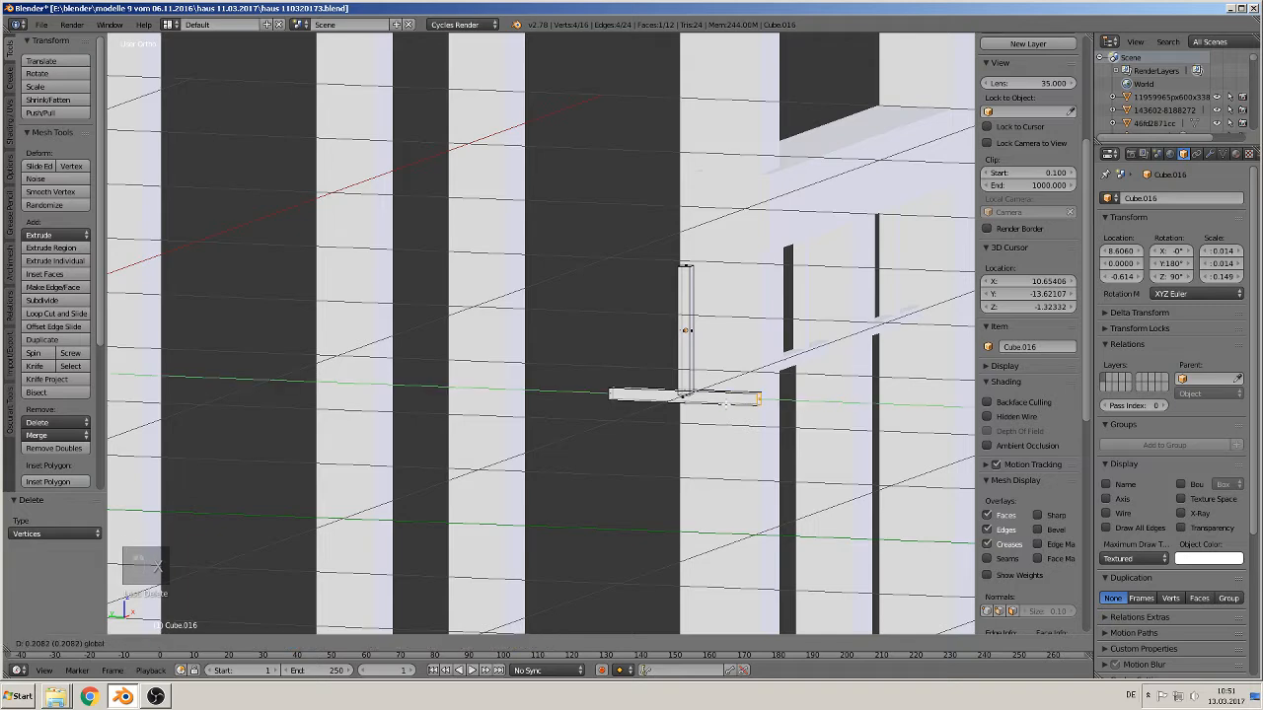
key("Tab")
Raise the shortened crossbar 0.854 along Z and position it at Y 1.063, between the two rear side posts
scroll(621, 365, "down", 4)
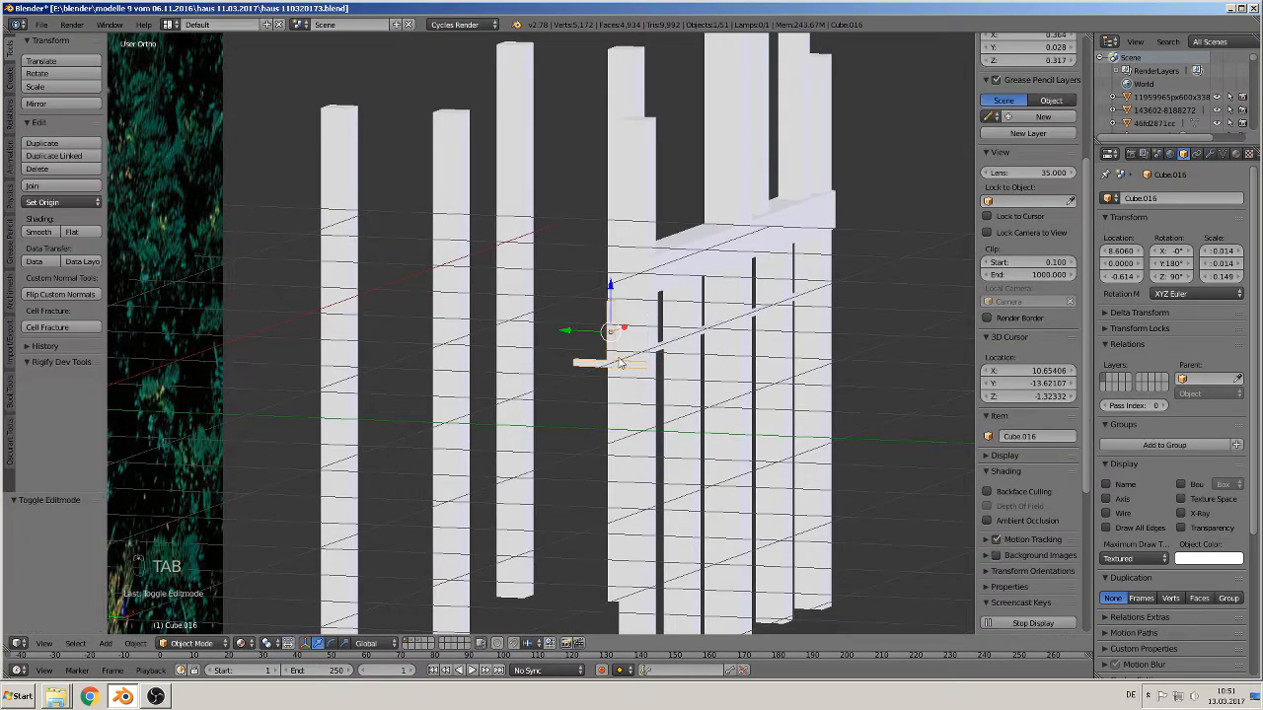
left_click_drag(567, 333, 398, 121)
scroll(381, 239, "down", 4)
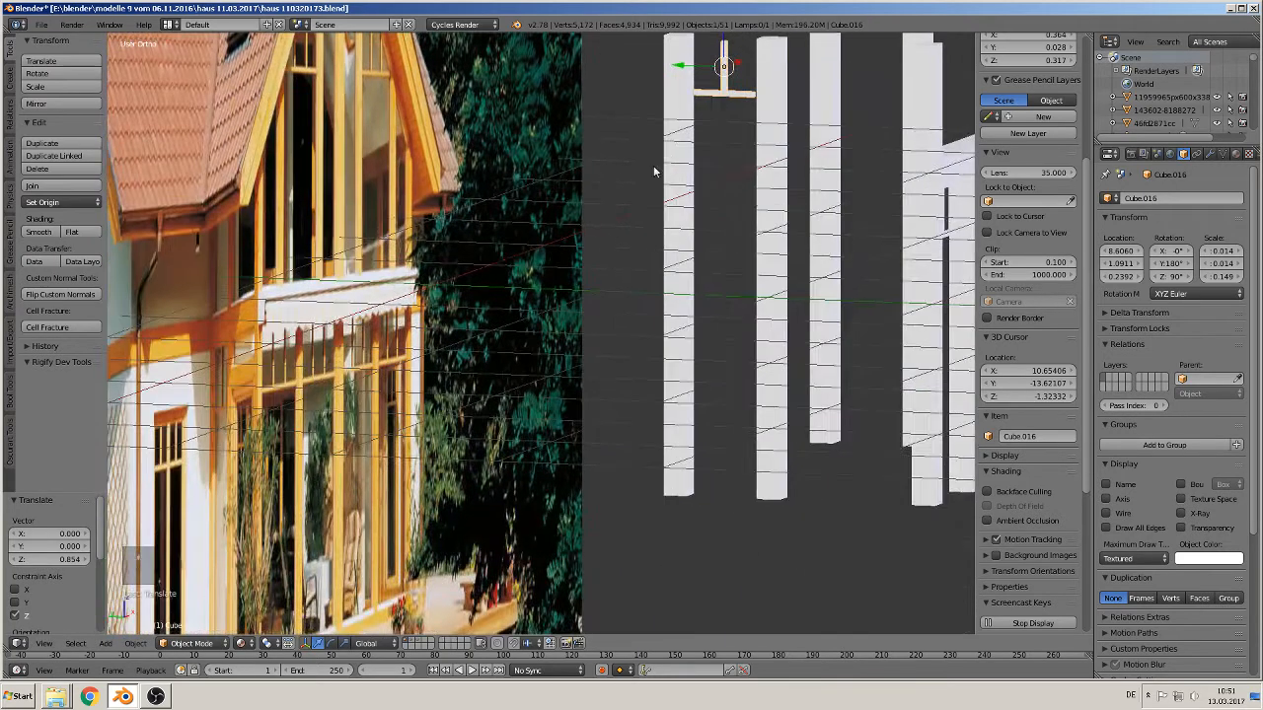
scroll(219, 369, "up", 3)
middle_click_drag(569, 282, 436, 359, "shift")
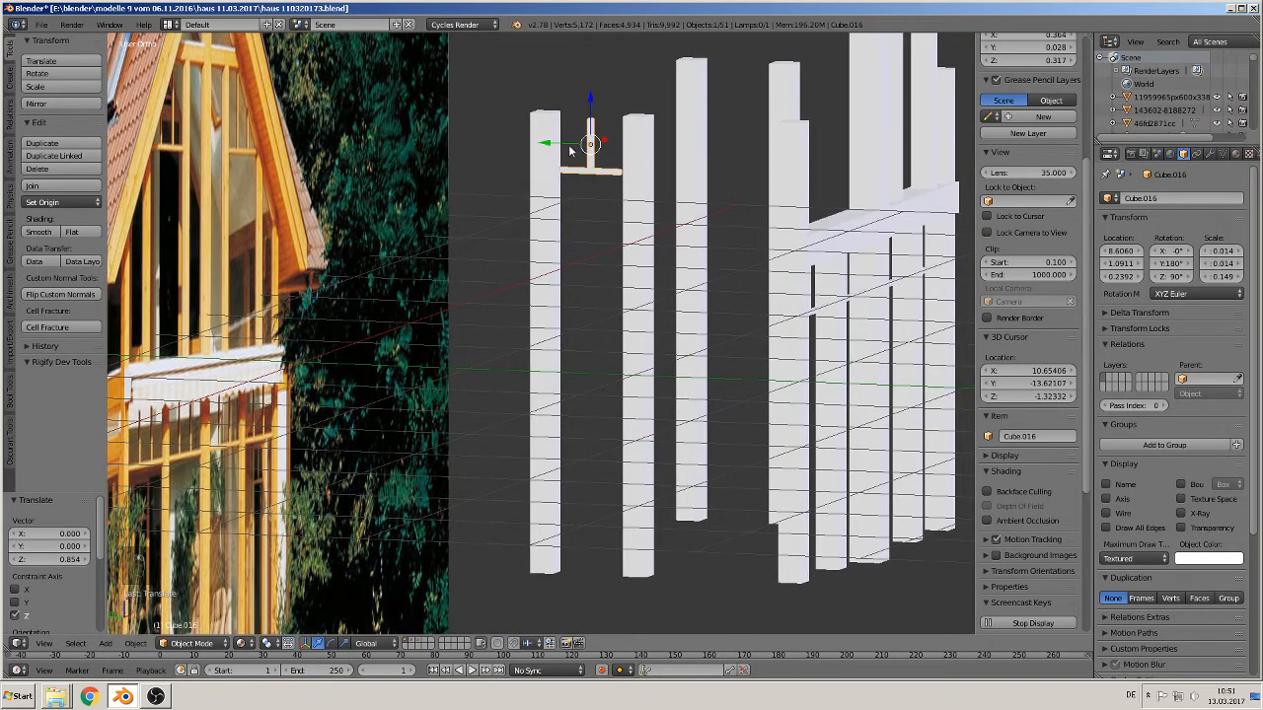
left_click_drag(569, 150, 568, 145)
scroll(597, 197, "up", 2)
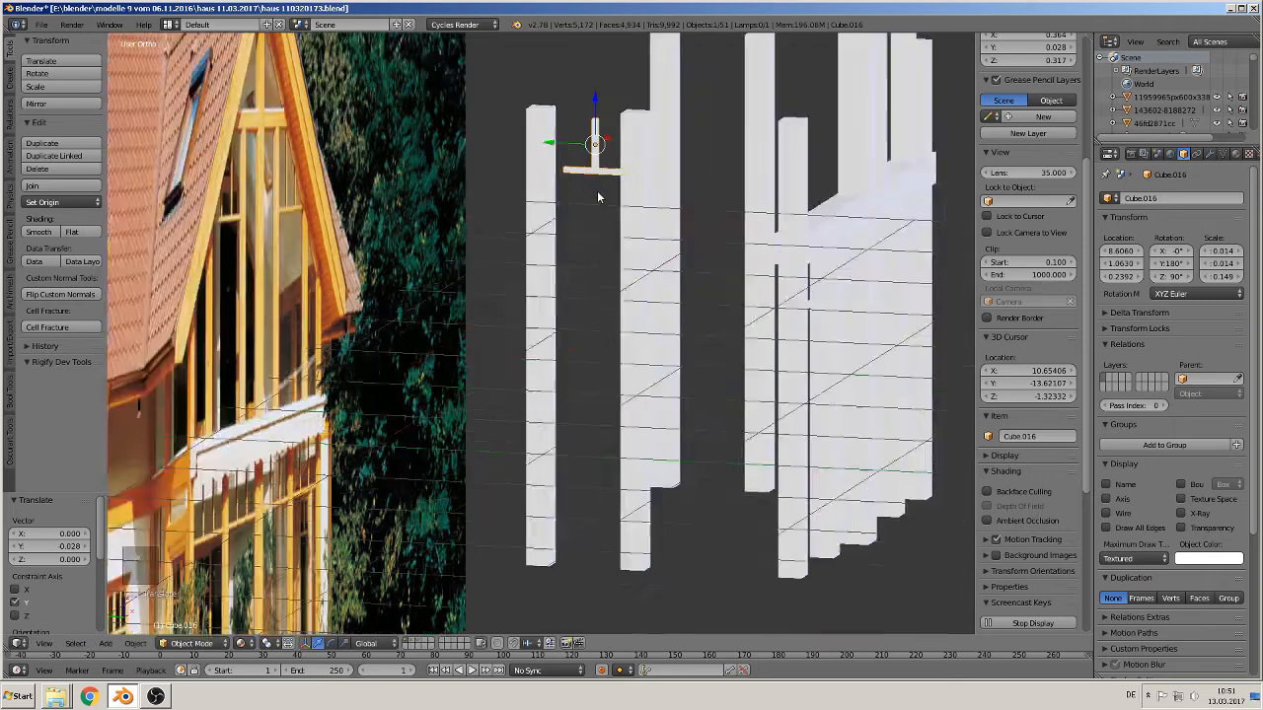
Move the side-bay crossbar 0.098 along Y, and shift the rearmost side post of each side together -0.099 along Y
middle_click_drag(598, 197, 681, 267)
left_click_drag(570, 121, 511, 127)
right_click(510, 145)
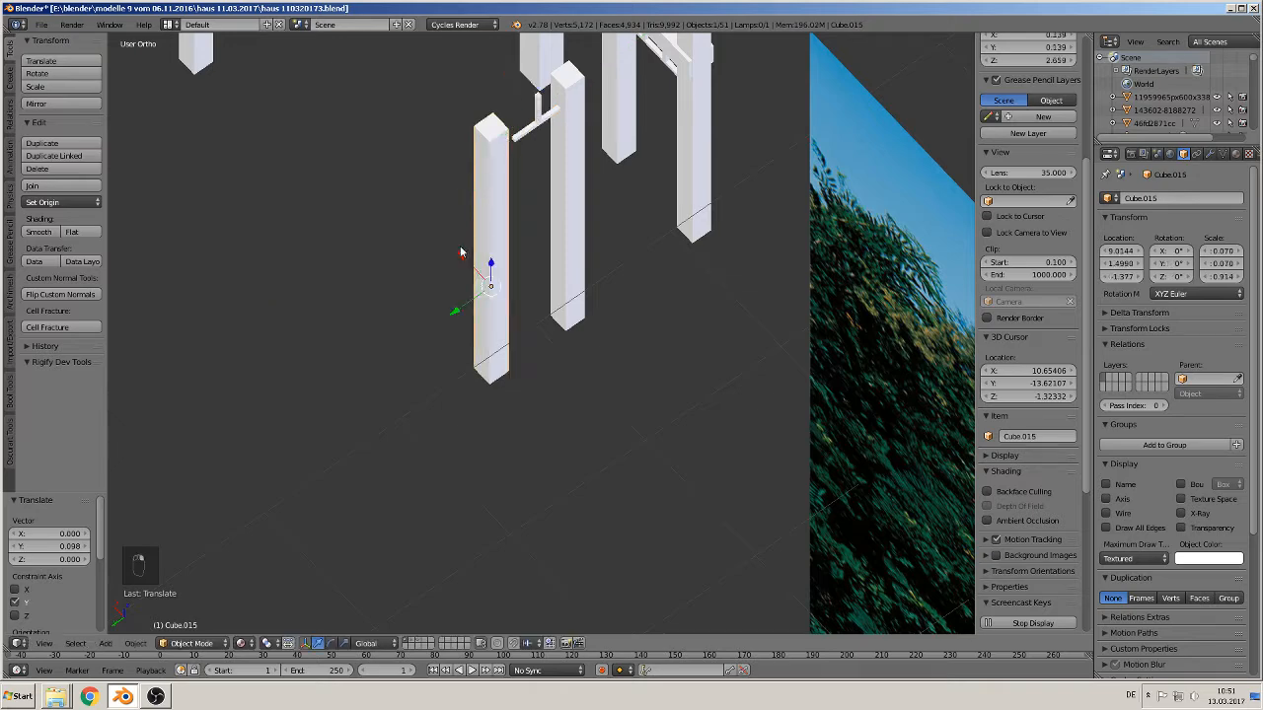
right_click(205, 64, "shift")
left_click_drag(310, 157, 328, 148)
Join the two upper posts, the two crossbars and the two thin struts on the +X side of the central post into one object
middle_click_drag(406, 214, 463, 275)
scroll(517, 296, "down", 3)
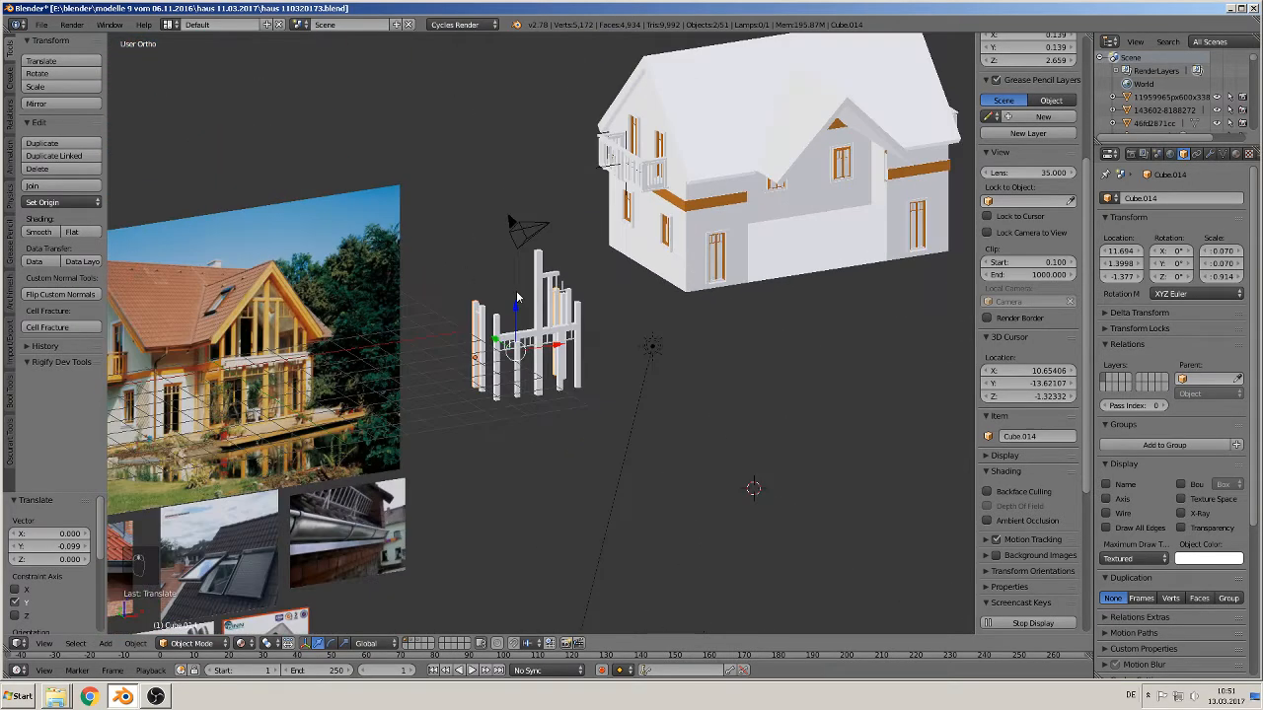
scroll(582, 326, "up", 6)
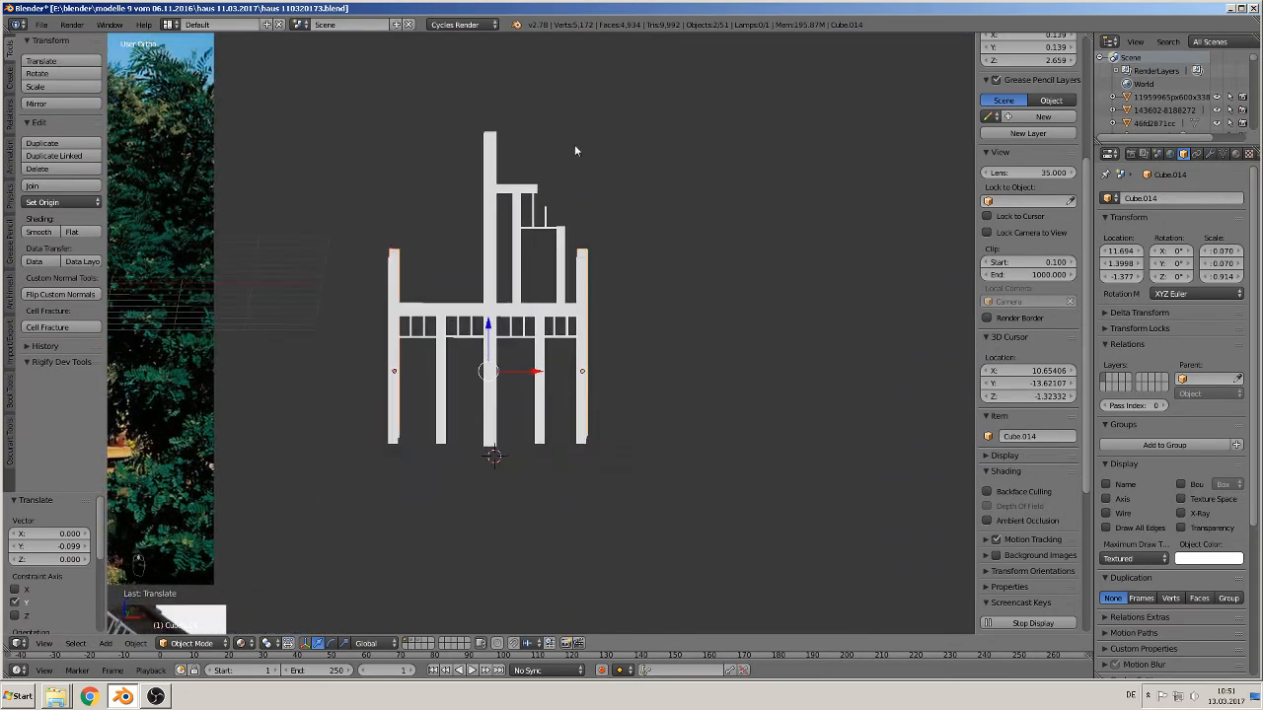
key("KP_1")
scroll(510, 301, "up", 5)
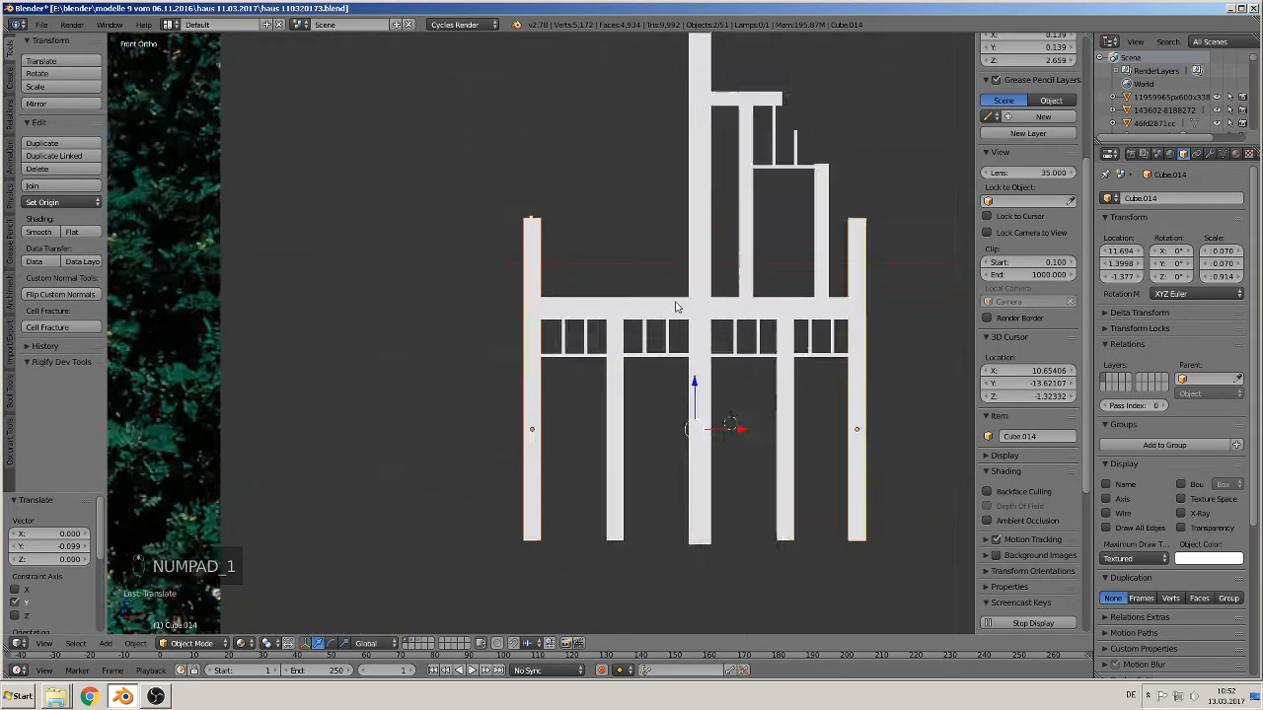
right_click(764, 183)
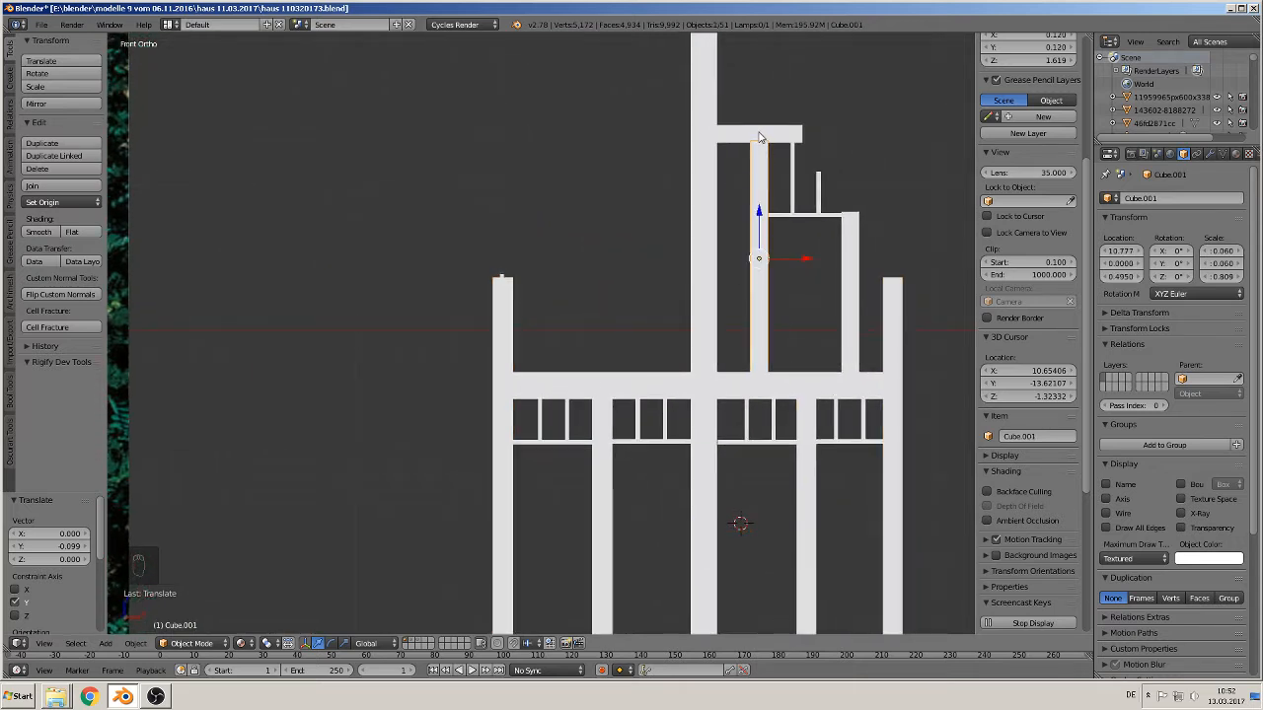
right_click(756, 134, "shift")
right_click(794, 195, "shift")
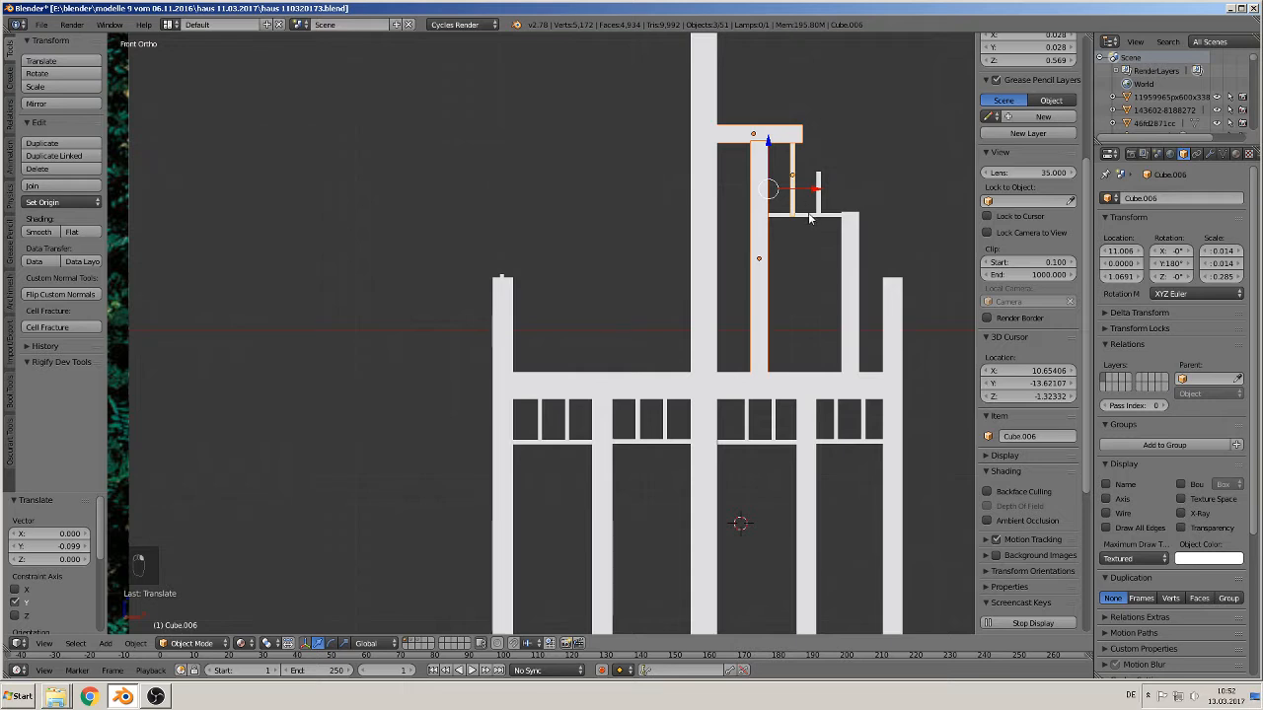
right_click(809, 216, "shift")
right_click(818, 201, "shift")
right_click(845, 251, "shift")
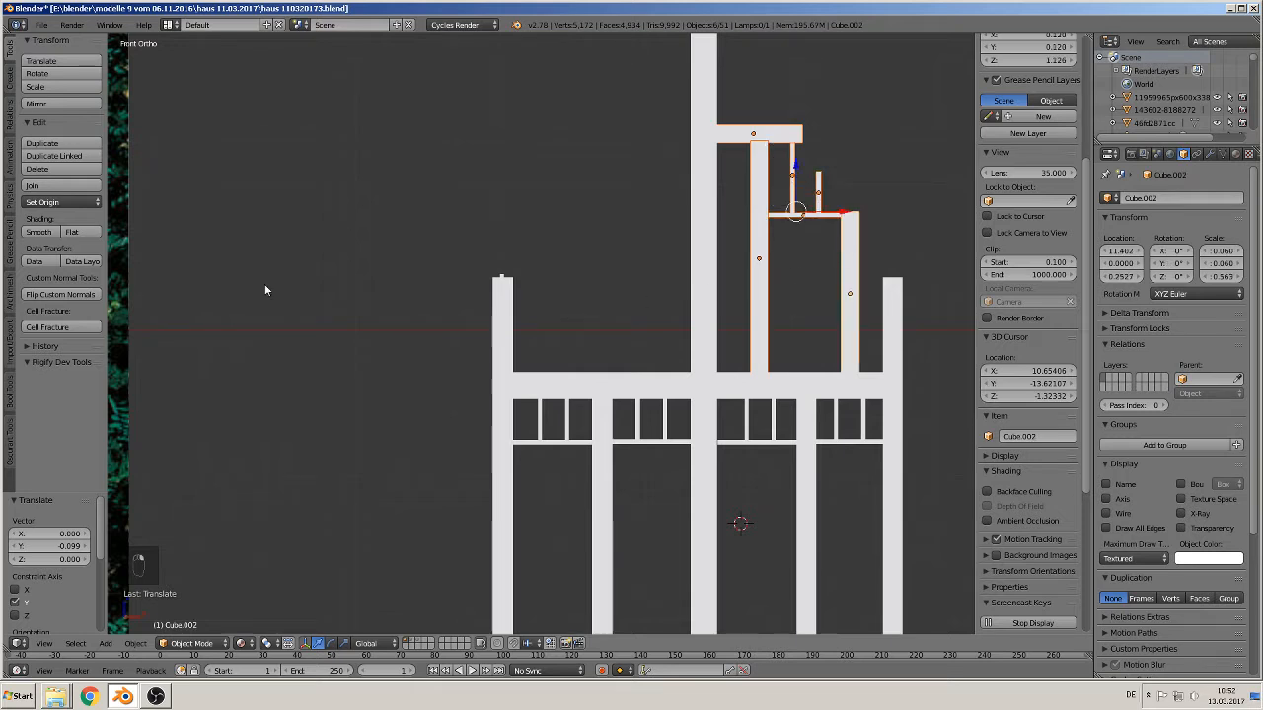
left_click(39, 185)
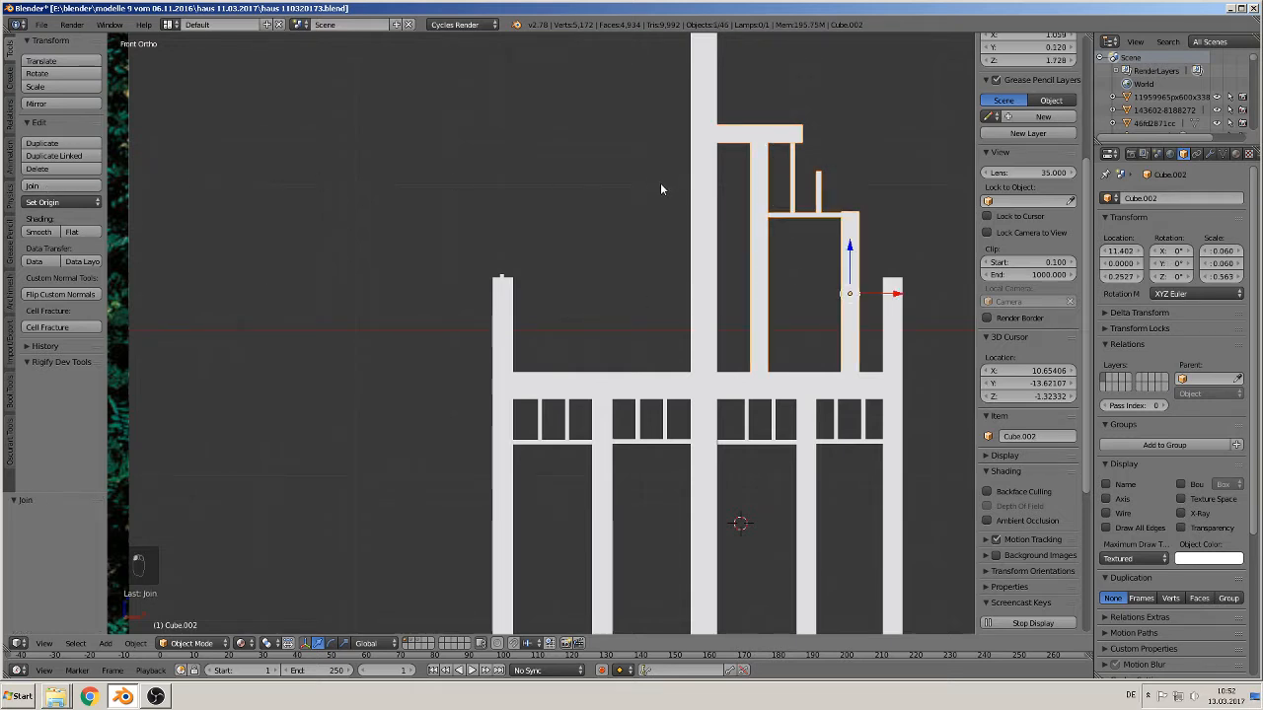
Duplicate the joined upper framework and move the copy -1.71 along X
key("shift+d")
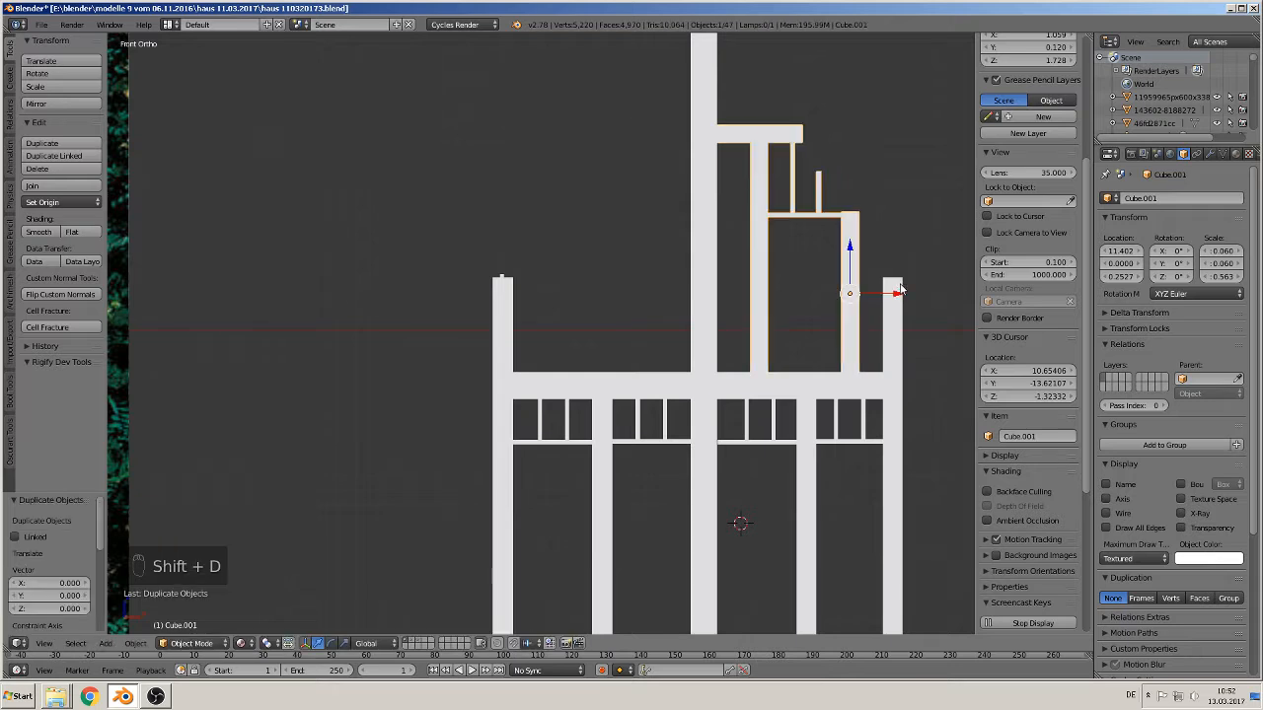
type("-1.71")
key("Return")
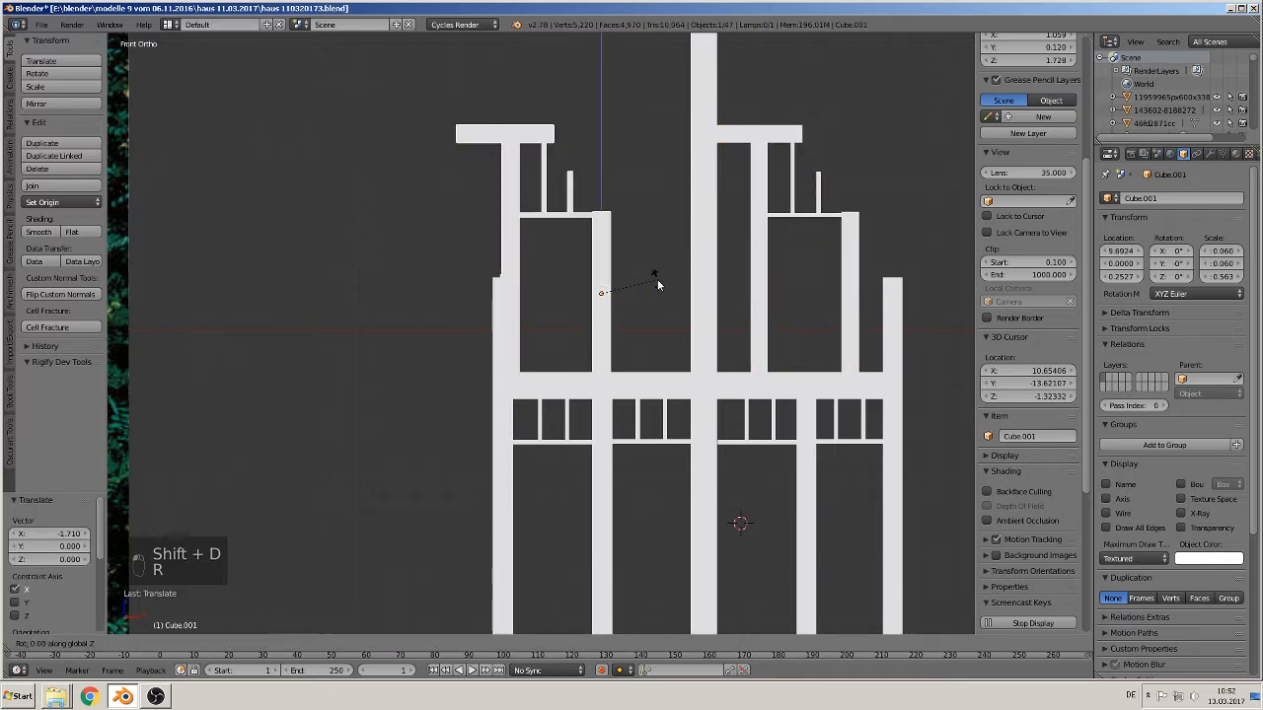
Rotate the framework copy 180° about Z and shift it -0.385 along X to mirror the original across the central post
type("rz180")
key("Return")
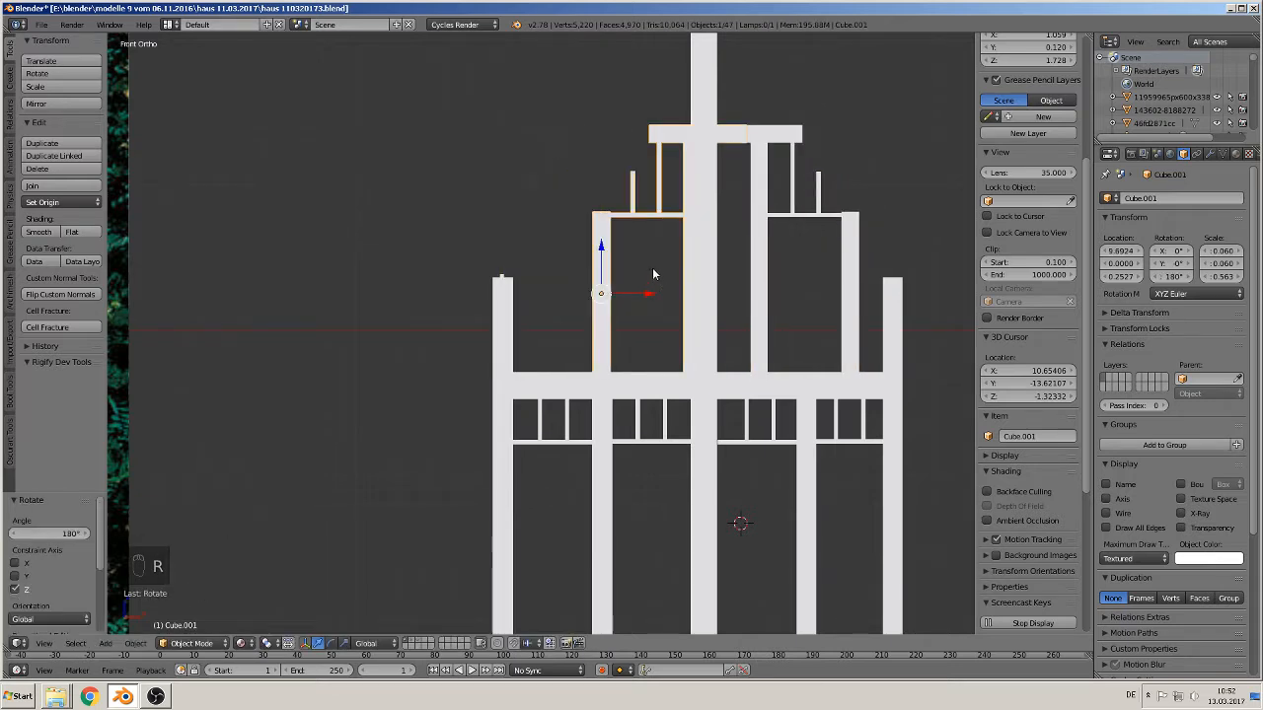
left_click_drag(651, 305, 592, 313)
Duplicate the small crossbar with strut between the rear side posts and move the copy 2.704 along X to the opposite side bay
middle_click_drag(642, 286, 605, 261)
scroll(629, 353, "down", 3)
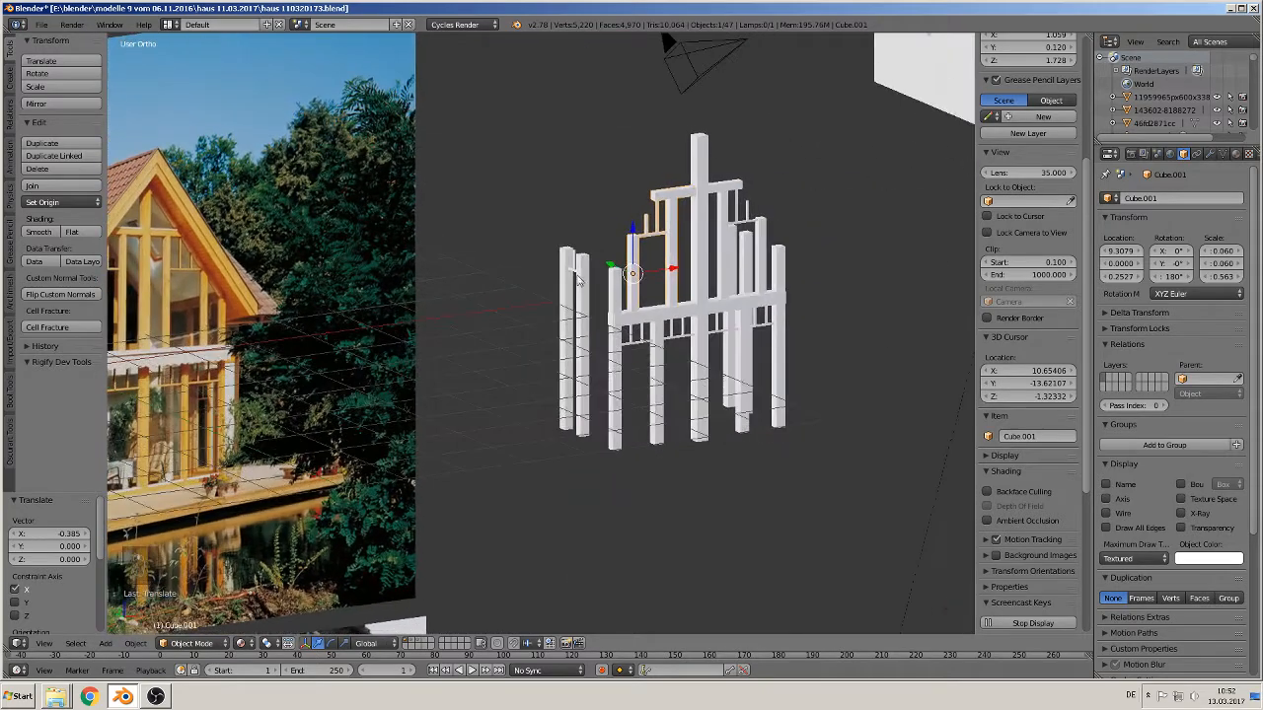
scroll(606, 262, "up", 2)
right_click(593, 246)
right_click(593, 247)
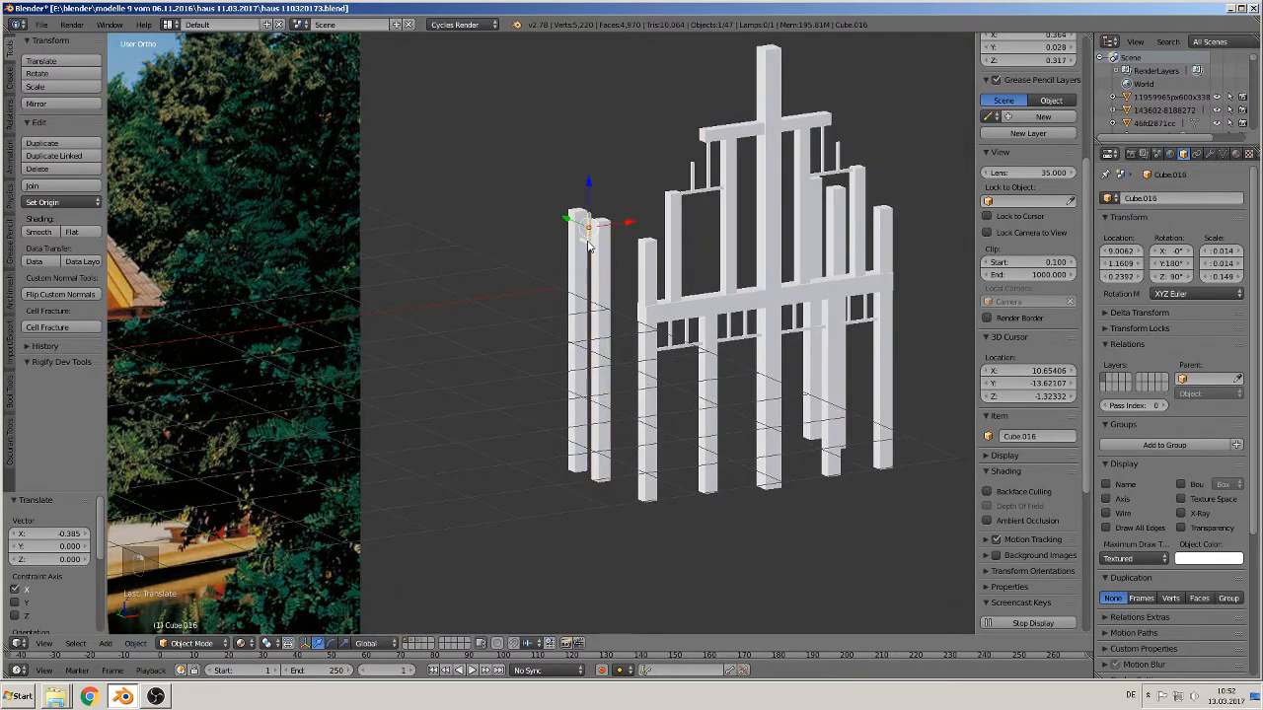
key("KP_Divide")
middle_click_drag(606, 319, 564, 293)
key("shift+d")
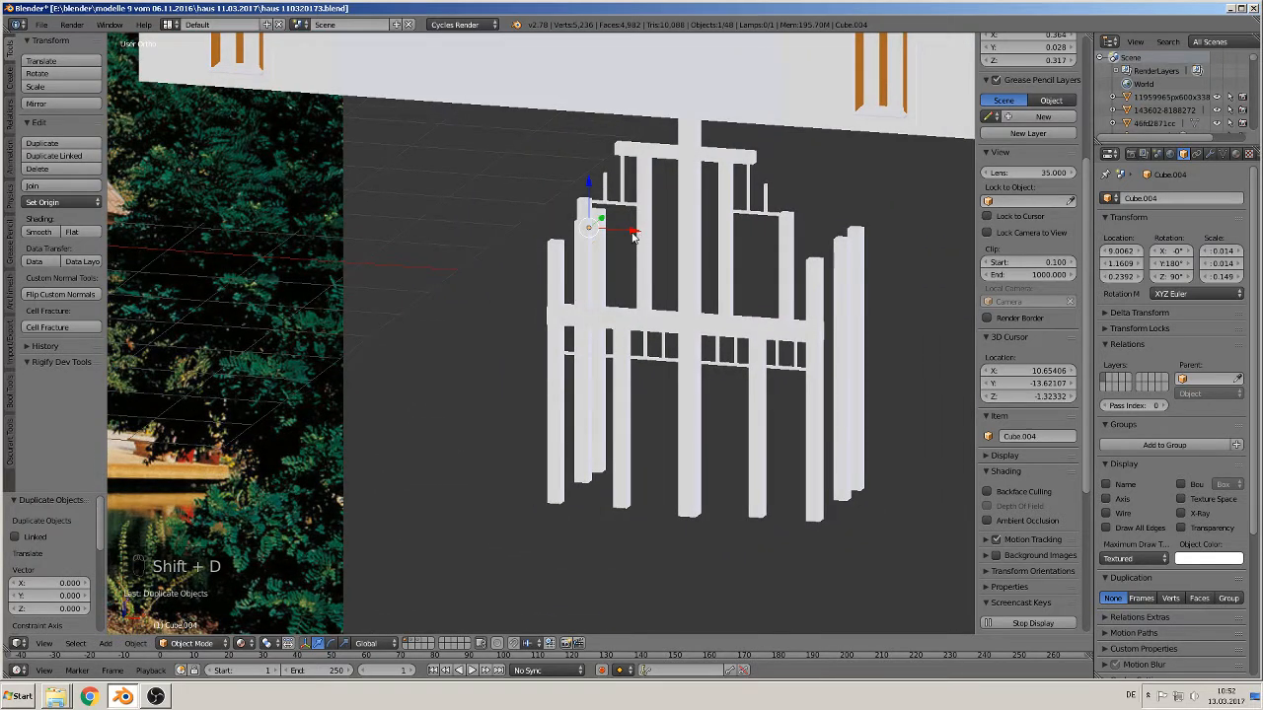
left_click(886, 297)
Save the current Blender file
middle_click_drag(865, 364, 875, 319)
scroll(839, 341, "up", 1)
middle_click_drag(694, 387, 483, 274)
left_click(40, 24)
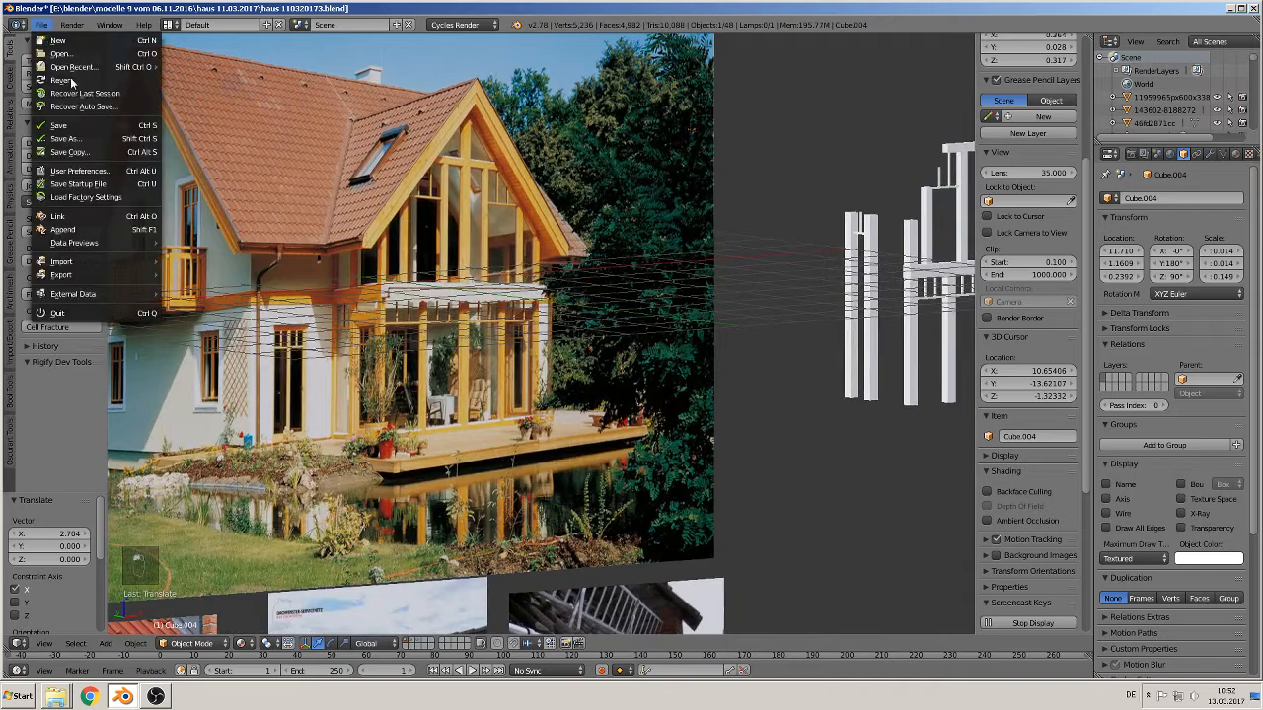
left_click(75, 128)
Check the side beams in the reference photo and add two loop cuts across the long horizontal beam of the frame
scroll(393, 218, "up", 3)
middle_click_drag(277, 266, 496, 298, "shift")
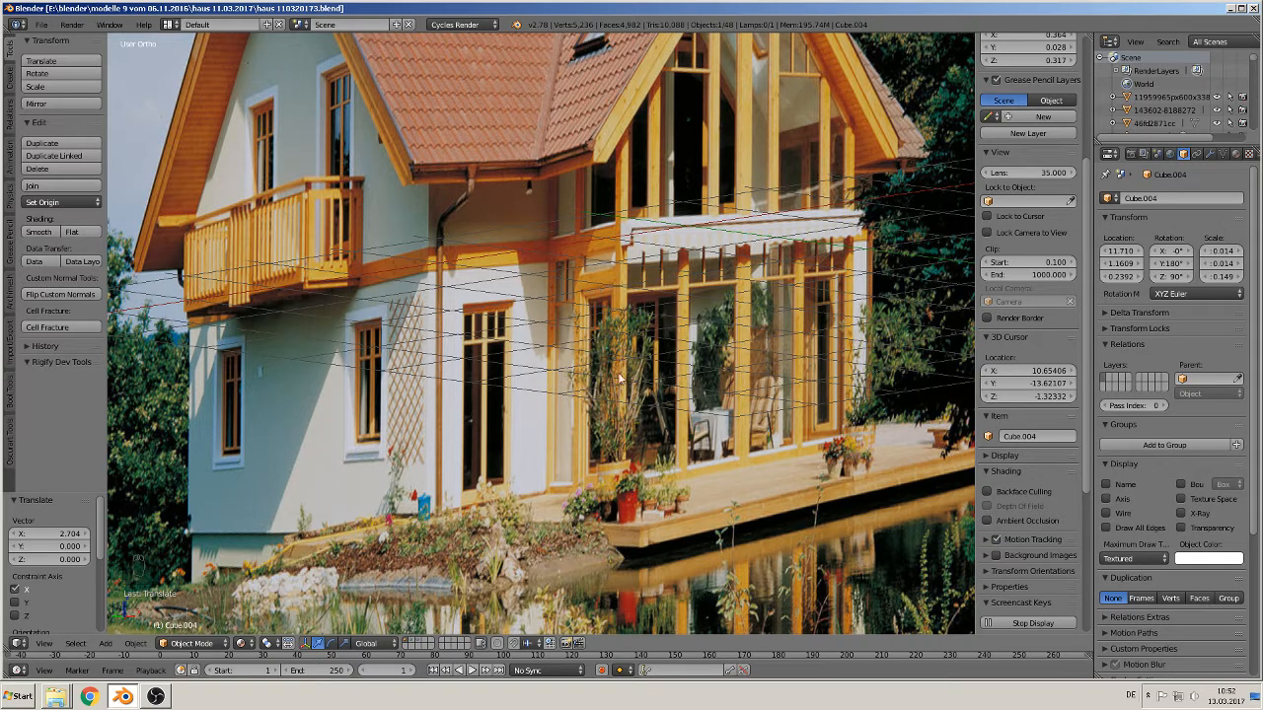
middle_click_drag(912, 376, 493, 406, "shift")
middle_click_drag(829, 330, 399, 428, "shift")
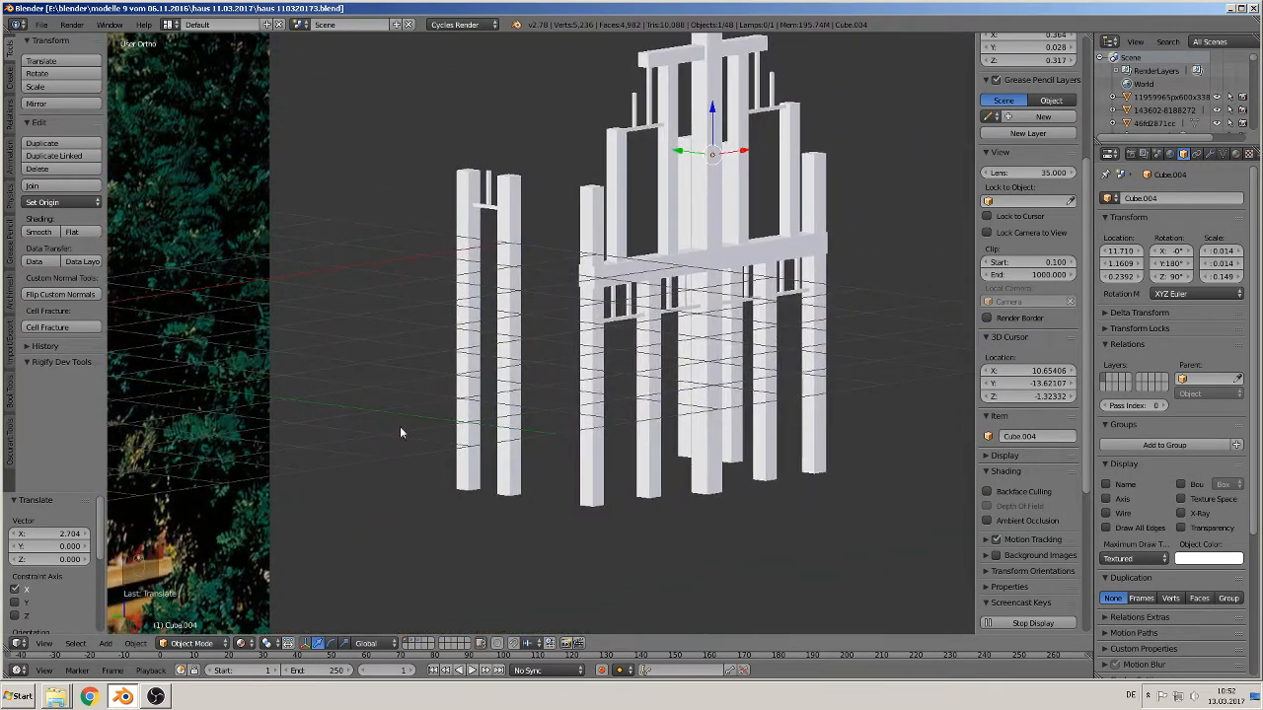
scroll(464, 383, "up", 3)
middle_click_drag(471, 378, 494, 375)
right_click(681, 236)
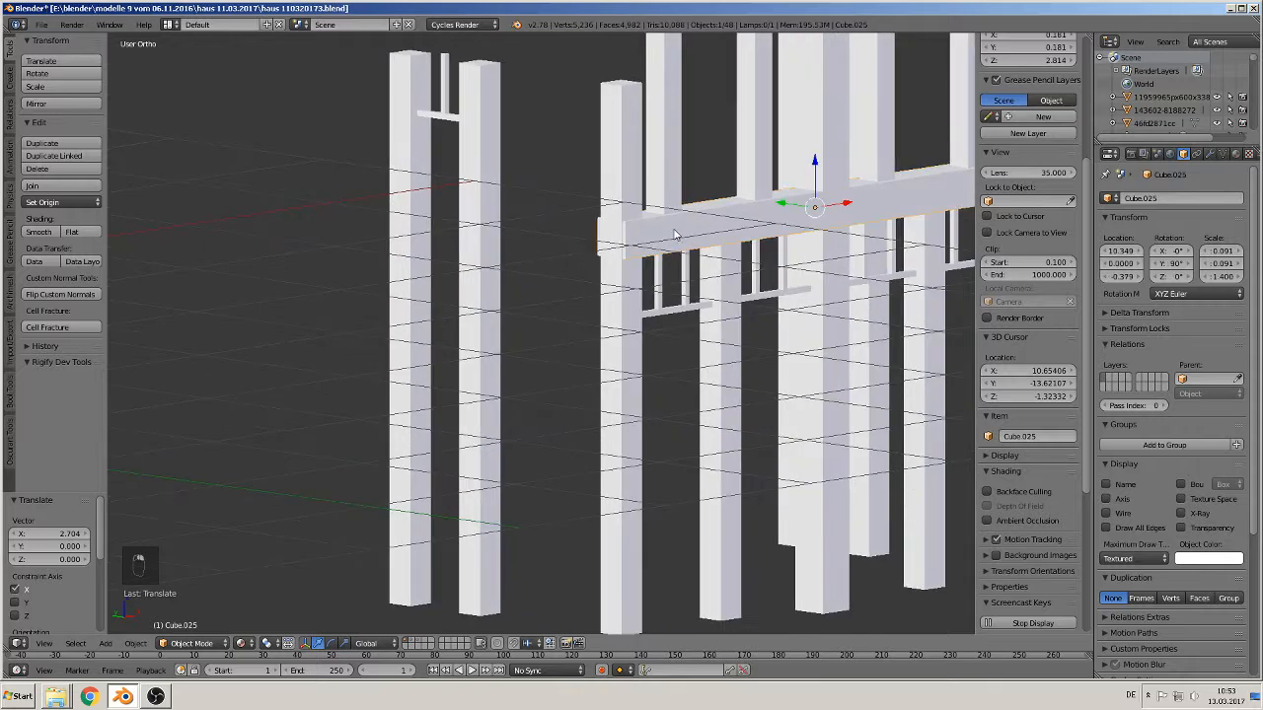
key("Tab")
middle_click_drag(603, 298, 350, 322, "shift")
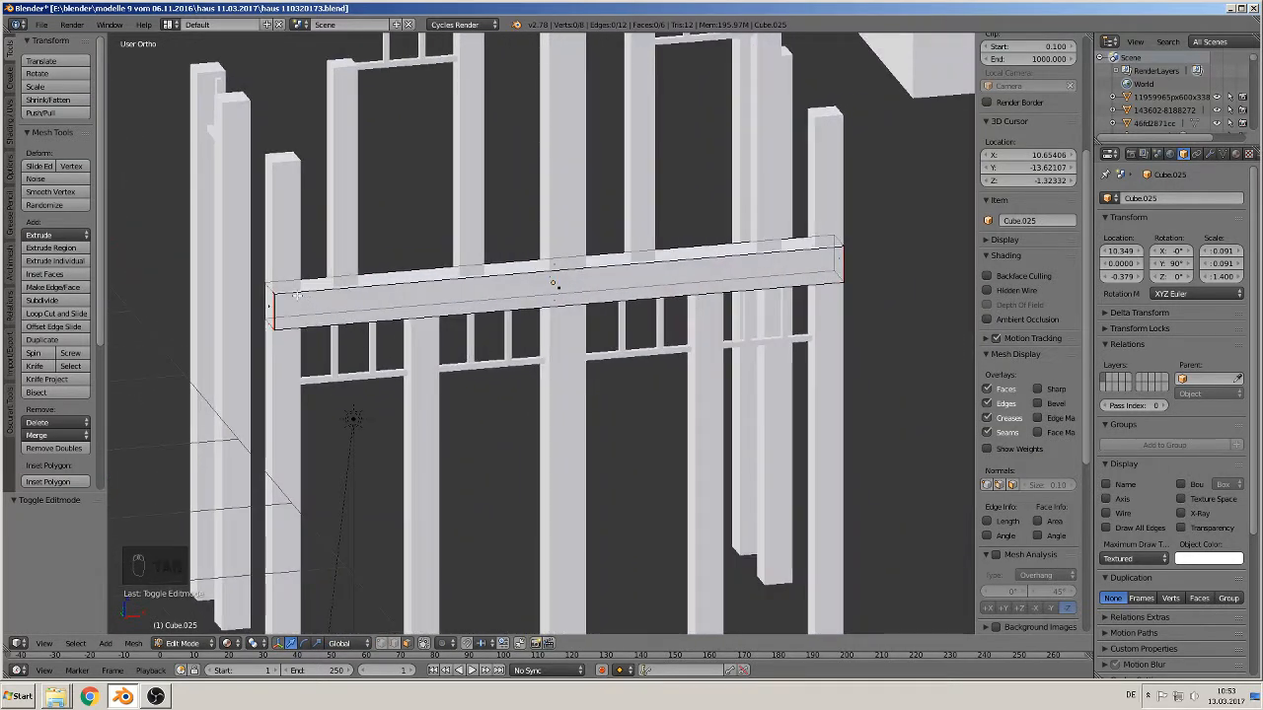
key("ctrl+r")
scroll(552, 283, "up", 1)
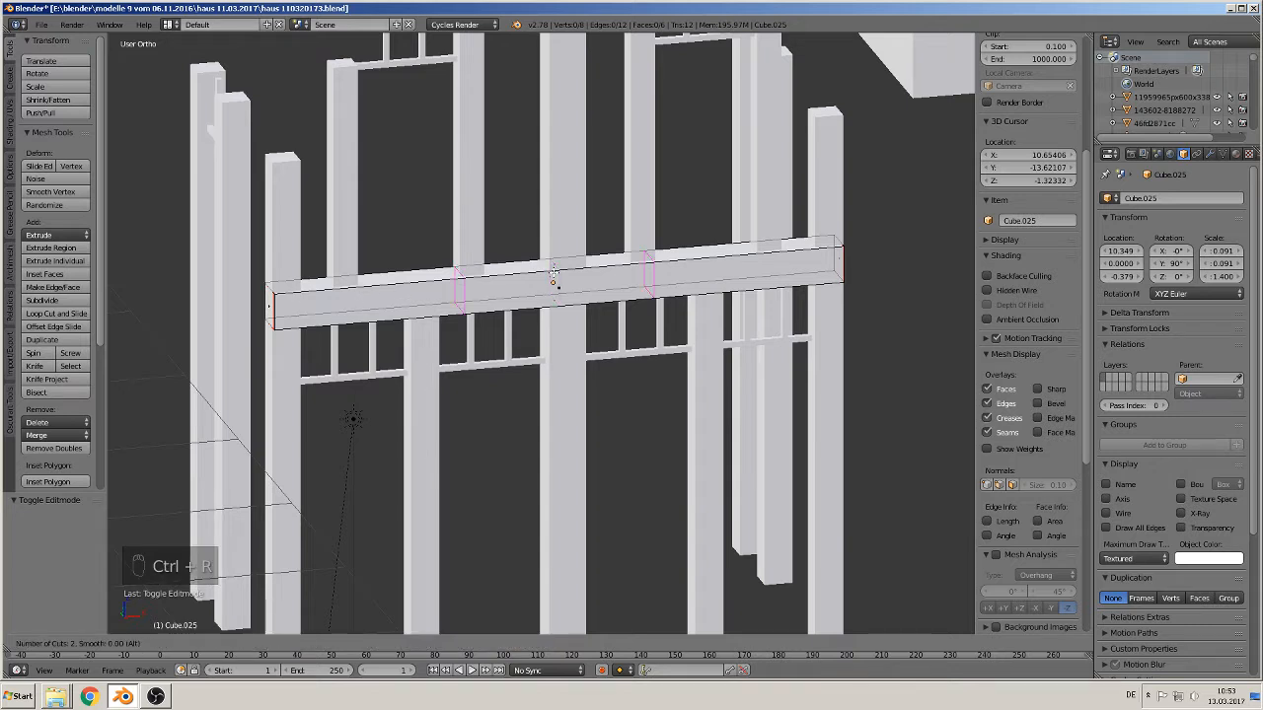
left_click(554, 284)
Spread the two loop cuts apart by scaling them 2.657 along X, up to the inner edges of the outer front posts
key("s")
key("x")
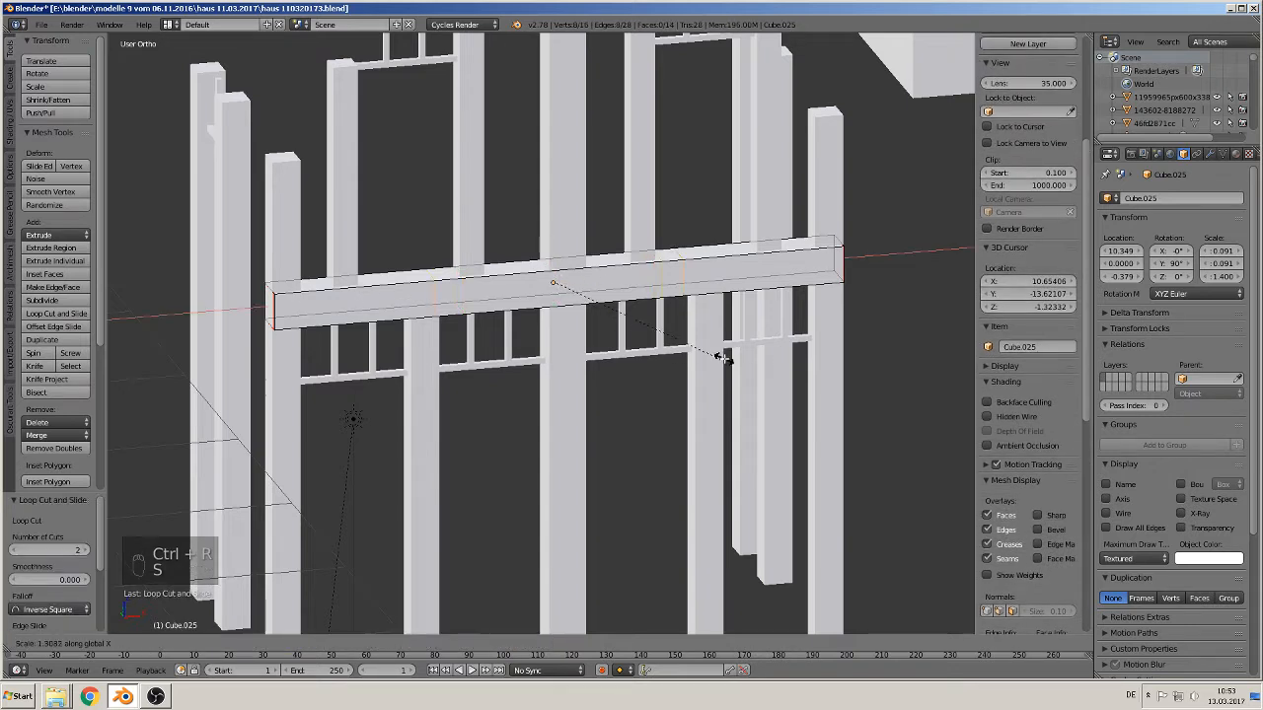
left_click(915, 343)
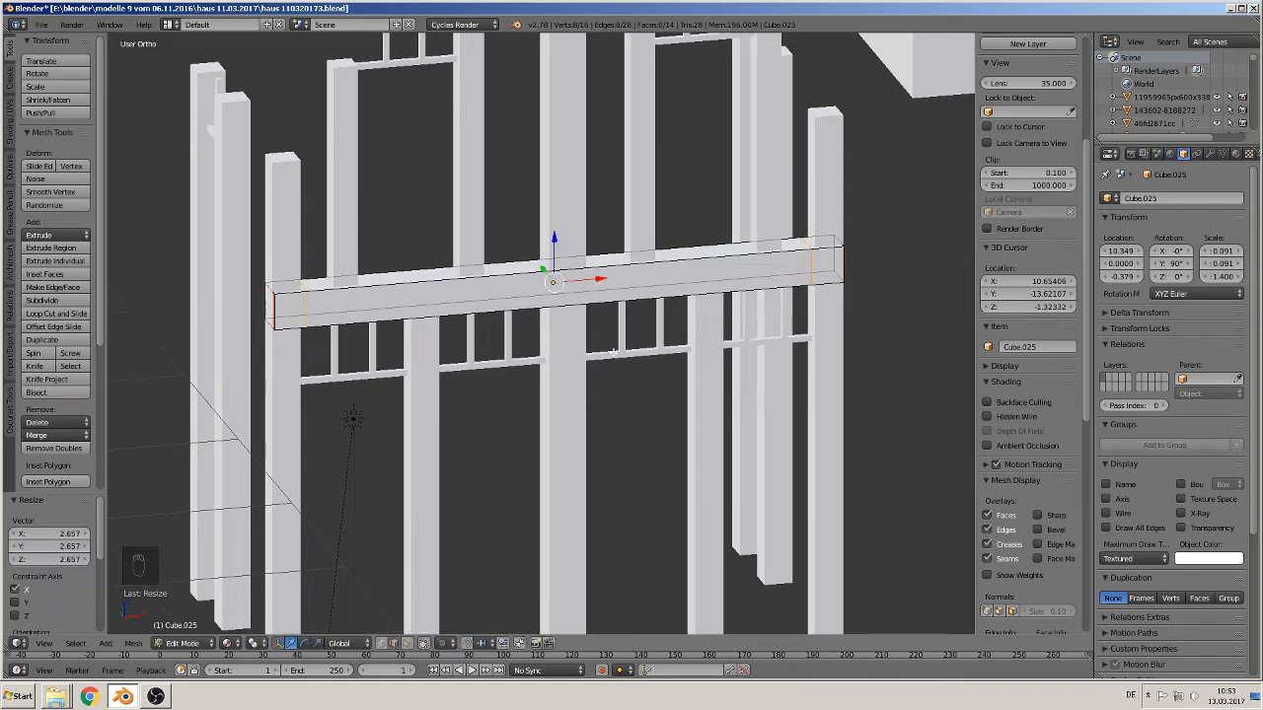
Extrude the beam's two rear end faces back along Y to the rear side posts, for an overall Y depth of 1.011
middle_click_drag(613, 353, 279, 538)
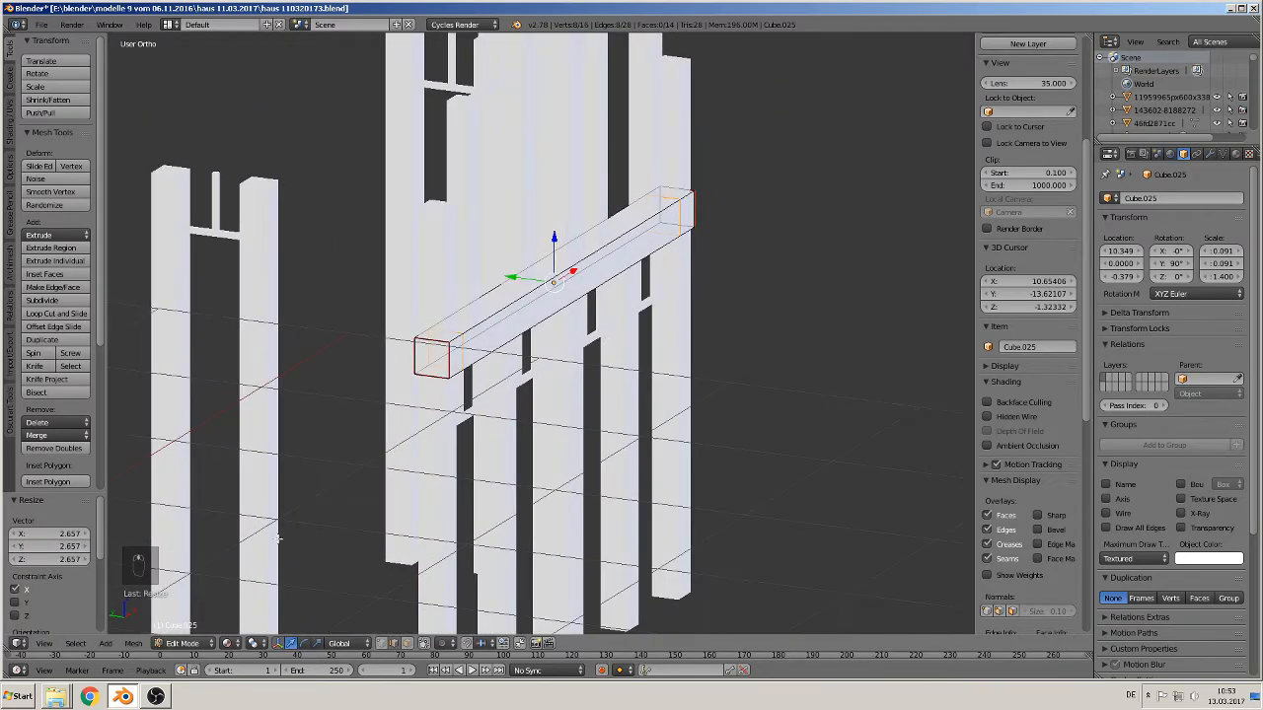
left_click(406, 643)
middle_click_drag(419, 401, 734, 365)
right_click(734, 365)
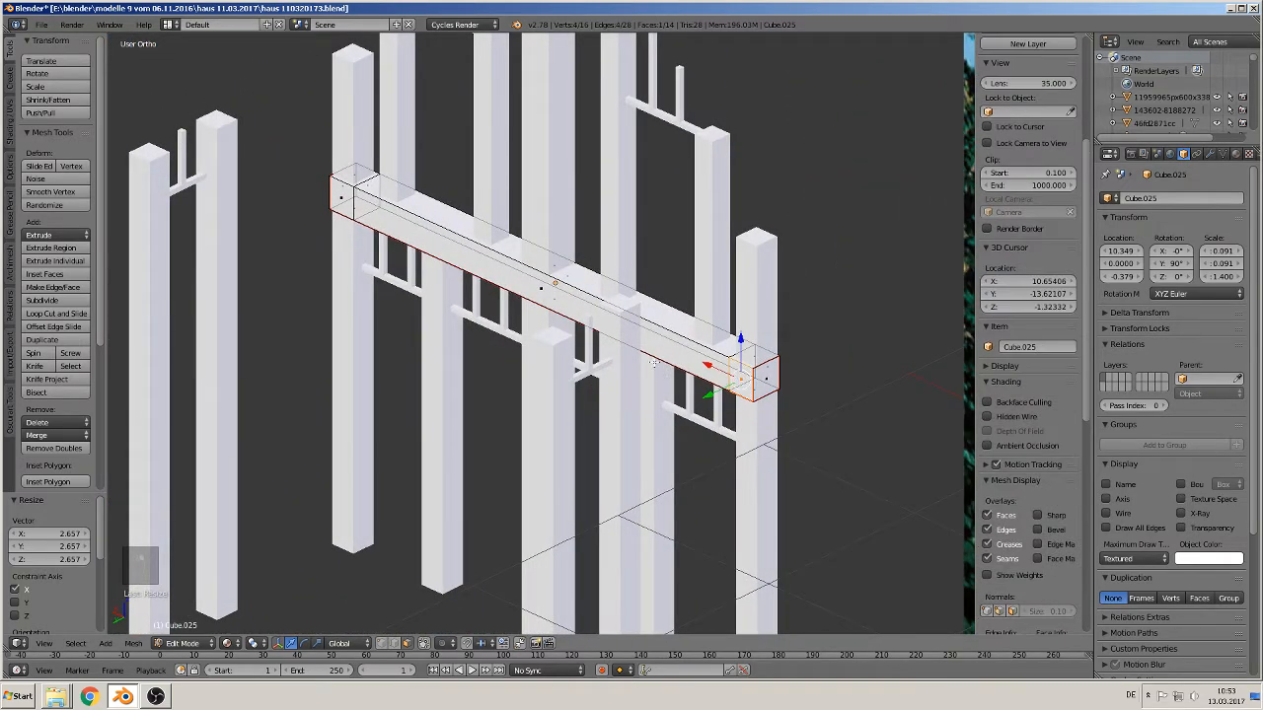
right_click(339, 201, "shift")
middle_click_drag(464, 286, 427, 316)
key("e")
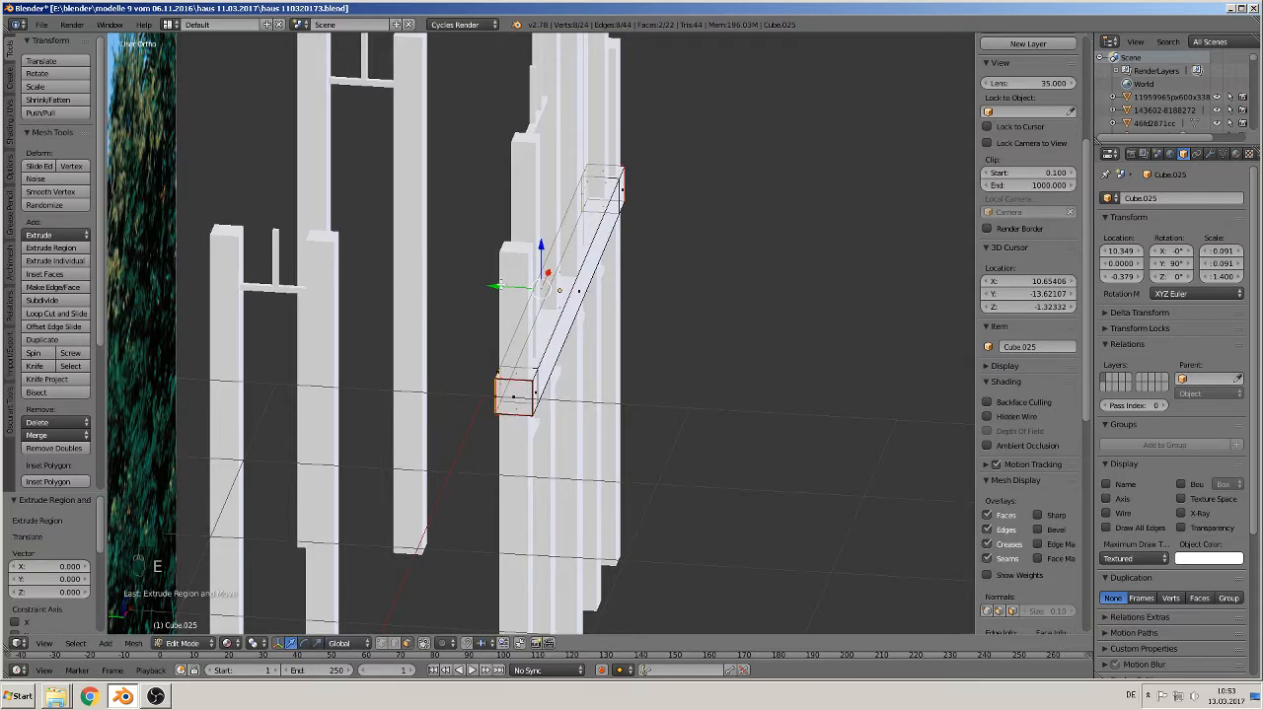
left_click(449, 381)
key("Tab")
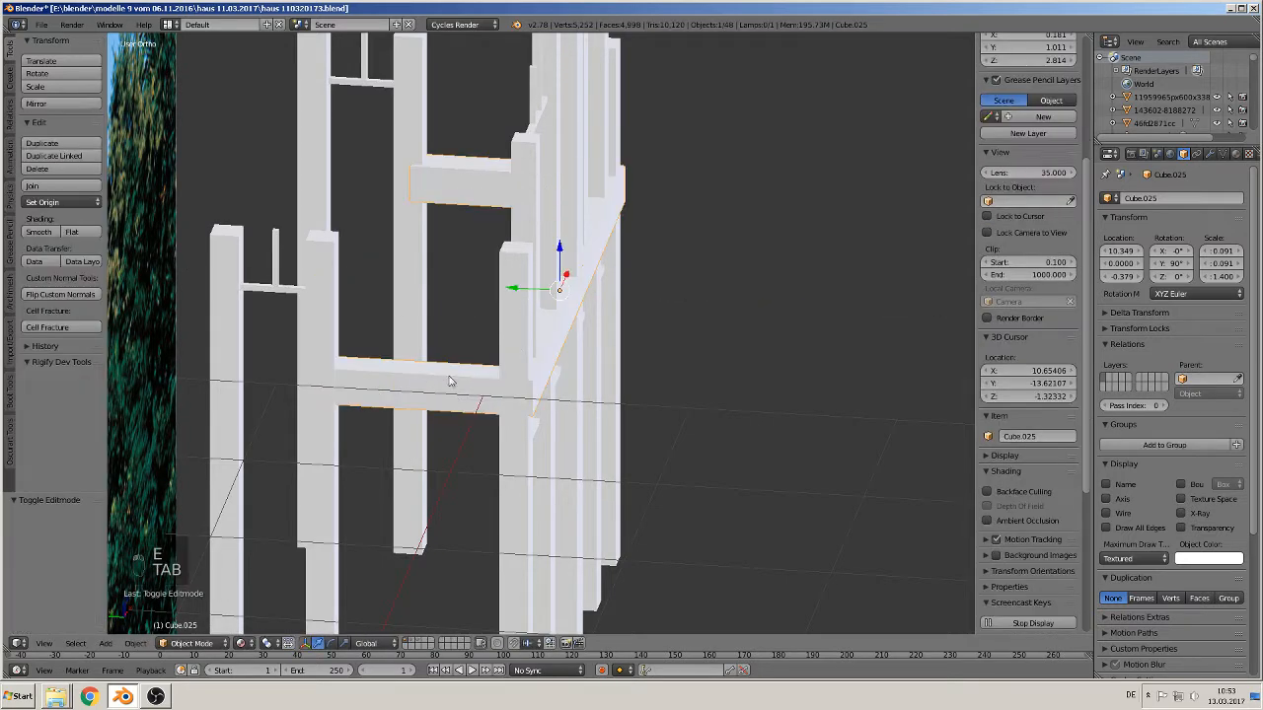
Compare the extended frame with the glazed gable in the reference photo, and look over to the finished house model
scroll(449, 381, "down", 2)
middle_click_drag(449, 381, 692, 316)
scroll(386, 361, "down", 3)
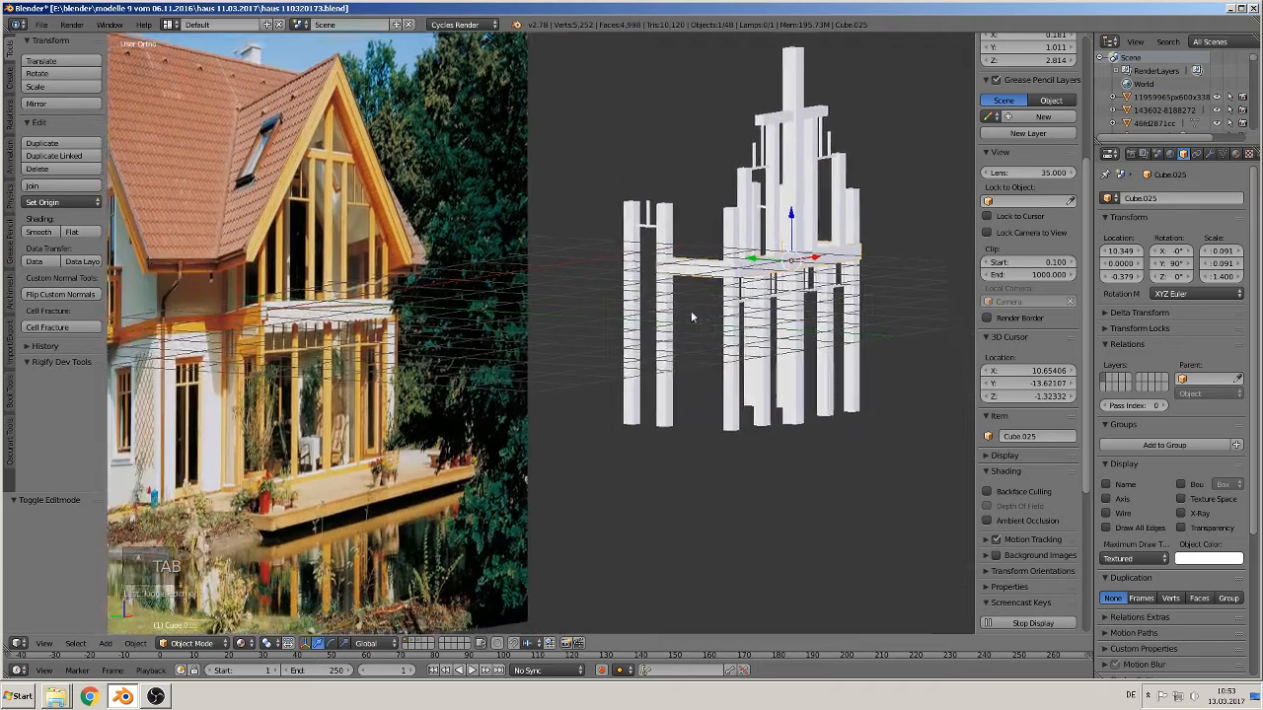
scroll(594, 351, "down", 2)
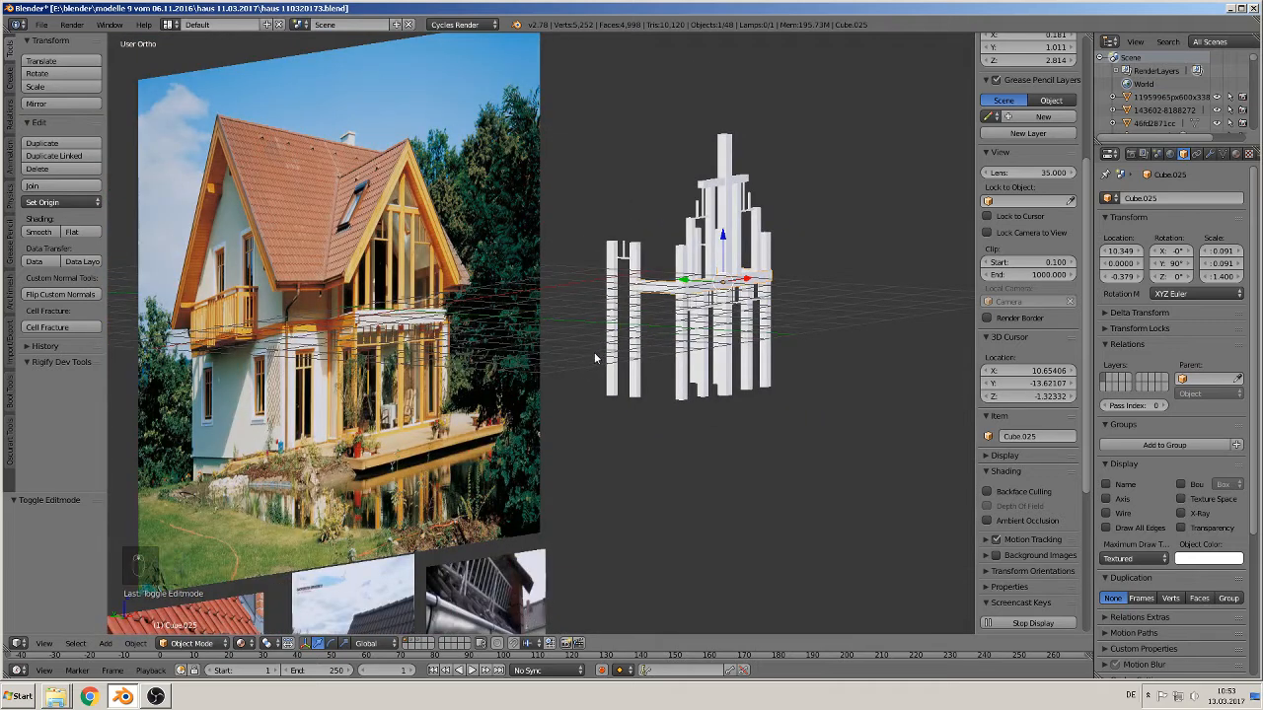
scroll(593, 358, "up", 1)
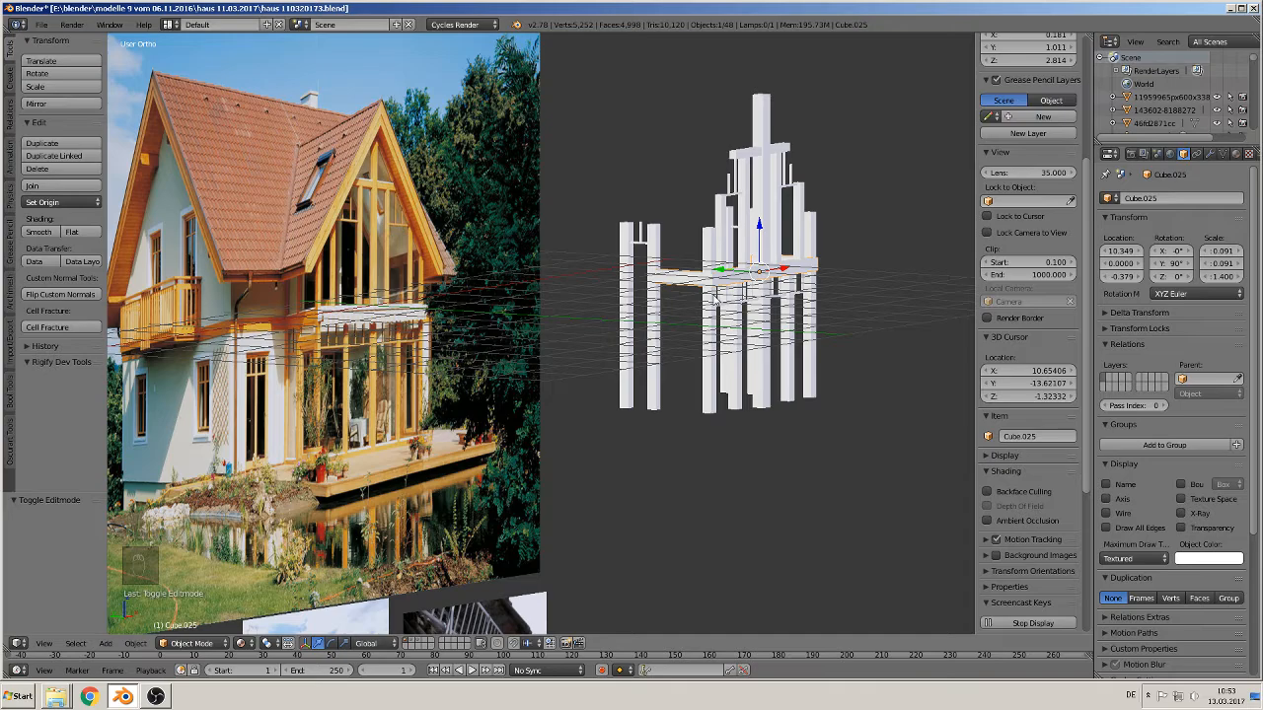
middle_click_drag(714, 298, 688, 305)
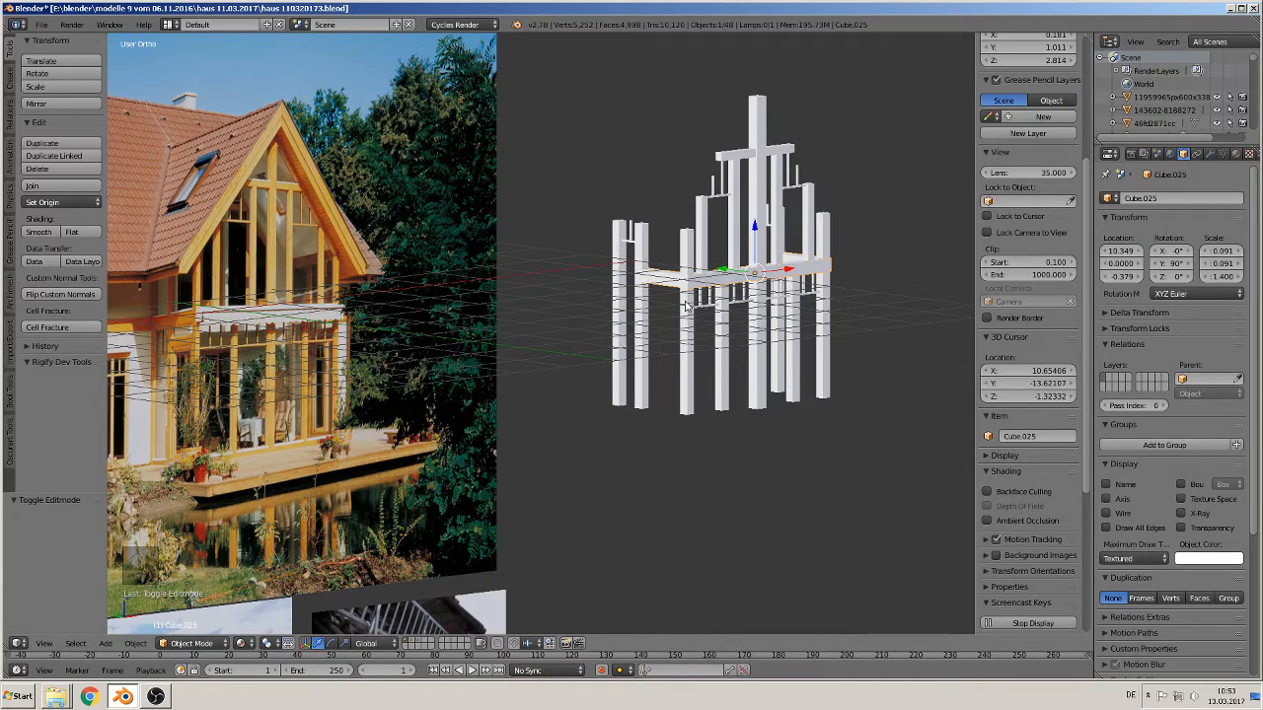
scroll(688, 296, "down", 1)
middle_click_drag(689, 285, 641, 431, "shift")
scroll(663, 386, "down", 2)
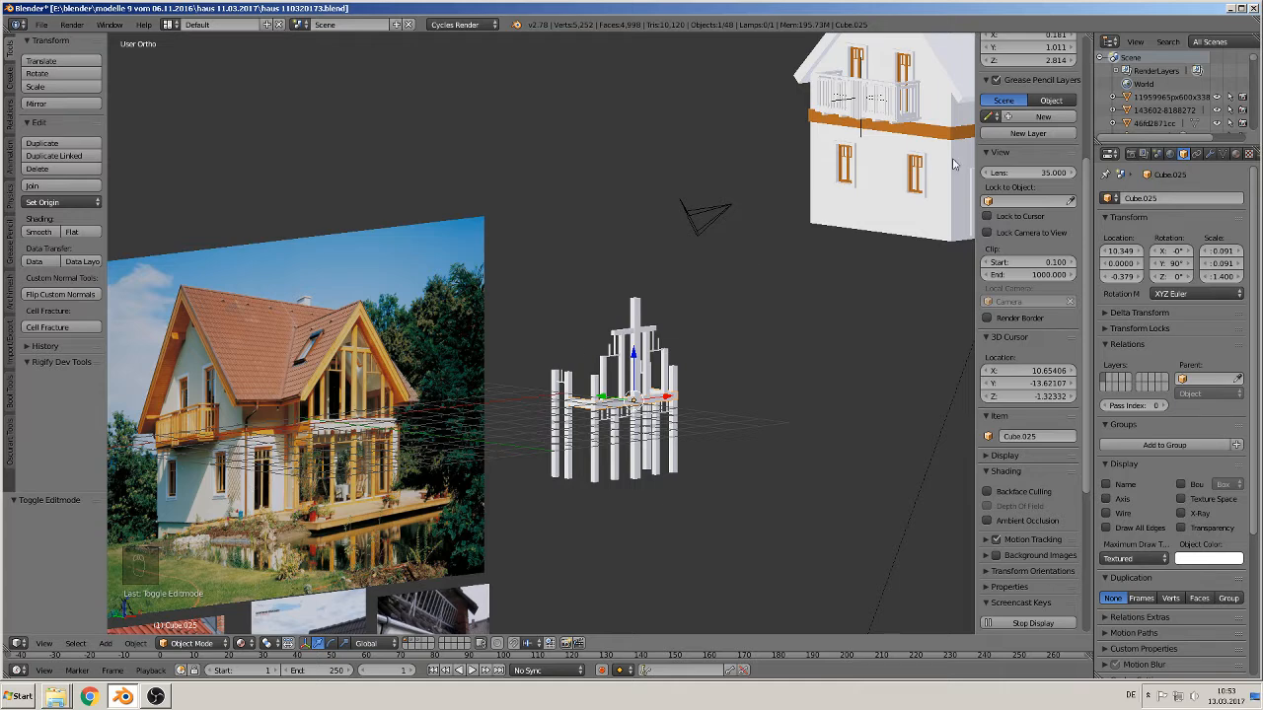
Duplicate the tall orange-framed window behind the house's balcony and move the copy -9.627 along X
right_click(906, 60)
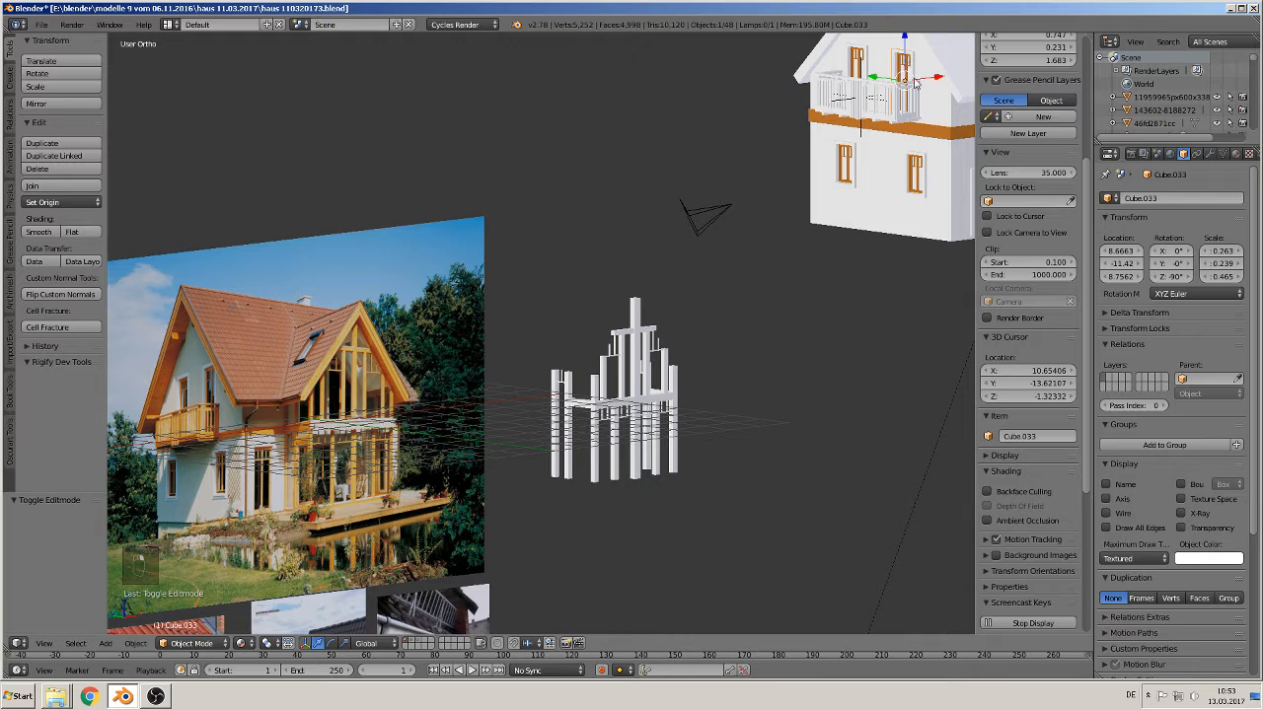
key("shift+d")
key("x")
left_click(623, 87)
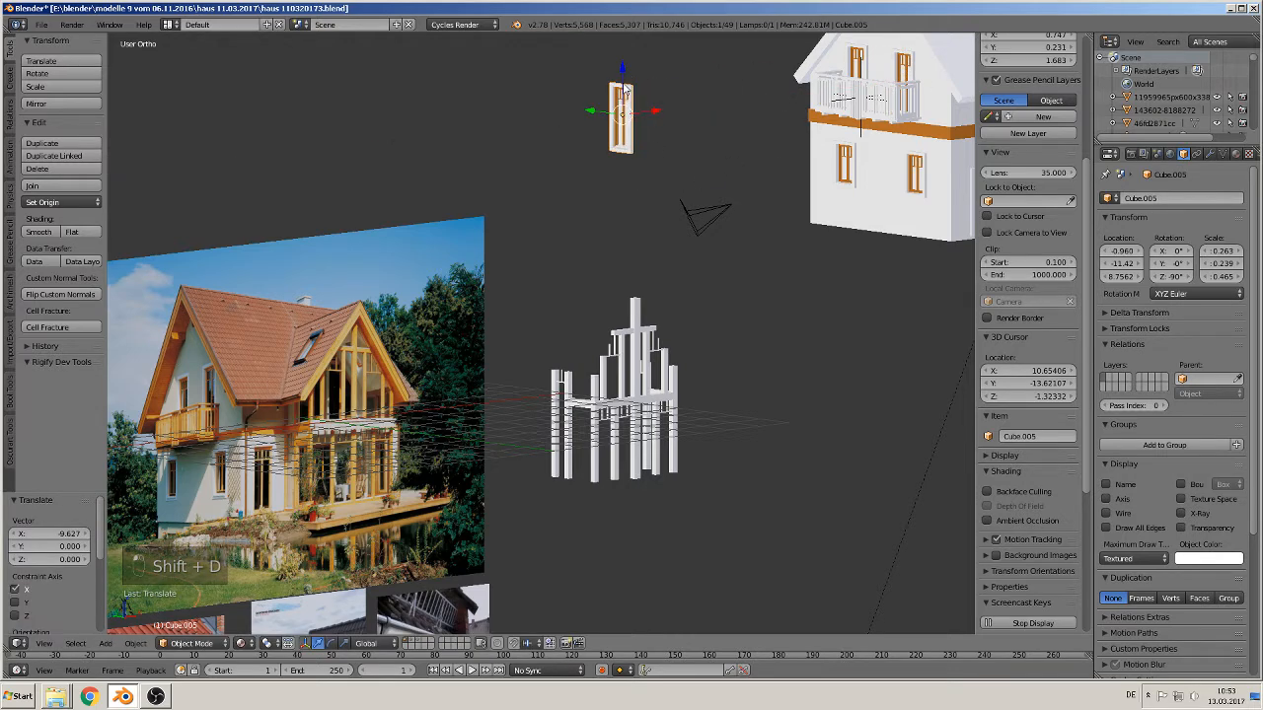
Lower the window copy by 8.496 along Z to the height of the frame's ground-floor posts
key("g")
key("z")
left_click(659, 419)
scroll(770, 331, "up", 3)
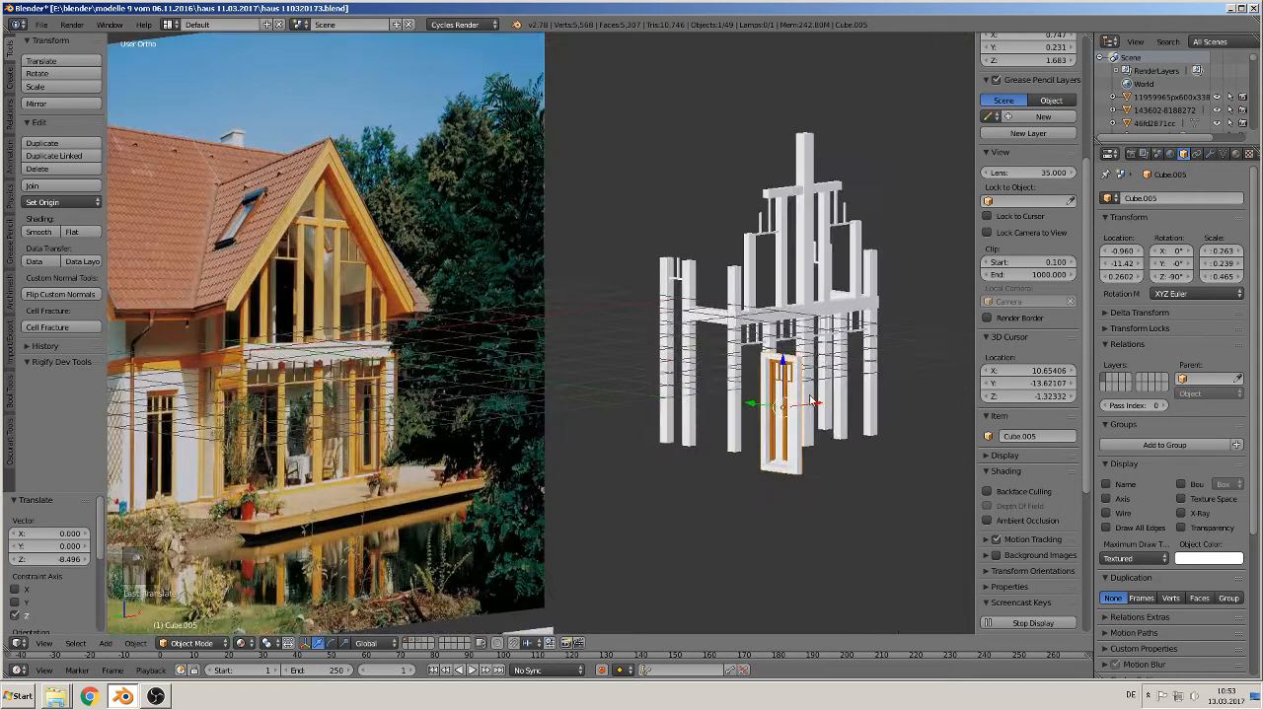
key("KP_5")
scroll(556, 414, "up", 6)
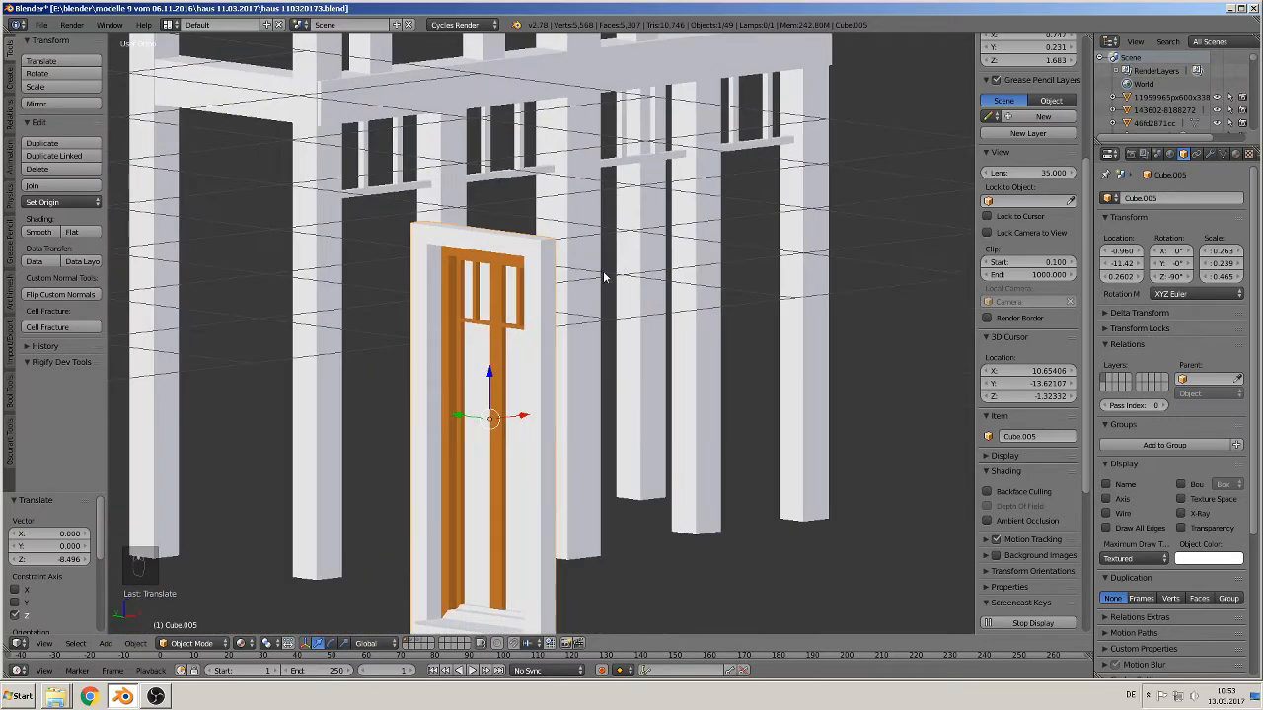
Delete the outer white surround of the window copy together with its vertices
scroll(604, 277, "up", 2)
middle_click_drag(590, 297, 609, 318)
middle_click_drag(575, 543, 584, 337, "shift")
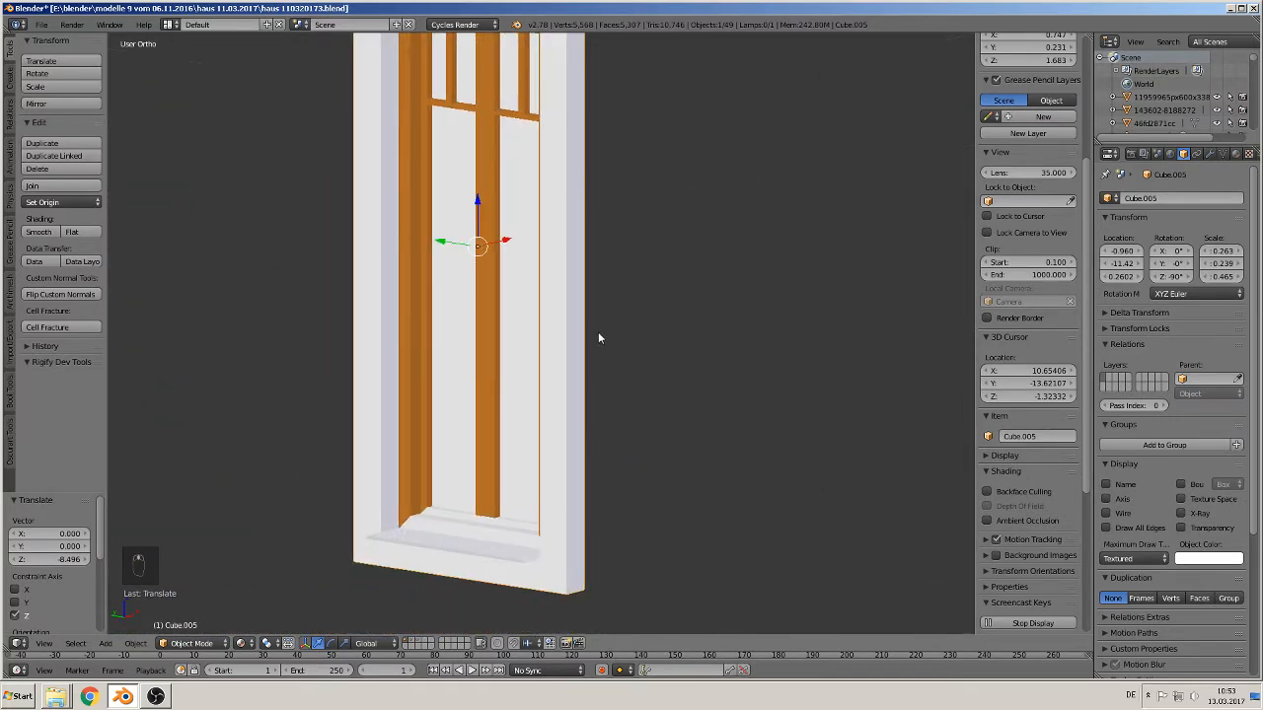
middle_click_drag(539, 235, 609, 344, "shift")
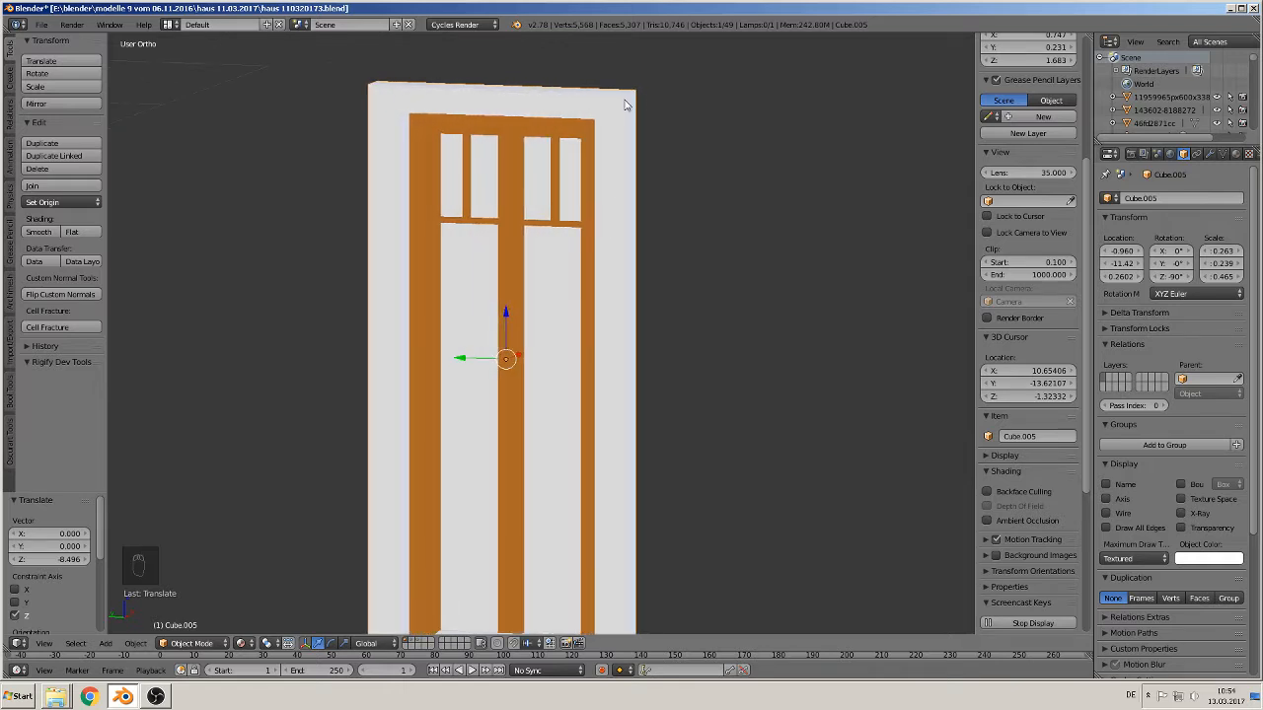
middle_click_drag(625, 104, 579, 160)
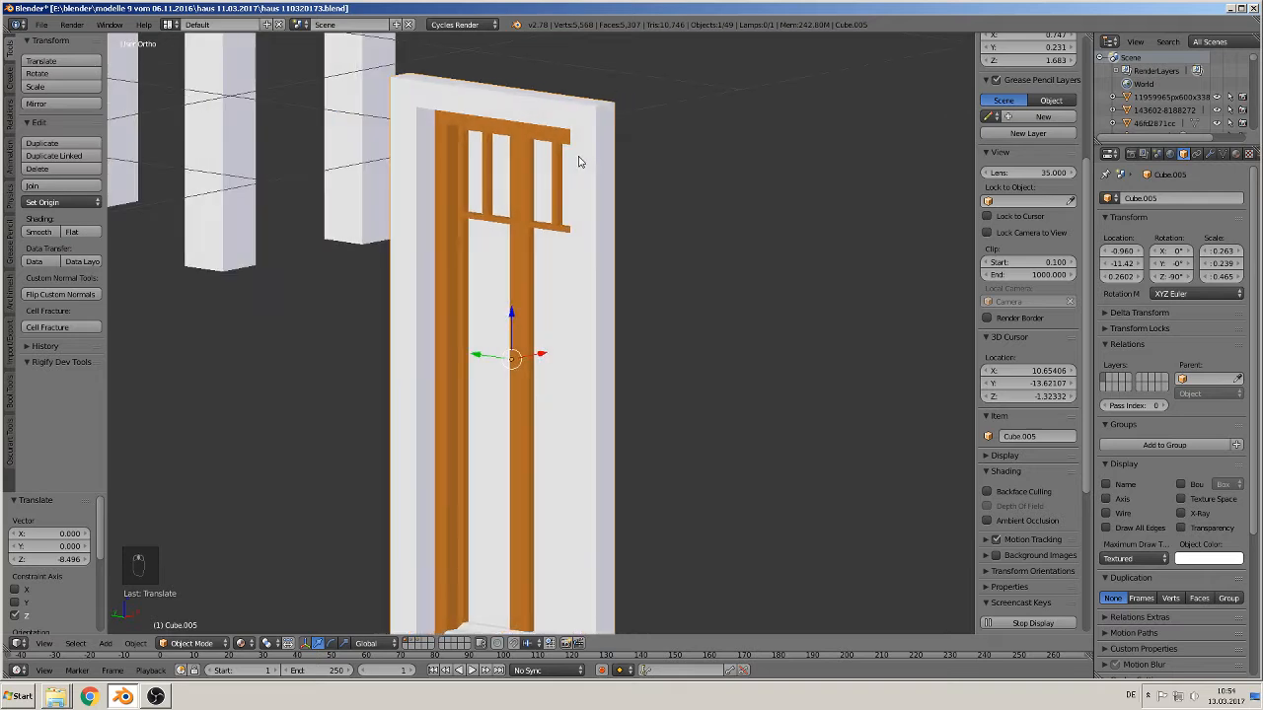
key("Tab")
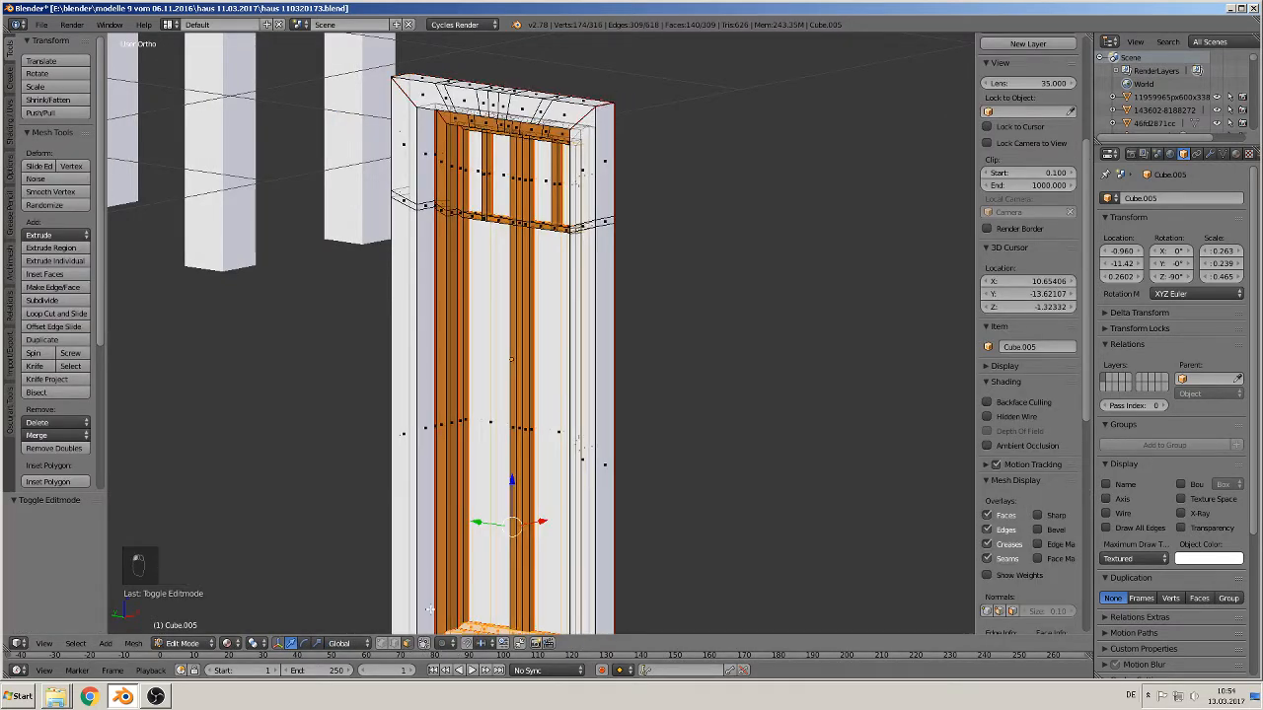
right_click(599, 106, "alt")
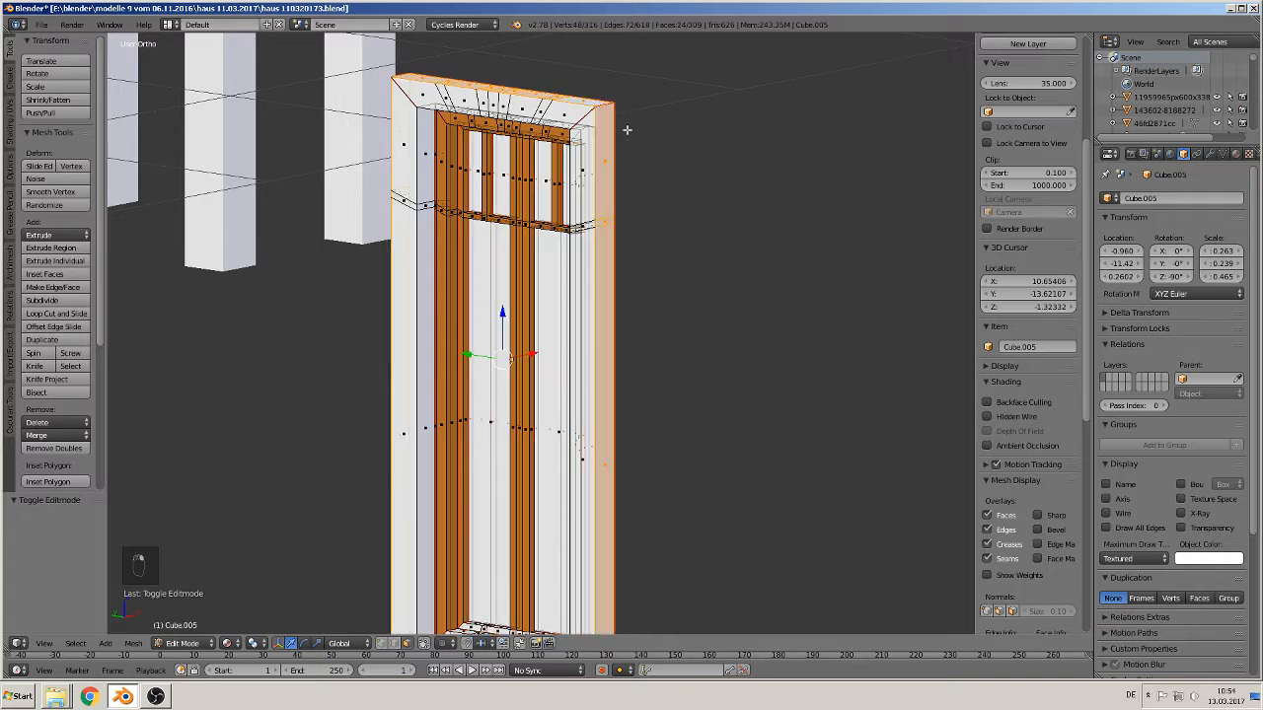
key("ctrl+KP_Add")
key("ctrl+KP_Add")
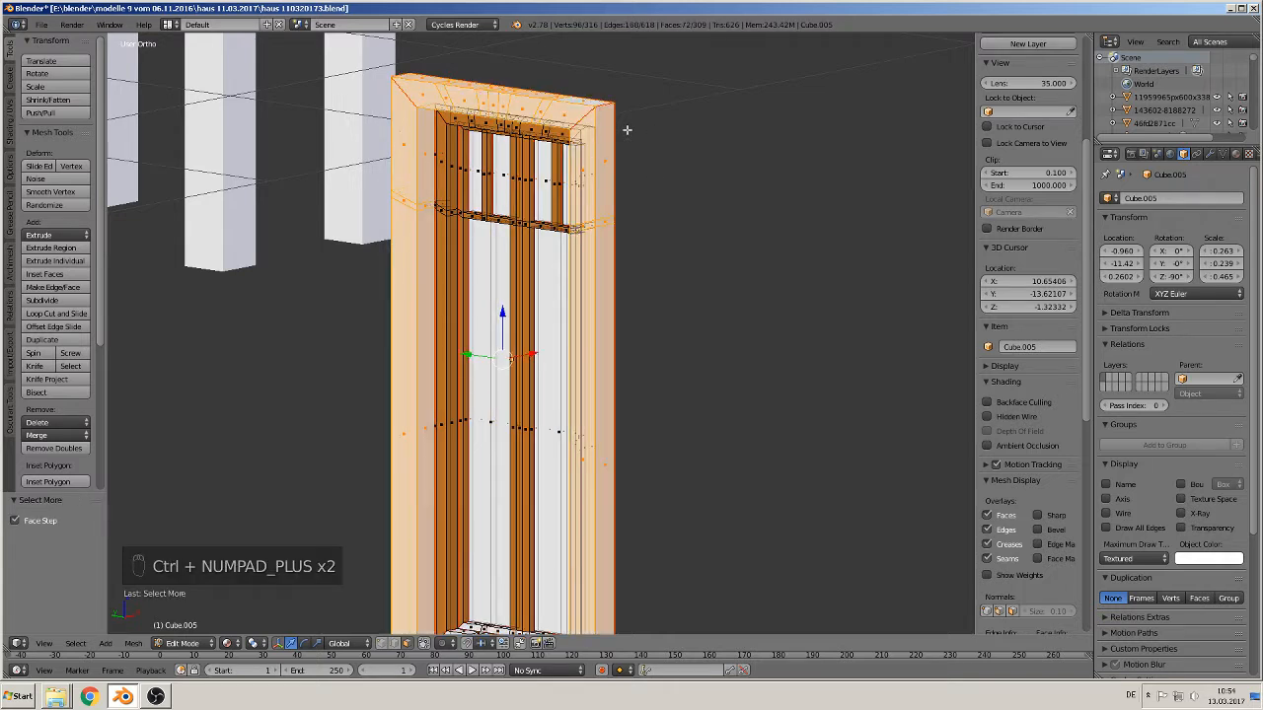
key("x")
left_click(627, 129)
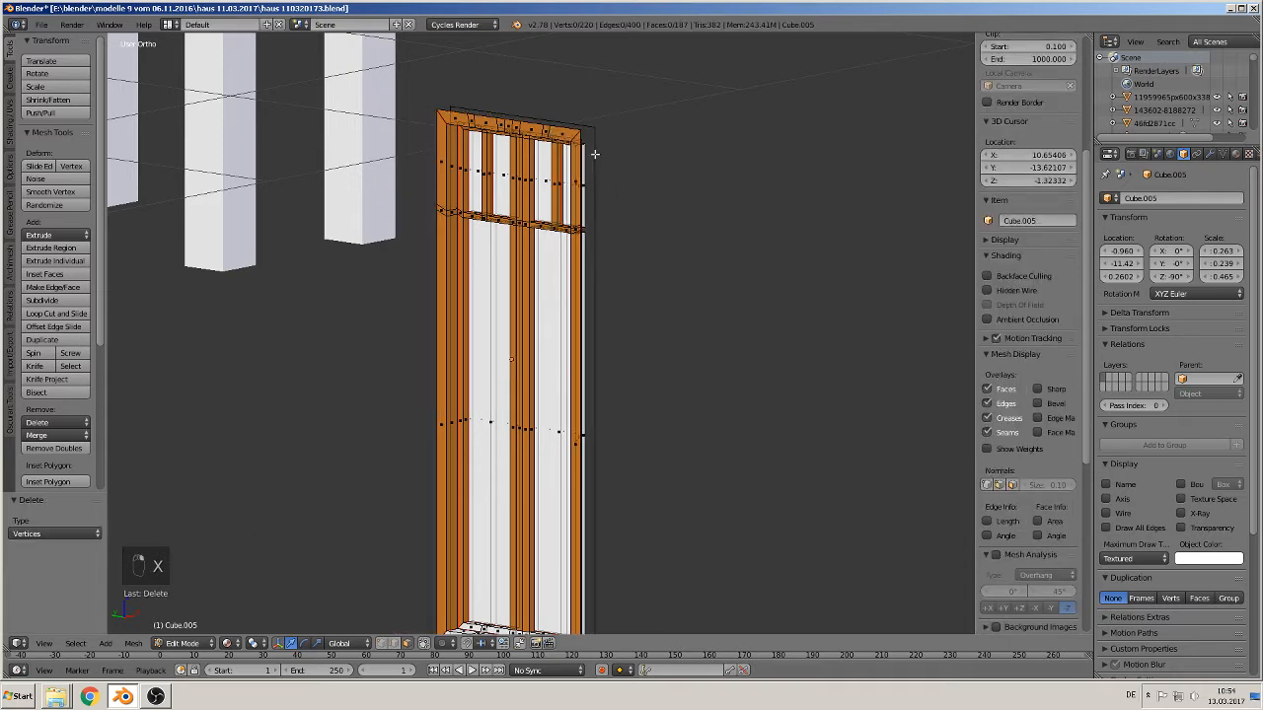
Try to delete the linked faces of the white sill projecting below the window, including their vertices
middle_click_drag(594, 153, 554, 184)
middle_click_drag(625, 238, 659, 446)
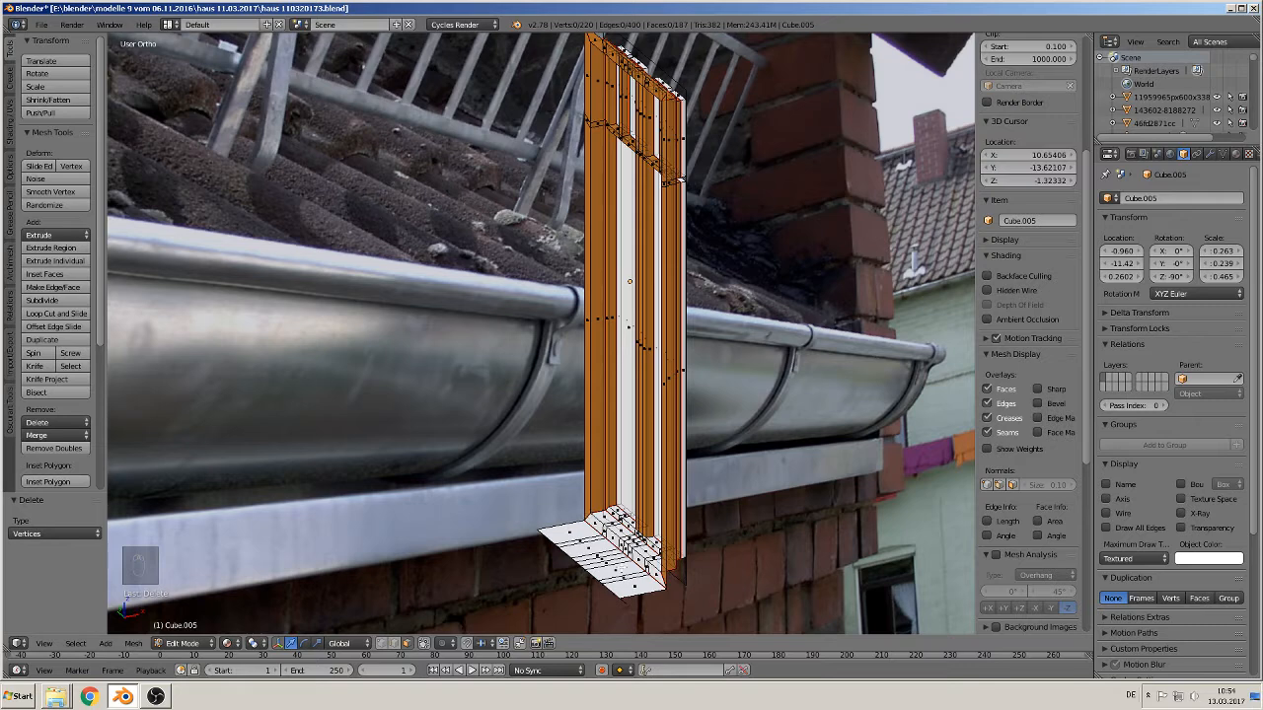
key("l")
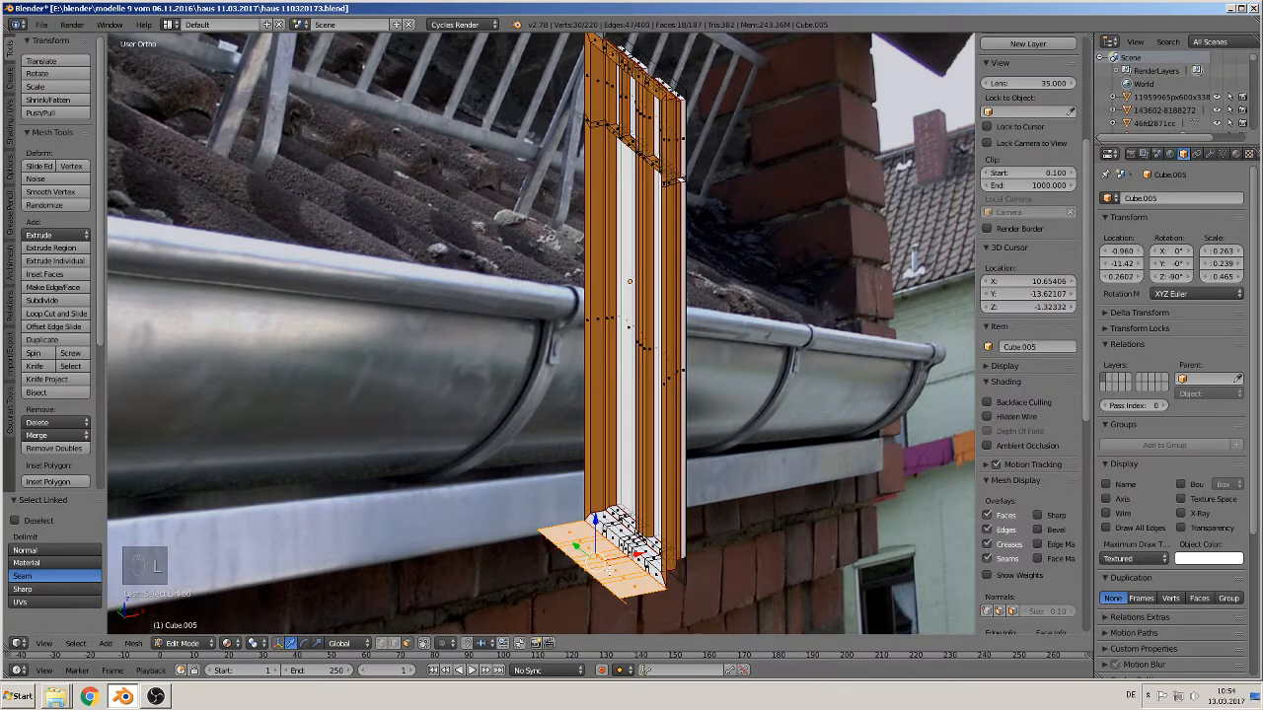
key("x")
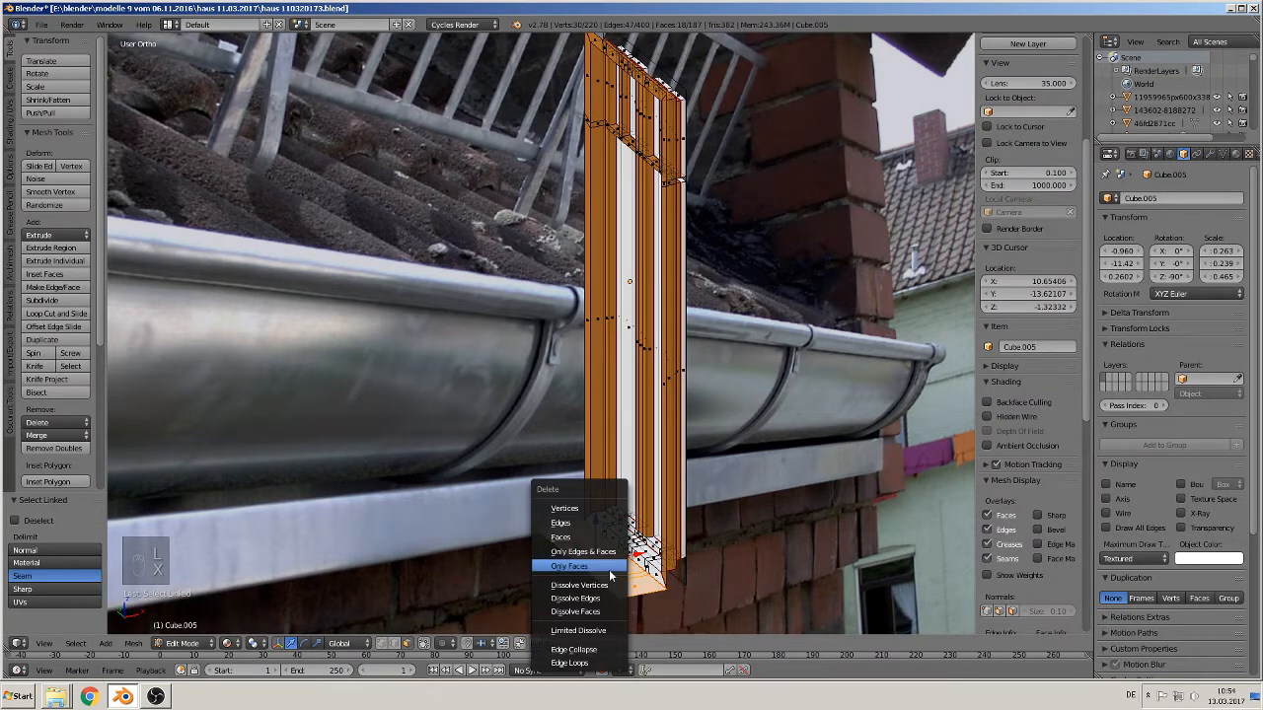
left_click(592, 511)
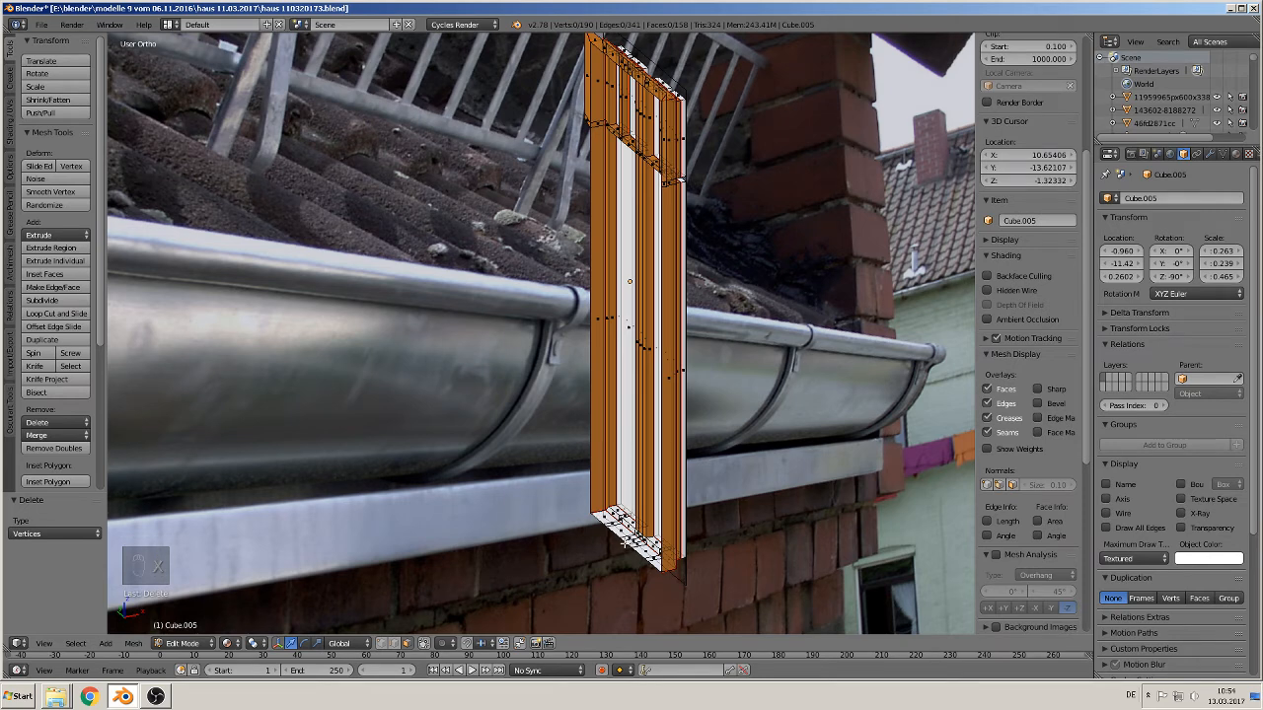
key("ctrl+z")
Delete the projecting sill's outer edge loop with its vertices, and the next outermost loop as edges only
middle_click_drag(639, 564, 700, 464)
scroll(684, 583, "up", 1)
scroll(663, 440, "up", 2)
right_click(590, 513, "alt")
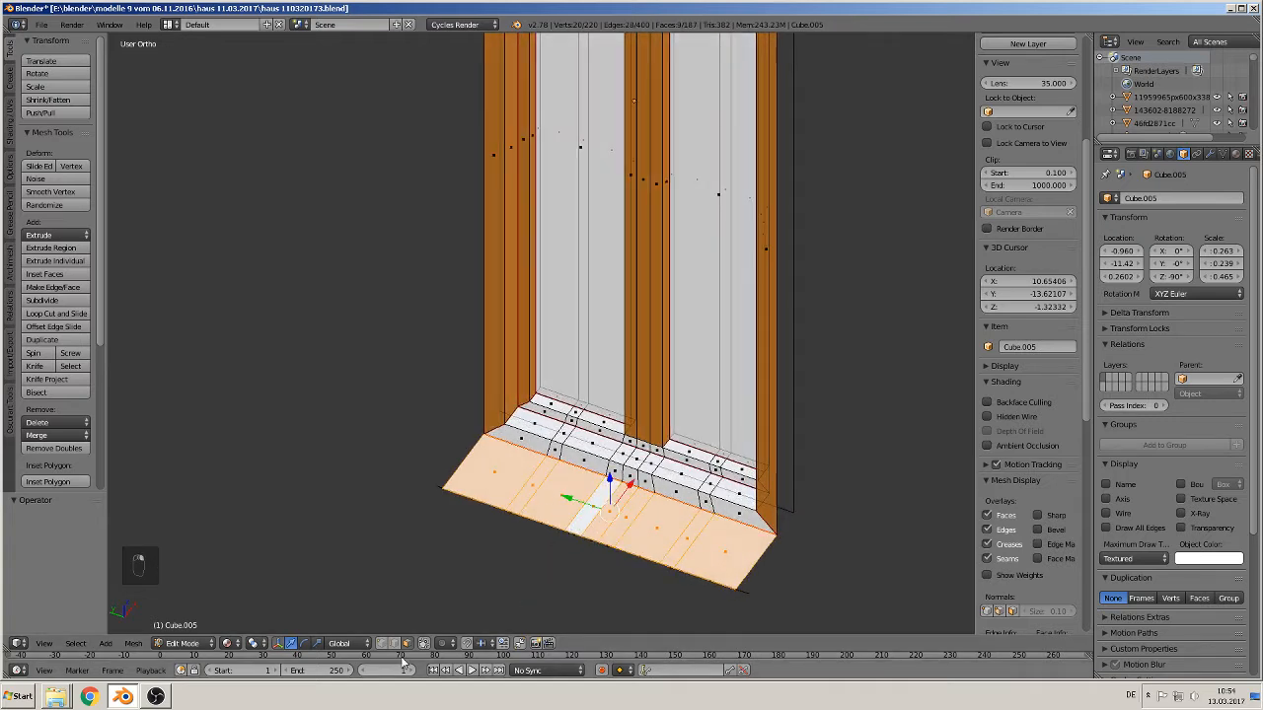
right_click(558, 544, "alt")
key("x")
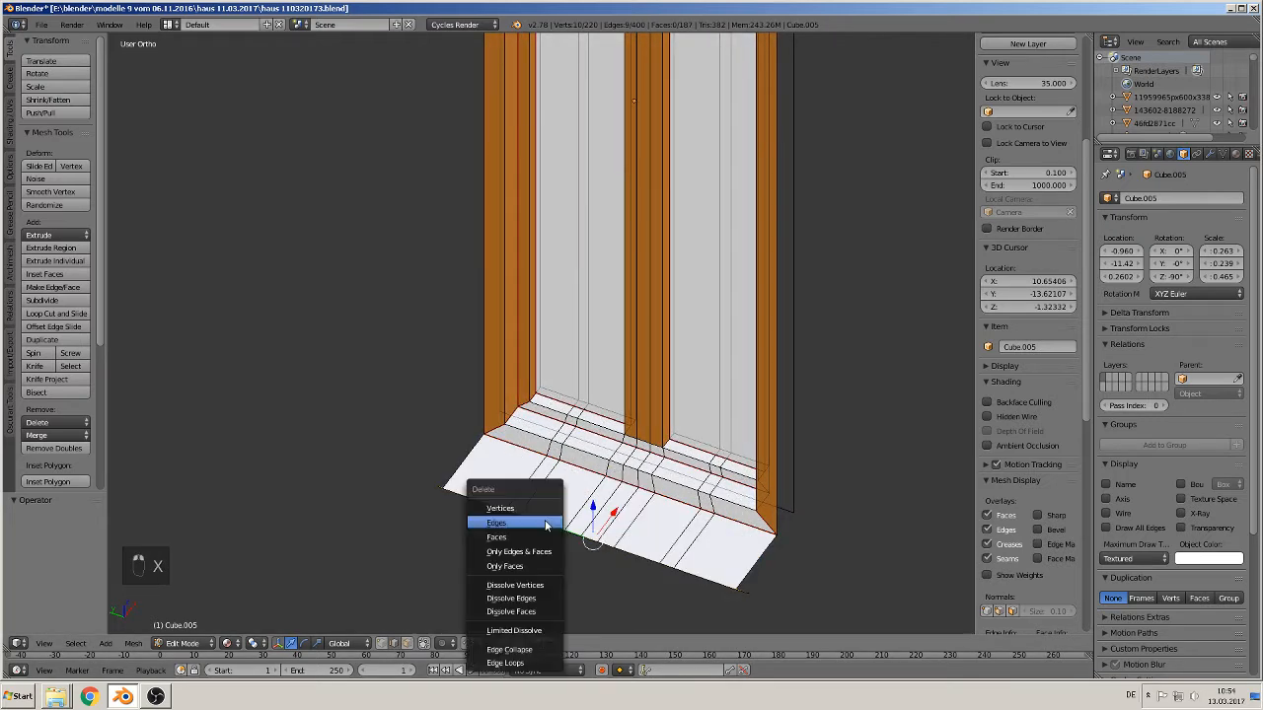
left_click(538, 510)
right_click(557, 527, "alt")
key("x")
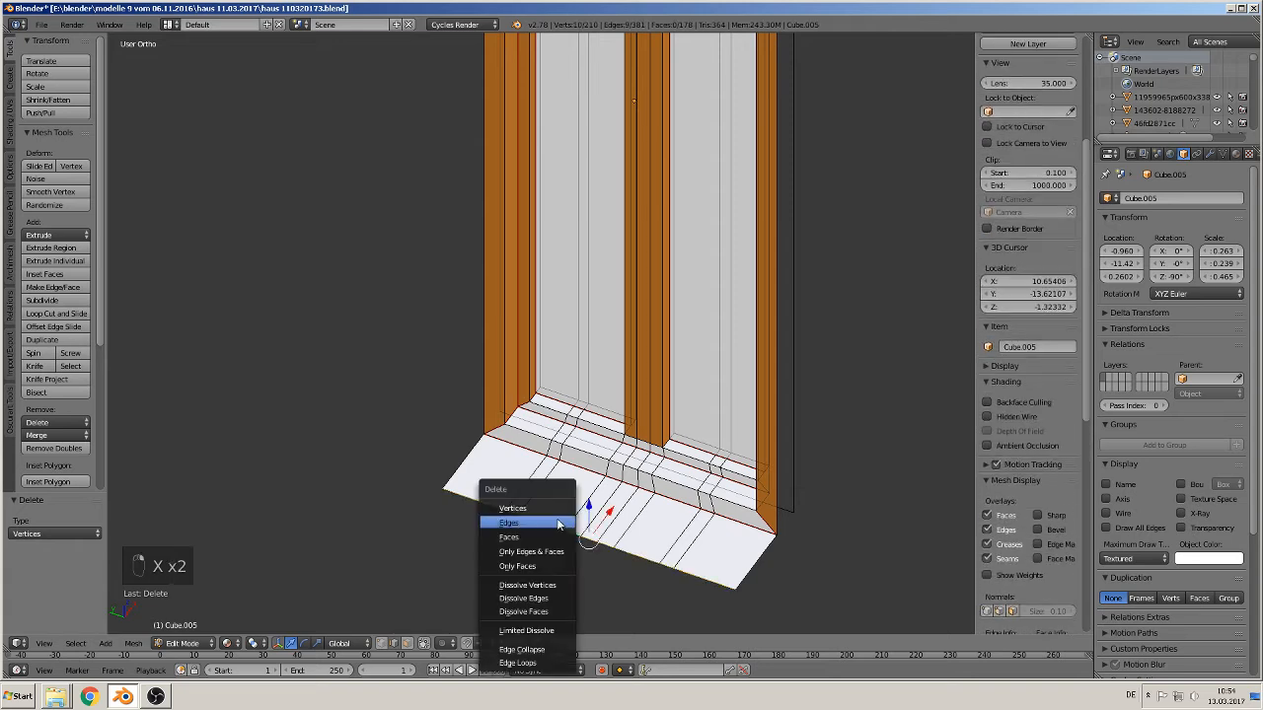
left_click(557, 521)
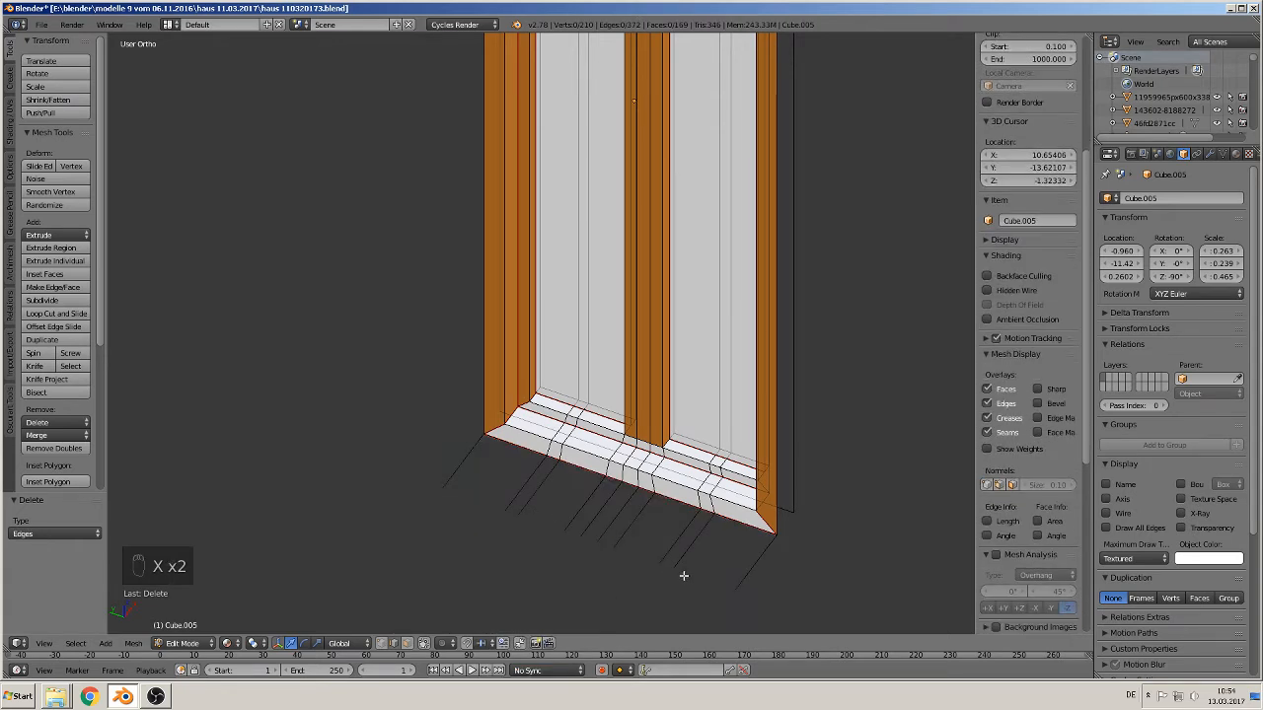
Delete the loose cross edges left hanging below the window's sill as edges, keeping the sill's front vertices
key("c")
left_click_drag(743, 578, 431, 463)
key("x")
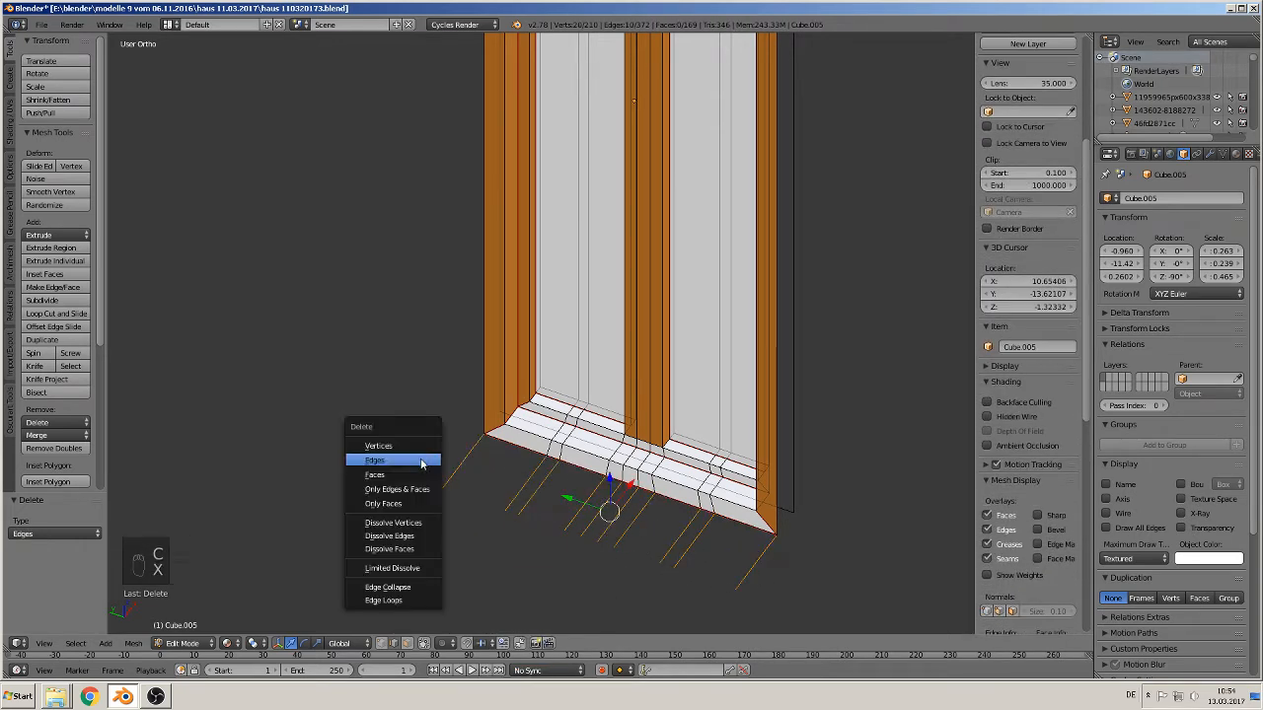
left_click(408, 445)
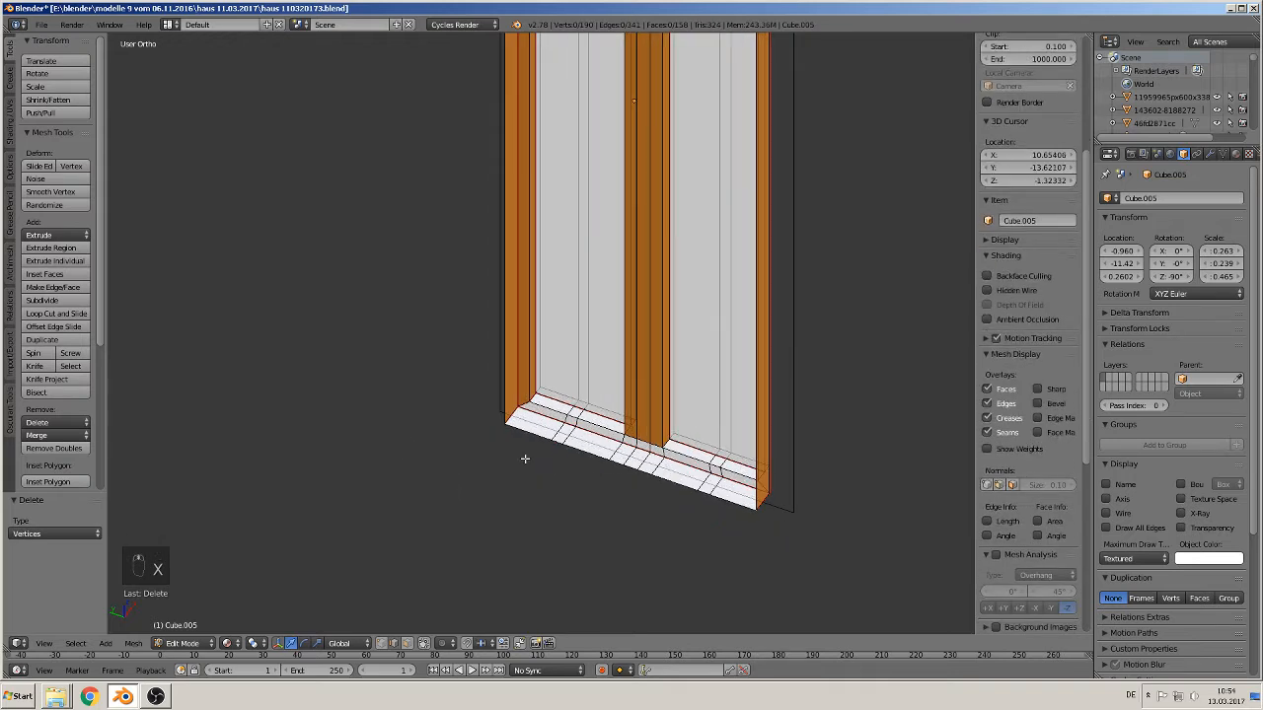
key("ctrl+z")
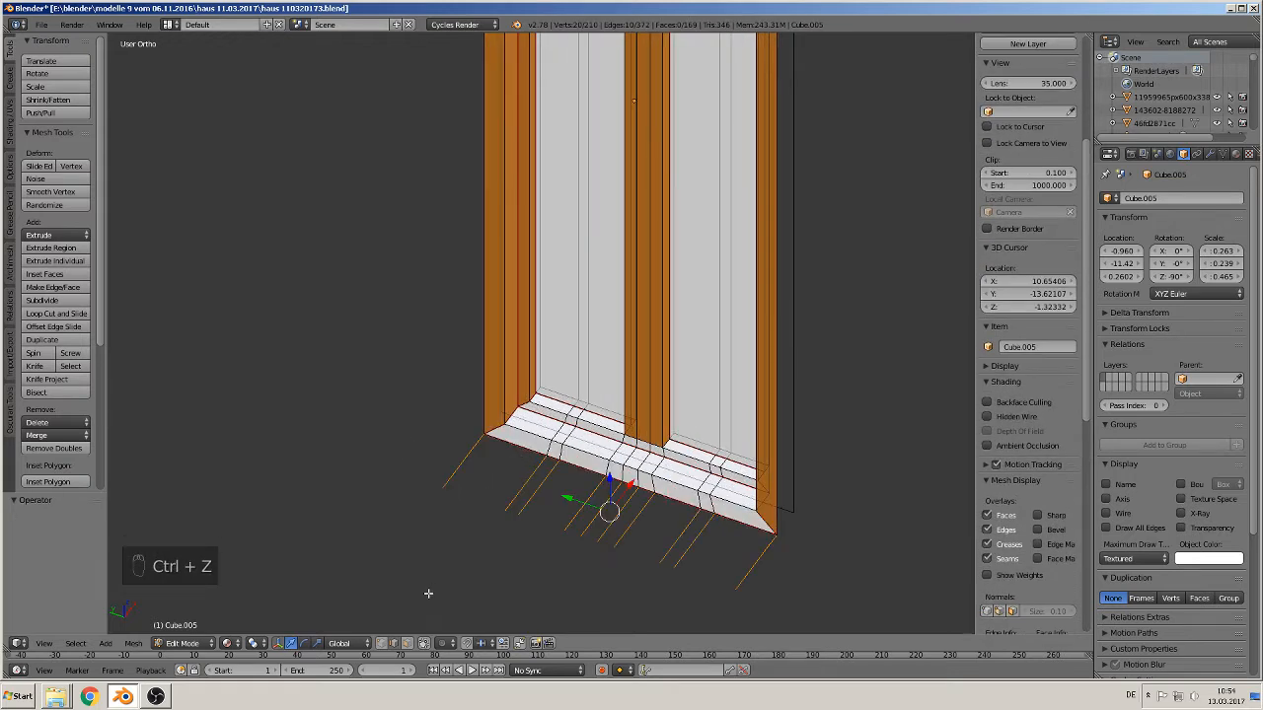
key("x")
left_click(480, 517)
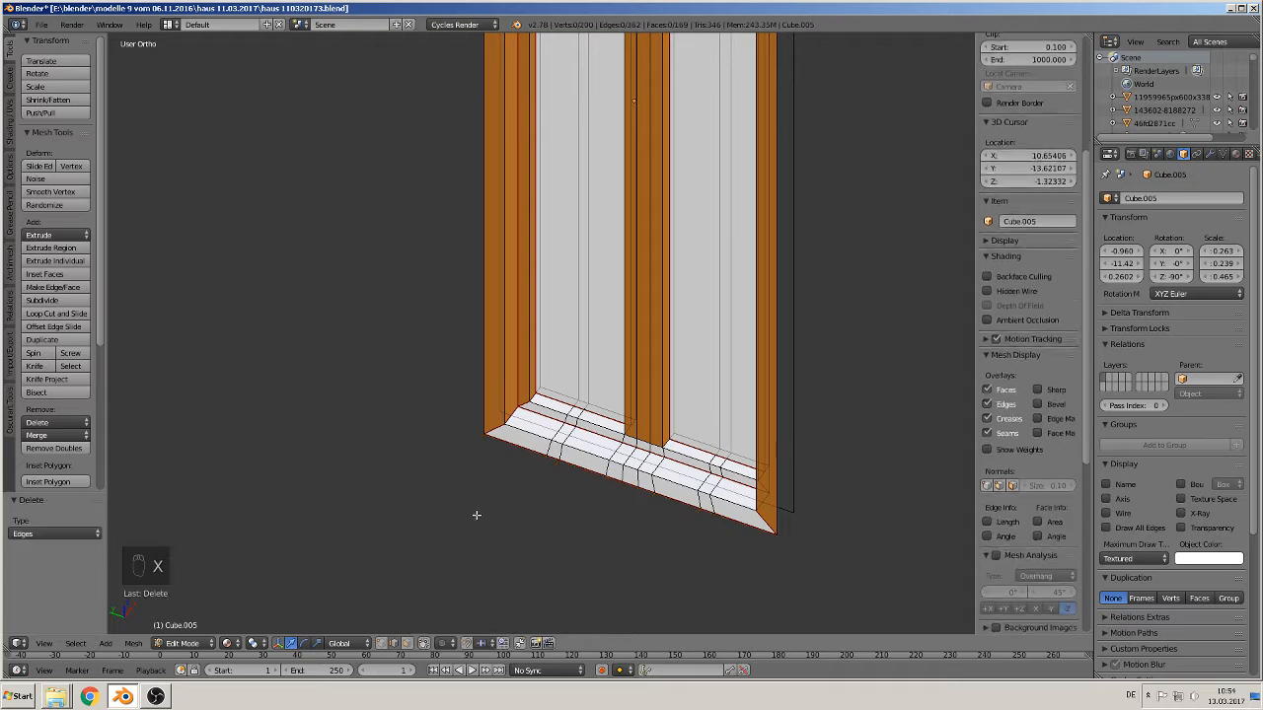
Delete the leftover rectangular outline behind the window, including its vertices
scroll(586, 497, "up", 1)
scroll(586, 497, "down", 2)
scroll(586, 497, "up", 2)
scroll(586, 497, "down", 2)
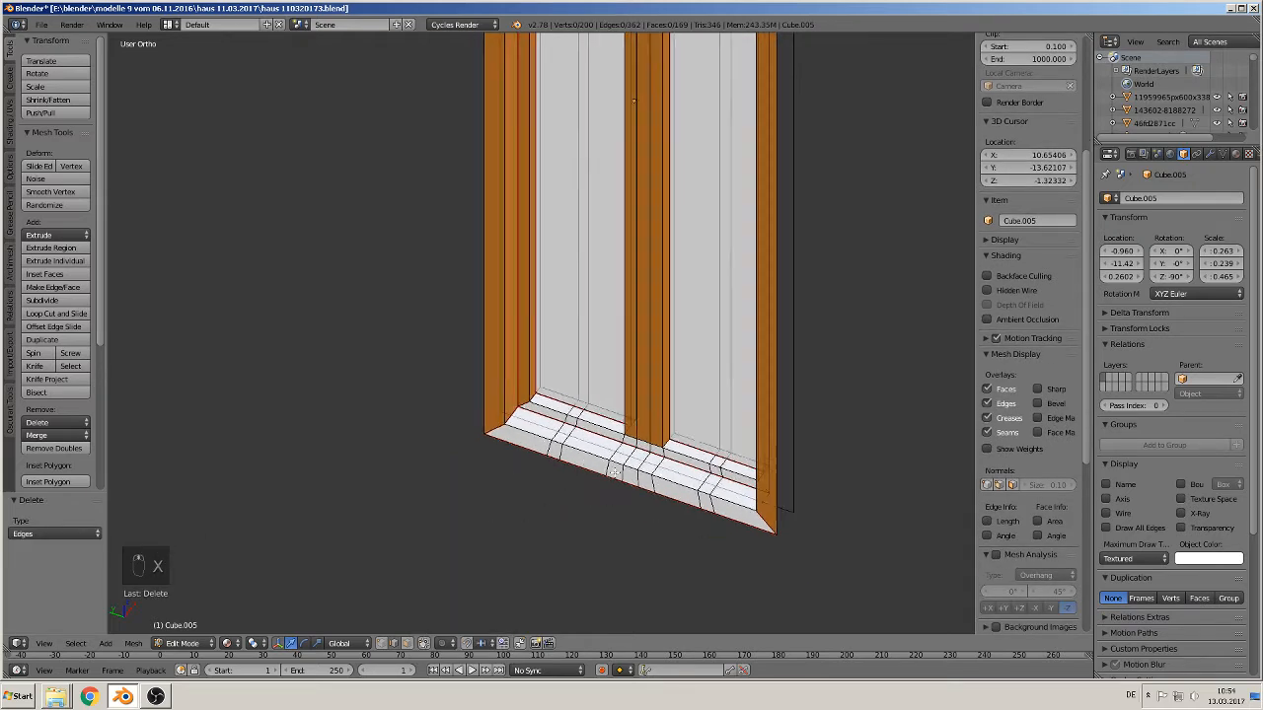
middle_click_drag(627, 437, 490, 522, "shift")
scroll(520, 537, "down", 1)
right_click(624, 374, "alt")
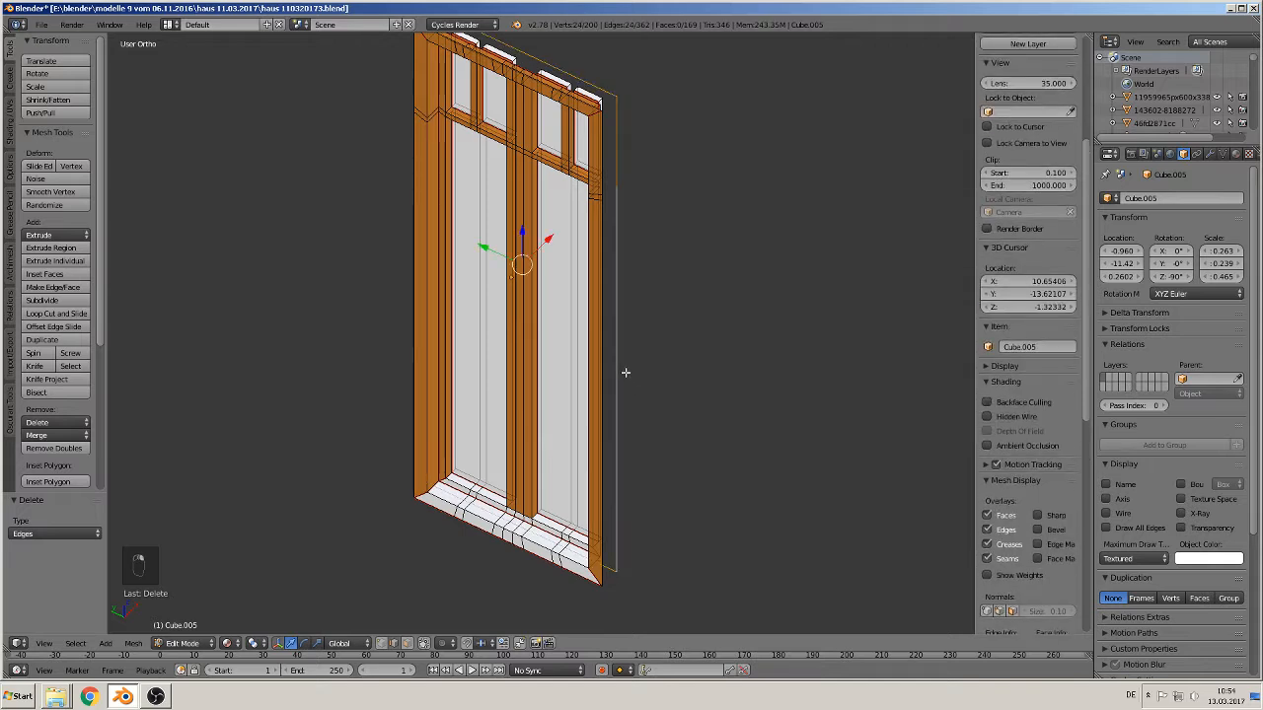
key("x")
left_click(617, 361)
Select the white faces along the window frame's bottom and assign them the wood material
scroll(536, 565, "up", 2)
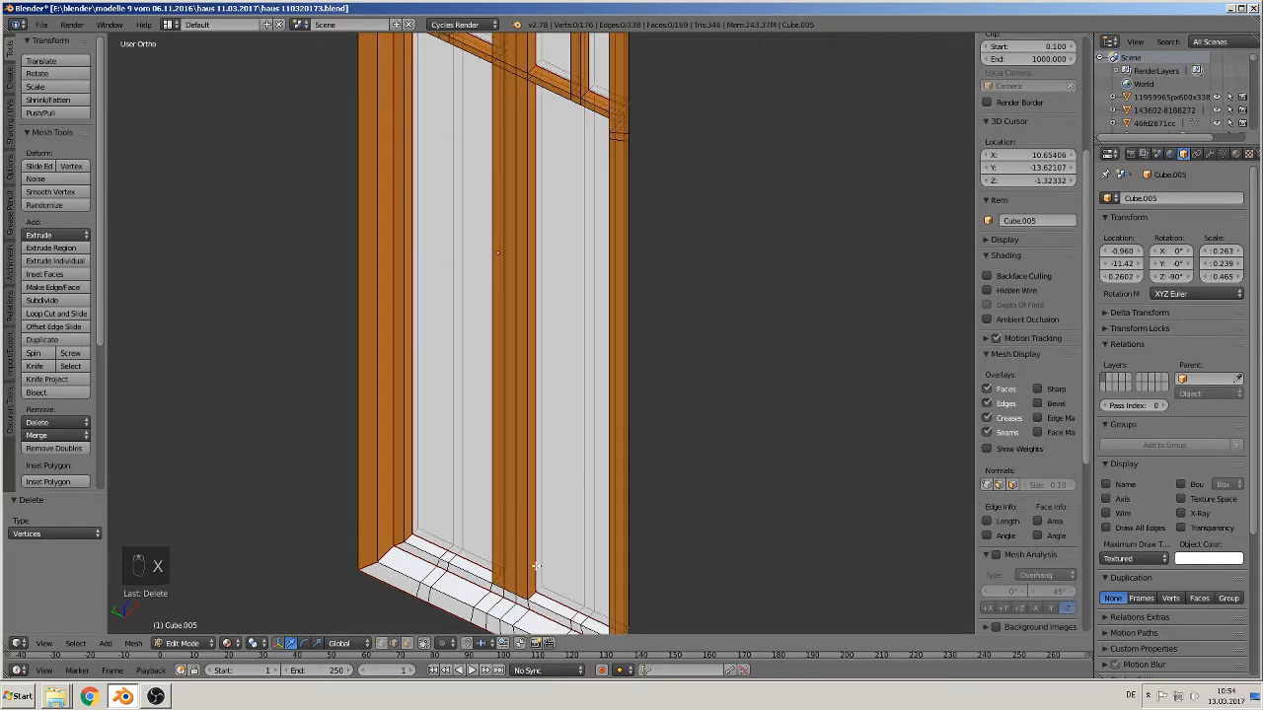
middle_click_drag(480, 573, 491, 500, "shift")
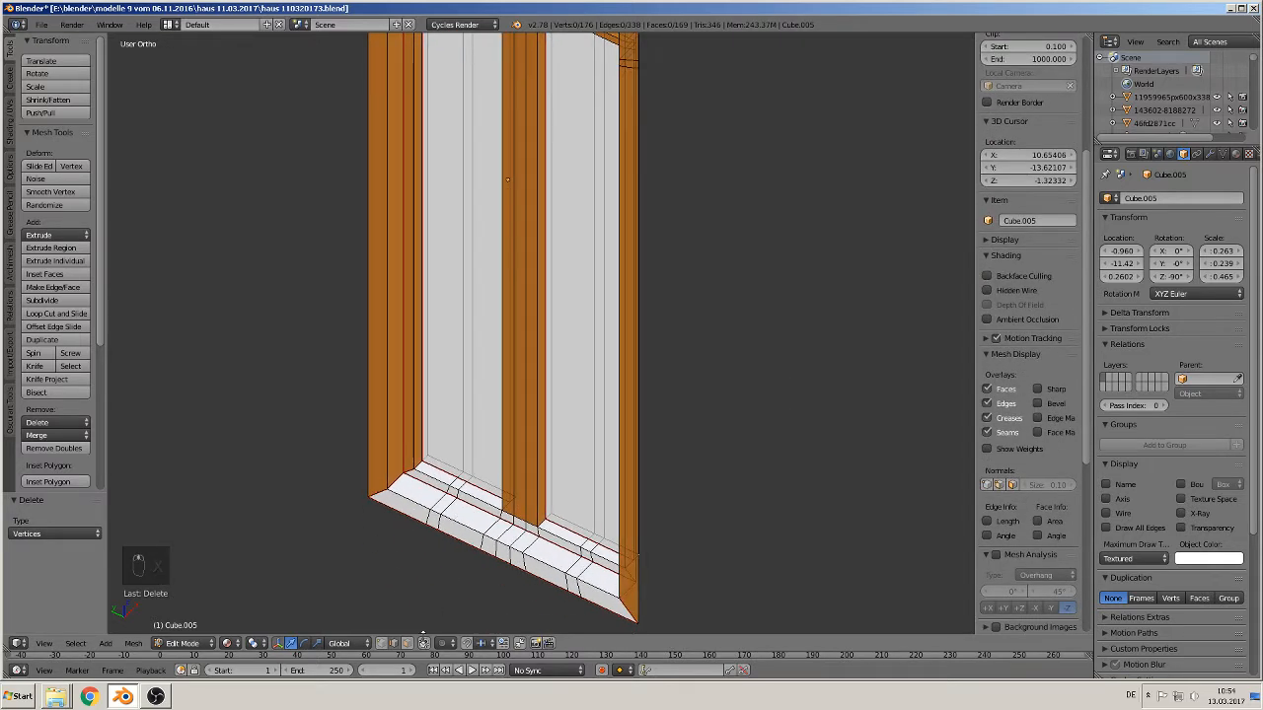
left_click(408, 644)
key("c")
left_click(432, 486)
mouse_move(432, 488)
left_mouse_down()
mouse_move(520, 534)
mouse_move(410, 498)
mouse_move(608, 592)
mouse_move(598, 559)
mouse_move(560, 544)
left_mouse_up()
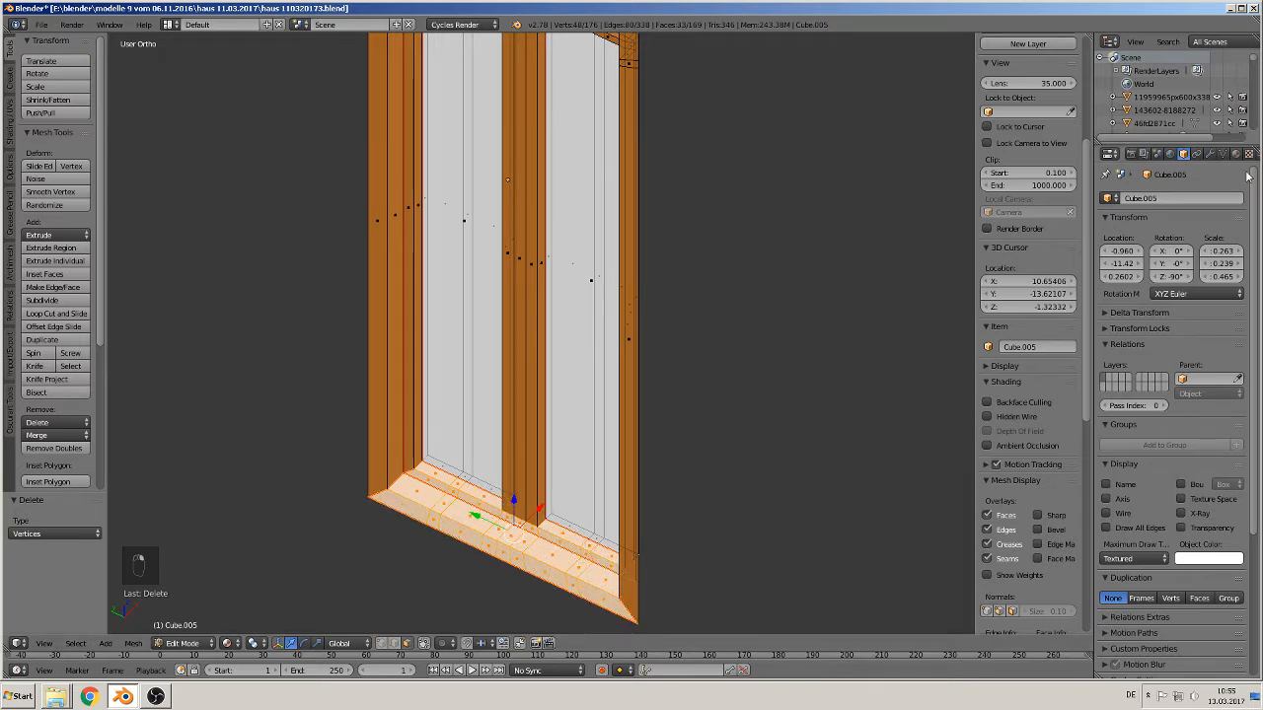
left_click(1235, 154)
left_click(1126, 204)
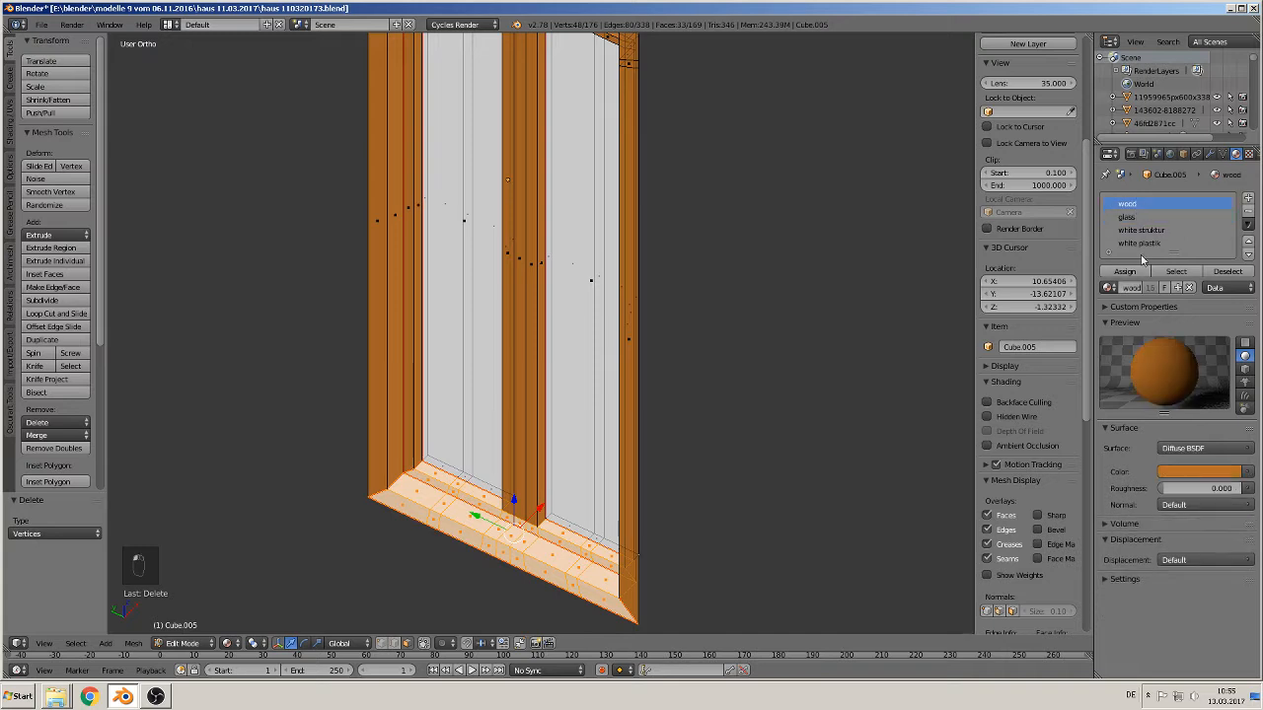
left_click(1124, 271)
Extrude the window frame's outer edge loop backwards, giving the window an overall depth of about 0.091
scroll(770, 302, "down", 4)
scroll(592, 323, "up", 3)
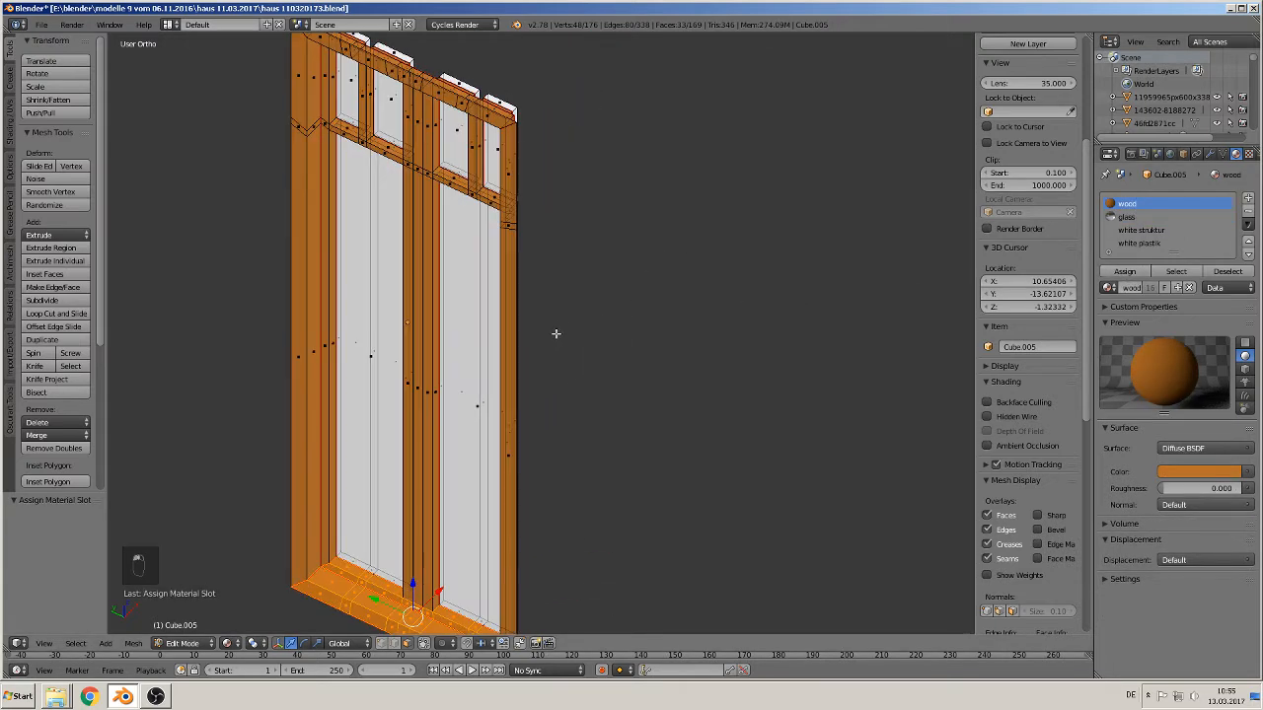
left_click(383, 645)
right_click(518, 418)
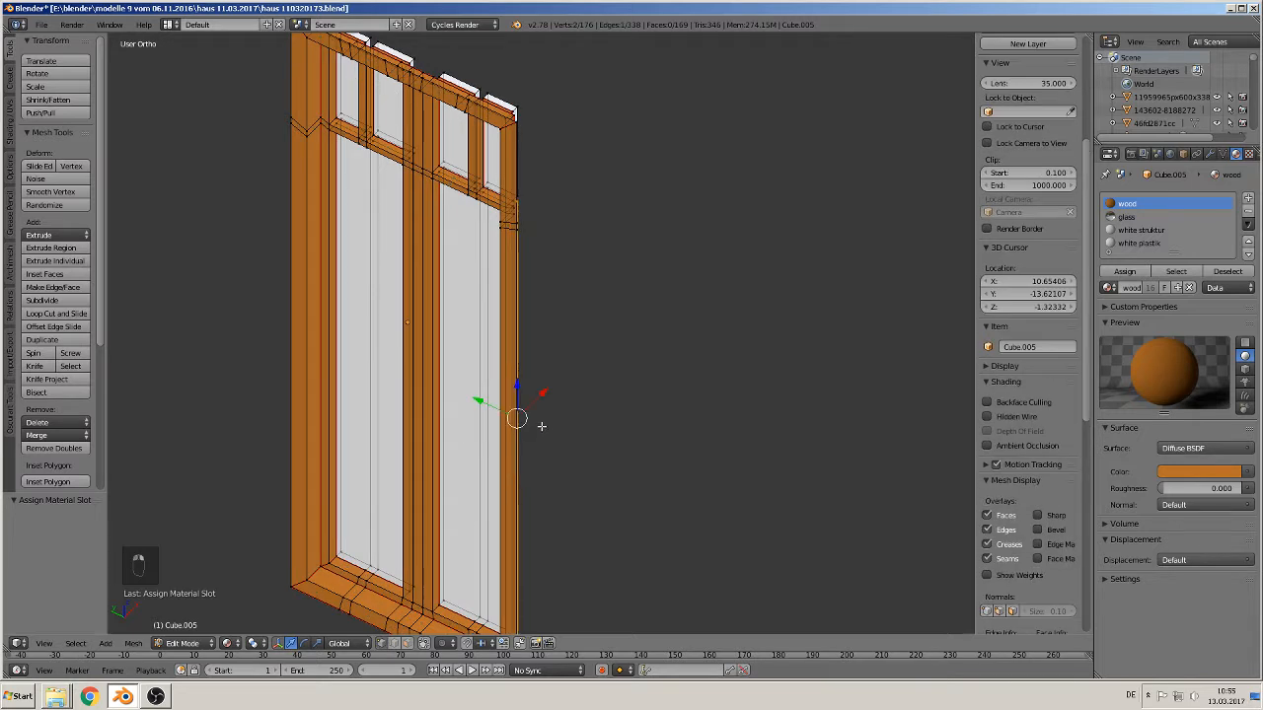
middle_click_drag(545, 407, 566, 429)
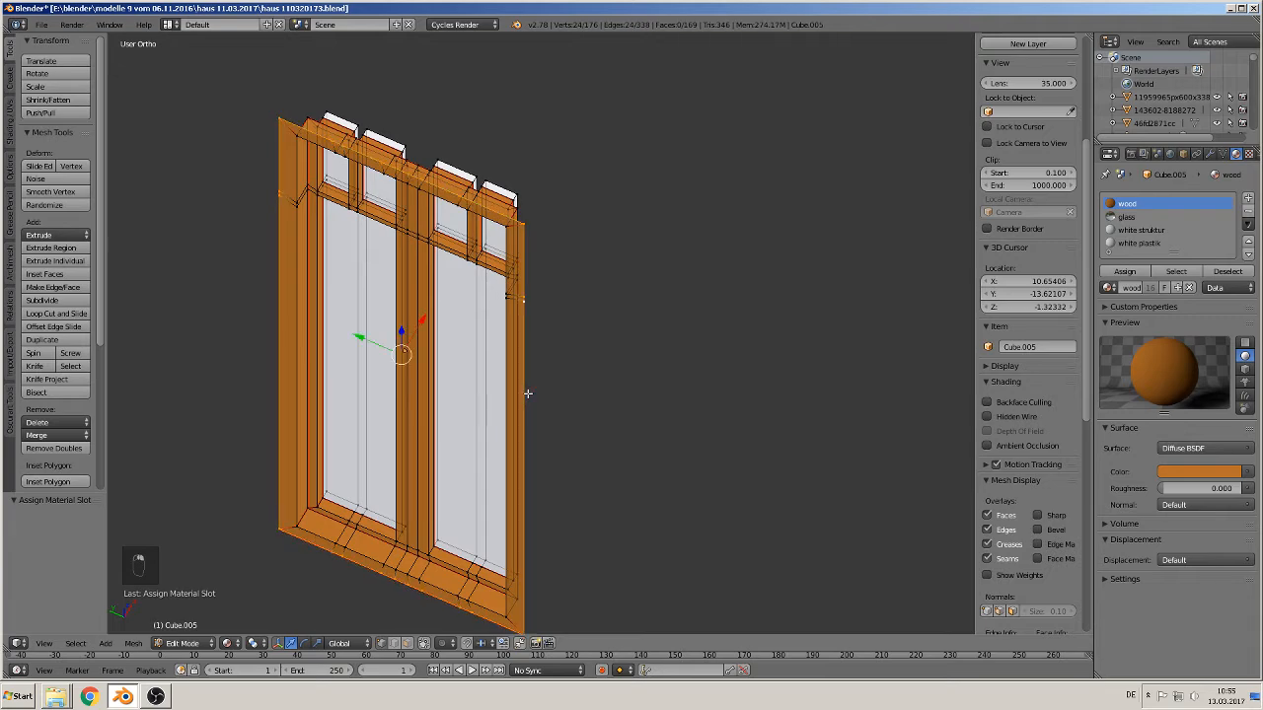
middle_click_drag(523, 392, 450, 387)
key("e")
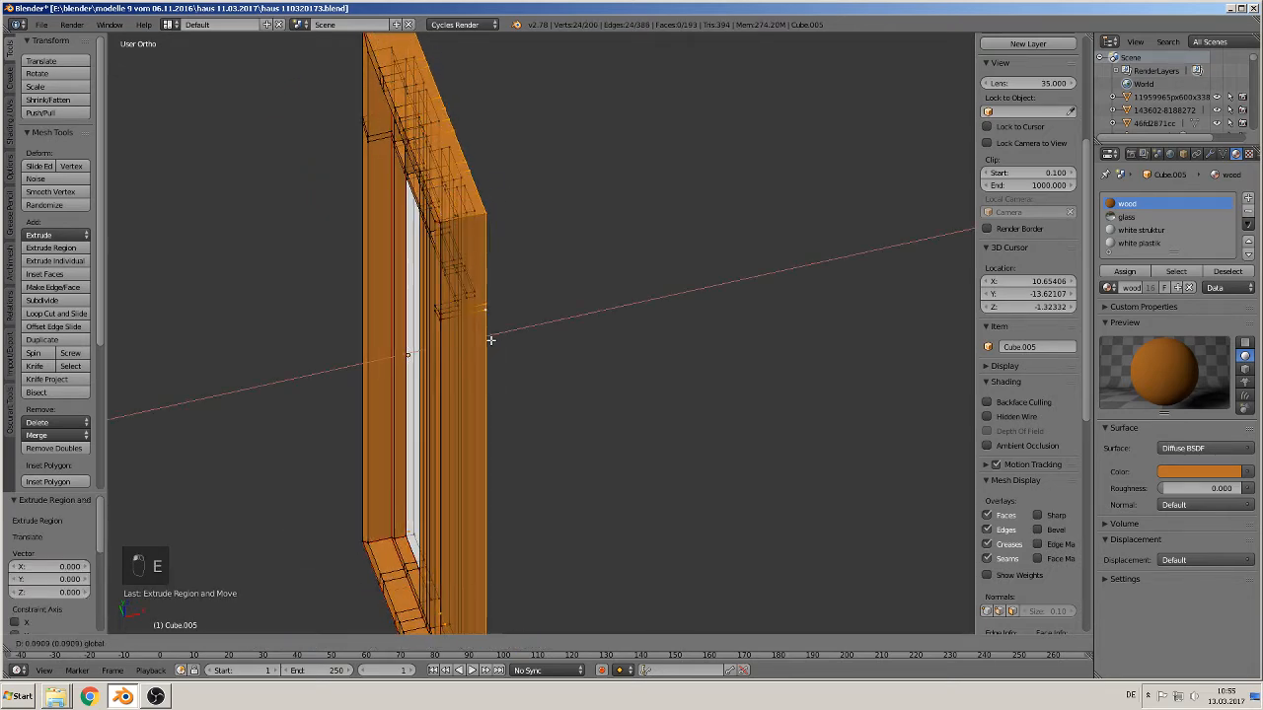
left_click(495, 357)
key("Tab")
Move the finished wooden window 9.952 along X to the outer posts of the timber frame
middle_click_drag(495, 363, 389, 343)
scroll(582, 376, "down", 3)
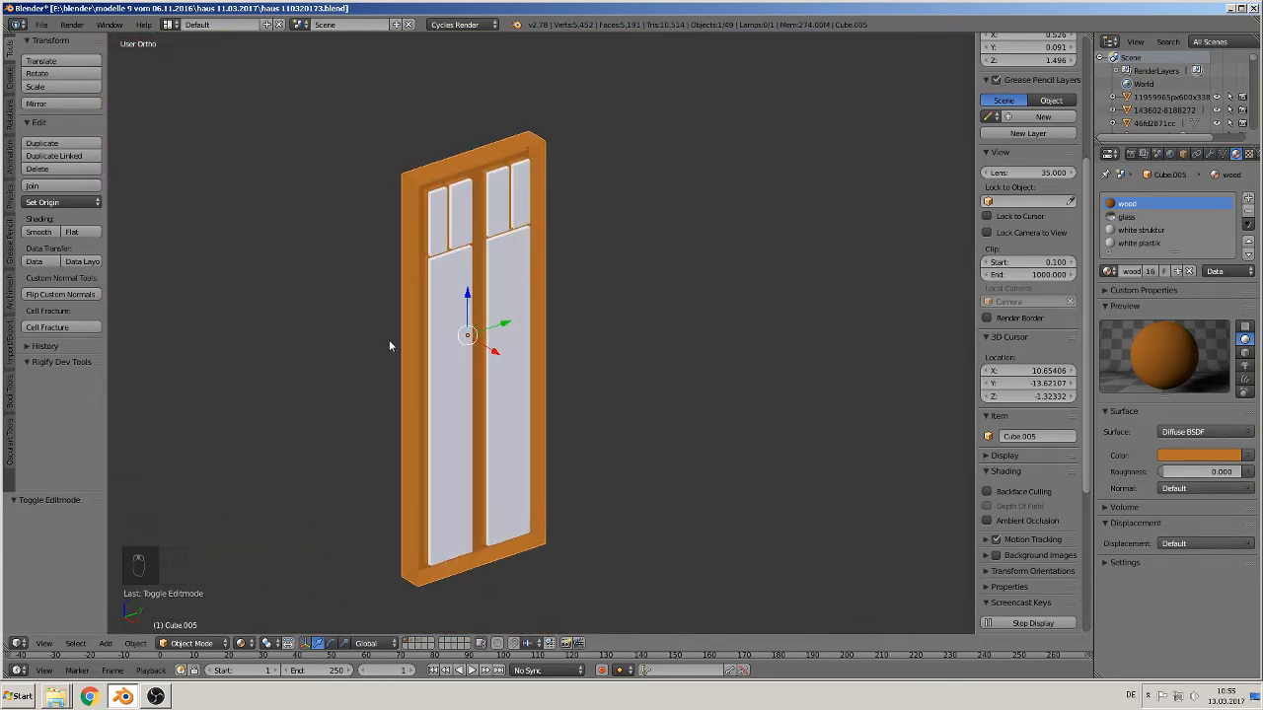
scroll(514, 409, "down", 2)
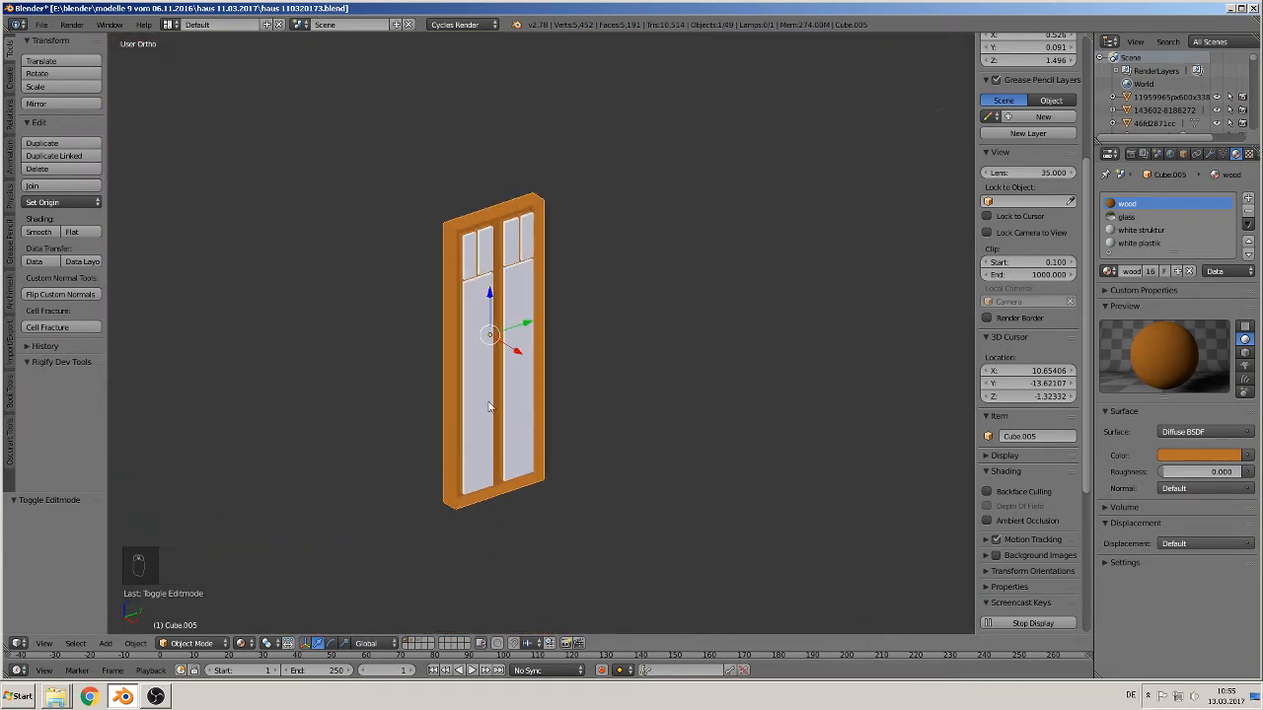
middle_click_drag(490, 409, 677, 411)
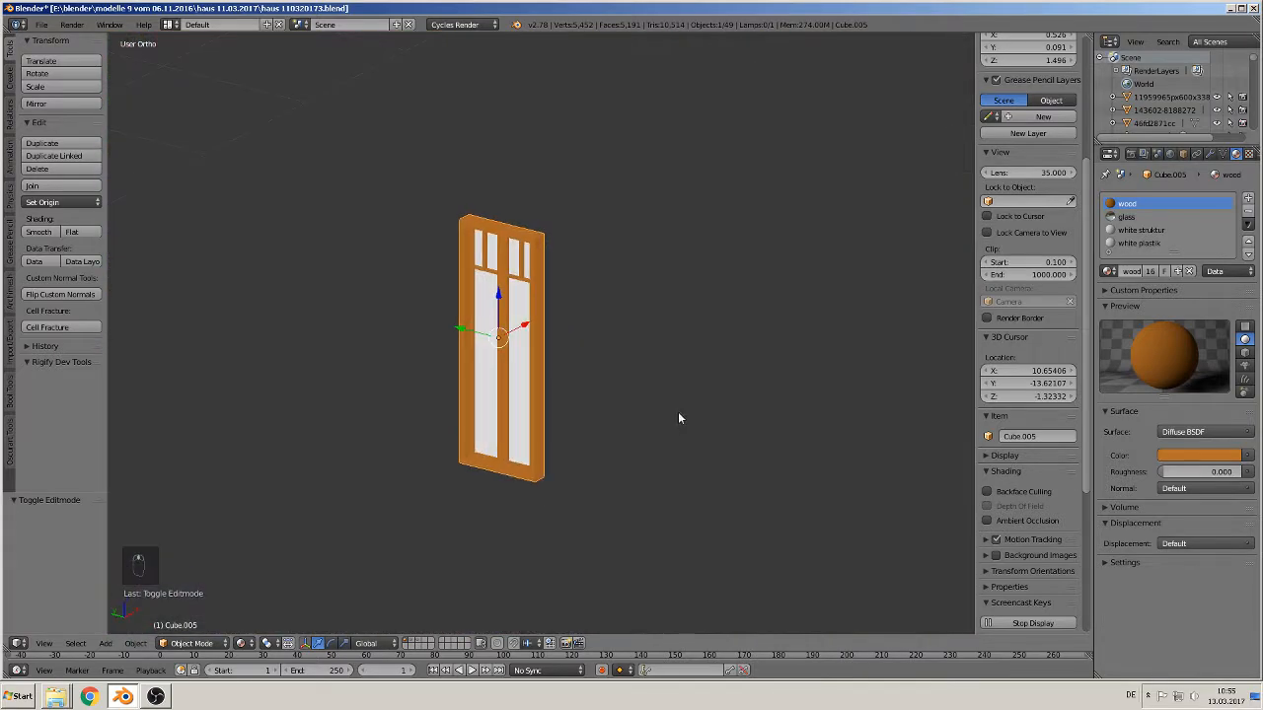
key("Tab")
key("Tab")
scroll(629, 400, "down", 4)
scroll(597, 405, "down", 2)
middle_click_drag(598, 405, 583, 405)
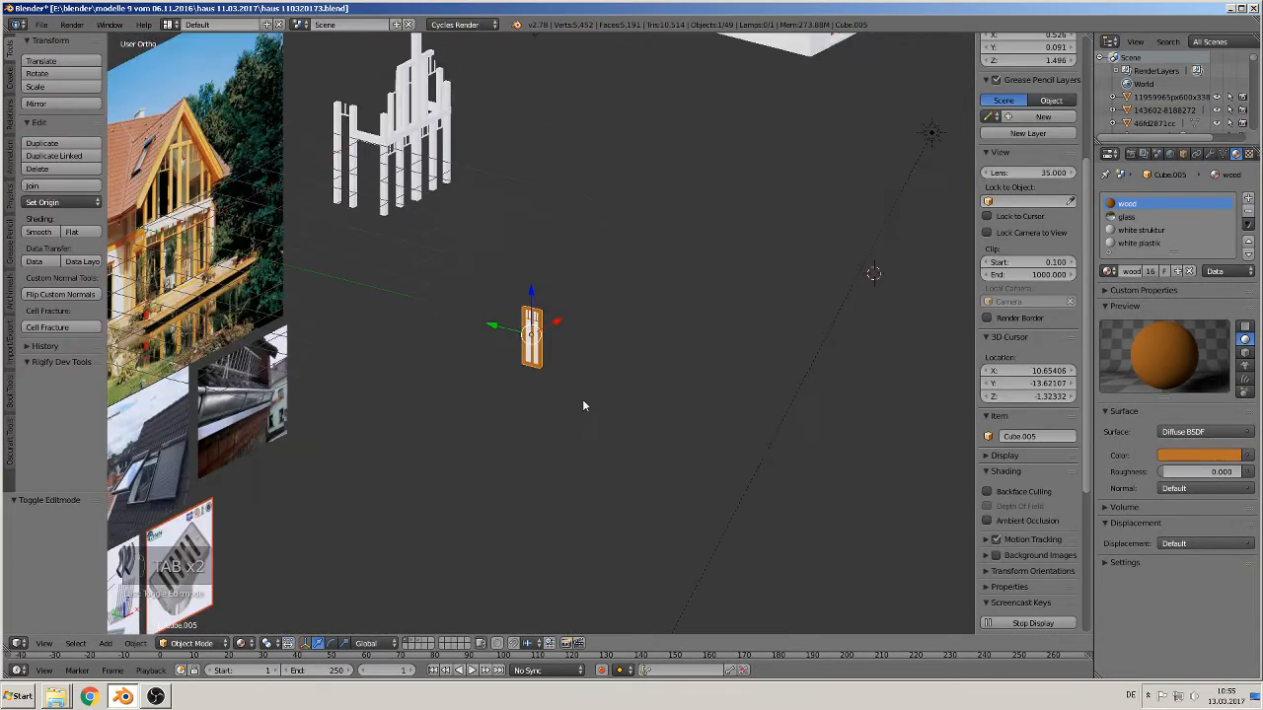
key("KP_1")
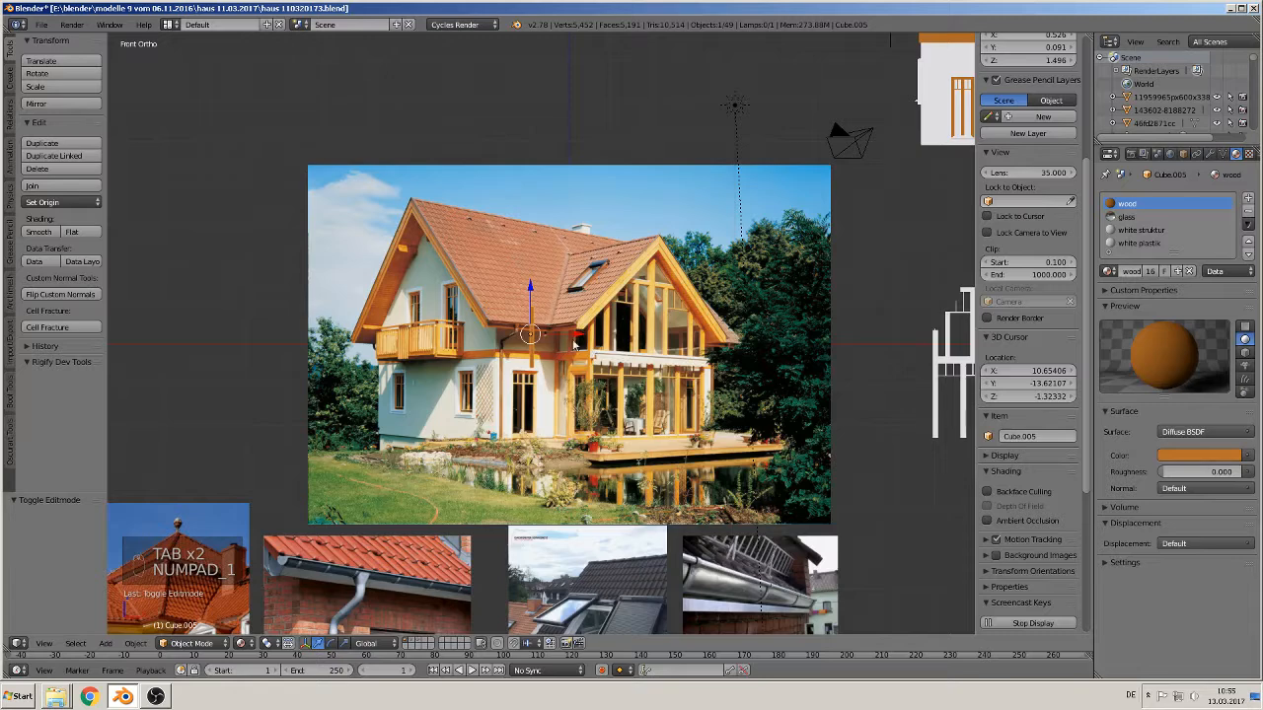
left_click_drag(575, 342, 118, 391)
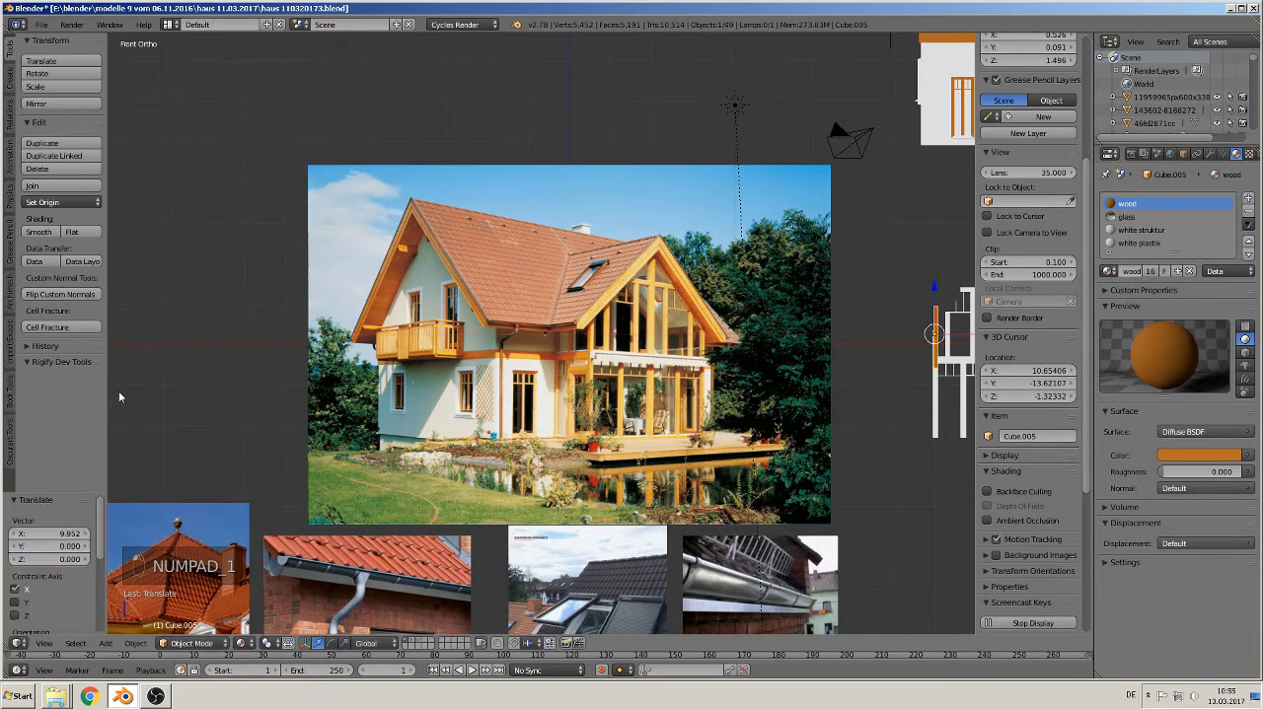
Move the wooden window -1.555 along Z and 11.822 along Y into the lower side bay of the timber frame
middle_click_drag(762, 377, 480, 388, "shift")
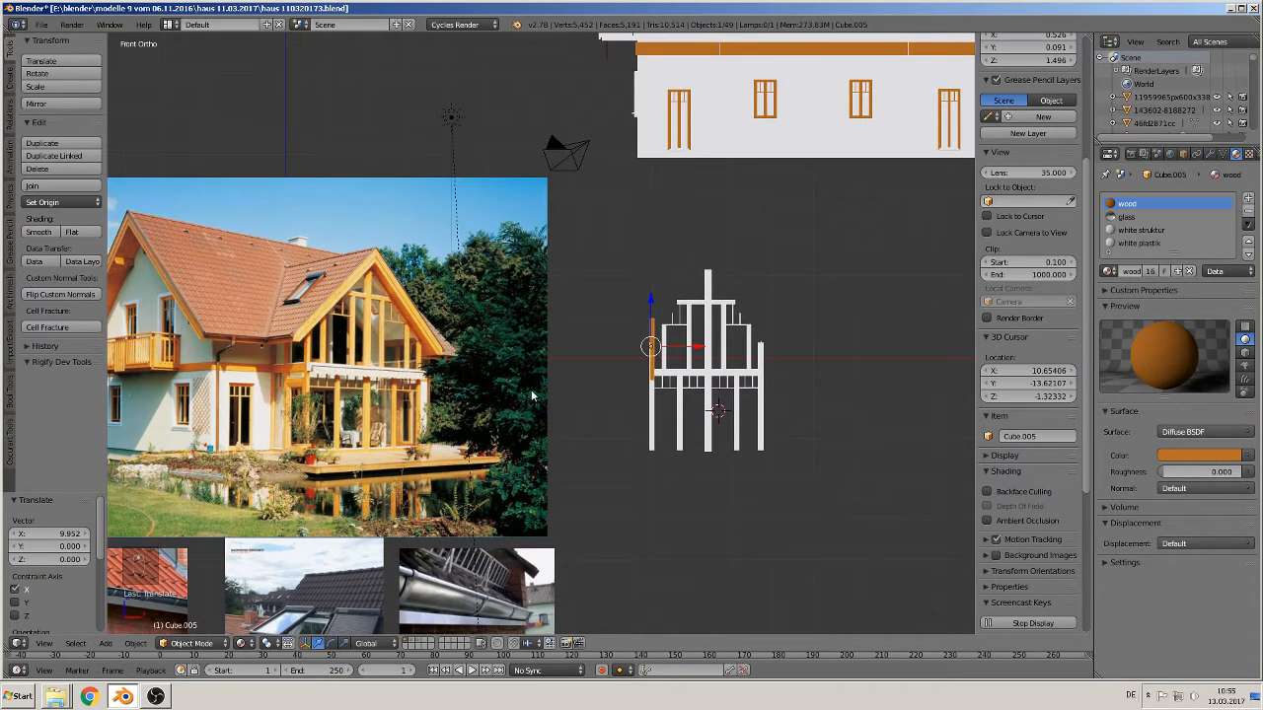
key("n")
left_click_drag(716, 318, 717, 399)
middle_click_drag(717, 399, 783, 453)
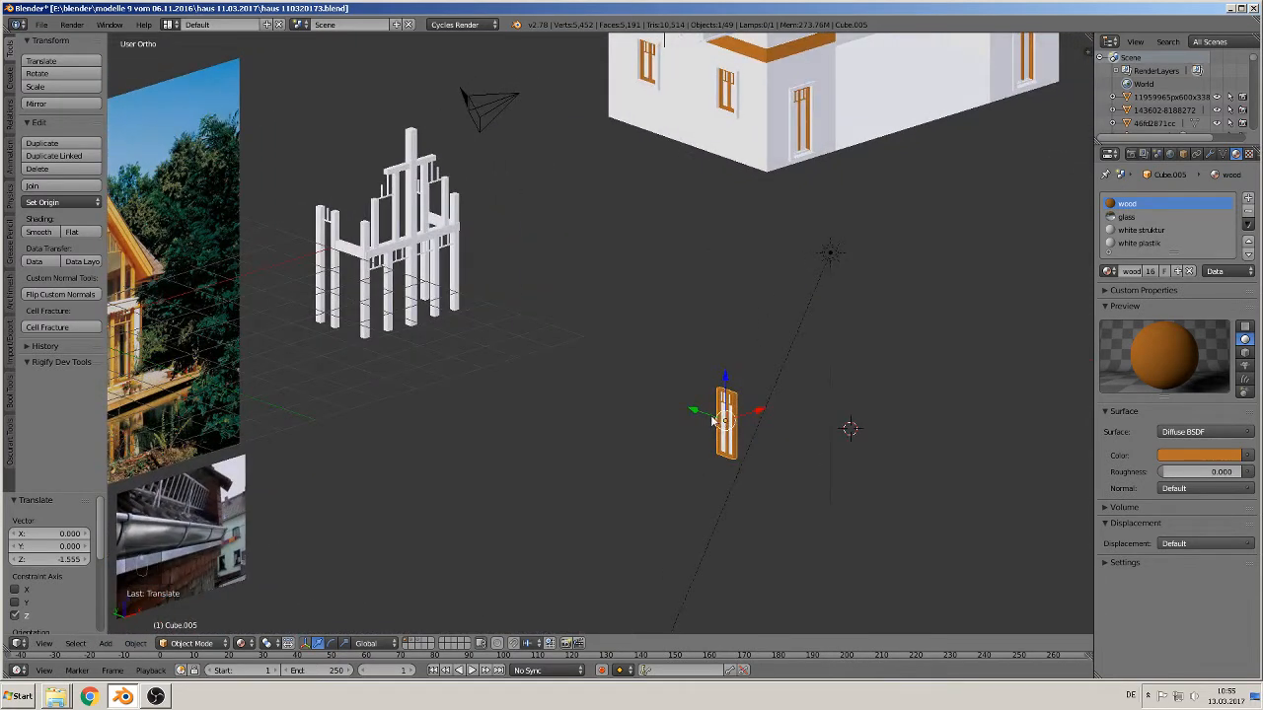
left_click_drag(694, 411, 331, 318)
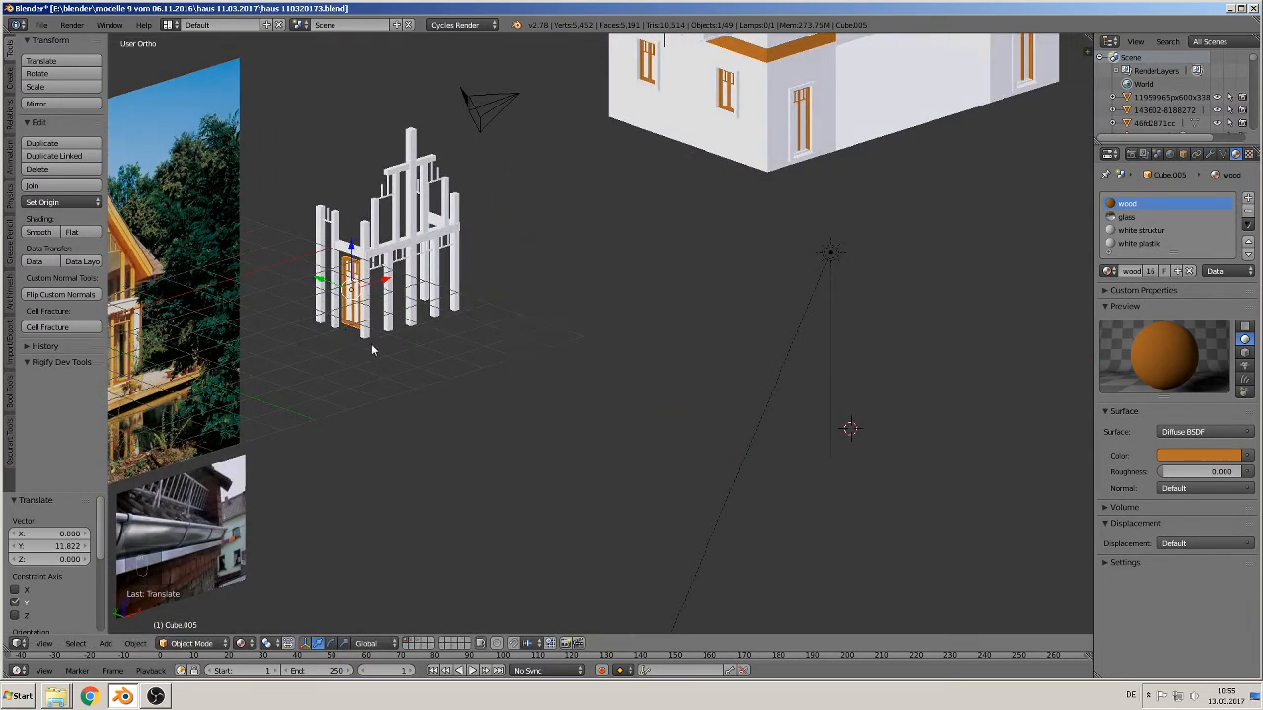
Shift the window 0.076 along Y between the two side posts and scale it uniformly by 1.248
scroll(371, 343, "up", 4)
middle_click_drag(402, 357, 632, 421, "shift")
scroll(617, 427, "up", 3)
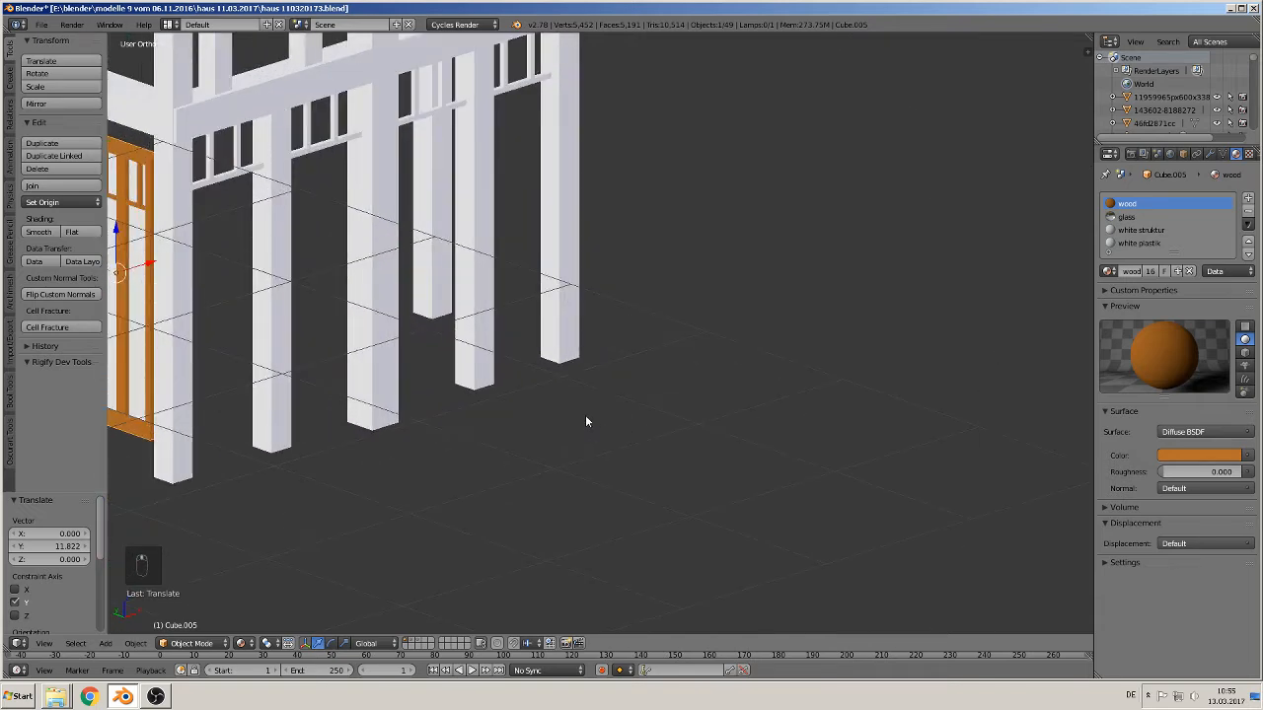
key("KP_3")
scroll(372, 372, "down", 3)
middle_click_drag(372, 373, 583, 327, "shift")
scroll(555, 344, "up", 2)
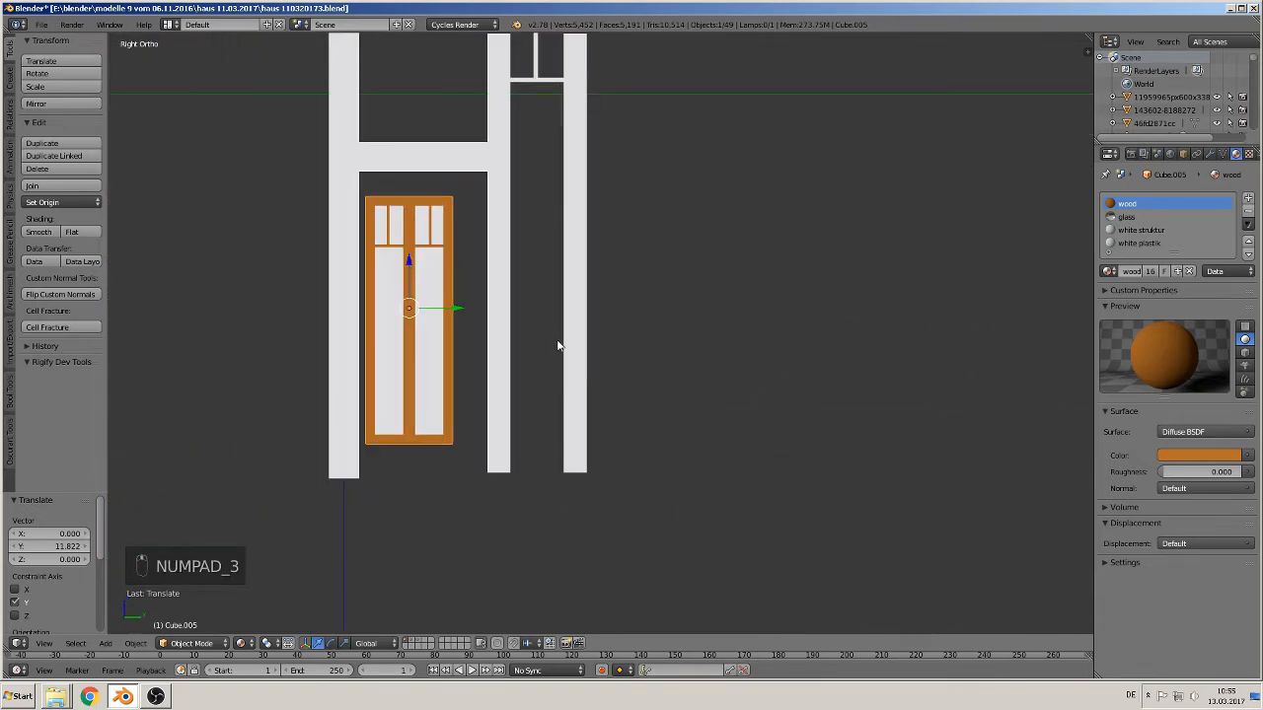
scroll(535, 342, "down", 2)
scroll(504, 325, "up", 2)
left_click_drag(456, 303, 472, 302)
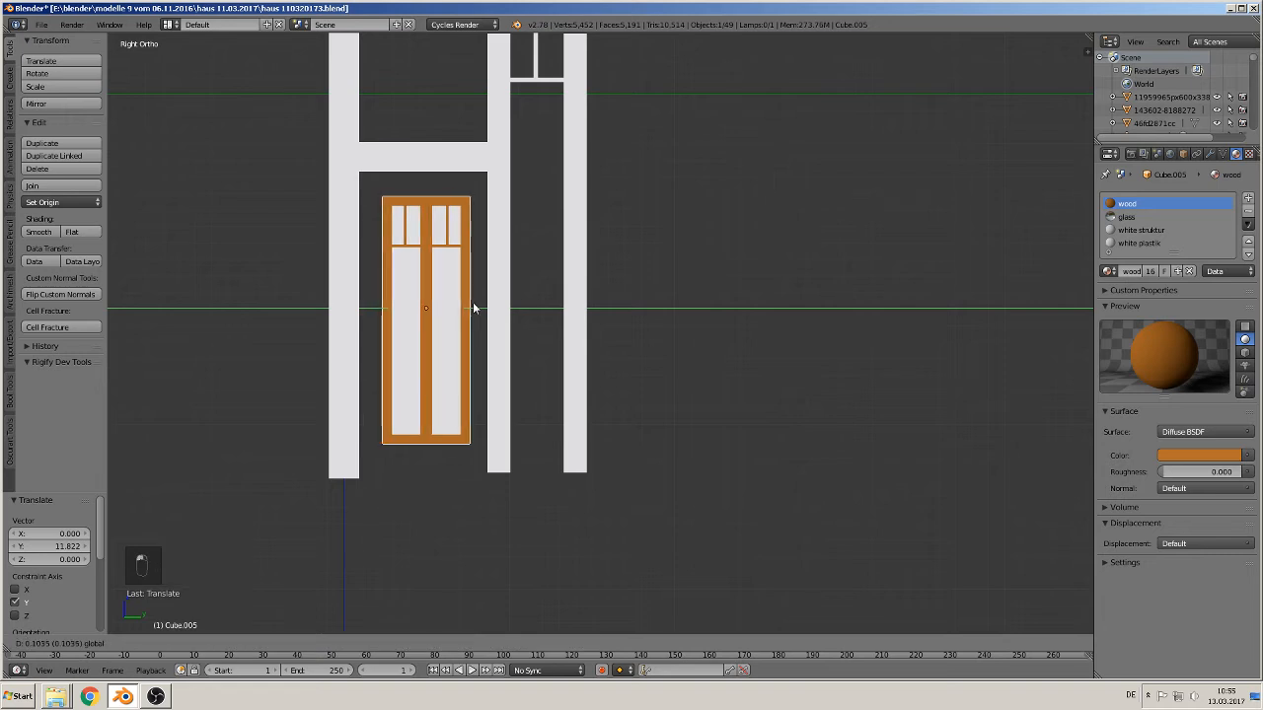
key("s")
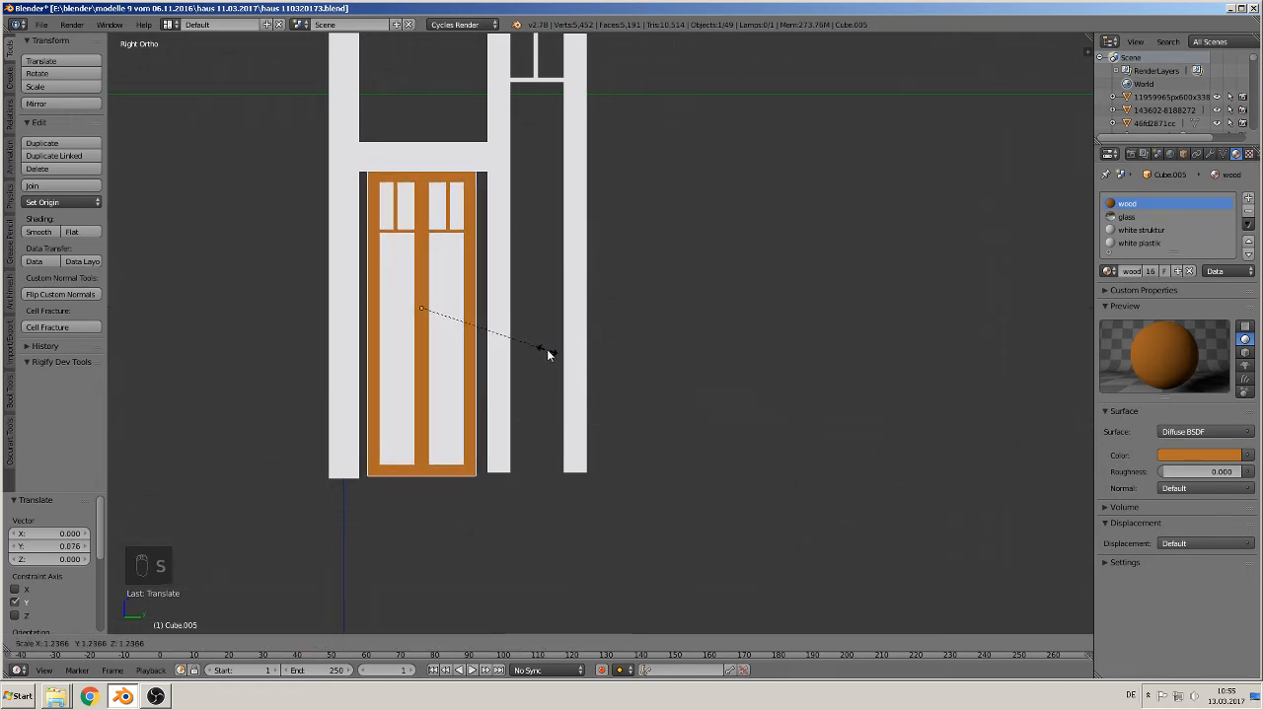
left_click(548, 349)
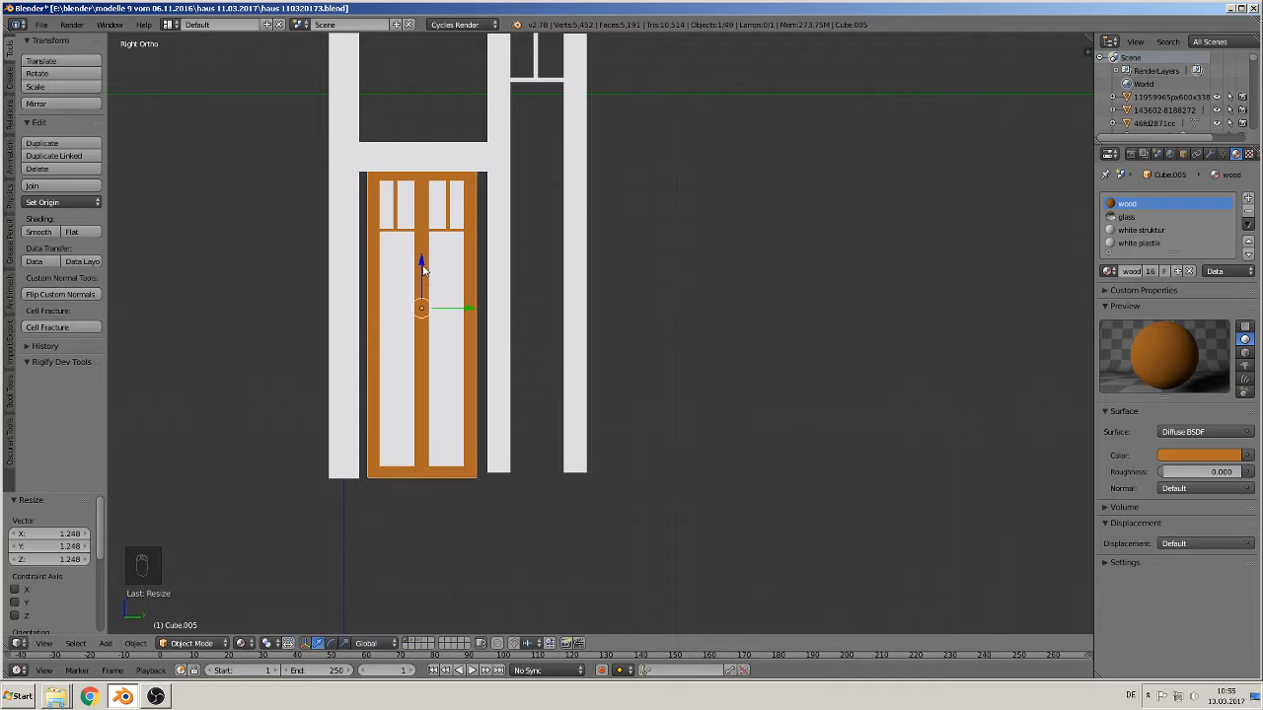
Lower the window by 0.008, scale it about 1.18 along Y and nudge it 0.004 along Y to fill the bay's width
left_click(422, 268)
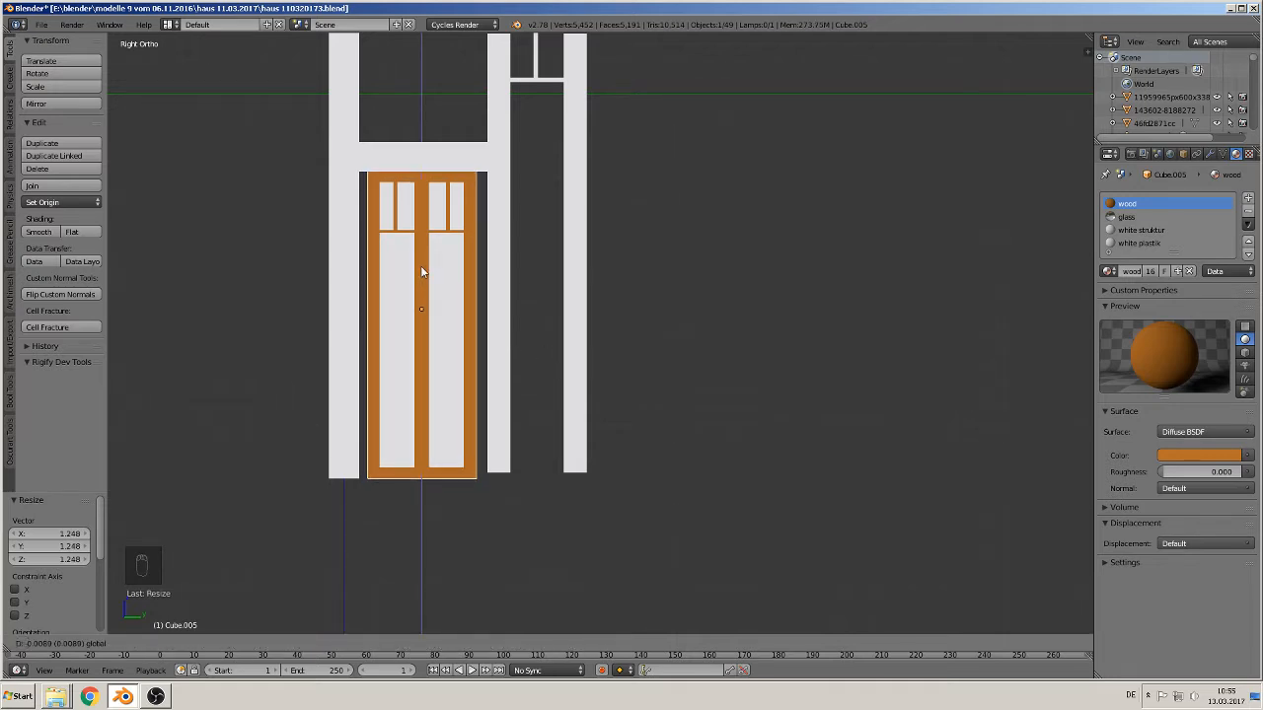
left_click(421, 266)
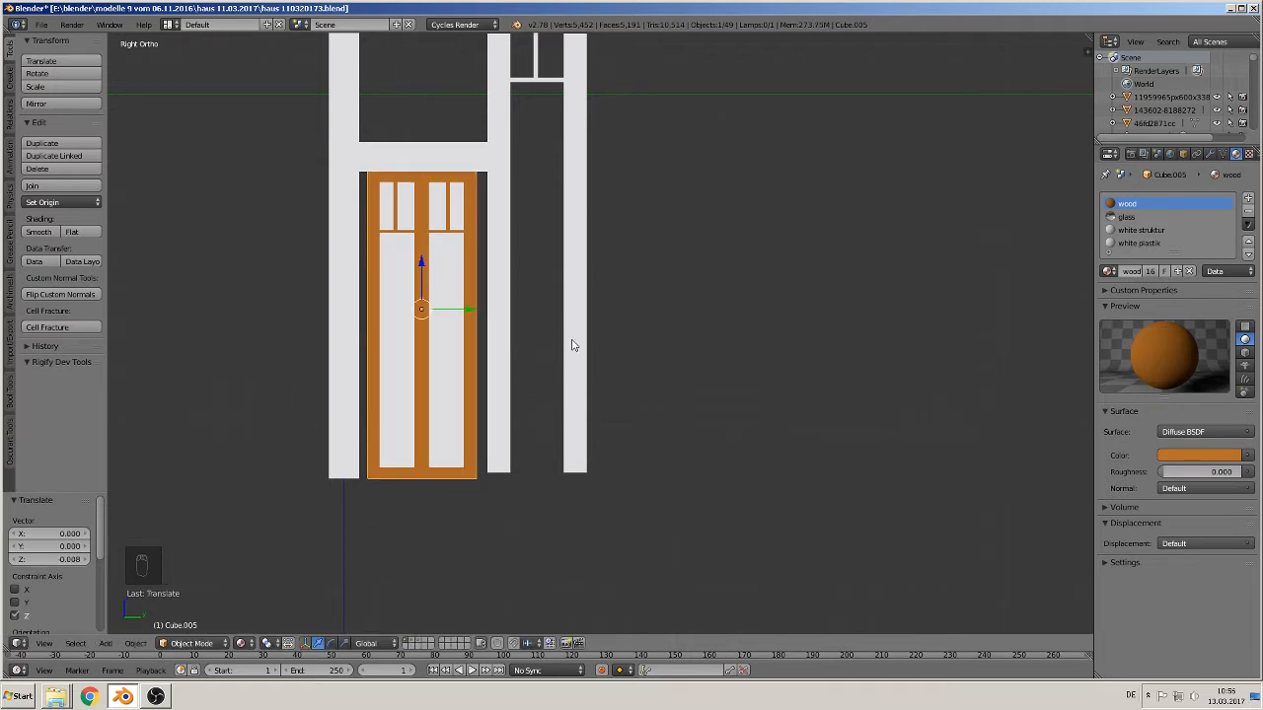
key("s")
key("y")
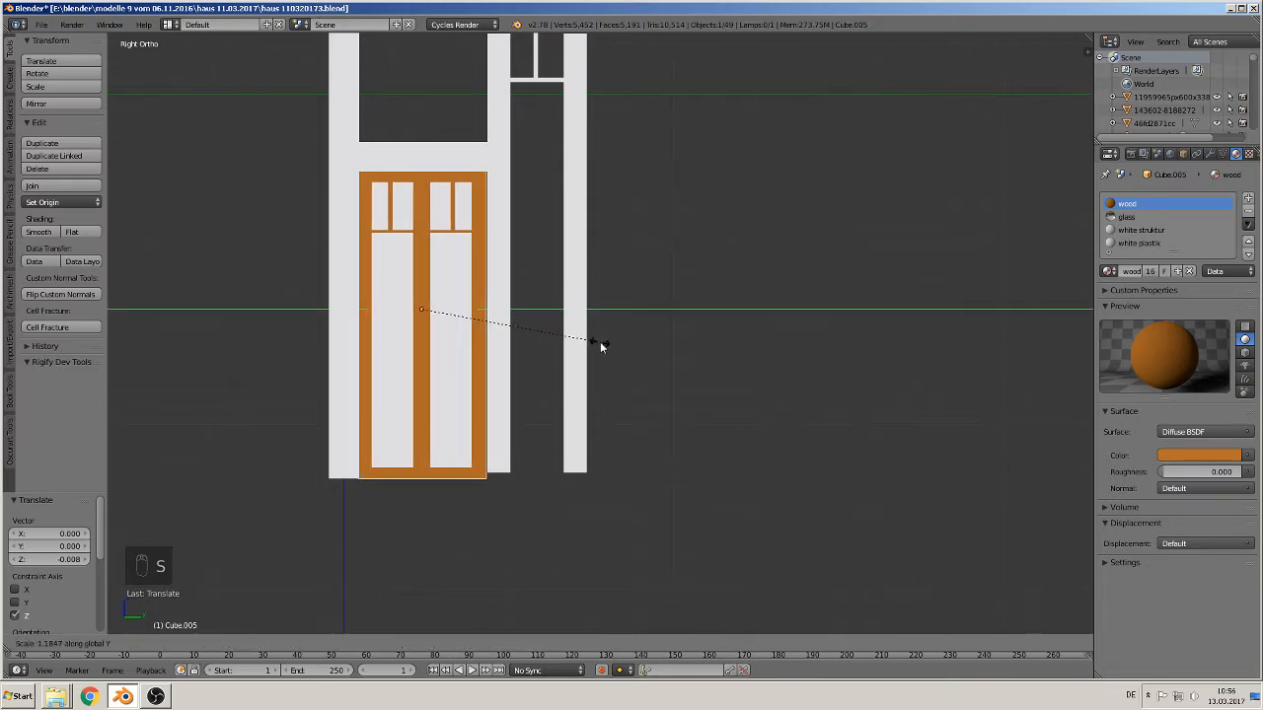
left_click(595, 345)
key("g")
key("y")
left_click(594, 343)
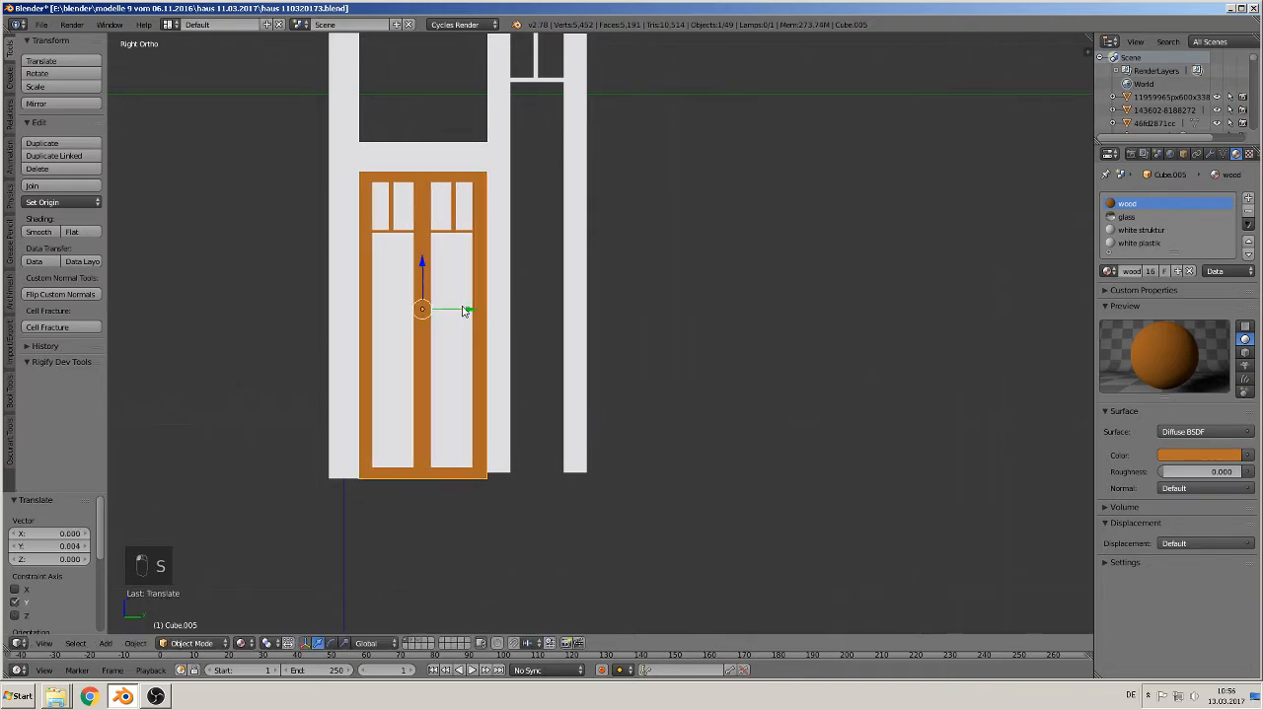
Scale the window 0.975 along Z and raise it 0.004 to fit between the crossbeam and the post feet
middle_click_drag(594, 344, 550, 344)
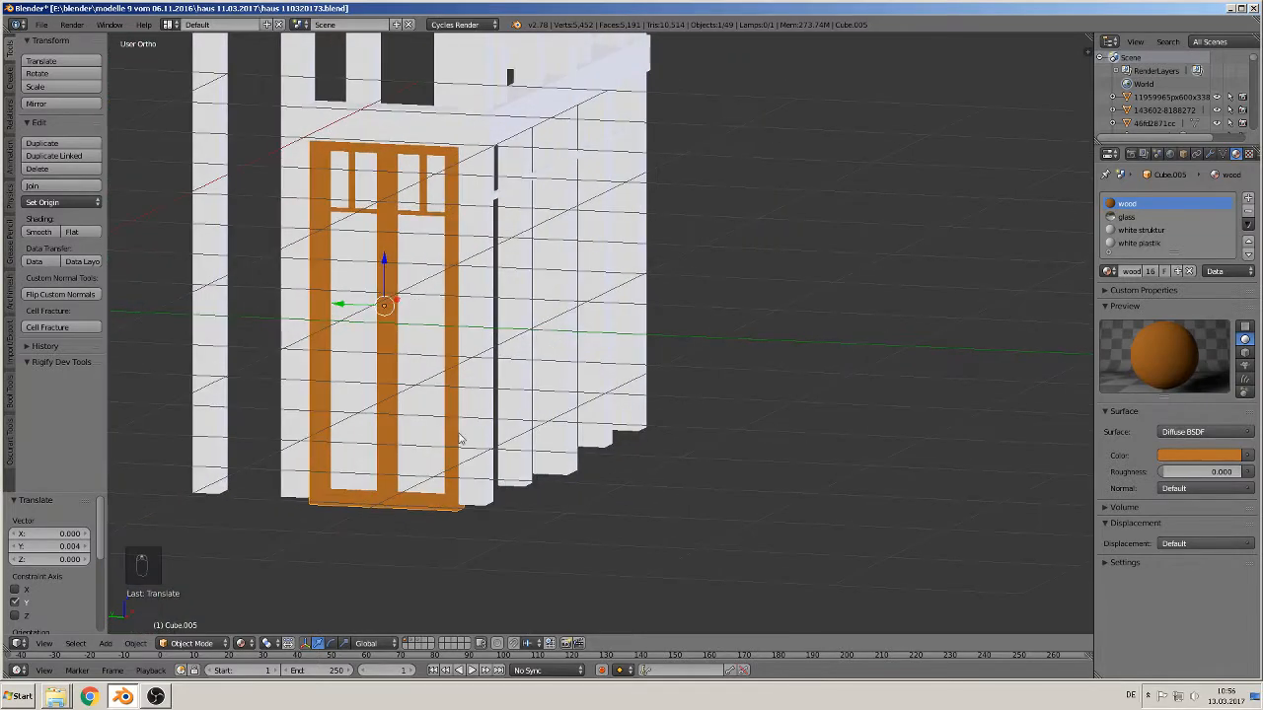
key("s")
key("z")
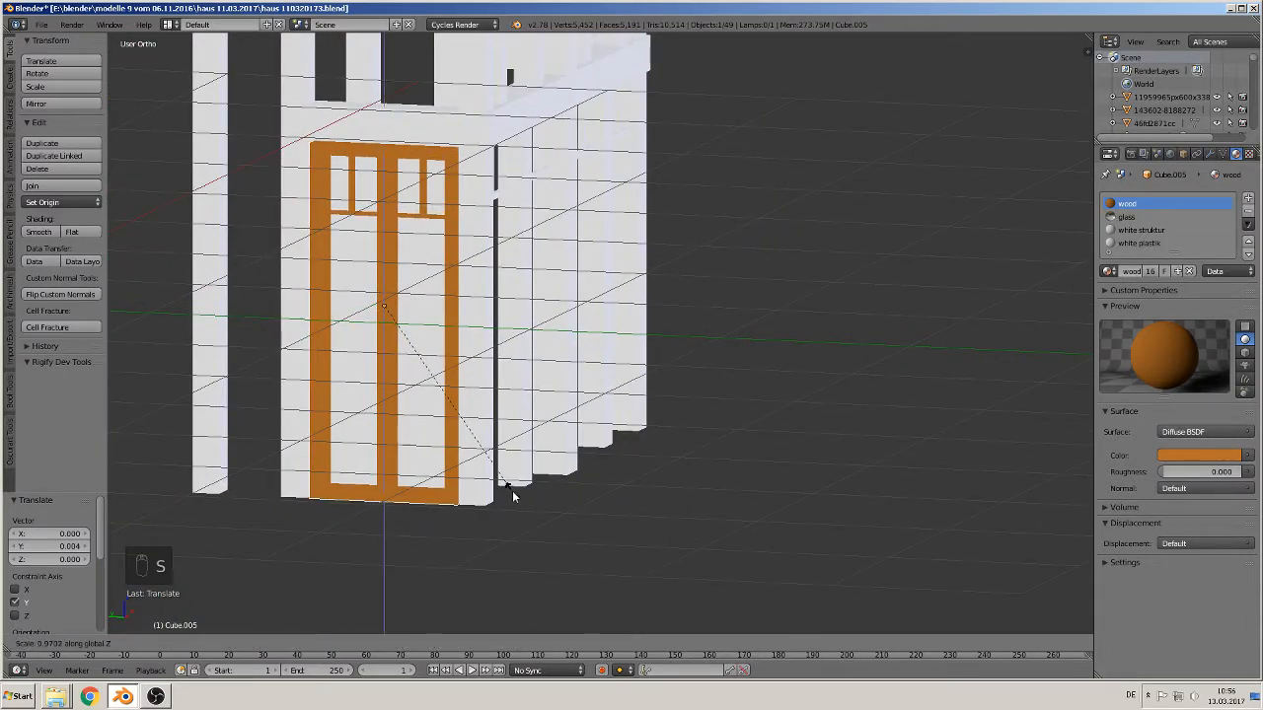
left_click(517, 495)
mouse_move(517, 495)
middle_mouse_down()
mouse_move(492, 440)
mouse_move(499, 480)
middle_mouse_up()
scroll(499, 479, "down", 1)
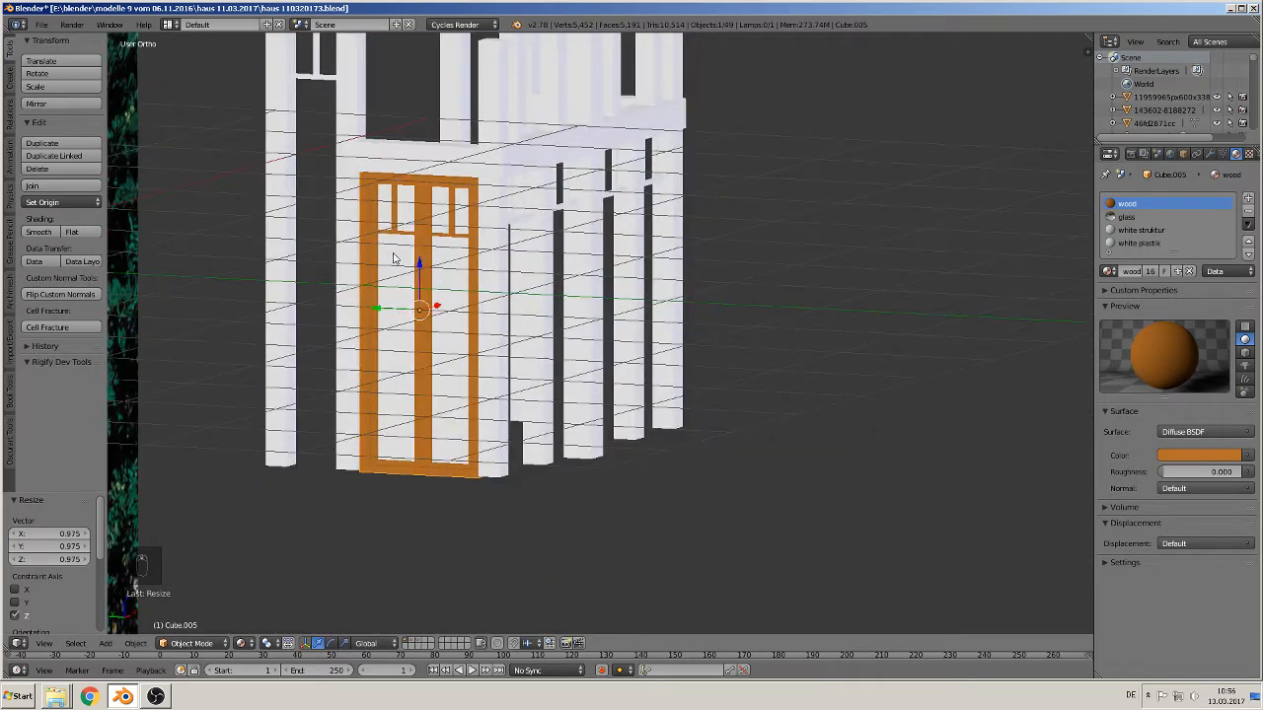
left_click_drag(420, 272, 418, 270)
middle_click_drag(419, 271, 425, 468)
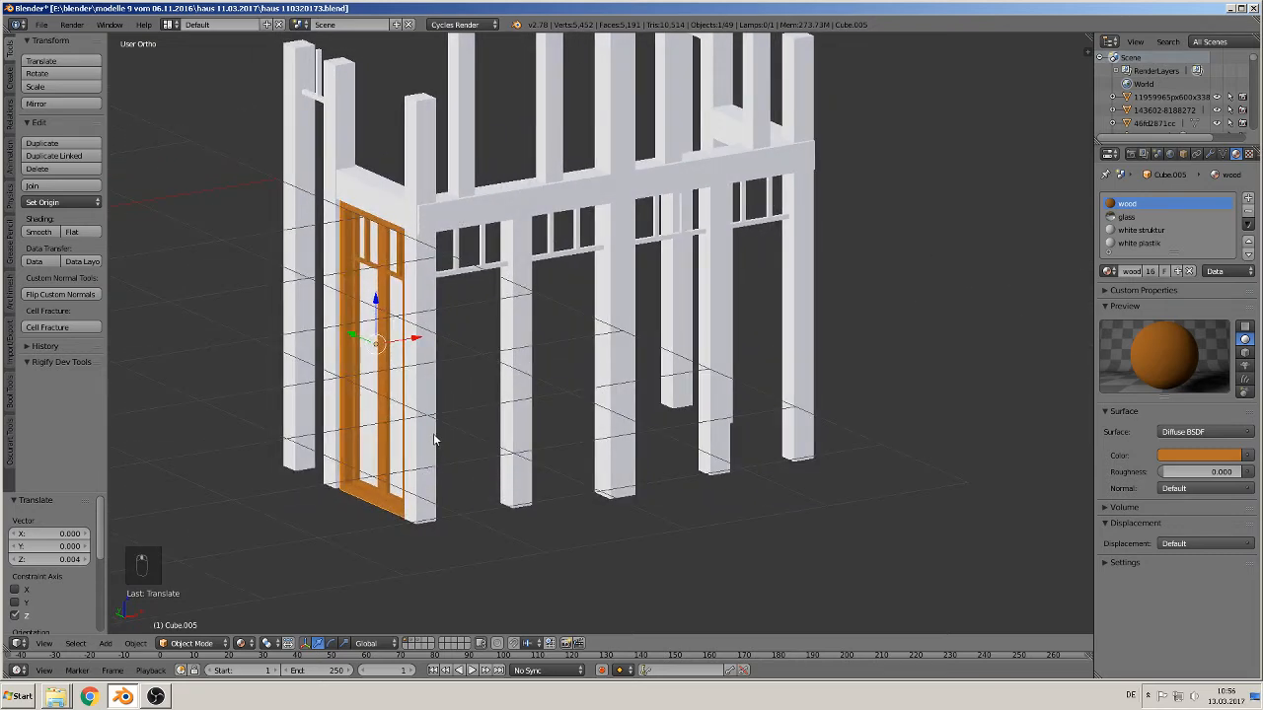
Duplicate the fitted window 3.493 along X and rotate the copy 180° about Z
key("shift+d")
key("x")
left_click(873, 413)
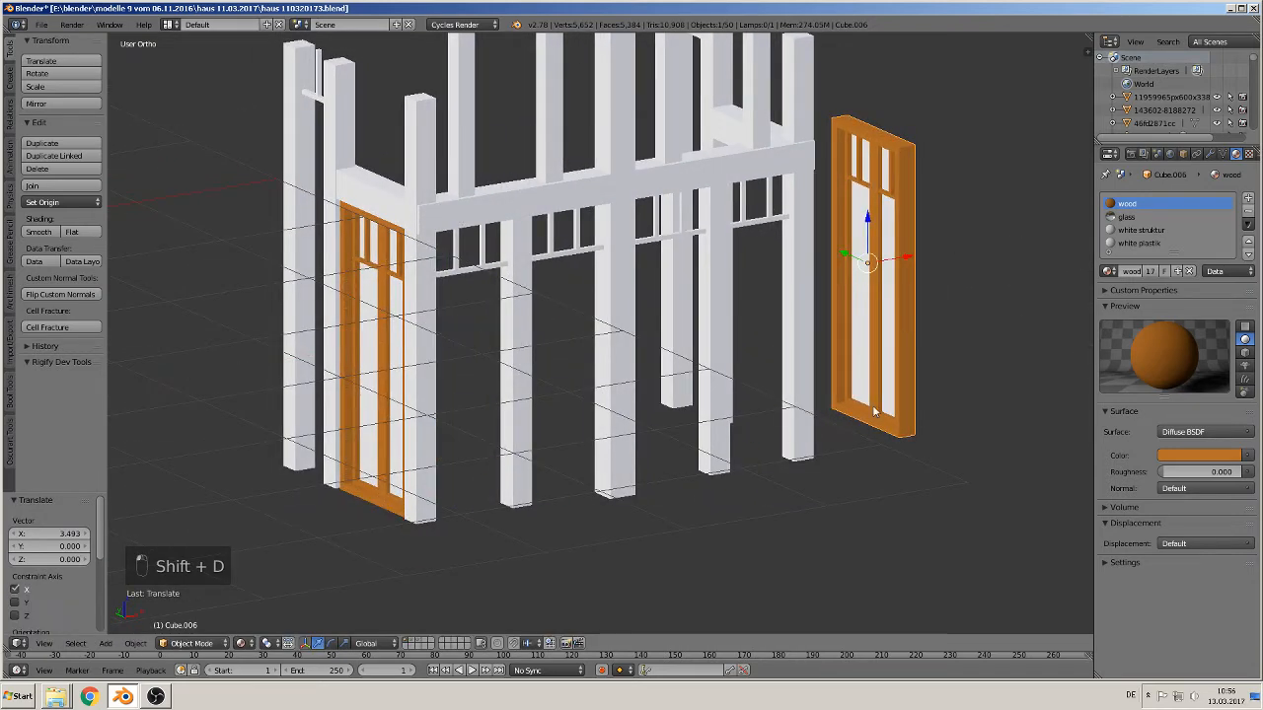
type("rz180")
left_click(877, 427)
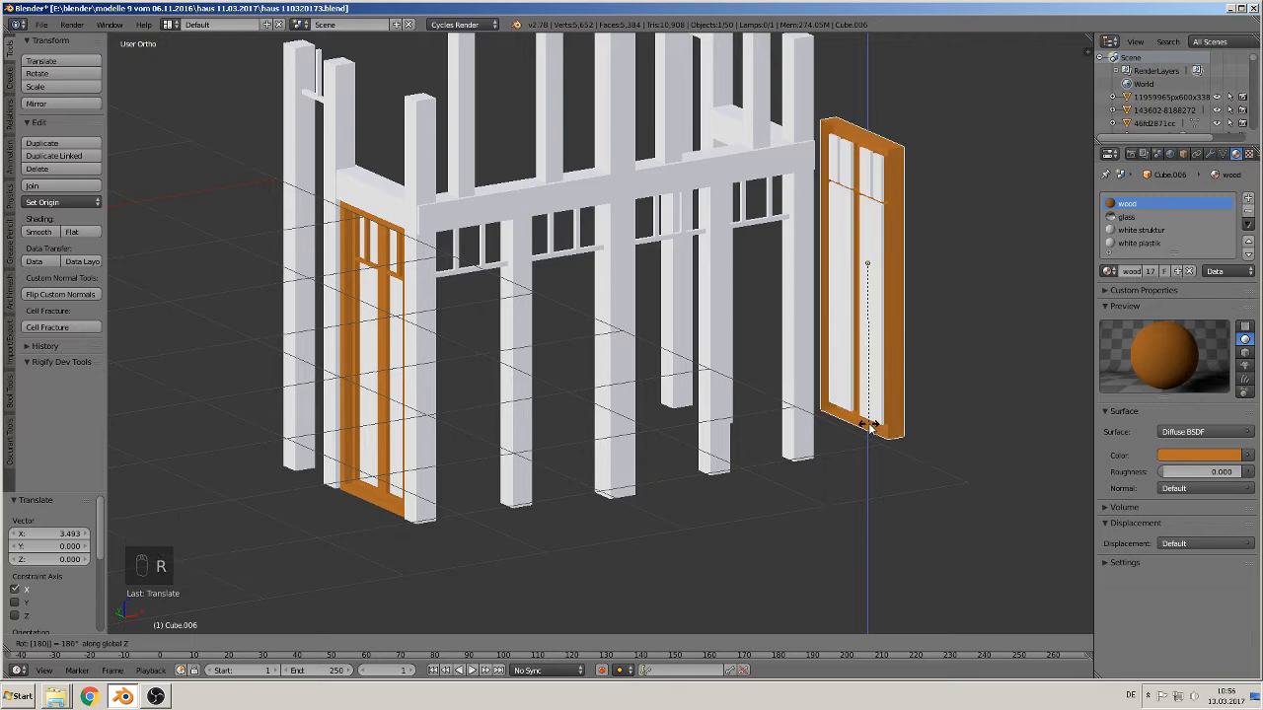
Move the rotated window copy -0.743 along X into the side bay opposite the first window
middle_click_drag(945, 302, 838, 294)
key("g")
key("x")
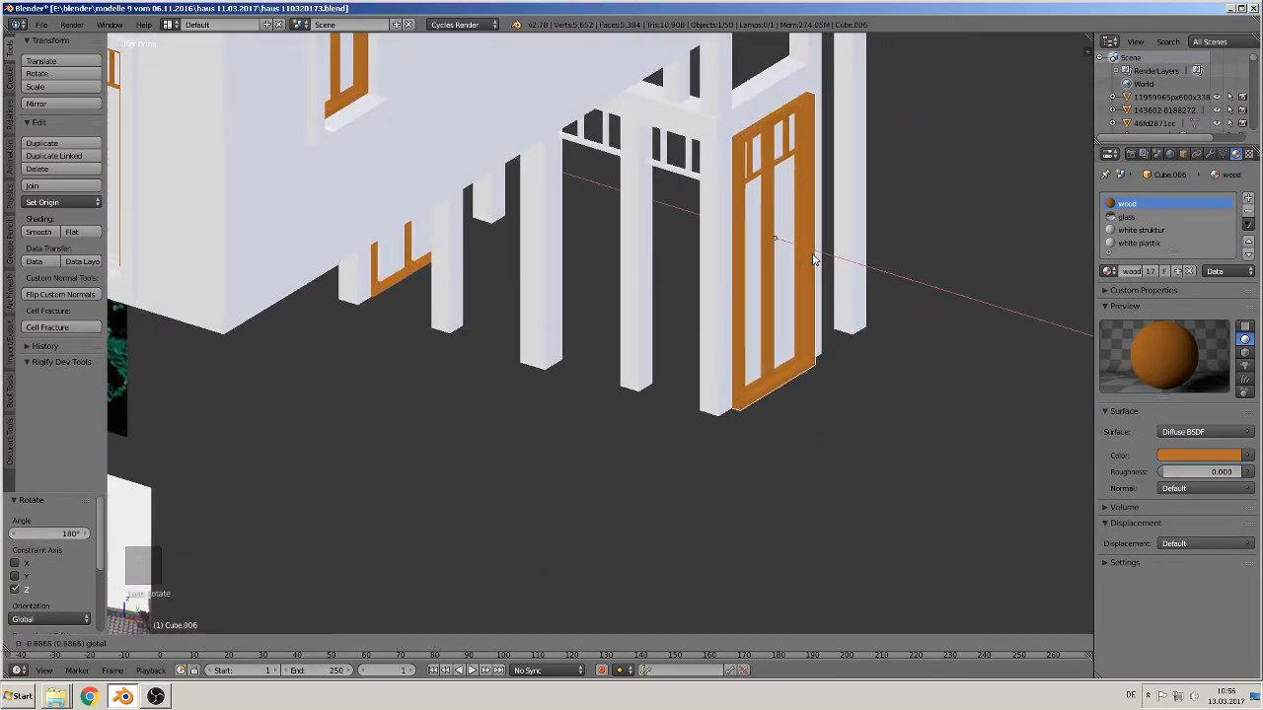
left_click(812, 264)
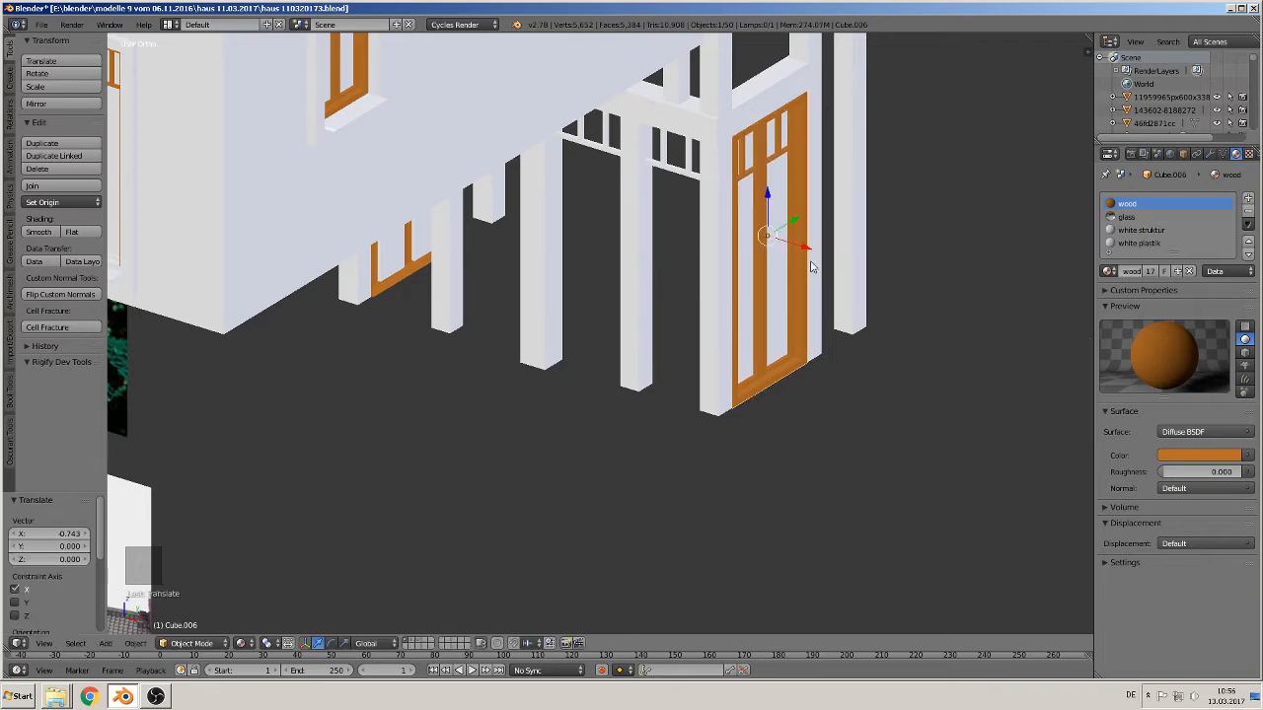
scroll(775, 383, "down", 3)
middle_click_drag(775, 382, 840, 405)
scroll(839, 399, "down", 3)
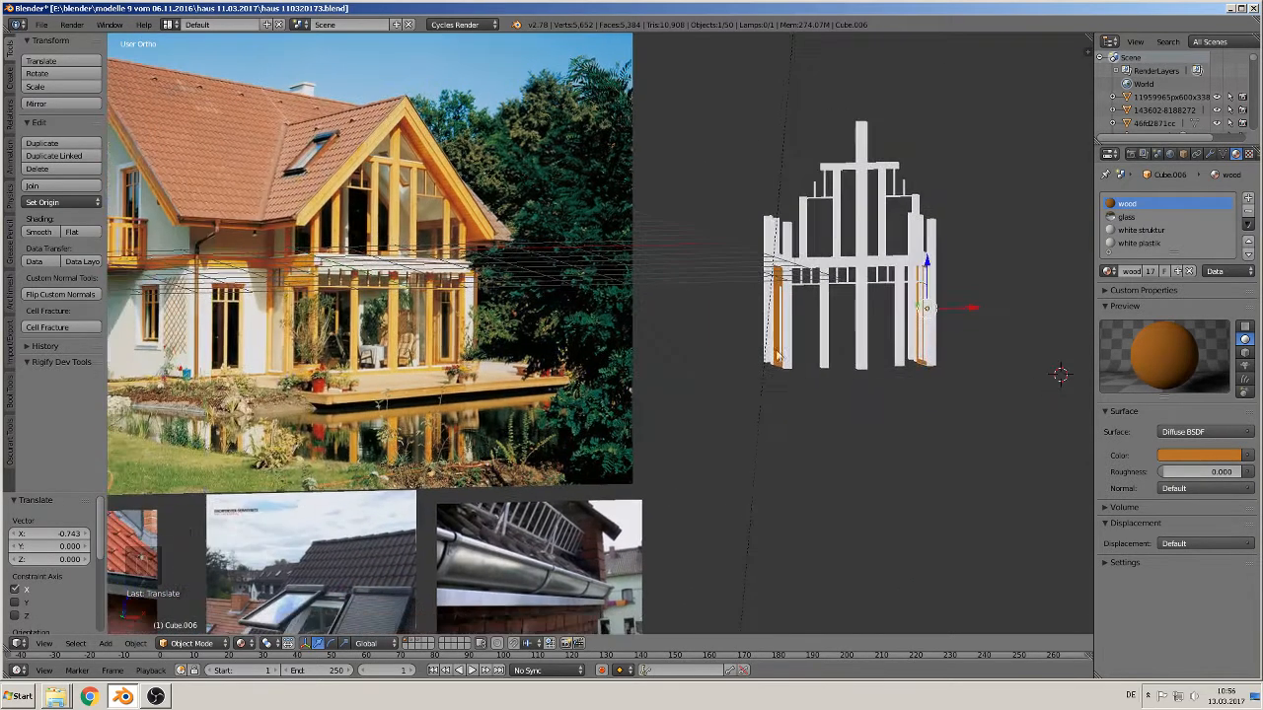
Save the house model under its current file name
left_click(42, 23)
left_click(66, 132)
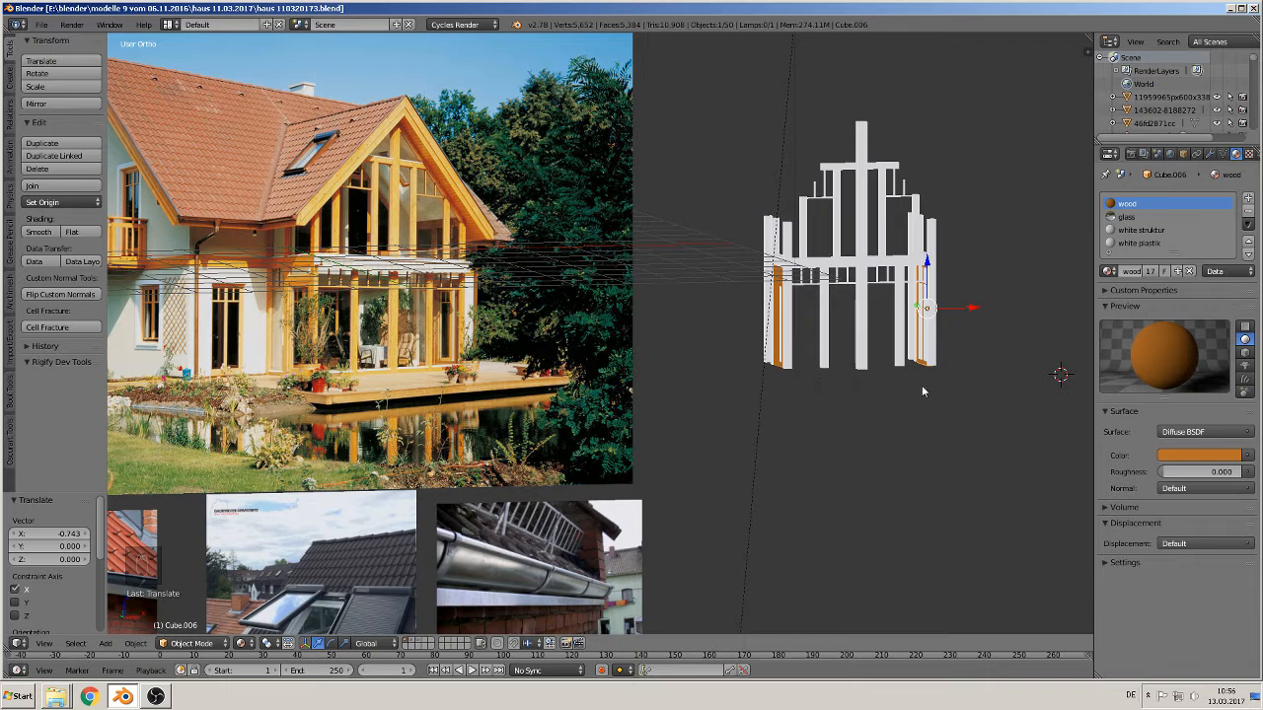
middle_click_drag(918, 390, 824, 406, "shift")
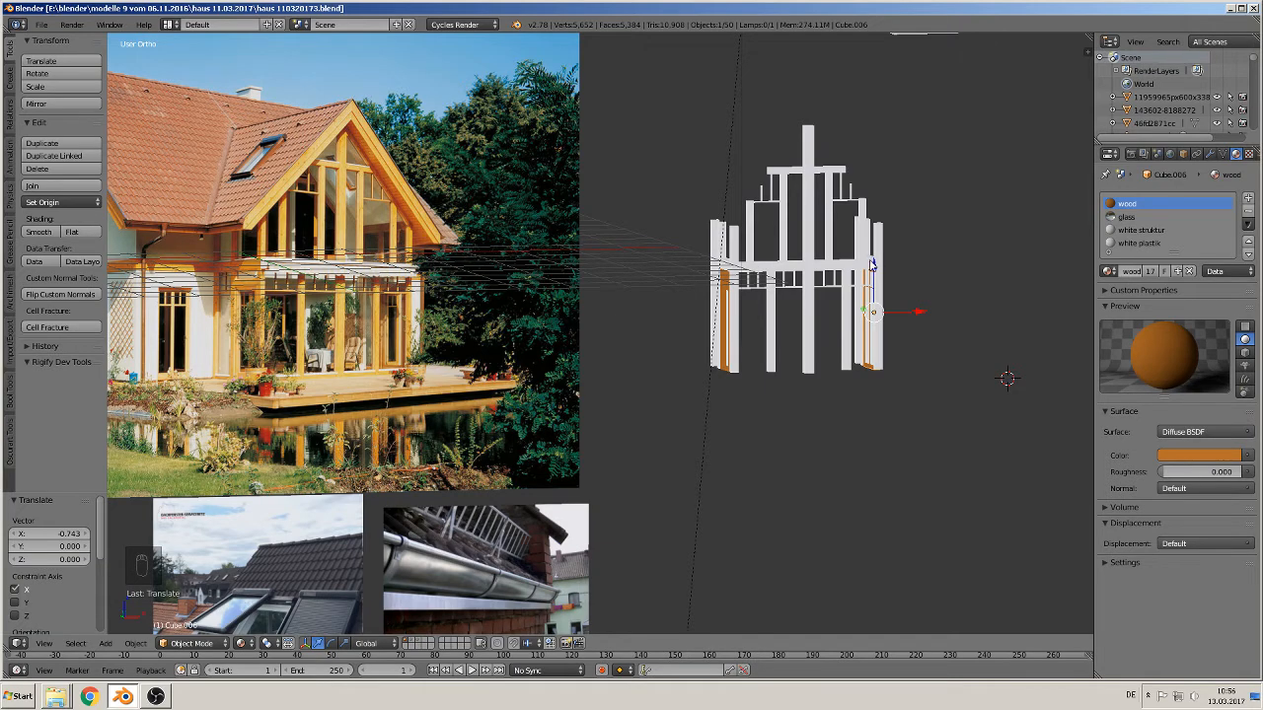
middle_click_drag(871, 264, 840, 298)
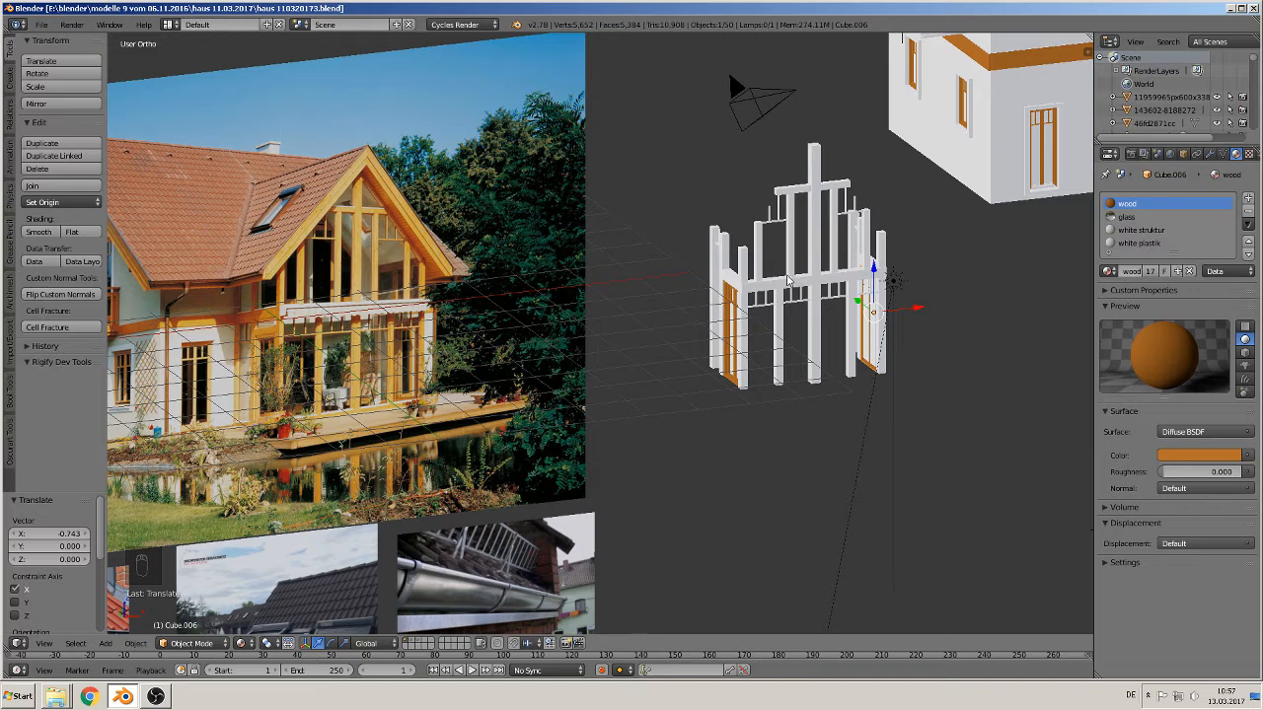
Place the 3D cursor inside the frame's footprint in top view and add a mesh cube there with nothing else selected
key("KP_7")
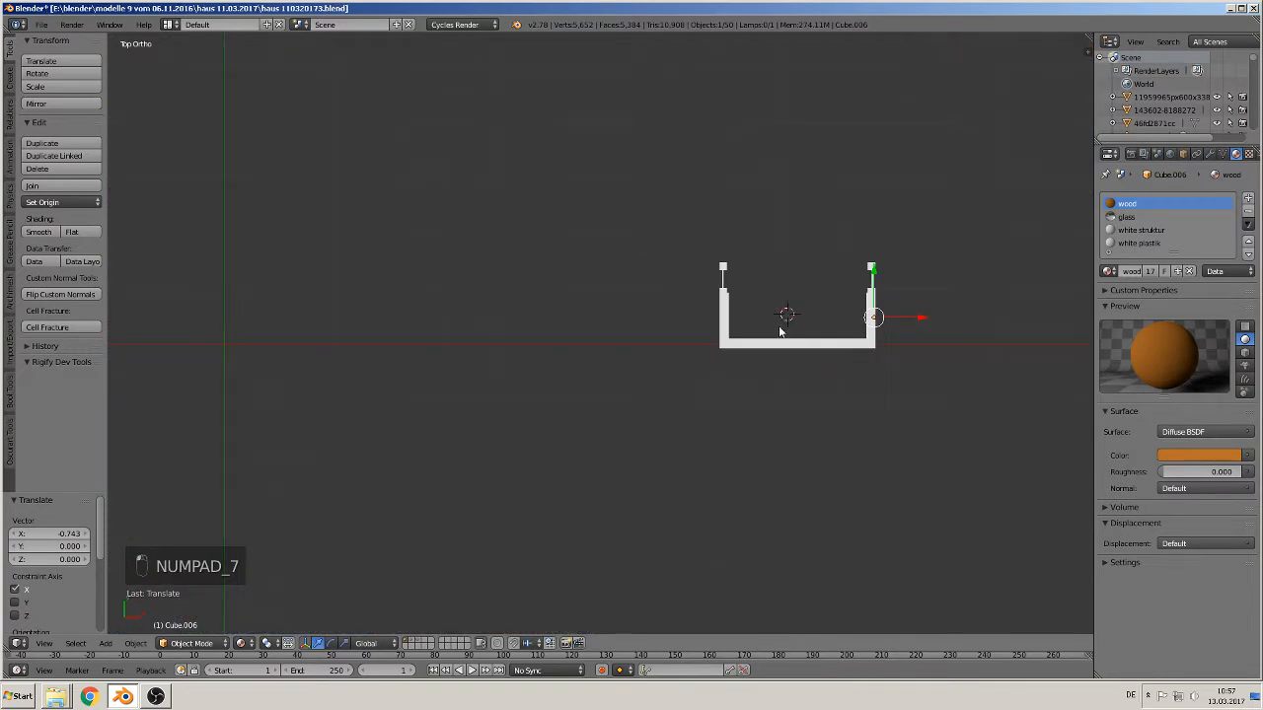
key("a")
key("a")
left_click(105, 643)
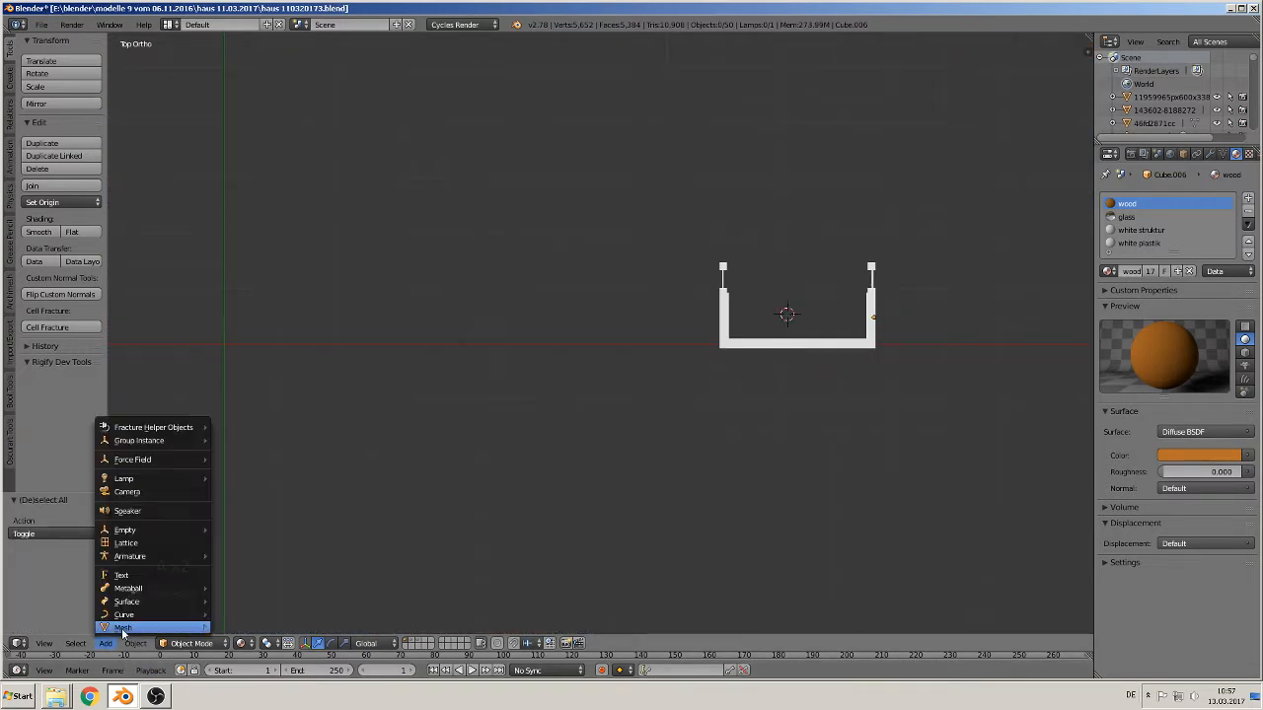
mouse_move(127, 631)
left_click(262, 314)
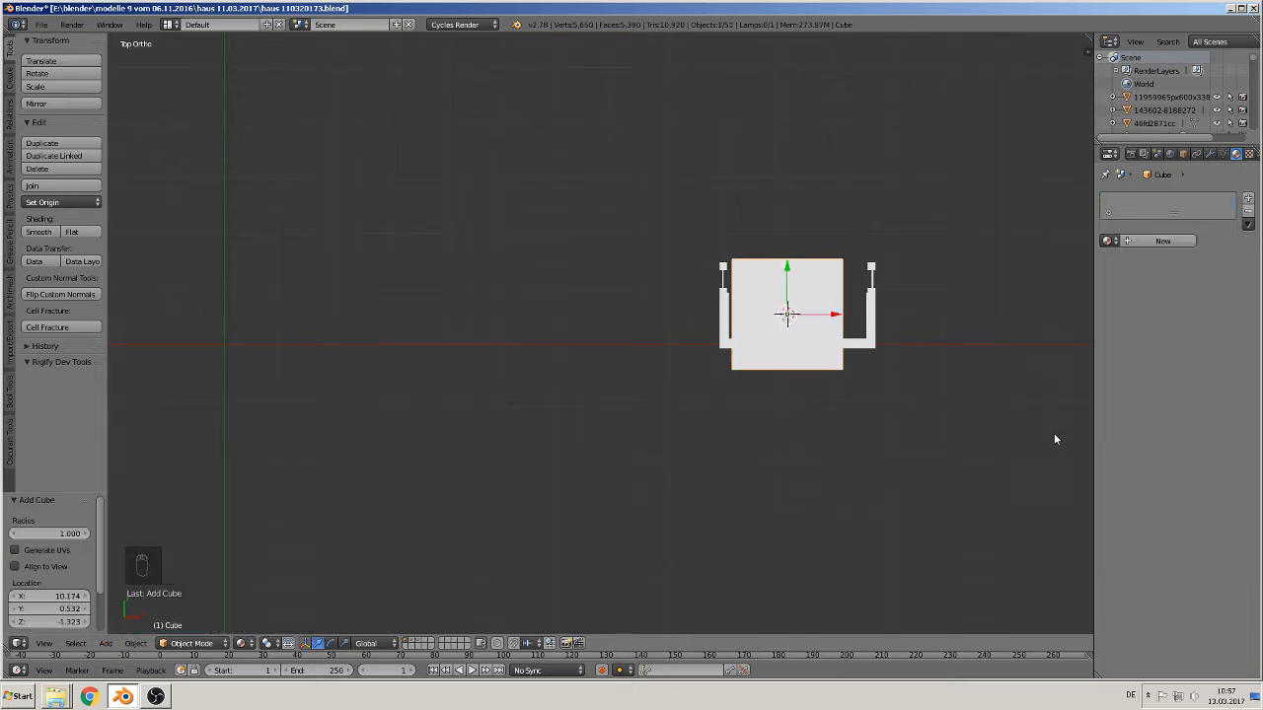
Fit the cube to the frame's footprint by scaling it 0.829 overall and 1.710 along X and repositioning it along X and Y
key("s")
left_click(854, 322)
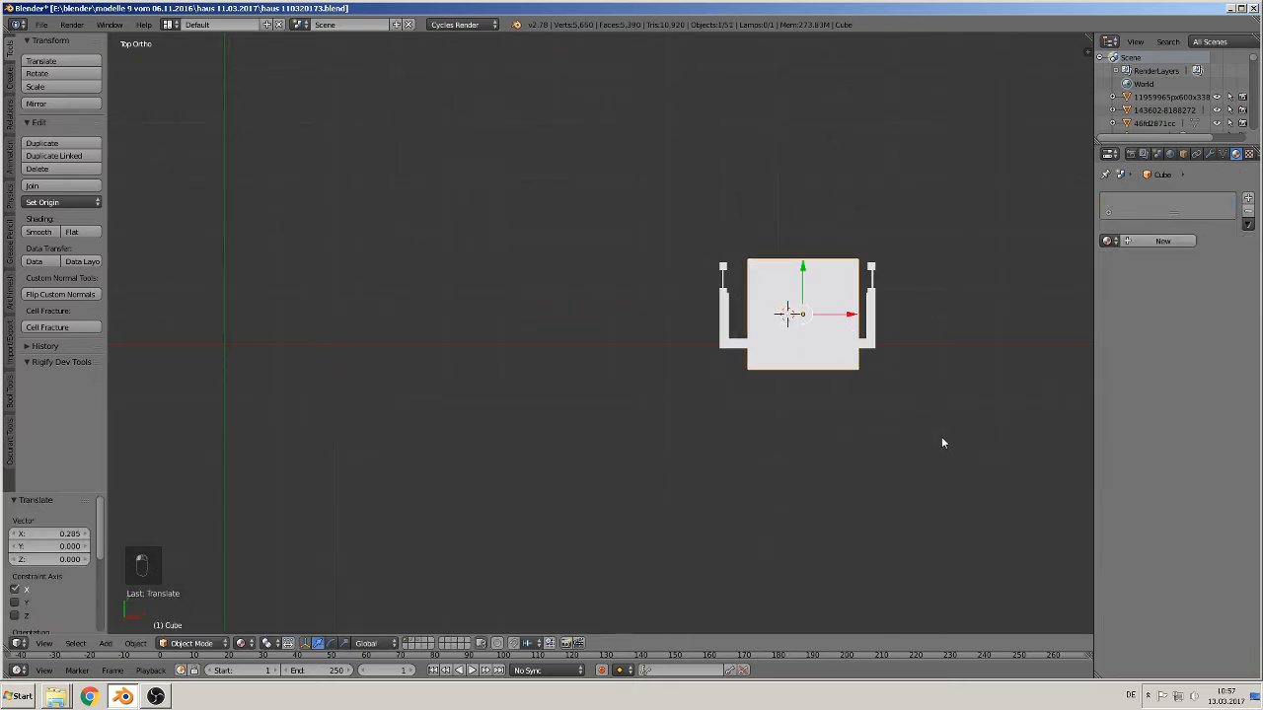
left_click_drag(800, 267, 801, 257)
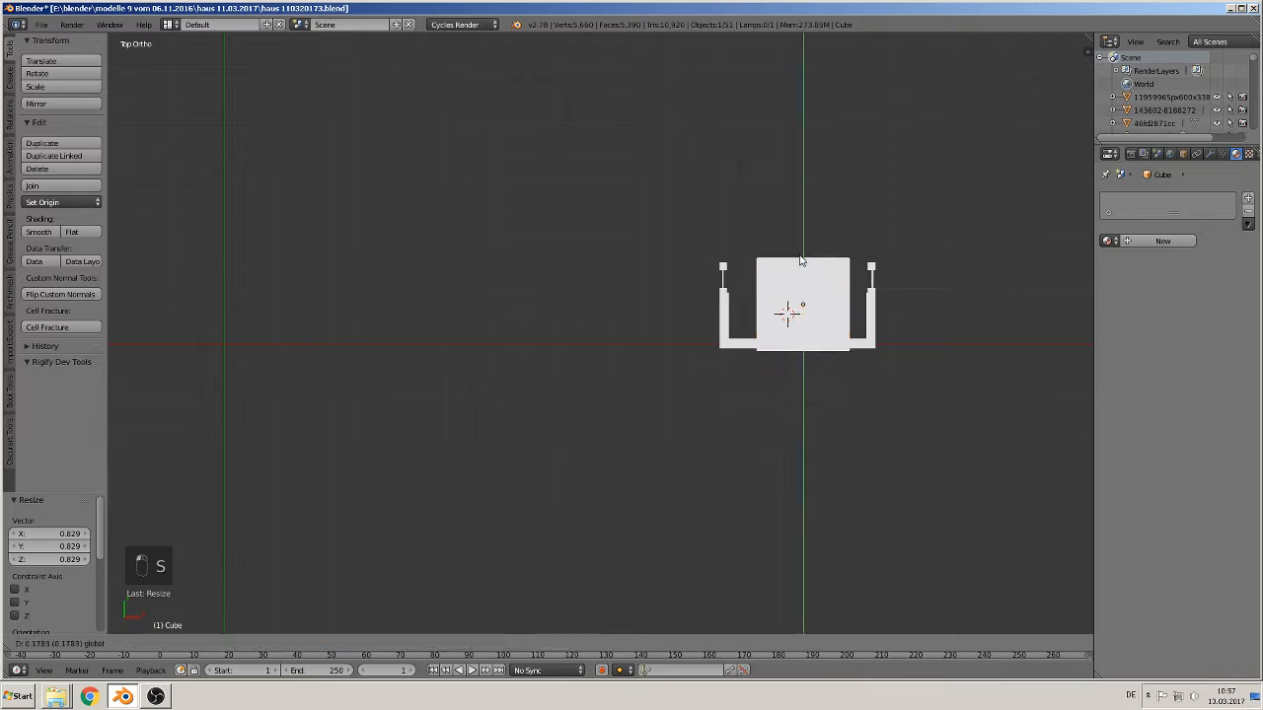
left_click_drag(847, 306, 800, 265)
key("s")
key("x")
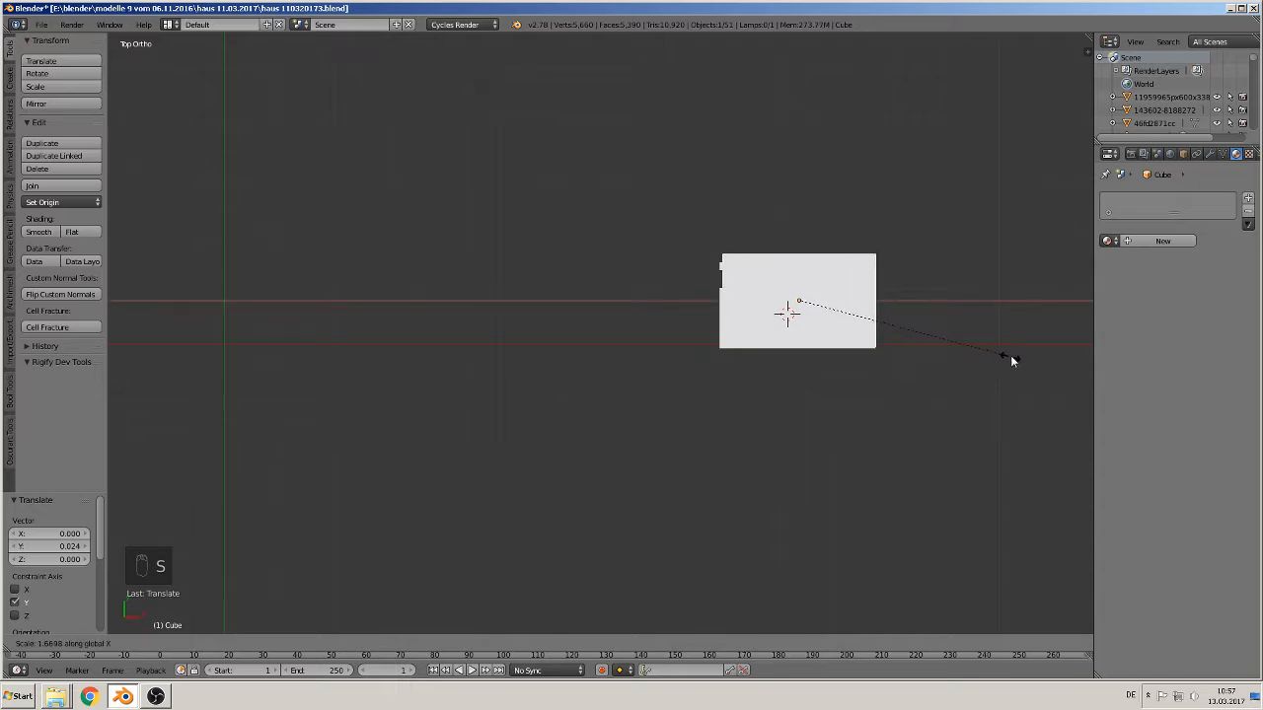
left_click(1015, 357)
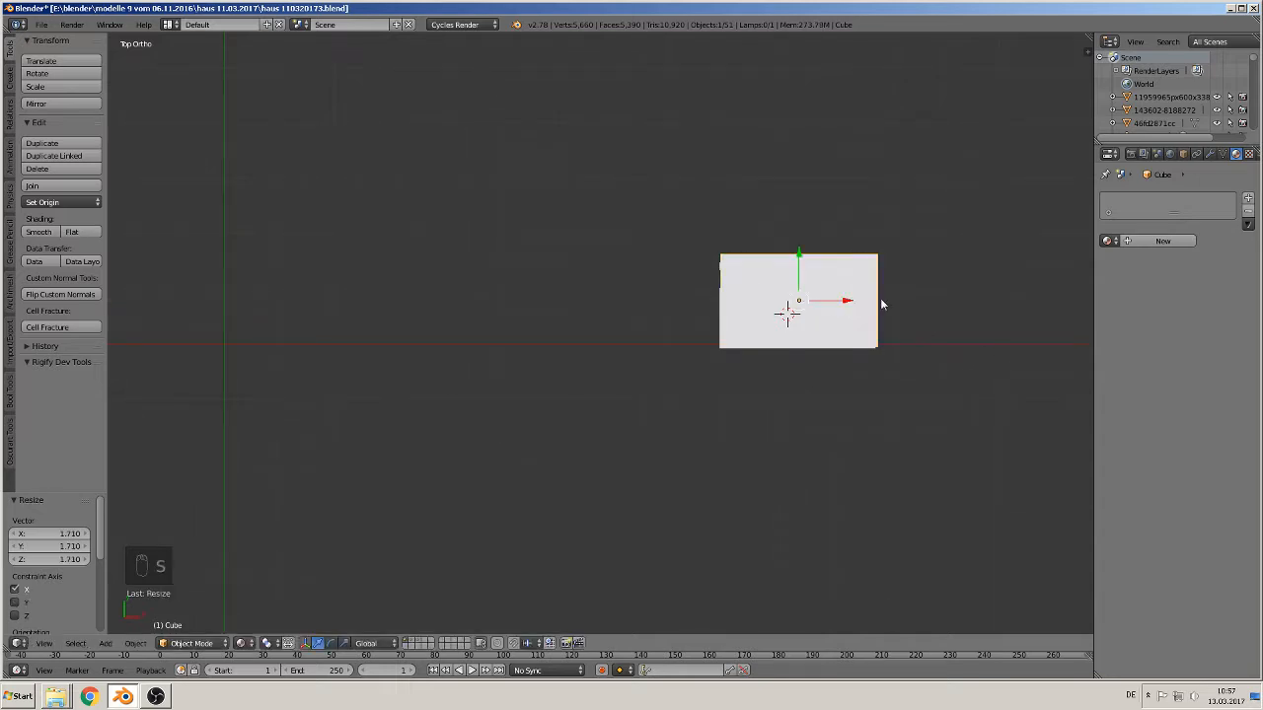
left_click_drag(845, 301, 847, 304)
Flatten the cube to about 0.059 along Z and lower it to the feet of the posts as a floor slab
middle_click_drag(879, 444, 895, 322)
scroll(950, 449, "up", 2)
key("s")
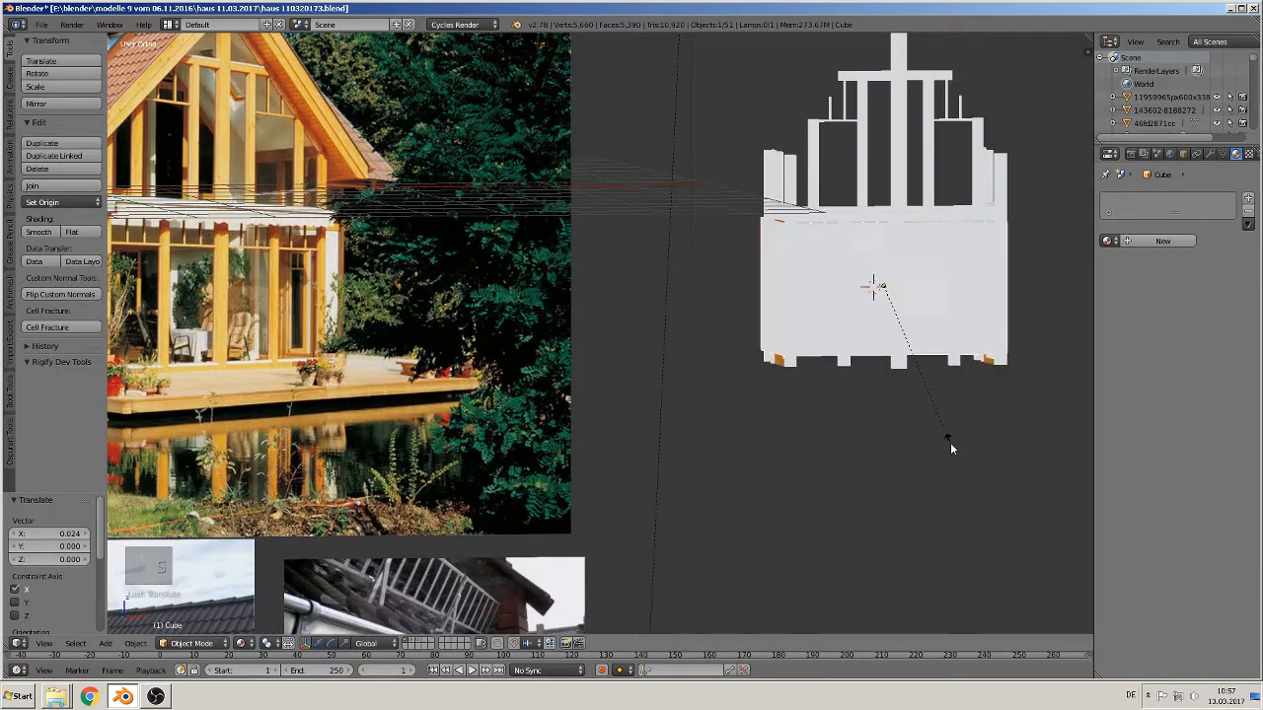
key("z")
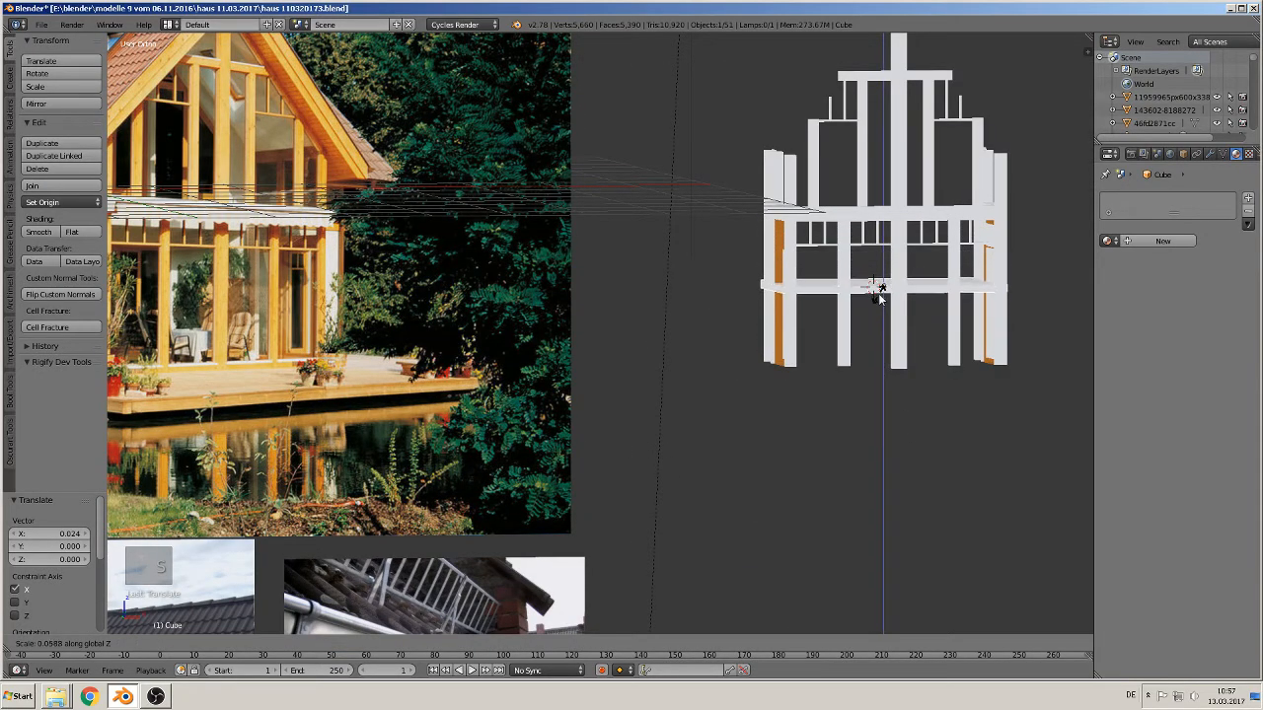
left_click(881, 299)
left_click_drag(888, 255, 889, 335)
Duplicate the floor slab, raise the copy about 1.93 along Z to the horizontal beam between the storeys, and save the model
key("shift+d")
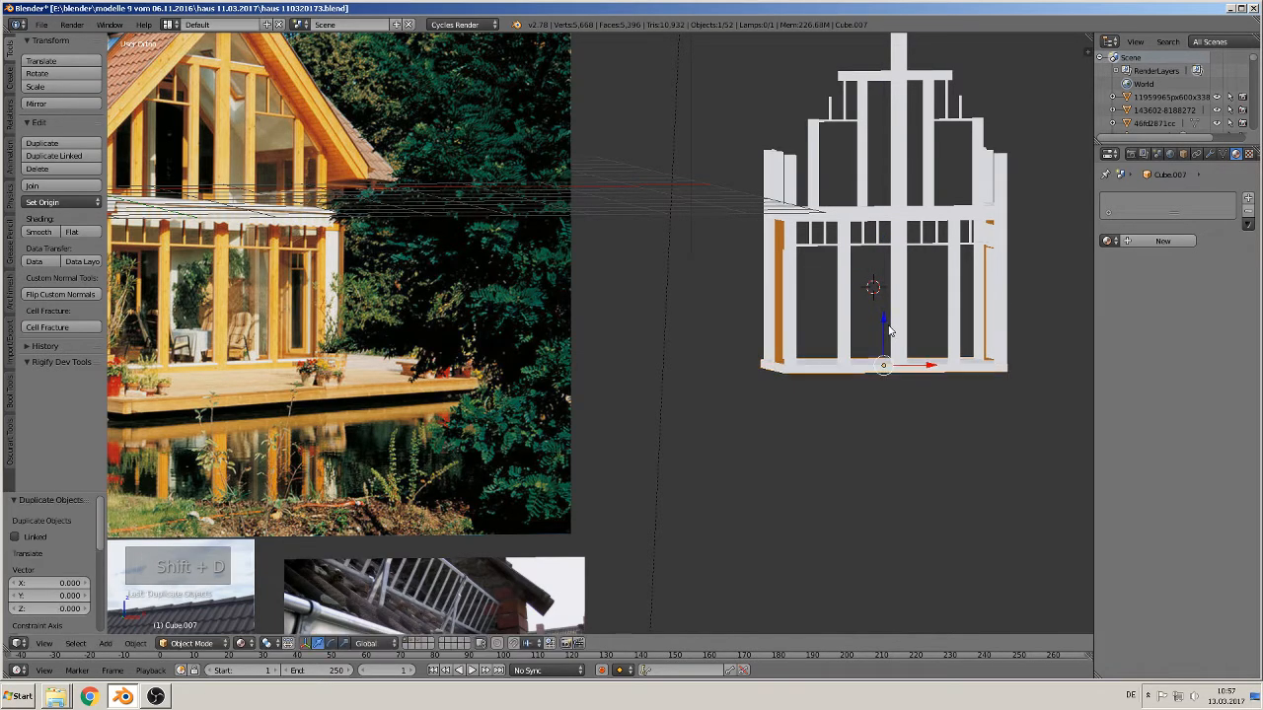
key("z")
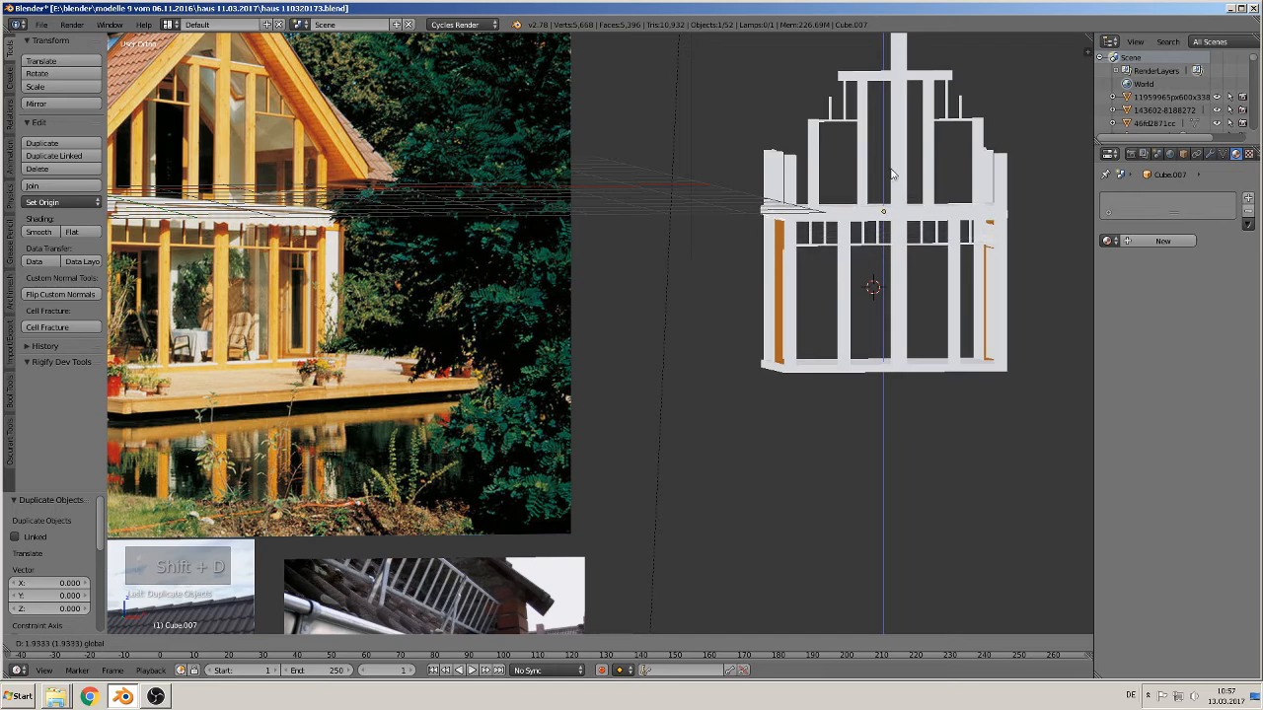
left_click(894, 177)
middle_click_drag(893, 178, 917, 285)
key("a")
middle_click_drag(916, 330, 922, 306)
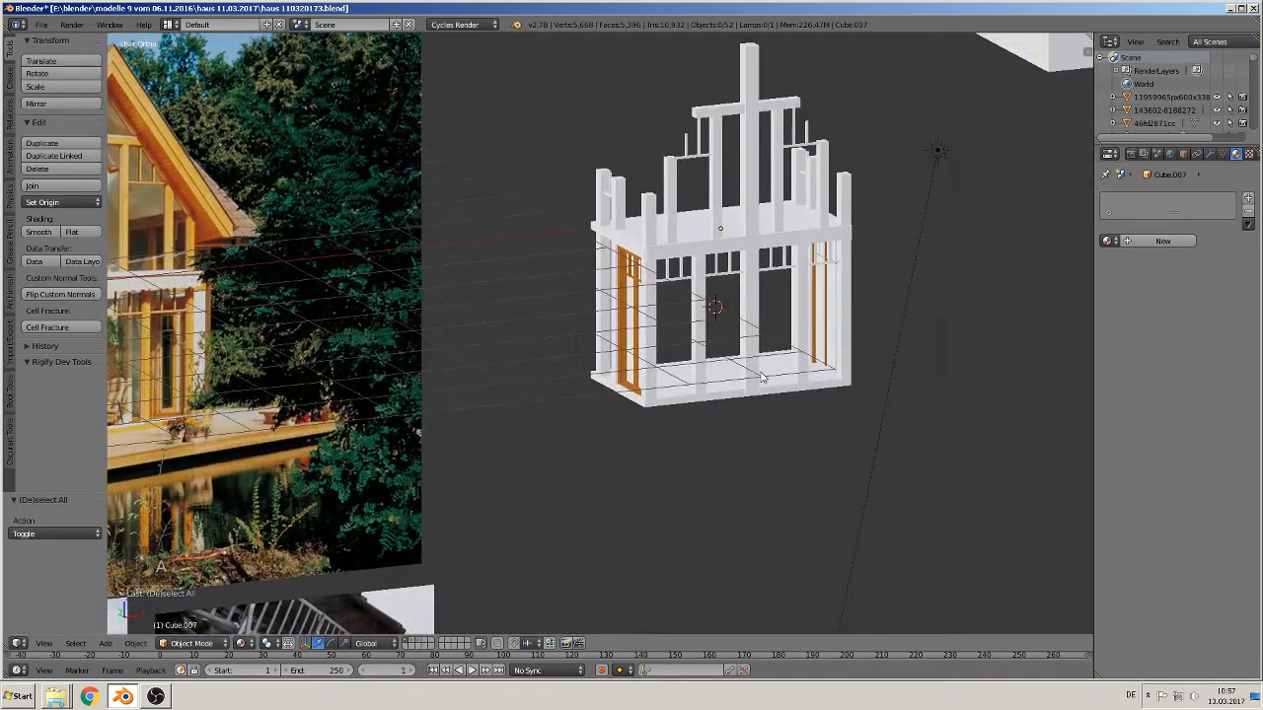
left_click(42, 24)
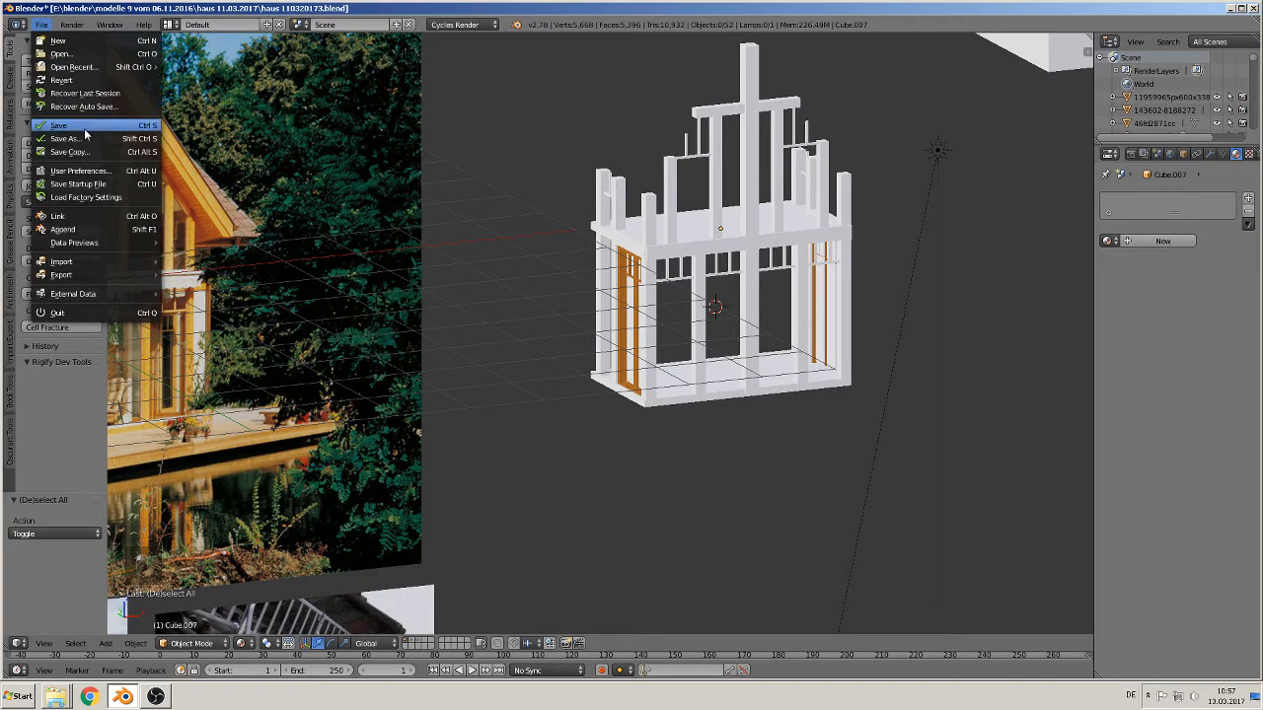
left_click(85, 127)
In front view, place the 3D cursor in the leftmost ground-floor bay and add a mesh cube there
scroll(698, 335, "up", 2)
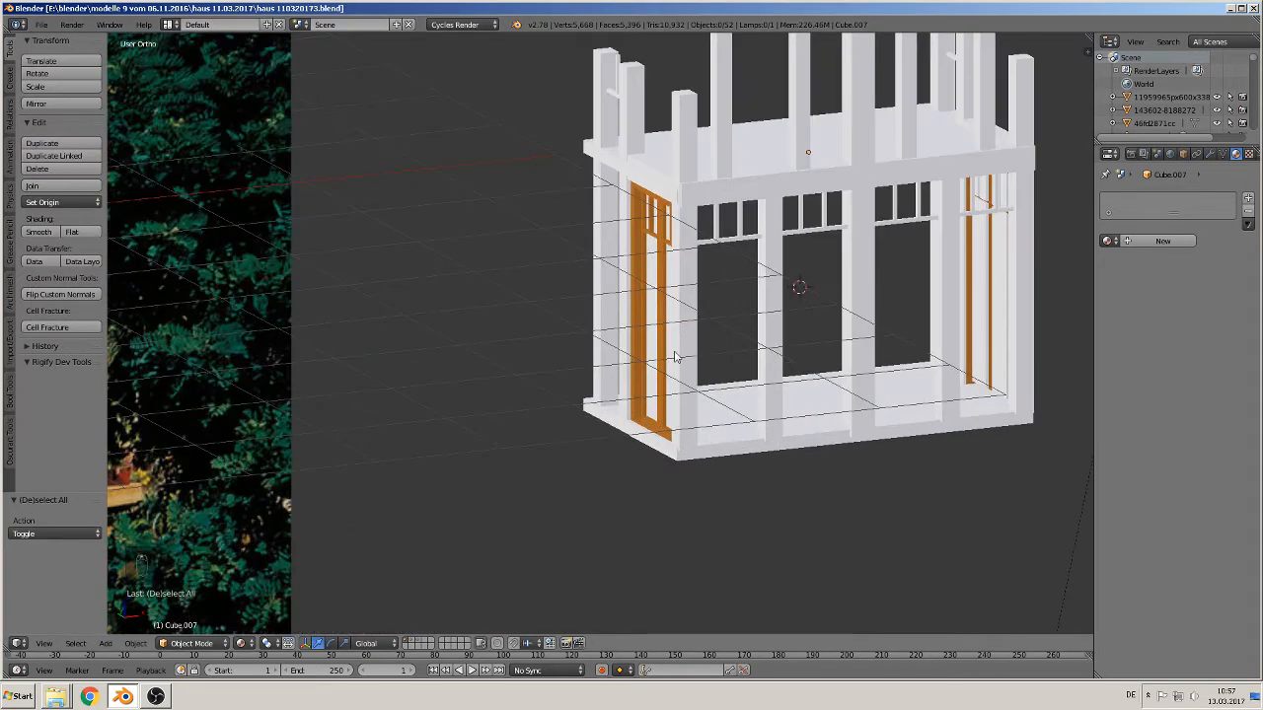
middle_click_drag(676, 357, 631, 336)
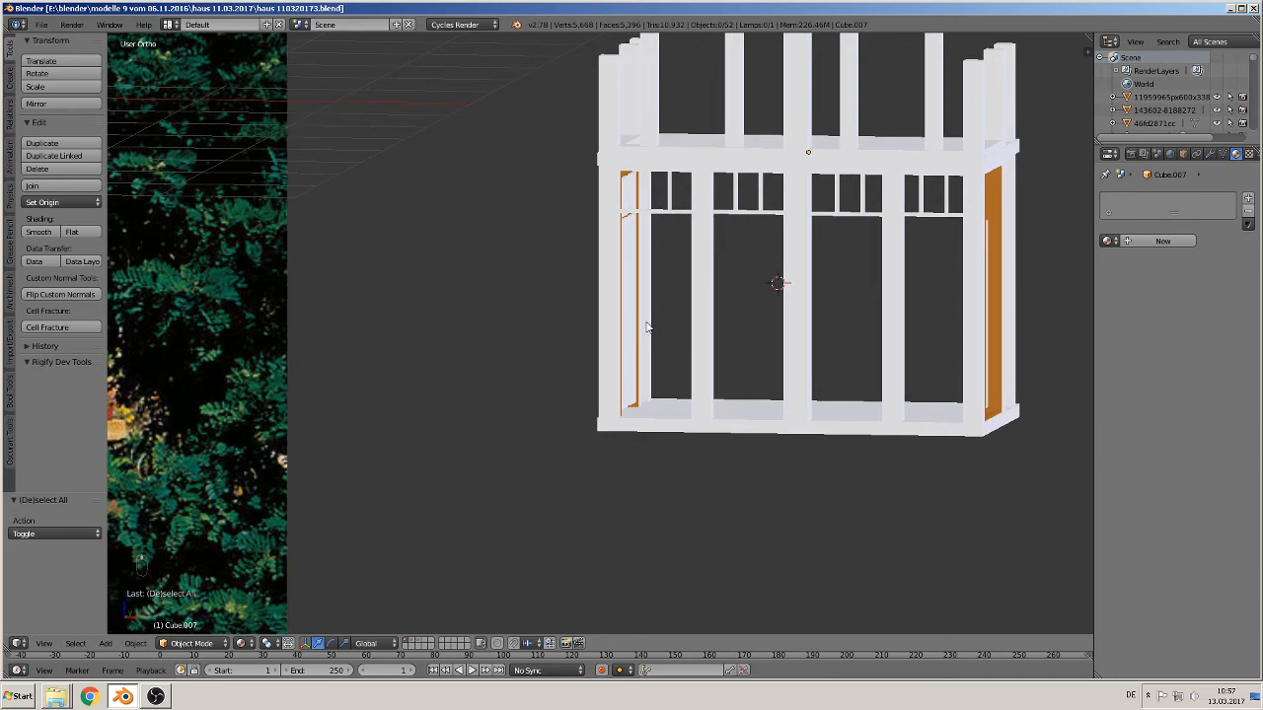
key("KP_1")
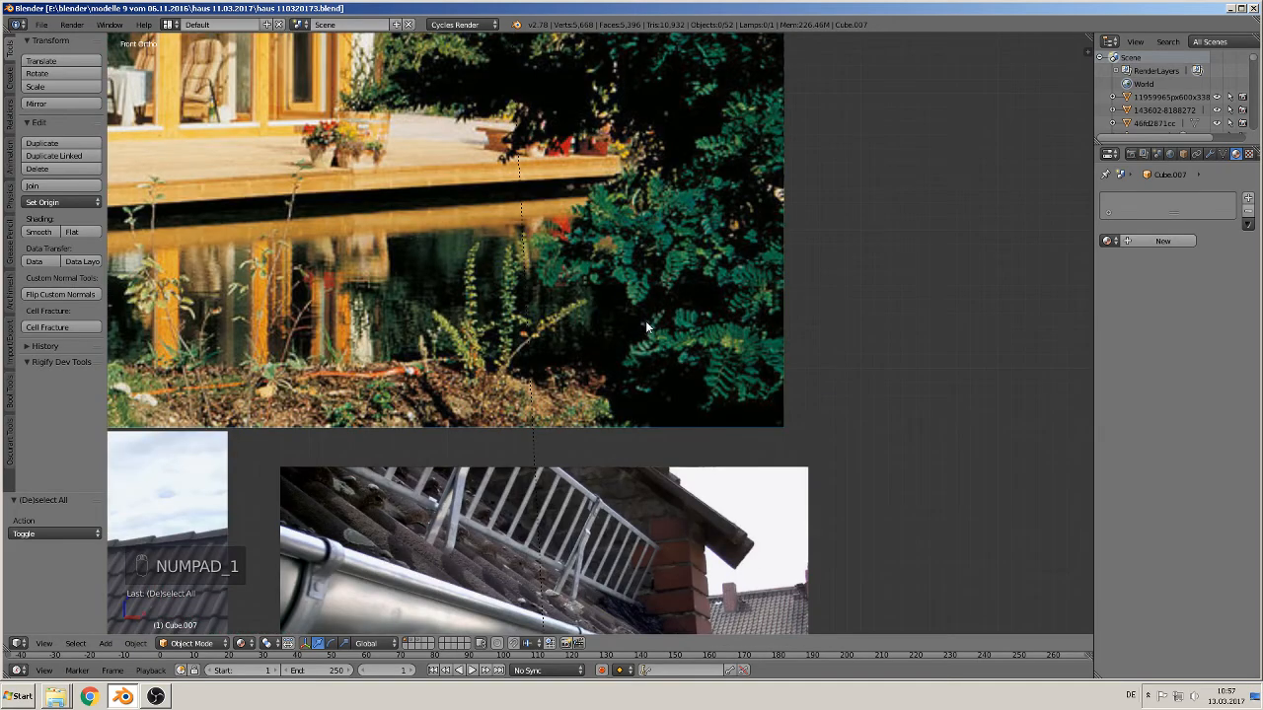
scroll(645, 321, "down", 5)
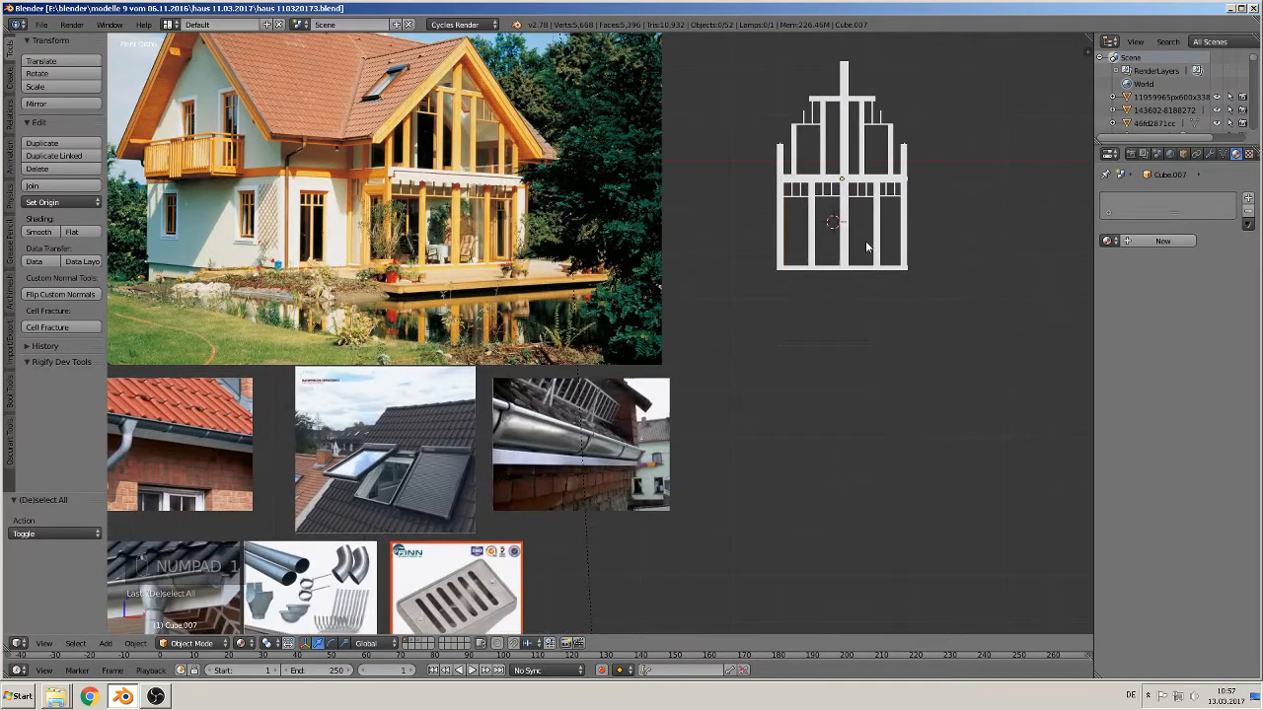
middle_click_drag(865, 240, 685, 418, "shift")
scroll(666, 458, "up", 4)
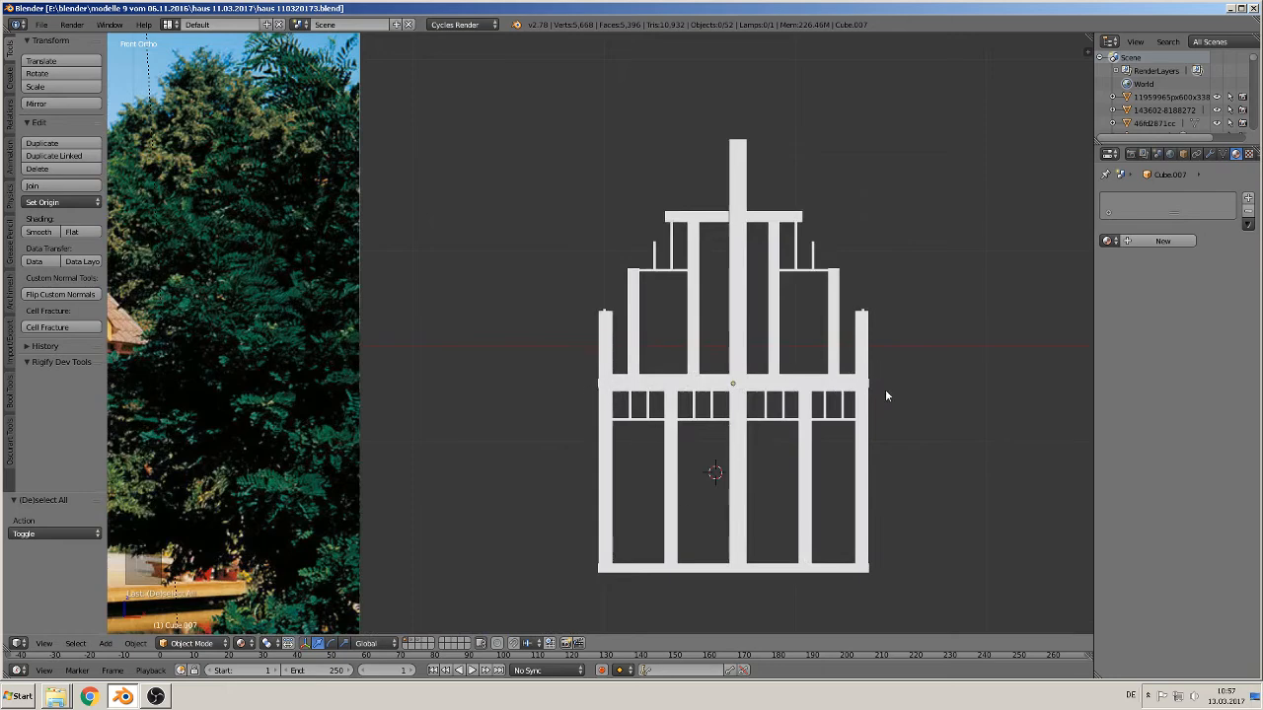
scroll(706, 384, "up", 3)
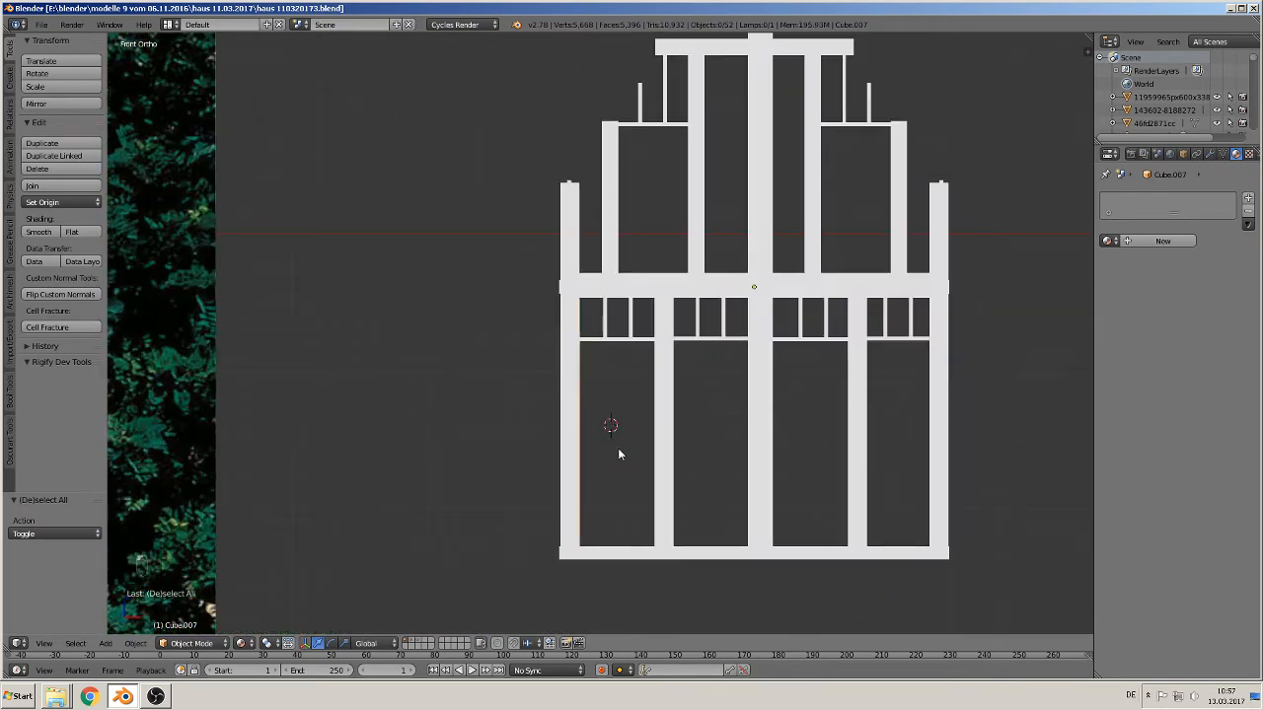
left_click(104, 643)
mouse_move(123, 627)
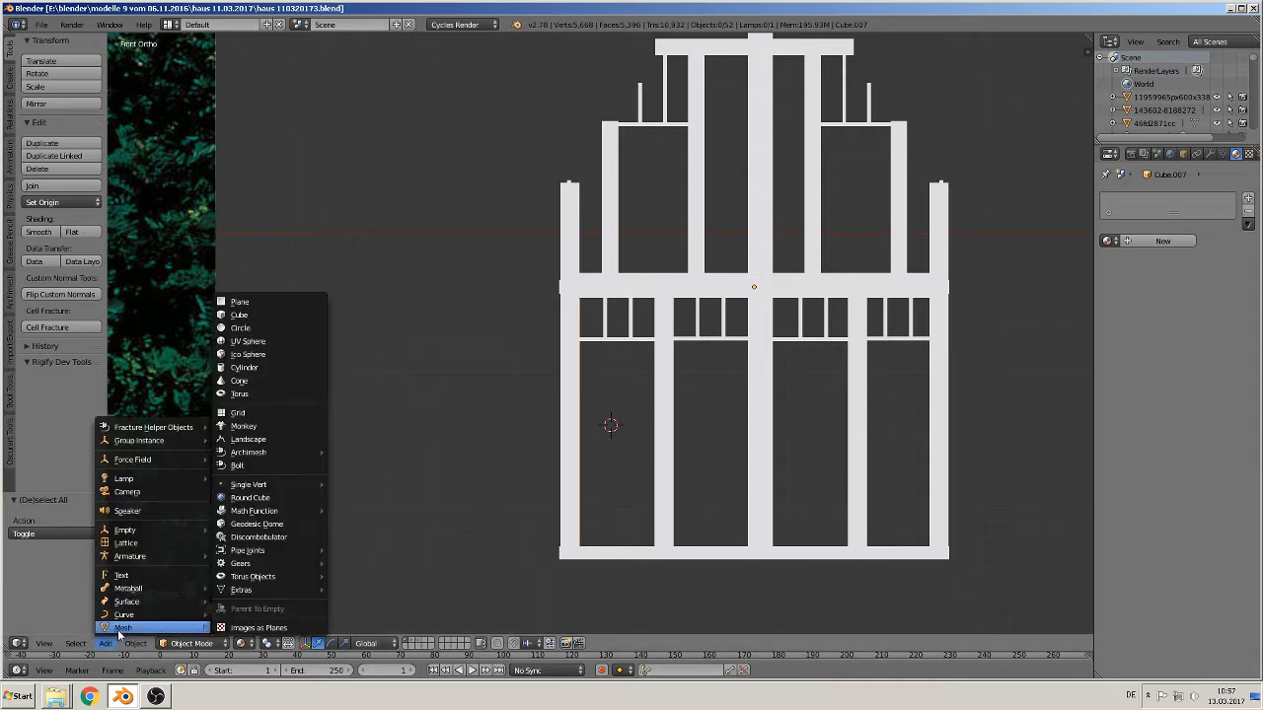
left_click(239, 314)
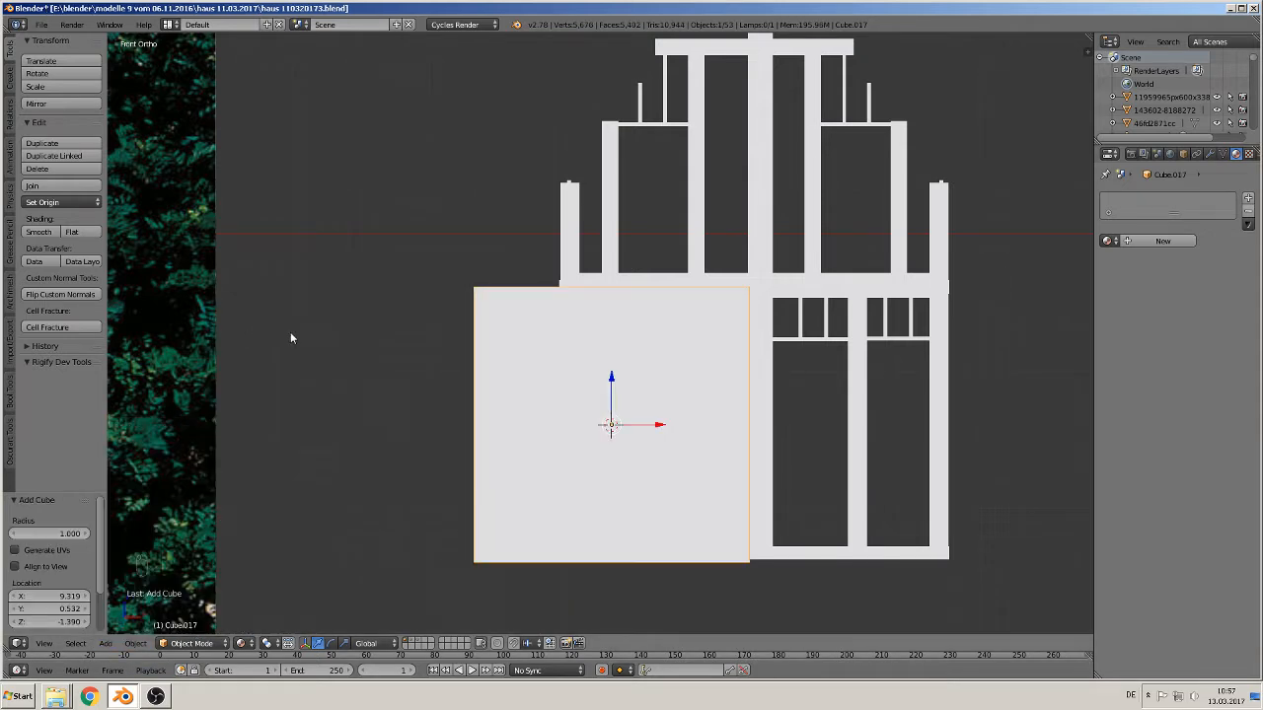
Fit the cube to the leftmost bay by scaling it 0.283 along X and 0.918 along Z and moving it 0.033 along X
key("s")
right_click(843, 572)
key("s")
key("x")
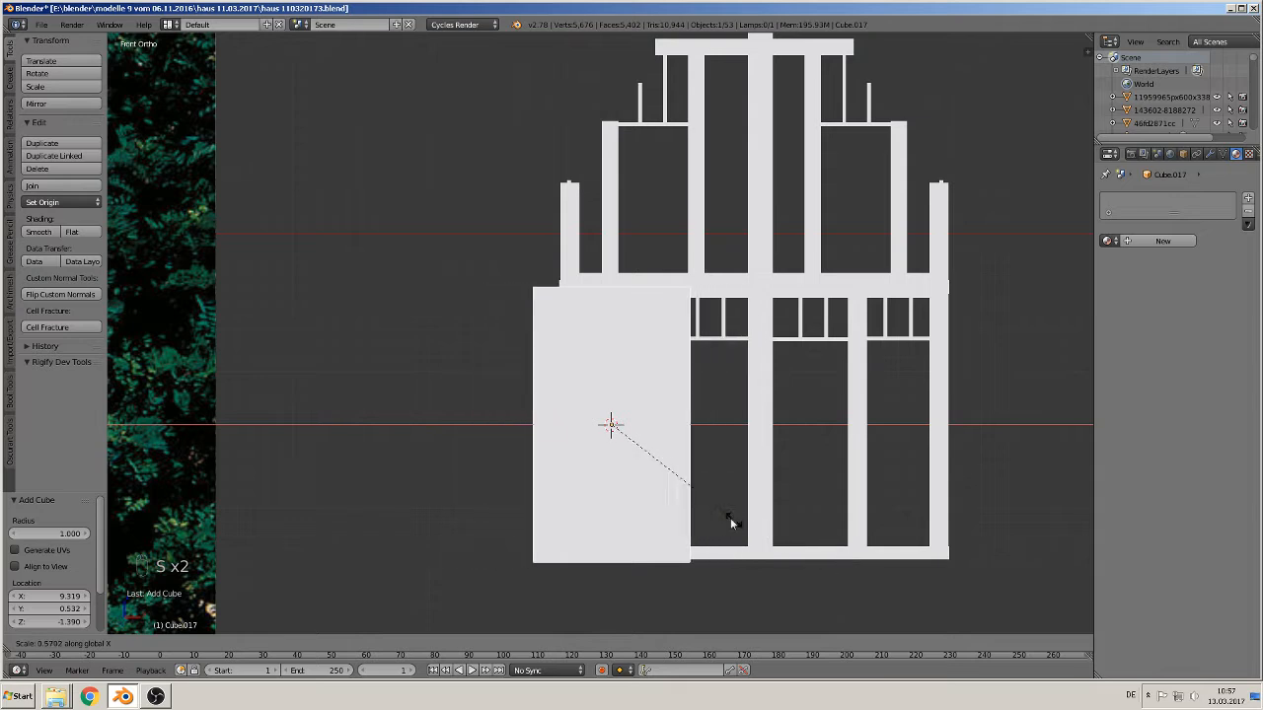
left_click(655, 493)
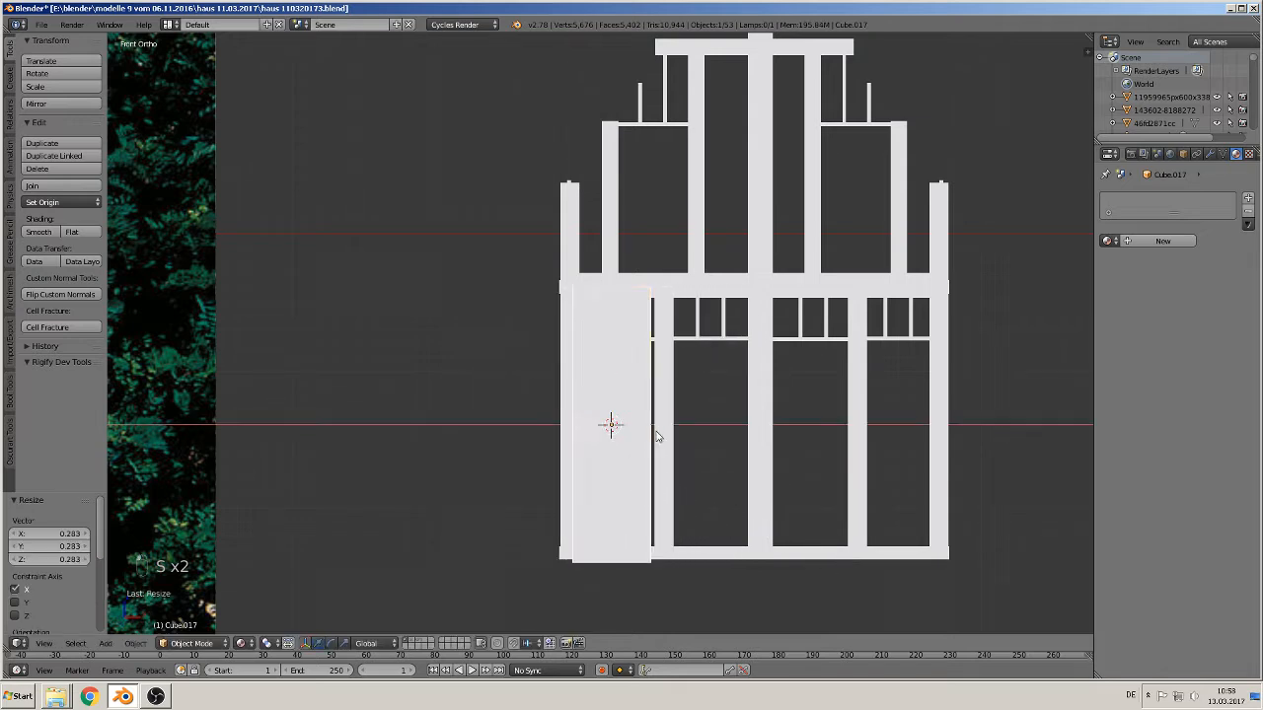
key("g")
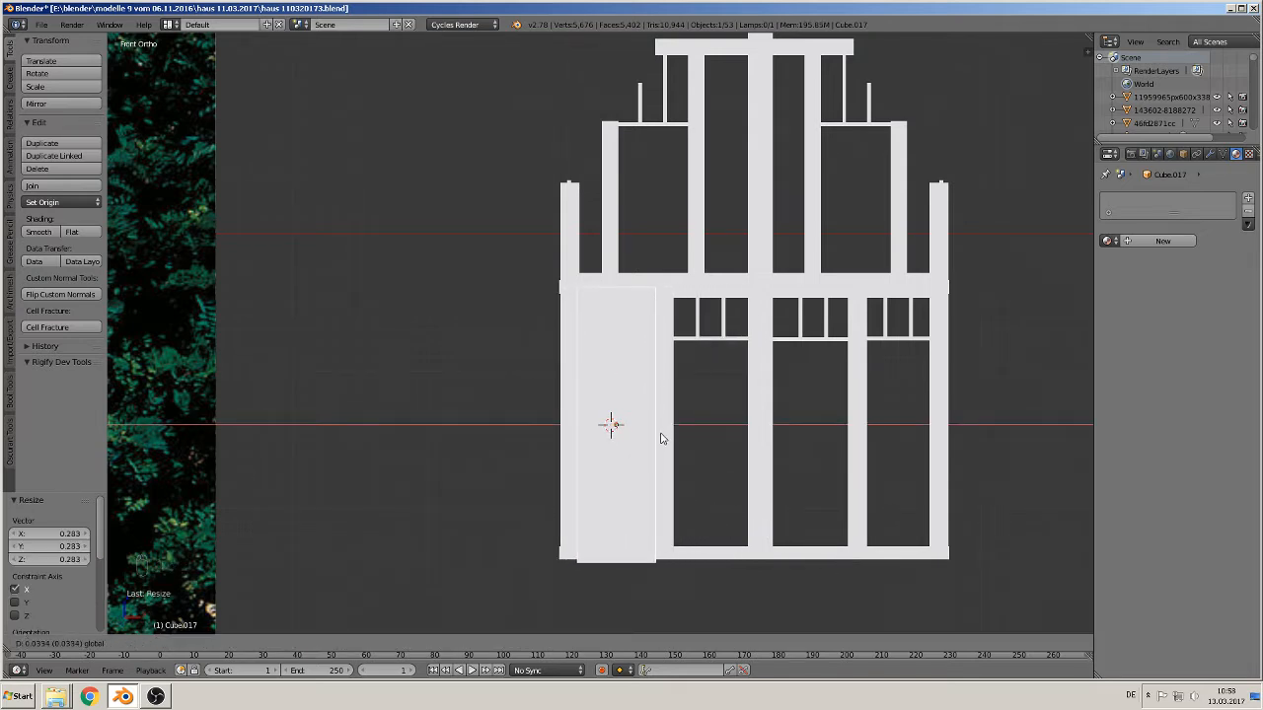
left_click(661, 440)
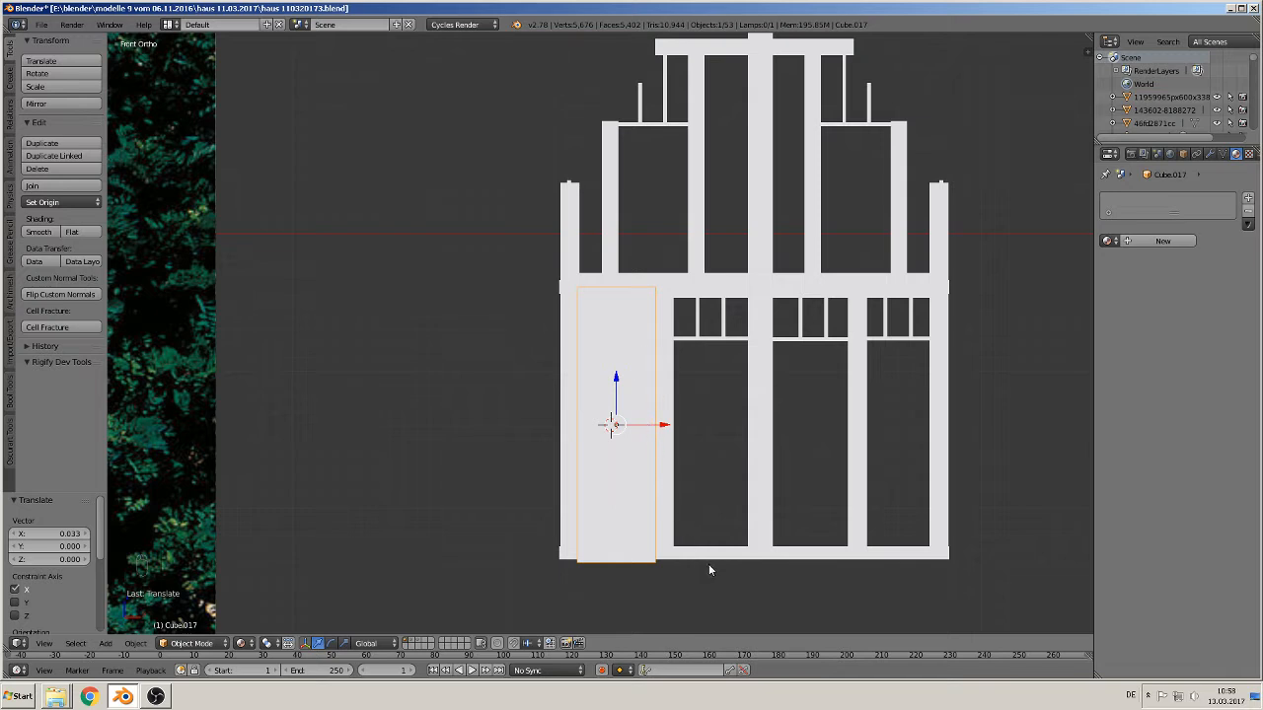
key("s")
key("z")
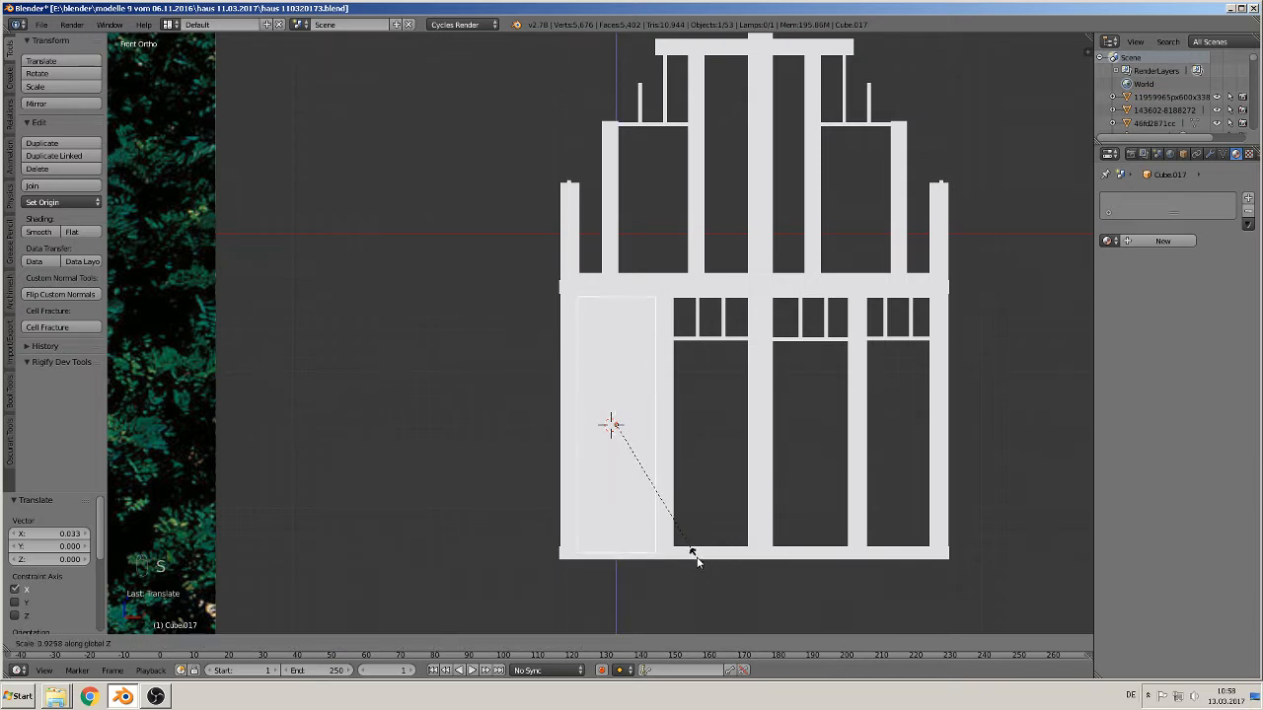
left_click(693, 556)
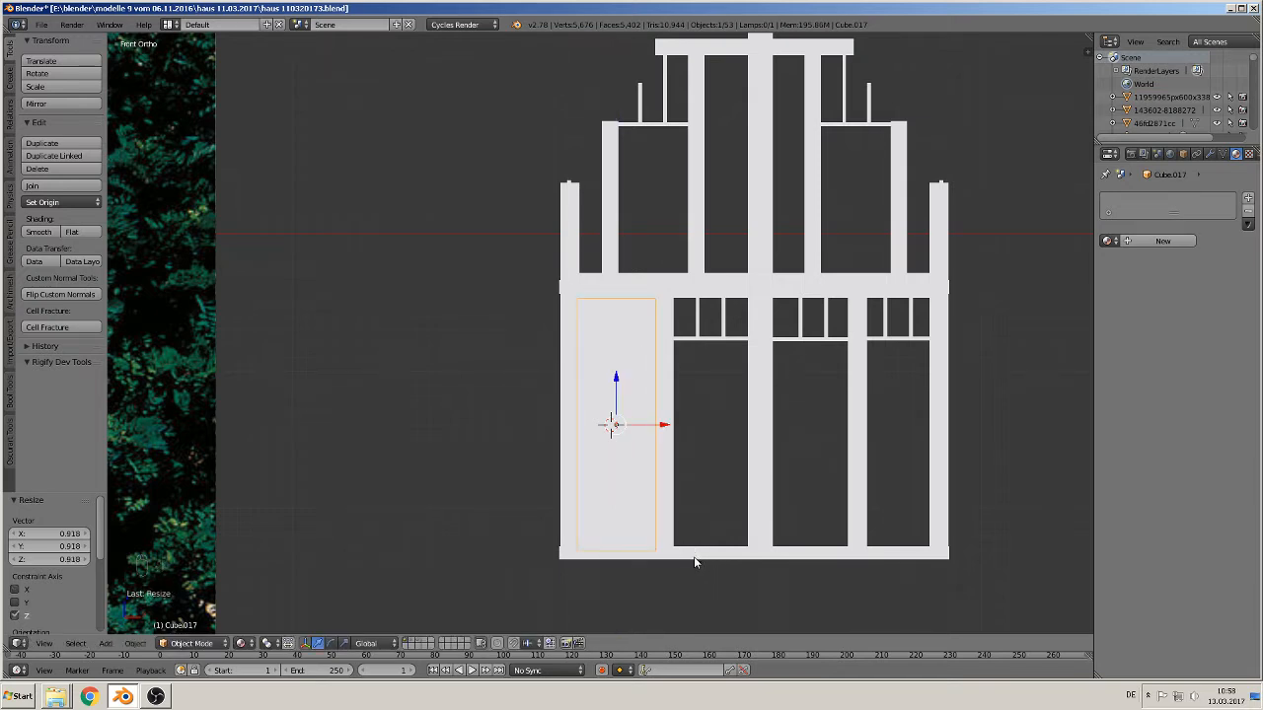
Thin the cube into a pane along Y, finishing with a 0.427 scale, and move it -1.390 along Y in front of the frame
middle_click_drag(693, 557, 629, 551)
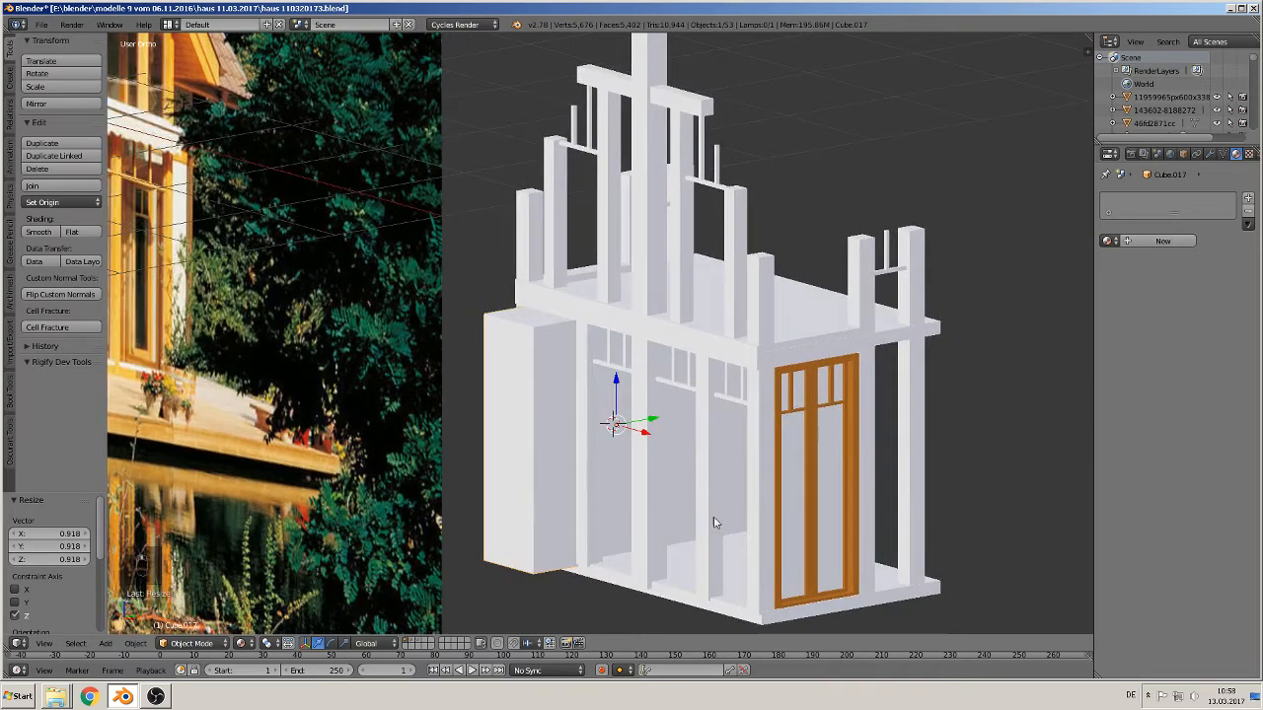
key("s")
key("y")
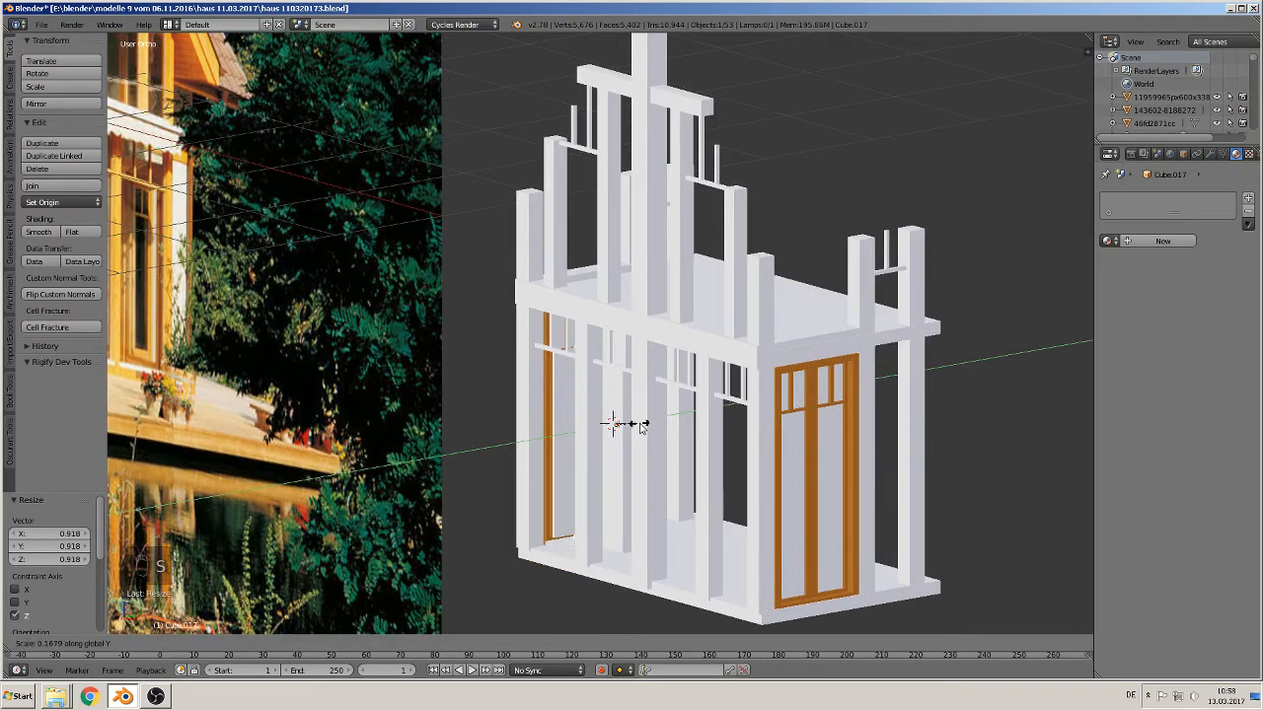
left_click(612, 425)
key("g")
key("y")
left_click(567, 508)
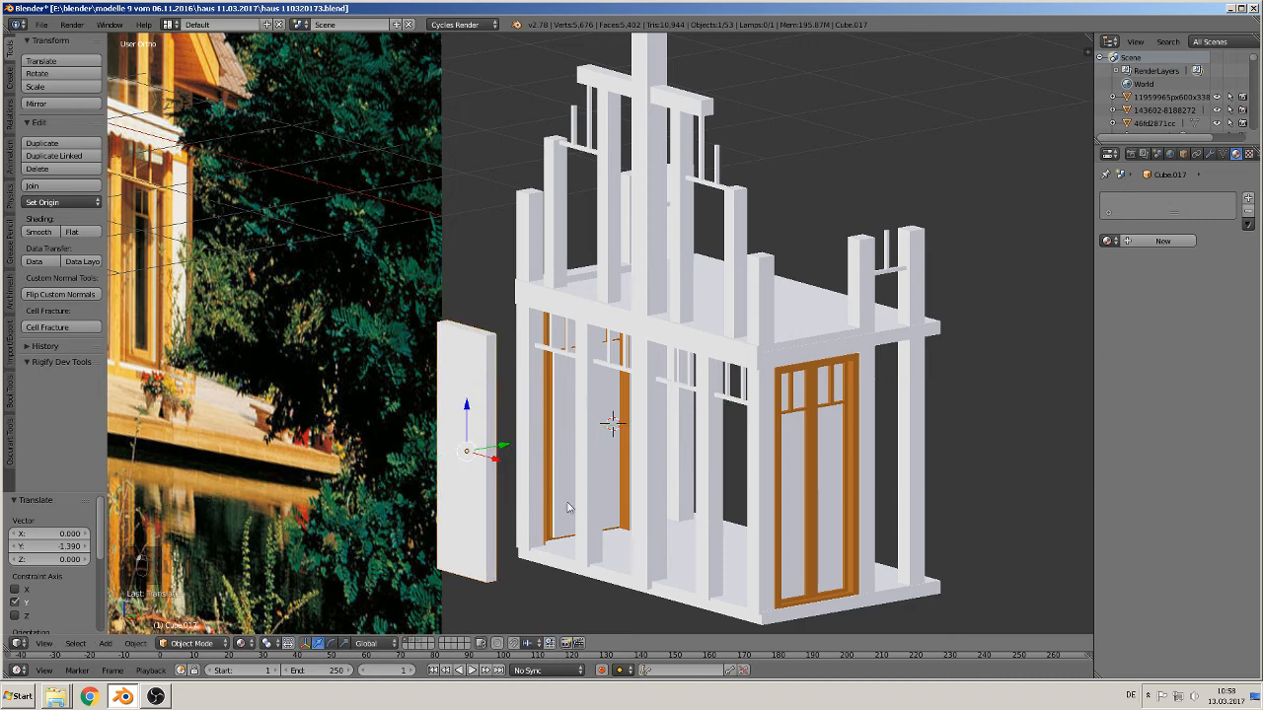
key("s")
key("y")
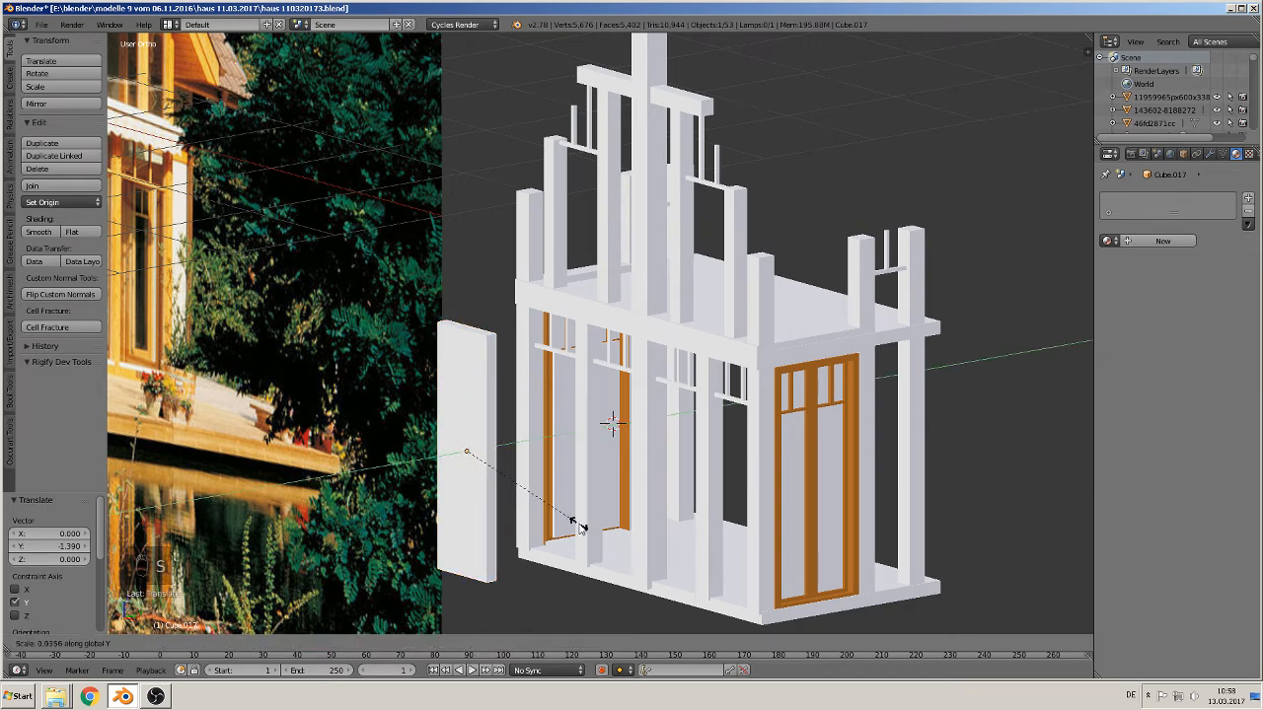
left_click(517, 485)
Add a material slot to the pane and assign the existing glass material to it
left_click(1107, 240)
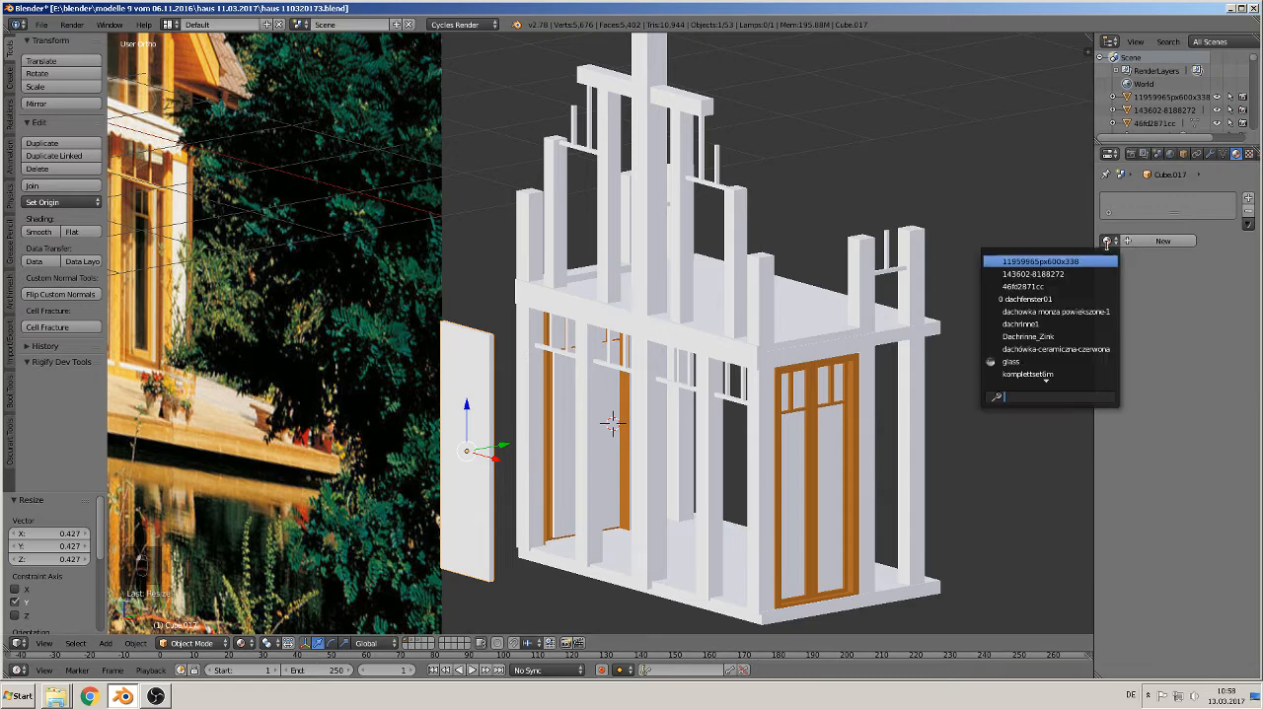
left_click(1129, 226)
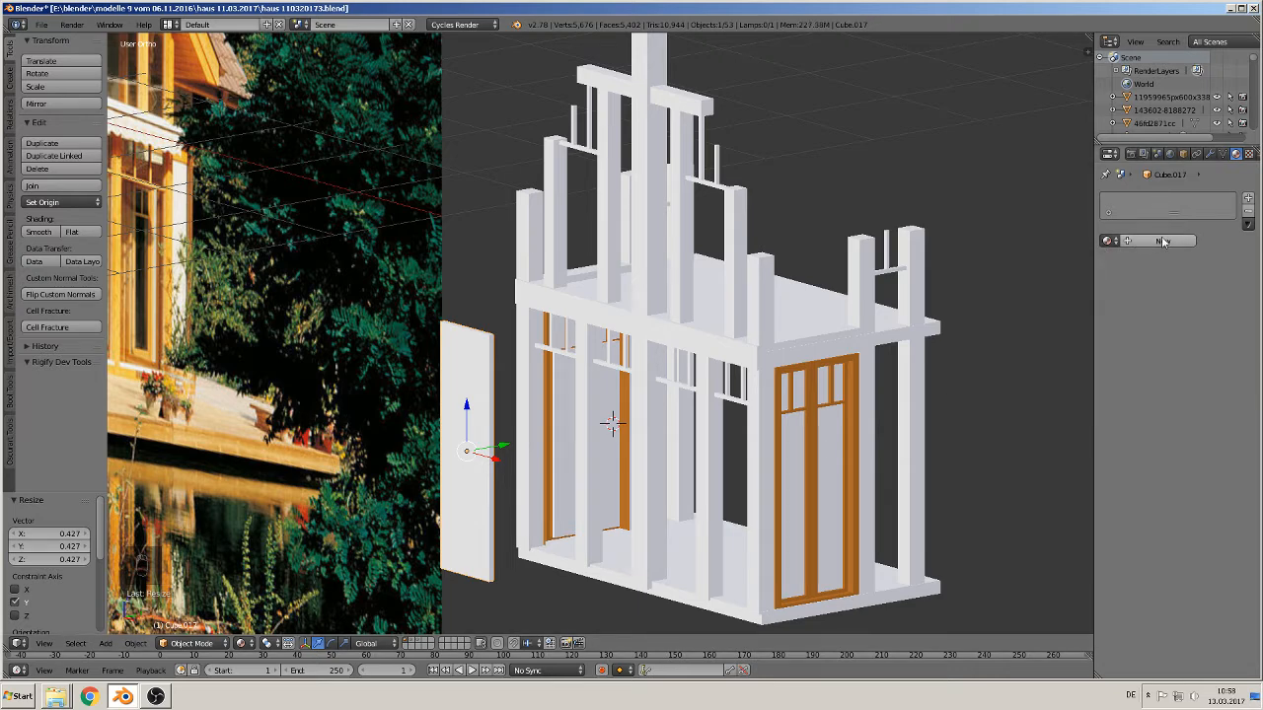
left_click(1248, 199)
left_click(1107, 241)
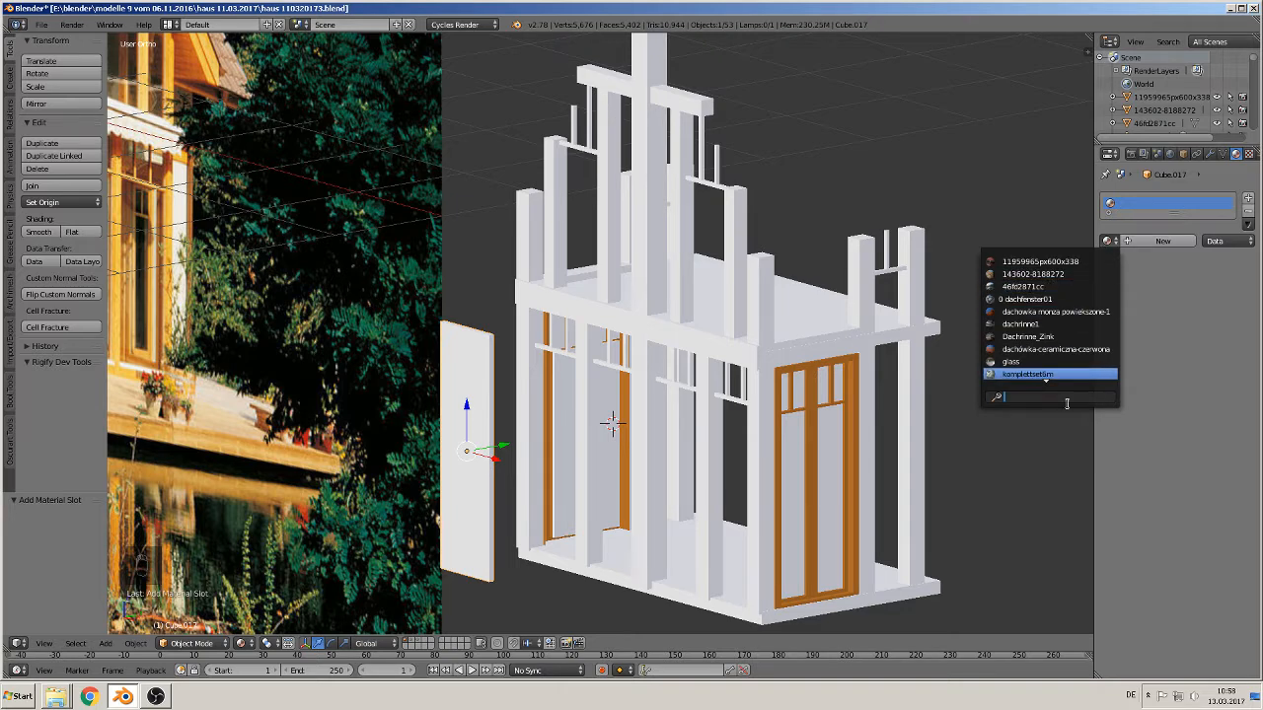
left_click(1039, 363)
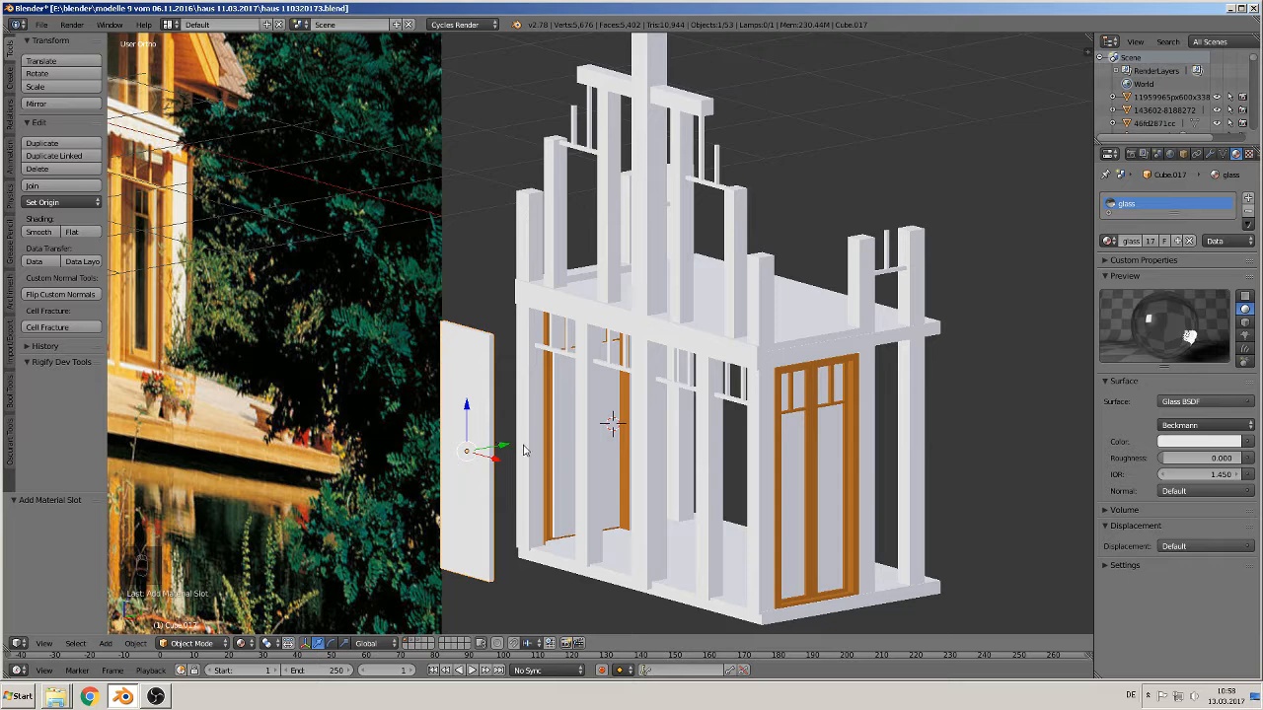
Move the glass pane 0.881 along Y so it sits inside the leftmost bay of the front frame
key("g")
key("y")
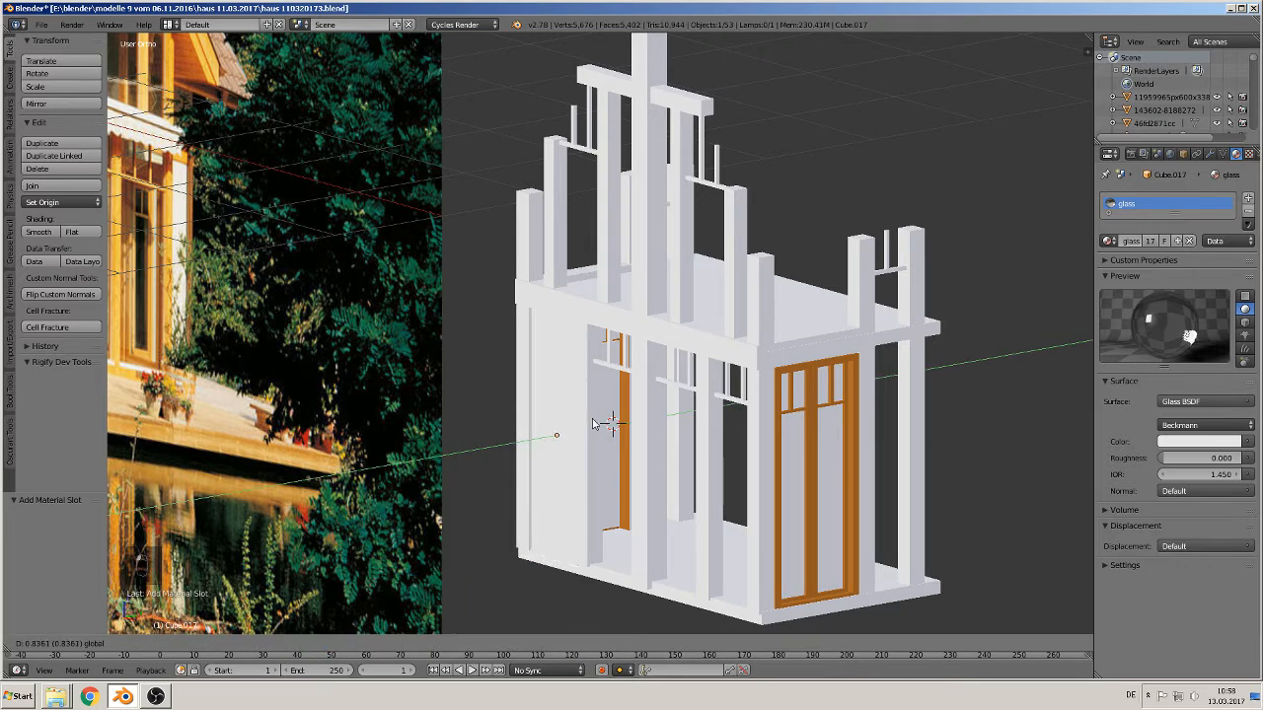
left_click(596, 423)
scroll(572, 383, "up", 4)
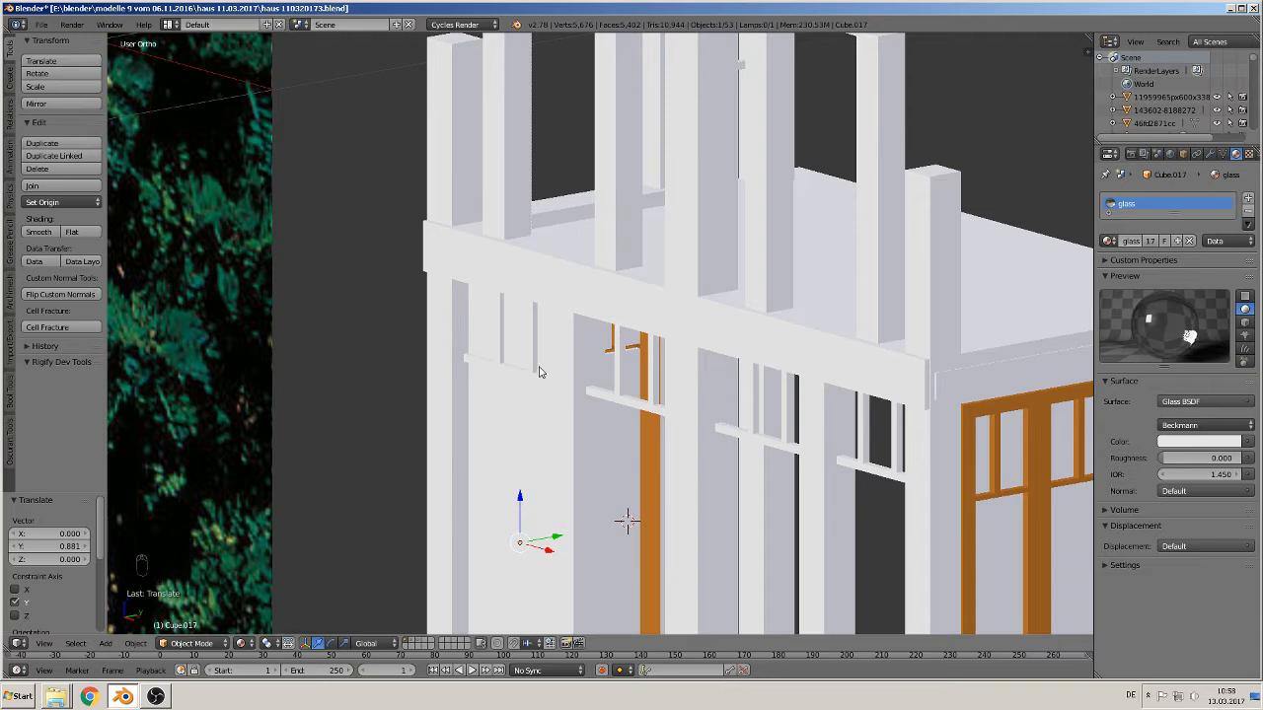
middle_click_drag(558, 429, 705, 498)
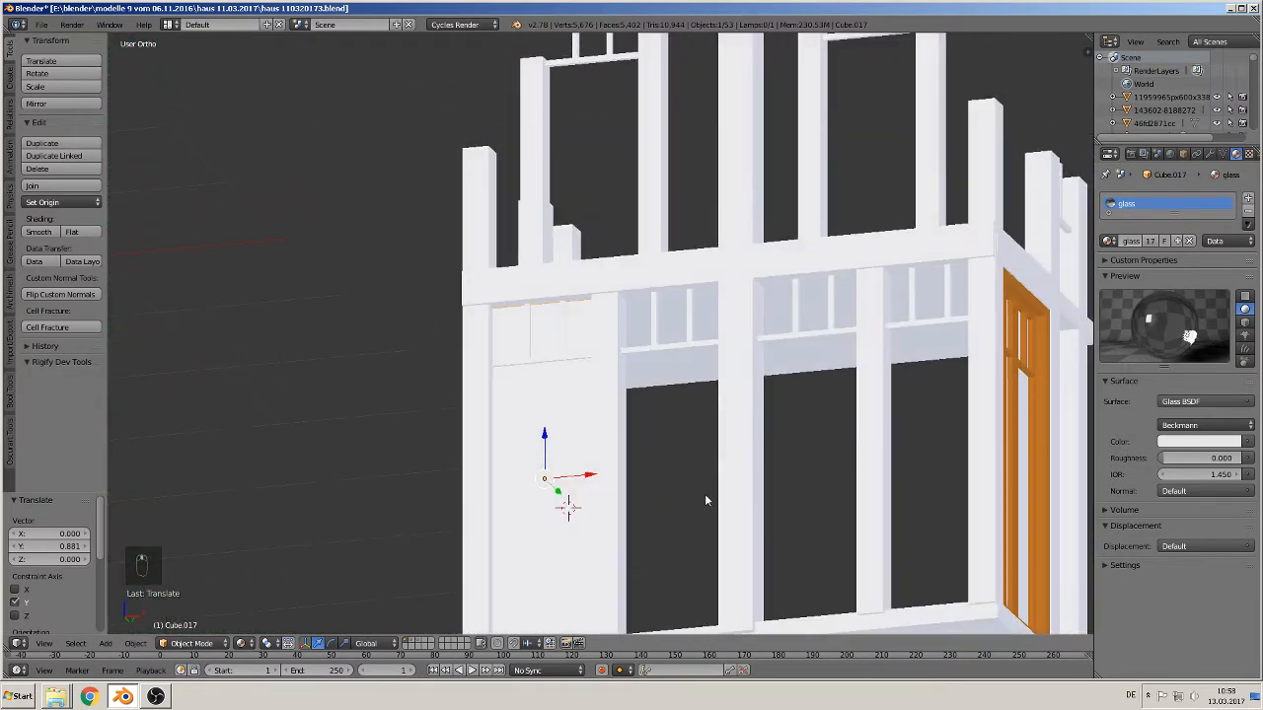
In front view, duplicate the glass pane along X into each of the other three ground-floor bays, offsetting the first copy 0.697 and the last 0.687
key("KP_1")
key("shift+d")
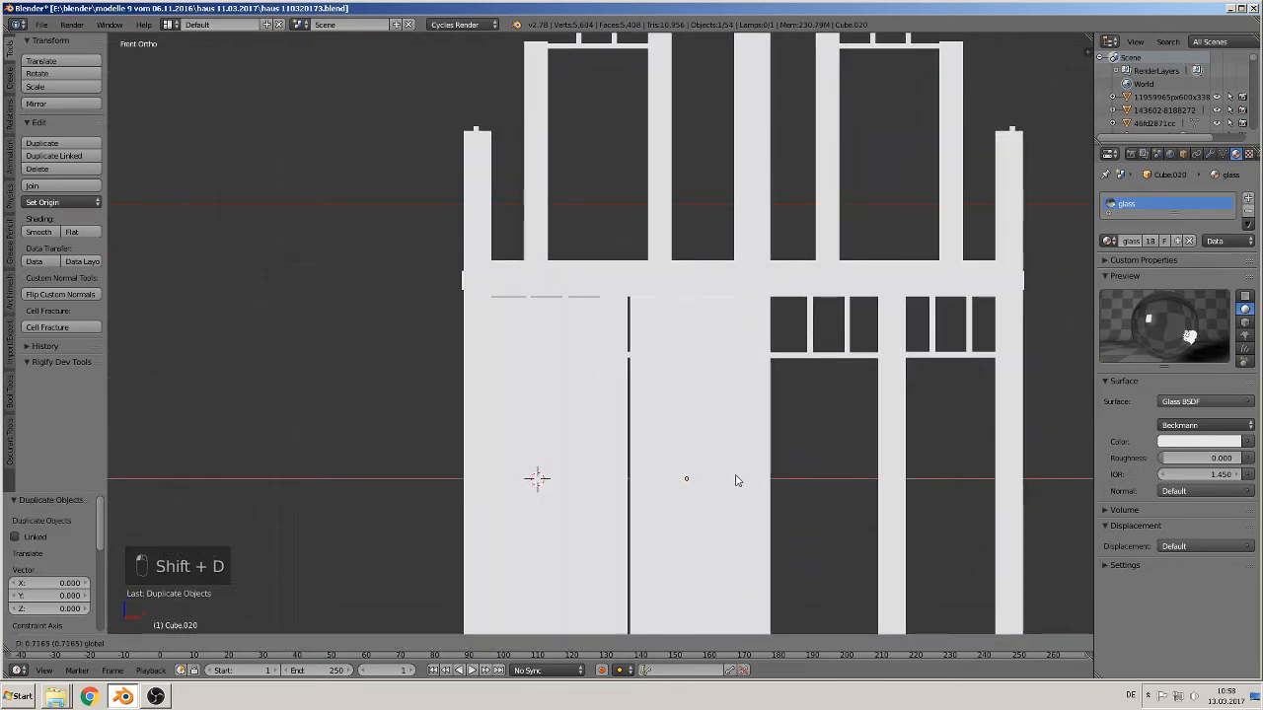
left_click(735, 481)
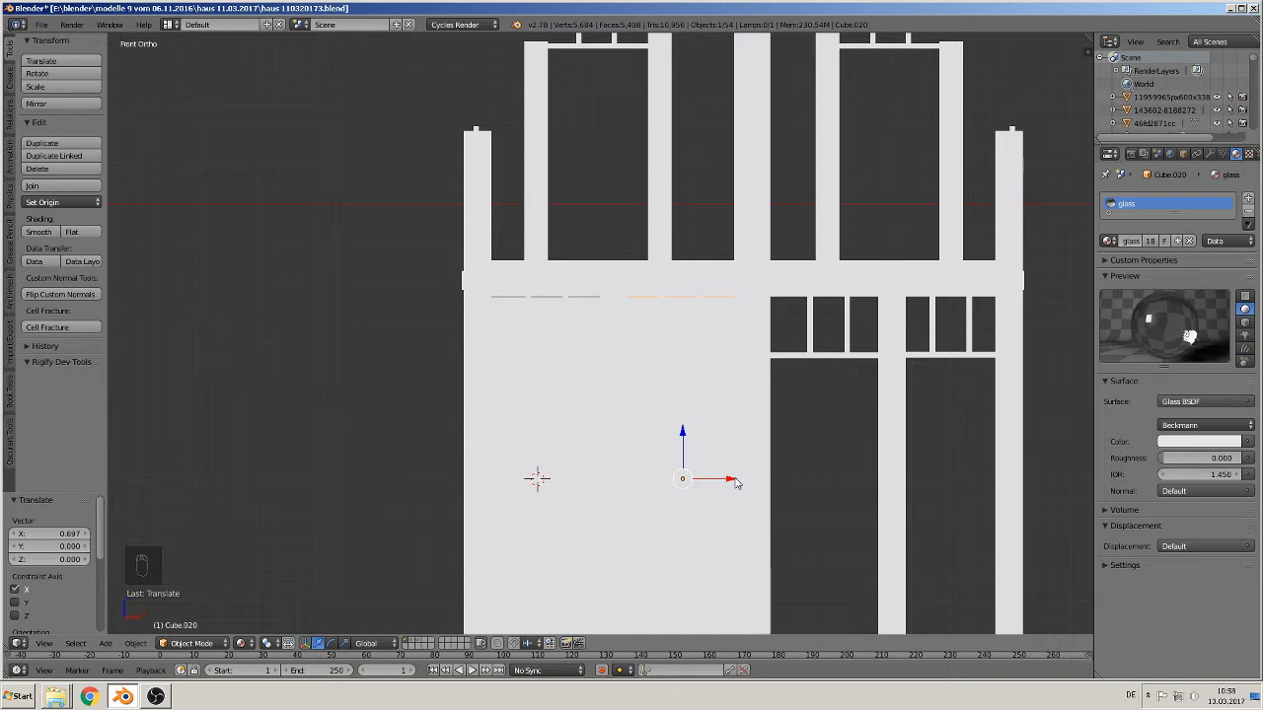
key("shift+d")
key("x")
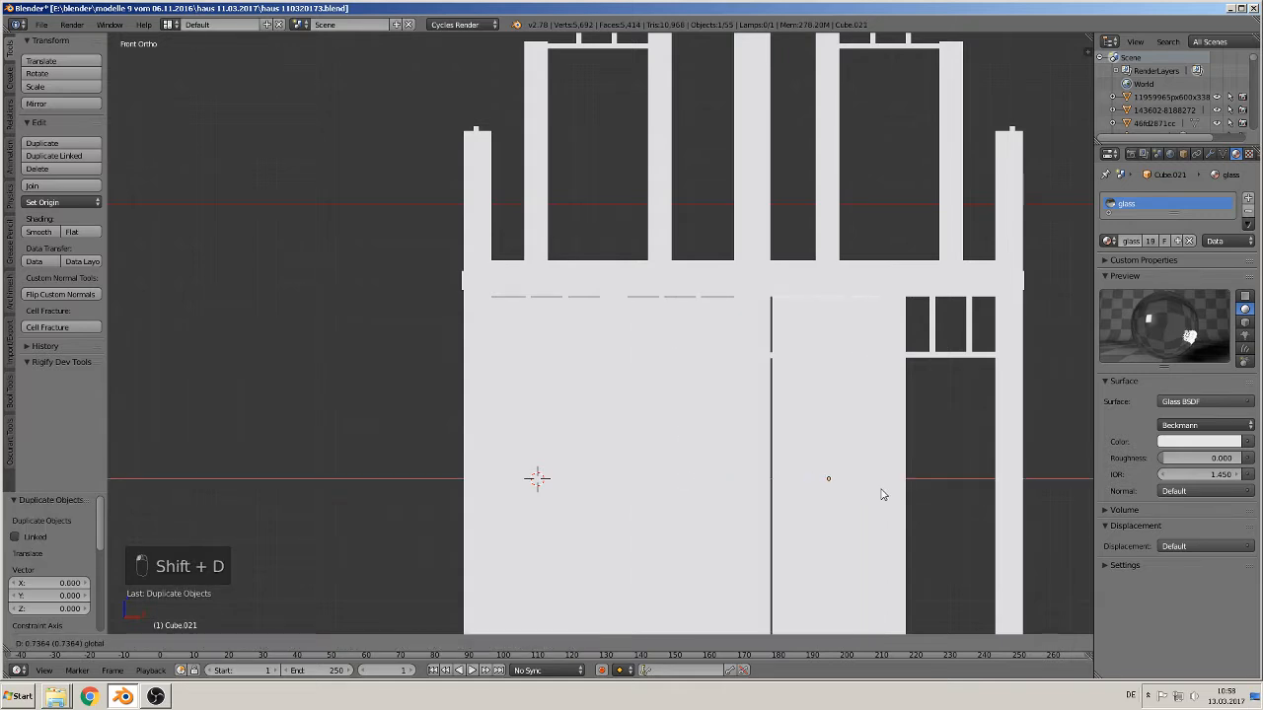
left_click(876, 495)
key("shift+d")
left_click(878, 497)
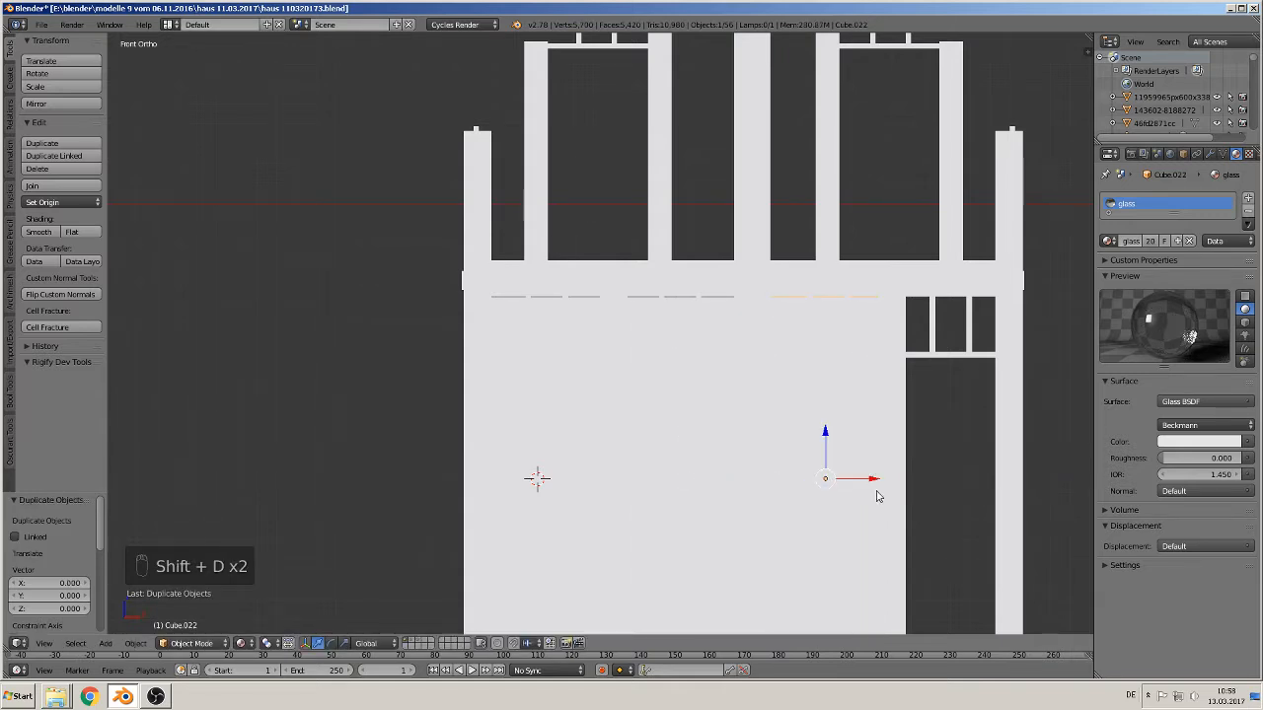
key("g")
key("x")
left_click(1008, 479)
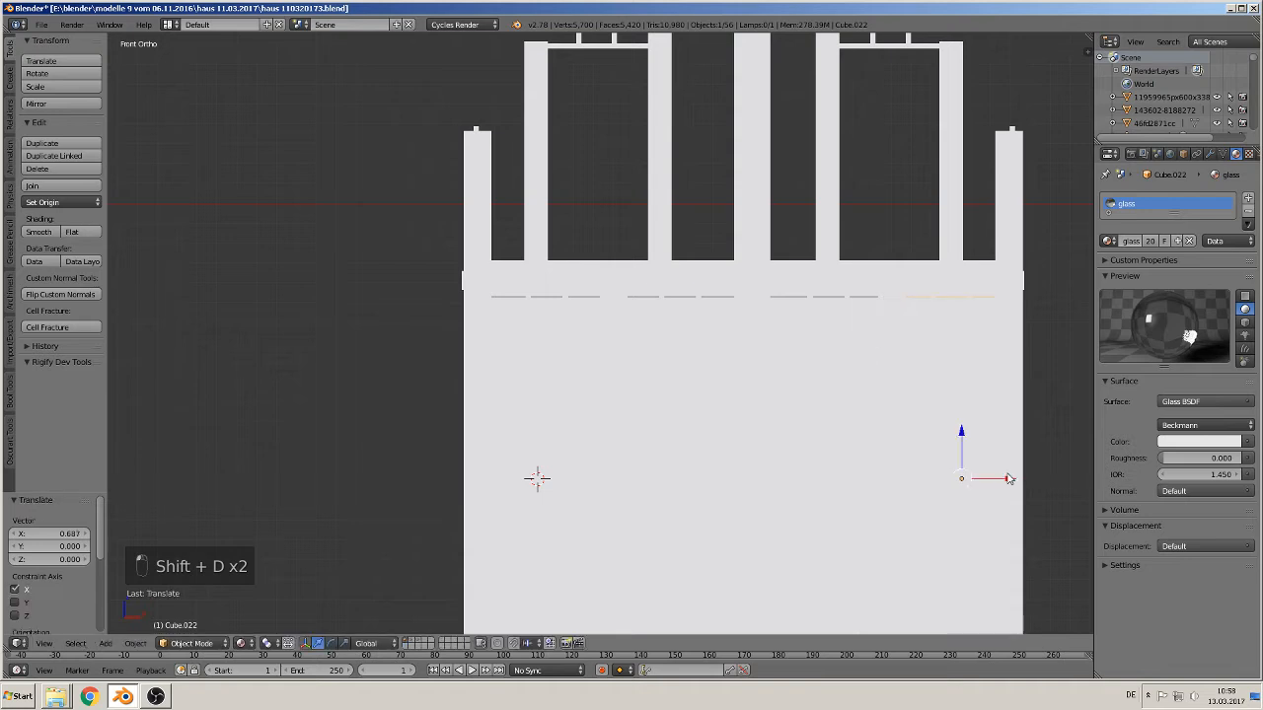
Select all four ground-floor glass panes and raise them together 0.003 along Z
right_click(825, 434, "shift")
right_click(707, 408, "shift")
right_click(539, 442, "shift")
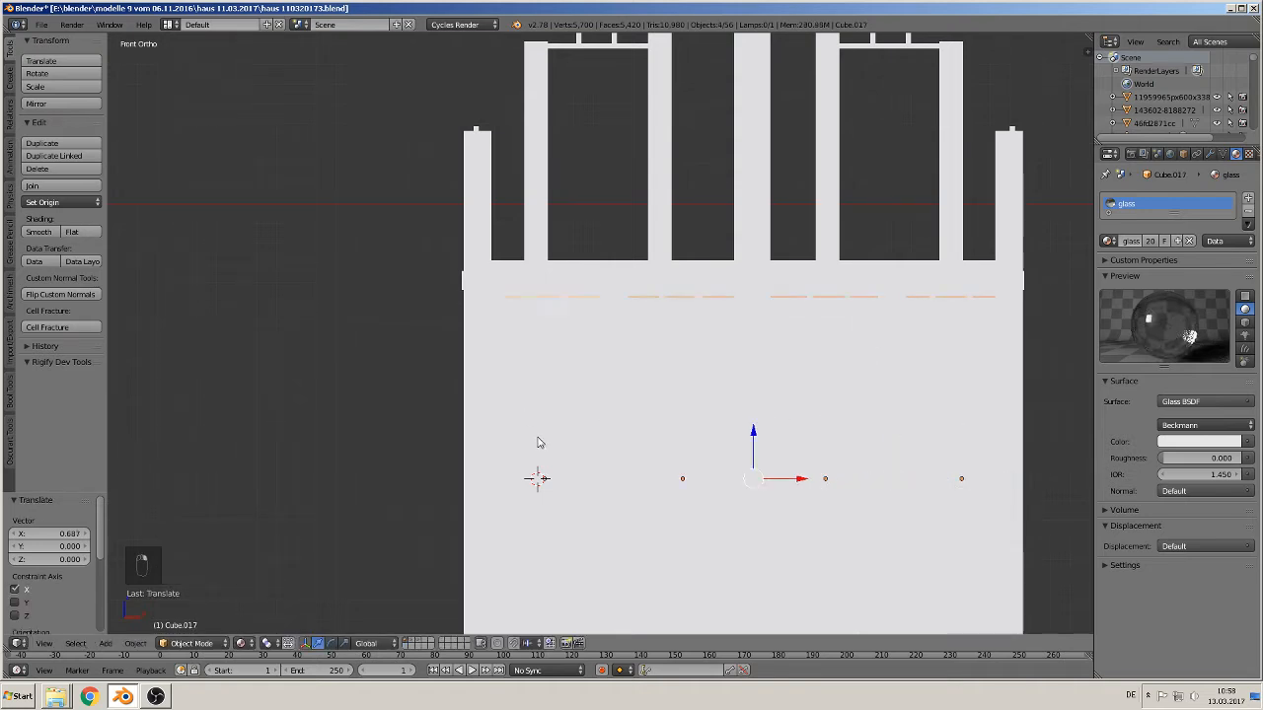
key("g")
key("x")
left_click(758, 441)
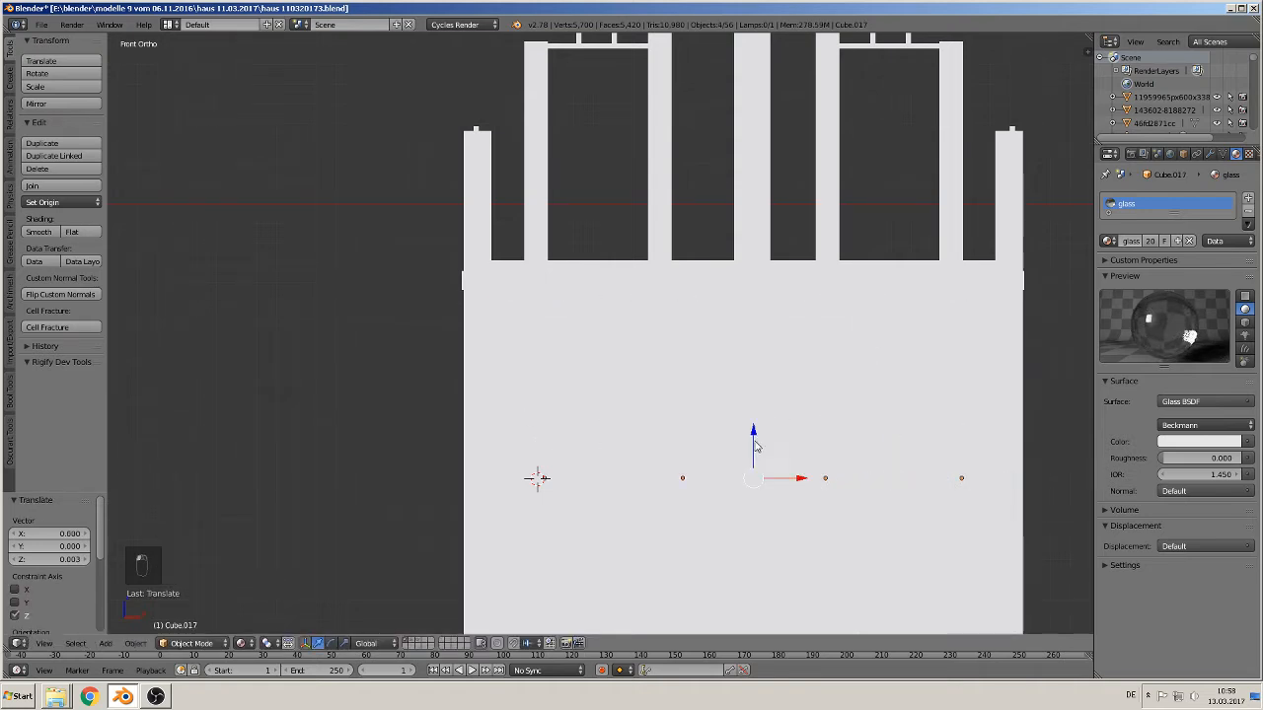
middle_click_drag(758, 441, 680, 472)
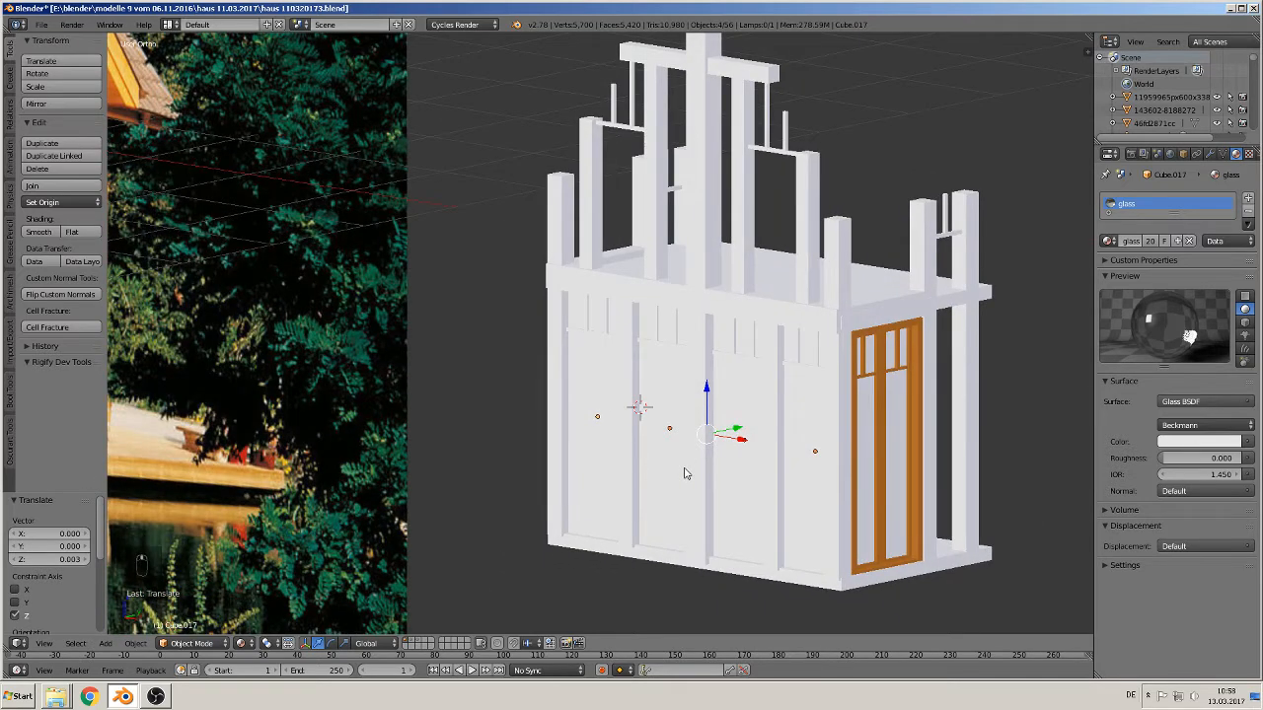
key("Tab")
key("Tab")
middle_click_drag(700, 465, 754, 442)
In front view, move the tall central post -0.038 along X
key("KP_1")
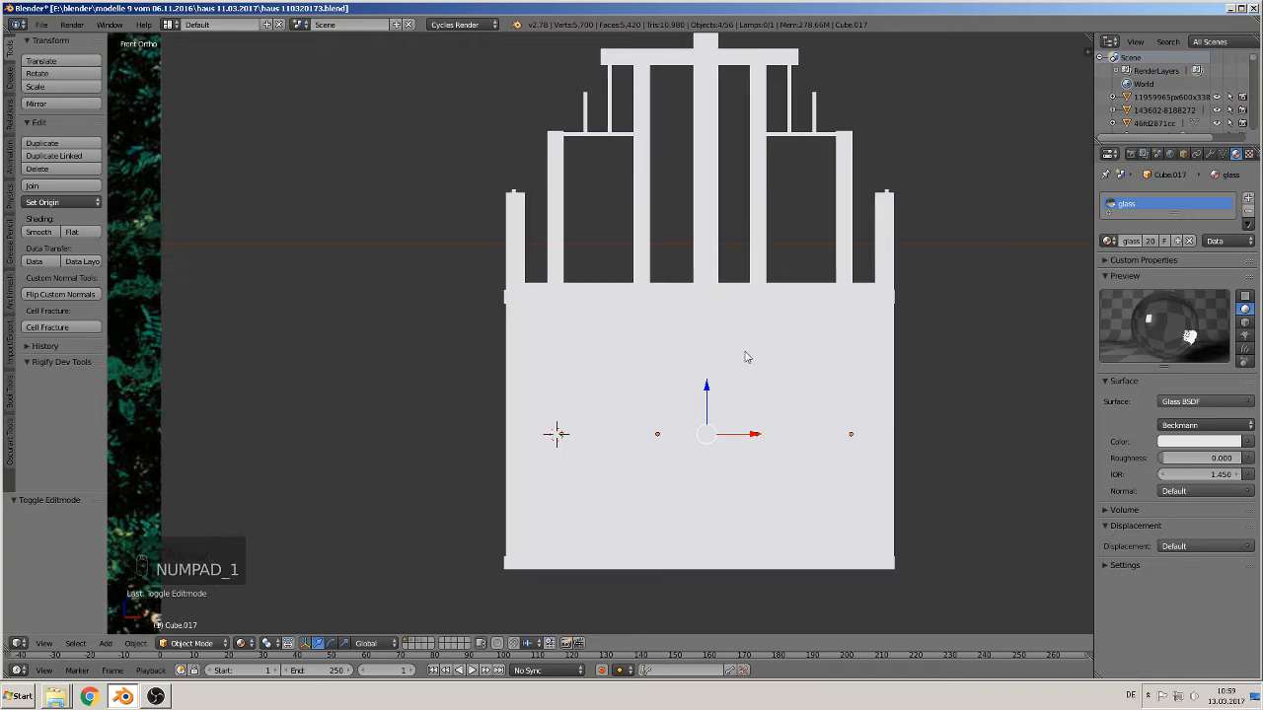
scroll(691, 315, "down", 3)
right_click(665, 254)
scroll(669, 261, "up", 3)
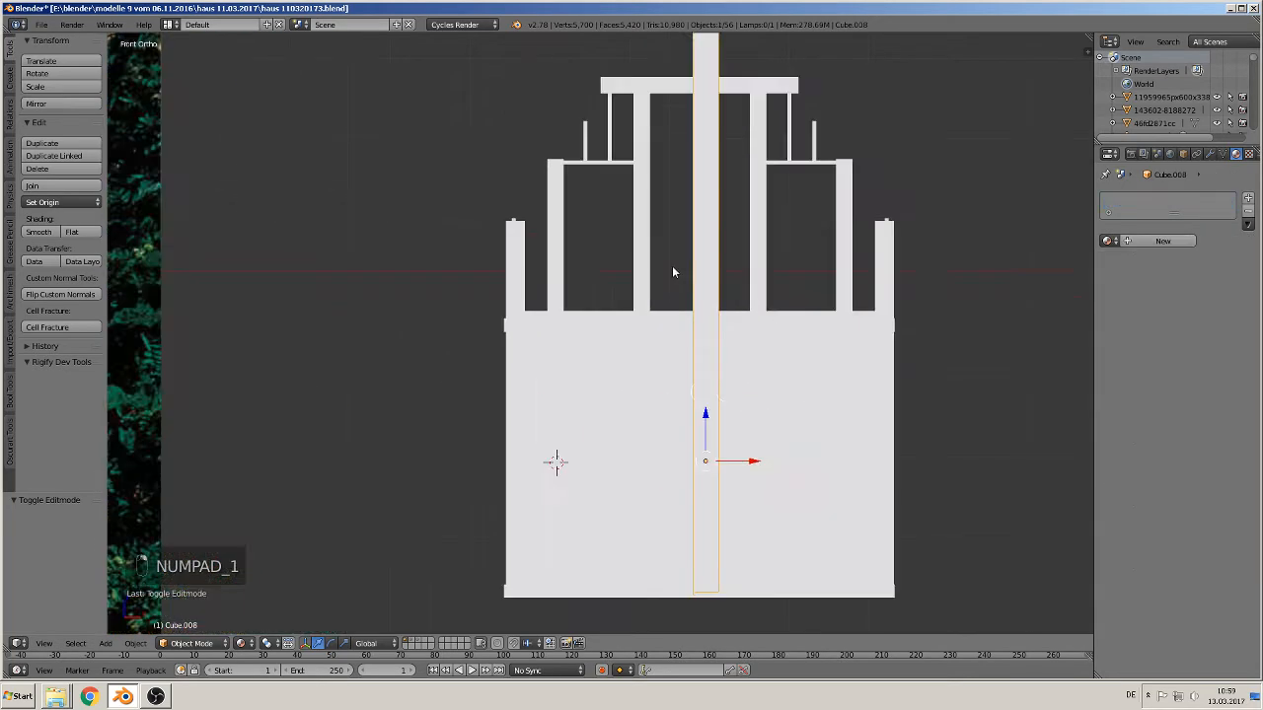
middle_click_drag(680, 281, 672, 303, "shift")
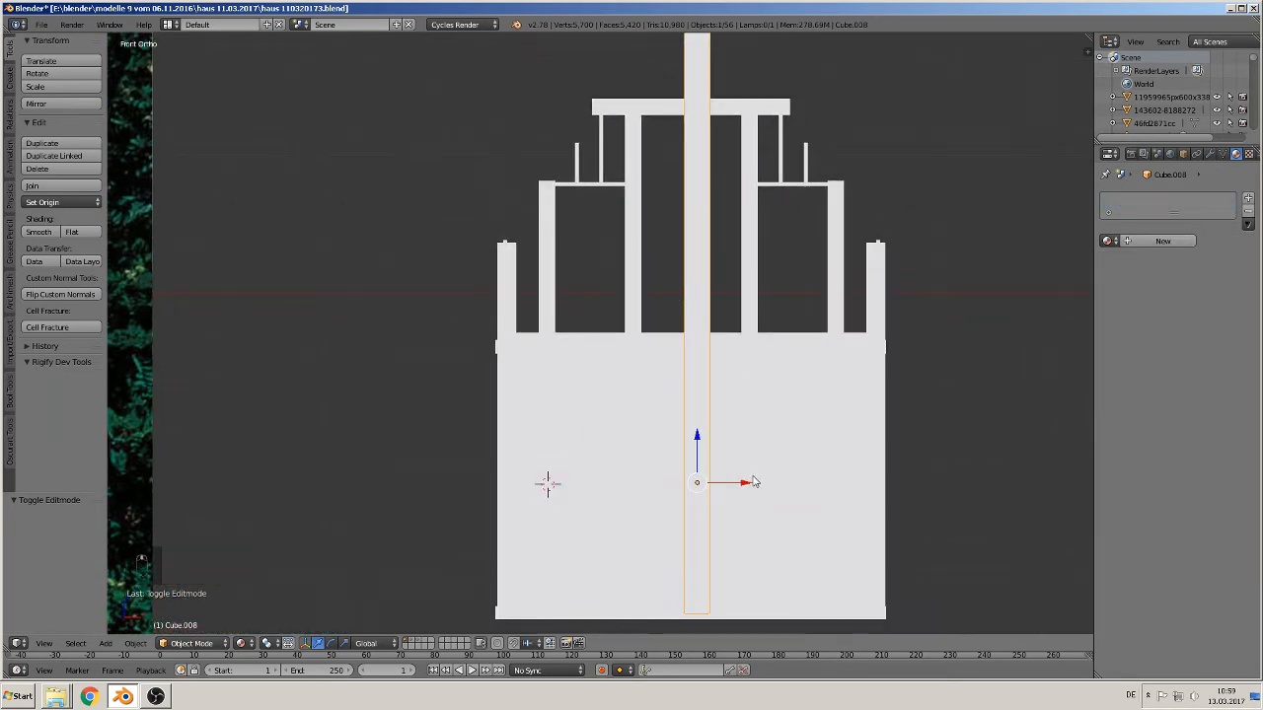
left_click_drag(744, 485, 736, 483)
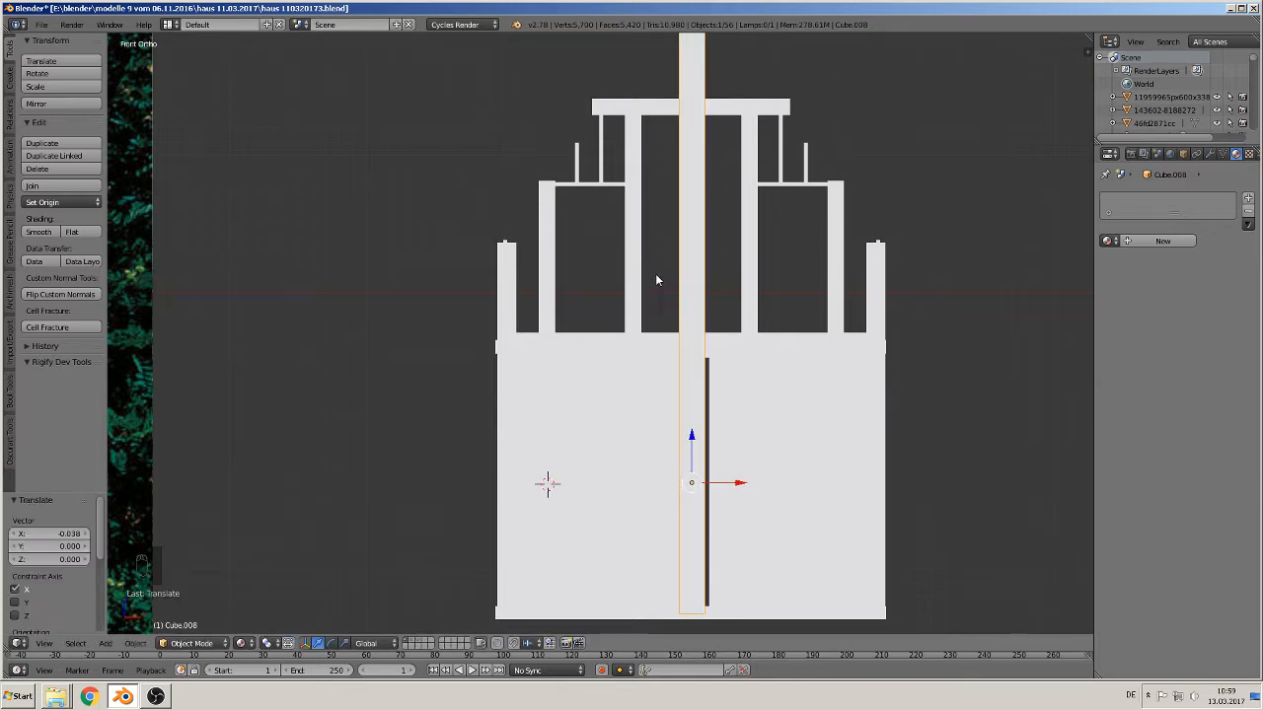
Move the ground-floor pane just right of the central post -0.048 along X and widen it along X to narrow the gap
right_click(725, 450)
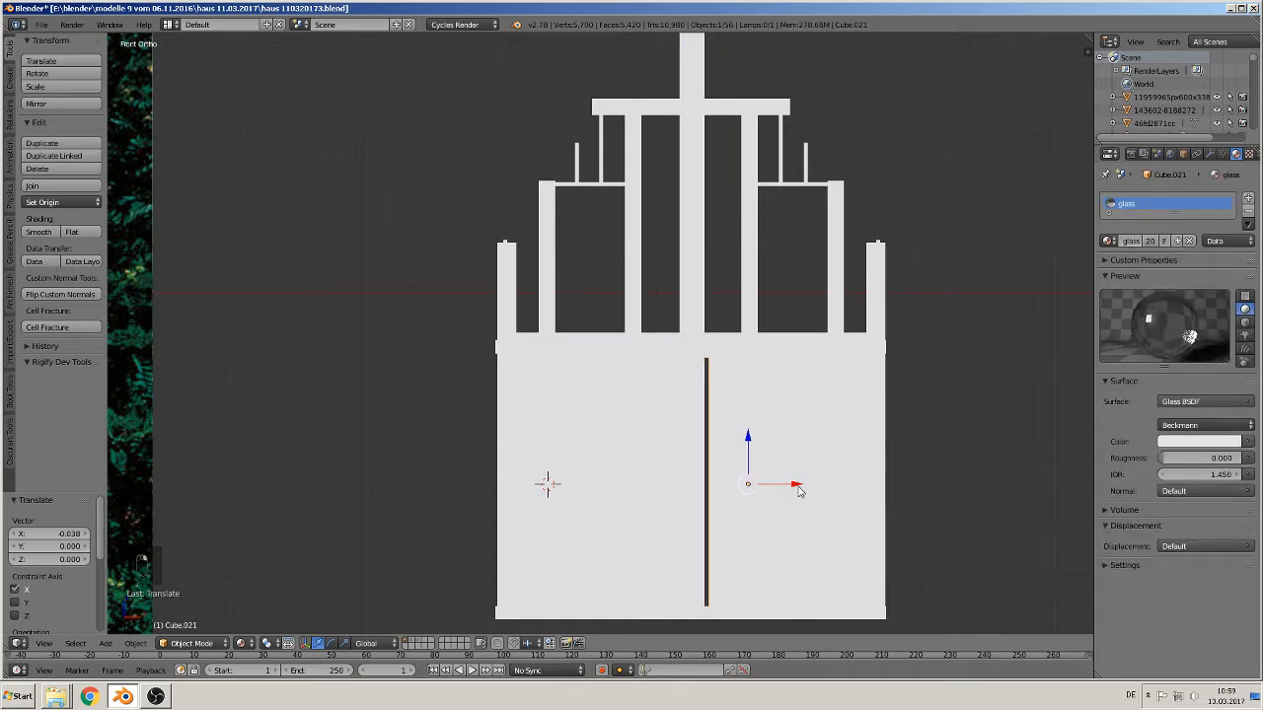
left_click_drag(798, 486, 792, 486)
key("s")
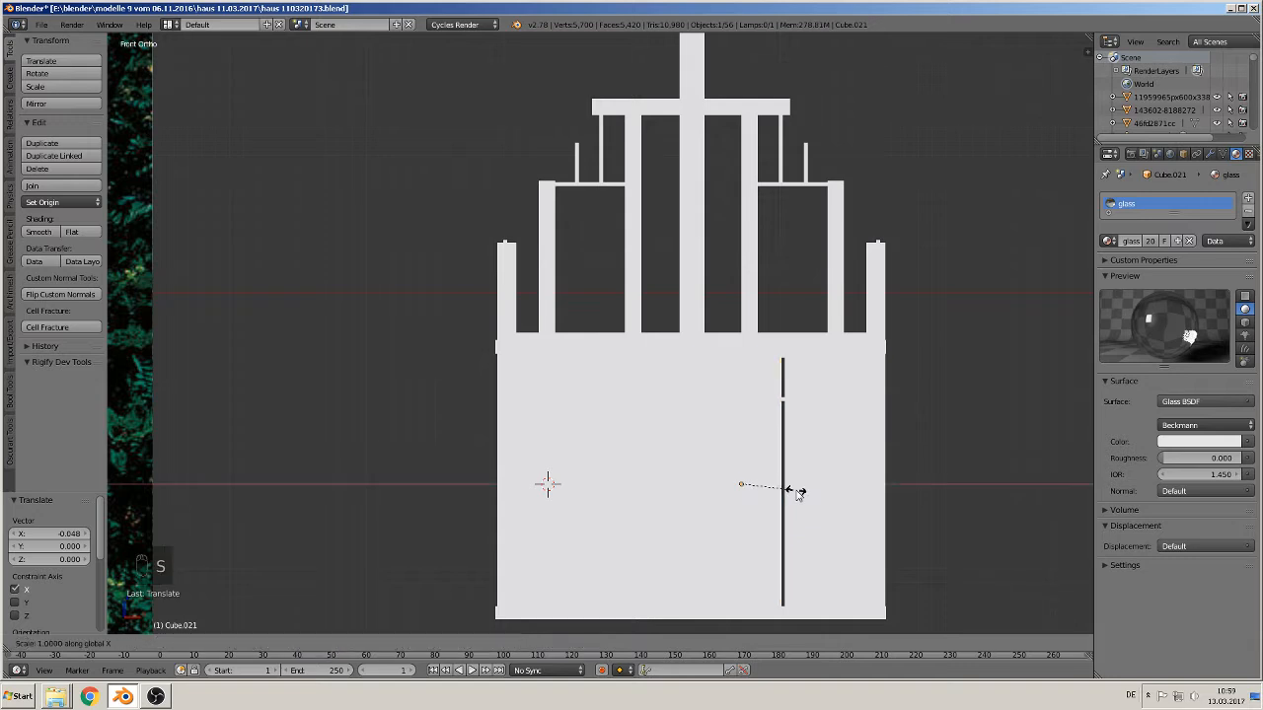
left_click(801, 496)
key("a")
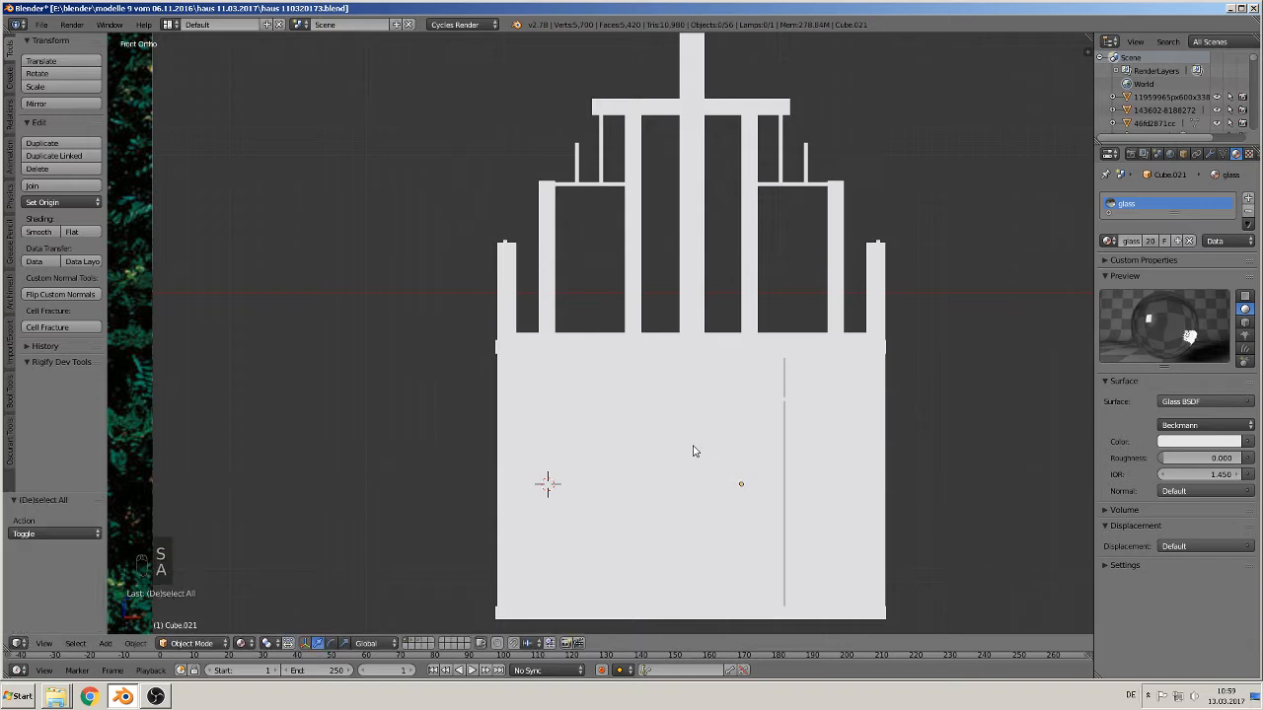
Duplicate the leftmost ground-floor glass pane and move the copy up into the upper-floor left bay, shifting it 0.258 along X
right_click(587, 483)
key("shift+d")
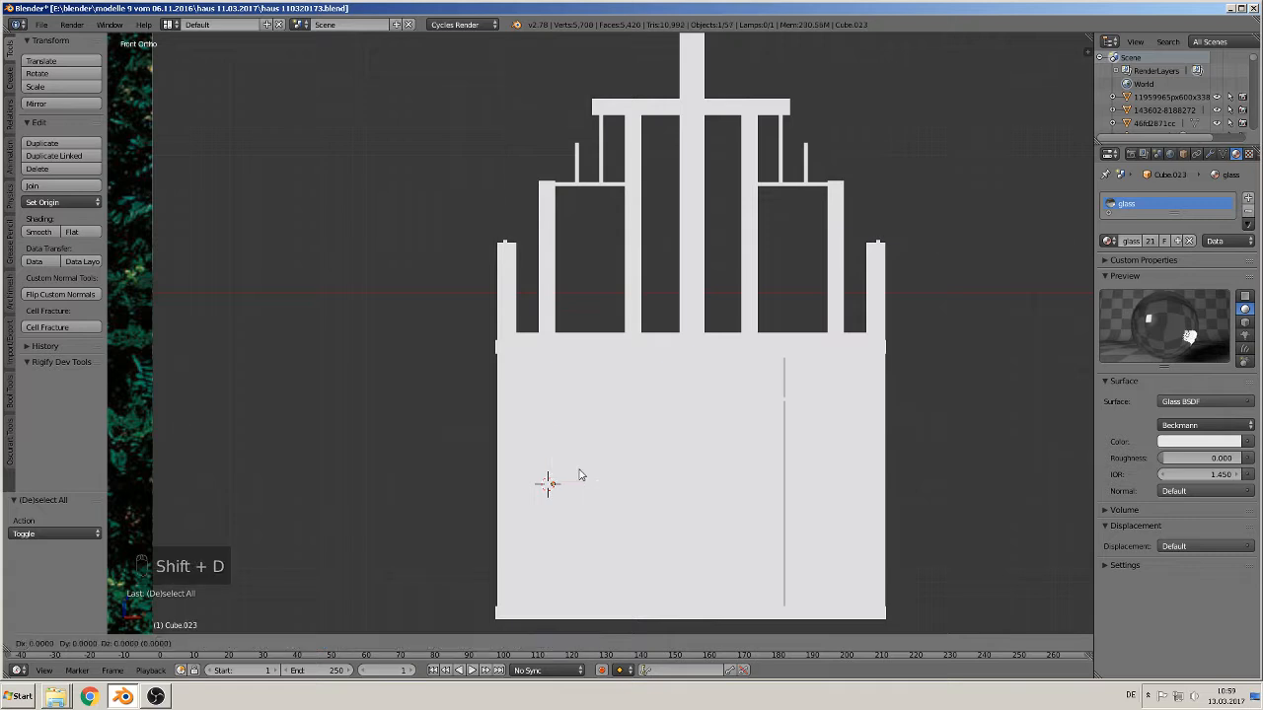
left_click(578, 474)
left_click_drag(547, 437, 635, 202)
middle_click_drag(634, 192, 569, 284, "shift")
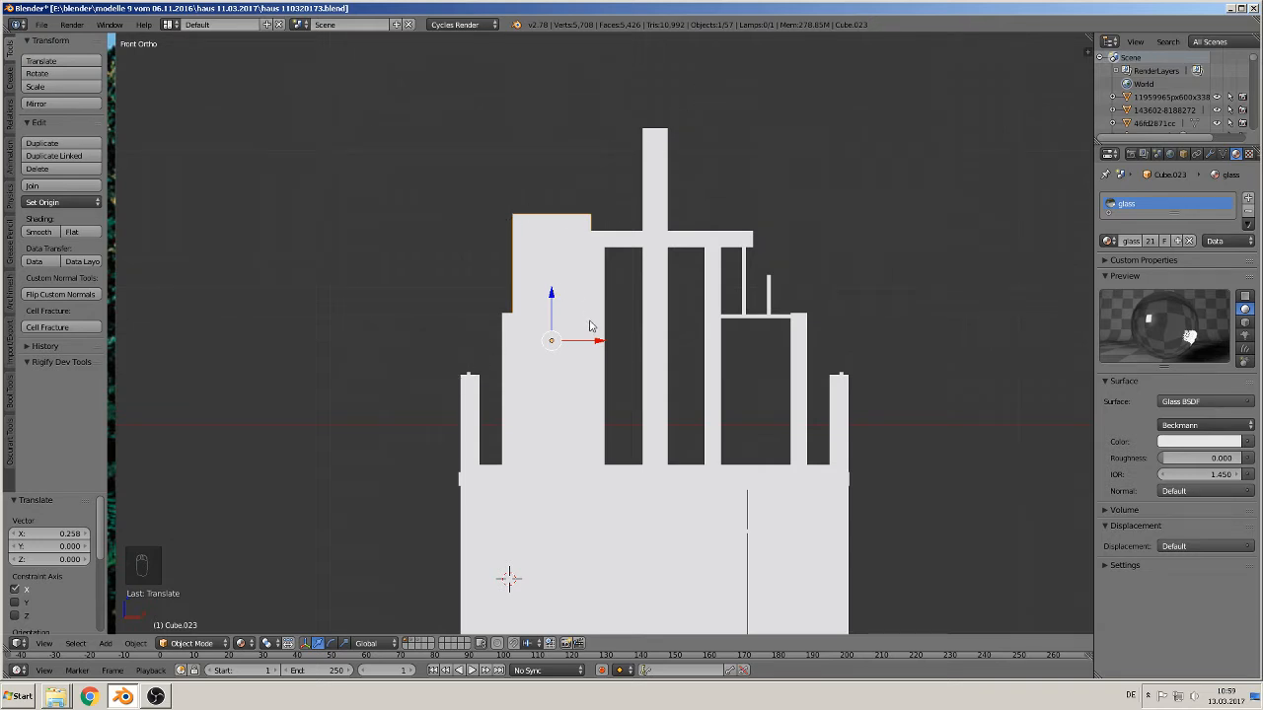
Add one horizontal loop cut to the upper pane, level with the top of the shorter post beside it
key("Tab")
scroll(588, 336, "up", 2)
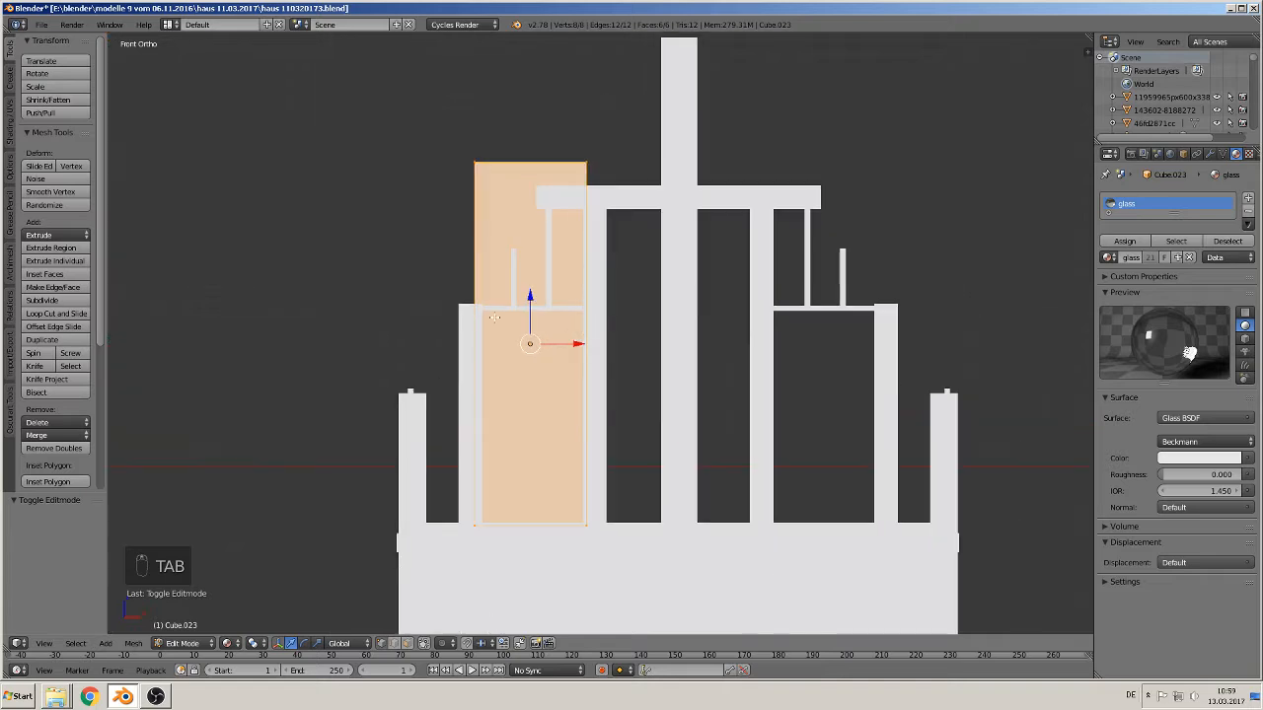
key("ctrl+r")
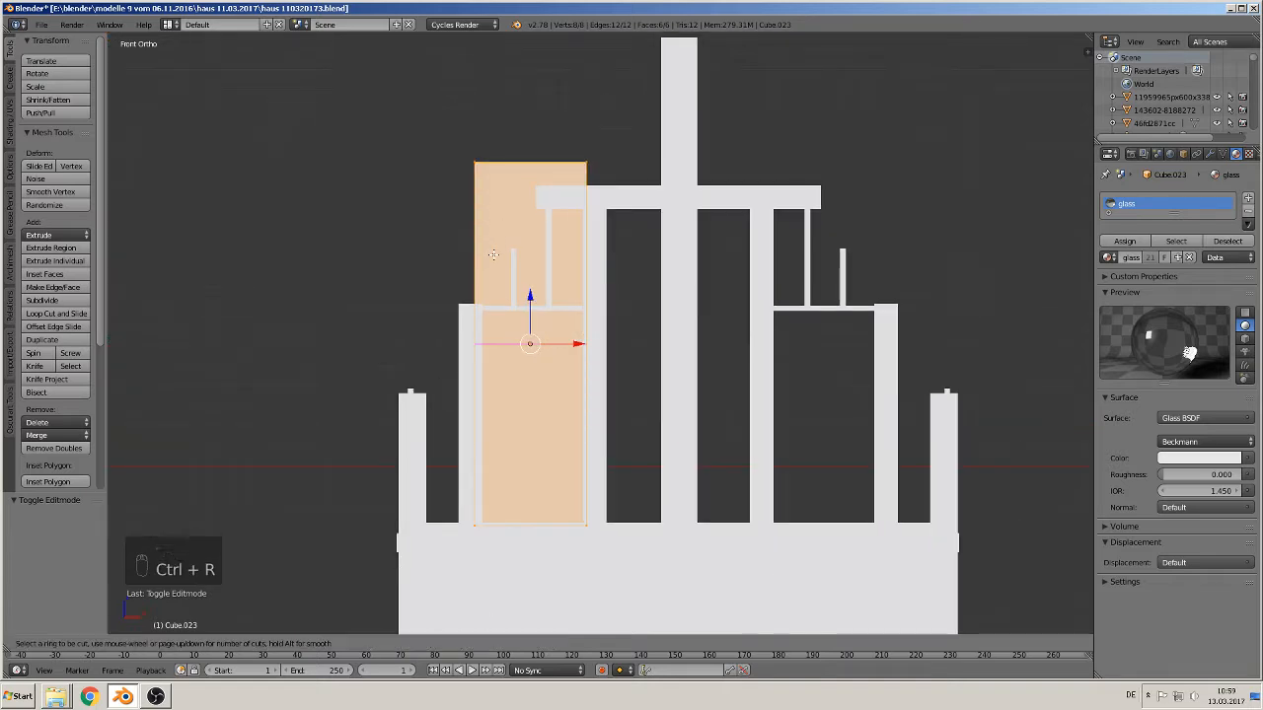
left_click(527, 340)
left_click(505, 216)
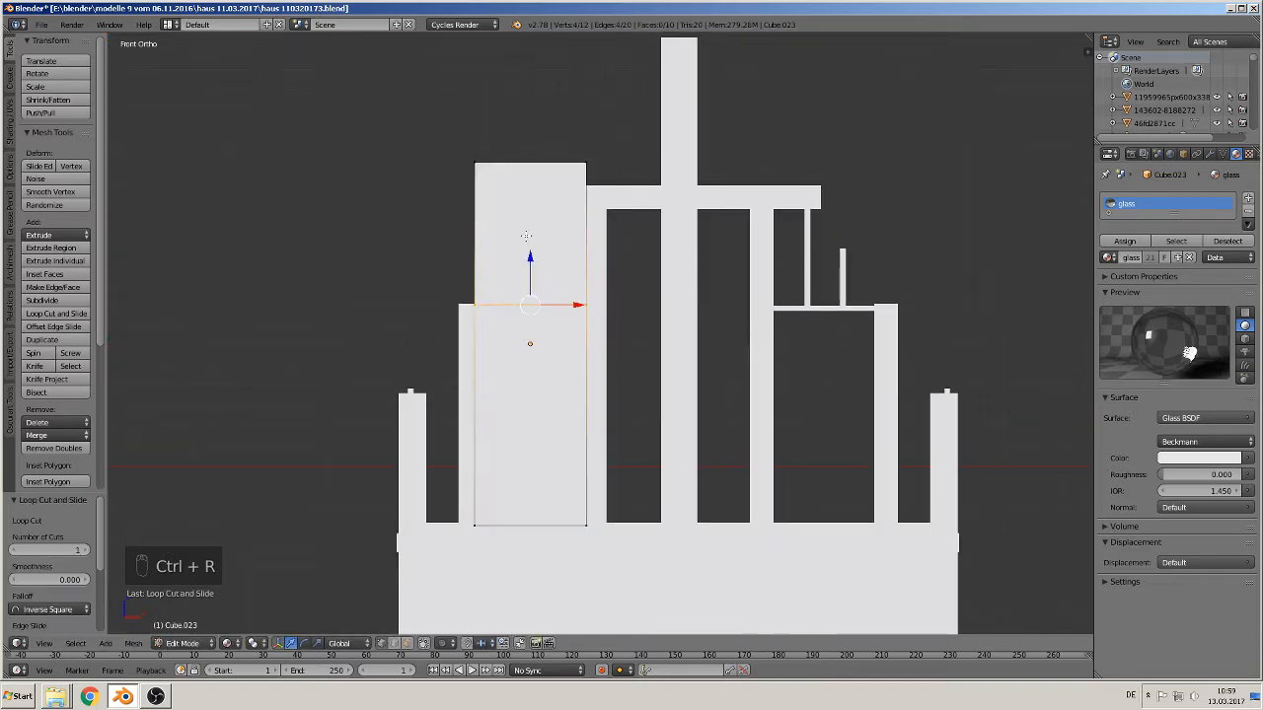
Knife the pane's upper front face diagonally from its inner top corner to the loop cut's outer end and delete the outer top vertex
left_click(45, 365)
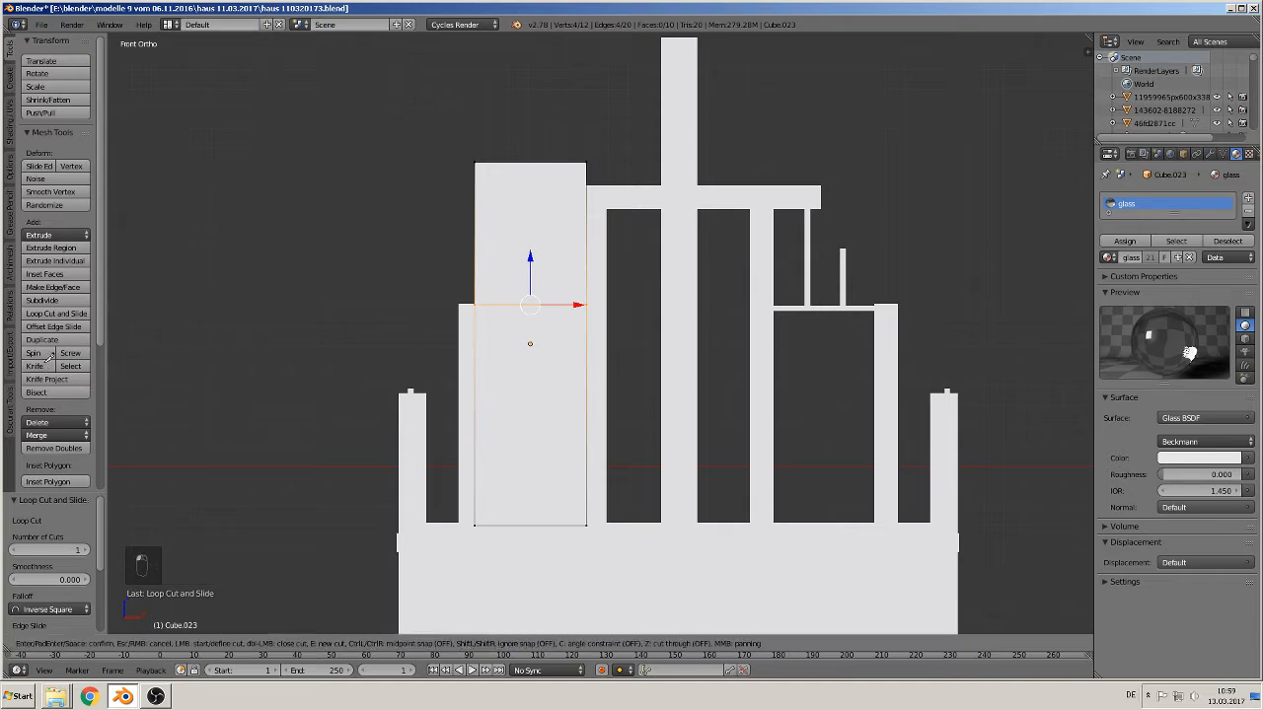
left_click(585, 164)
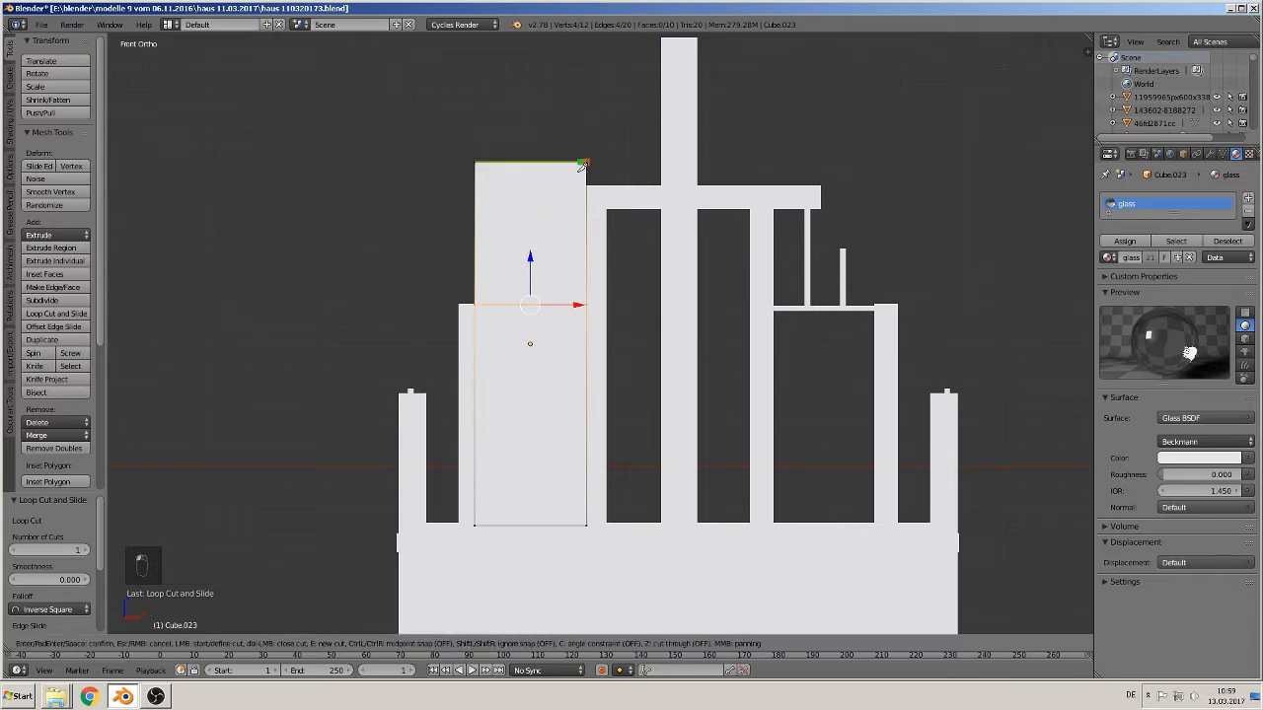
left_click(476, 302)
key("Return")
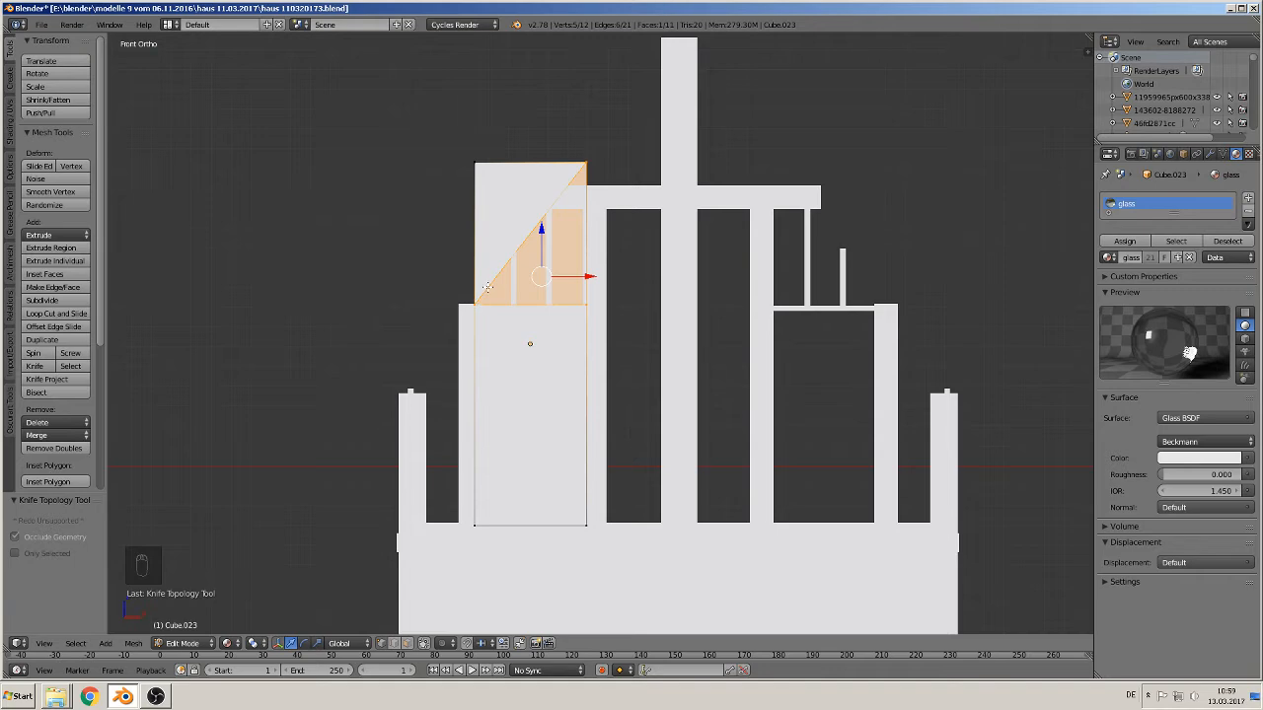
middle_click_drag(487, 286, 510, 185)
right_click(513, 179)
key("x")
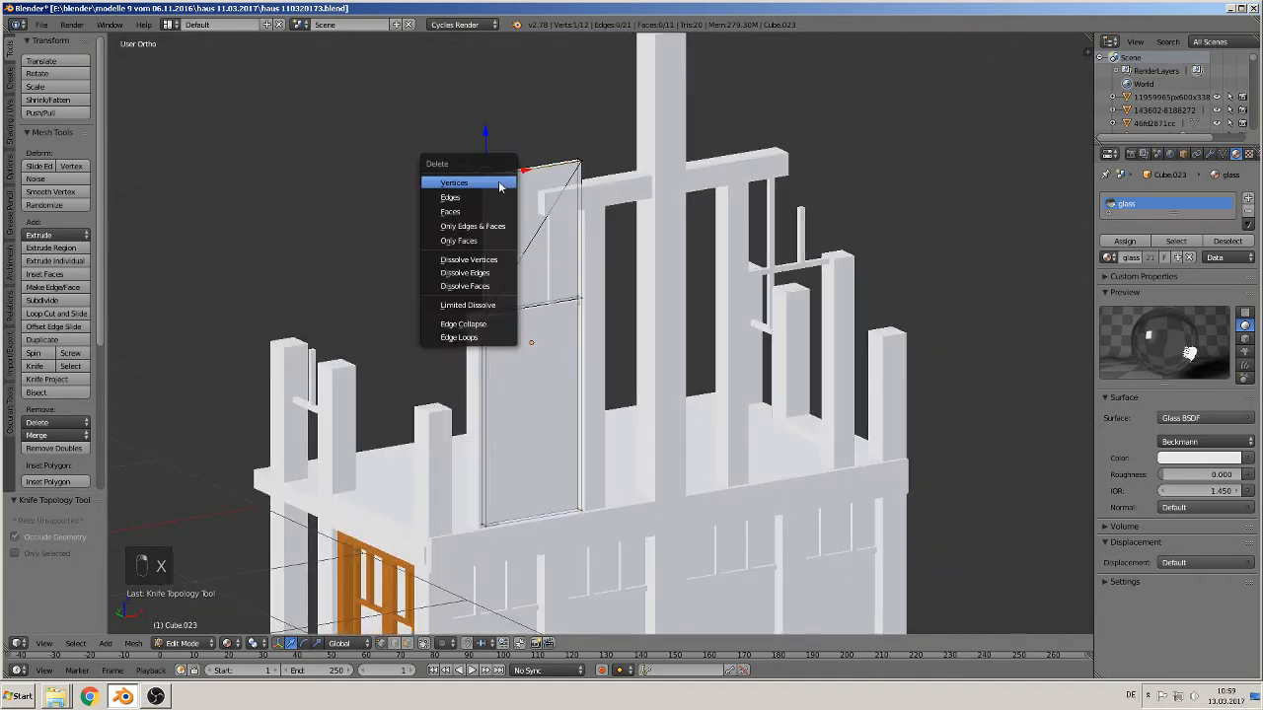
left_click(499, 185)
middle_click_drag(498, 185, 727, 246)
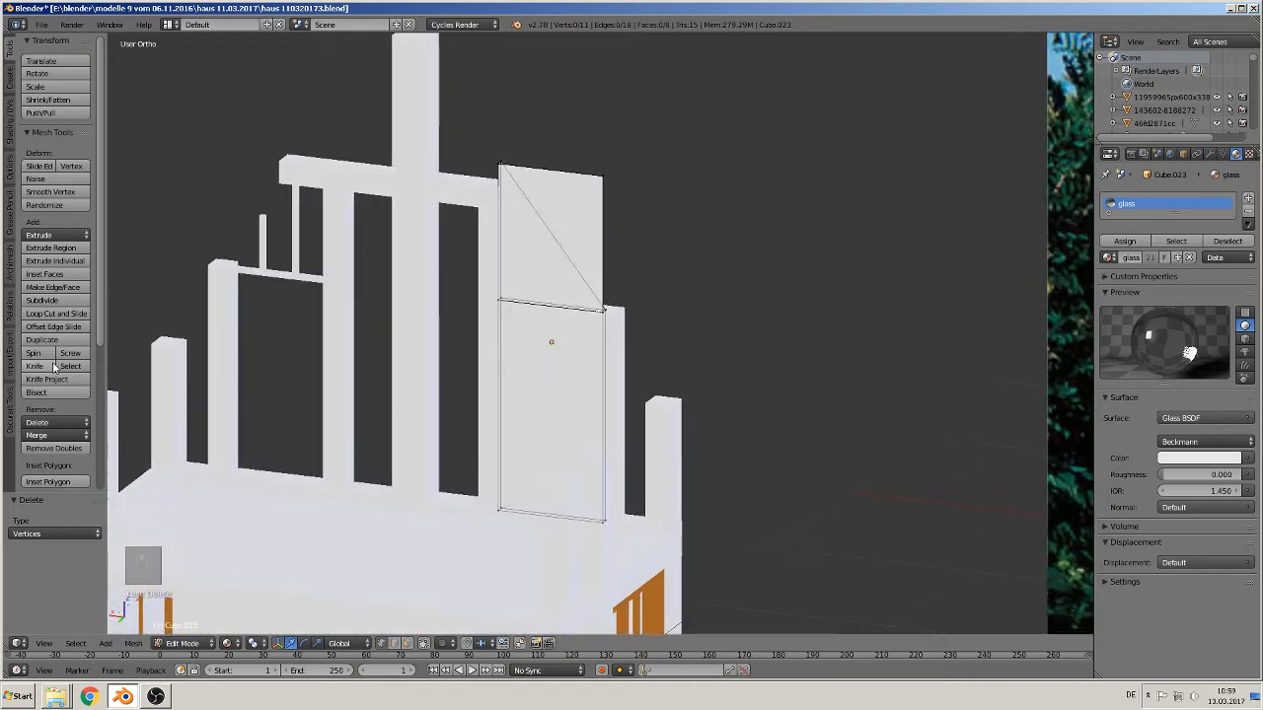
Make the same diagonal knife cut on the pane's back face and delete its outer top vertex
left_click(36, 366)
left_click(501, 163)
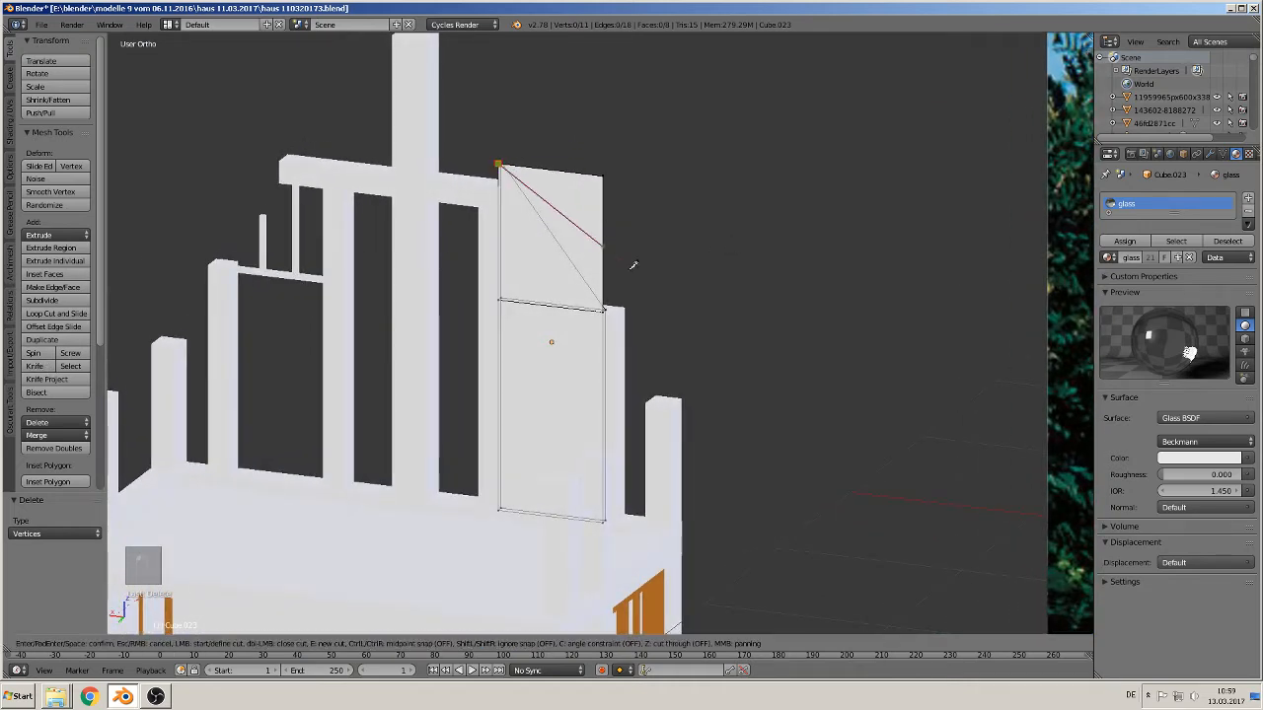
left_click(603, 309)
key("Return")
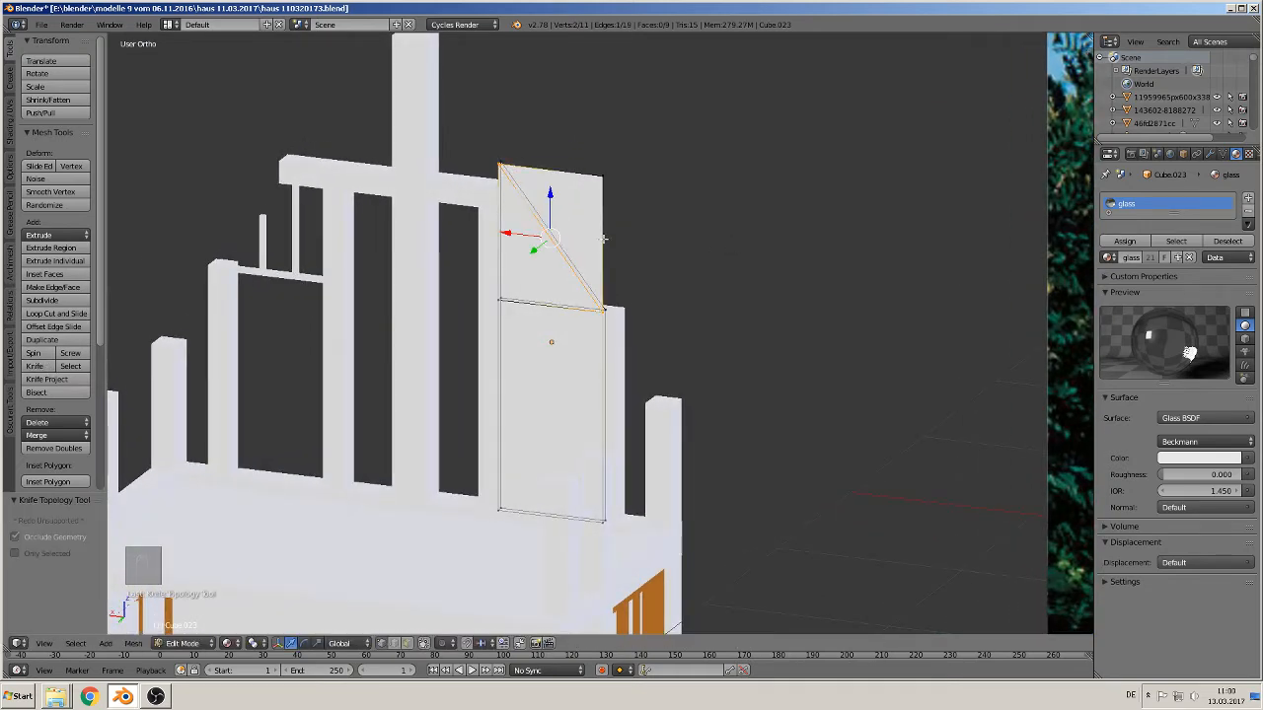
right_click(601, 177)
key("x")
left_click(612, 169)
middle_click_drag(611, 174, 590, 298)
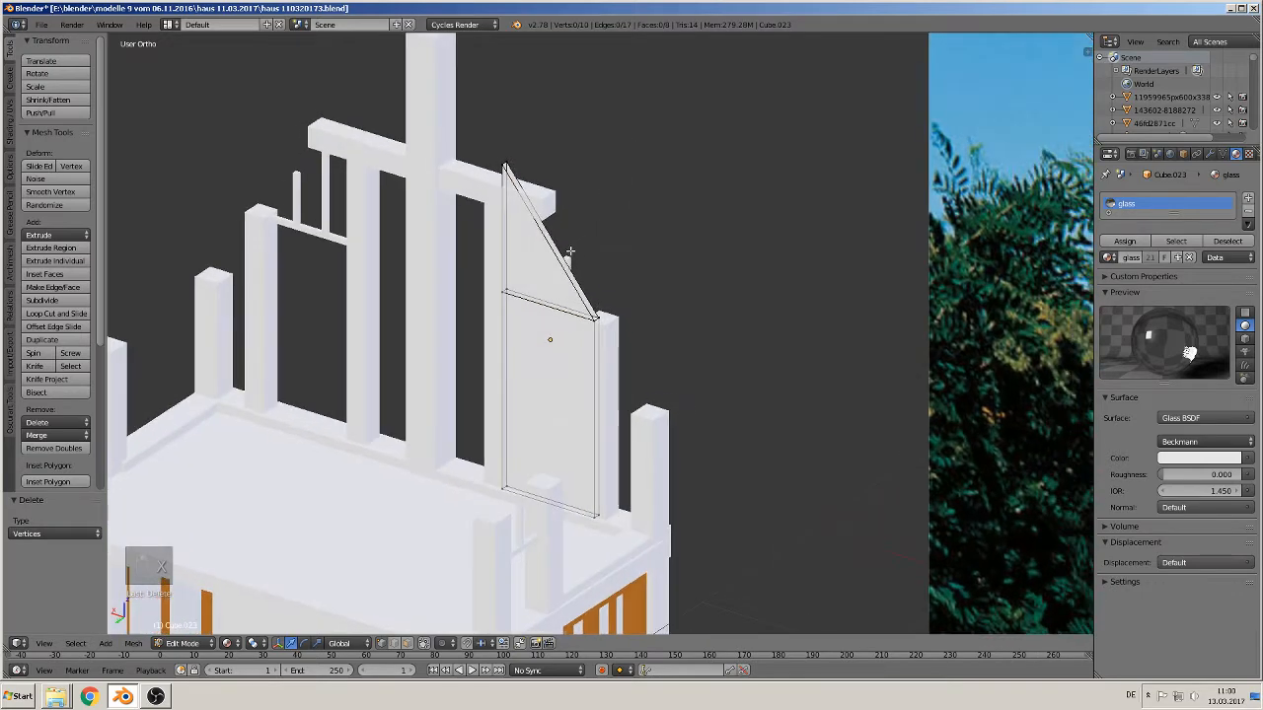
Close the open sloping side of the upper pane by filling its edge loop with a face
right_click(584, 286, "alt")
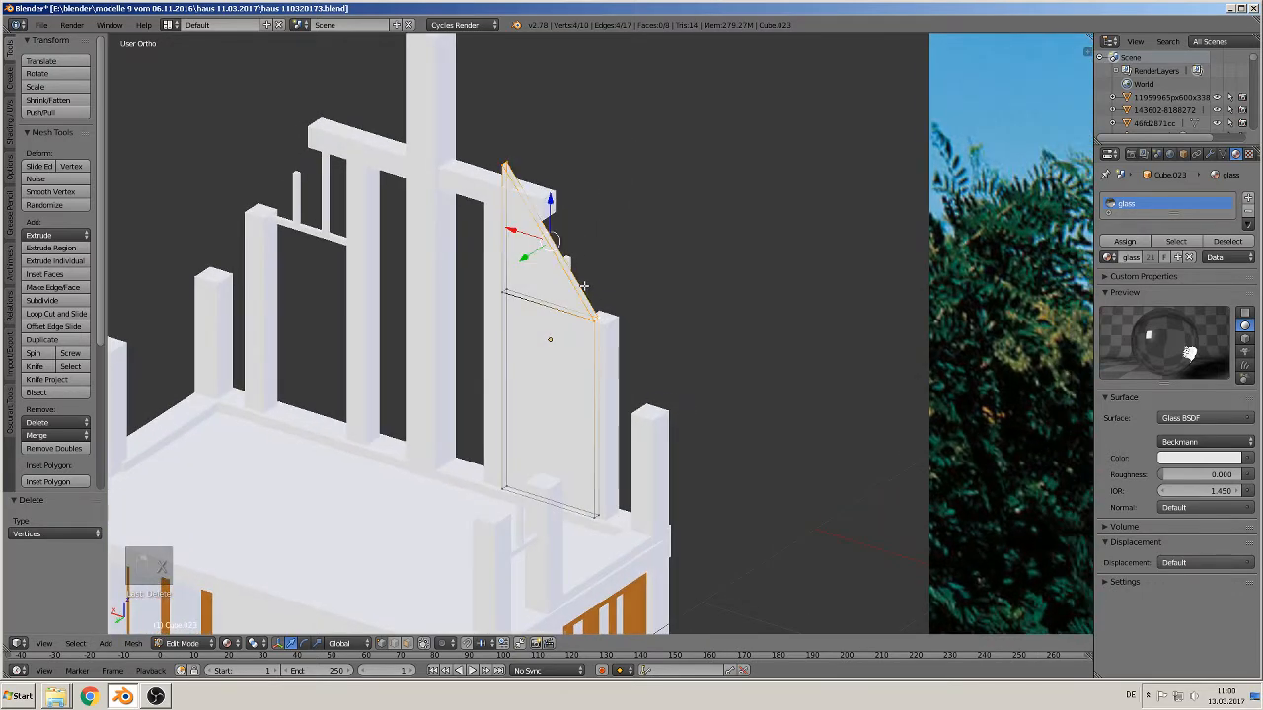
key("d")
key("f")
key("Tab")
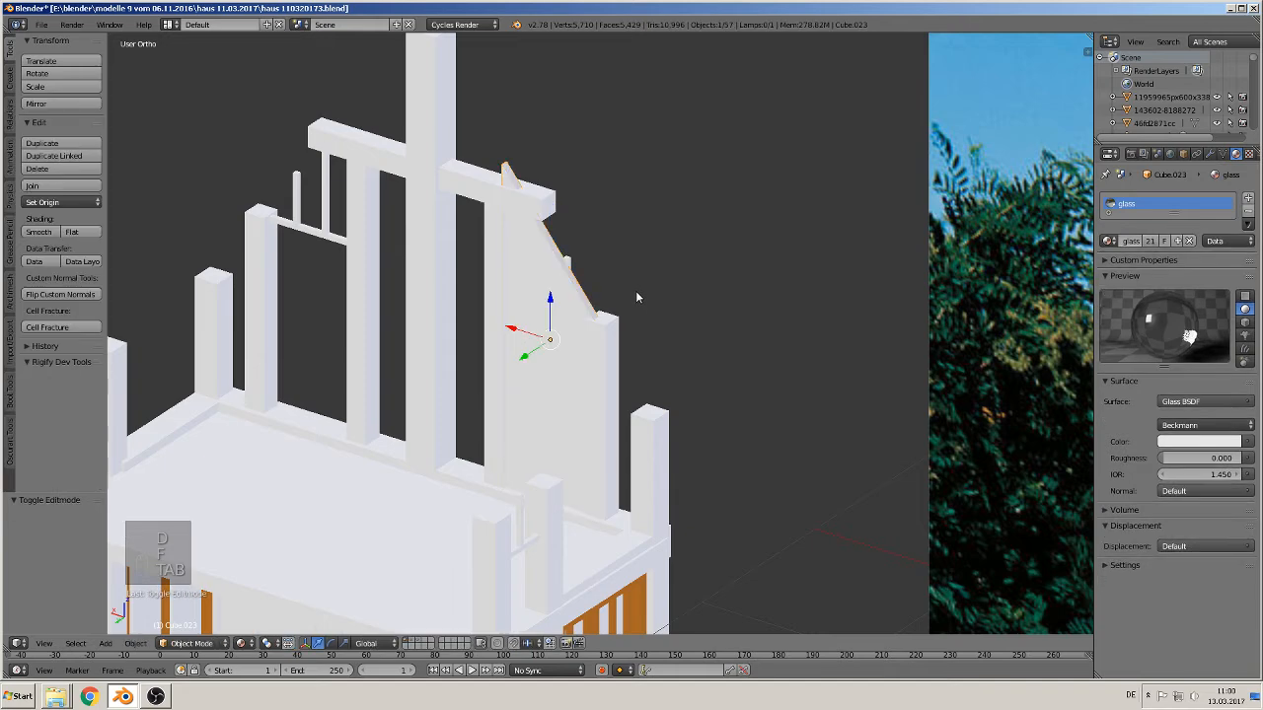
Raise the sloped upper glass pane 0.010 along Z
middle_click_drag(635, 290, 456, 265)
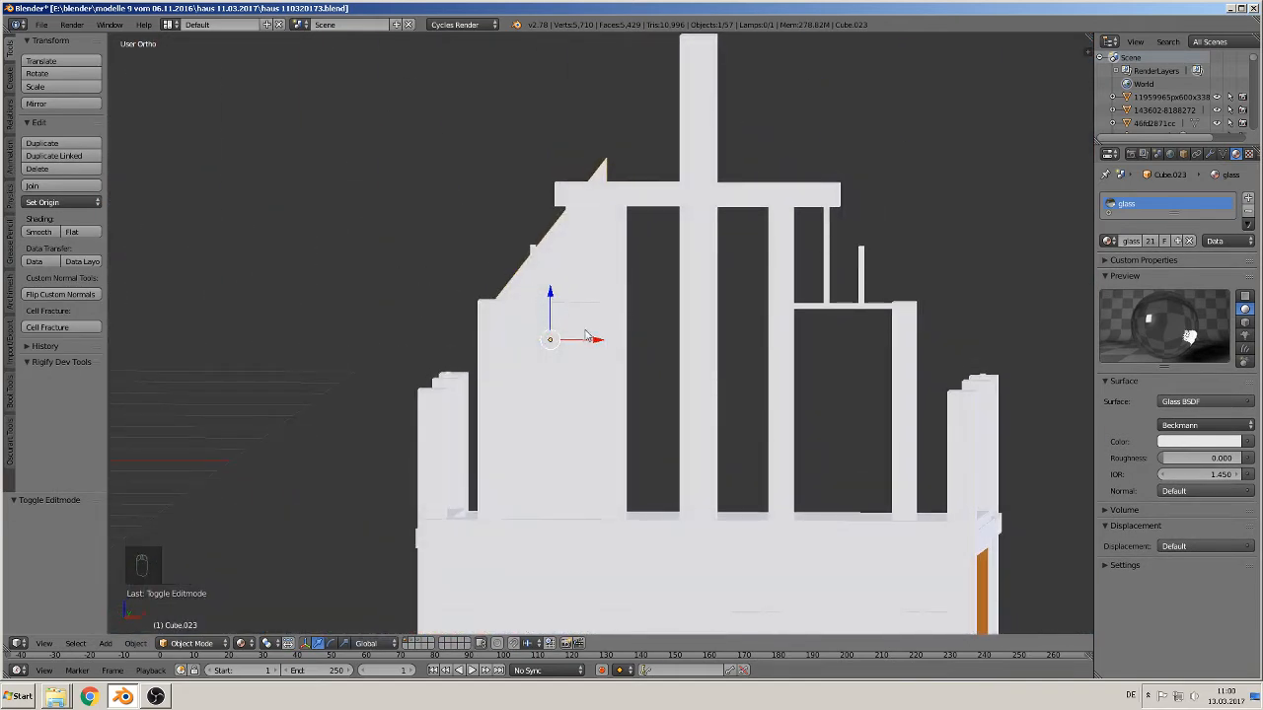
mouse_move(550, 312)
left_mouse_down()
mouse_move(547, 294)
mouse_move(549, 311)
left_mouse_up()
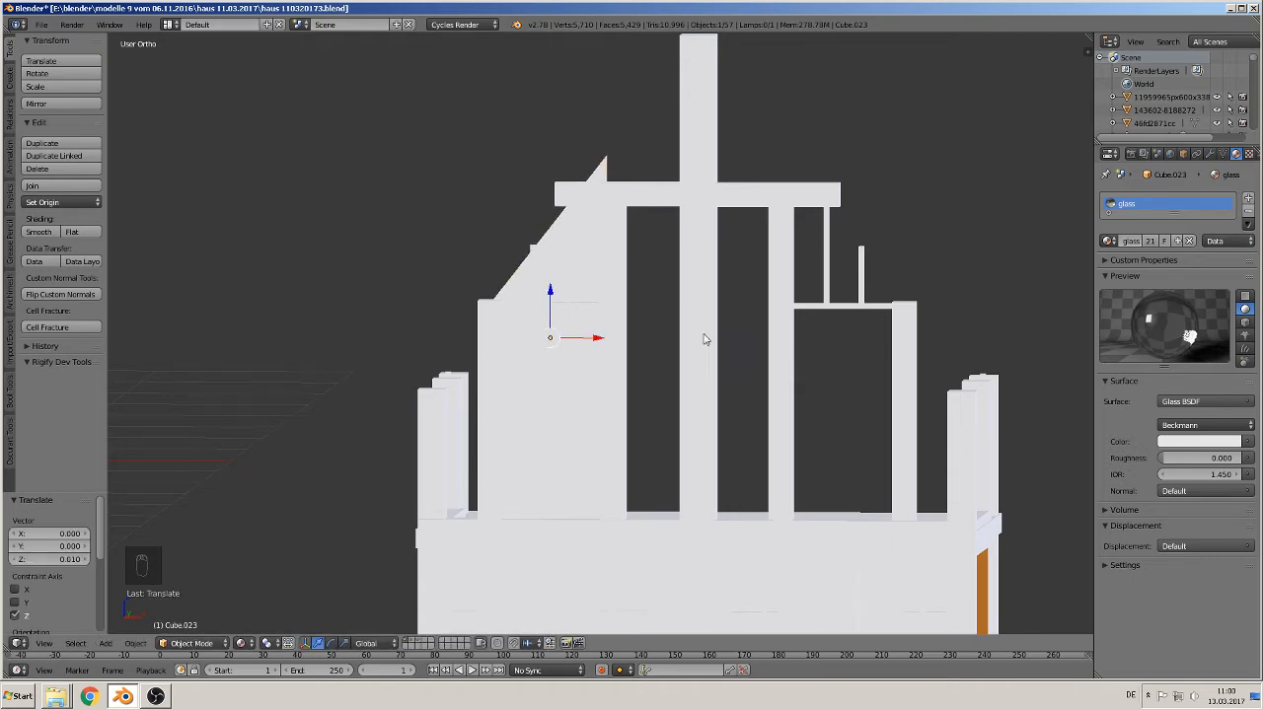
middle_click_drag(675, 367, 607, 404, "shift")
Lower the sloped pane's two tip vertices until they sit behind the crossbeam, and shift them -0.003 along X
key("Tab")
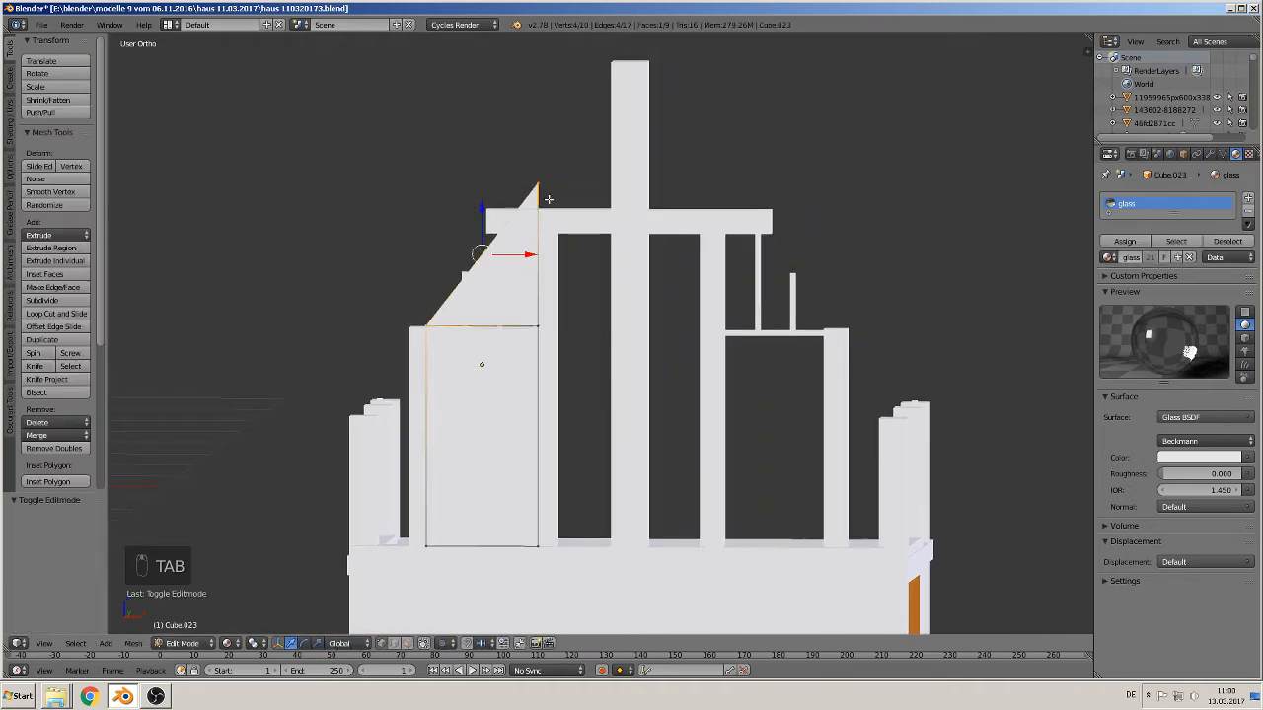
key("a")
key("a")
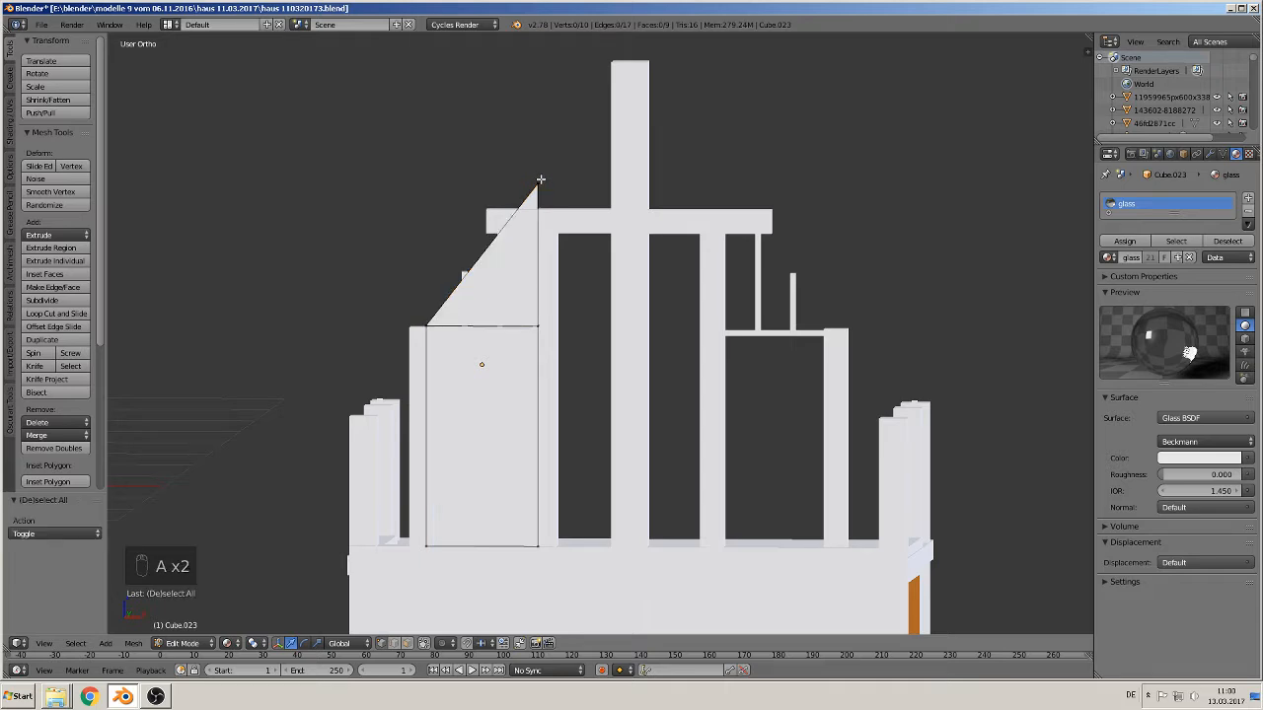
key("c")
left_click(541, 176)
right_click(541, 176)
left_click_drag(540, 147, 540, 184)
mouse_move(571, 223)
left_mouse_down()
mouse_move(537, 225)
mouse_move(570, 231)
left_mouse_up()
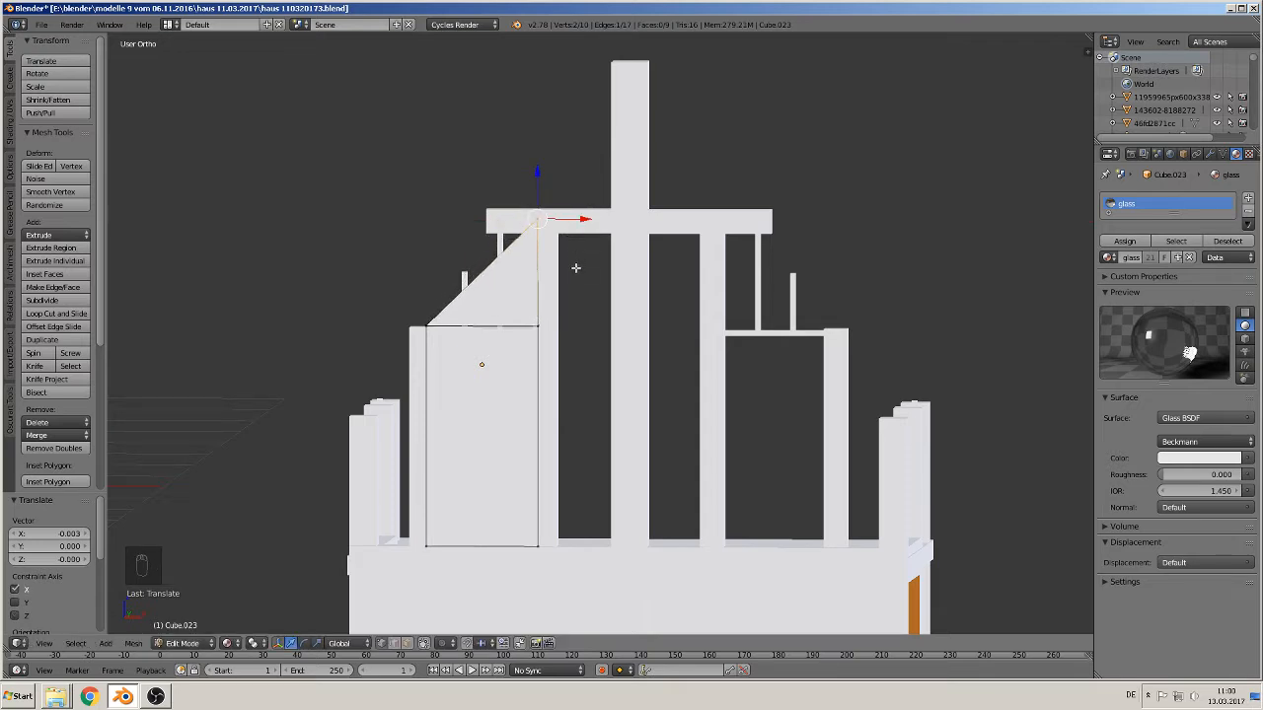
middle_click_drag(605, 348, 553, 338, "shift")
key("Tab")
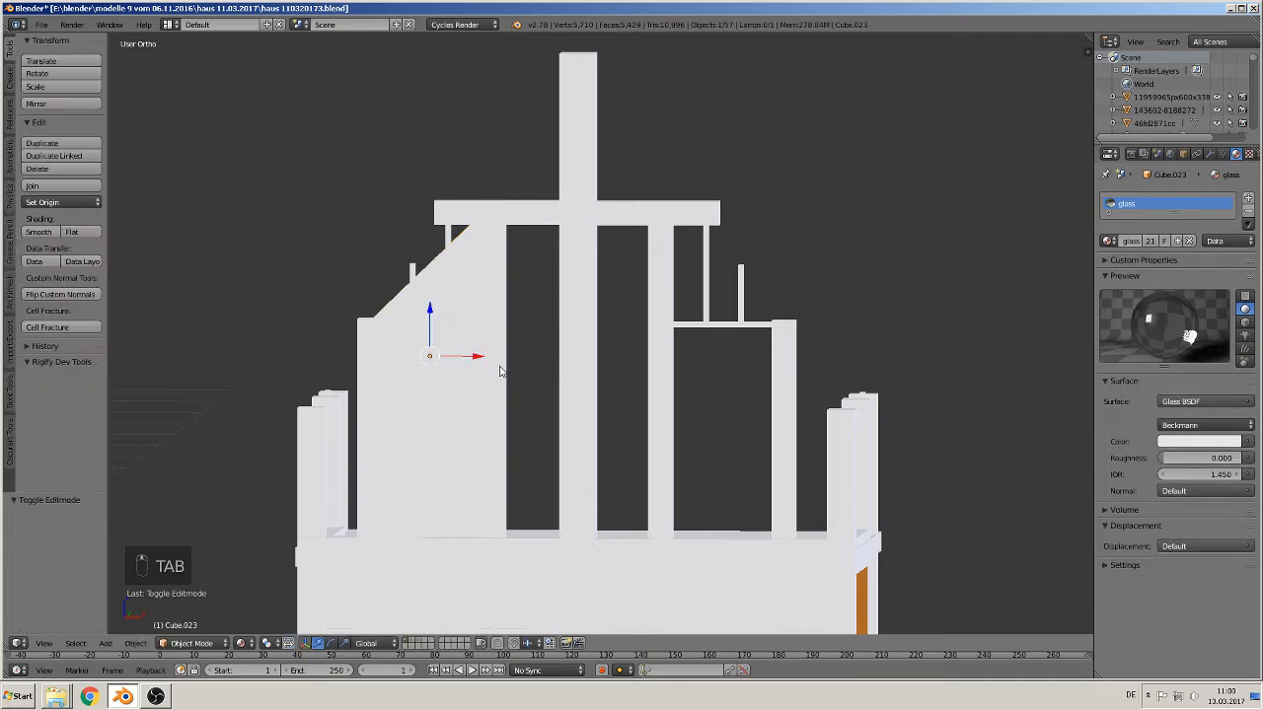
Duplicate the sloped pane 1.508 along X into the opposite upper bay and rotate the copy 180° about Z
key("shift+d")
key("x")
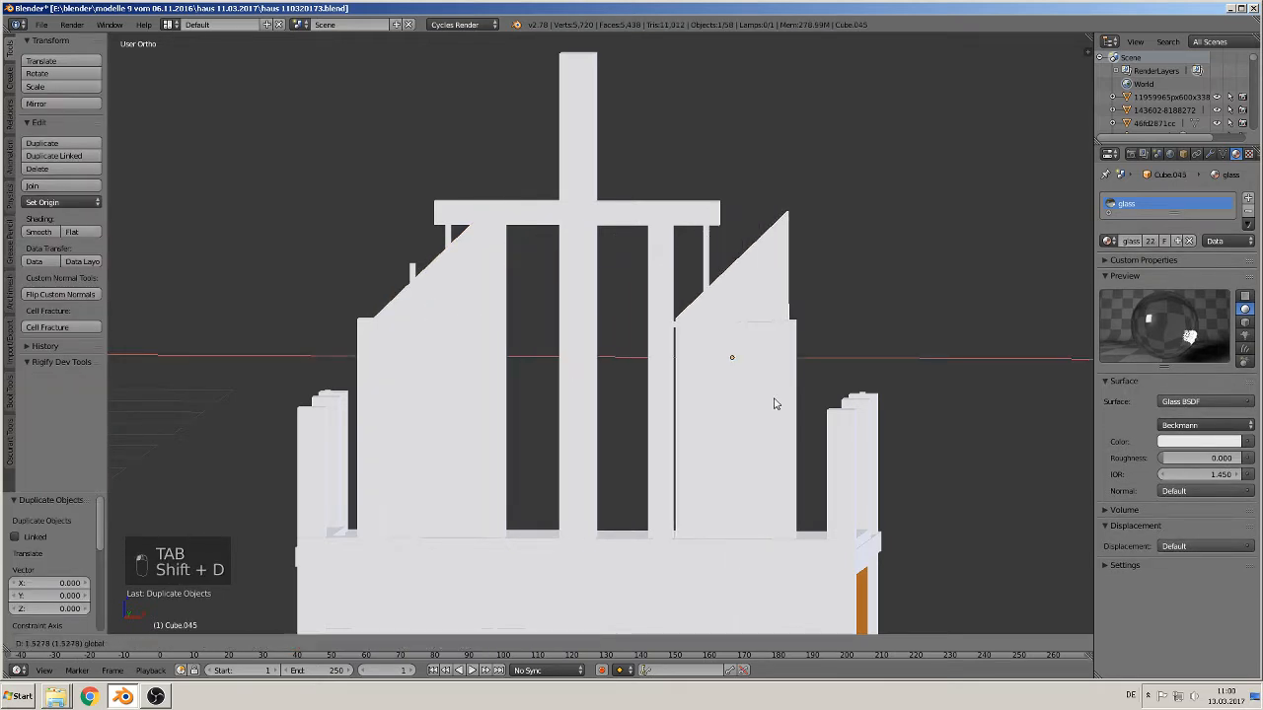
left_click(757, 408)
middle_click_drag(757, 408, 814, 453)
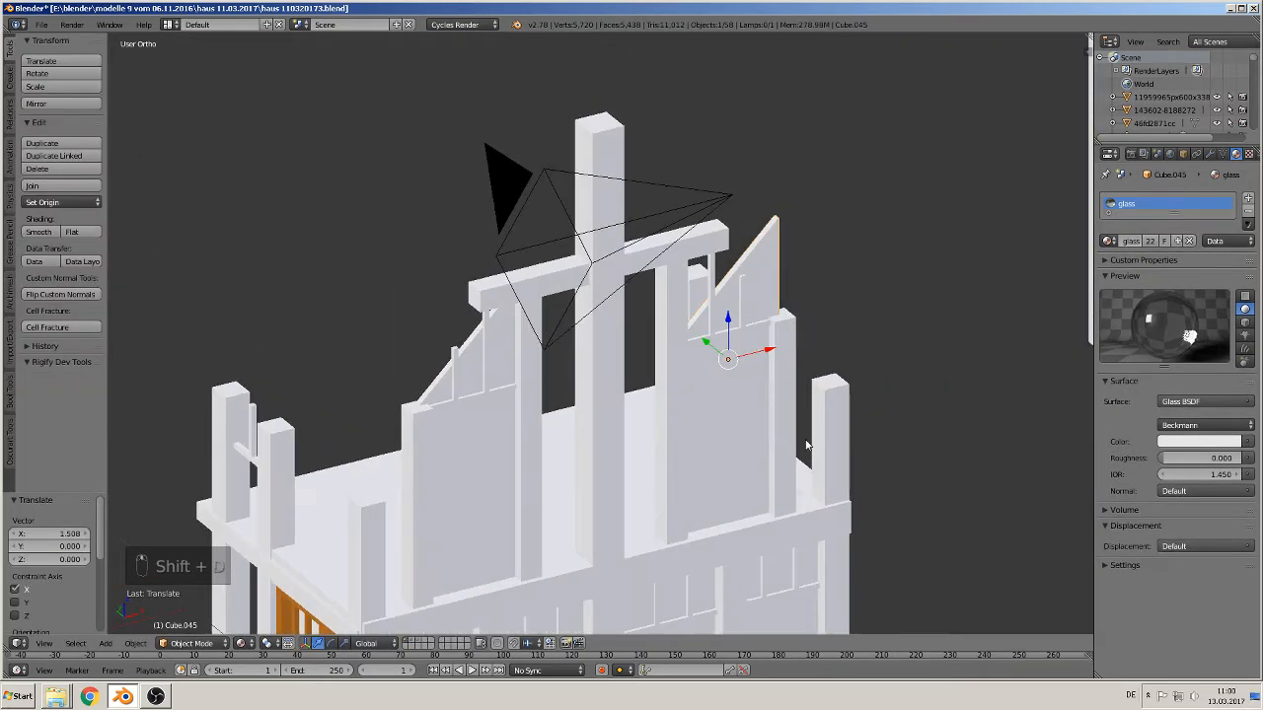
type("rz180")
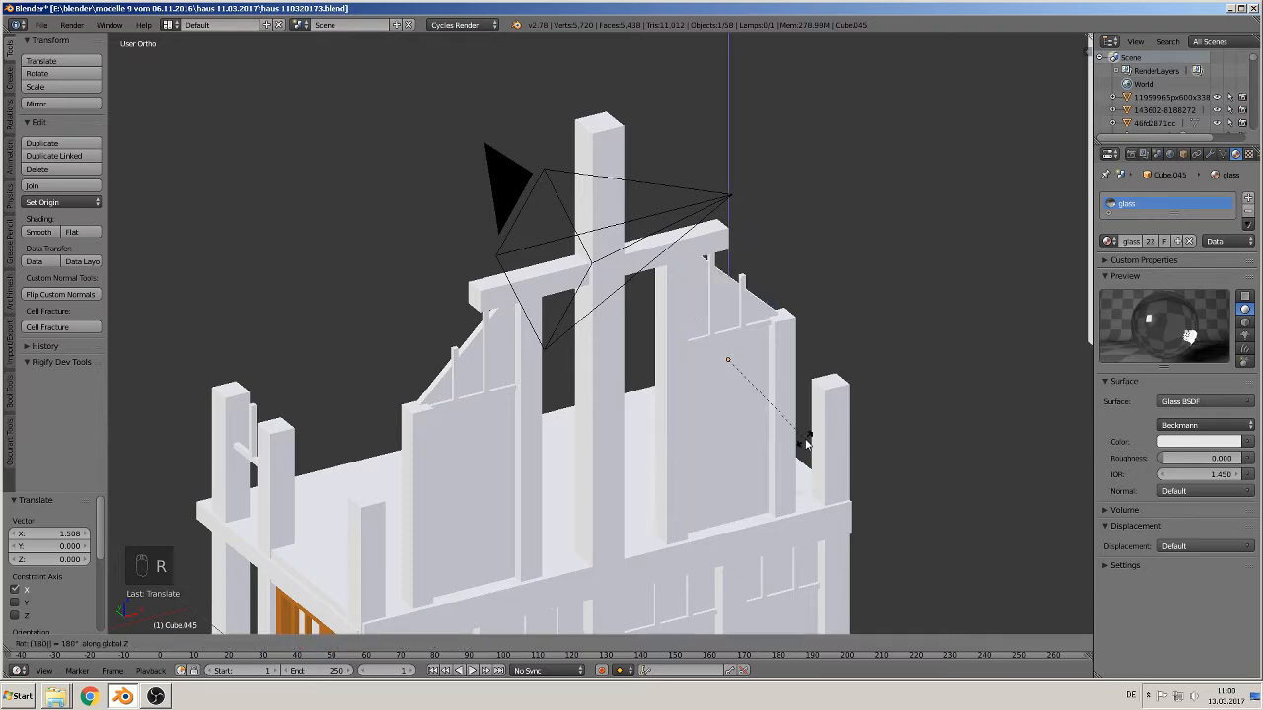
key("Return")
middle_click_drag(807, 444, 754, 446)
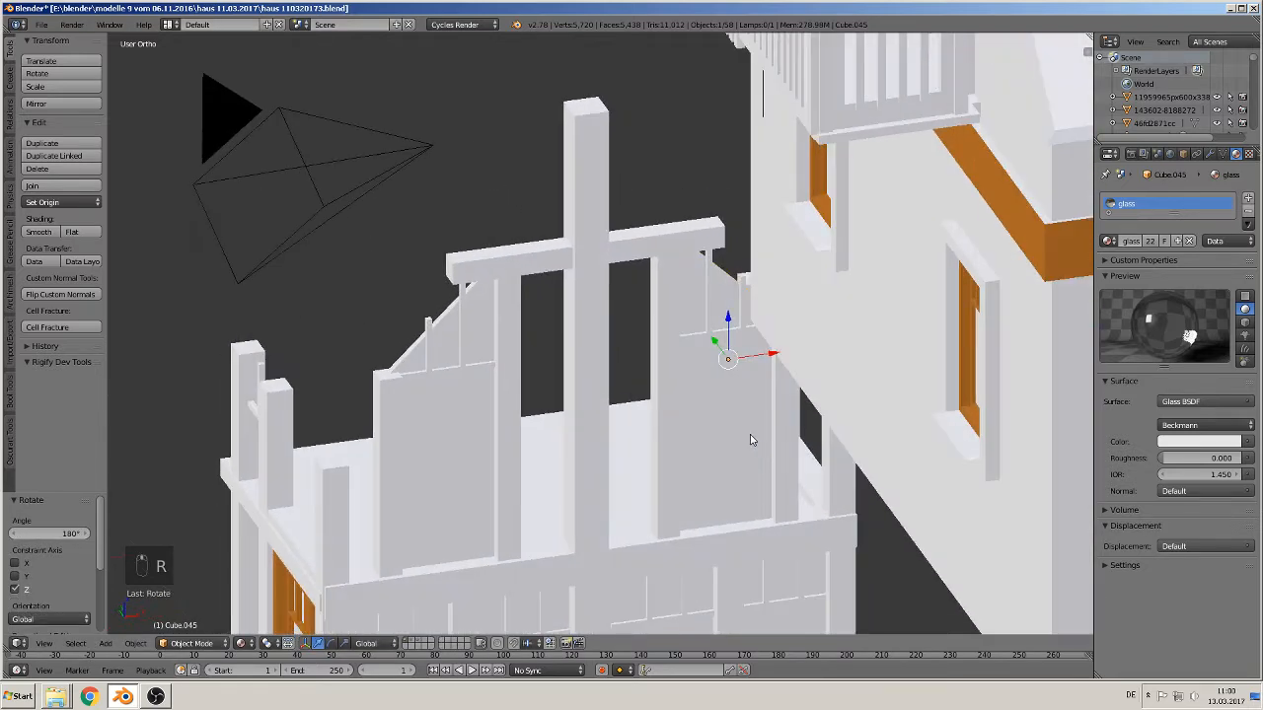
Undo the sloped pane's rotated copy, its tip lowering and the remaining slope shaping, back to the pane before those edits
key("KP_1")
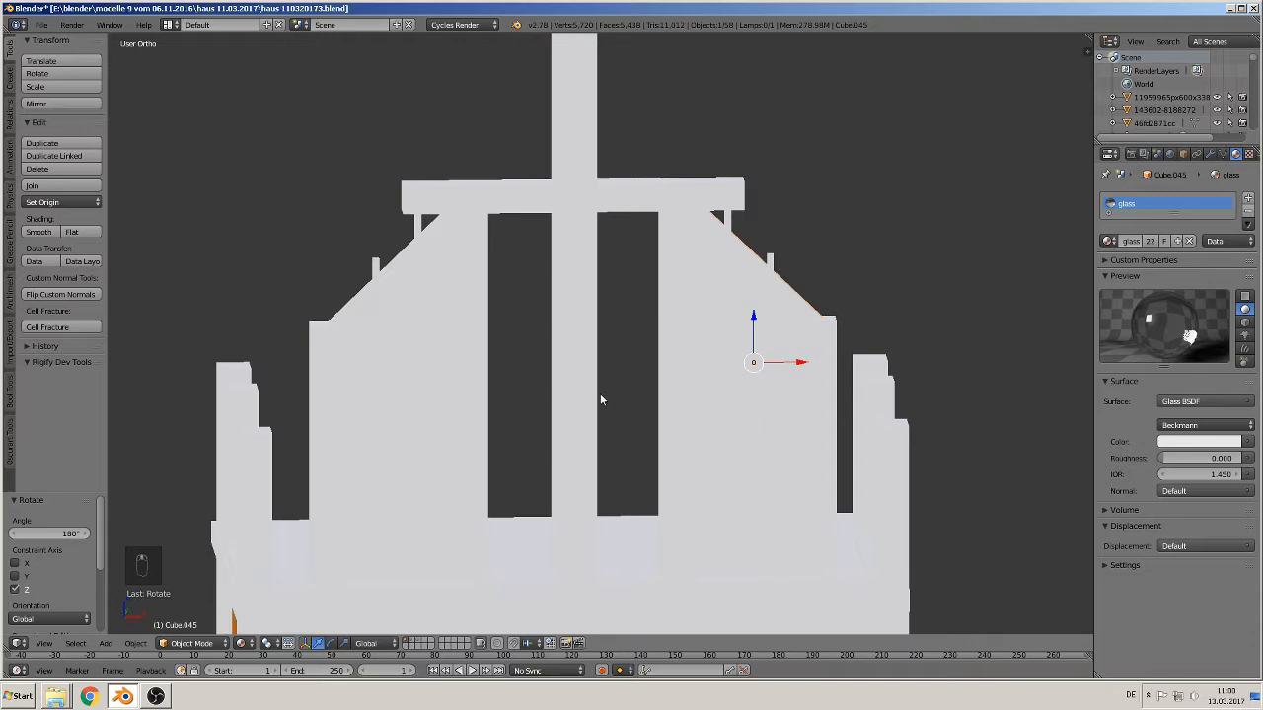
scroll(600, 400, "down", 1)
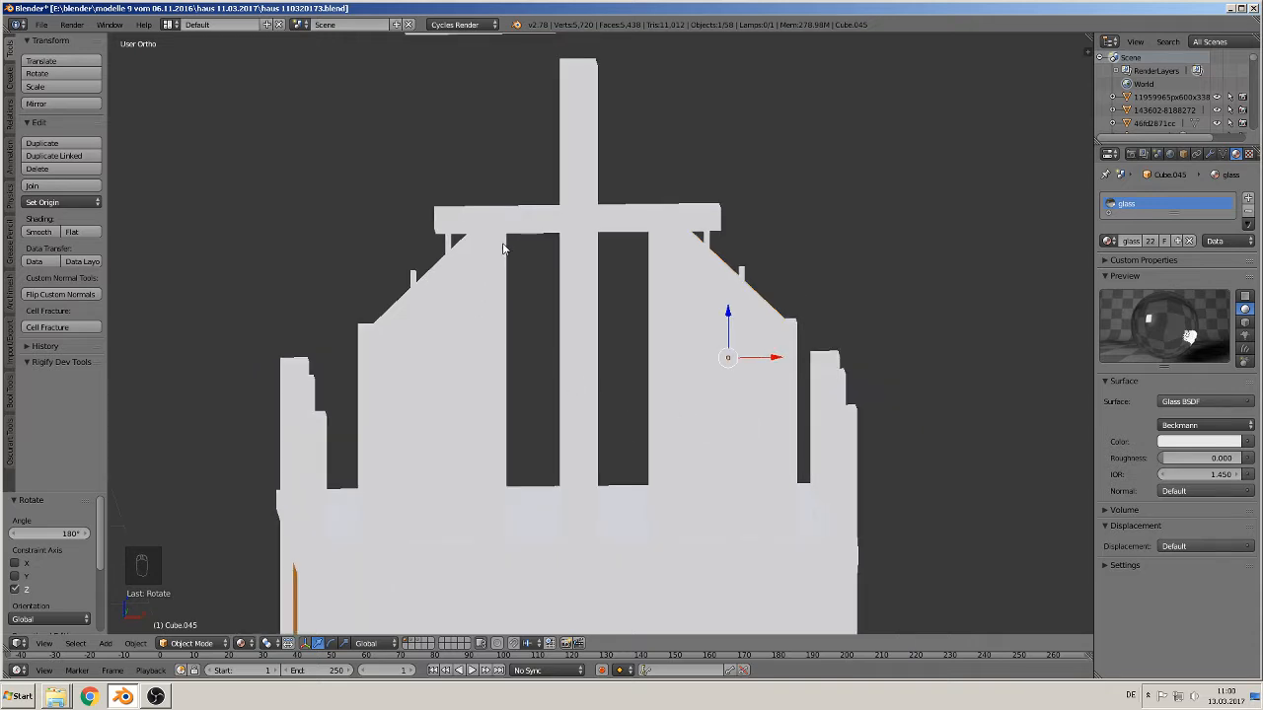
key("ctrl+z")
key("ctrl+z")
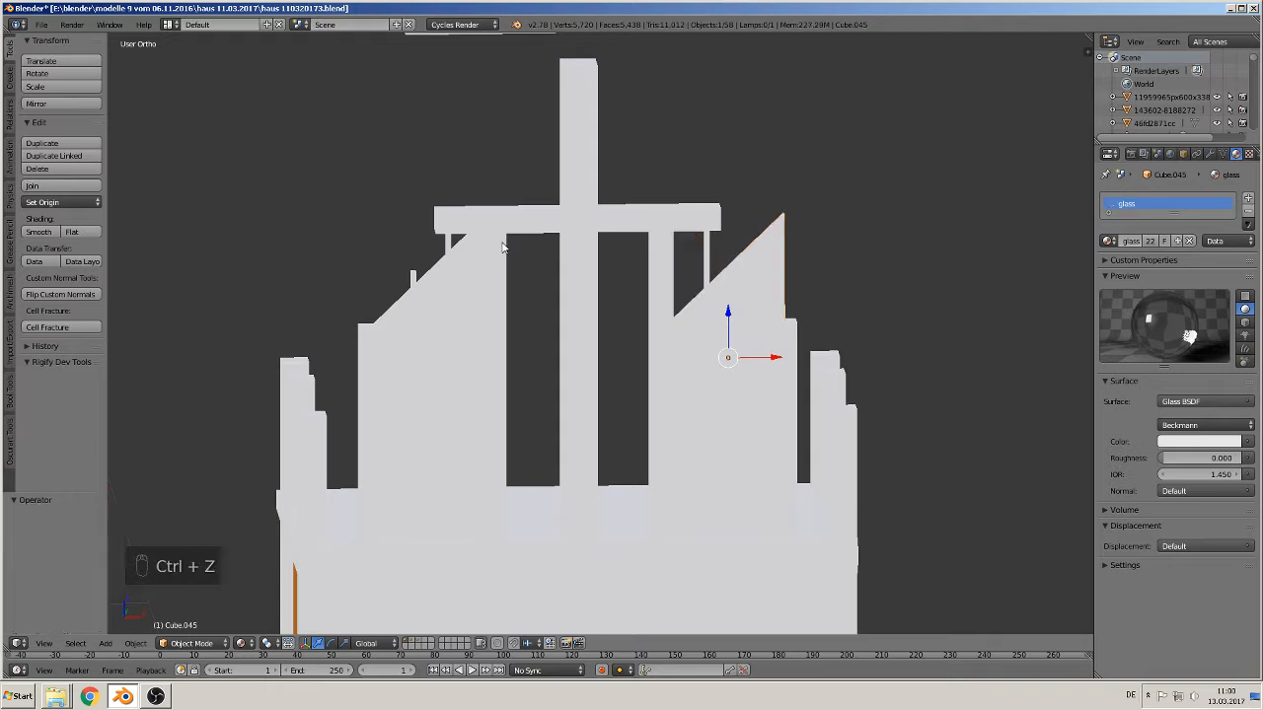
key("ctrl+z")
key("ctrl+z")
key("ctrl+z")
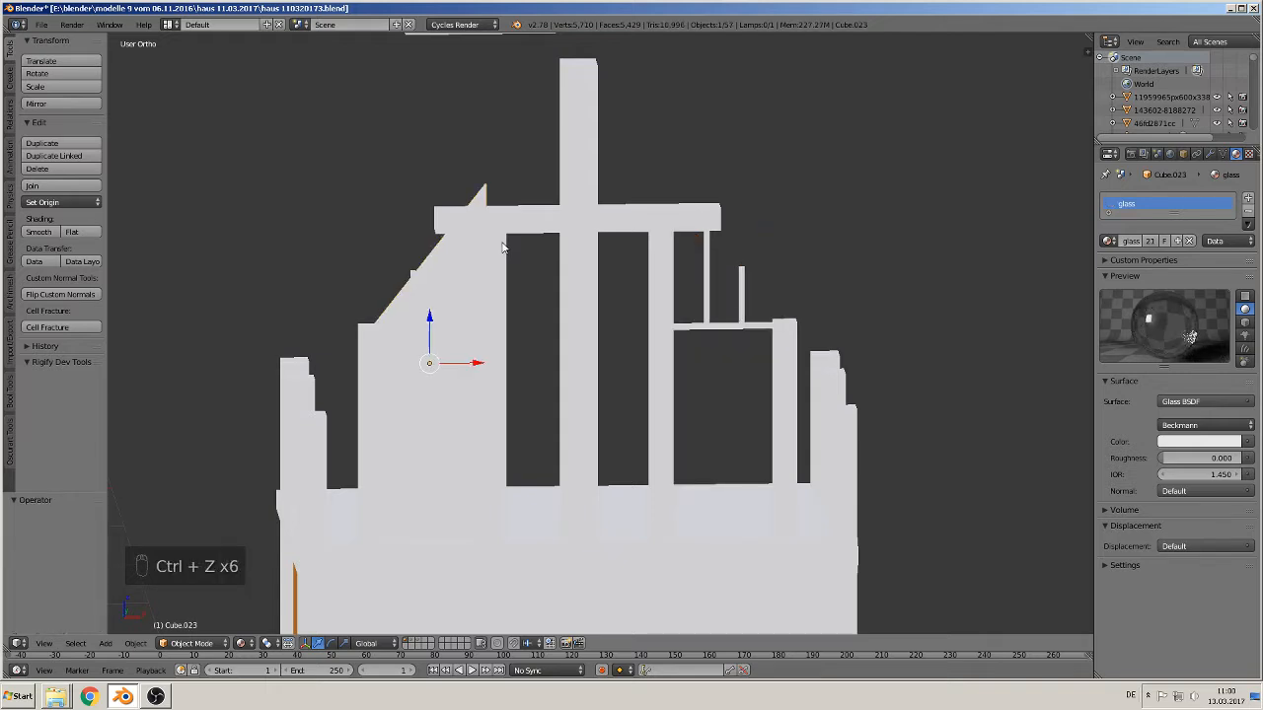
Add one horizontal loop cut across the upper glass pane at the height of the thin crossbar
key("Tab")
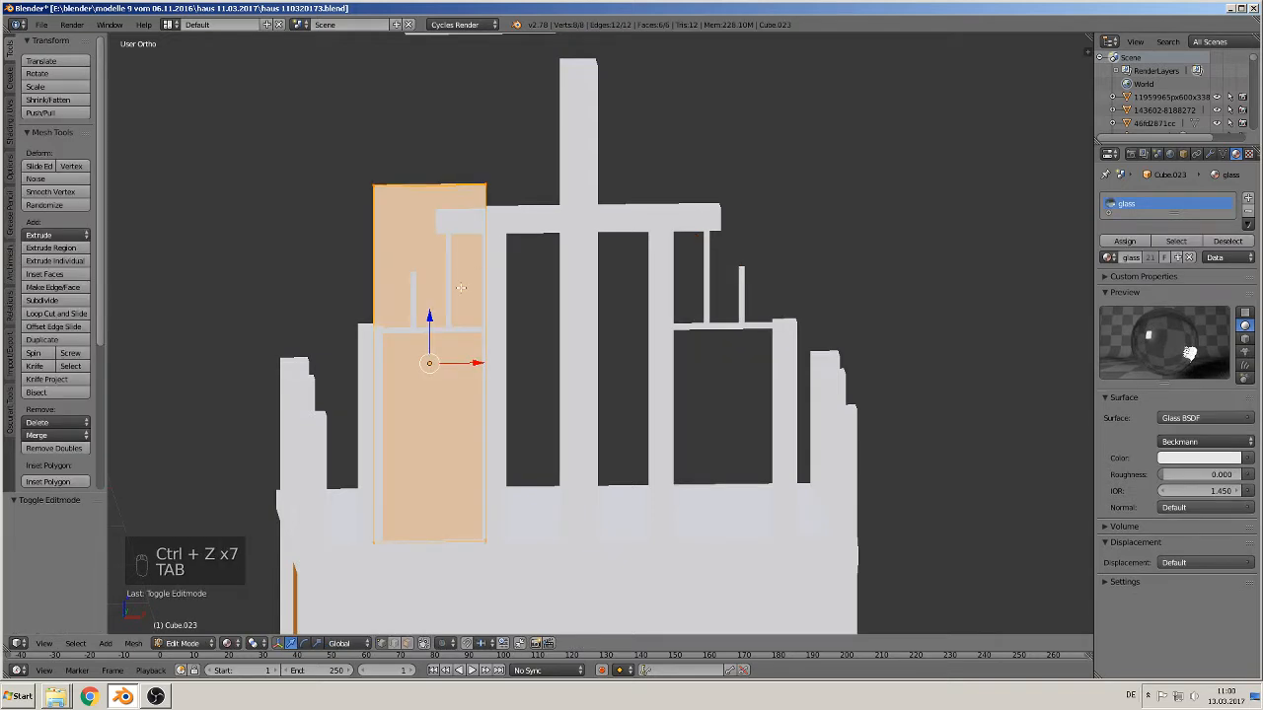
scroll(414, 326, "up", 2)
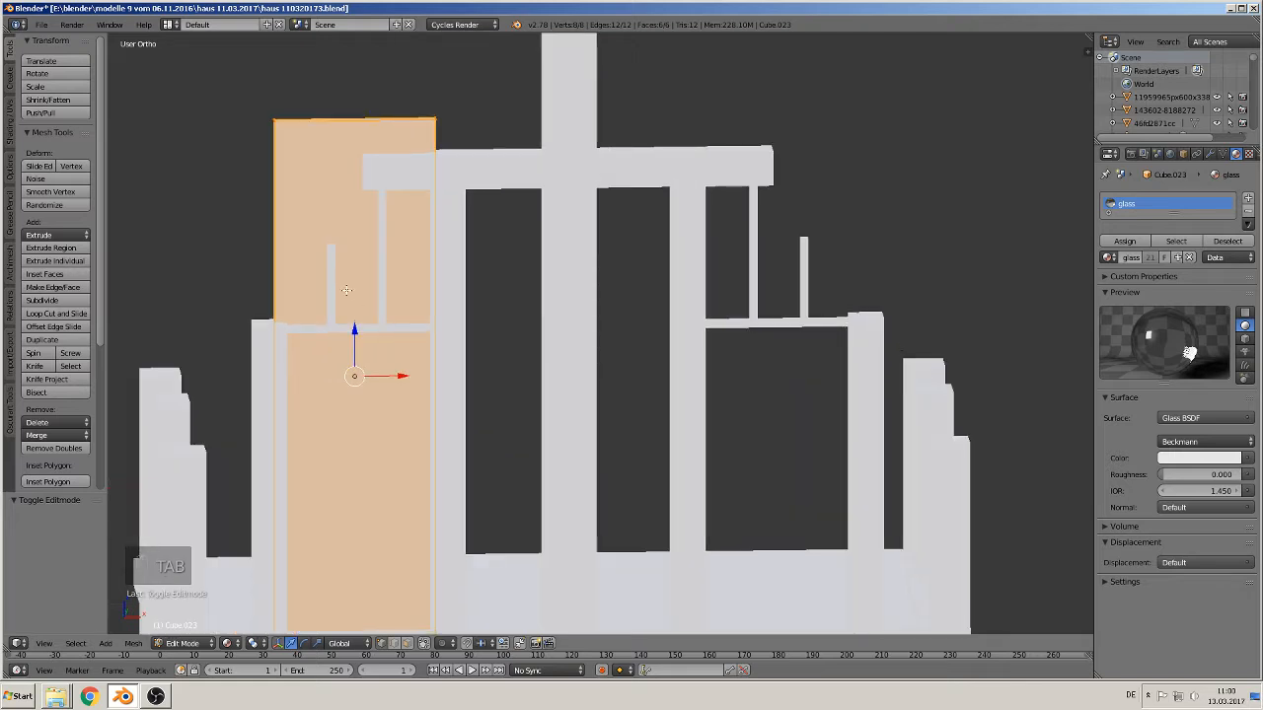
key("ctrl+r")
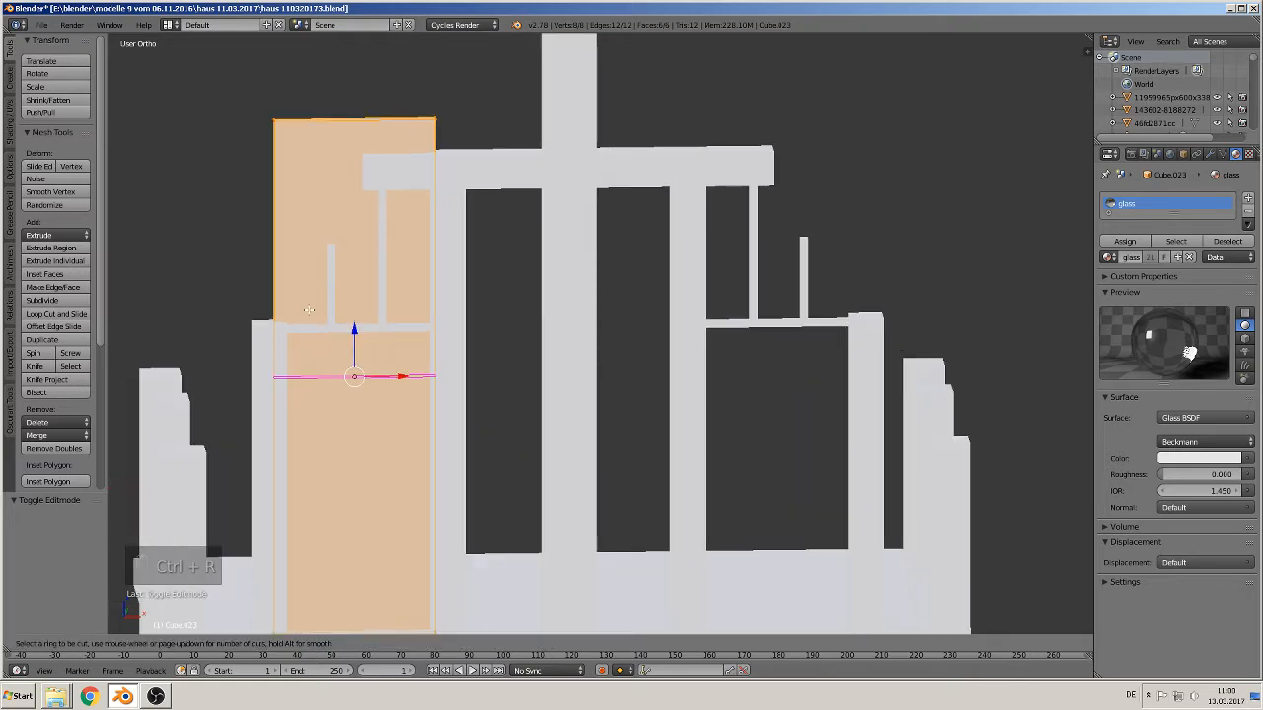
left_click(309, 311)
left_click(311, 258)
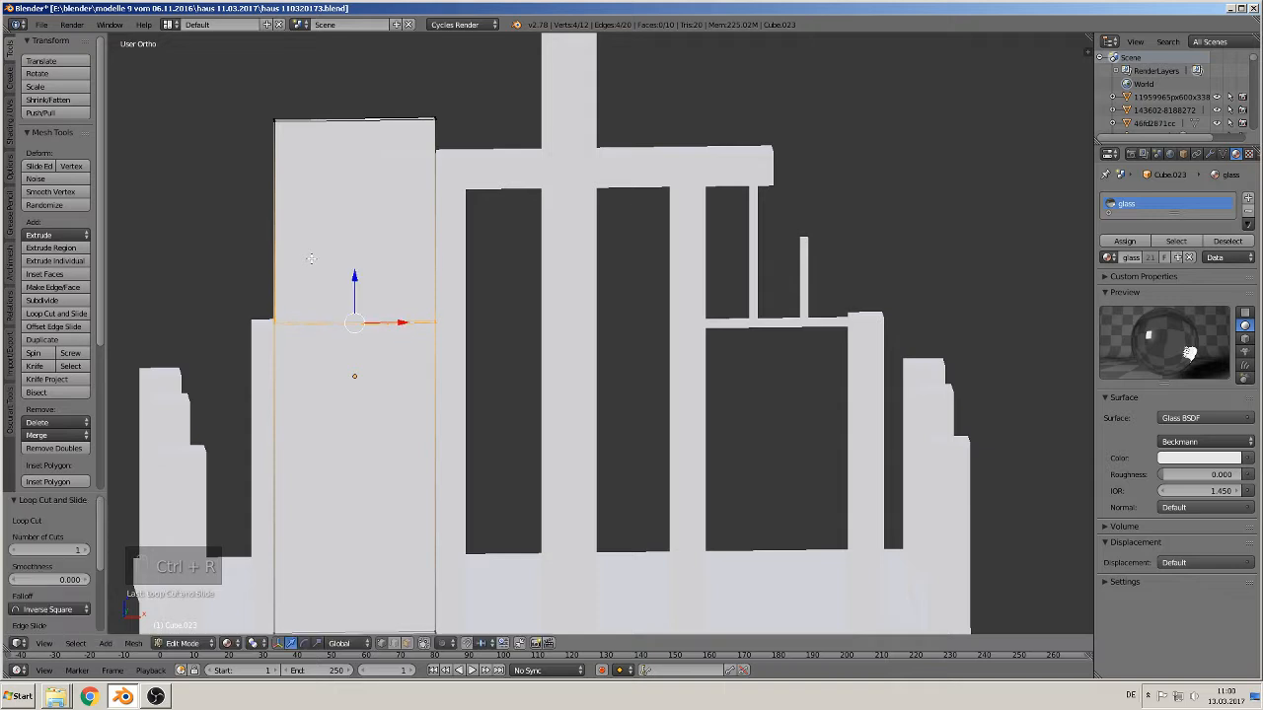
Lower the pane's top edge vertices until they sit behind the crossbeam
key("a")
key("a")
key("a")
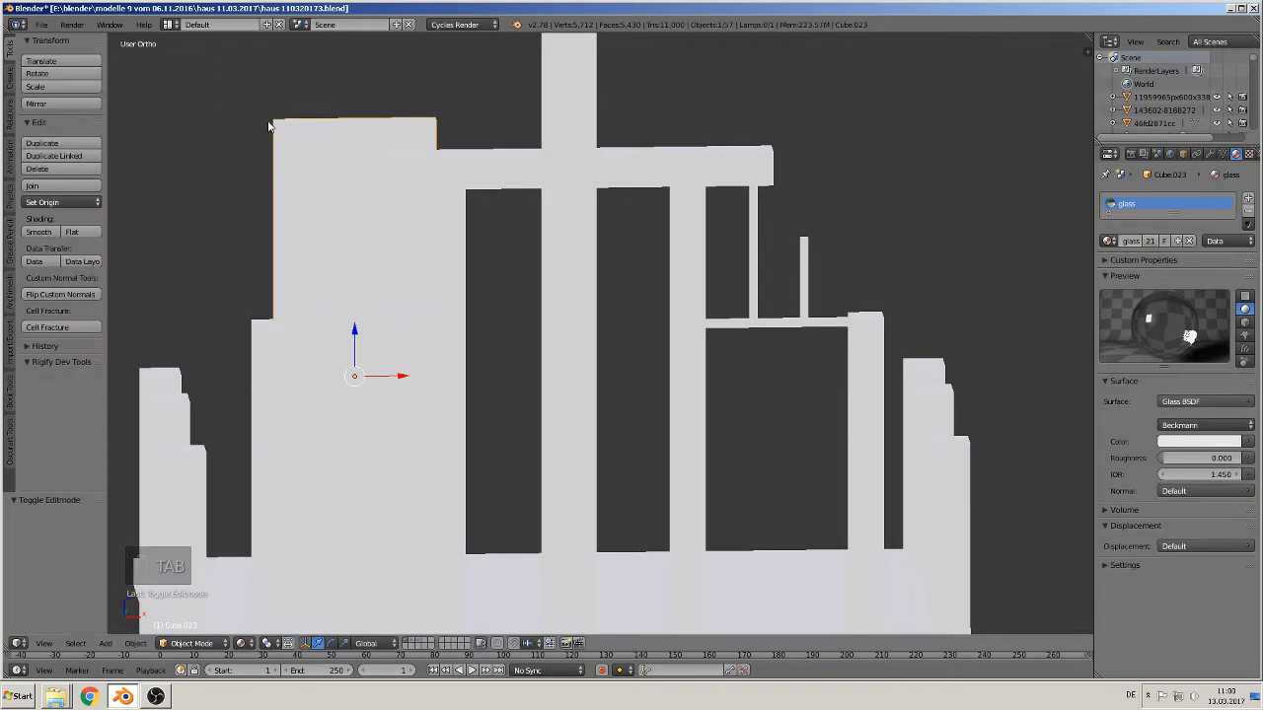
key("c")
left_click_drag(271, 120, 450, 118)
right_click(453, 116)
mouse_move(343, 75)
left_mouse_down()
mouse_move(357, 75)
mouse_move(353, 135)
left_mouse_up()
Shift the pane's outer top corner inward along X to the crossbeam's end, giving the glass a sloping side
key("a")
key("c")
left_click(274, 181)
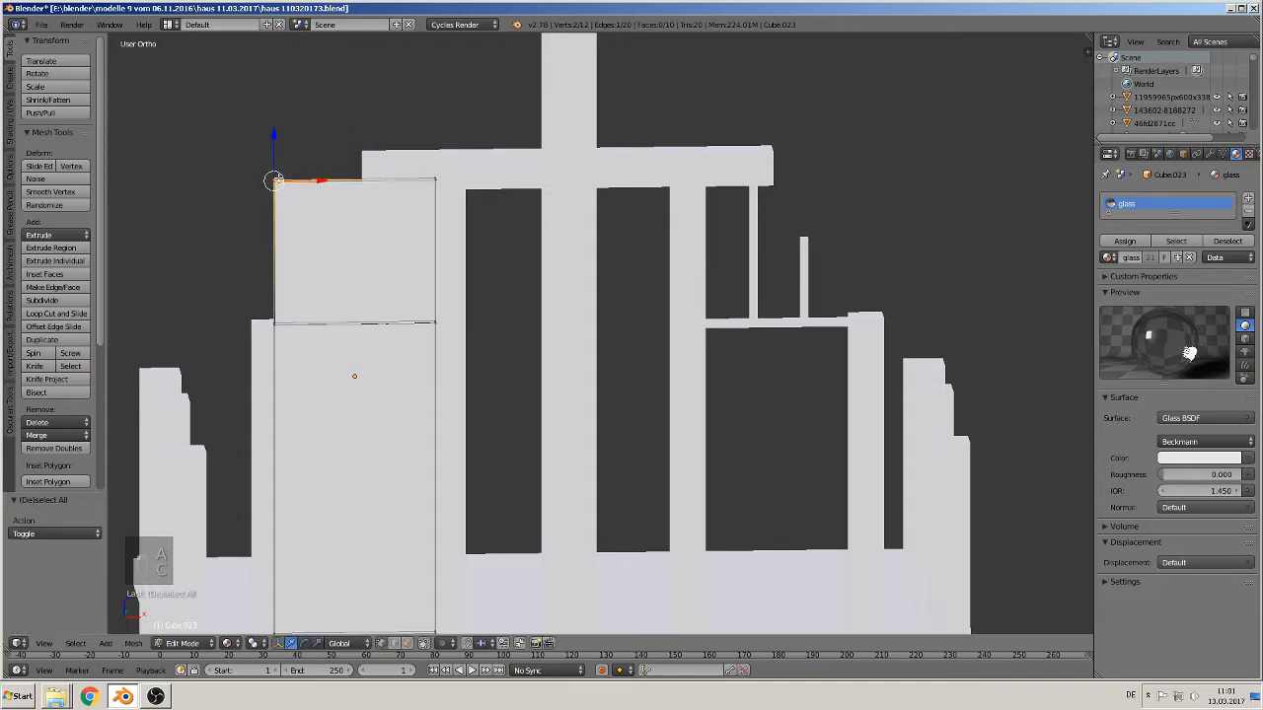
left_click_drag(322, 182, 413, 180)
scroll(453, 266, "down", 3)
key("Tab")
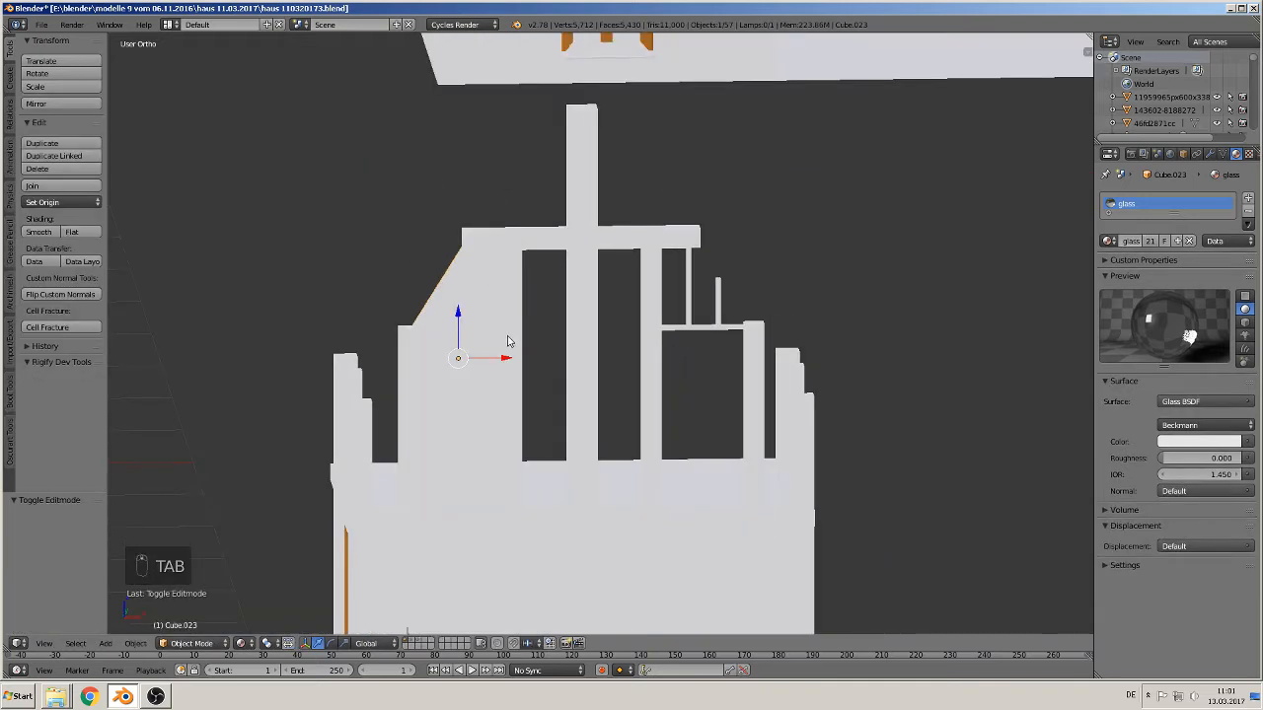
key("Tab")
key("Tab")
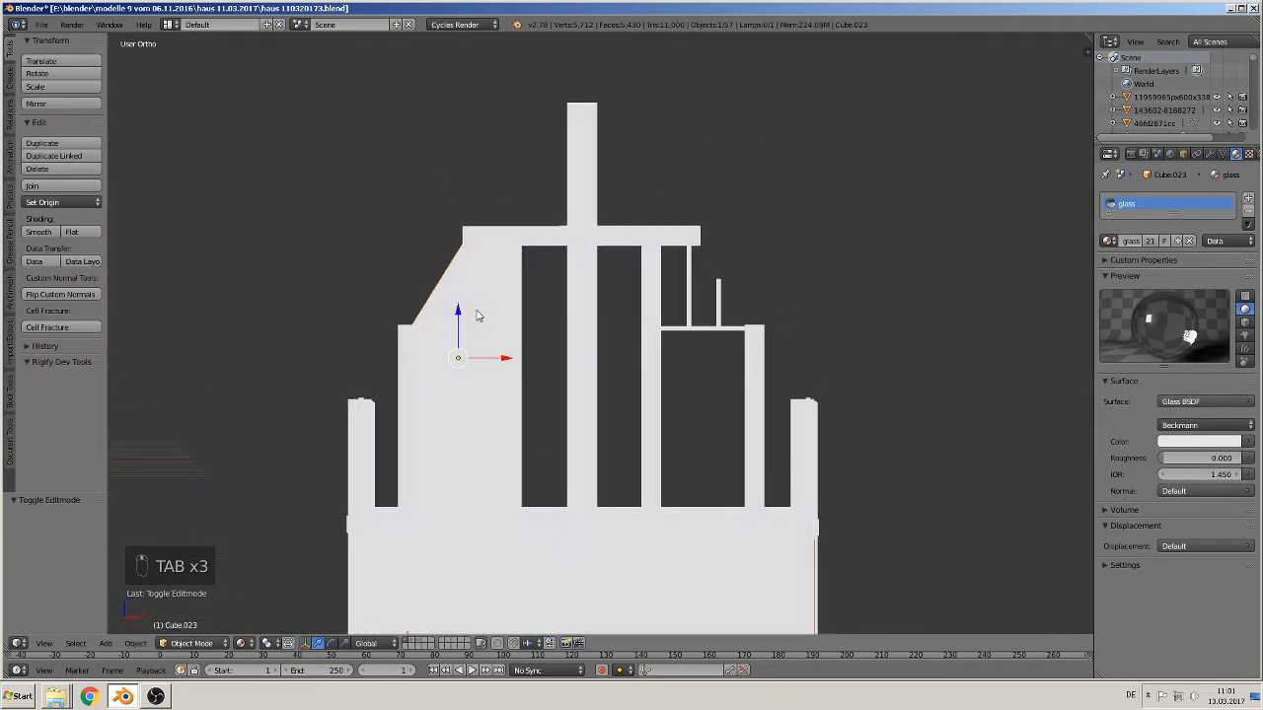
Duplicate the sloped pane 1.469 along X into the opposite upper bay and rotate the copy 180° about Z
key("KP_1")
key("shift+d")
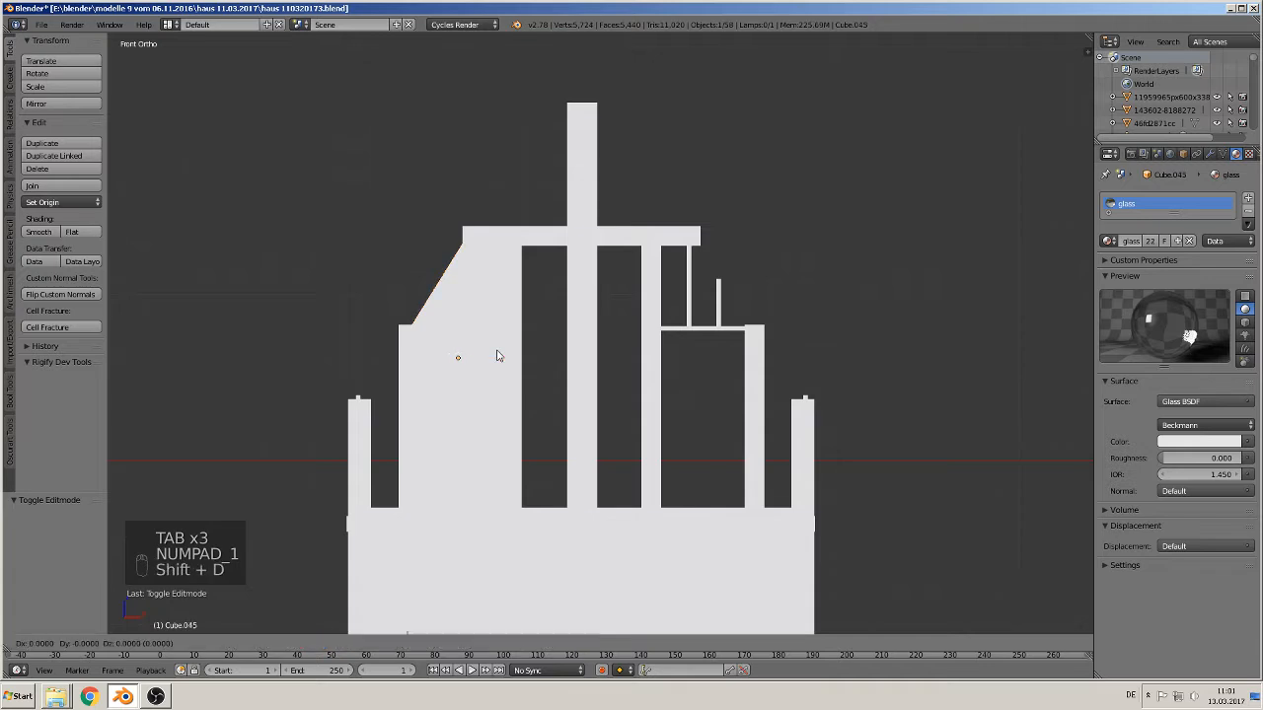
left_click(741, 350)
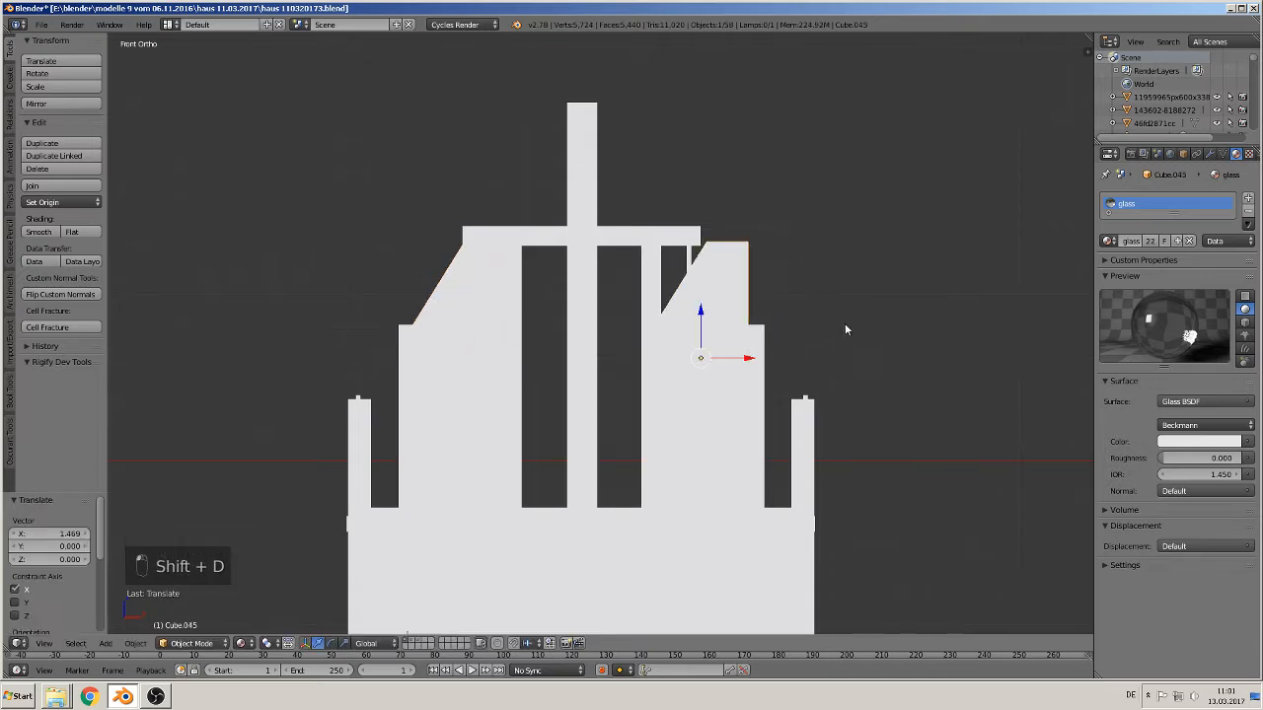
type("r180")
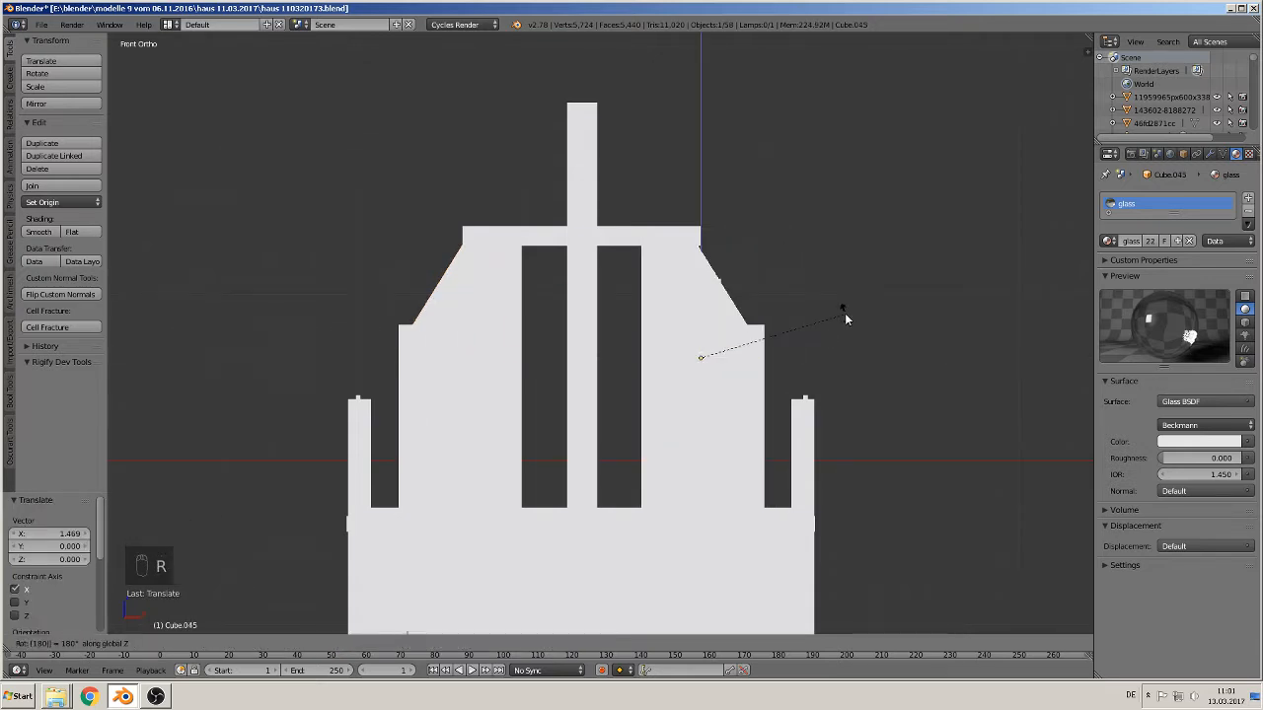
key("Return")
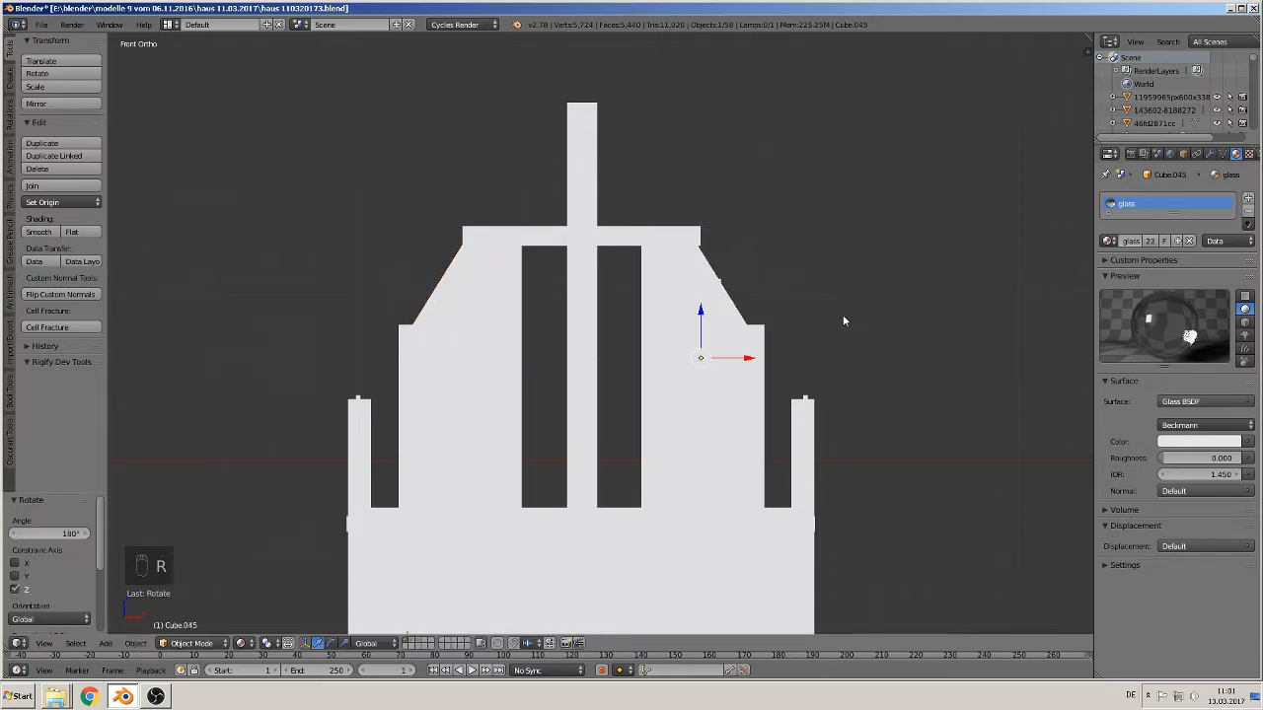
Move the rotated pane 0.024 along X and check both sloped panes' fit in the upper bays
key("g")
key("x")
left_click(750, 363)
middle_click_drag(750, 363, 823, 420)
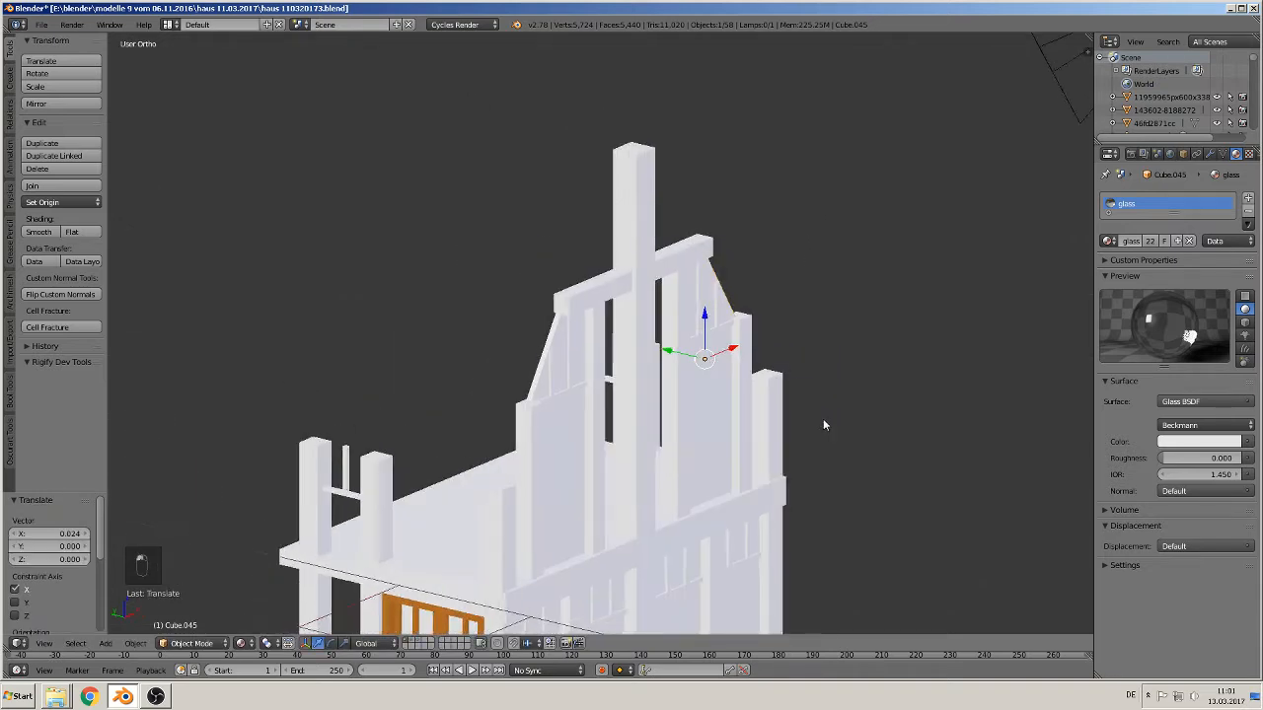
scroll(796, 425, "up", 2)
scroll(750, 303, "up", 2)
middle_click_drag(744, 415, 687, 341, "shift")
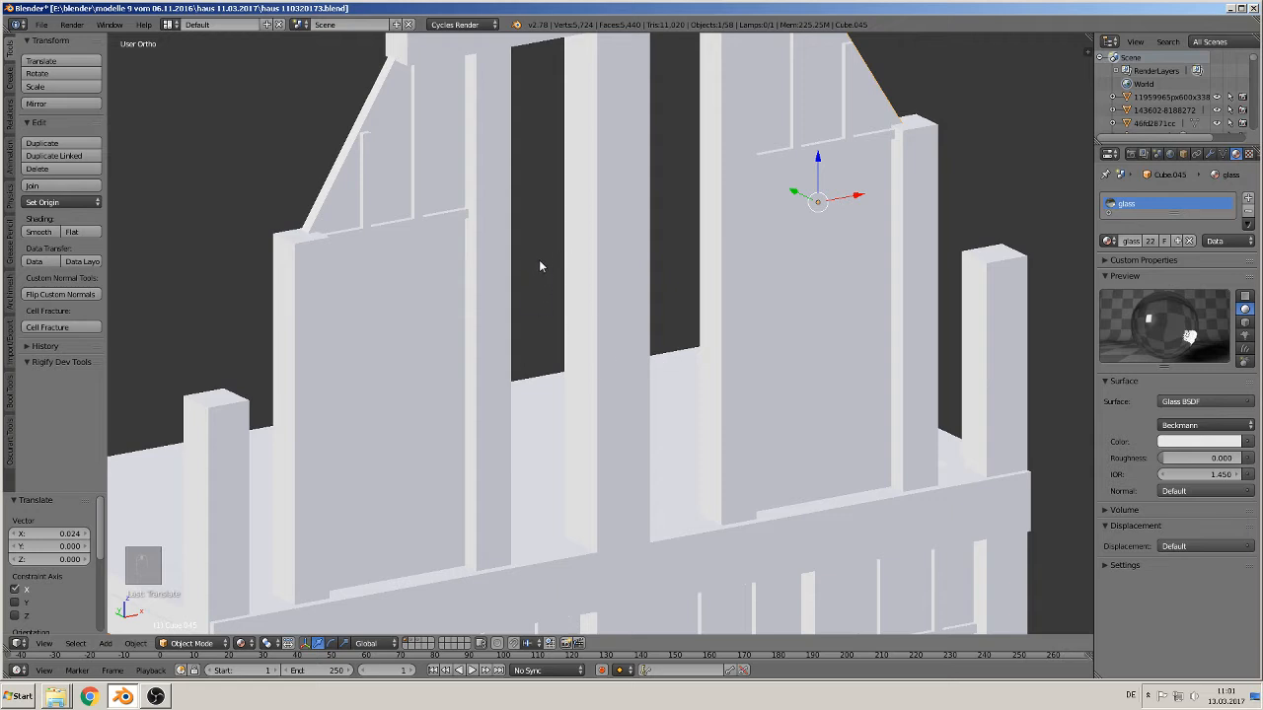
scroll(456, 332, "down", 3)
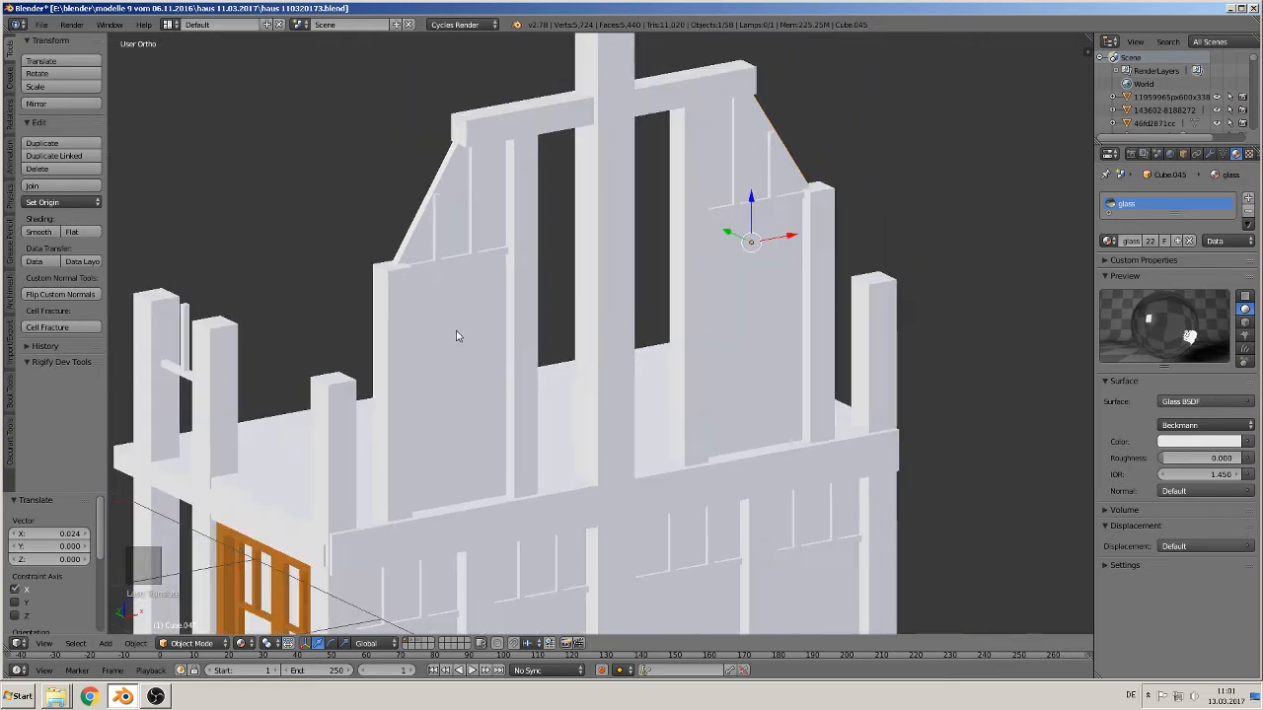
Set the viewport shading to Solid and show the gable in front view
scroll(442, 347, "up", 5)
key("KP_1")
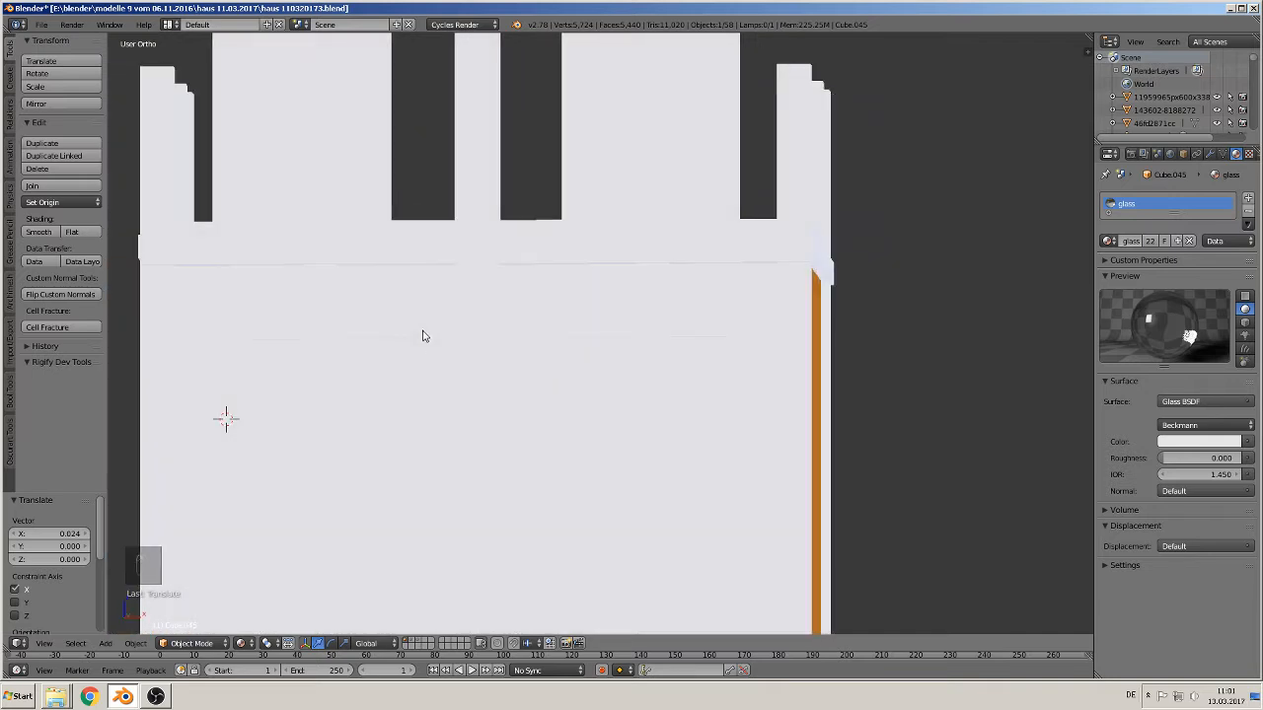
left_click(240, 644)
left_click(284, 599)
scroll(509, 415, "down", 3)
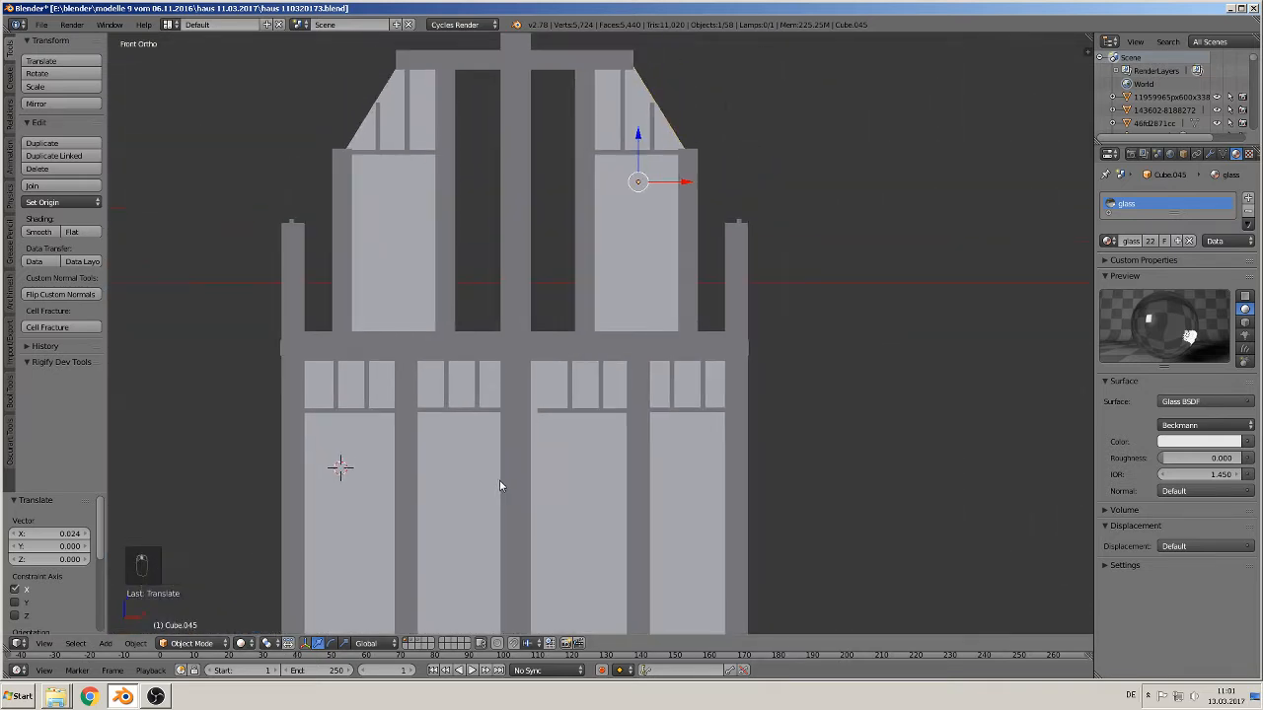
Duplicate the tall lower pane beside the central post, raising it 1.879 along Z and shifting it 0.100 along X
right_click(466, 474)
key("shift+d")
left_click(513, 175)
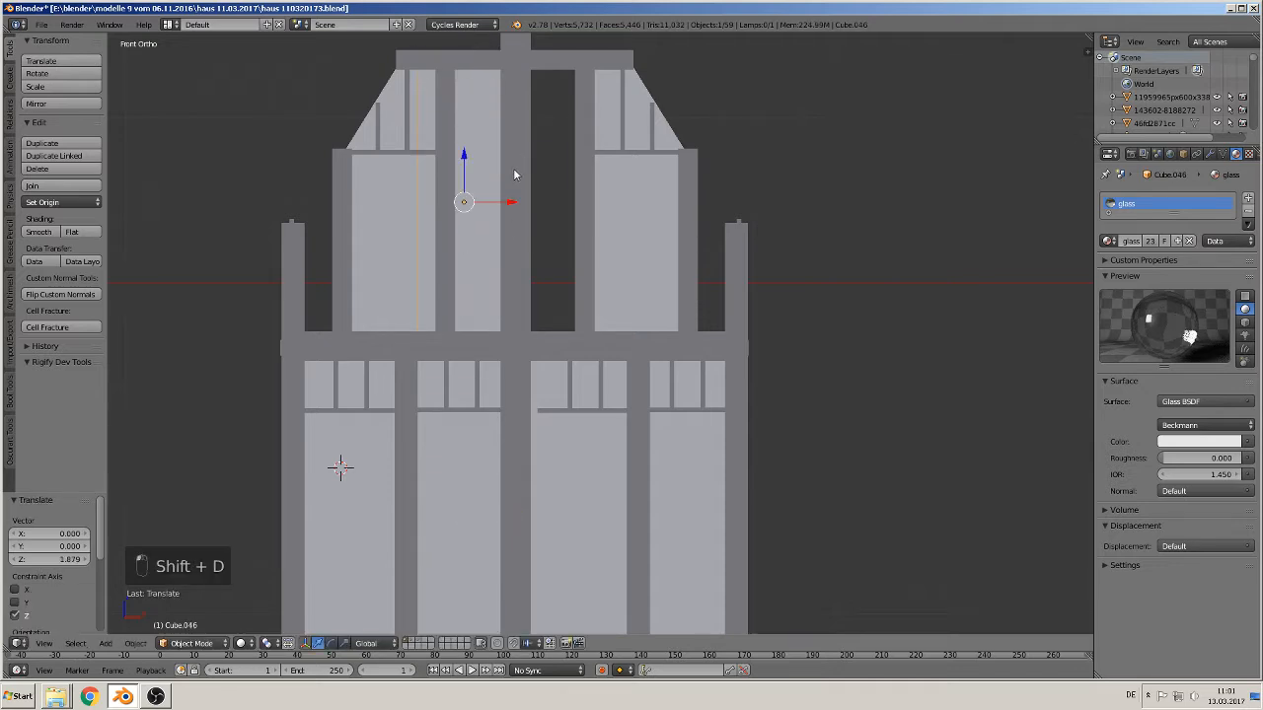
left_click_drag(512, 202, 528, 203)
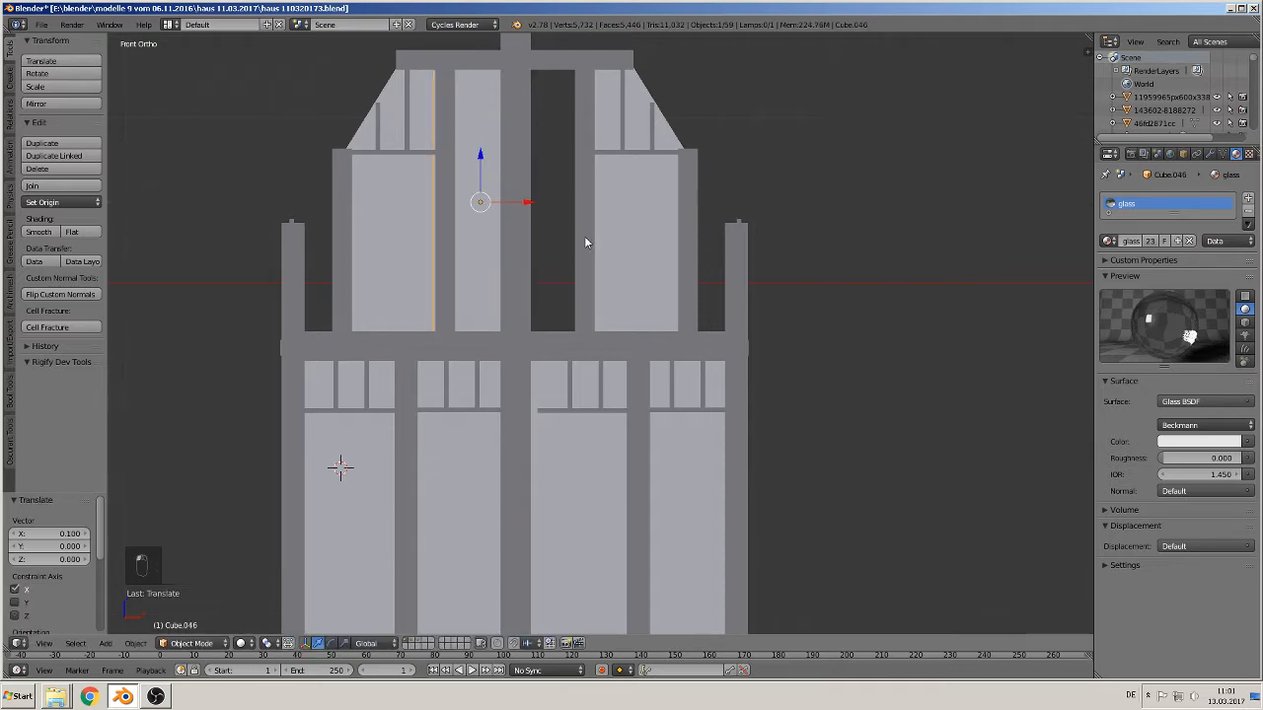
Scale the raised pane to 0.565 along X and fine-tune its position and size in the narrow gap beside the central post
key("s")
left_click(523, 210)
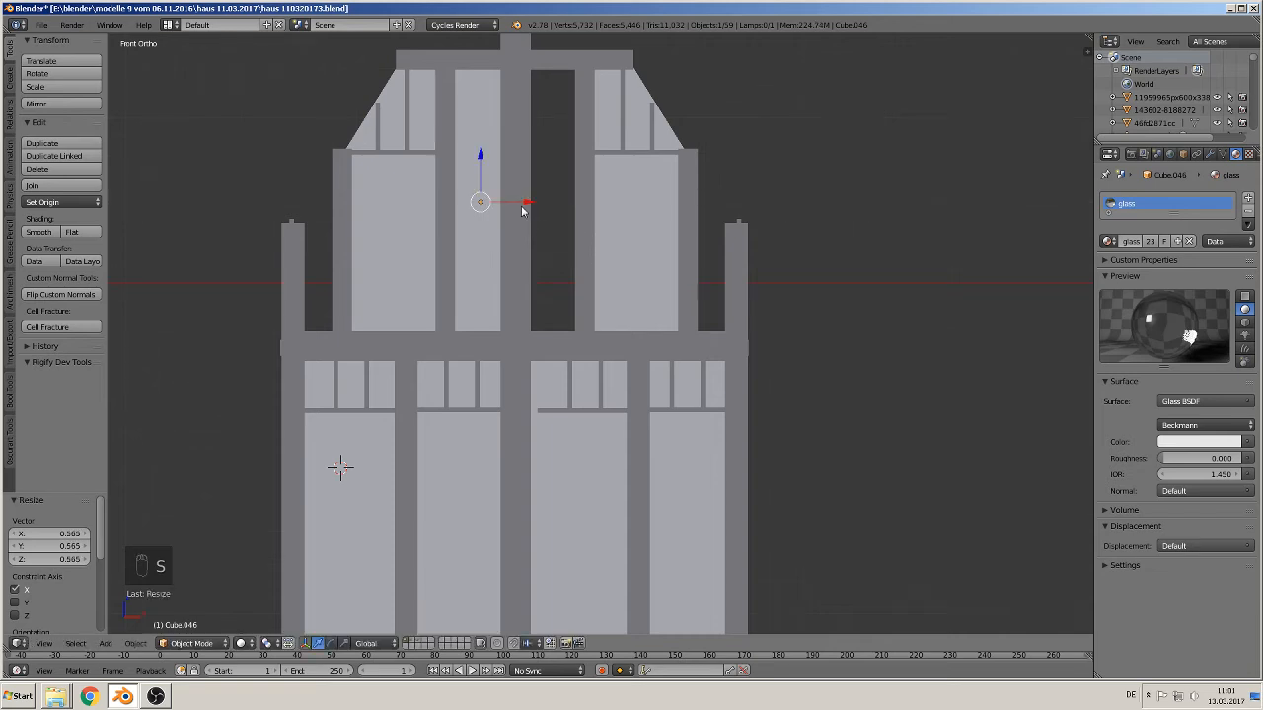
mouse_move(523, 210)
left_mouse_down()
mouse_move(513, 203)
mouse_move(525, 207)
left_mouse_up()
key("s")
left_click(534, 231)
Duplicate the narrow pane 0.438 along X across the central post, and copy that one 0.955 along X to the outer bay
key("shift+d")
left_click(593, 205)
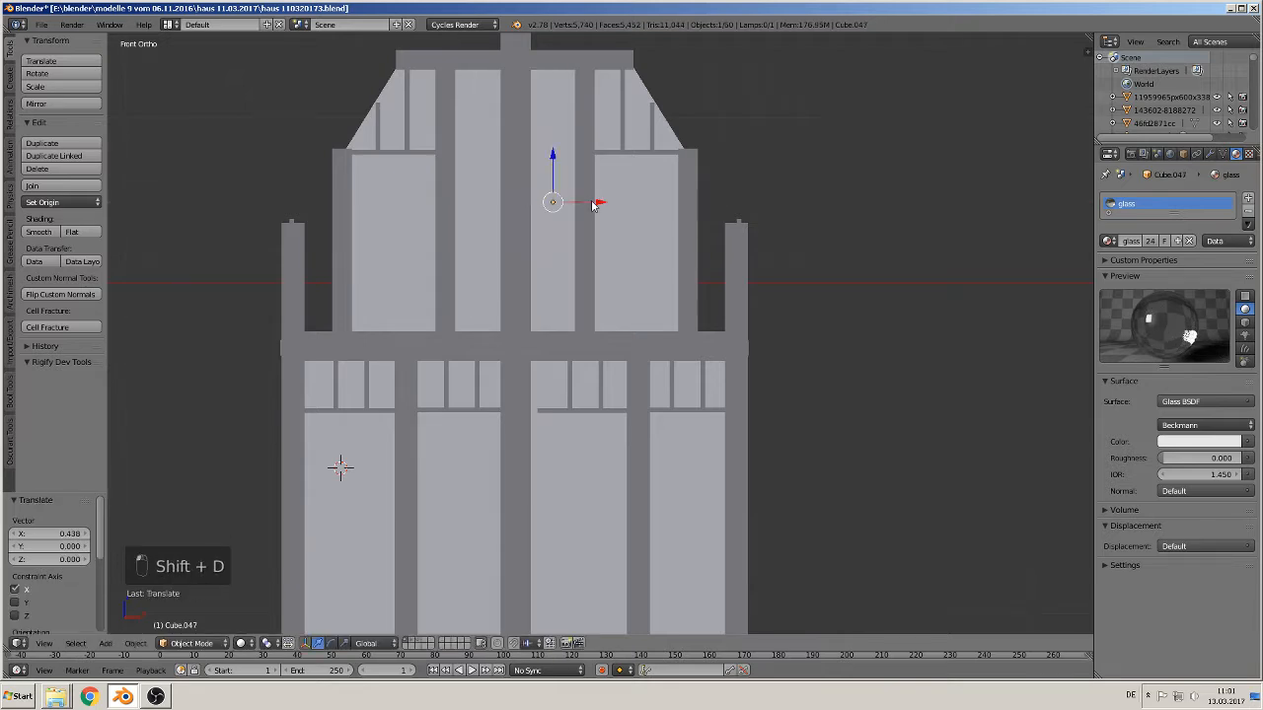
key("shift+d")
key("x")
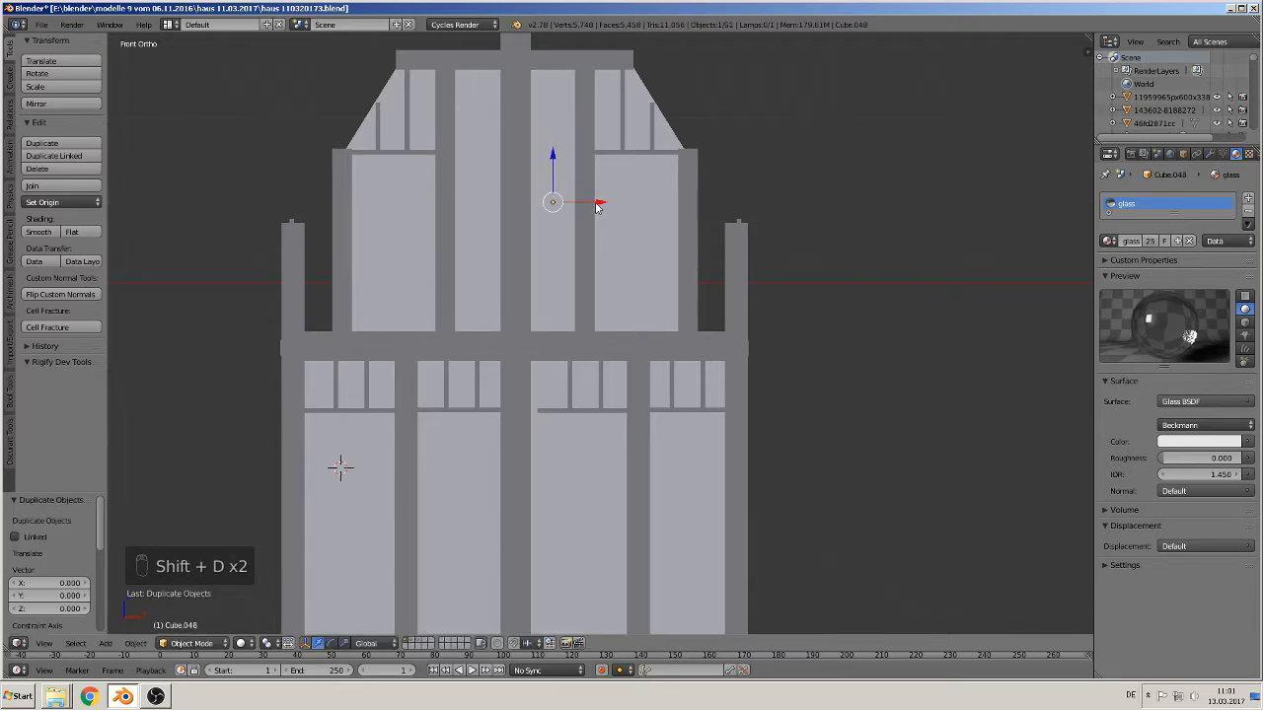
left_click(753, 200)
Scale the outer bay's pane to 0.559 along X and nudge it 0.008 along X between its posts
key("s")
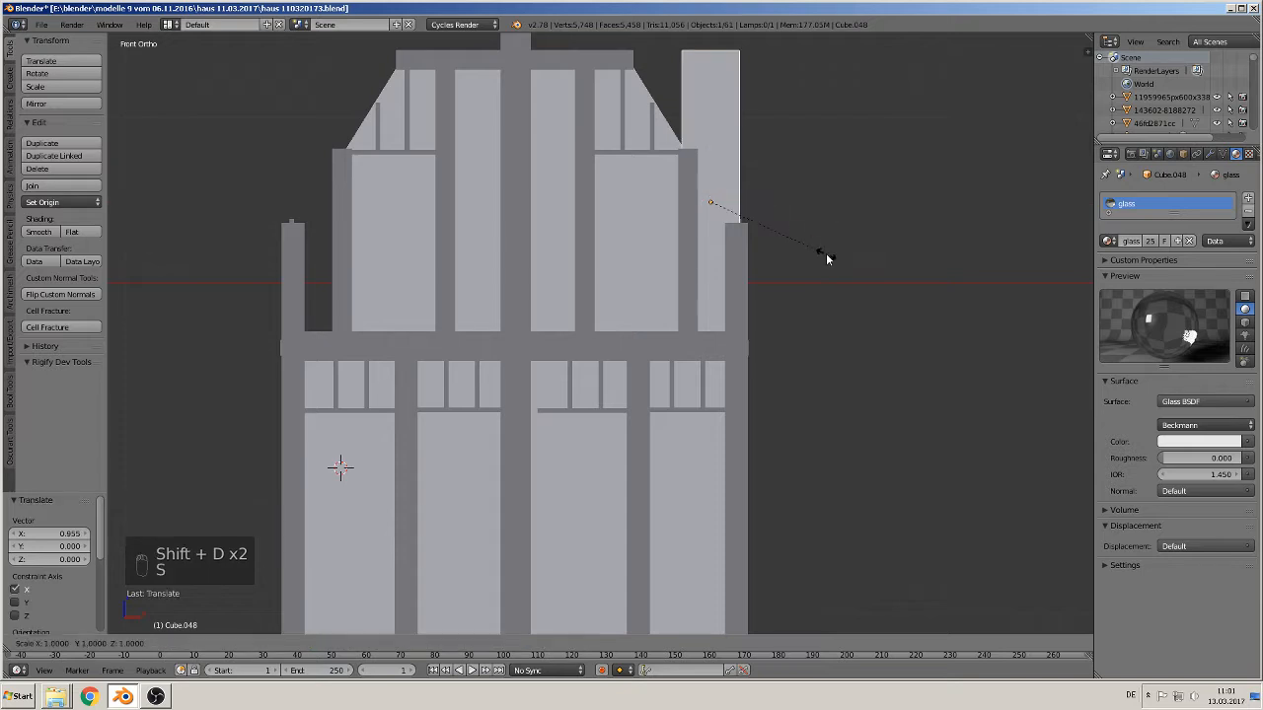
key("x")
left_click(767, 251)
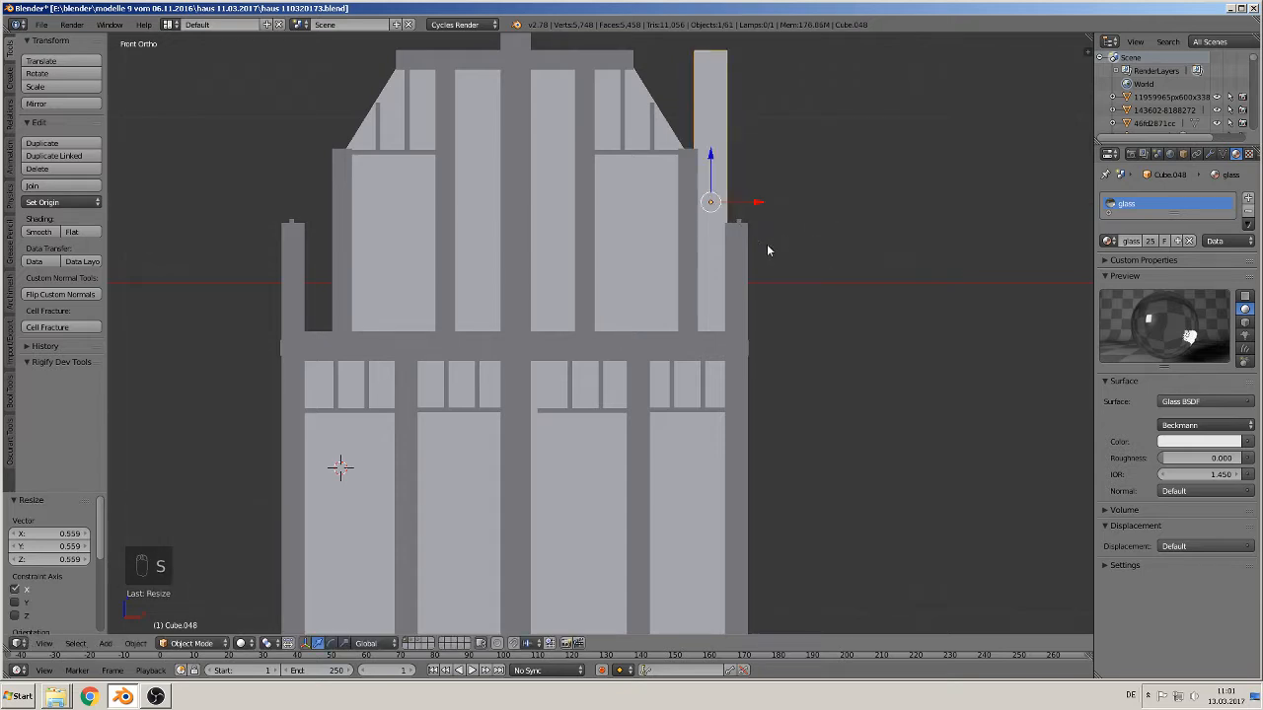
Lower the outer pane's top vertices by 0.693 along Z, just below the top of the taller neighbouring post
key("Tab")
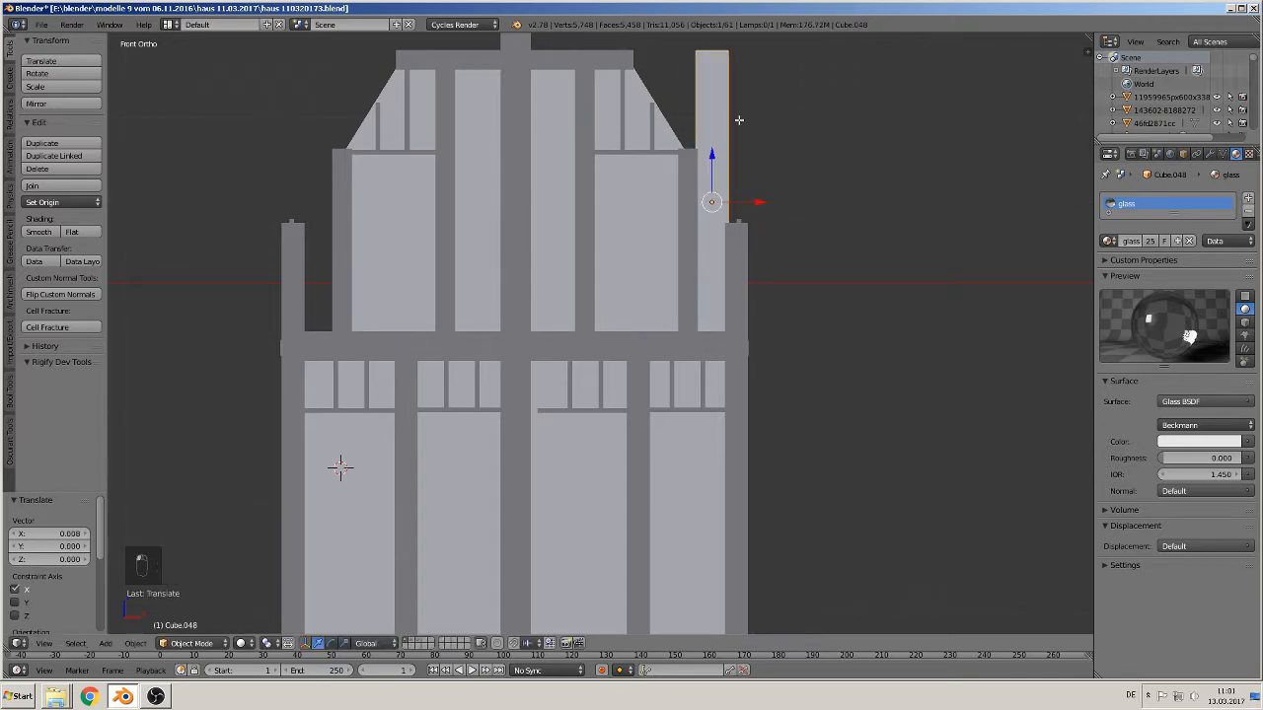
key("a")
key("a")
key("c")
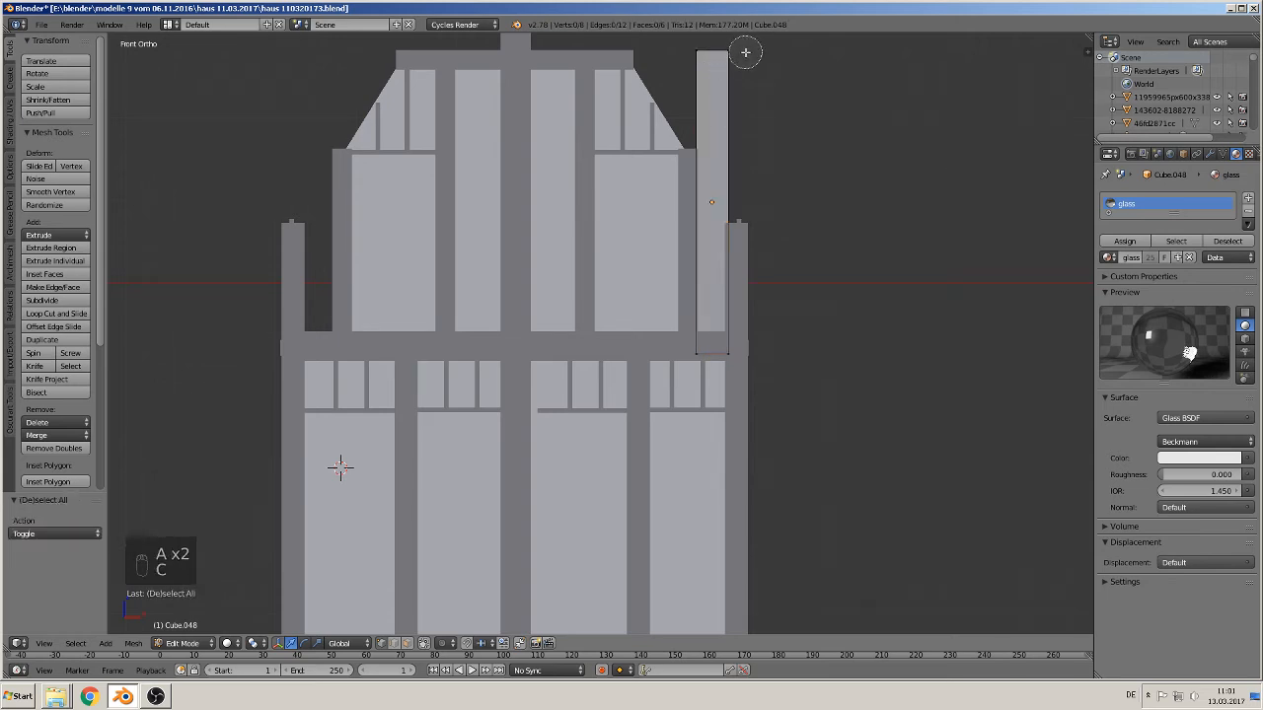
key("c")
left_click(703, 51)
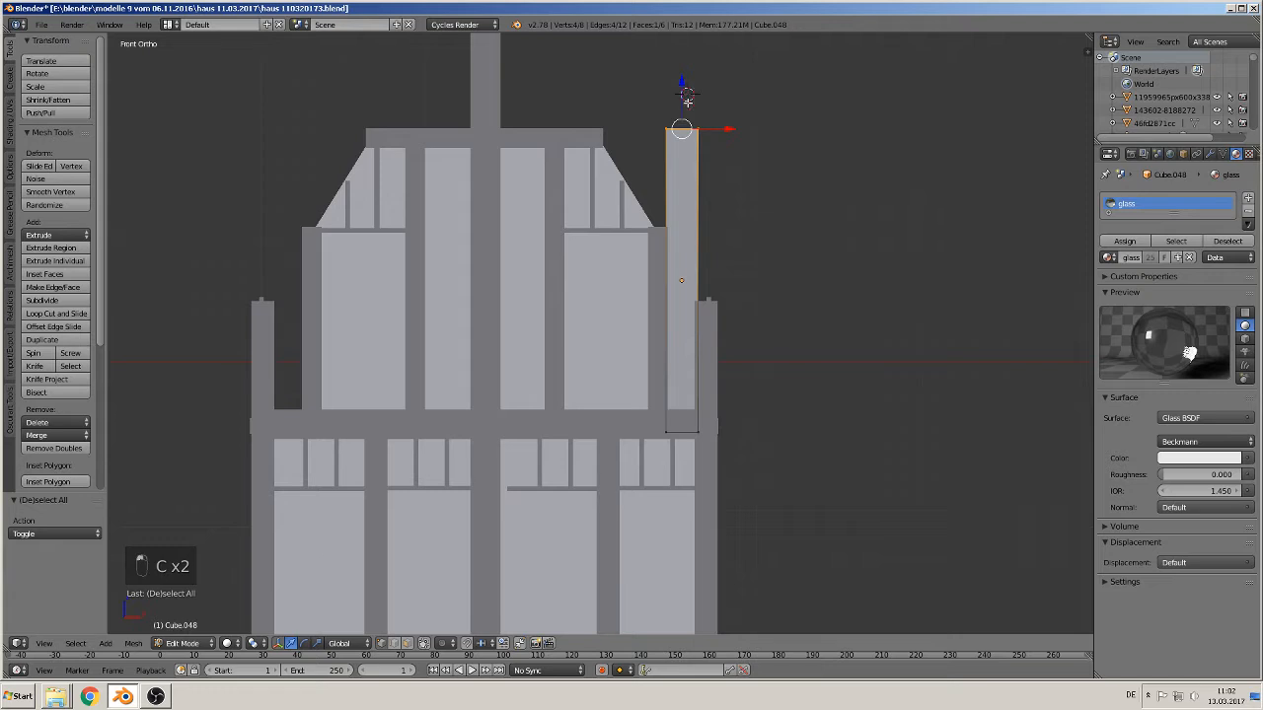
key("g")
key("z")
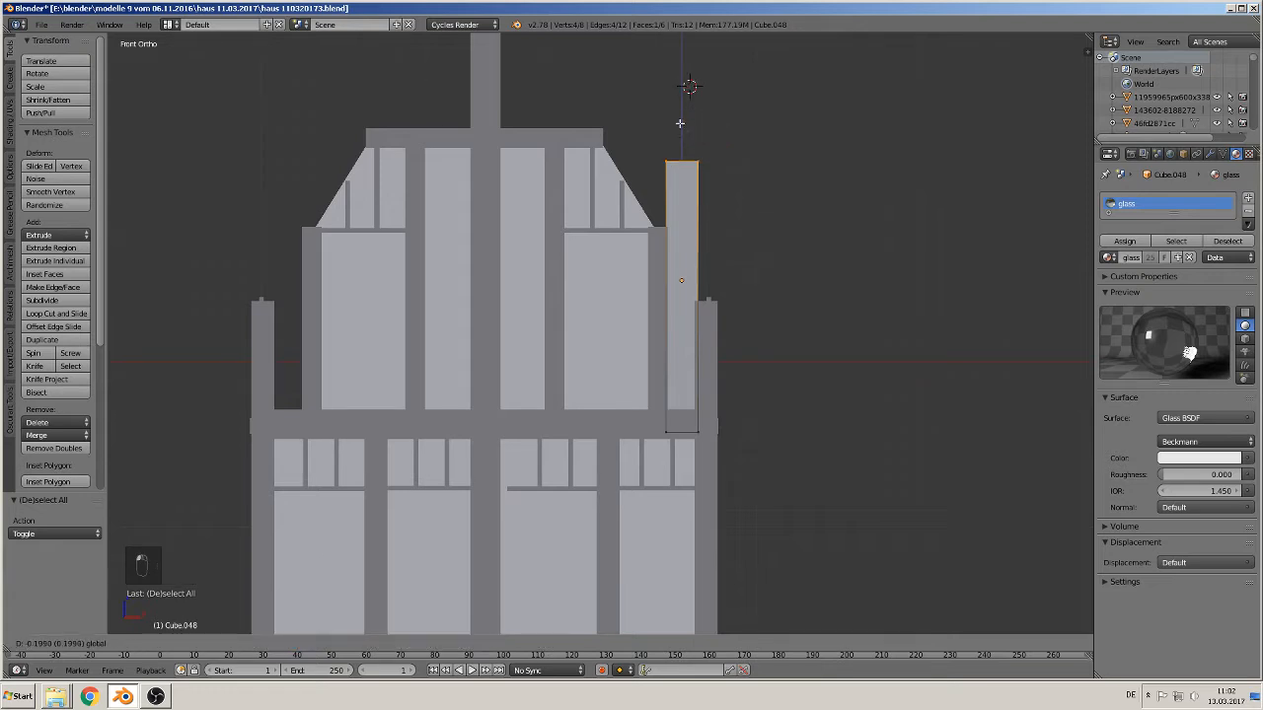
right_click(668, 196)
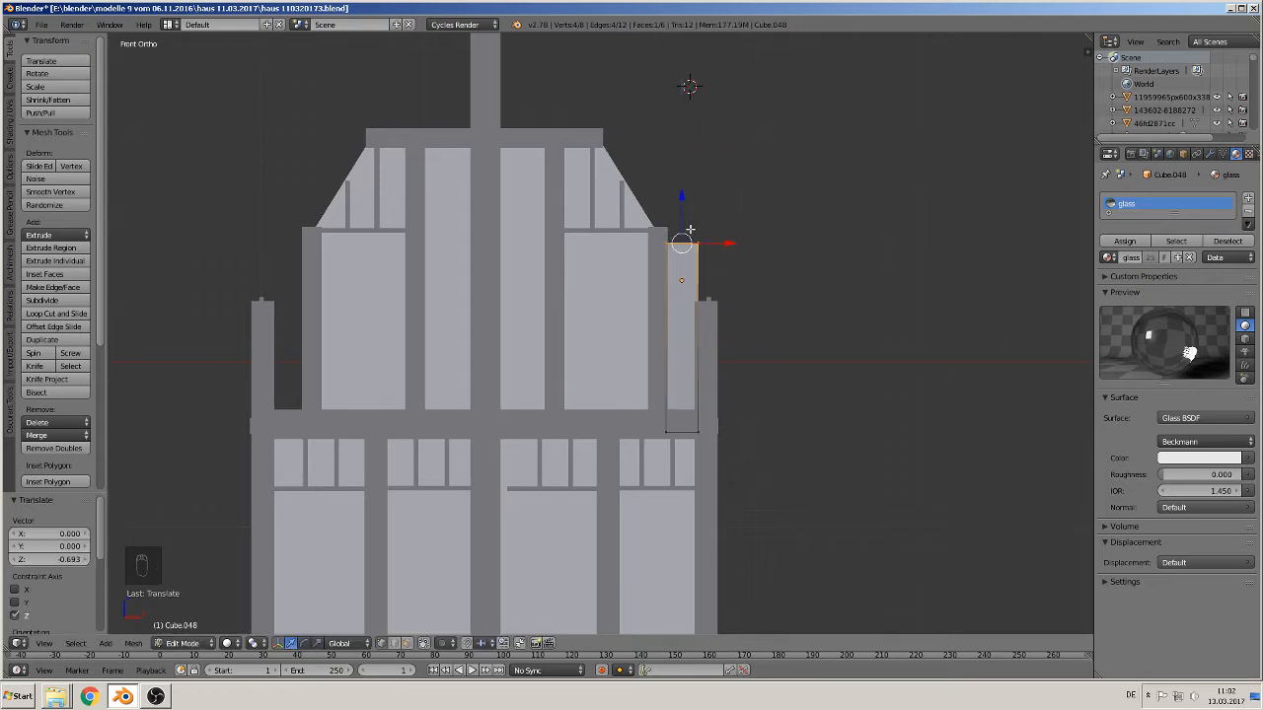
Lower the outer pane's outer top corner by 0.358 along Z to slope it toward the short outer post
key("a")
key("c")
left_click(698, 241)
key("g")
key("z")
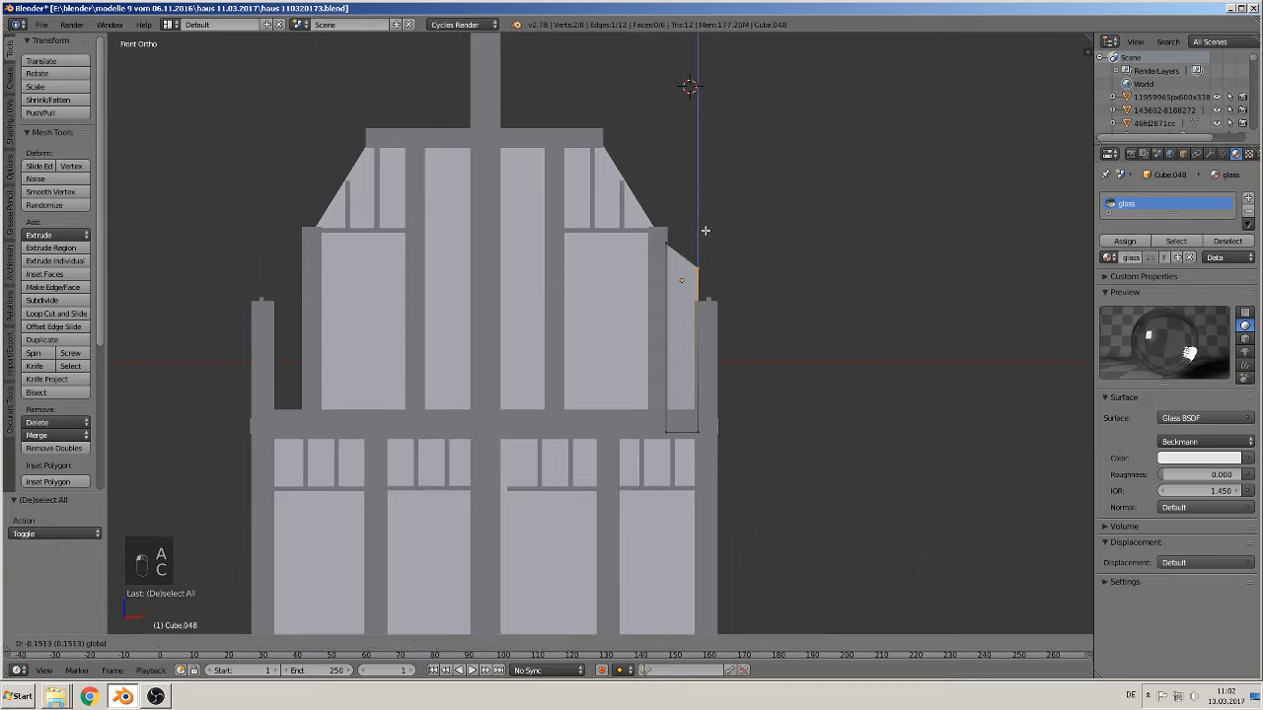
left_click(702, 261)
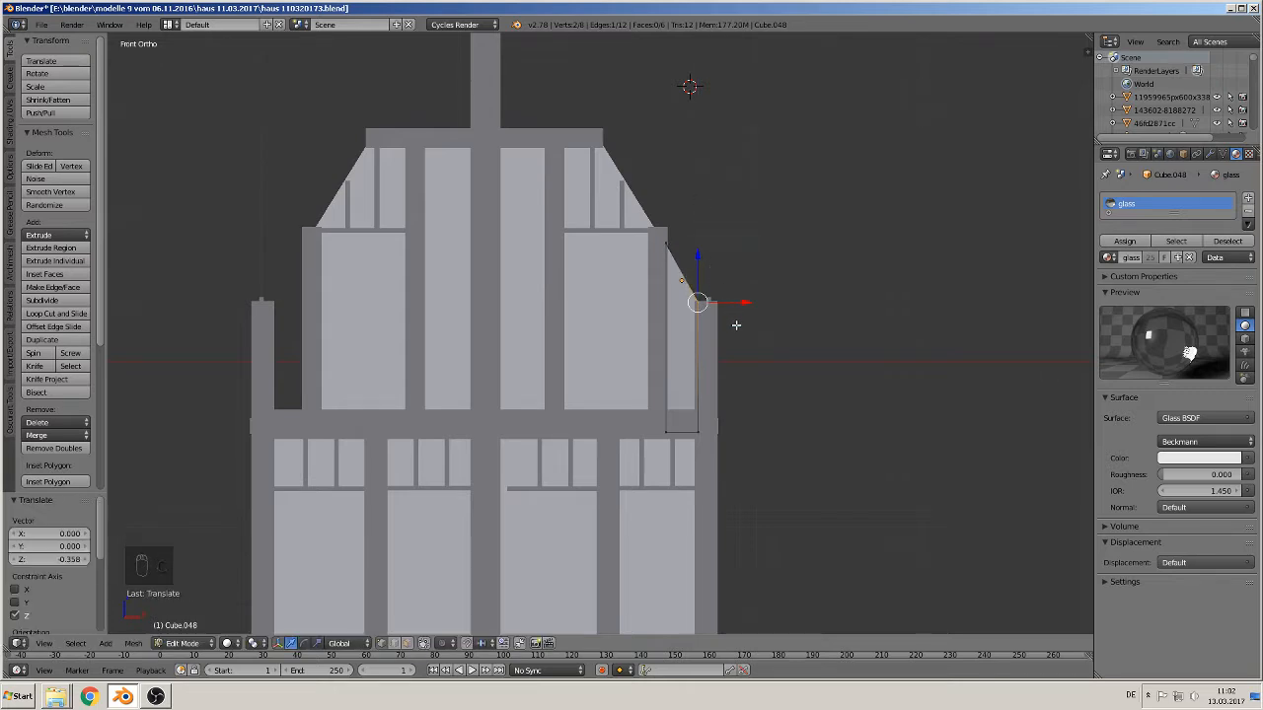
Duplicate the sloped outer pane -2.384 along X to the opposite outer bay and rotate the copy 180° about Z
key("Tab")
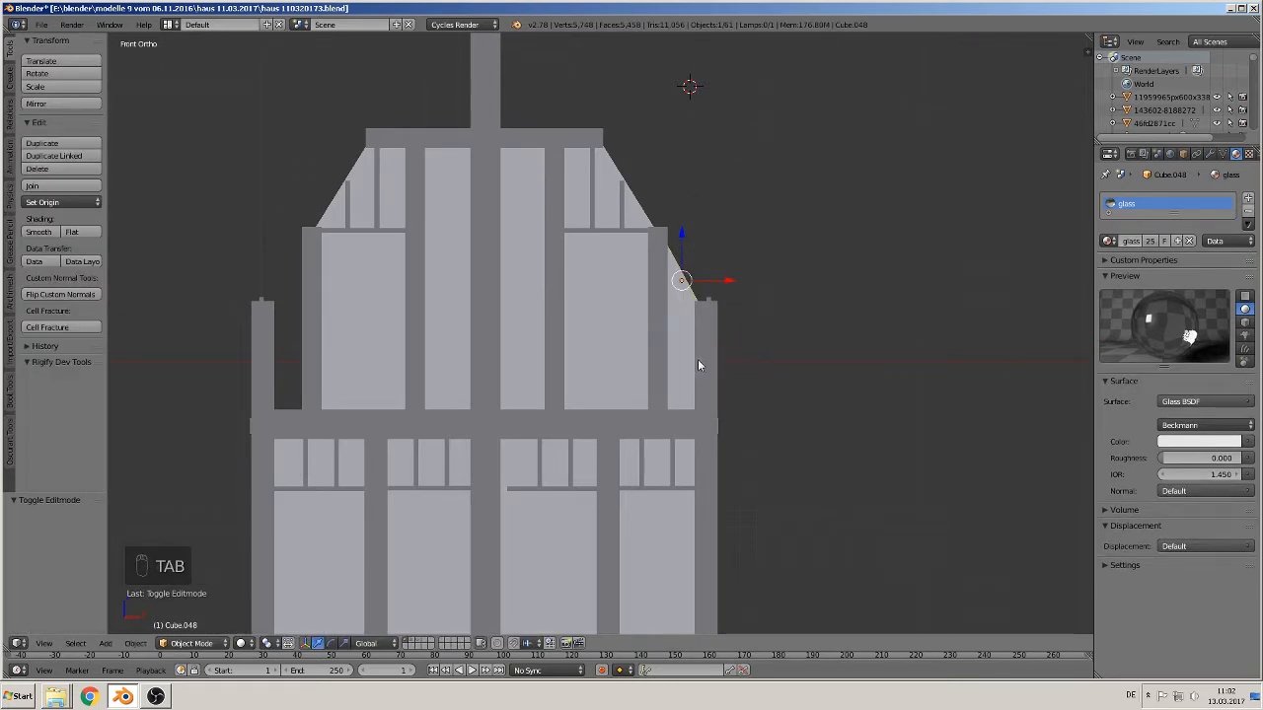
key("shift+d")
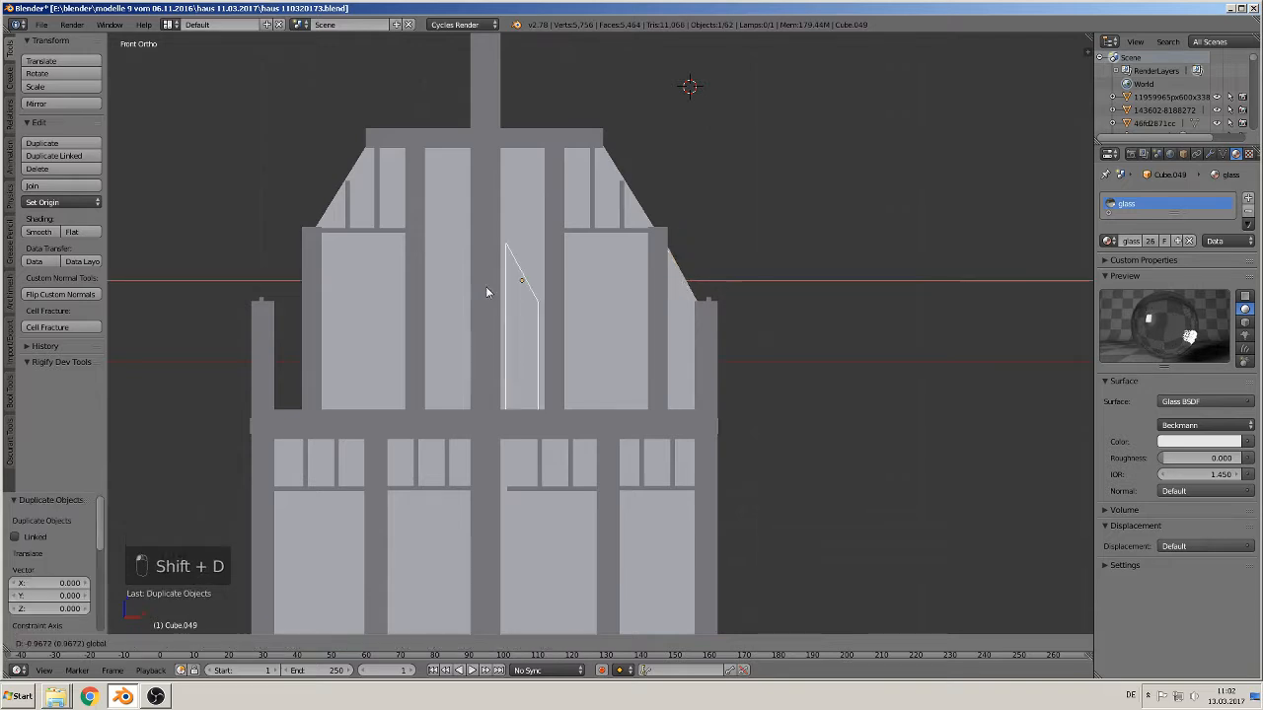
left_click(332, 301)
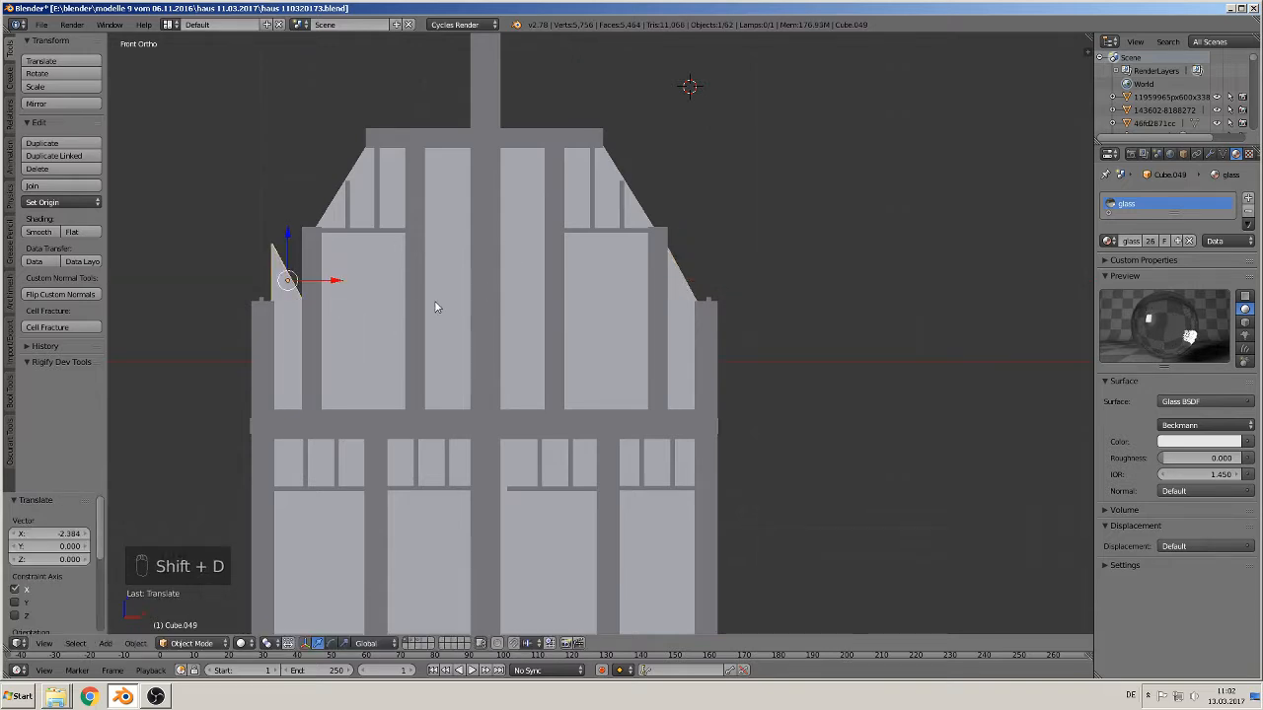
type("rz180")
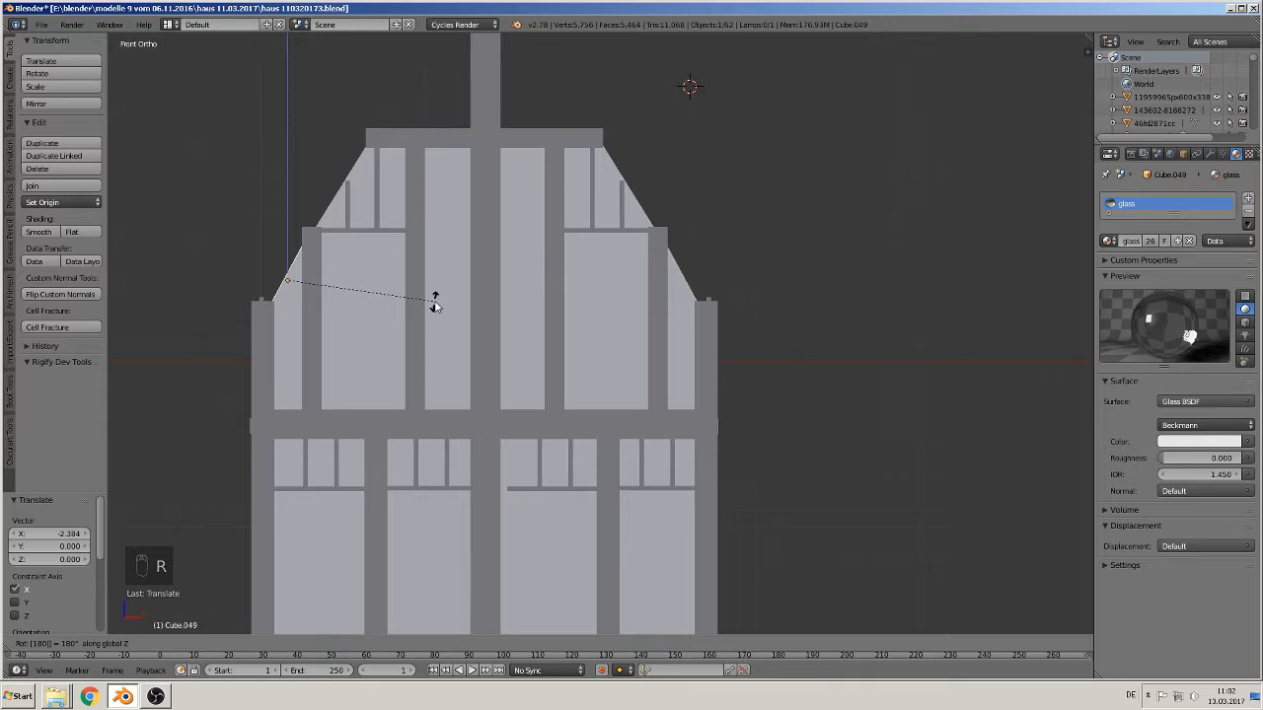
key("Return")
Duplicate the sloped pane upward along Z and move the copy along X against the central post above the top beam
scroll(437, 305, "down", 5)
middle_click_drag(618, 431, 694, 398)
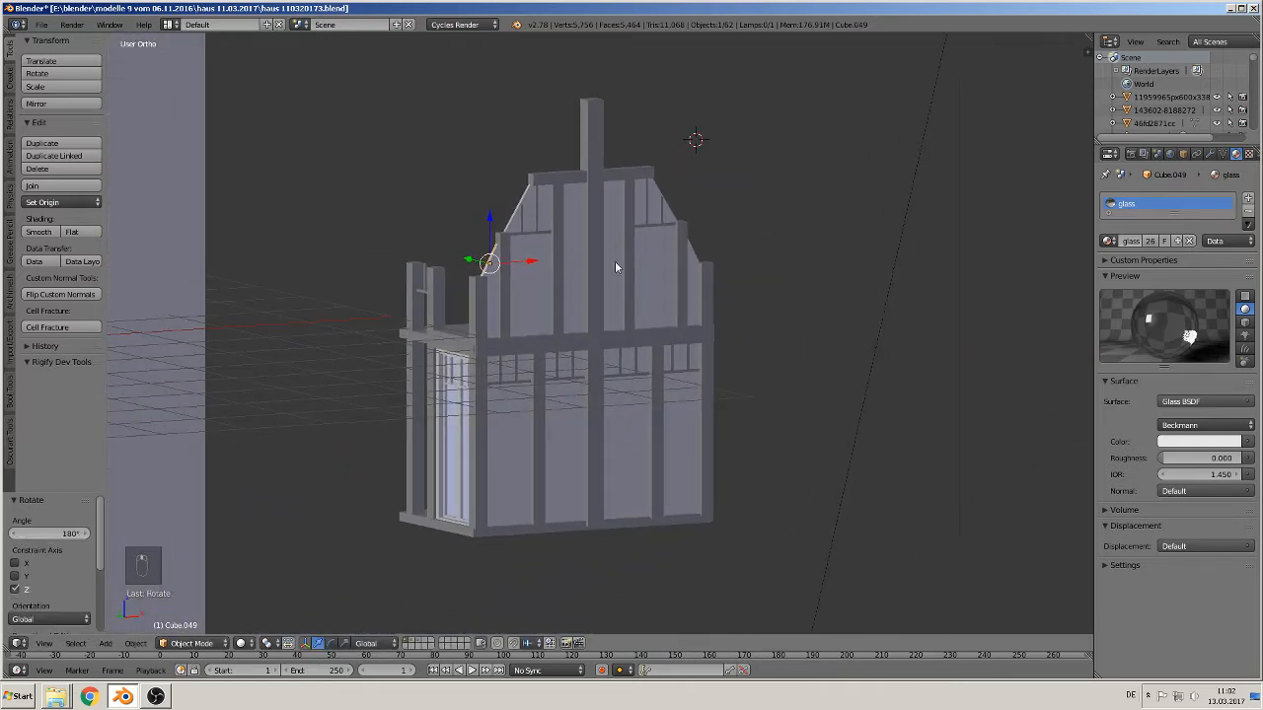
key("KP_1")
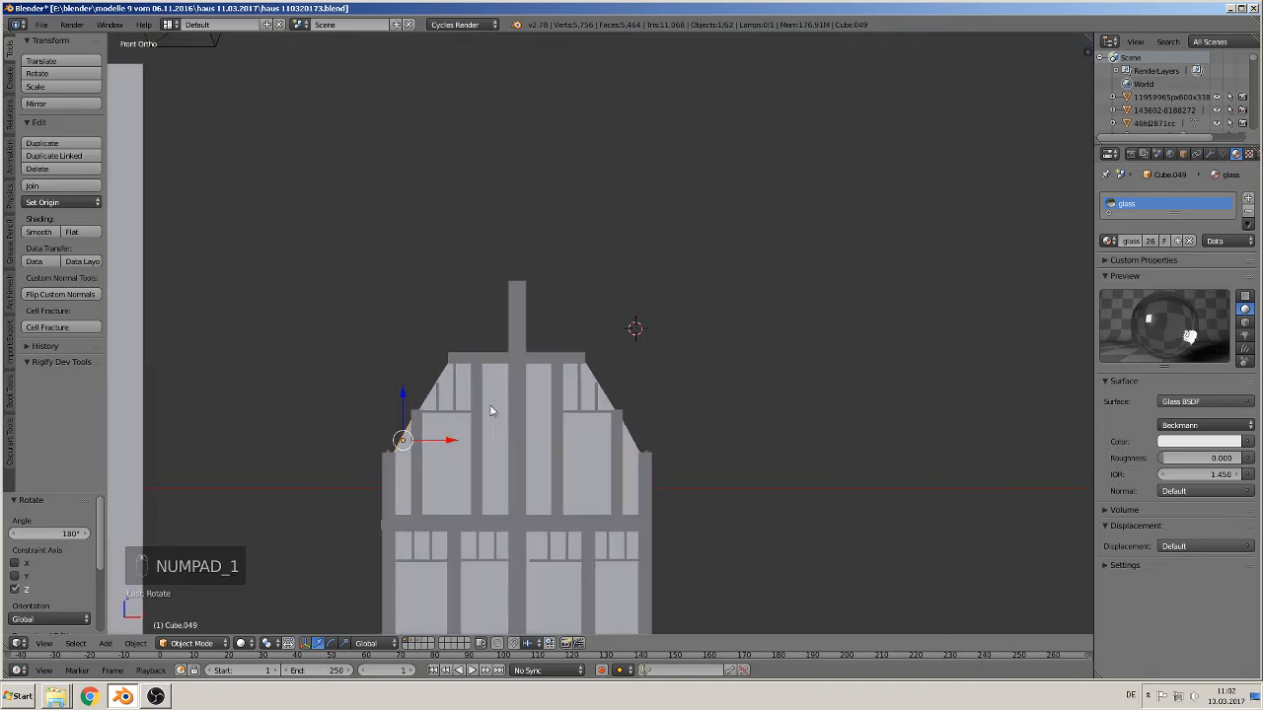
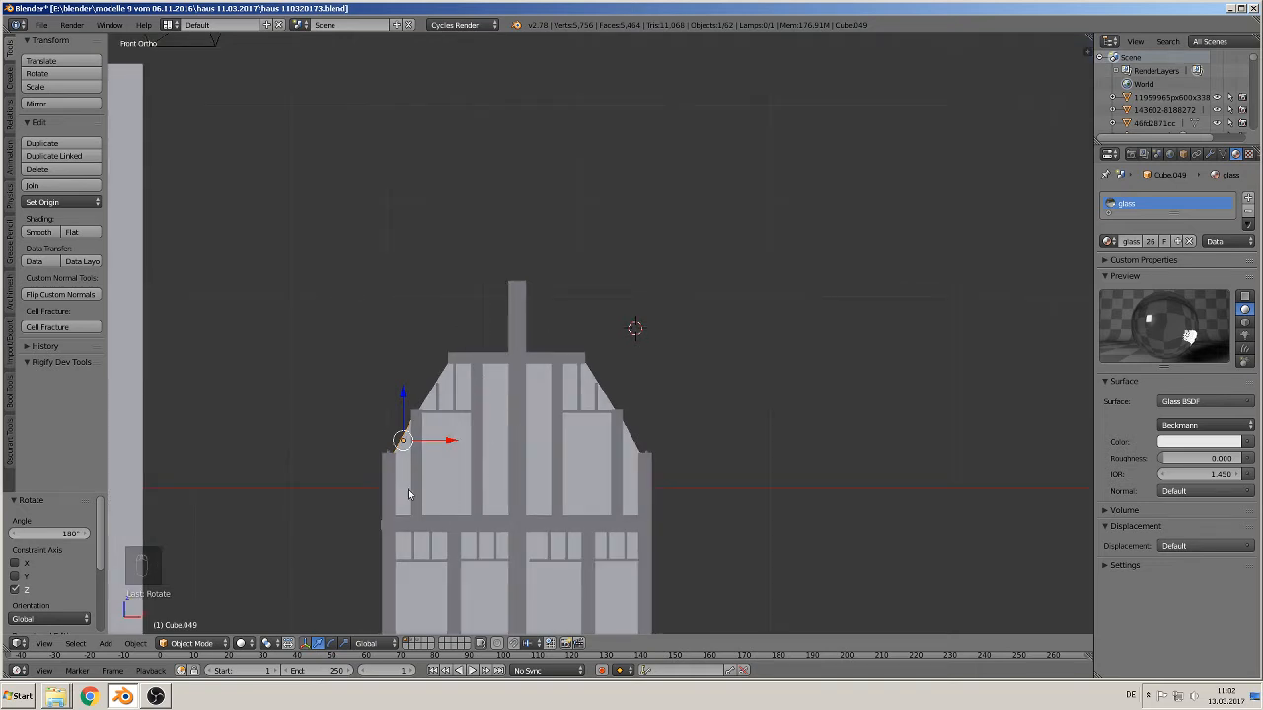
key("shift+d")
key("z")
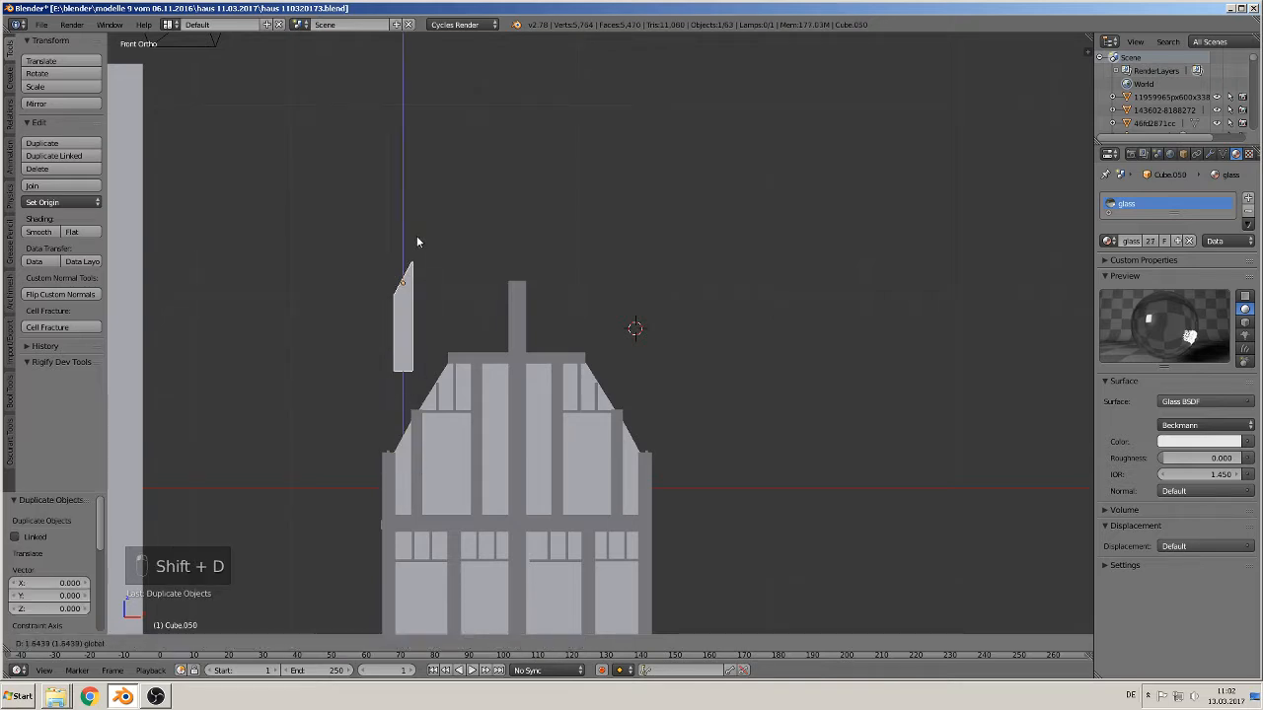
left_click_drag(417, 236, 416, 223)
left_click_drag(437, 268, 534, 265)
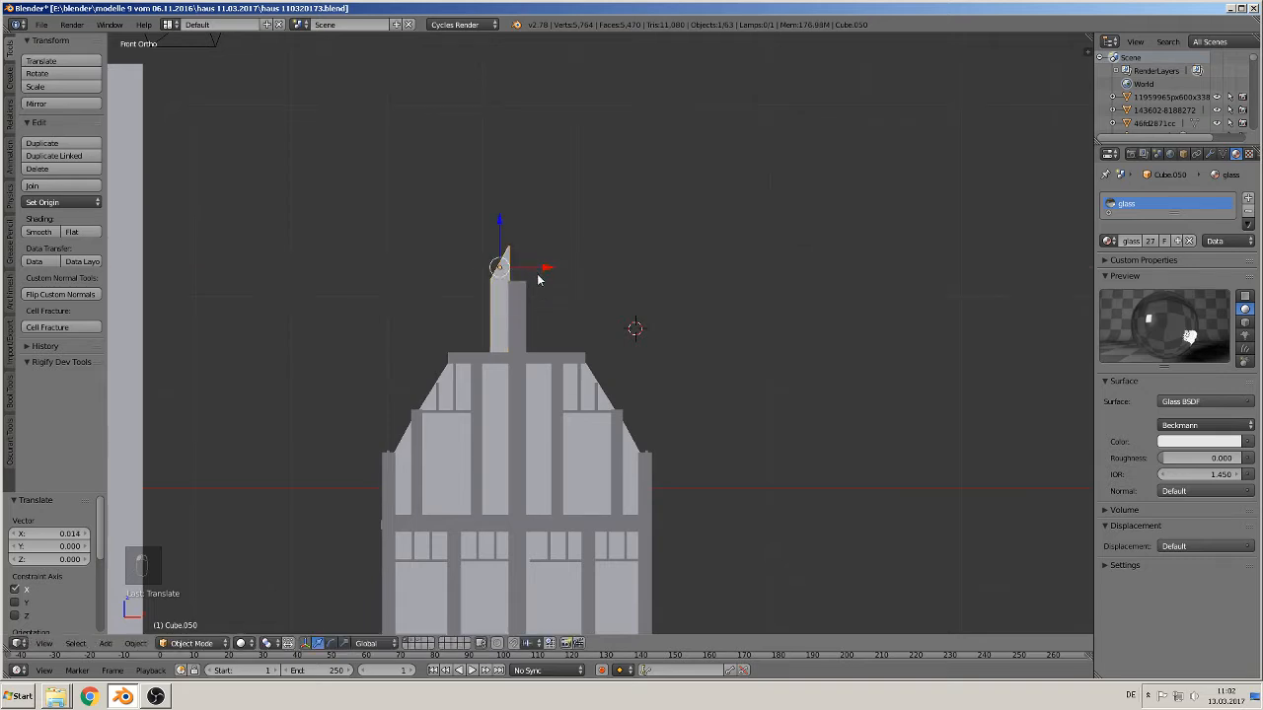
Move the outer side vertices of the top pane about 0.4 outward along X, near the end of the top beam
scroll(537, 280, "up", 3)
middle_click_drag(553, 341, 578, 305, "shift")
key("Tab")
key("a")
key("a")
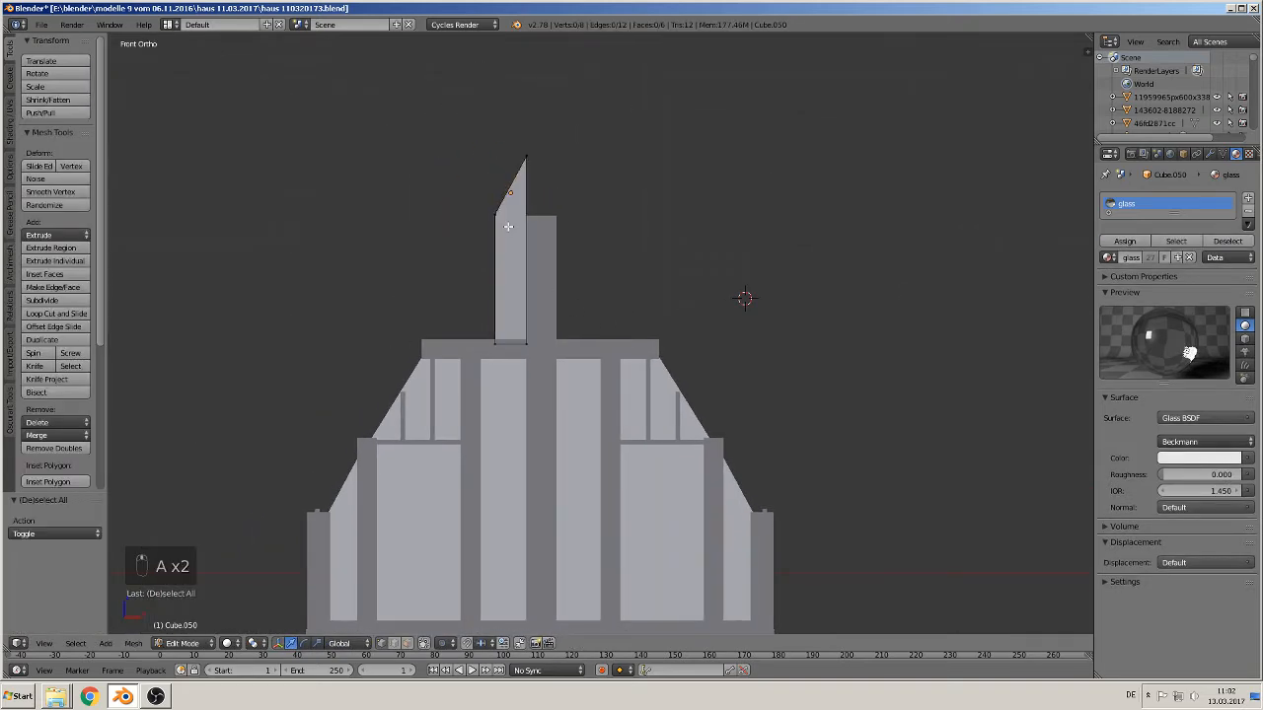
key("a")
key("a")
key("c")
left_click_drag(493, 206, 490, 339)
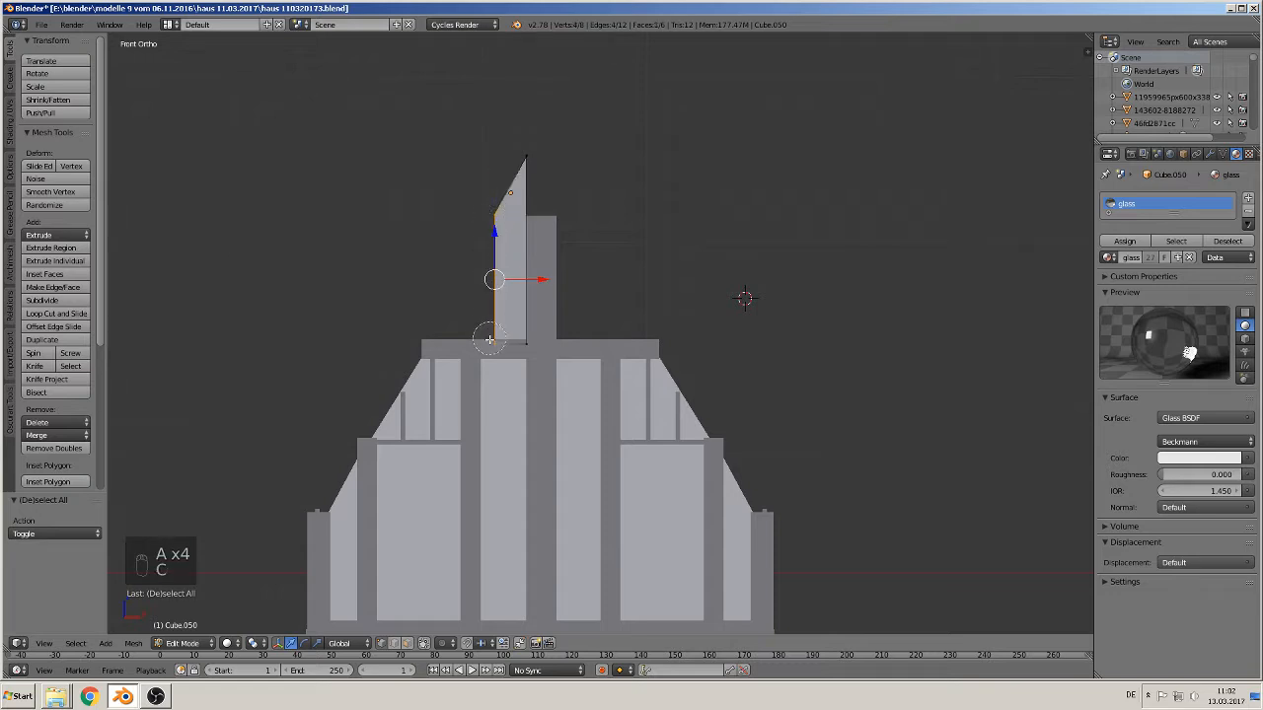
right_click(506, 292)
key("g")
key("x")
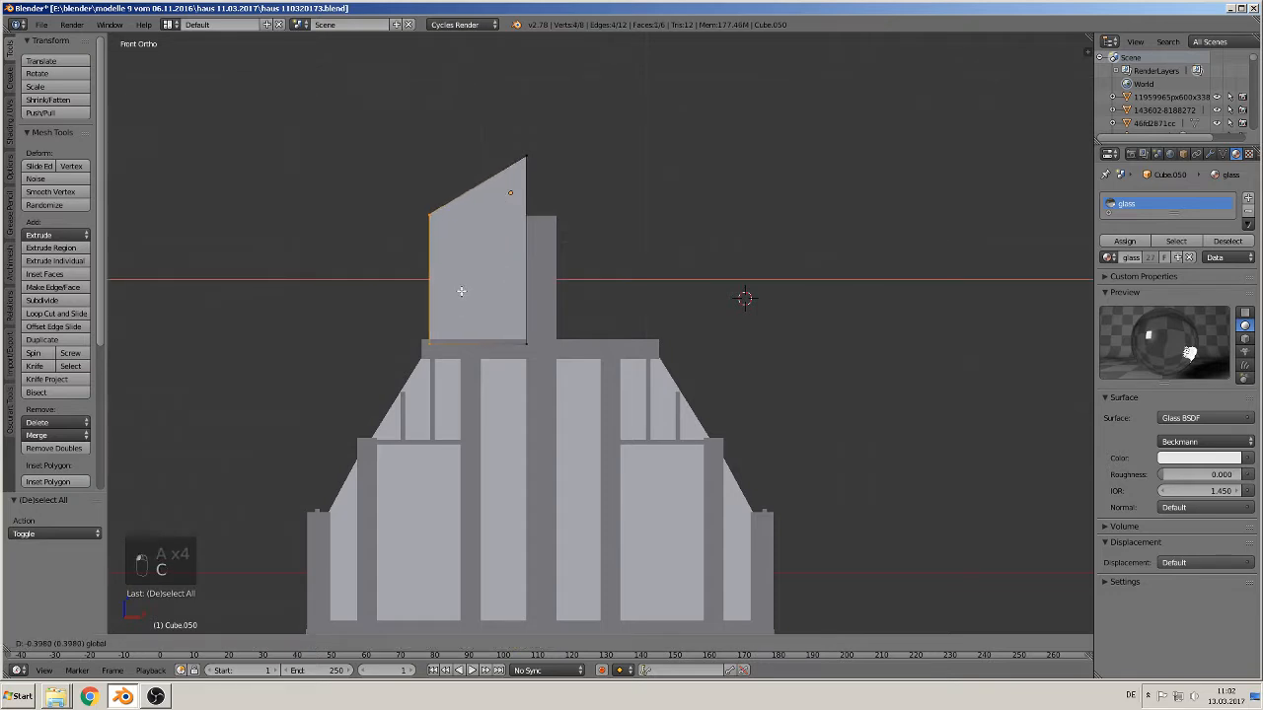
left_click(462, 291)
Lower the pane's inner top corner by about 0.366 along Z, level with the top of the central post
key("a")
key("c")
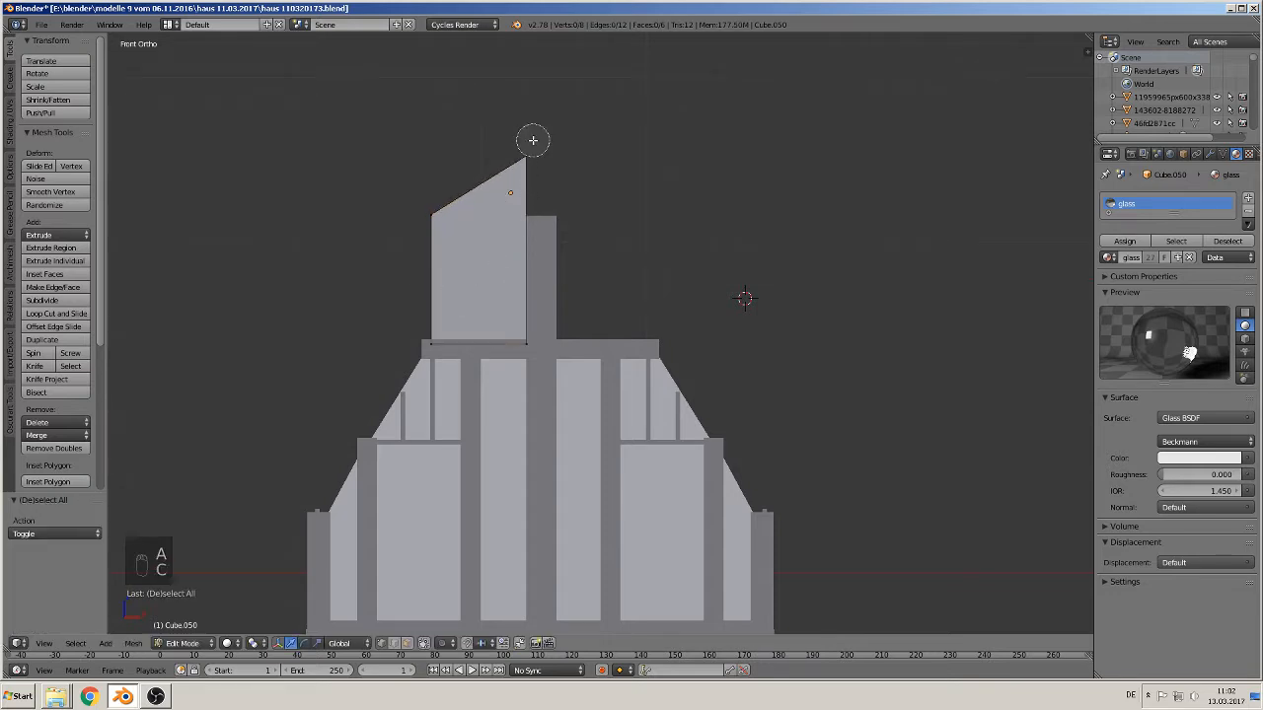
left_click(524, 130)
right_click(523, 130)
left_click_drag(524, 112, 527, 172)
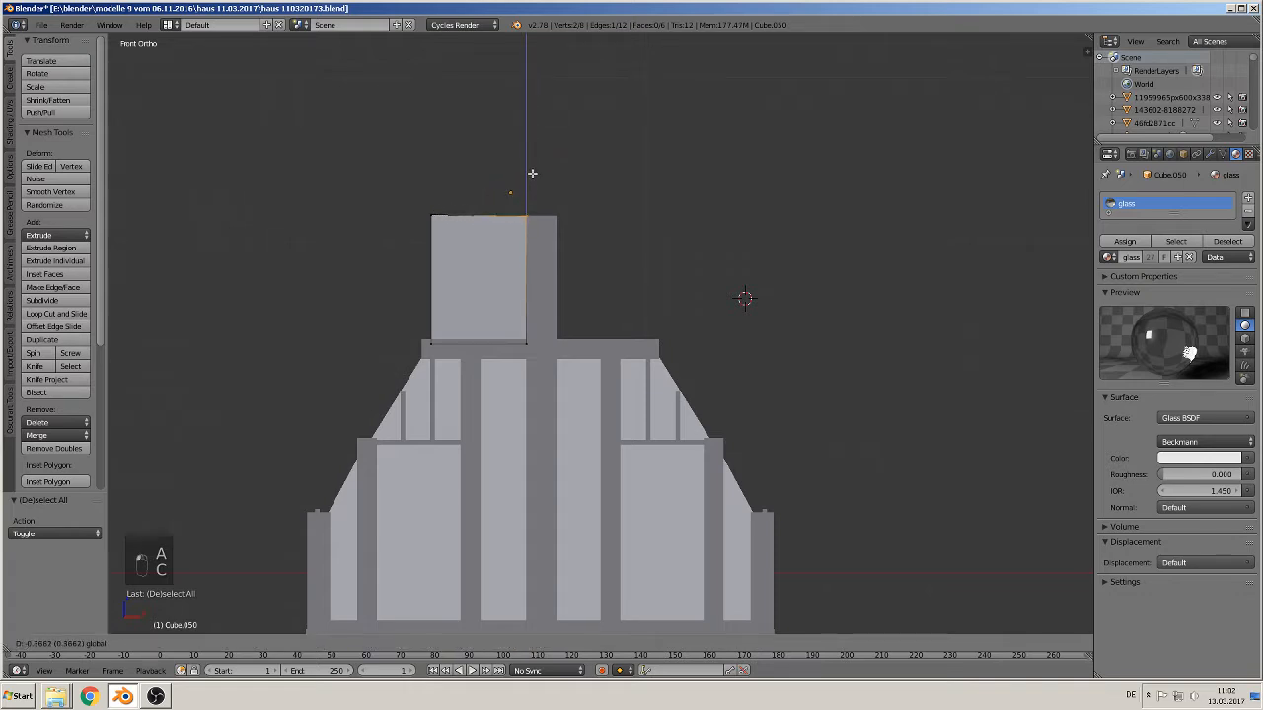
Lower the pane's outer top corner along Z down to the top beam, making the pane triangular
key("a")
key("c")
left_click(430, 214)
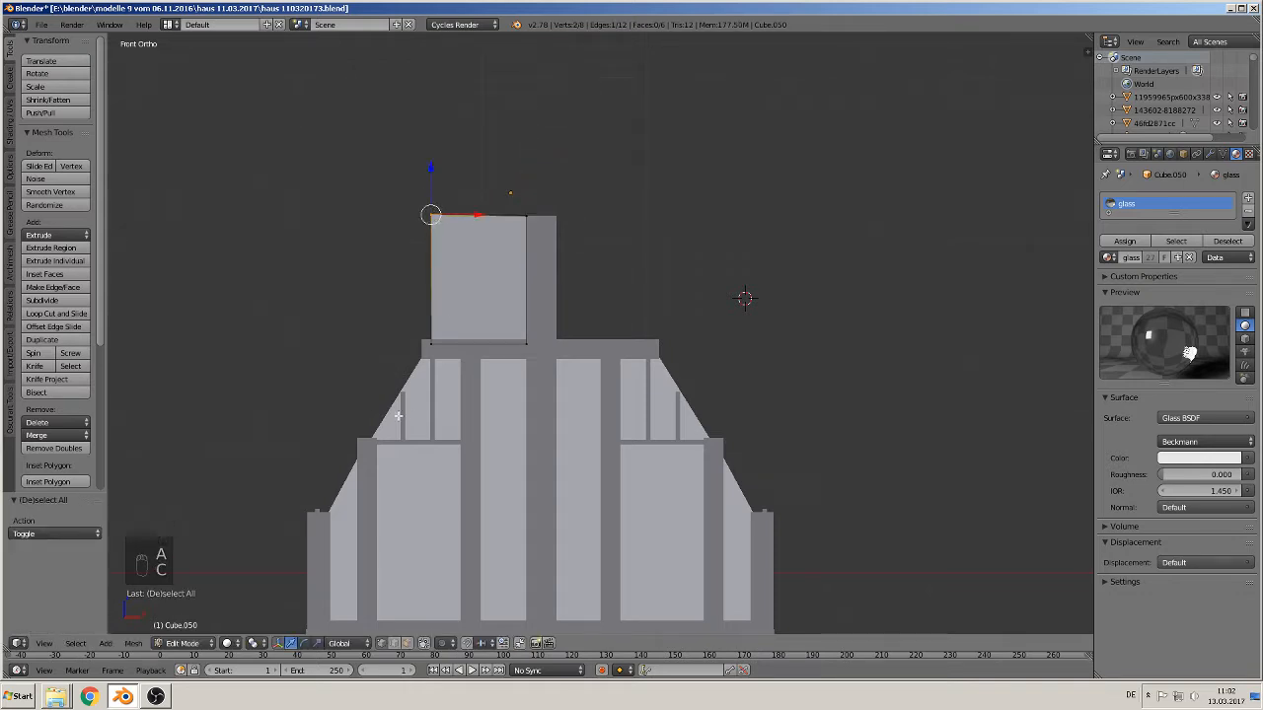
left_click_drag(431, 201, 435, 292)
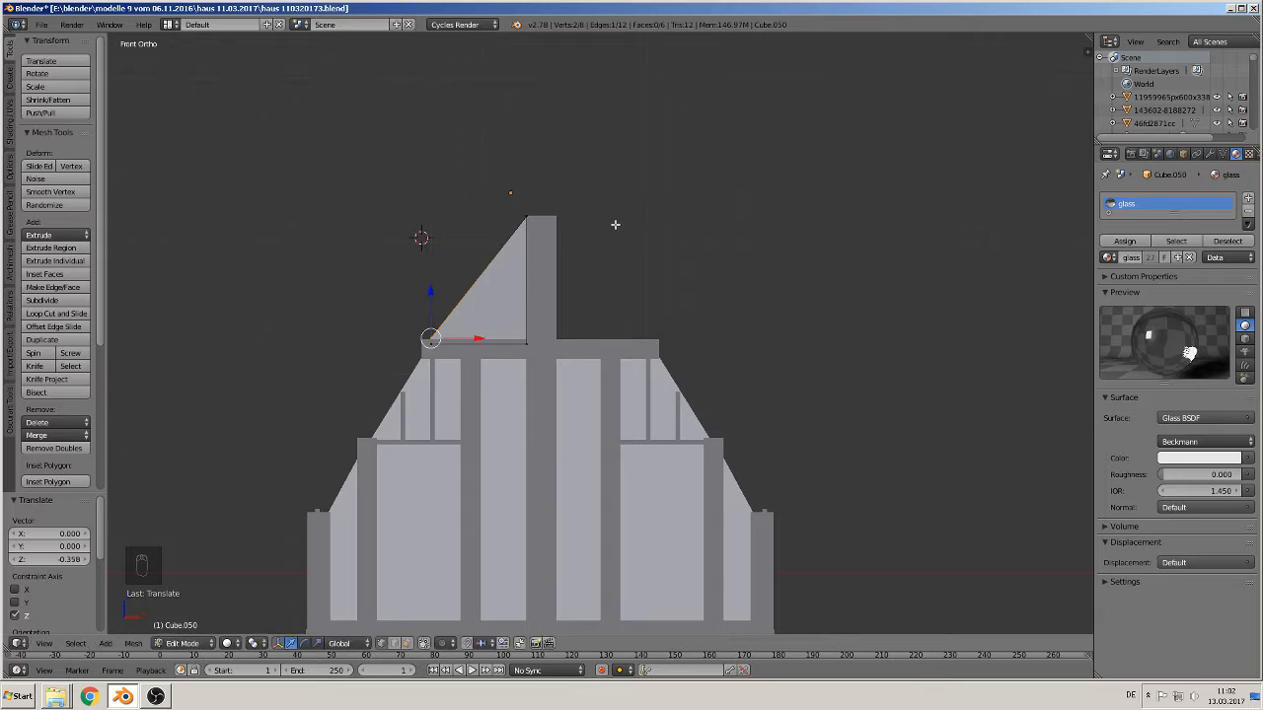
Duplicate the triangular pane 0.760 along X across the central post and rotate the copy 180° about Z
key("Tab")
key("shift+d")
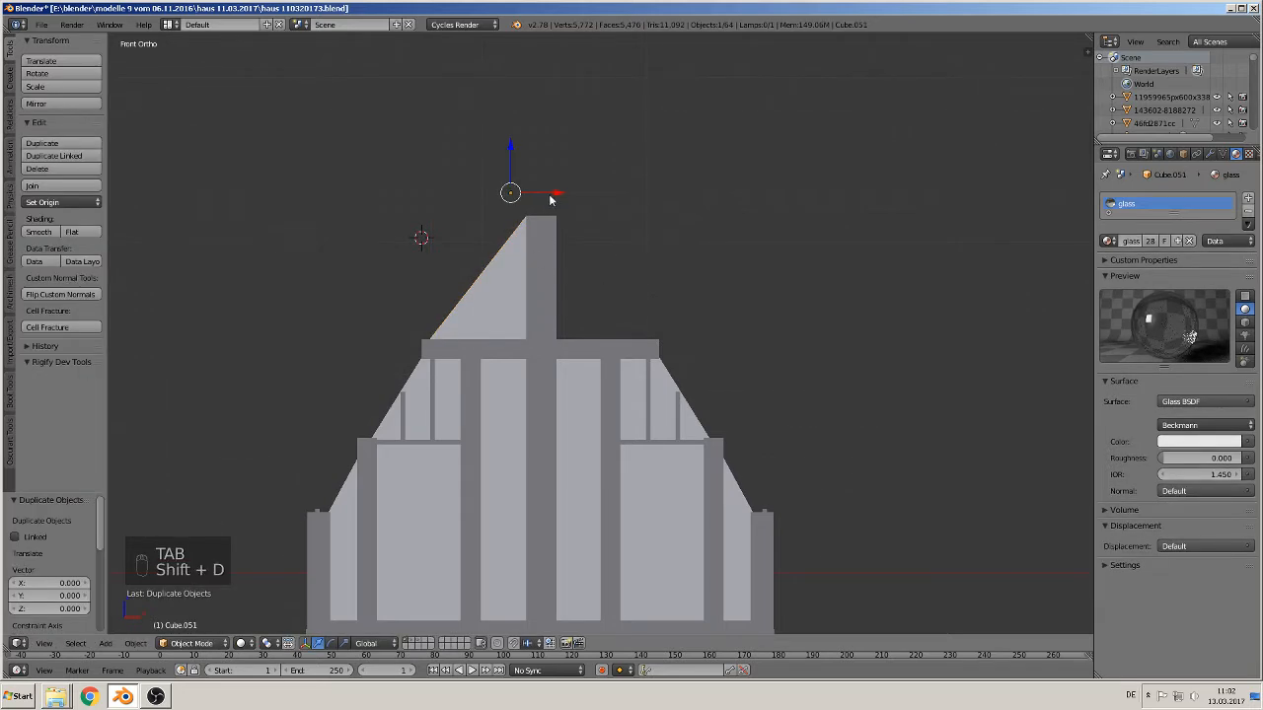
left_click(677, 197)
type("rz180")
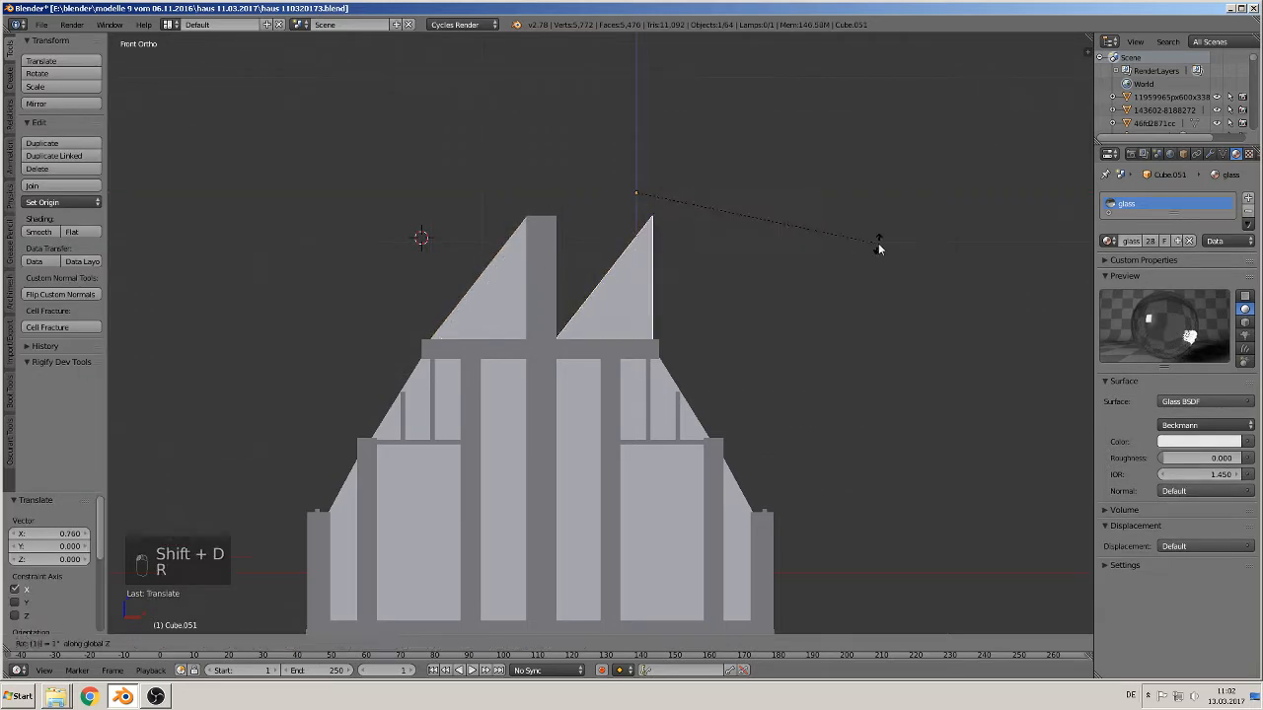
key("Return")
Move the mirrored triangular pane -0.406 along X against the central post
key("g")
key("x")
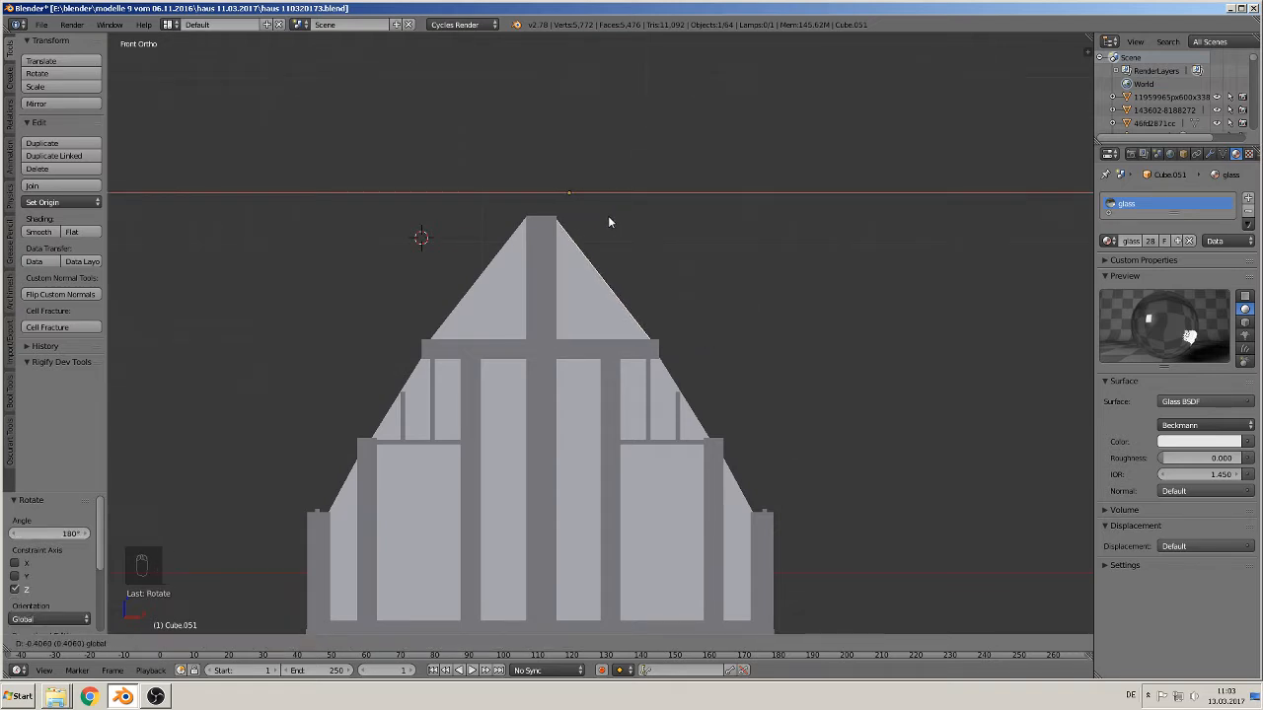
left_click(607, 222)
Duplicate the upper-storey pane beside the central post -1.862 along X and rotate the copy 90° about Z for the side wall
middle_click_drag(607, 222, 760, 467)
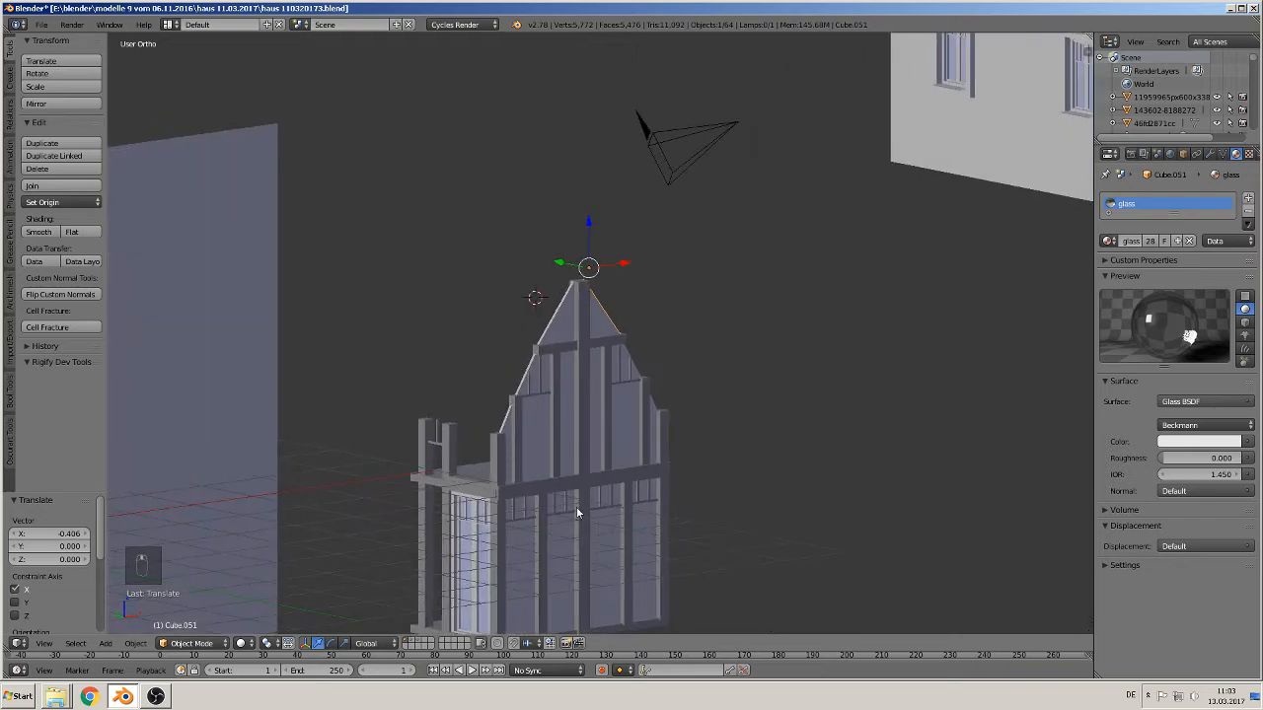
middle_click_drag(578, 513, 716, 425, "shift")
scroll(616, 459, "up", 2)
scroll(692, 365, "up", 1)
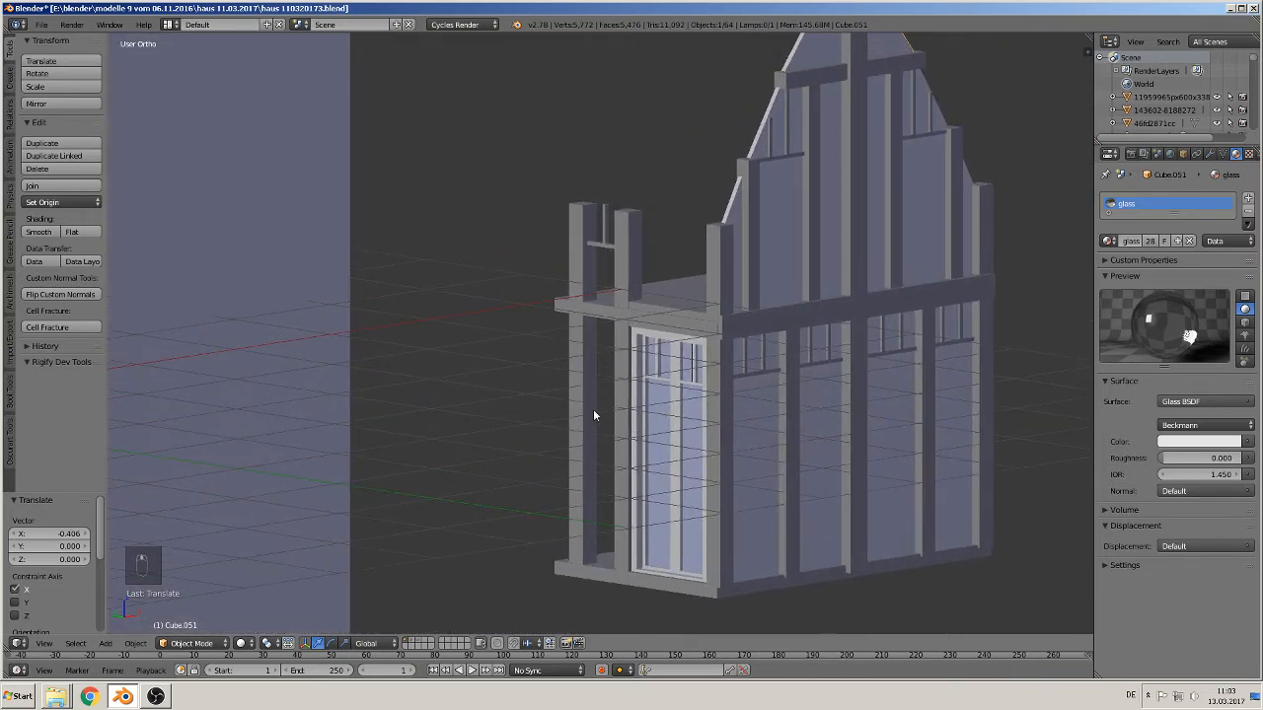
right_click(836, 194)
middle_click_drag(829, 210, 801, 222)
key("shift+d")
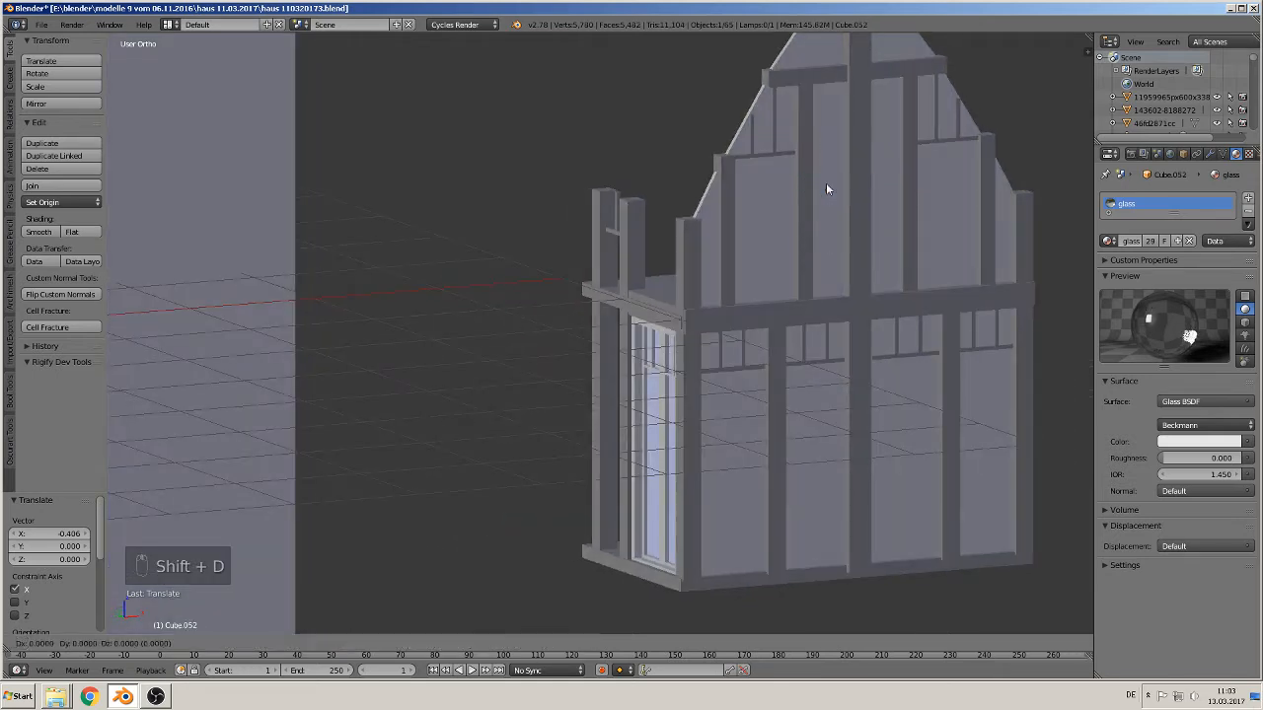
left_click(642, 239)
key("r")
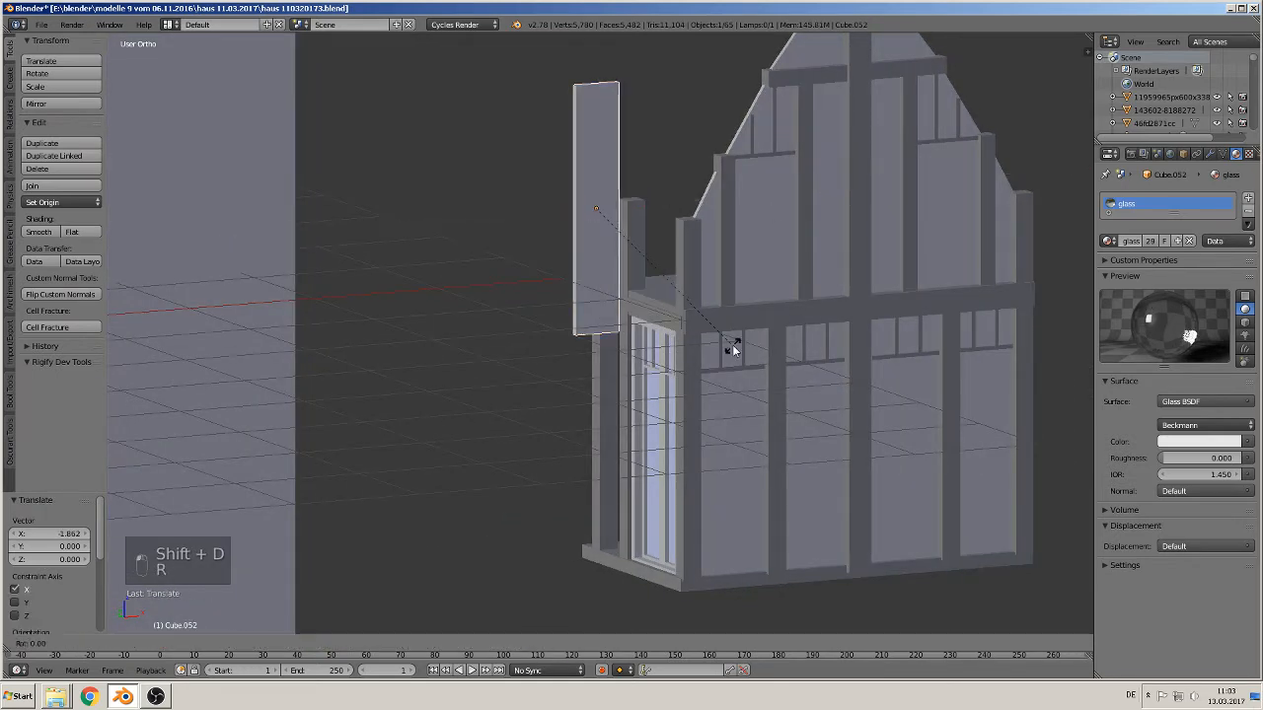
key("z")
key("9")
key("0")
key("Return")
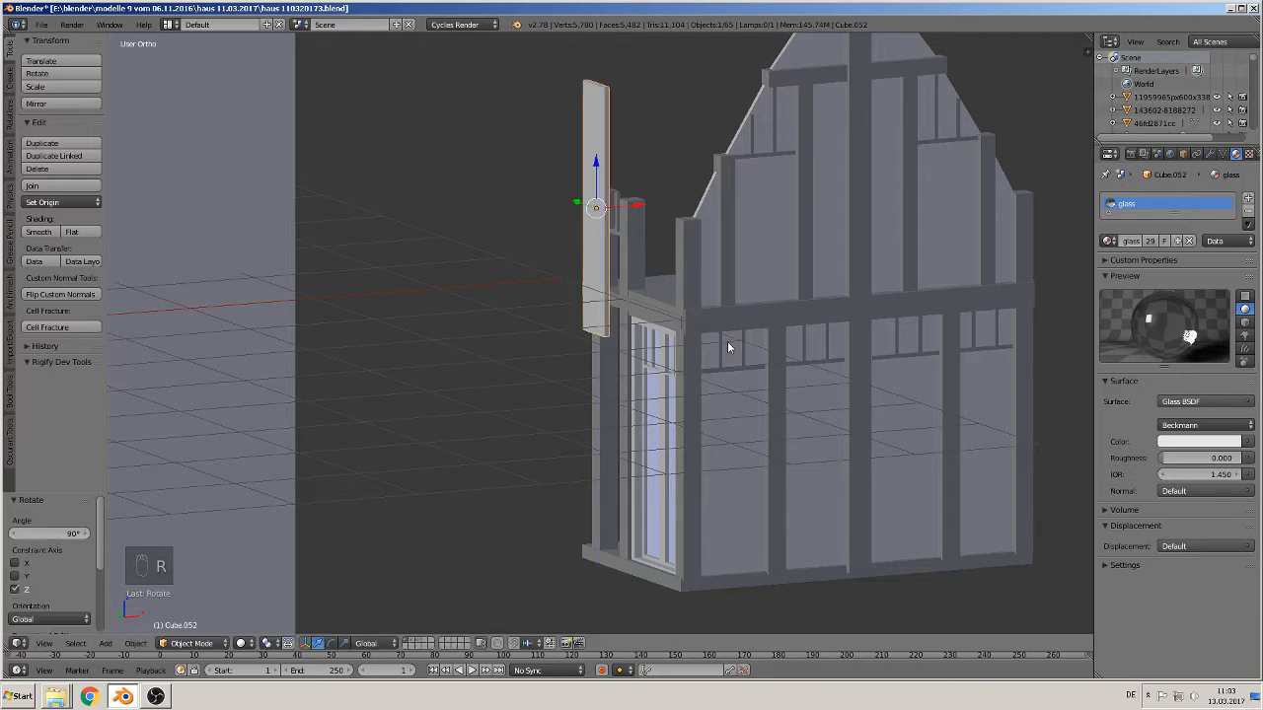
Lower the rotated pane along Z into the narrow ground-floor bay beside the side wall's wooden window
middle_click_drag(727, 342, 609, 238)
left_click_drag(596, 163, 553, 357)
mouse_move(552, 357)
middle_mouse_down()
mouse_move(516, 354)
mouse_move(560, 372)
middle_mouse_up()
Duplicate the side pane along X to the opposite side wall and adjust the copy by -0.091 along X
key("shift+d")
key("x")
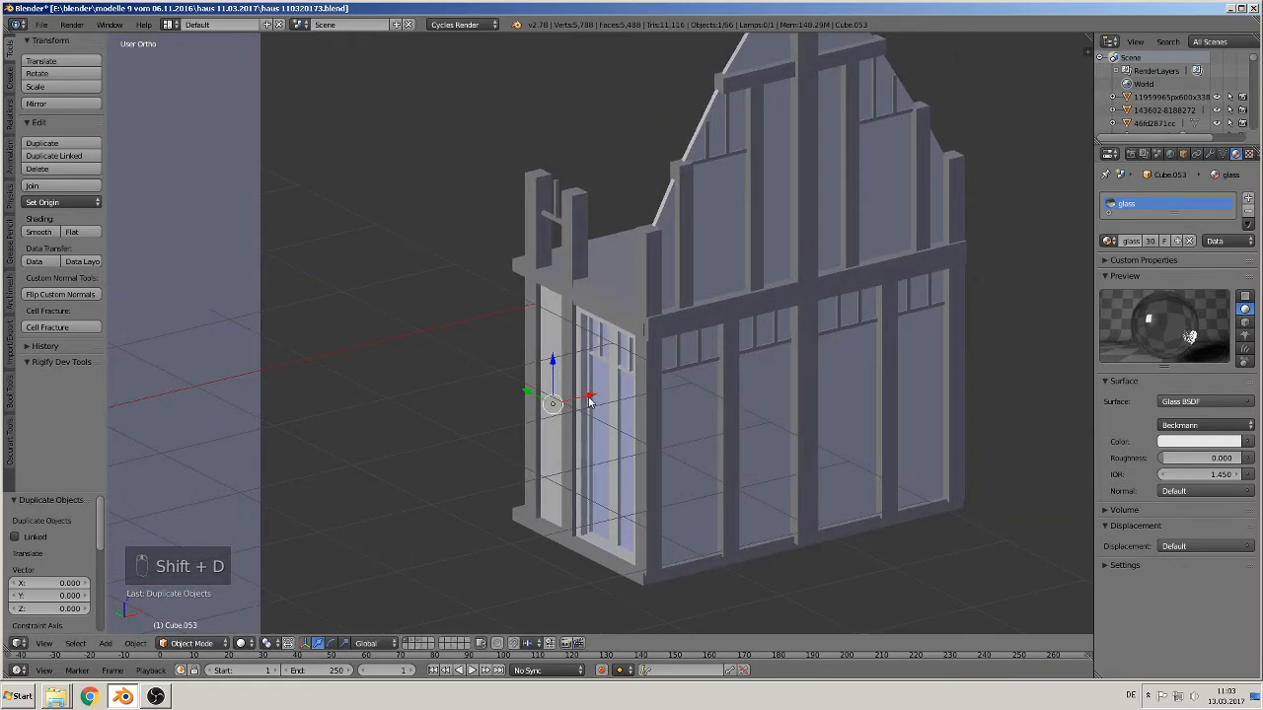
left_click(898, 345)
middle_click_drag(898, 349, 752, 356)
left_click_drag(891, 344, 882, 341)
Duplicate the narrow side-wall pane upward along Z into the upper-storey bay above it
scroll(718, 371, "up", 5)
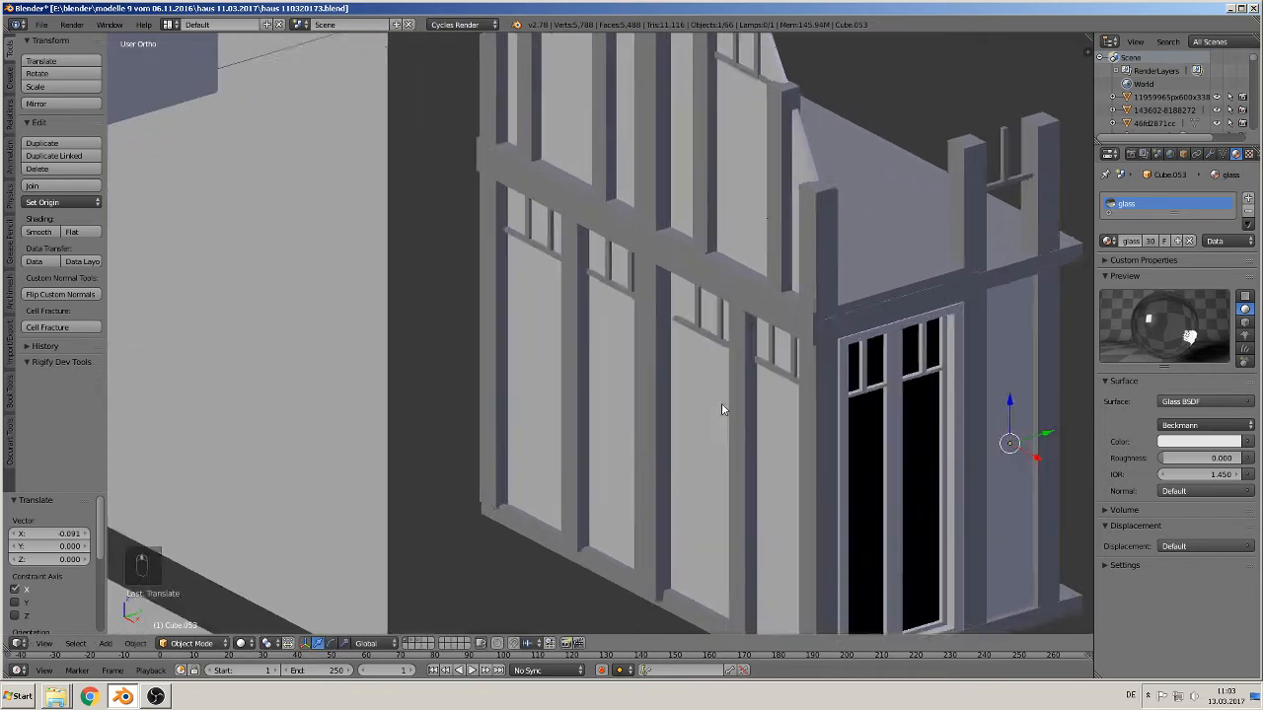
scroll(762, 414, "down", 6)
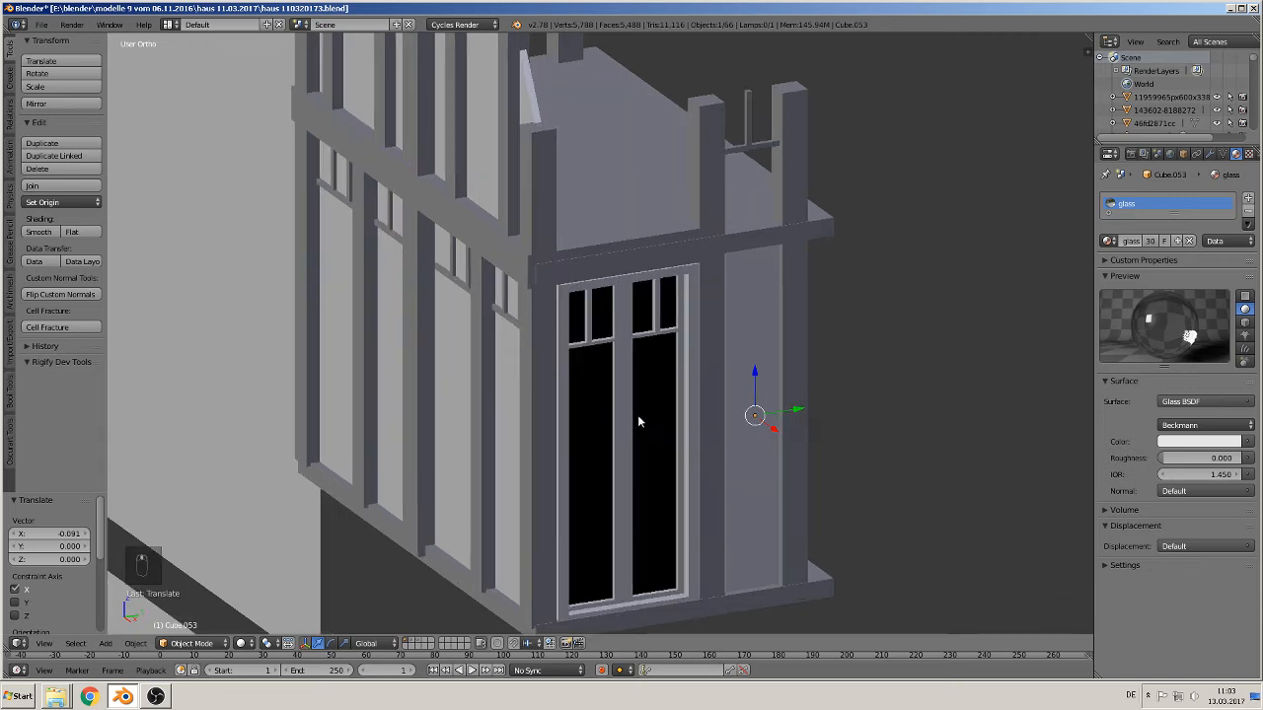
key("shift+d")
key("z")
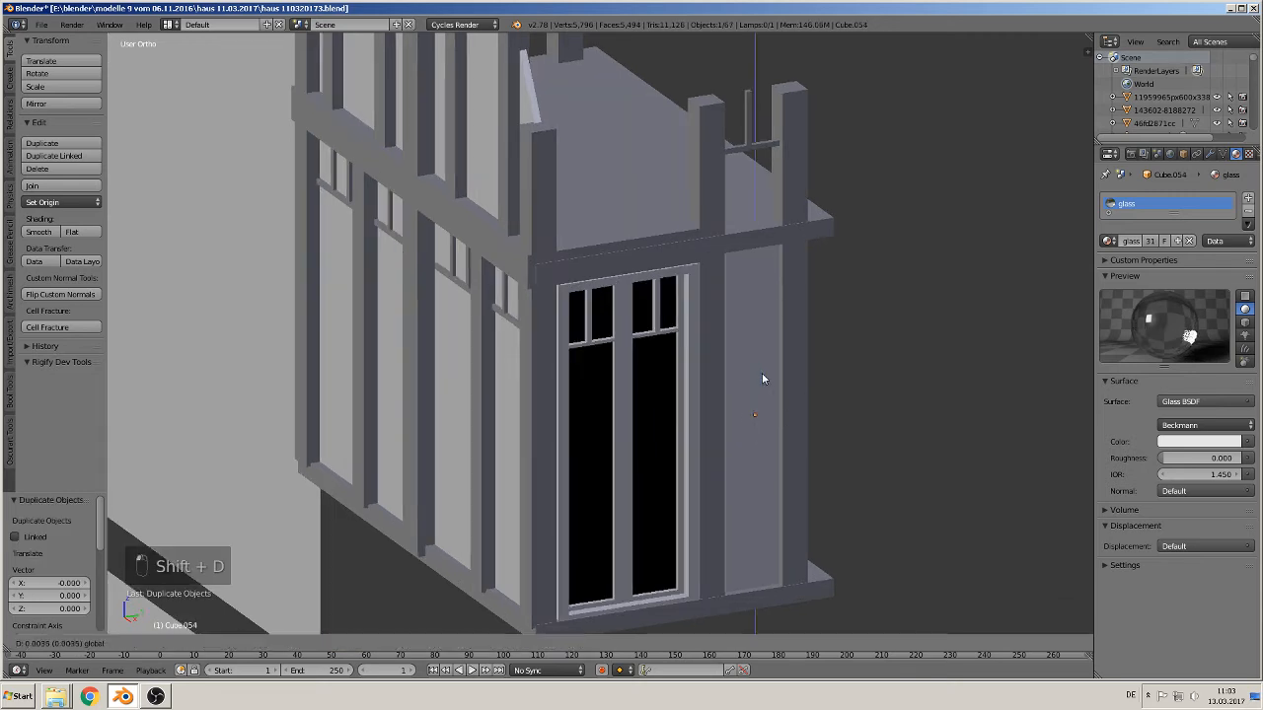
left_click(774, 611)
Lower the top vertices of the upper side pane along Z to the height of the short side posts
middle_click_drag(789, 557, 647, 163, "shift")
key("Tab")
key("a")
key("c")
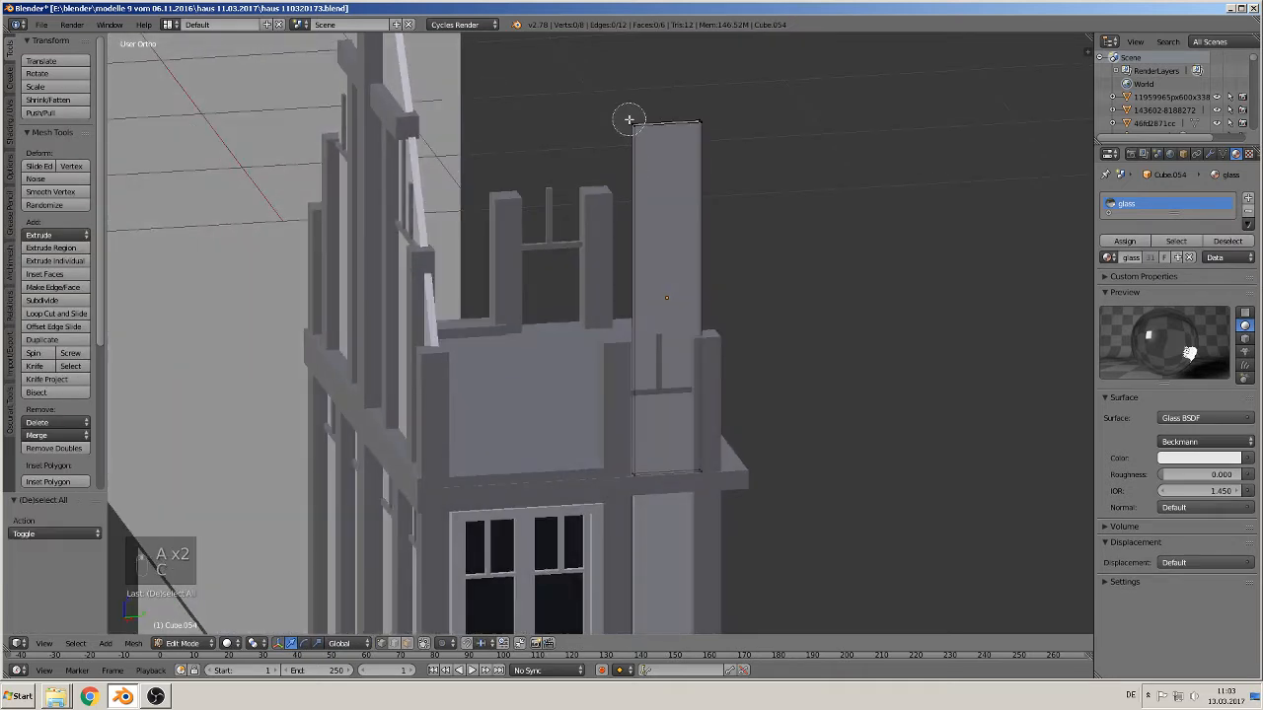
left_click_drag(629, 119, 713, 117)
right_click(713, 118)
left_click_drag(669, 81, 664, 294)
Shift the shortened side pane -0.043 along Y to center it between its posts
middle_click_drag(664, 294, 634, 276)
key("Tab")
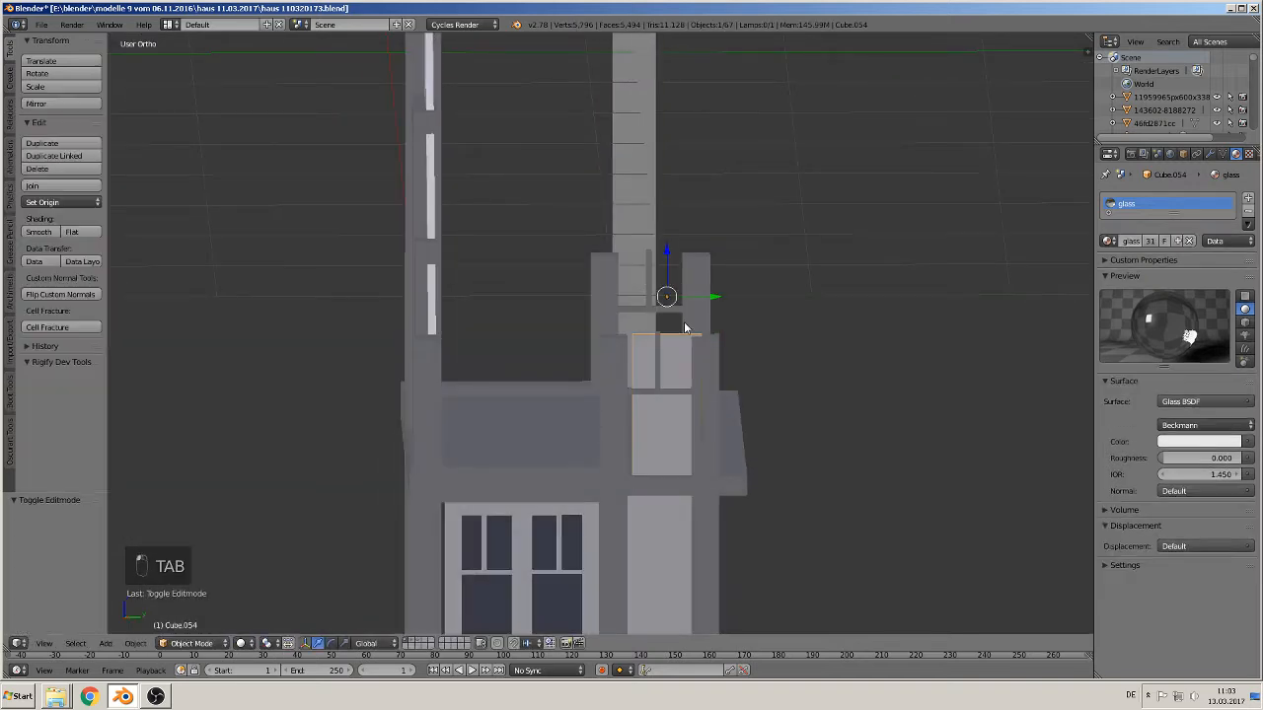
left_click_drag(716, 298, 705, 293)
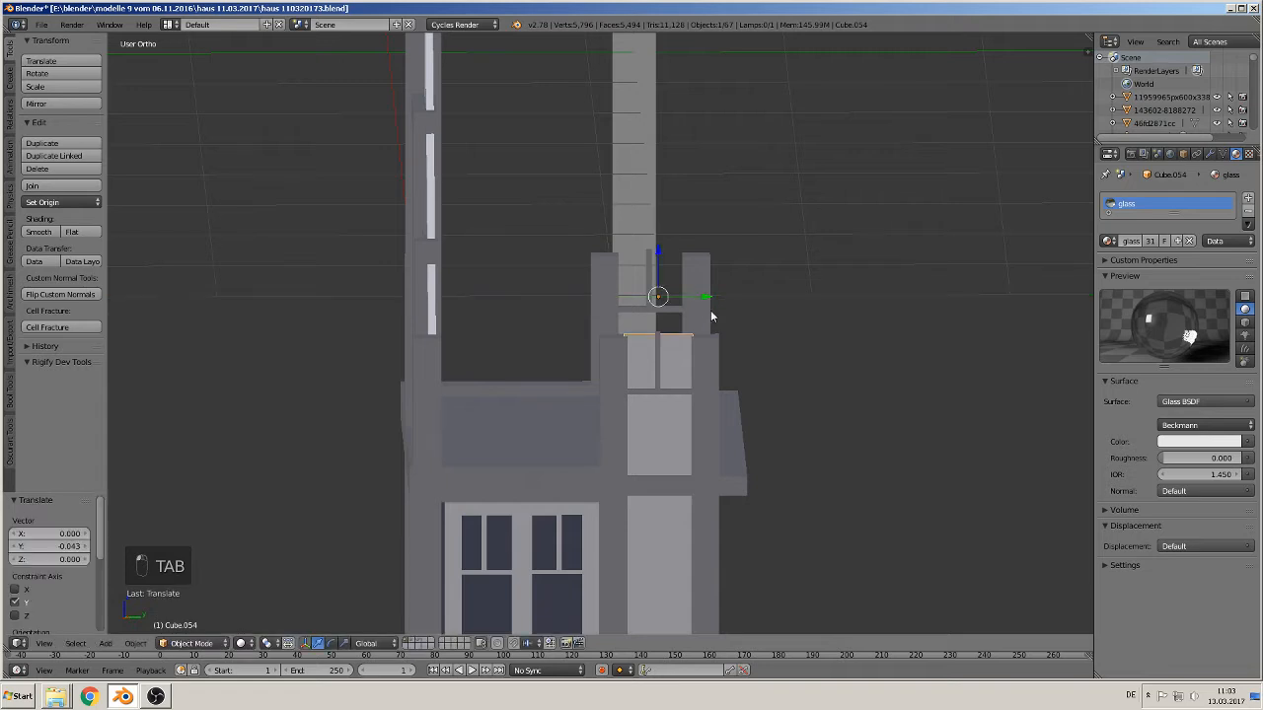
Duplicate the shortened side pane -0.936 along Y into the wide upper bay, against the corner post
key("shift+d")
key("y")
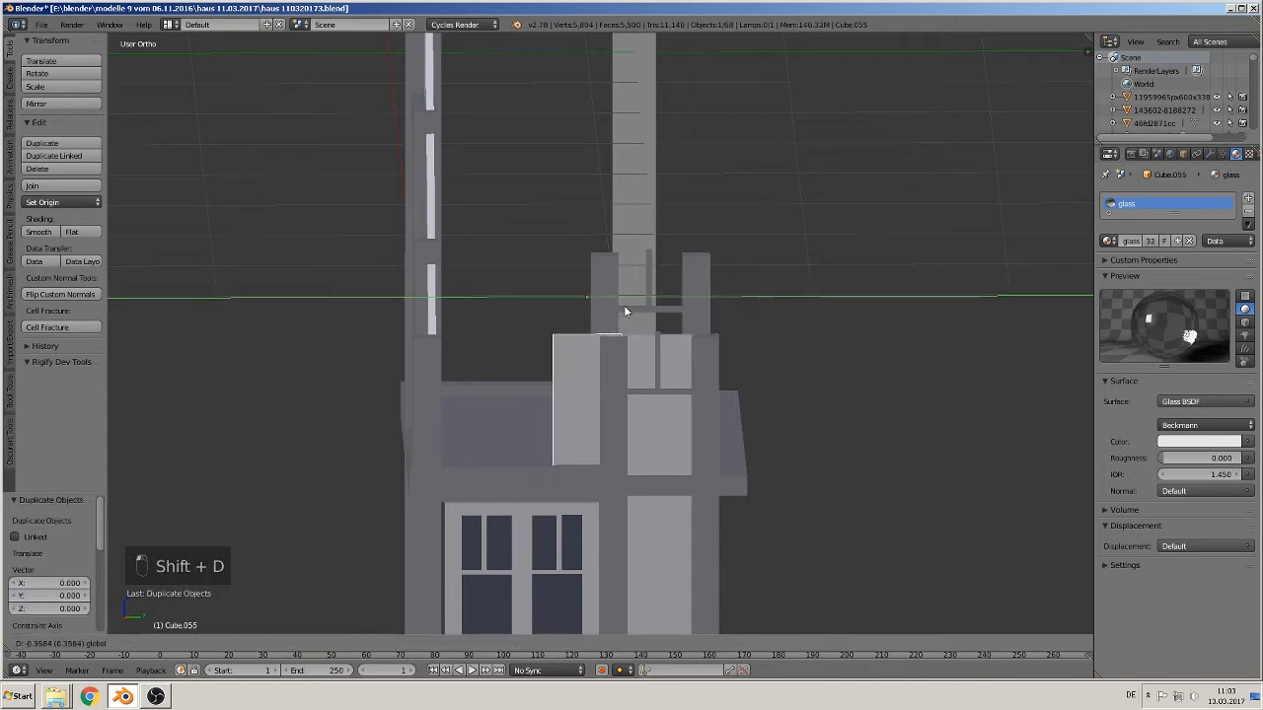
left_click(515, 312)
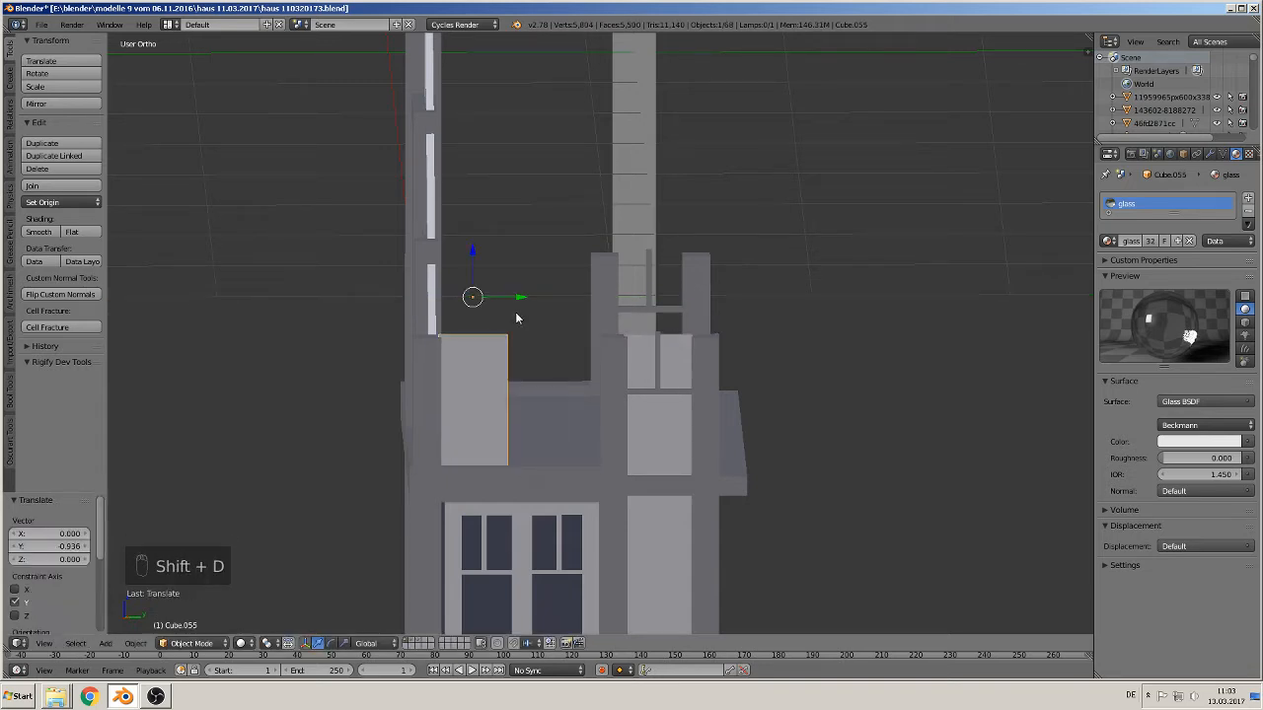
Stretch the copied pane's free side along Y to the next post, filling the wide upper bay
key("Tab")
key("a")
key("a")
key("c")
left_click_drag(510, 334, 515, 452)
left_click_drag(556, 406, 657, 407)
key("Tab")
middle_click_drag(657, 408, 571, 423)
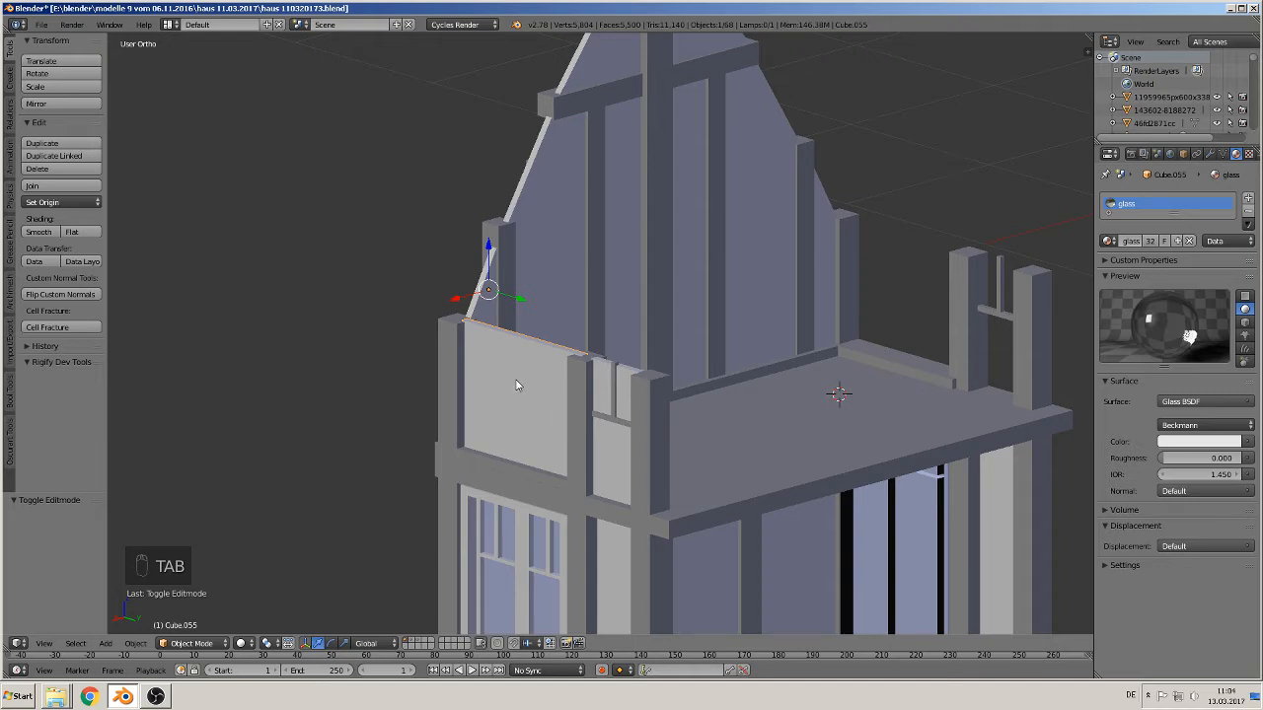
Duplicate the wide upper side glass pane about -2.66 units along X into the matching opening on the opposite side
key("shift+d")
key("x")
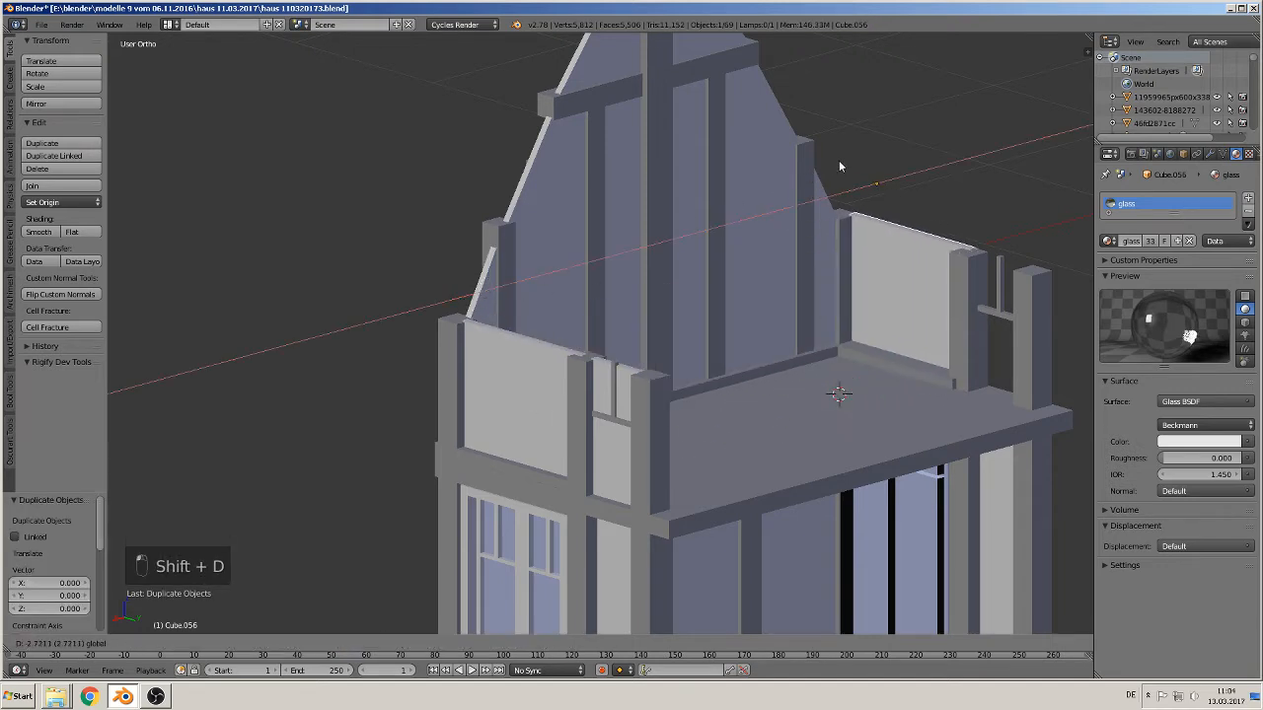
left_click(829, 167)
Duplicate the narrow upper side glass pane about -2.66 units along X into the narrow opening on the opposite side
middle_click_drag(787, 408, 689, 346, "shift")
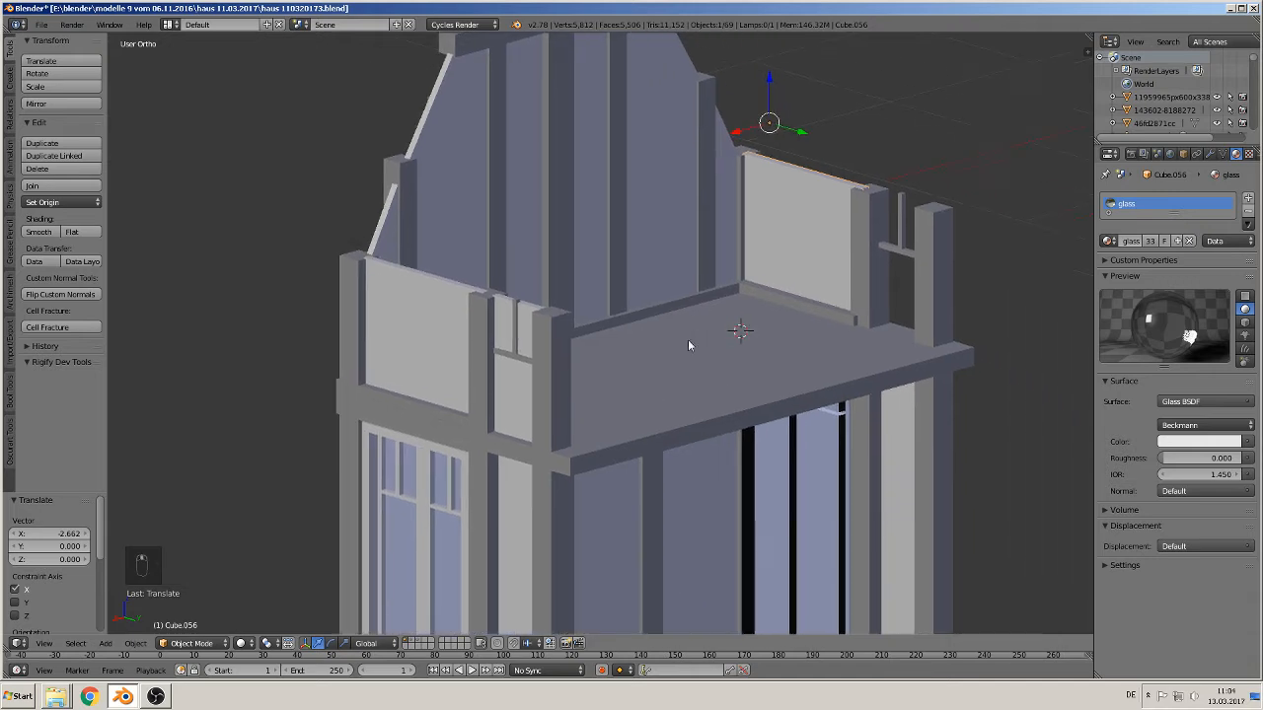
right_click(502, 403)
key("shift+d")
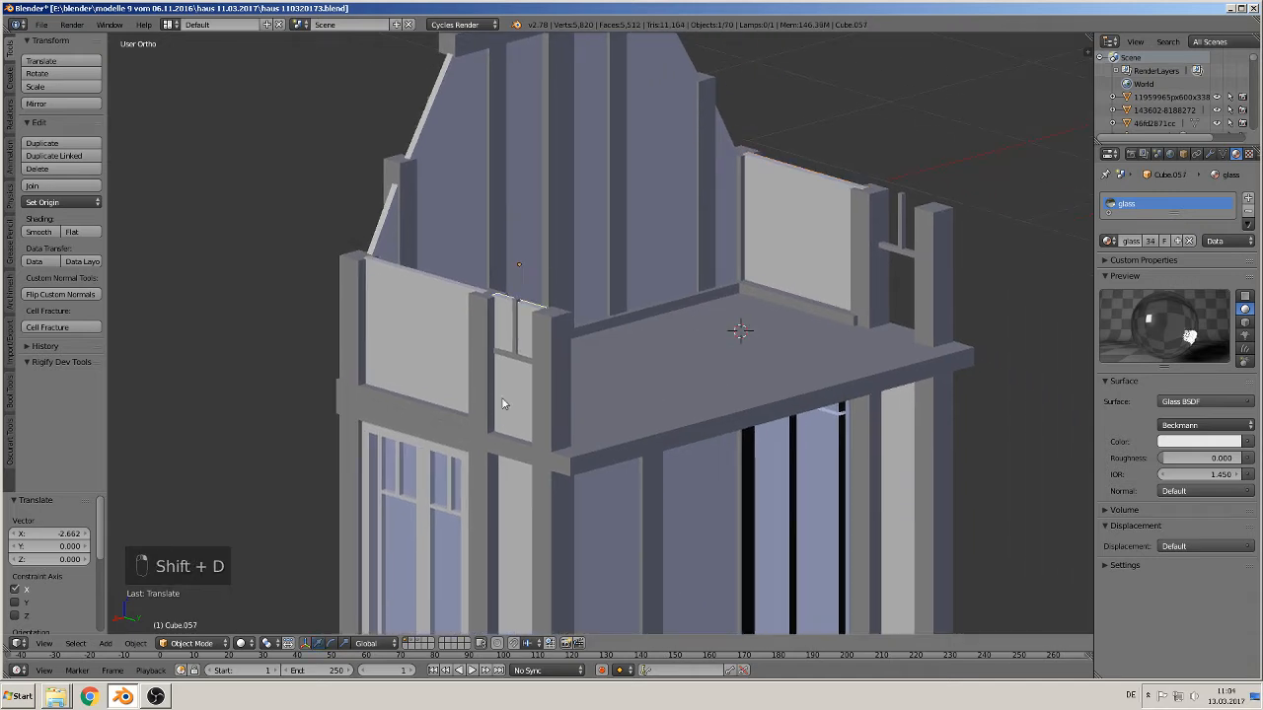
right_click(502, 403)
key("g")
key("x")
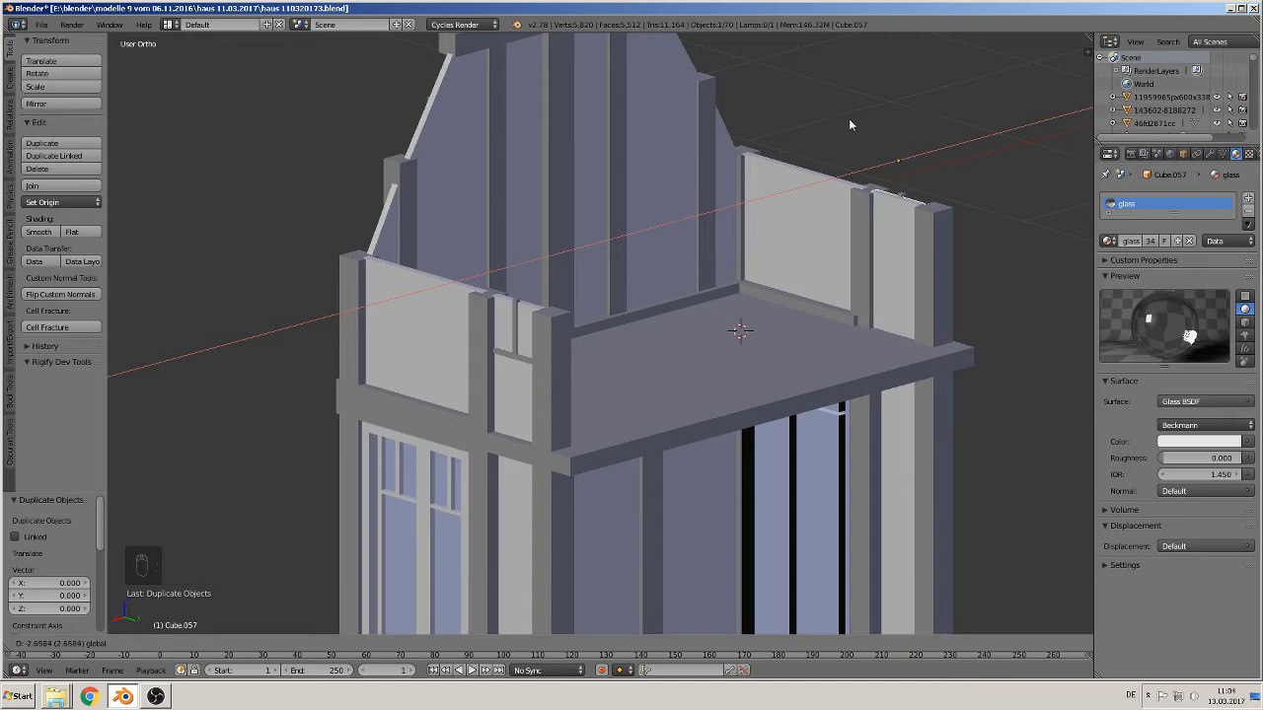
left_click(849, 120)
Set the viewport to the front view and save the file under its existing name
middle_click_drag(847, 126, 831, 152)
scroll(511, 332, "down", 3)
middle_click_drag(511, 332, 590, 335)
key("KP_1")
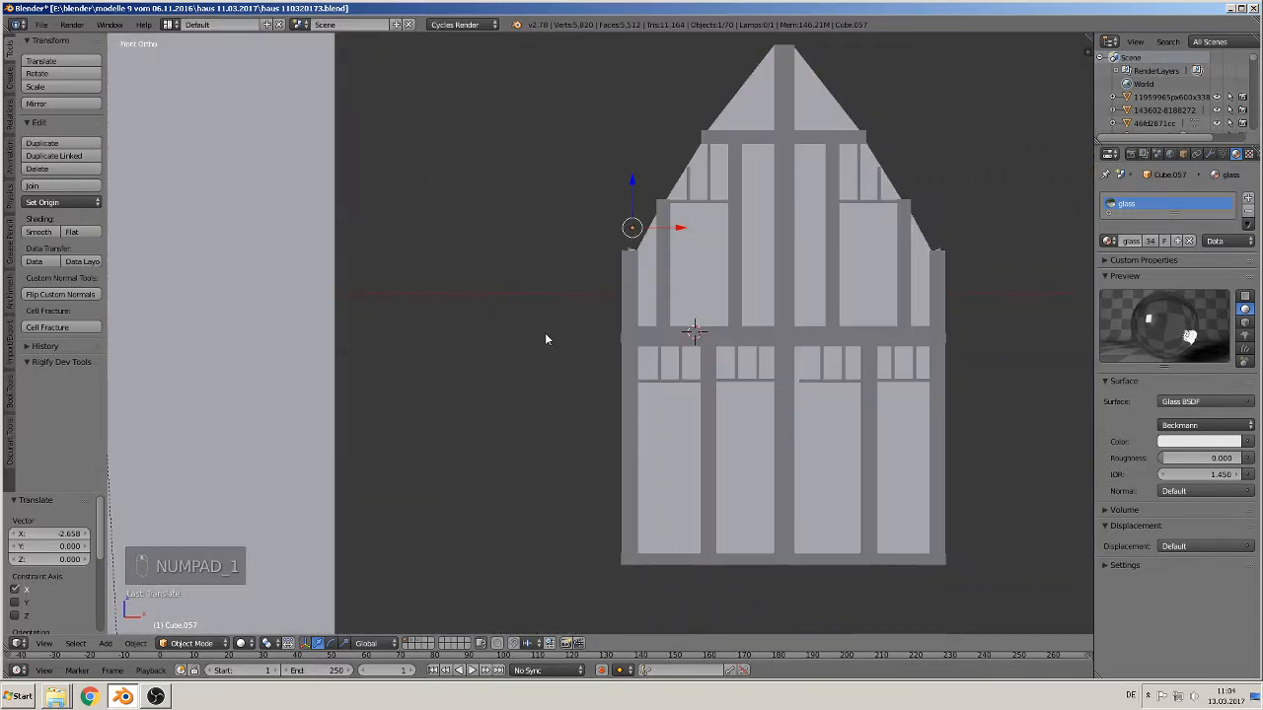
scroll(544, 339, "down", 3)
left_click(41, 24)
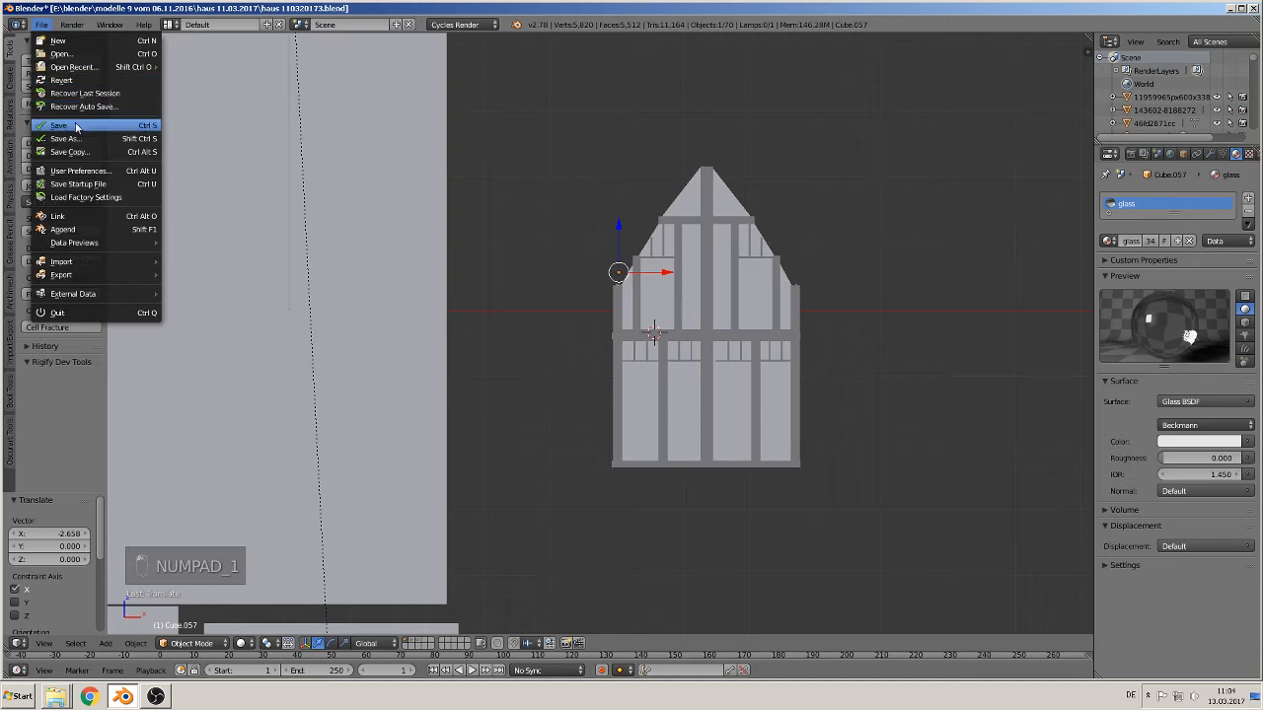
left_click(76, 126)
Switch the viewport shading to Material to display the reference photos and surface colours
middle_click_drag(535, 370, 614, 333, "shift")
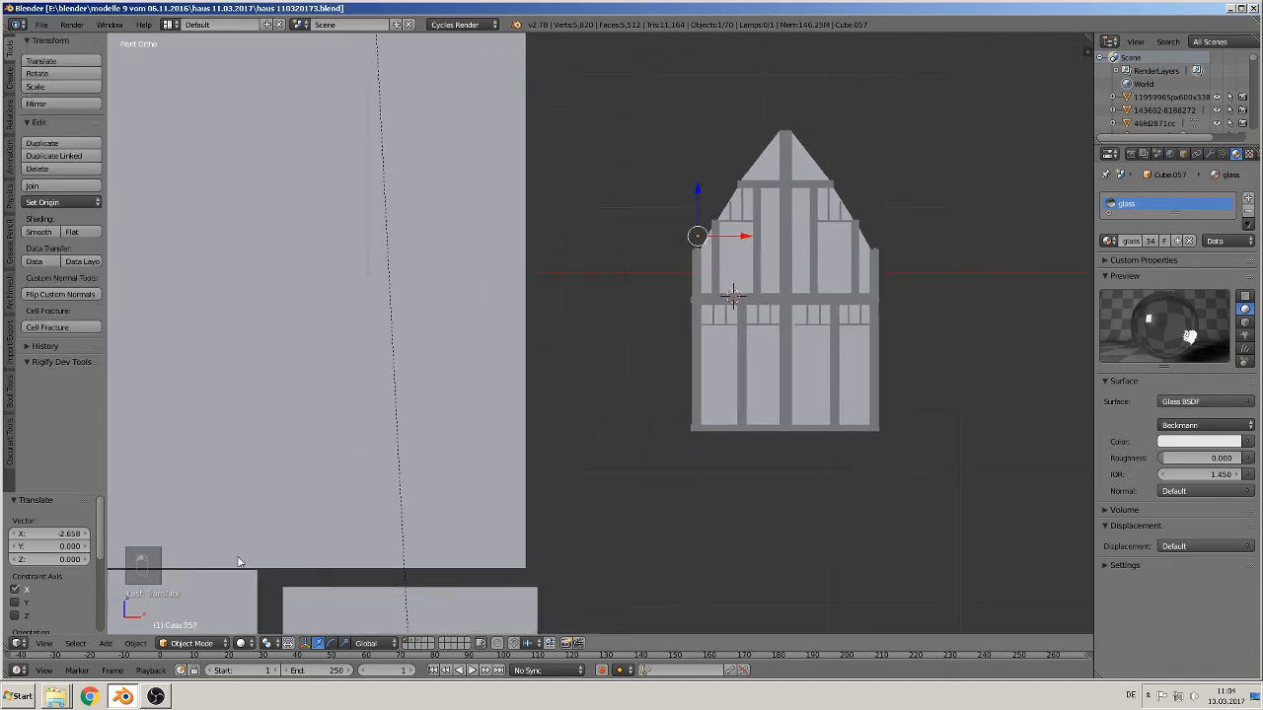
left_click(243, 643)
left_click(278, 571)
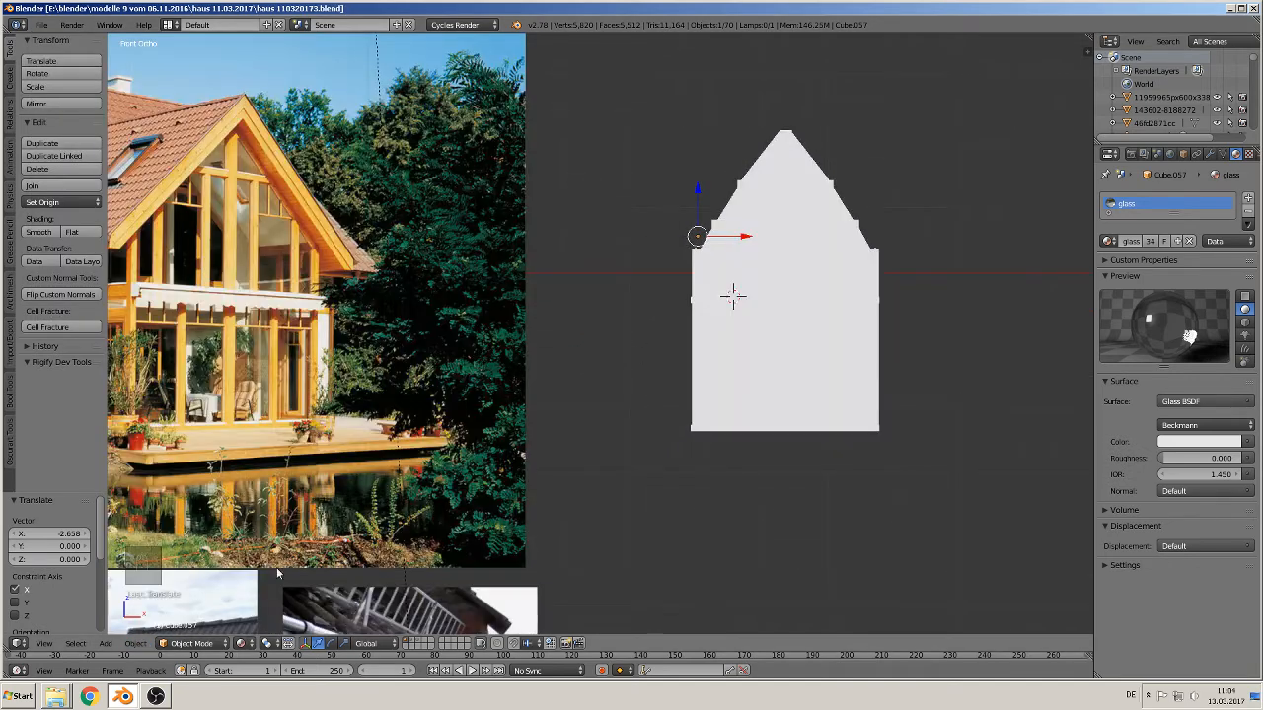
left_click(41, 24)
scroll(568, 227, "down", 2)
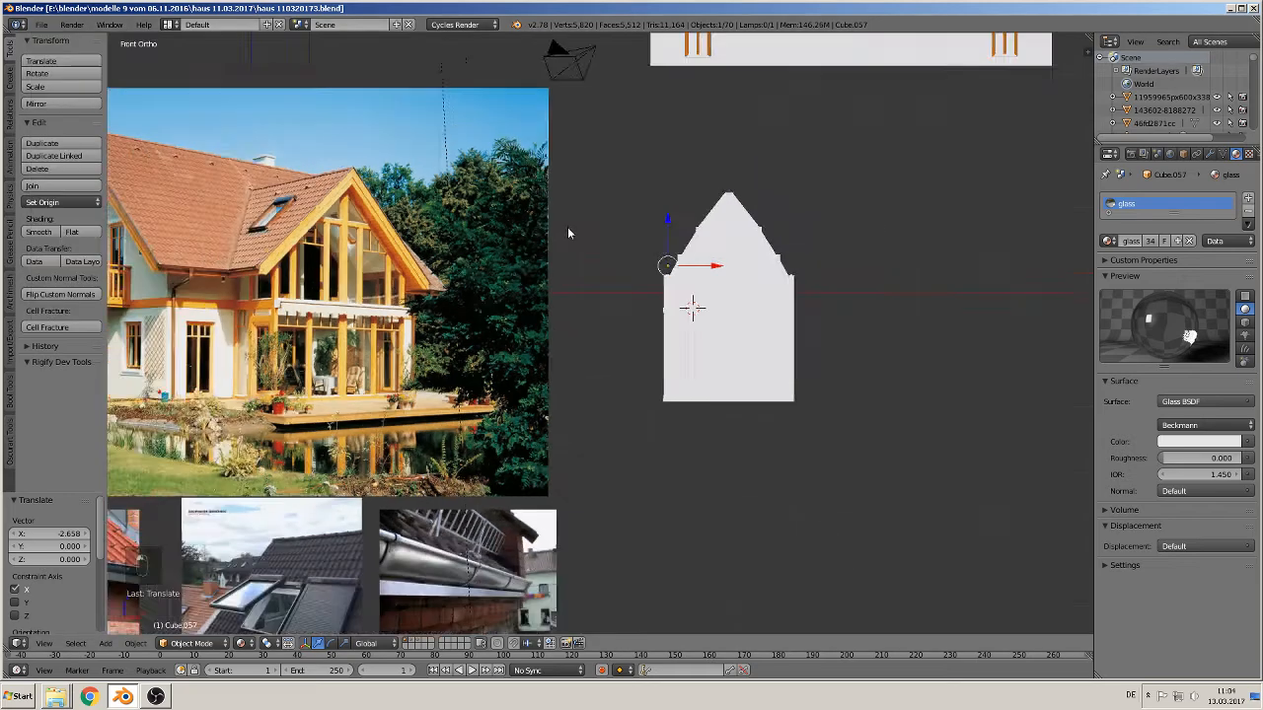
Duplicate the whole glazed gable structure 5.348 units along X and move the copy to the third layer
key("a")
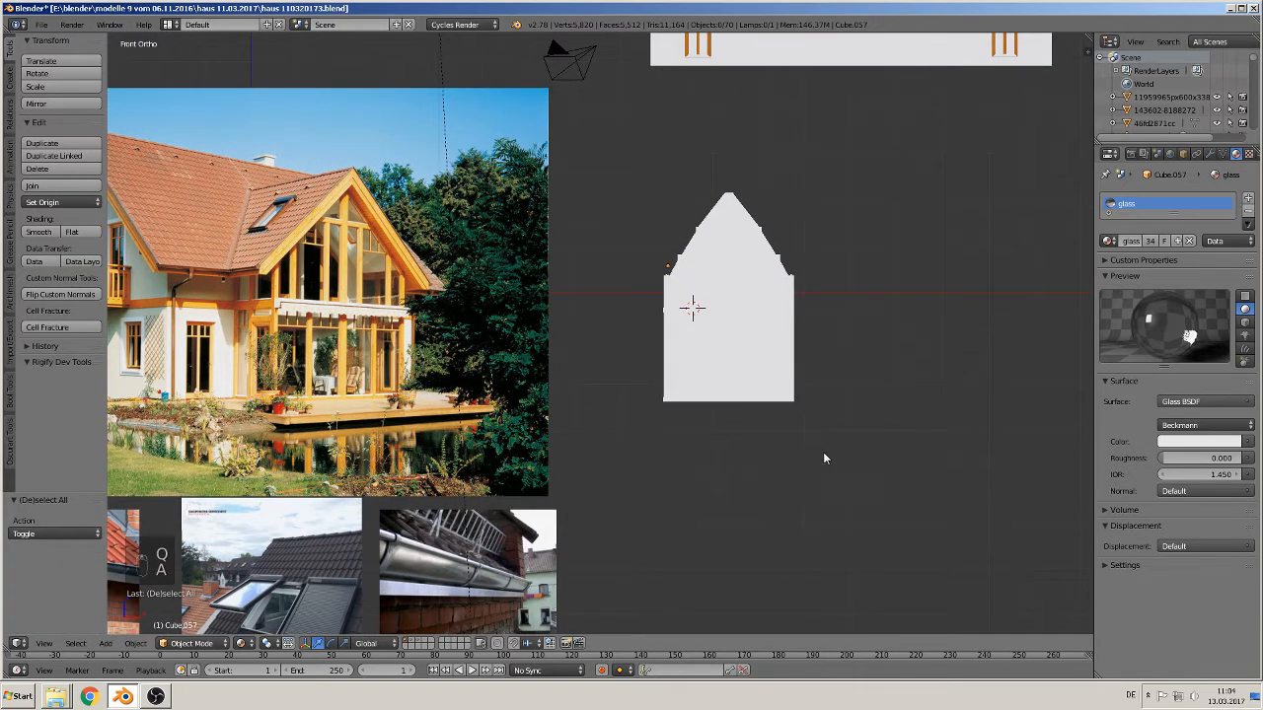
key("b")
left_click_drag(823, 451, 634, 167)
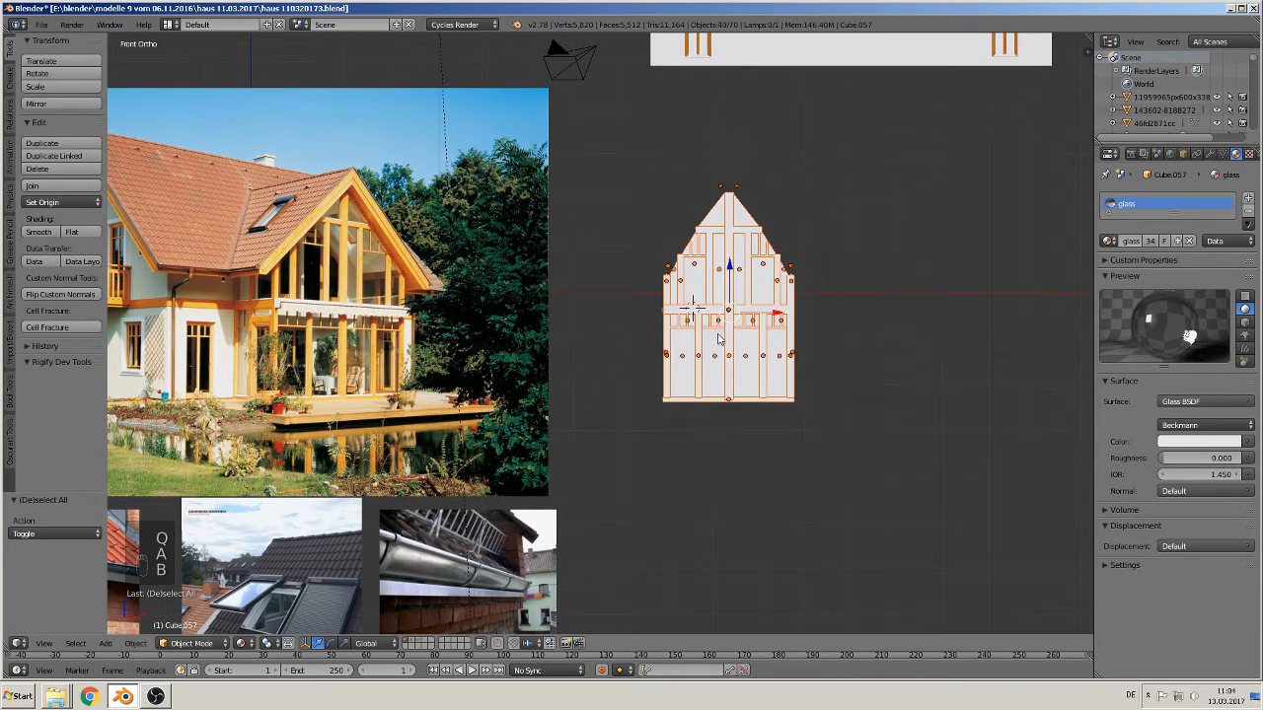
key("shift+d")
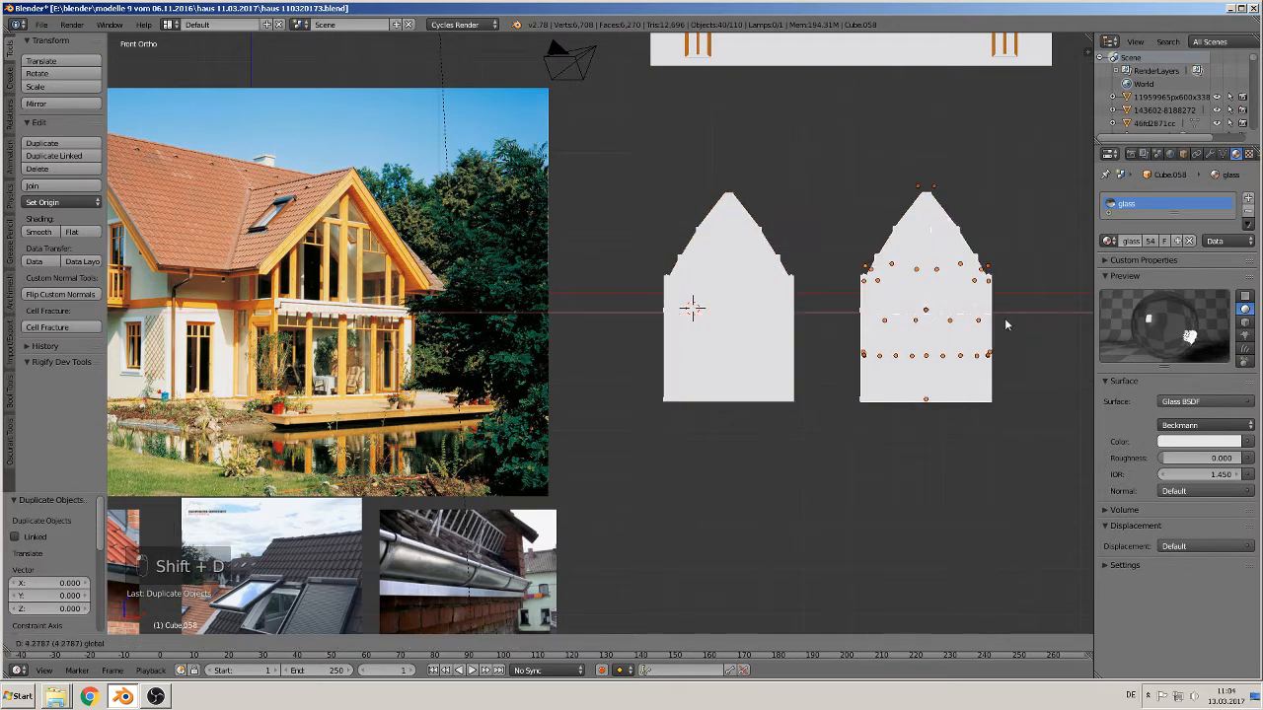
left_click(1029, 326)
middle_click_drag(966, 344, 784, 383, "shift")
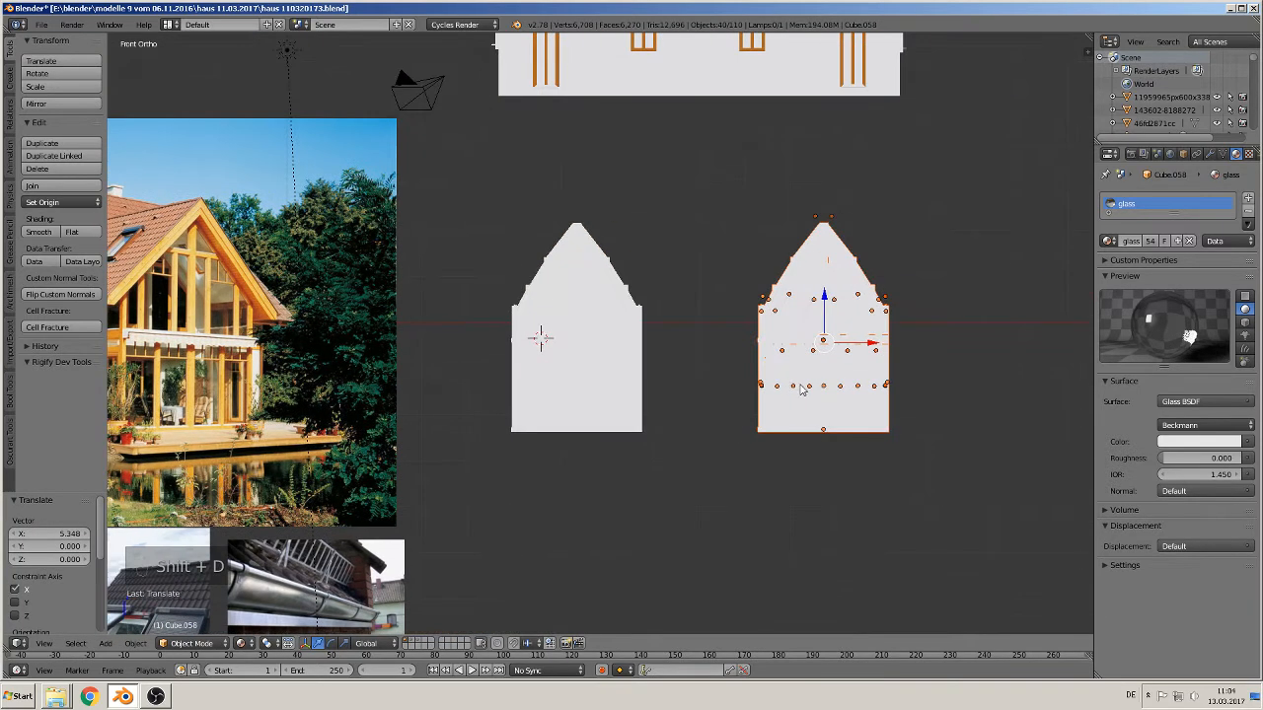
key("m")
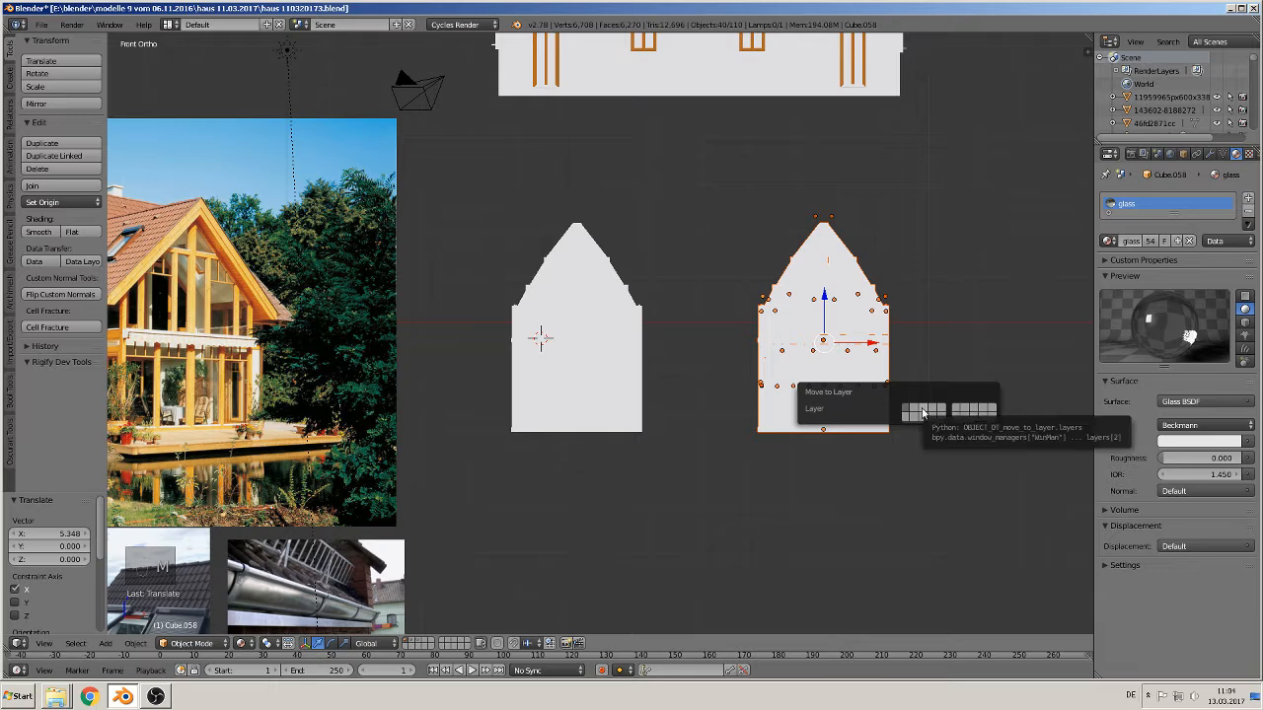
left_click(918, 411)
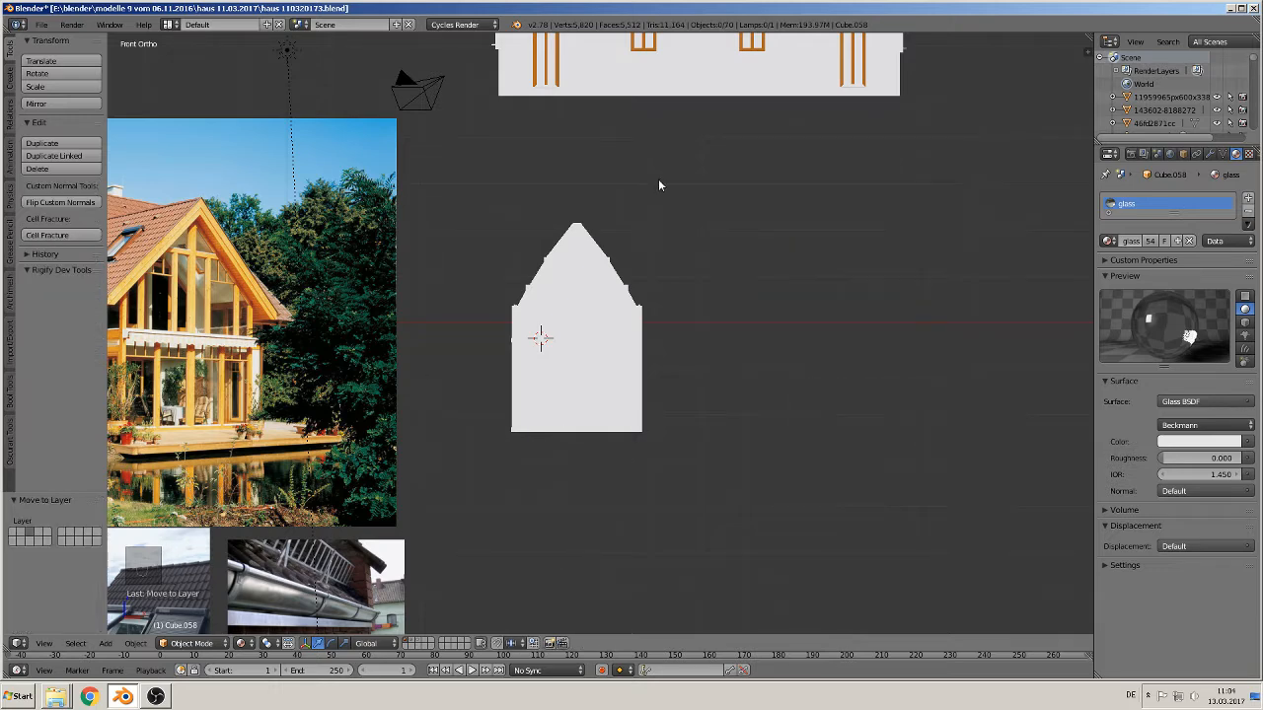
scroll(658, 179, "down", 3)
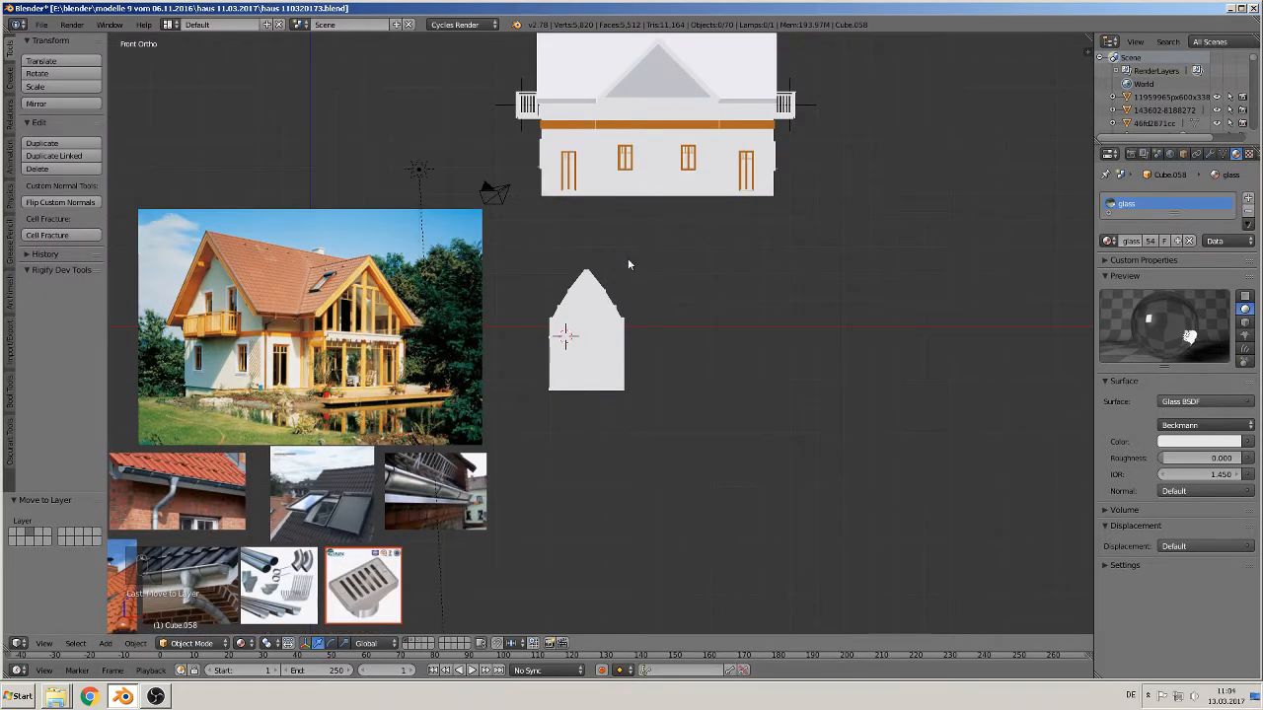
scroll(660, 349, "up", 3)
key("a")
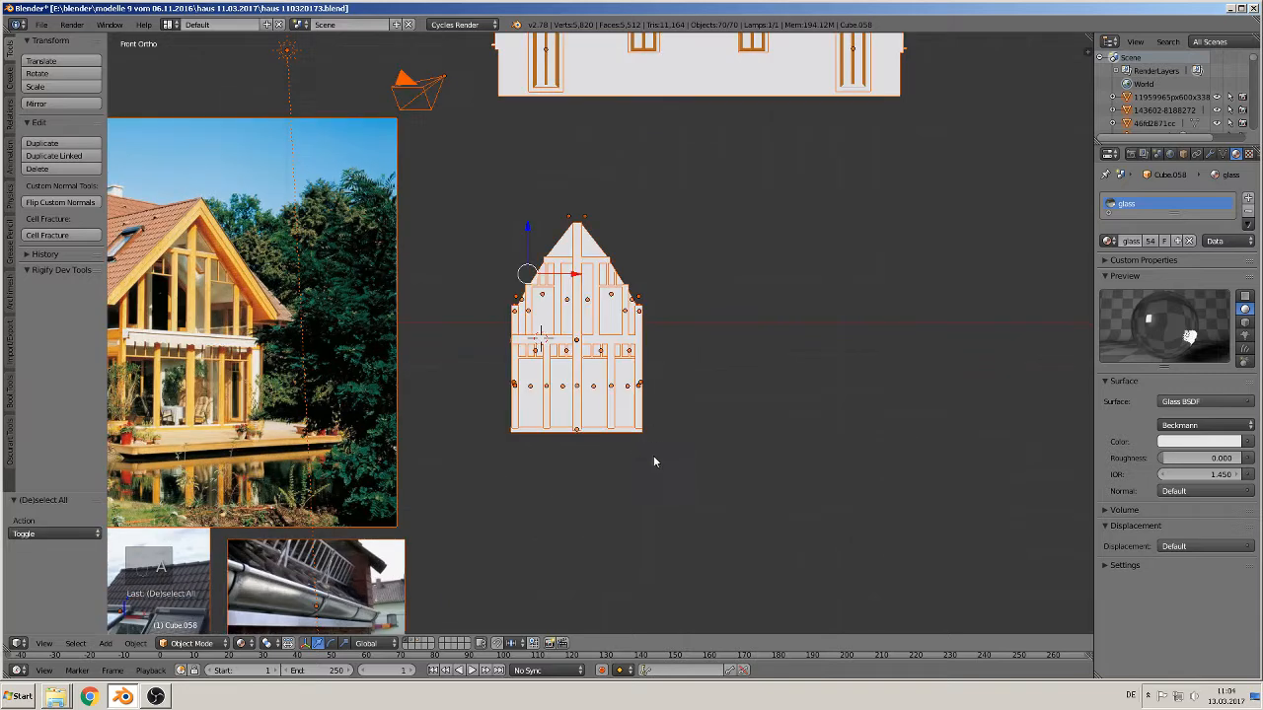
key("a")
key("b")
left_click_drag(690, 460, 469, 195)
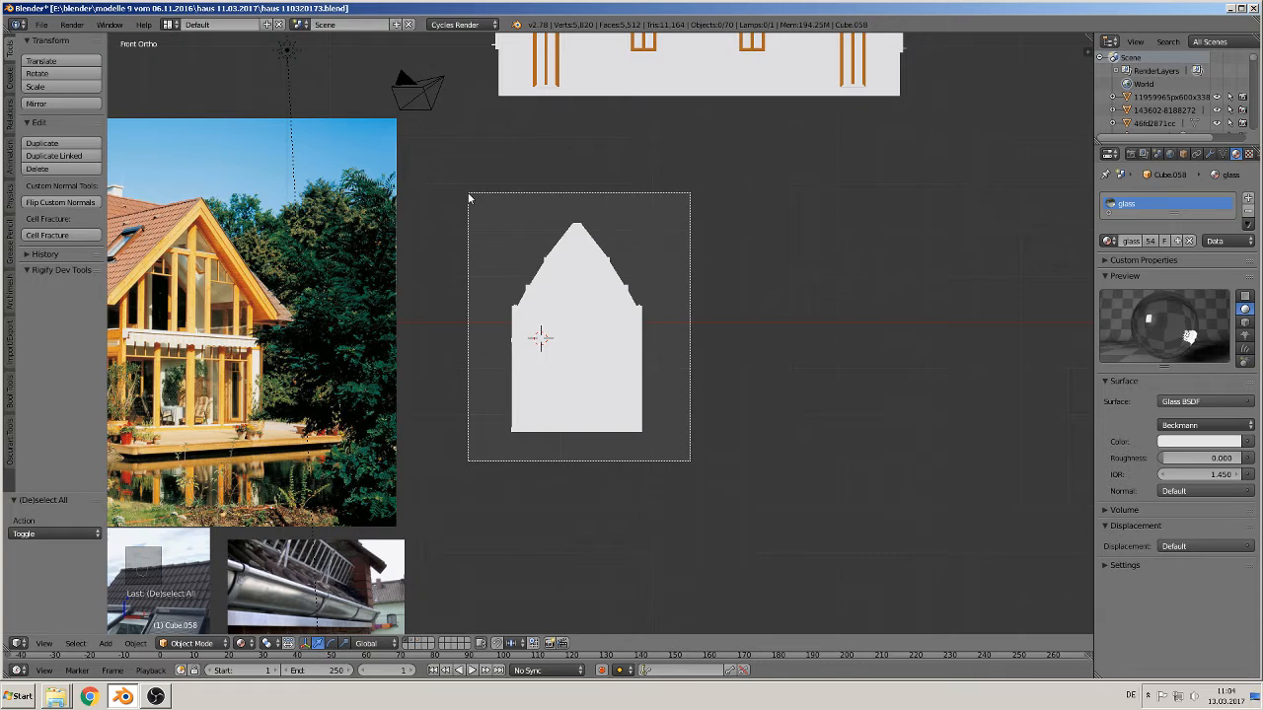
left_click_drag(469, 199, 470, 199)
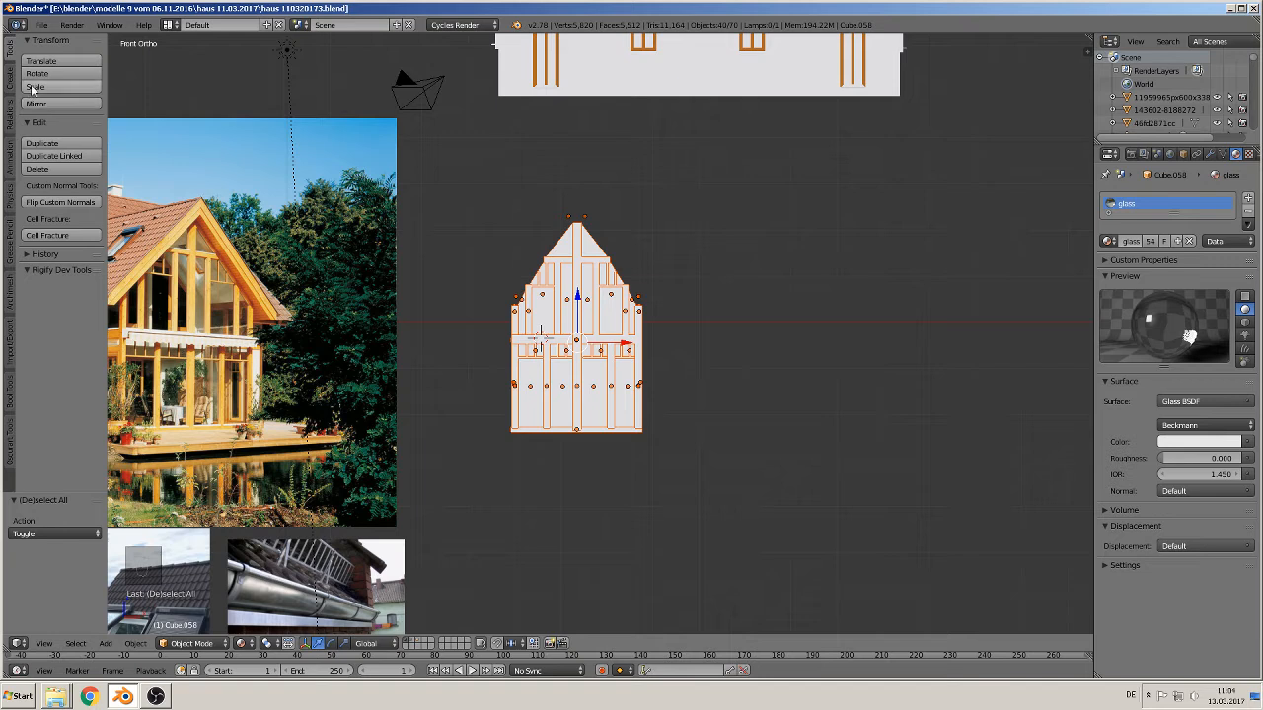
key("Tab")
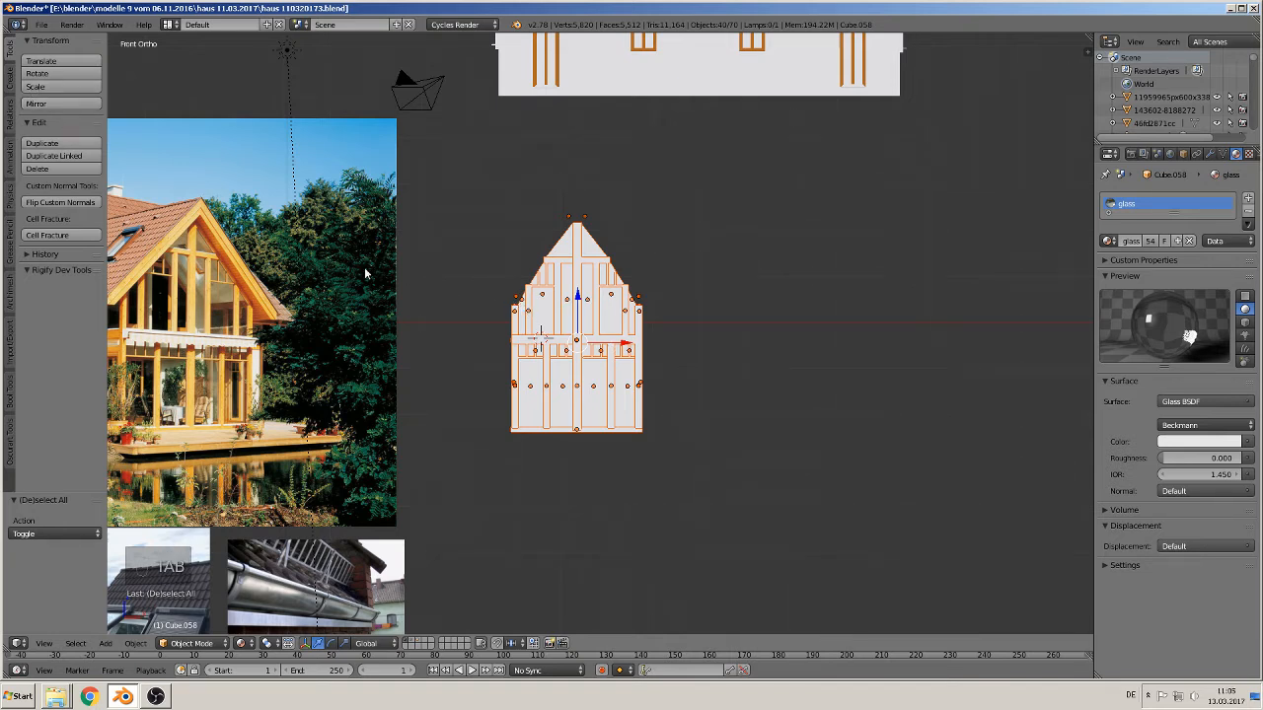
middle_click_drag(155, 214, 871, 330)
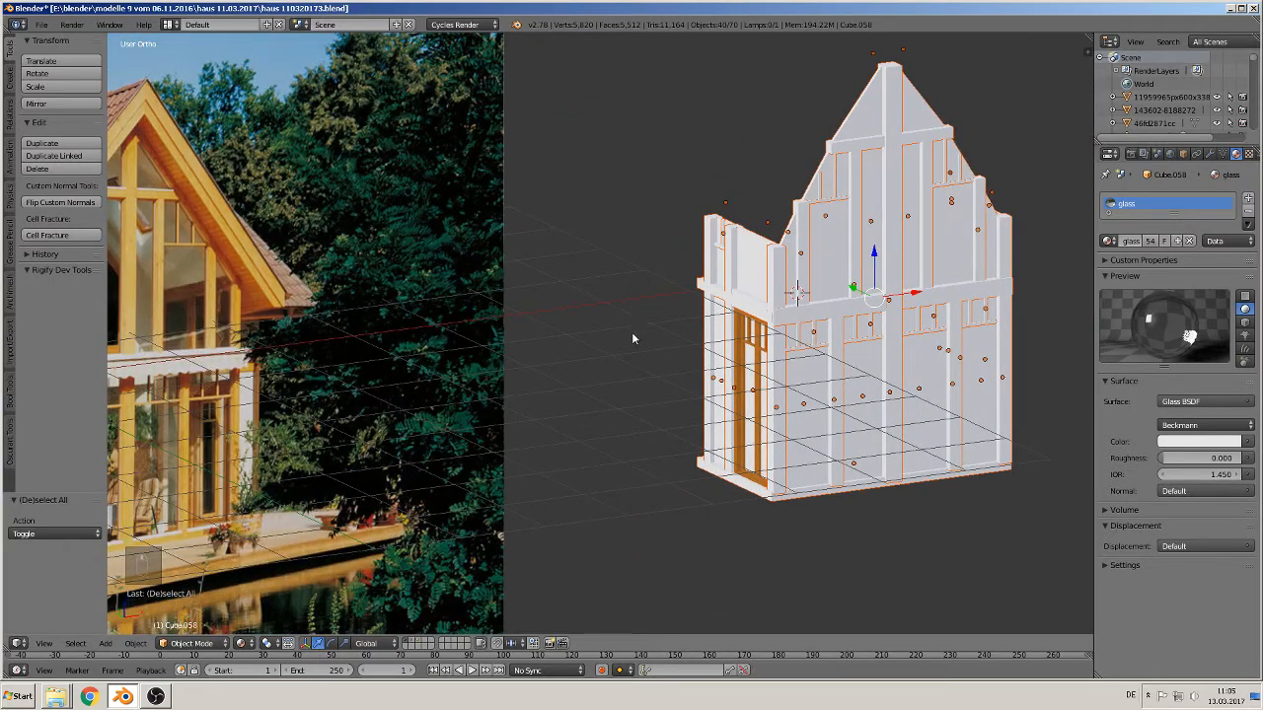
scroll(632, 333, "down", 3)
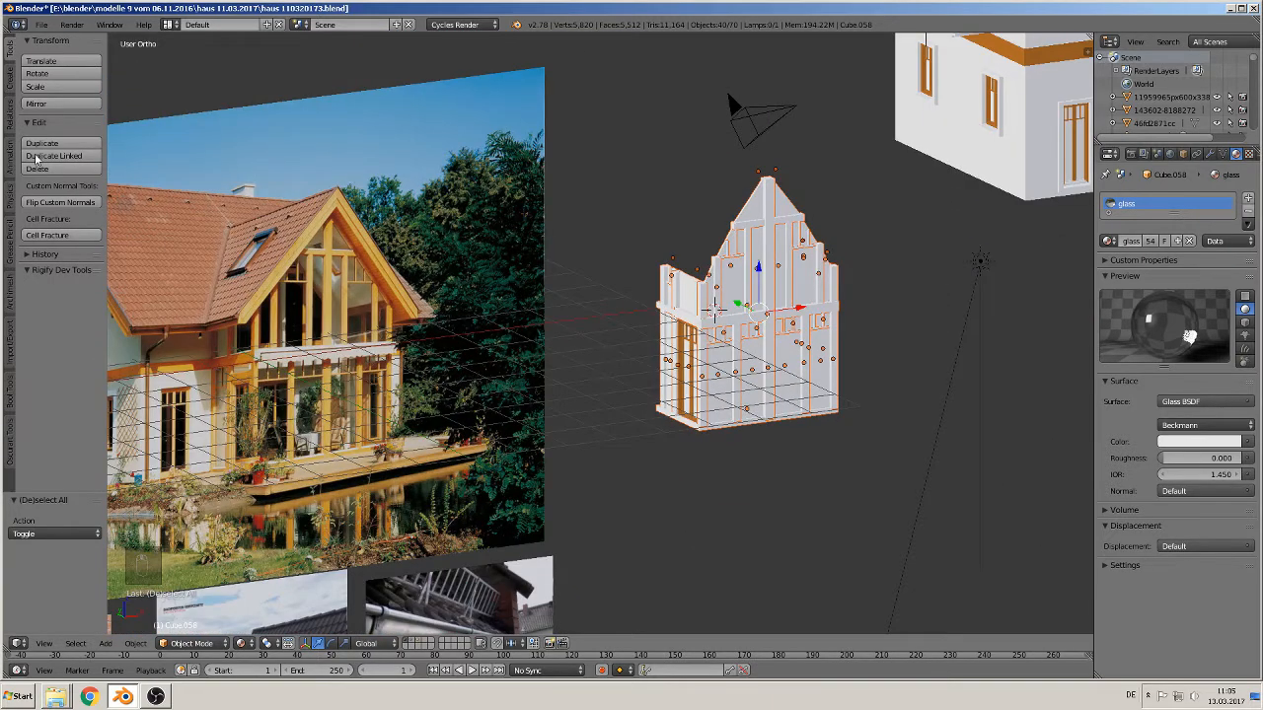
key("Tab")
key("Tab")
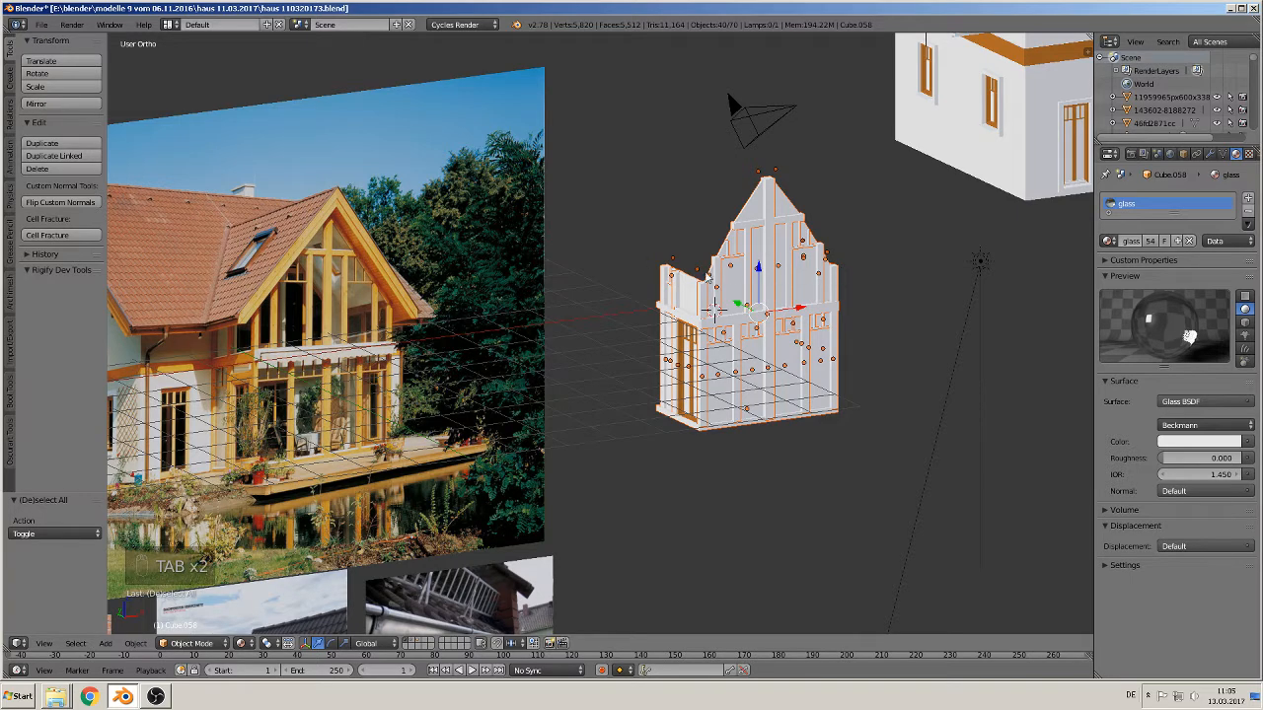
Select a glass pane of the gable's upper front and switch the viewport shading back to Solid
right_click(708, 278)
scroll(755, 316, "up", 6)
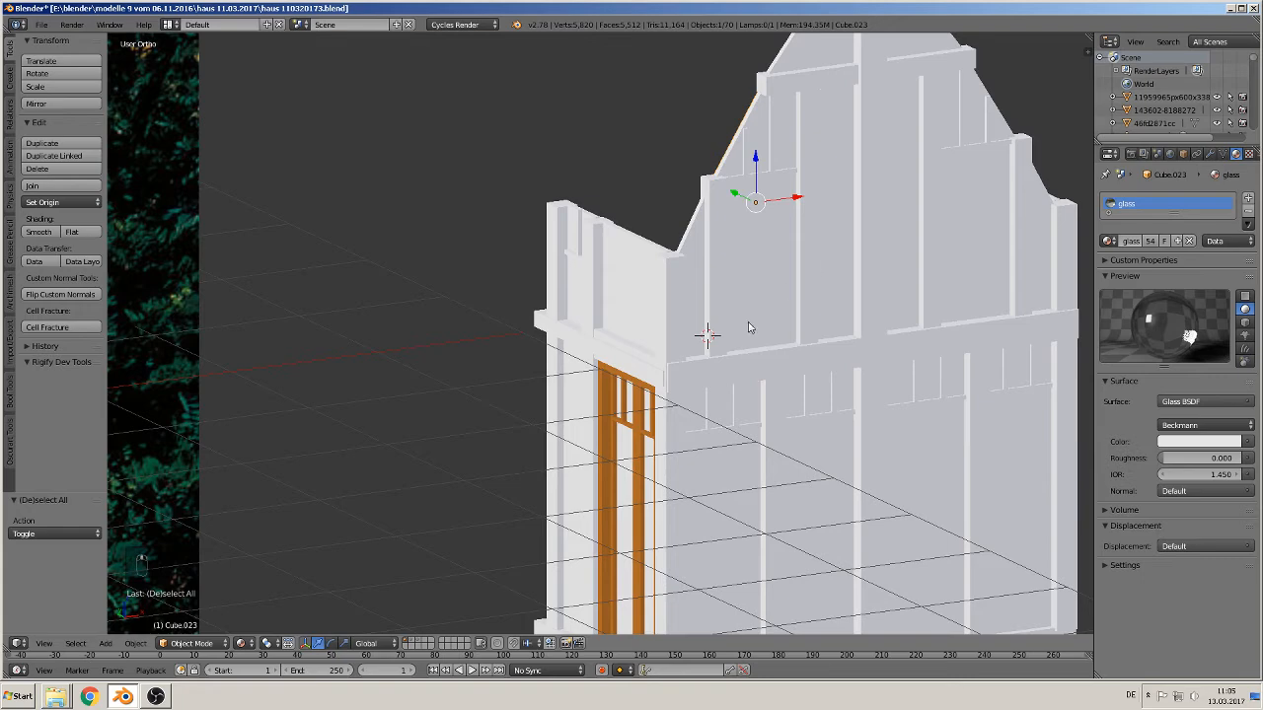
middle_click_drag(748, 327, 711, 335)
scroll(367, 481, "down", 1)
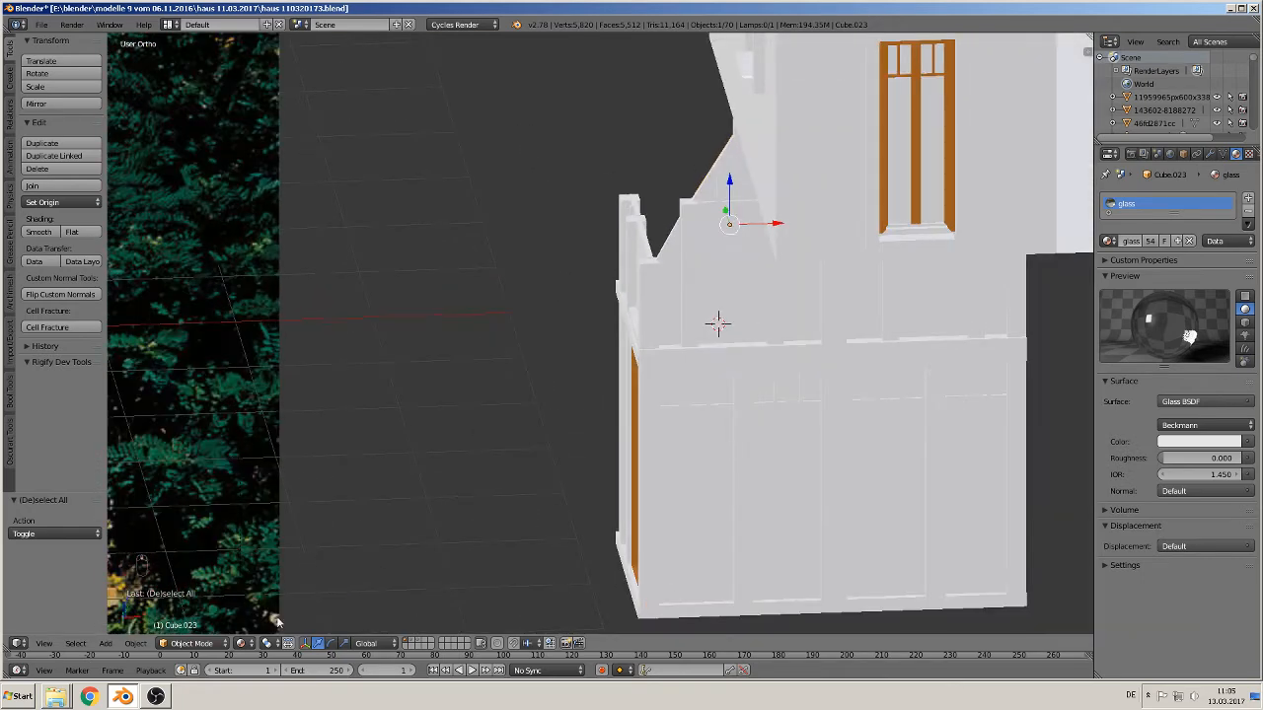
left_click(242, 645)
left_click(286, 600)
mouse_move(304, 579)
middle_mouse_down()
mouse_move(531, 477)
mouse_move(486, 451)
mouse_move(526, 323)
middle_mouse_up()
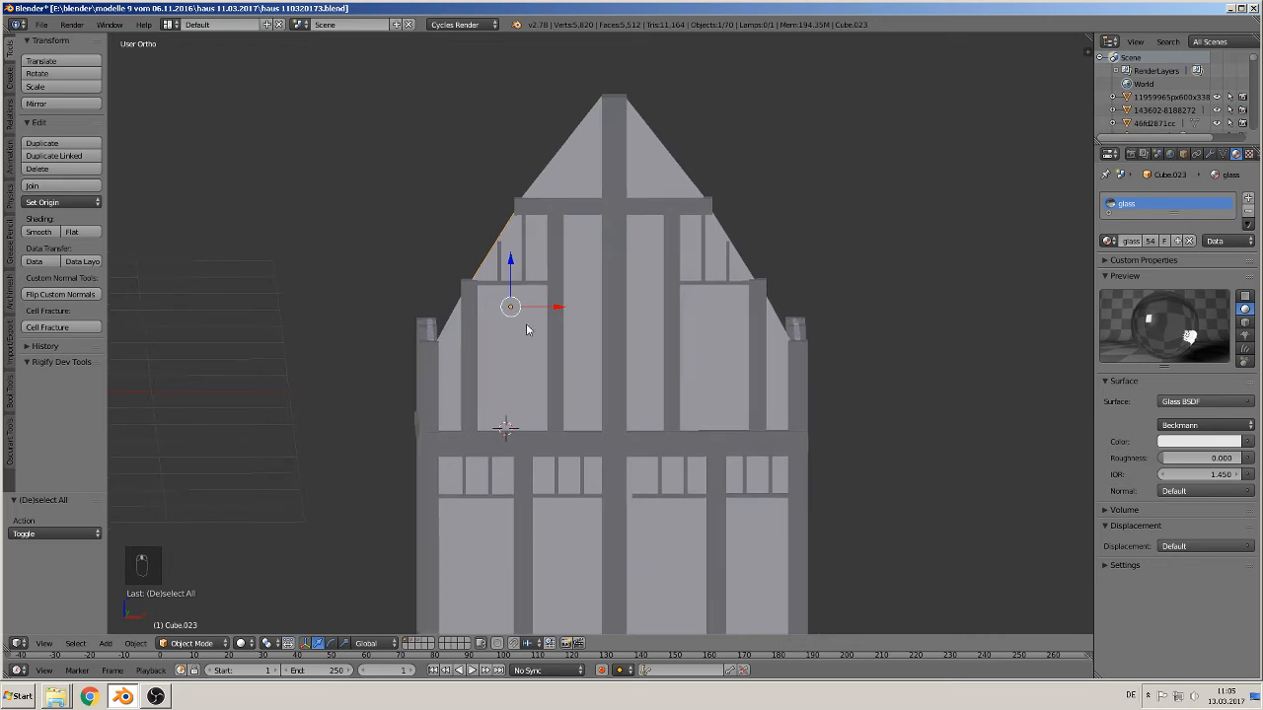
Add the remaining glass panes on the gable's front and both sides to the selection and join them into one object
right_click(455, 346, "shift")
left_click(632, 174, "shift")
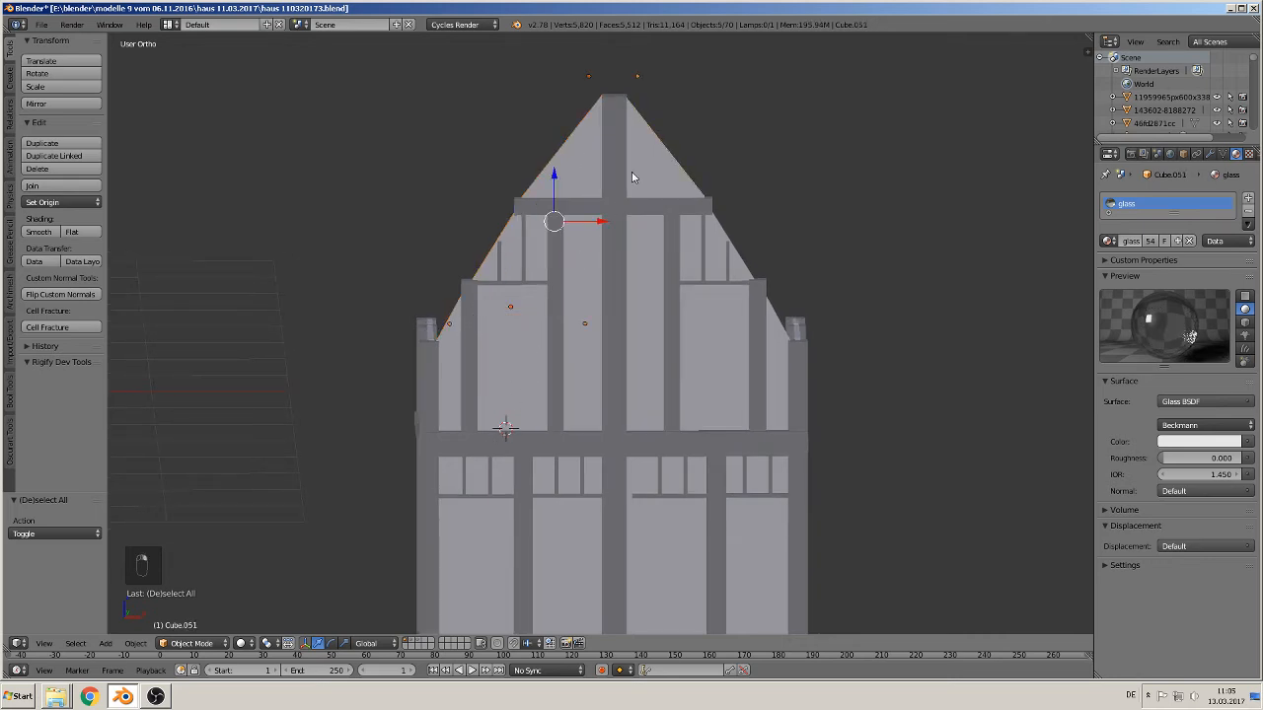
left_click(637, 262, "shift")
left_click(716, 347, "shift")
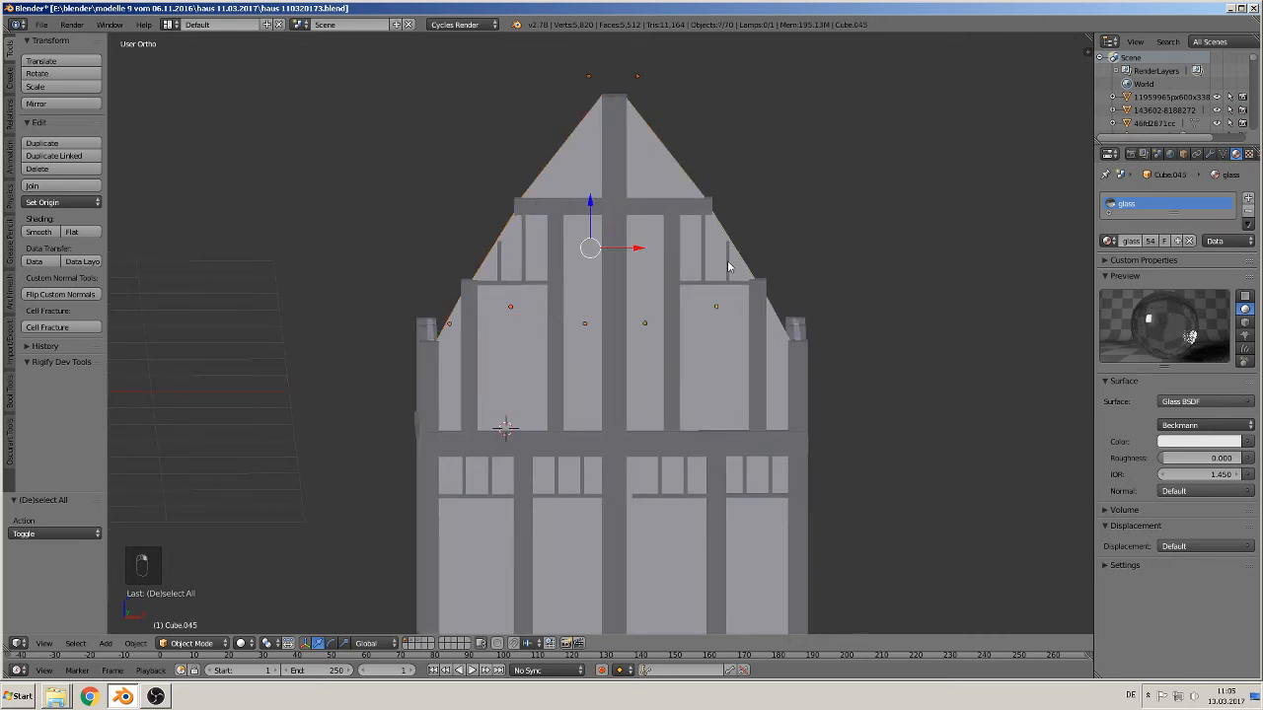
left_click(781, 356, "shift")
left_click(500, 540, "shift")
left_click(555, 533, "shift")
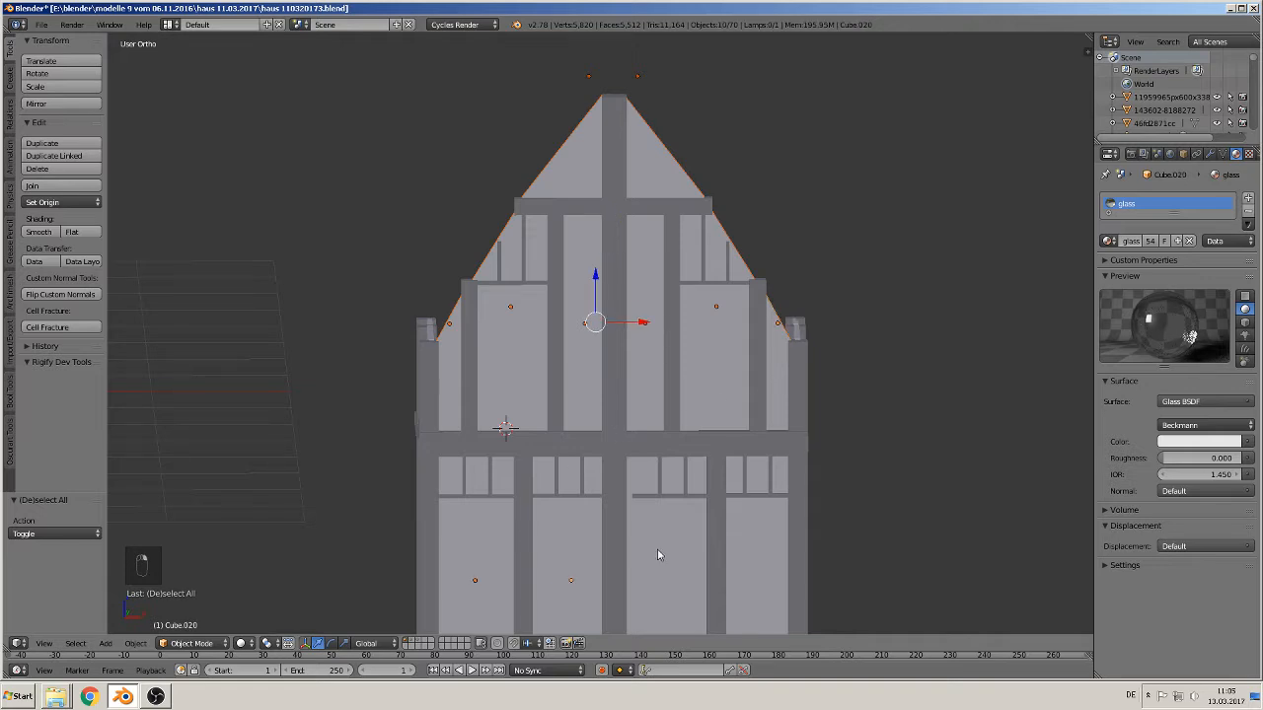
left_click(736, 542, "shift")
left_click(502, 519, "shift")
middle_click_drag(503, 519, 586, 519)
left_click(439, 417, "shift")
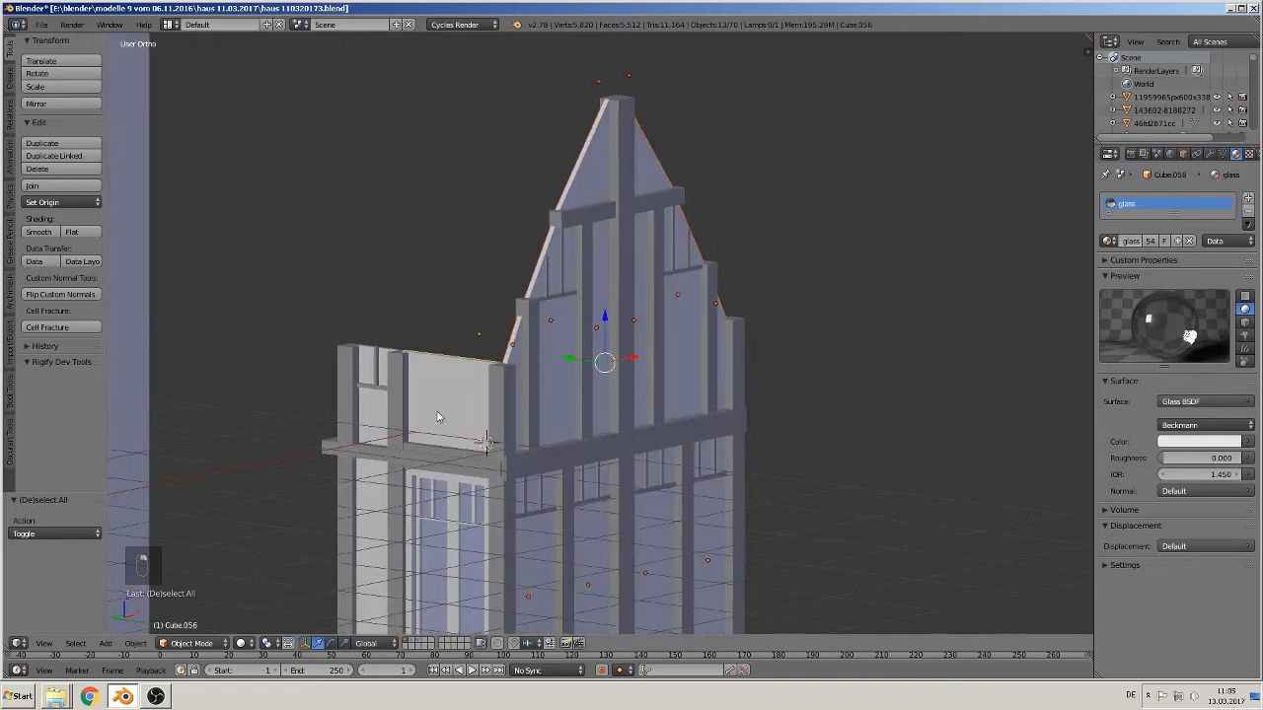
left_click(368, 424, "shift")
right_click(374, 516, "shift")
middle_click_drag(703, 485, 673, 476)
right_click(747, 425, "shift")
right_click(829, 424, "shift")
right_click(822, 505, "shift")
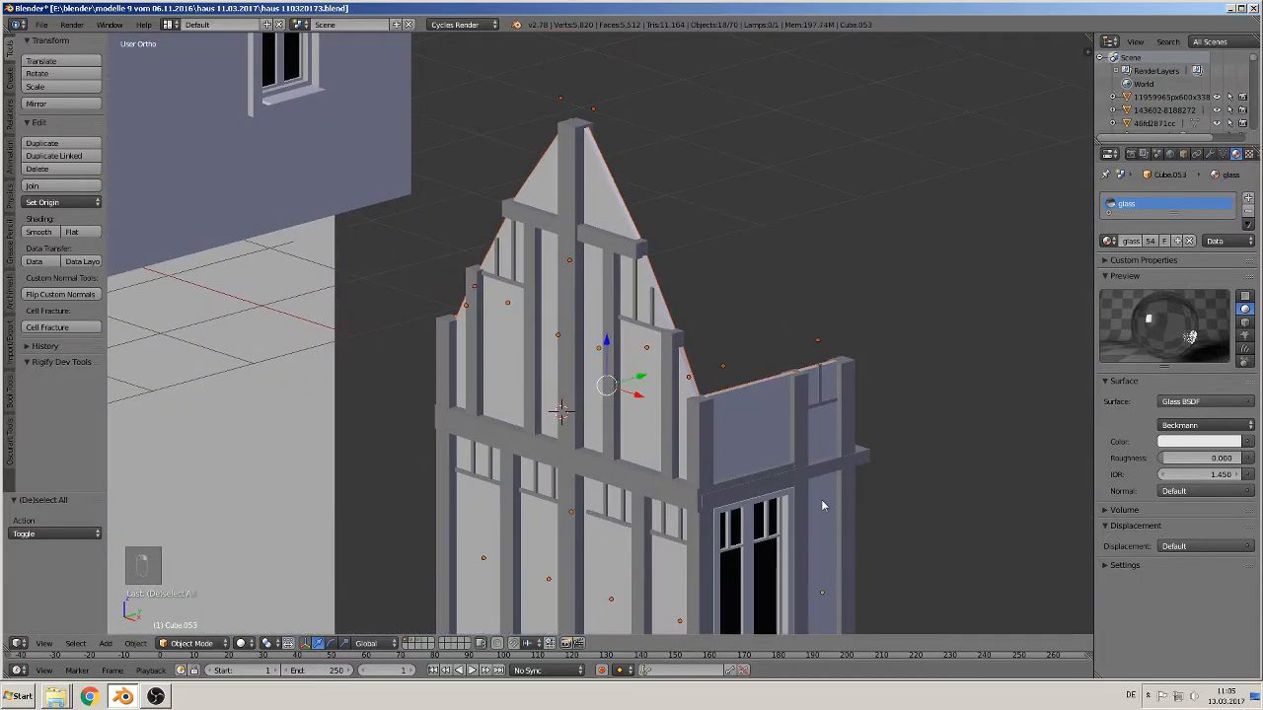
left_click(59, 185)
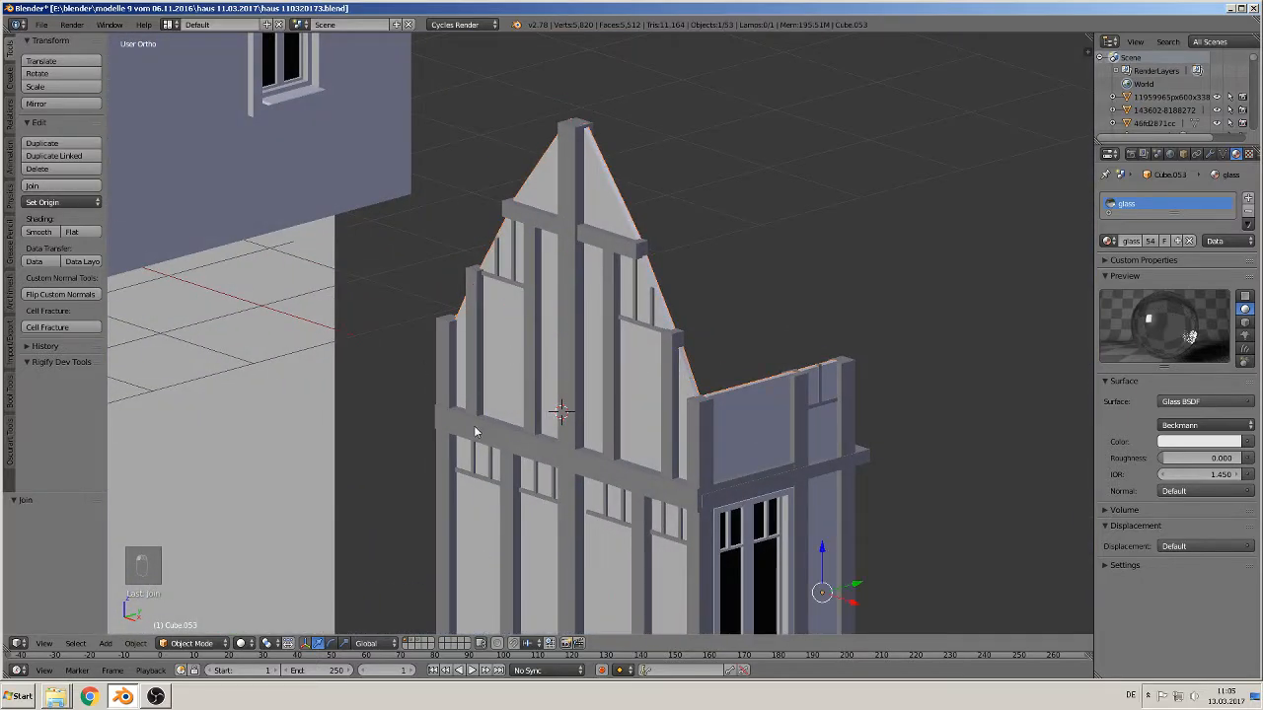
Select the window on each side of the glazed gable and join both windows into one object
middle_click_drag(473, 425, 818, 305, "shift")
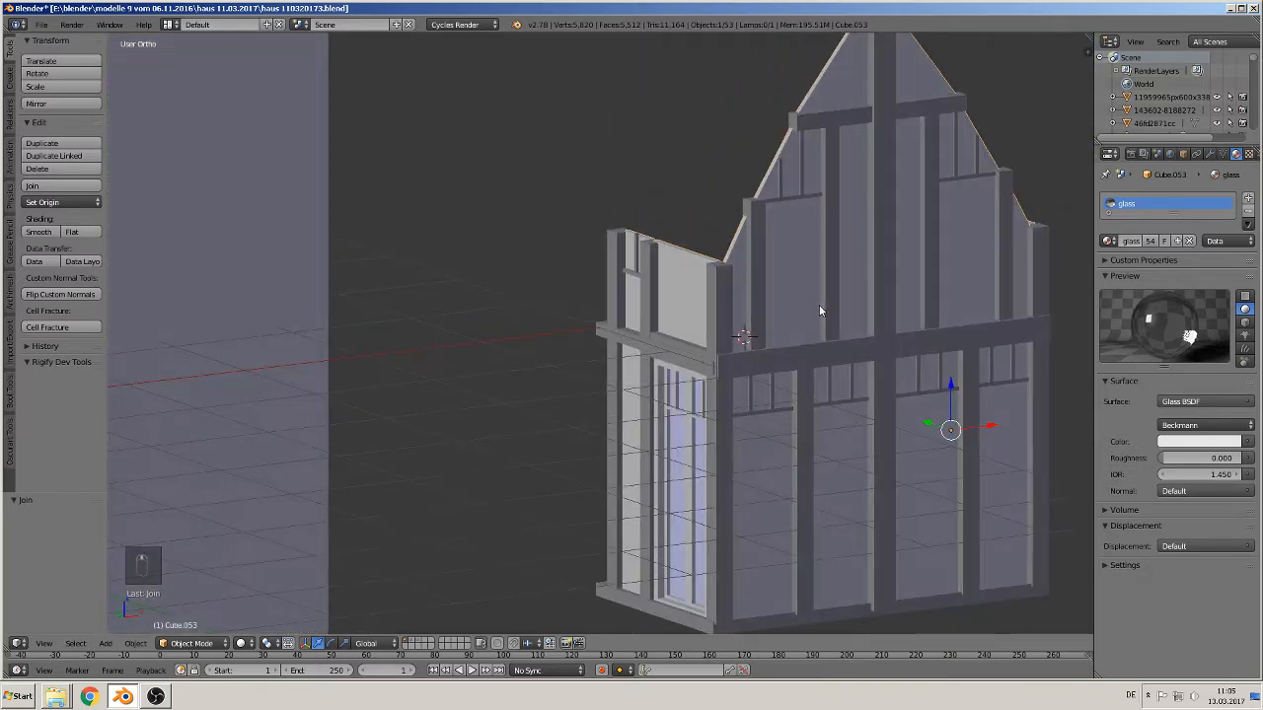
right_click(690, 382)
middle_click_drag(766, 432, 939, 440)
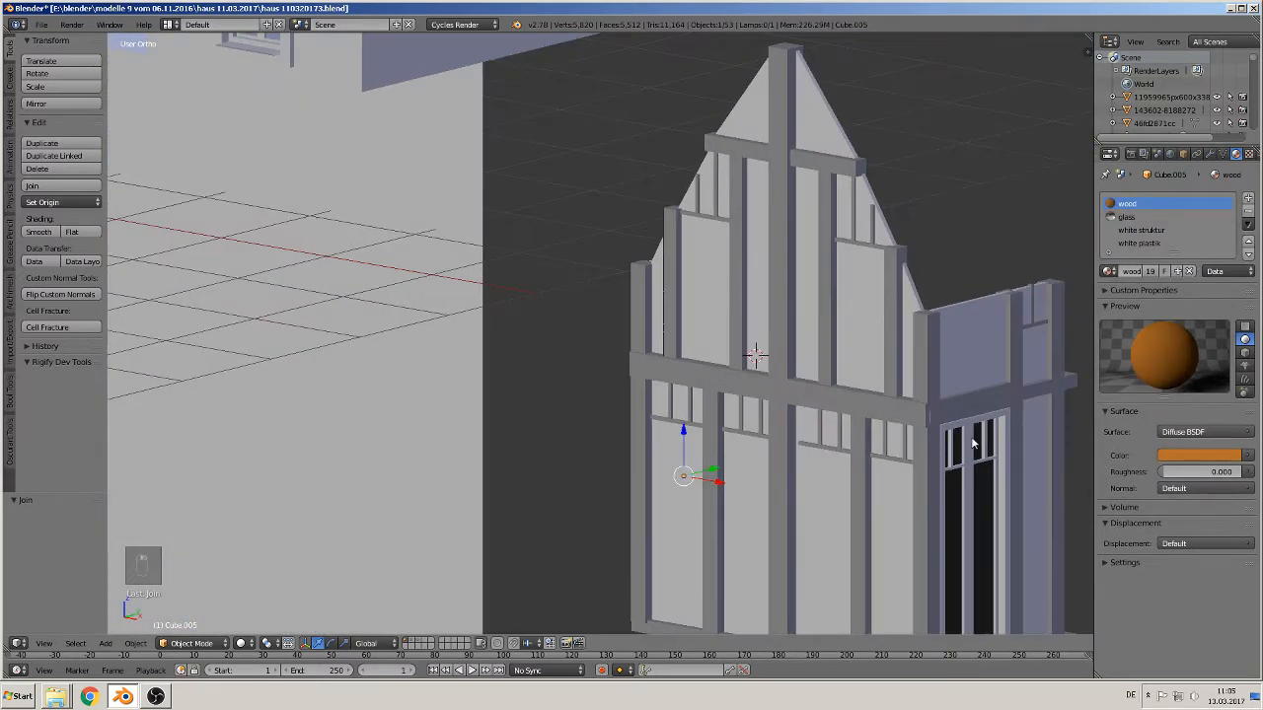
right_click(972, 444, "shift")
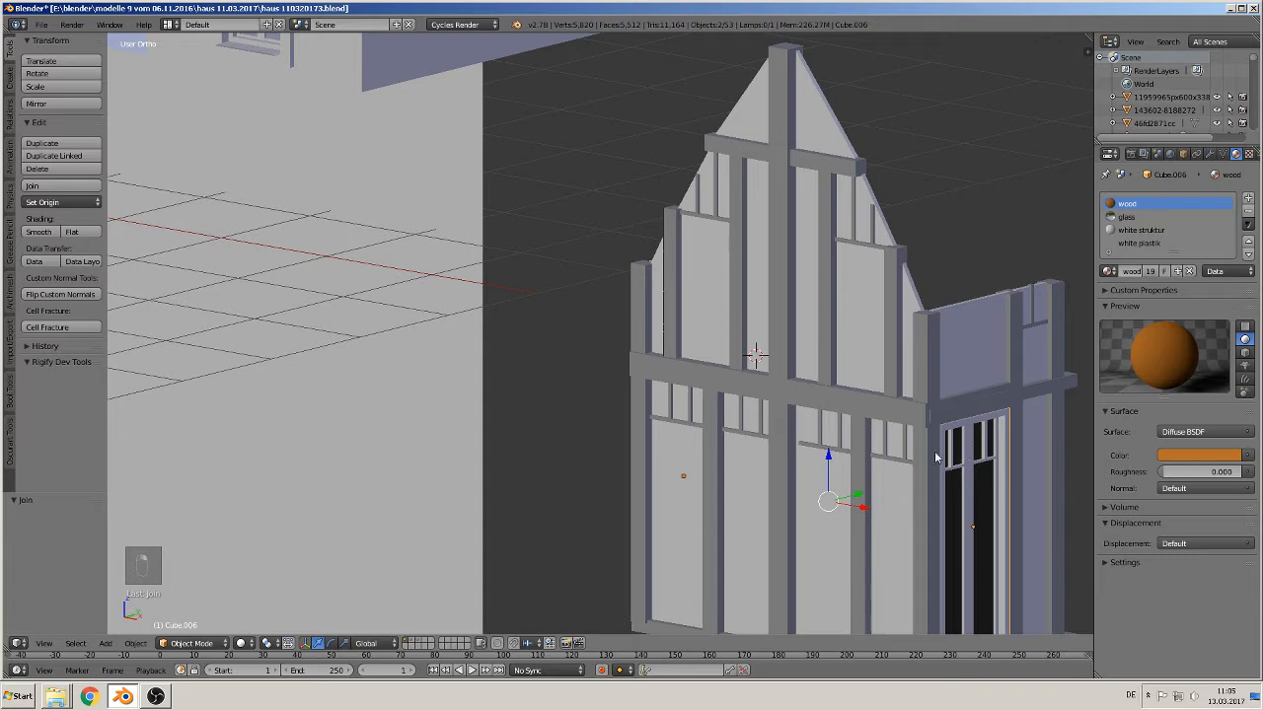
left_click(31, 186)
Select the timber posts and glazing bars of the gable's one side, the front cross beam and the lower front posts
middle_click_drag(593, 392, 682, 296)
right_click(608, 247)
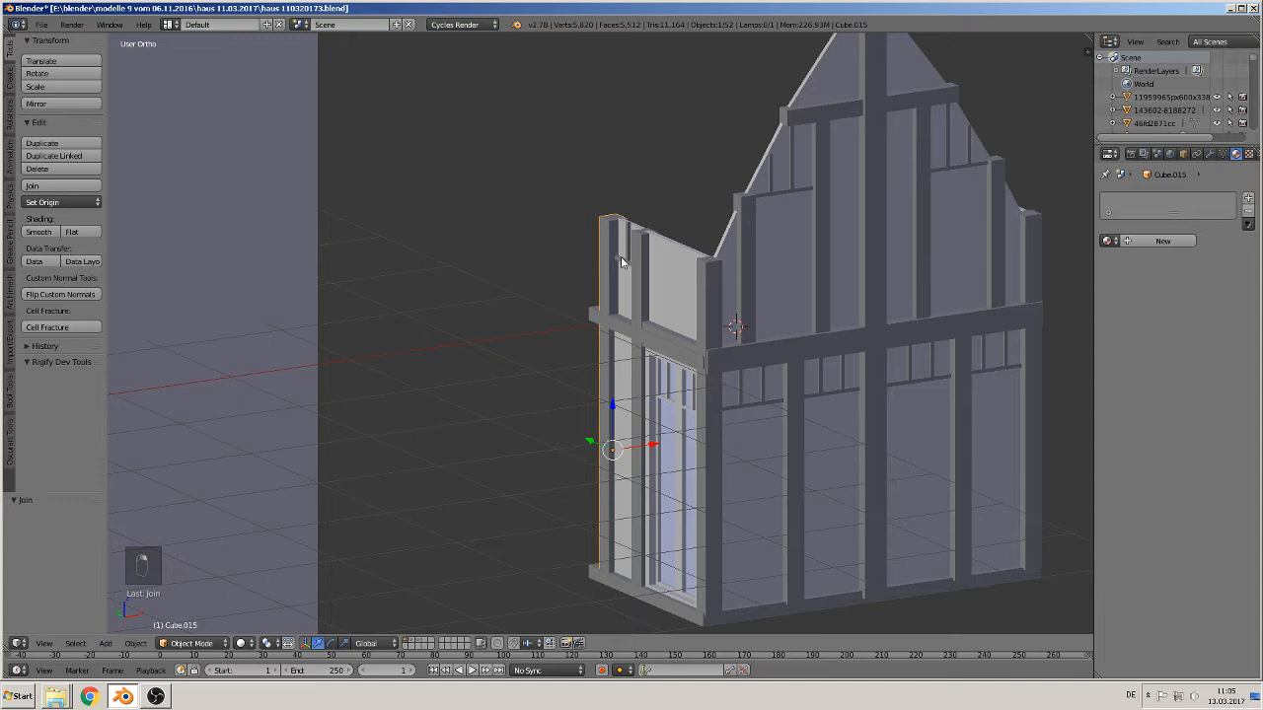
right_click(620, 256, "shift")
right_click(640, 276, "shift")
right_click(708, 347, "shift")
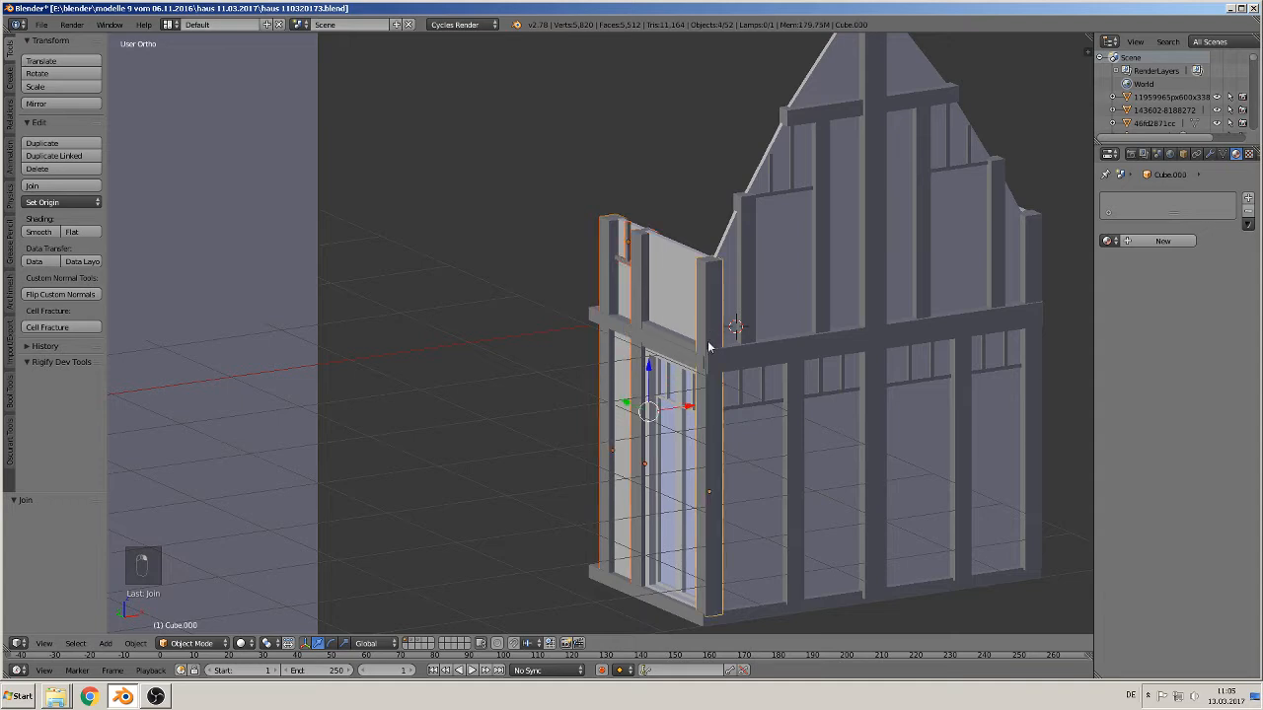
right_click(746, 367, "shift")
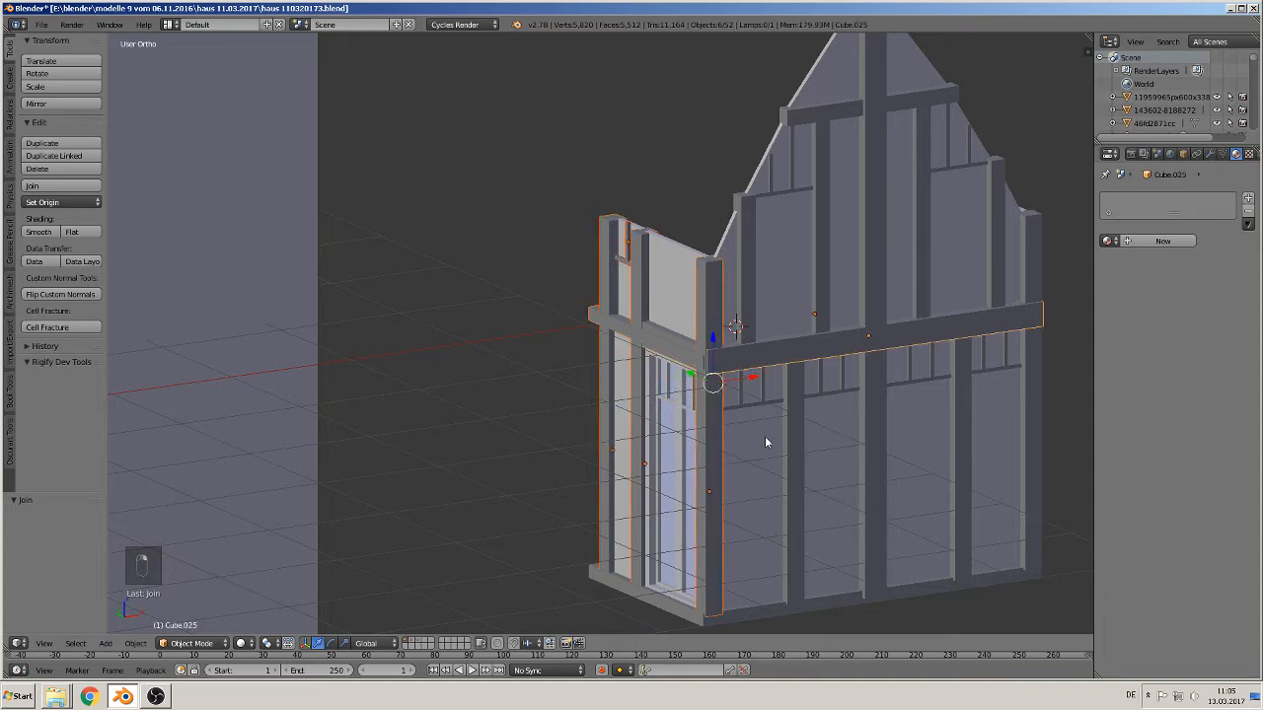
right_click(795, 445, "shift")
right_click(874, 416, "shift")
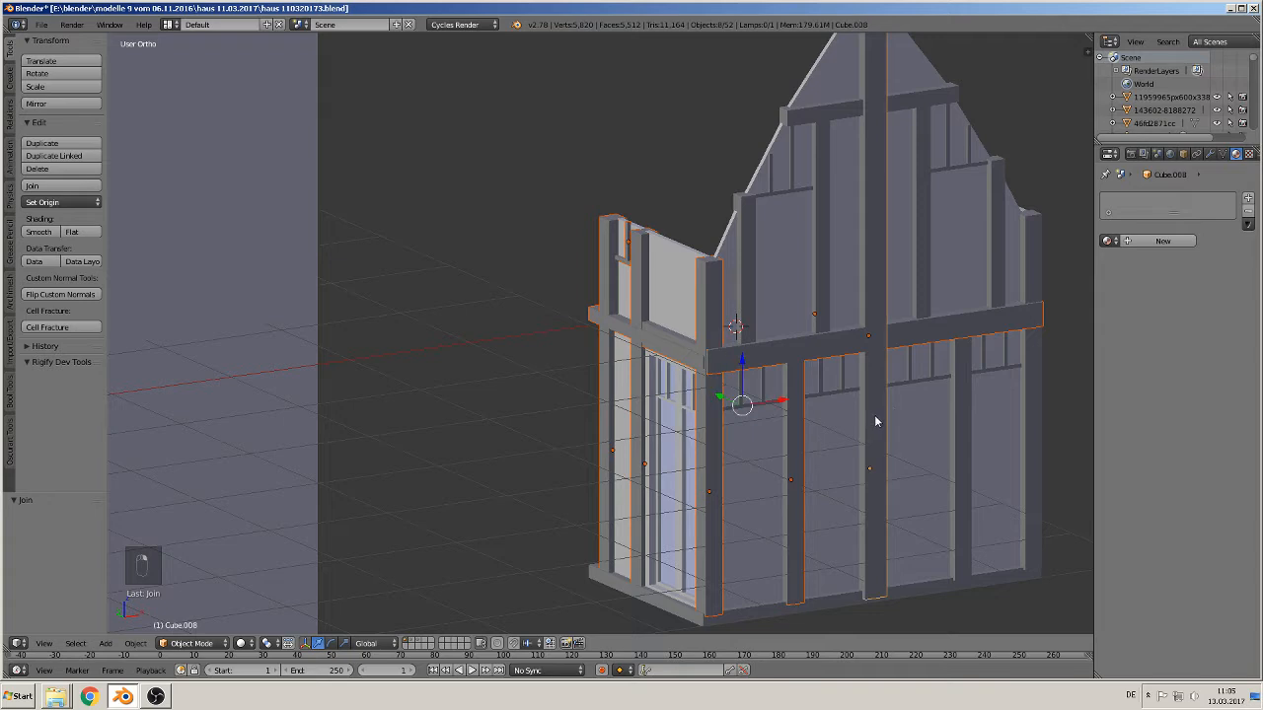
right_click(962, 401, "shift")
right_click(1036, 339, "shift")
Add the upper front posts with their crossbars and the small glazing bars below the cross beam to the timber selection
right_click(923, 197, "shift")
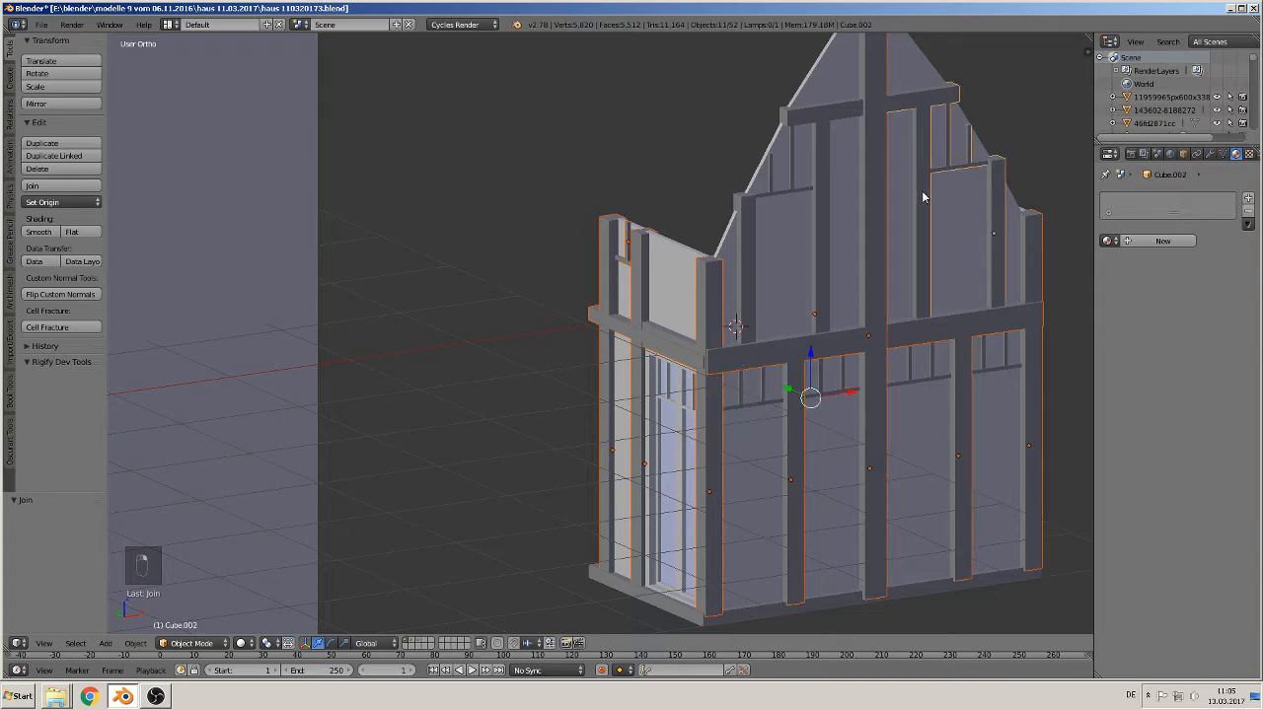
right_click(896, 106, "shift")
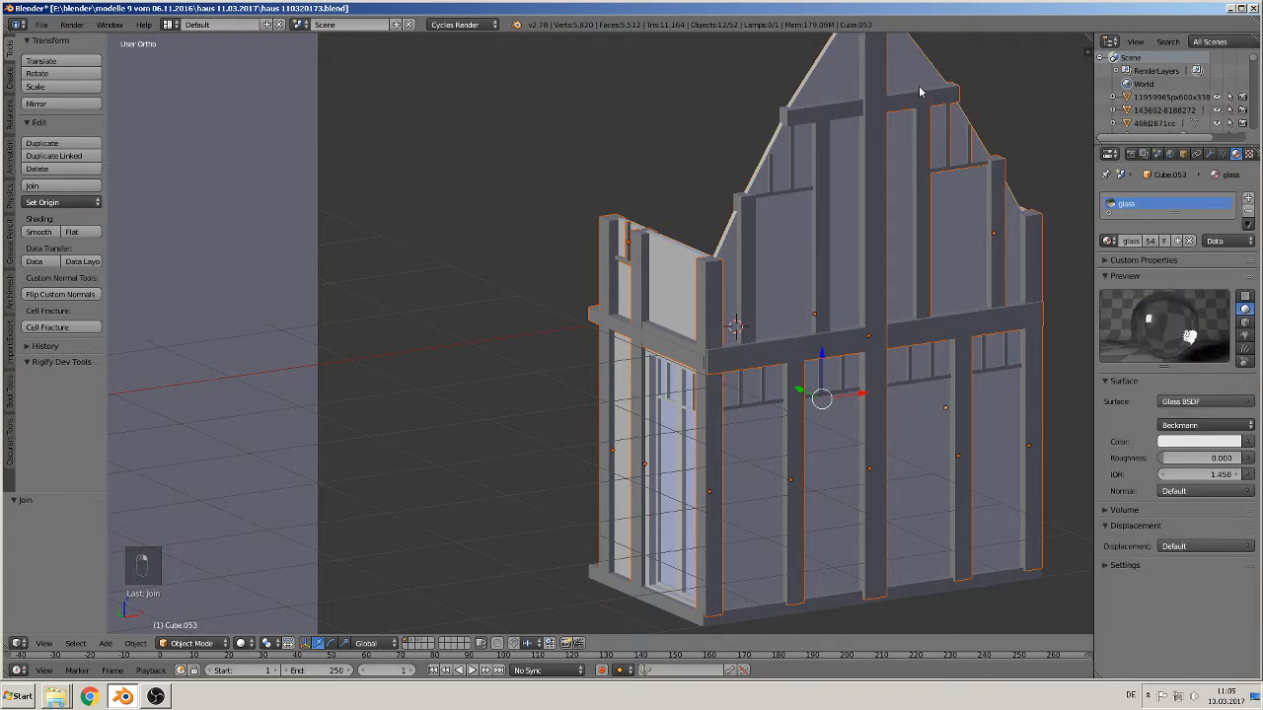
right_click(919, 89, "shift")
right_click(855, 120, "shift")
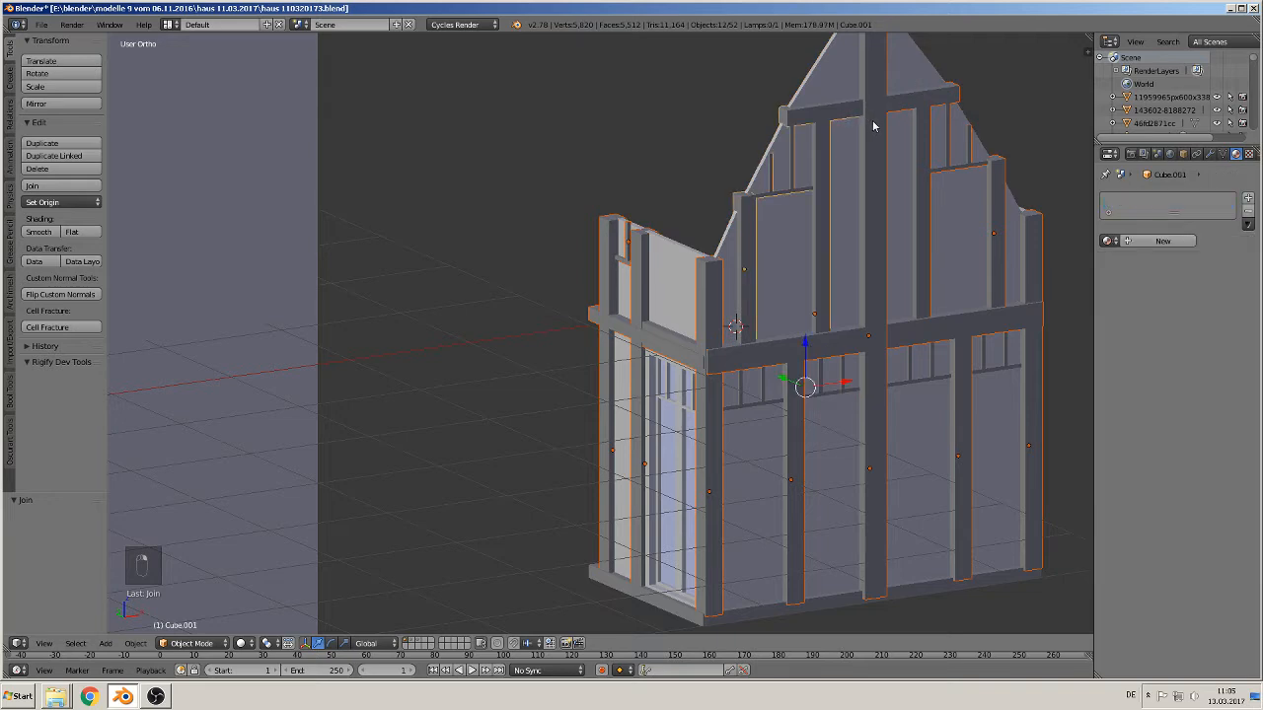
right_click(873, 126, "shift")
right_click(802, 347, "shift")
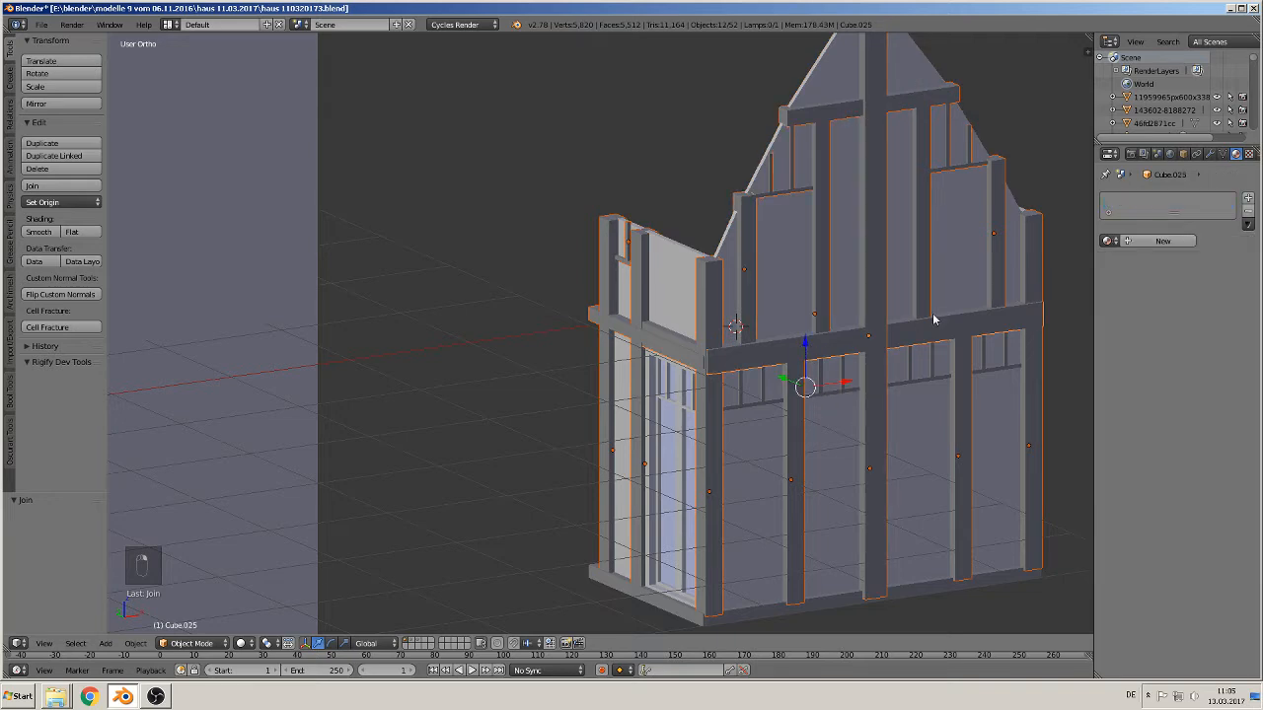
right_click(753, 407, "shift")
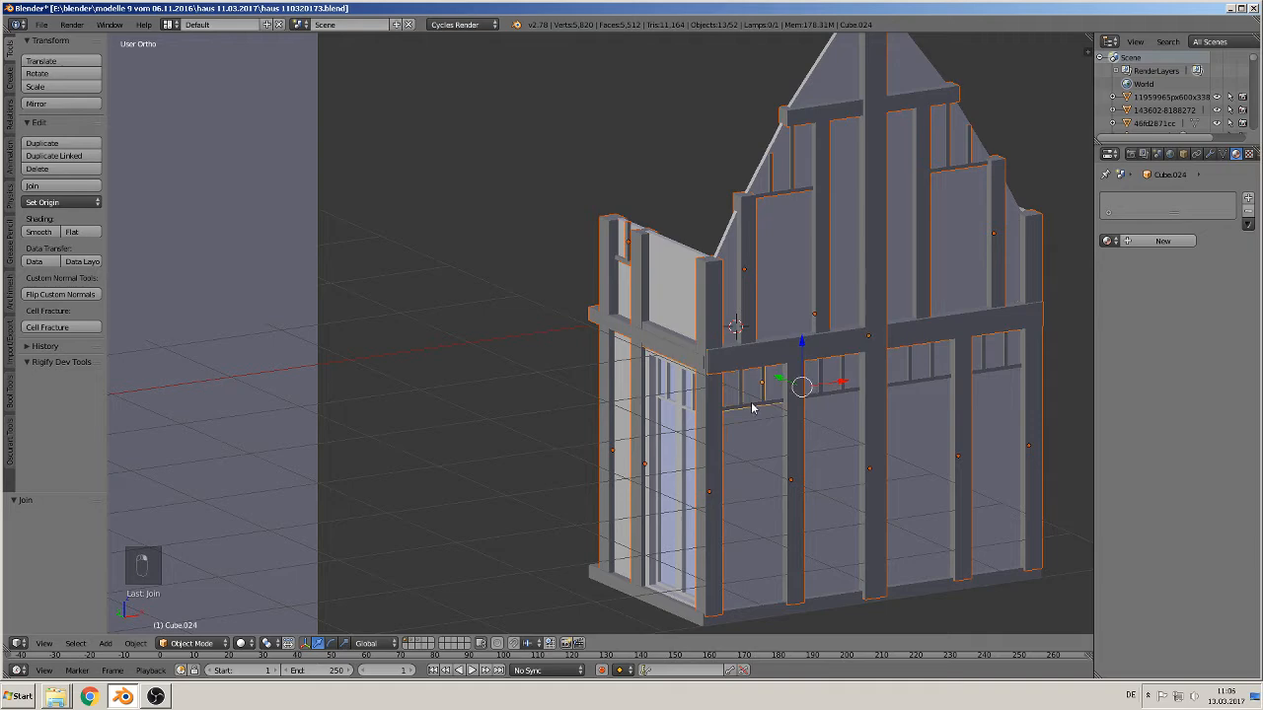
right_click(847, 391, "shift")
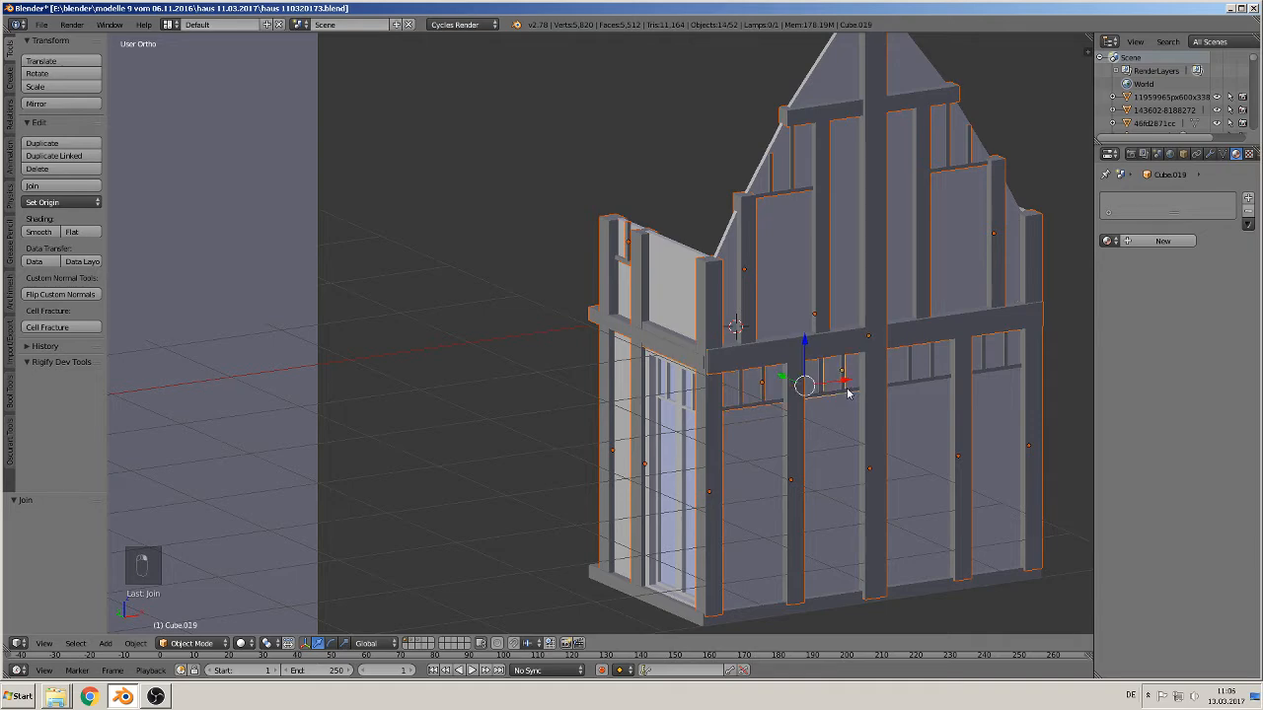
right_click(999, 369, "shift")
Add the opposite side's posts, glazing bars and the base frame to the selection and join all timbers into one object
middle_click_drag(987, 371, 759, 356)
right_click(748, 328, "shift")
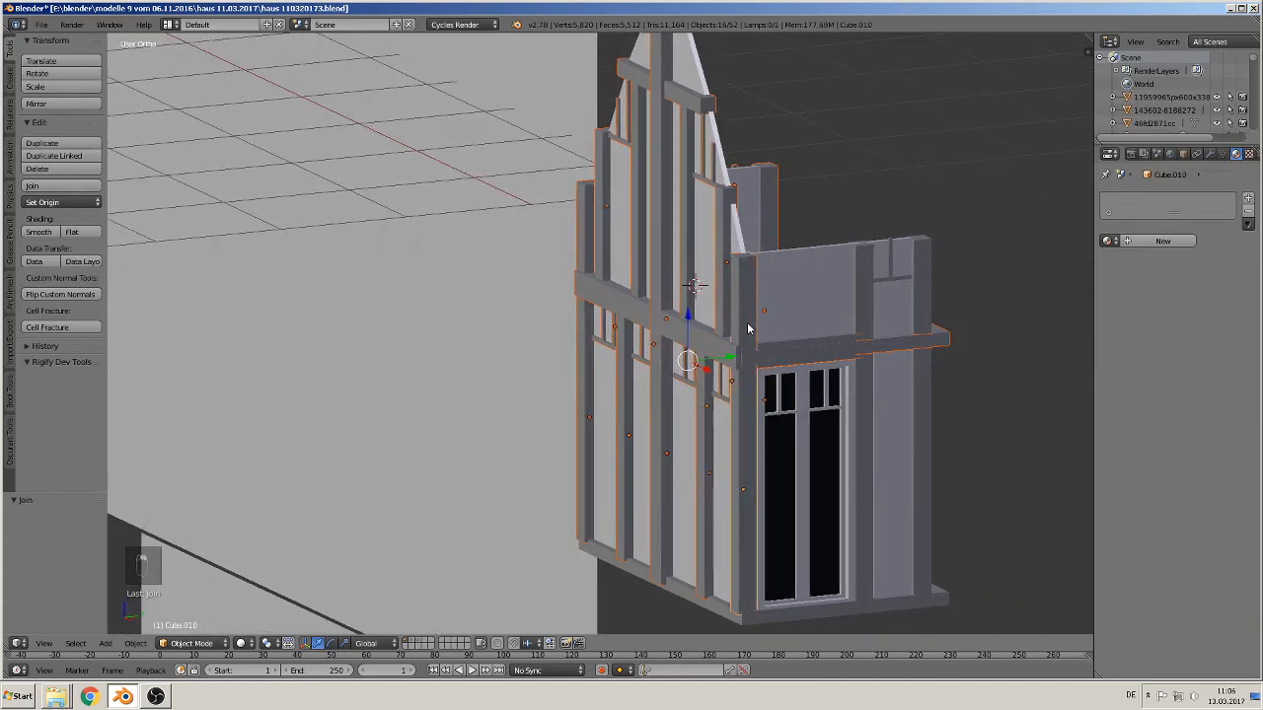
right_click(865, 298, "shift")
right_click(912, 289, "shift")
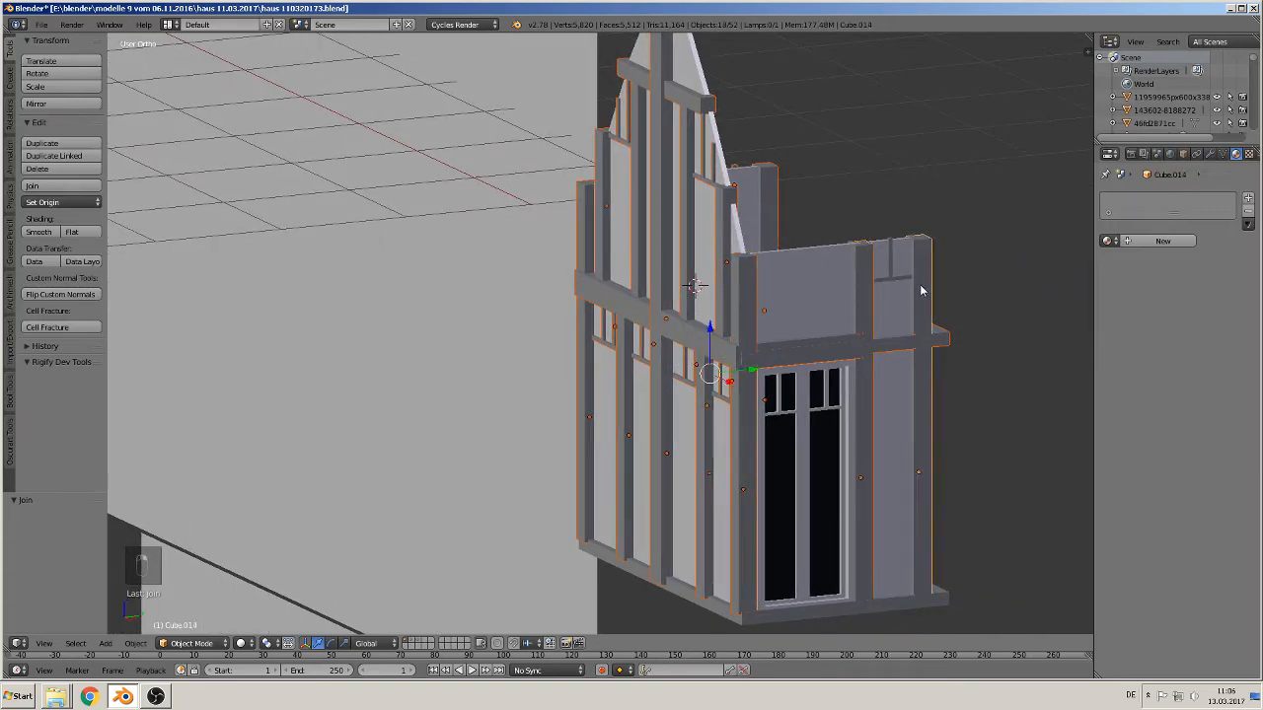
right_click(896, 279, "shift")
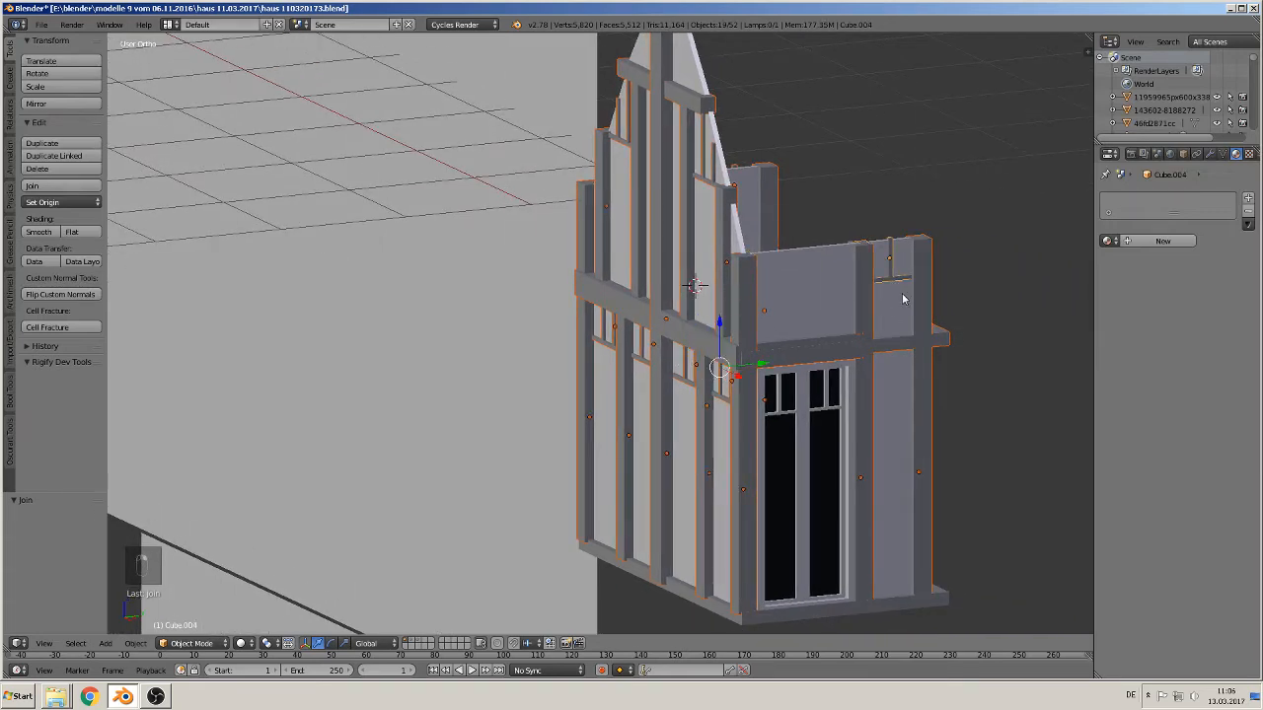
right_click(841, 612, "shift")
right_click(950, 342, "shift")
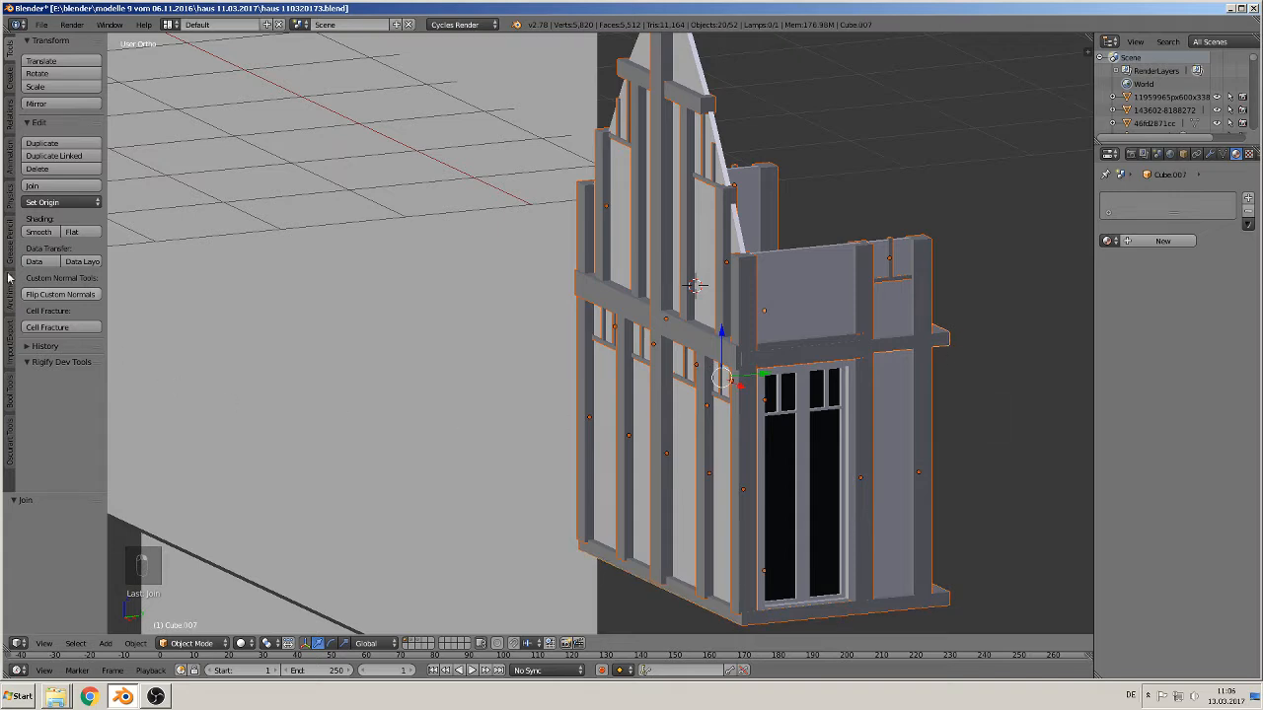
left_click(61, 187)
Move the joined timber frame -2.576 units along Y as a test and undo the move
scroll(515, 316, "down", 3)
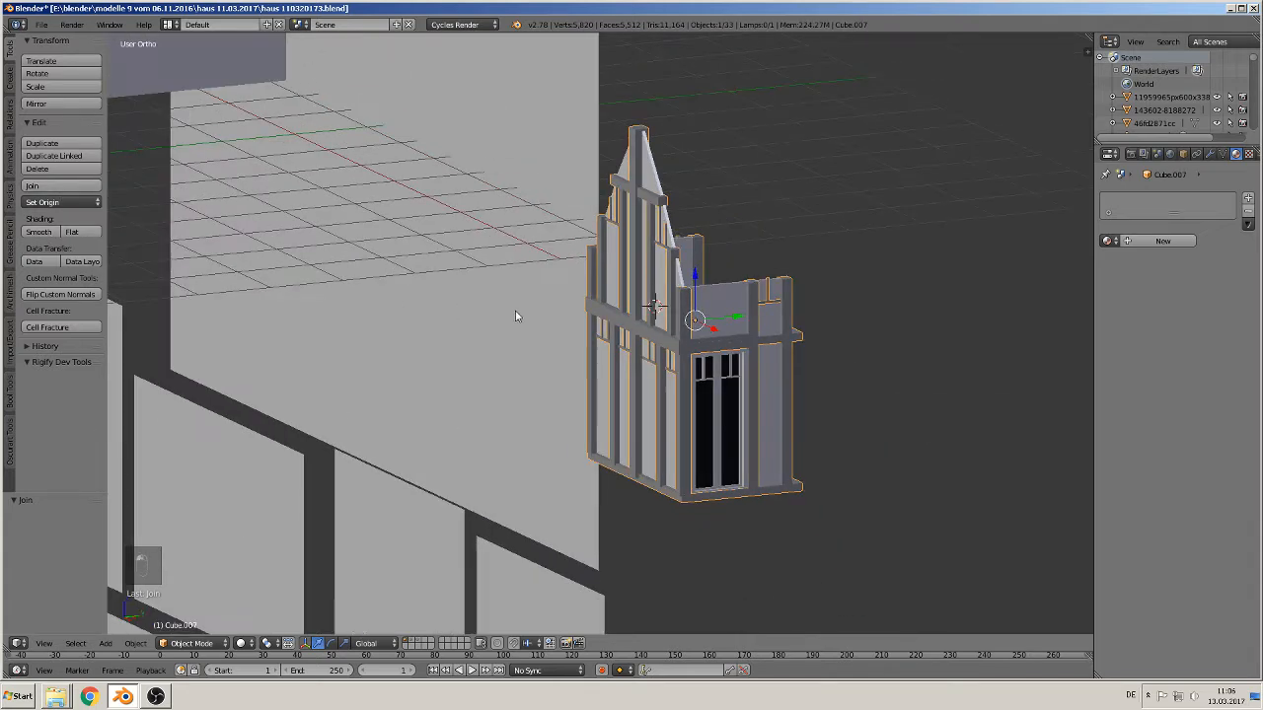
left_click_drag(736, 324, 551, 346)
middle_click_drag(552, 346, 757, 382)
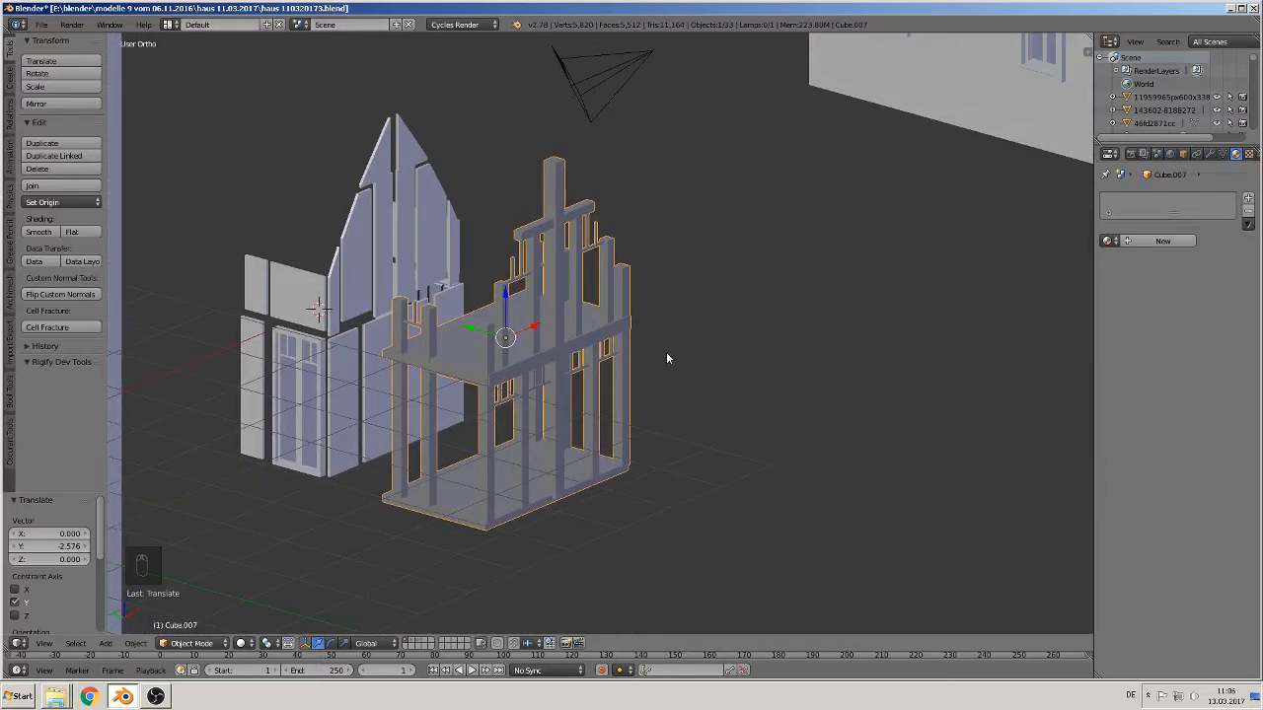
key("ctrl+z")
Box-select the timber frame, glass and windows of the gable in front view and duplicate them 4.193 units along X
key("a")
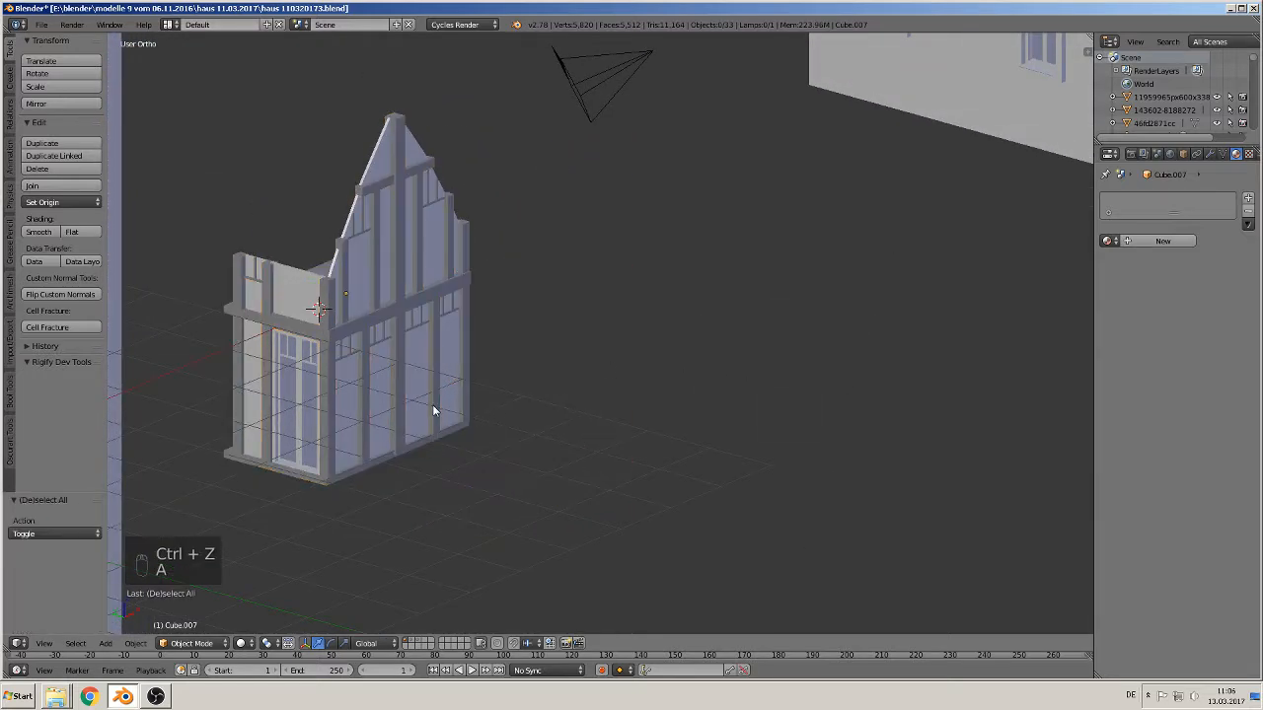
middle_click_drag(422, 399, 395, 372)
key("KP_1")
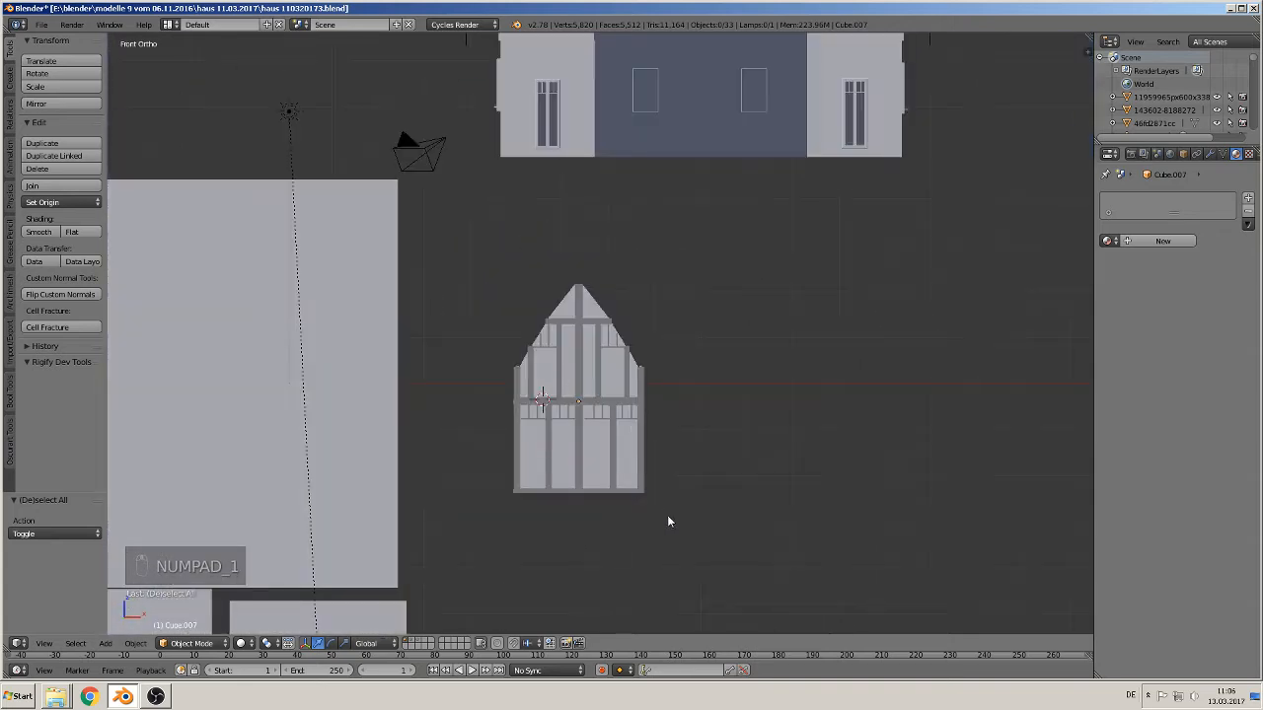
key("b")
left_click_drag(685, 520, 440, 266)
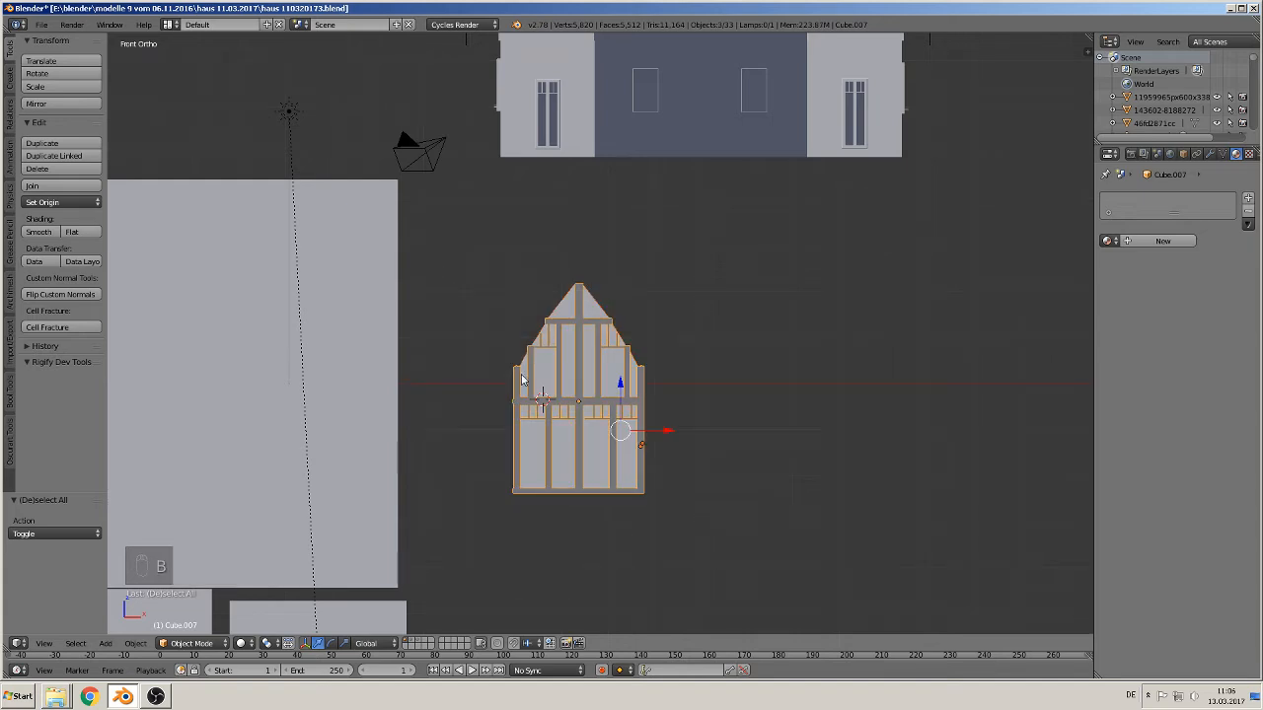
key("shift+d")
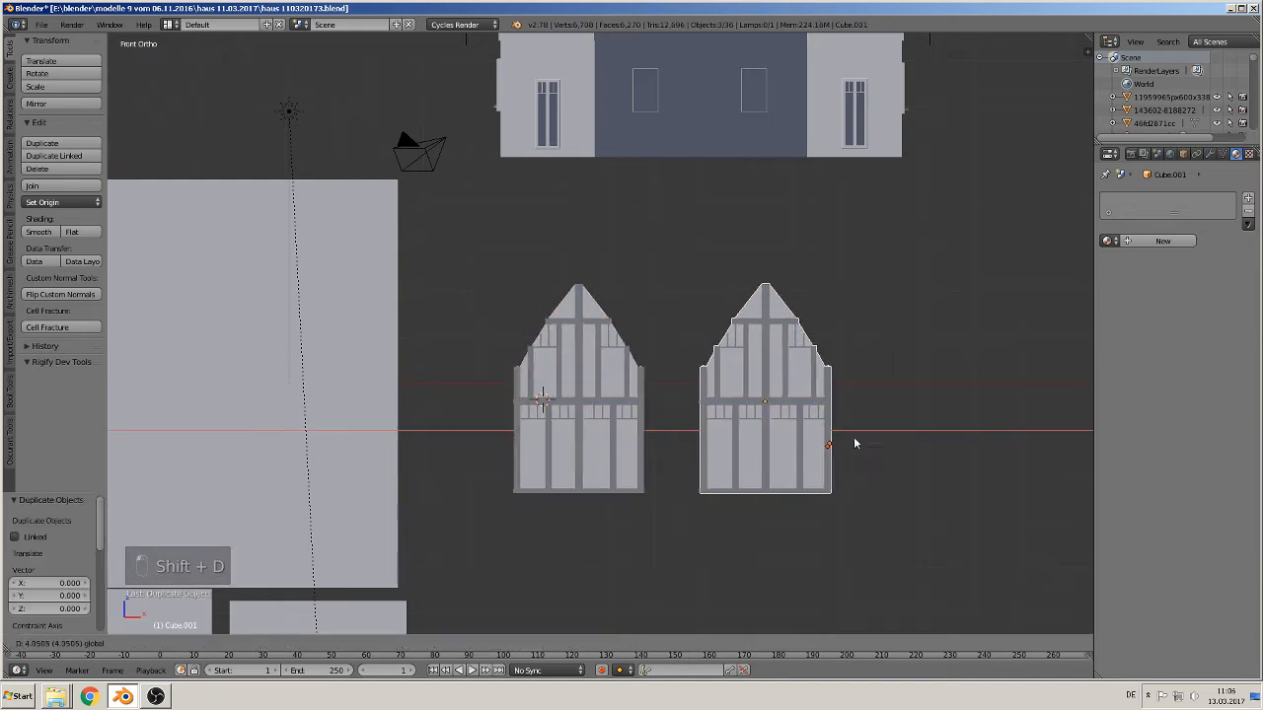
left_click(857, 442)
Join the duplicated frame, glass and windows into one object and deselect it
left_click(55, 186)
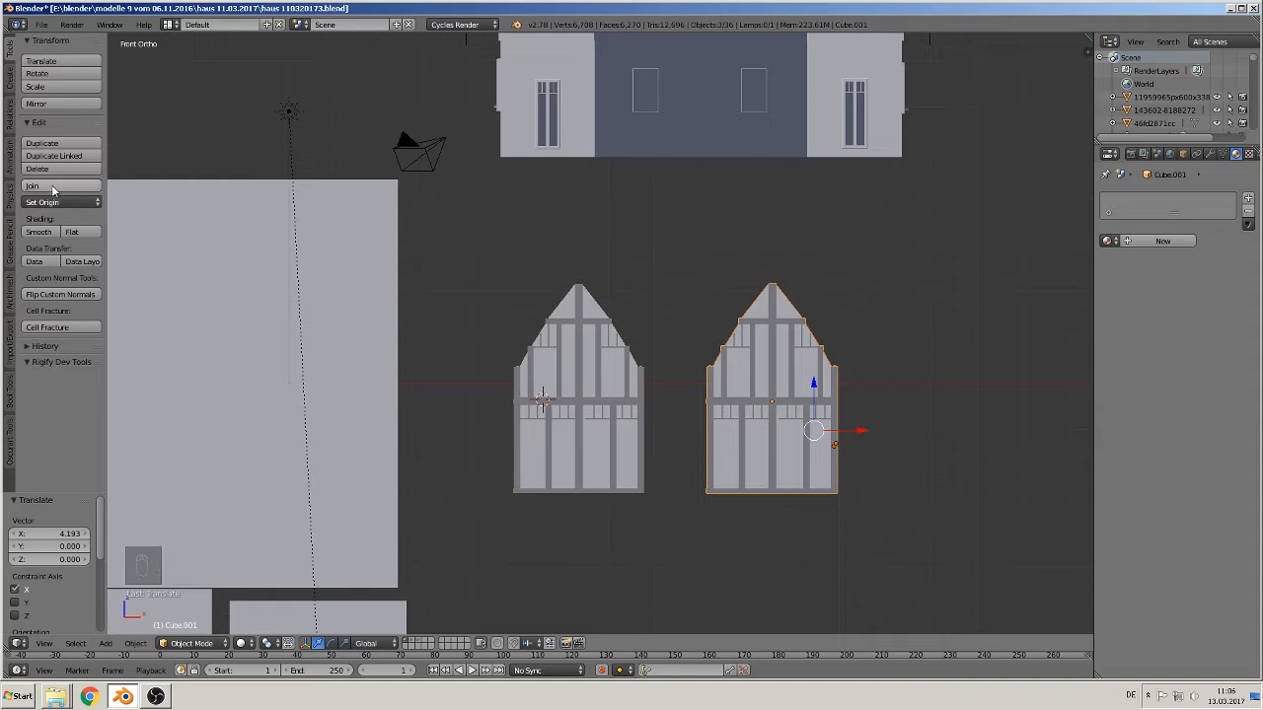
middle_click_drag(719, 419, 610, 401)
key("Tab")
key("Tab")
key("a")
key("a")
key("a")
scroll(791, 436, "up", 3)
scroll(759, 425, "down", 2)
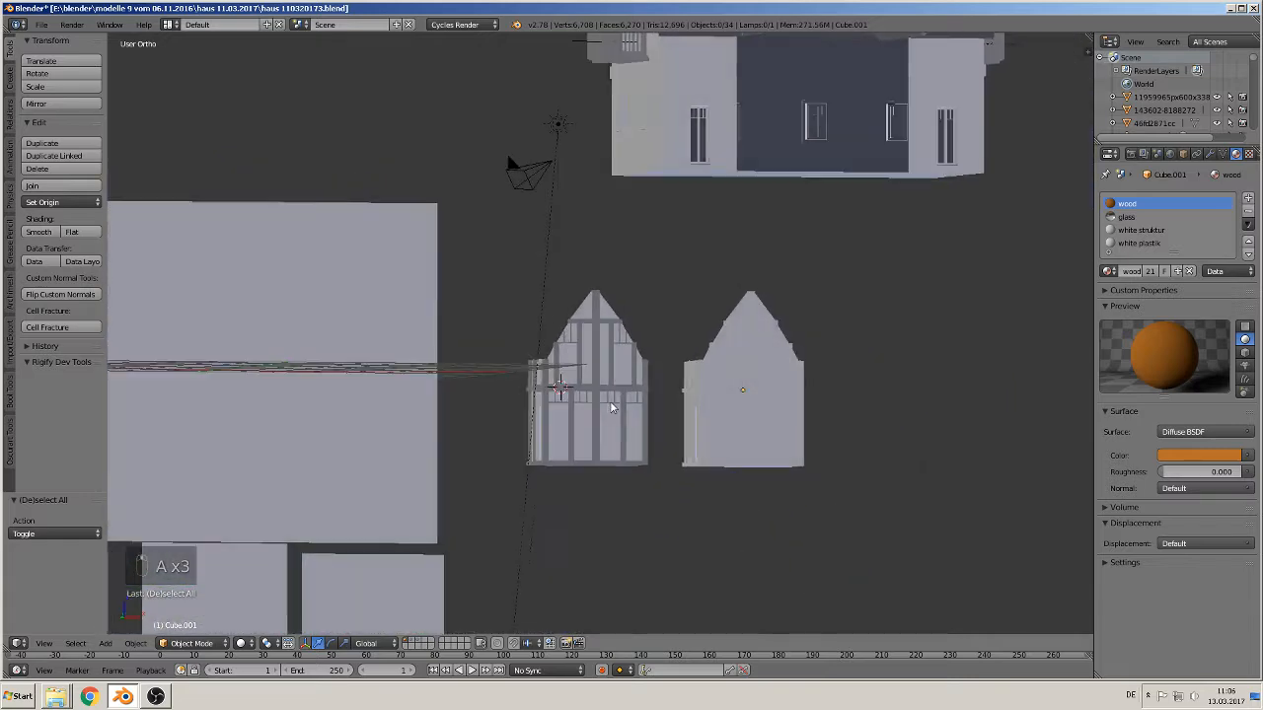
Box-select the three original gable objects in front view and move them to the third layer
middle_click_drag(670, 447, 641, 468)
key("KP_1")
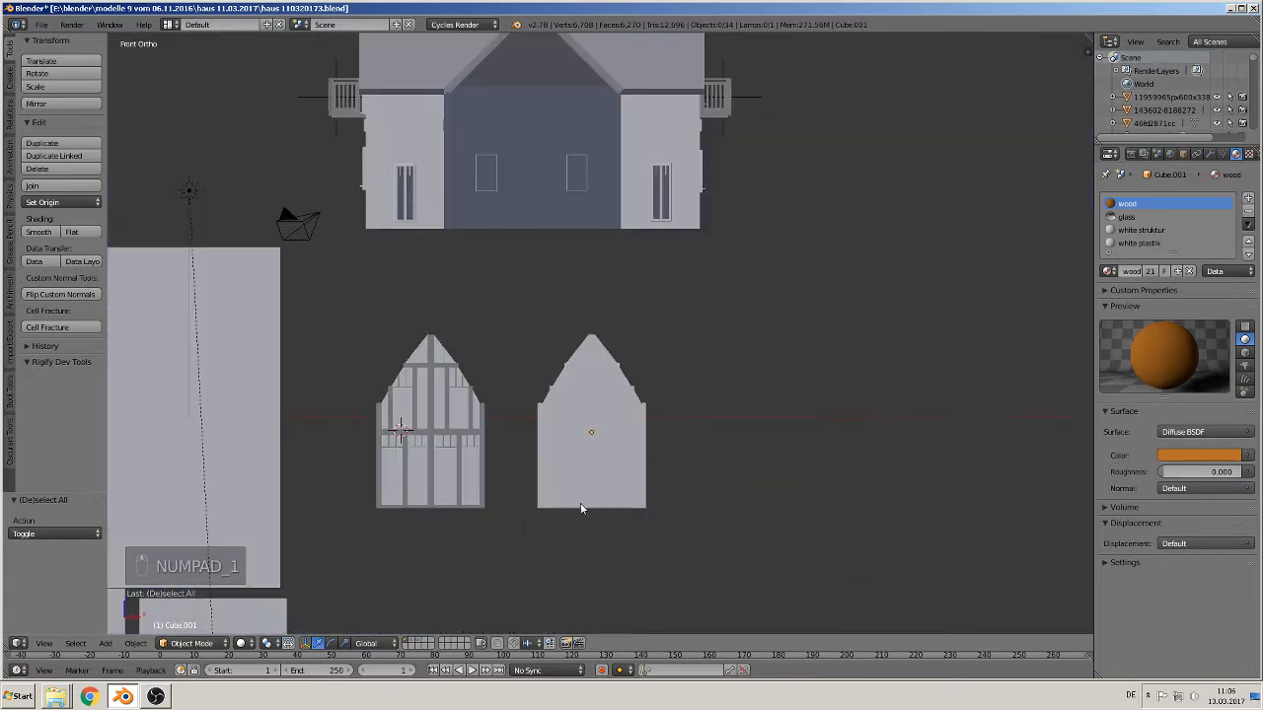
key("b")
left_click_drag(501, 543, 306, 300)
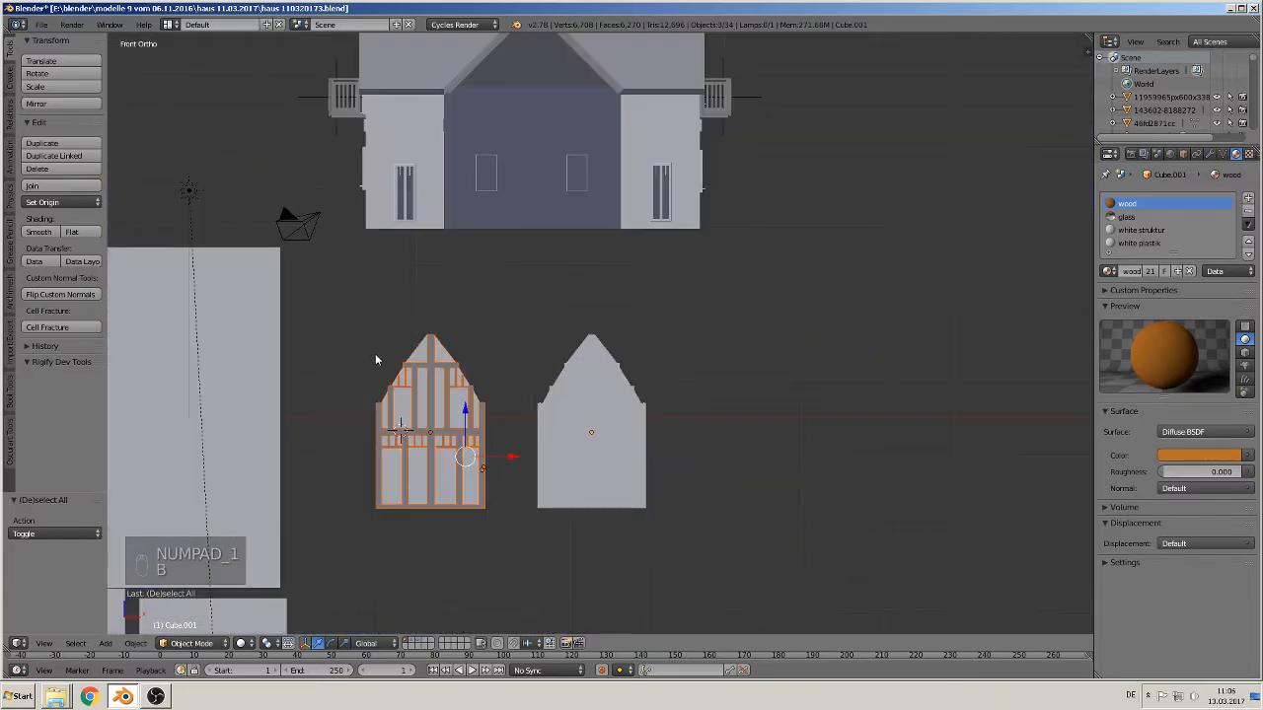
key("m")
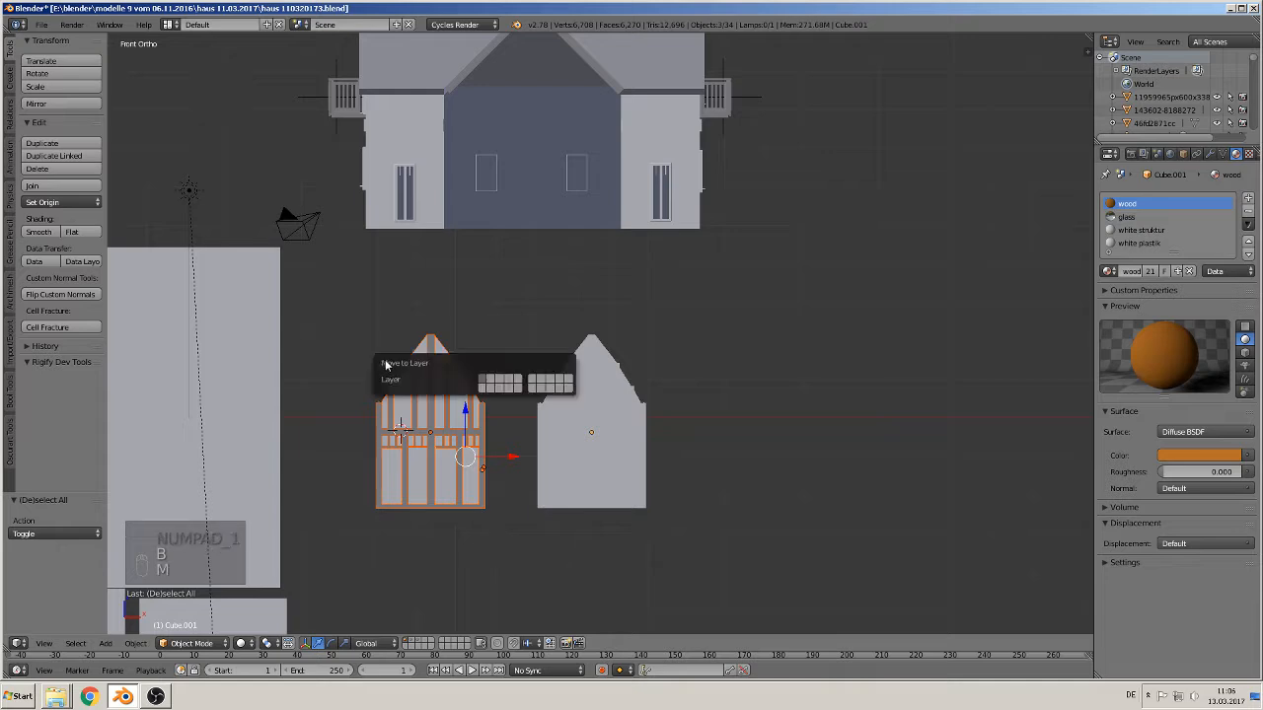
left_click(500, 384)
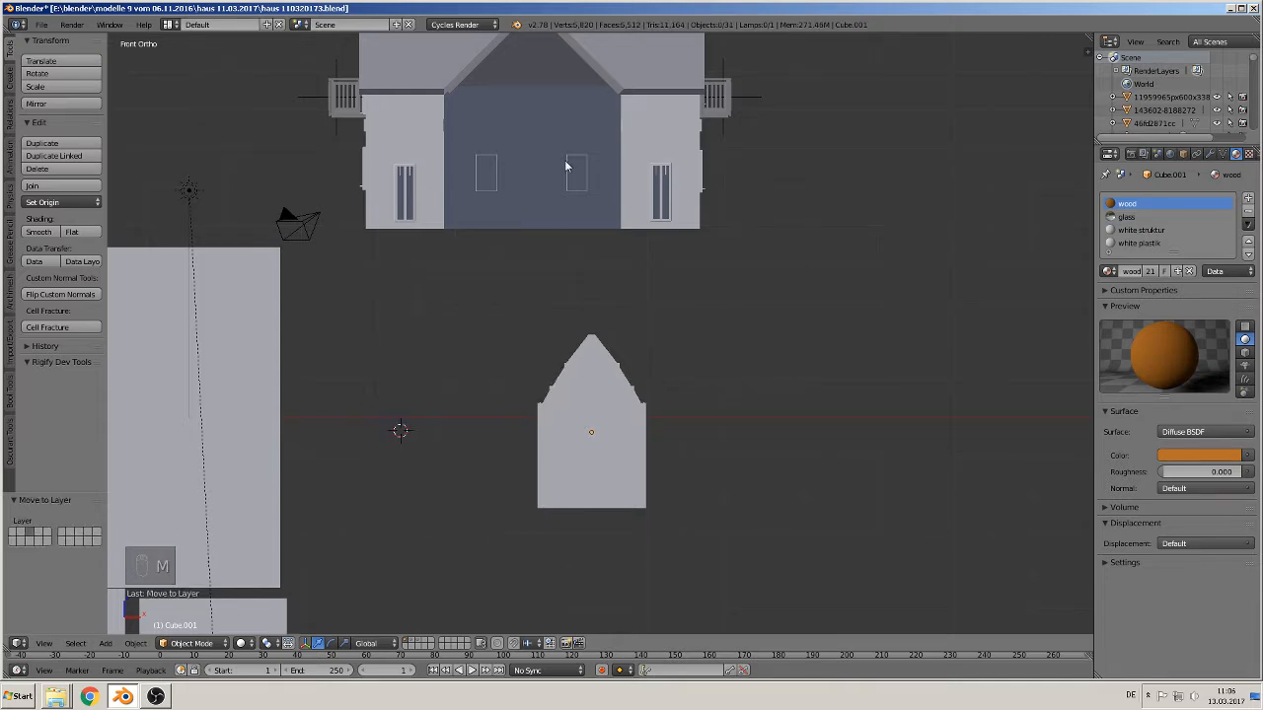
Select the joined gable copy and move it up along Z and back along X to align with the house's front recess
key("Tab")
key("Tab")
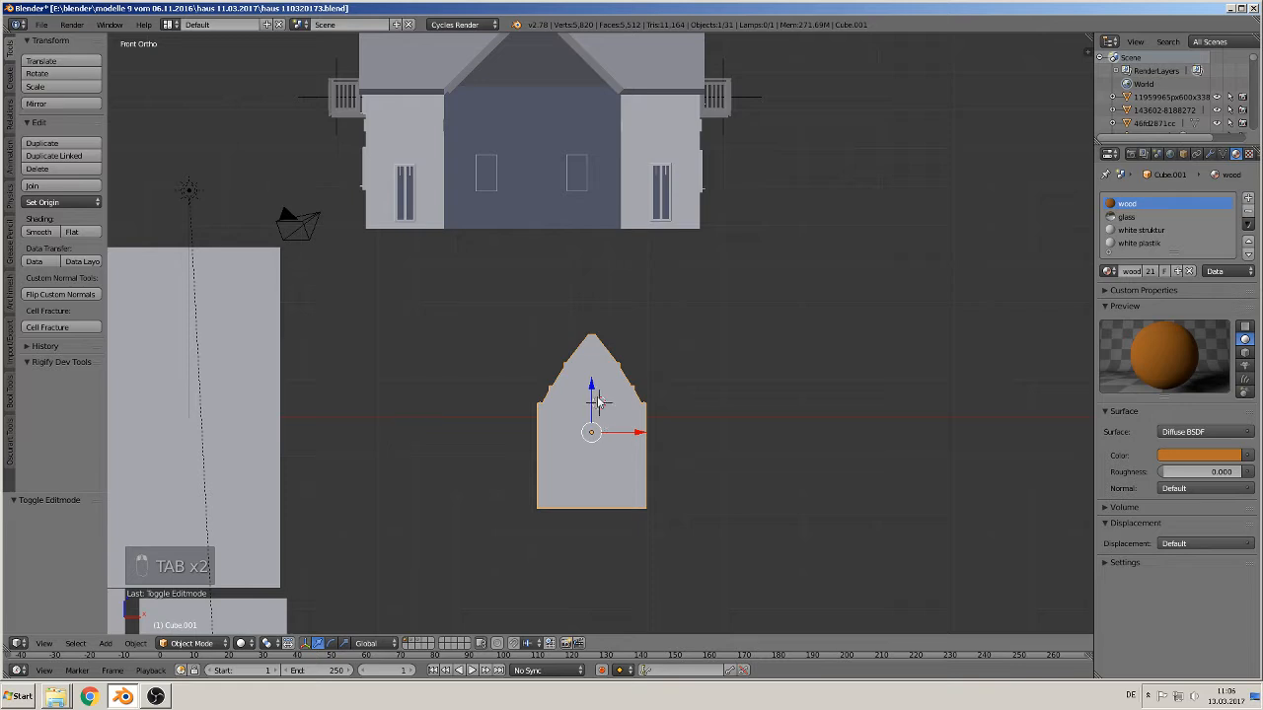
left_click_drag(601, 401, 597, 309)
left_click_drag(590, 384, 592, 91)
left_click_drag(632, 133, 575, 138)
Move the joined gable -11.696 and a further -3.451 units along Y to bring it to the house's front
middle_click_drag(575, 139, 536, 151)
left_click_drag(570, 120, 160, 166)
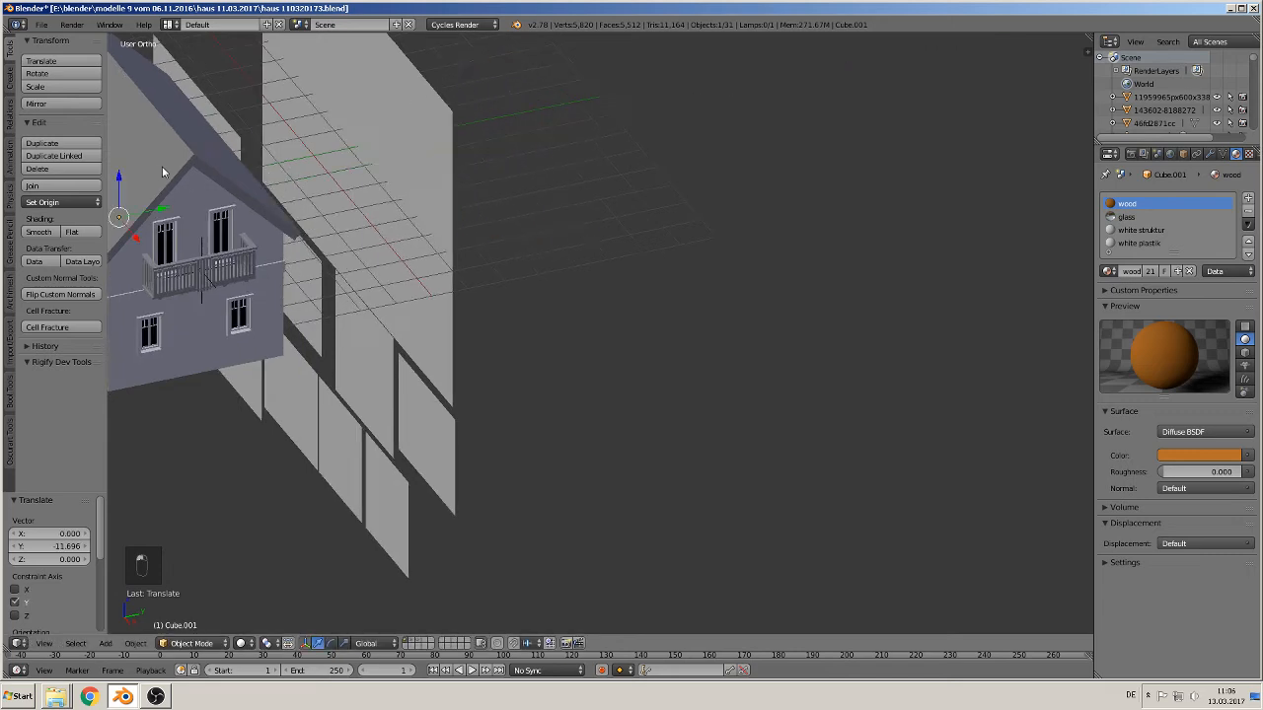
middle_click_drag(175, 175, 529, 123, "shift")
left_click_drag(504, 158, 391, 181)
Shift the gable -0.024 units along X to centre it under the front roof gable, and scale it up by about 1.24
key("KP_1")
middle_click_drag(475, 184, 611, 257, "shift")
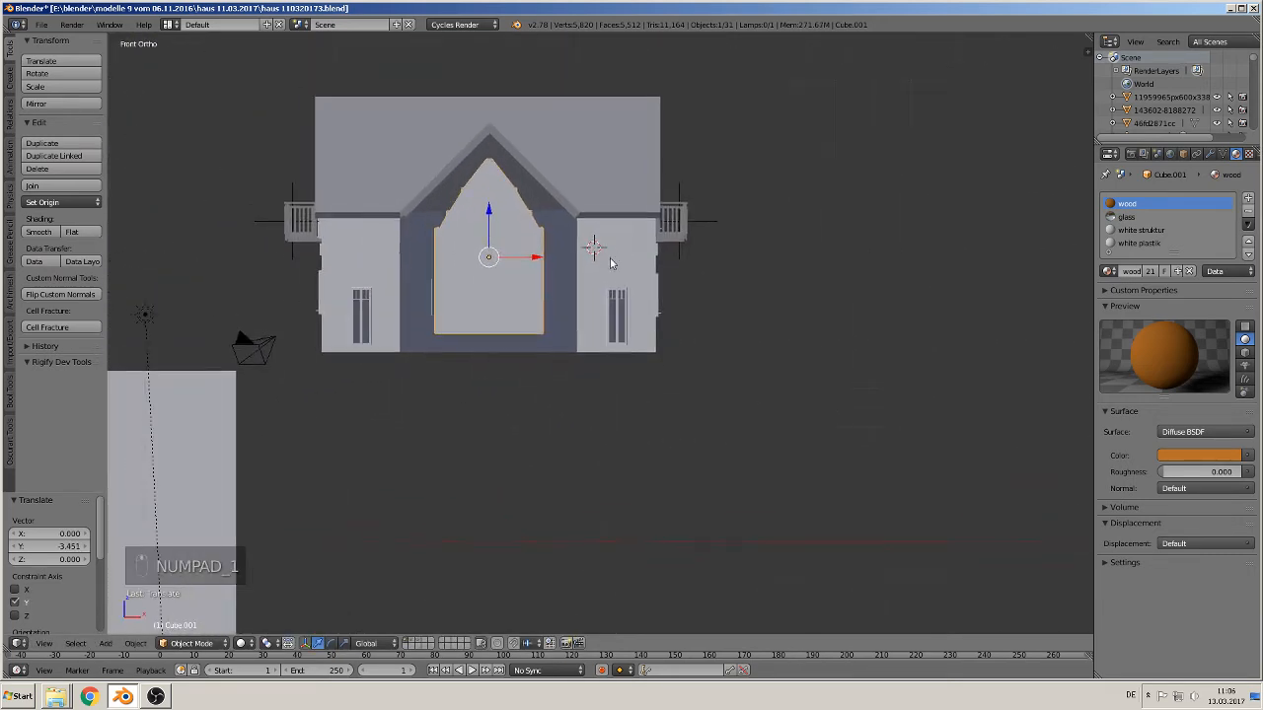
scroll(567, 256, "up", 2)
left_click_drag(473, 224, 473, 221)
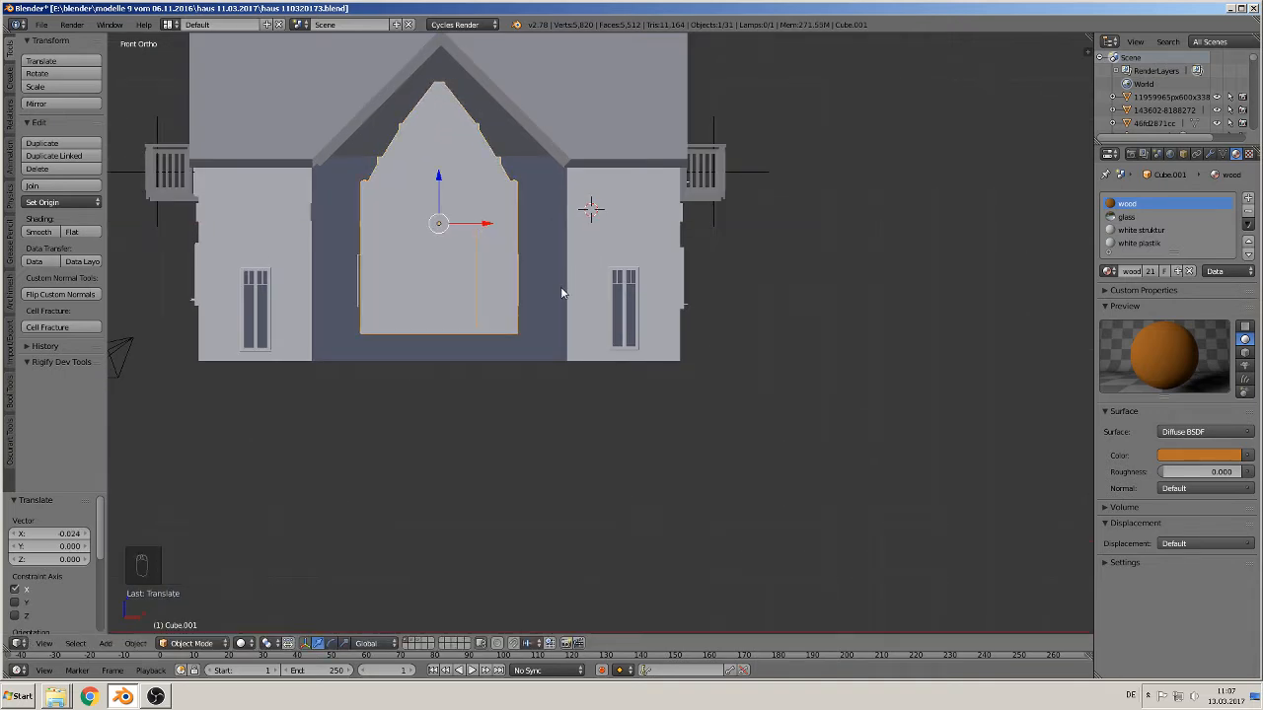
key("s")
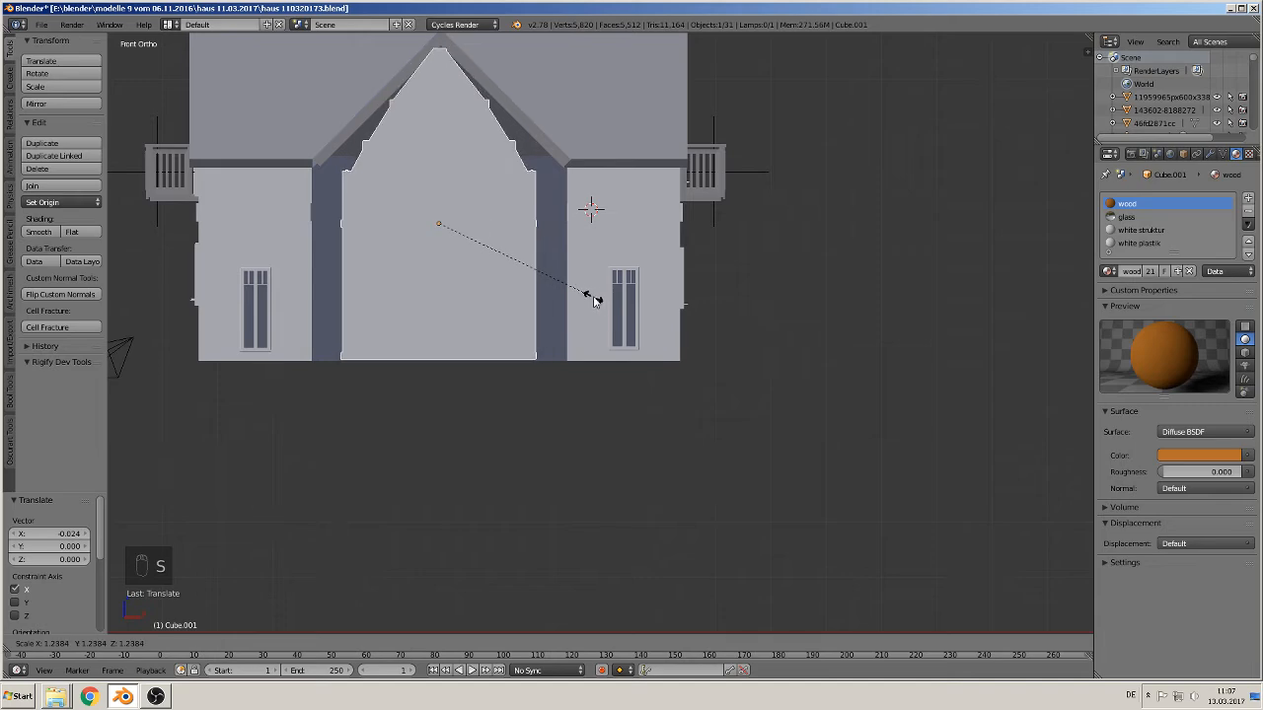
left_click(596, 297)
Move the enlarged gable 0.699 units along Y toward the house's front wall
middle_click_drag(595, 295, 490, 296)
left_click_drag(472, 232, 488, 233)
key("ctrl+z")
middle_click_drag(495, 245, 461, 238)
left_click_drag(479, 223, 511, 214)
middle_click_drag(511, 215, 609, 199)
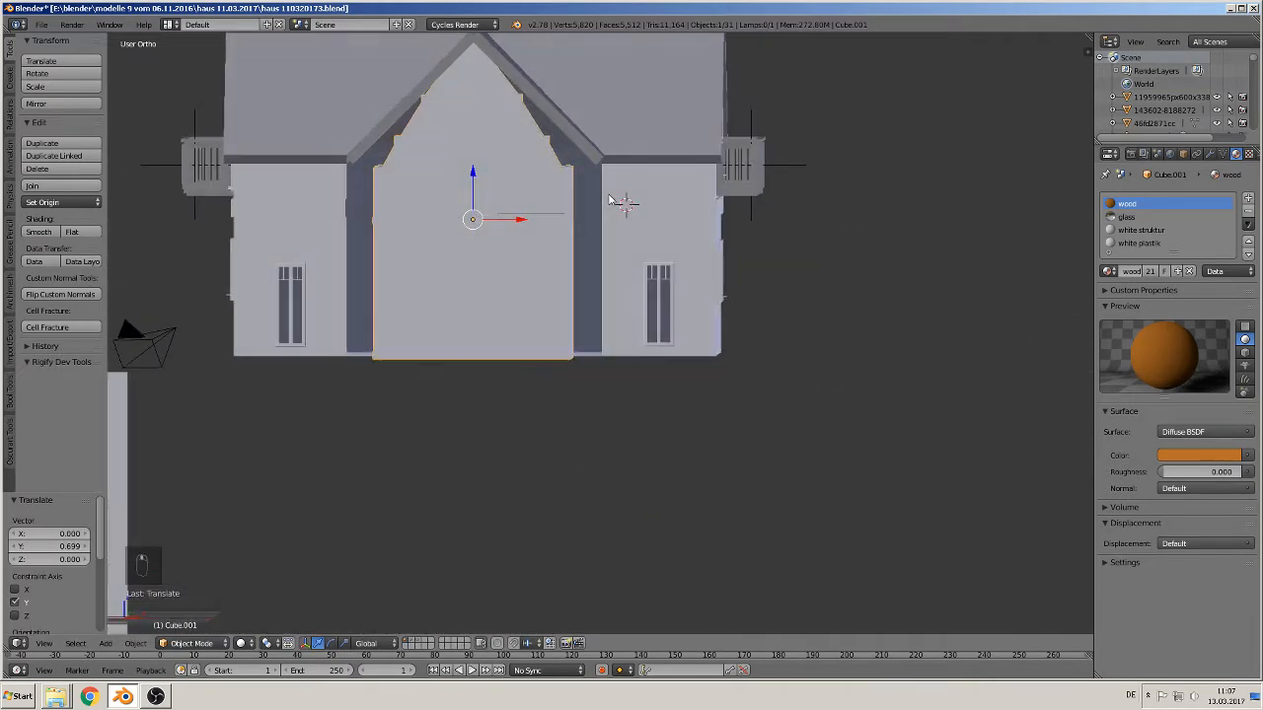
Scale the gable by about 1.325 along X so it fills the width of the house's front recess
key("KP_1")
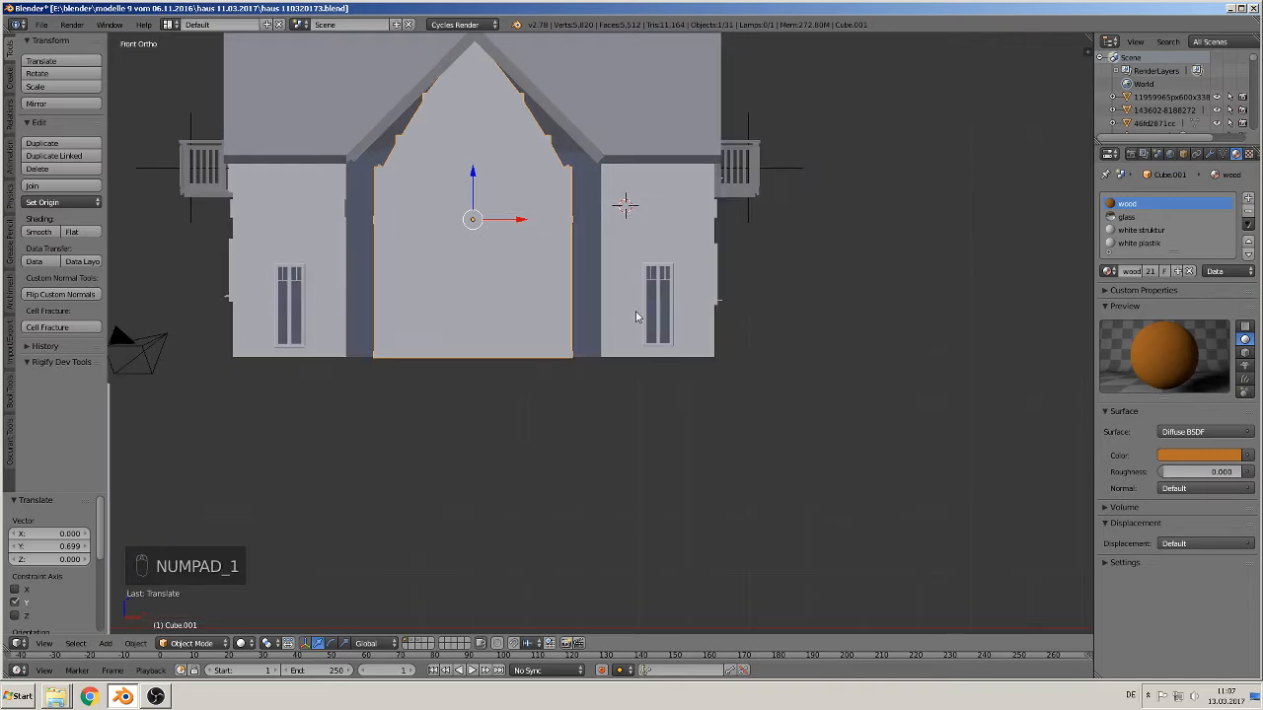
key("s")
key("x")
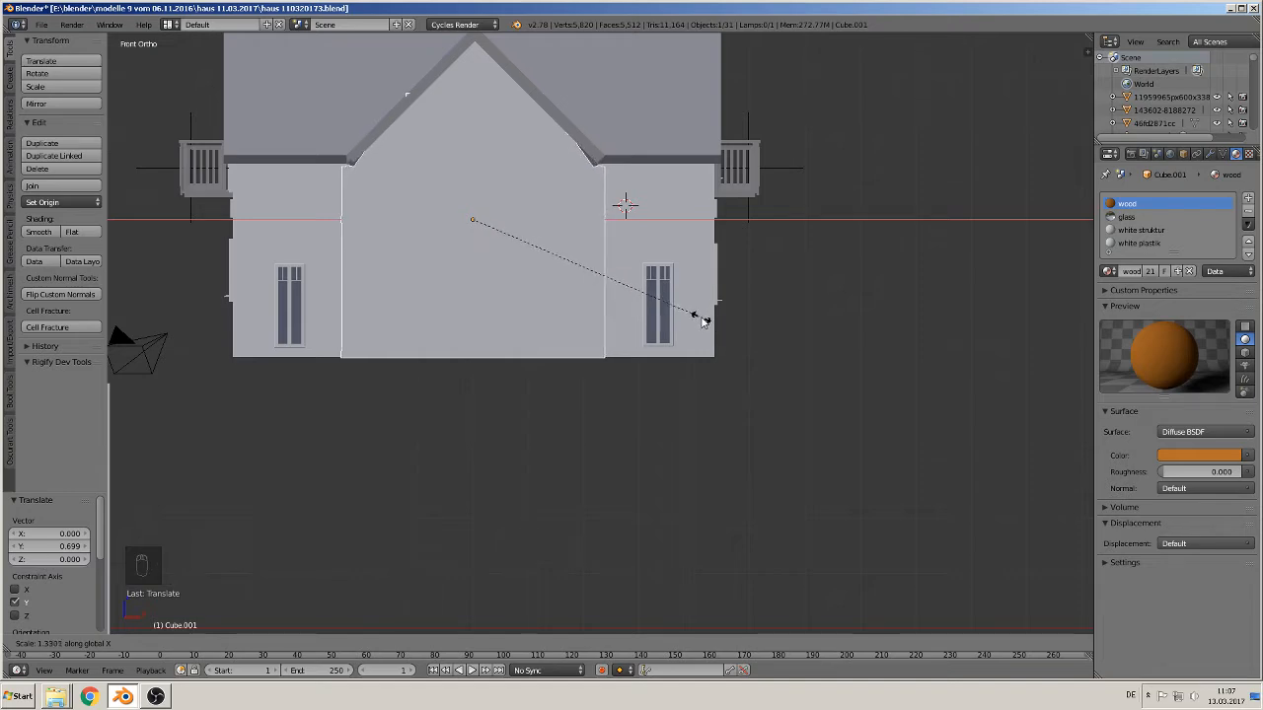
left_click(701, 317)
middle_click_drag(702, 317, 463, 264)
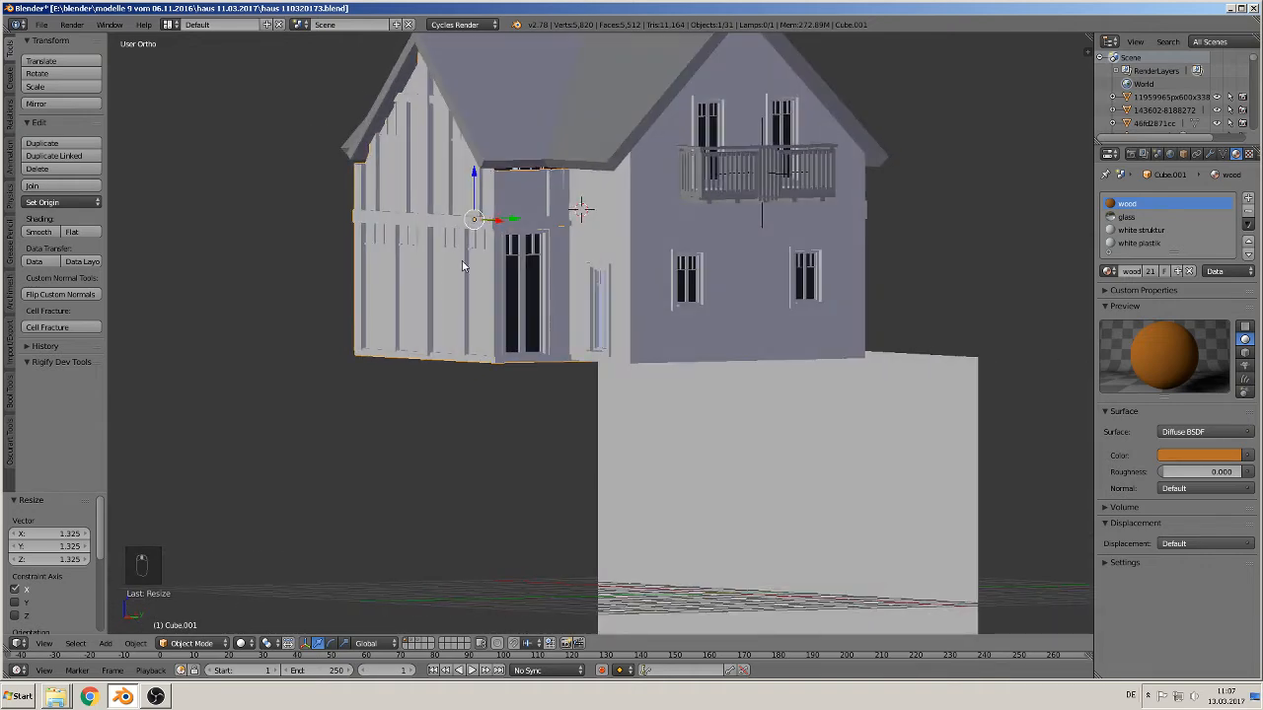
Scale the gable by about 1.047 along Z and raise it 0.143 units toward the front roof
key("s")
key("z")
left_click(550, 361)
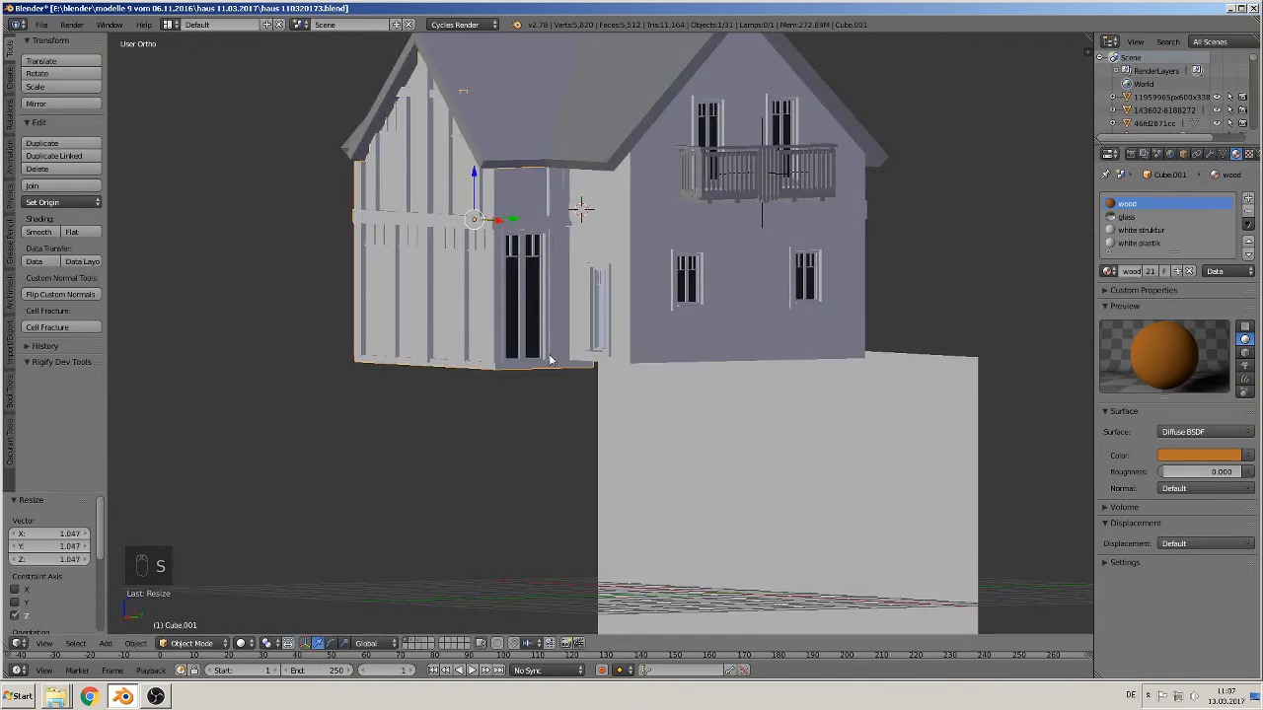
left_click_drag(477, 183, 479, 173)
middle_click_drag(479, 174, 544, 267)
middle_click_drag(544, 266, 580, 249)
Centre the gable under the front roof by shifting it 0.025 and a further -0.046 units along X
key("KP_1")
scroll(611, 262, "up", 2)
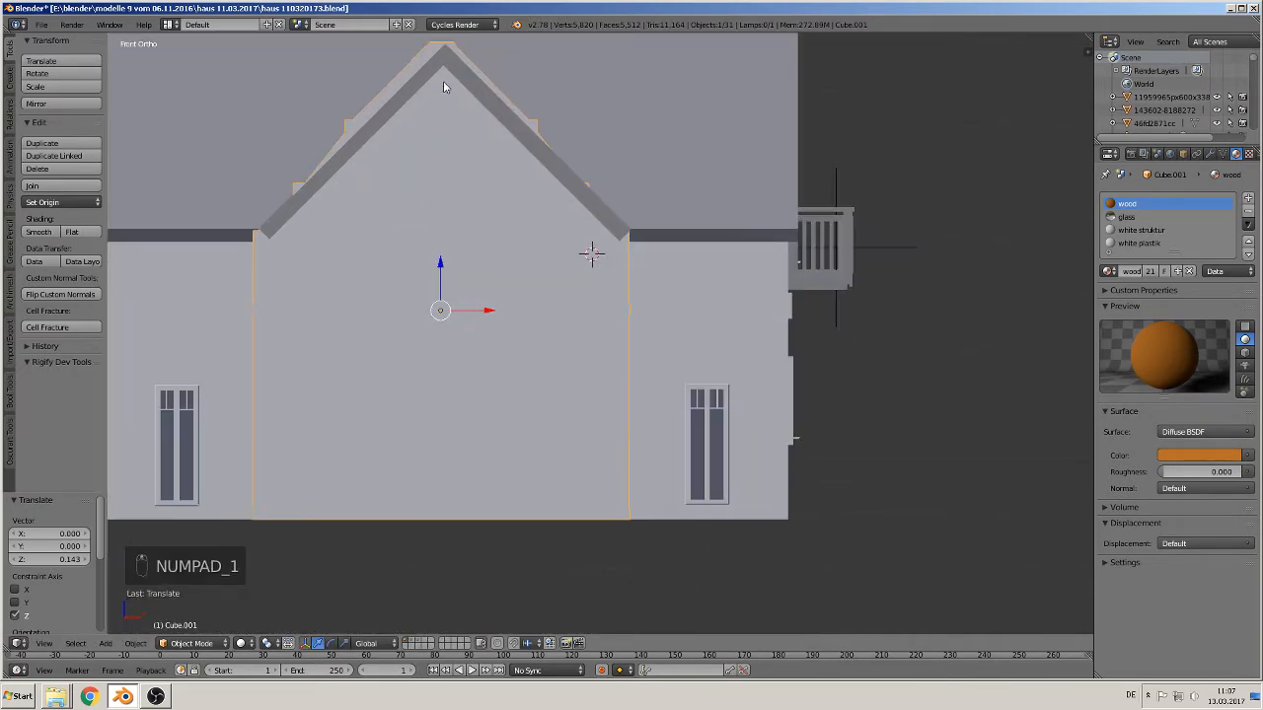
middle_click_drag(531, 155, 692, 199, "shift")
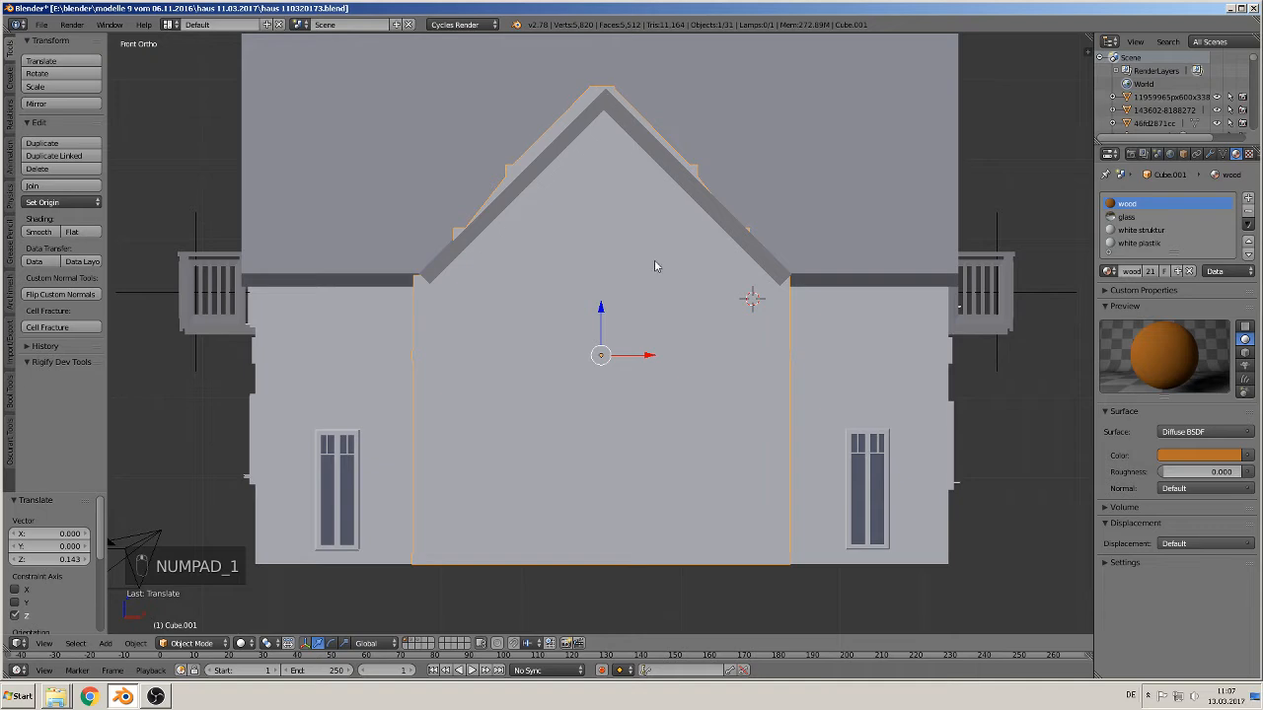
left_click_drag(632, 359, 641, 356)
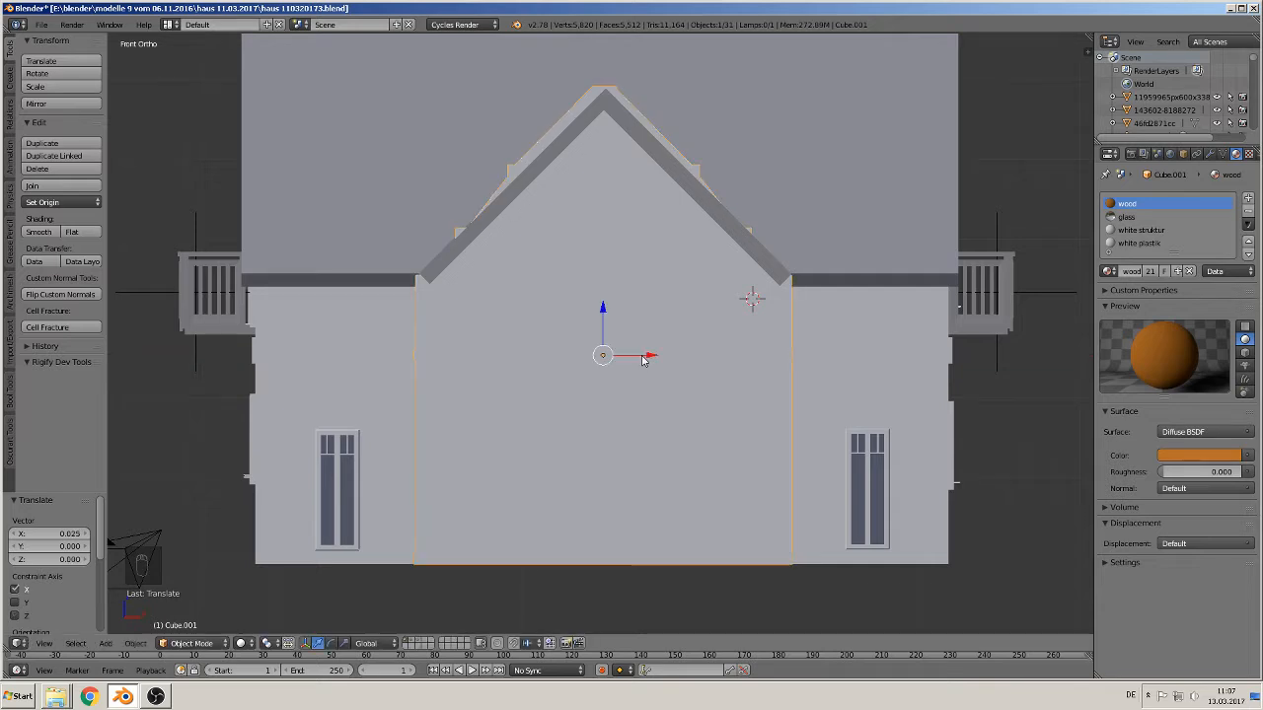
middle_click_drag(632, 358, 541, 300)
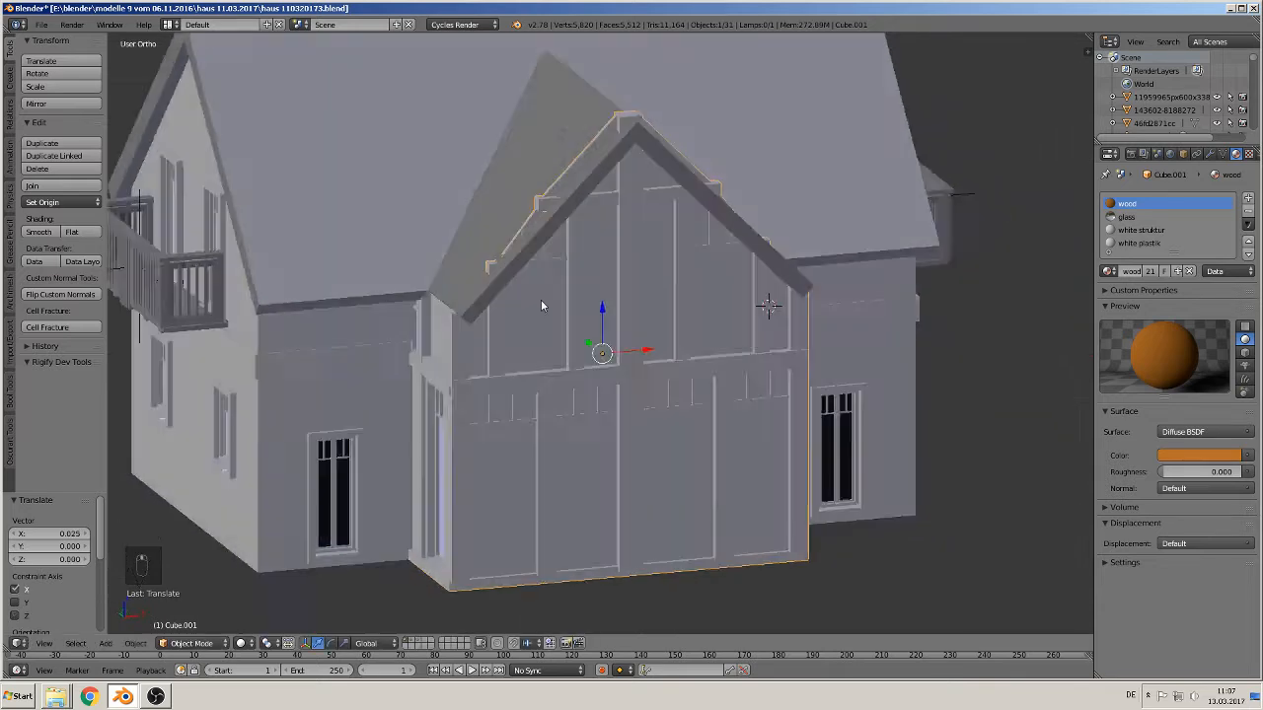
scroll(558, 304, "up", 4)
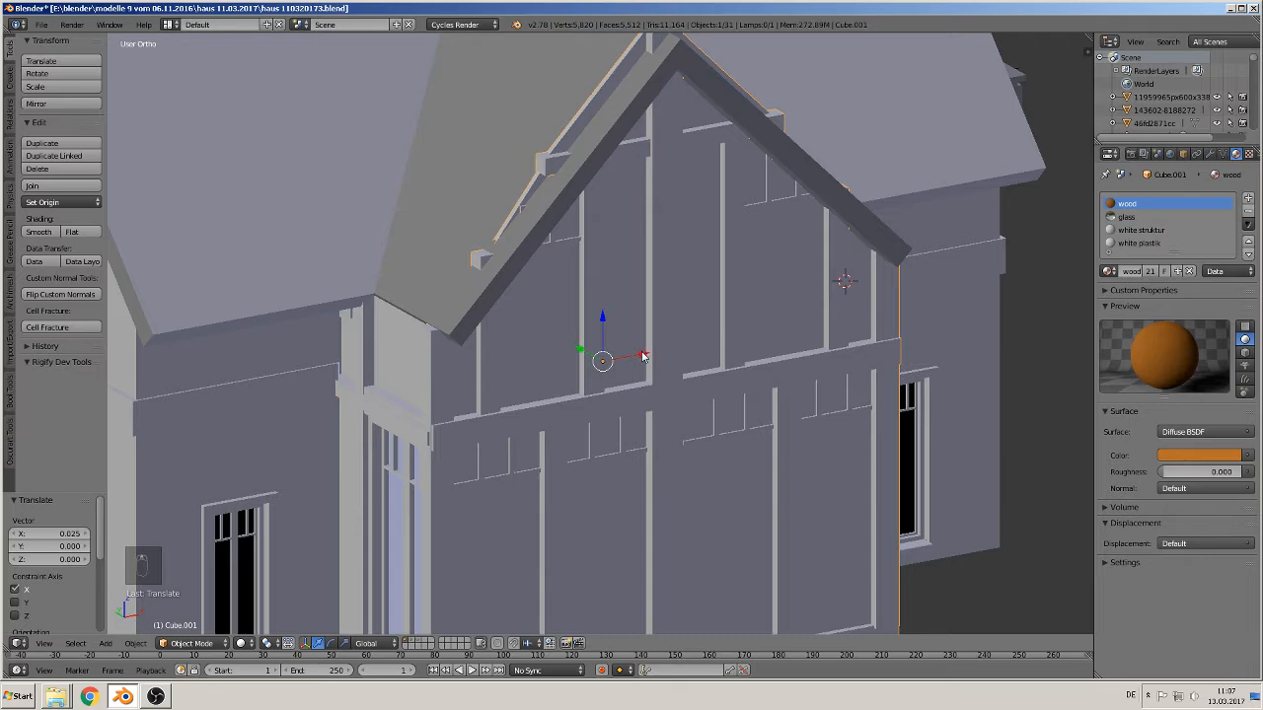
left_click_drag(643, 354, 639, 357)
mouse_move(638, 357)
middle_mouse_down()
mouse_move(603, 315)
mouse_move(622, 324)
mouse_move(608, 338)
mouse_move(631, 362)
middle_mouse_up()
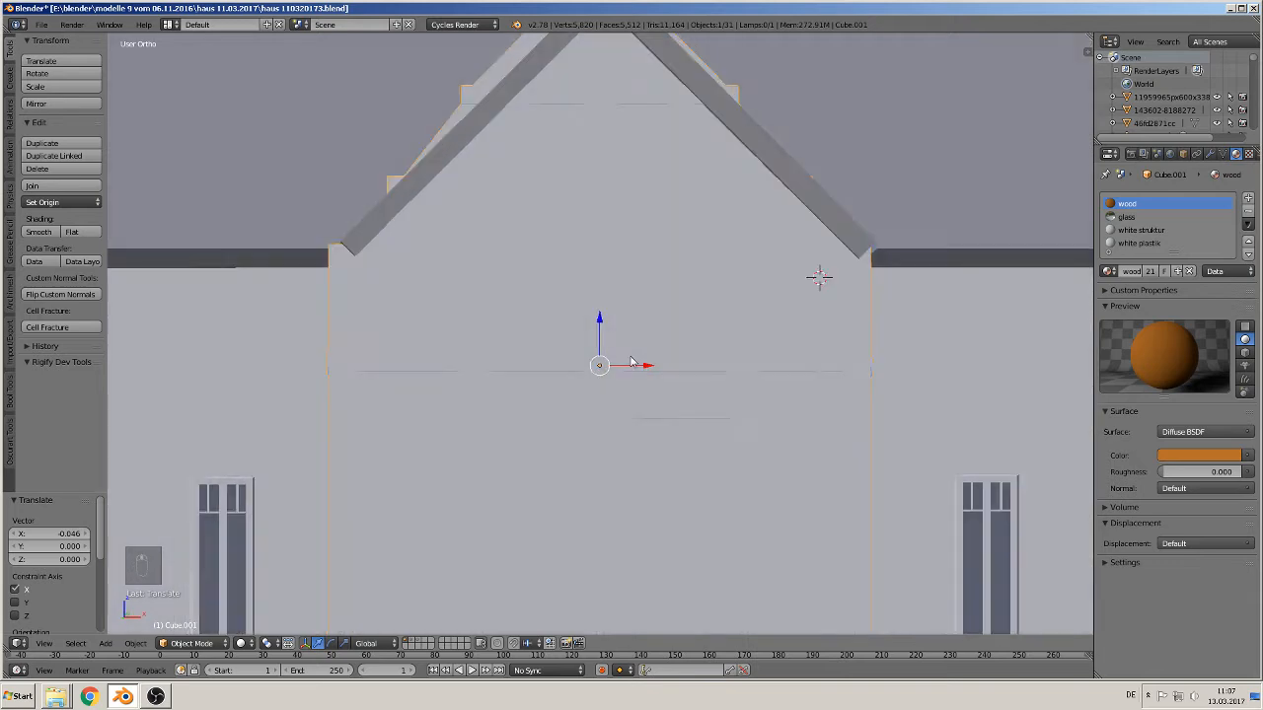
key("s")
key("x")
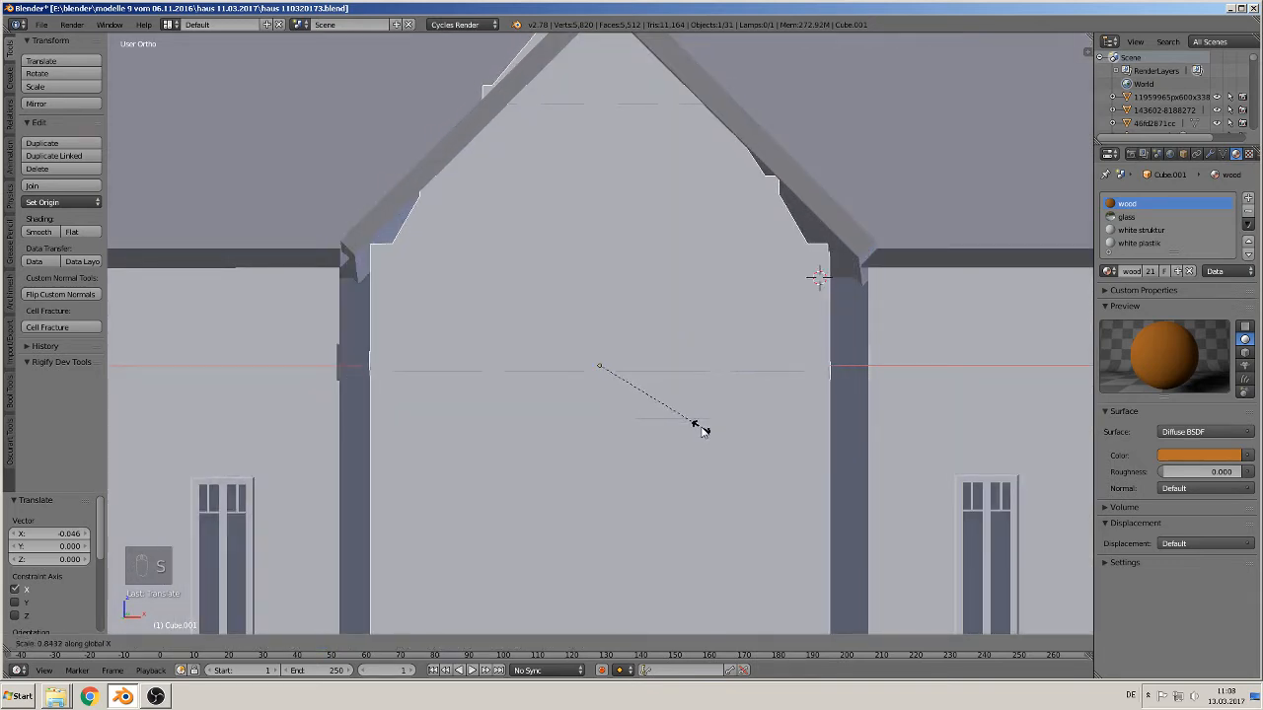
right_click(706, 427)
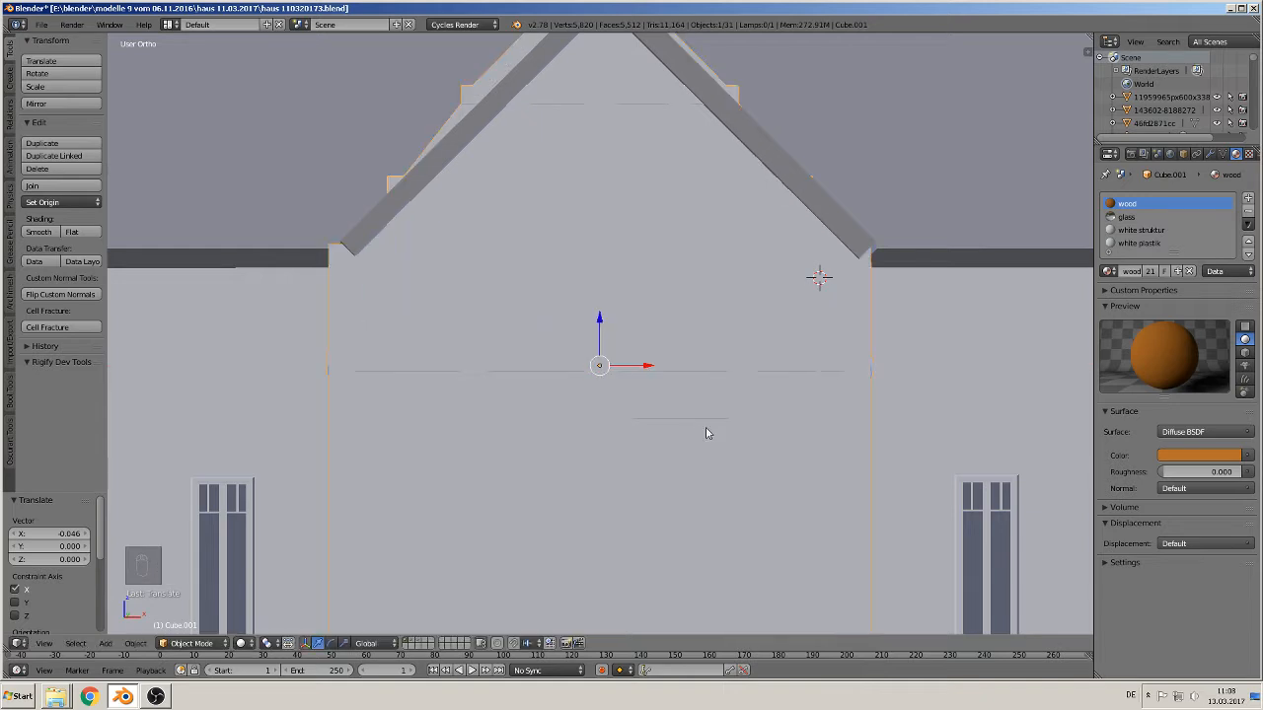
Narrow the gable by scaling it about 0.894 along X
key("s")
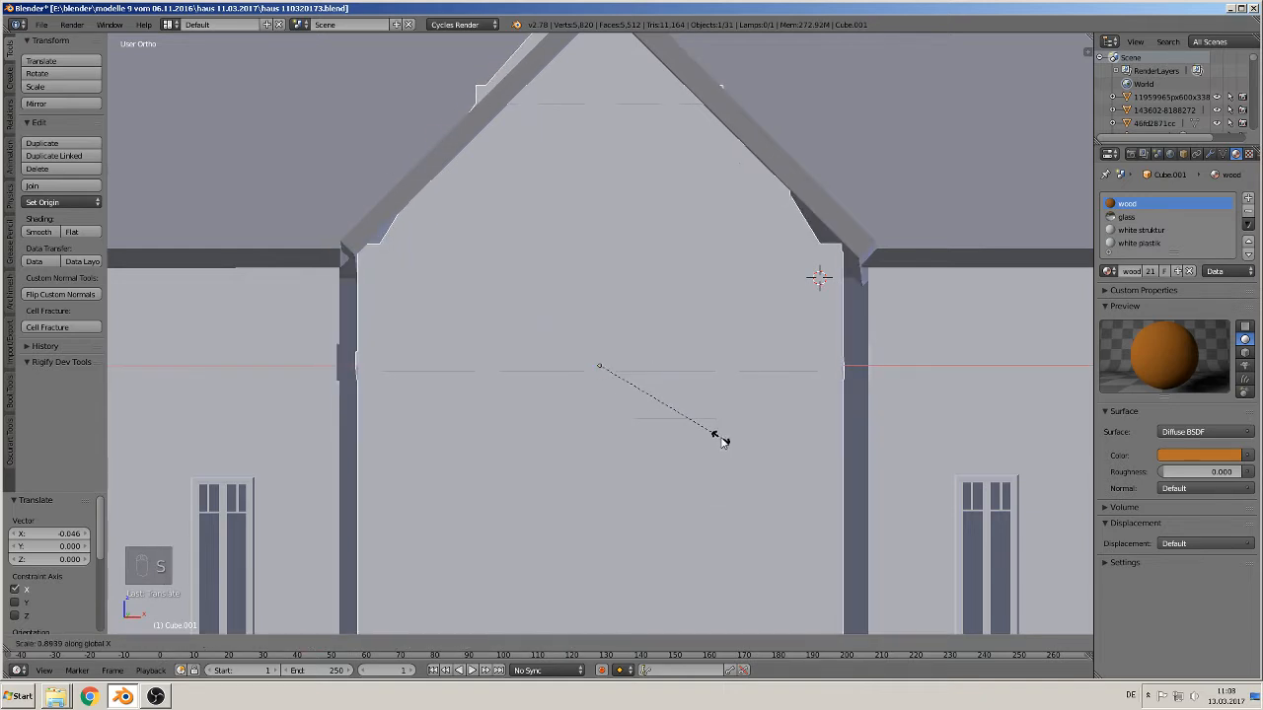
left_click(727, 476)
middle_click_drag(727, 476, 578, 380)
In the house wall mesh, select the front recess's edge loop with occluded geometry hidden and scale it about 0.906 along X to meet the gable
right_click(459, 342)
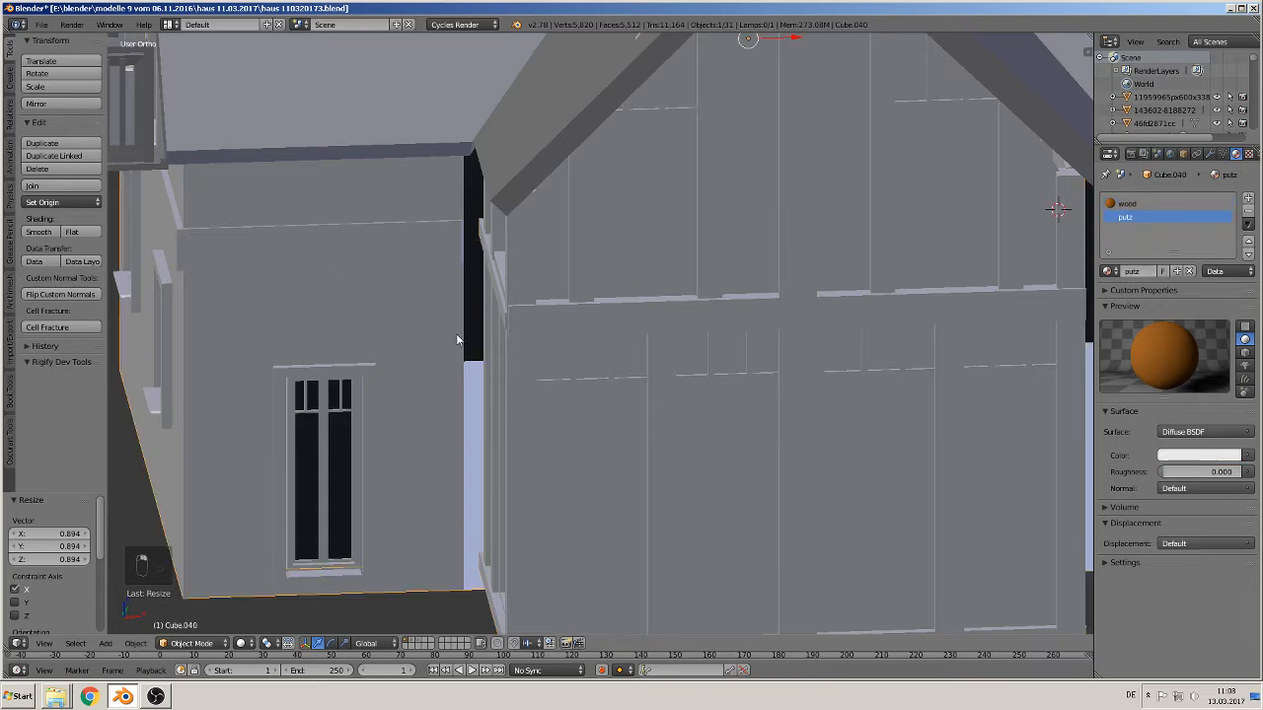
key("Tab")
scroll(459, 339, "down", 1)
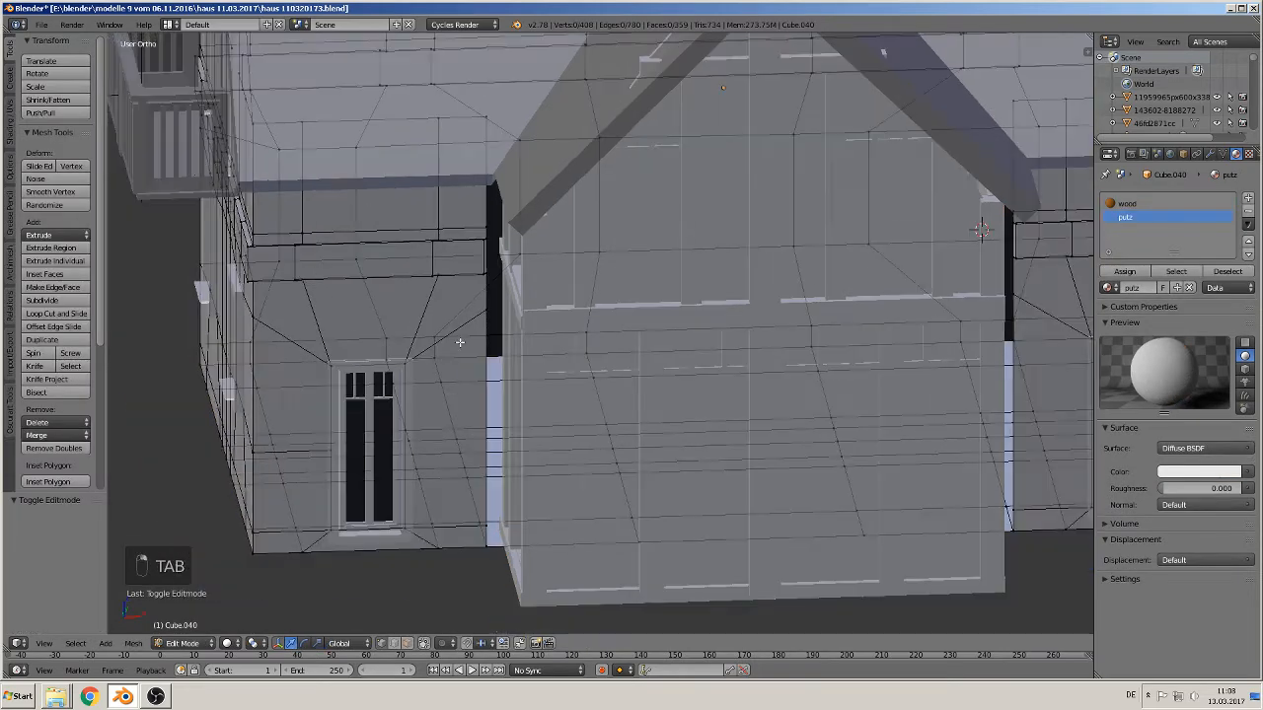
left_click(423, 643)
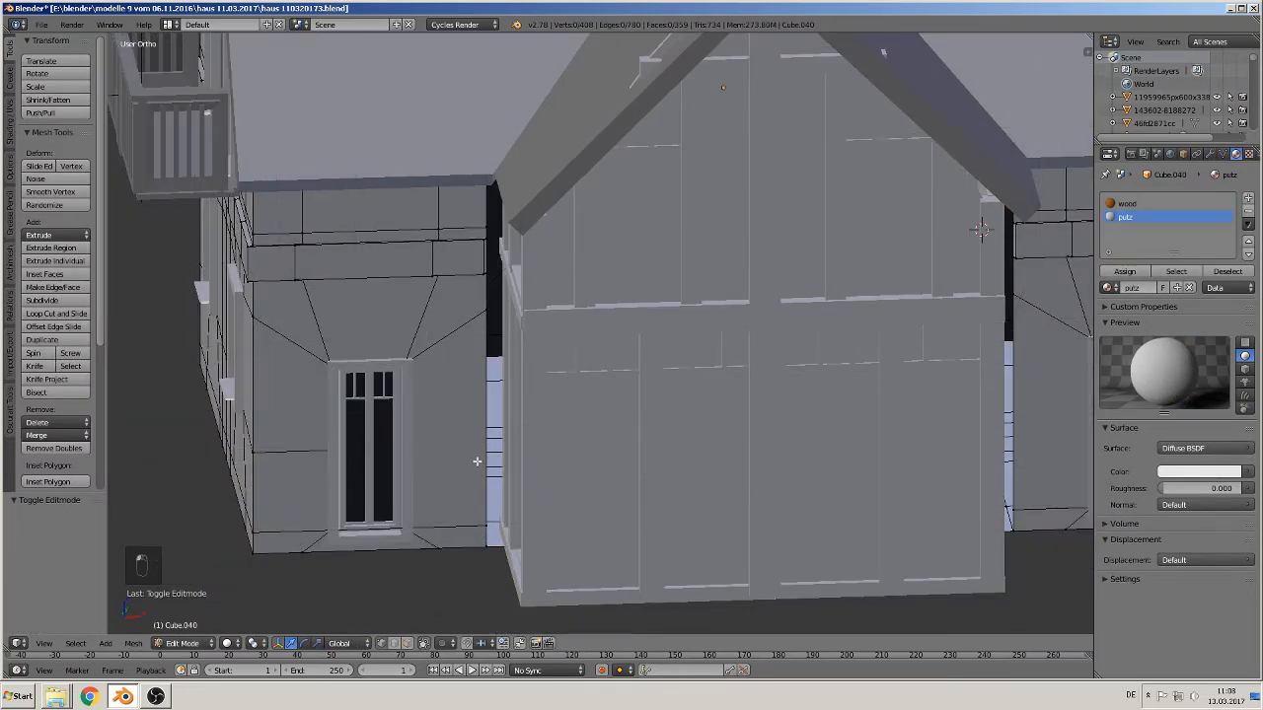
scroll(464, 484, "up", 2)
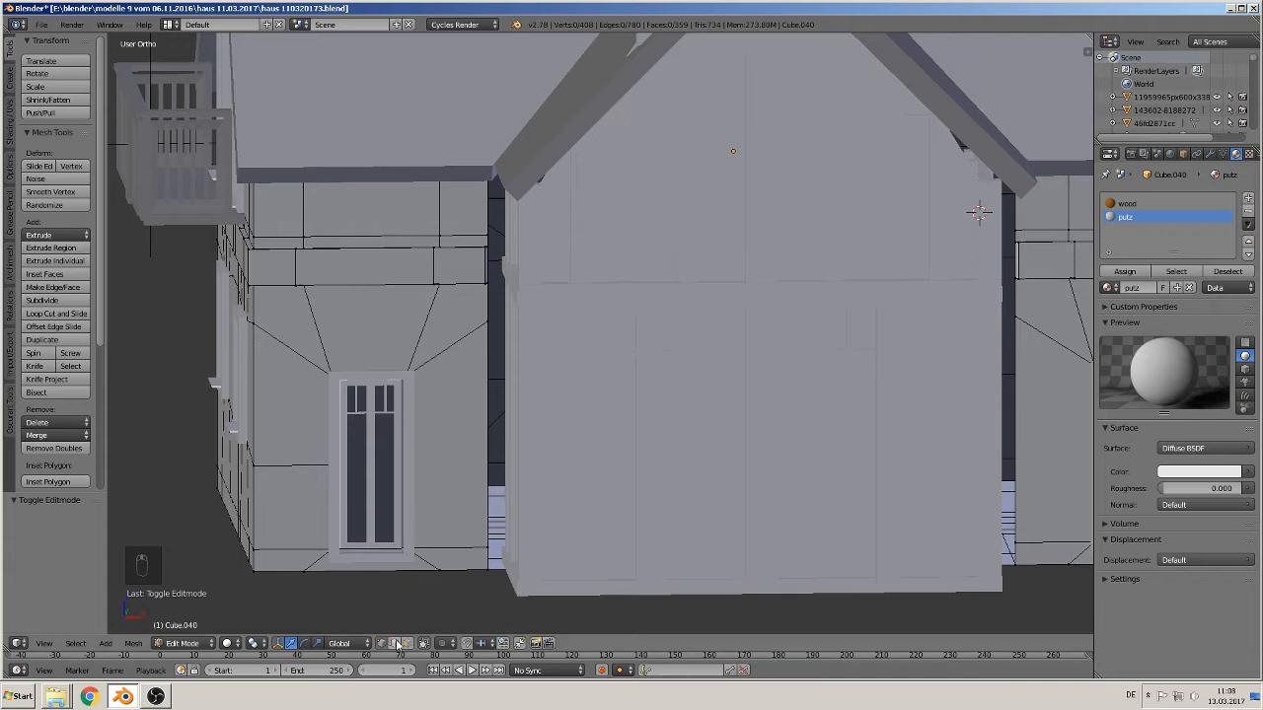
right_click(487, 407, "alt")
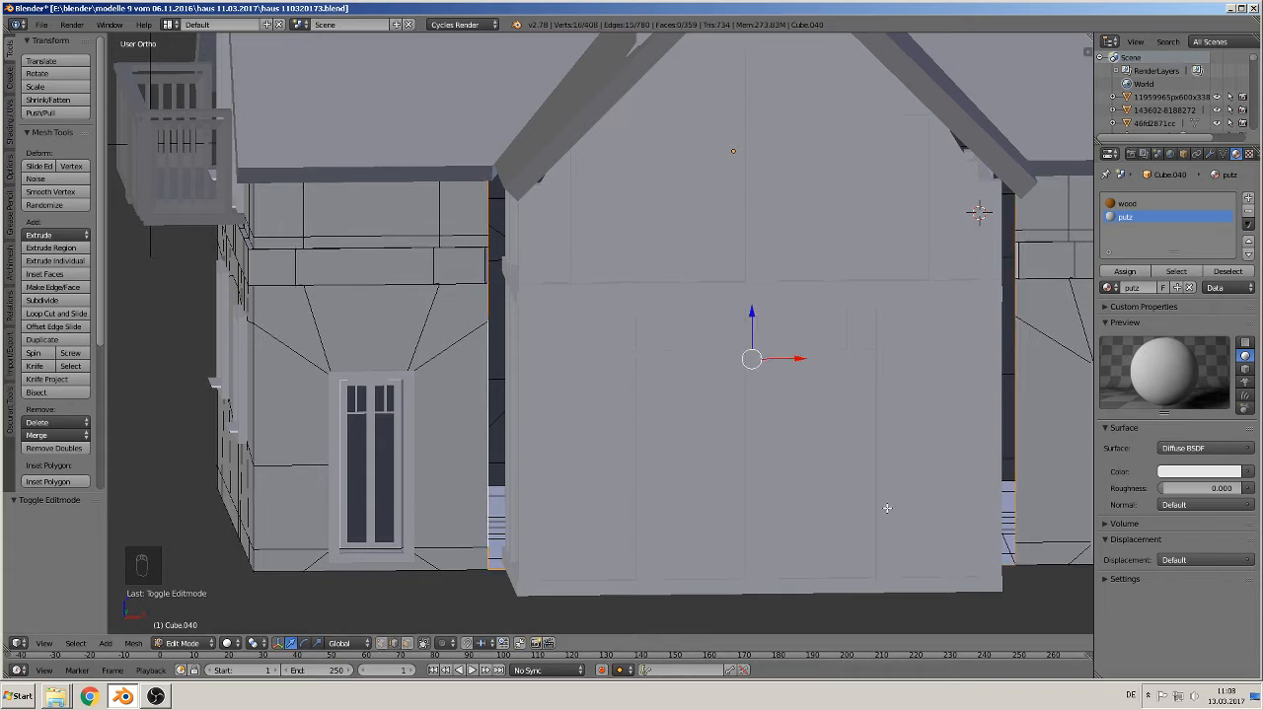
key("s")
key("x")
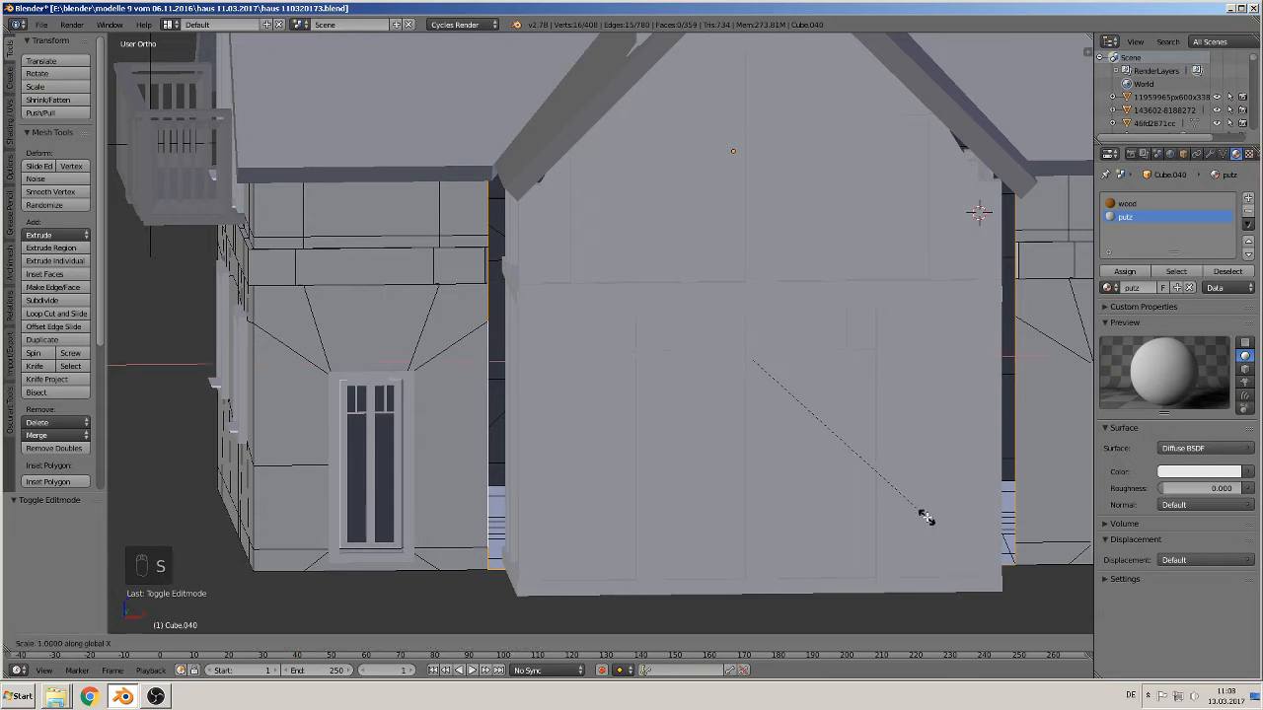
left_click(901, 507)
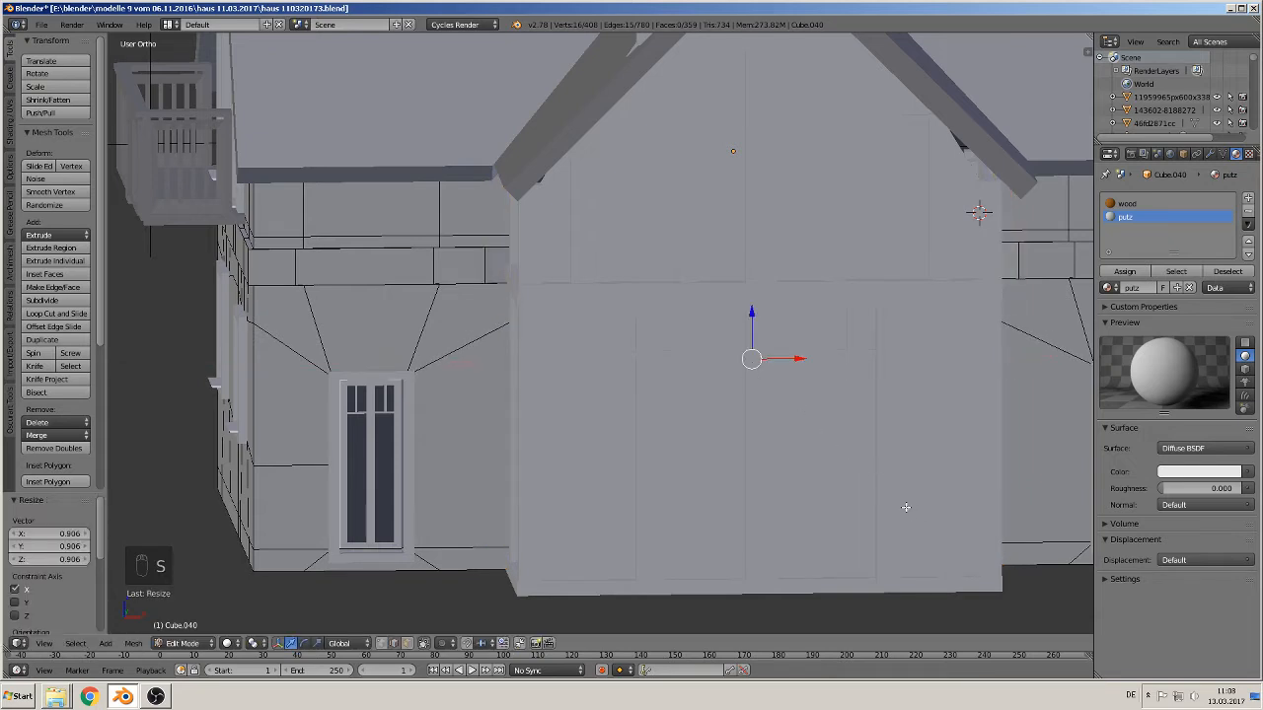
key("Tab")
Open the gable object's mesh for editing in front view and display the viewport in wireframe shading
middle_click_drag(791, 409, 630, 381)
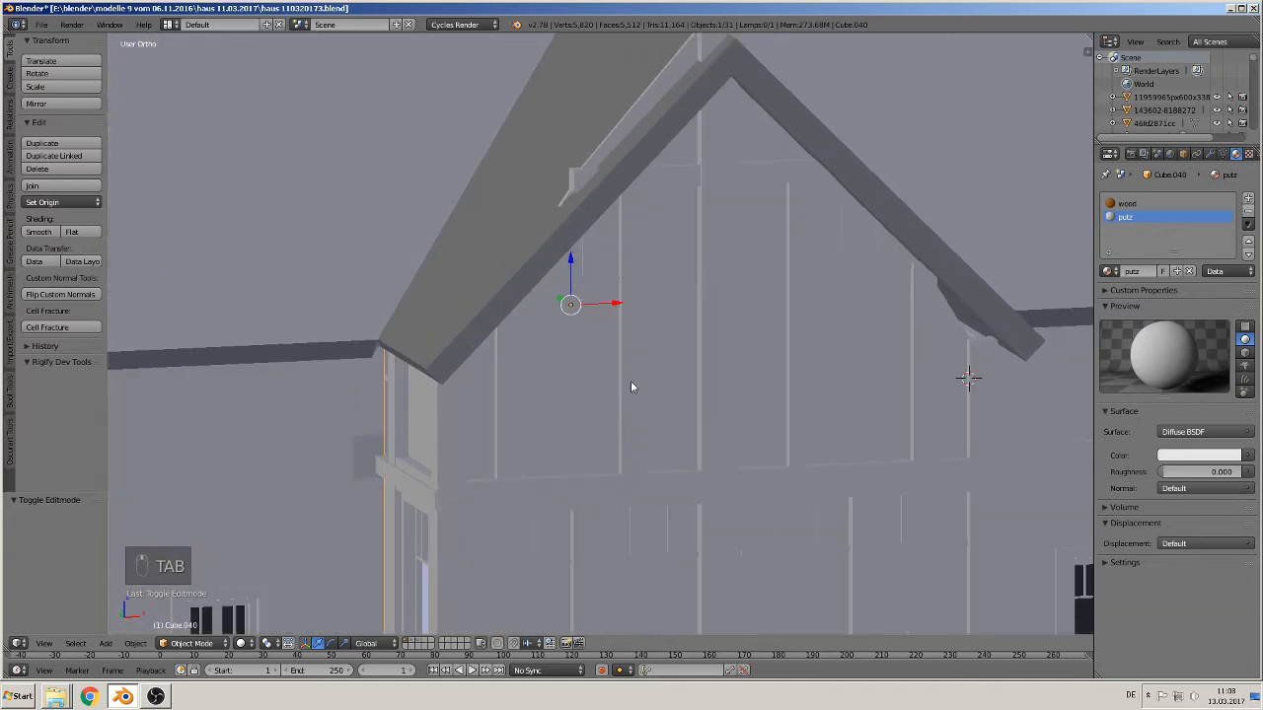
right_click(619, 151)
key("KP_2")
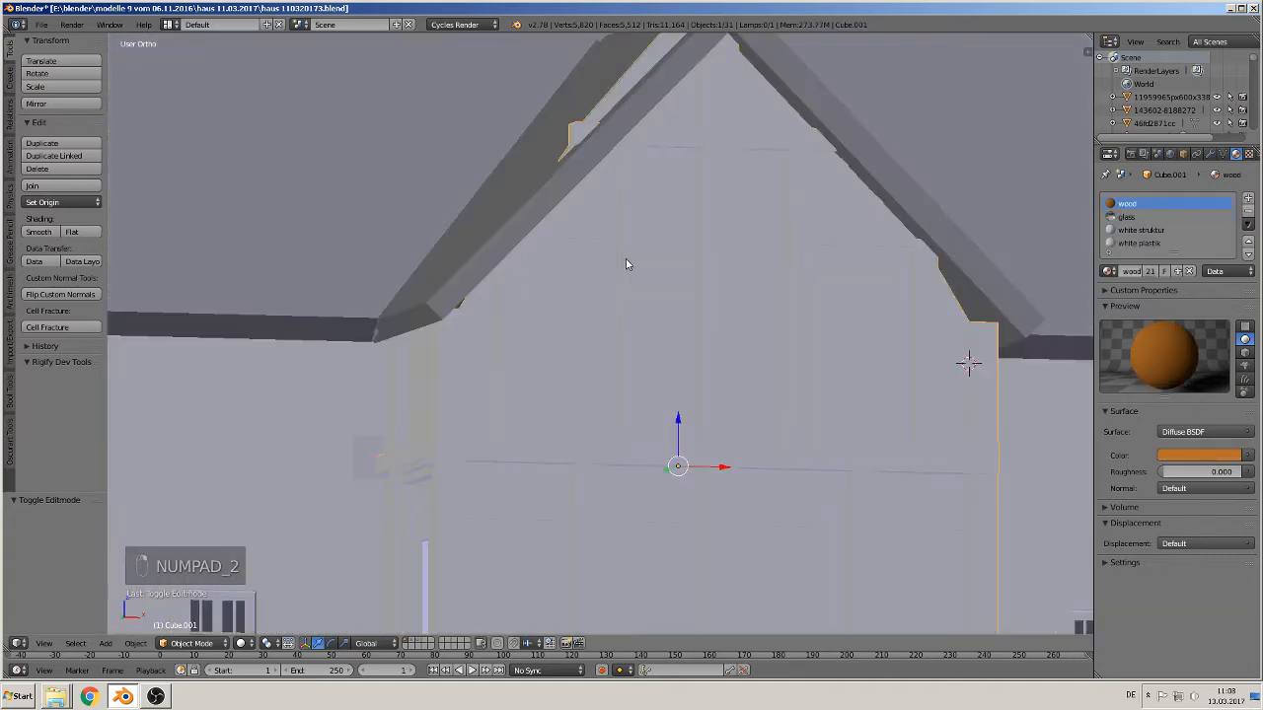
key("KP_2")
key("KP_1")
middle_click_drag(711, 300, 695, 355, "shift")
scroll(702, 352, "up", 1)
key("Tab")
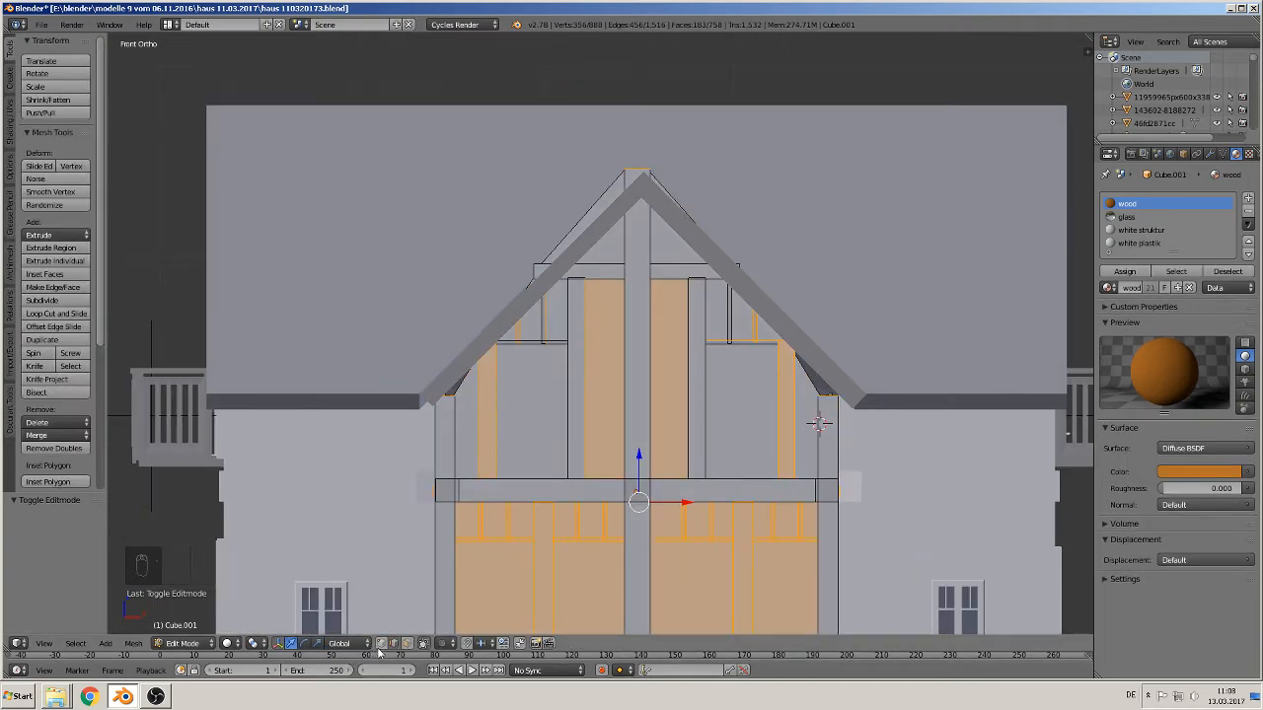
left_click(232, 643)
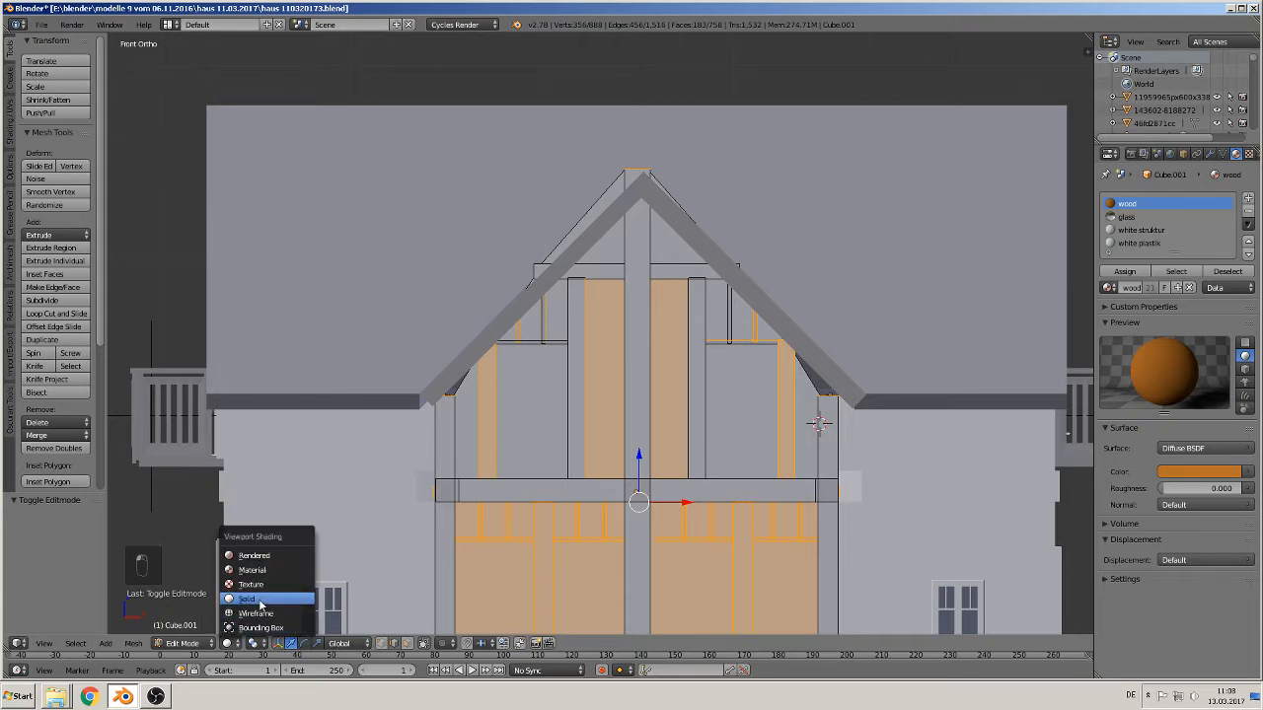
left_click(258, 613)
scroll(403, 535, "up", 1)
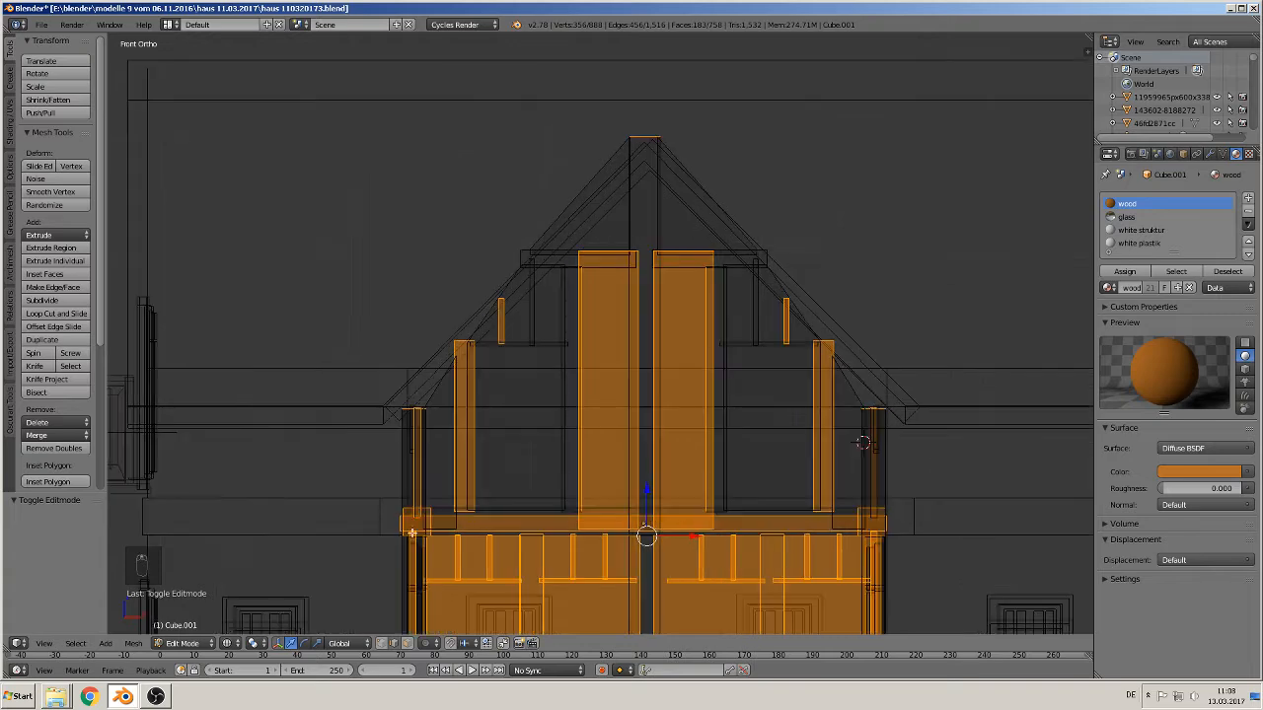
Clear the gable mesh's selection, then circle-select the apex vertices and lower them -0.247 units along Z beneath the roof peak
key("Escape")
key("Tab")
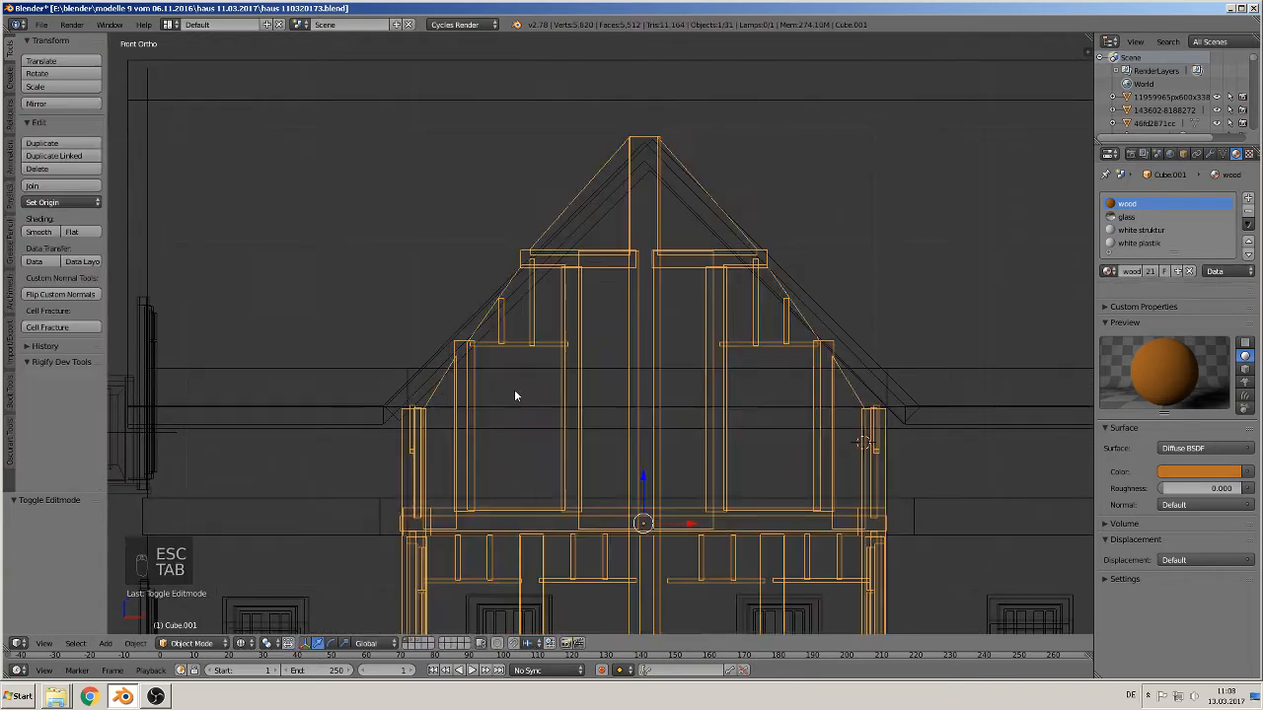
scroll(426, 459, "up", 2)
middle_click_drag(426, 459, 511, 460, "shift")
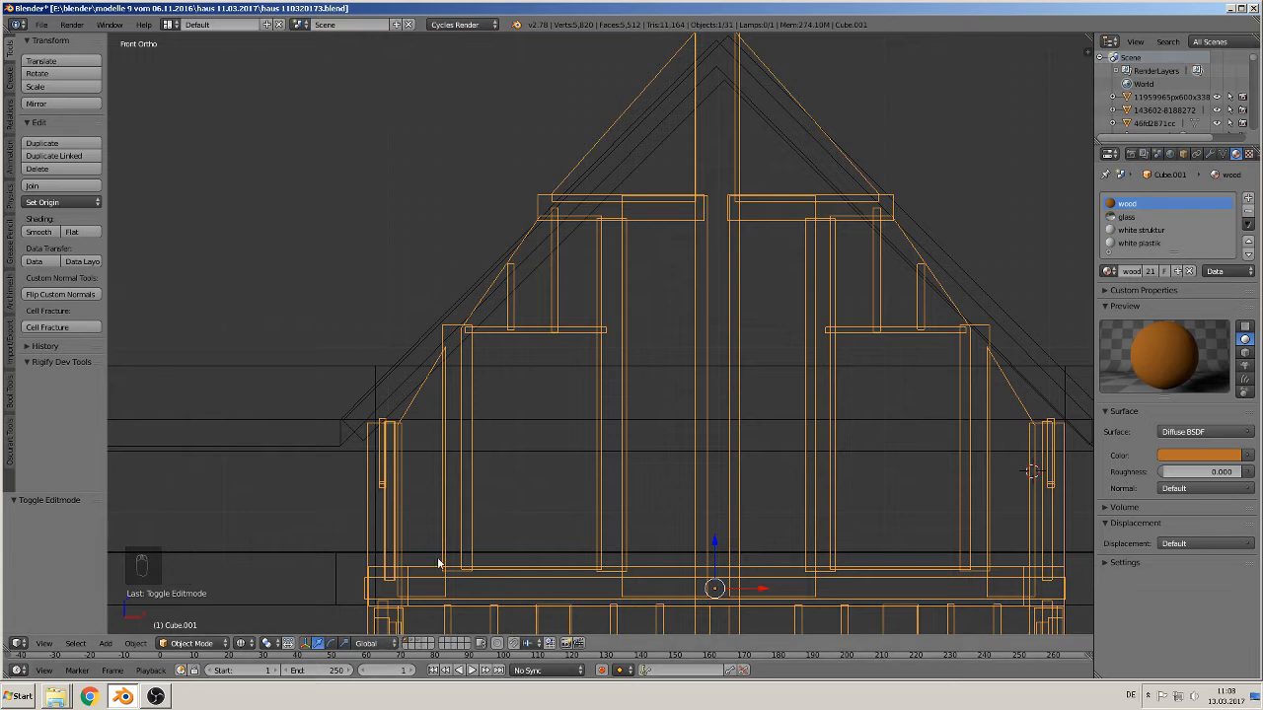
key("Tab")
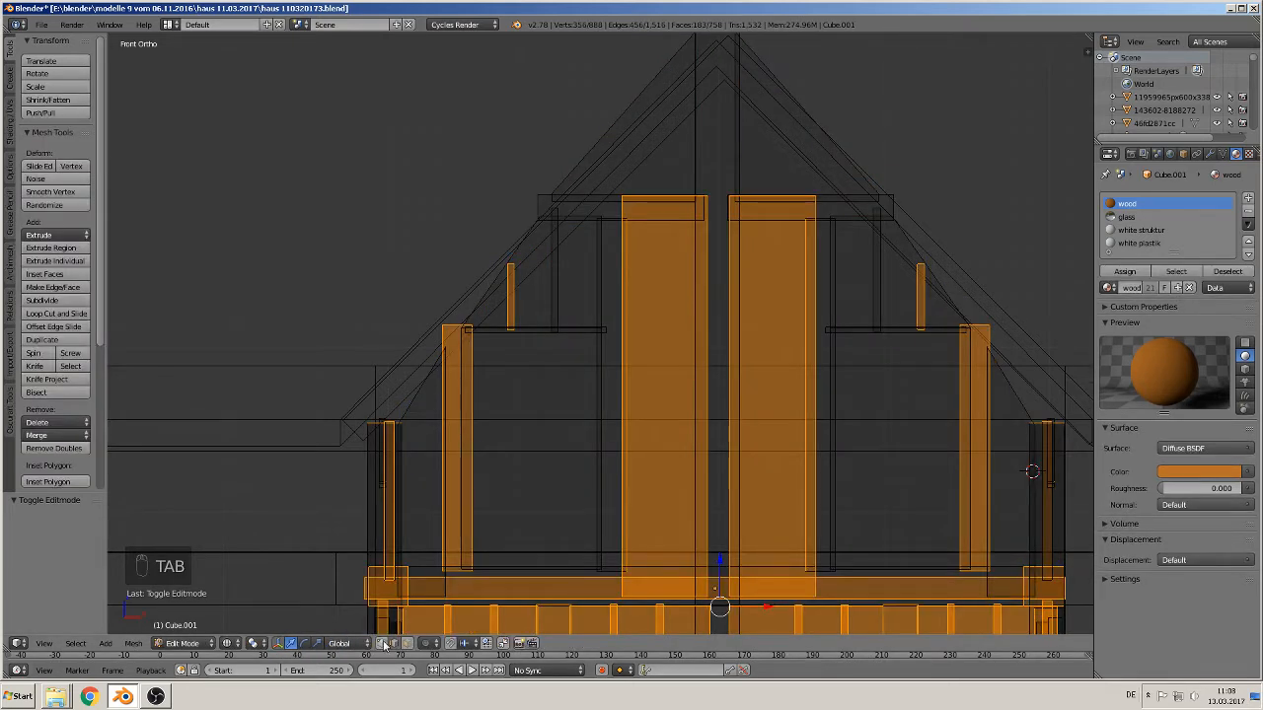
key("a")
key("a")
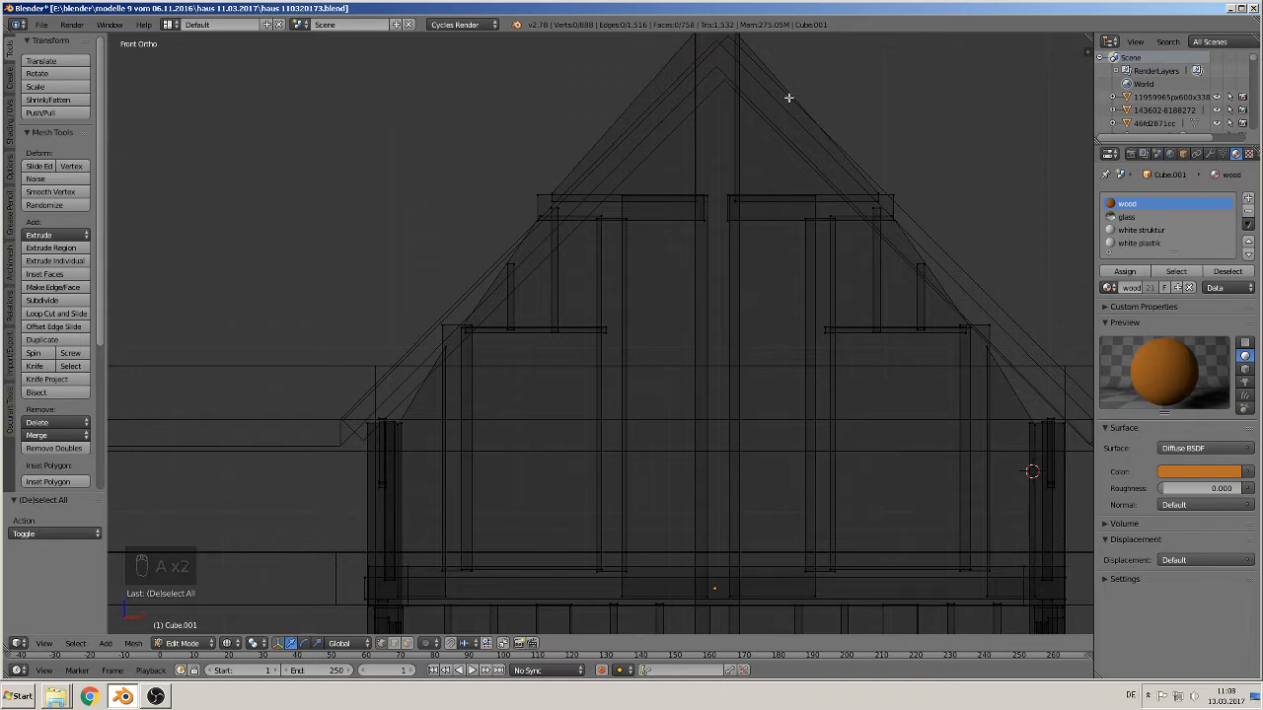
middle_click_drag(807, 168, 724, 344, "shift")
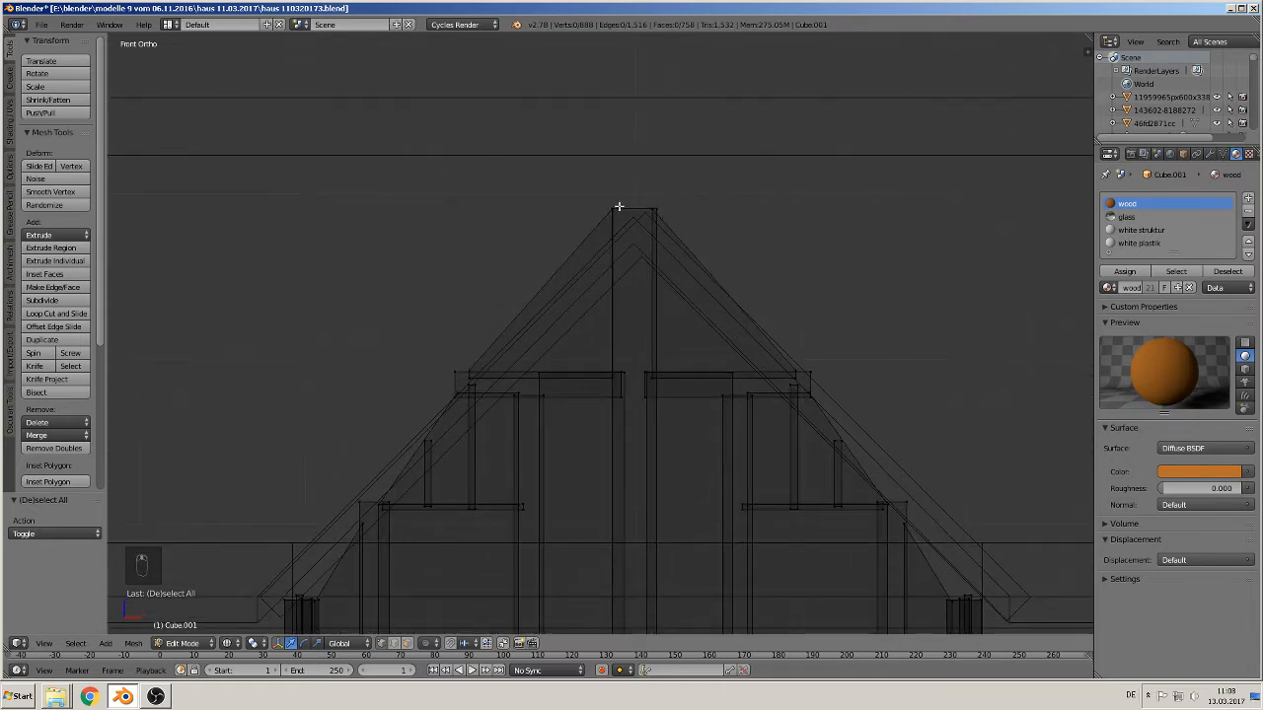
key("c")
left_click_drag(676, 217, 632, 208)
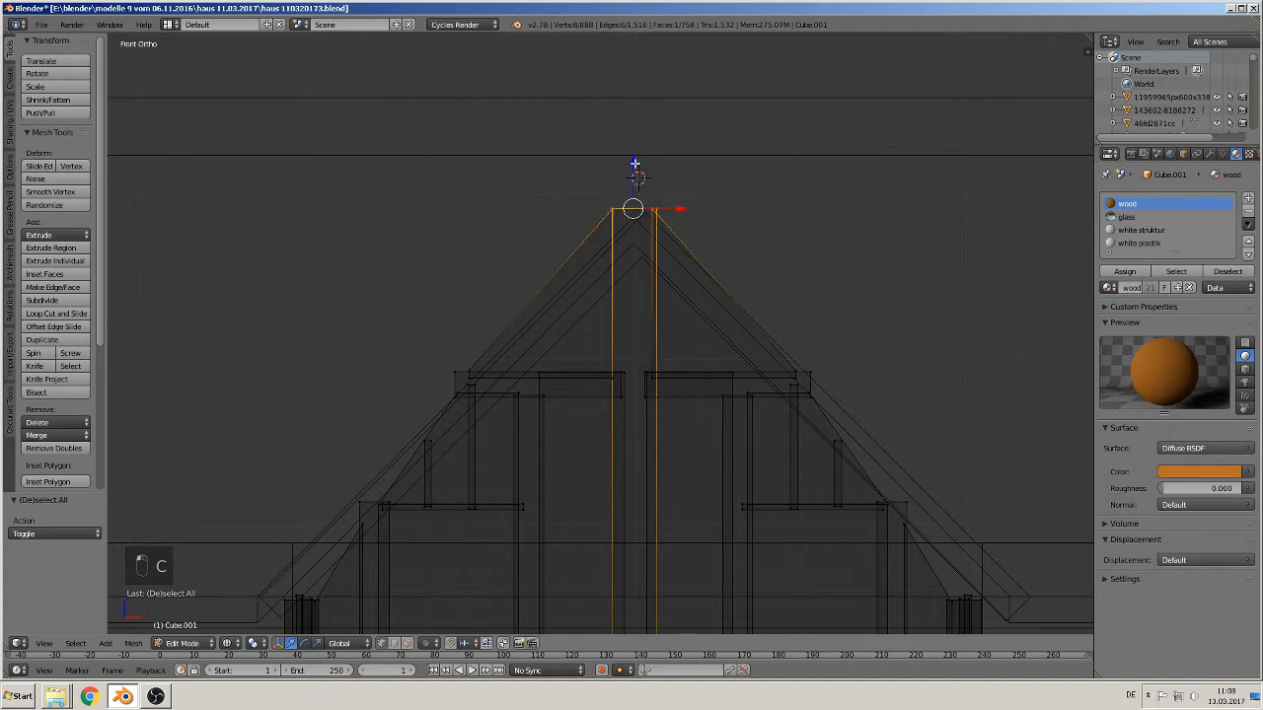
left_click_drag(634, 163, 634, 205)
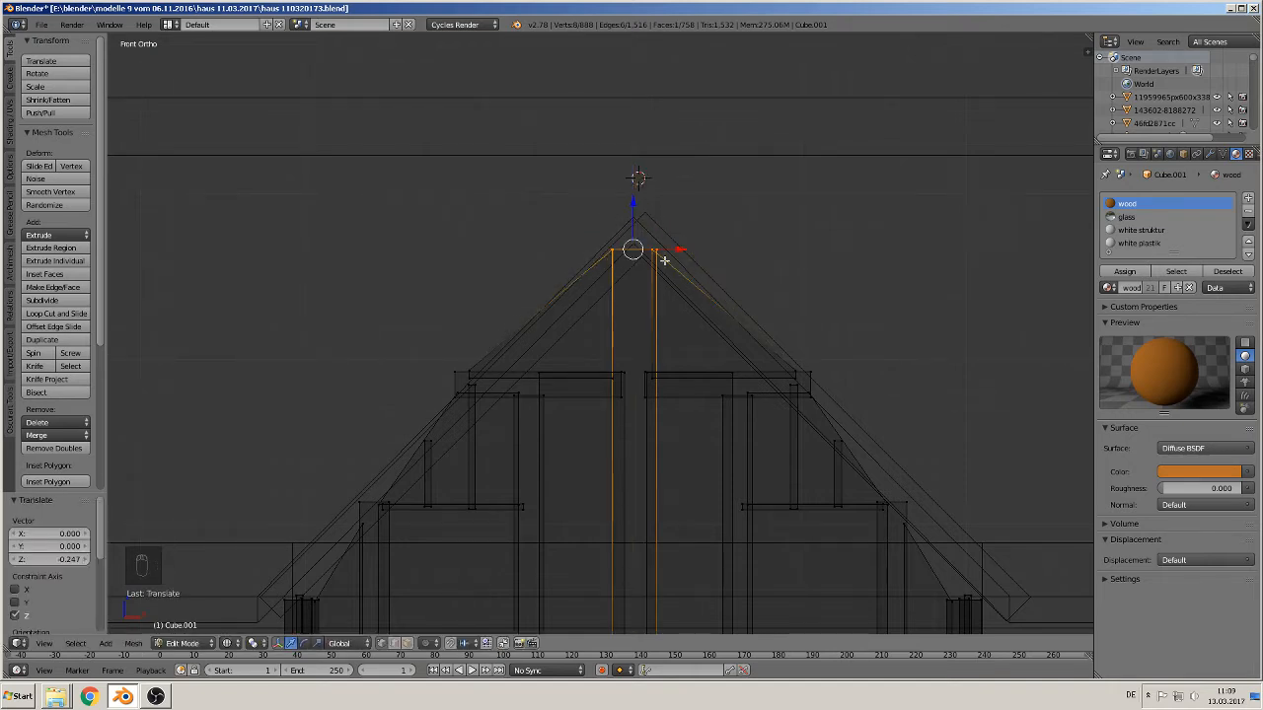
Try moving the top inner vertex of the gable's right corner post outward along X, and undo the move
middle_click_drag(902, 460, 814, 432, "shift")
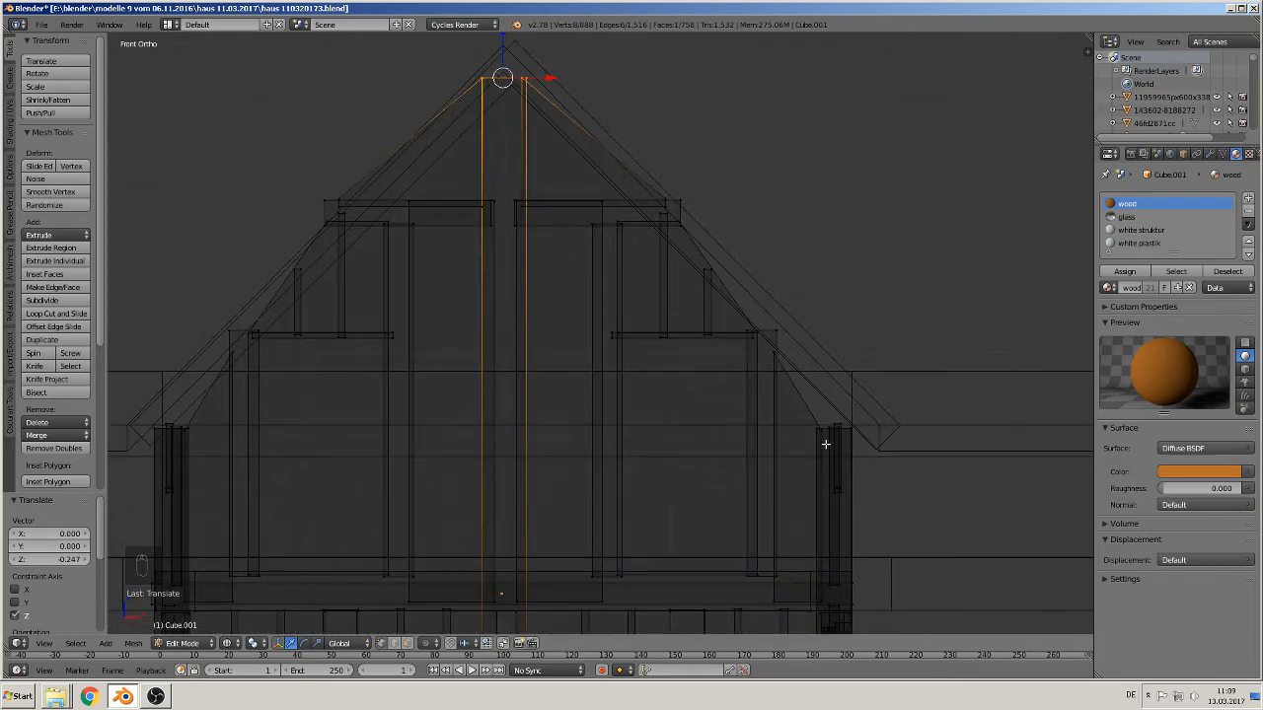
right_click(816, 432)
key("g")
key("x")
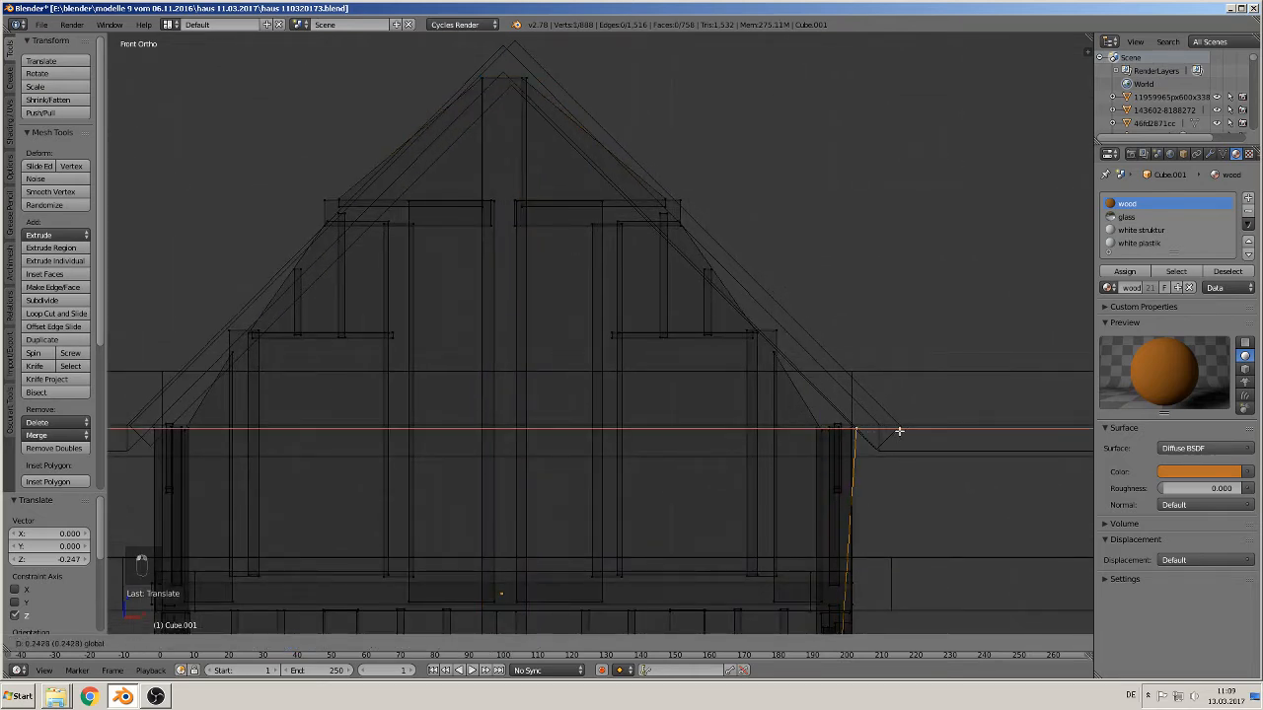
left_click(885, 432)
key("ctrl+z")
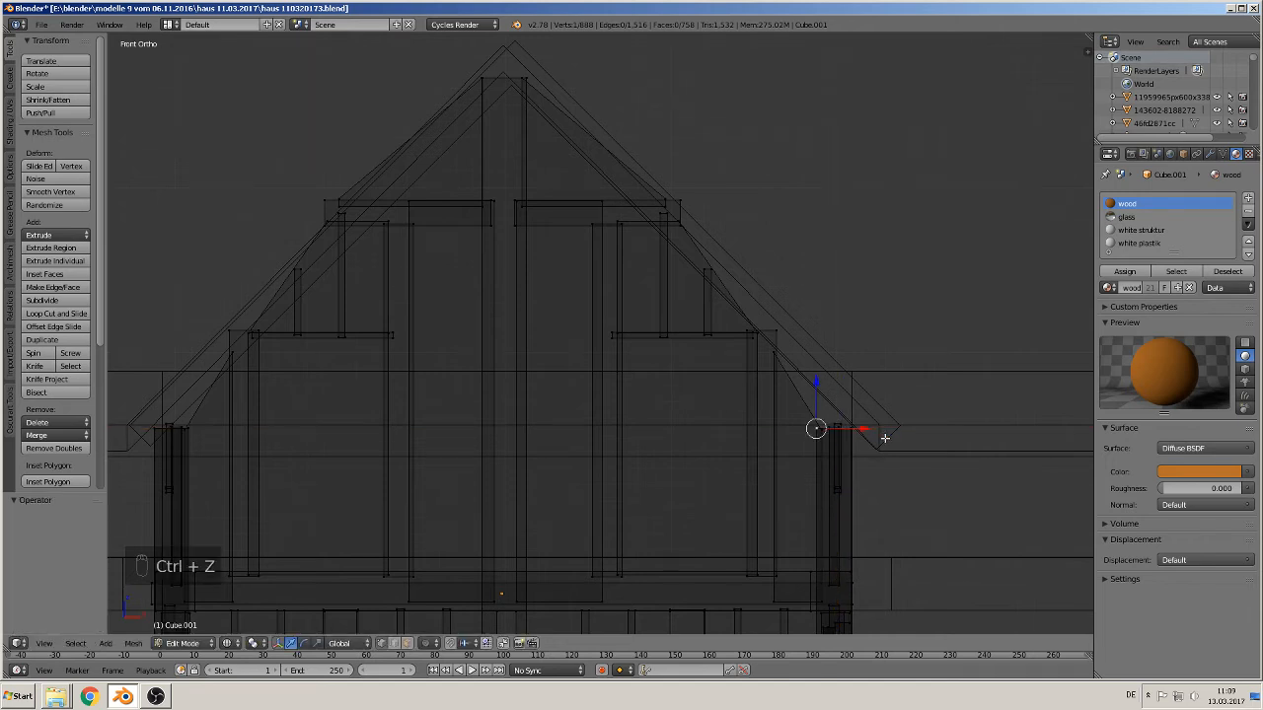
Try moving both overlapping top vertices beside the gable's right inner post outward along X, the first by 0.109 units, and undo the moves
scroll(798, 428, "up", 5)
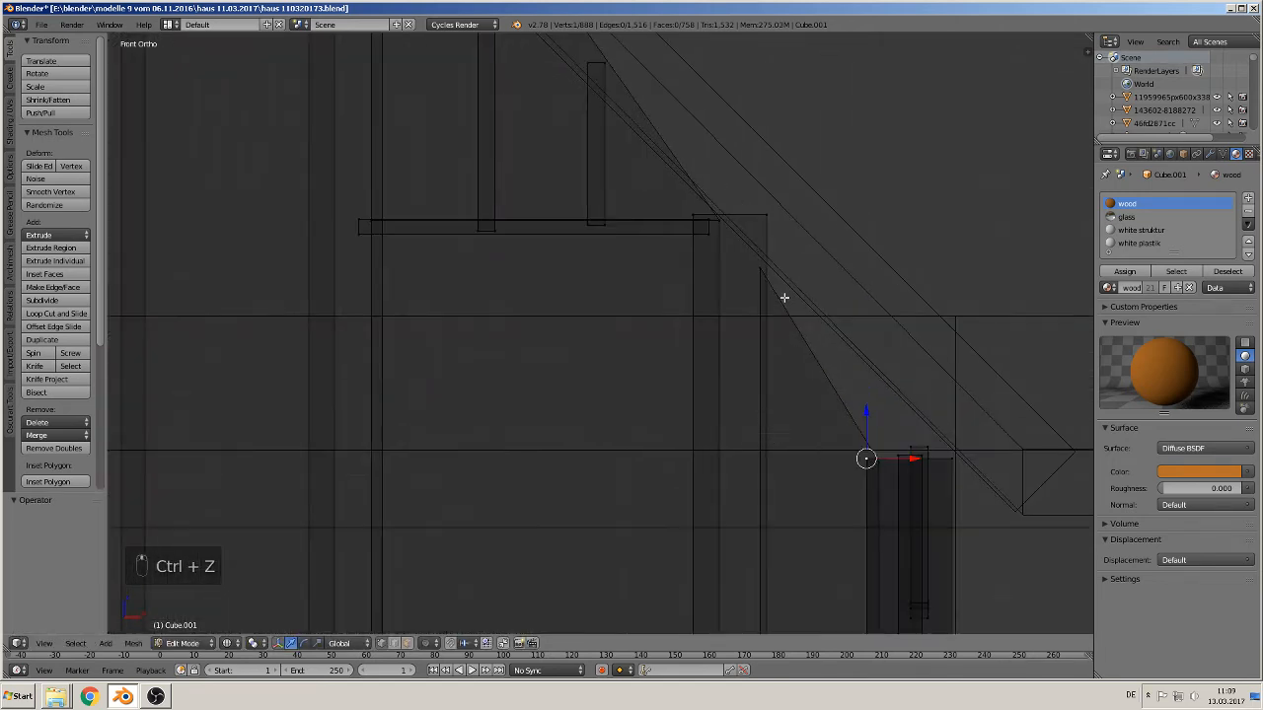
right_click(756, 268)
key("g")
key("x")
left_click(838, 264)
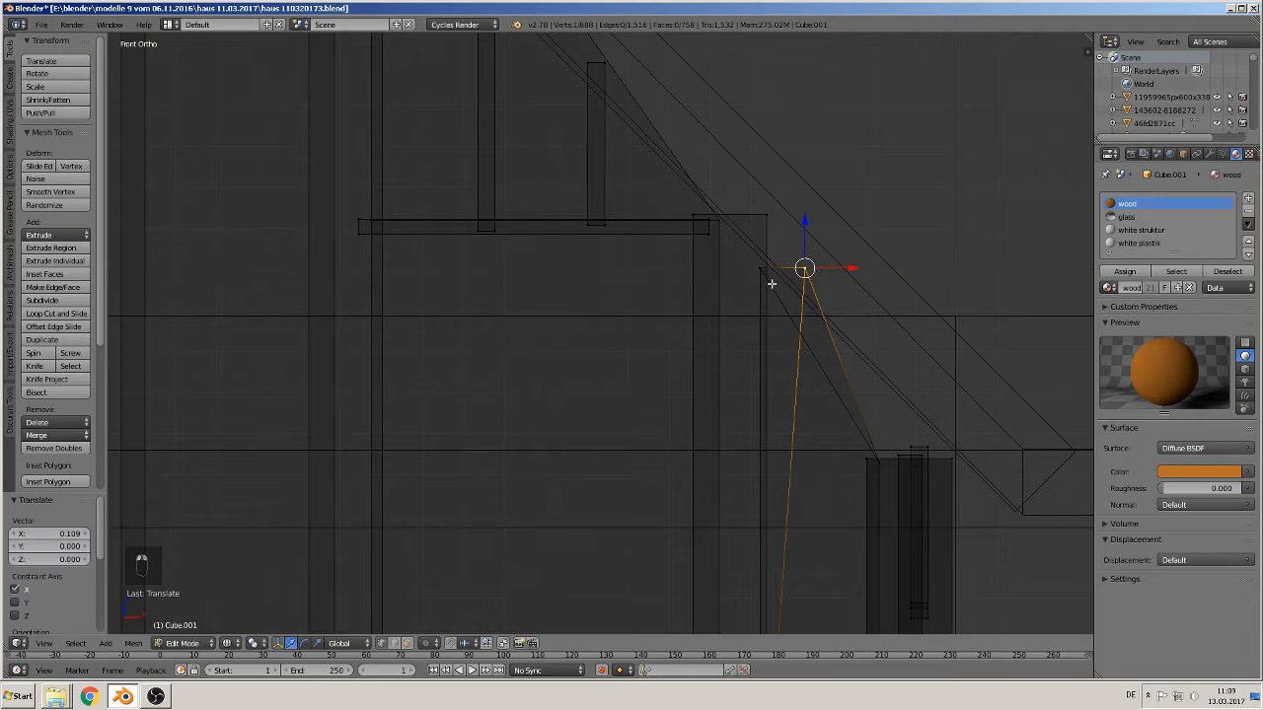
right_click(759, 269)
key("g")
key("x")
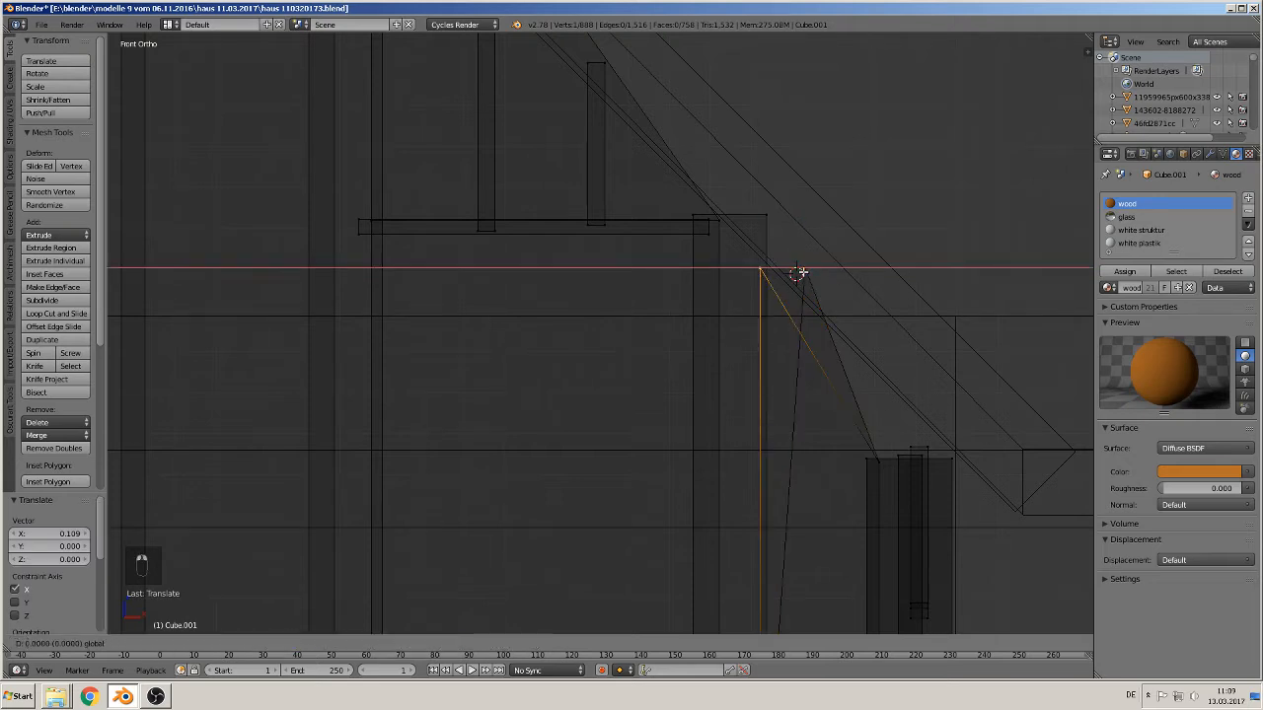
left_click(843, 279)
key("ctrl+z")
key("ctrl+z")
key("ctrl+z")
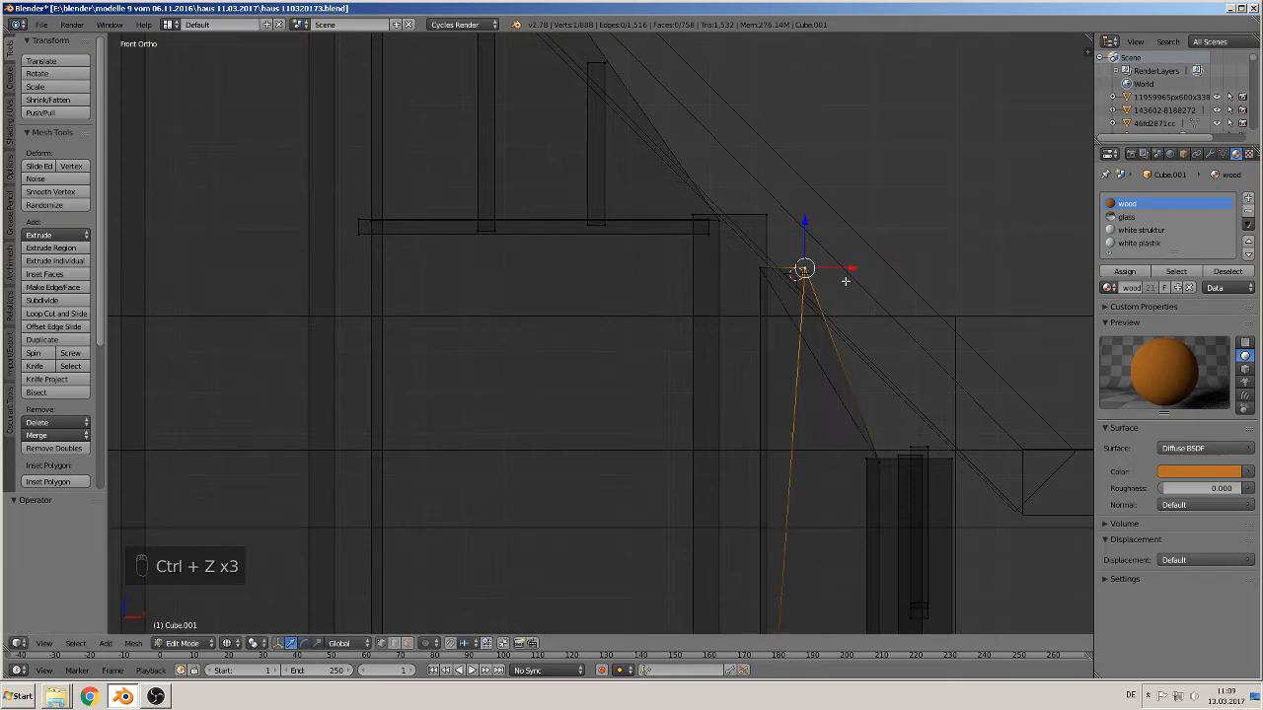
key("ctrl+z")
scroll(837, 333, "down", 1)
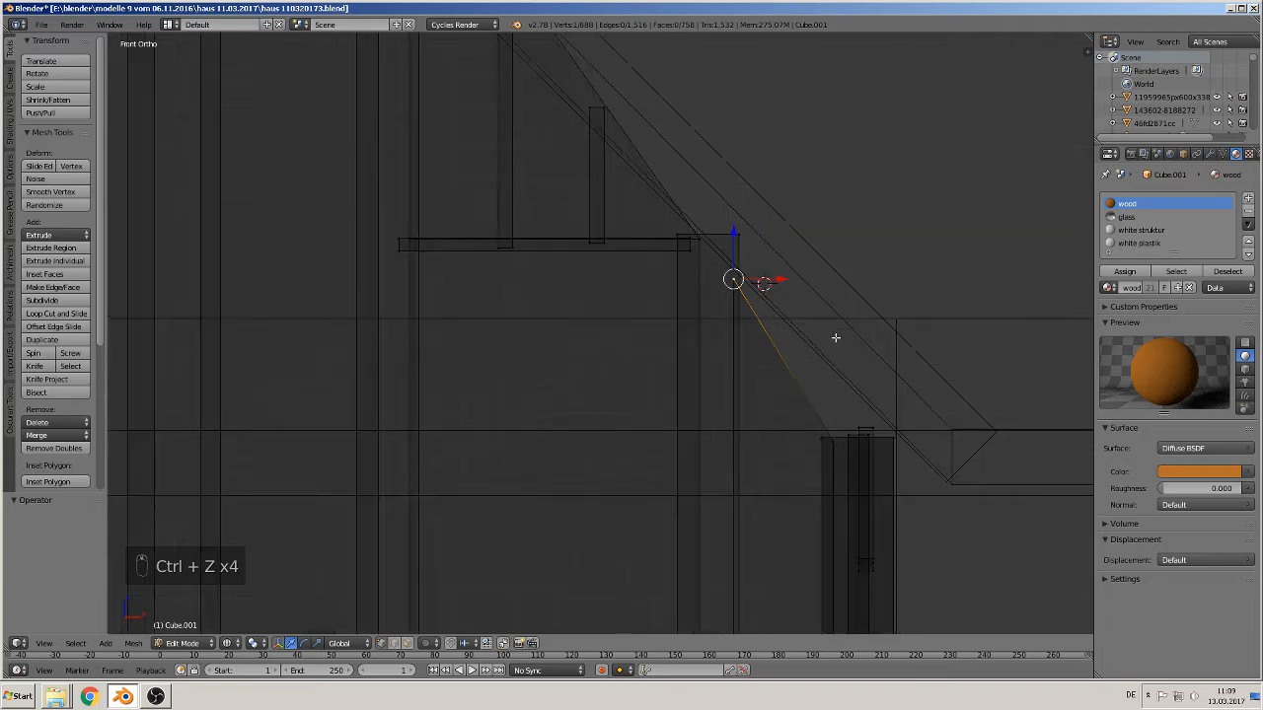
Display the viewport in solid shading, return to front view and clear the gable mesh's selection
scroll(768, 371, "down", 2, "shift")
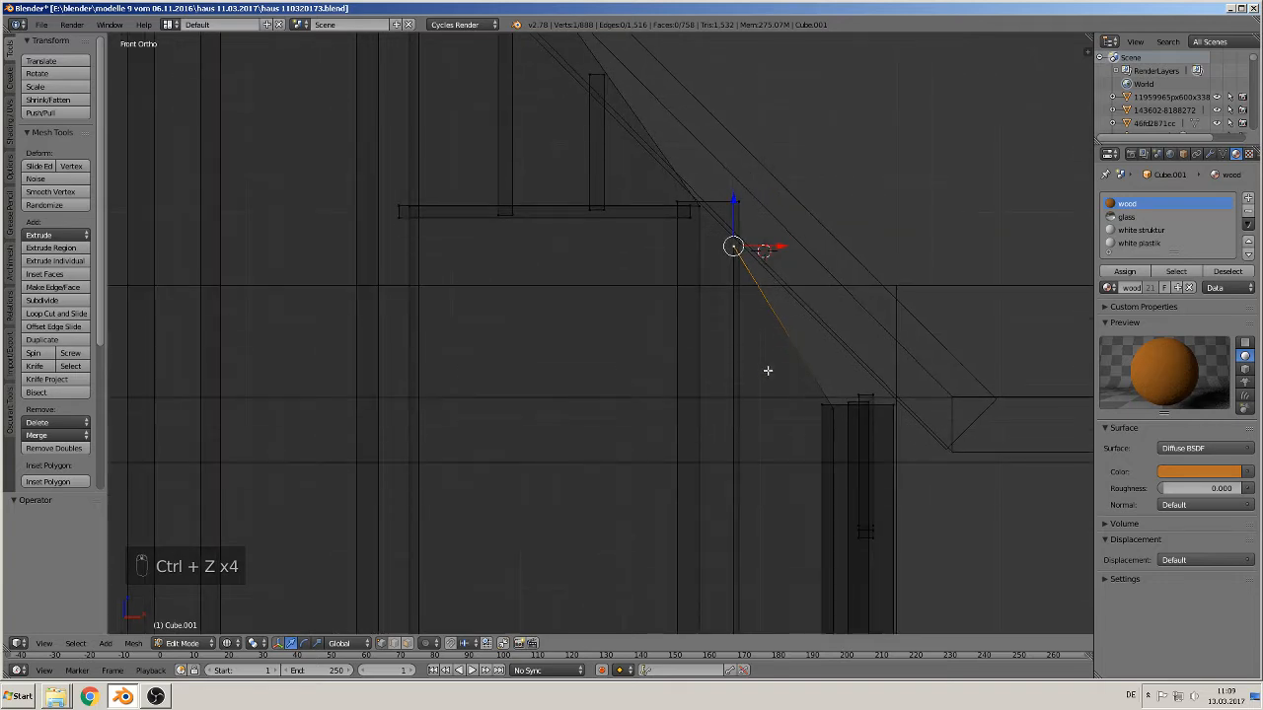
left_click(226, 643)
left_click(251, 599)
scroll(553, 452, "down", 4)
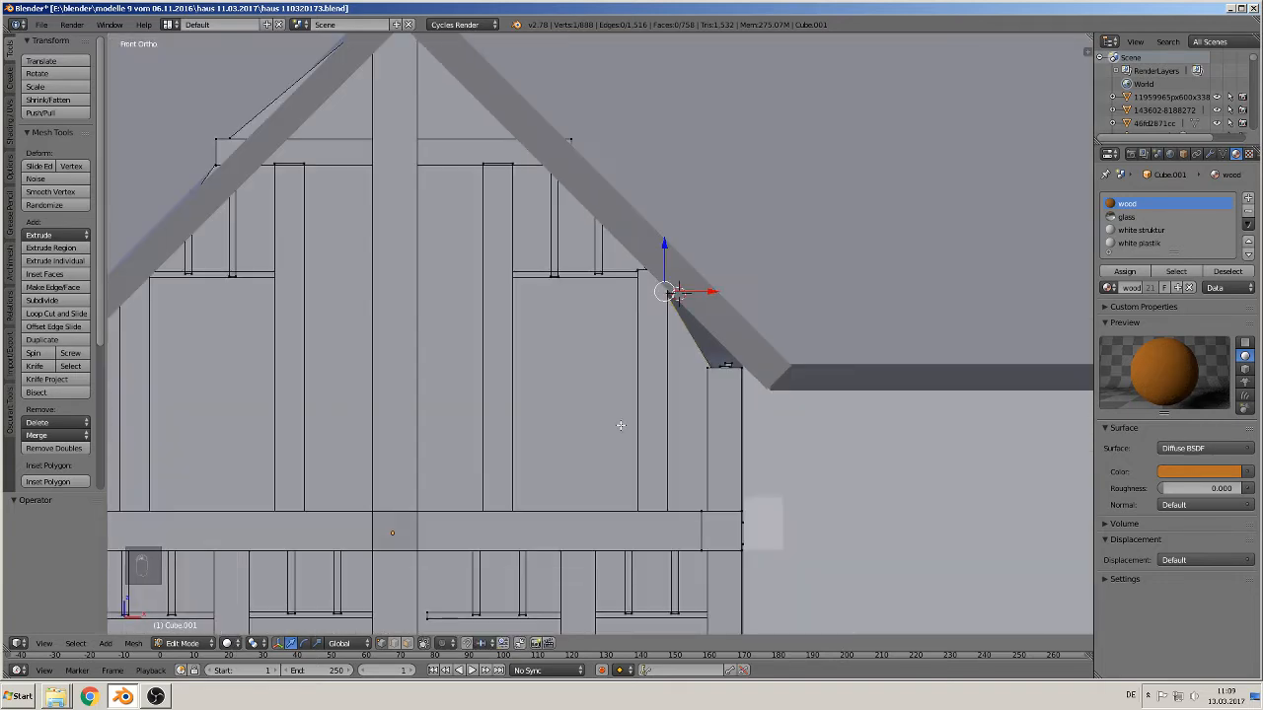
scroll(623, 422, "up", 2)
middle_click_drag(630, 414, 634, 411)
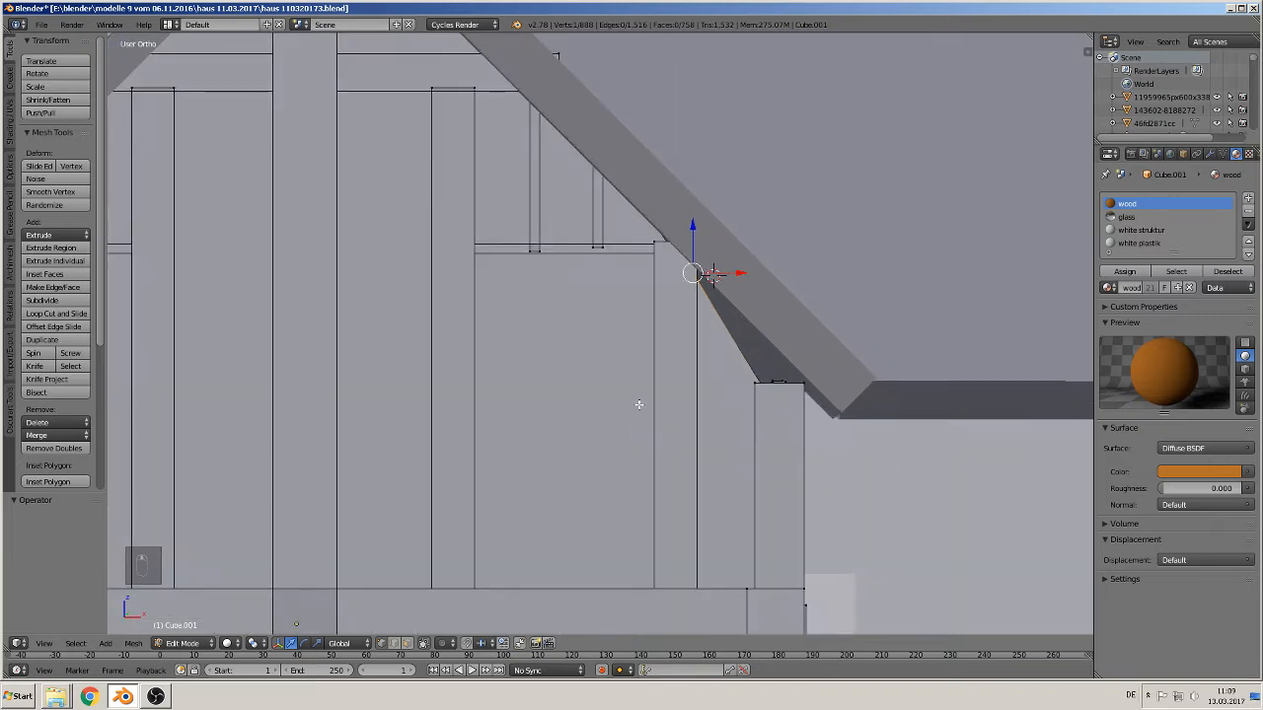
key("KP_1")
key("a")
key("a")
key("a")
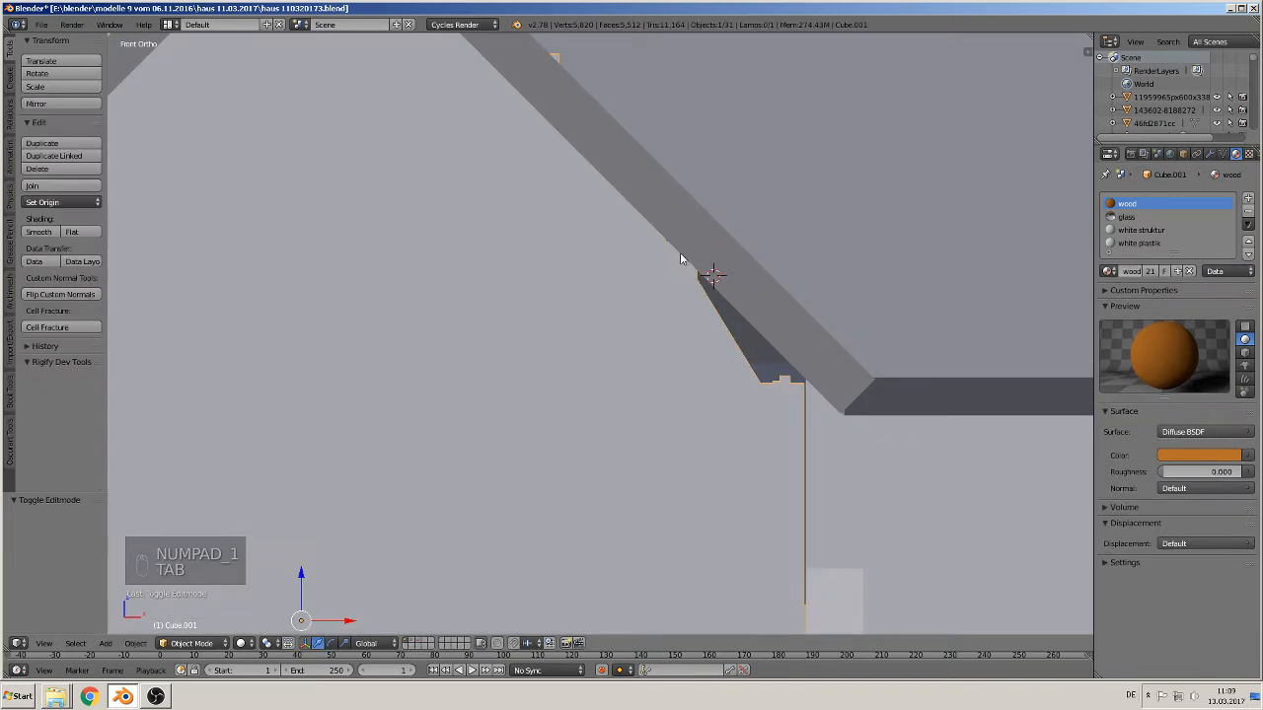
Circle-select the top of the post just inside the right corner post and raise it 0.083 units along Z beneath the roof
key("c")
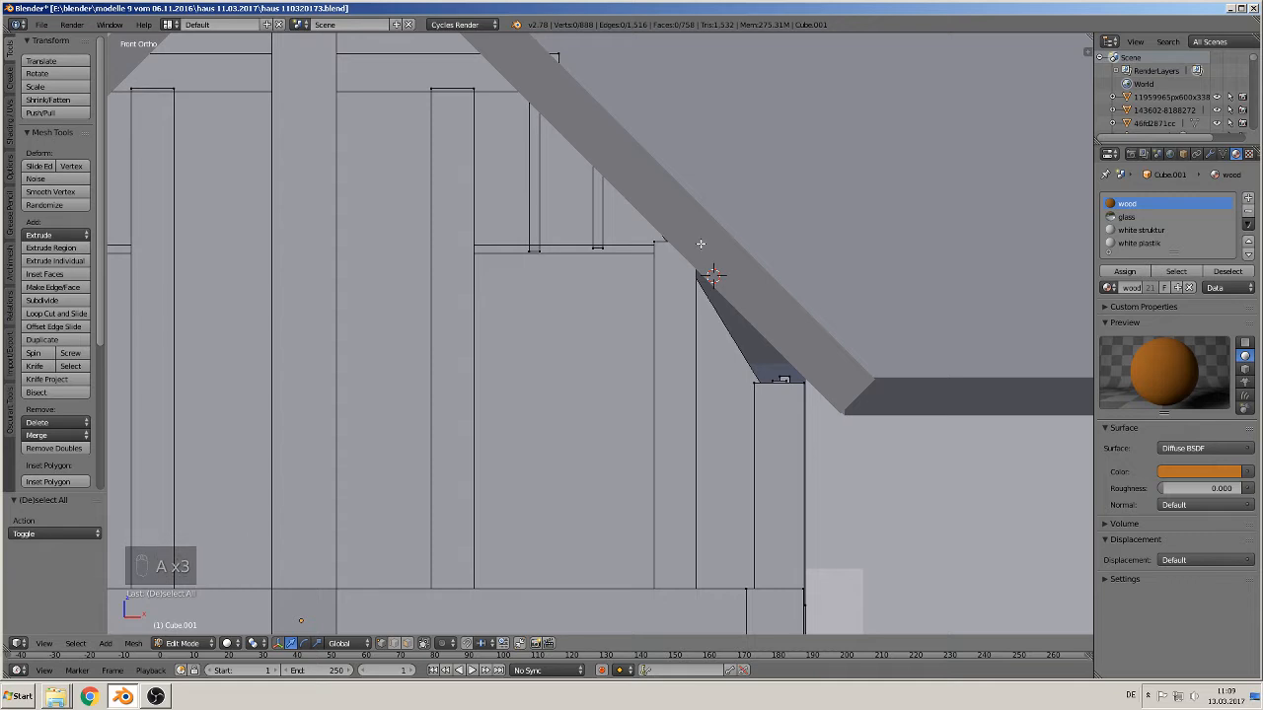
left_click_drag(702, 243, 648, 241)
left_click(679, 207)
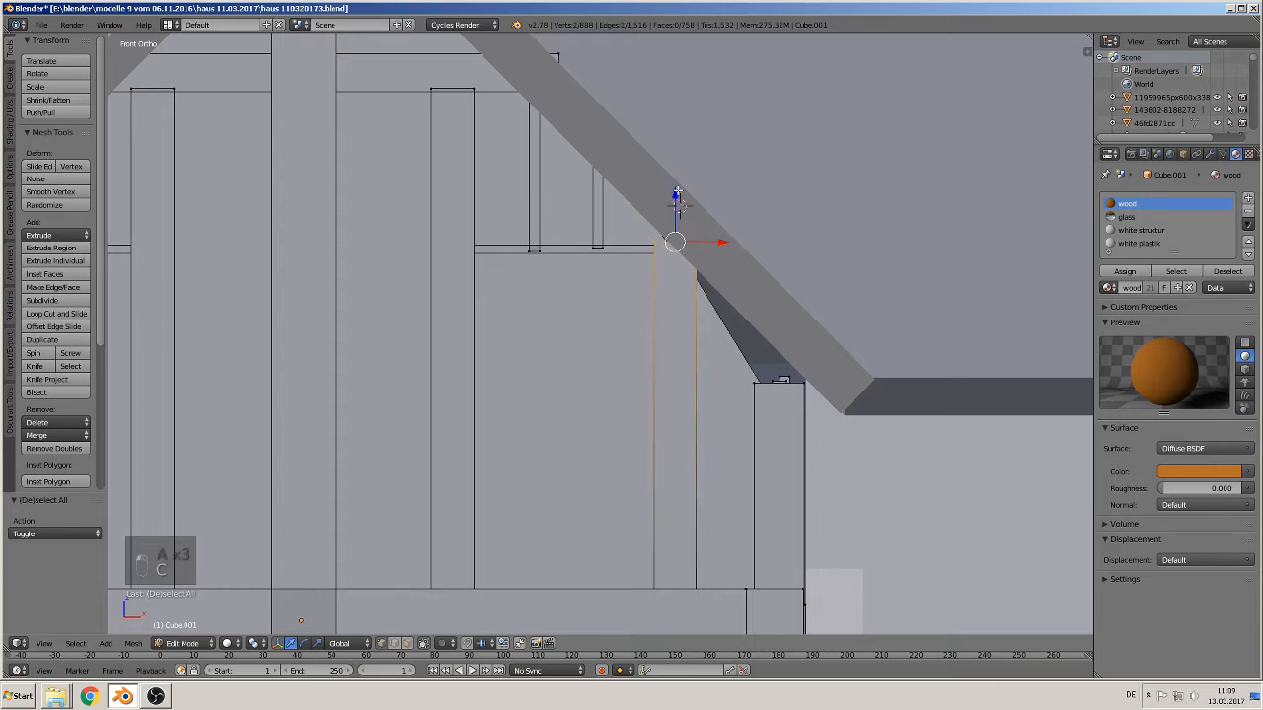
left_click_drag(677, 198, 676, 179)
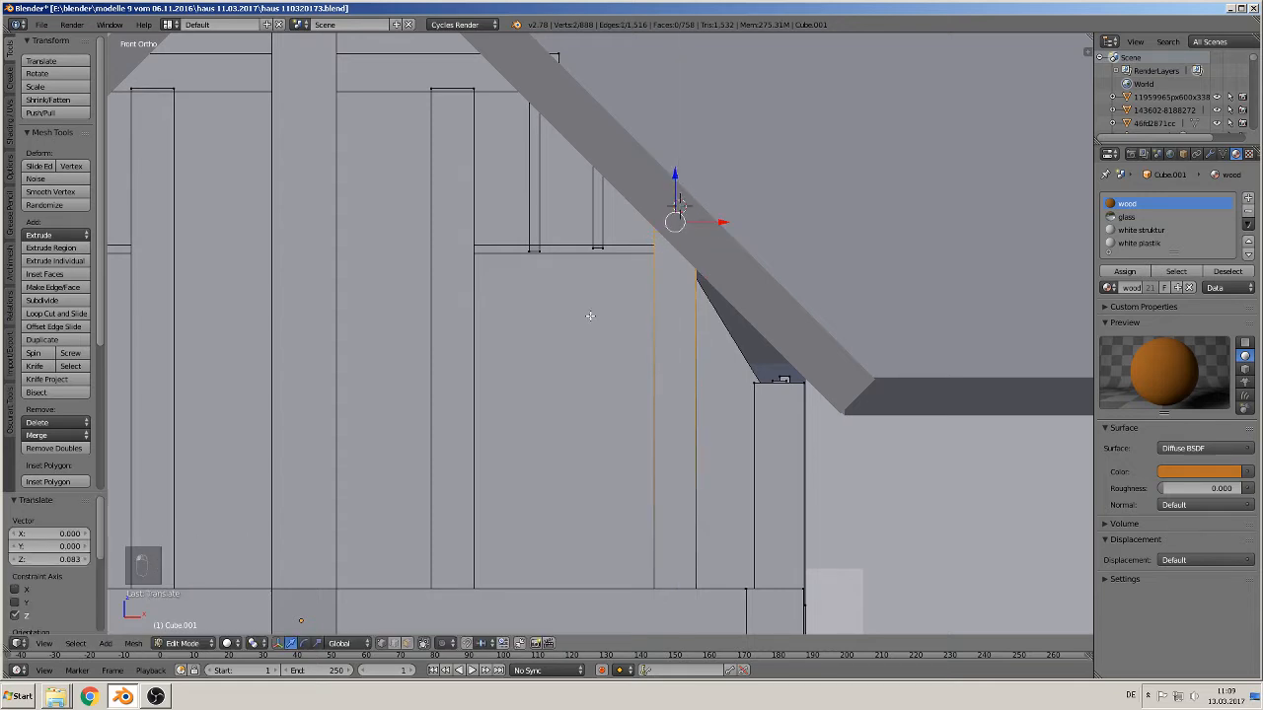
Circle-select the top of the gable's left corner post, raise it along Z beneath the roof slope, and clear the selection
middle_click_drag(577, 309, 792, 307, "shift")
middle_click_drag(545, 297, 815, 276, "shift")
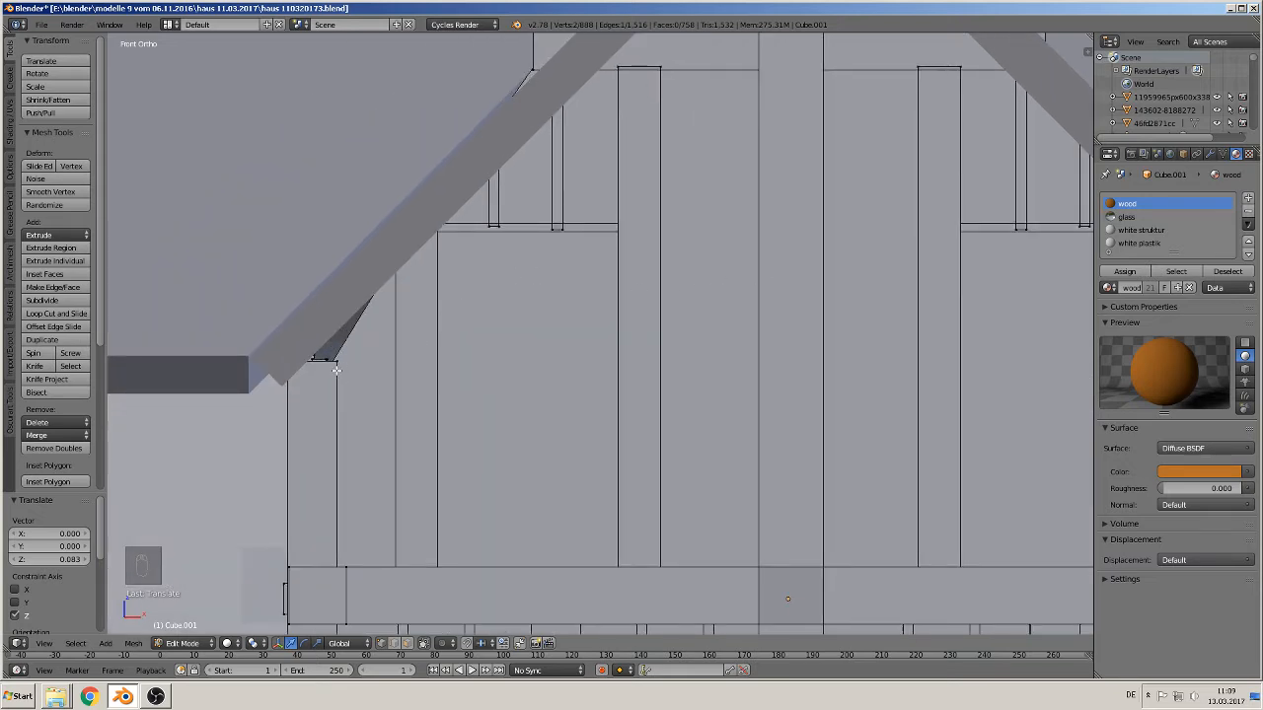
key("c")
left_click_drag(341, 369, 282, 367)
right_click(282, 367)
key("a")
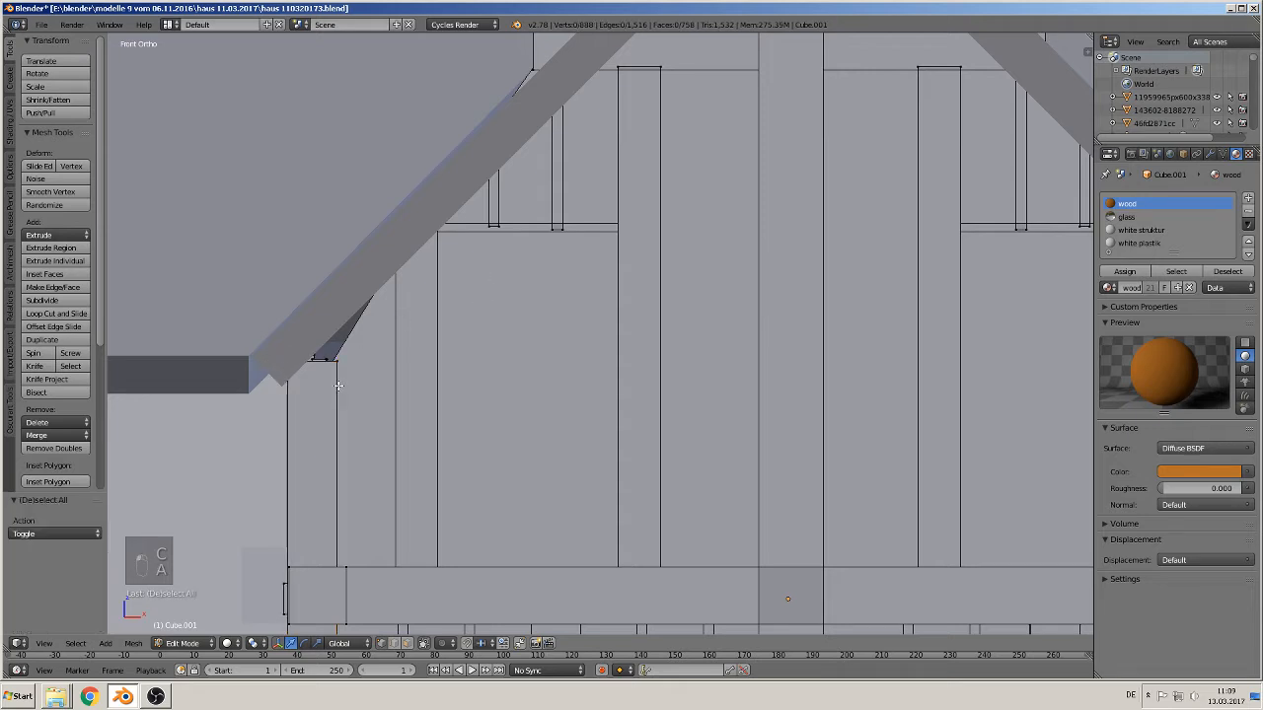
key("v")
key("c")
left_click_drag(349, 364, 293, 363)
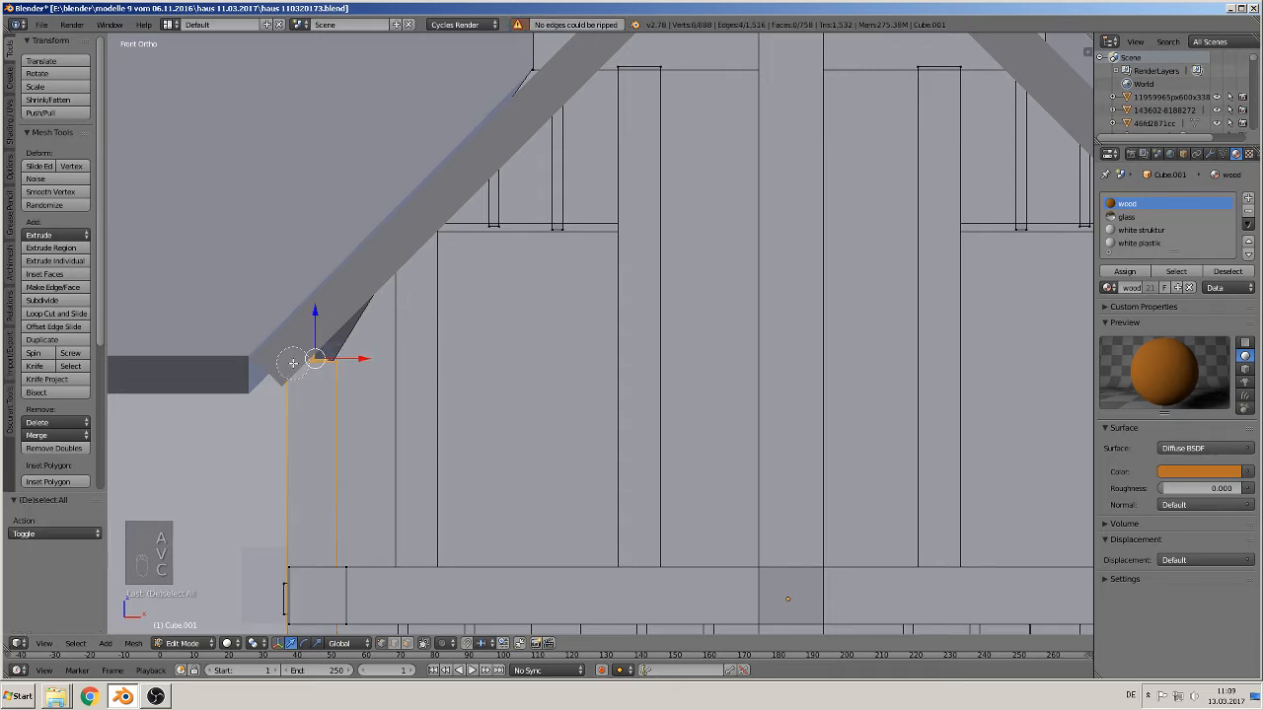
right_click(294, 363)
left_click_drag(314, 321, 320, 287)
mouse_move(336, 329)
middle_mouse_down()
mouse_move(397, 349)
mouse_move(339, 338)
middle_mouse_up()
key("a")
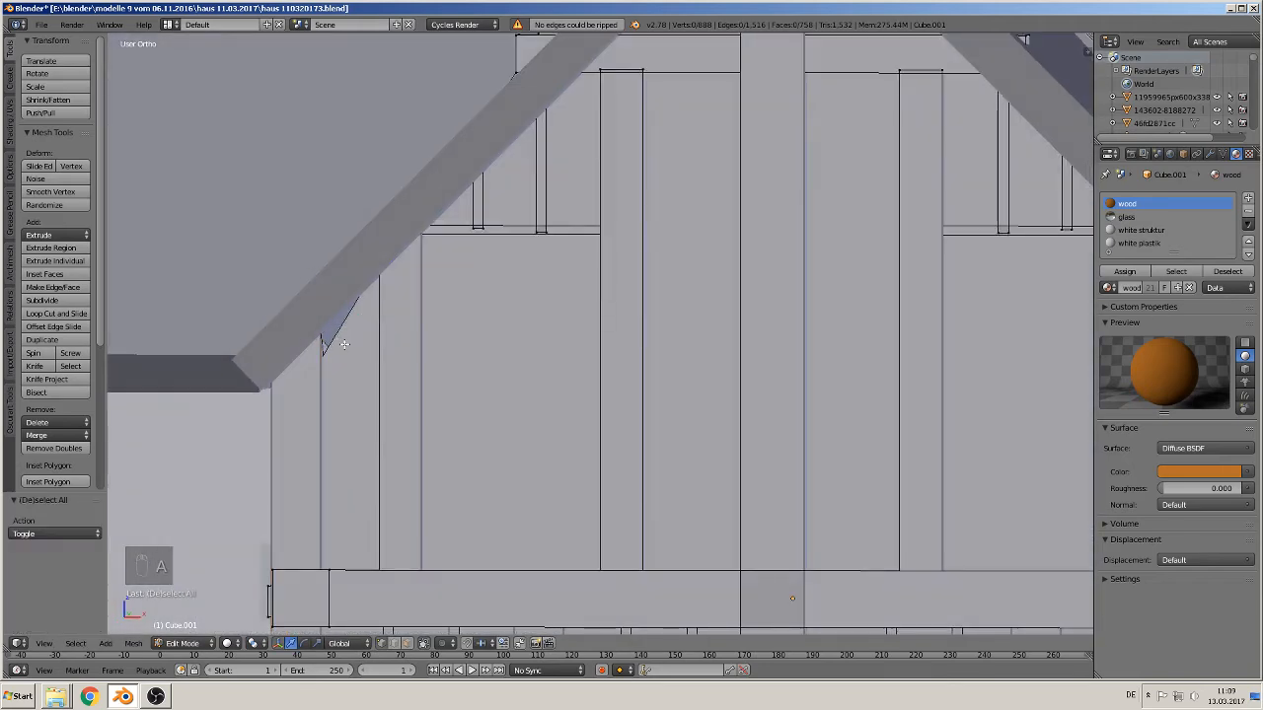
Select the slanted top edge of the panel beside the left corner post and move it -0.020 along X and 0.078 along Z
key("KP_1")
scroll(498, 414, "down", 3)
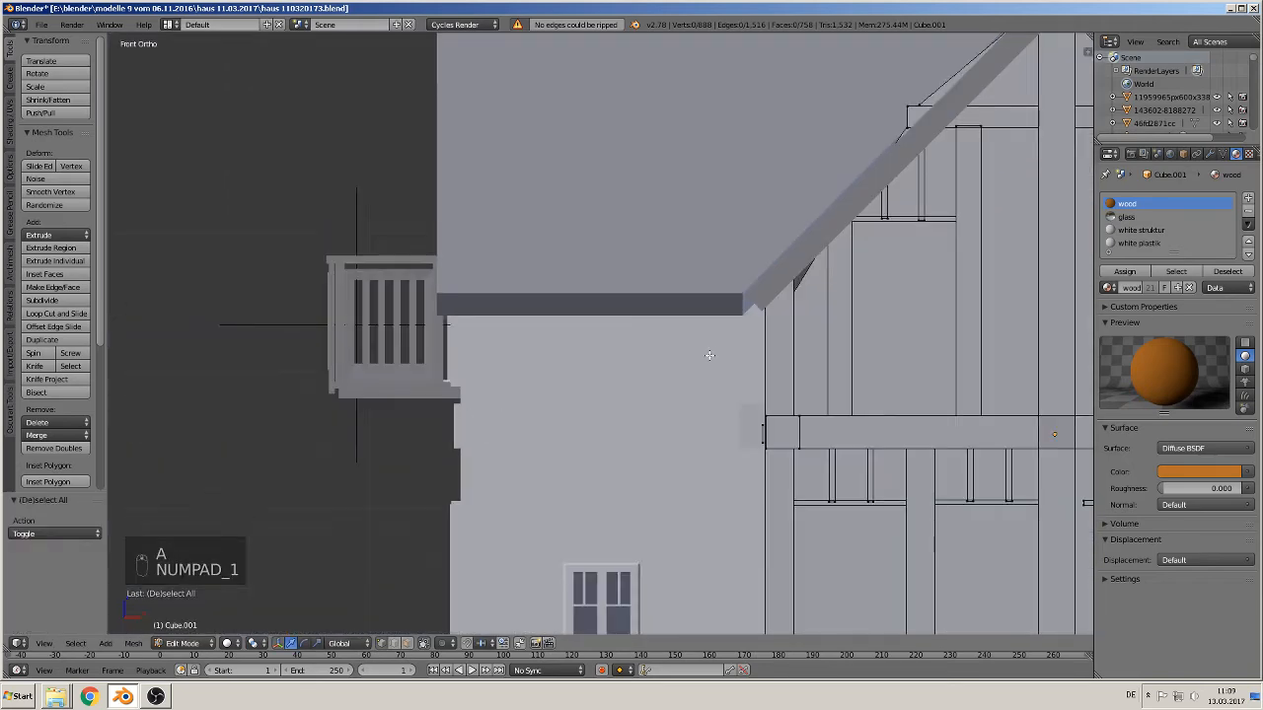
scroll(709, 355, "down", 3)
scroll(486, 361, "up", 5)
middle_click_drag(469, 363, 375, 367)
scroll(370, 311, "up", 1)
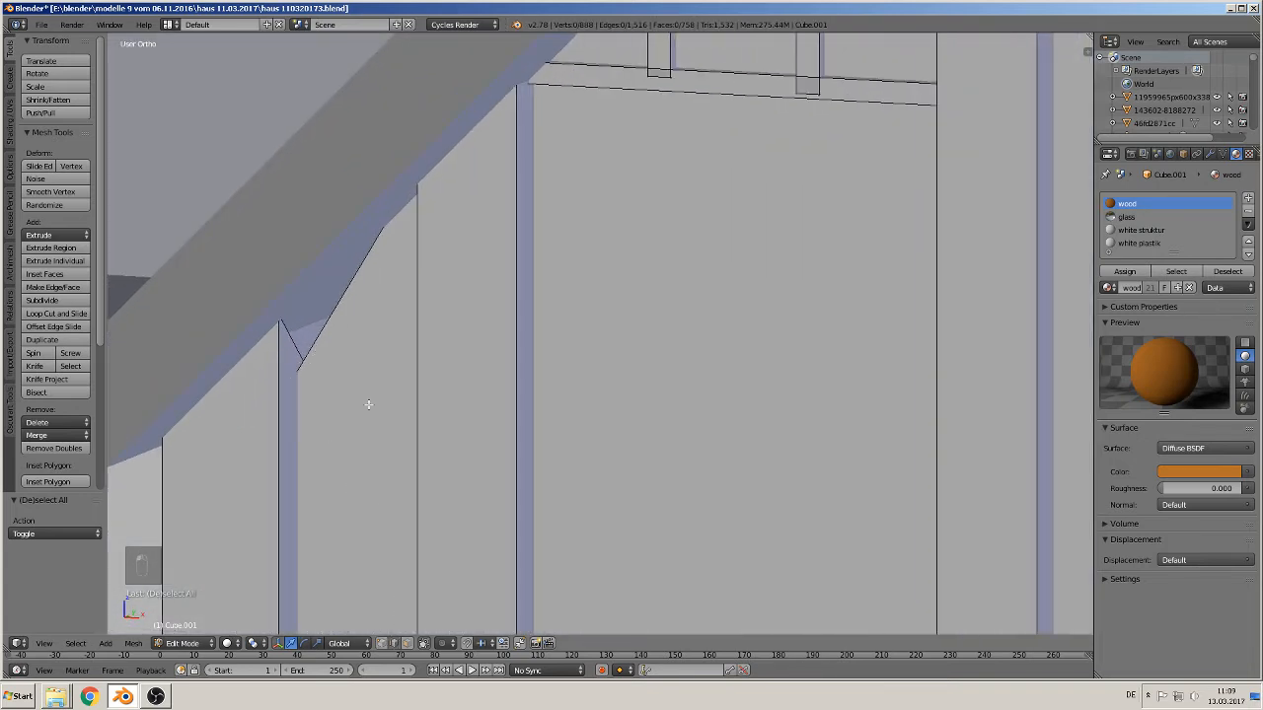
right_click(335, 322)
middle_click_drag(332, 375, 378, 382)
key("KP_1")
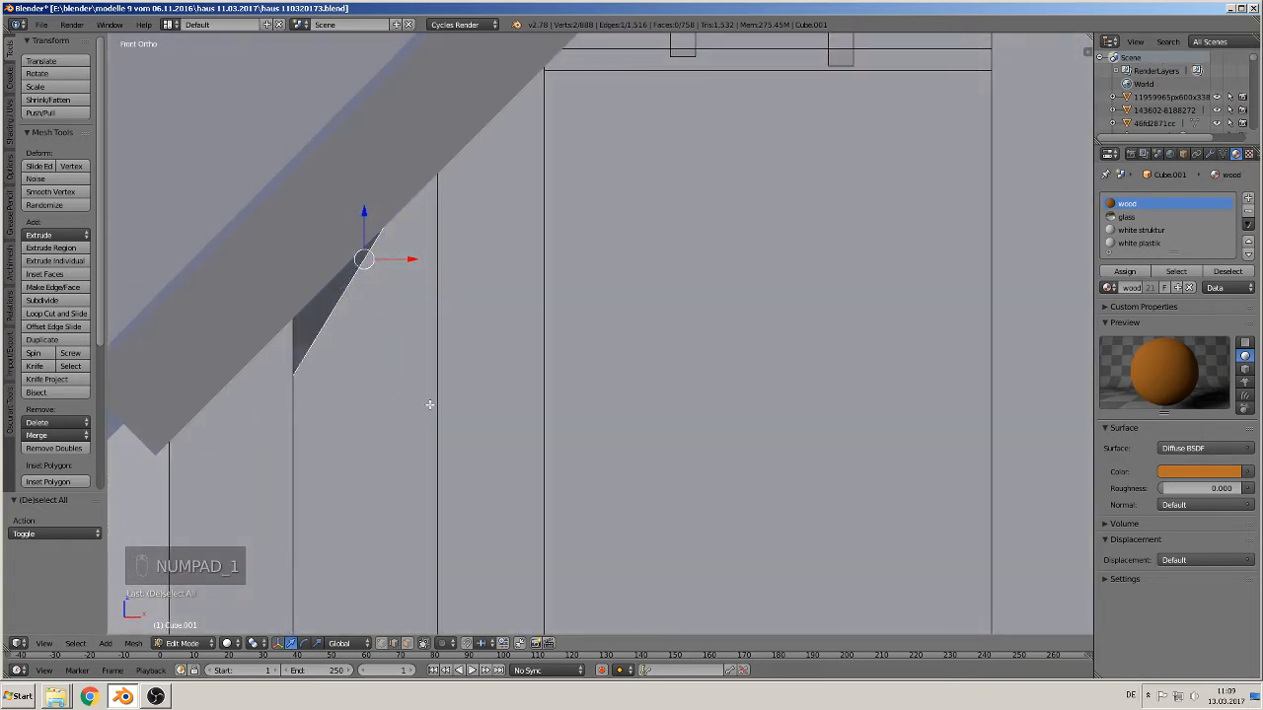
key("g")
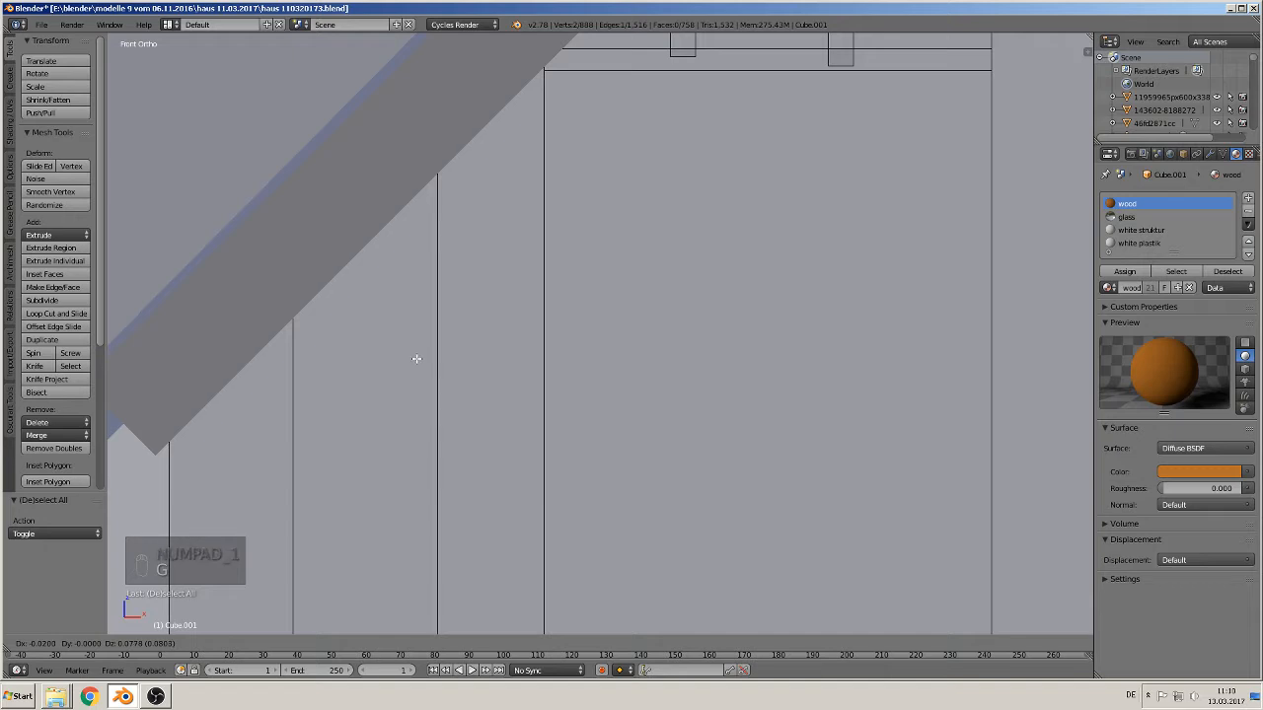
left_click(416, 358)
Select the top face of the right corner post and raise it along Z by 0.219 and another 0.047 units beneath the roof
scroll(417, 358, "down", 4)
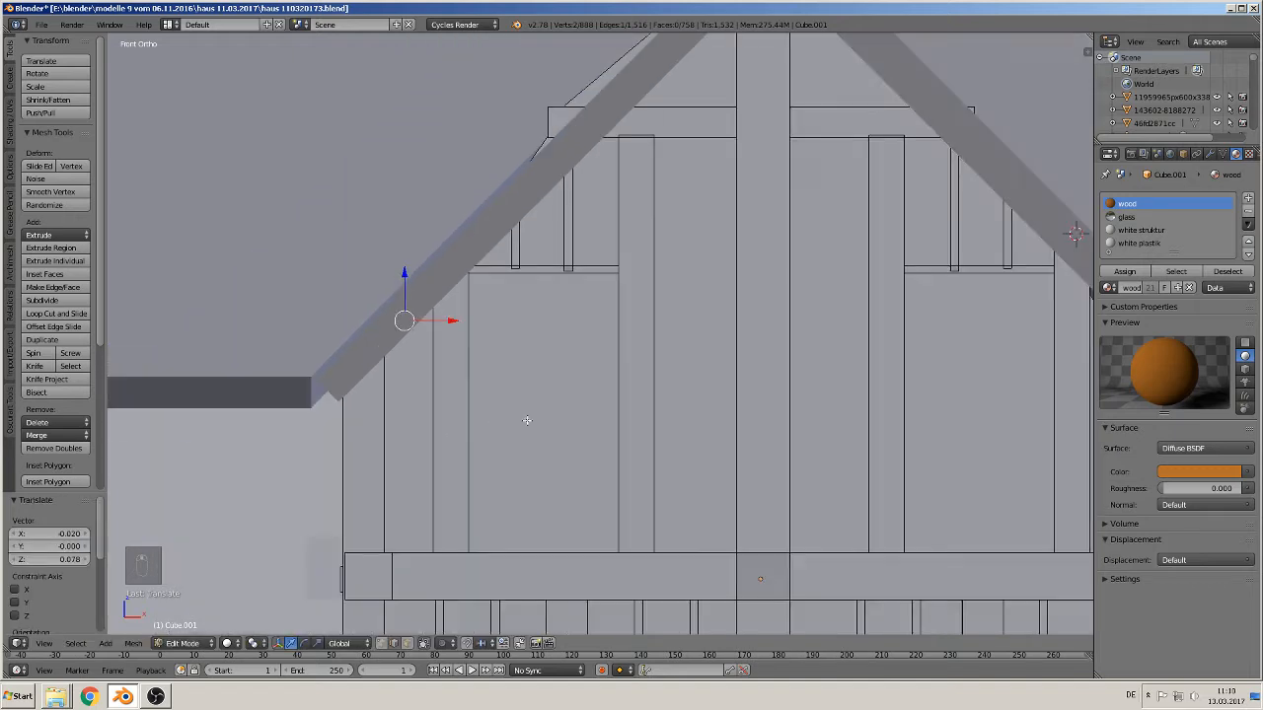
middle_click_drag(640, 385, 360, 463, "shift")
right_click(819, 427)
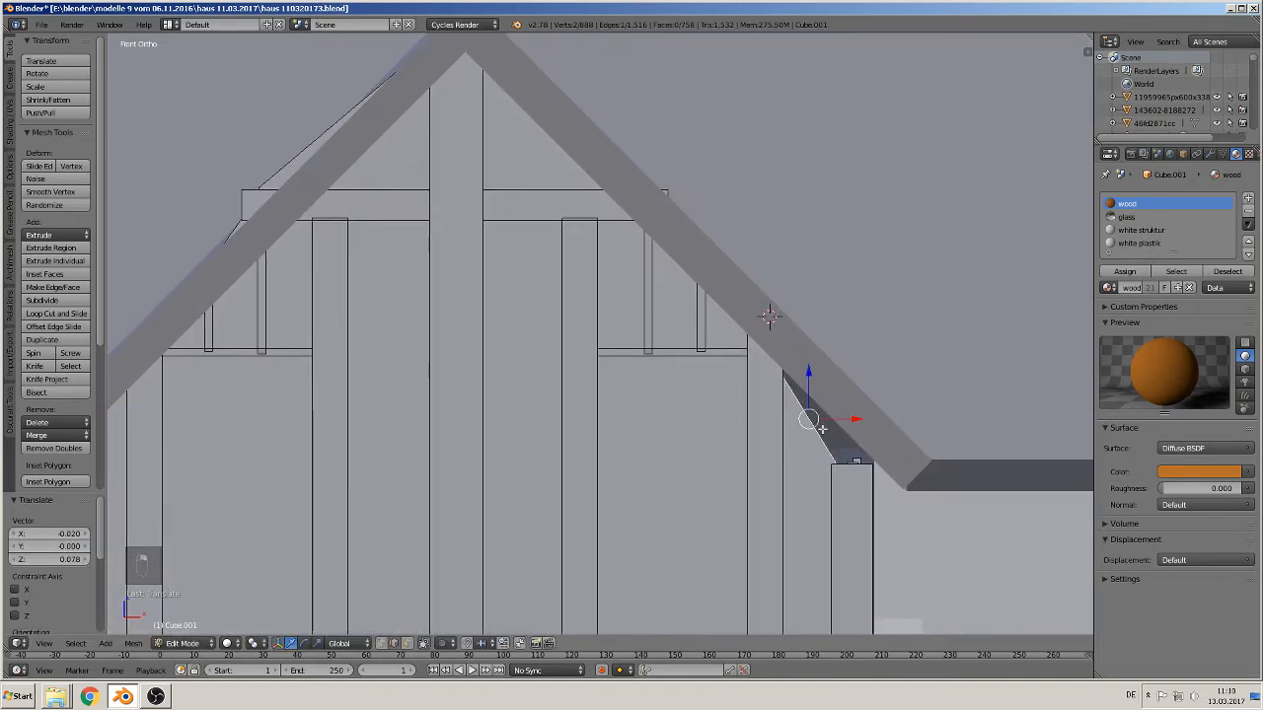
middle_click_drag(853, 474, 707, 507, "shift")
right_click(695, 442)
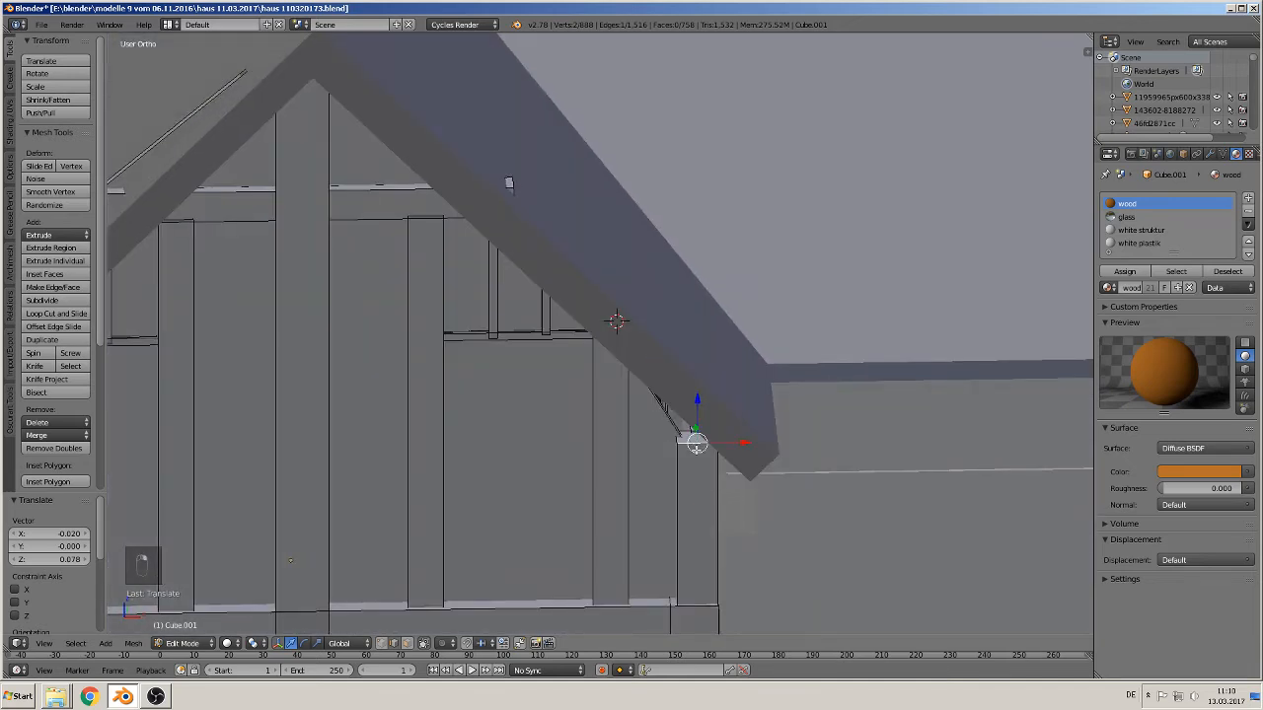
key("a")
right_click(691, 437)
left_click_drag(697, 390, 696, 350)
key("KP_1")
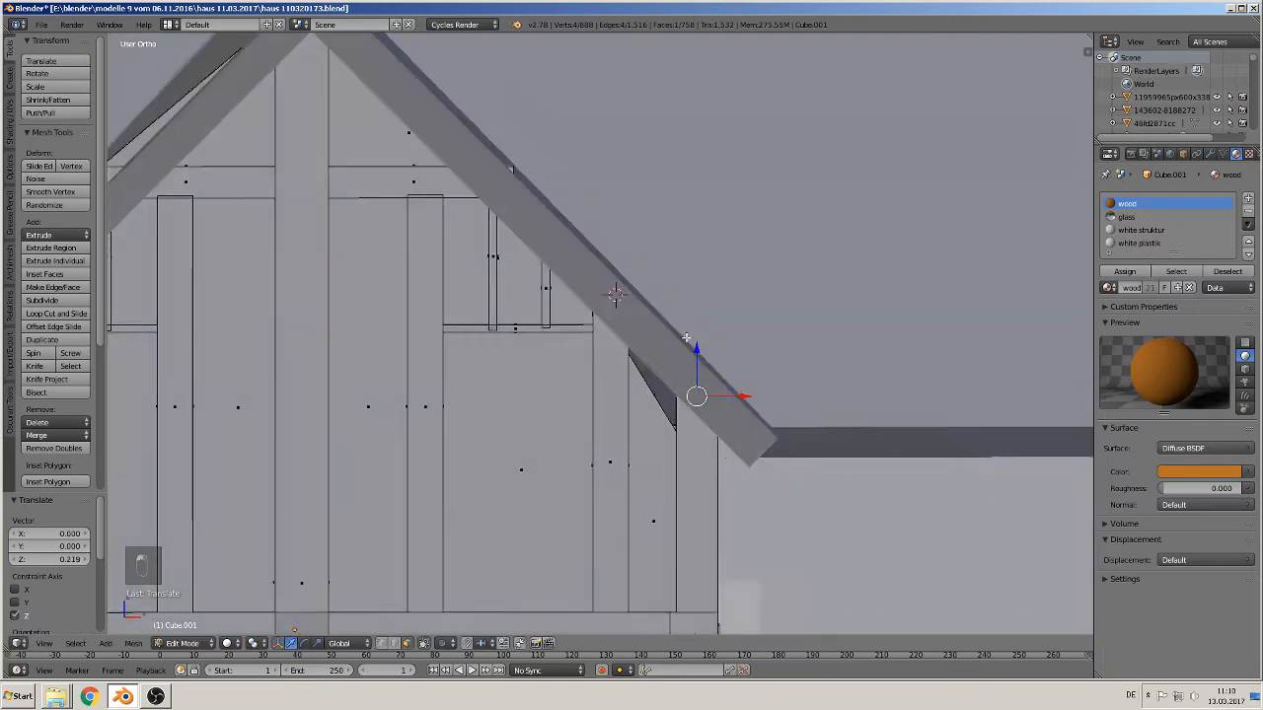
middle_click_drag(687, 338, 680, 328)
left_click_drag(699, 349, 696, 341)
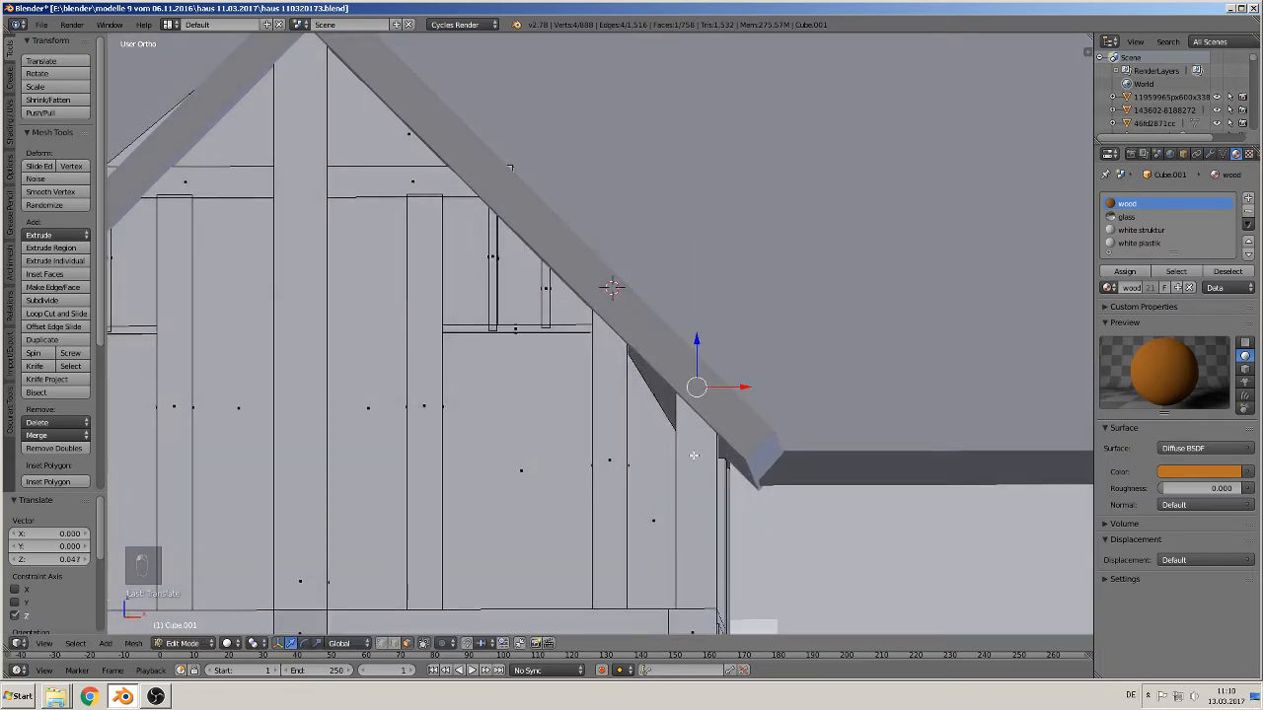
Save the house file under its current name
middle_click_drag(696, 508, 600, 474, "shift")
scroll(631, 466, "up", 2)
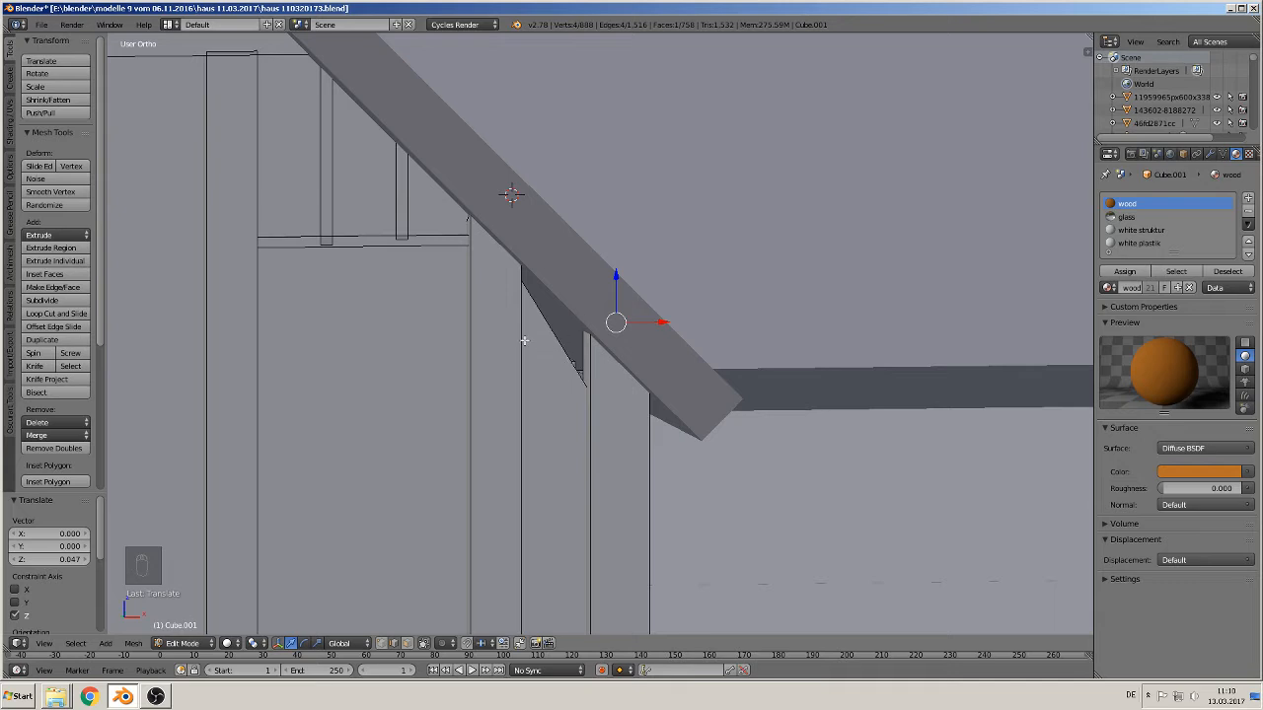
left_click(42, 26)
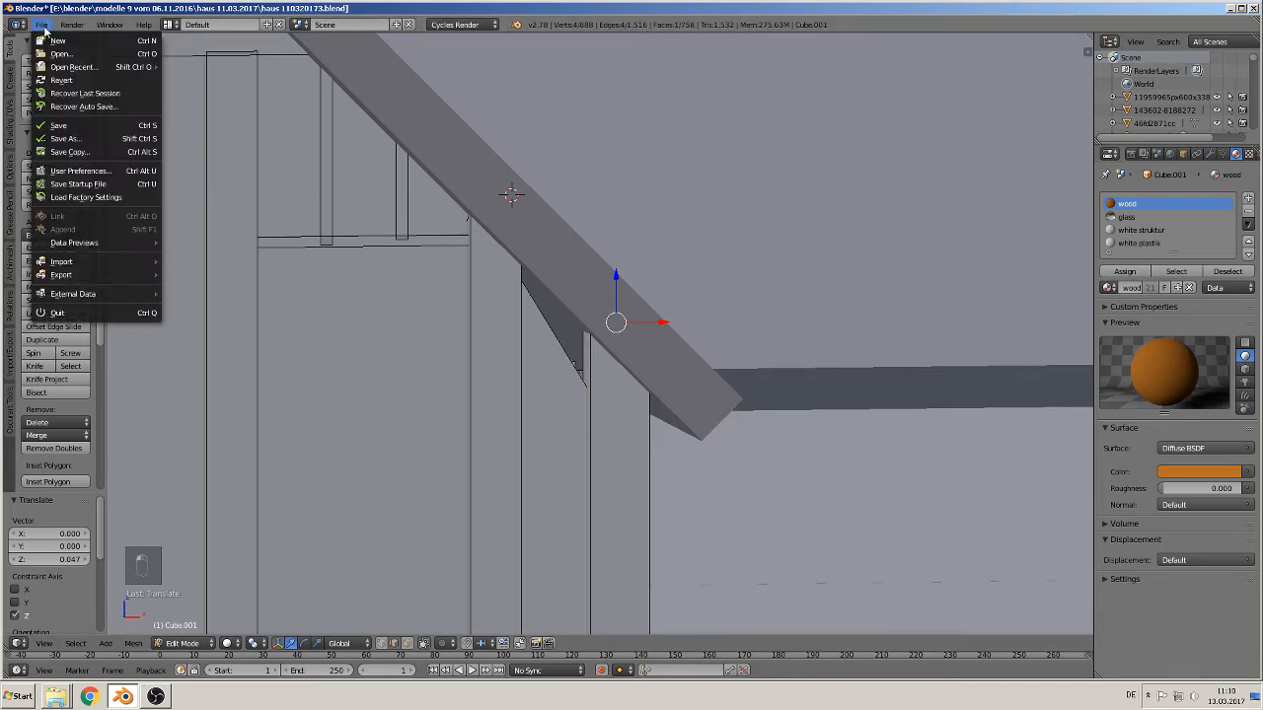
left_click(73, 126)
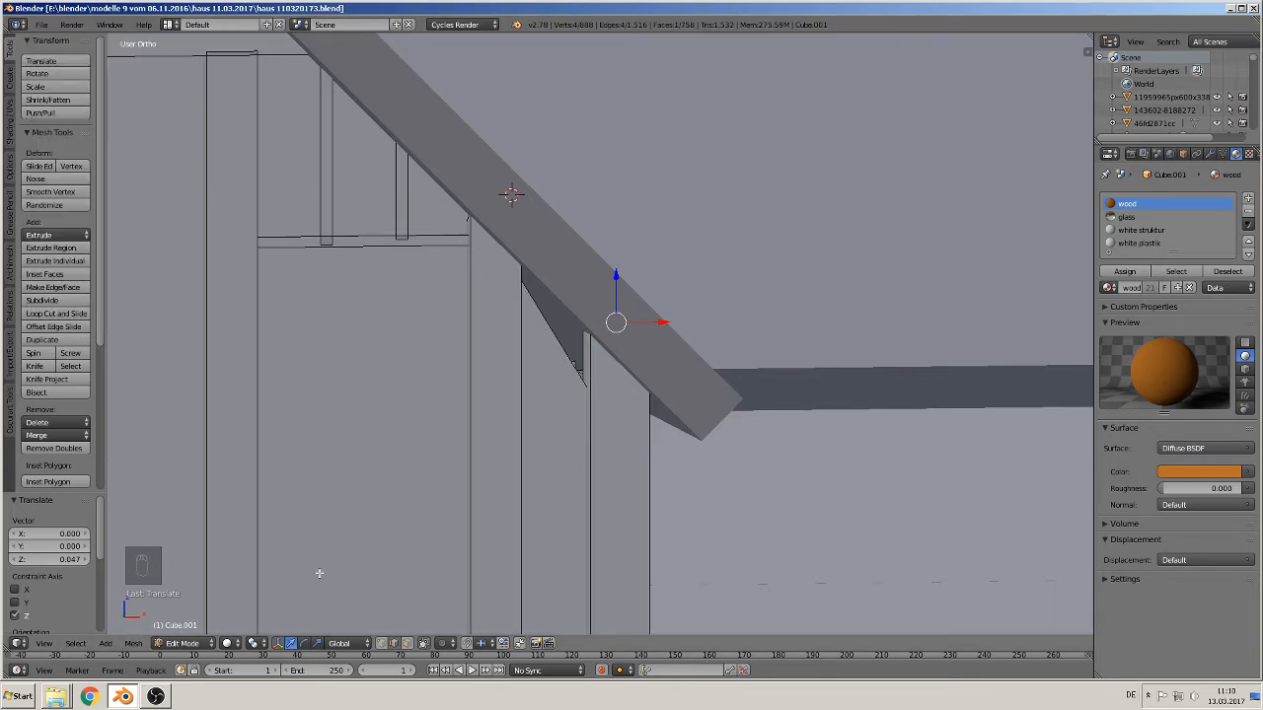
Select the slanted top face of the glass panel beside the right corner post and move it 0.014 X, -0.015 Y and 0.193 Z
right_click(560, 332)
middle_click_drag(555, 329, 505, 523)
left_click(406, 643)
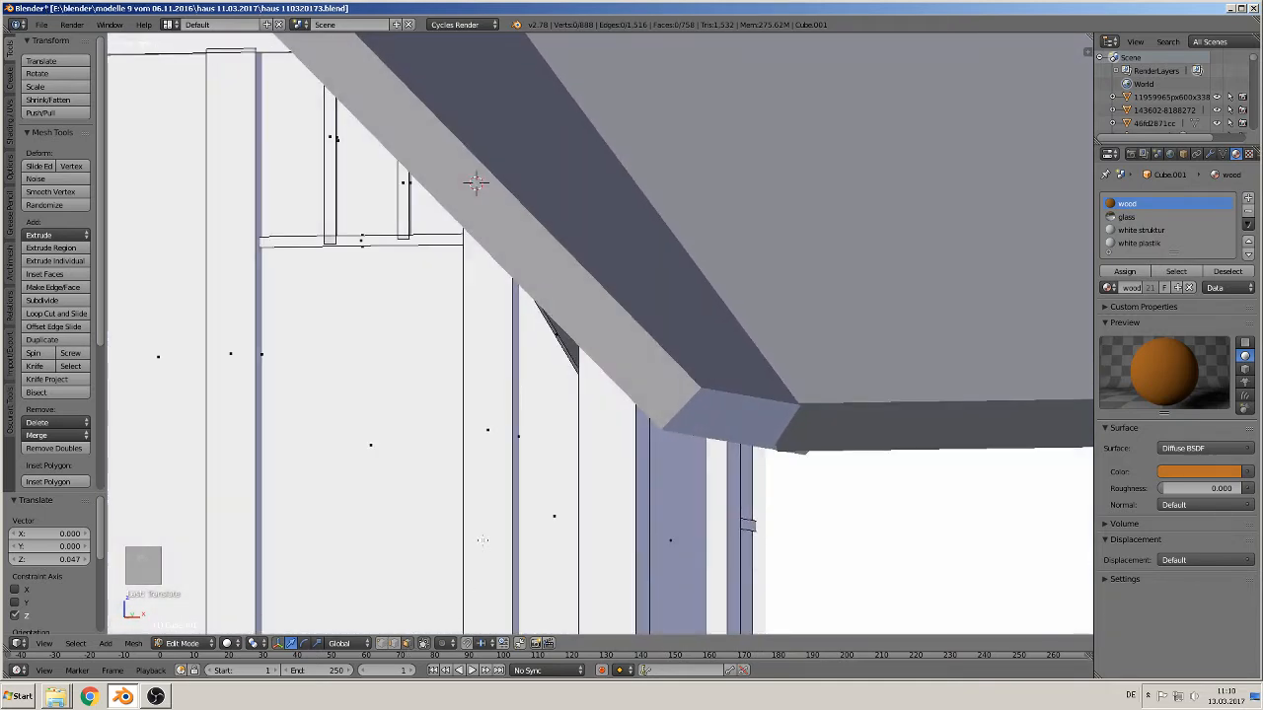
right_click(556, 336)
middle_click_drag(555, 336, 626, 358)
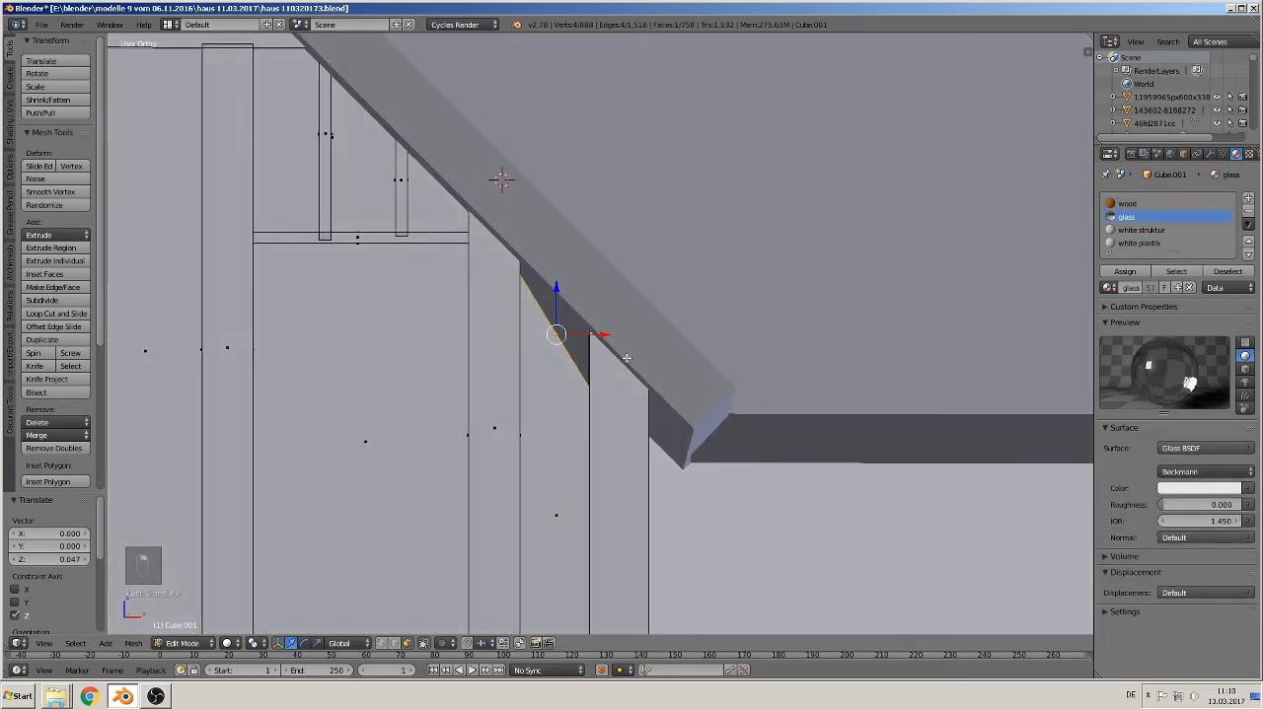
key("f")
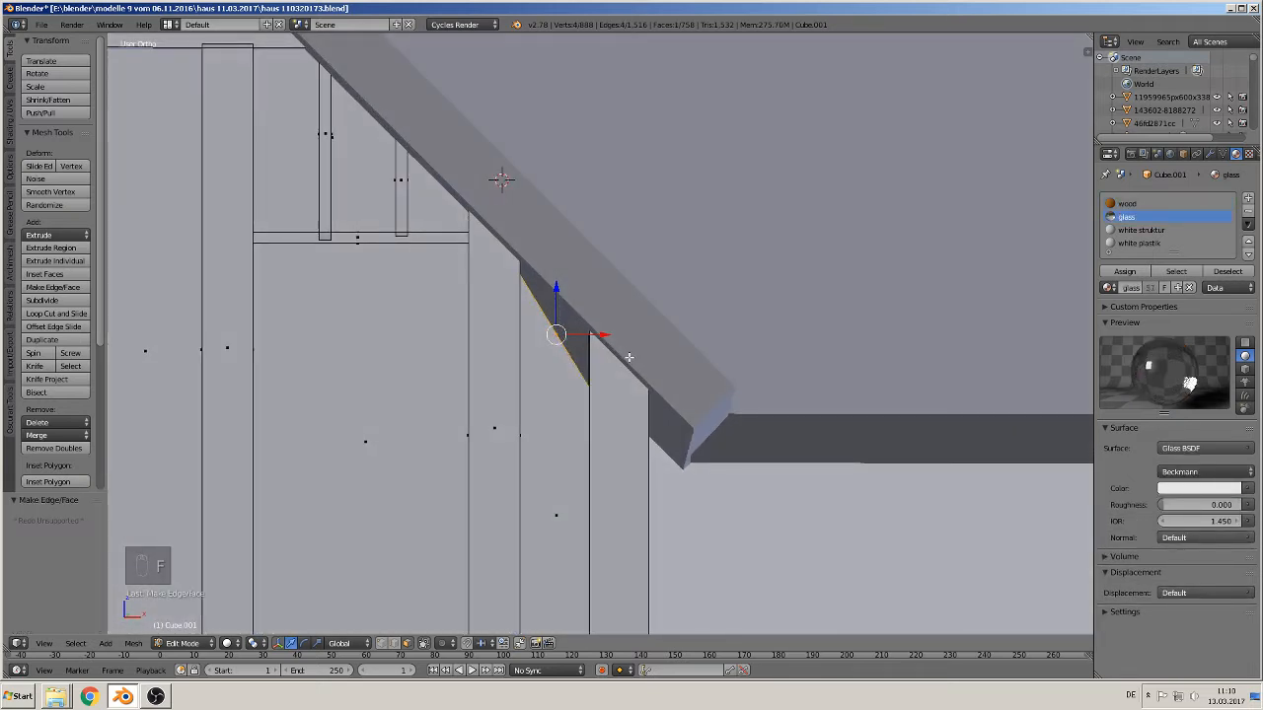
key("g")
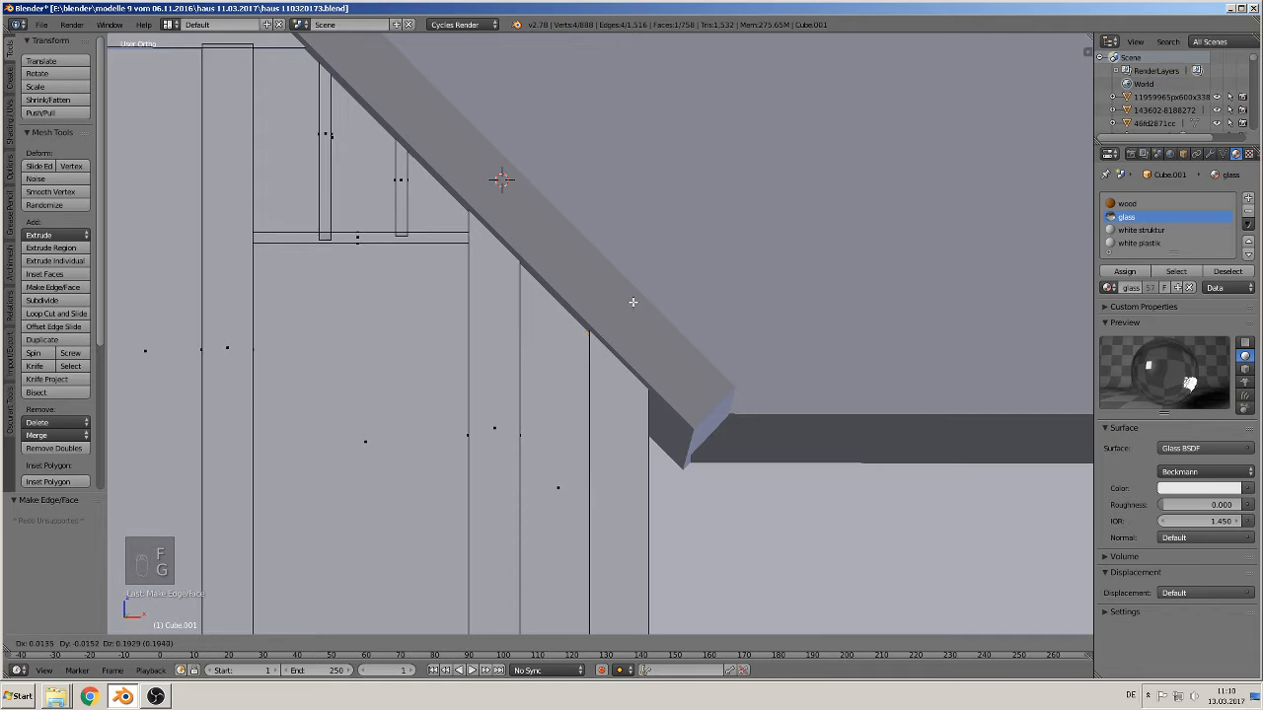
left_click(633, 302)
Select the end edge of the horizontal beam poking through the right roof slope and move it -0.061 units along X
middle_click_drag(629, 305, 665, 406)
scroll(592, 359, "down", 3)
scroll(587, 317, "up", 2)
middle_click_drag(570, 213, 630, 256, "shift")
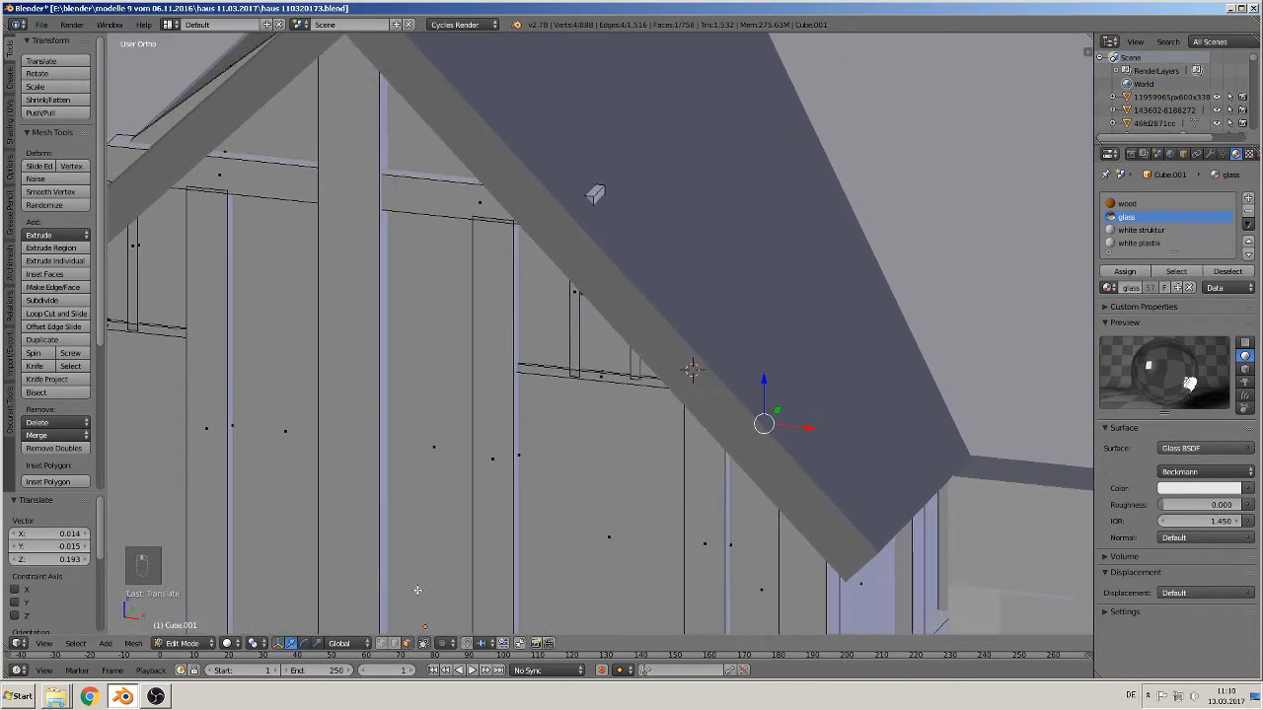
left_click(395, 643)
right_click(597, 194)
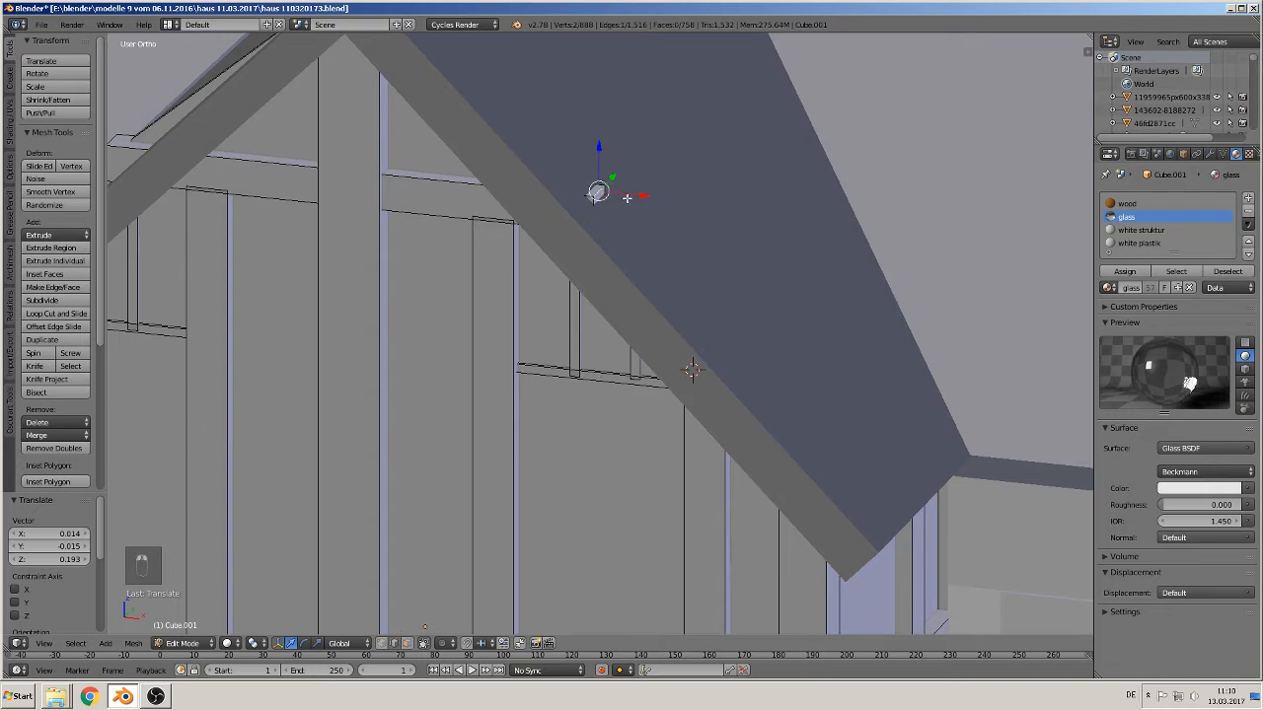
left_click_drag(626, 199, 614, 198)
middle_click_drag(311, 224, 598, 261, "shift")
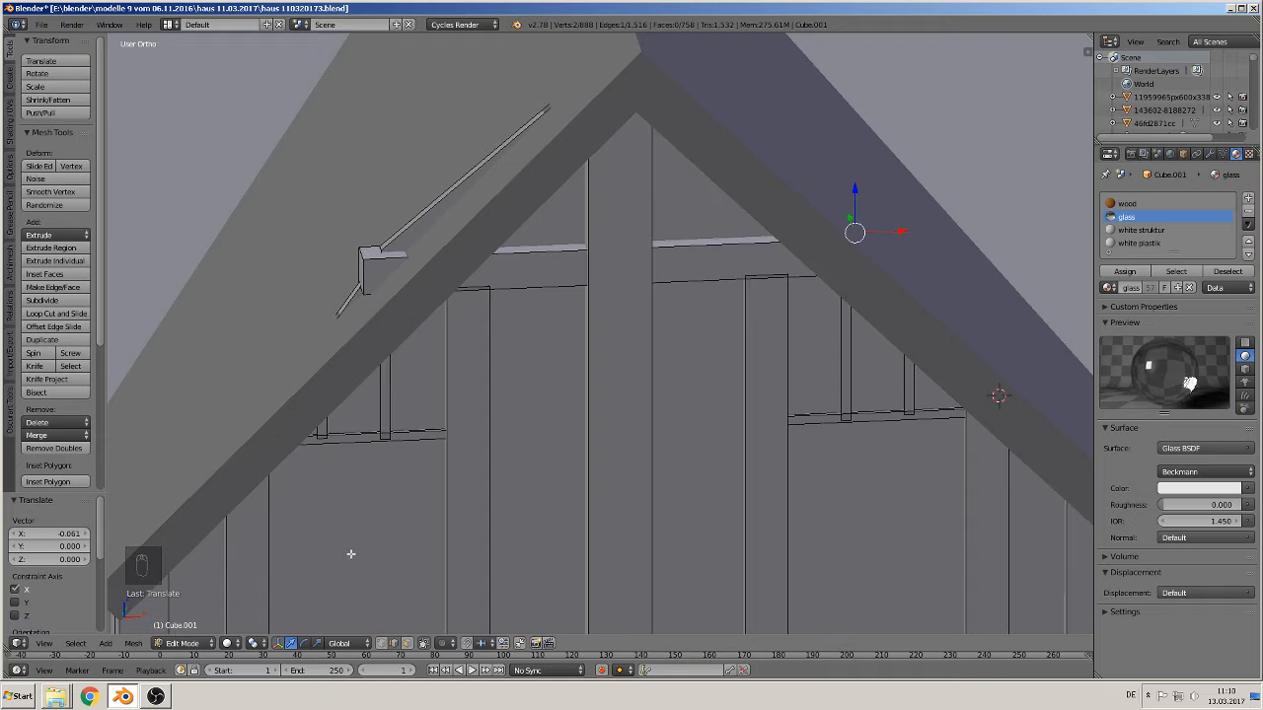
Select the end face of the upper horizontal beam protruding through the left roof slope and move it 0.232 units along X
left_click(406, 643)
right_click(361, 271)
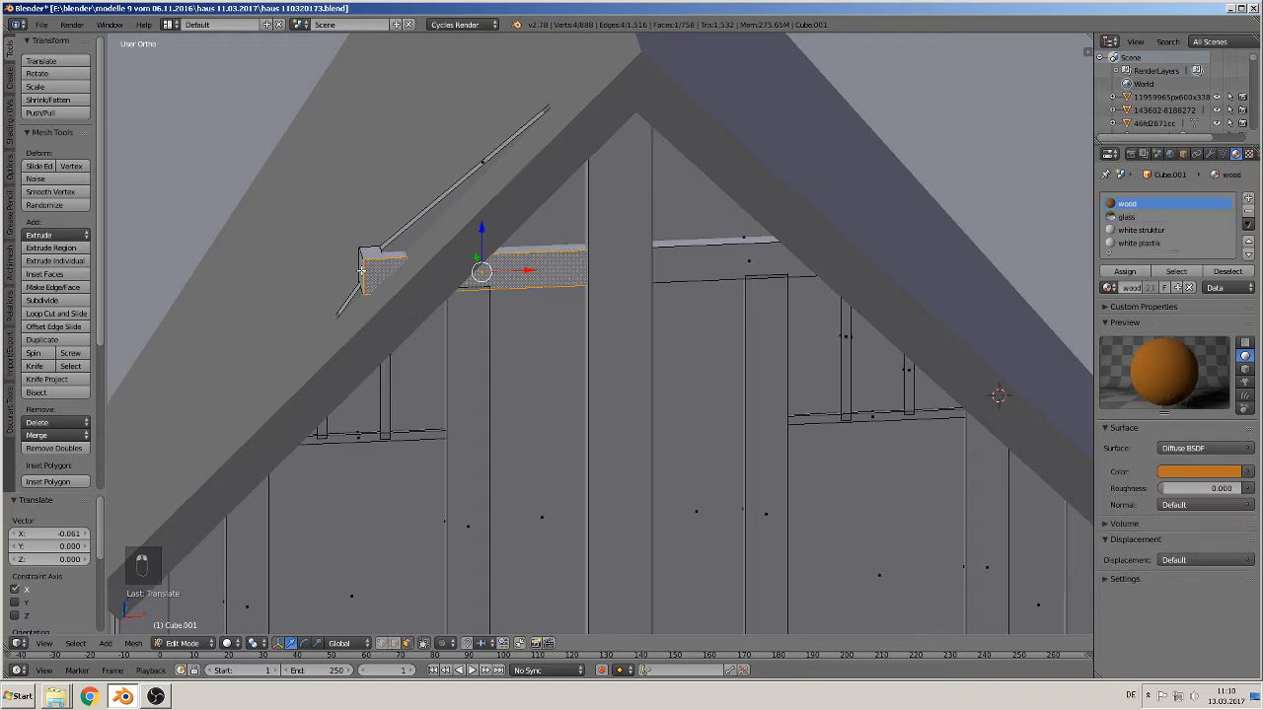
right_click(361, 270)
middle_click_drag(361, 271, 355, 262)
left_click_drag(397, 271, 451, 278)
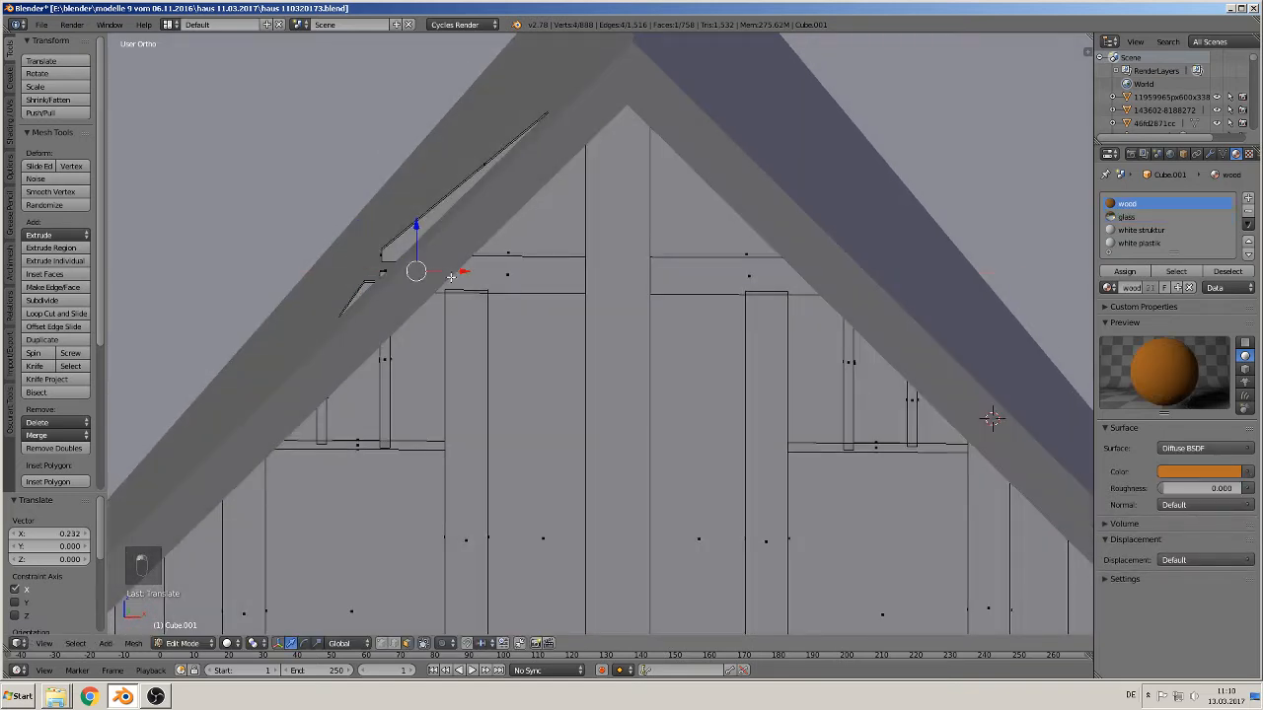
middle_click_drag(451, 277, 432, 288)
Move the upper and lower glass panel faces protruding through the left roof slope 0.203 and 0.066 units along X
right_click(380, 256)
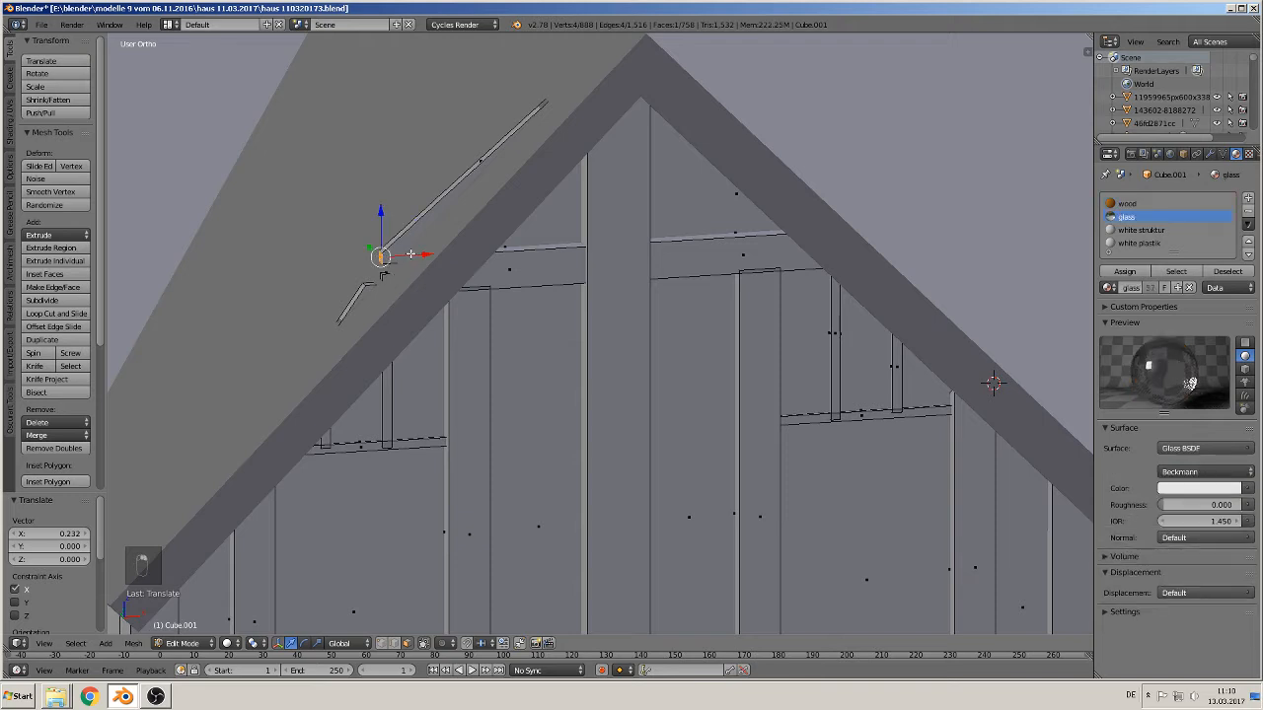
left_click_drag(410, 255, 456, 252)
right_click(357, 291)
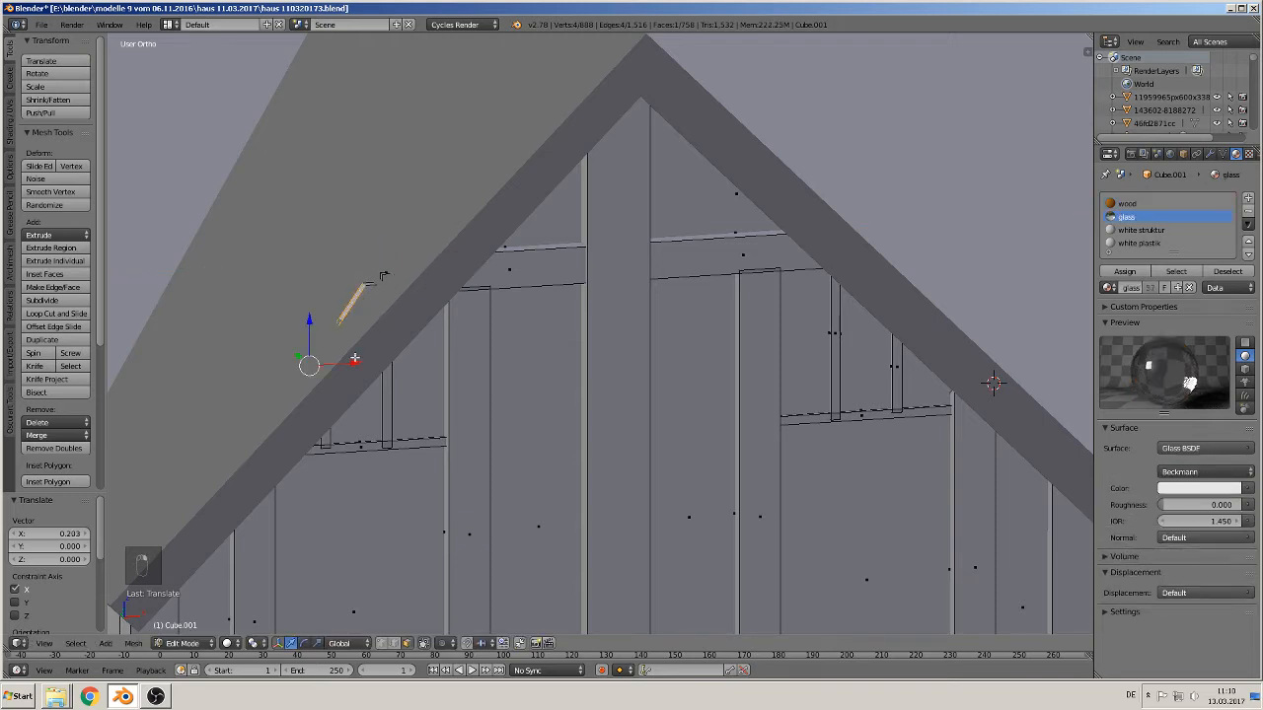
left_click_drag(355, 371, 369, 367)
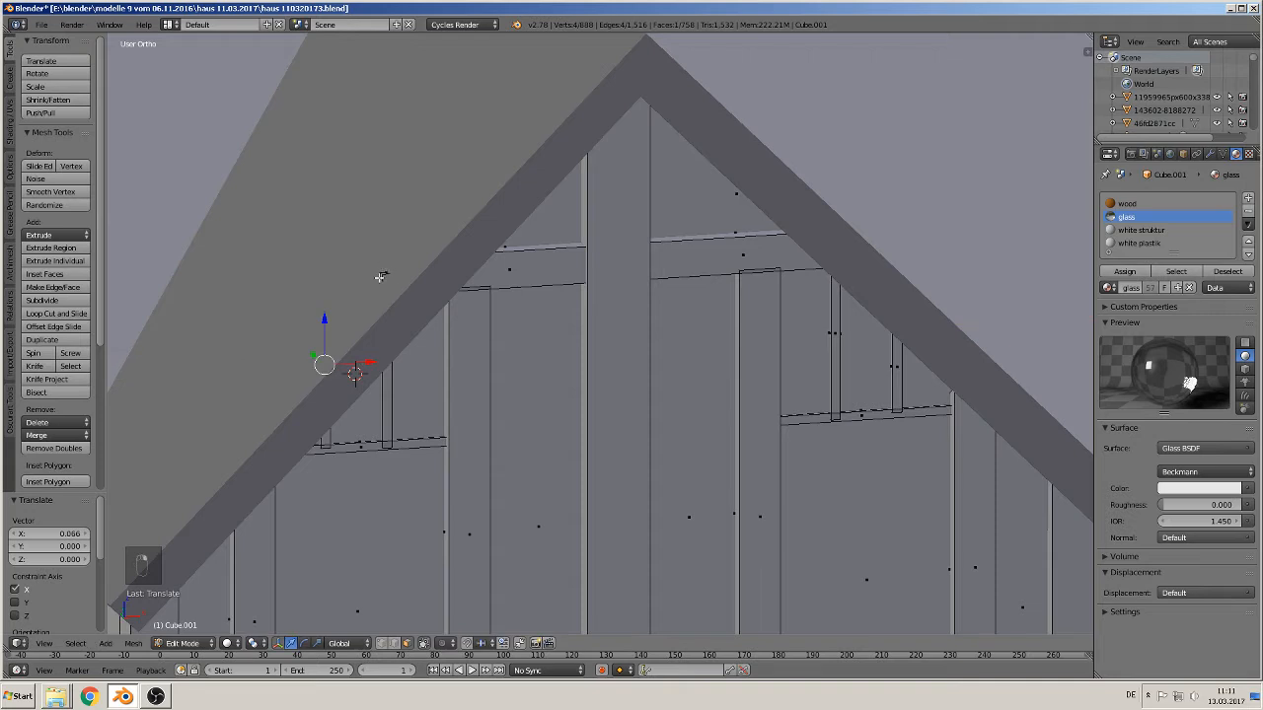
Try to move the top face of the narrow glazing bar protruding through the left roof slope 0.036 units along X
right_click(383, 273)
right_click(384, 272)
scroll(403, 352, "up", 3)
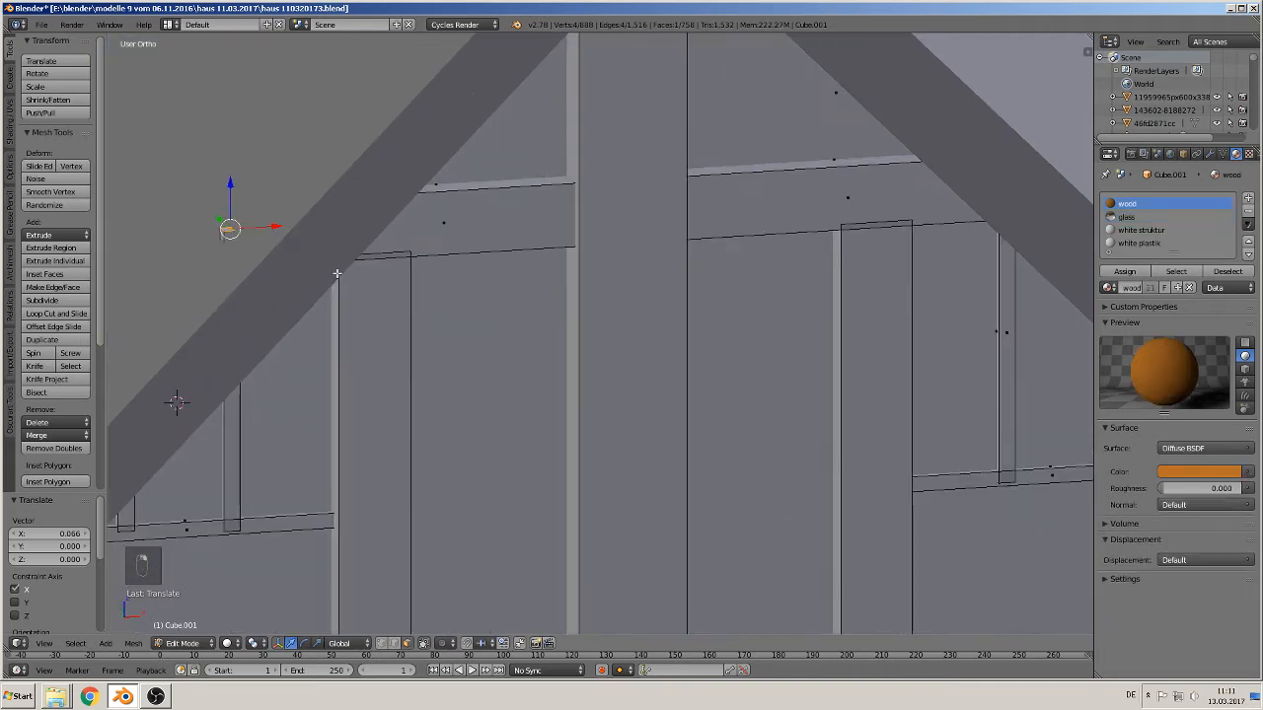
left_click_drag(280, 226, 302, 243)
scroll(302, 244, "down", 4)
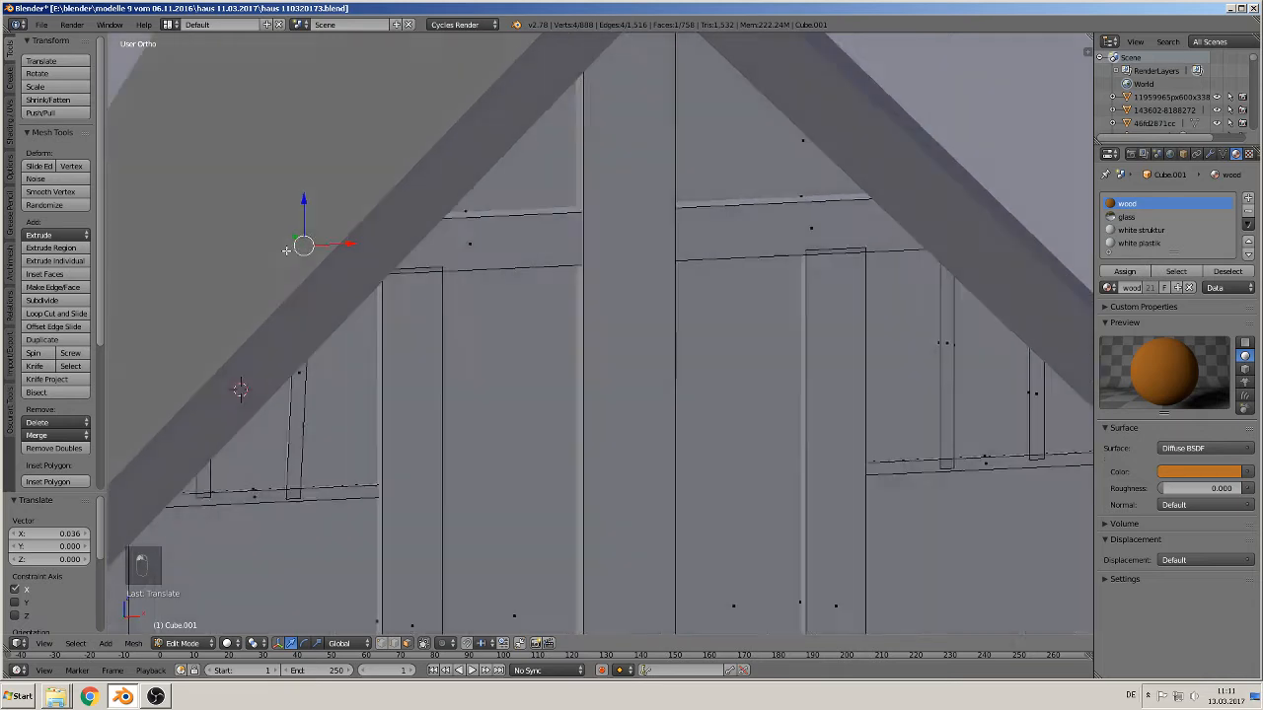
scroll(274, 241, "up", 3)
key("ctrl+z")
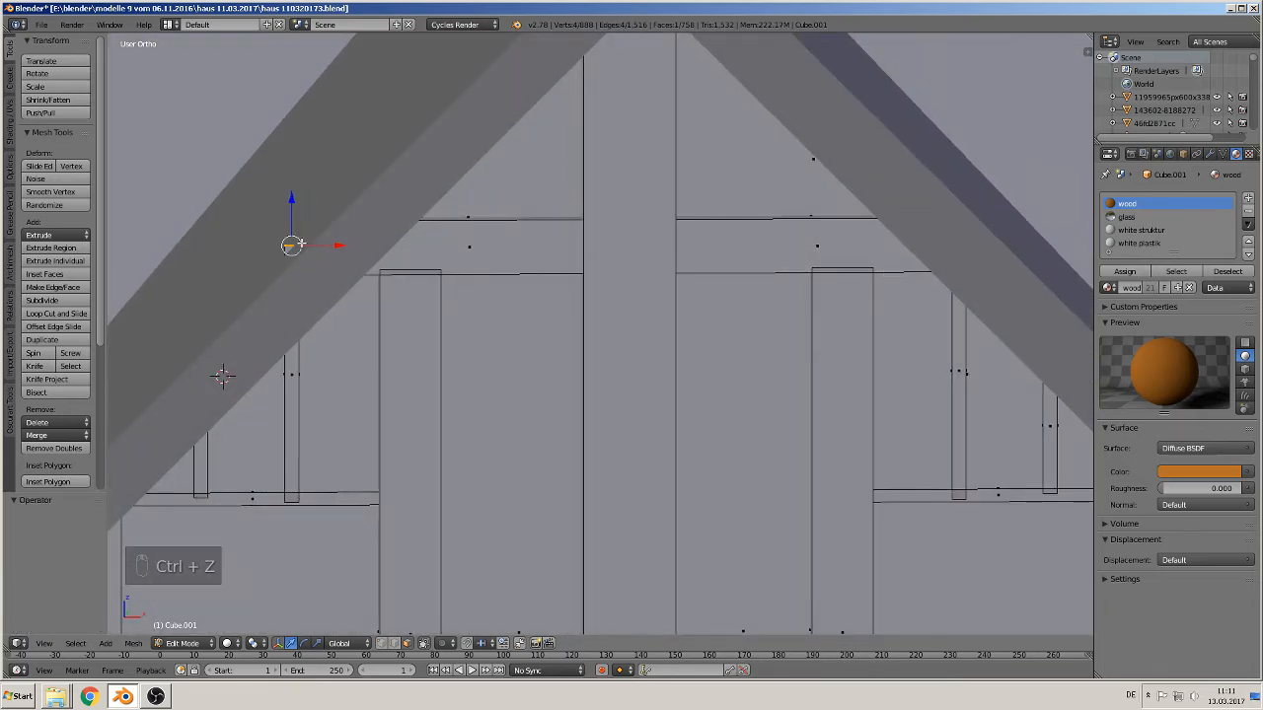
Add a loop cut across the narrow glazing bar beneath the left roof slope and move its protruding top edge 0.034 units along X
middle_click_drag(301, 244, 342, 252)
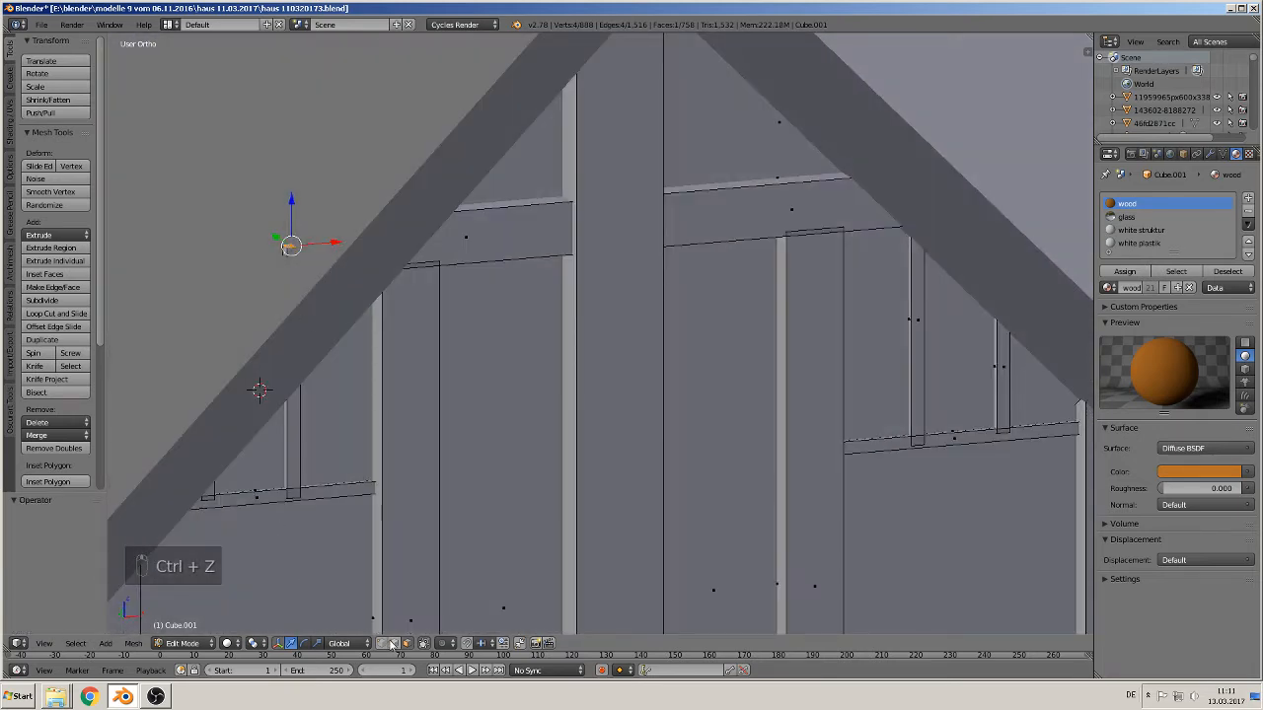
scroll(428, 310, "up", 3)
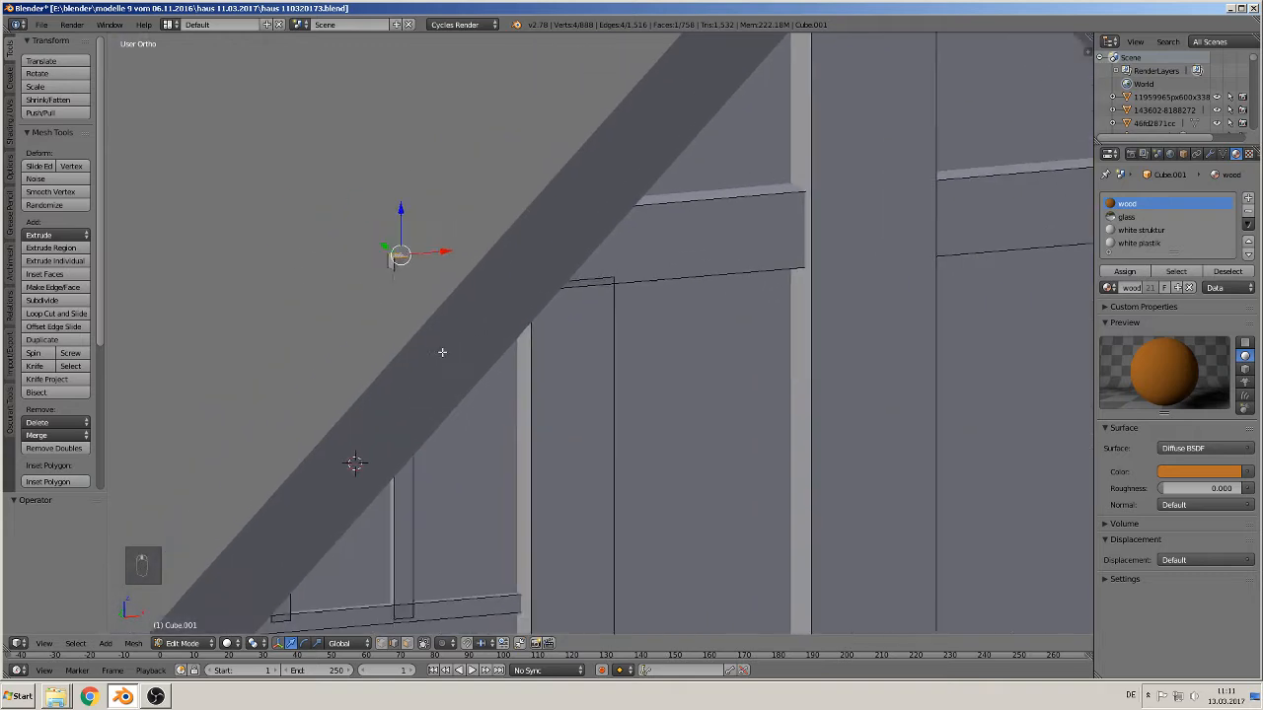
middle_click_drag(442, 352, 516, 355, "shift")
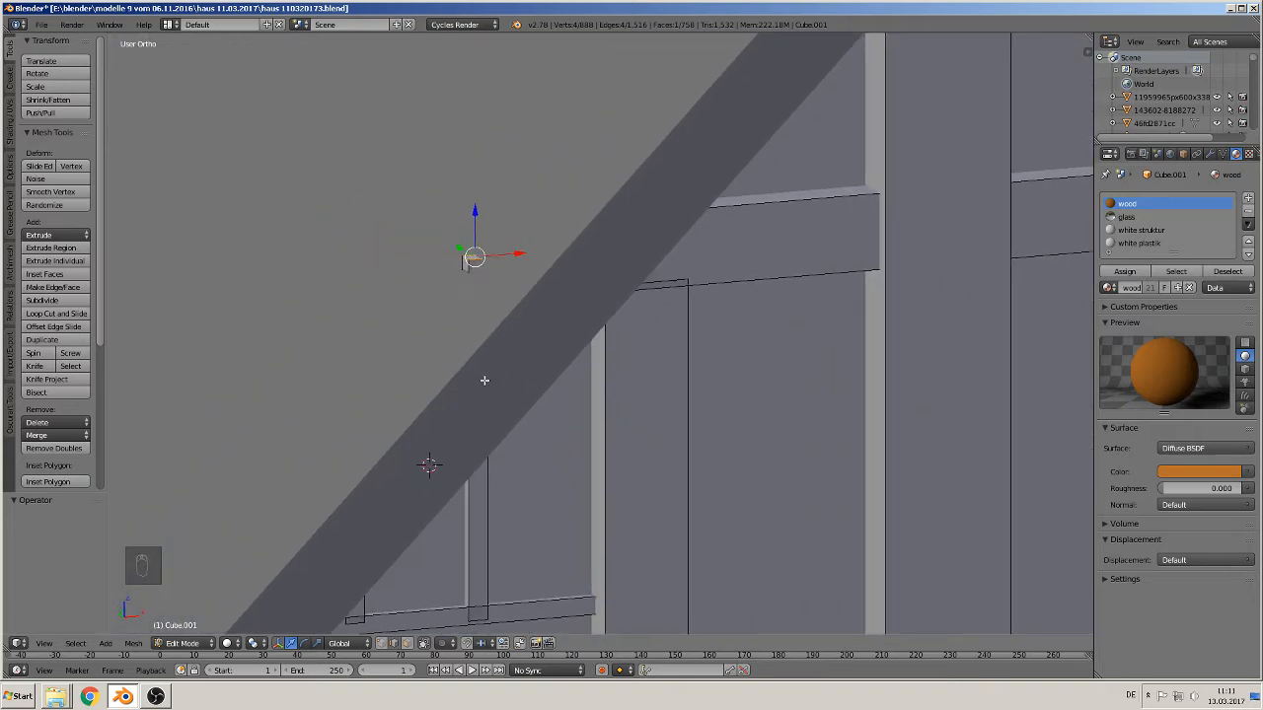
key("ctrl+r")
left_click(466, 434)
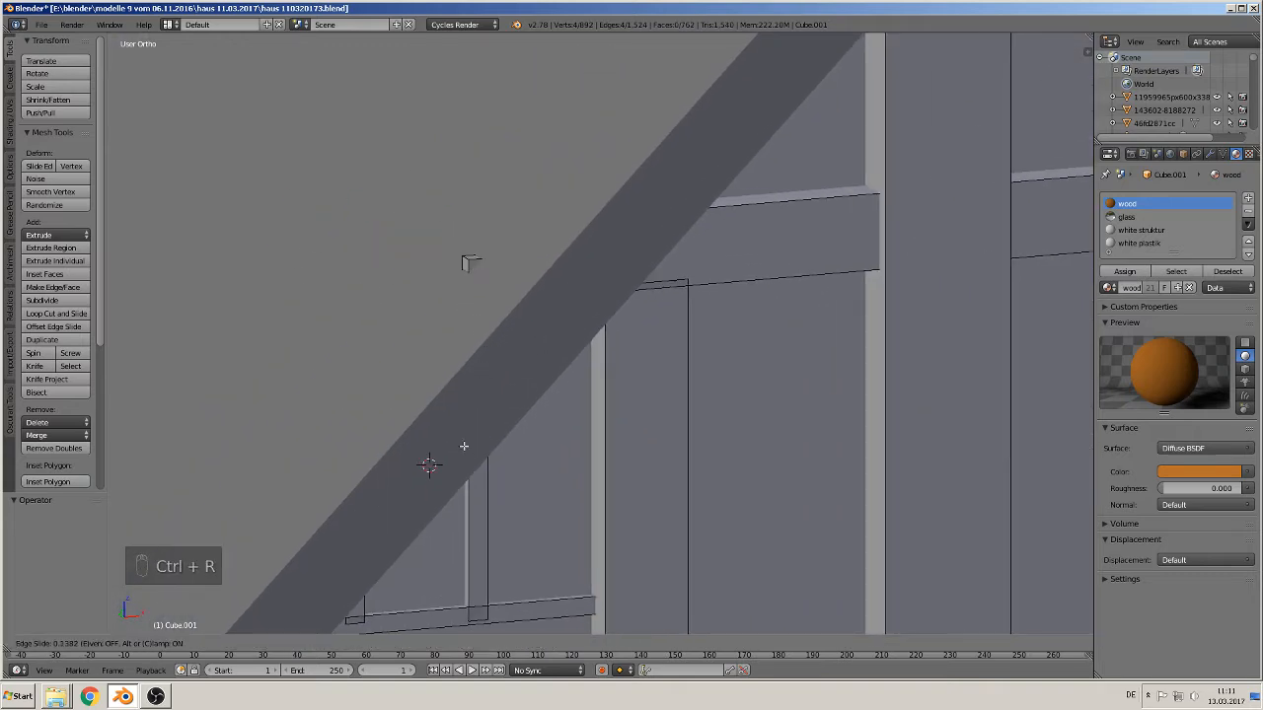
left_click(451, 323)
right_click(466, 260)
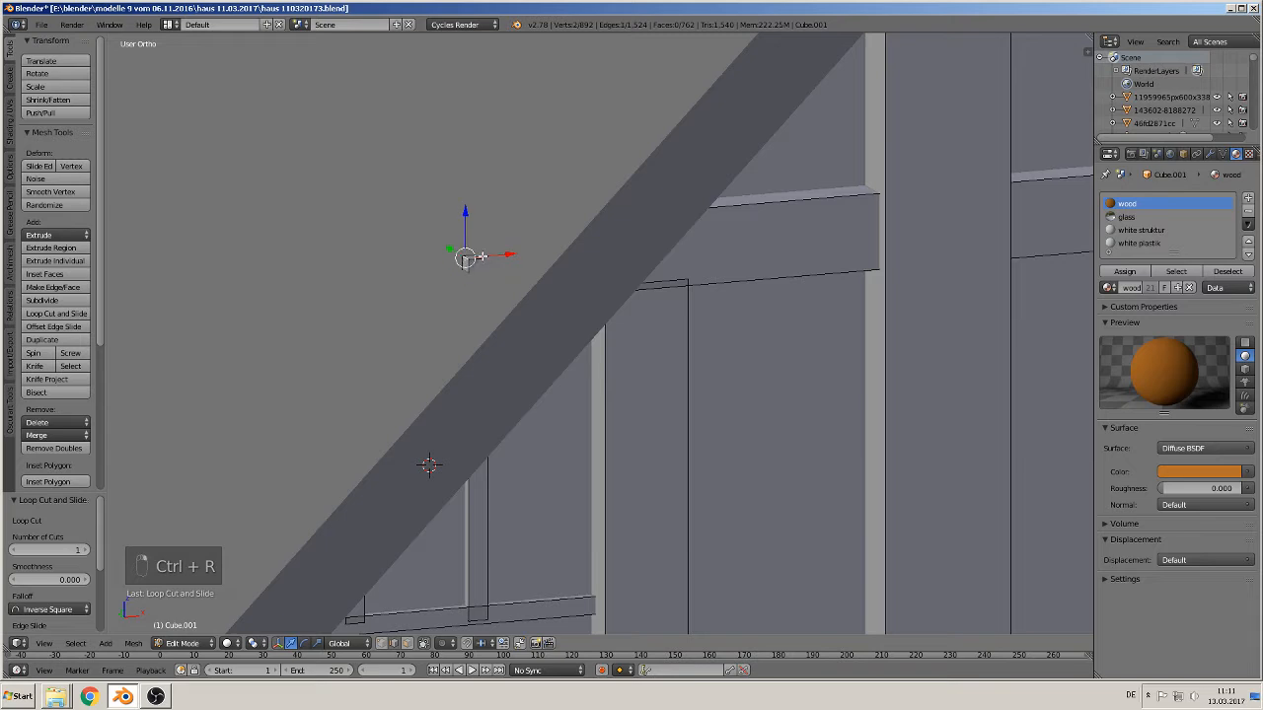
left_click_drag(482, 256, 500, 257)
scroll(499, 350, "up", 2)
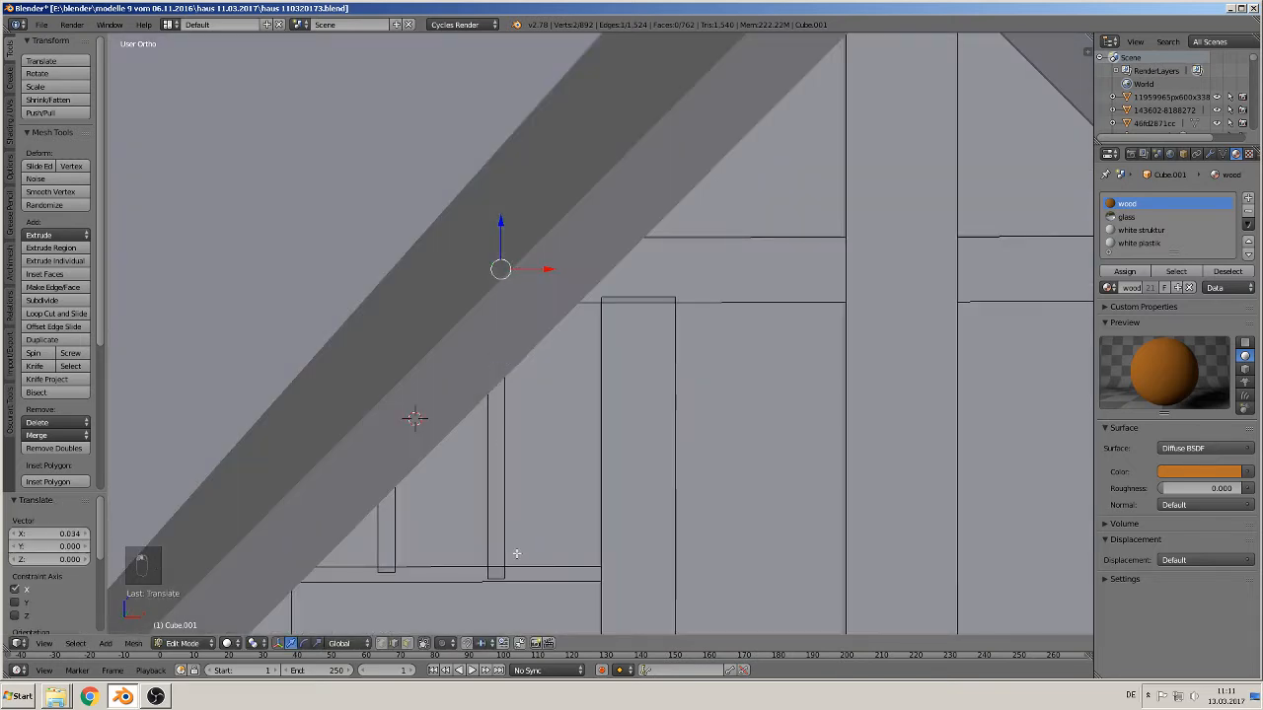
Return to Object Mode, deselect everything and save the house file under its current name
scroll(516, 553, "down", 8)
key("Tab")
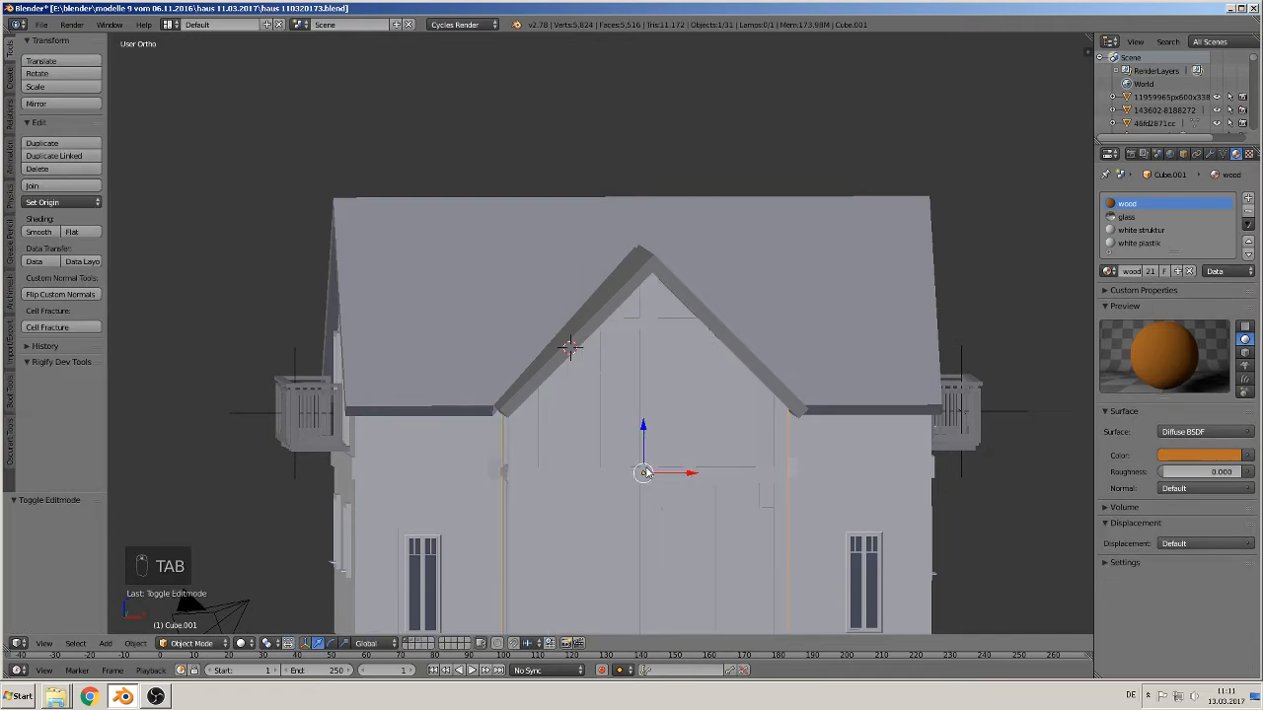
middle_click_drag(592, 473, 593, 380)
key("a")
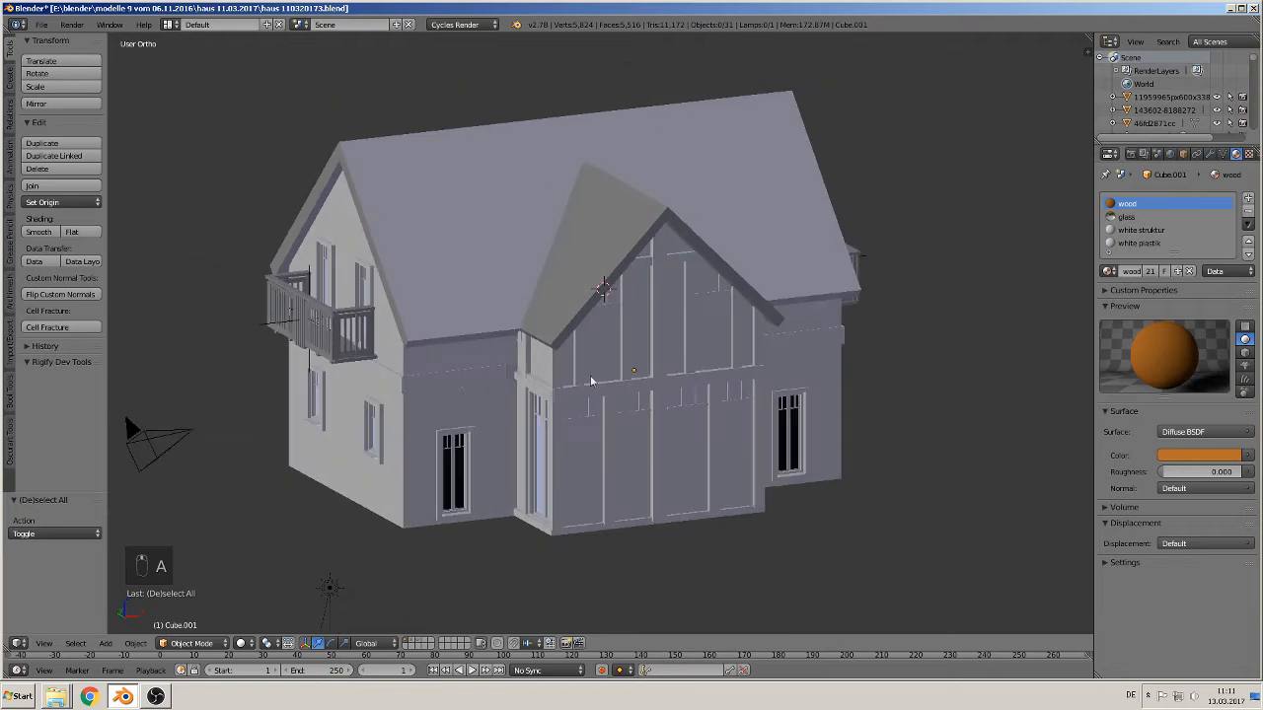
left_click(40, 25)
left_click(60, 122)
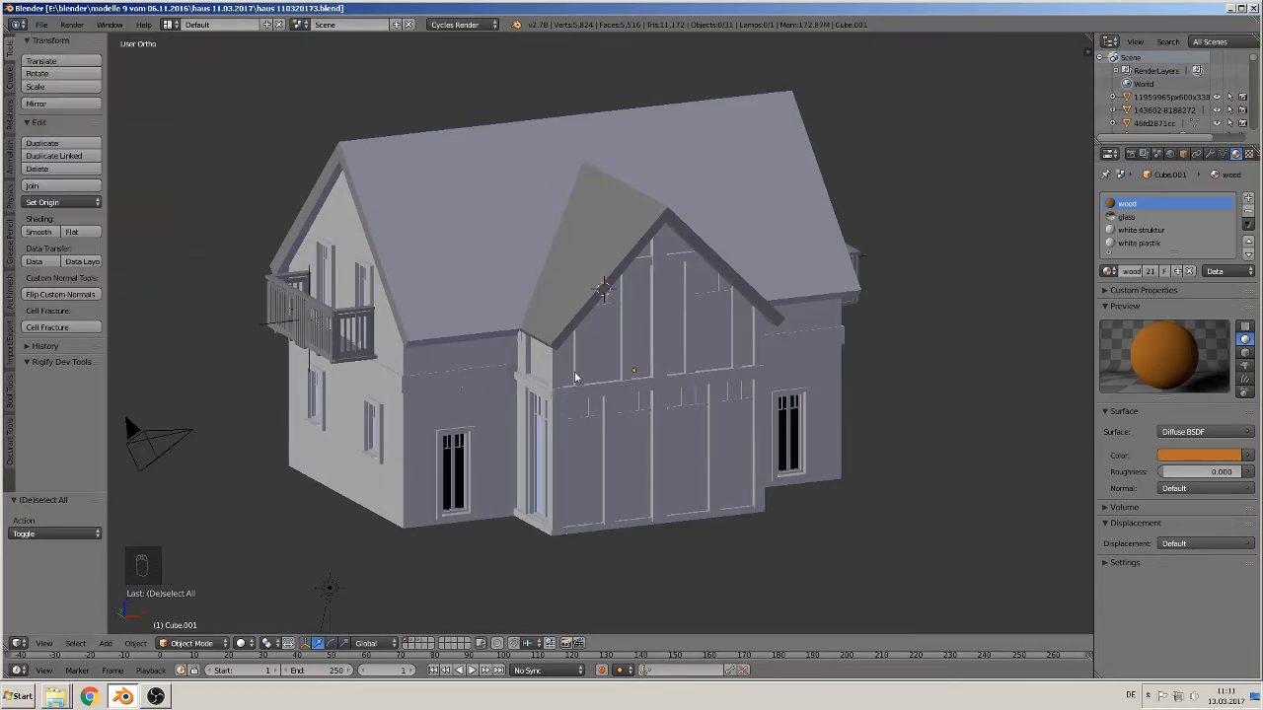
Examine the gable in Edit Mode, selecting a glass panel face and the neighbouring post face to check their materials
mouse_move(572, 369)
middle_mouse_down()
mouse_move(549, 369)
mouse_move(597, 373)
middle_mouse_up()
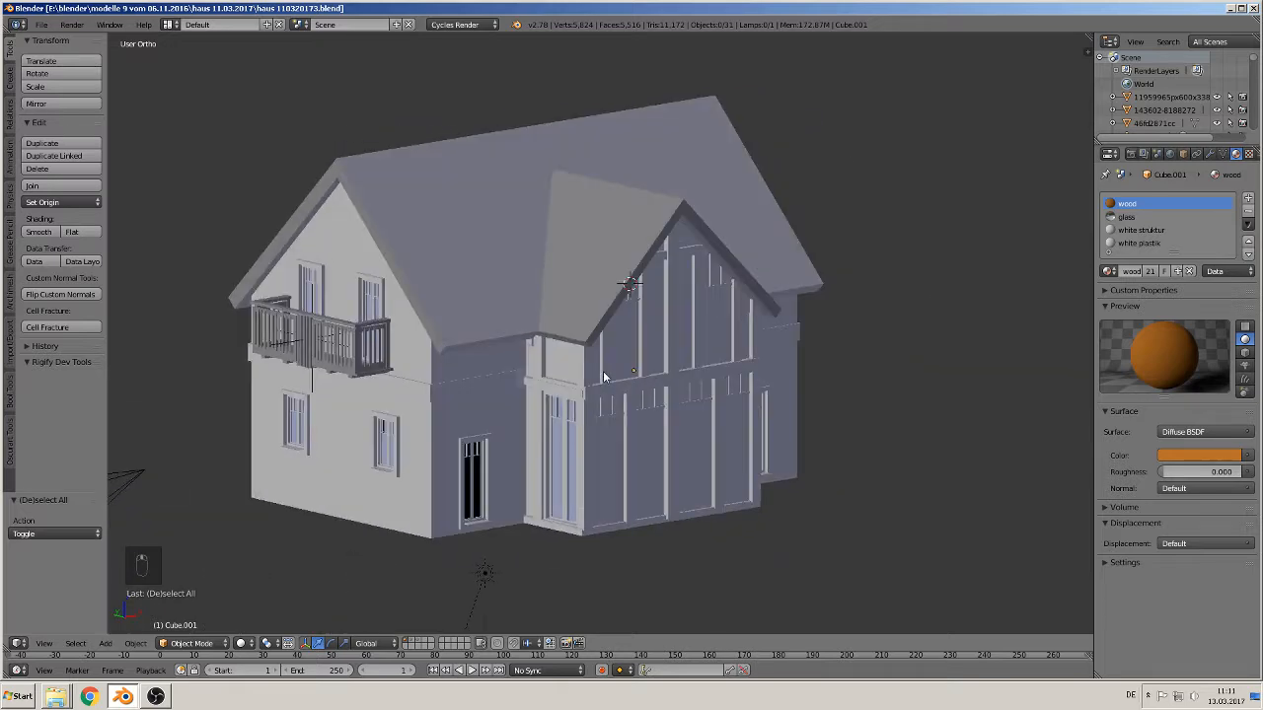
scroll(603, 375, "up", 6)
right_click(635, 372)
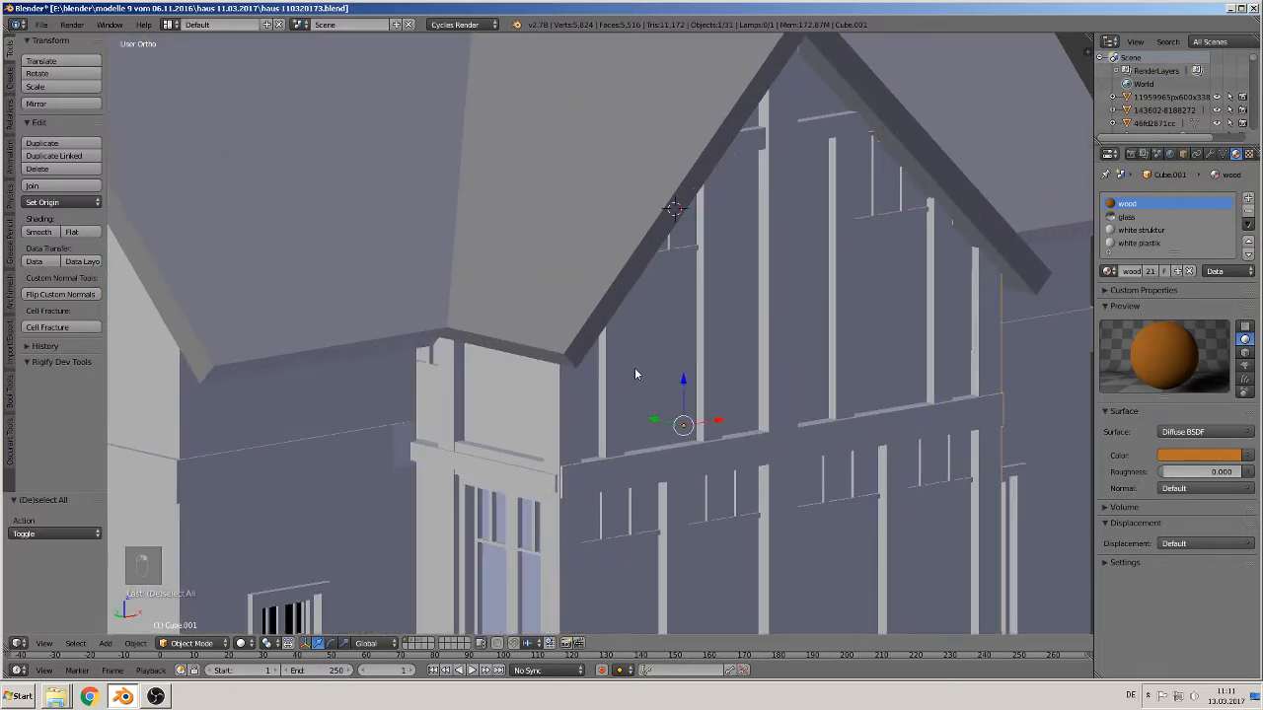
key("Tab")
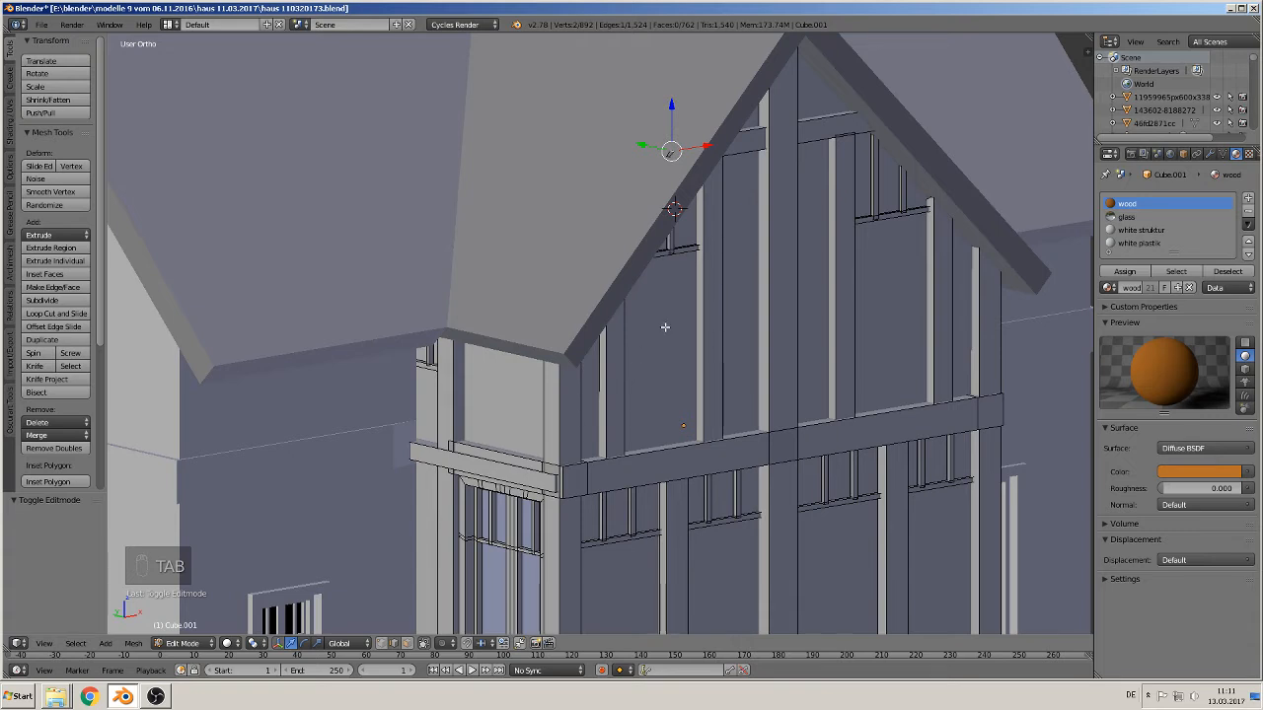
left_click(408, 644)
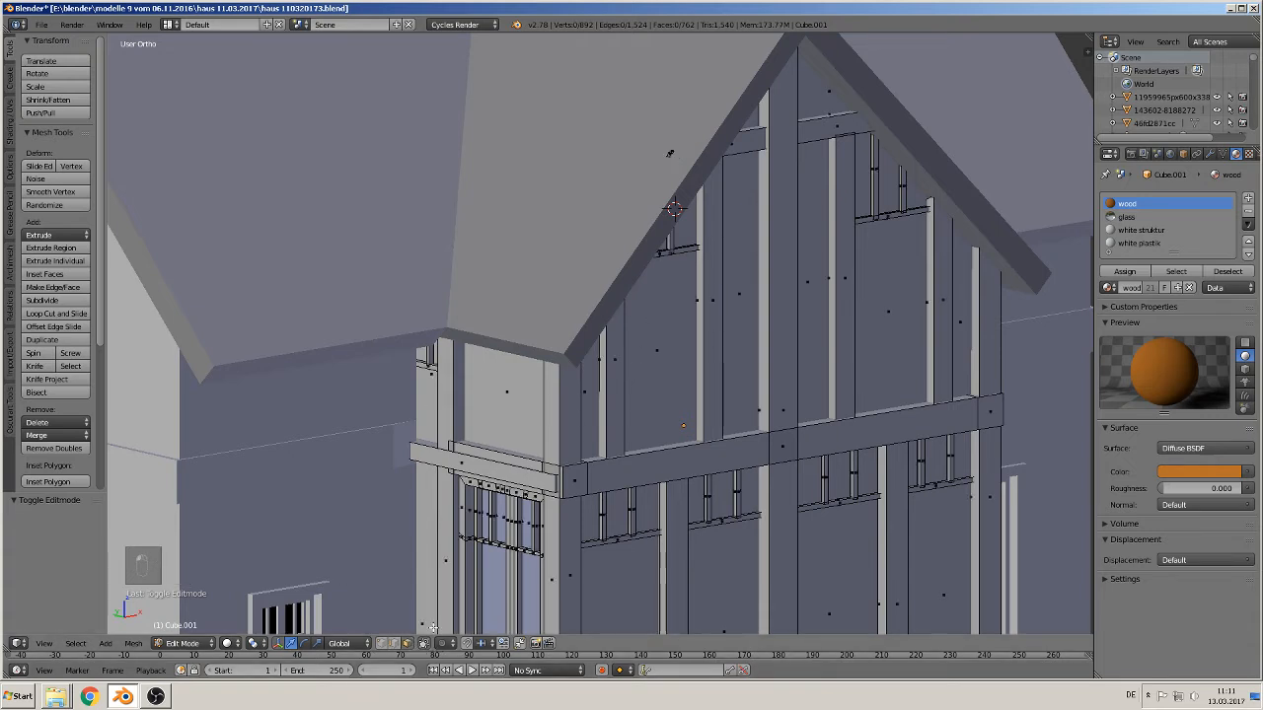
right_click(670, 347)
middle_click_drag(658, 382, 714, 317)
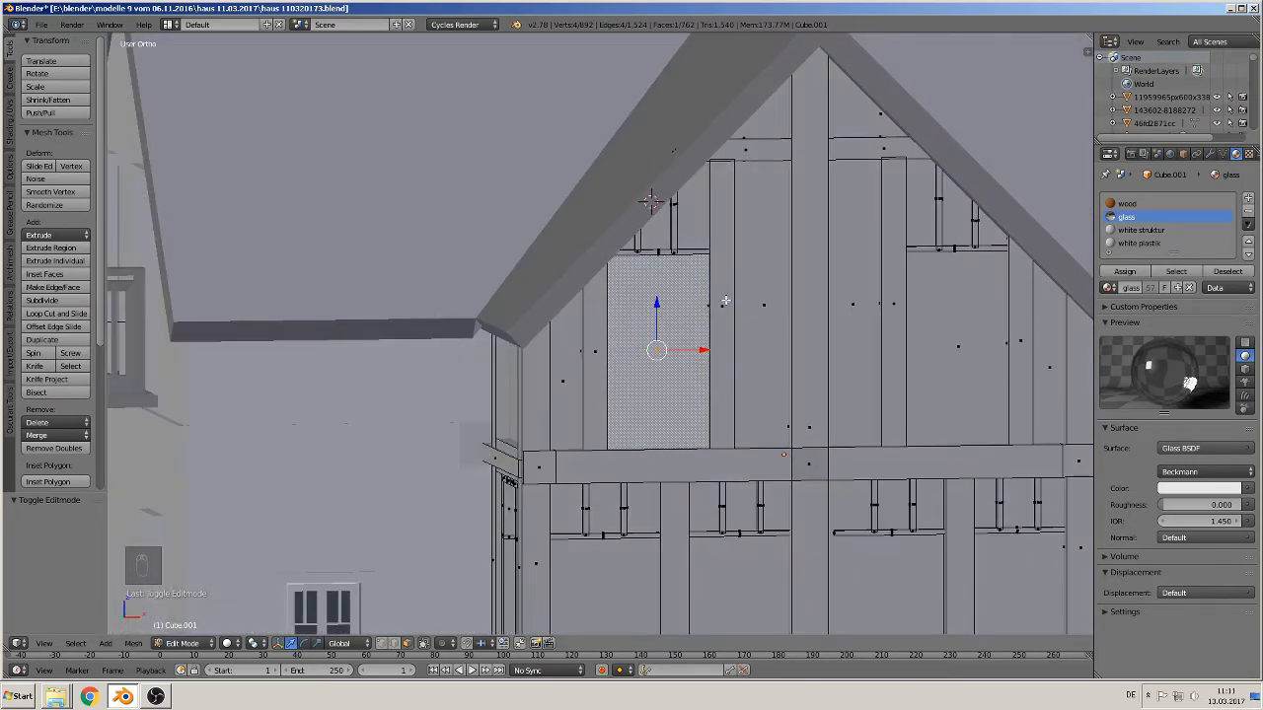
right_click(724, 301)
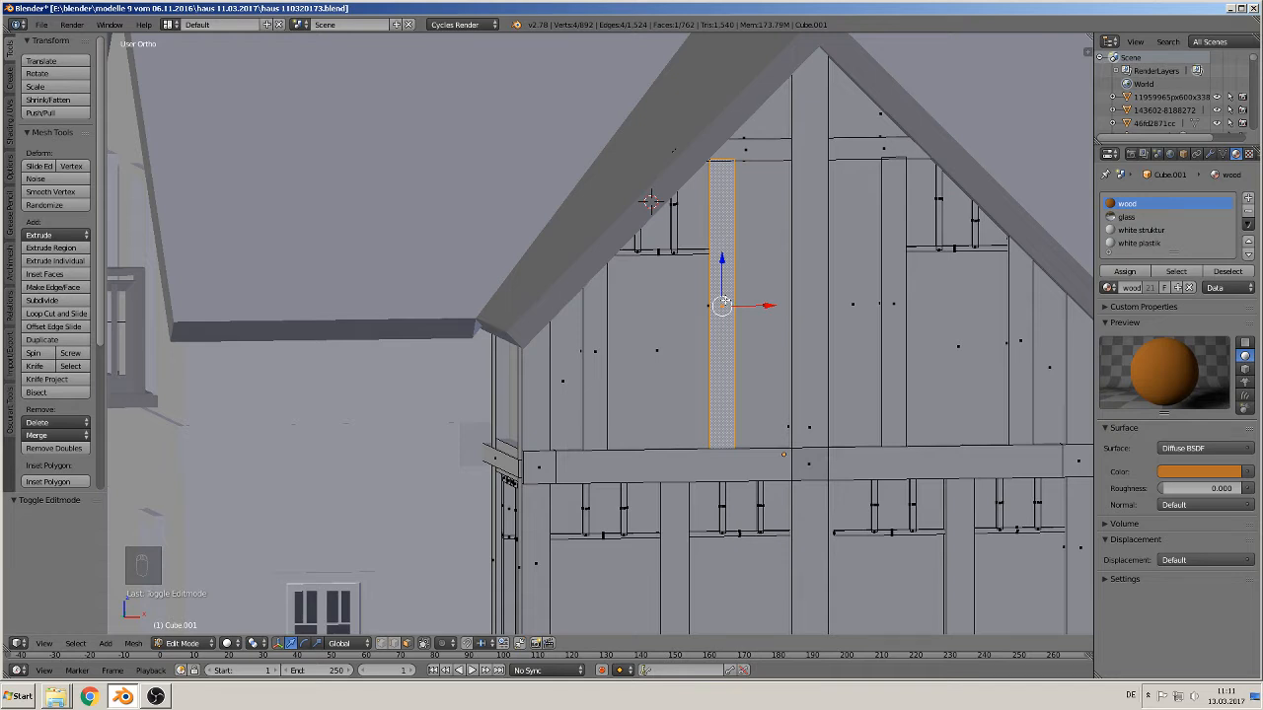
Display the house with Material viewport shading, deselect the gable's faces and return to Object Mode
left_click(229, 643)
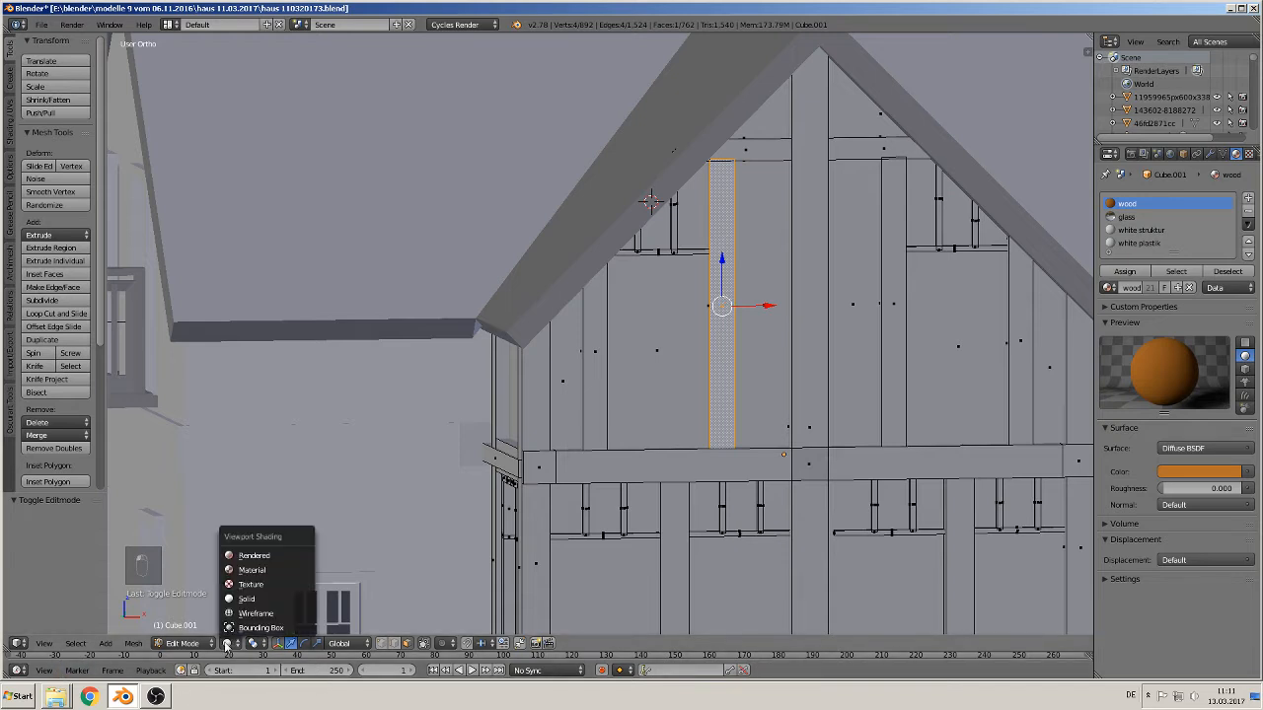
left_click(241, 572)
scroll(471, 415, "down", 4)
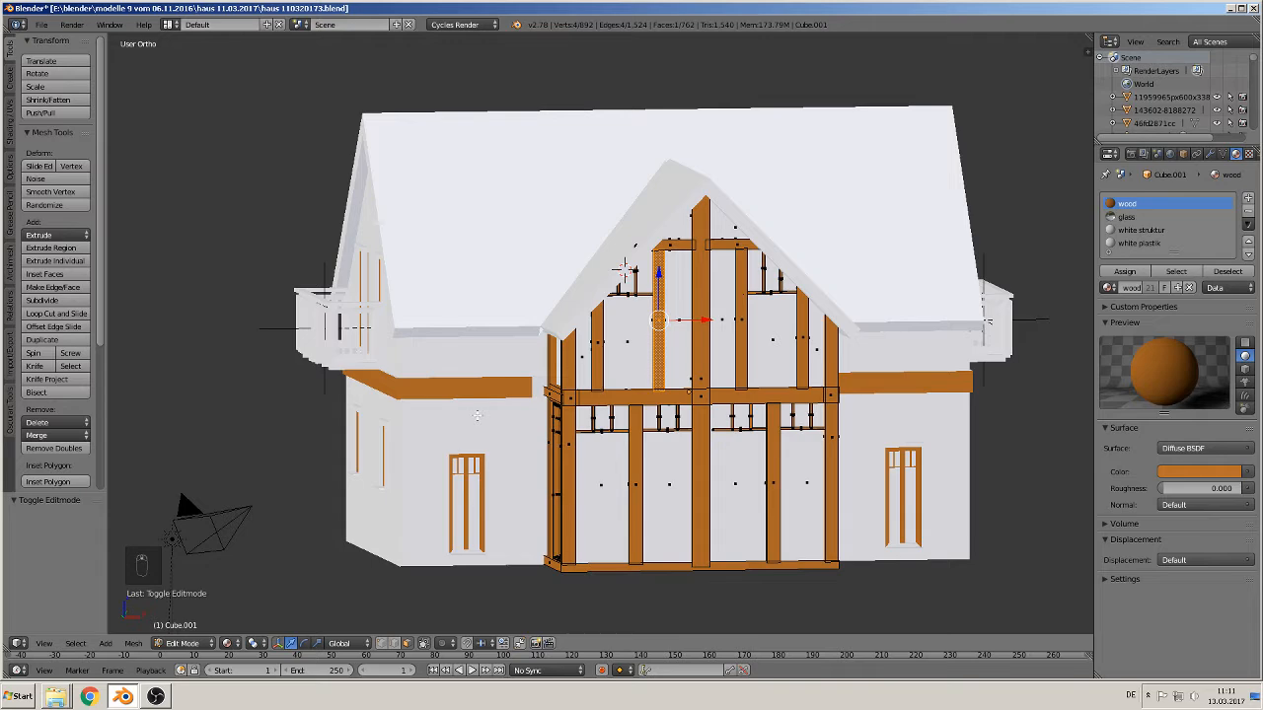
key("a")
key("Tab")
middle_click_drag(477, 420, 538, 479)
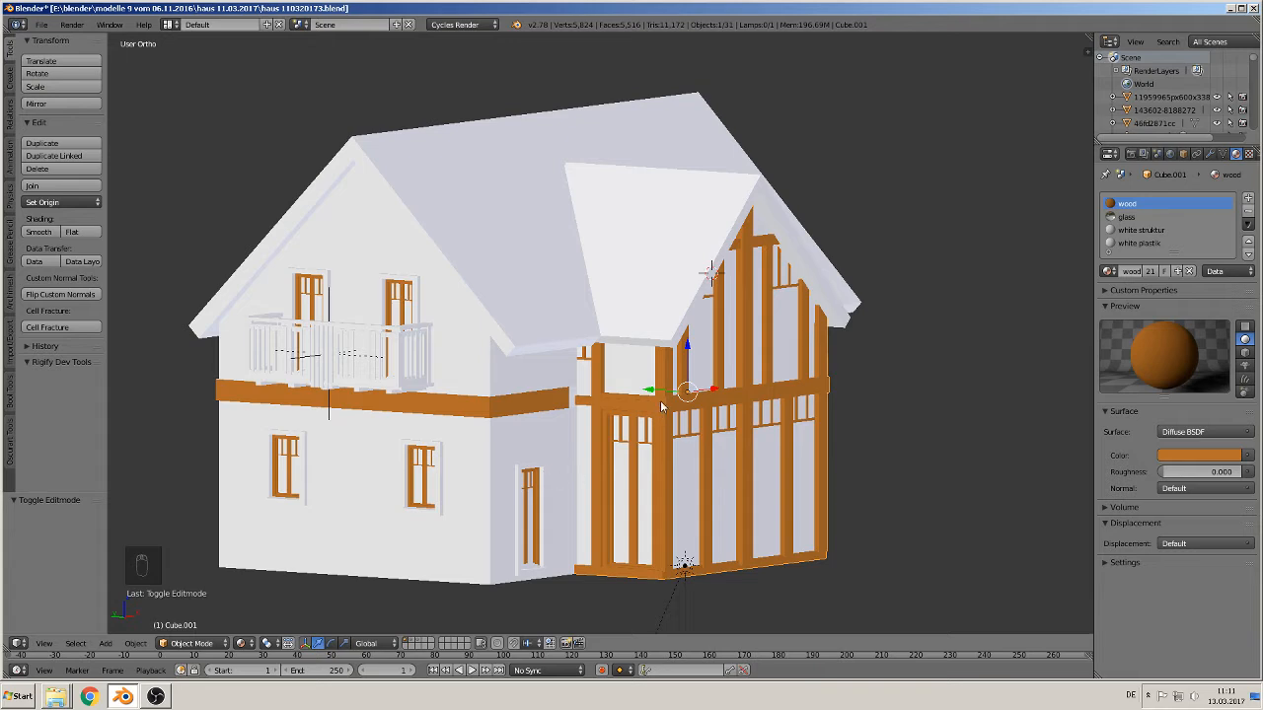
Move the whole timber gable -0.174 units along Y, outward from the house front
key("g")
key("y")
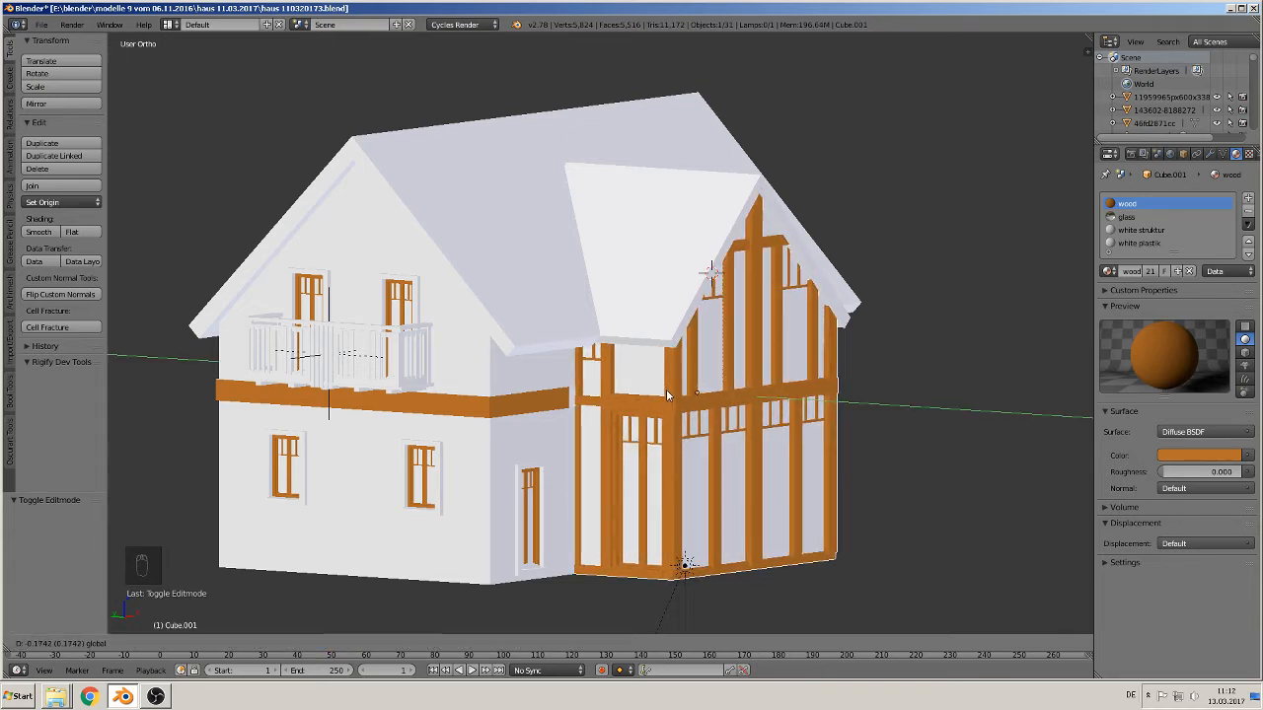
left_click(666, 389)
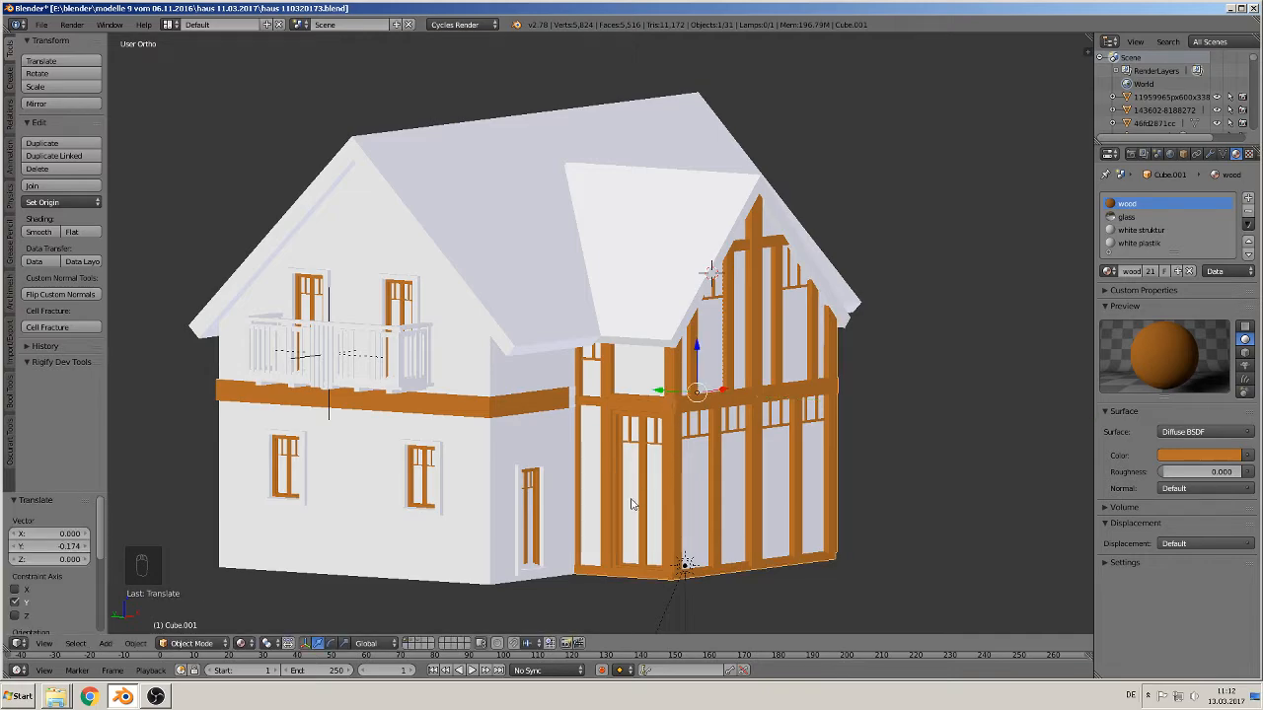
Preview the house front with Rendered viewport shading, and return to Material shading
left_click(240, 643)
left_click(264, 556)
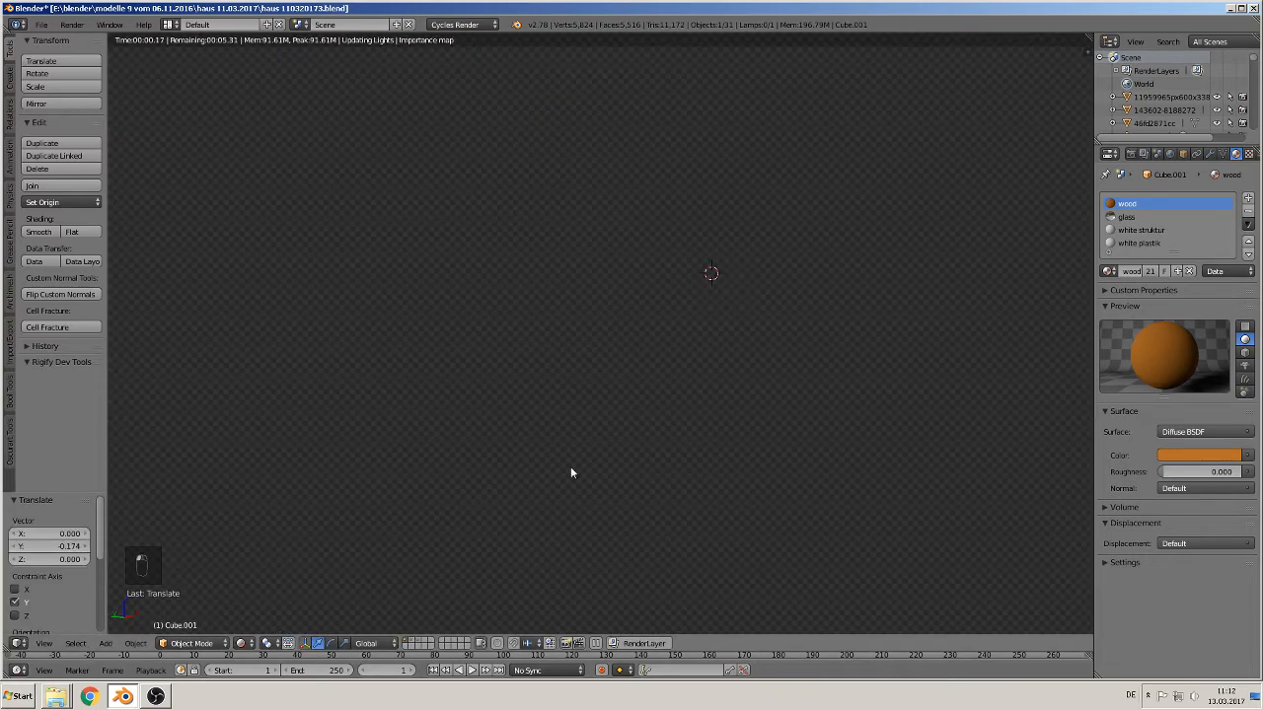
middle_click_drag(718, 466, 707, 552)
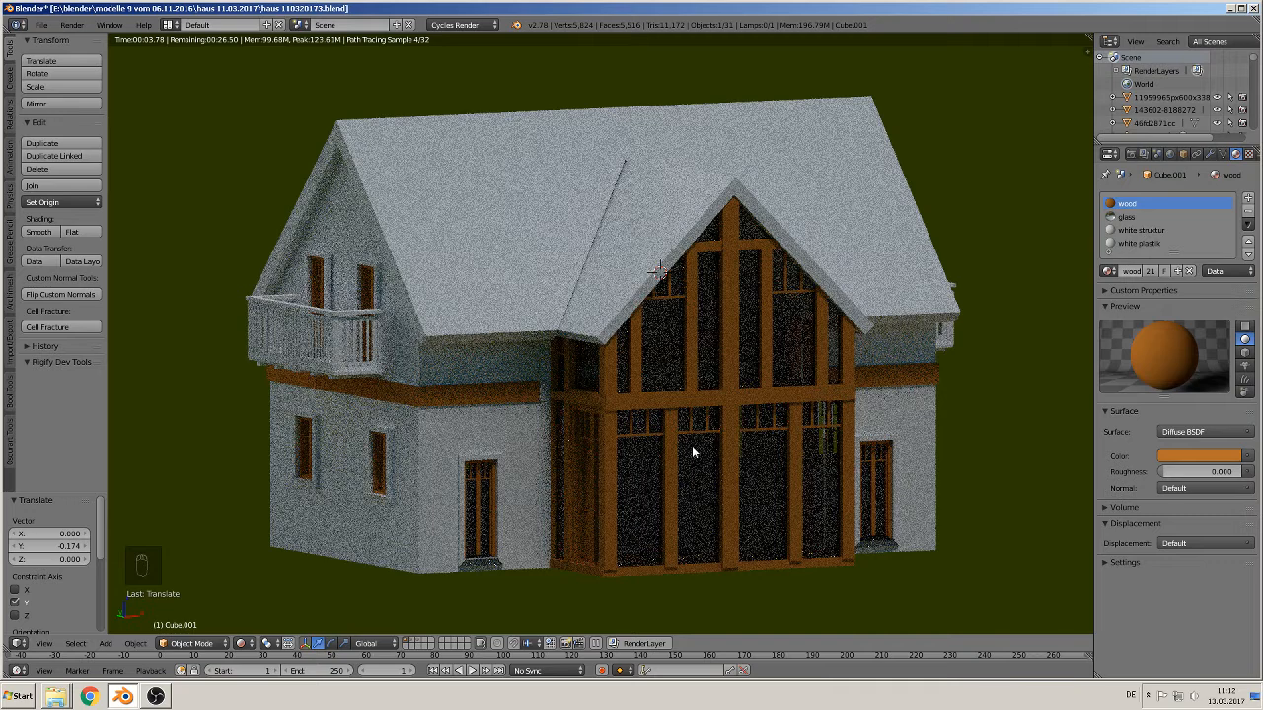
left_click(240, 643)
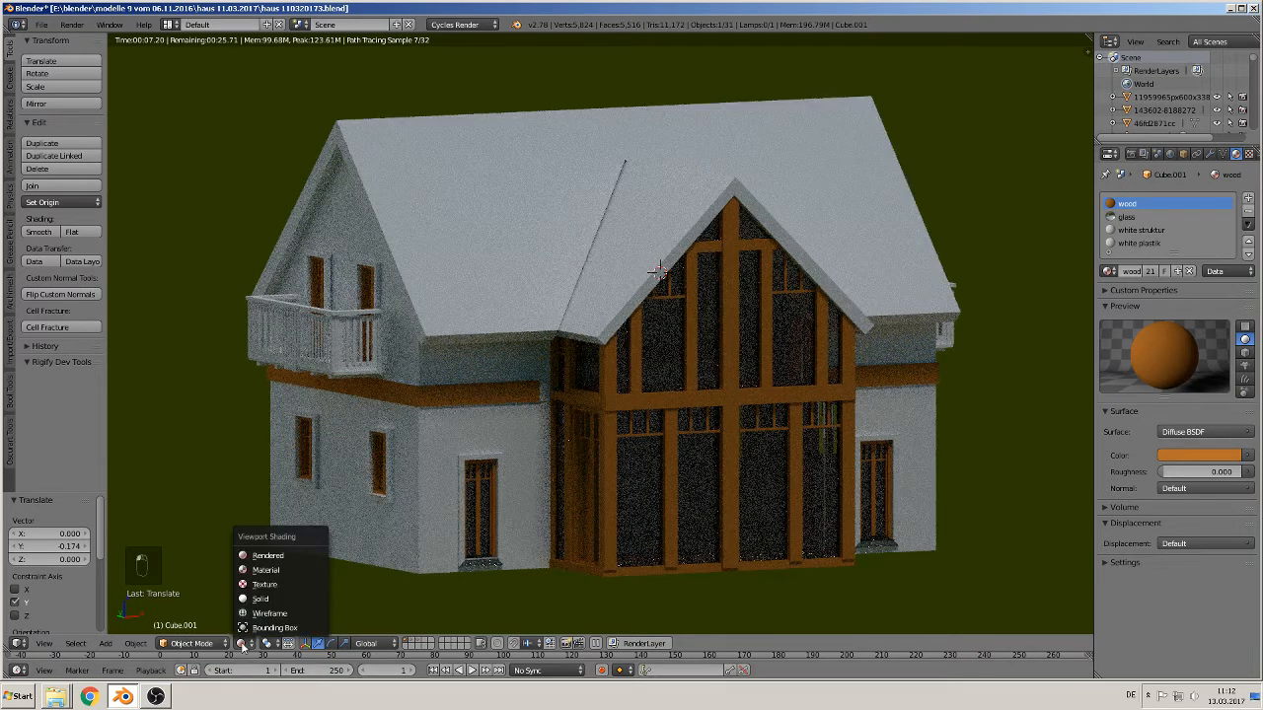
left_click(272, 565)
Select the plaster-coloured end face of the house wall's horizontal band beside the gable and assign the wood material to it
scroll(419, 544, "up", 1)
scroll(419, 544, "up", 3)
key("Tab")
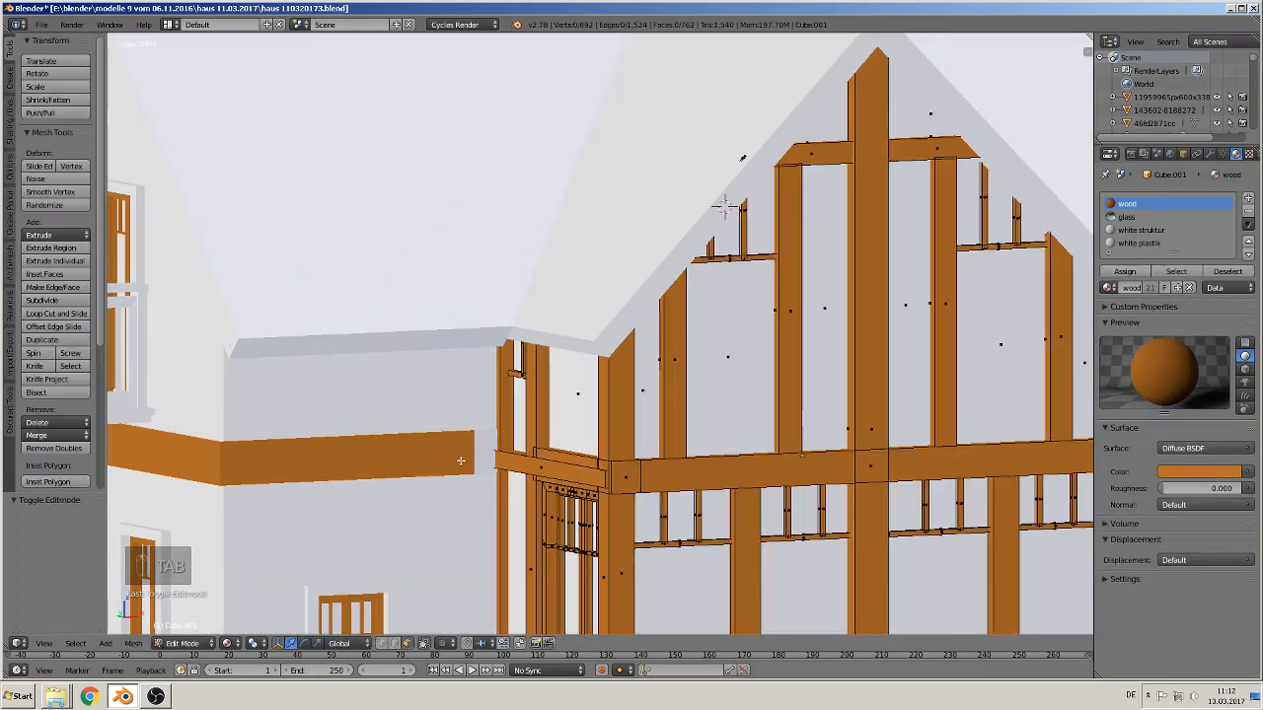
key("Tab")
right_click(484, 456)
key("Tab")
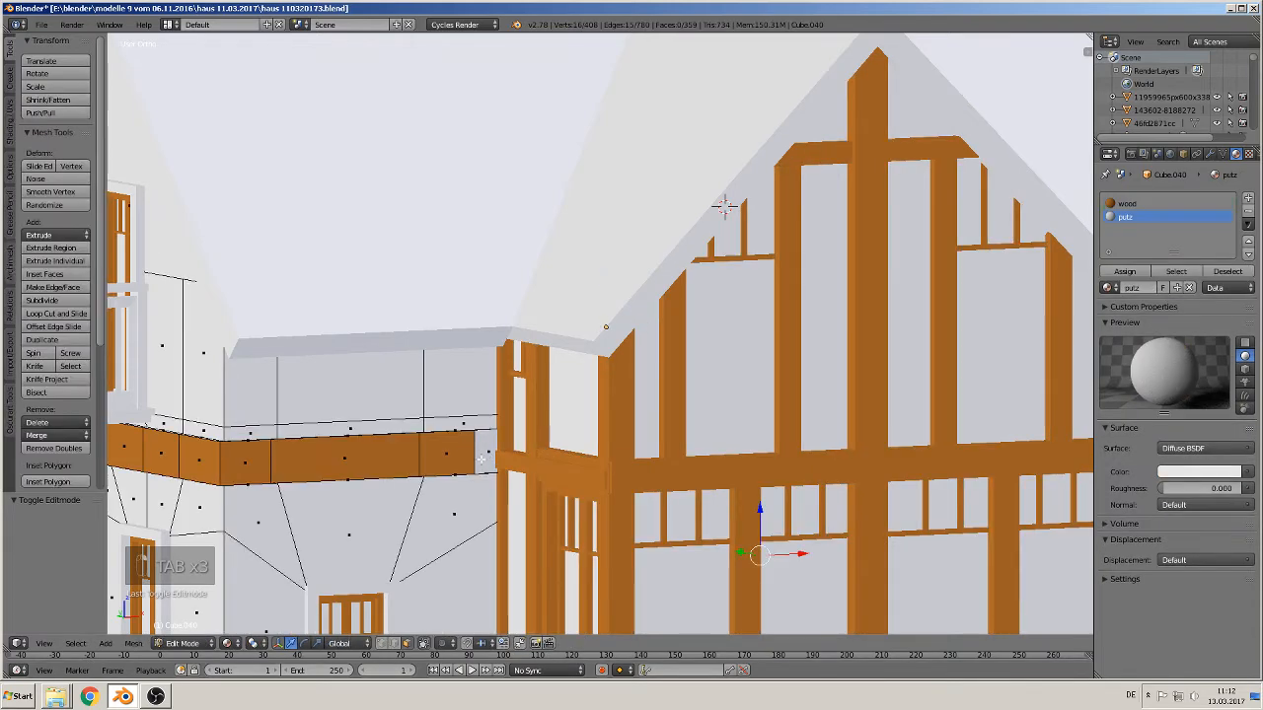
middle_click_drag(484, 455, 501, 485)
right_click(504, 482)
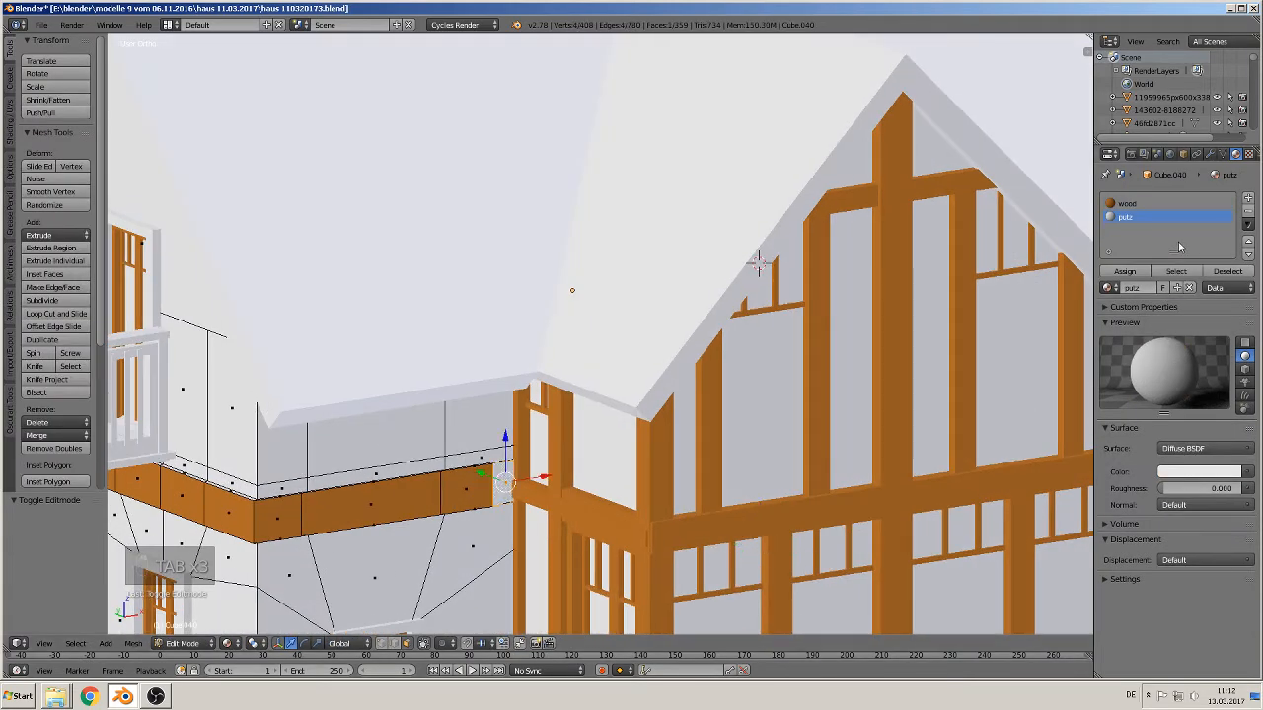
left_click(1126, 203)
left_click(1125, 271)
middle_click_drag(906, 386, 669, 384)
scroll(670, 385, "up", 4)
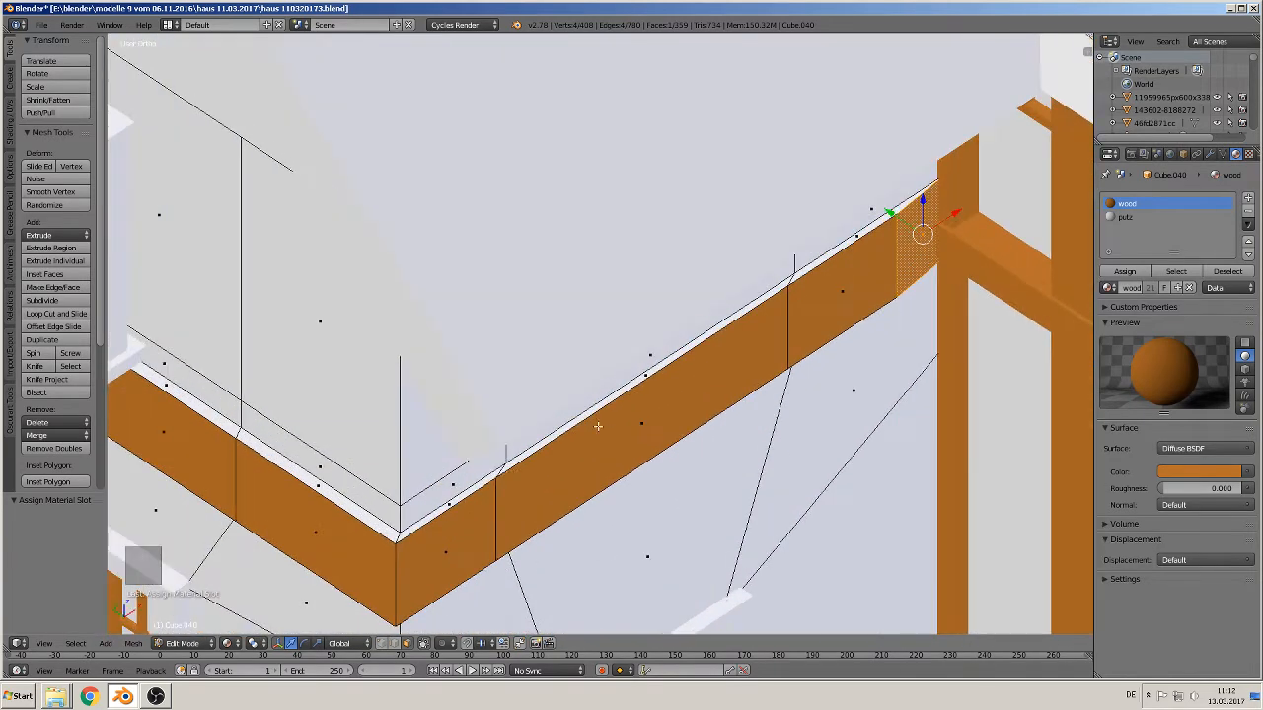
Select the loop of narrow top faces along the wall's horizontal band and assign the wood material to it
right_click(395, 536, "alt")
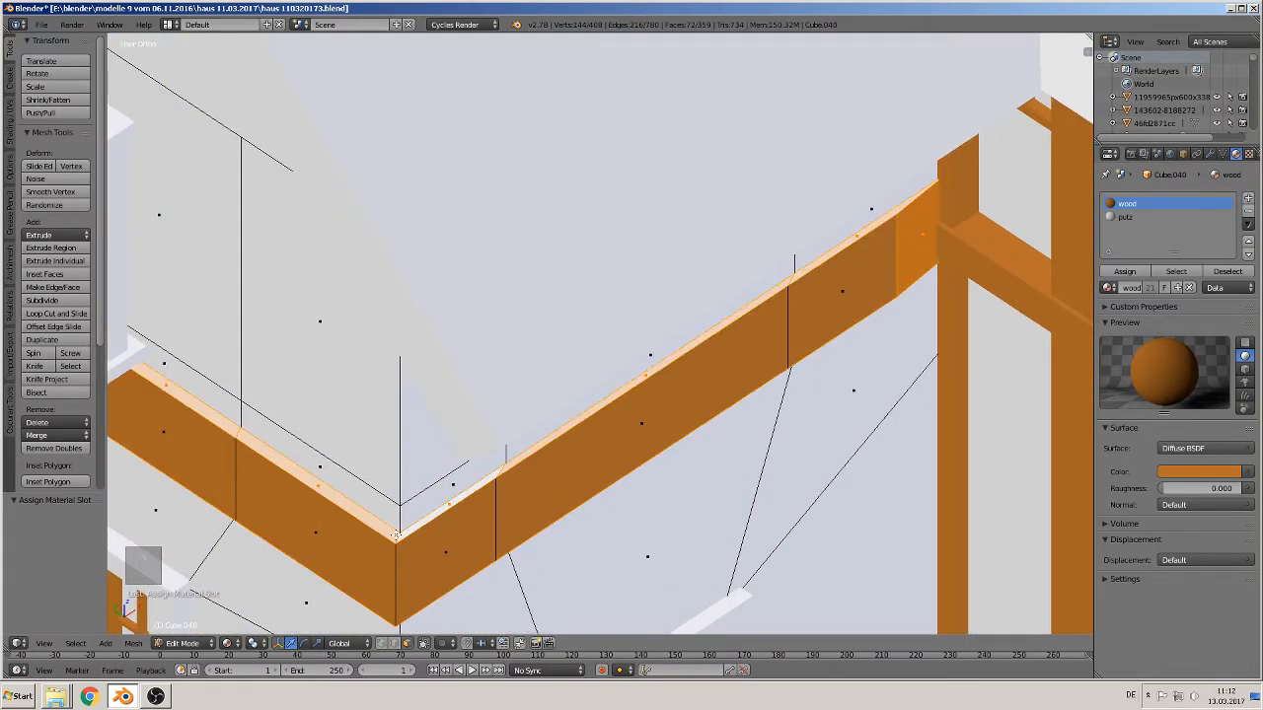
left_click(1121, 275)
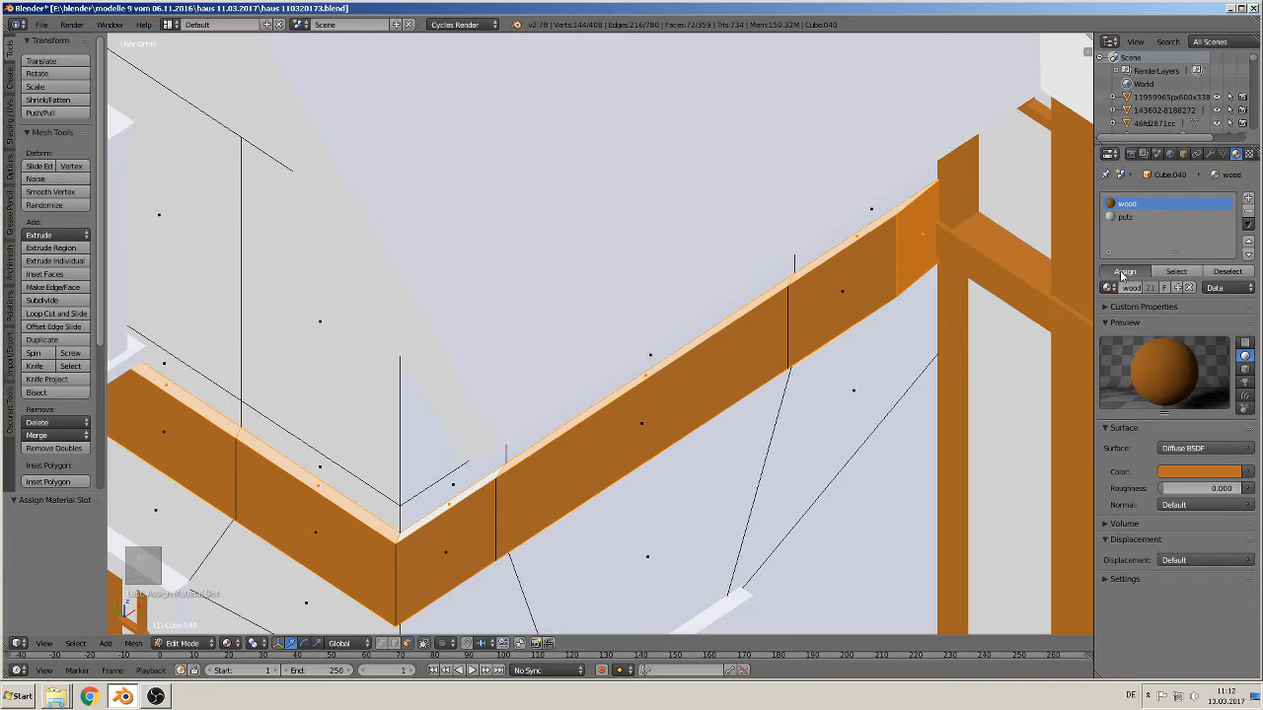
middle_click_drag(511, 484, 512, 441)
middle_click_drag(479, 347, 446, 632, "shift")
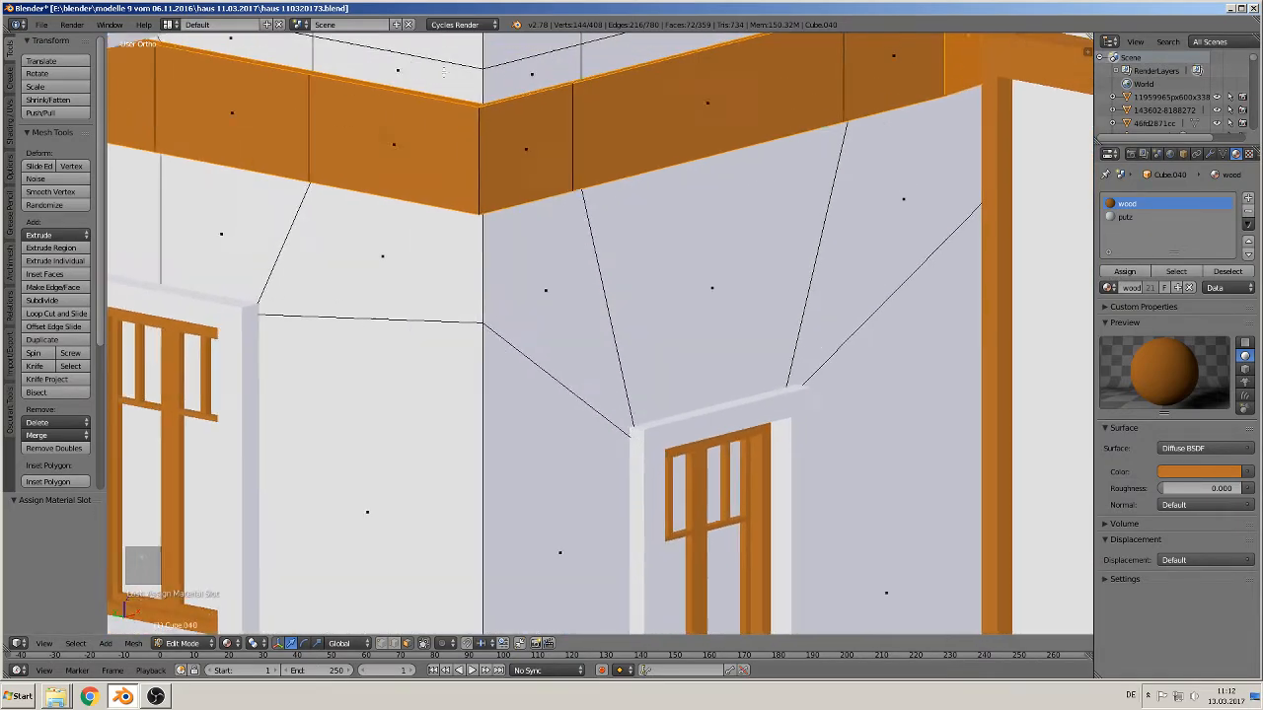
Examine the wood band around the house corners, below the balcony and beside the front gable for remaining plaster-coloured faces
right_click(410, 142)
middle_click_drag(438, 241, 475, 163)
middle_click_drag(569, 217, 217, 249)
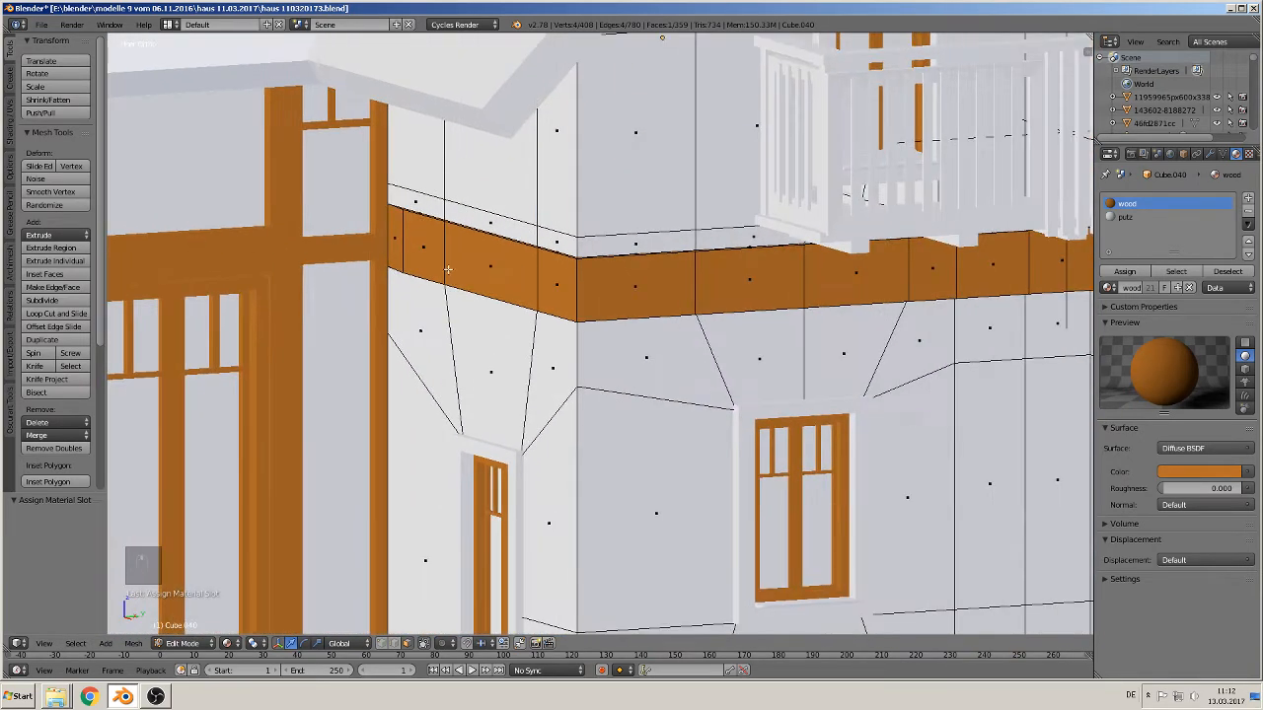
middle_click_drag(449, 270, 471, 306)
middle_click_drag(627, 409, 493, 141, "shift")
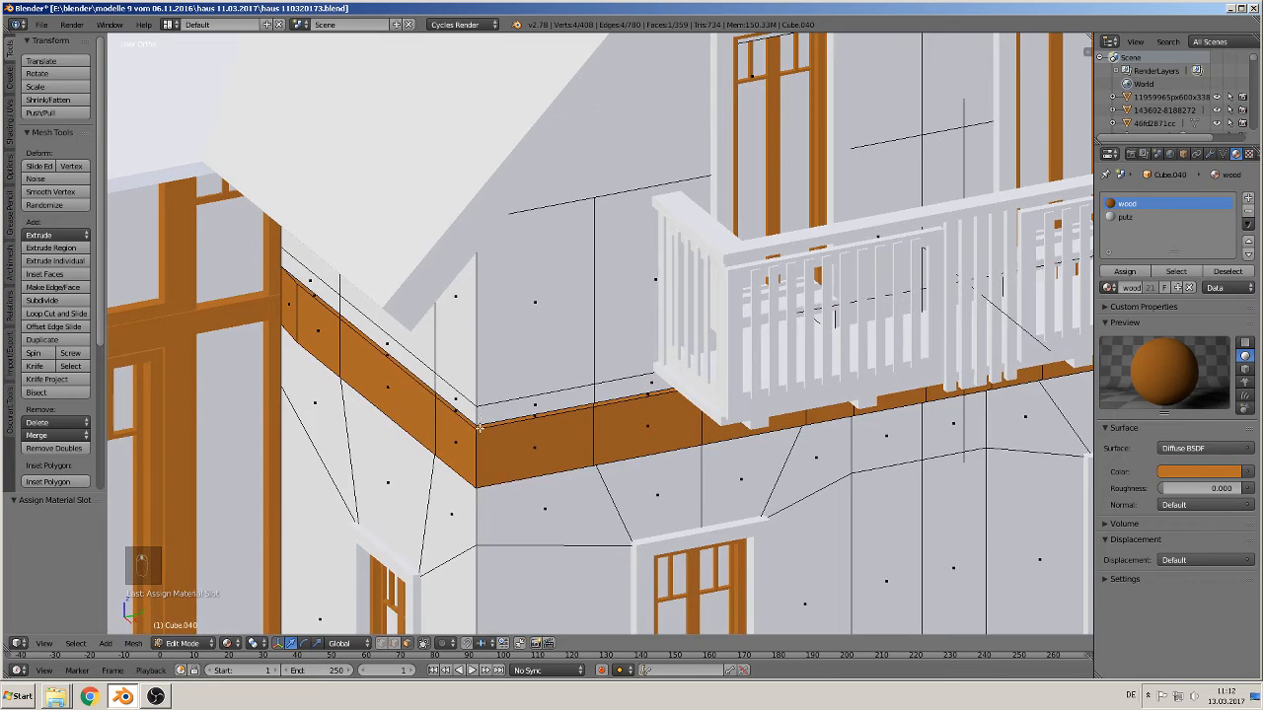
middle_click_drag(479, 428, 494, 381)
scroll(494, 381, "down", 3)
middle_click_drag(509, 301, 535, 450)
scroll(567, 325, "down", 4)
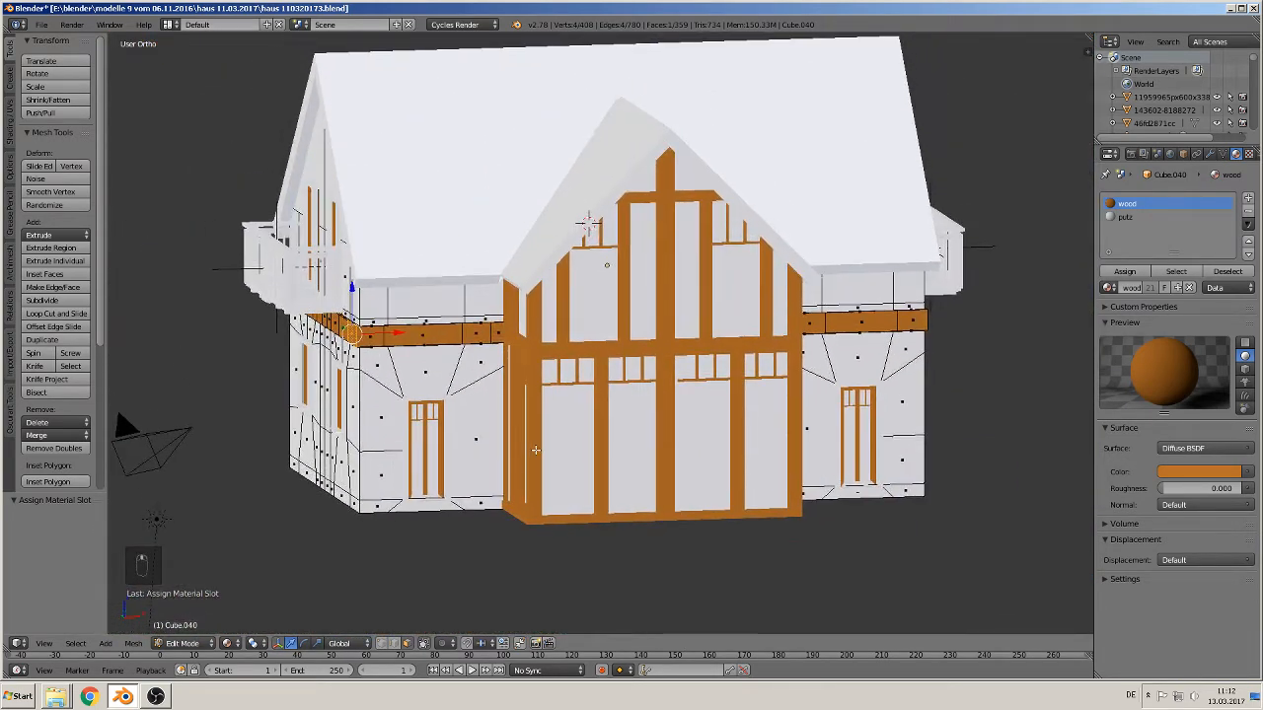
Return to Object Mode in front view and save the project under the new name haus 110320174.blend
key("Tab")
scroll(535, 450, "down", 4)
key("KP_1")
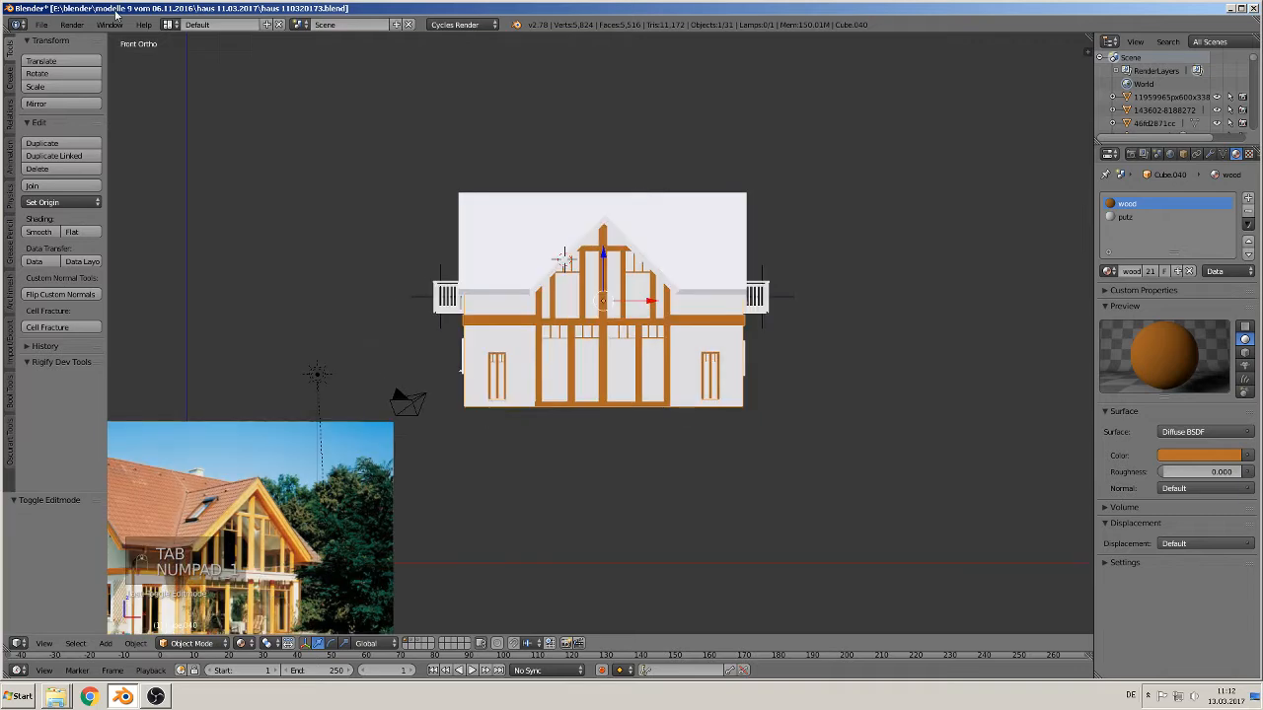
left_click(41, 24)
left_click(60, 129)
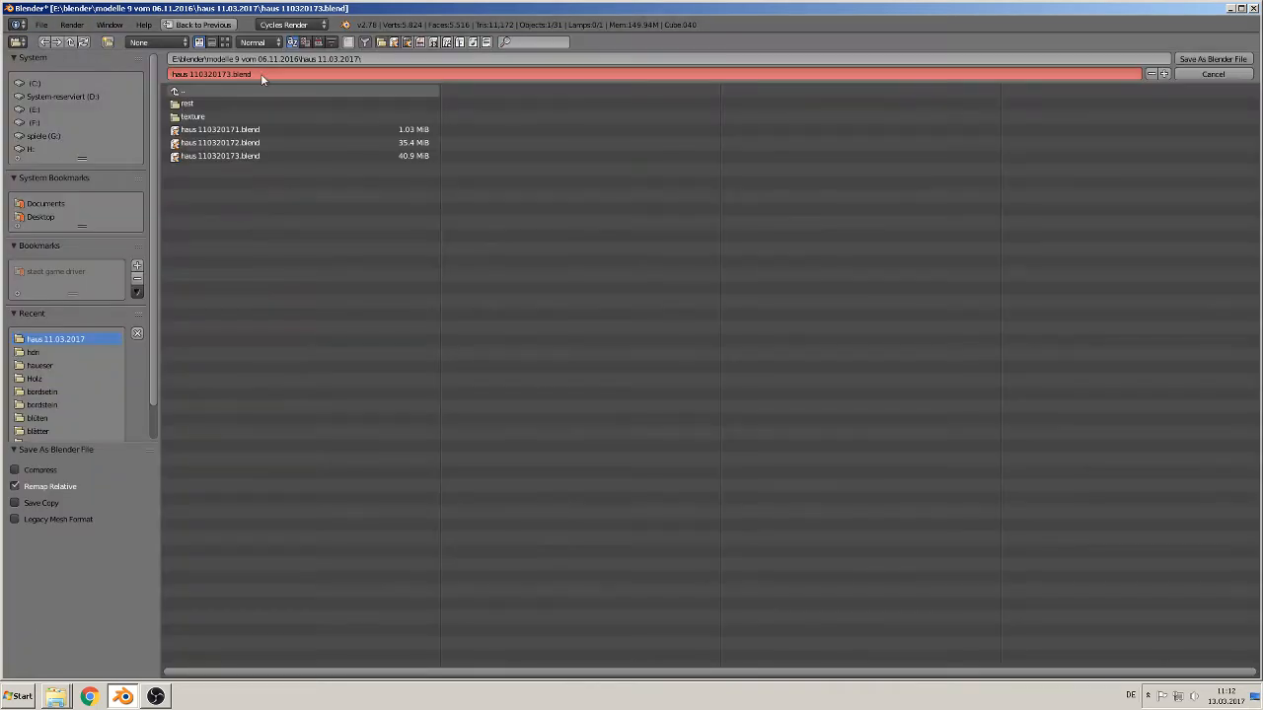
left_click(233, 75)
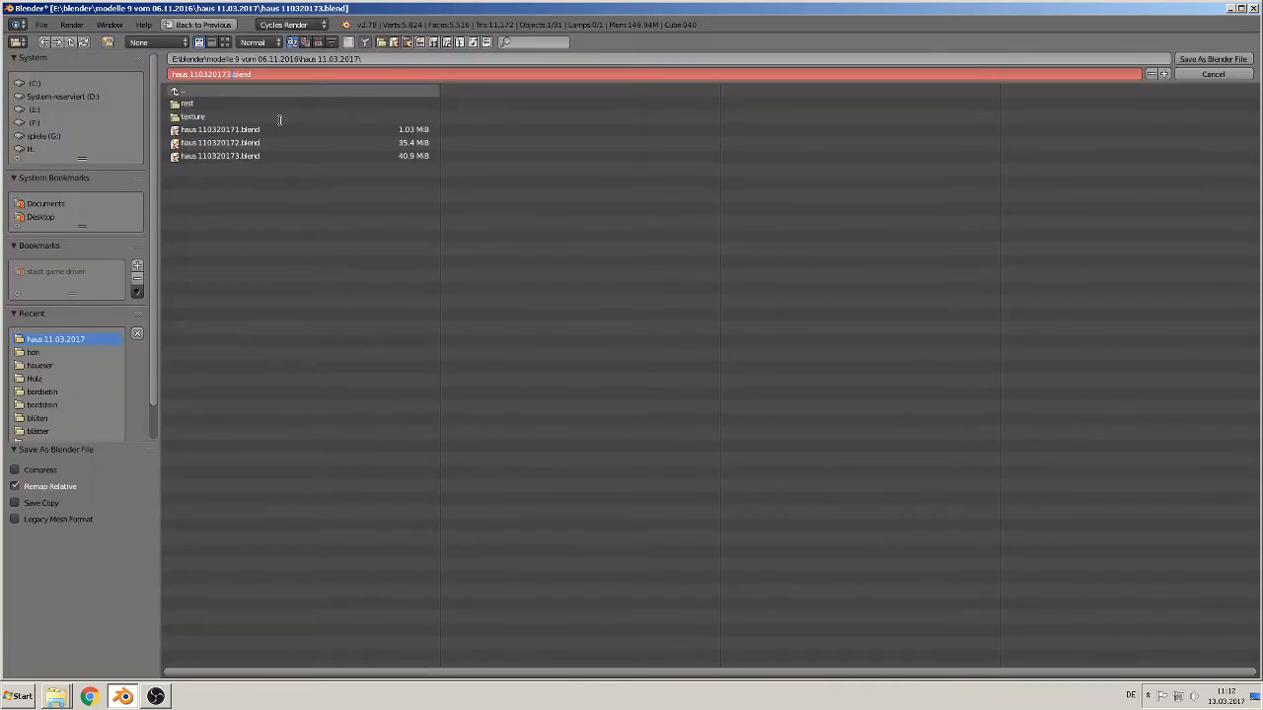
left_click(1213, 60)
Examine the gutter and downpipe reference photos placed below the large house picture
scroll(727, 418, "down", 3)
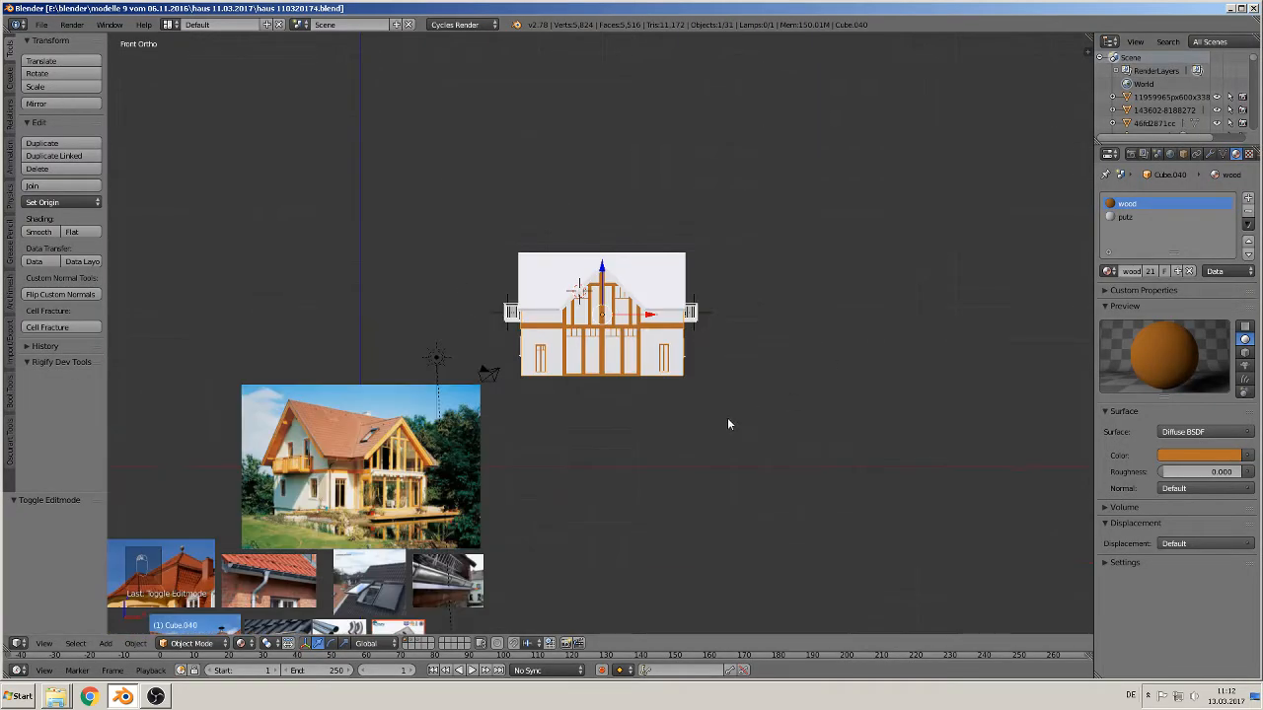
middle_click_drag(727, 417, 900, 396, "shift")
scroll(820, 488, "up", 3)
middle_click_drag(644, 614, 797, 410, "shift")
scroll(797, 410, "up", 3)
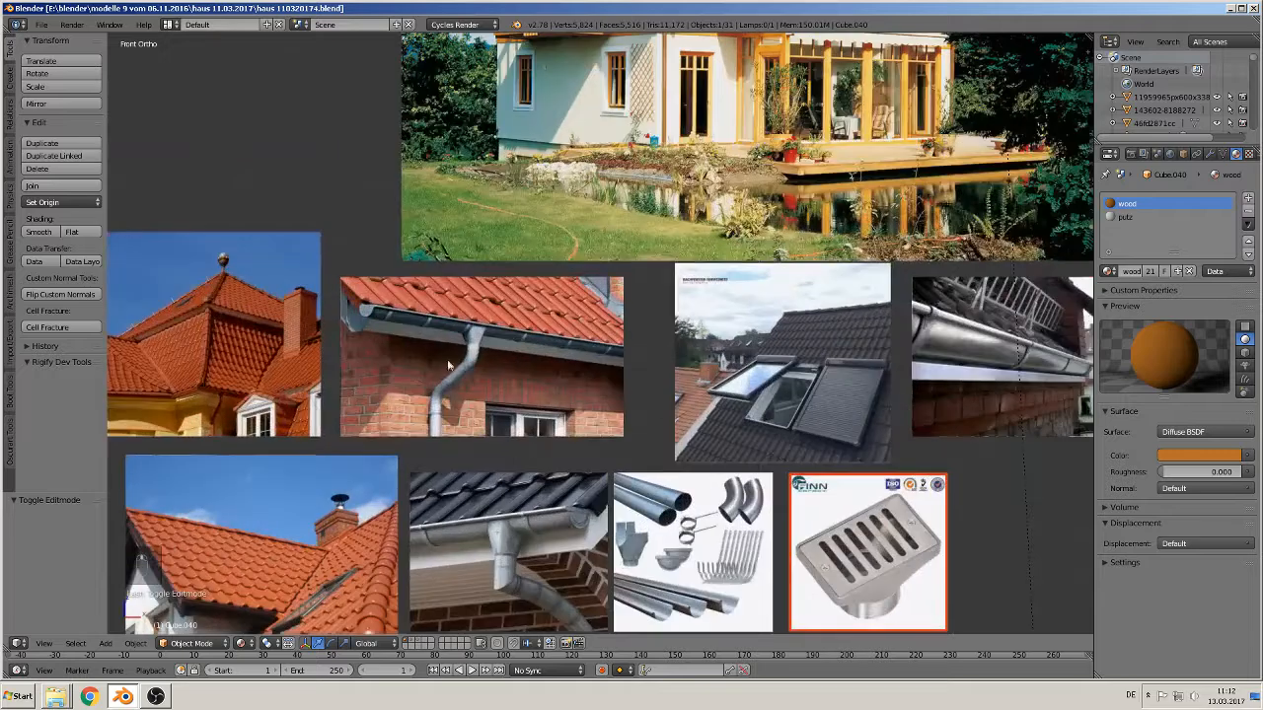
middle_click_drag(480, 464, 636, 347, "shift")
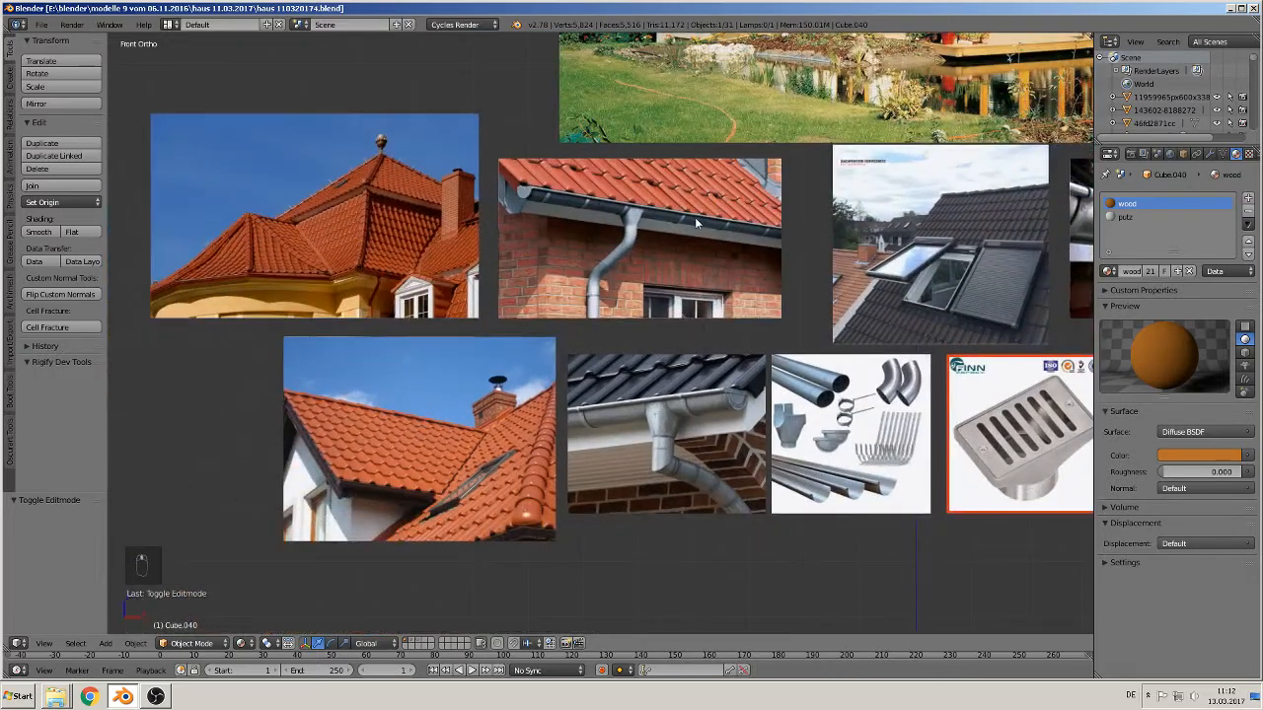
middle_click_drag(691, 310, 572, 371, "shift")
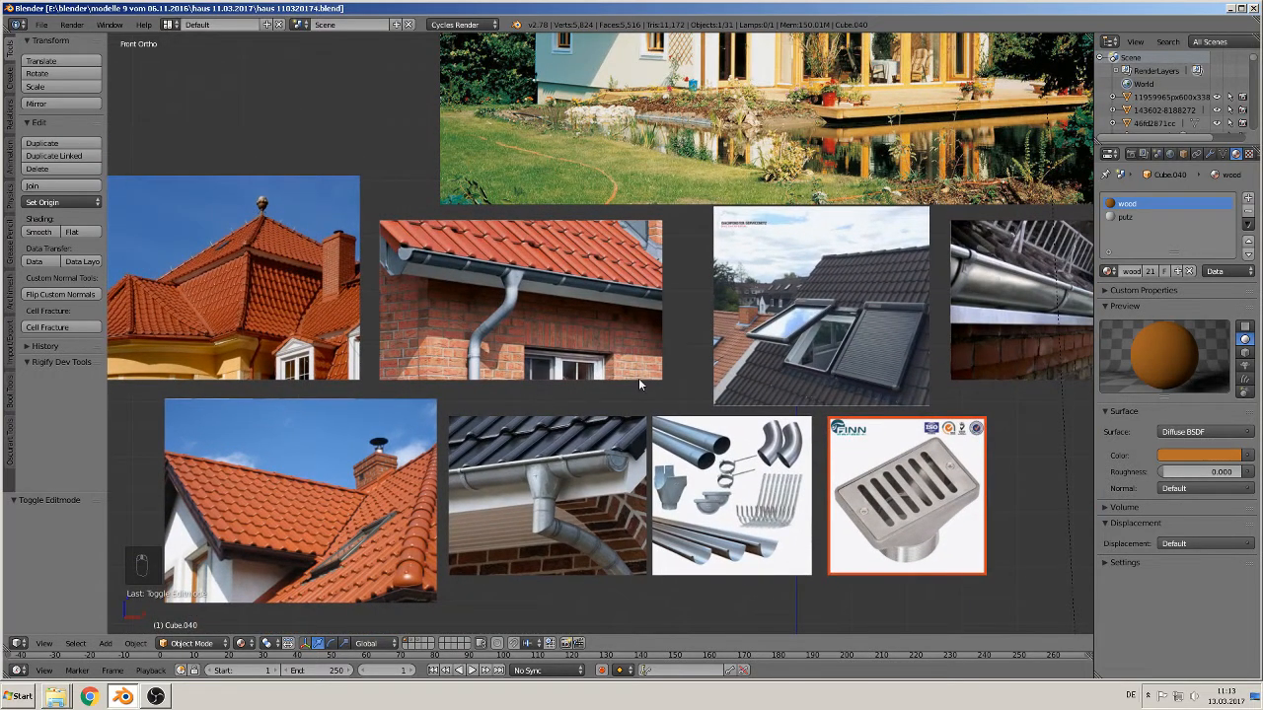
scroll(526, 297, "up", 2)
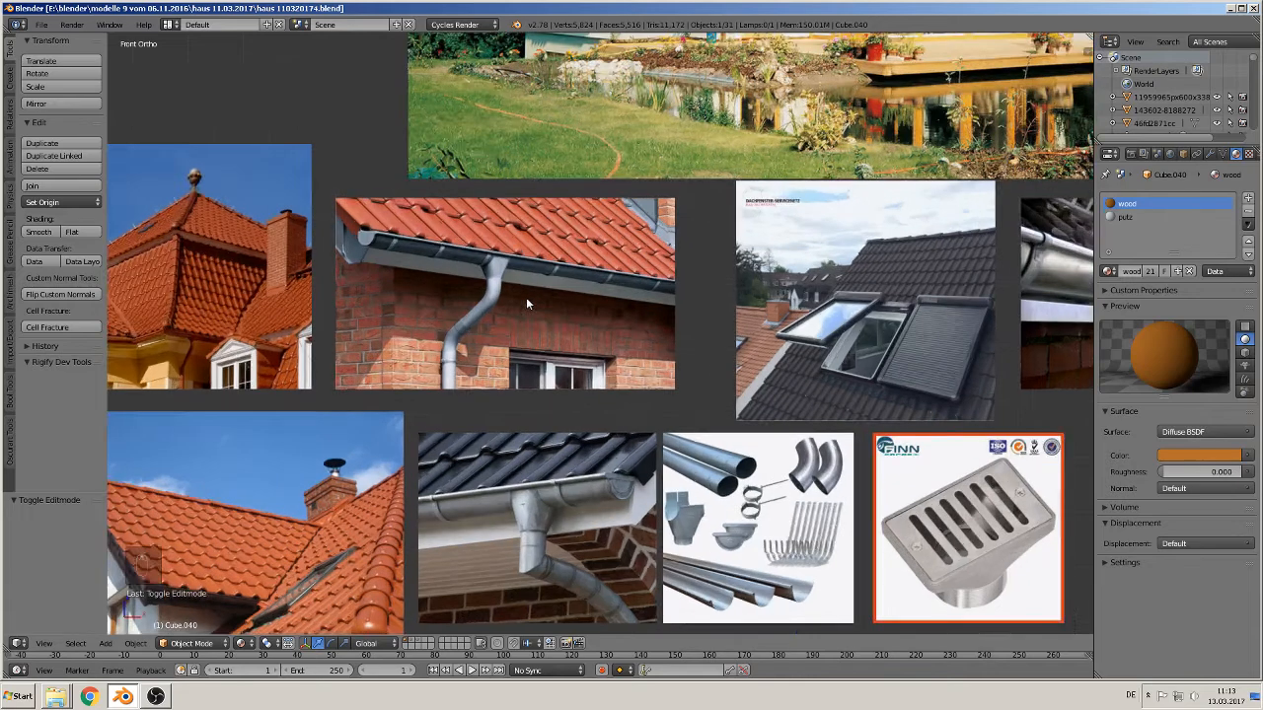
Add a cylinder with 24 vertices at the downpipe in the brick-wall gutter photo and rotate it 90° about the X axis
left_click(462, 308)
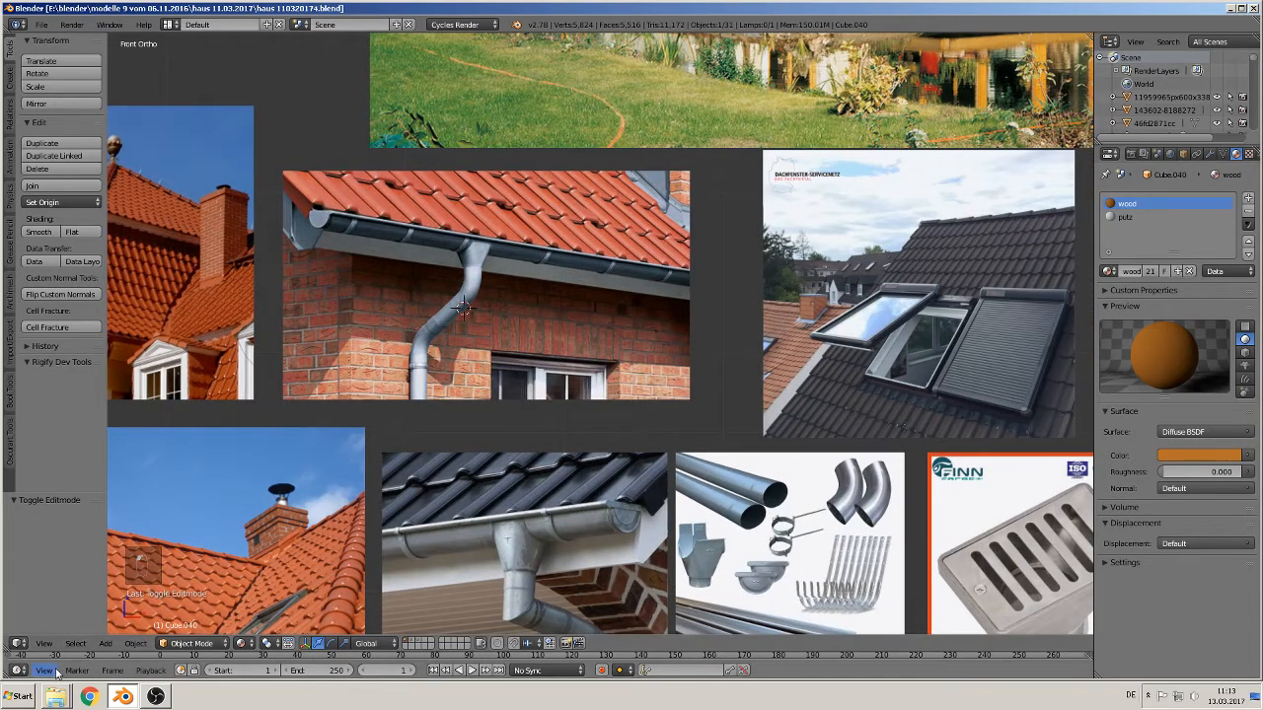
left_click(112, 645)
mouse_move(121, 629)
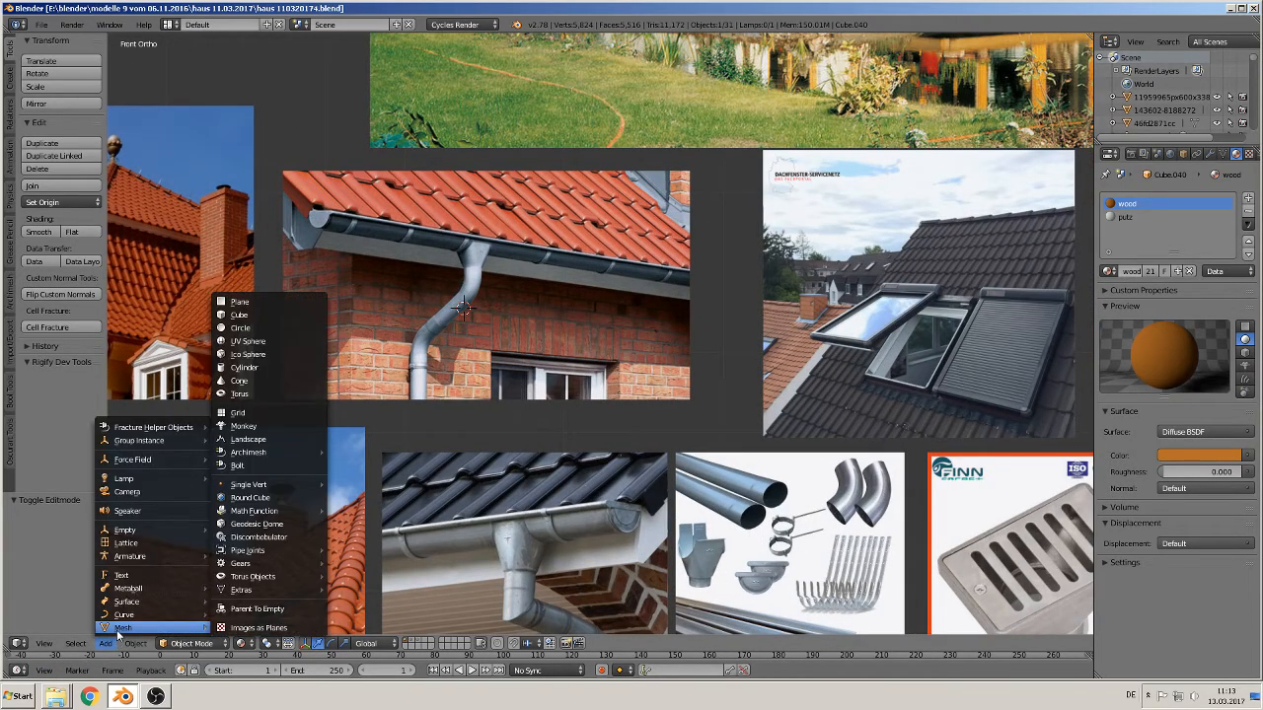
left_click(253, 368)
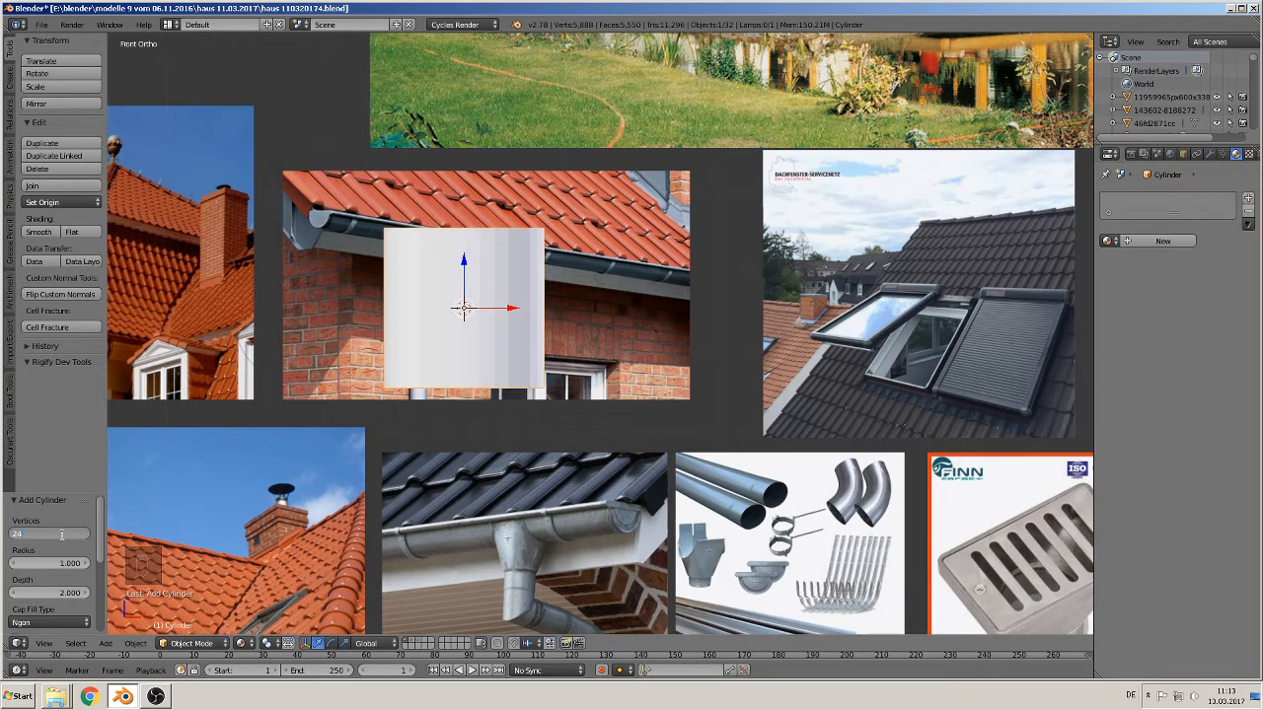
key("Return")
type("r")
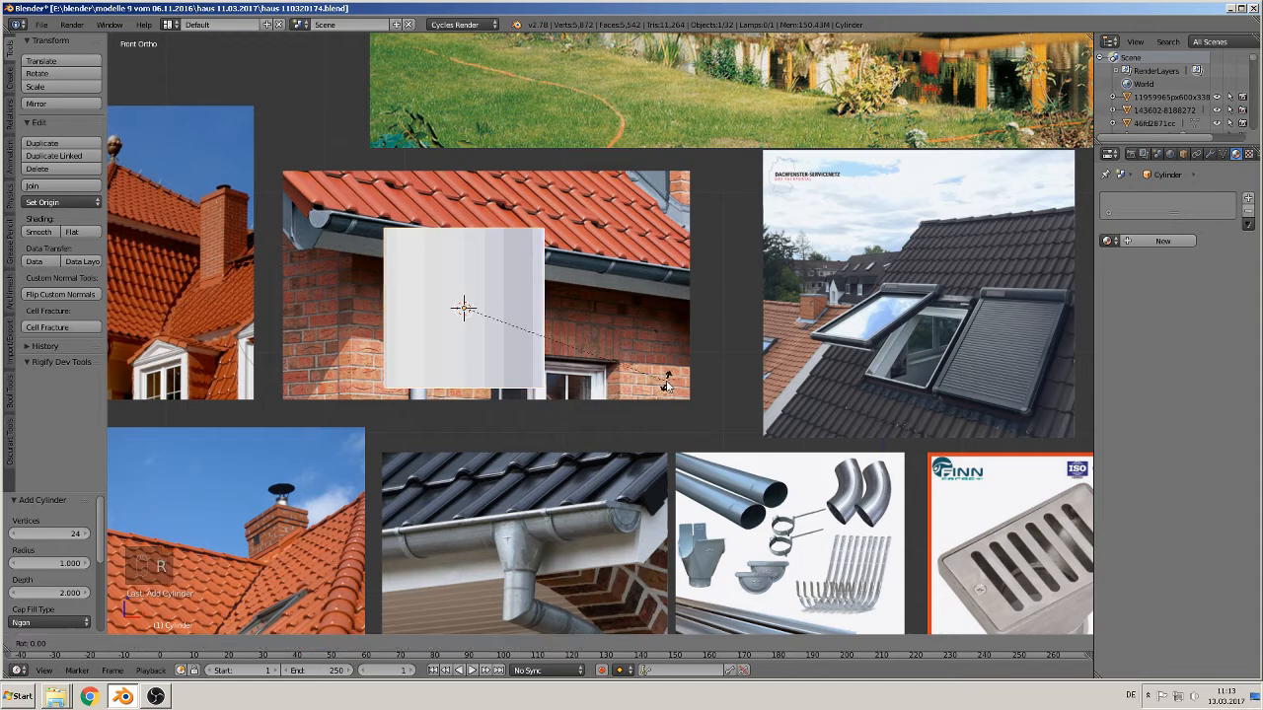
type("x90")
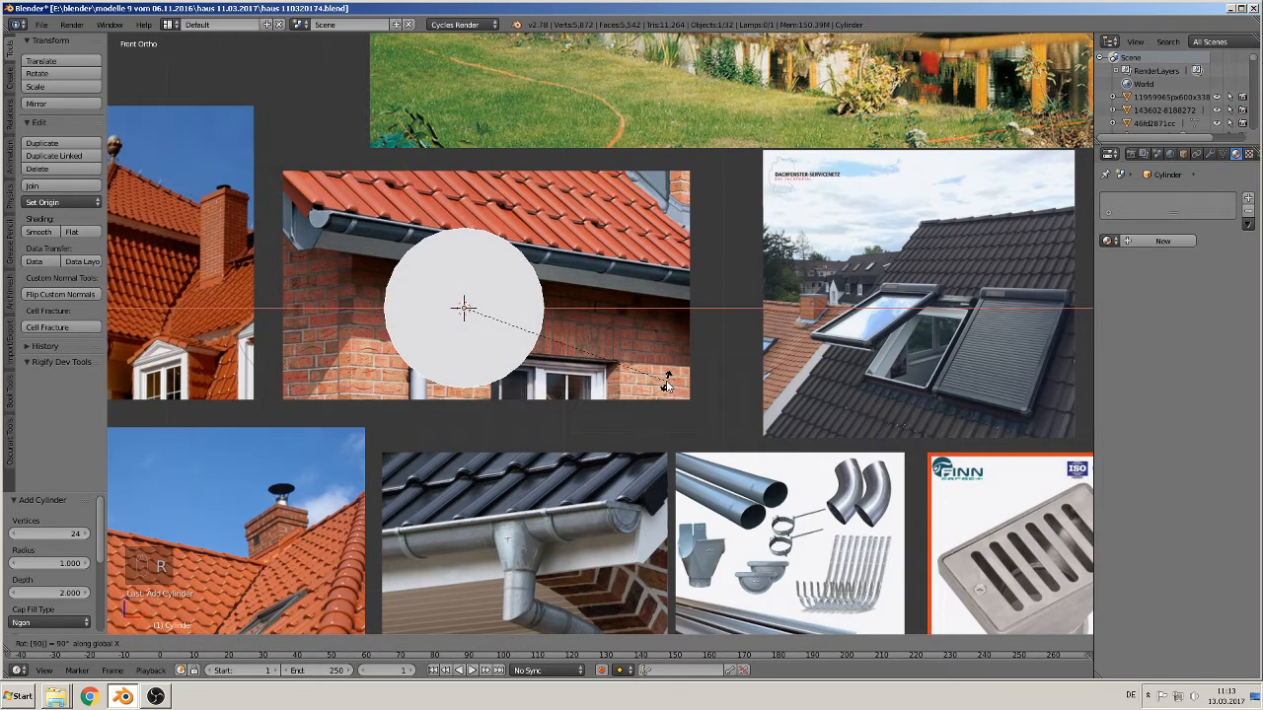
key("Return")
Select both round end faces of the cylinder in Edit Mode and delete only those faces, leaving an open tube
middle_click_drag(667, 385, 383, 340)
key("Tab")
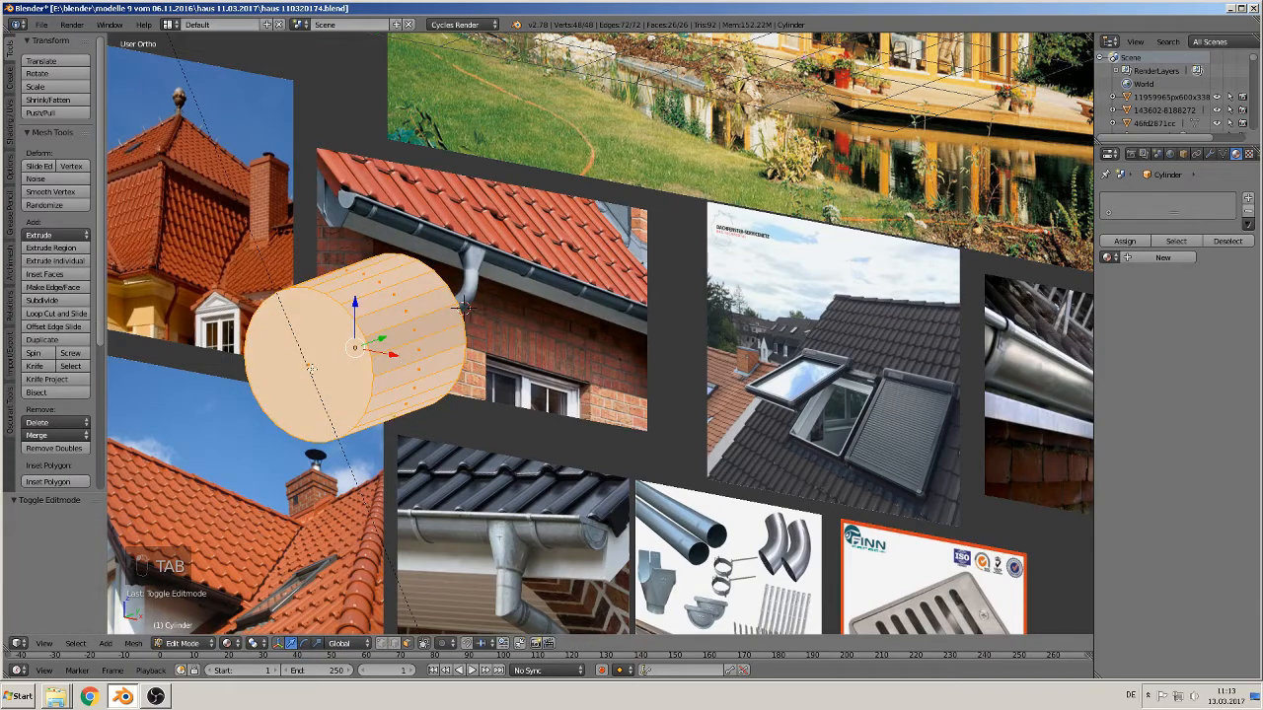
right_click(312, 369)
middle_click_drag(340, 397, 254, 387)
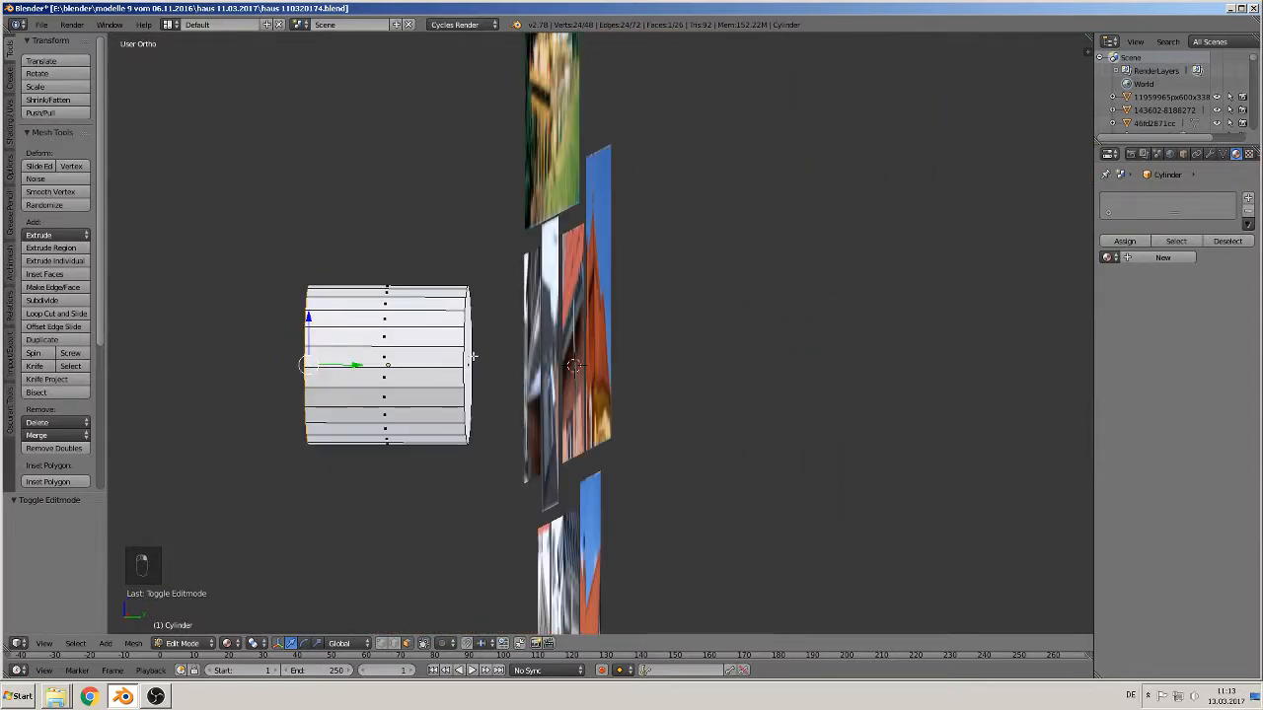
right_click(473, 357, "shift")
key("x")
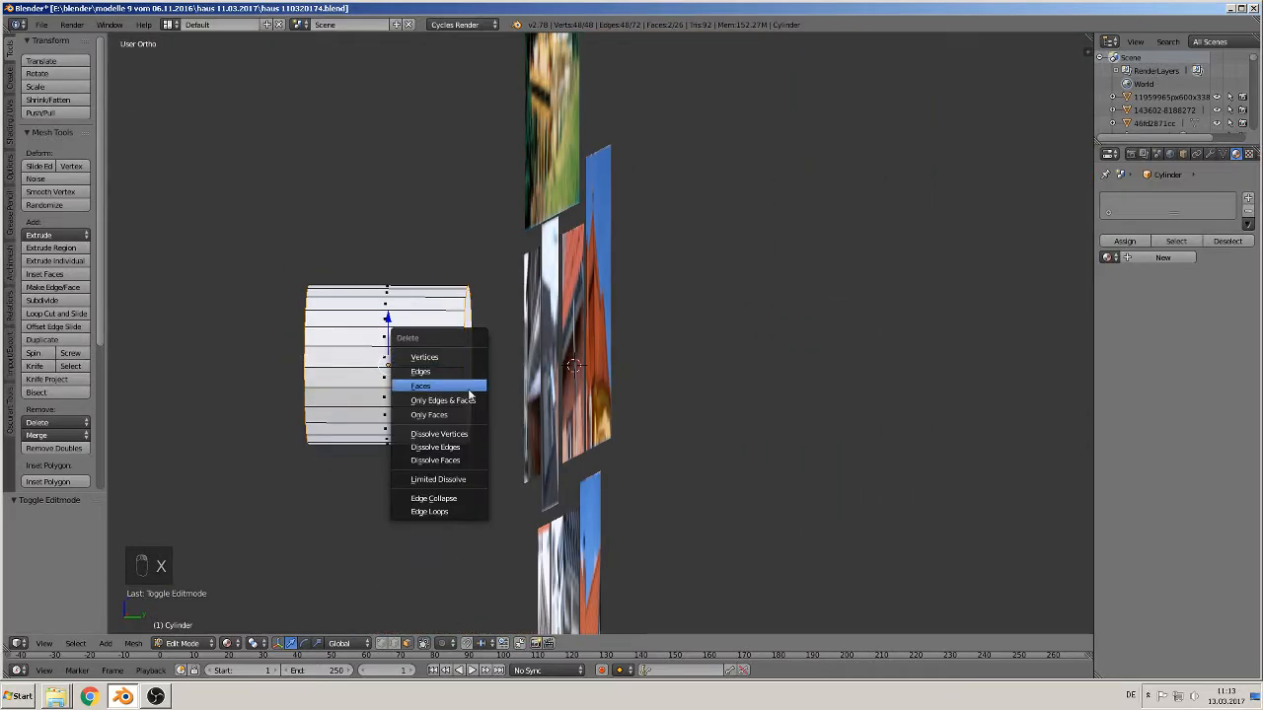
left_click(434, 414)
middle_click_drag(434, 414, 584, 411)
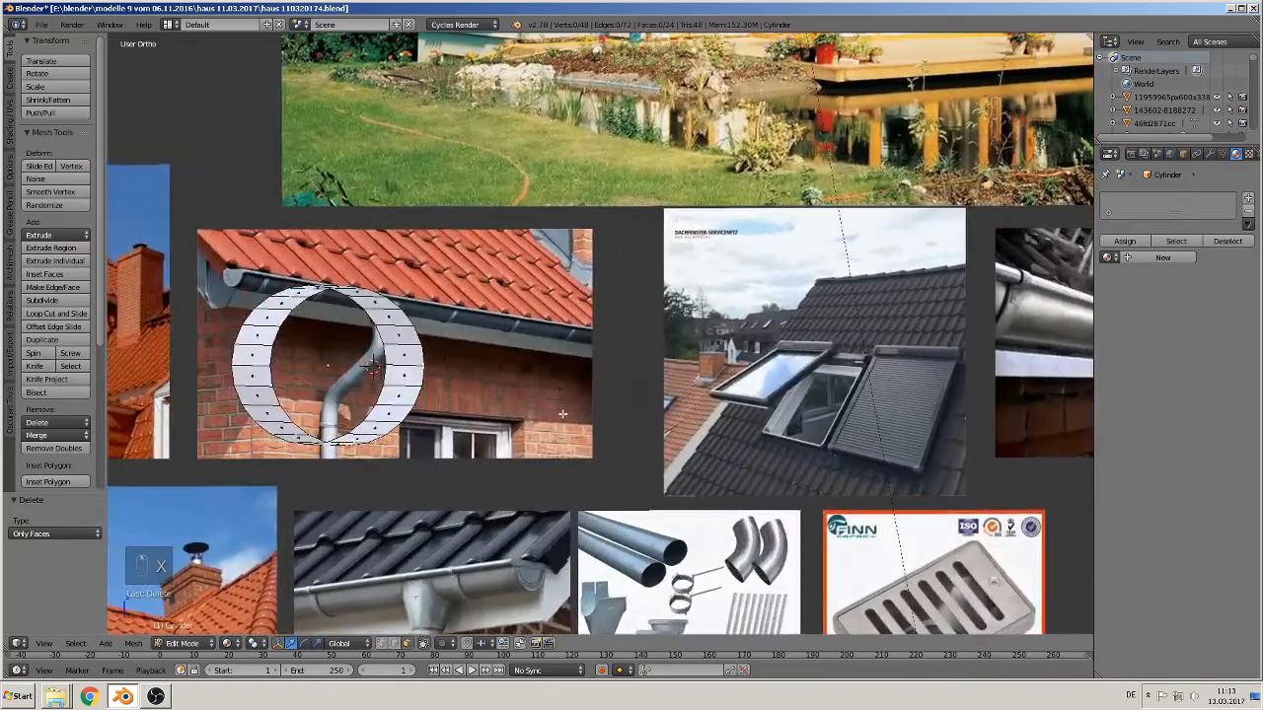
In front view, box-select the vertices of the tube's upper half and delete them to leave a half-round gutter shape
key("KP_1")
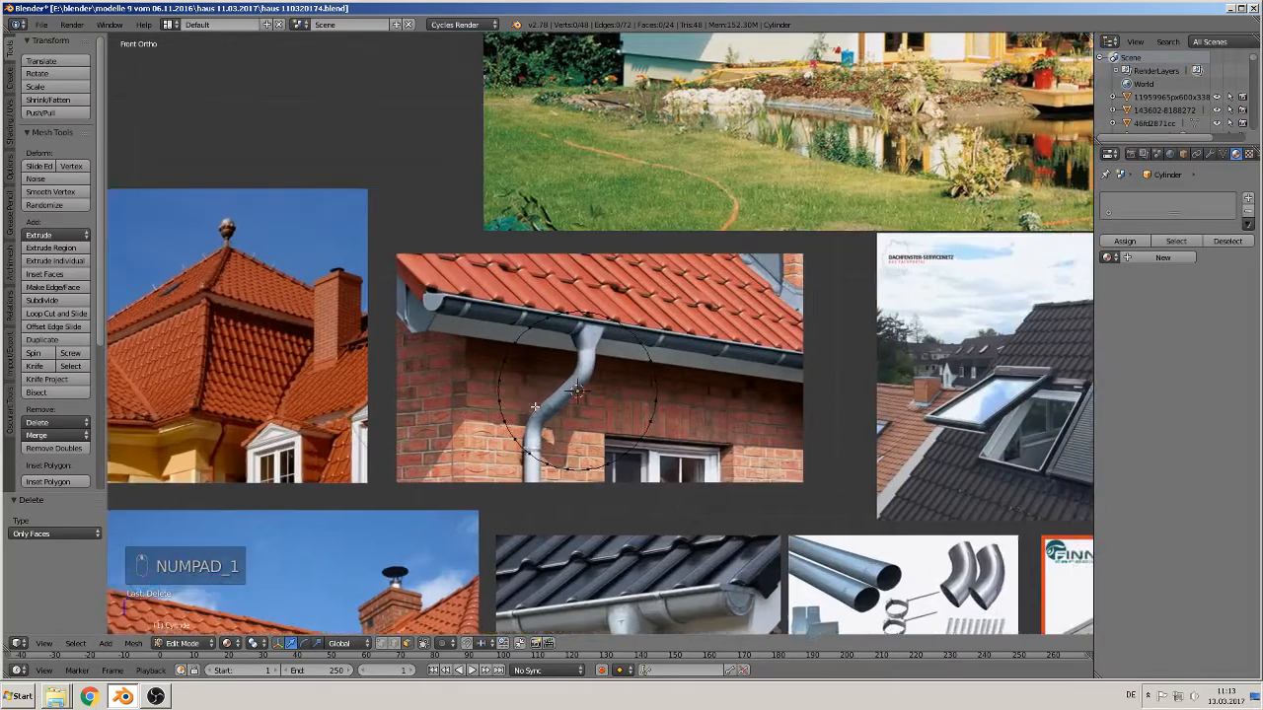
middle_click_drag(495, 374, 426, 391, "shift")
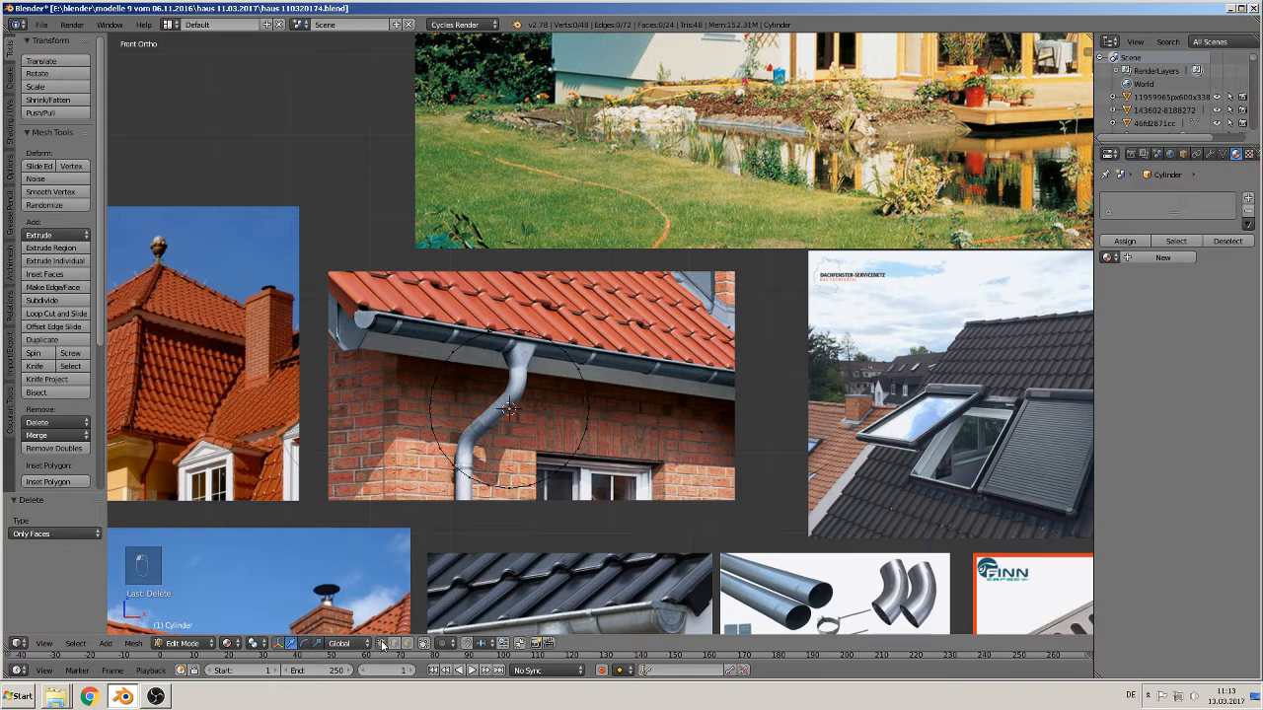
key("b")
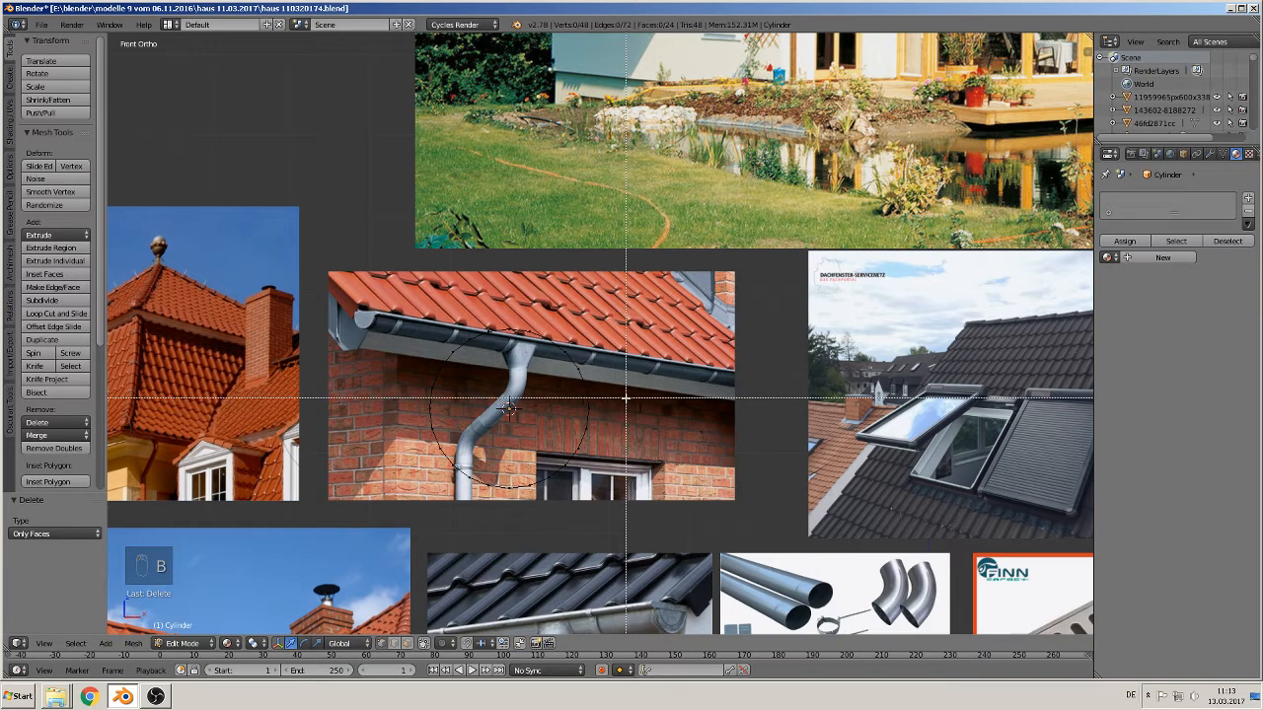
left_click_drag(625, 398, 364, 292)
key("x")
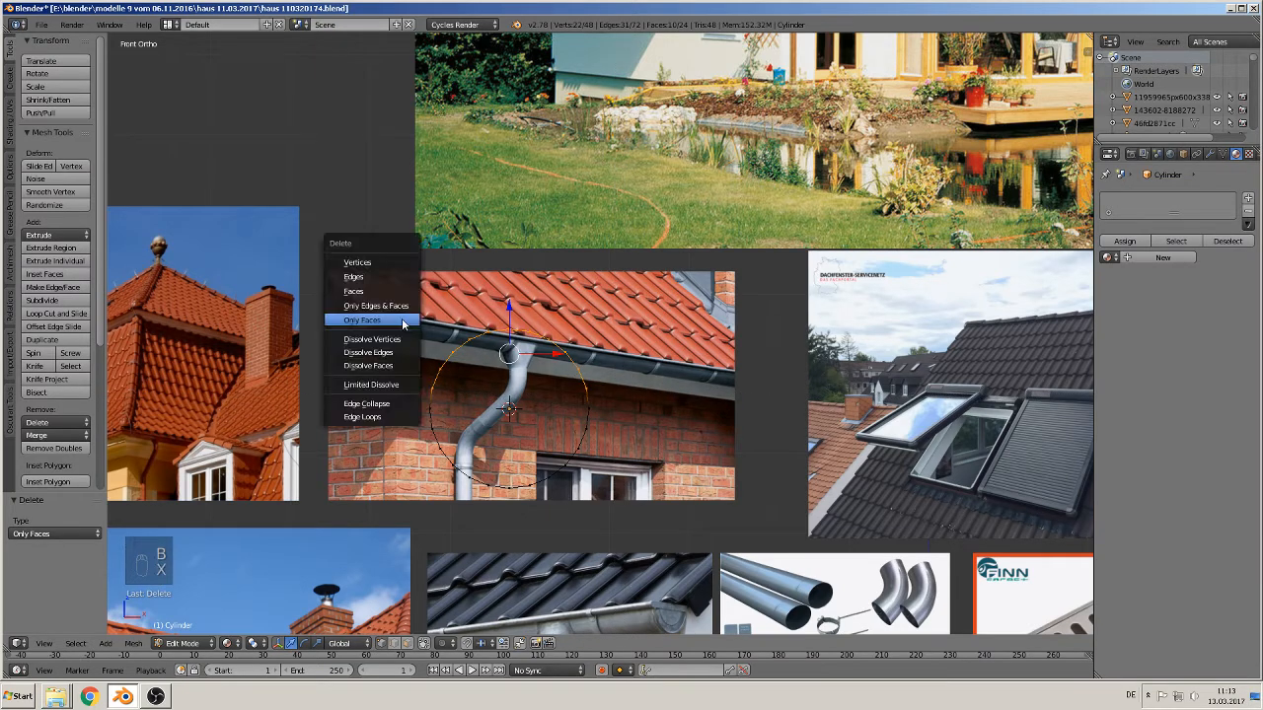
left_click(393, 265)
middle_click_drag(394, 265, 463, 315)
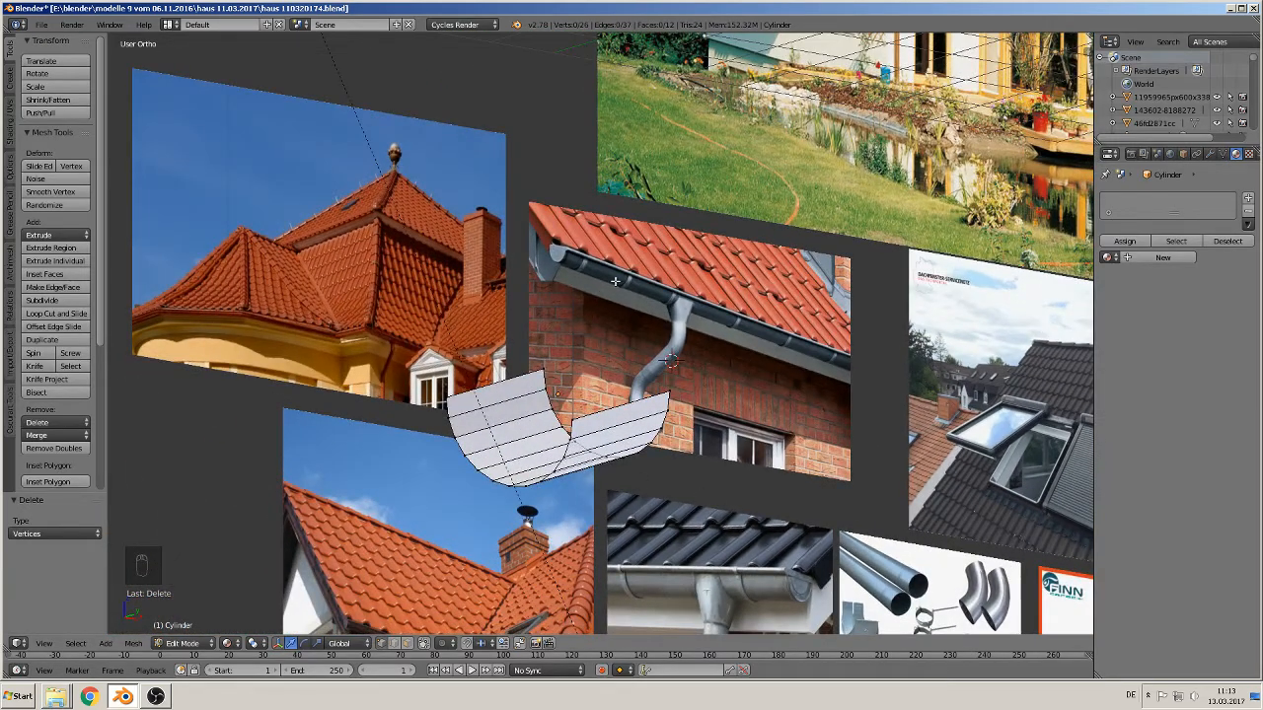
Select the curved edge loop at the gutter's front end and fill it with a single end face
scroll(611, 498, "up", 2)
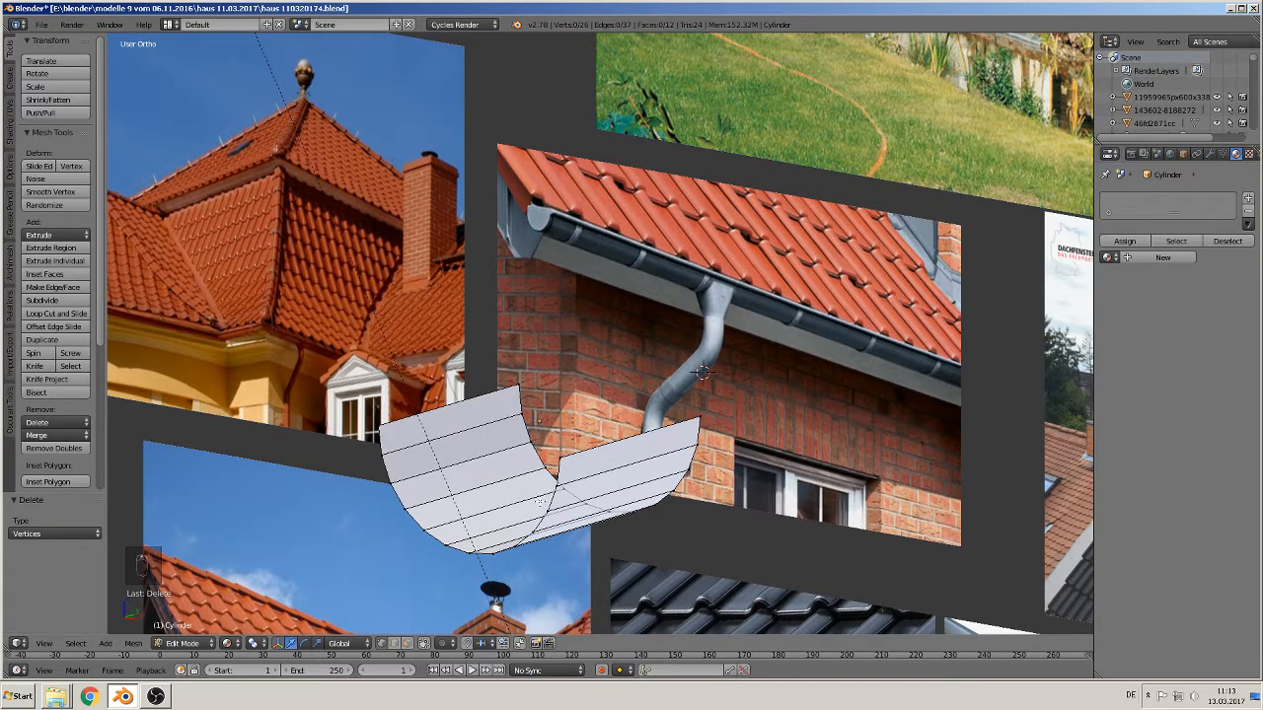
right_click(542, 519, "alt")
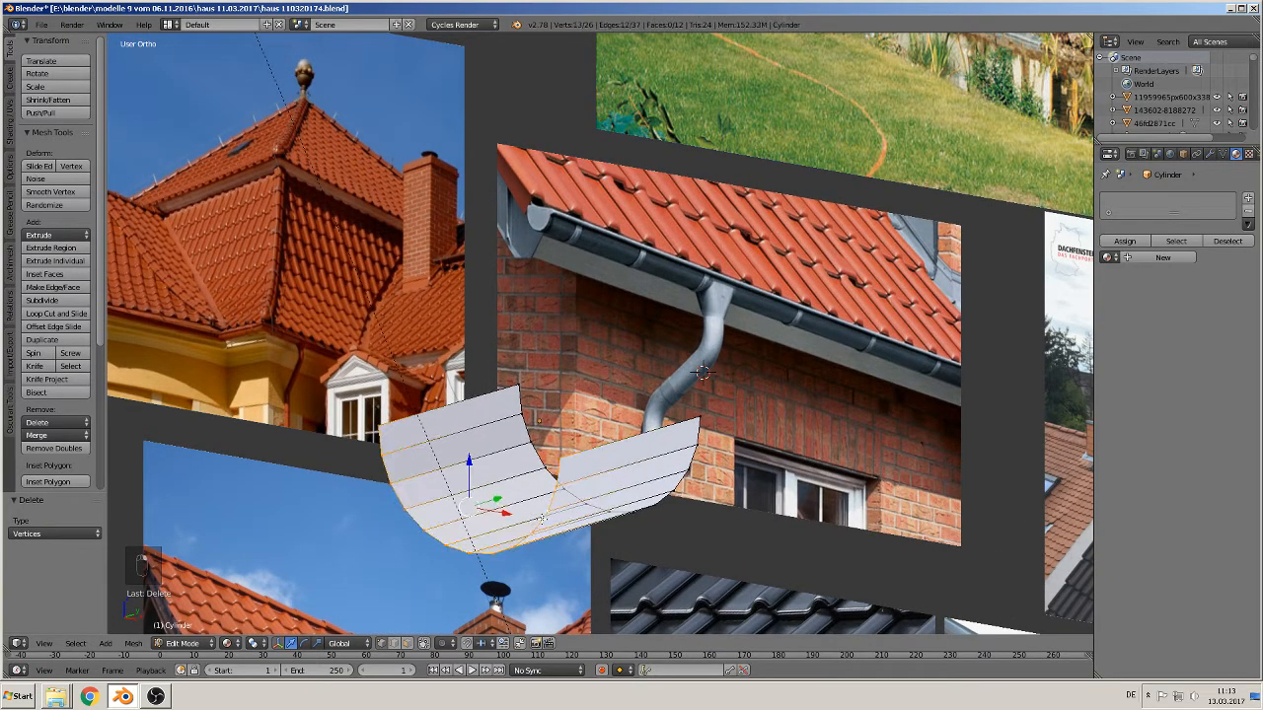
key("f")
middle_click_drag(542, 519, 505, 512)
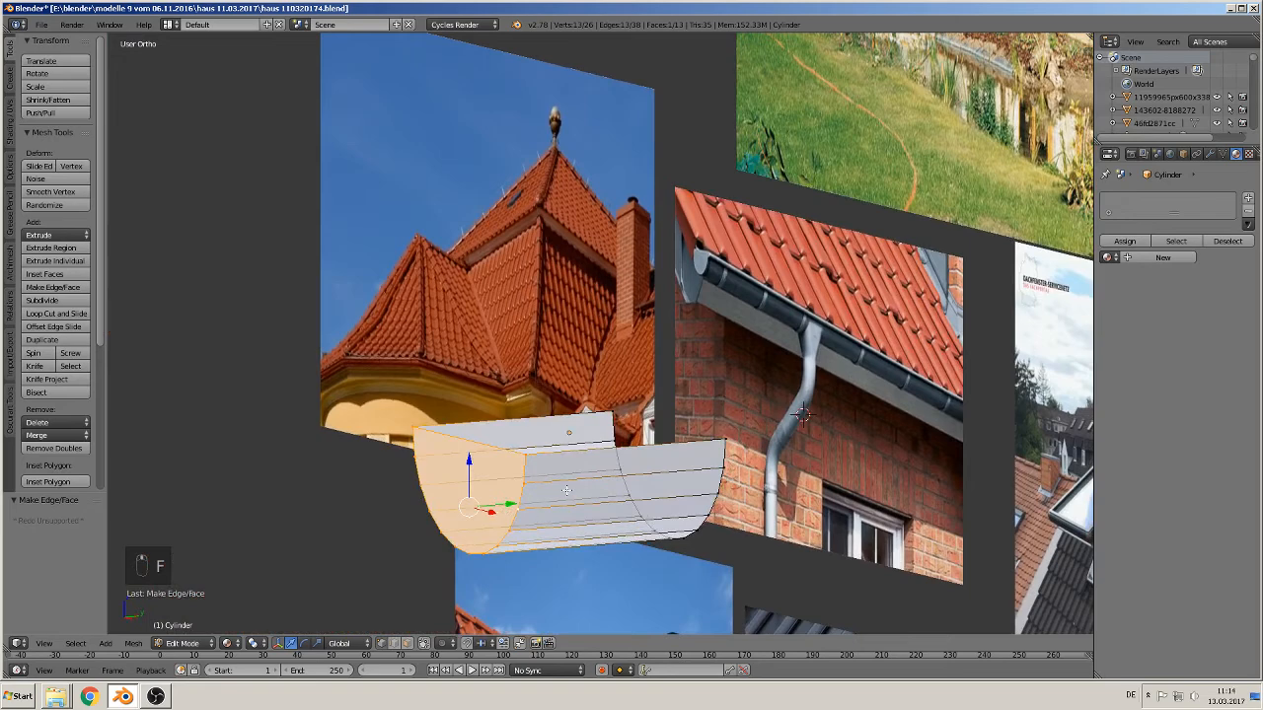
Insert one loop cut across the gutter and slide it close to the closed front end
key("ctrl+r")
left_click(588, 456)
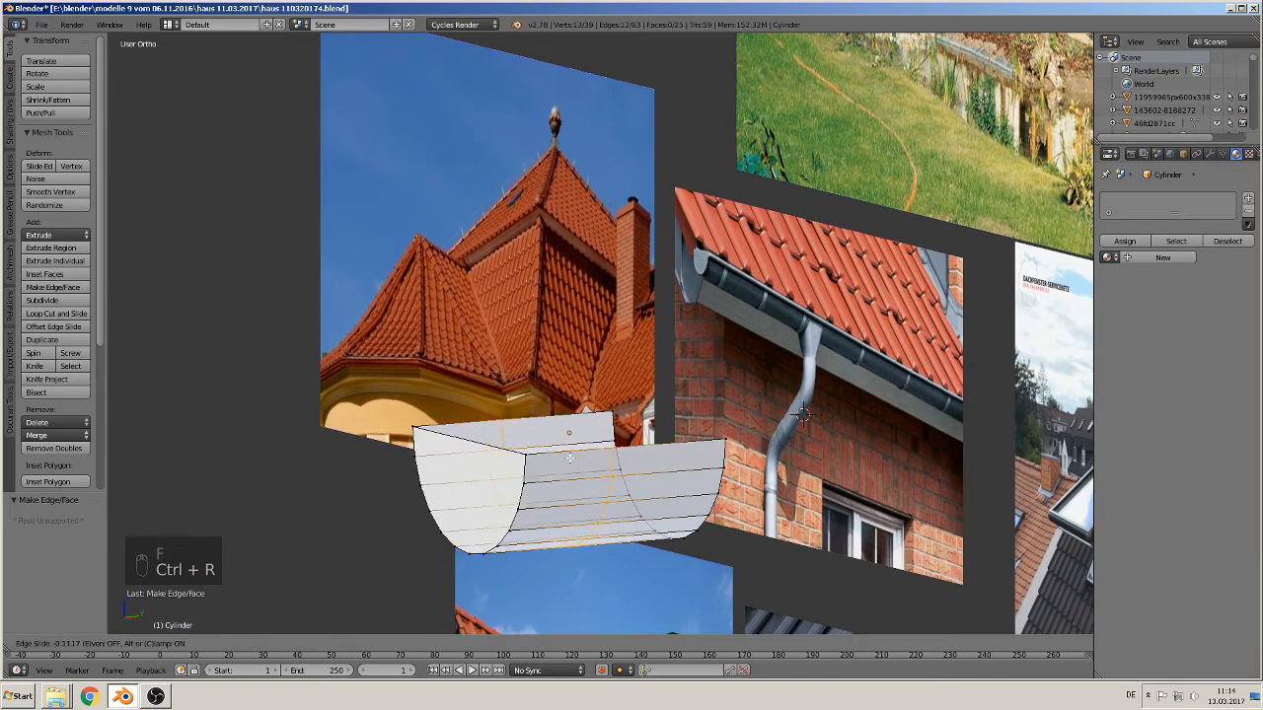
left_click(507, 456)
scroll(708, 387, "up", 3)
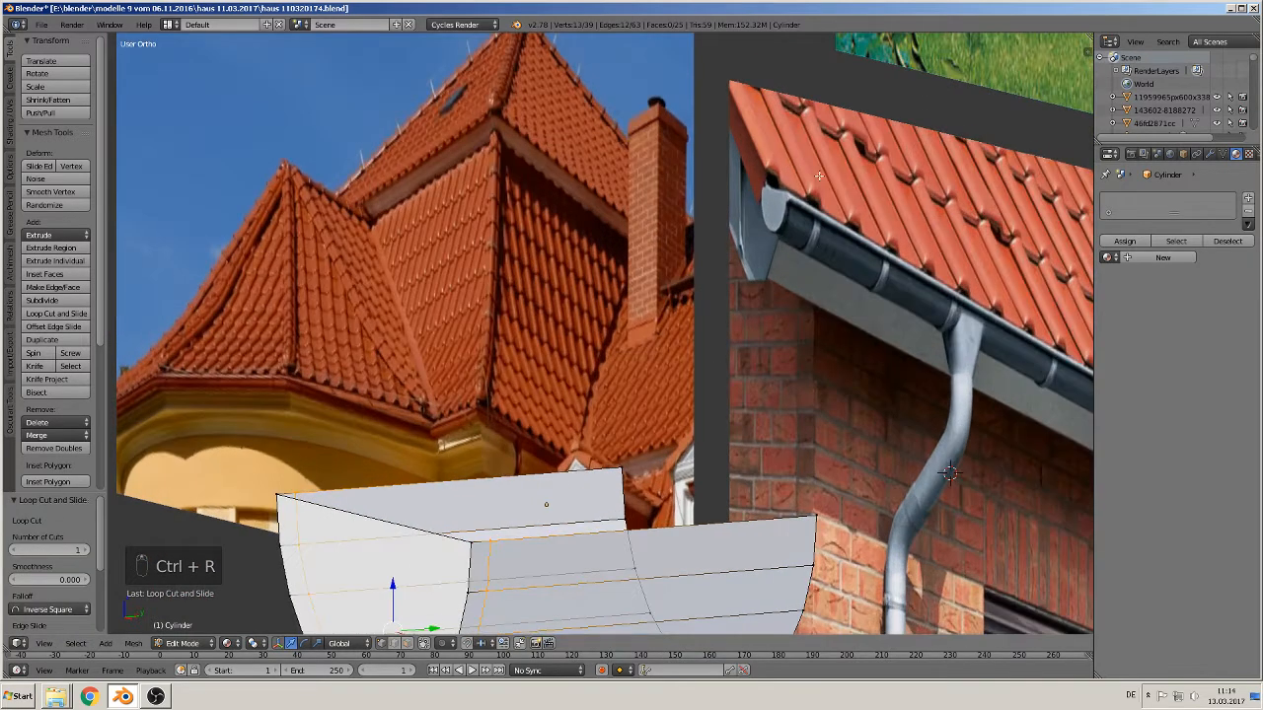
middle_click_drag(655, 496, 694, 385, "shift")
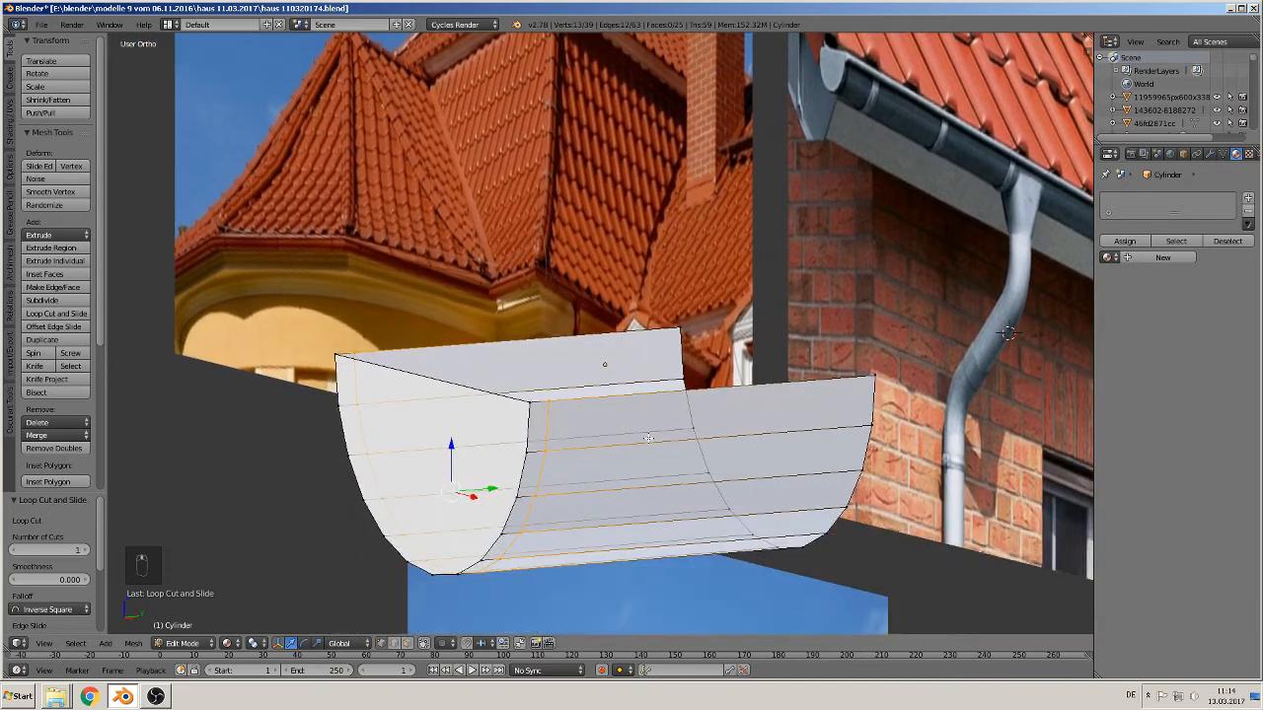
middle_click_drag(635, 438, 593, 514, "shift")
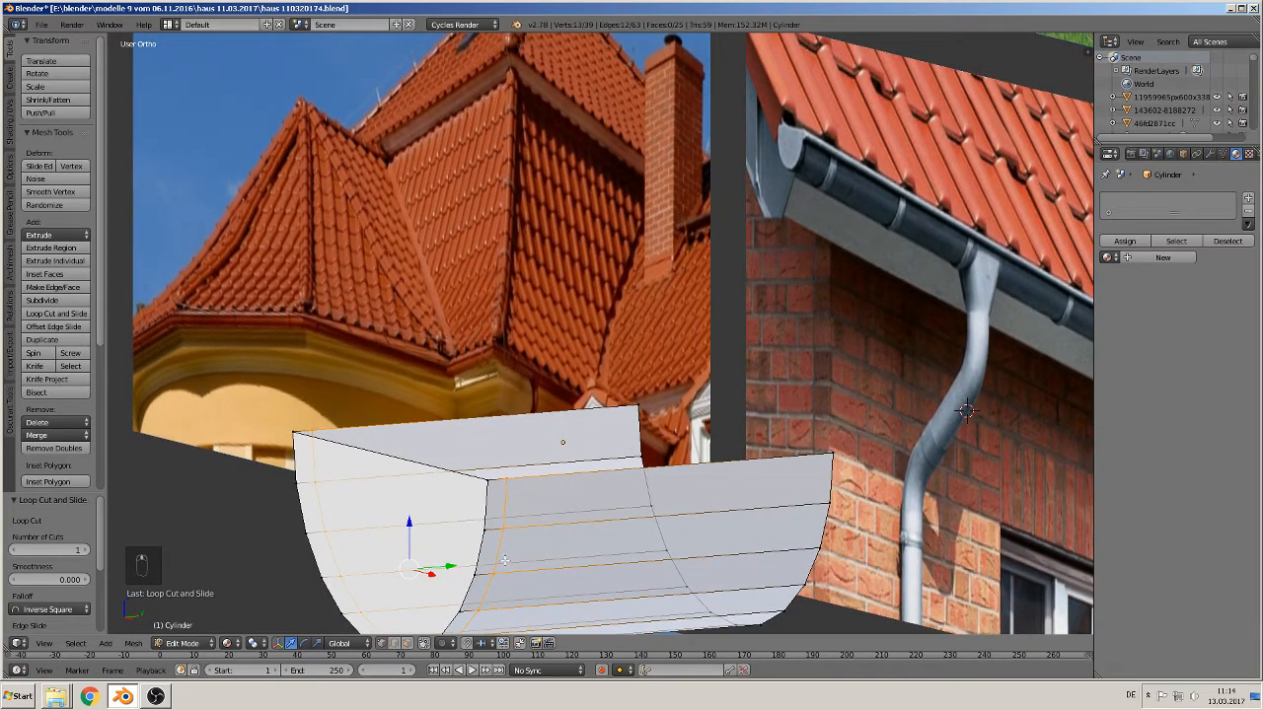
Select the narrow face ring beside the gutter's closed end, extrude it and scale it outward by about 1.069 as a raised rim
left_click(408, 644)
left_click(496, 524, "alt")
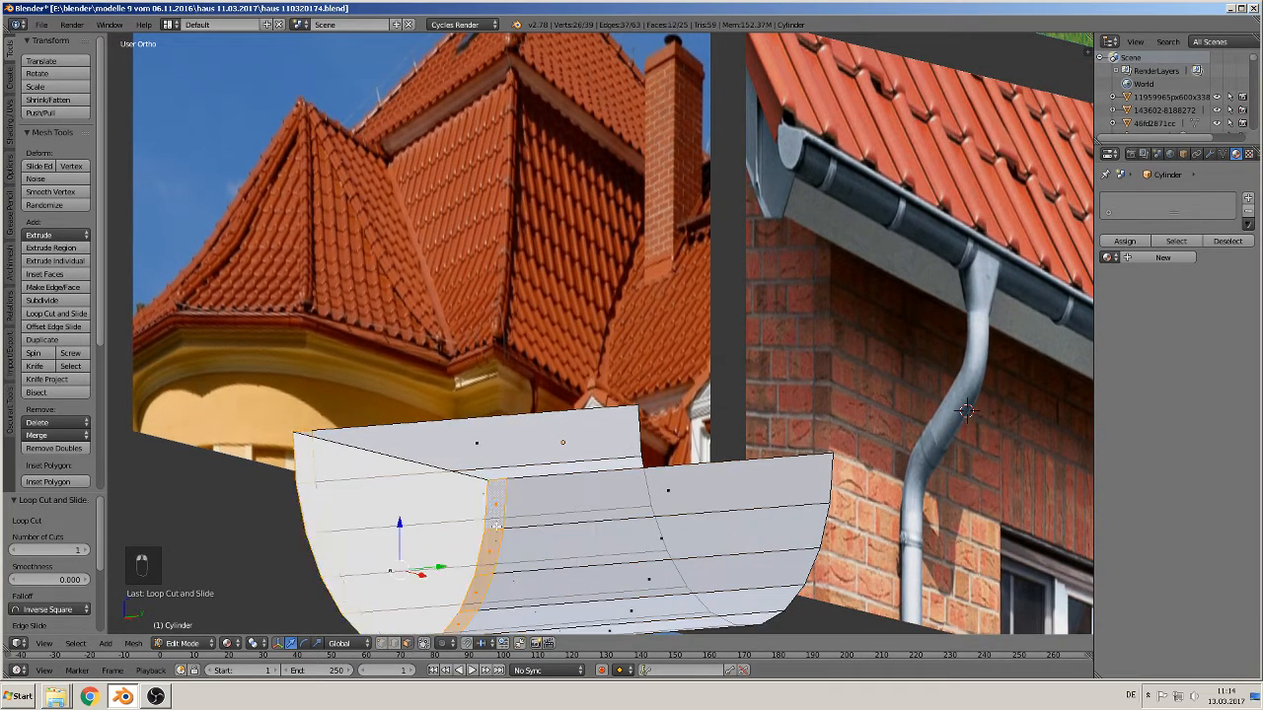
middle_click_drag(558, 558, 590, 517, "shift")
key("e")
key("s")
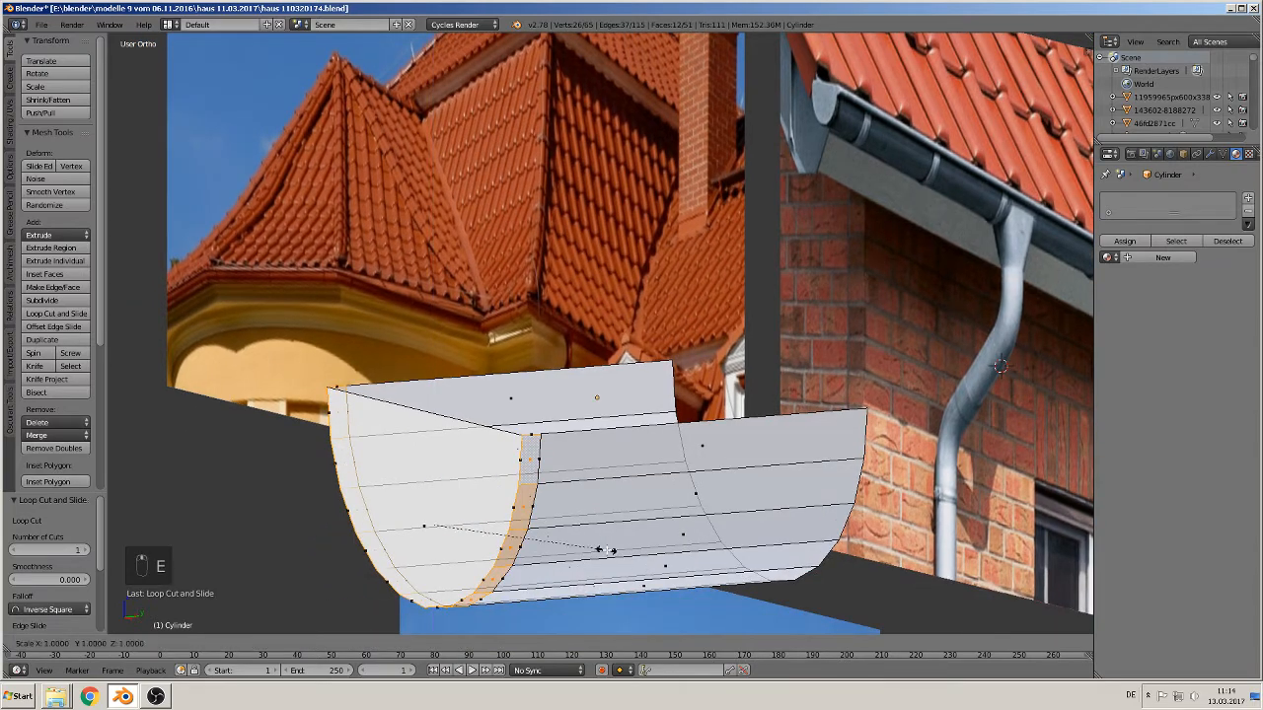
left_click(615, 566)
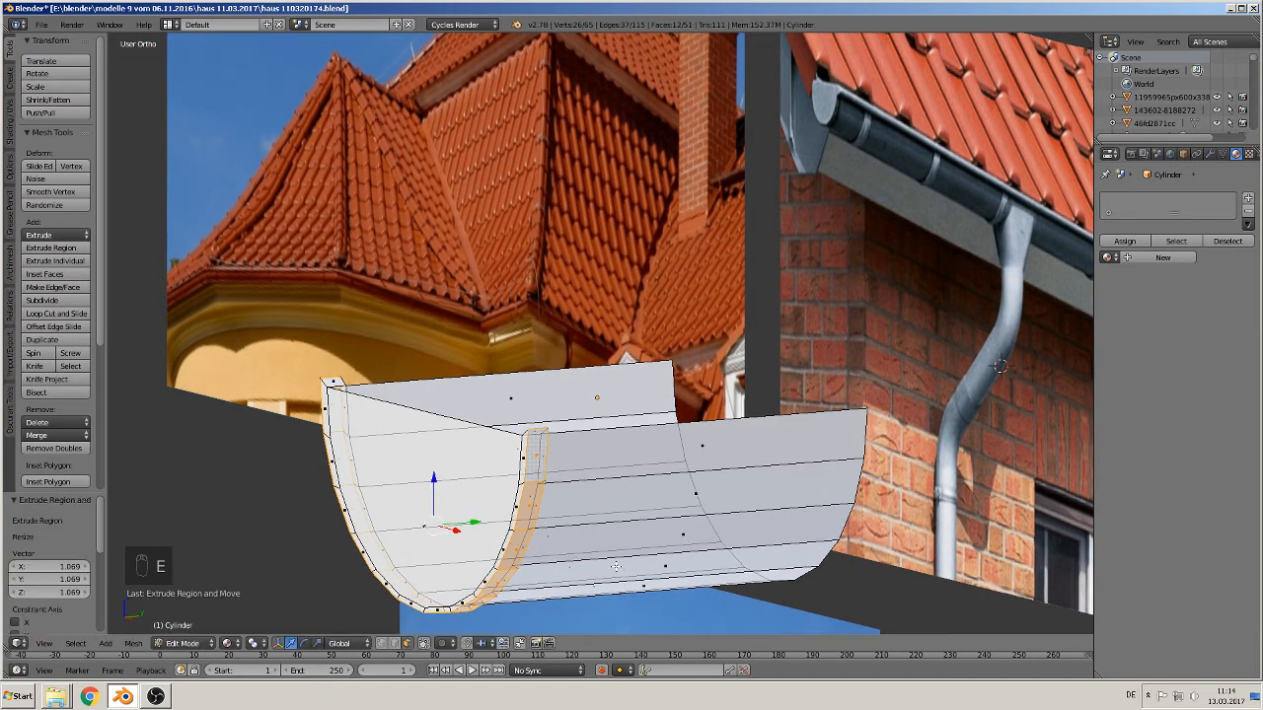
Return to Object Mode and apply smooth shading to the gutter
mouse_move(615, 567)
middle_mouse_down()
mouse_move(573, 555)
mouse_move(594, 560)
middle_mouse_up()
key("Tab")
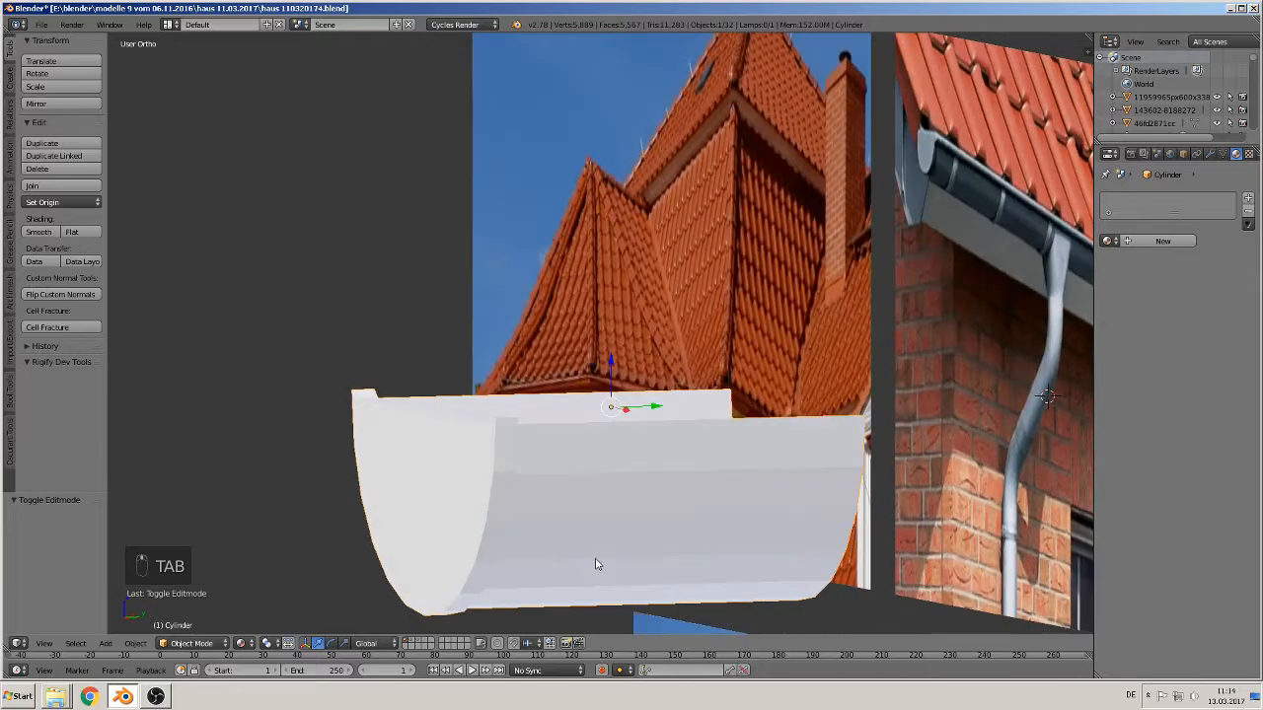
left_click(39, 232)
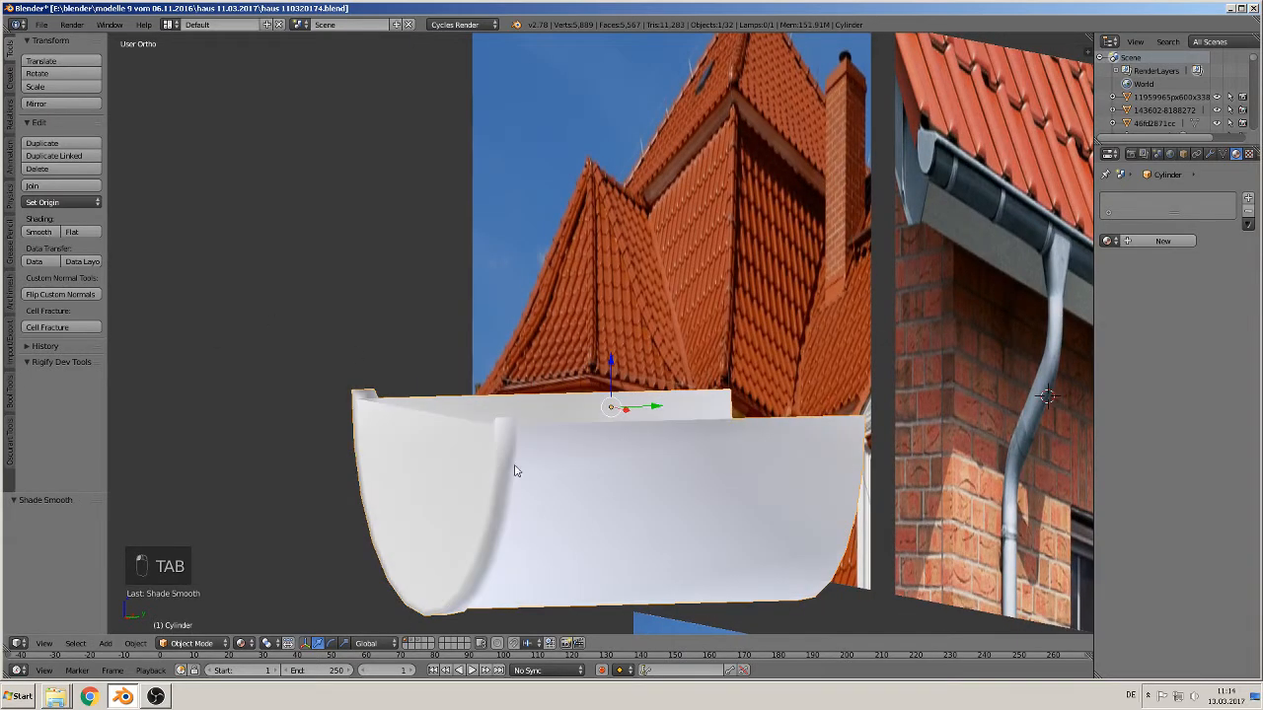
Add a loop cut around the raised rim in Edit Mode and slide it to the rim edge facing the gutter's length
scroll(514, 467, "up", 1)
middle_click_drag(509, 468, 731, 313)
key("Tab")
key("Tab")
scroll(661, 455, "up", 3)
middle_click_drag(673, 399, 642, 411)
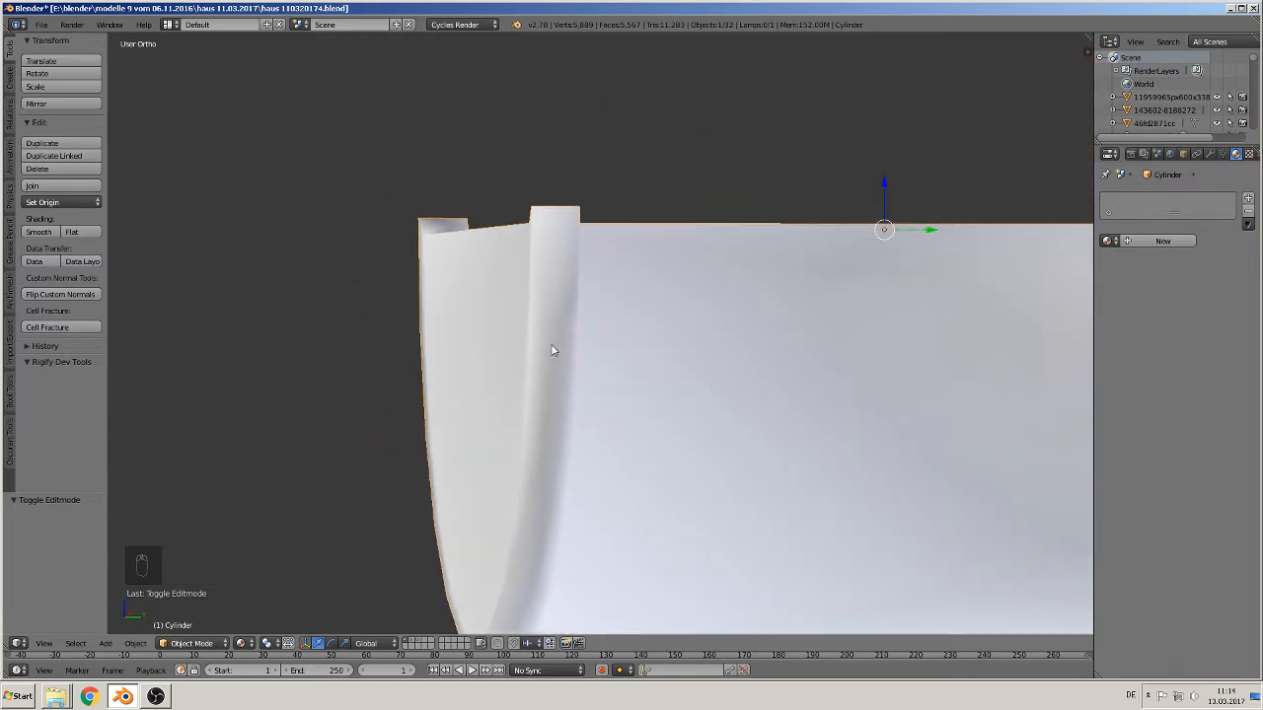
key("Tab")
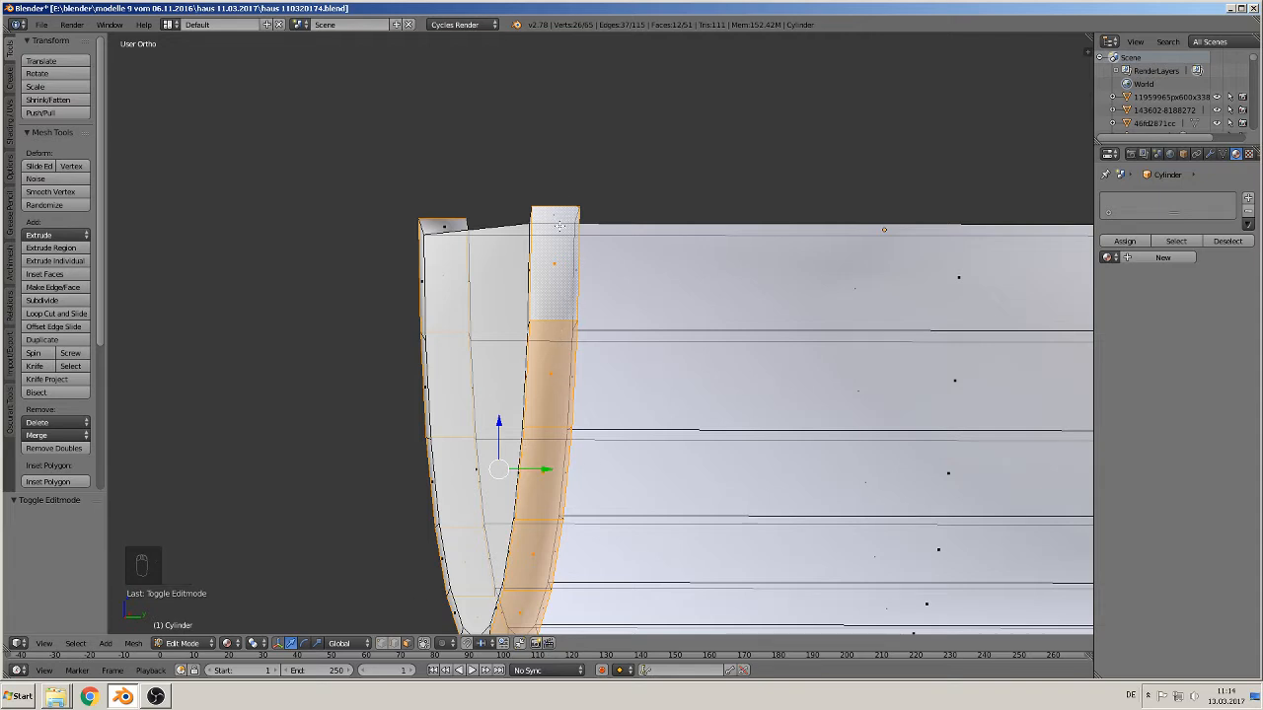
key("ctrl+r")
left_click(564, 213)
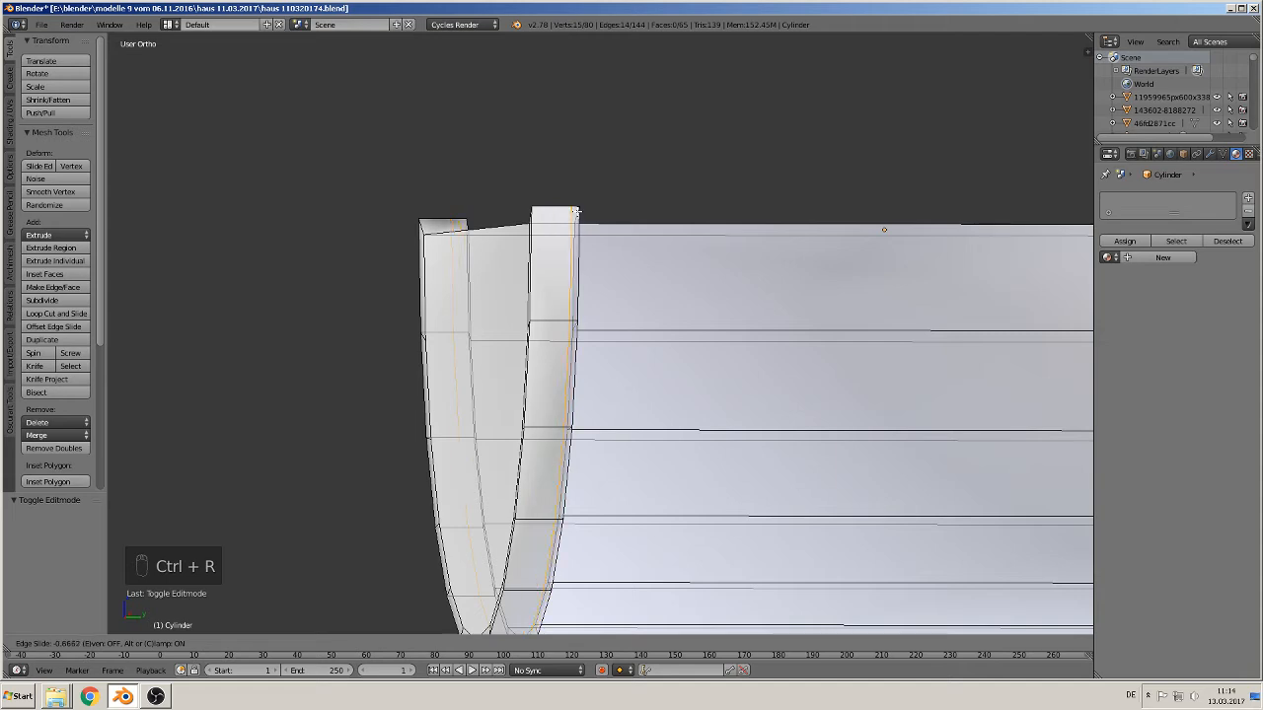
left_click(582, 213)
Add a second loop cut to the rim, slide it to the edge at the closed end, and return to Object Mode
key("ctrl+r")
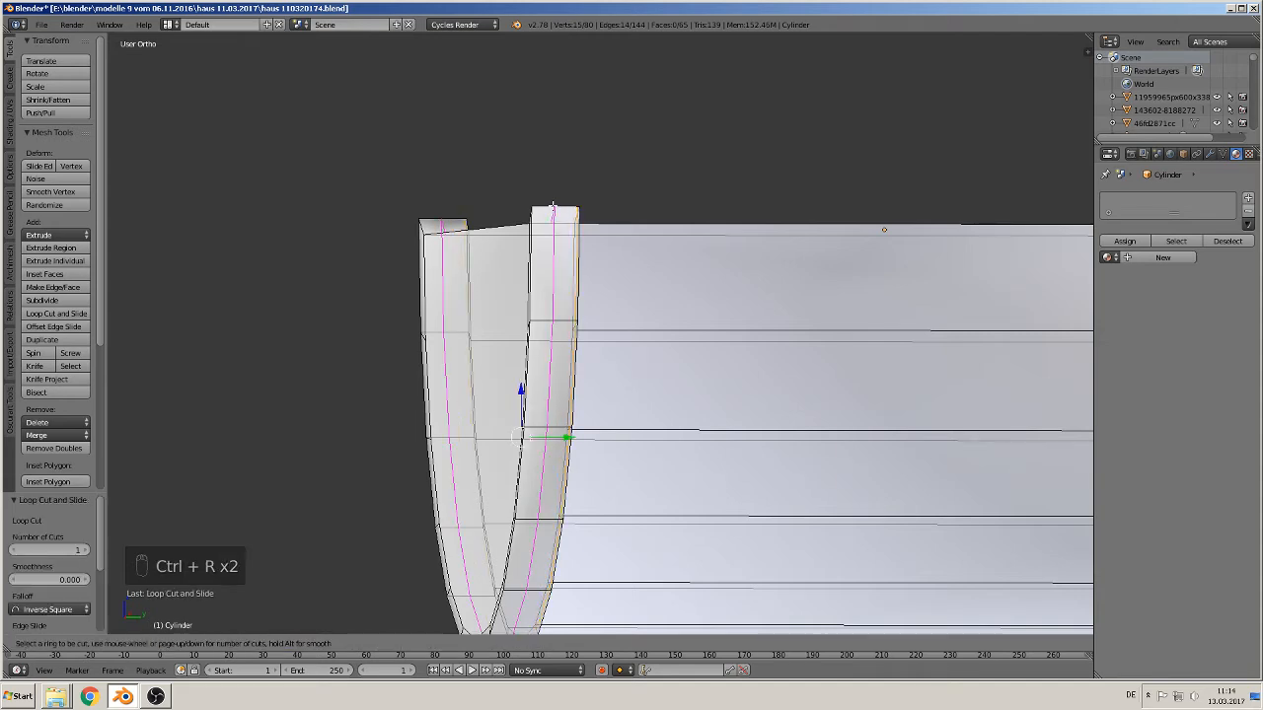
left_click(551, 203)
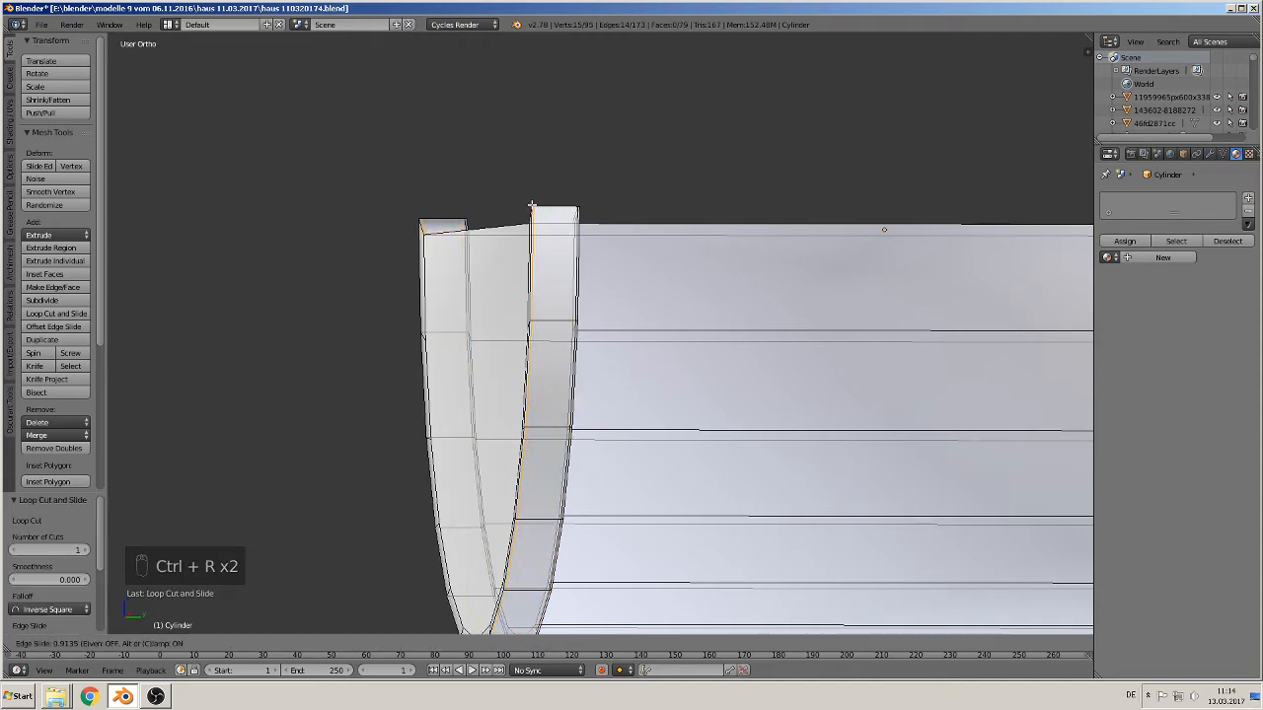
left_click(548, 296)
middle_click_drag(548, 297, 583, 330)
key("Tab")
scroll(625, 383, "down", 1)
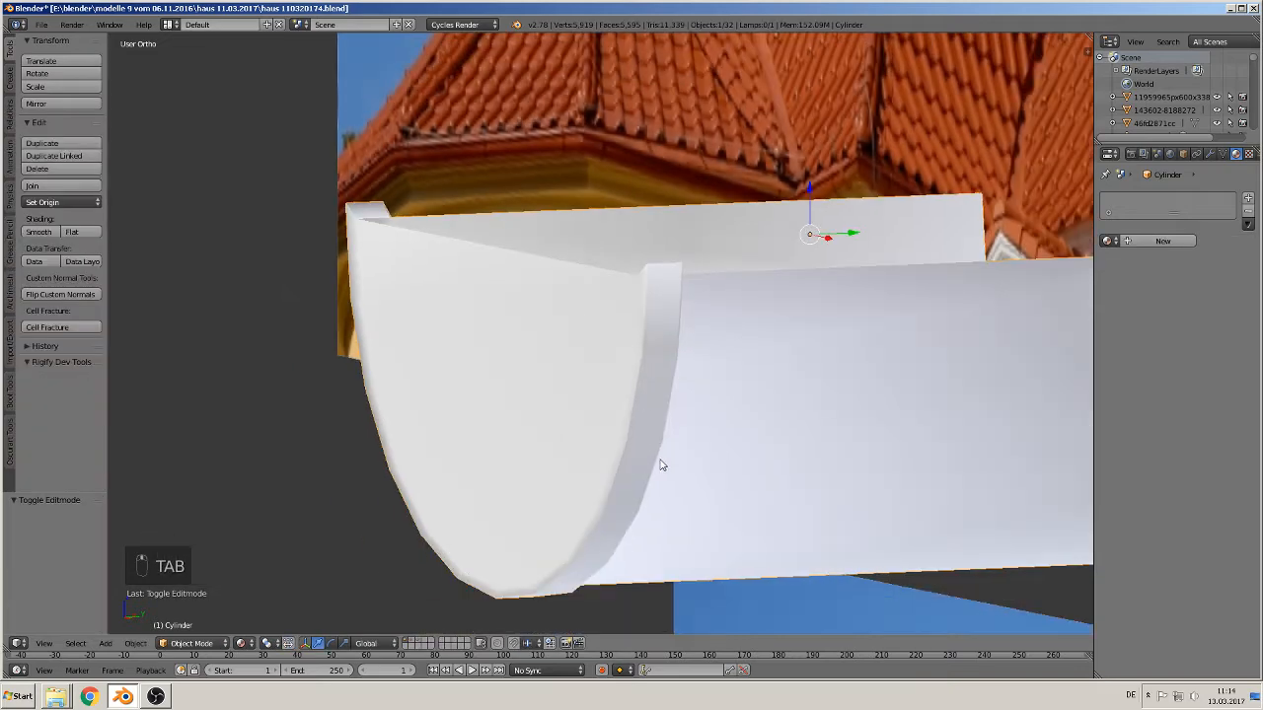
In front view, rotate the gutter 90° about the global Z axis
middle_click_drag(663, 465, 705, 471)
scroll(707, 461, "down", 4)
scroll(708, 459, "down", 2)
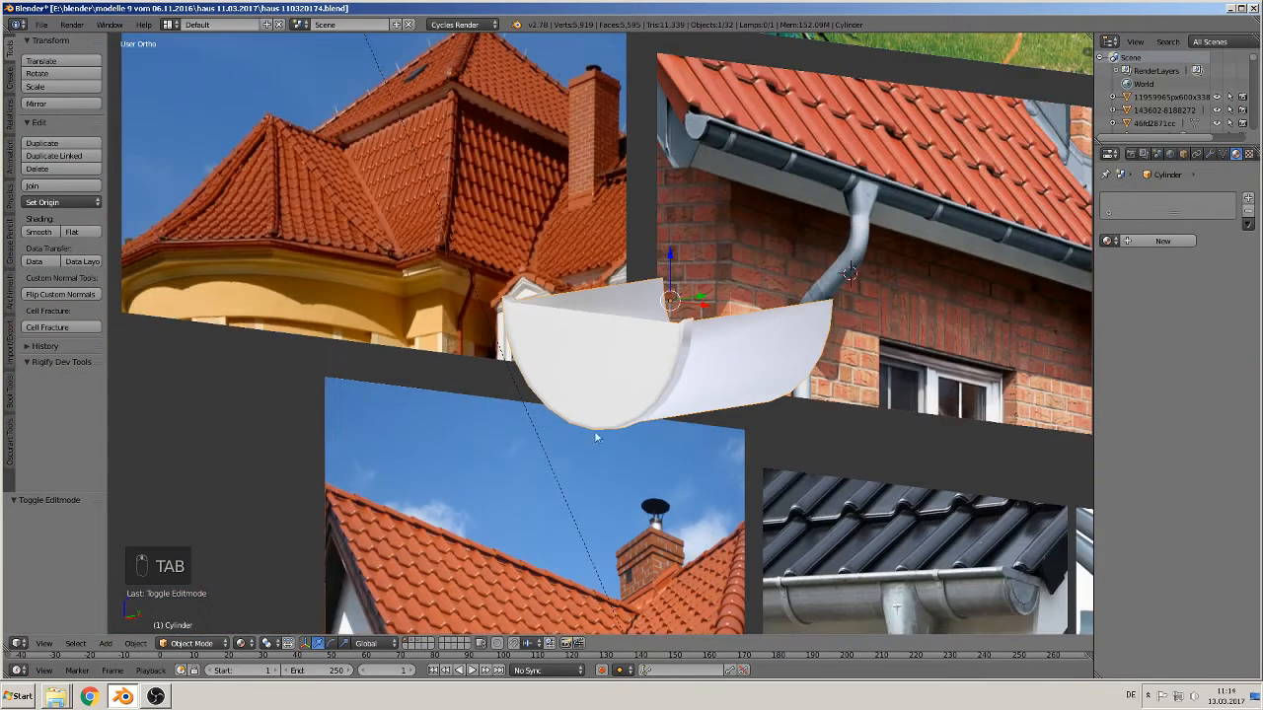
scroll(594, 430, "up", 2)
middle_click_drag(735, 413, 475, 469, "shift")
scroll(446, 476, "down", 3)
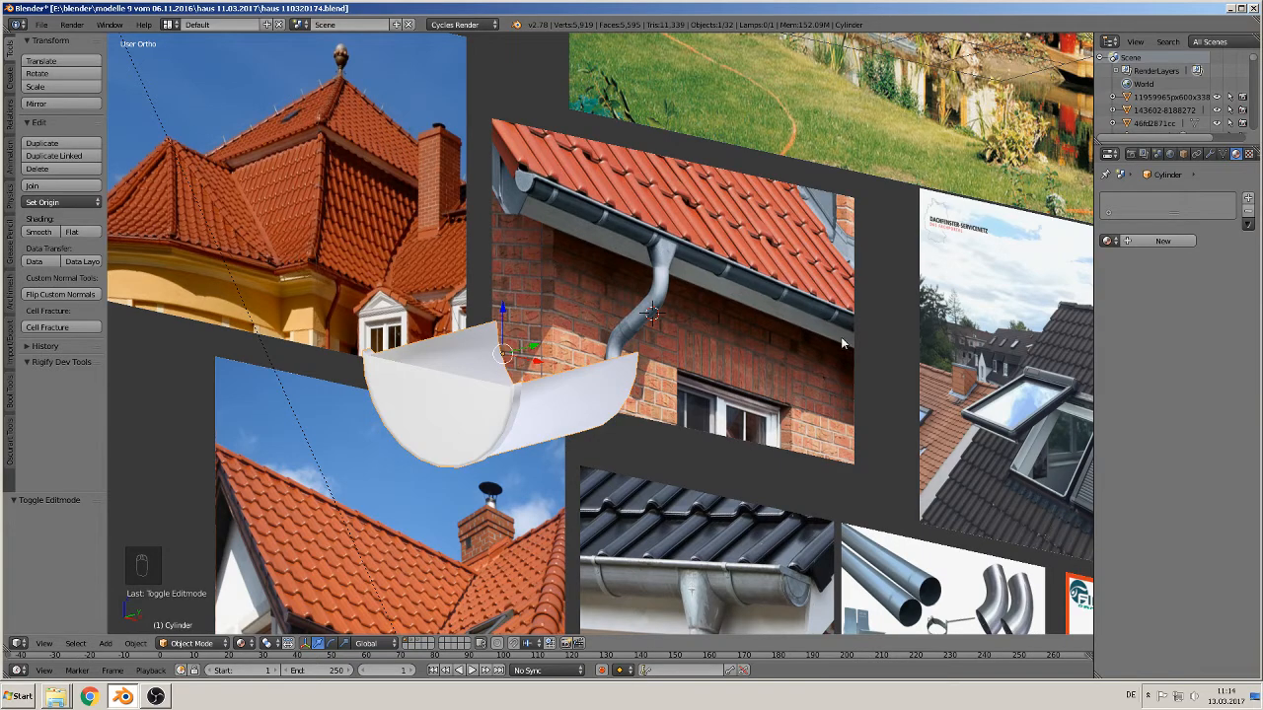
key("KP_1")
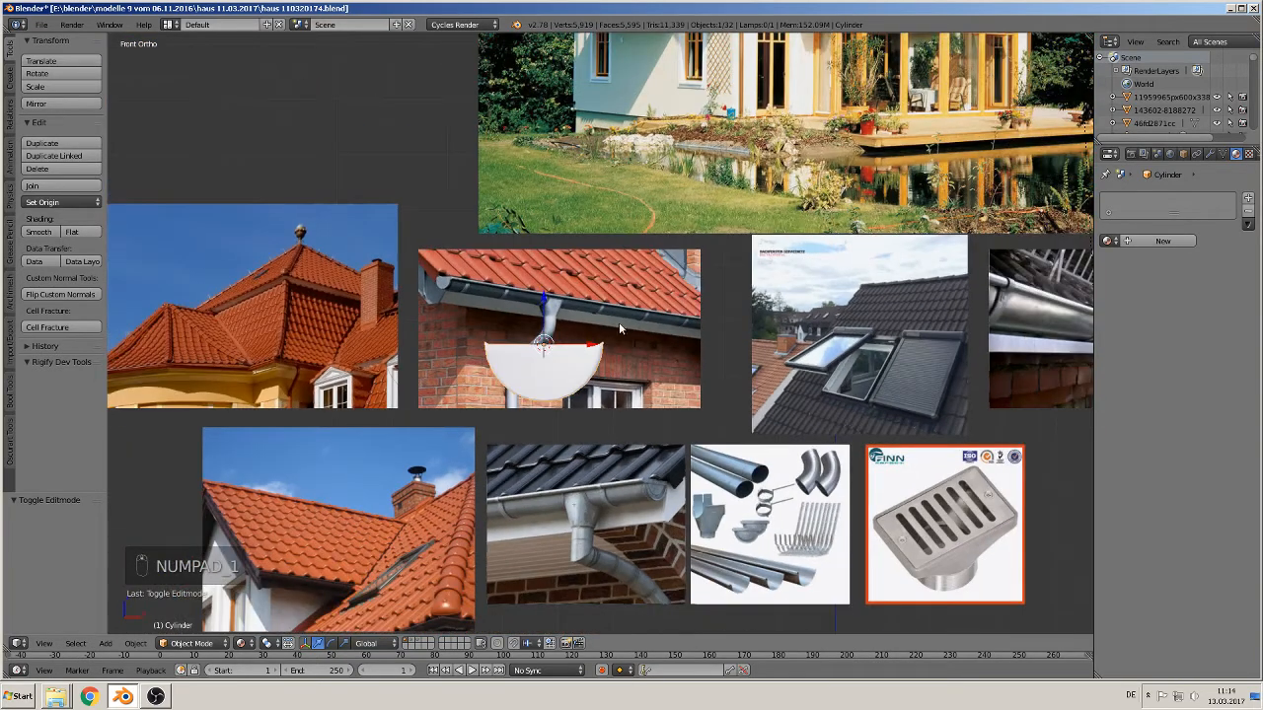
type("r90")
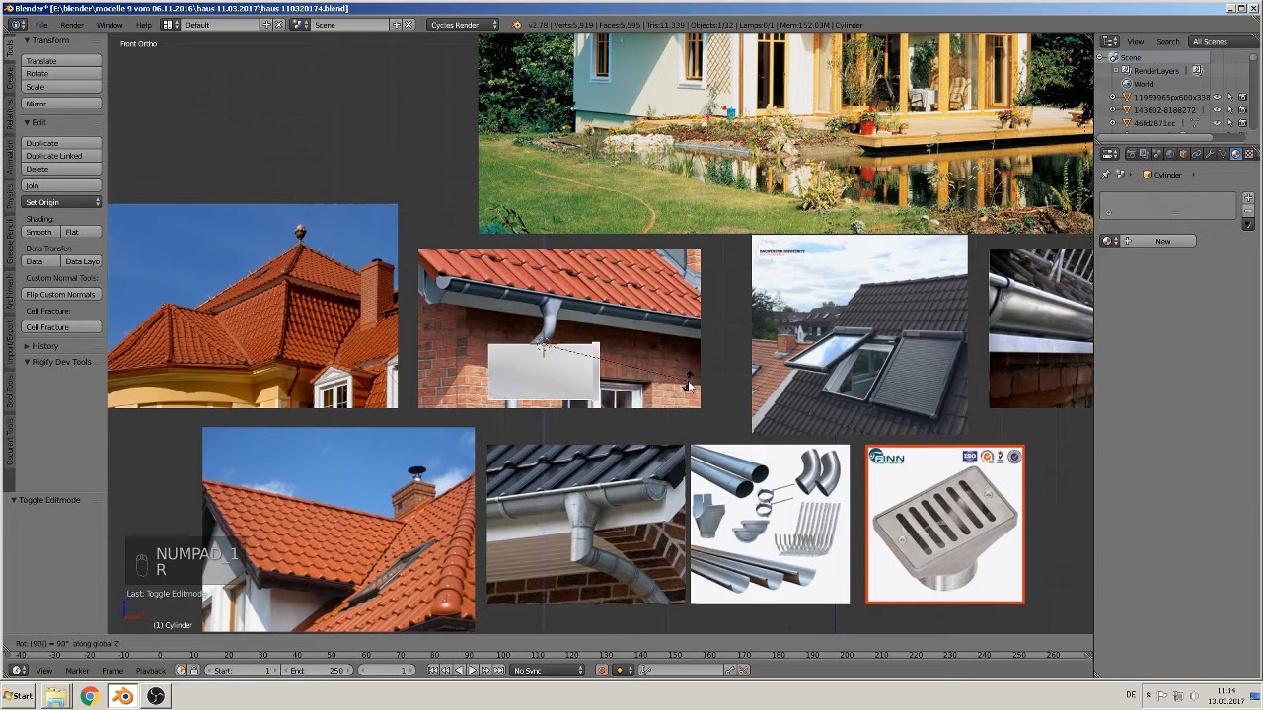
key("Return")
Rotate the gutter by a further 180° about the global Z axis
mouse_move(673, 384)
middle_mouse_down()
mouse_move(645, 417)
mouse_move(663, 402)
middle_mouse_up()
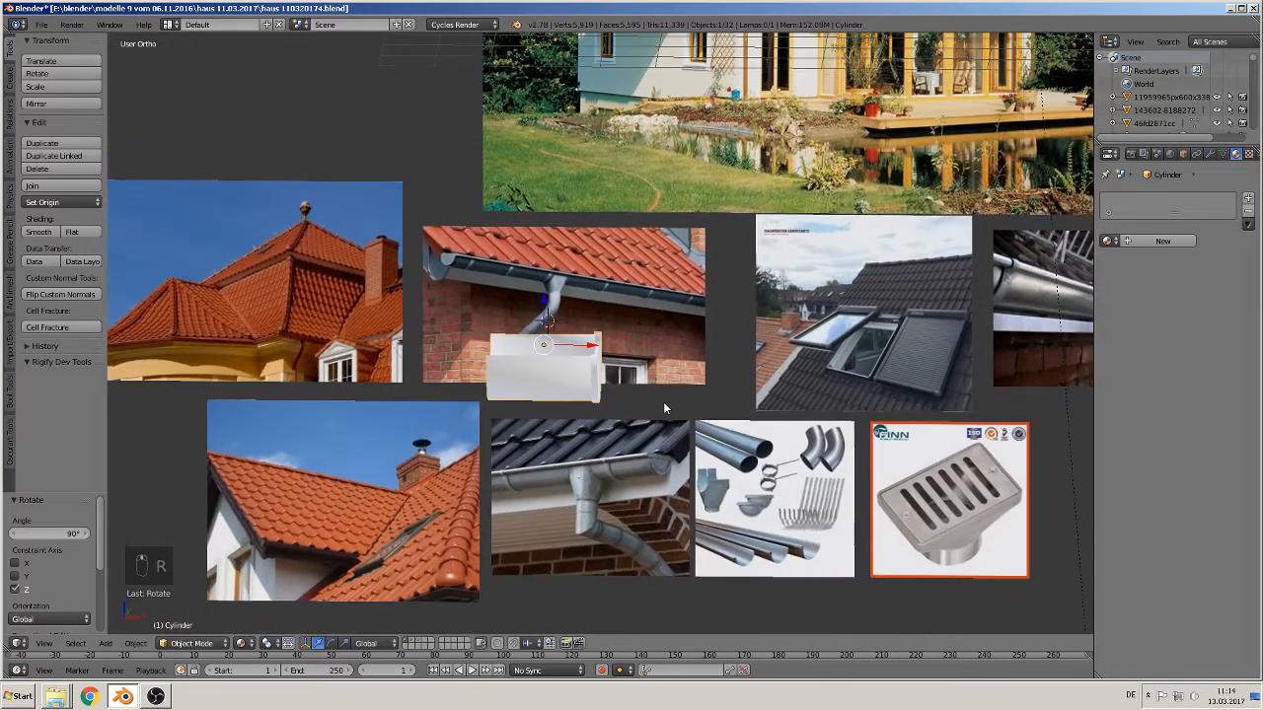
type("r180")
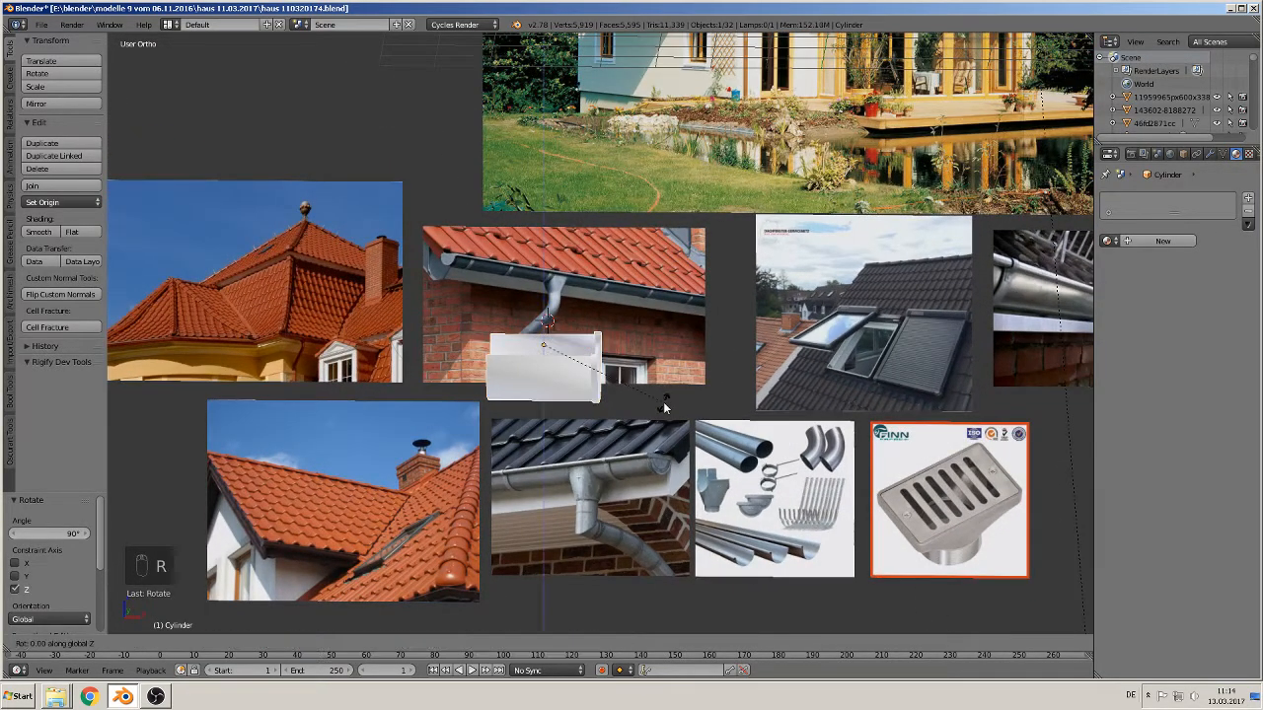
key("Return")
In Edit Mode, select the curved edge loop inside the gutter beside the end rim and fill it with a second end face
middle_click_drag(664, 407, 725, 434)
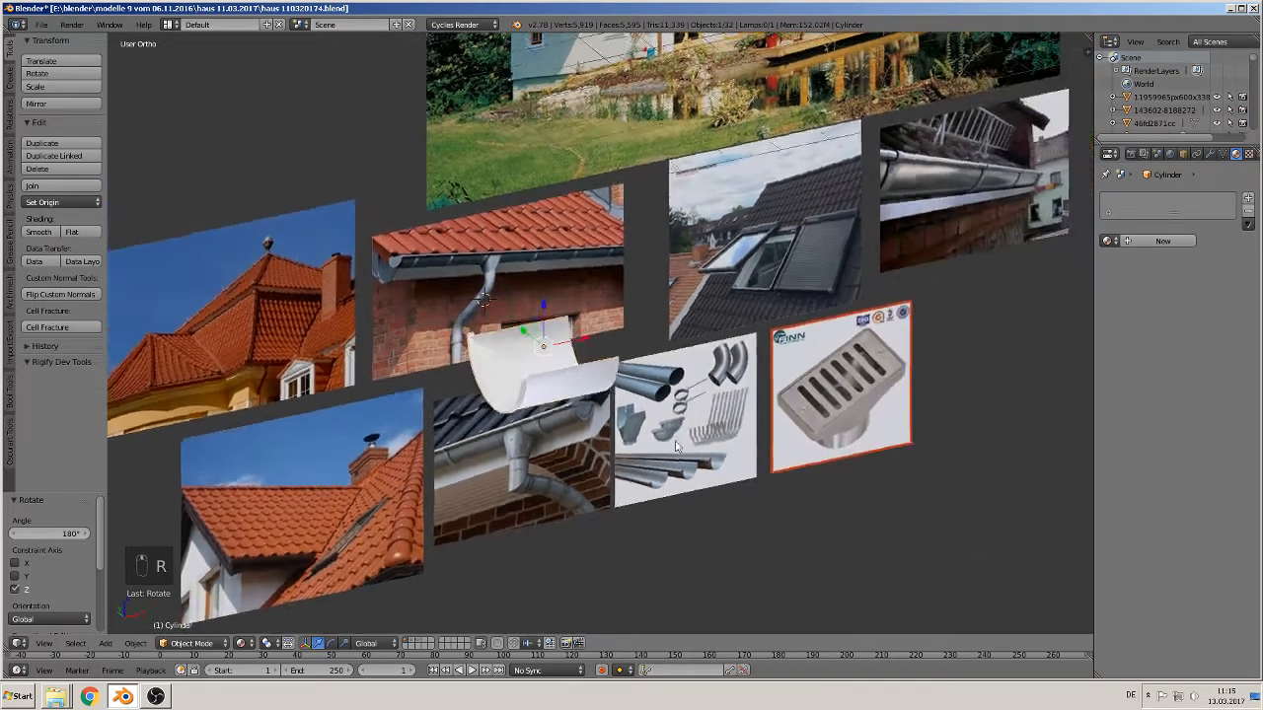
scroll(569, 431, "up", 5)
middle_click_drag(569, 431, 437, 431)
scroll(510, 364, "up", 4)
middle_click_drag(366, 385, 459, 375, "shift")
key("Tab")
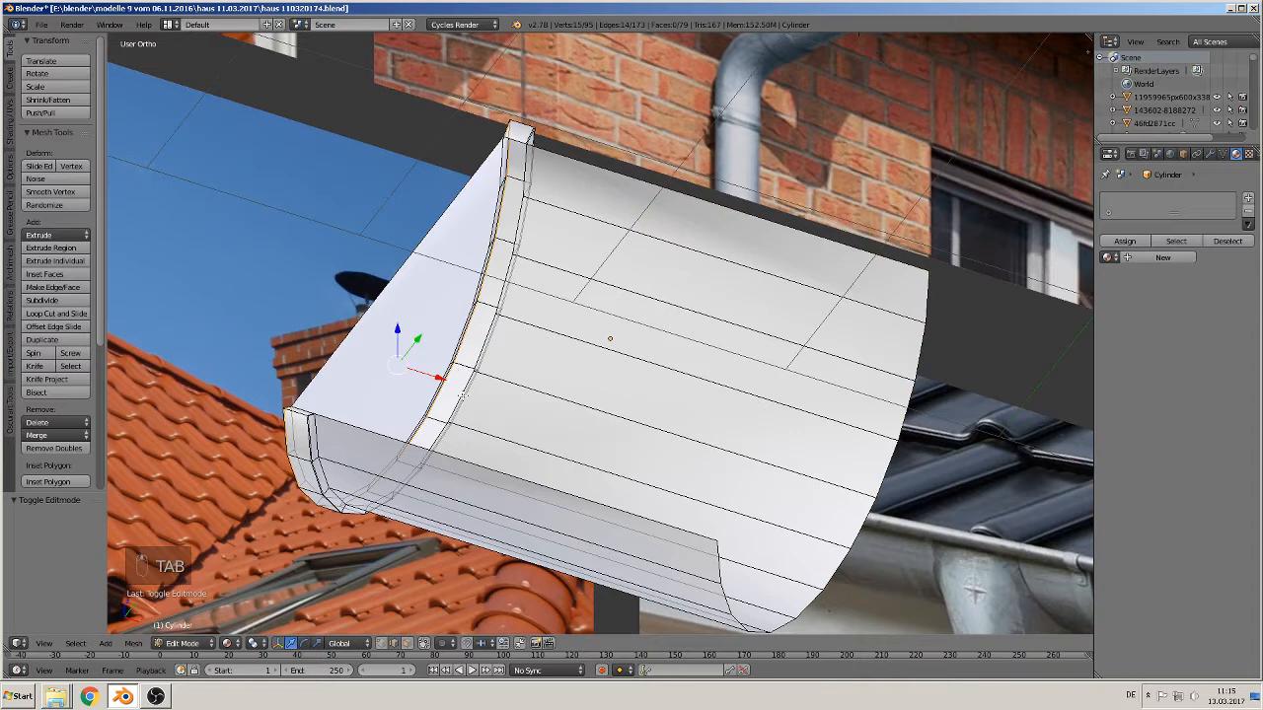
right_click(461, 395, "alt")
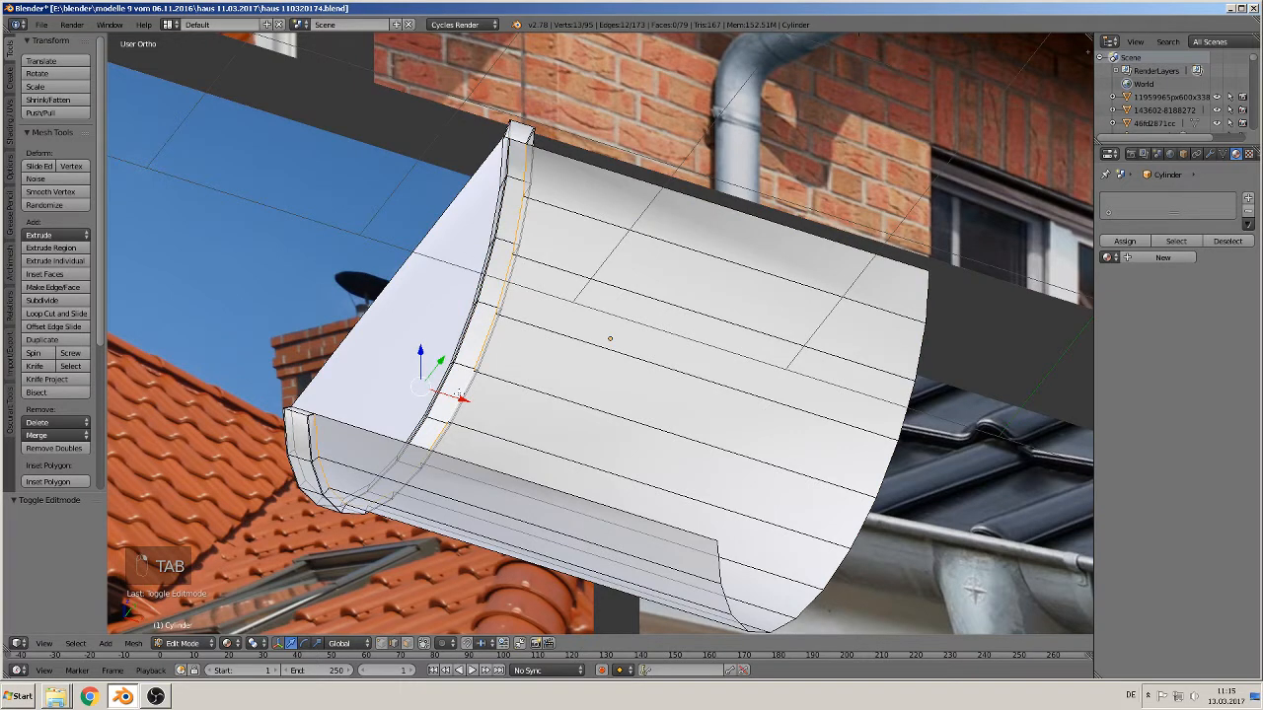
key("f")
Select the two parallel top edges of the end faces and fill the gap between them with a face
right_click(365, 352, "alt")
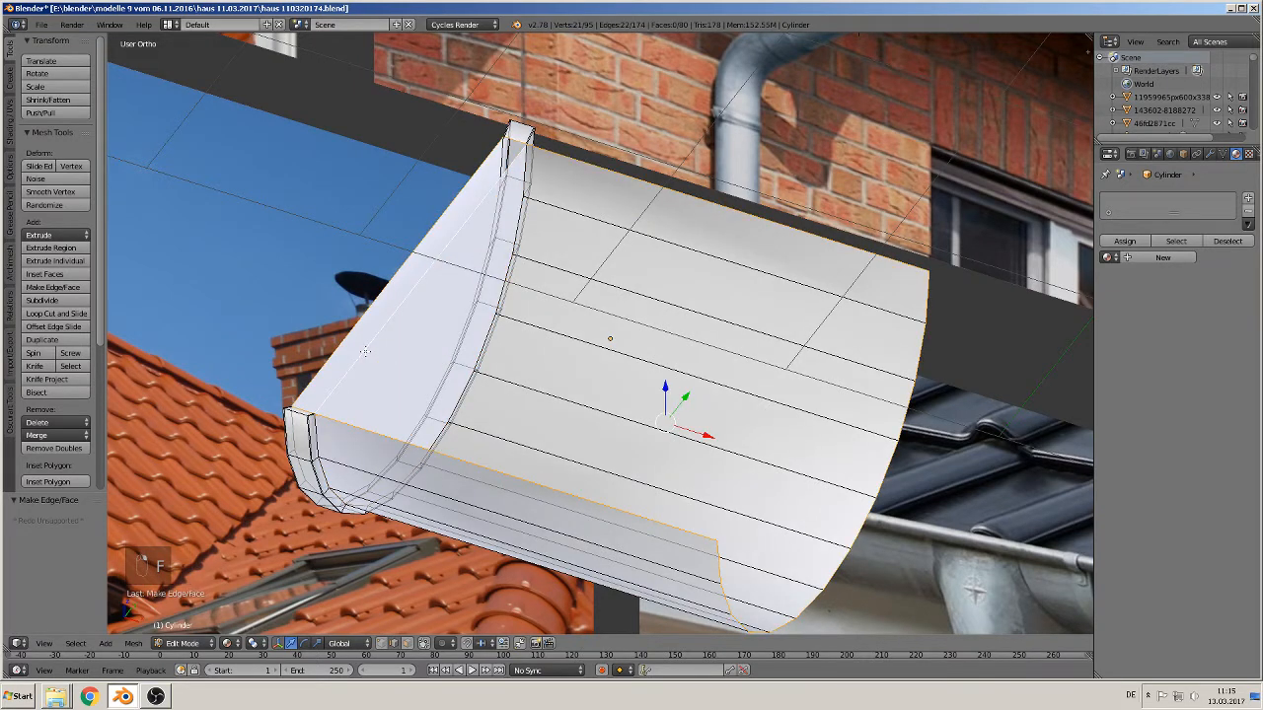
right_click(345, 328, "alt")
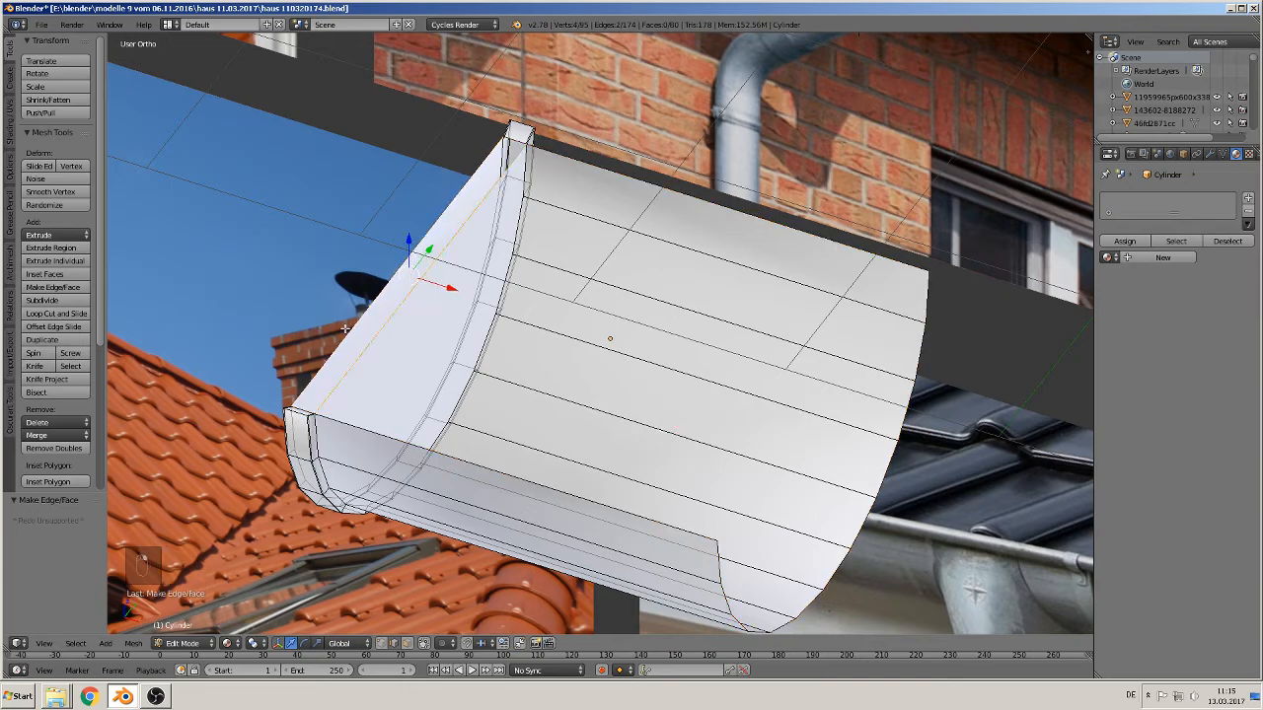
key("f")
Select the outer top edges on both sides of the end rim and lower them about 0.039 along Z
middle_click_drag(350, 330, 739, 256)
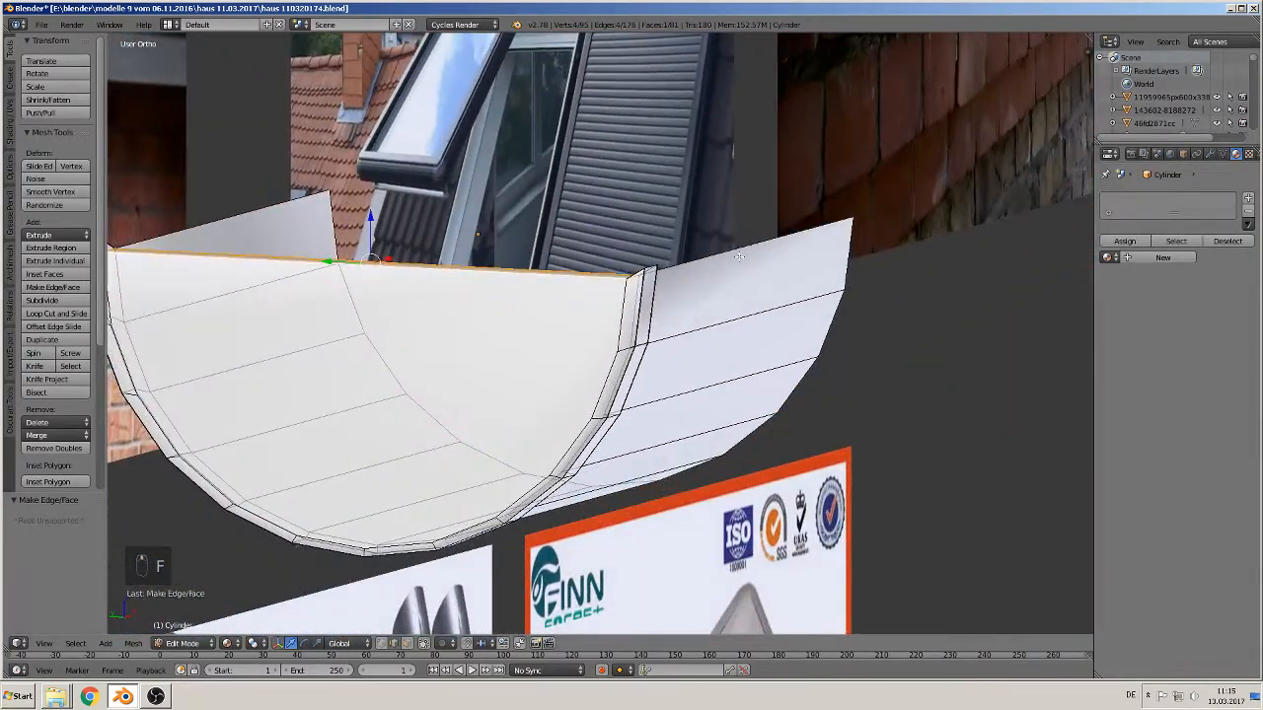
right_click(647, 266)
middle_click_drag(431, 304, 609, 318, "shift")
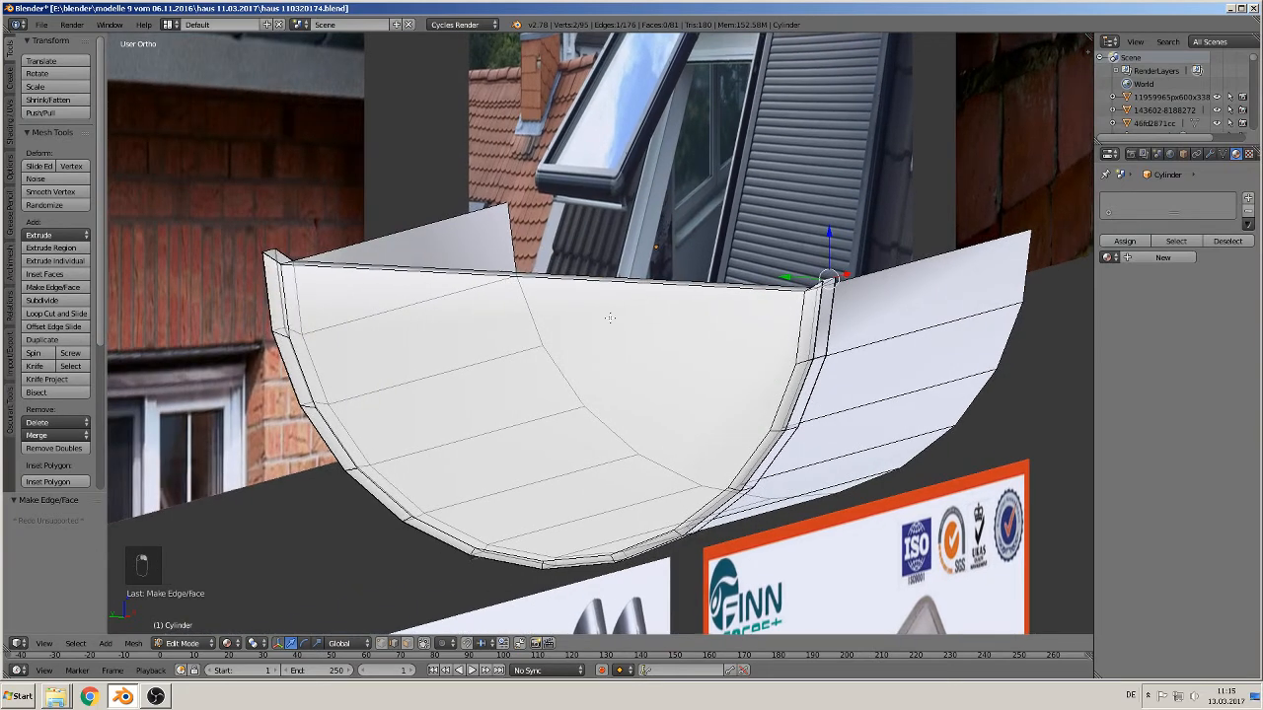
right_click(268, 245, "shift")
key("g")
key("z")
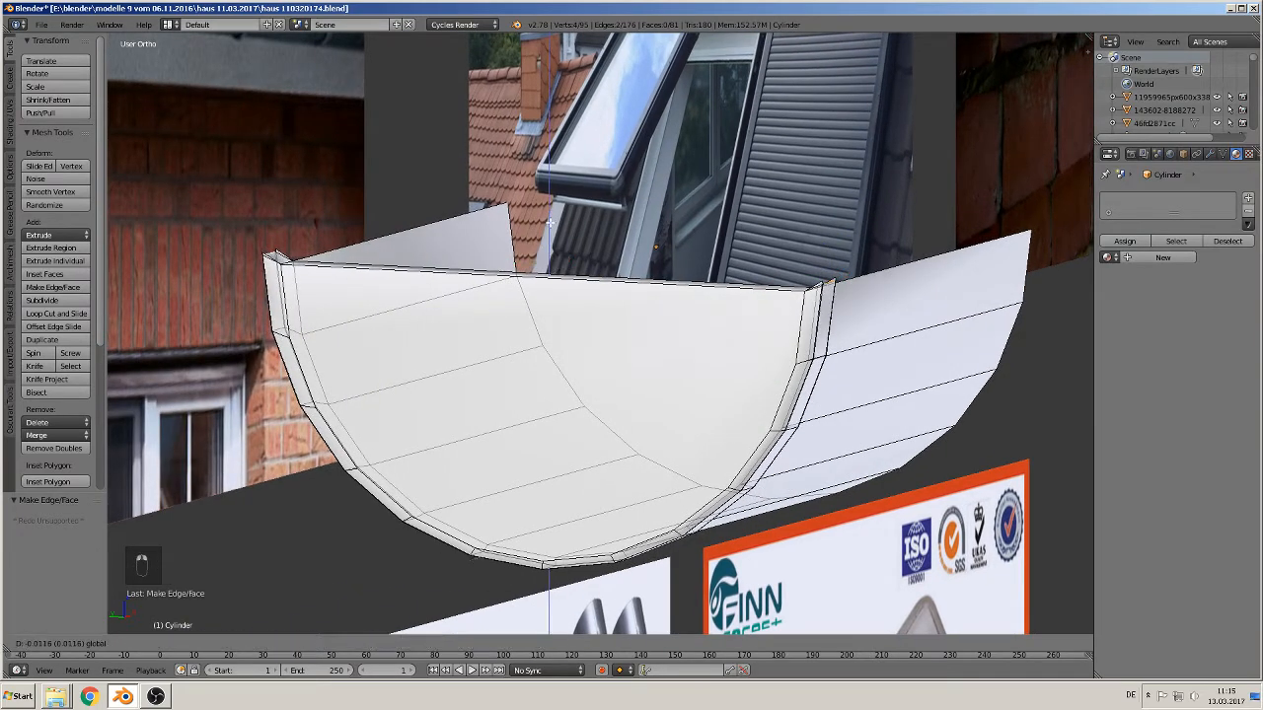
key("Return")
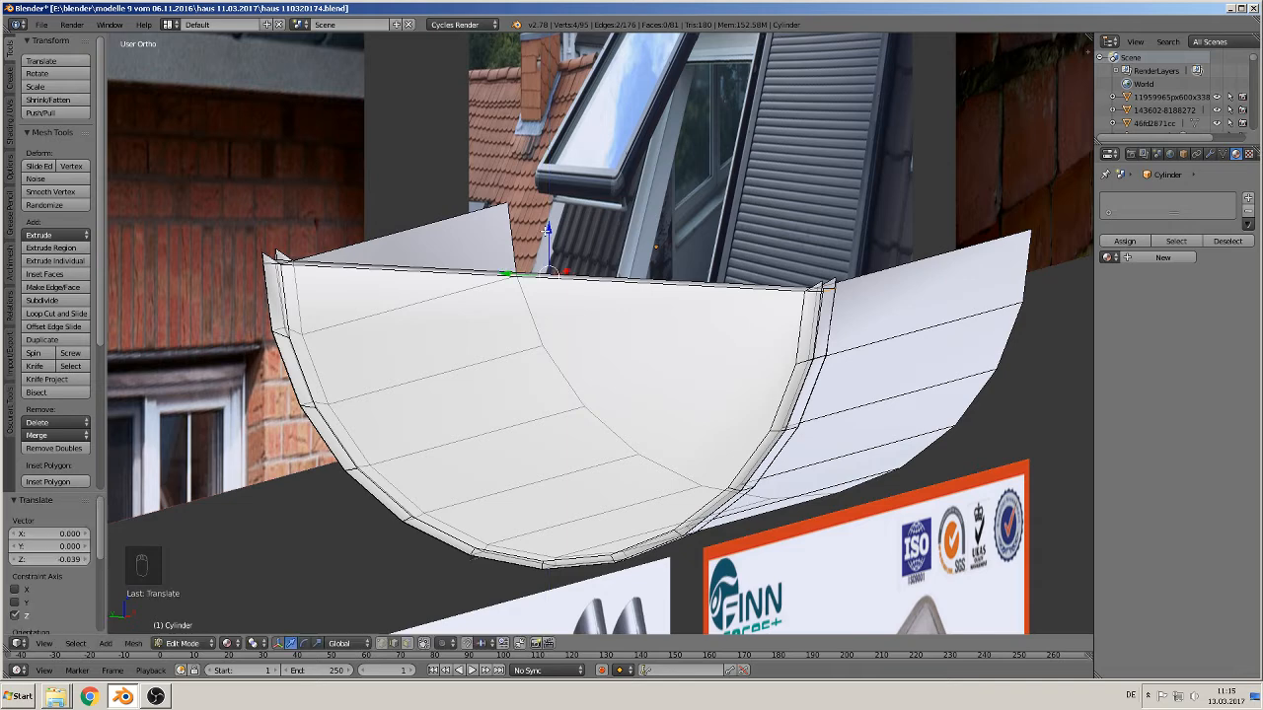
Lower the remaining raised corner vertices on both rim ends along Z, about 0.040 and 0.039, and return to Object Mode
scroll(493, 463, "up", 4)
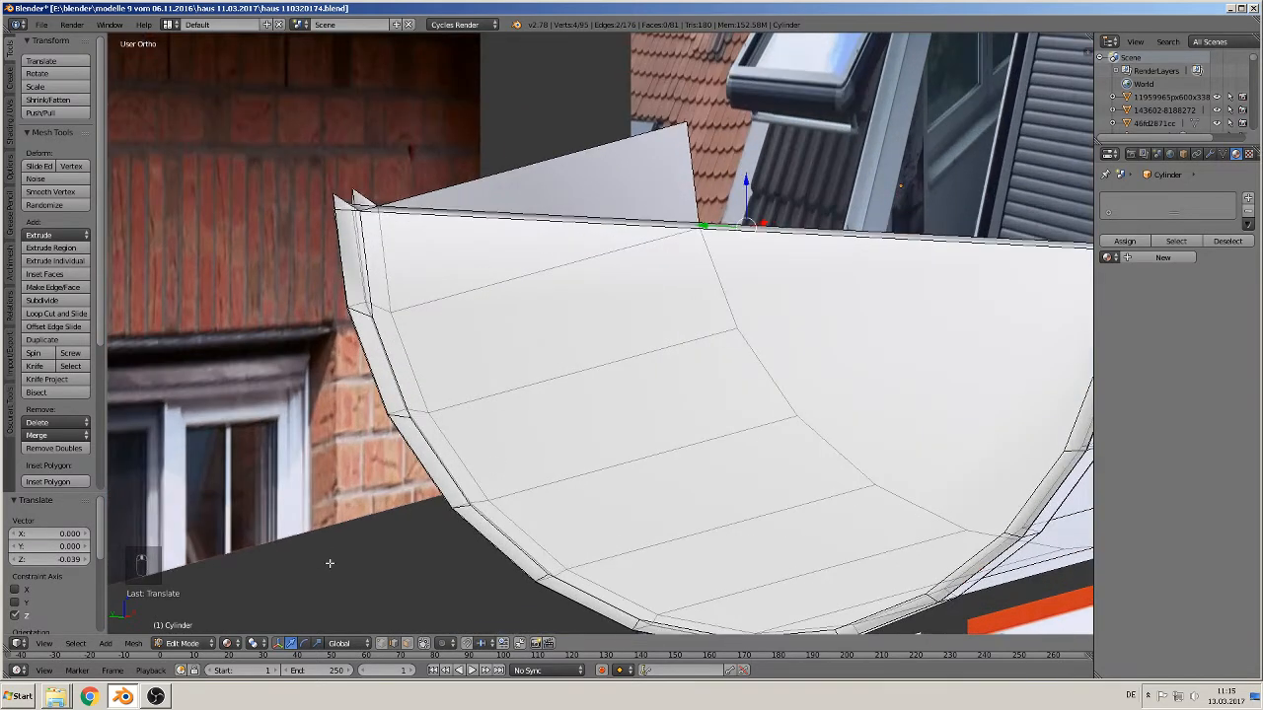
right_click(342, 191)
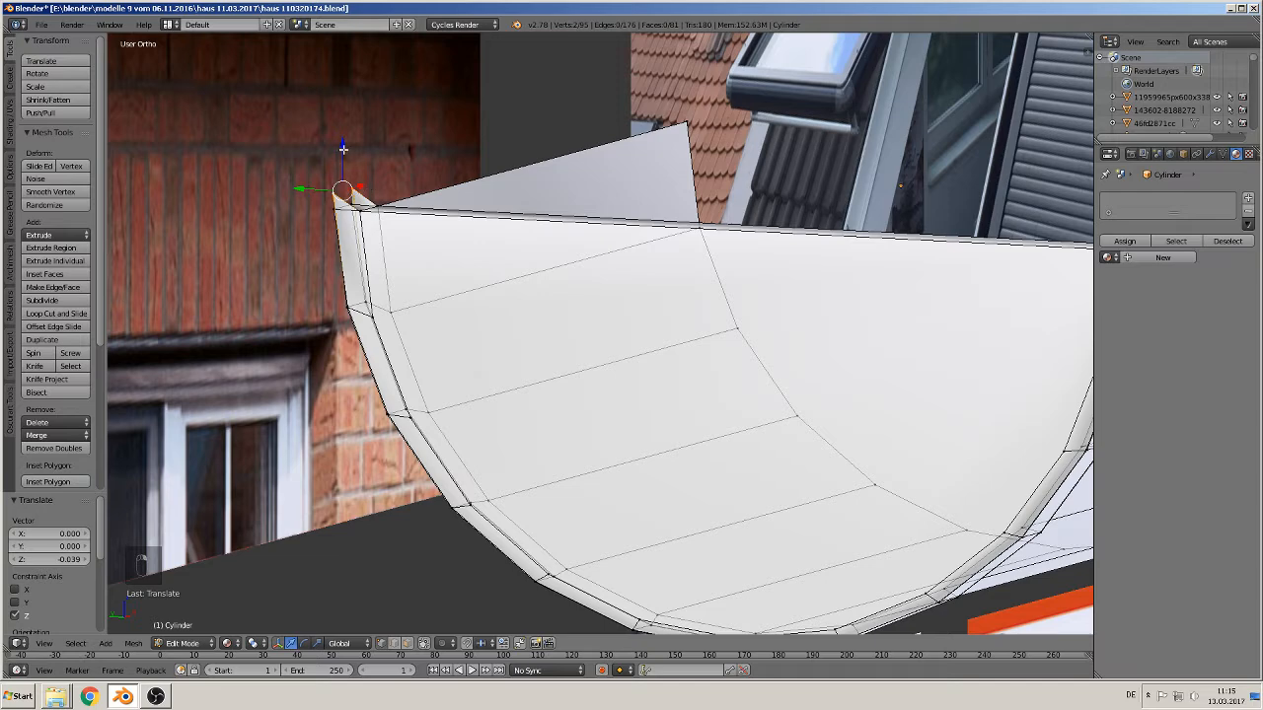
left_click_drag(342, 148, 347, 167)
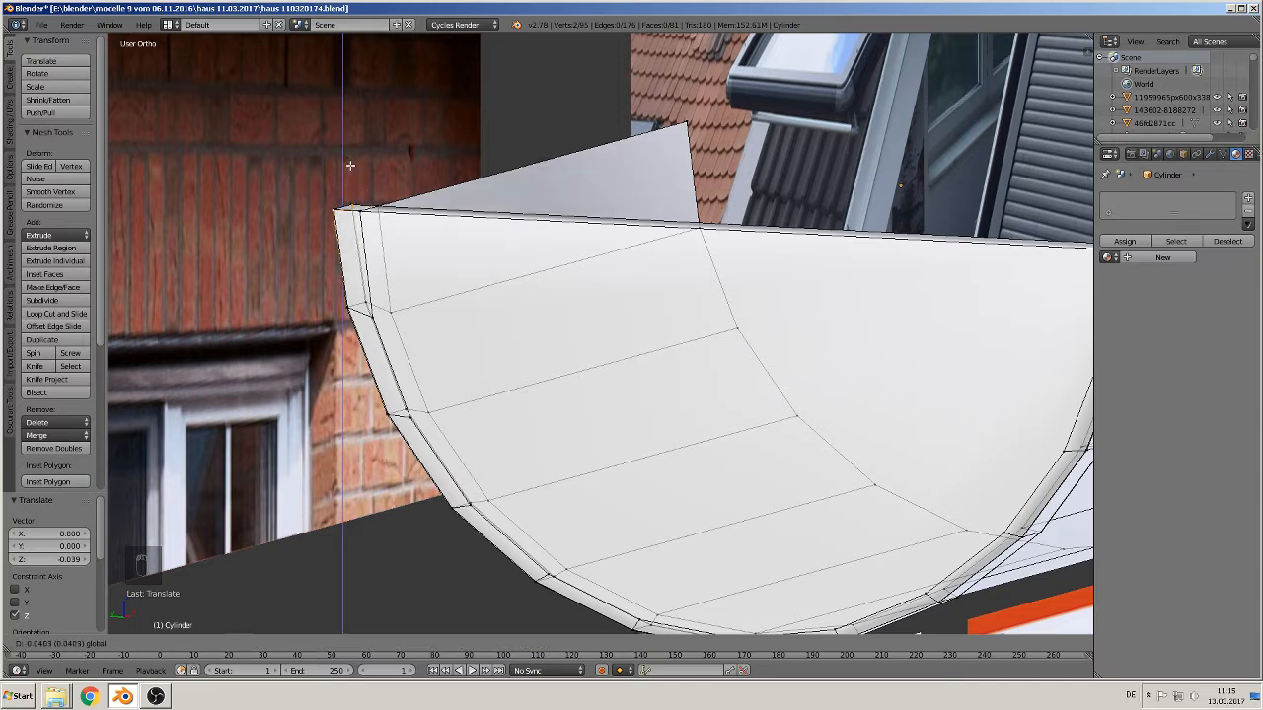
left_click(349, 165)
middle_click_drag(349, 165, 849, 210)
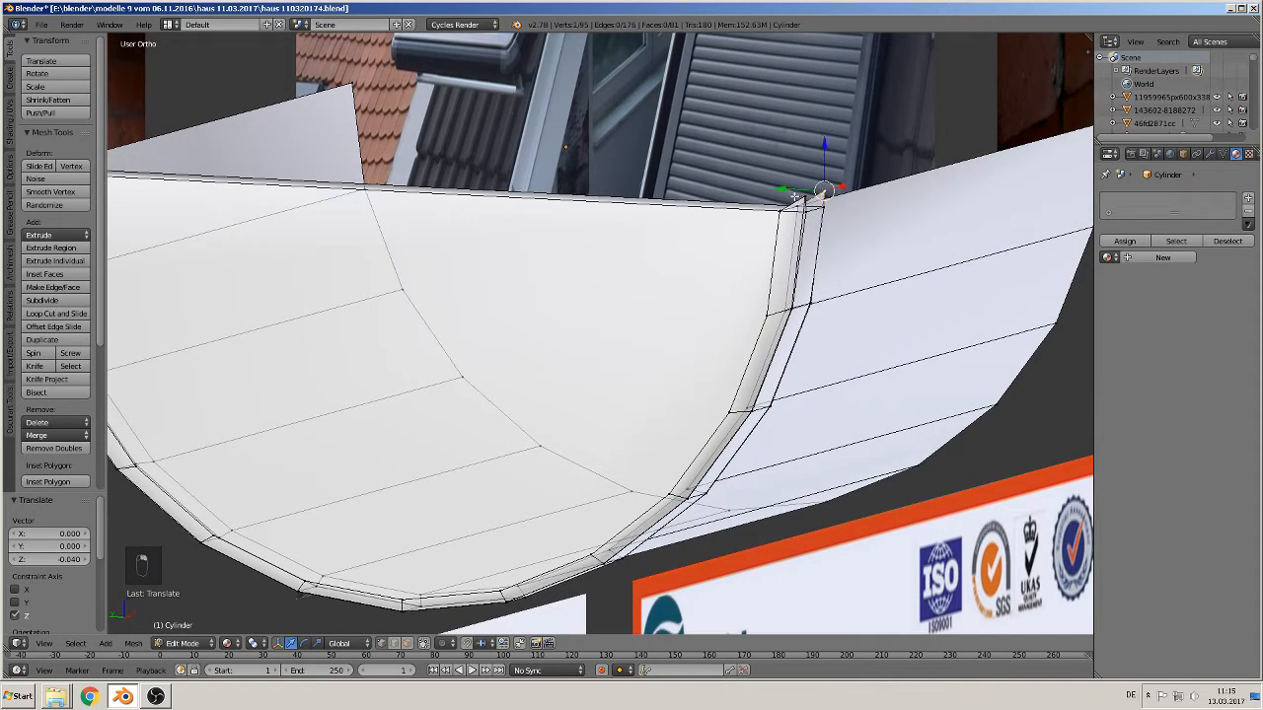
left_click_drag(817, 164, 819, 171)
scroll(819, 171, "down", 4)
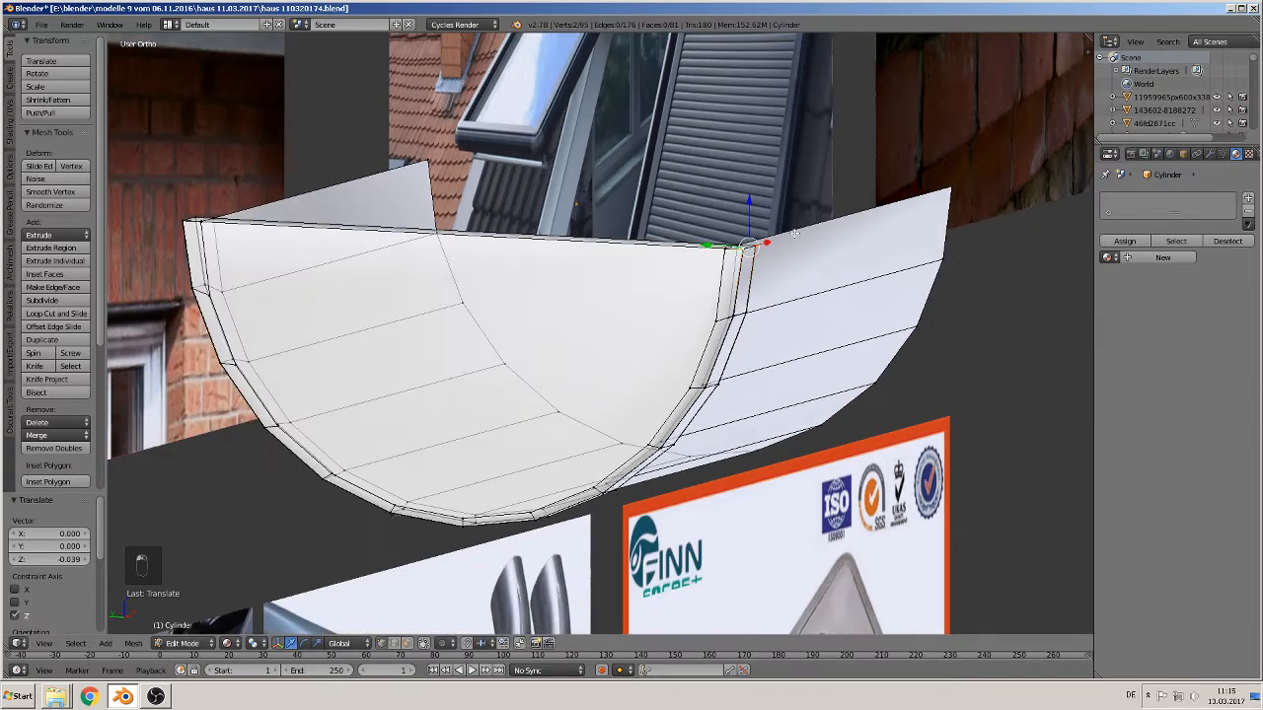
key("Tab")
Examine how the gutter and downpipe run along the eaves in the house reference photo
middle_click_drag(782, 260, 658, 277)
scroll(655, 277, "down", 4)
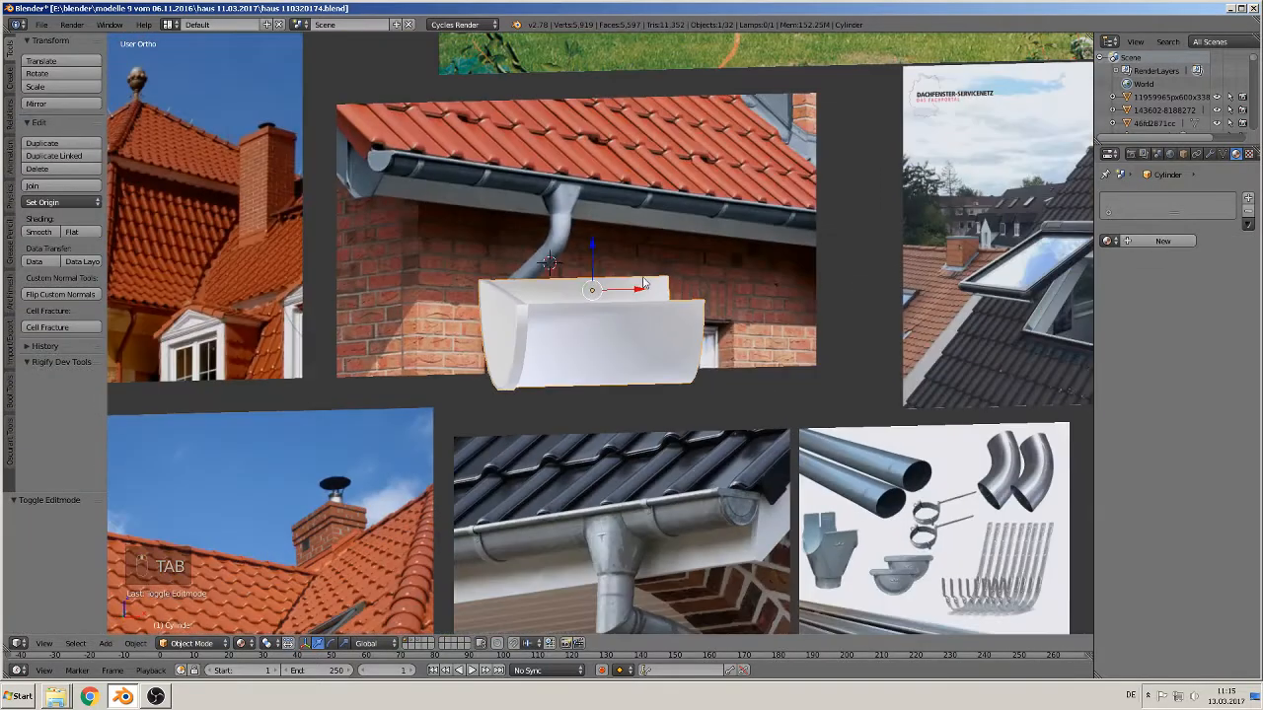
scroll(493, 373, "up", 7)
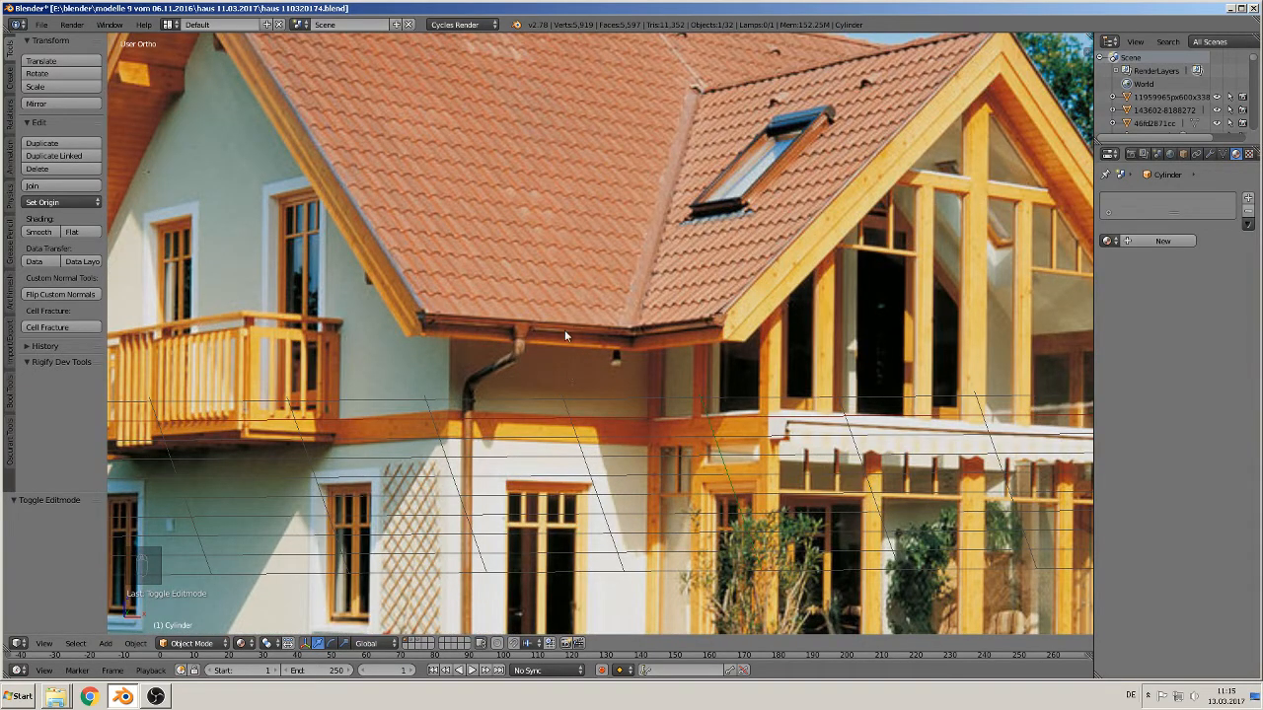
scroll(691, 323, "down", 3)
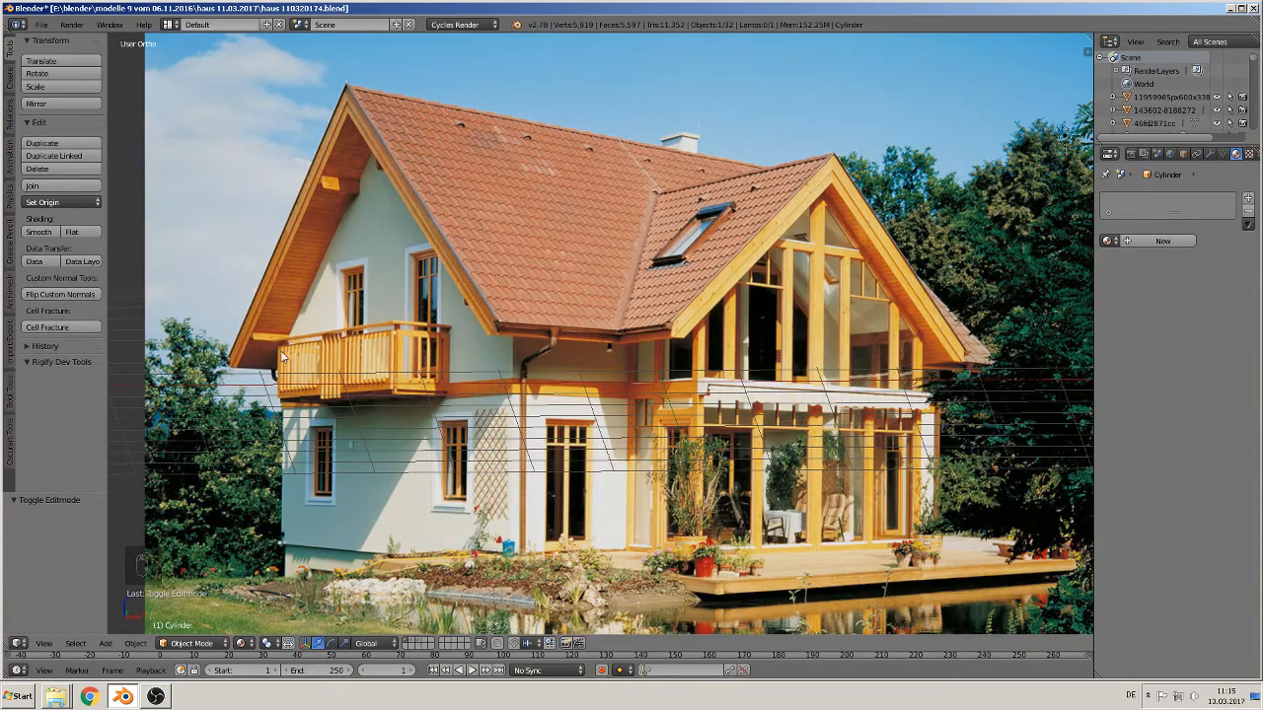
scroll(318, 375, "down", 5)
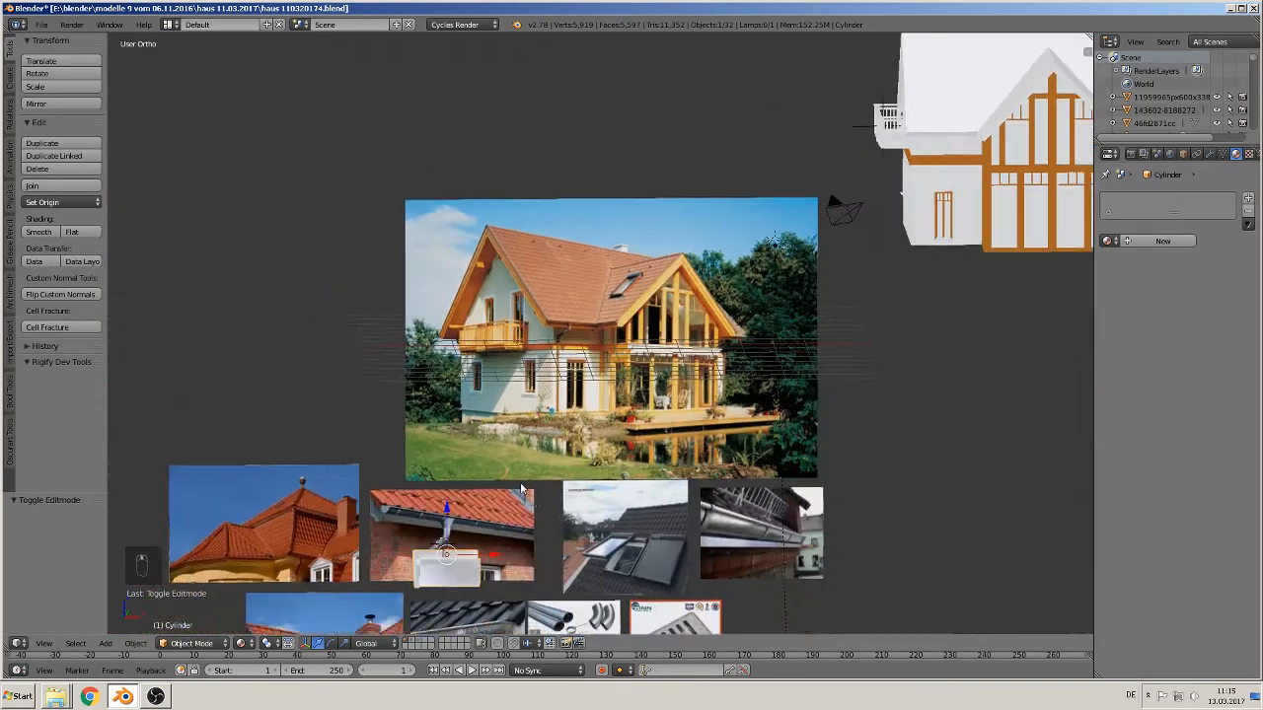
Duplicate the finished gutter piece, move the copy over to the house model, and raise it 2.617 along Z
key("shift+d")
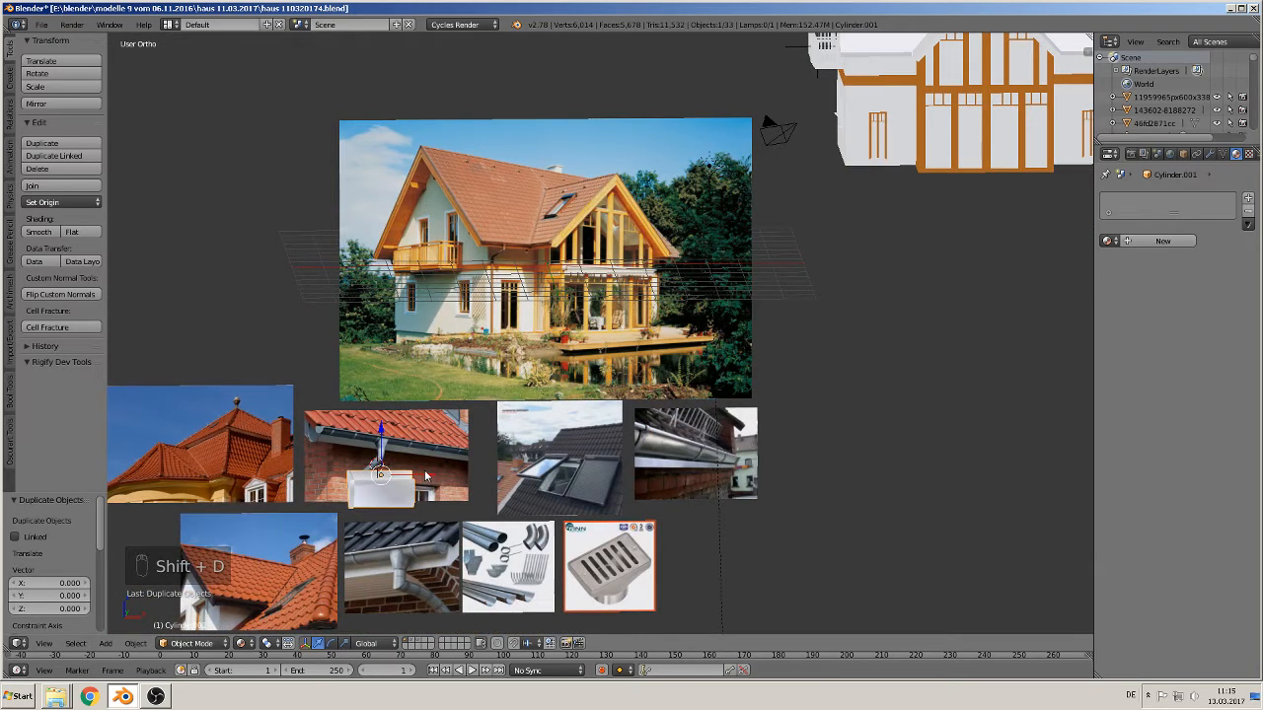
left_click_drag(425, 474, 926, 479)
left_click_drag(887, 440, 924, 40)
middle_click_drag(898, 123, 426, 357, "shift")
left_click_drag(328, 279, 609, 424)
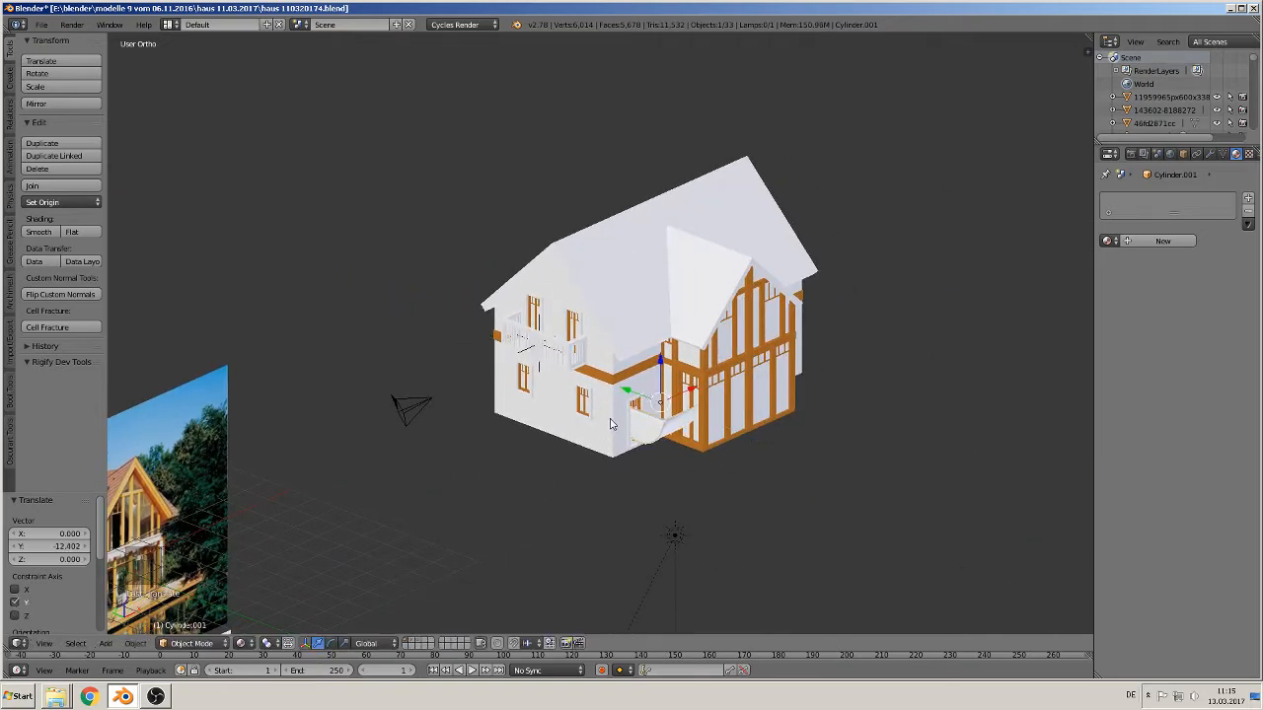
left_click_drag(661, 373, 658, 328)
Scale the gutter copy by 0.209, bring it to the eaves corner beside the balcony, and scale it again to suit the roof
key("s")
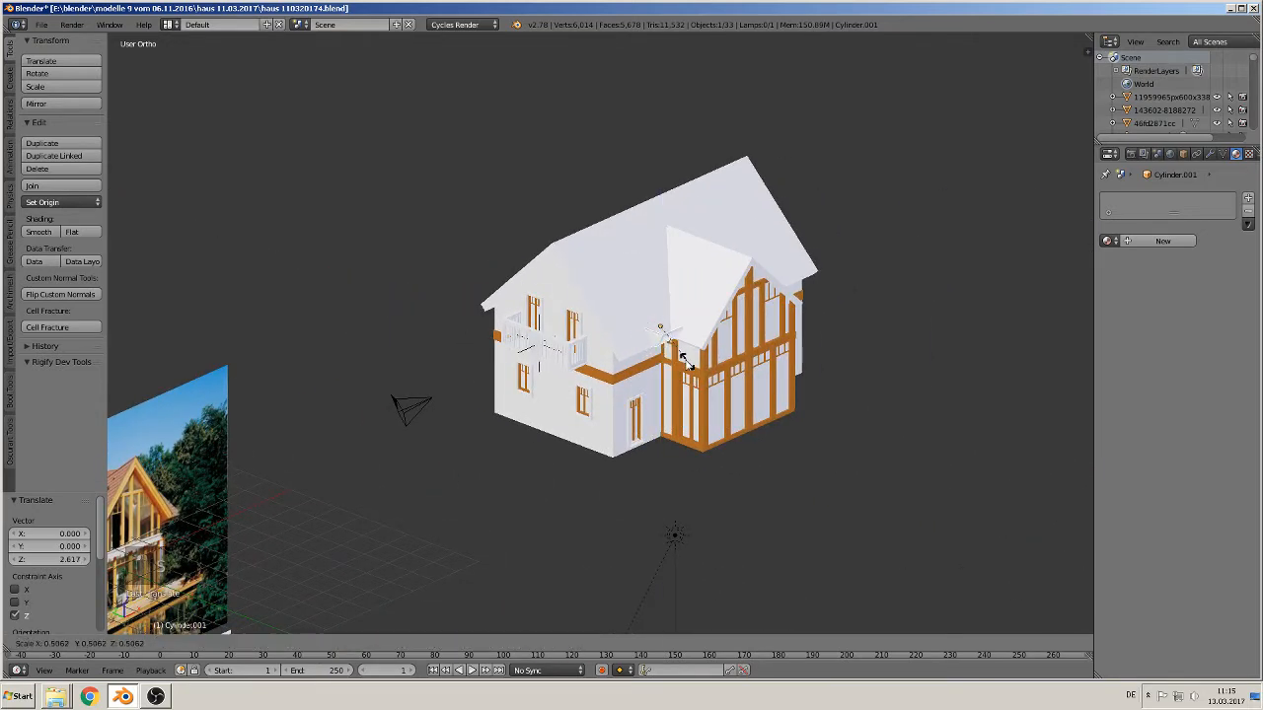
left_click(673, 348)
key("KP_Decimal")
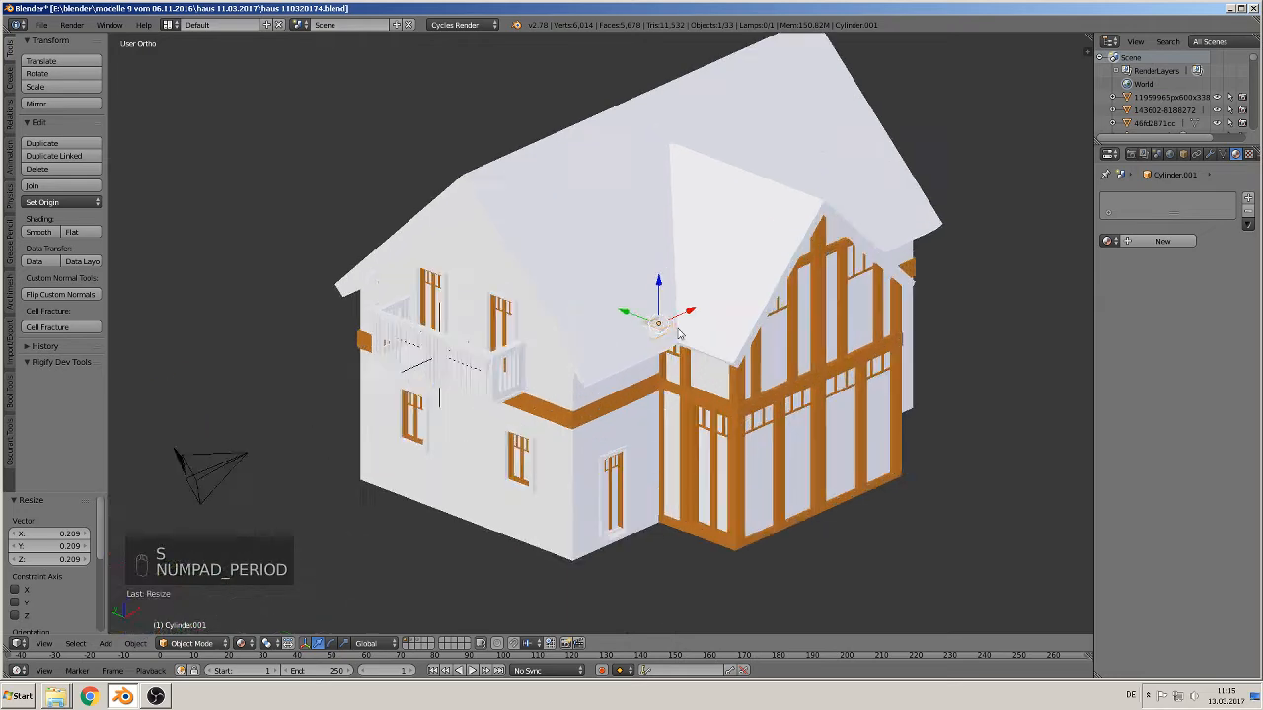
scroll(690, 352, "down", 5)
left_click_drag(599, 288, 423, 477)
key("s")
left_click(535, 516)
Fit the gutter piece under the roof edge at the balcony-side corner, shifting it -0.034 along Y and 0.035 along Z
middle_click_drag(423, 477, 454, 473)
mouse_move(432, 485)
left_mouse_down()
mouse_move(463, 431)
mouse_move(436, 472)
left_mouse_up()
middle_click_drag(431, 477, 318, 490)
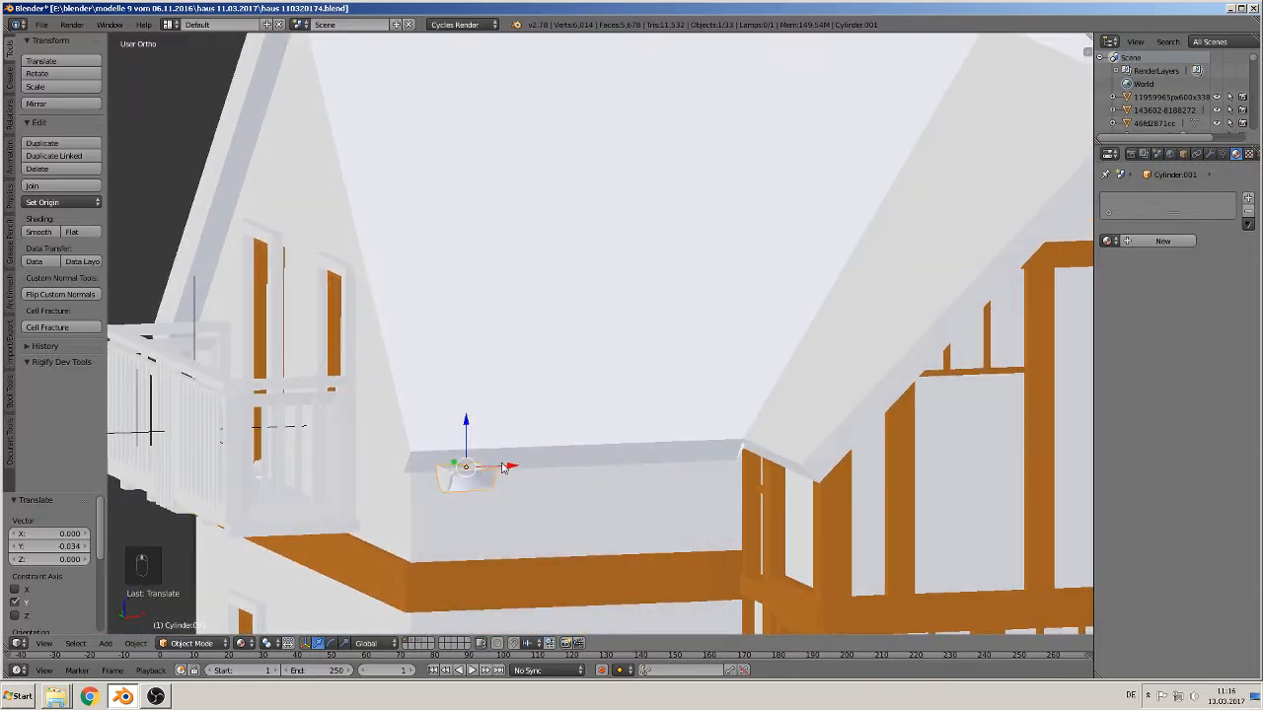
left_click_drag(506, 467, 440, 423)
middle_click_drag(451, 451, 469, 463)
left_click_drag(425, 448, 445, 430)
middle_click_drag(445, 430, 673, 518)
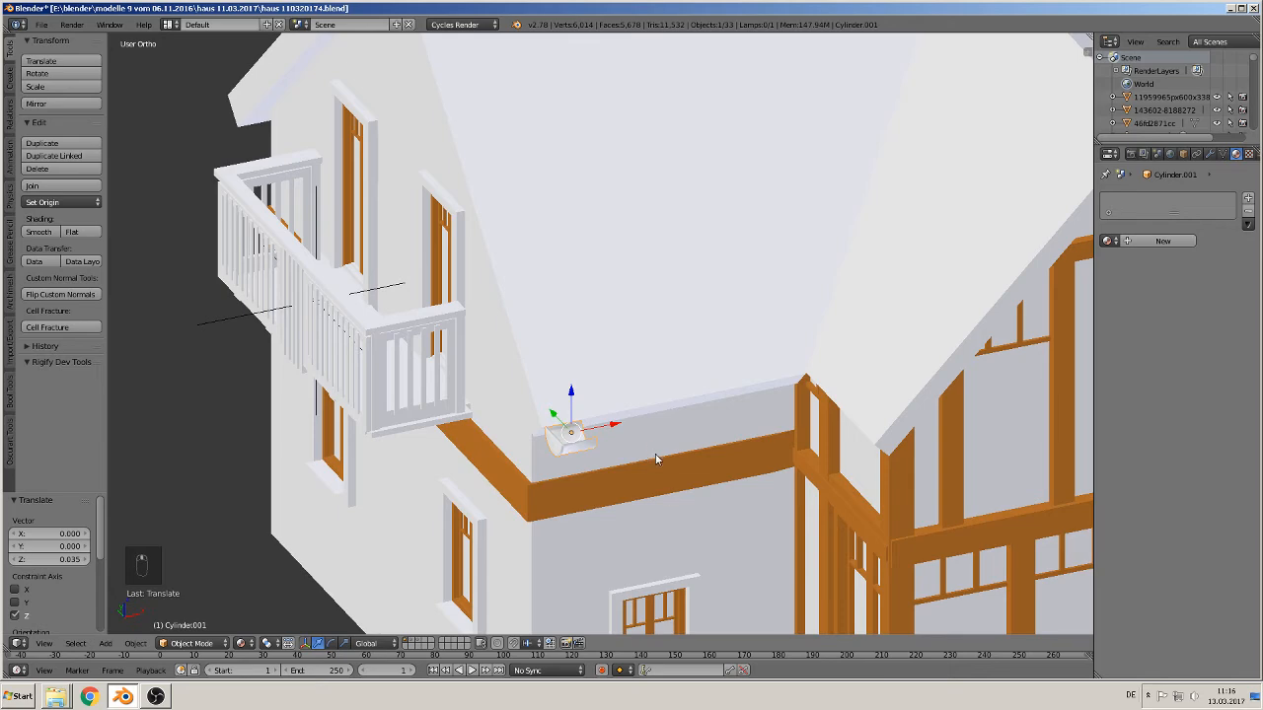
Scale the gutter piece by 0.795 and move it 0.043 along Y against the eaves
middle_click_drag(655, 458, 730, 472)
key("s")
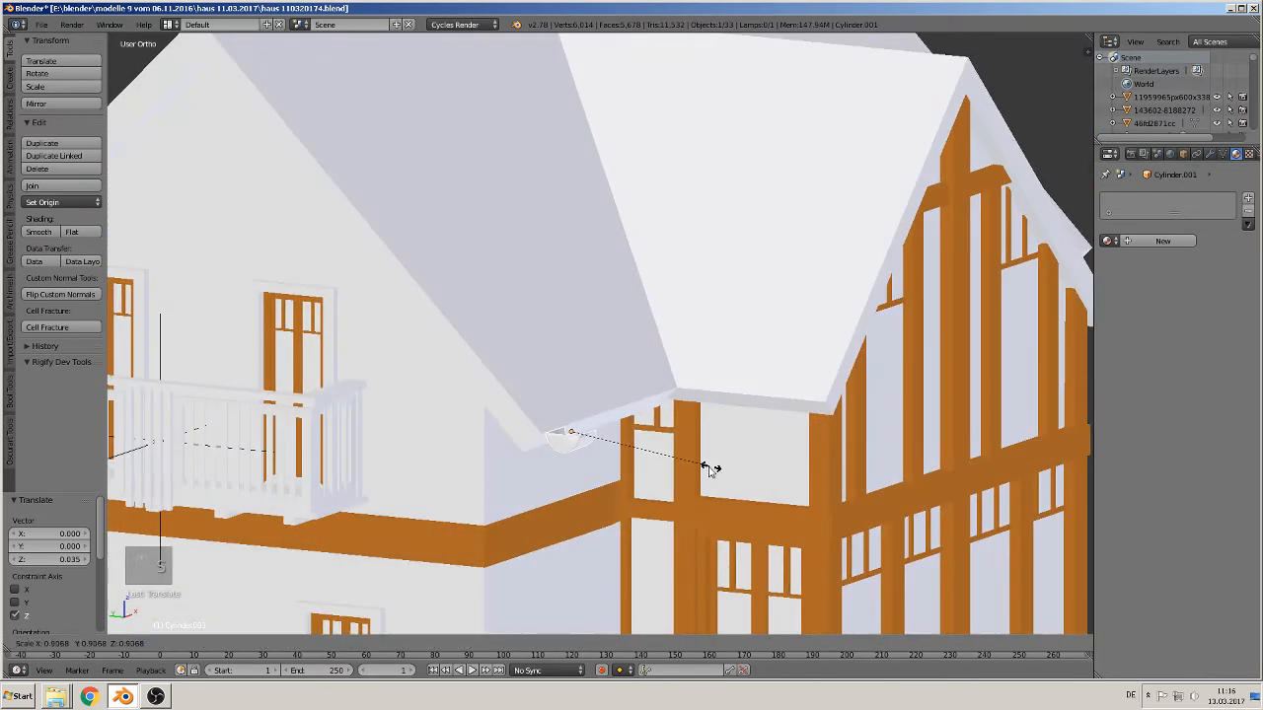
left_click(699, 468)
key("g")
key("y")
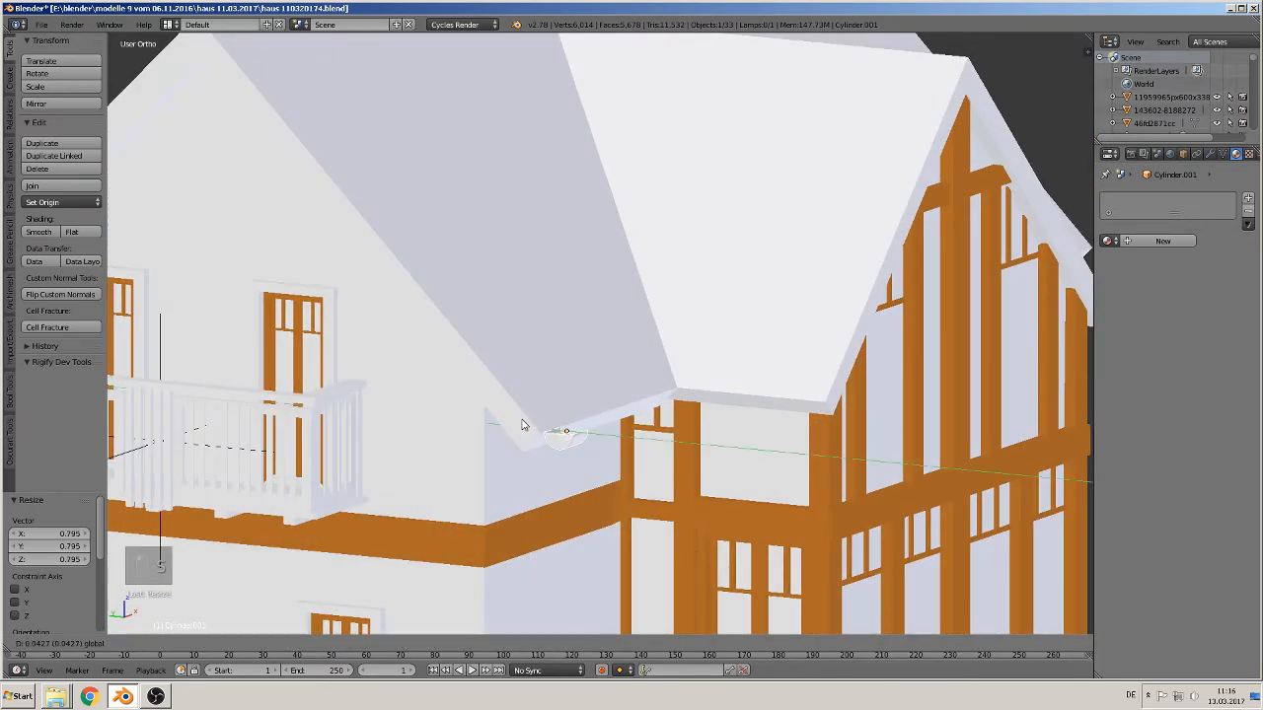
left_click_drag(524, 425, 523, 425)
Move the gutter piece -0.051 along X to align its closed end with the outer end of the roof edge
middle_click_drag(524, 434, 498, 489)
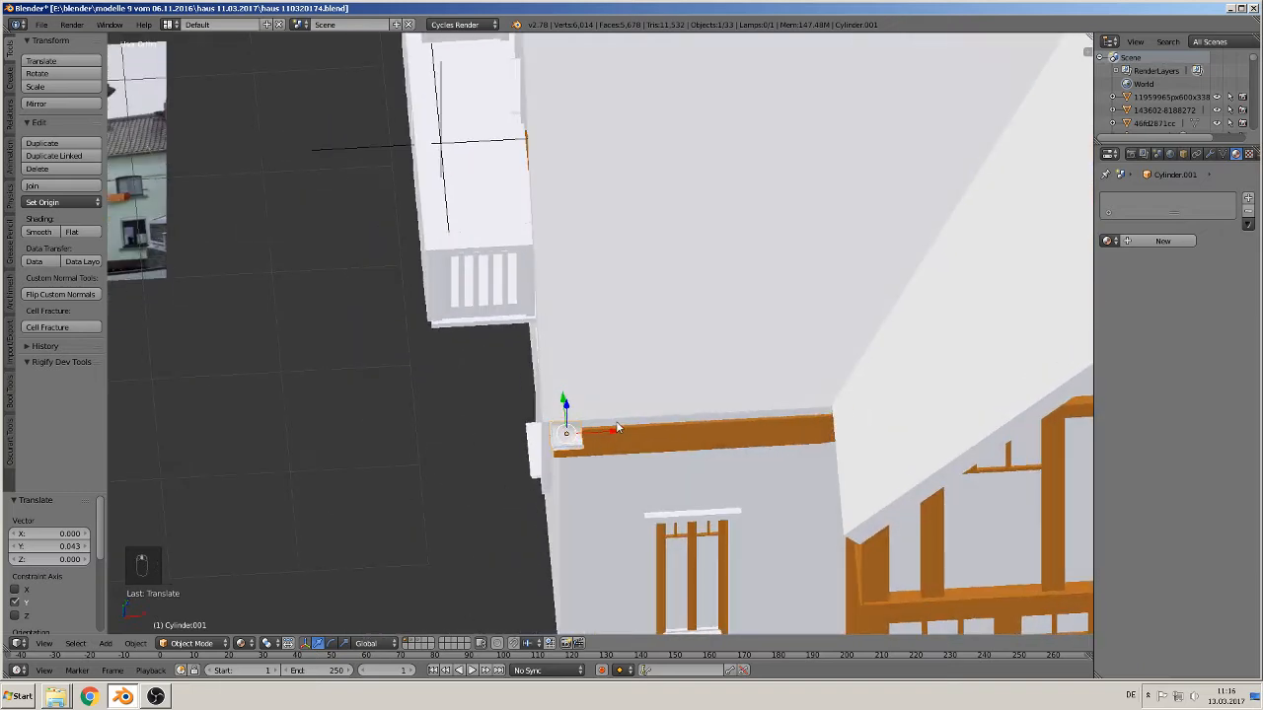
key("g")
key("x")
left_click(592, 434)
middle_click_drag(693, 490, 687, 450)
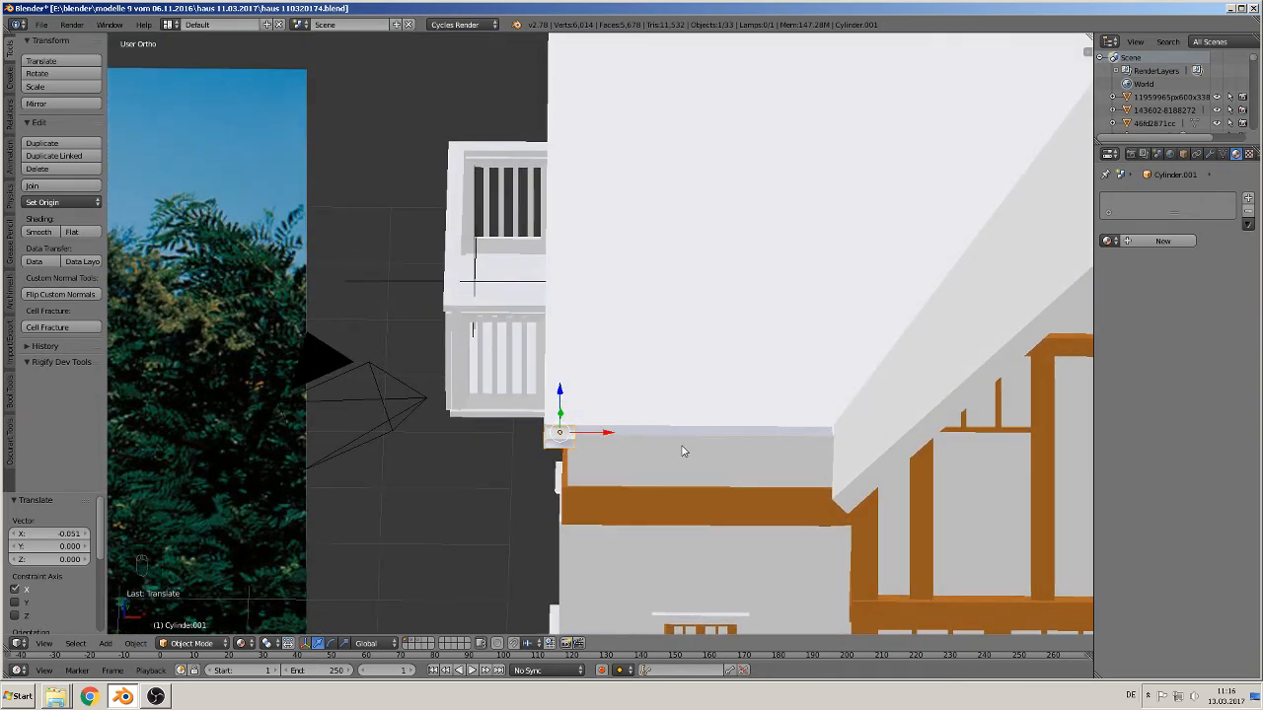
Duplicate the gutter piece 1.761 along X and rotate the copy 90° about Z
scroll(651, 439, "up", 2)
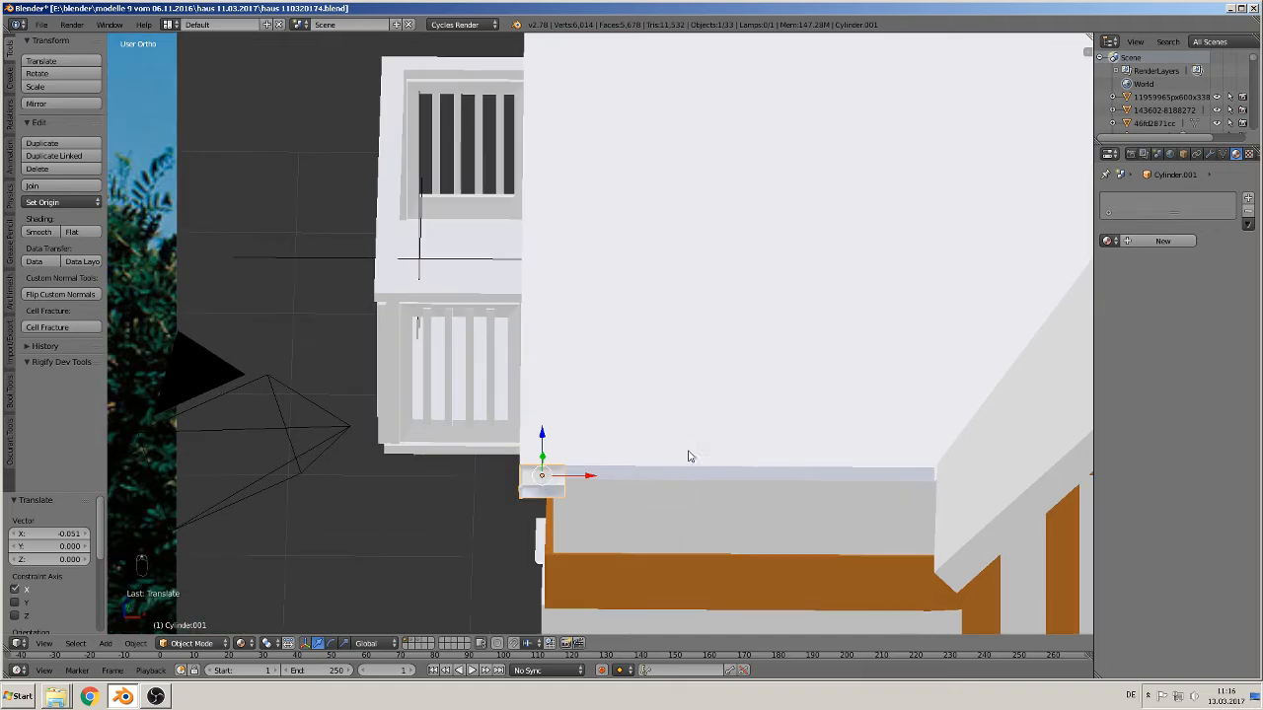
middle_click_drag(718, 495, 687, 382, "shift")
scroll(679, 381, "up", 2)
scroll(618, 404, "down", 2)
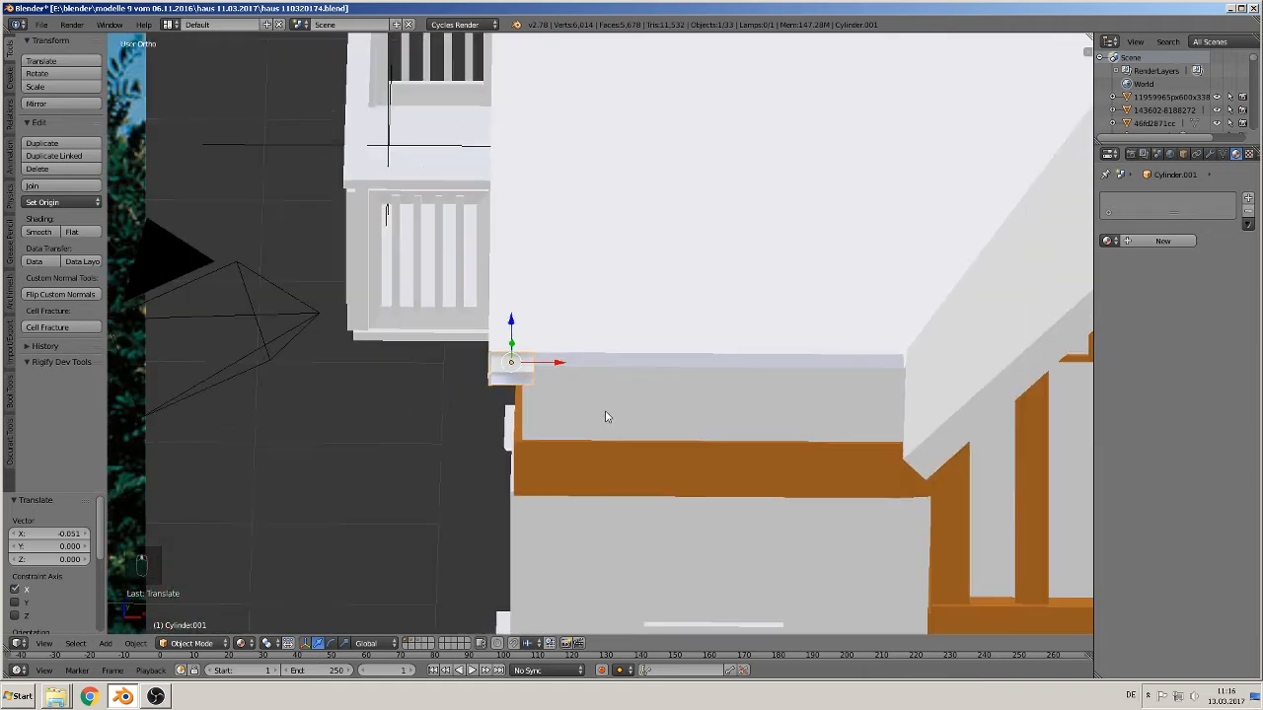
key("shift+d")
key("x")
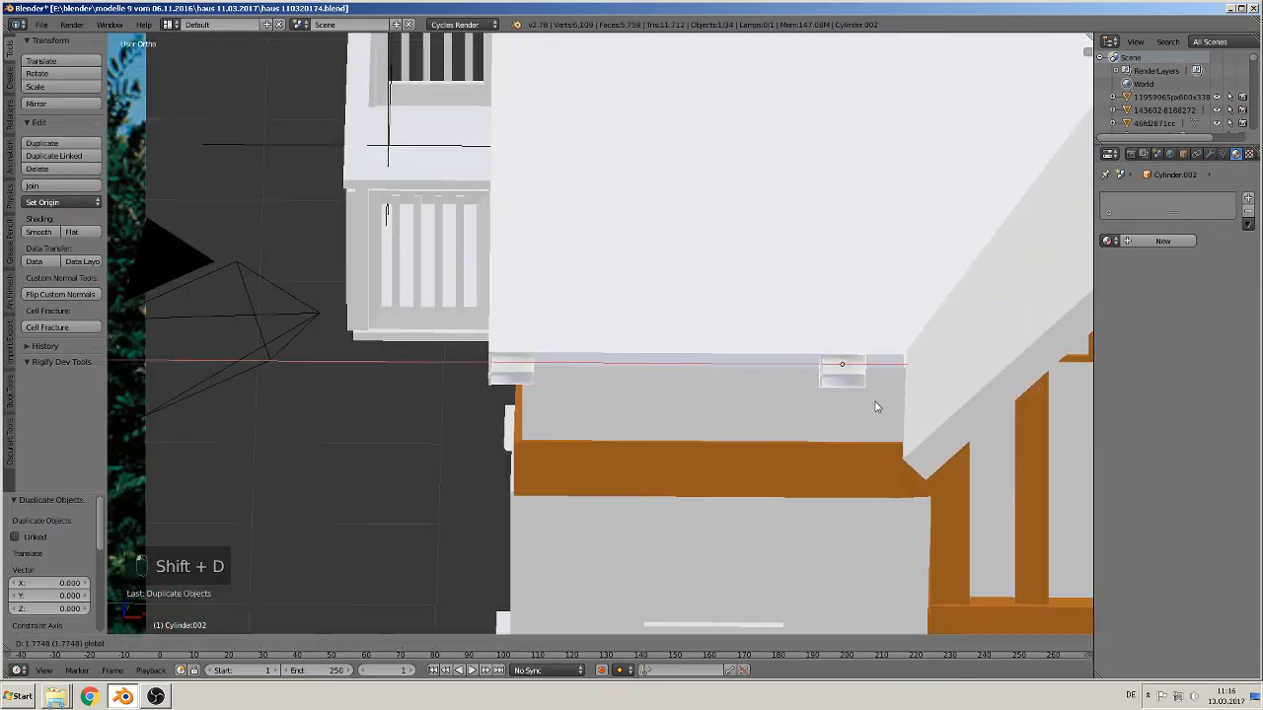
left_click(875, 407)
type("rz90")
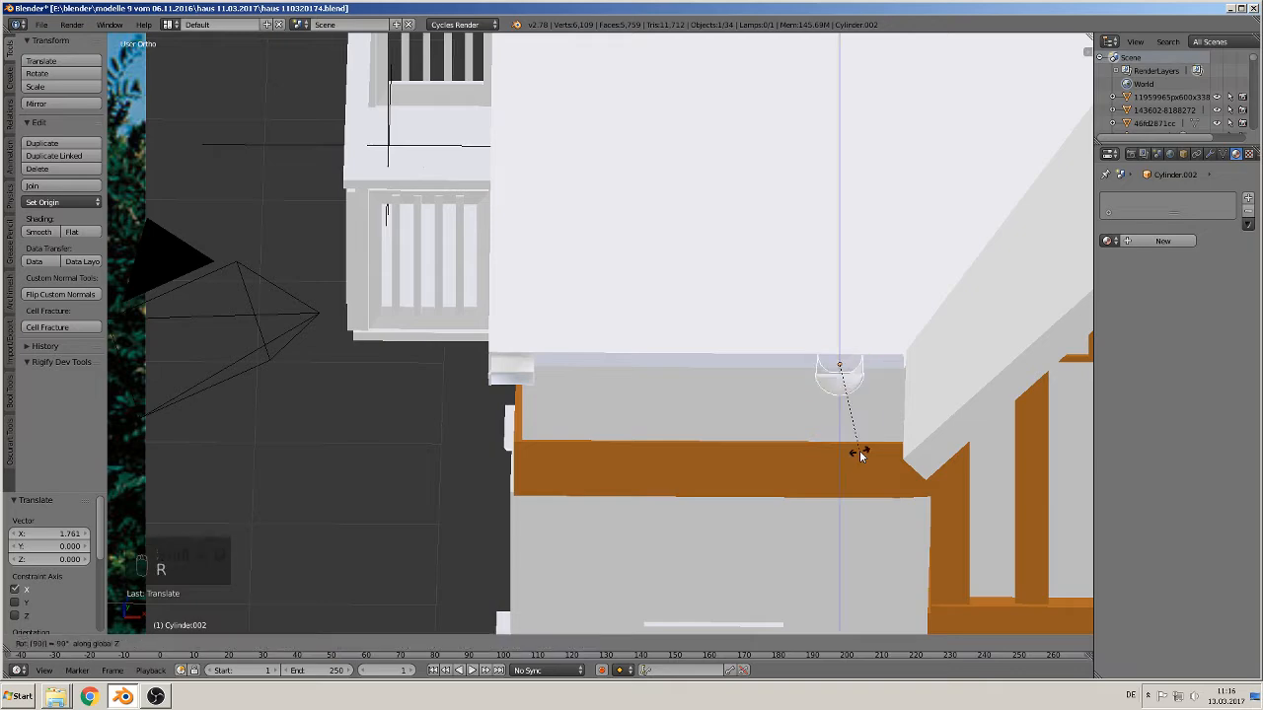
left_click(866, 454)
Move the rotated copy -1.055 along Y and 0.222 along X to the front end of the adjoining gable roof's eaves
middle_click_drag(867, 455, 788, 392)
key("g")
key("y")
left_click(733, 434)
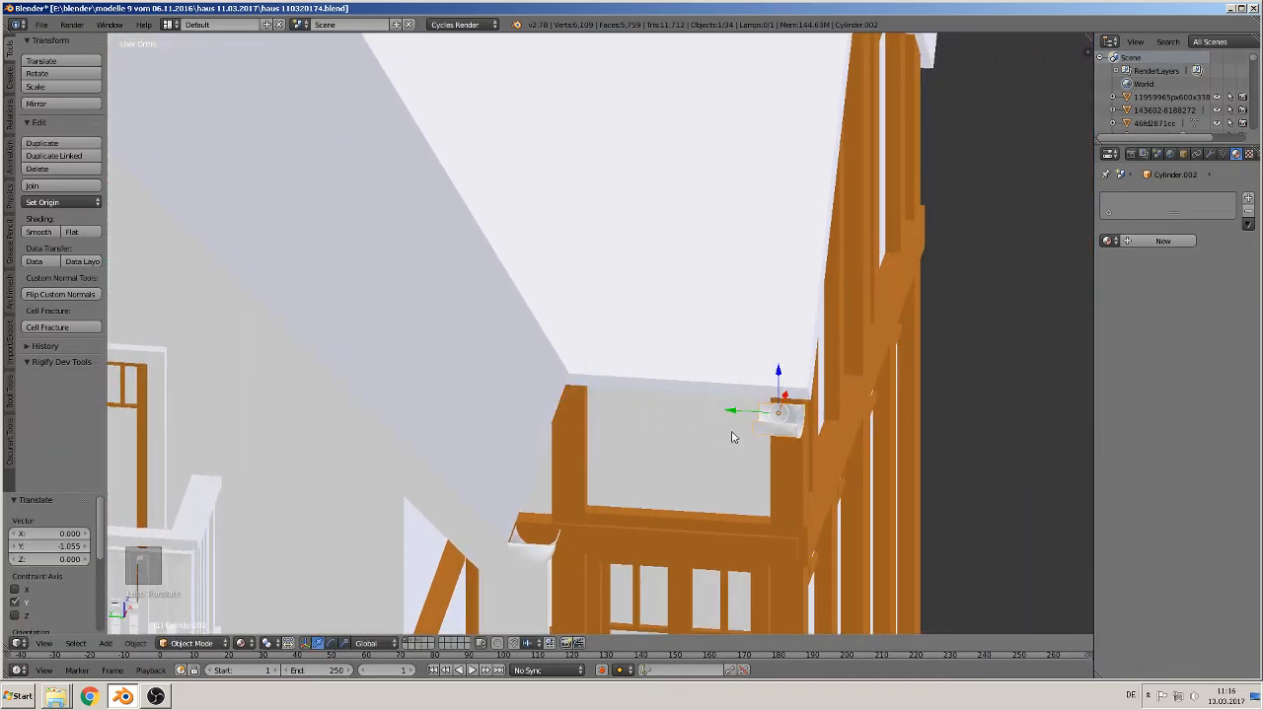
middle_click_drag(733, 434, 659, 435)
key("g")
key("x")
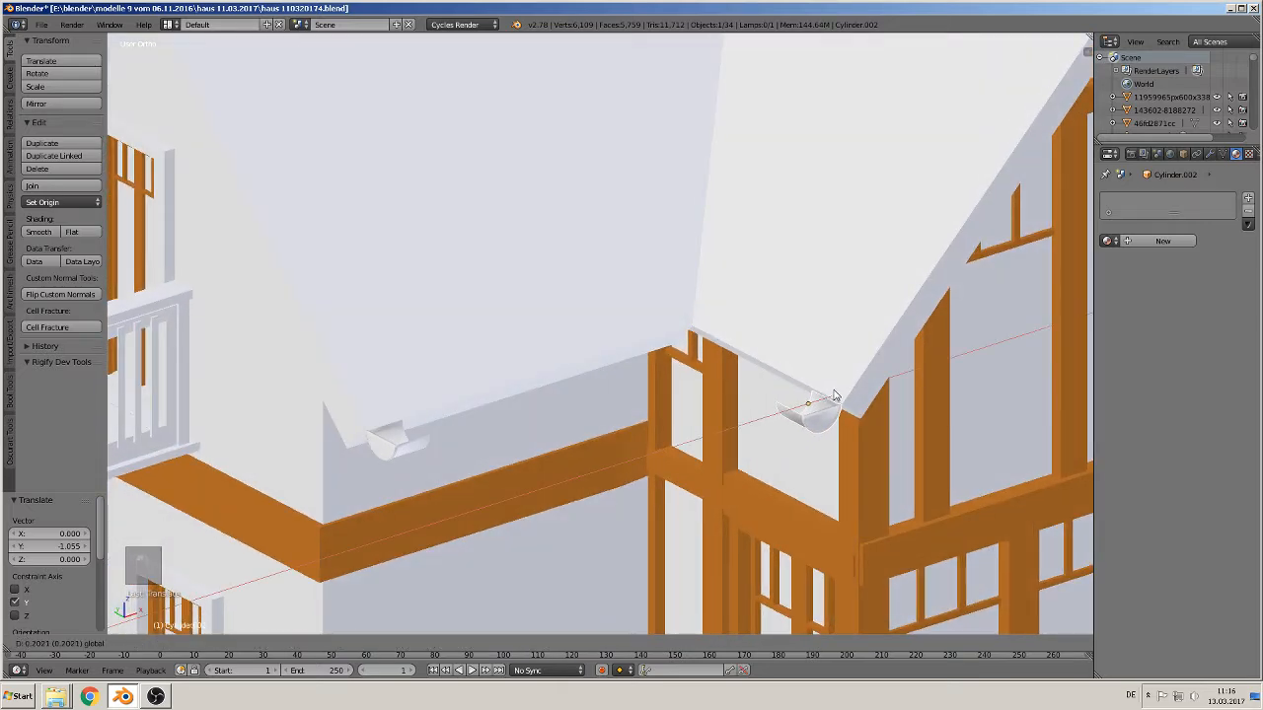
left_click(839, 395)
middle_click_drag(838, 395, 733, 380)
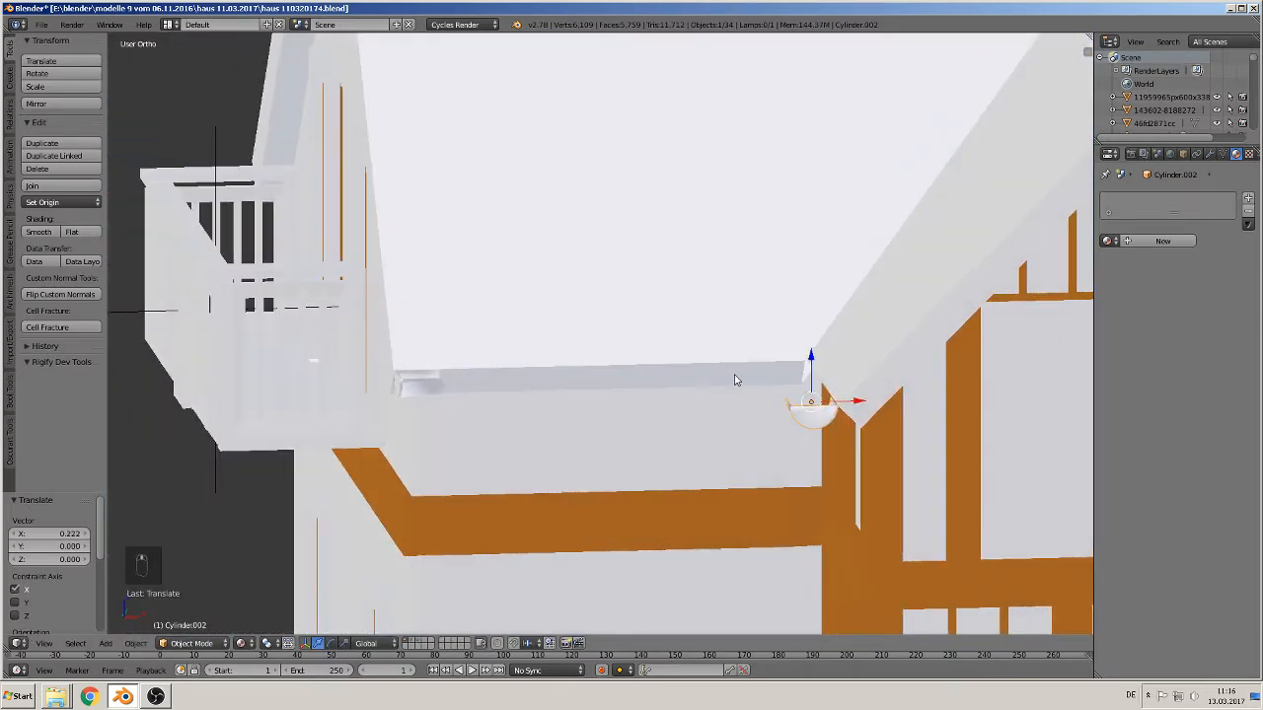
middle_click_drag(589, 440, 674, 463)
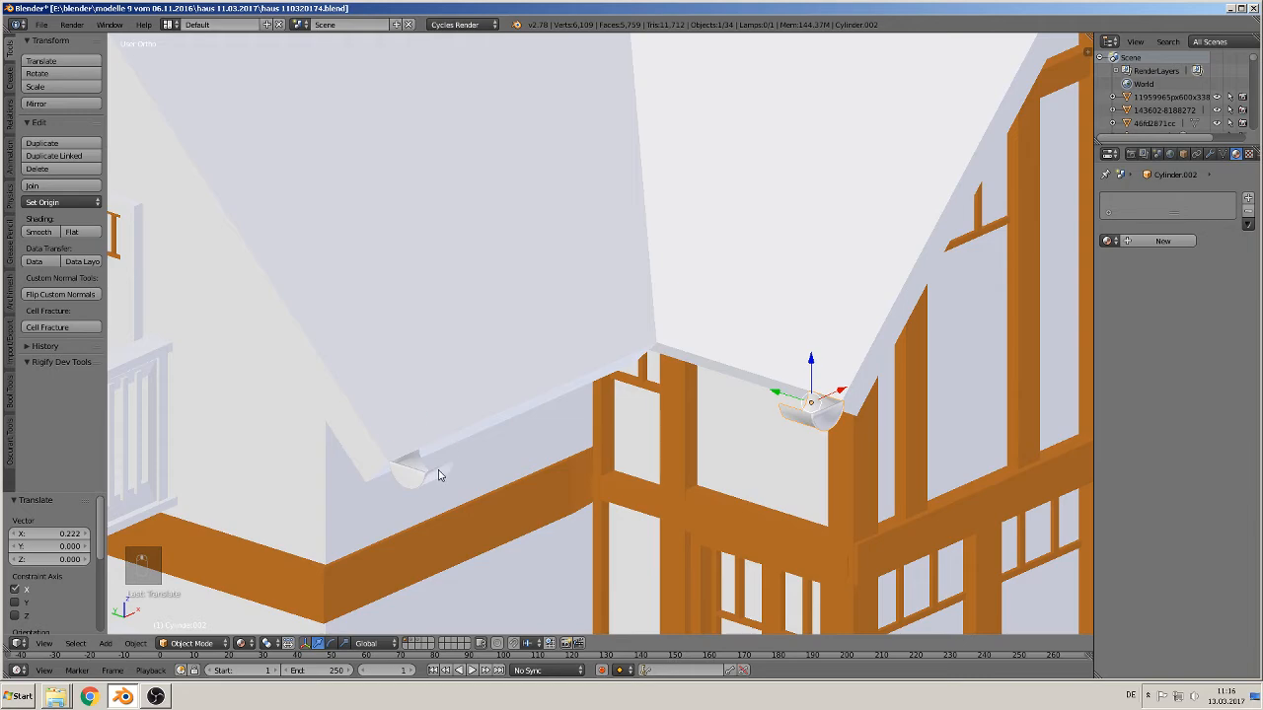
Lengthen the first gutter to the inner roof corner by moving its open end loop 1.979 and another 0.004 along X
right_click(437, 474)
middle_click_drag(437, 474, 478, 479)
key("Tab")
right_click(441, 467, "alt")
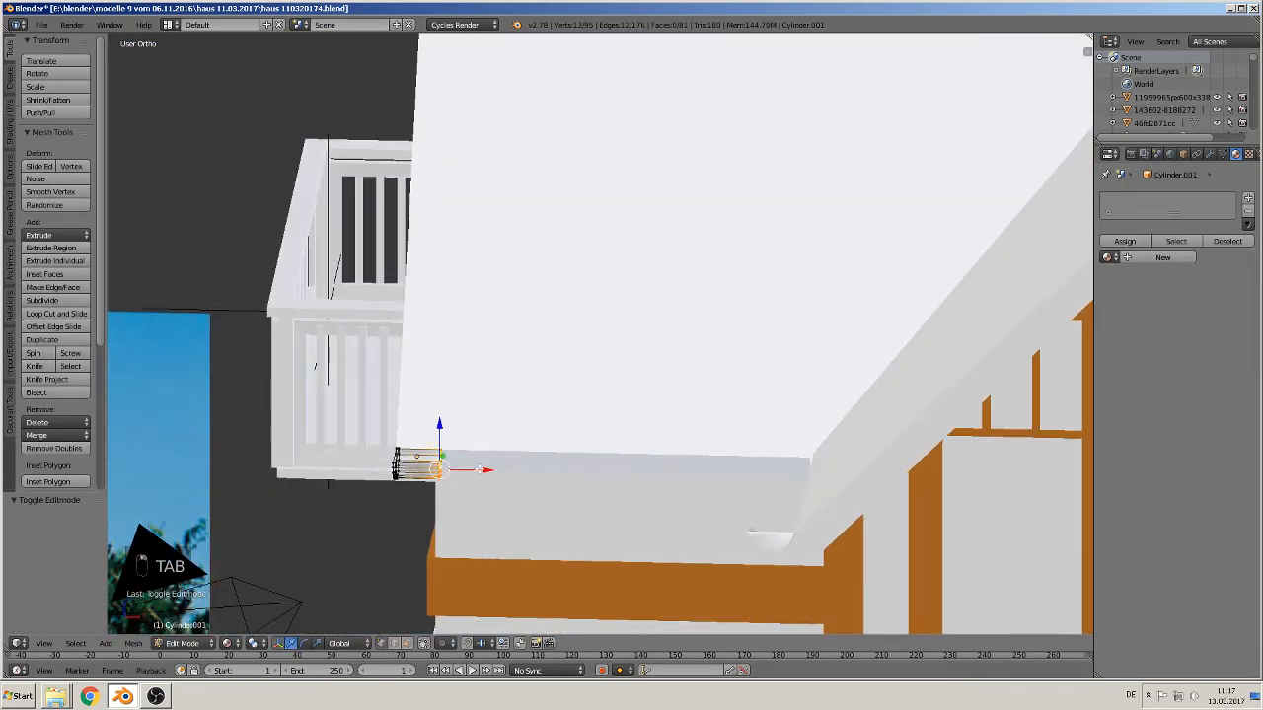
left_click_drag(480, 470, 851, 478)
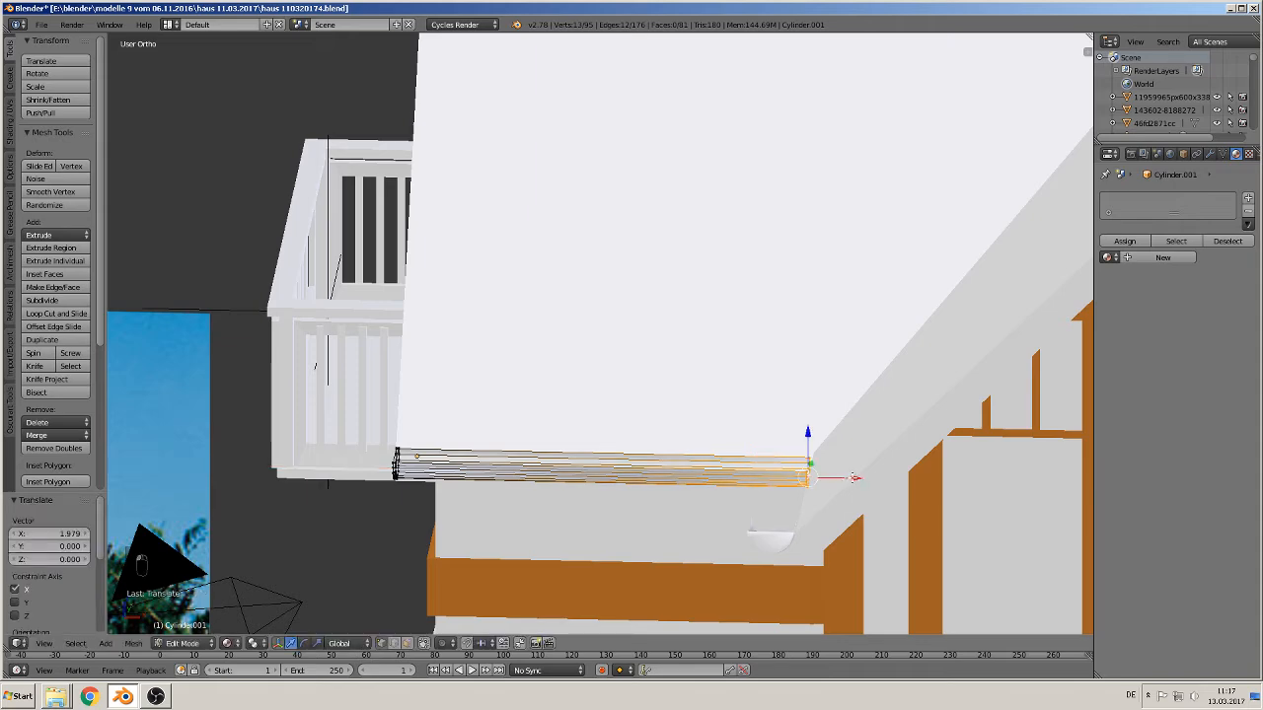
middle_click_drag(851, 477, 587, 439)
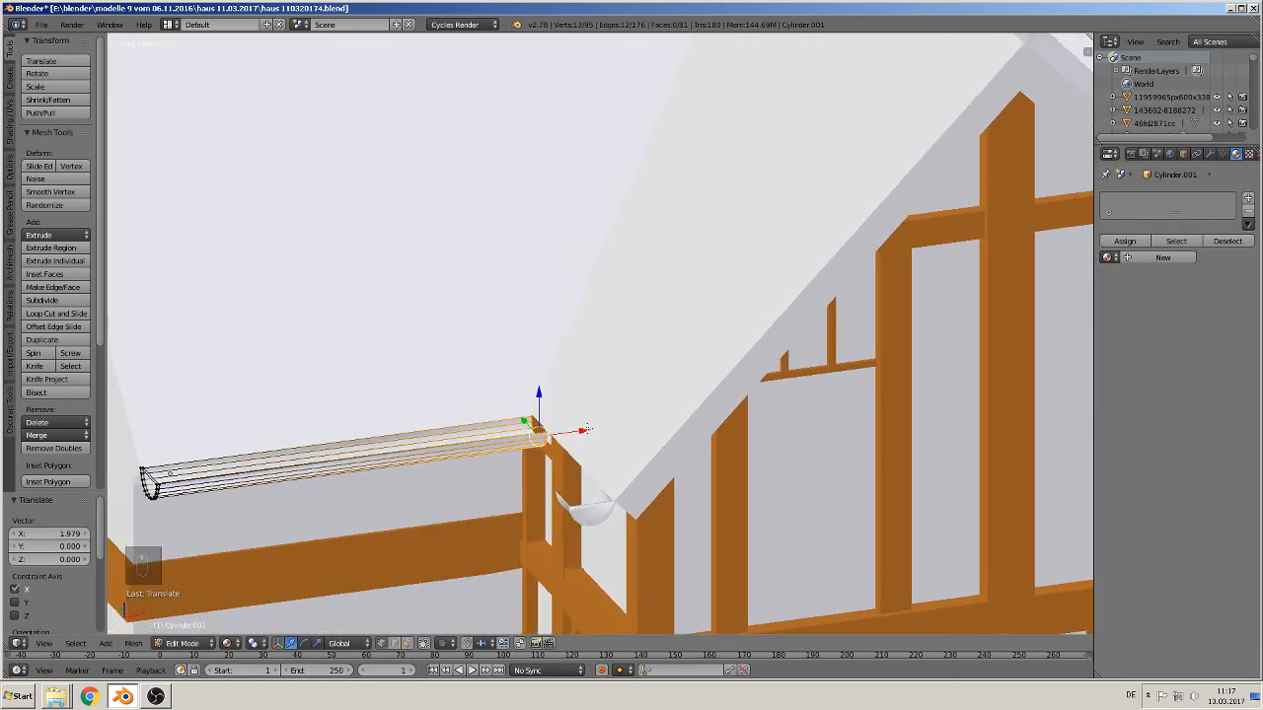
key("g")
key("x")
left_click(587, 427)
Add one loop cut across the first gutter and slide it close to the open end at the inner roof corner
scroll(520, 461, "up", 2)
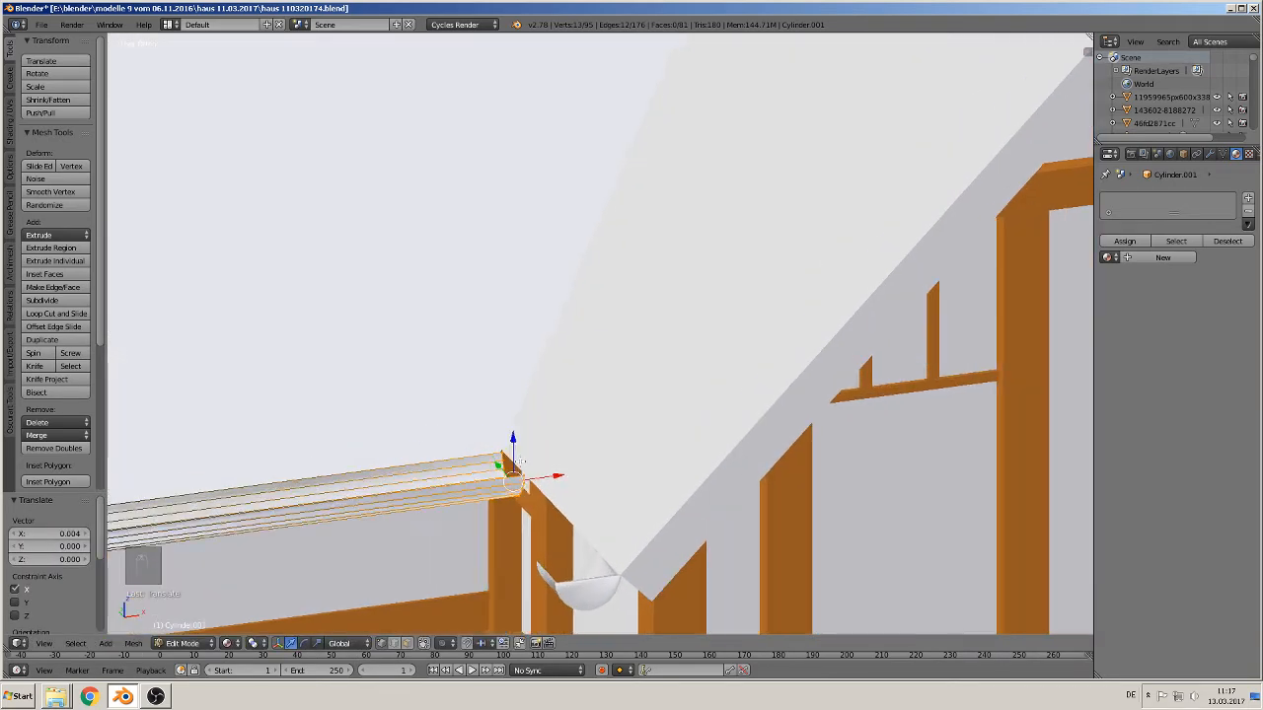
middle_click_drag(512, 475, 564, 398, "shift")
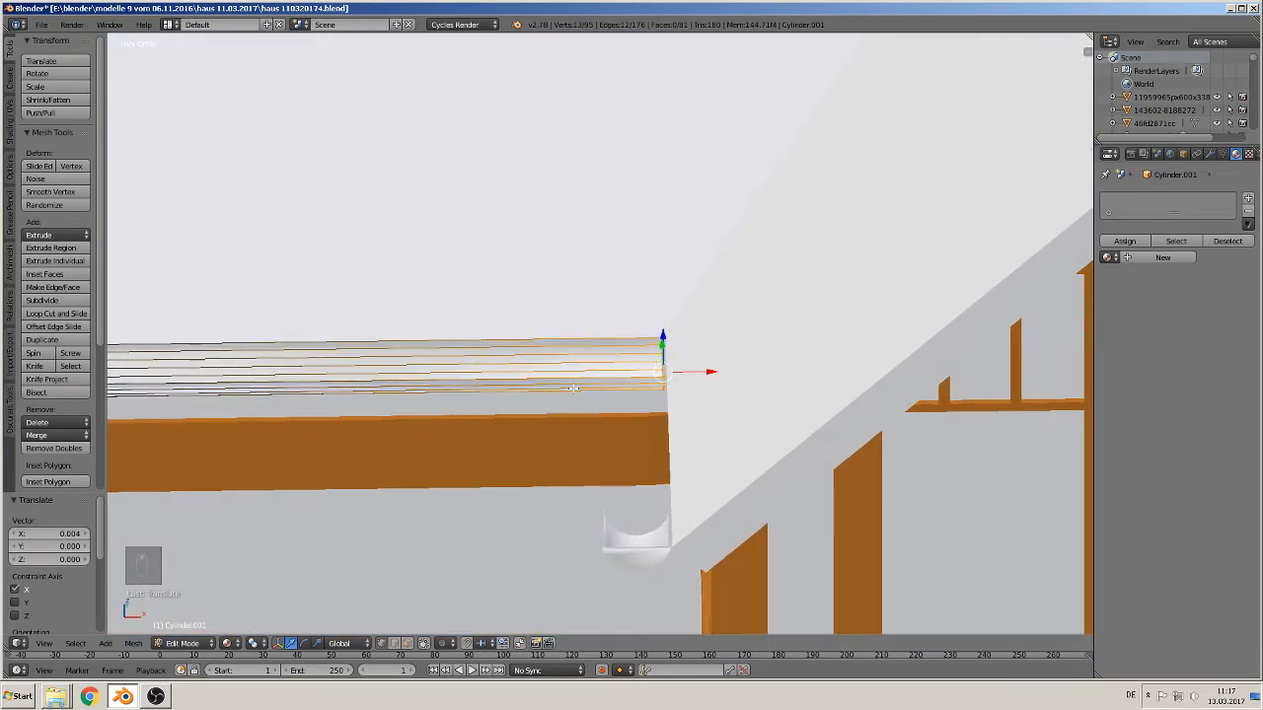
key("ctrl+r")
left_click(632, 391)
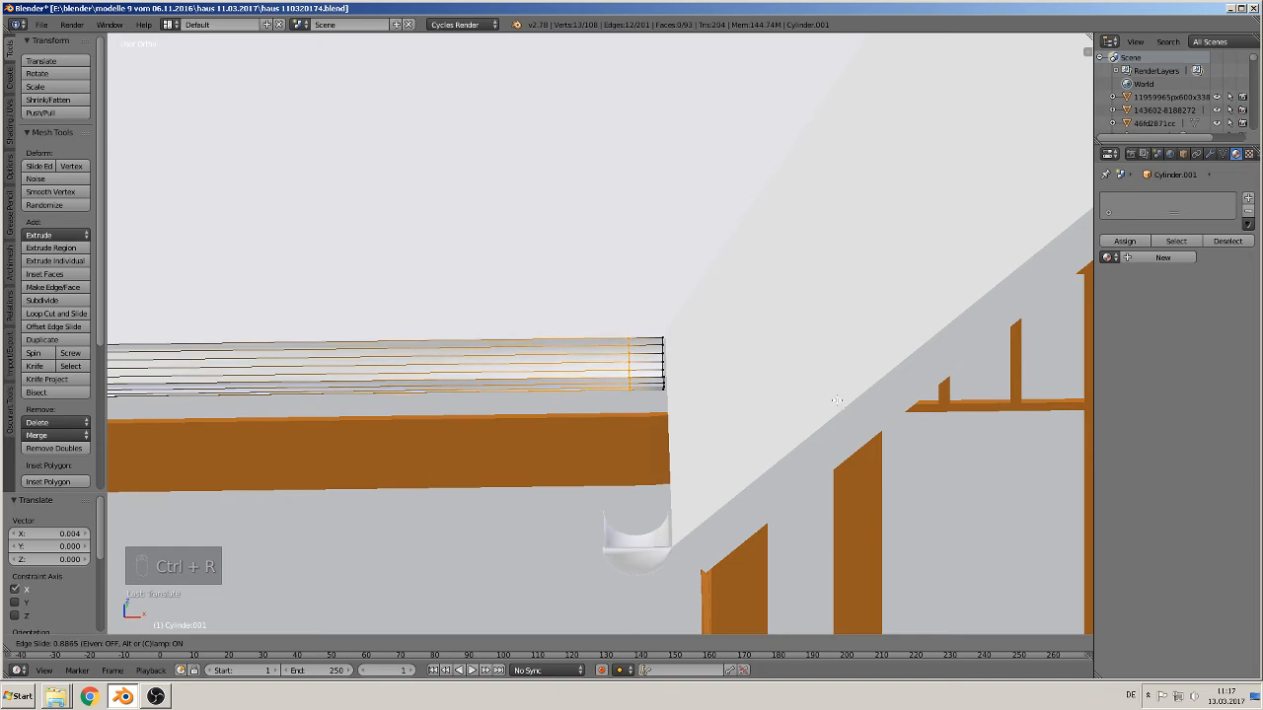
left_click(811, 397)
In top view, knife-cut a diagonal mitre from the gutter's inner end corner to the outer end of the new loop
middle_click_drag(811, 397, 795, 435)
scroll(725, 442, "up", 4)
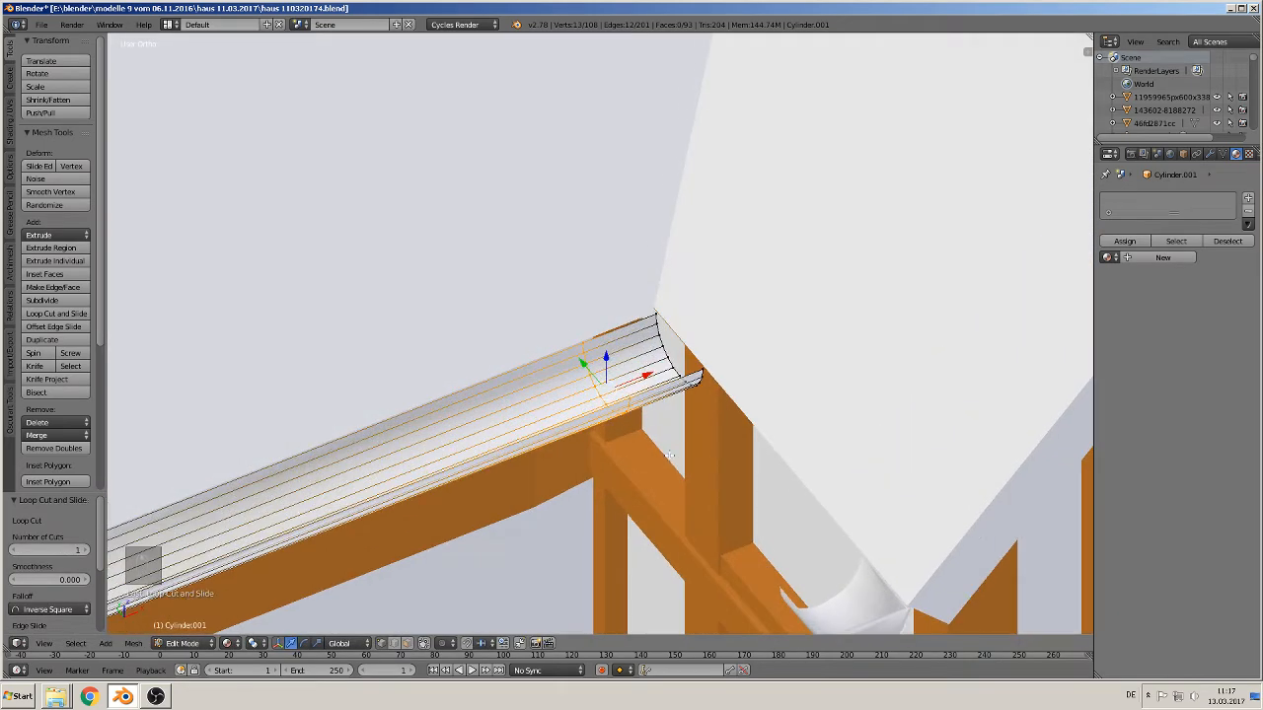
key("KP_7")
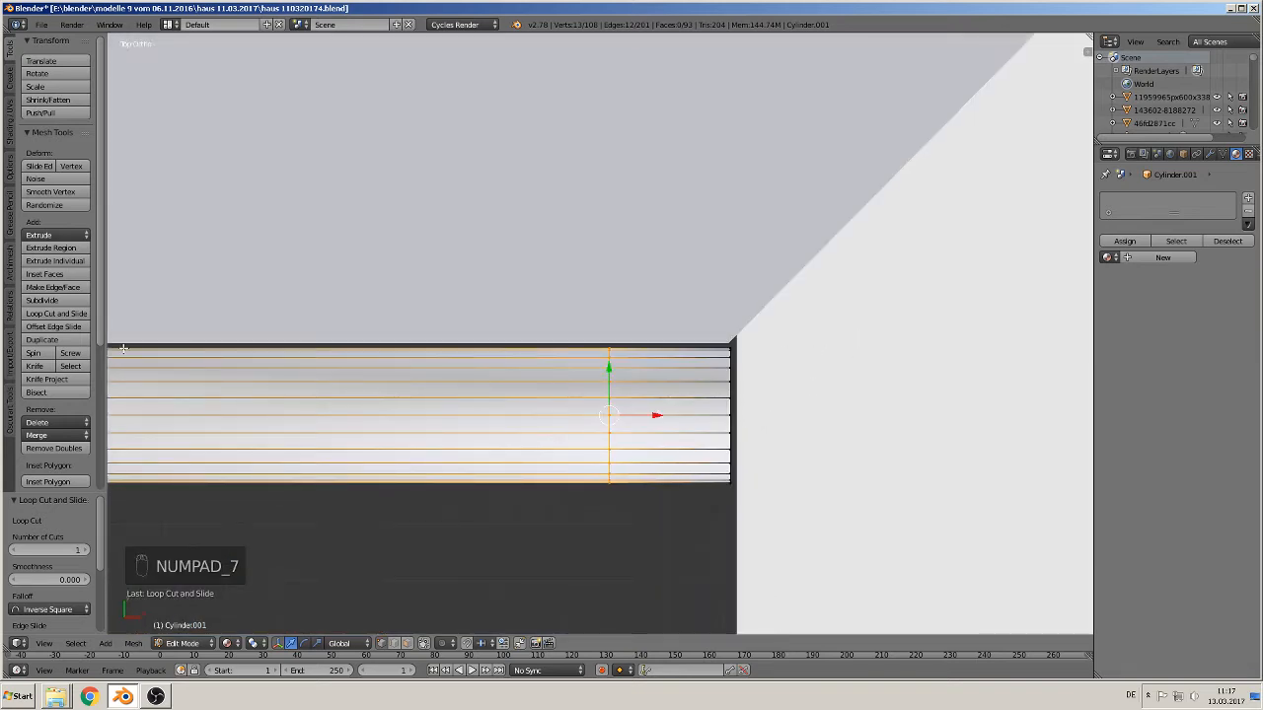
left_click(34, 366)
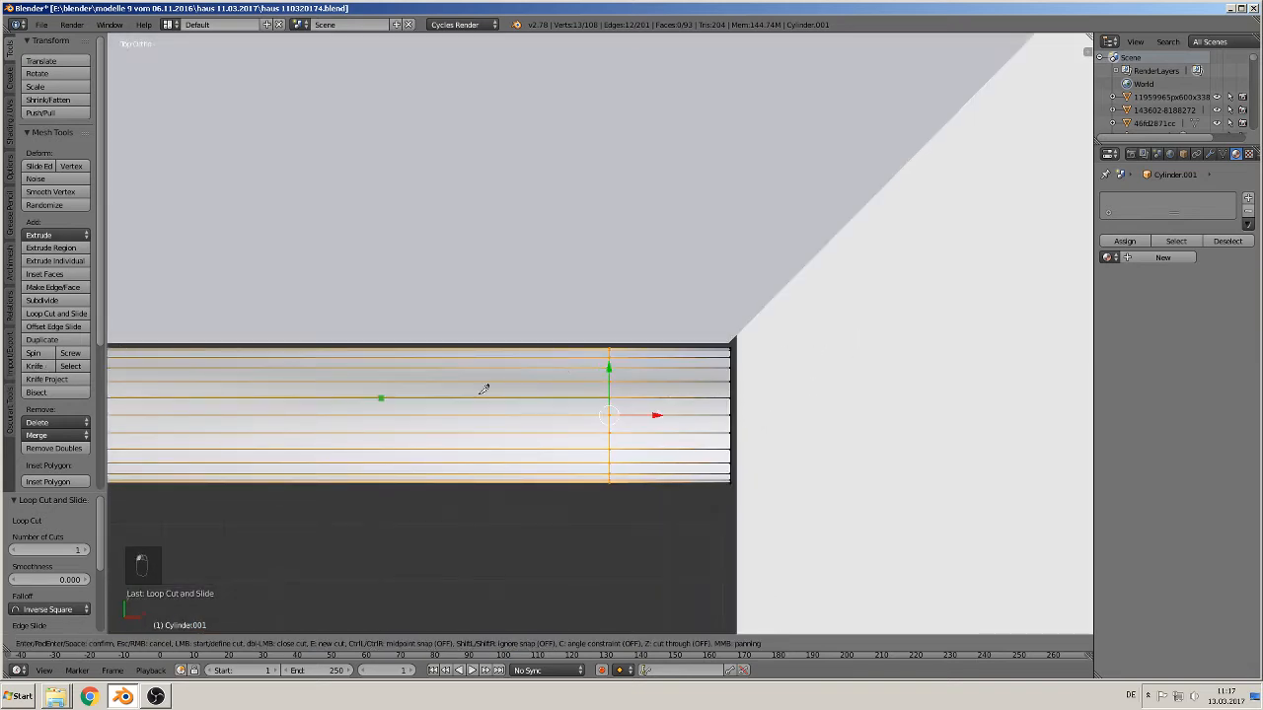
left_click(731, 346)
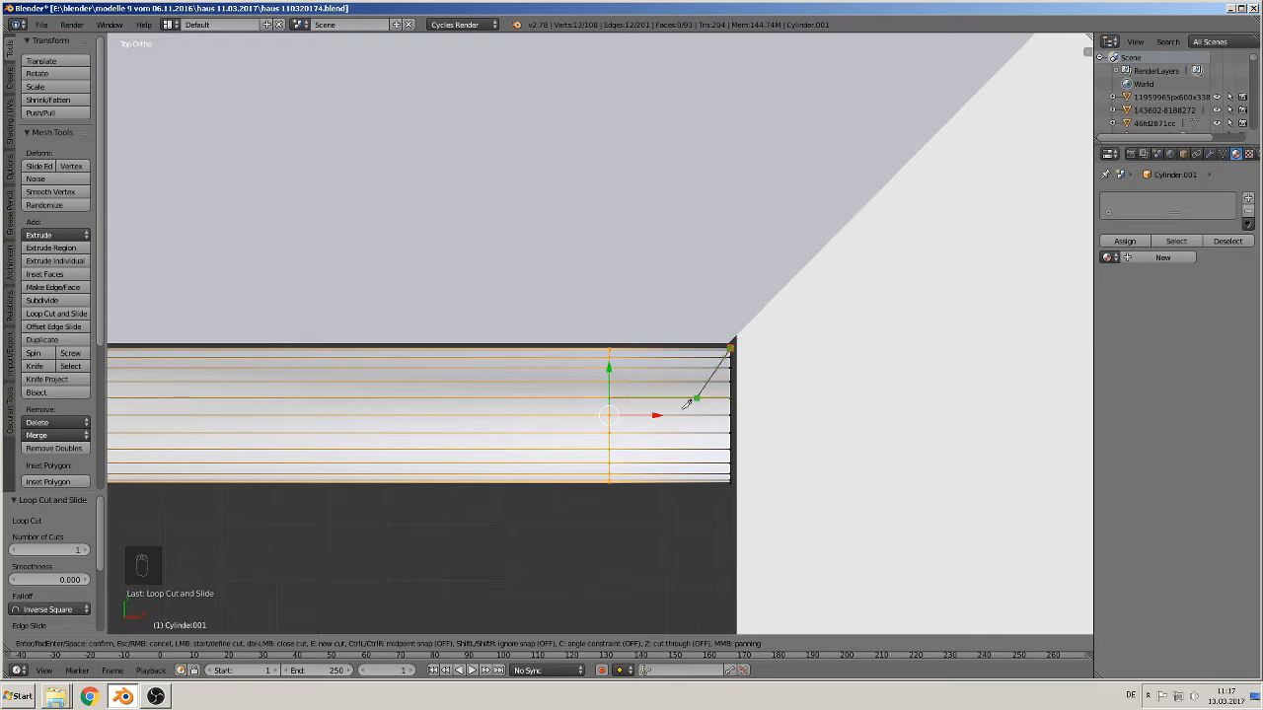
left_click(609, 480)
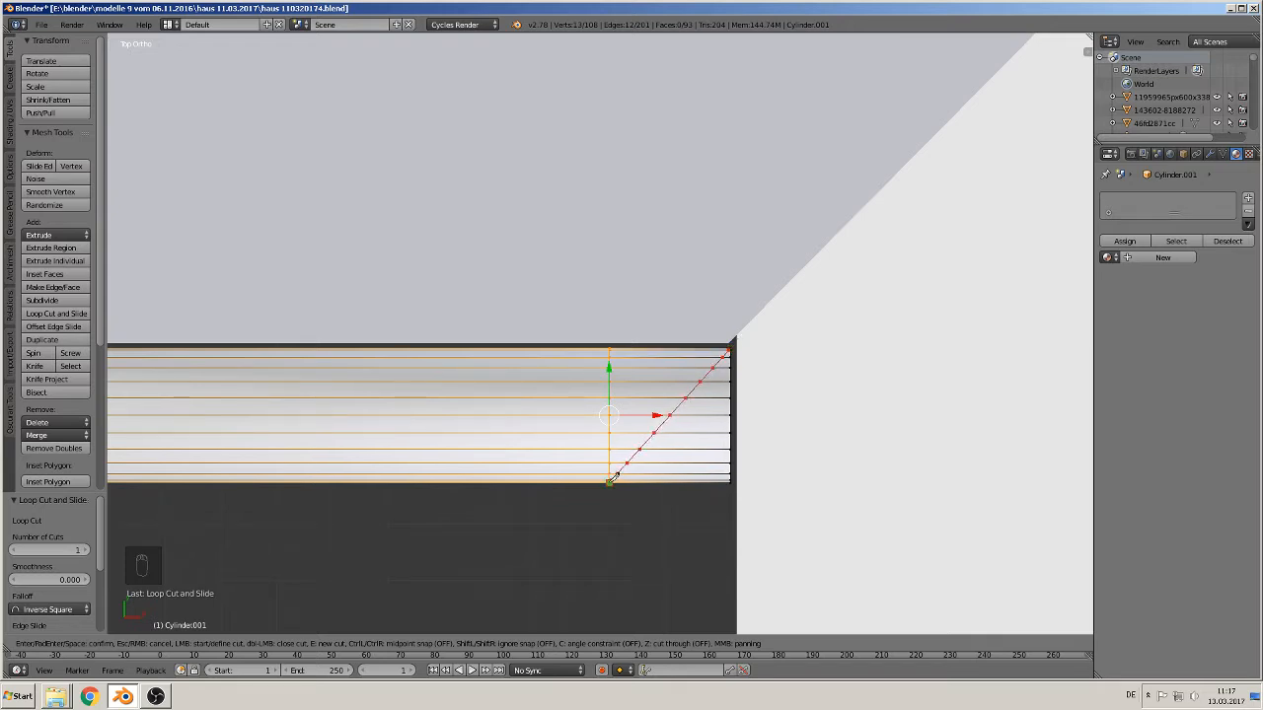
key("Return")
middle_click_drag(612, 477, 632, 390)
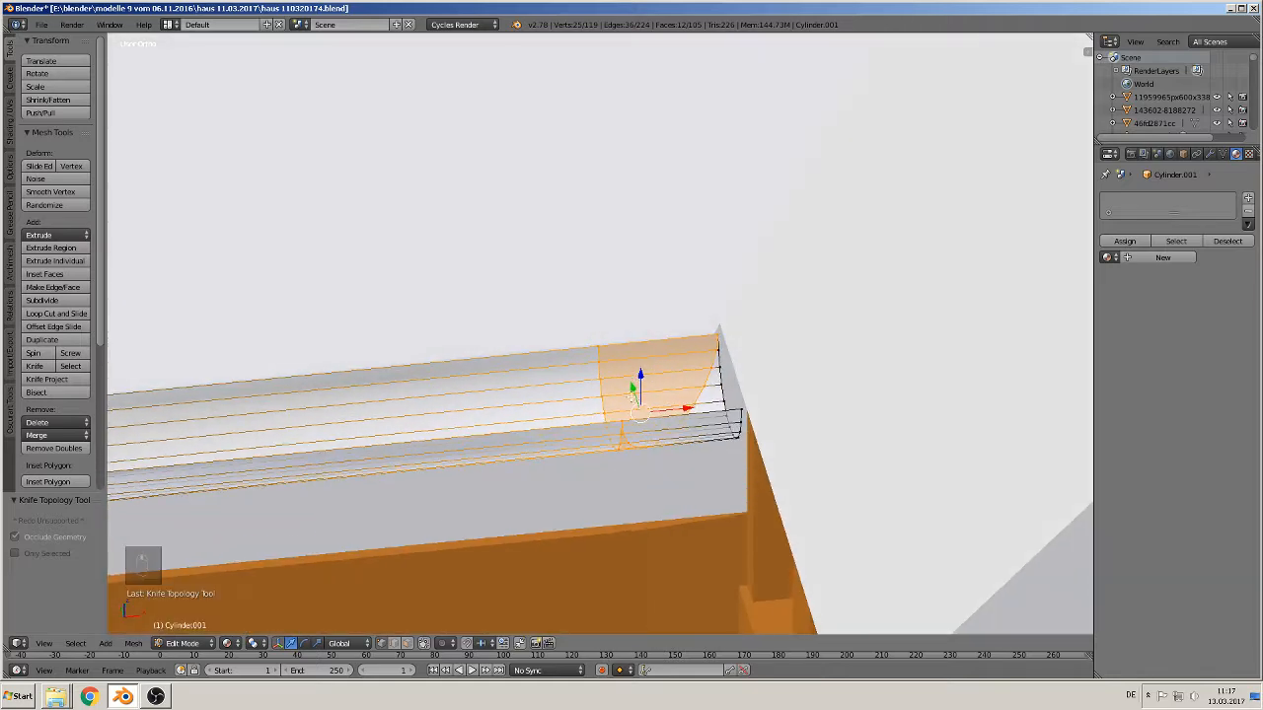
Select the end vertices beyond the diagonal cut, delete them to form the mitred end, and return to Object Mode
right_click(721, 349)
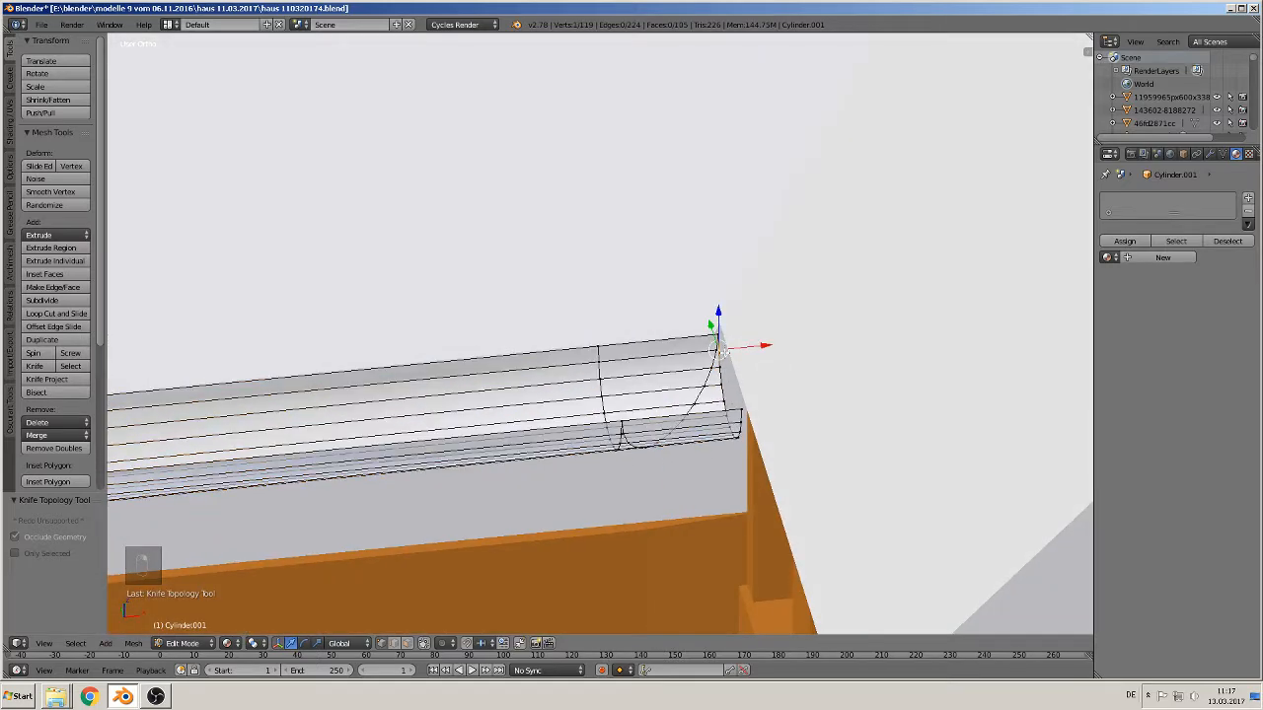
right_click(724, 366, "shift")
middle_click_drag(725, 366, 752, 447)
right_click(733, 379, "shift")
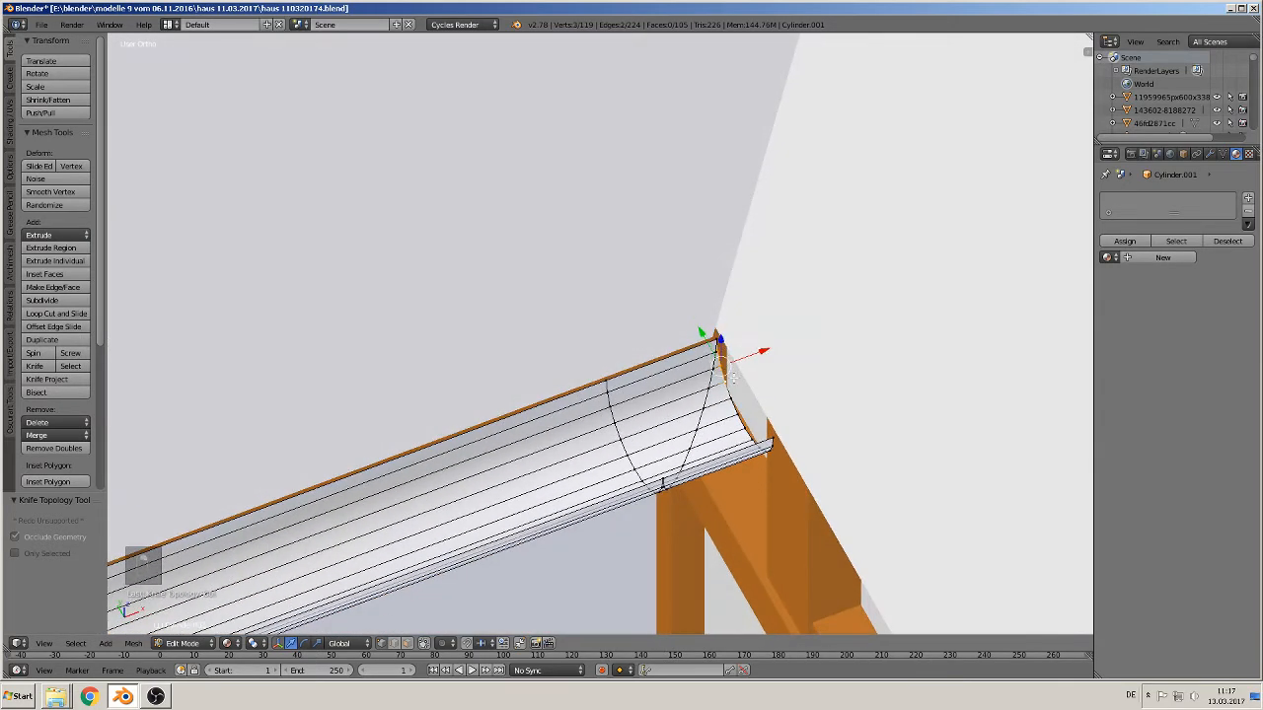
key("c")
left_click_drag(736, 390, 764, 456)
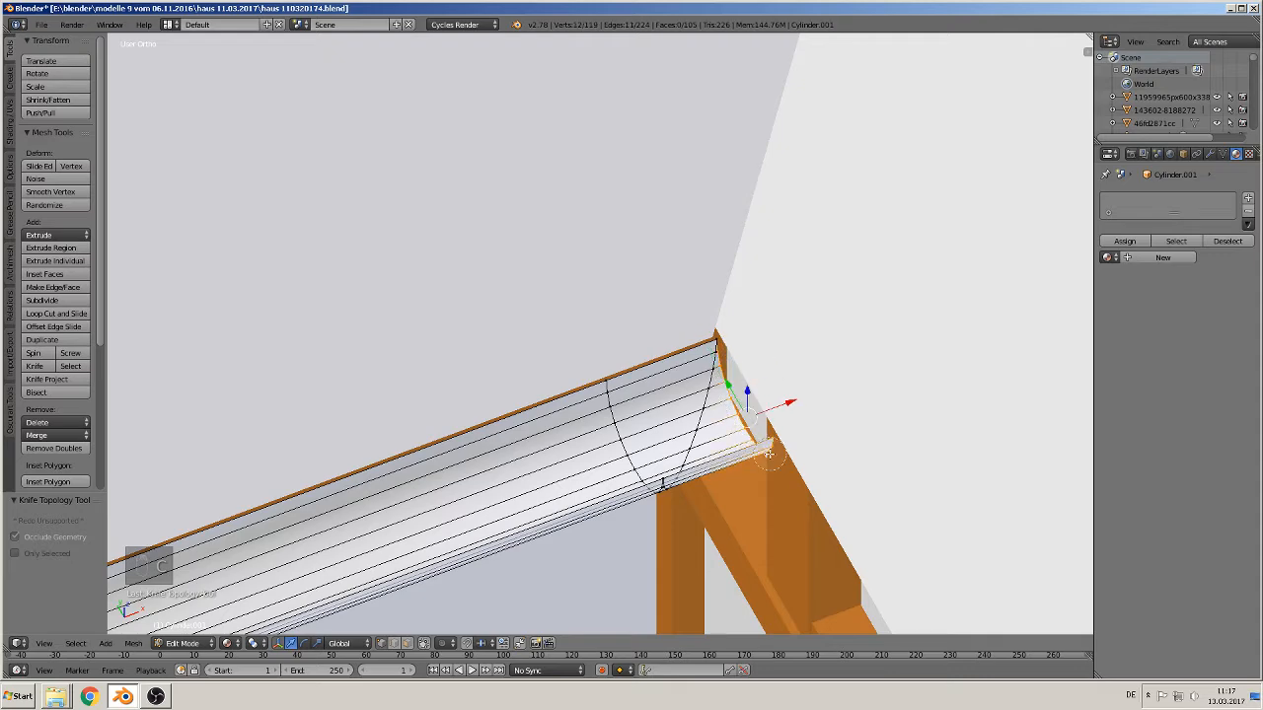
right_click(770, 458)
key("x")
left_click(770, 456)
mouse_move(771, 460)
middle_mouse_down()
mouse_move(722, 440)
mouse_move(752, 487)
mouse_move(716, 428)
mouse_move(766, 463)
middle_mouse_up()
key("Tab")
Lengthen the second gutter towards the inner roof corner by moving its open end loop 0.818 along Y, fine-adjusting it by 0.005
scroll(720, 450, "down", 2)
right_click(687, 414)
key("Tab")
right_click(681, 406, "alt")
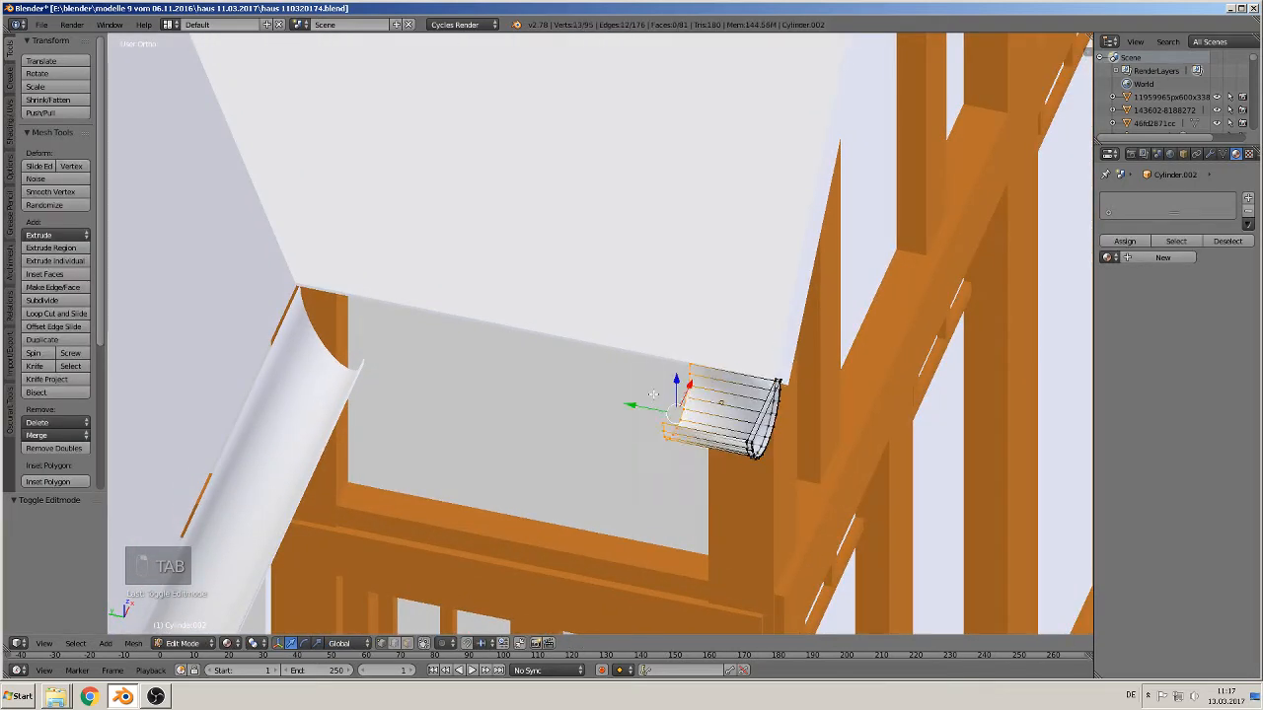
key("e")
key("y")
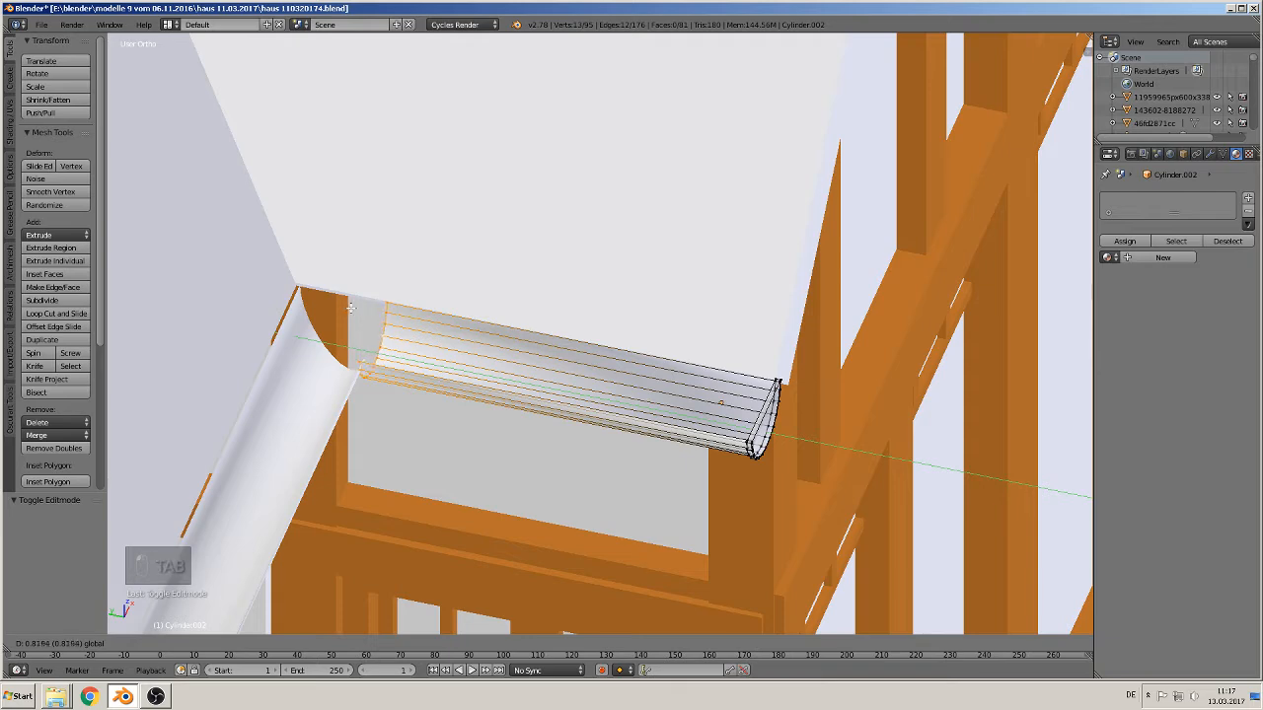
left_click(353, 307)
middle_click_drag(353, 306, 296, 390)
key("KP_7")
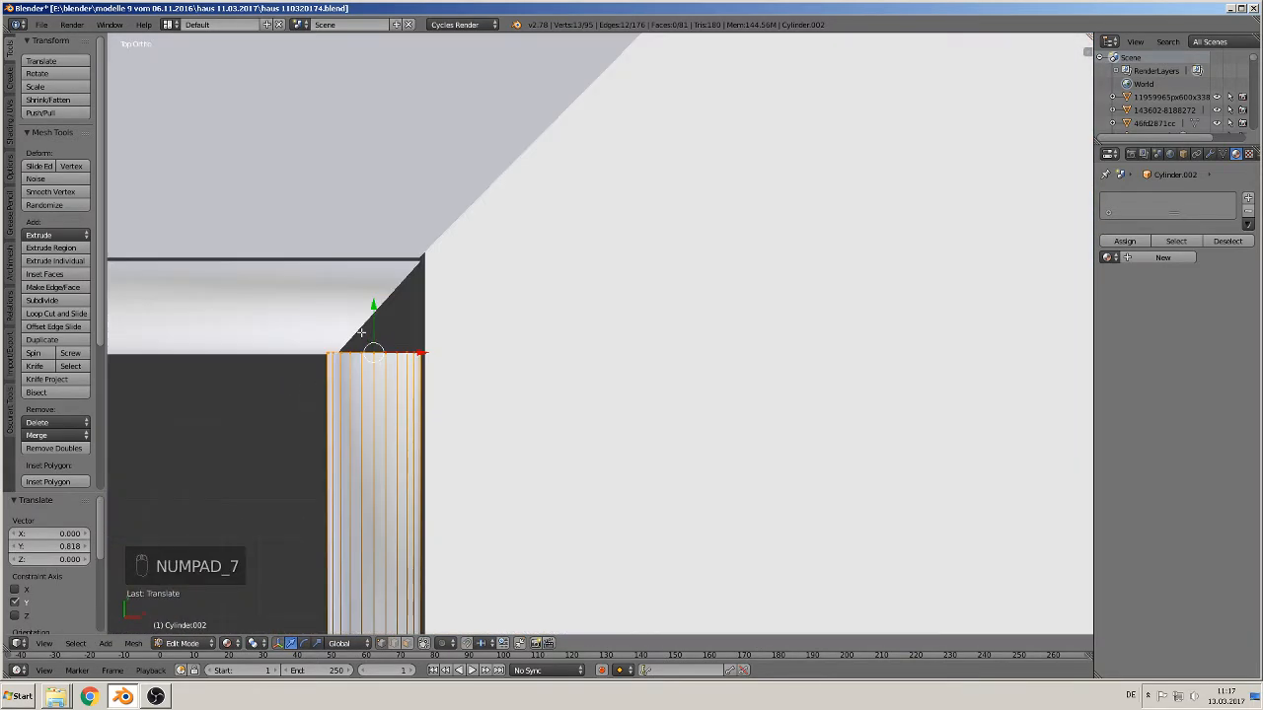
left_click_drag(368, 325, 368, 325)
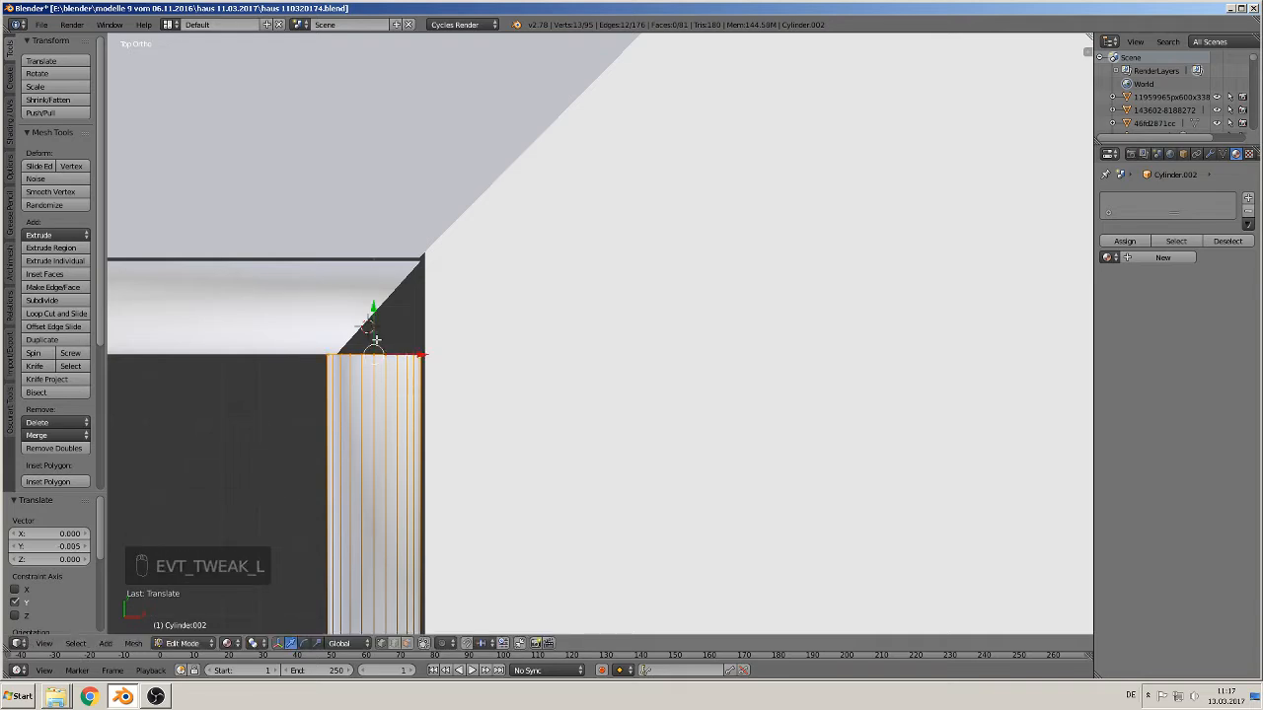
Extrude the second gutter's open end loop and move it 0.243 along Y across the first gutter at the inner corner
key("e")
key("e")
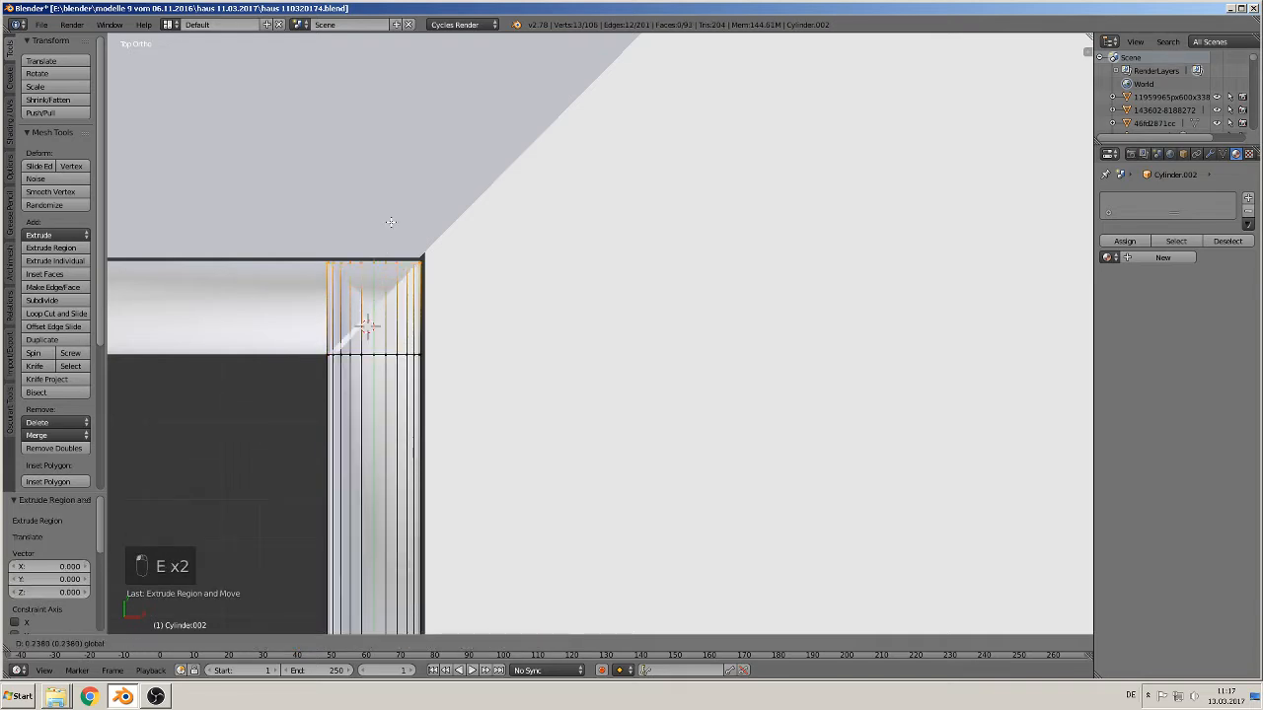
left_click(453, 225)
middle_click_drag(322, 383, 565, 360, "shift")
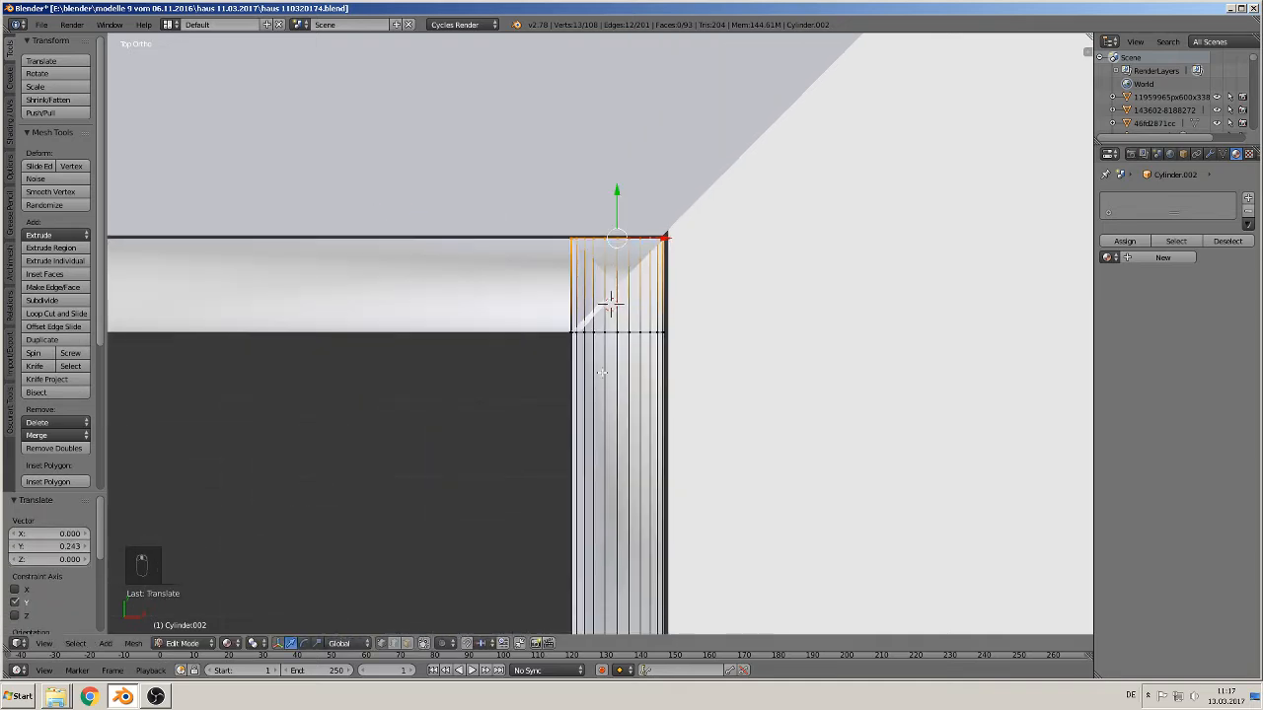
In top view, knife-cut a diagonal mitre across the extruded section, from the roof corner to the gutter's outer end corner
left_click(35, 366)
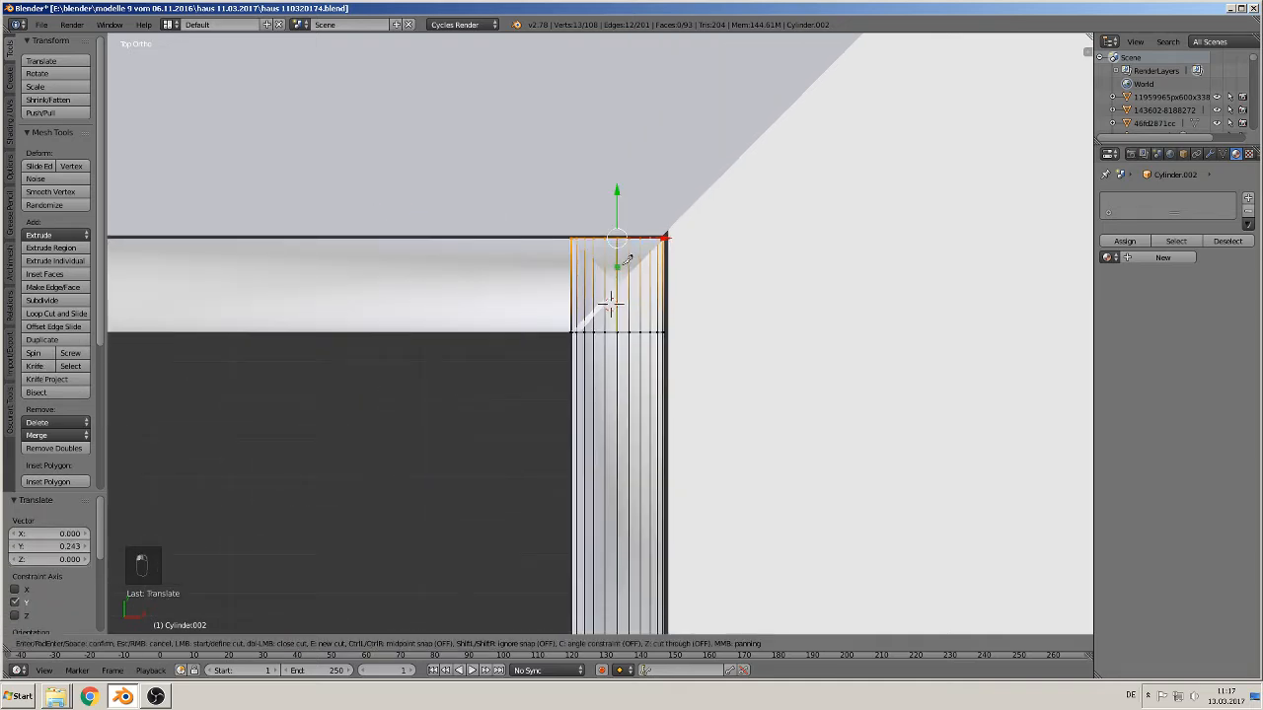
right_click(668, 236)
middle_click_drag(666, 294, 627, 373, "shift")
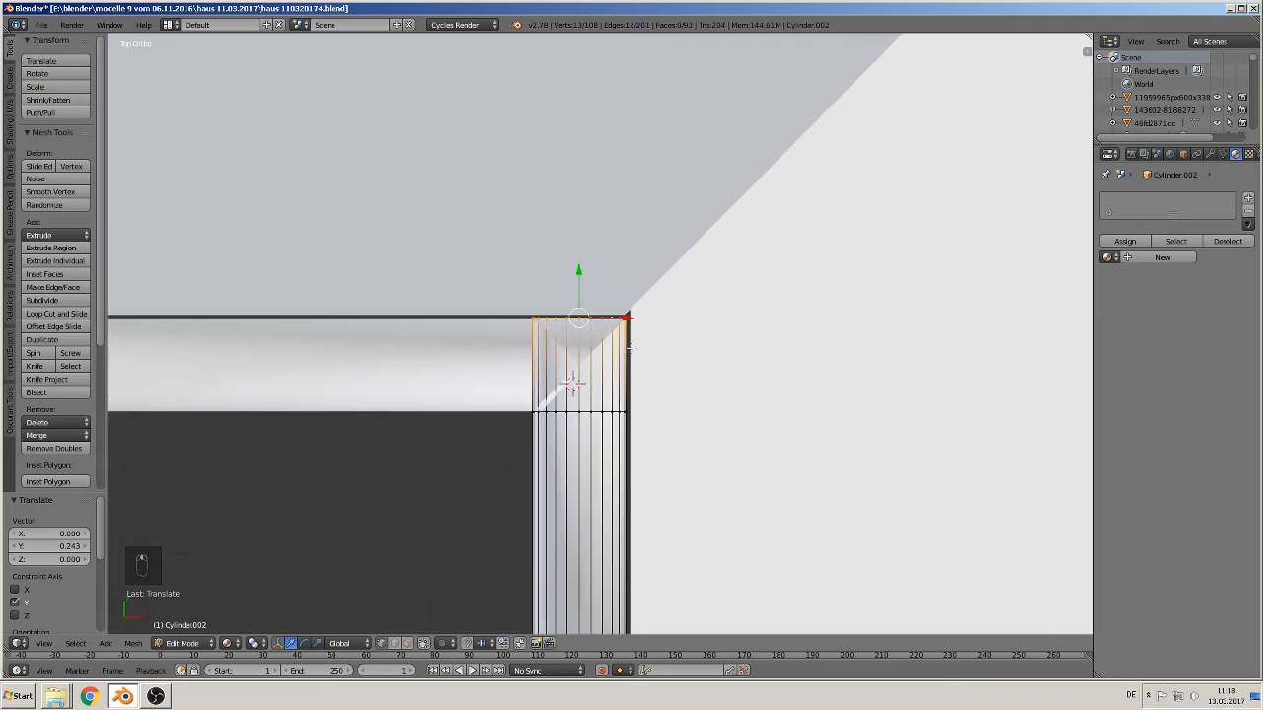
scroll(627, 373, "up", 3)
scroll(649, 318, "up", 2)
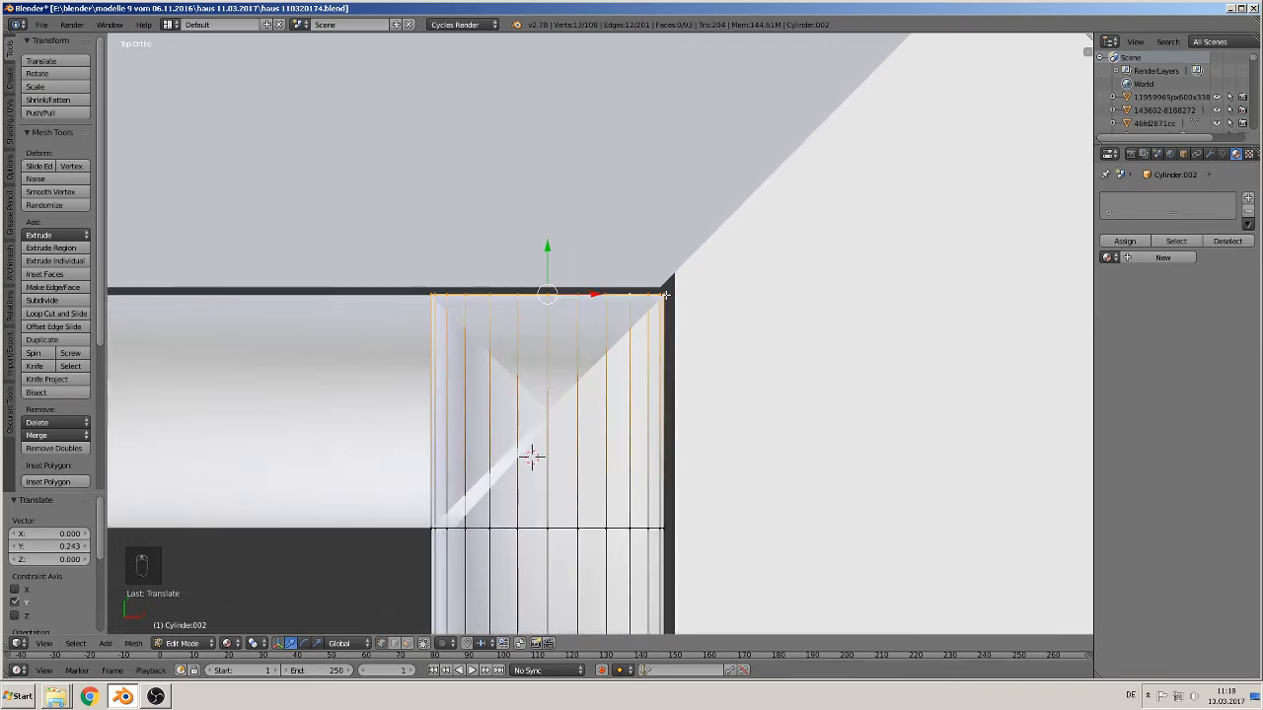
left_click(39, 365)
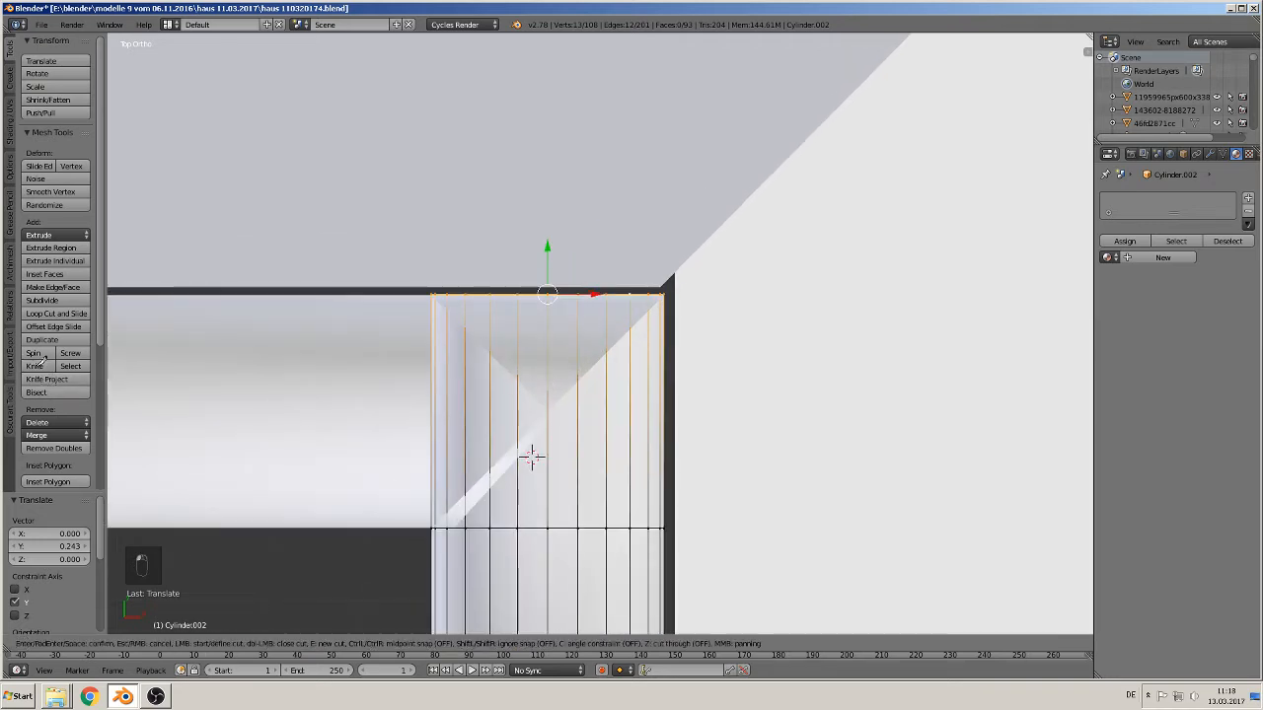
left_click(664, 293)
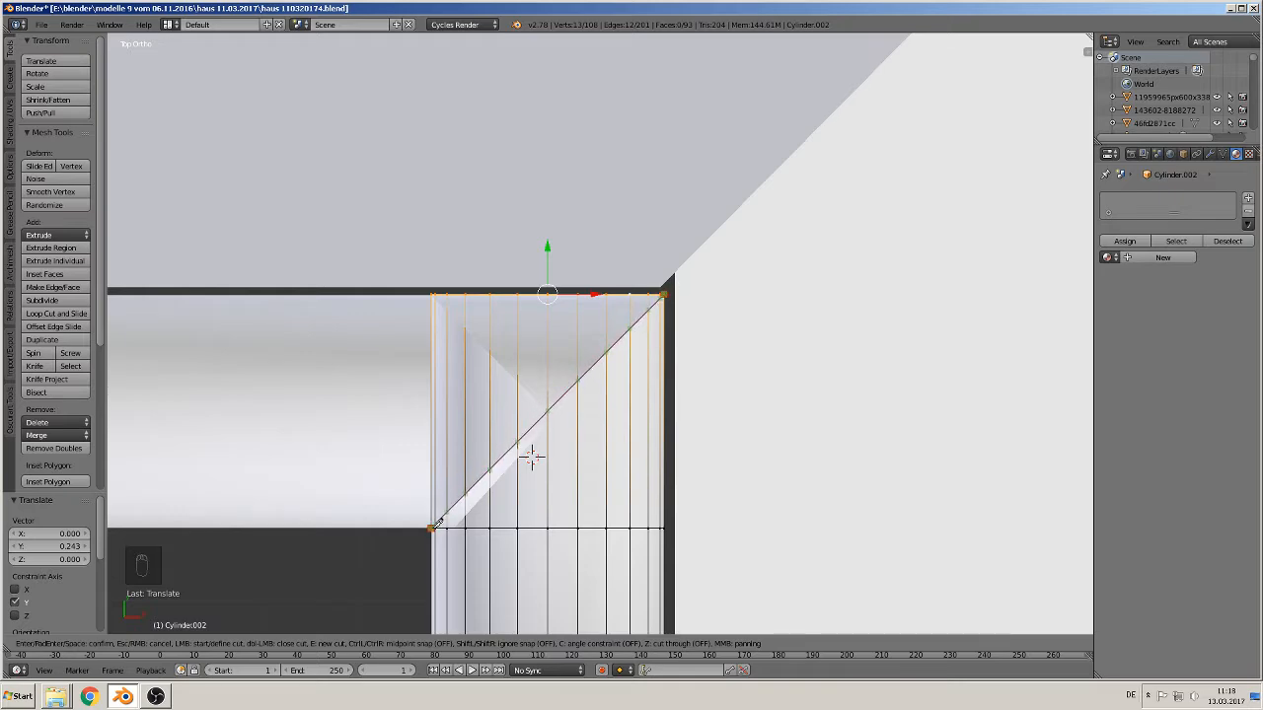
left_click(432, 528)
key("Return")
Select the second gutter's end vertices beyond the diagonal cut, delete them to form the mitre, and return to Object Mode
middle_click_drag(437, 520, 559, 367)
right_click(631, 289)
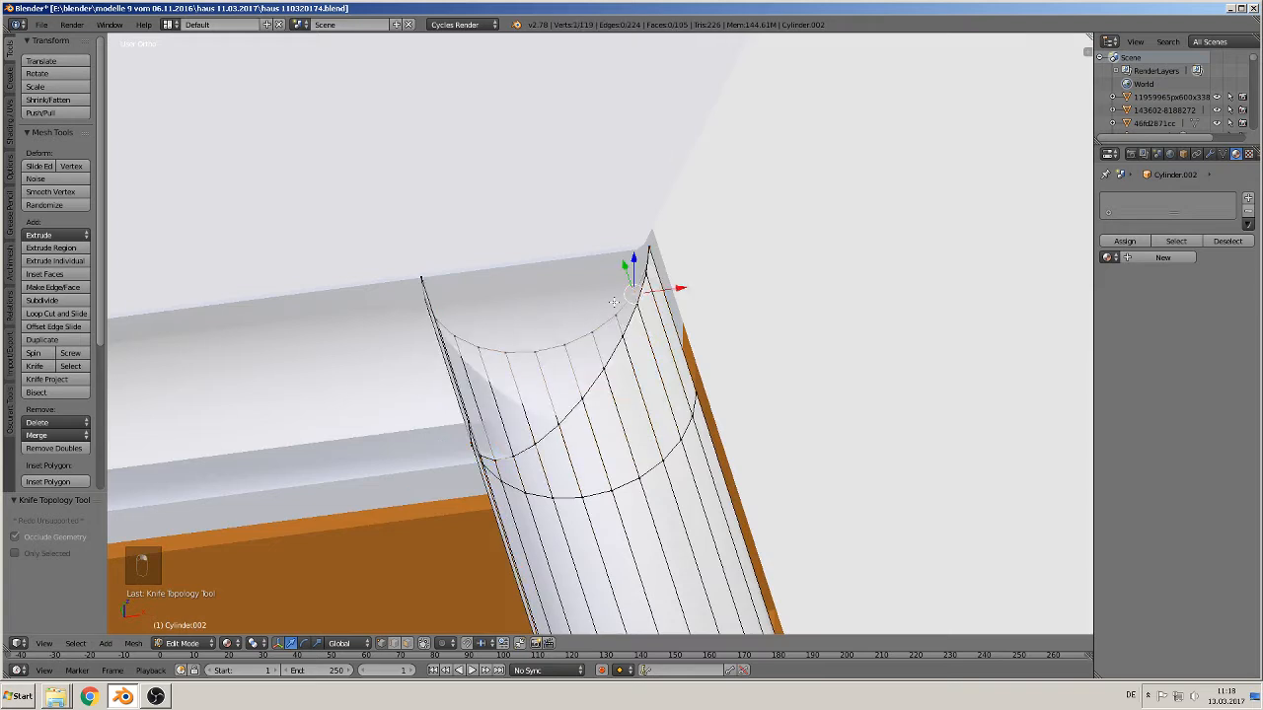
key("c")
mouse_move(614, 304)
left_mouse_down()
mouse_move(592, 324)
mouse_move(528, 338)
mouse_move(410, 263)
left_mouse_up()
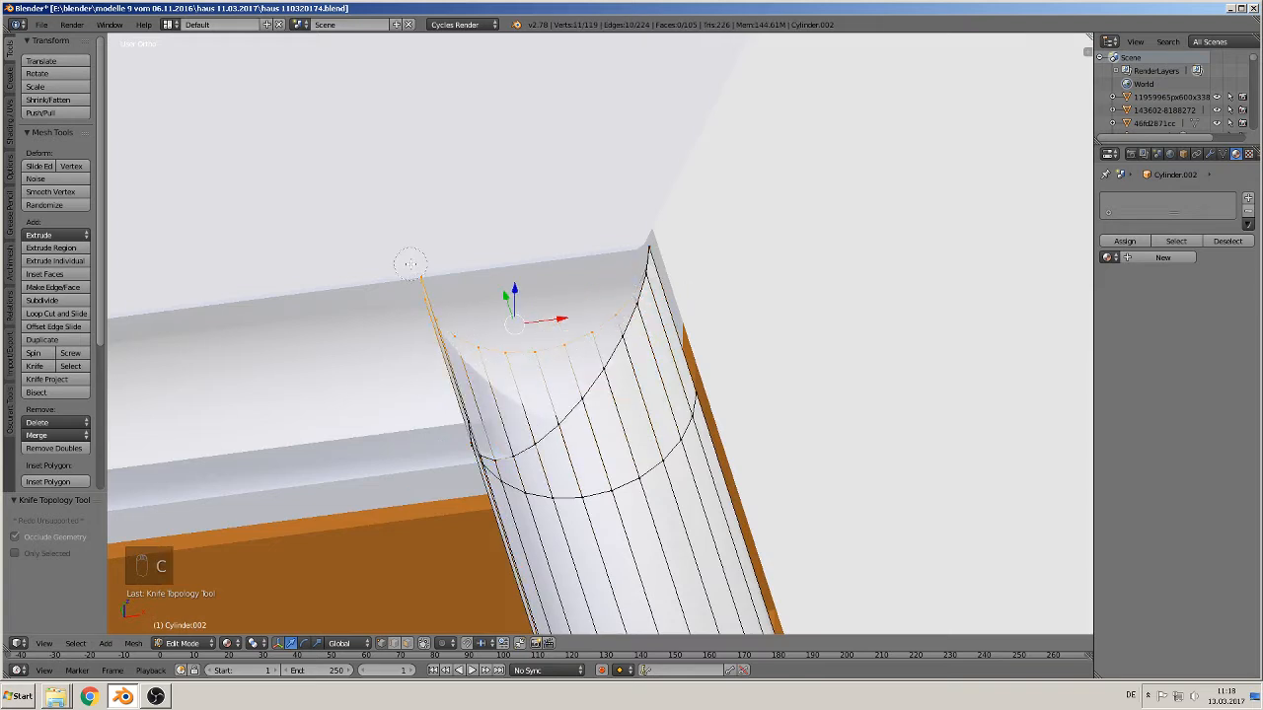
right_click(411, 263)
key("x")
left_click(411, 277)
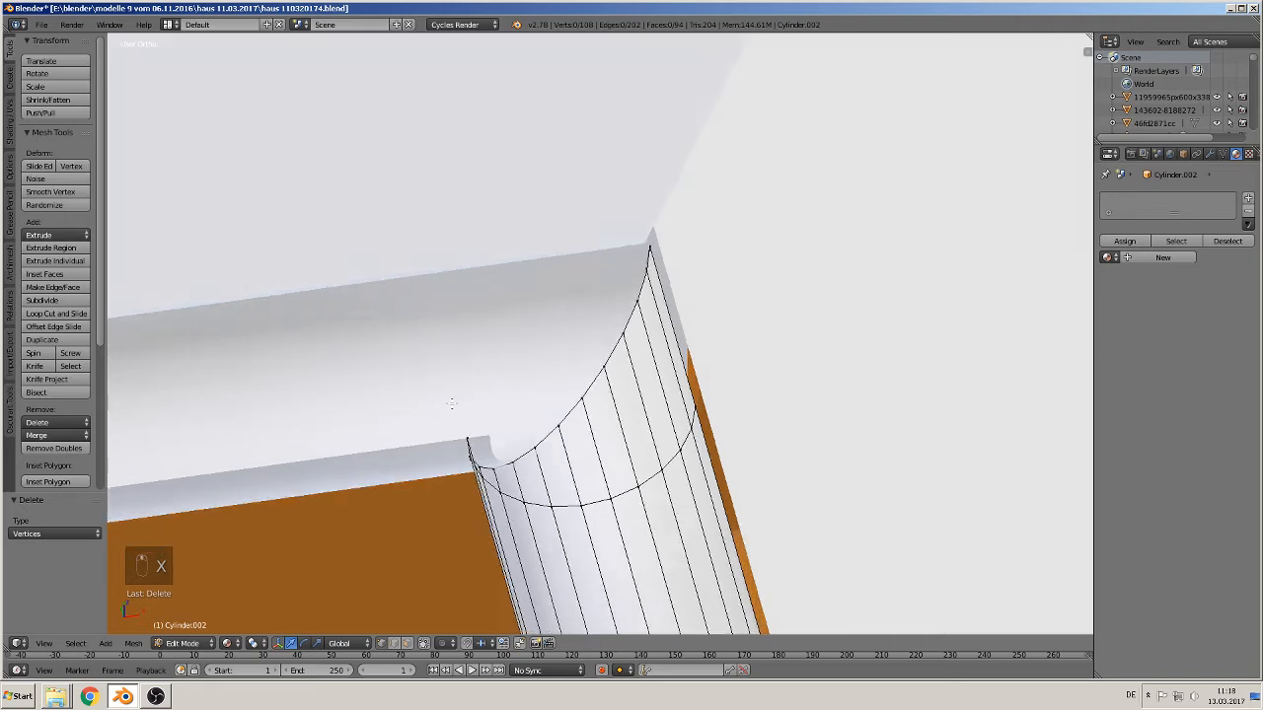
key("Tab")
Nudge the second gutter against the roof edge and the first gutter's mitre, finishing with a 0.007 shift along Y
middle_click_drag(452, 403, 533, 527)
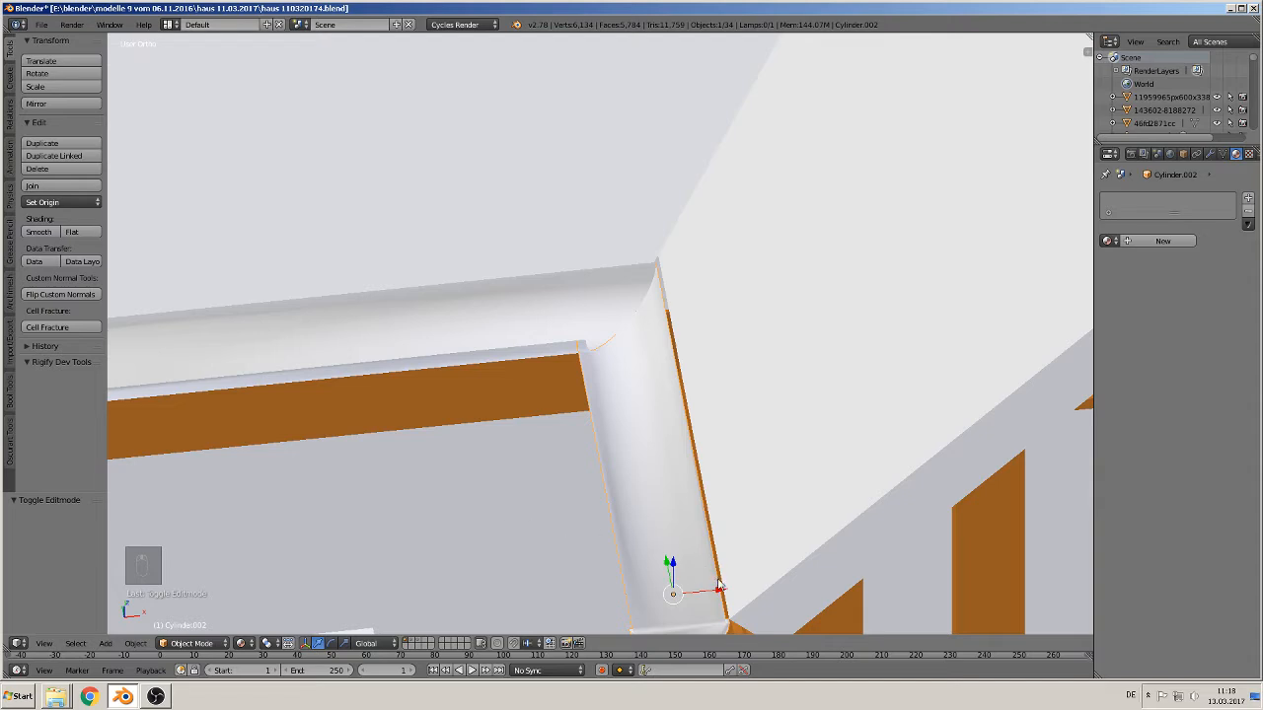
left_click_drag(719, 589, 679, 570)
middle_click_drag(679, 570, 761, 483)
left_click_drag(813, 426, 809, 432)
middle_click_drag(807, 438, 747, 517)
scroll(749, 519, "up", 2)
left_click_drag(869, 568, 861, 574)
middle_click_drag(862, 574, 824, 605)
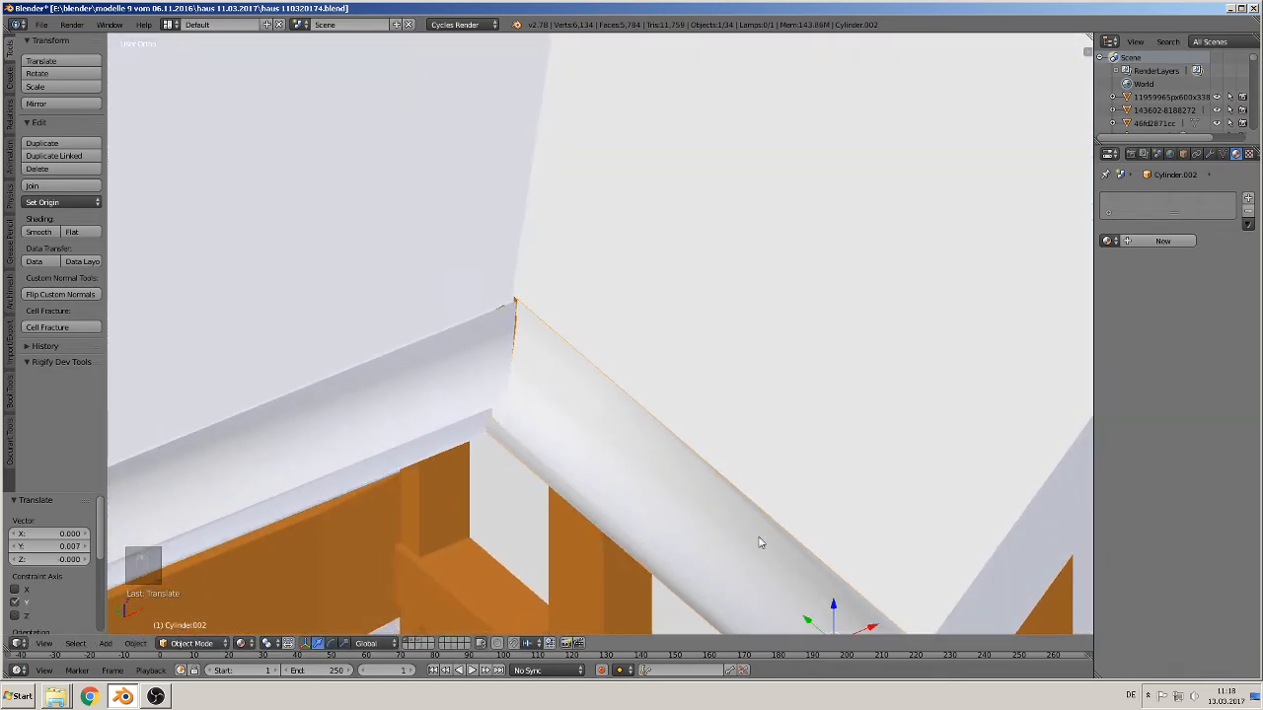
Select the second gutter's mitred end loop in top view and move it 0.021 along X
mouse_move(620, 462)
middle_mouse_down()
mouse_move(643, 443)
mouse_move(609, 483)
middle_mouse_up()
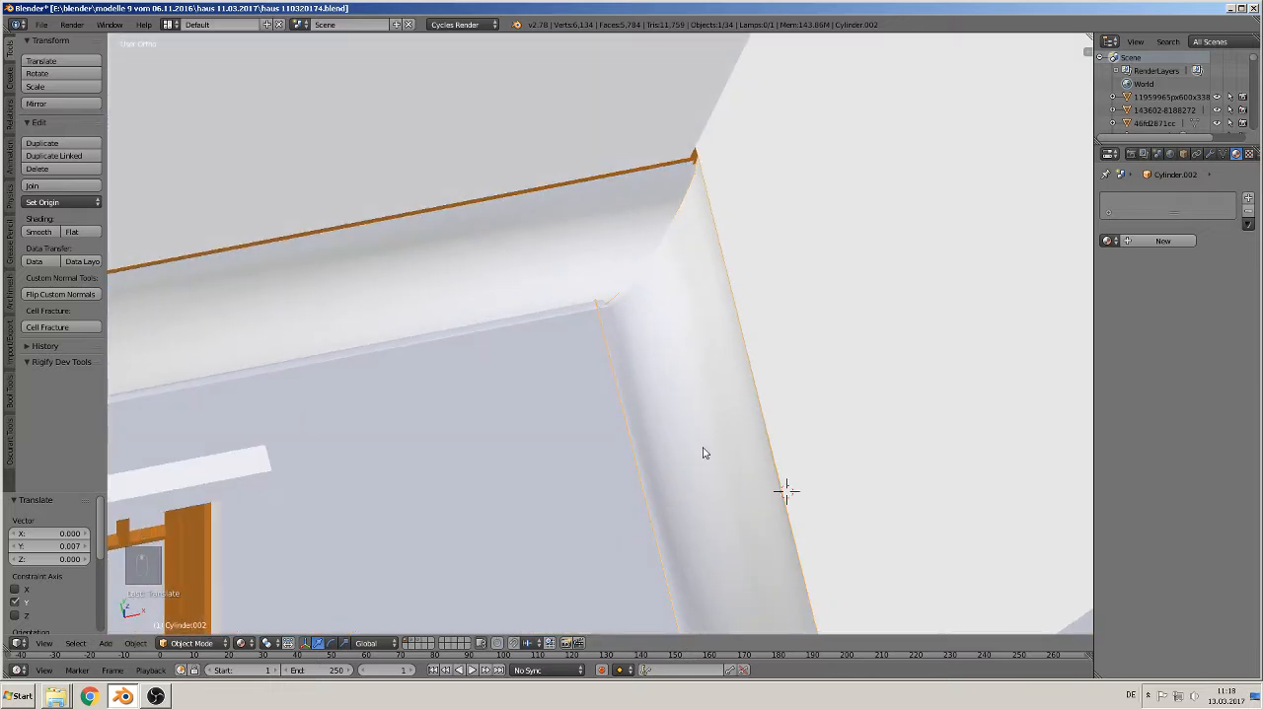
key("KP_7")
right_click(717, 204, "alt")
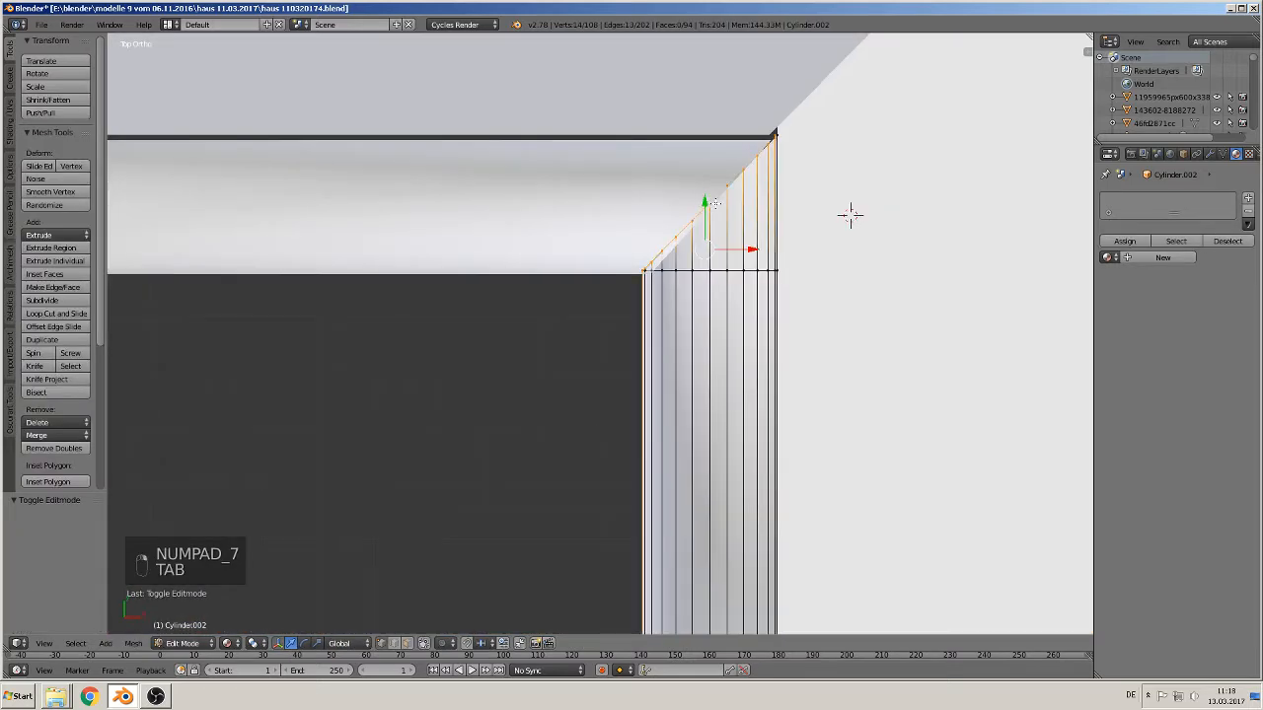
key("r")
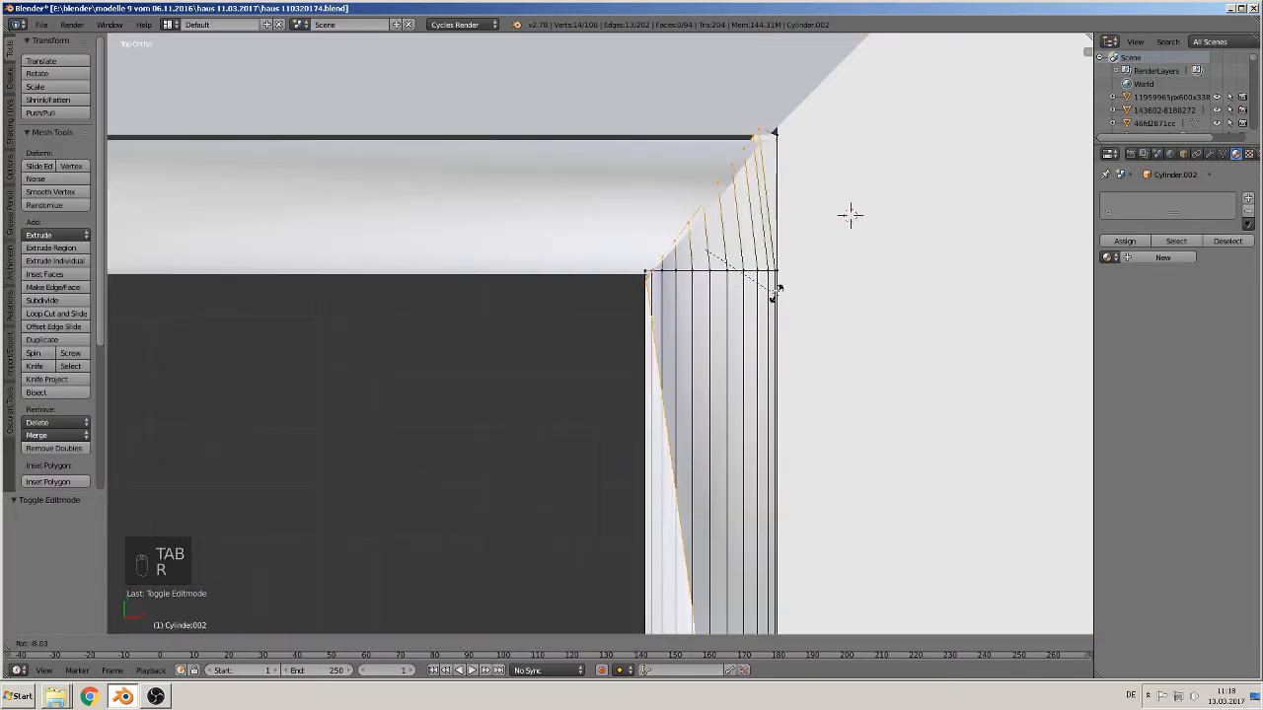
right_click(766, 303)
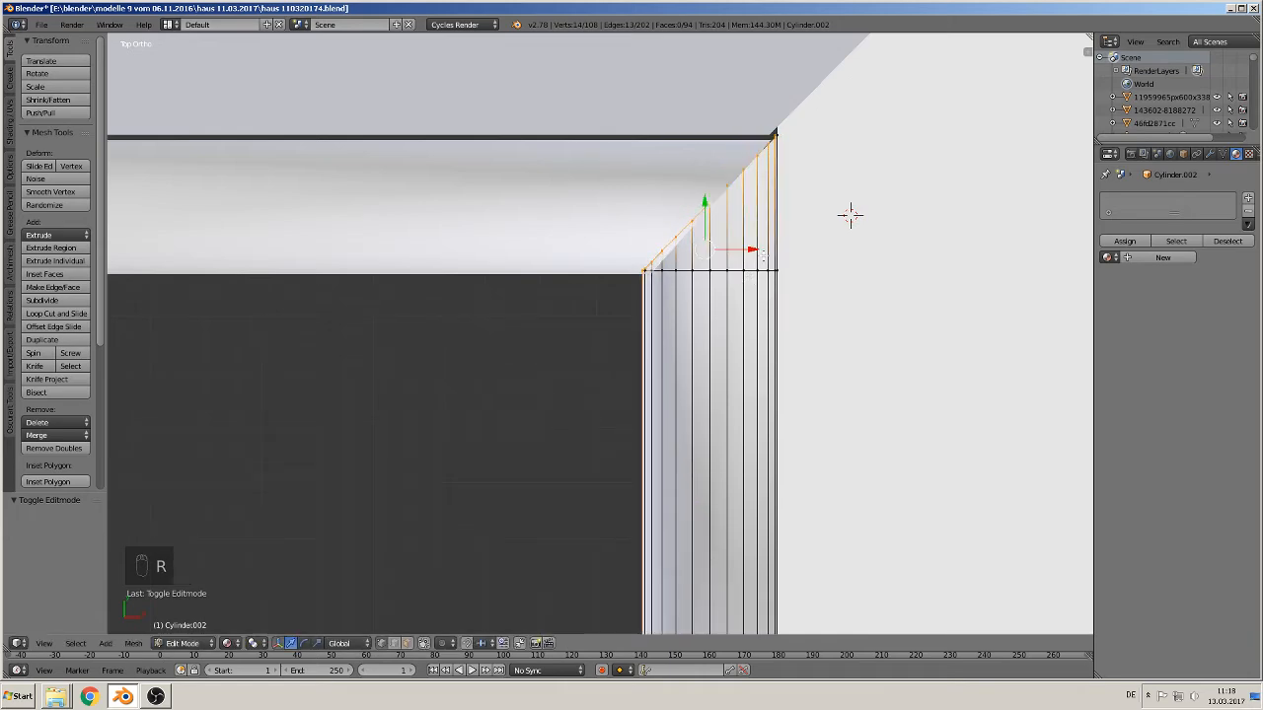
key("g")
key("x")
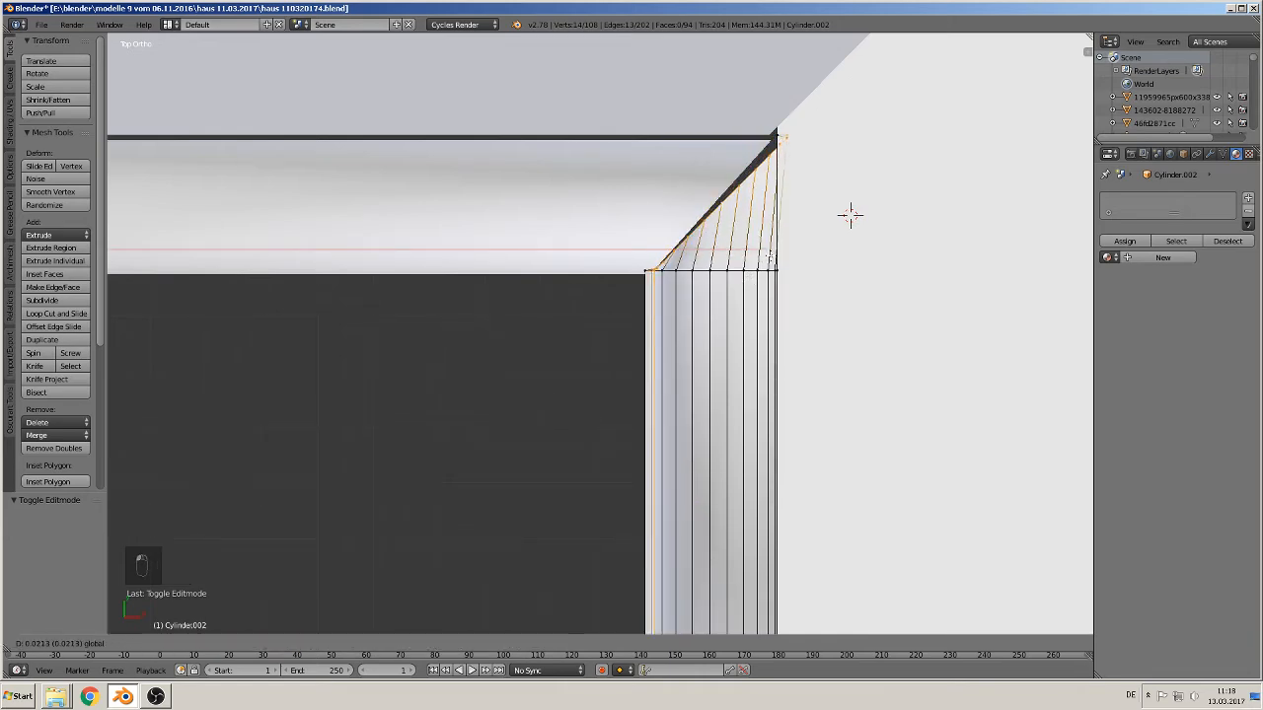
left_click(769, 257)
middle_click_drag(769, 257, 808, 189)
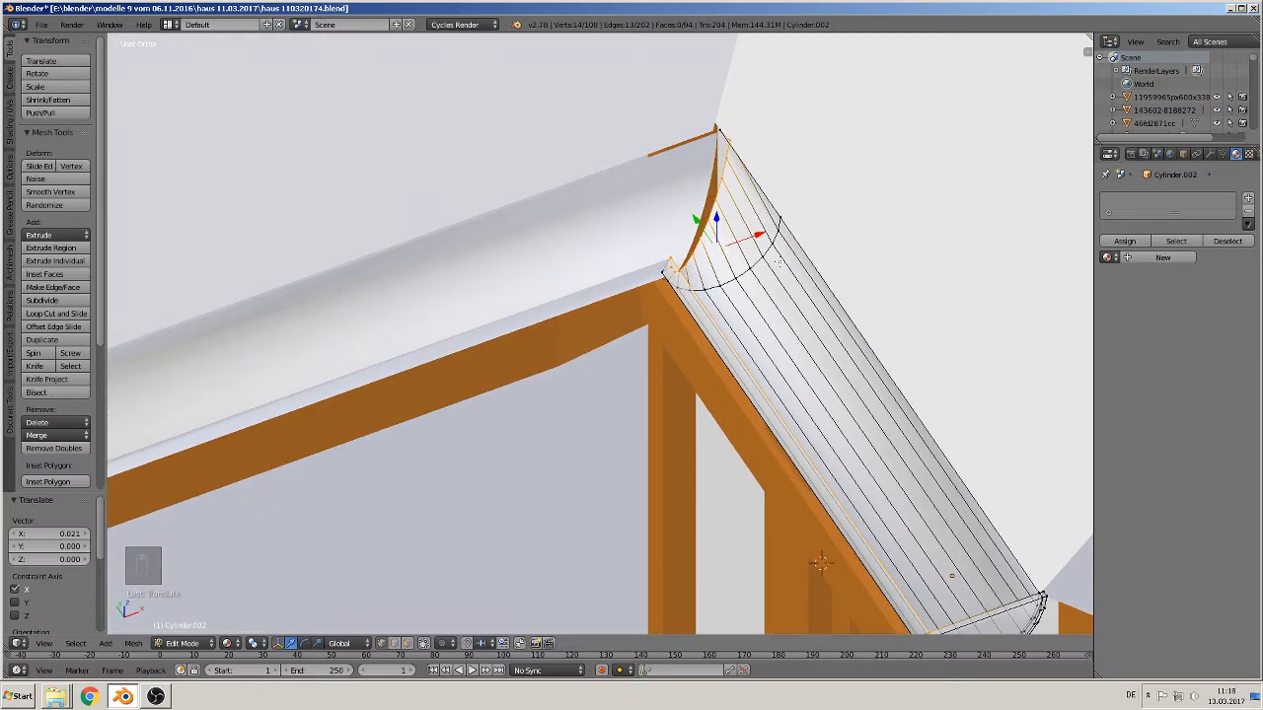
middle_click_drag(780, 262, 727, 325)
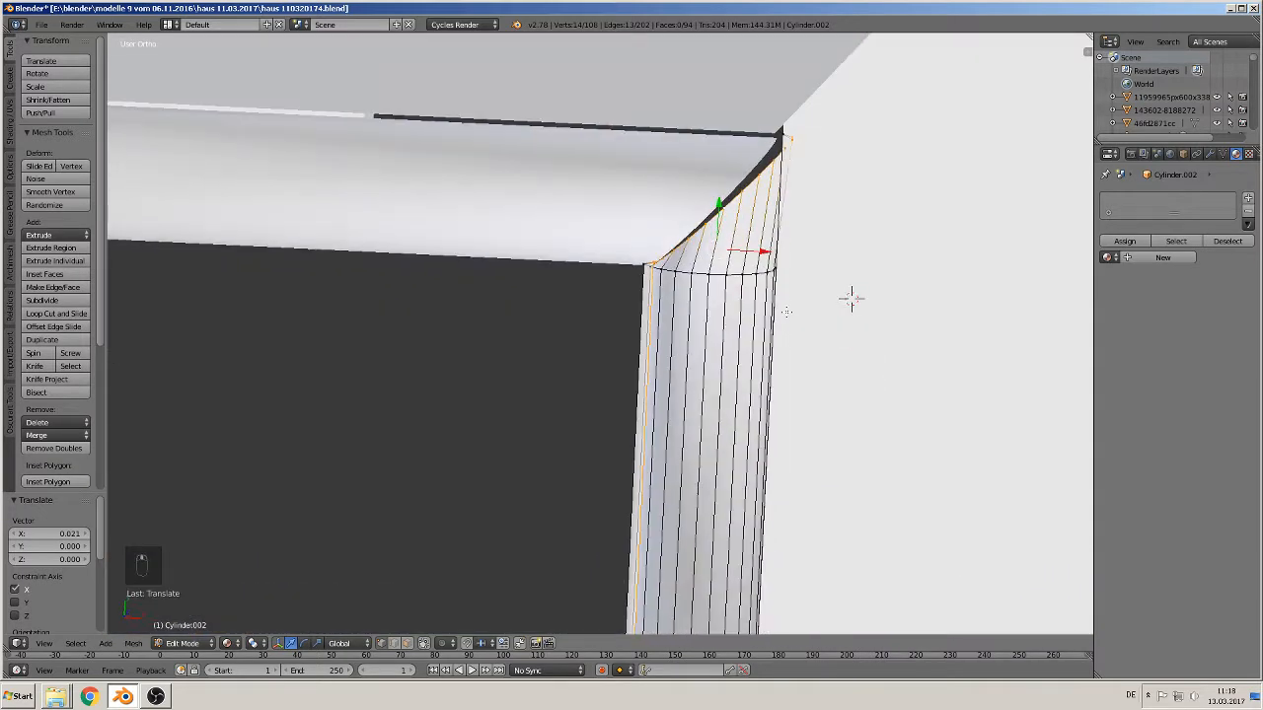
Rotate the mitred end loop by -3.251°, shift it -0.008 in X and 0.004 in Y, fine-tune it, and return to Object Mode
key("KP_7")
key("r")
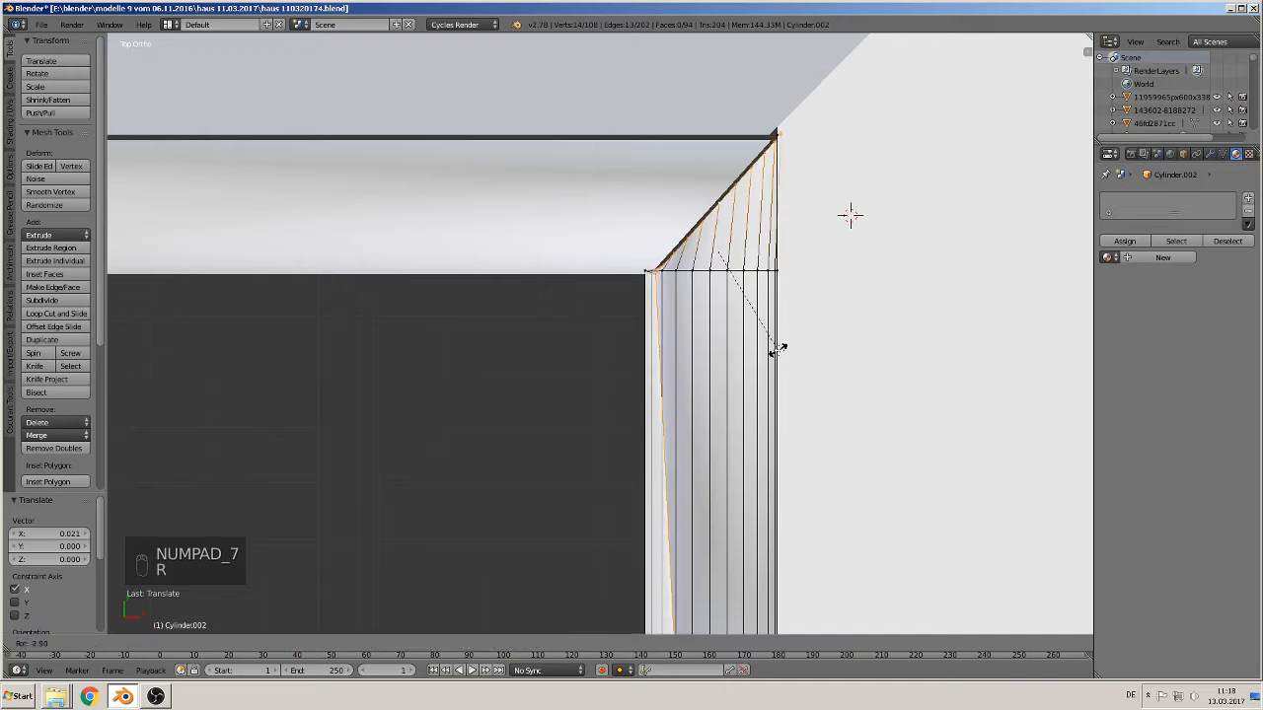
left_click(776, 344)
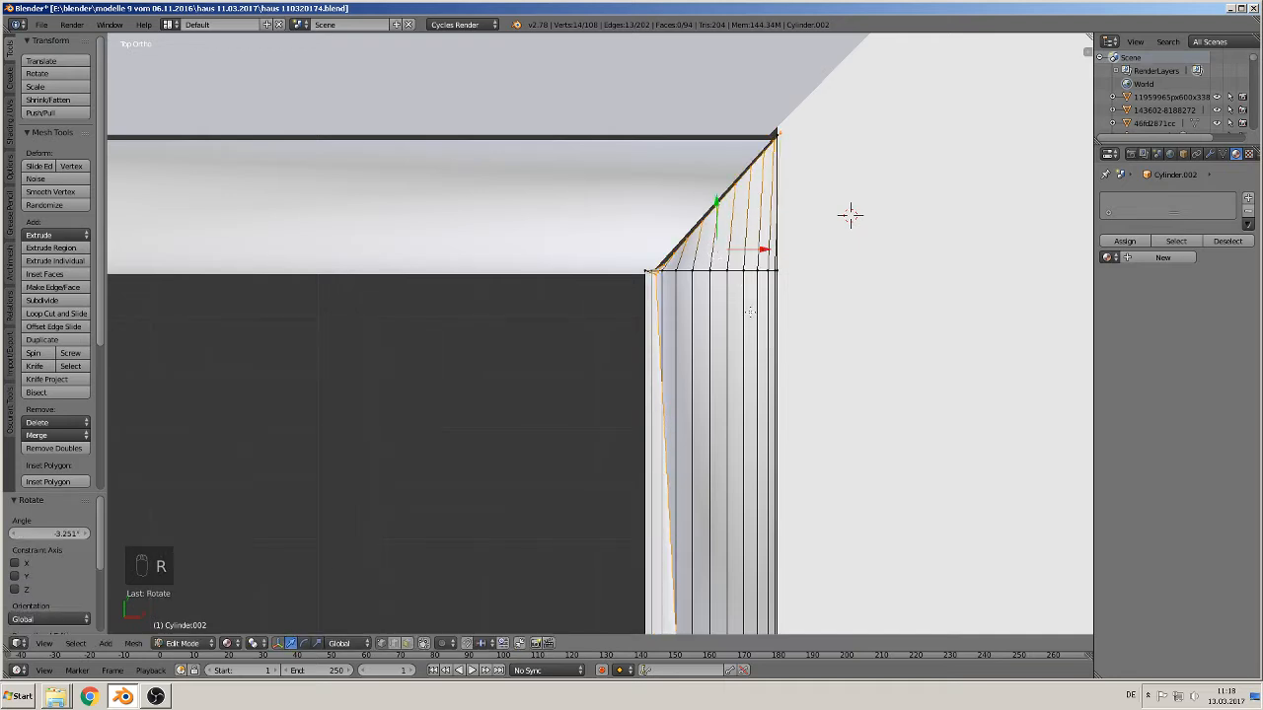
key("g")
left_click(745, 308)
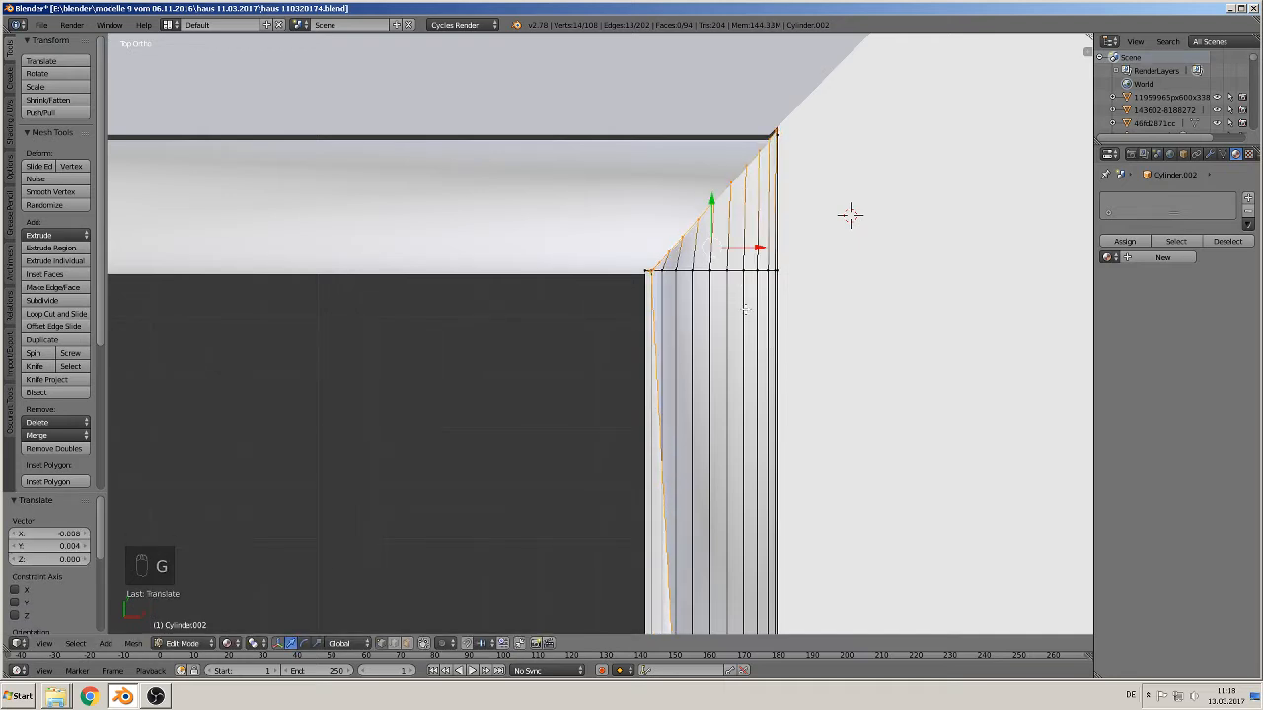
key("g")
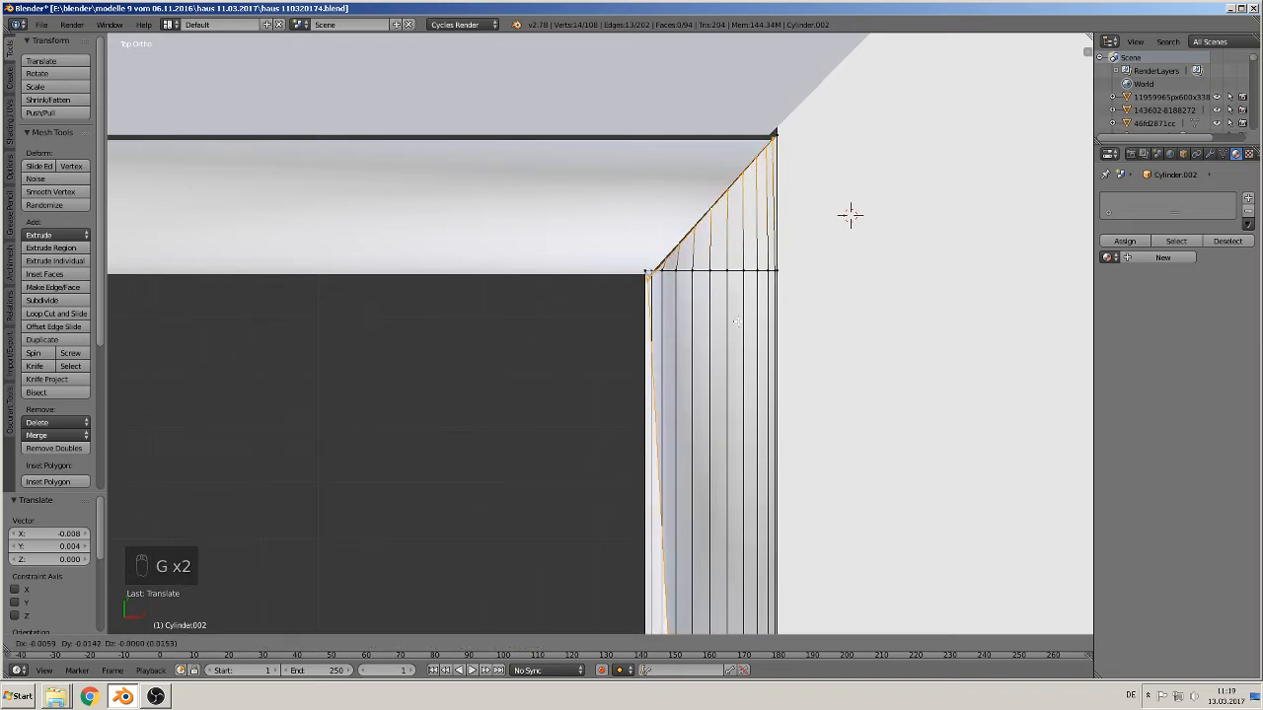
left_click(847, 214)
middle_click_drag(846, 214, 824, 541)
middle_click_drag(778, 242, 888, 289)
key("Tab")
Raise the second gutter by 0.005 along Z to match the first gutter's height
left_click_drag(839, 264, 842, 267)
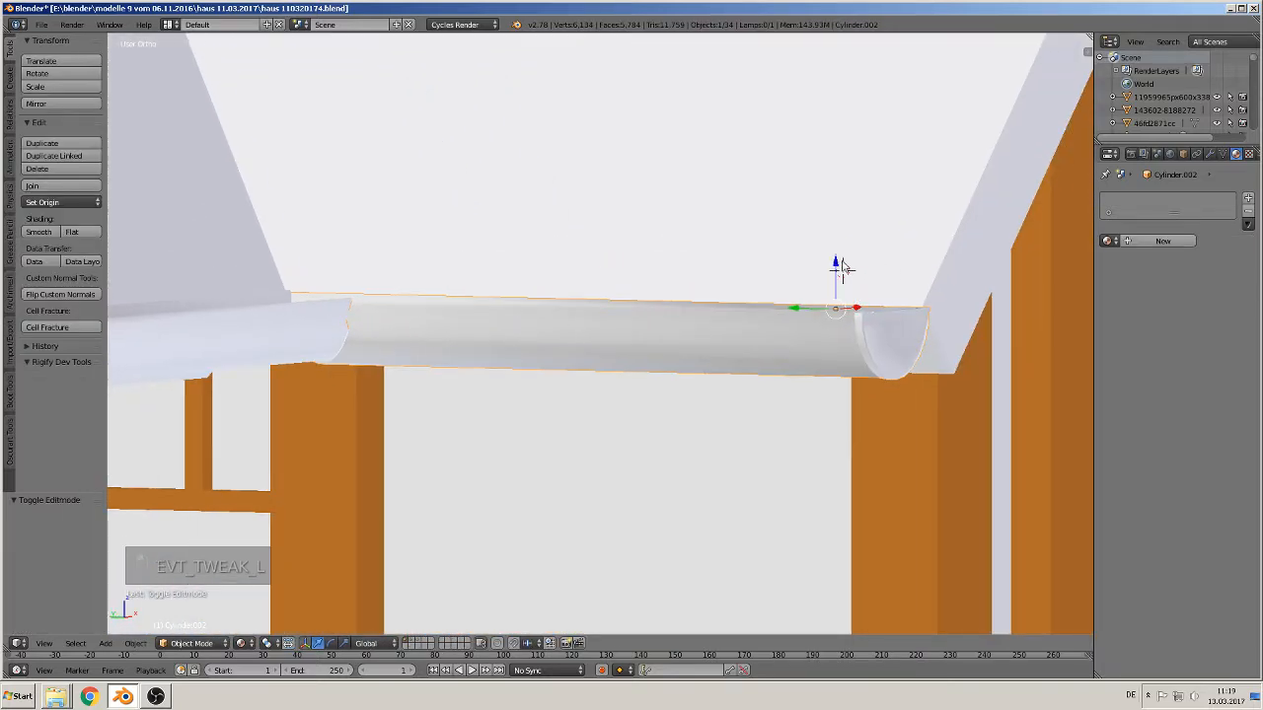
key("ctrl+z")
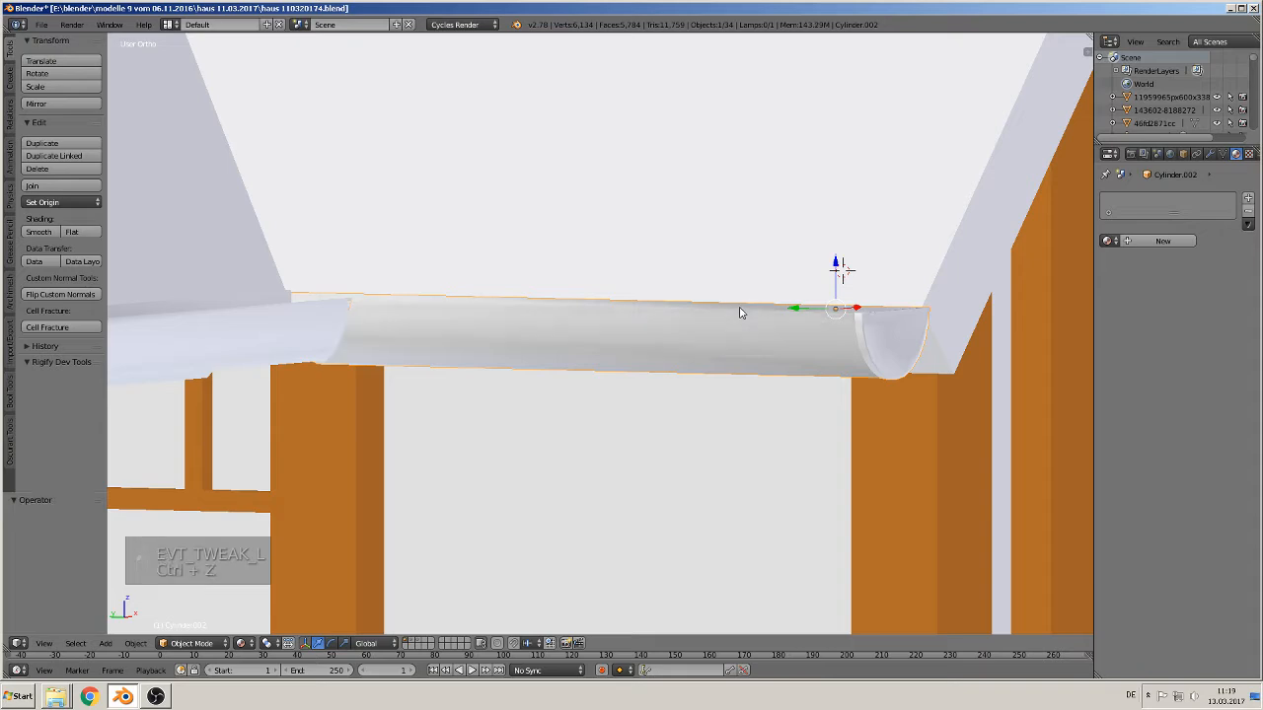
left_click_drag(834, 263, 835, 263)
scroll(783, 325, "down", 4)
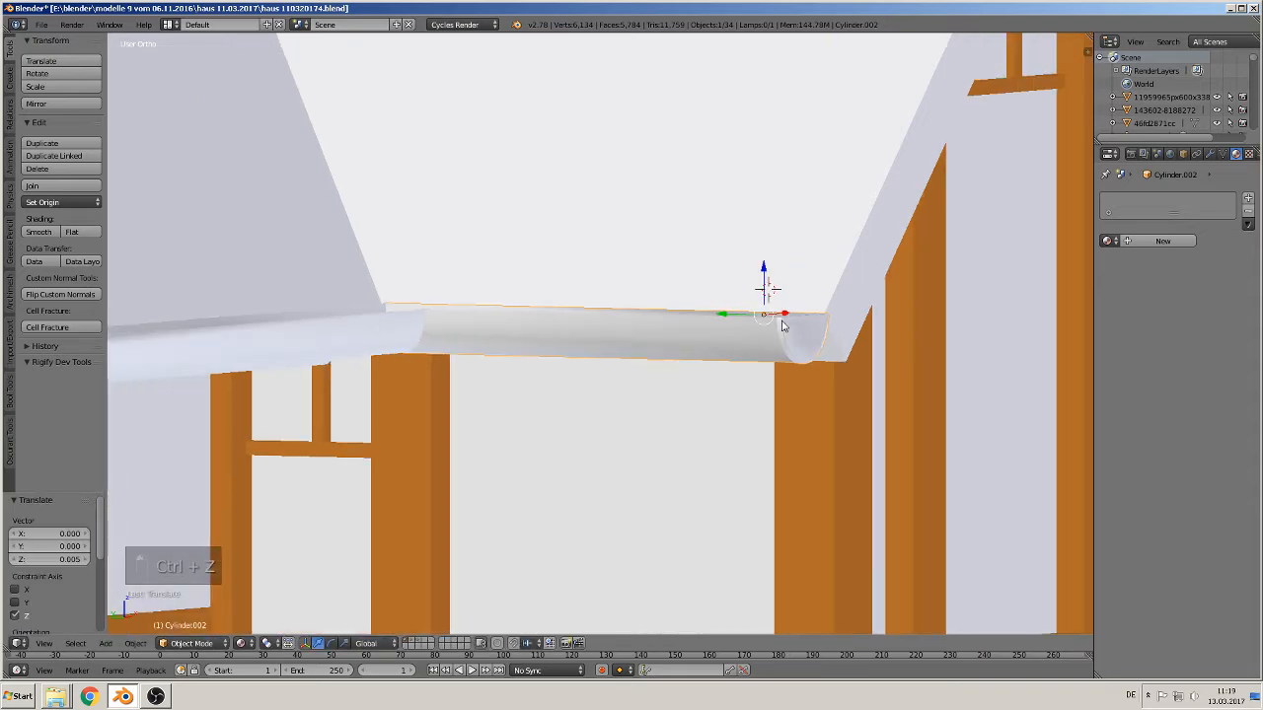
middle_click_drag(706, 387, 713, 358)
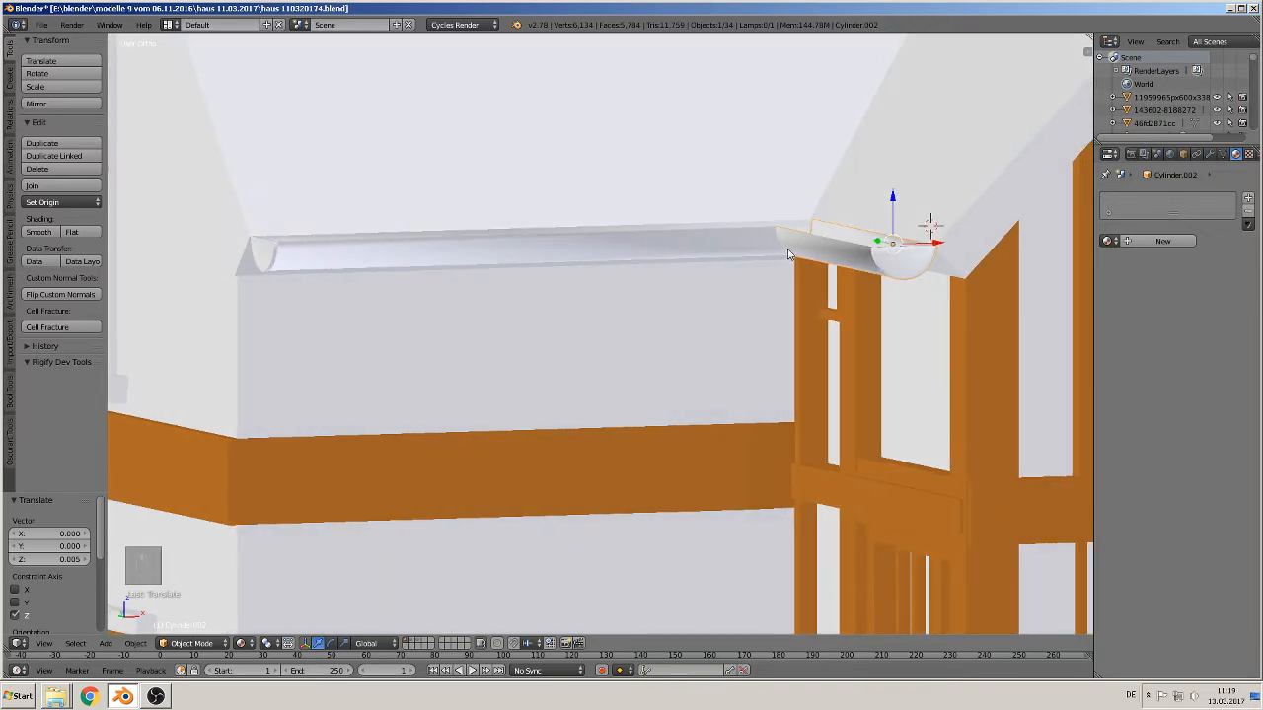
middle_click_drag(890, 256, 784, 362)
Add one loop cut to the second gutter close to its closed end and slide another towards the mitred end
key("Tab")
scroll(843, 322, "up", 1)
middle_click_drag(843, 322, 664, 375, "shift")
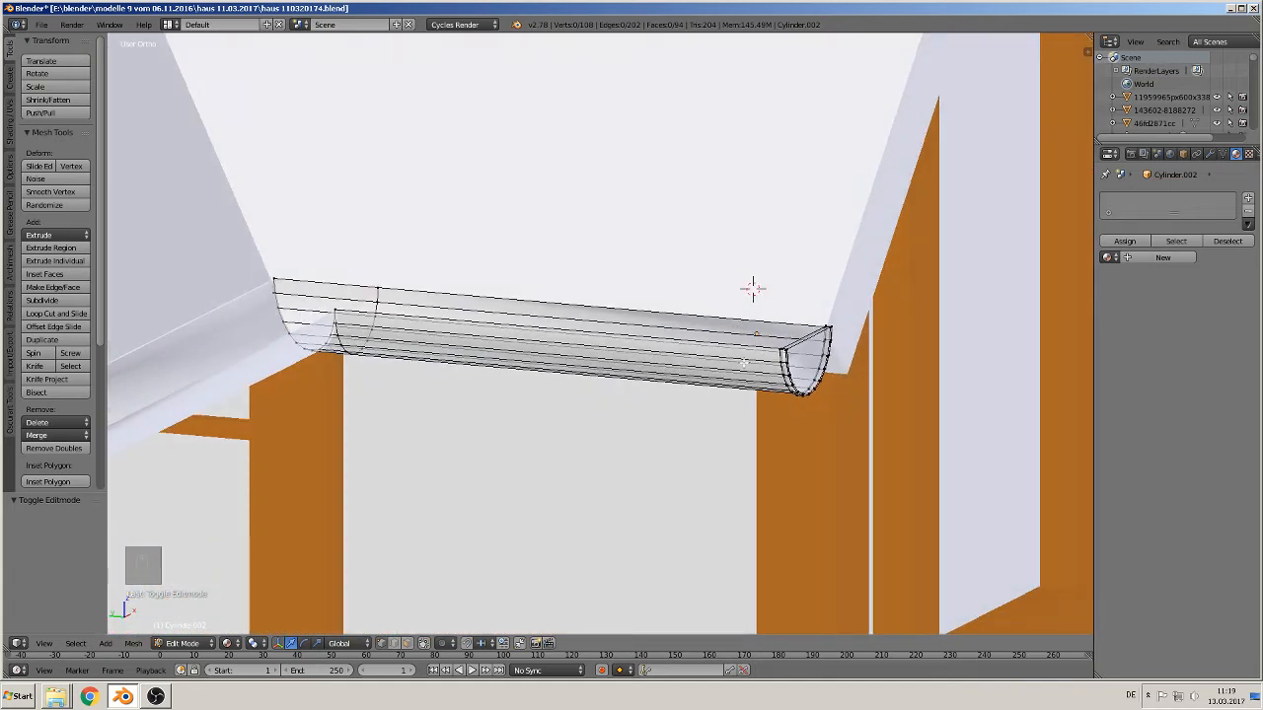
key("ctrl+r")
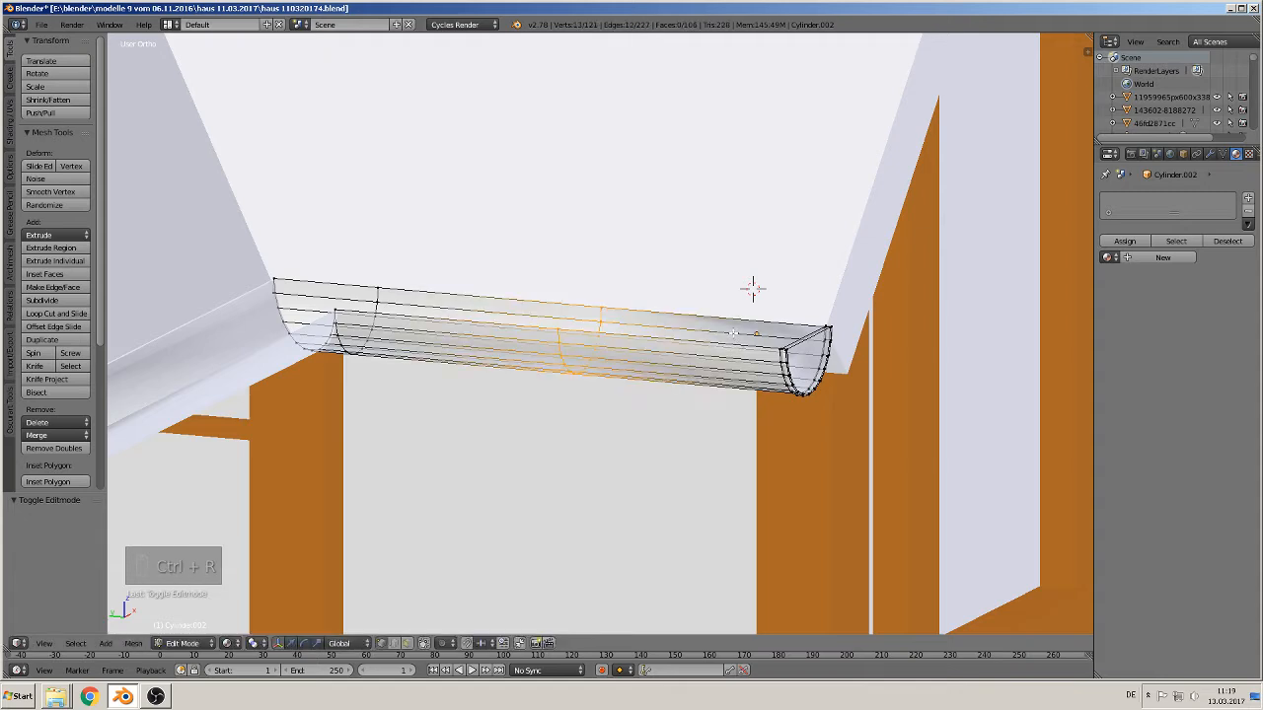
left_click(733, 334)
left_click(951, 363)
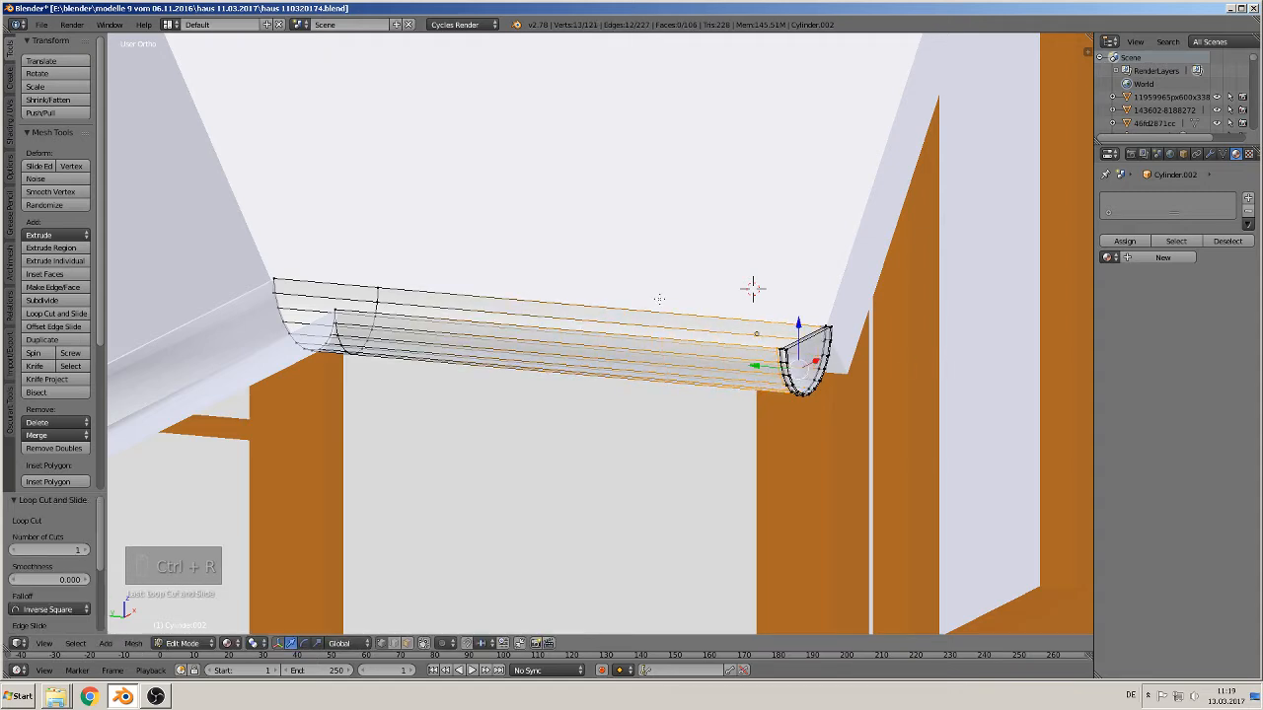
key("ctrl+r")
left_click(613, 316)
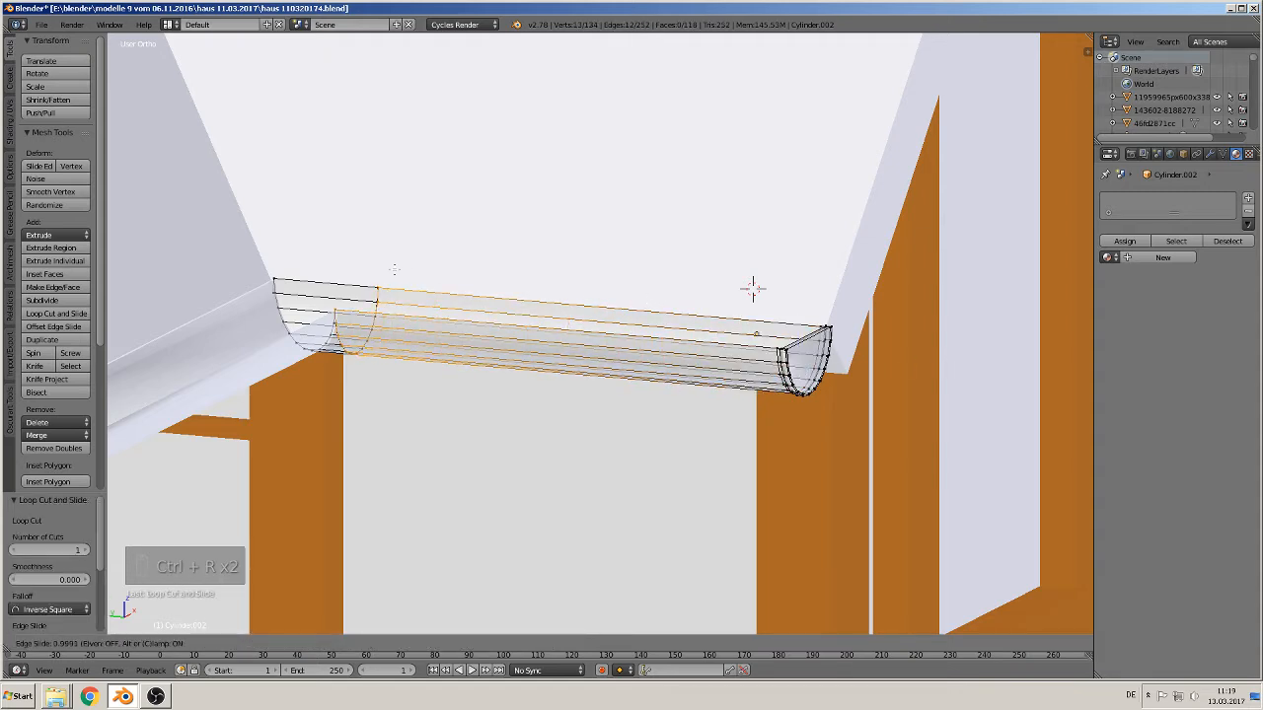
Finish the short gutter's loop cut by placing it against the existing edge loop near the roof corner
left_click(753, 287)
middle_click_drag(753, 287, 728, 415)
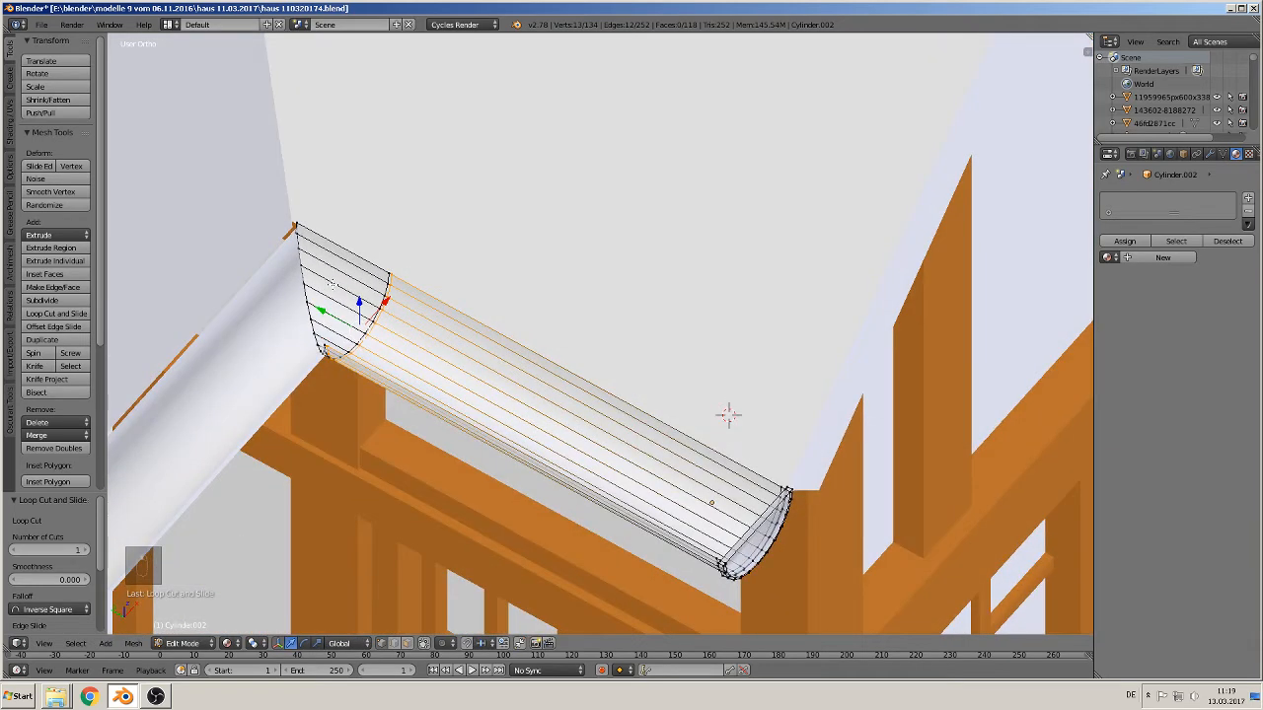
scroll(378, 357, "down", 2)
key("Tab")
middle_click_drag(379, 357, 660, 256)
key("Tab")
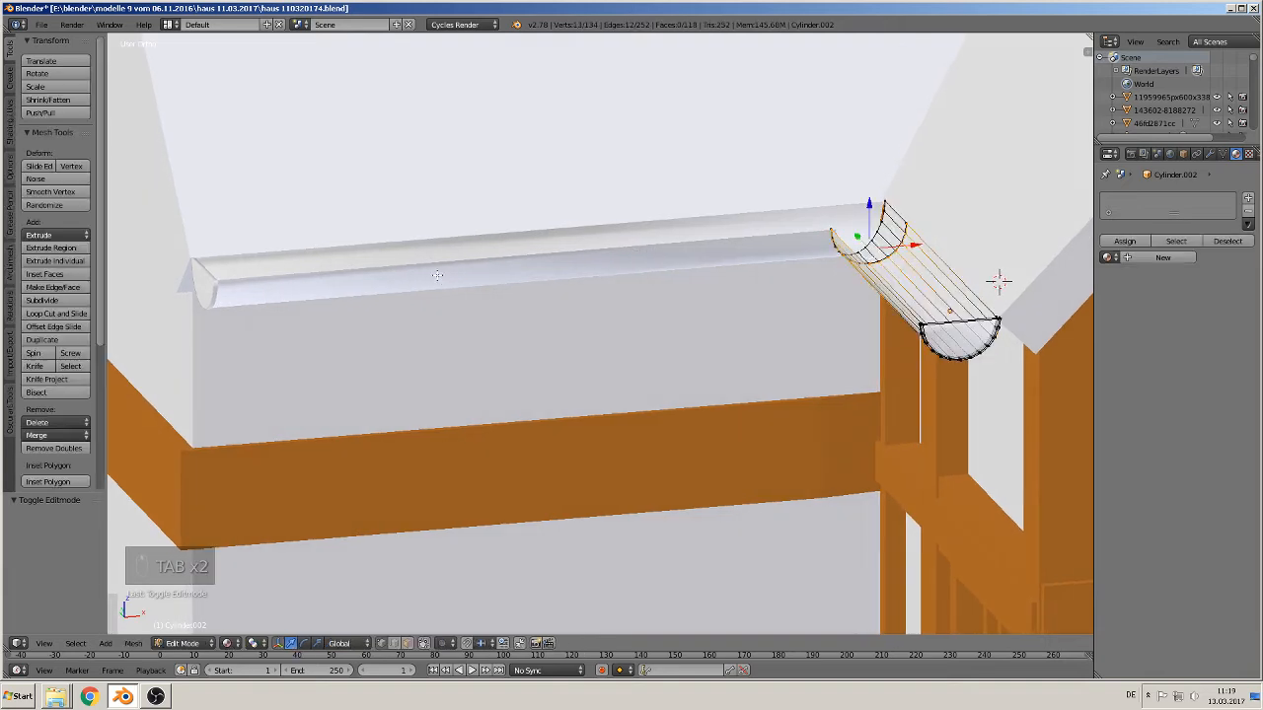
Add a single loop cut to the long gutter and slide it right up to its end cap
key("Tab")
right_click(440, 276)
key("Tab")
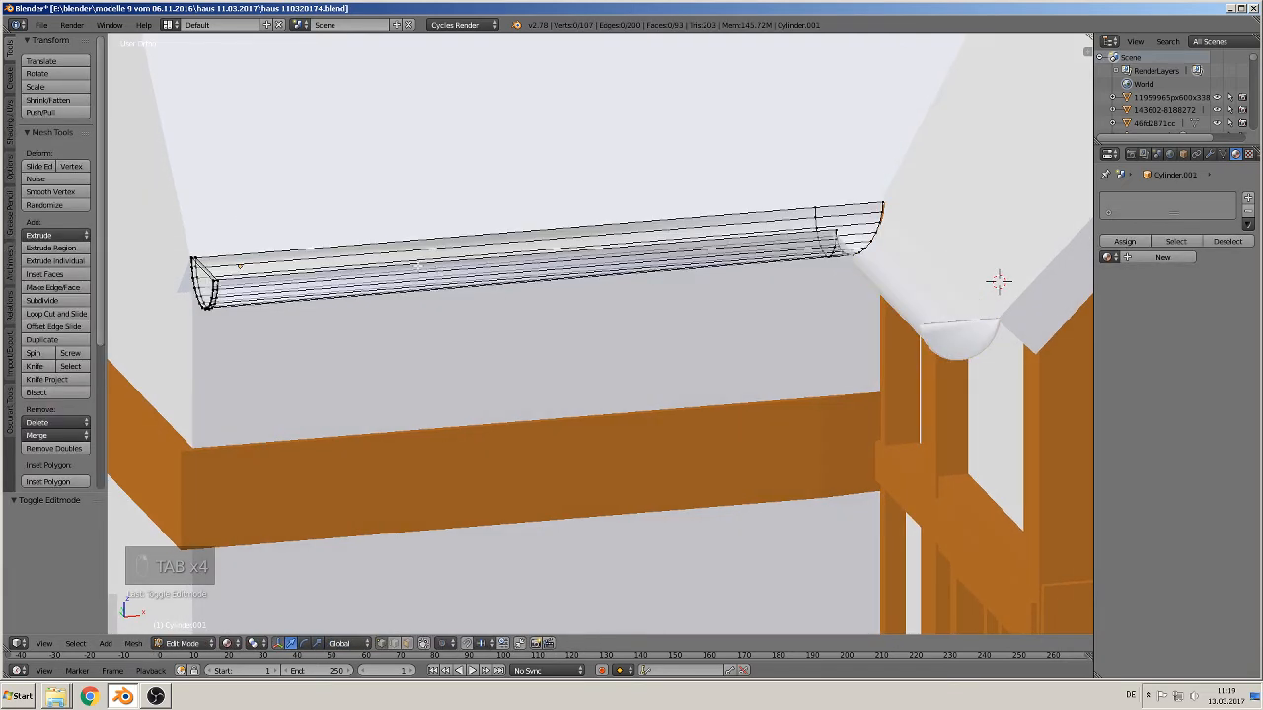
key("ctrl+r")
left_click(418, 265)
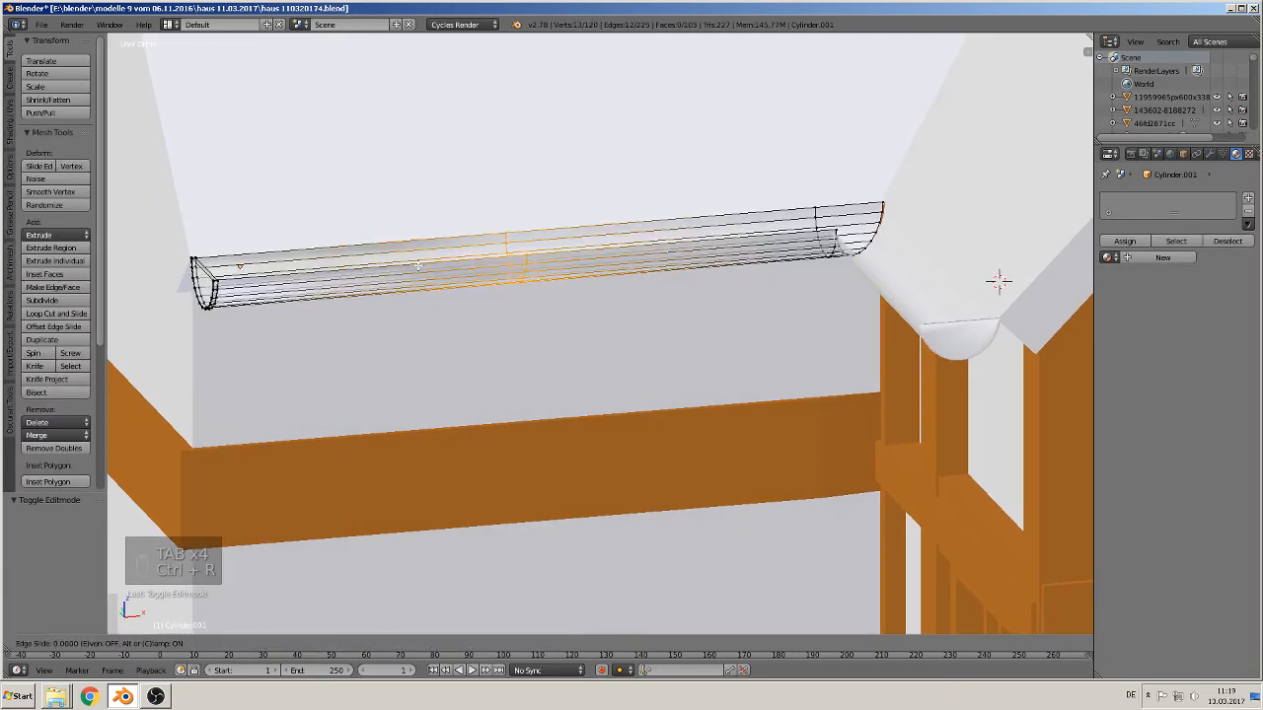
left_click(108, 265)
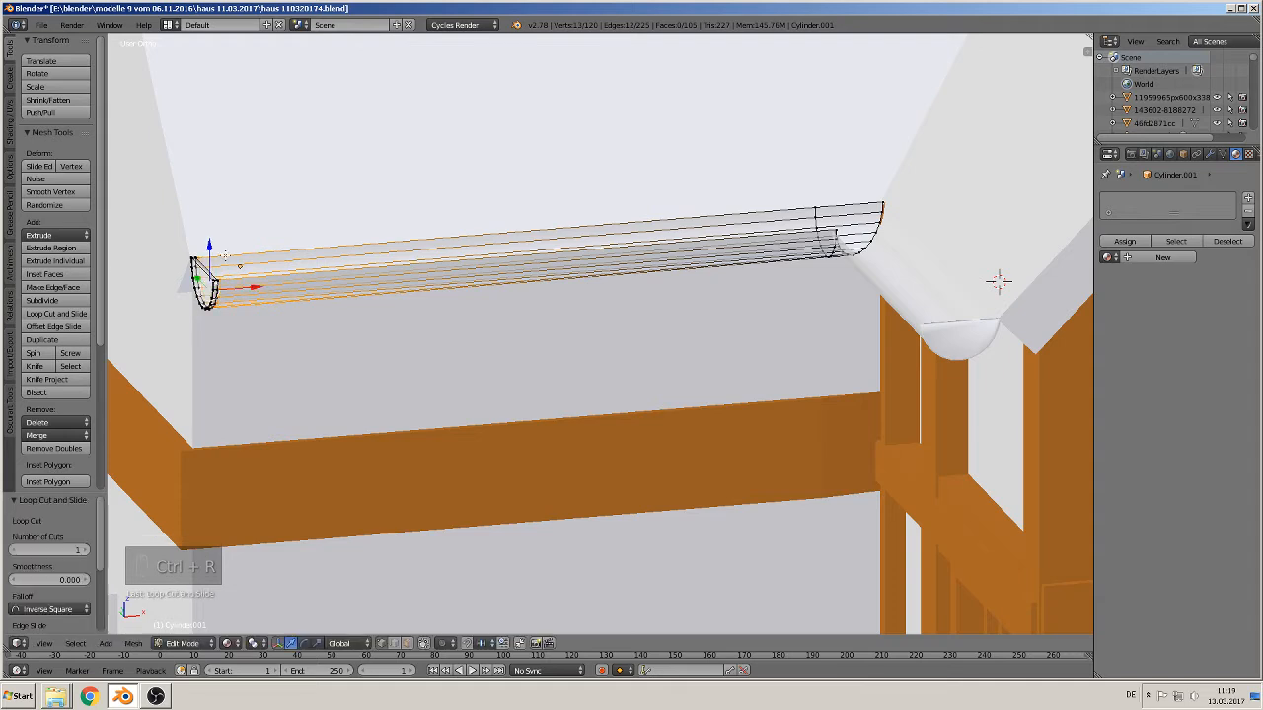
Add a second loop cut to the long gutter and slide it against the edge loop near the corner joint
key("ctrl+r")
left_click(668, 219)
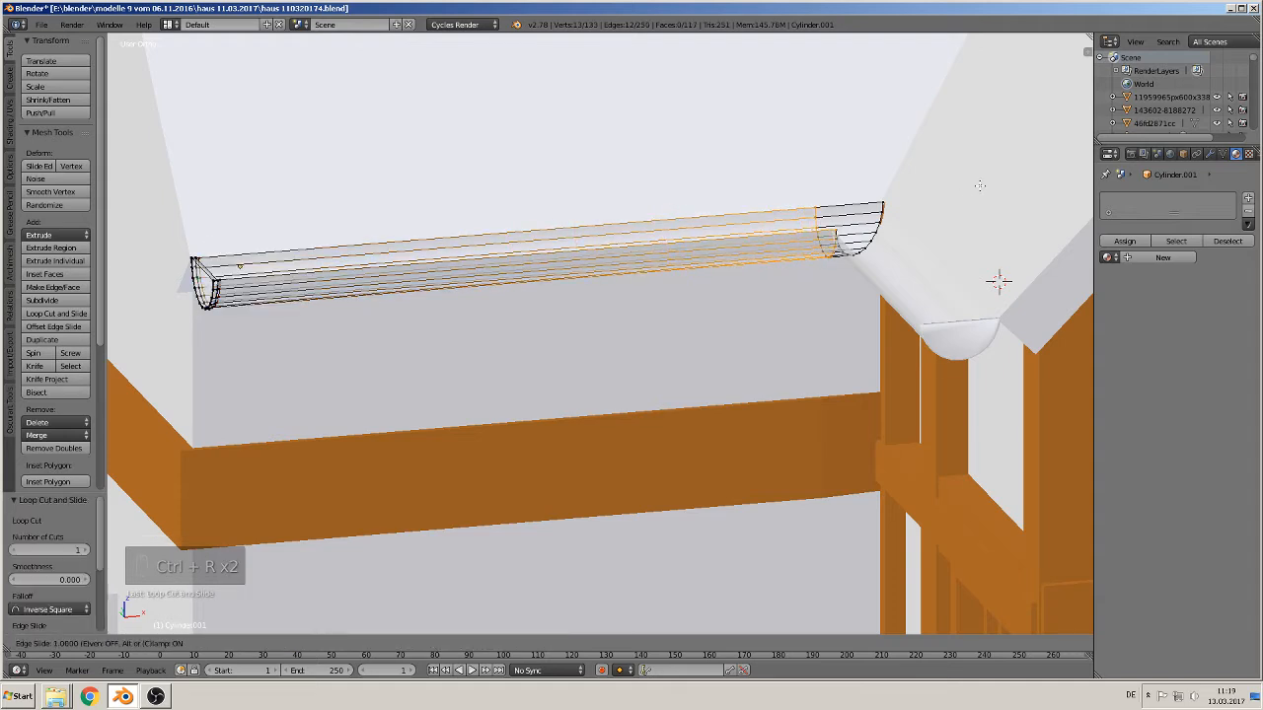
left_click(976, 185)
key("Tab")
Mark the edge loop beside the long gutter's end cap as a UV seam
middle_click_drag(792, 321, 757, 292)
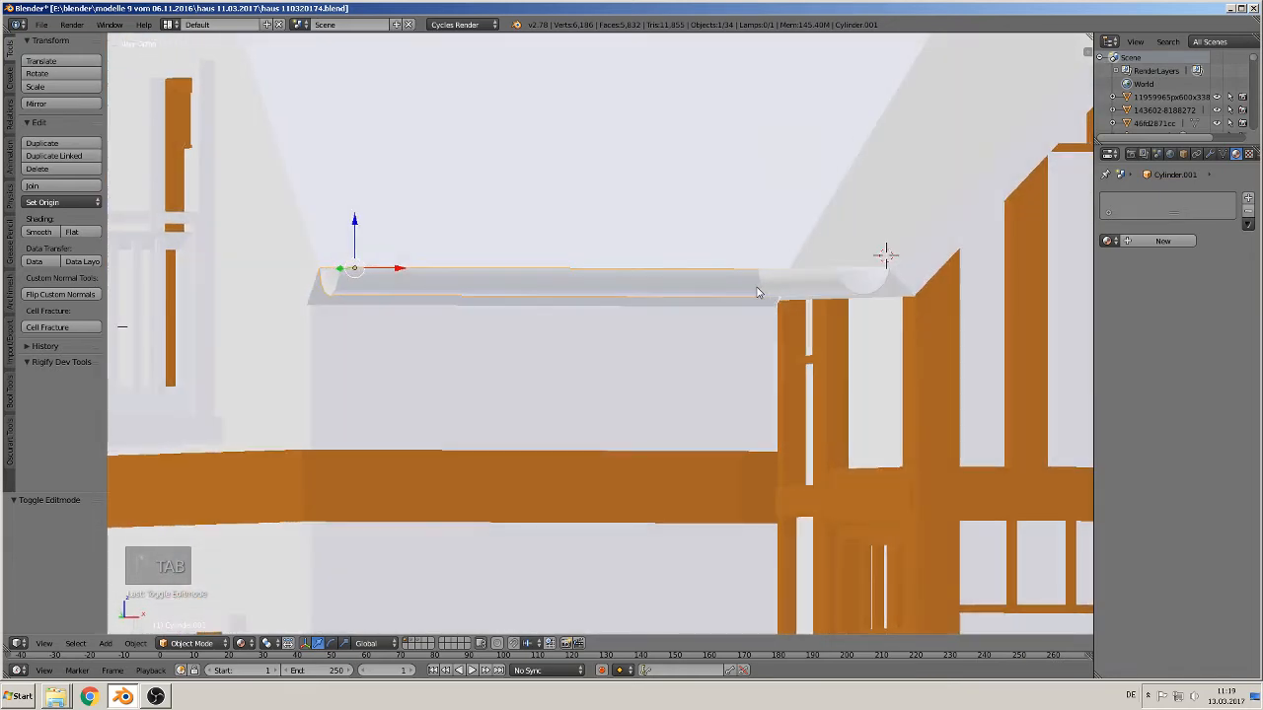
middle_click_drag(507, 358, 828, 338)
scroll(521, 336, "up", 2)
key("Tab")
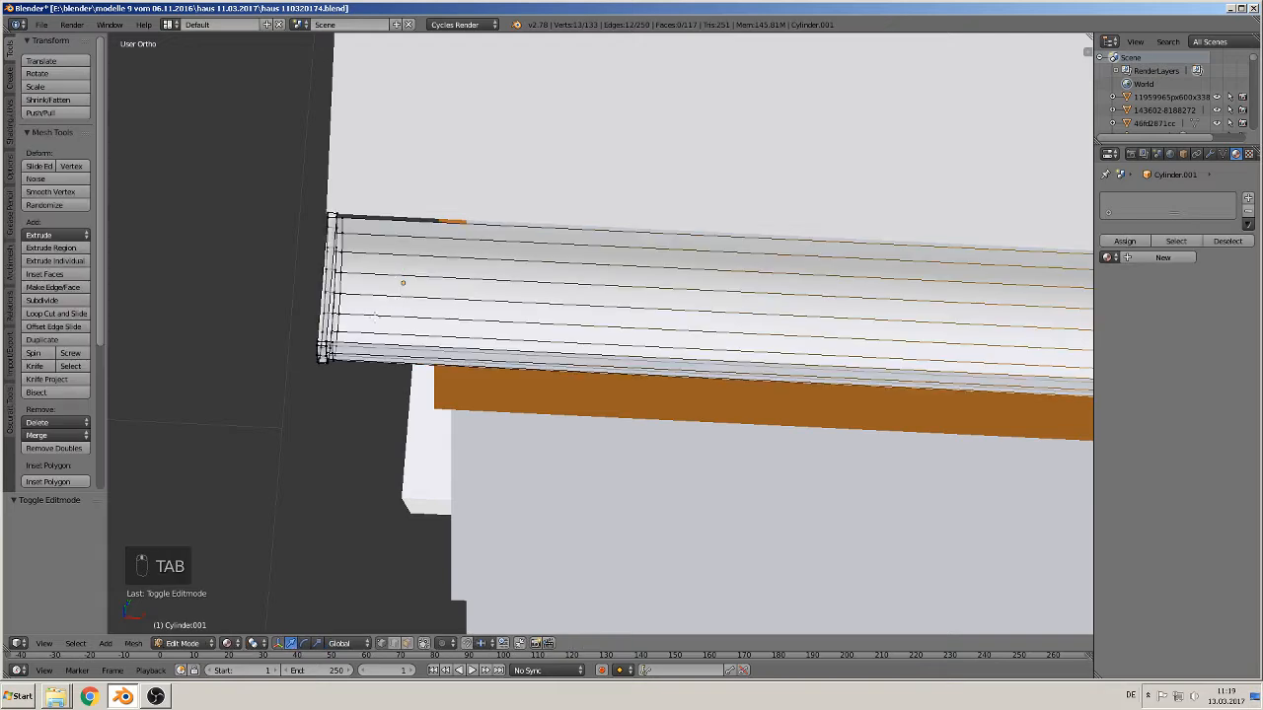
key("a")
middle_click_drag(341, 307, 383, 259)
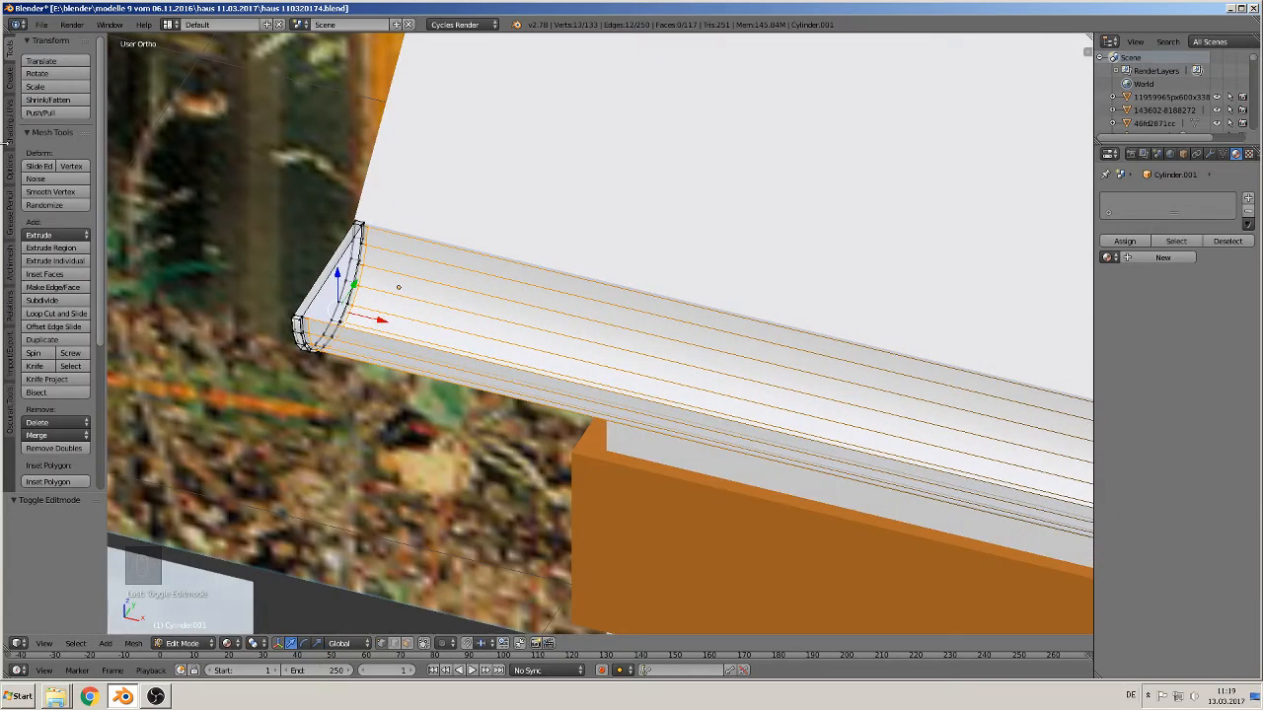
left_click(10, 124)
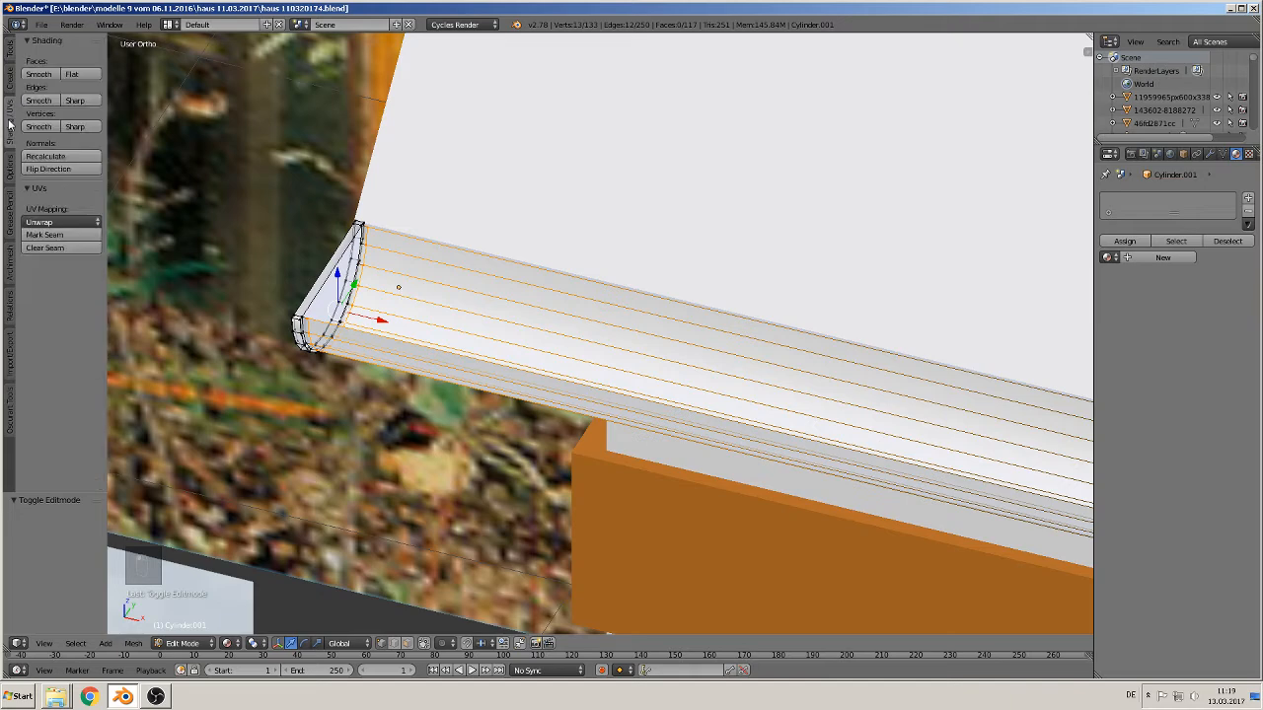
left_click(44, 235)
Limit selection to visible geometry and mark the outline of the long gutter's outer end-cap face as a UV seam
middle_click_drag(266, 237, 323, 208)
right_click(325, 275)
middle_click_drag(332, 306, 774, 305)
scroll(389, 313, "up", 5)
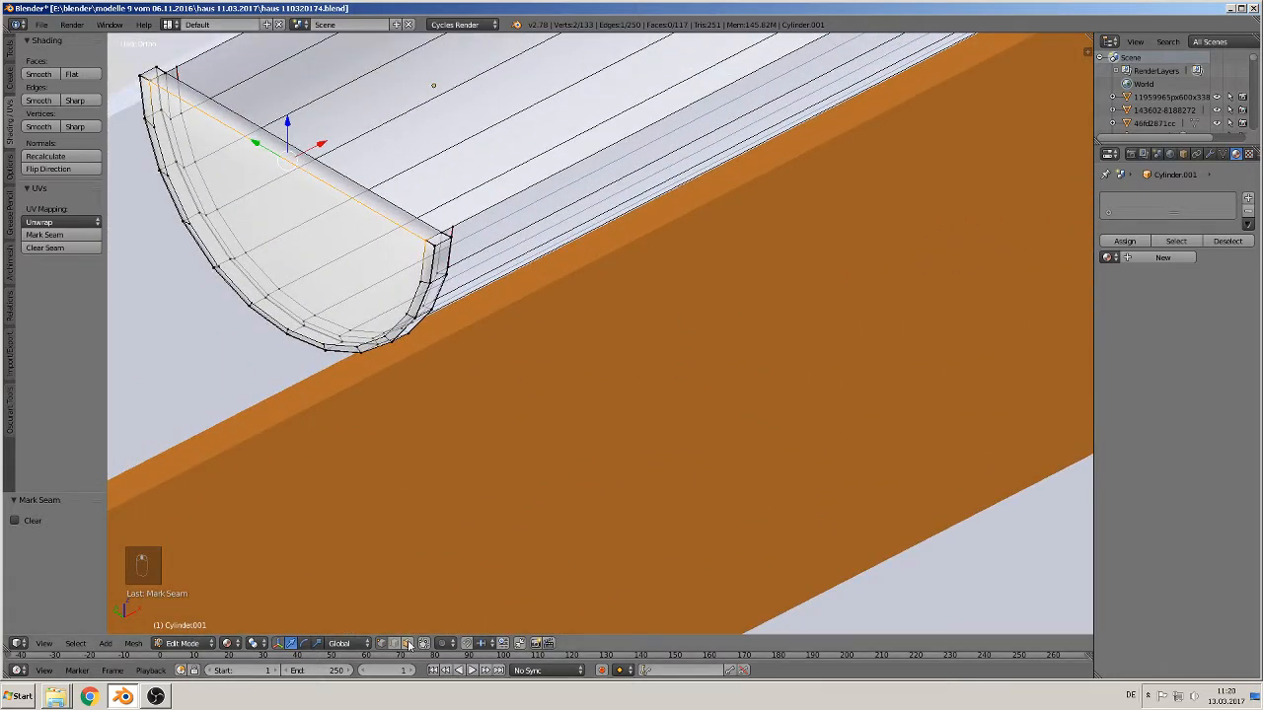
key("a")
right_click(302, 274)
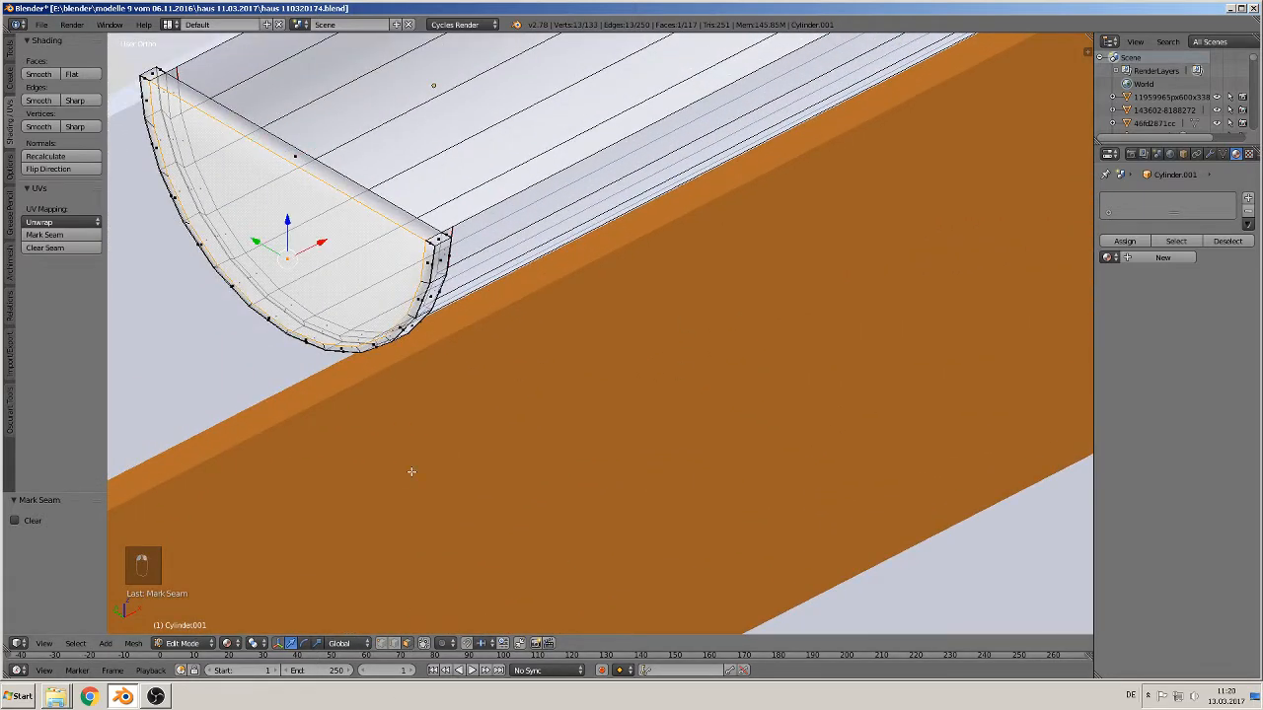
left_click(424, 644)
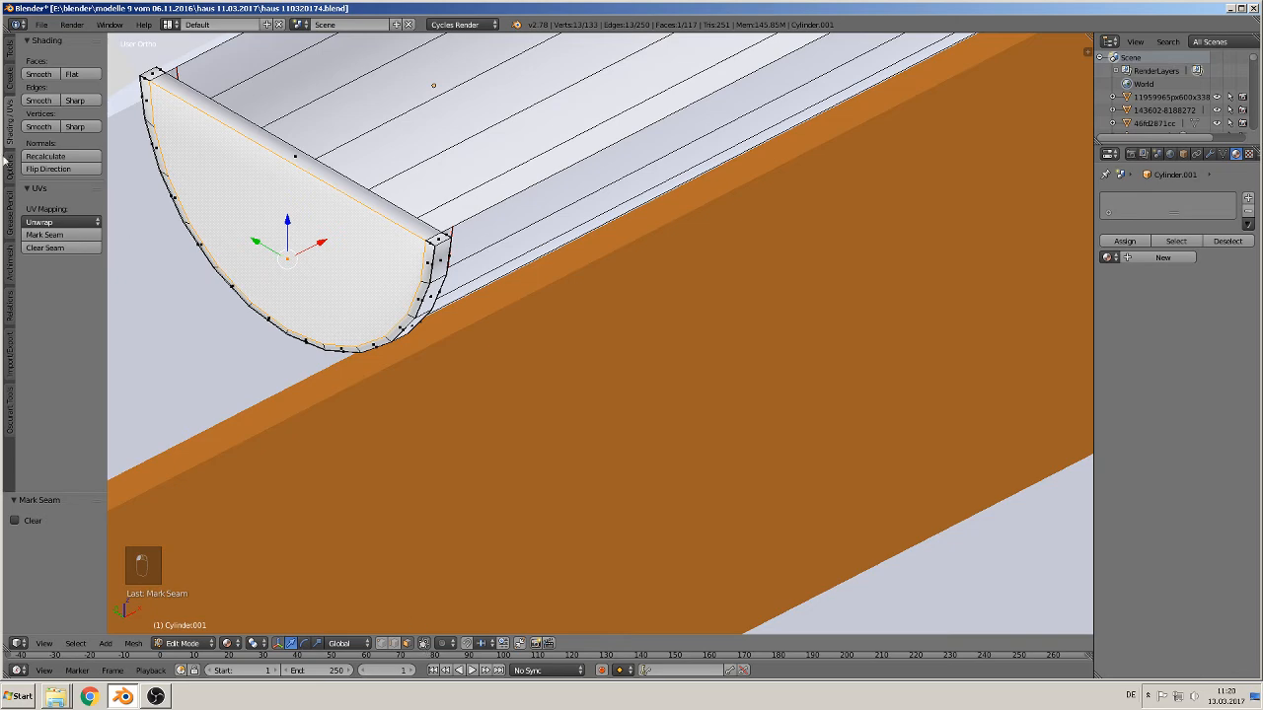
left_click(47, 236)
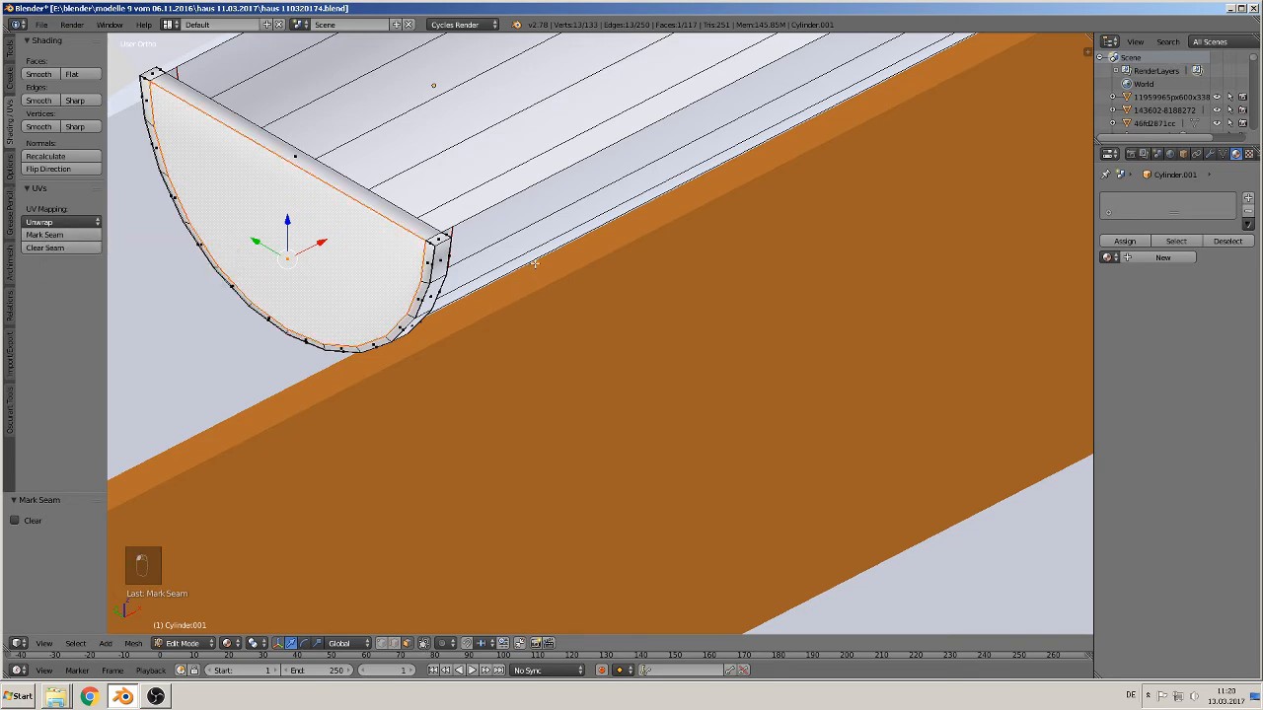
Mark the outline of the inner face of the long gutter's end cap as a UV seam
middle_click_drag(533, 263, 293, 166)
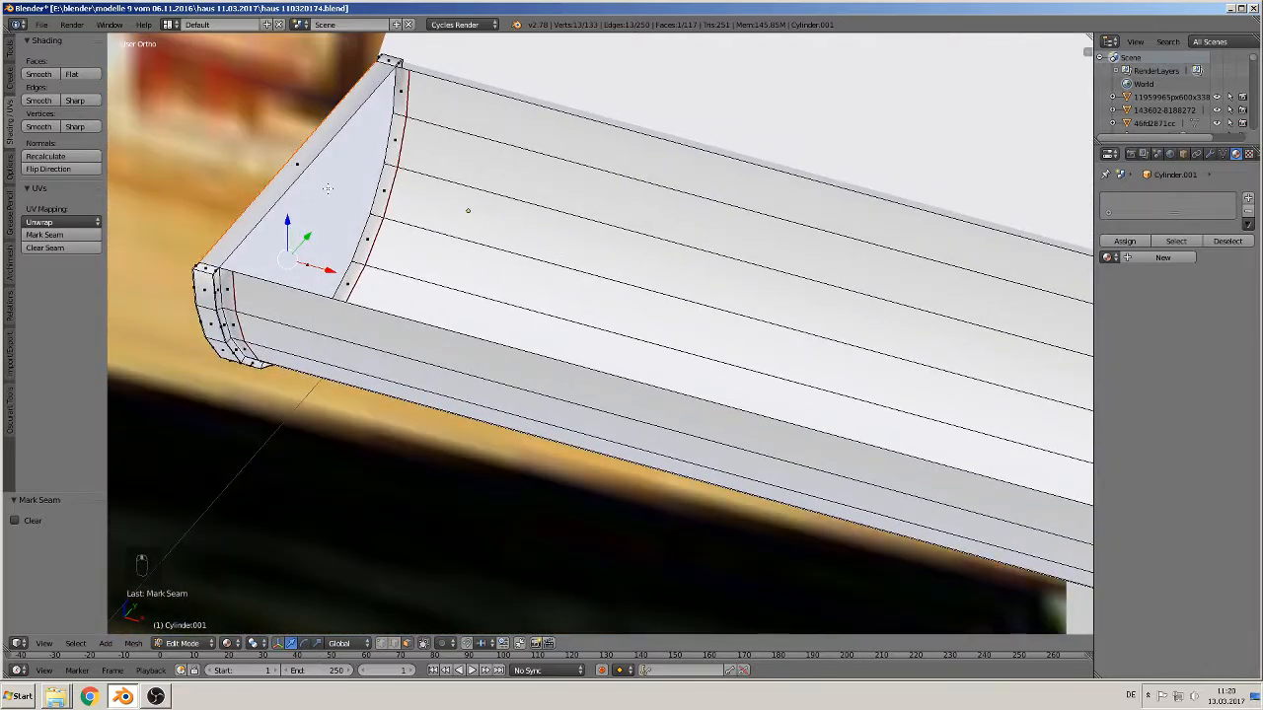
right_click(327, 188)
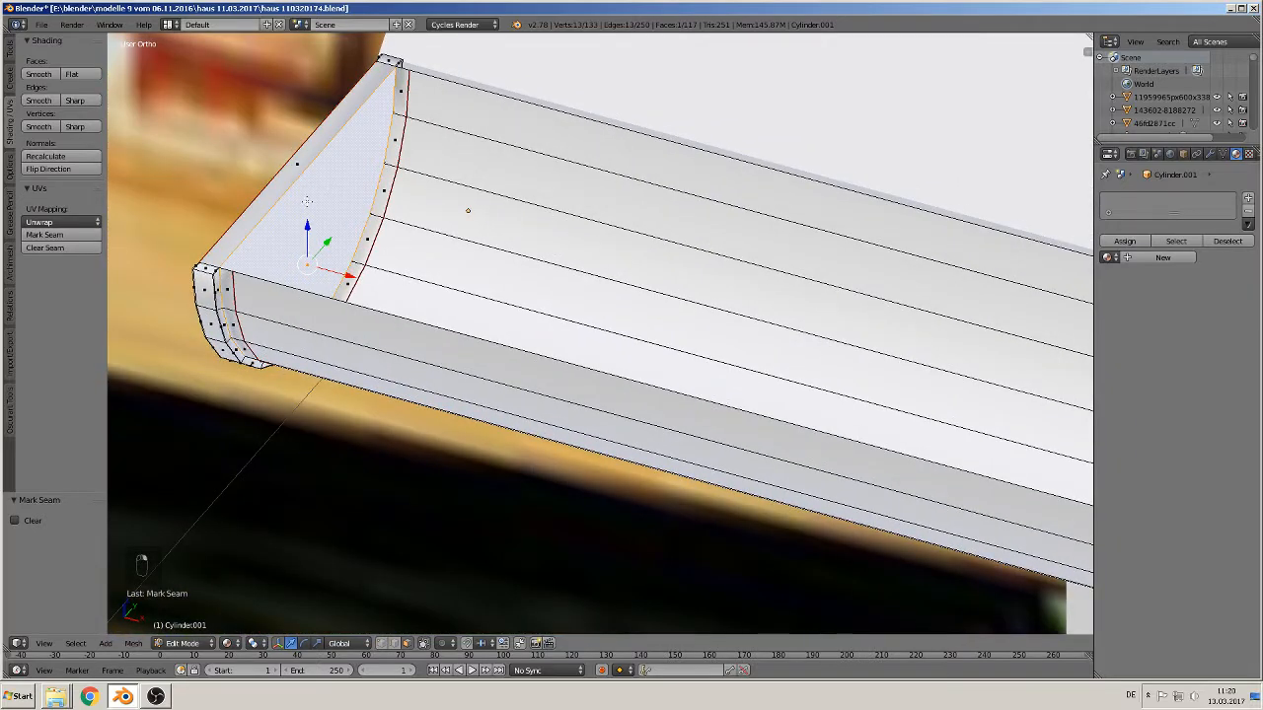
left_click(37, 247)
scroll(625, 314, "up", 3)
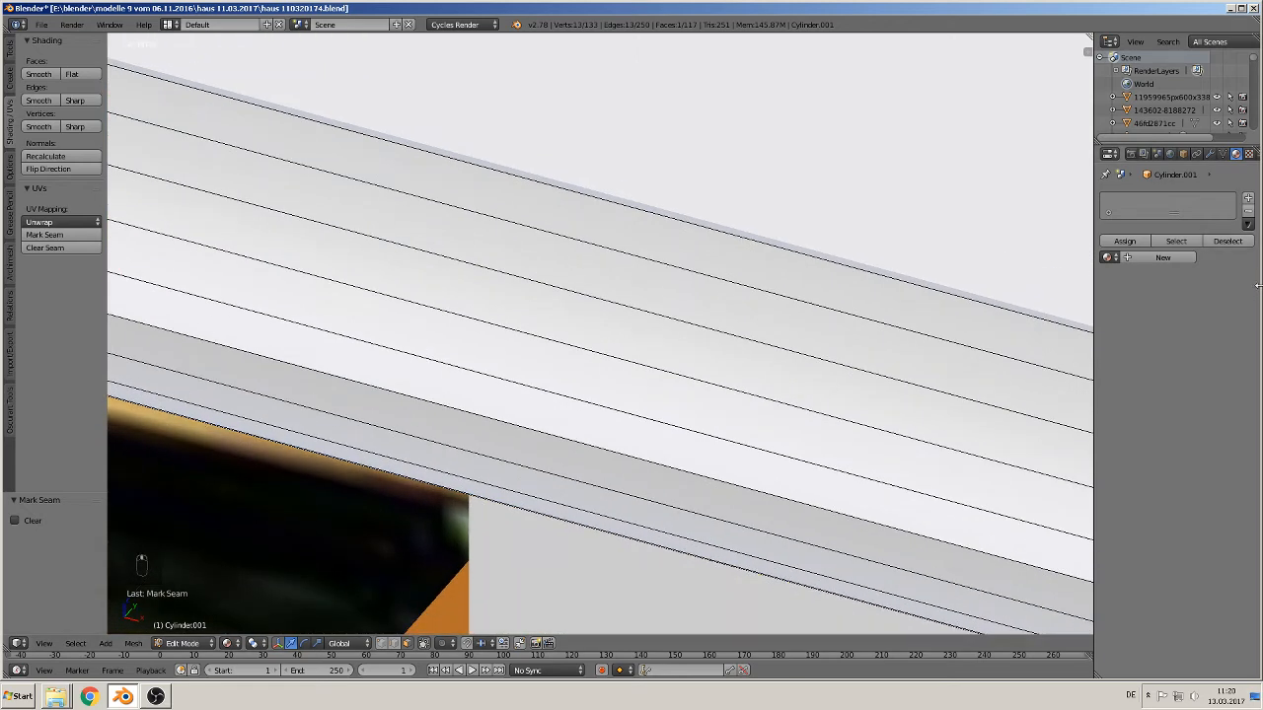
Select the long gutter's upper rim edges together with its corner-end edge and mark them as UV seams
scroll(884, 403, "down", 7)
middle_click_drag(884, 402, 445, 310, "shift")
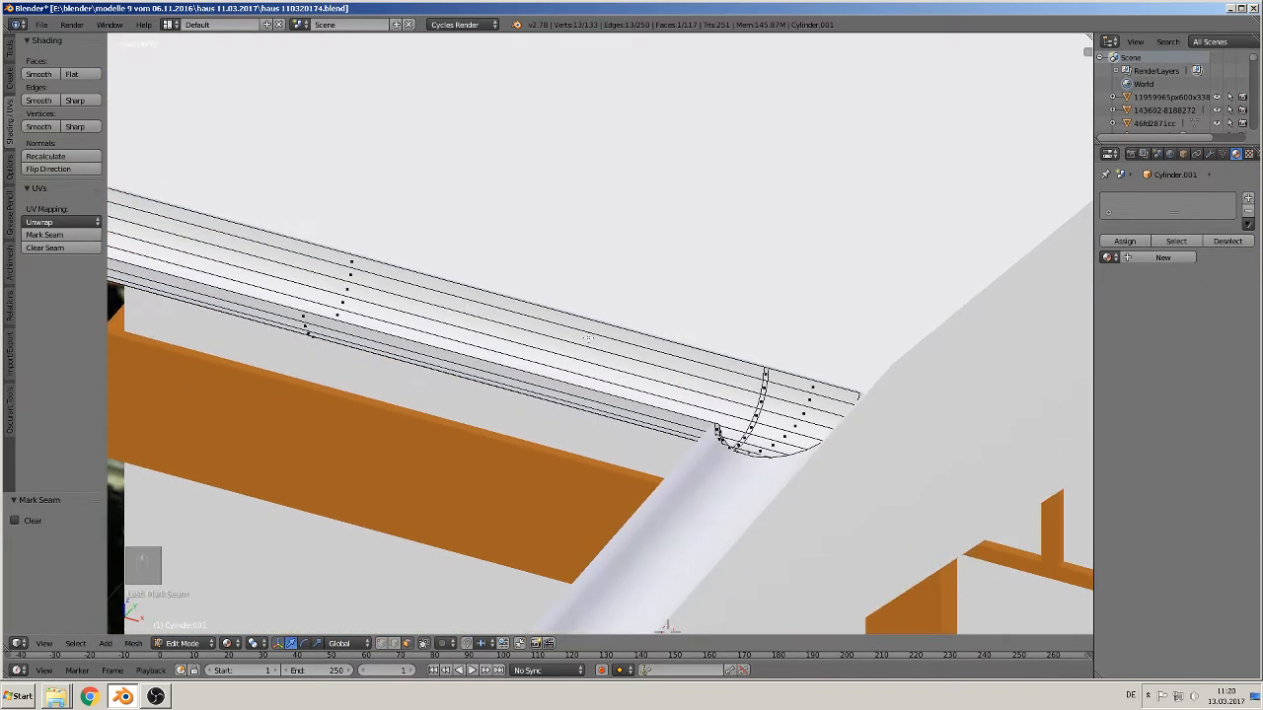
left_click(397, 642)
right_click(547, 300, "alt")
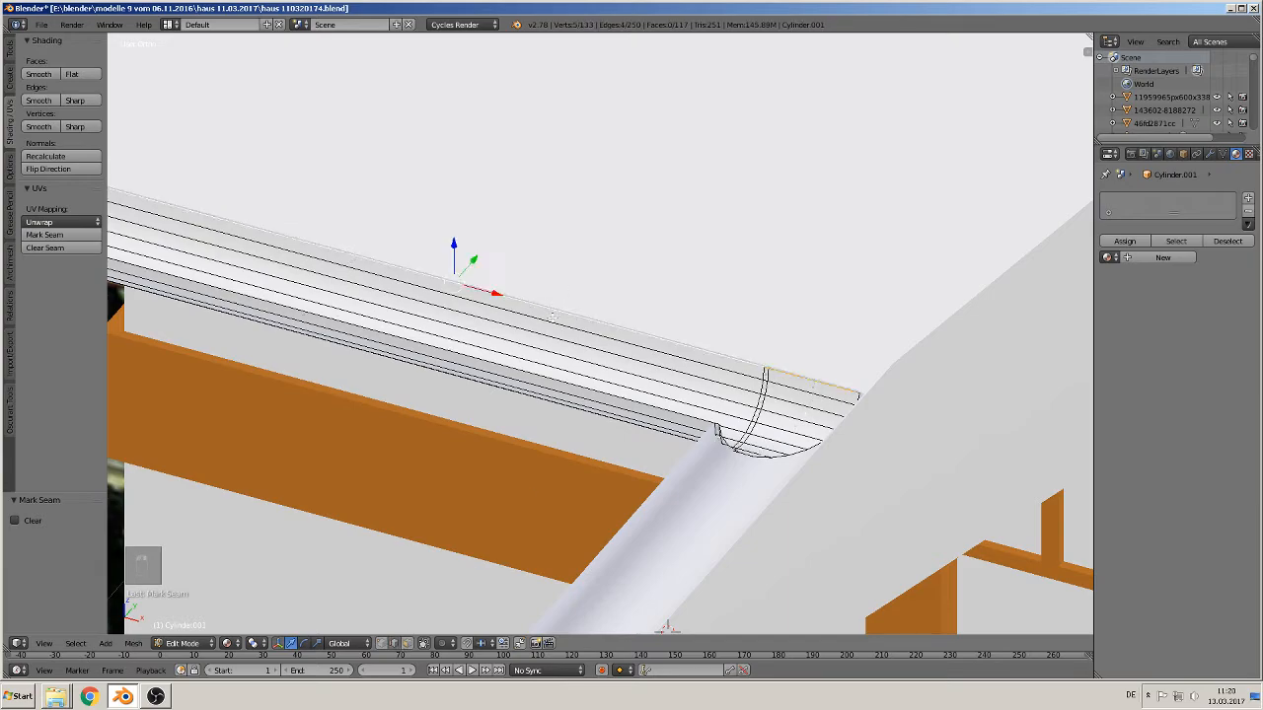
middle_click_drag(522, 376, 768, 367)
right_click(595, 294, "alt+shift")
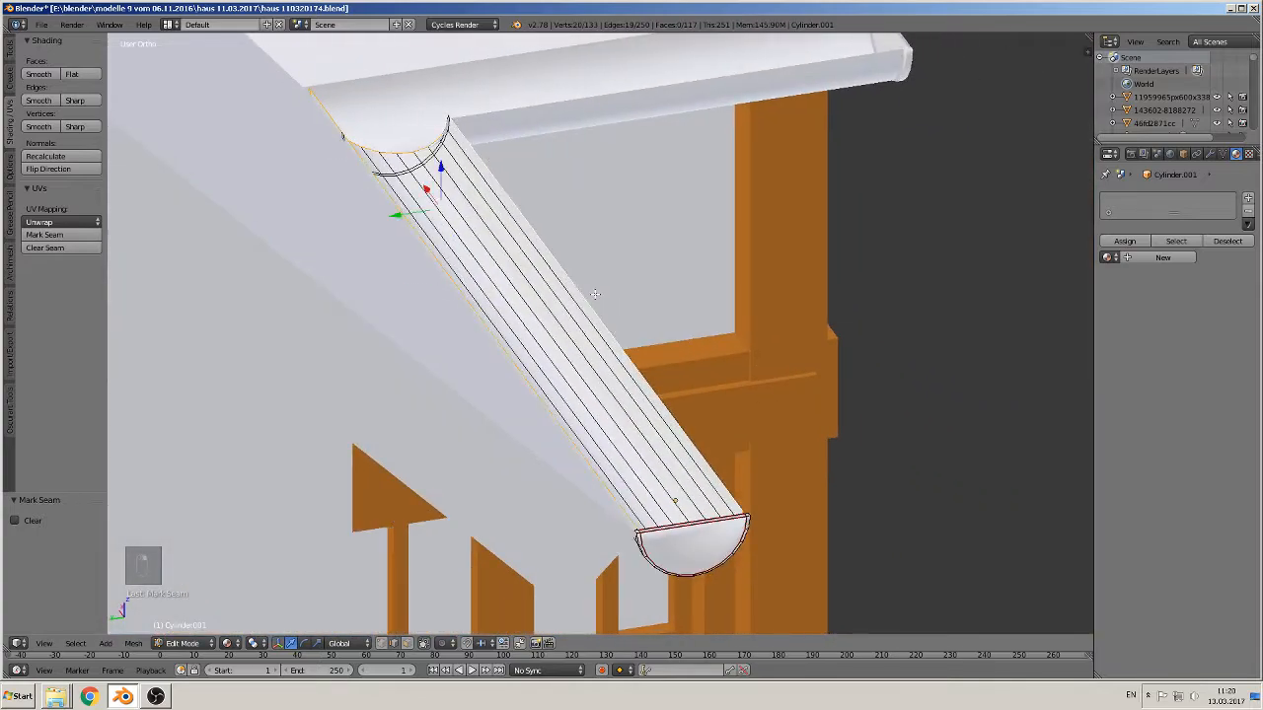
left_click(45, 235)
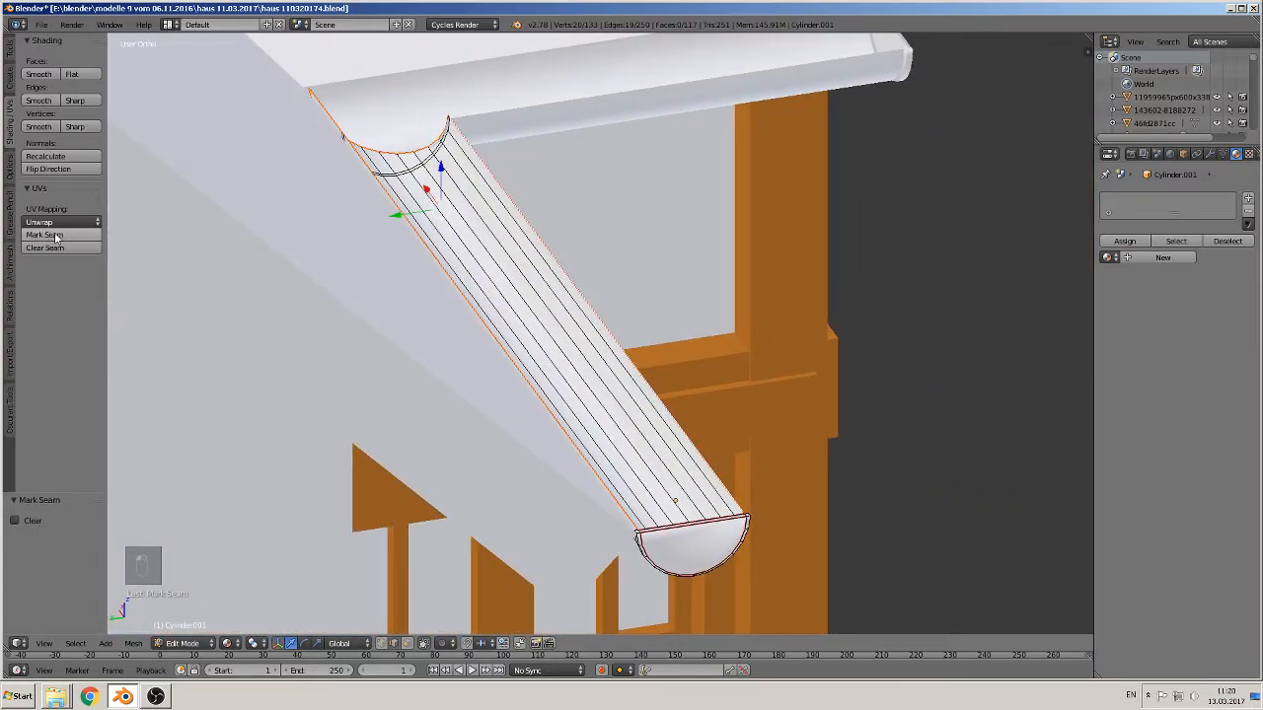
Select the edge loop near the corner end of the long gutter
middle_click_drag(695, 231, 913, 249)
right_click(600, 200, "alt")
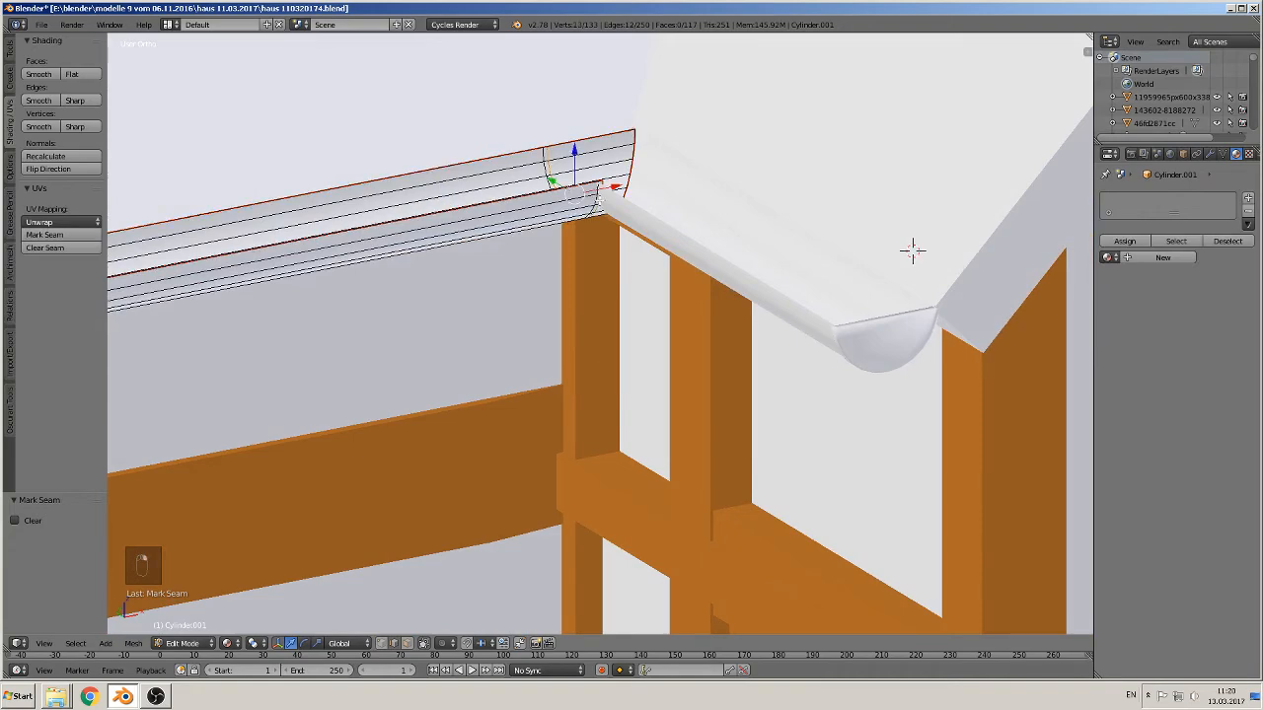
middle_click_drag(912, 249, 821, 428)
middle_click_drag(499, 276, 859, 140, "shift")
middle_click_drag(705, 203, 460, 293)
Edit the short gutter and mark its upper rim edges and corner-end edge as UV seams
key("Tab")
right_click(843, 254)
key("Tab")
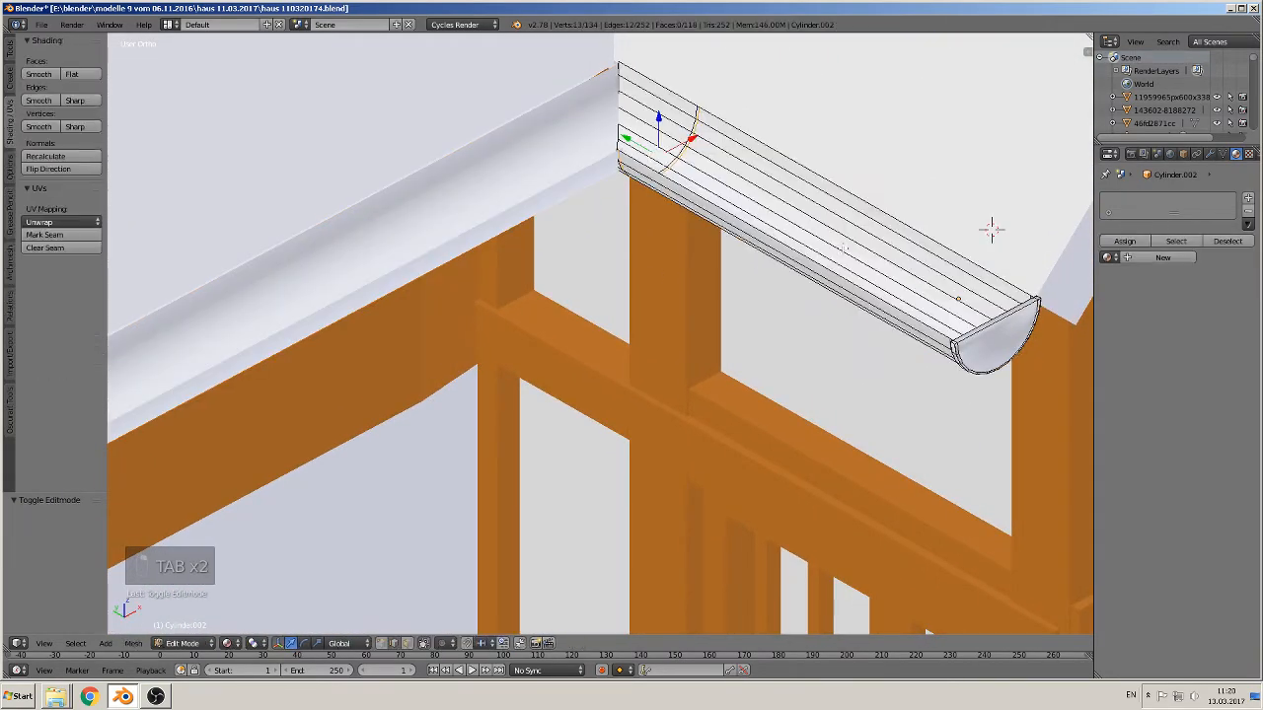
middle_click_drag(992, 229, 906, 332, "shift")
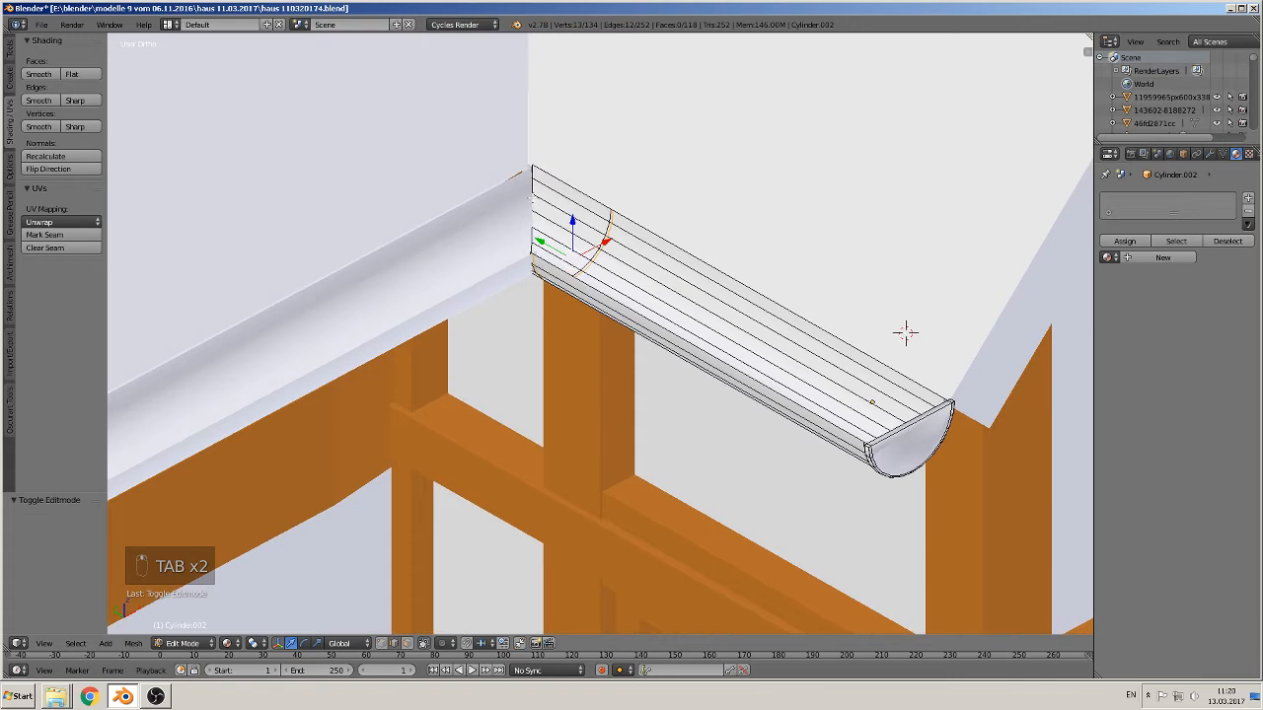
right_click(533, 186, "alt")
right_click(533, 184, "alt+shift")
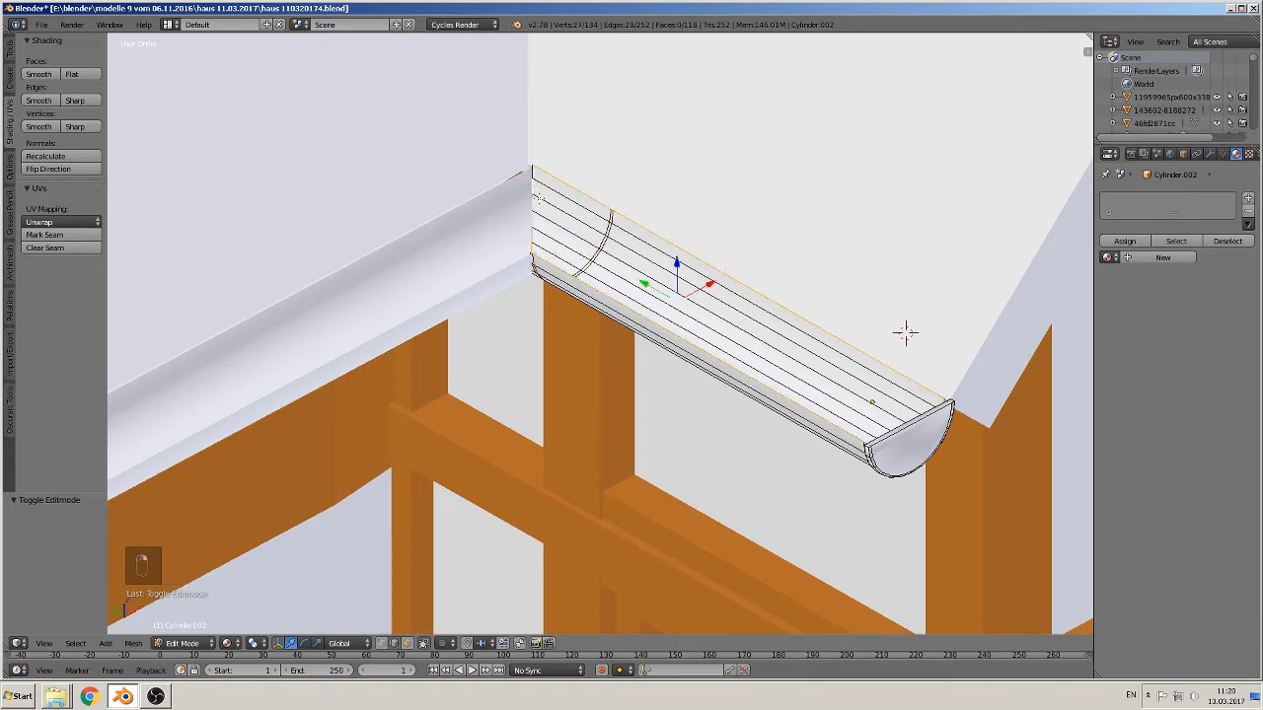
middle_click_drag(533, 183, 504, 202)
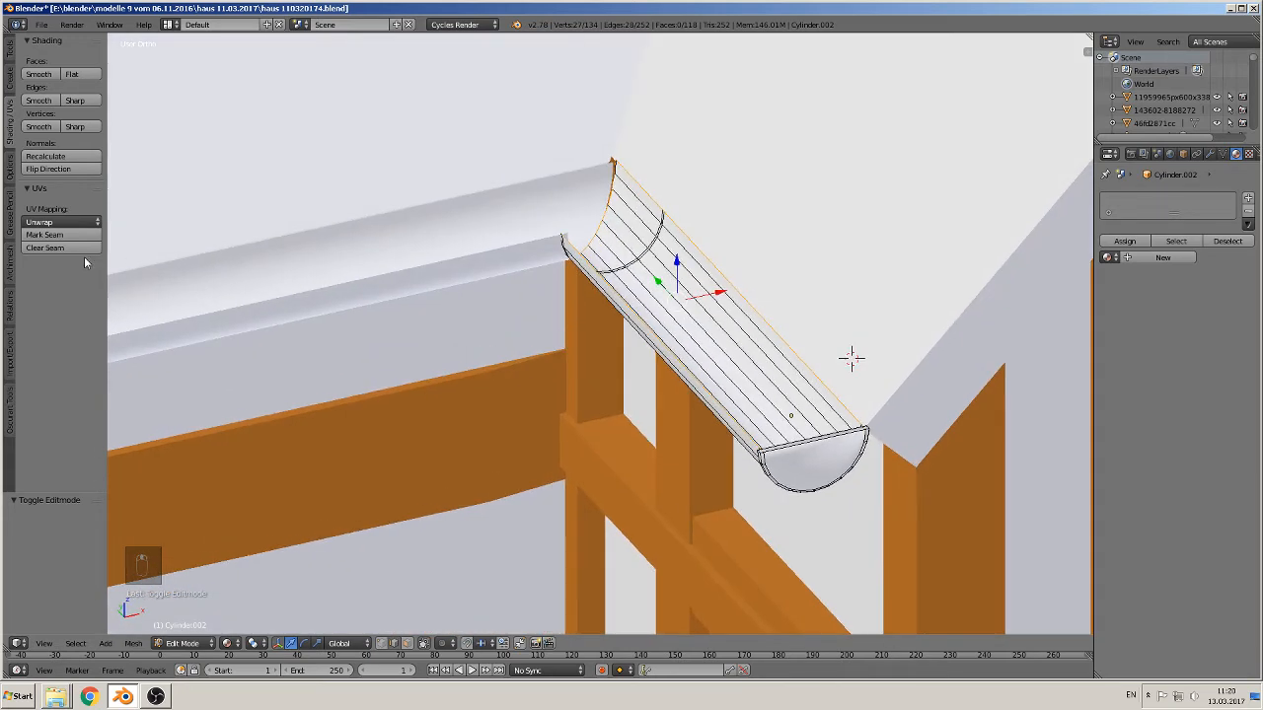
left_click(55, 235)
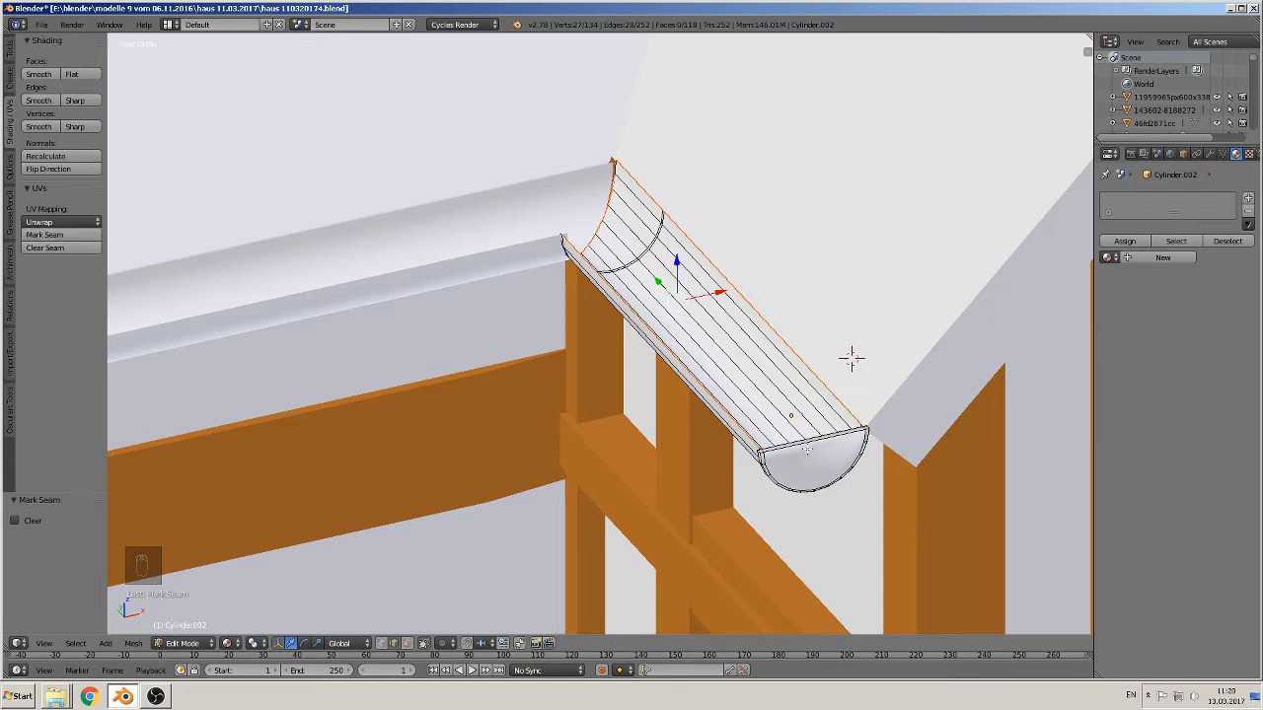
Mark the outline of the short gutter's outer end-cap face as a UV seam
right_click(807, 448)
left_click(408, 644)
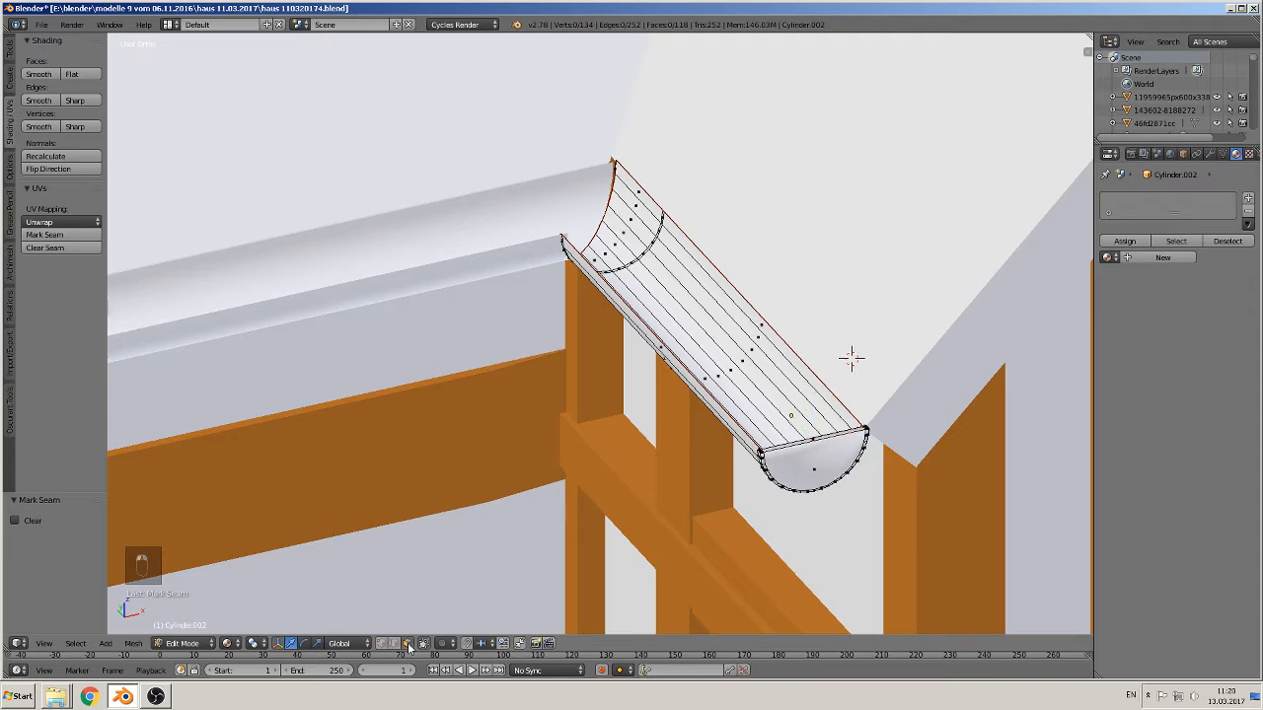
right_click(810, 455)
left_click(53, 236)
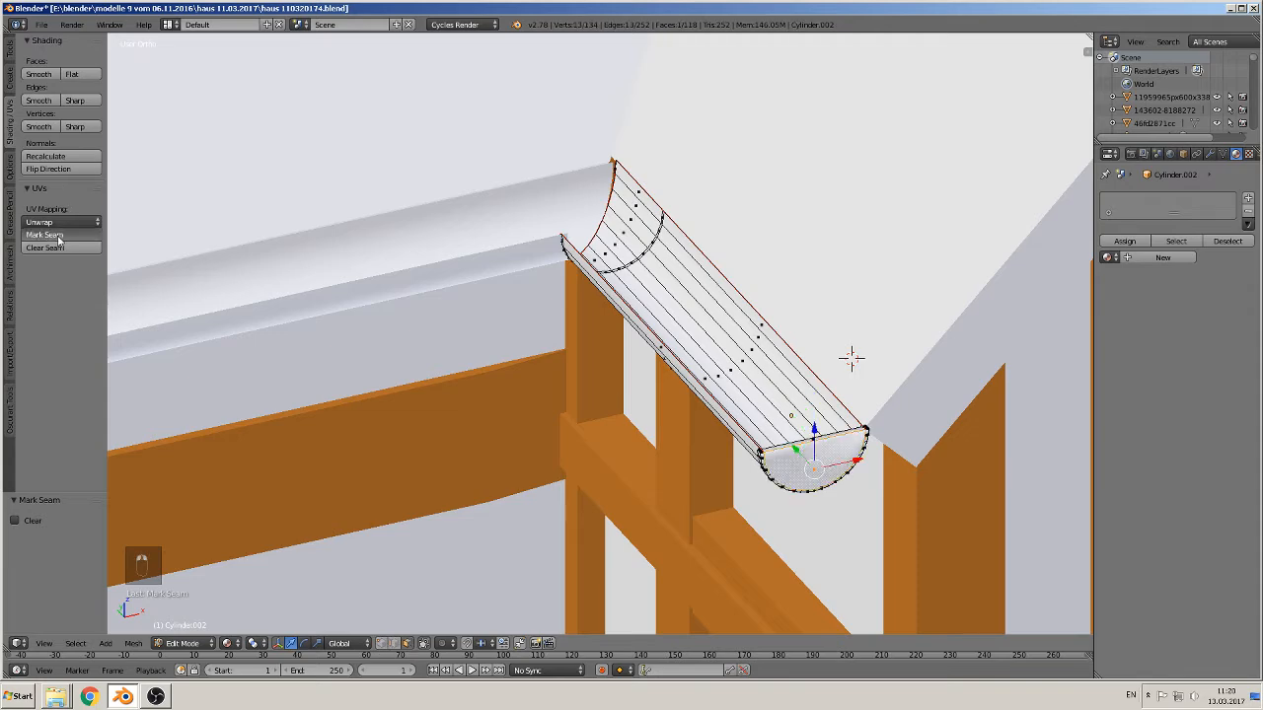
Mark the outline of the inner face of the short gutter's end cap as a UV seam
middle_click_drag(696, 395, 840, 416)
scroll(841, 416, "up", 3)
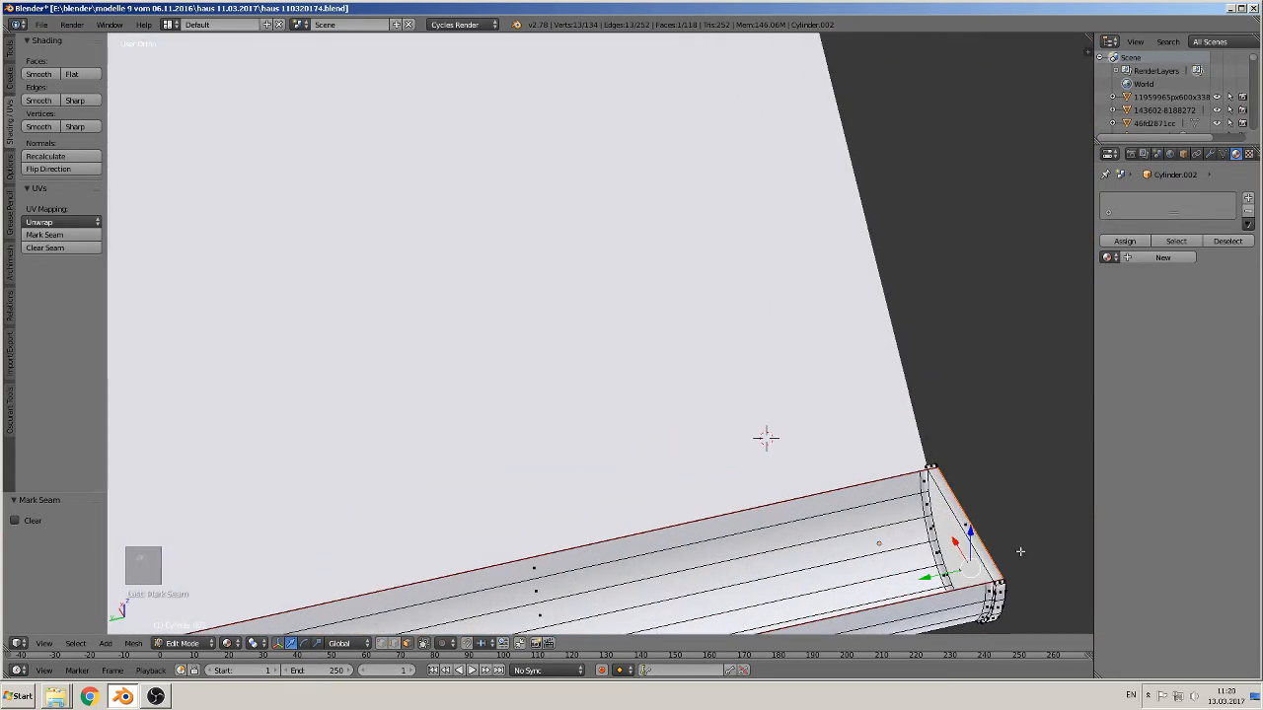
right_click(965, 542)
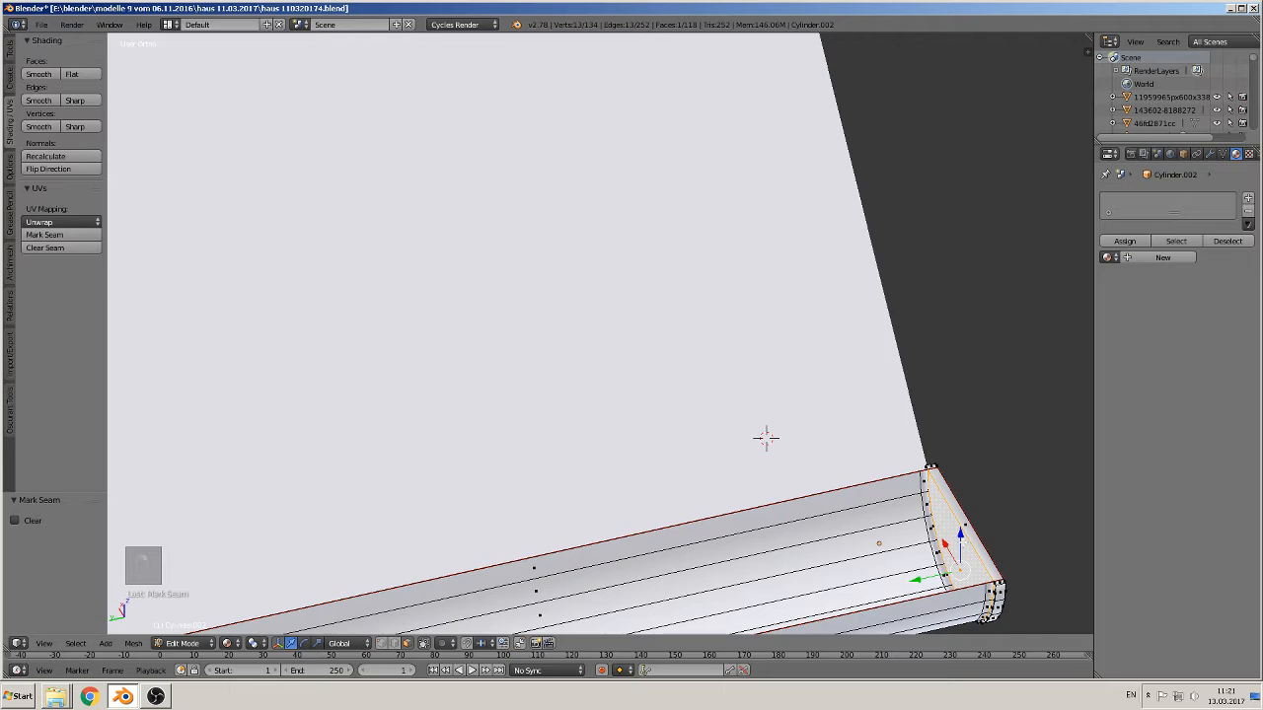
left_click(73, 236)
Return to Object Mode, deselect everything and examine the corner joint between the two gutters
middle_click_drag(578, 359, 355, 211, "shift")
middle_click_drag(479, 290, 643, 330)
key("Tab")
scroll(355, 277, "down", 1)
scroll(600, 345, "down", 2)
key("a")
key("a")
scroll(690, 315, "up", 4)
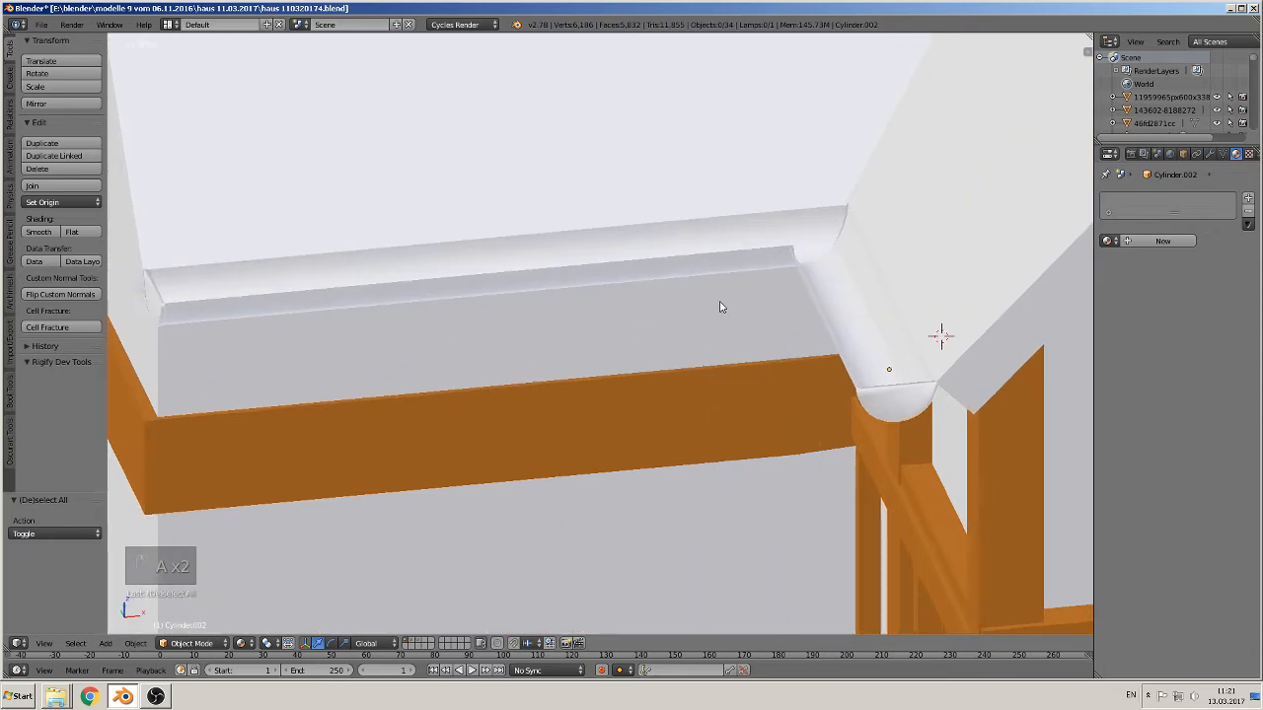
scroll(564, 369, "down", 1)
middle_click_drag(721, 305, 577, 434, "shift")
scroll(662, 299, "up", 1)
middle_click_drag(660, 307, 619, 379, "shift")
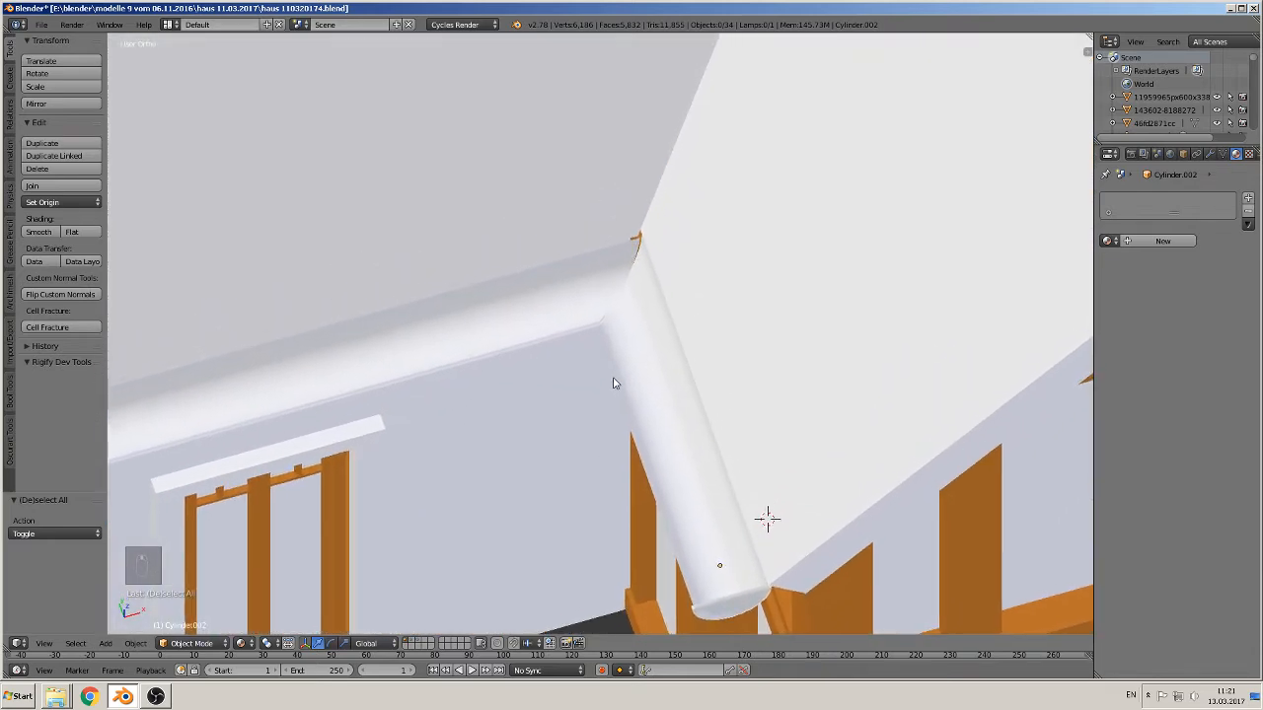
Move the short gutter about 0.019 in the negative direction along the Y axis at the corner
scroll(629, 352, "up", 2)
right_click(637, 351)
scroll(622, 372, "down", 5)
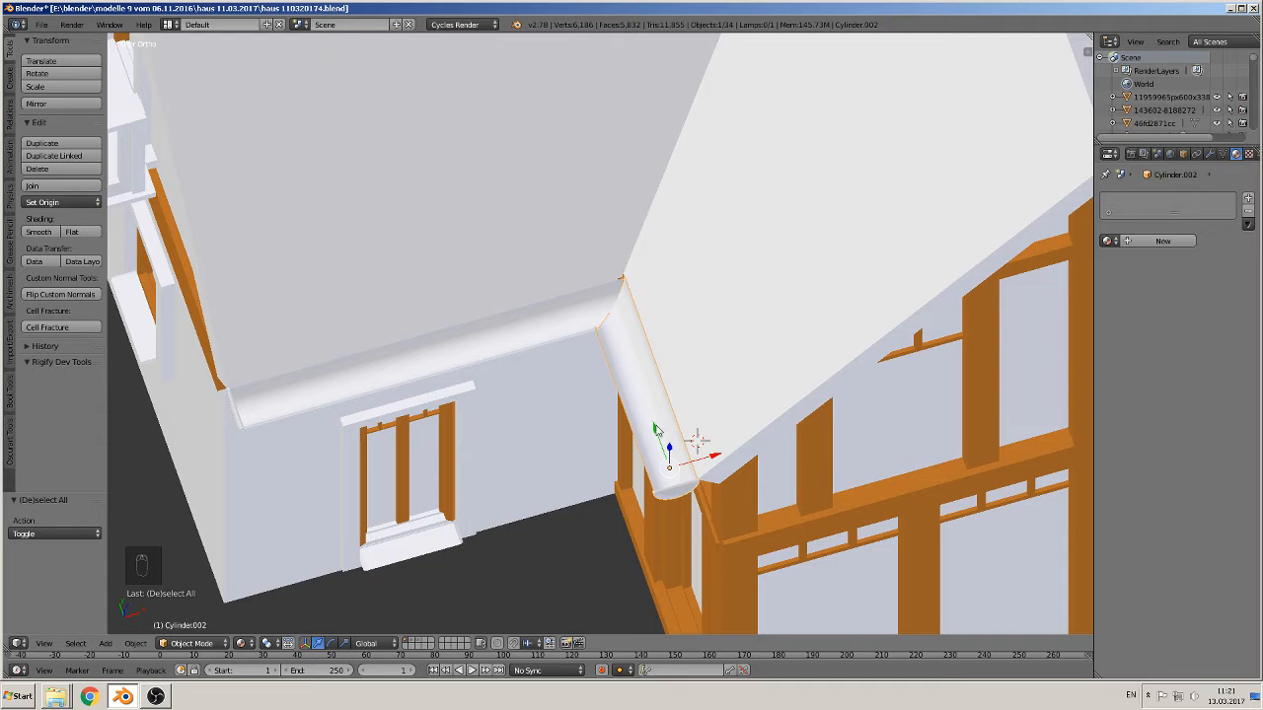
key("g")
key("y")
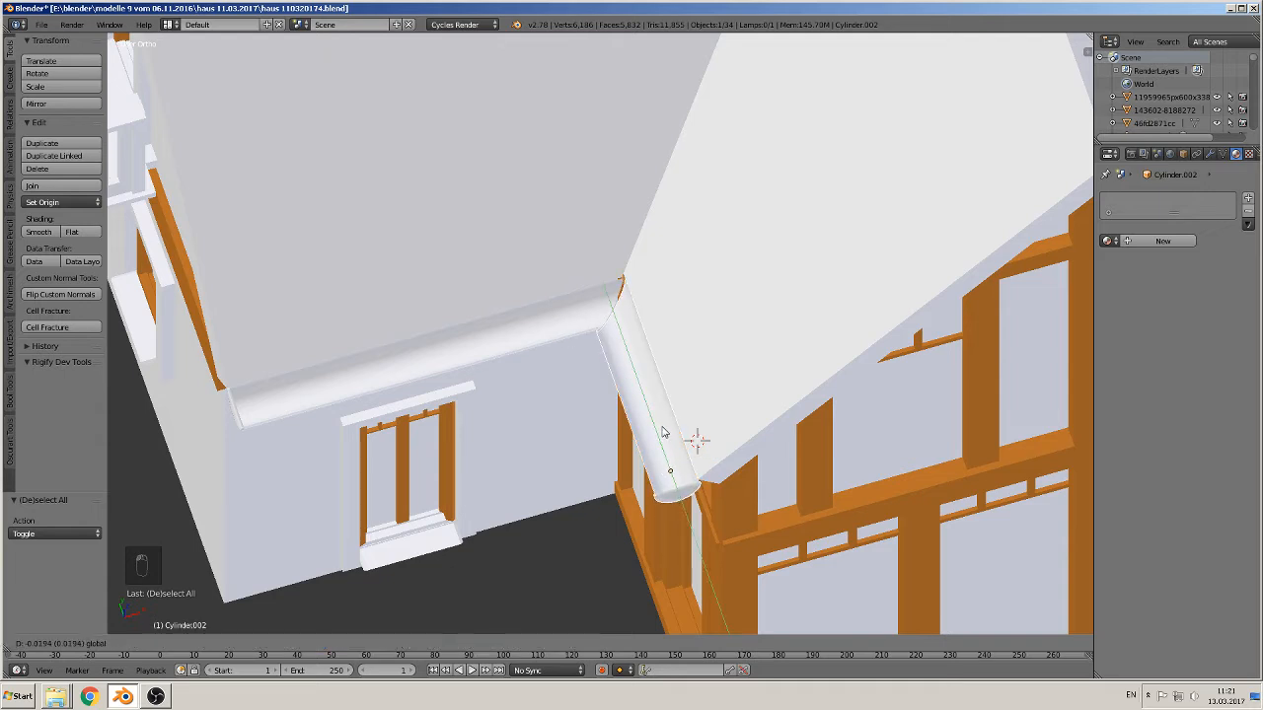
left_click(663, 432)
Join the short gutter with the long gutter into one object
middle_click_drag(663, 432, 586, 352)
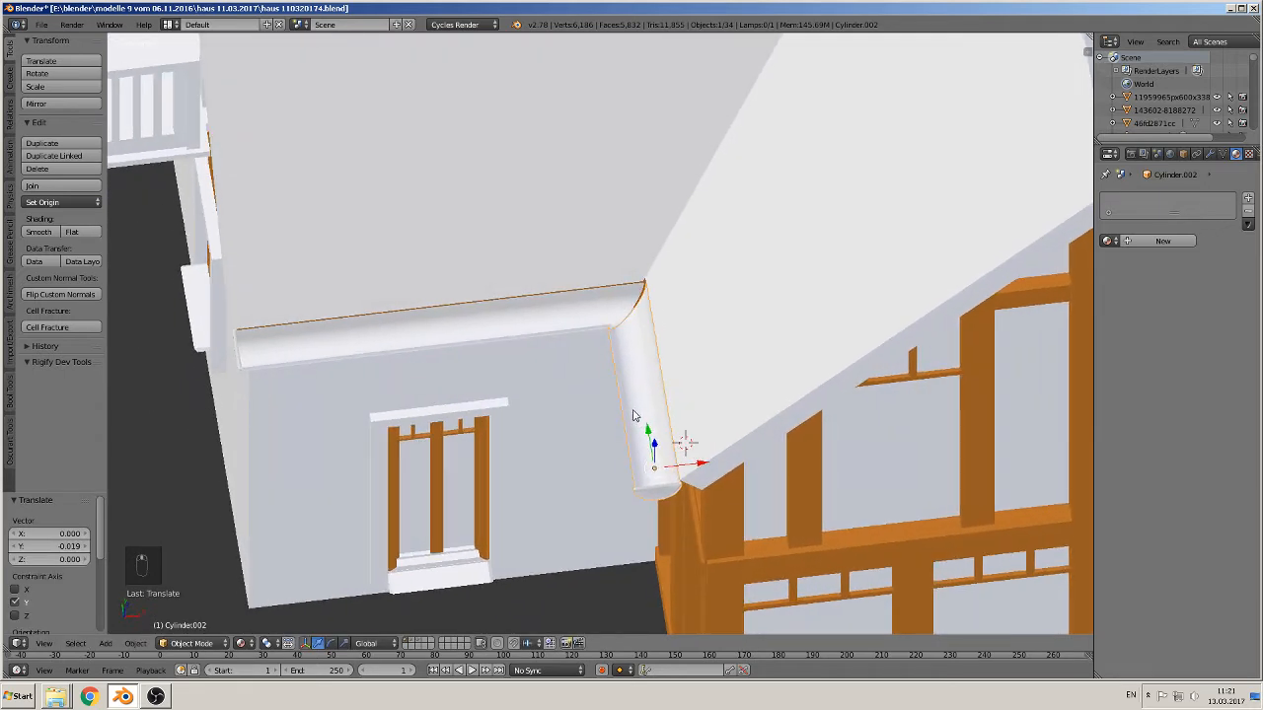
right_click(542, 319, "shift")
left_click(49, 186)
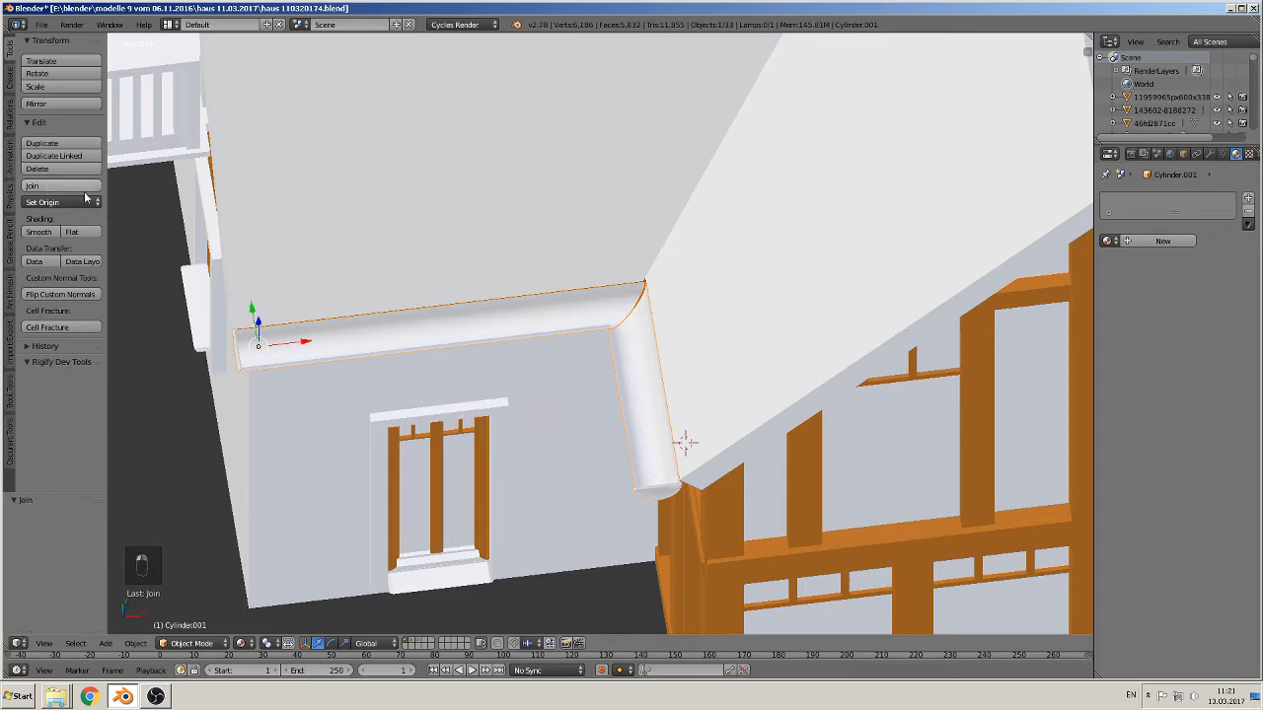
Edit the joined gutter mesh at the corner with vertex selection mode
scroll(672, 362, "up", 5)
key("Tab")
middle_click_drag(671, 362, 404, 522)
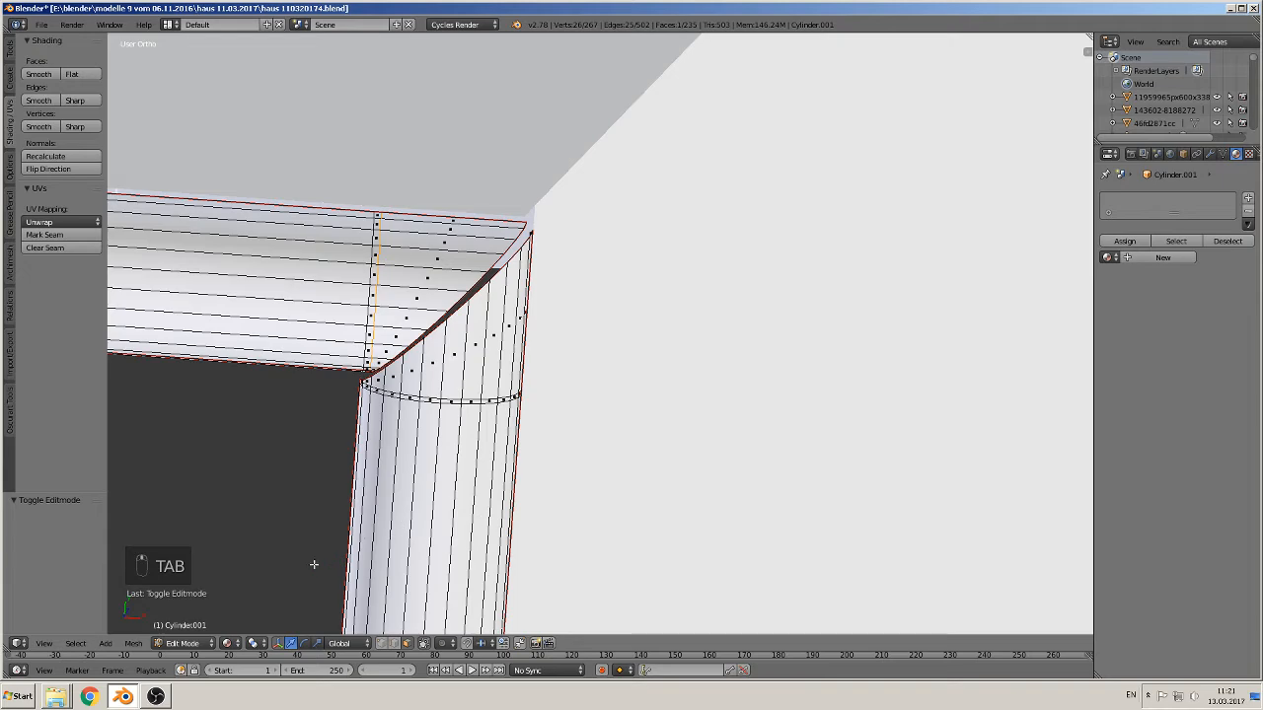
left_click(383, 644)
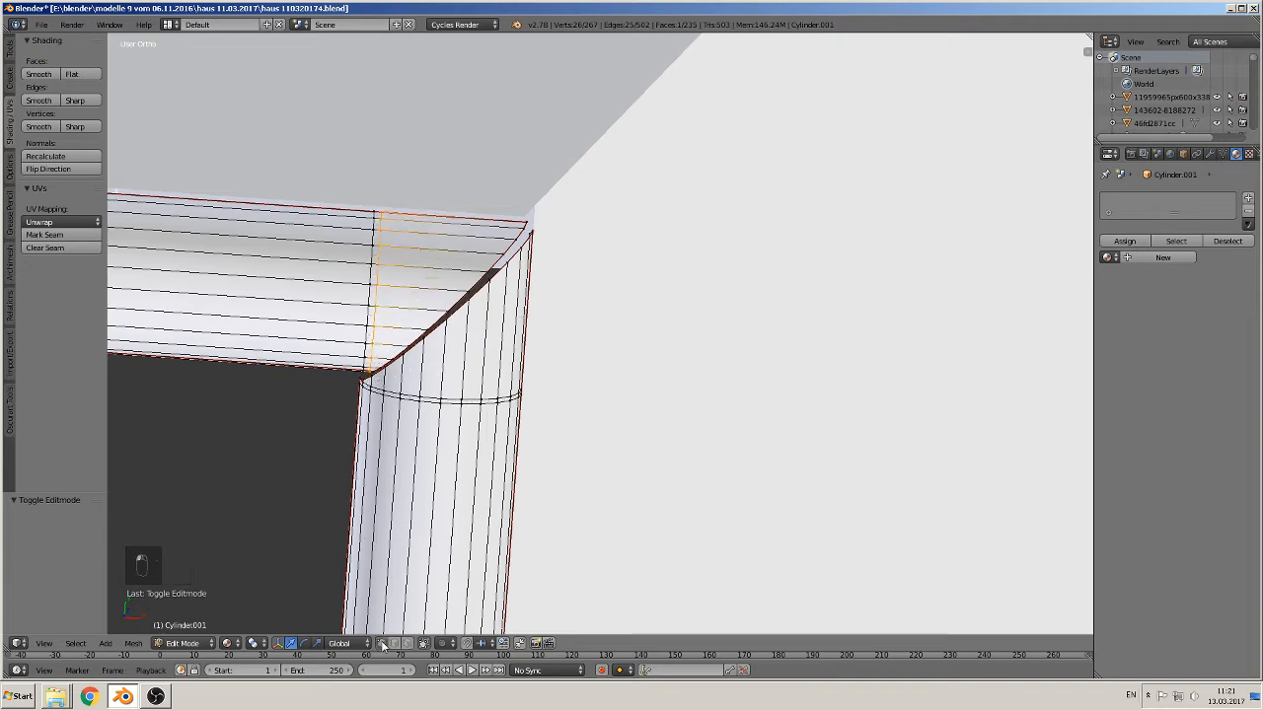
Shift the long gutter's pair of close edge loops near the corner by about -0.017 along the X axis
right_click(440, 317, "alt")
middle_click_drag(440, 332, 451, 373)
scroll(412, 353, "up", 1)
scroll(446, 347, "up", 3)
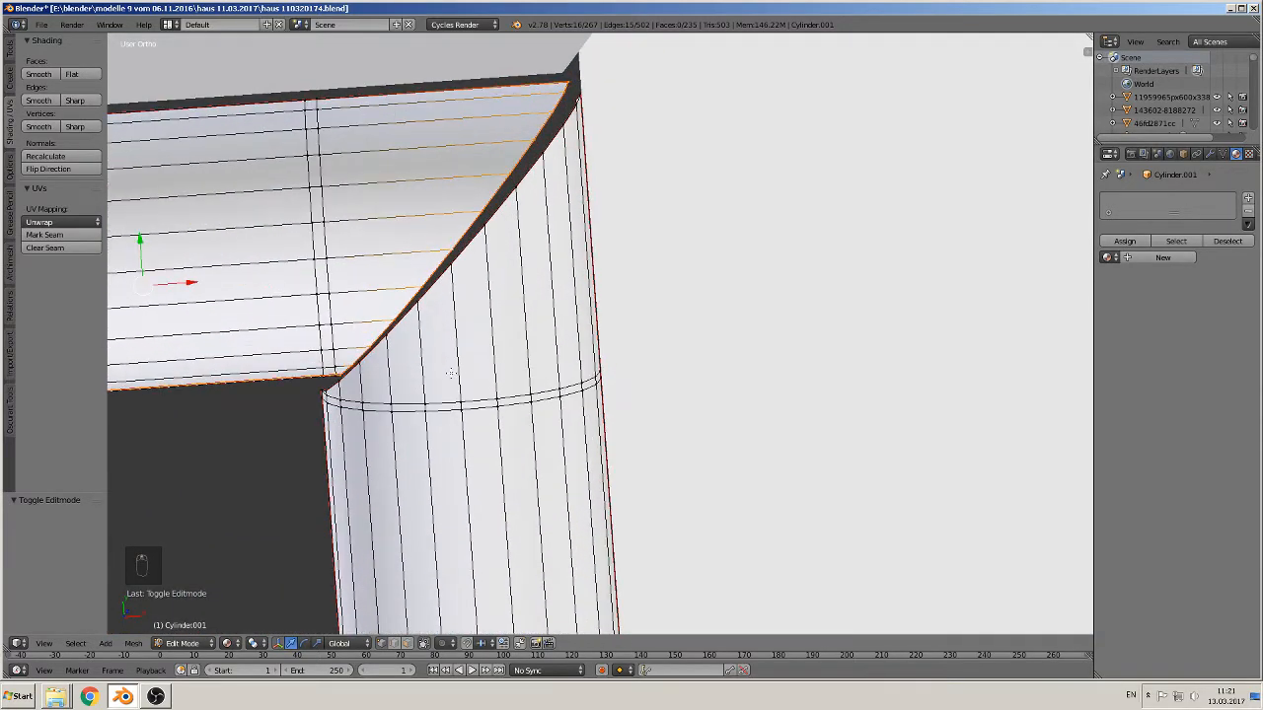
left_click(331, 335, "alt+shift")
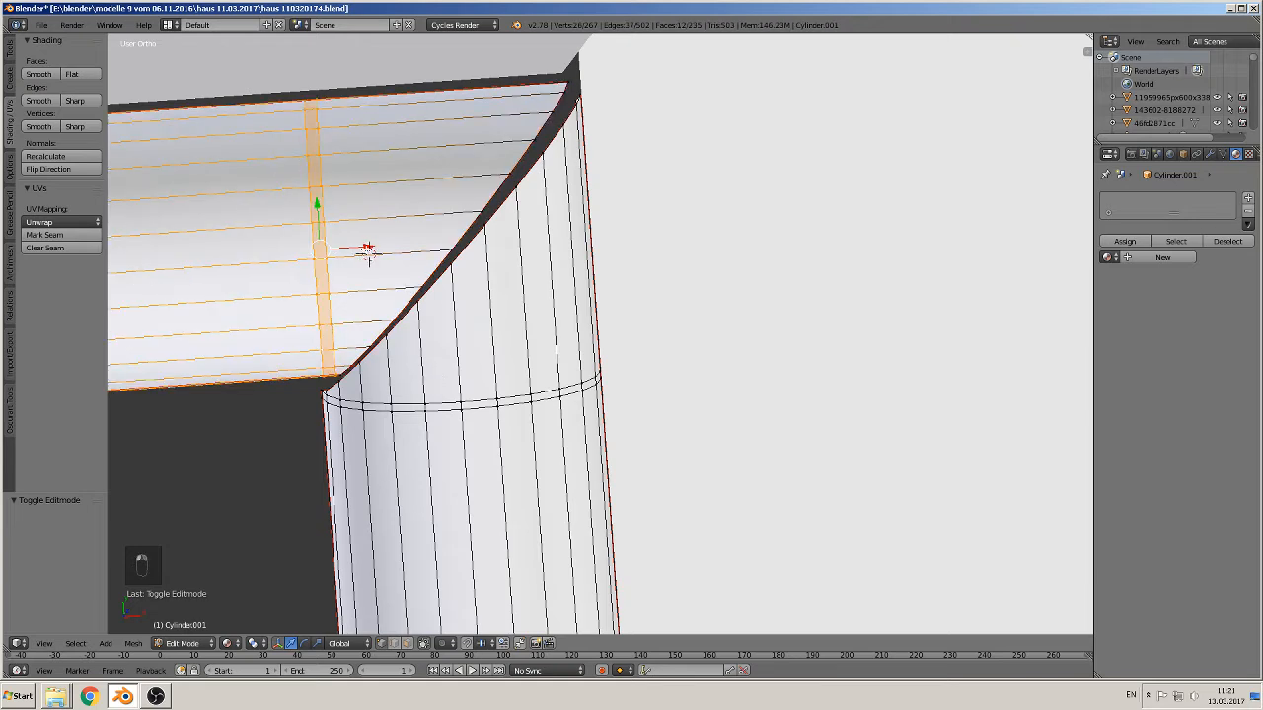
key("g")
key("x")
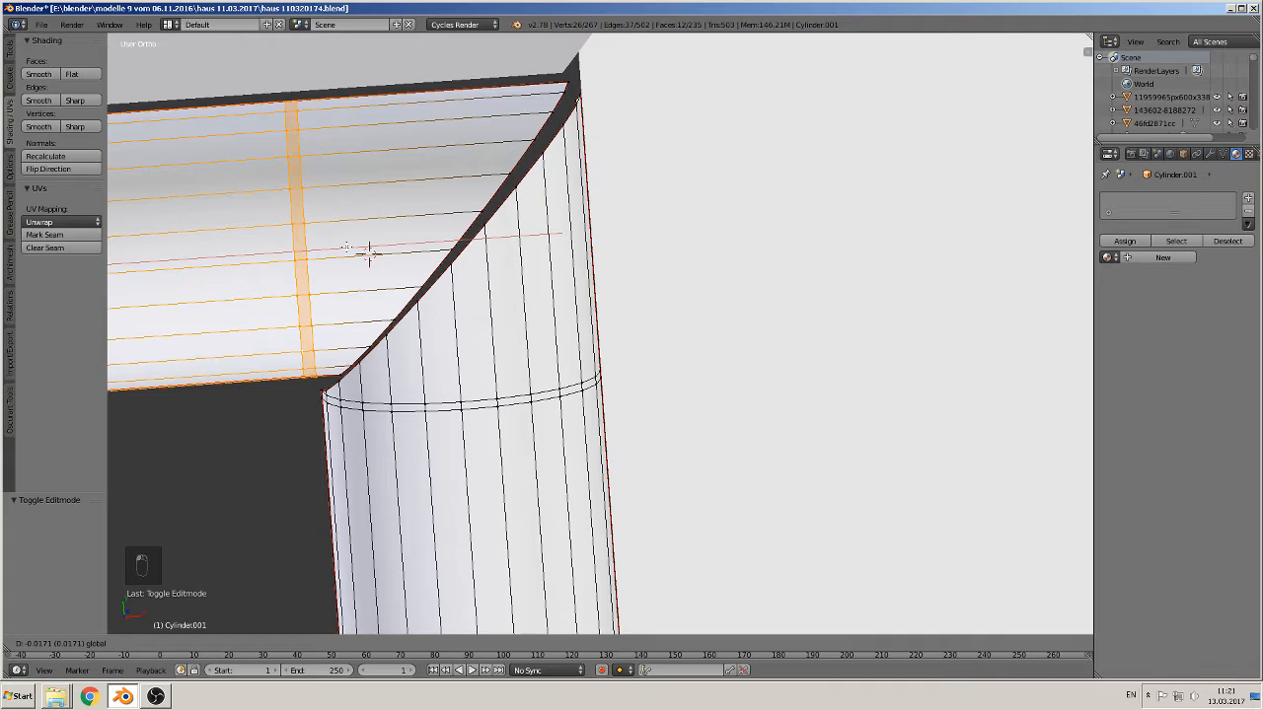
left_click(368, 254)
Try to select the open corner-end edges of both gutters as shortest paths between their rim vertices
mouse_move(347, 376)
middle_mouse_down()
mouse_move(350, 336)
mouse_move(341, 352)
middle_mouse_up()
middle_click_drag(368, 261, 525, 125)
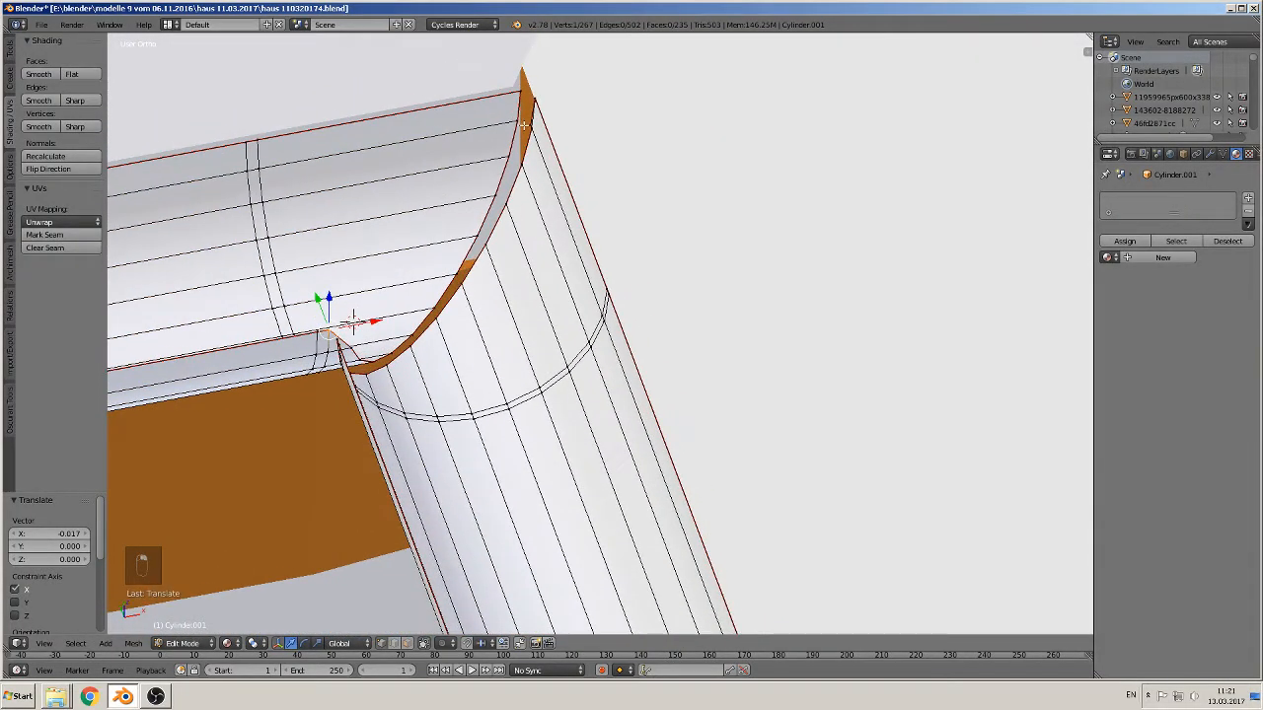
left_click(525, 92, "ctrl")
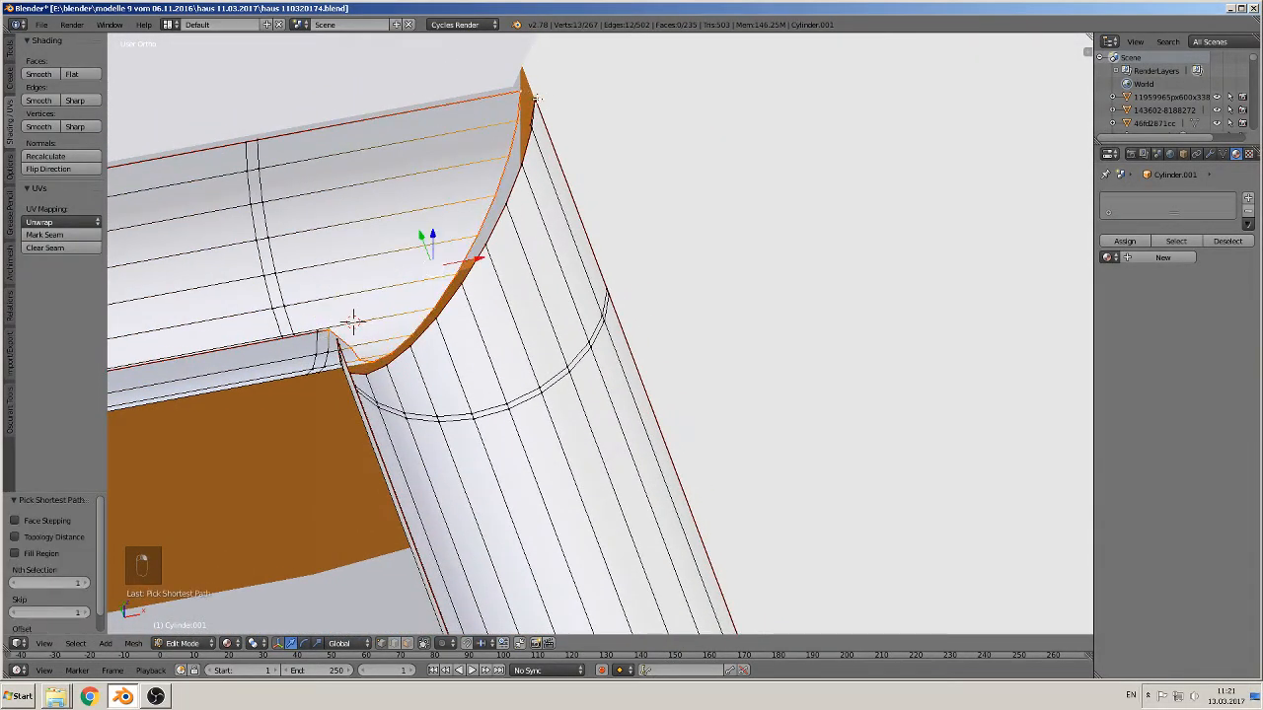
middle_click_drag(542, 108, 524, 193)
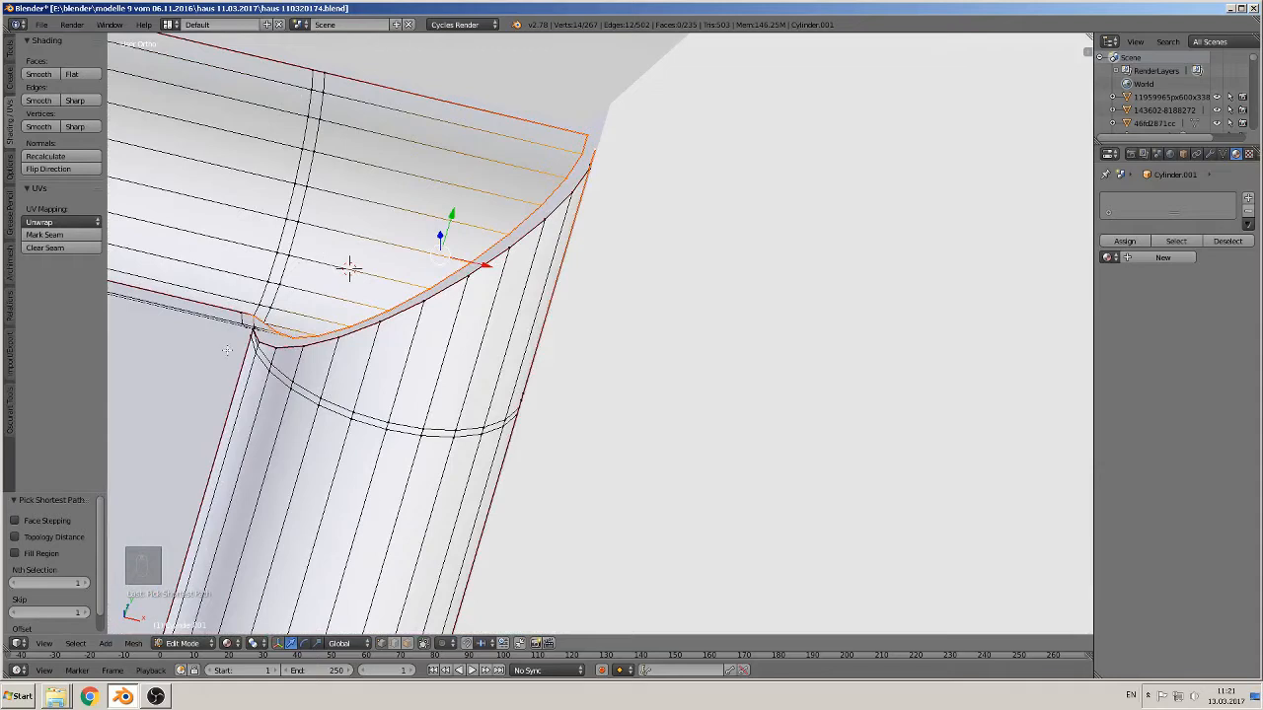
left_click(349, 266, "ctrl+shift")
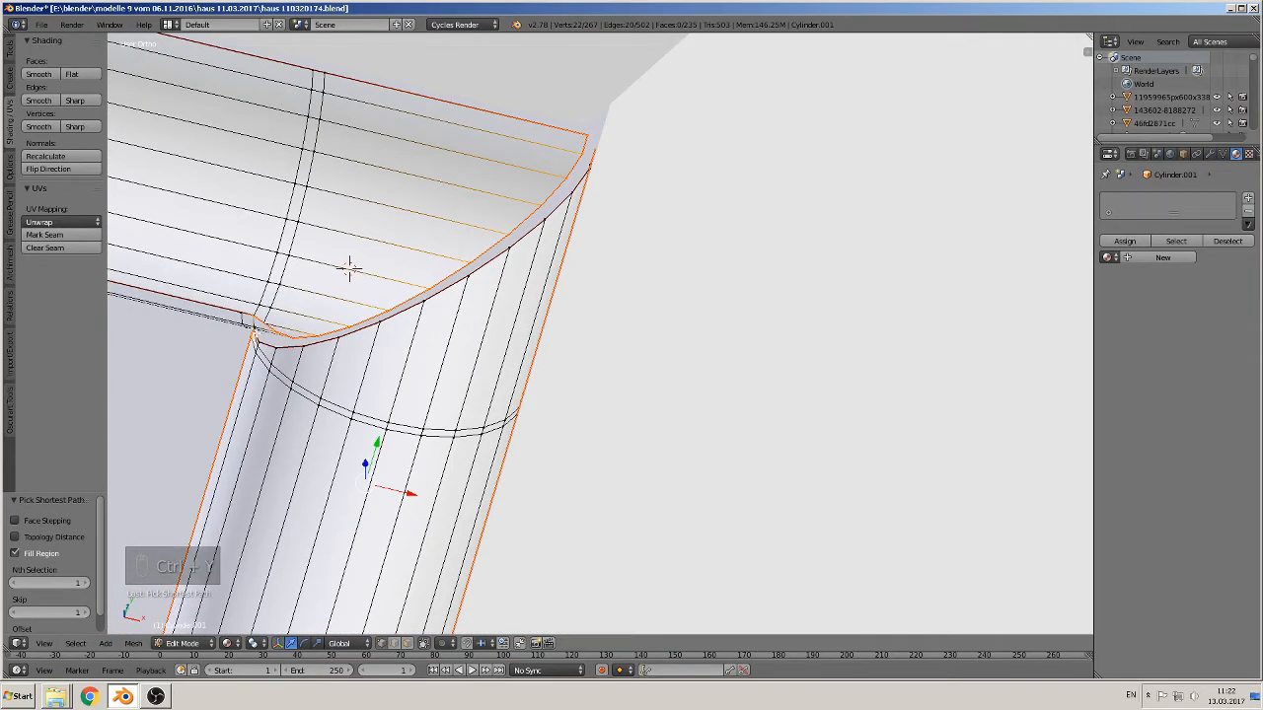
key("ctrl+y")
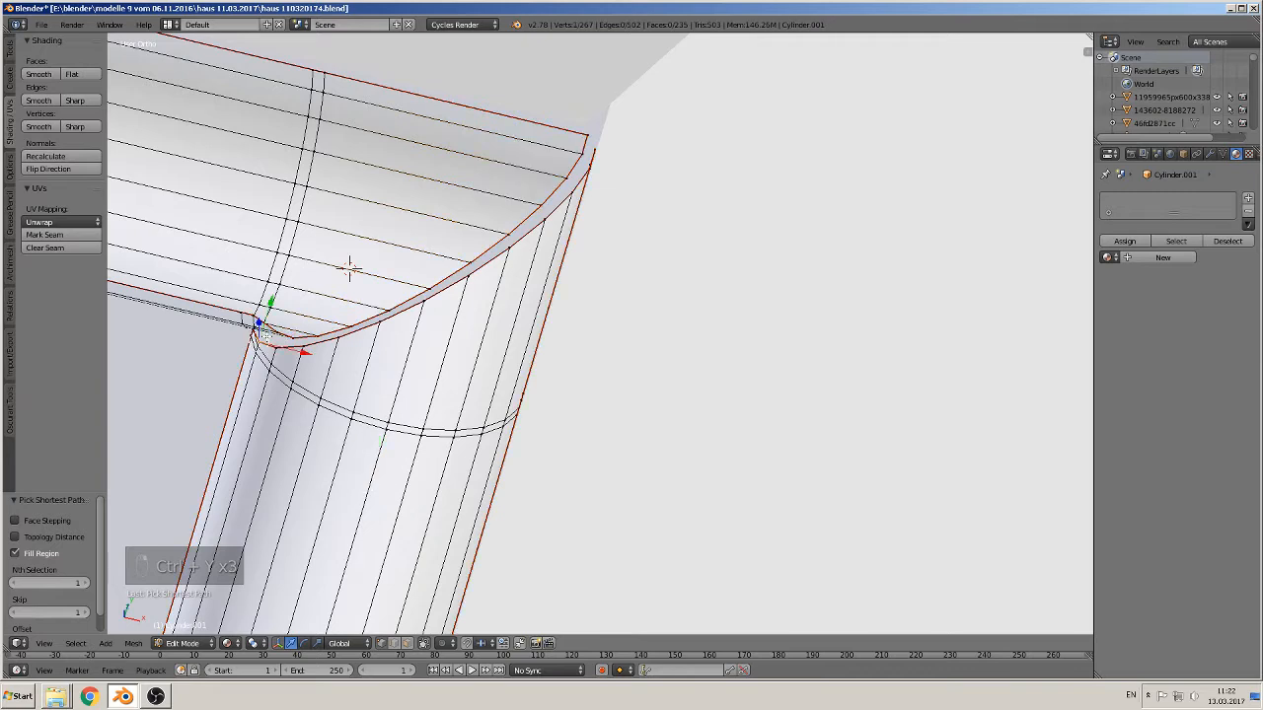
Try again to select the long gutter's corner-end edge as a path between its two rim corner vertices
right_click(587, 134)
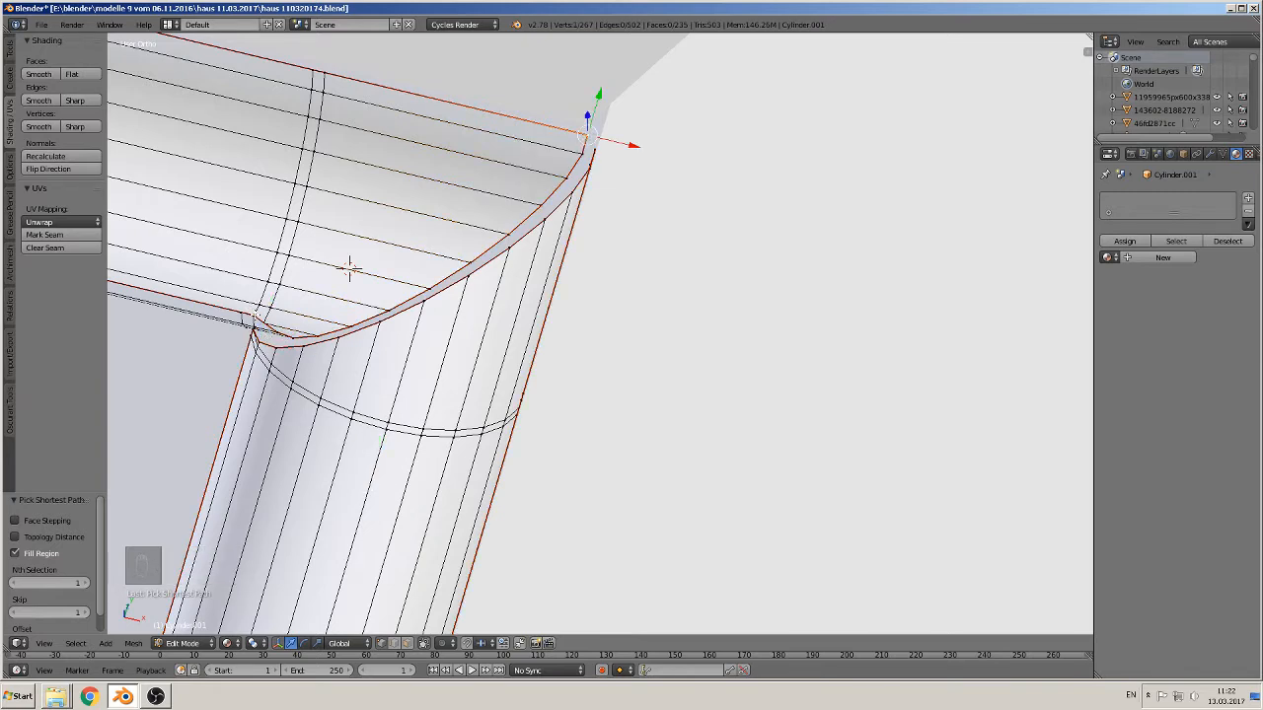
right_click(254, 316, "ctrl")
middle_click_drag(307, 332, 327, 340)
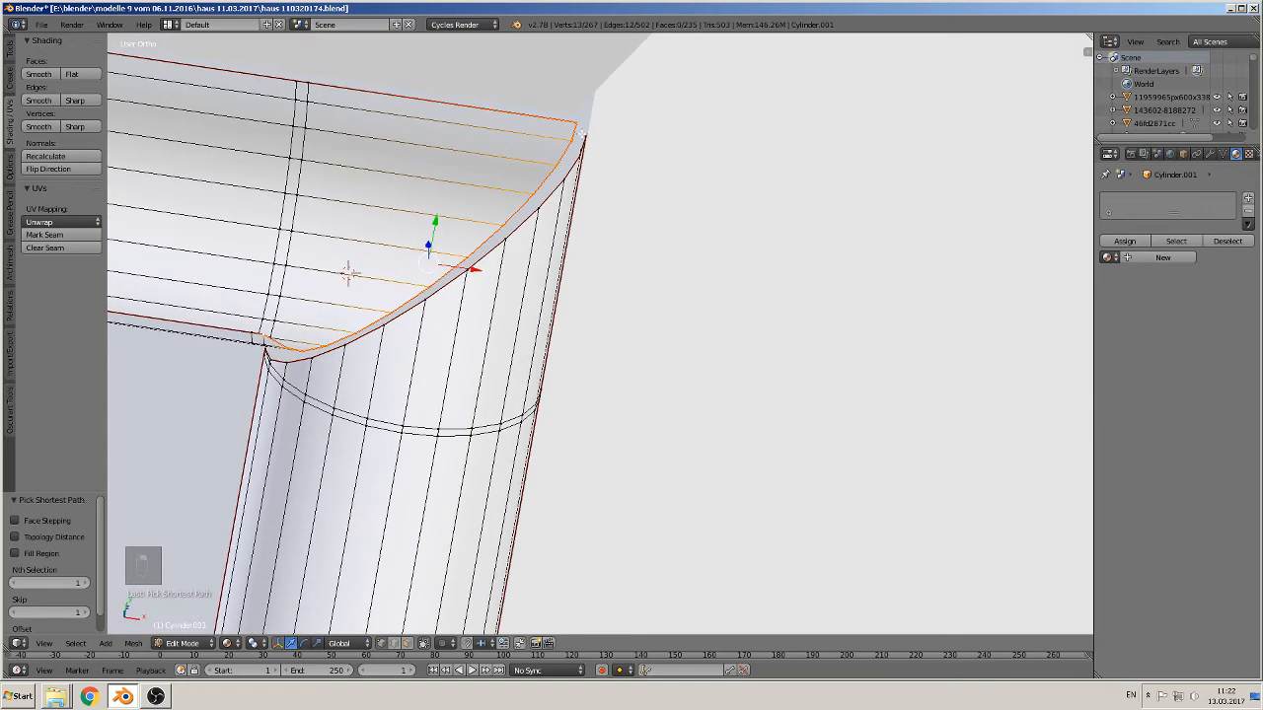
right_click(583, 132)
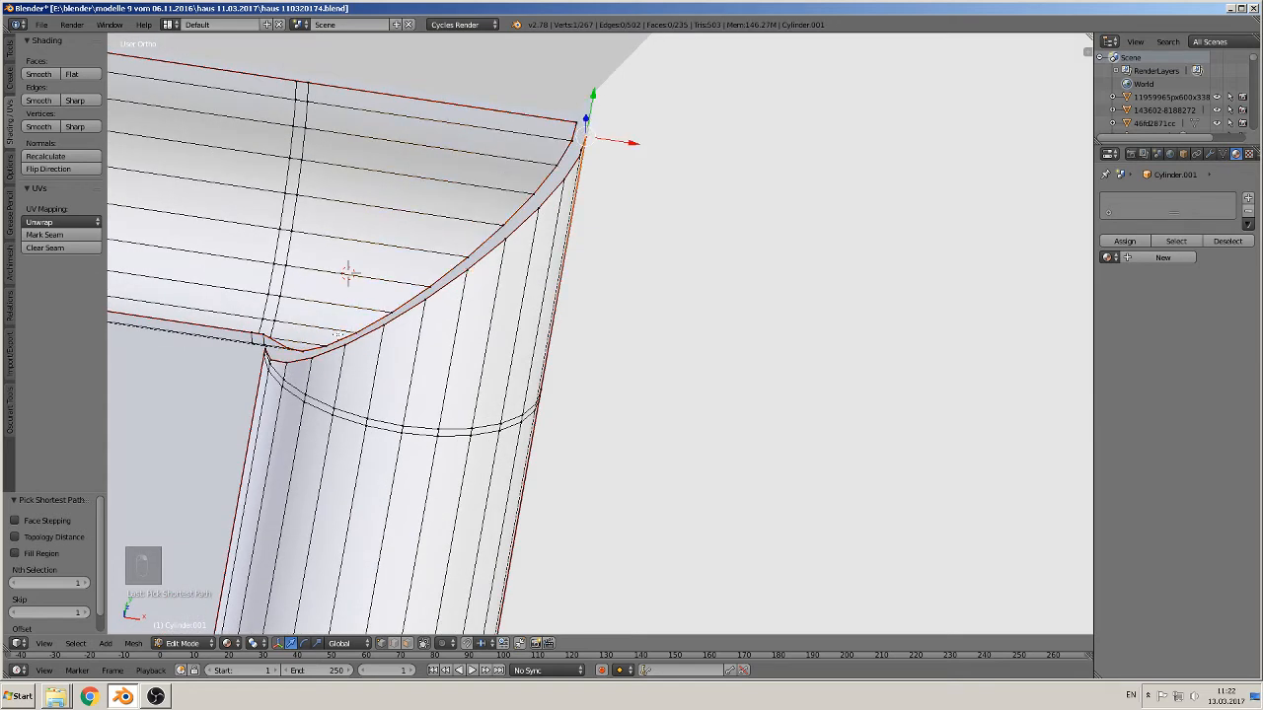
middle_click_drag(358, 332, 373, 325)
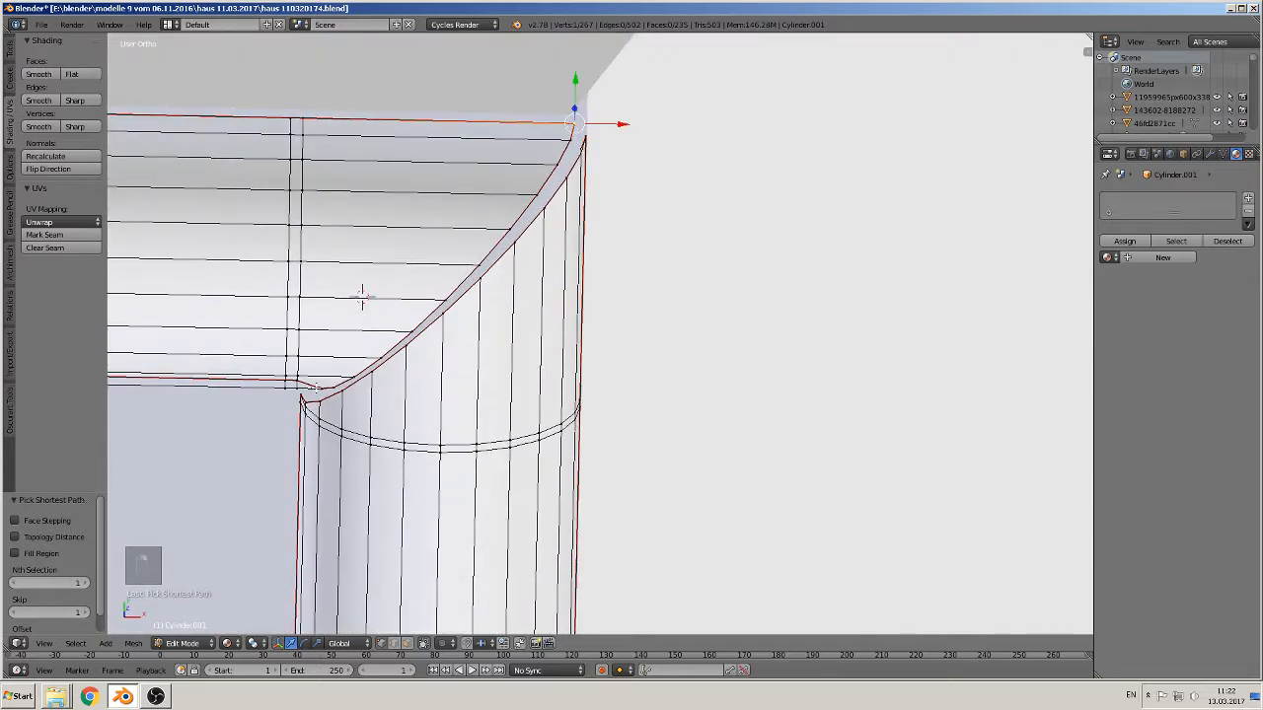
right_click(362, 296, "ctrl")
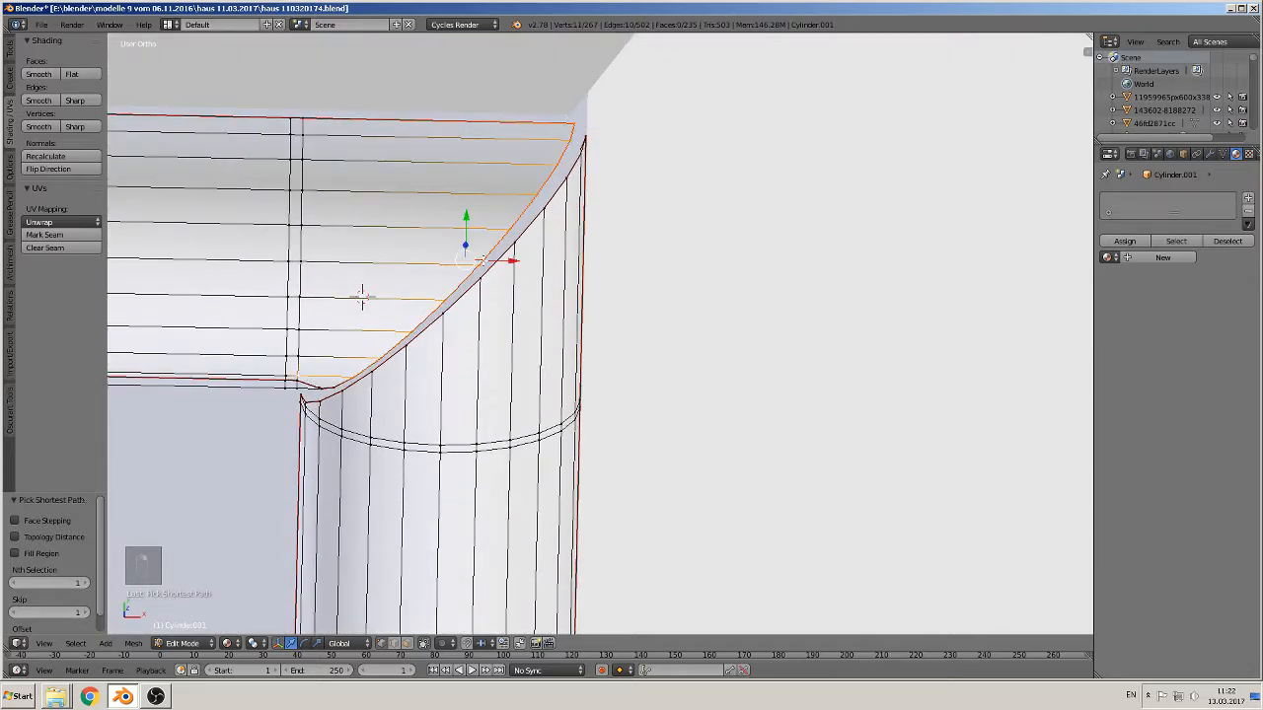
Clear the selection and try to path-select the short gutter's corner-end edge together with the long gutter's
key("a")
right_click(574, 124)
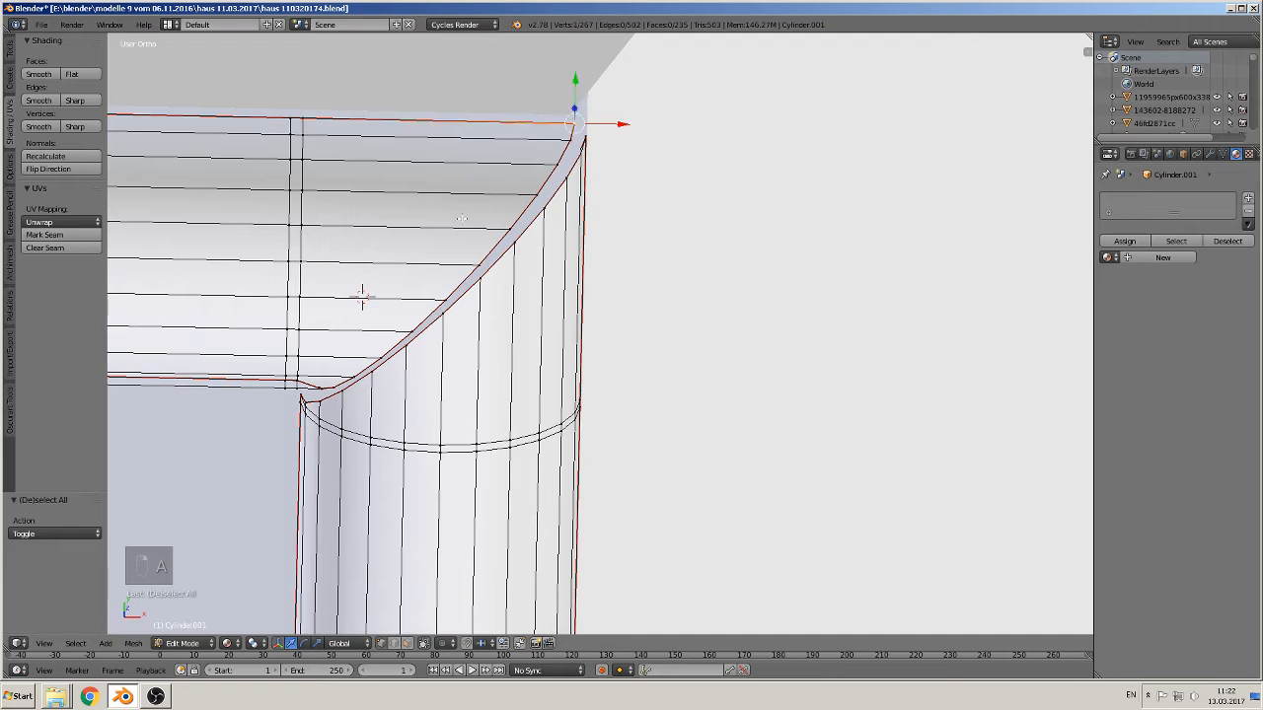
right_click(361, 296, "ctrl")
middle_click_drag(362, 296, 425, 369)
right_click(425, 371, "shift")
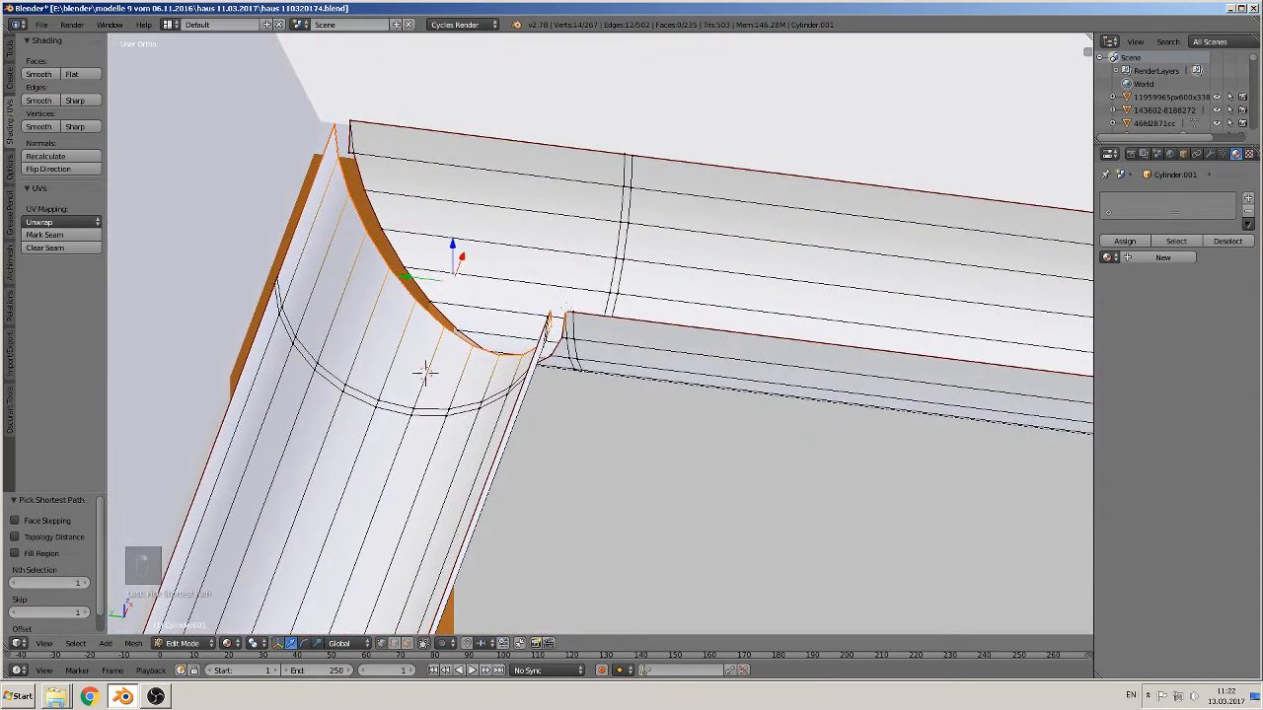
right_click(365, 132, "ctrl+shift")
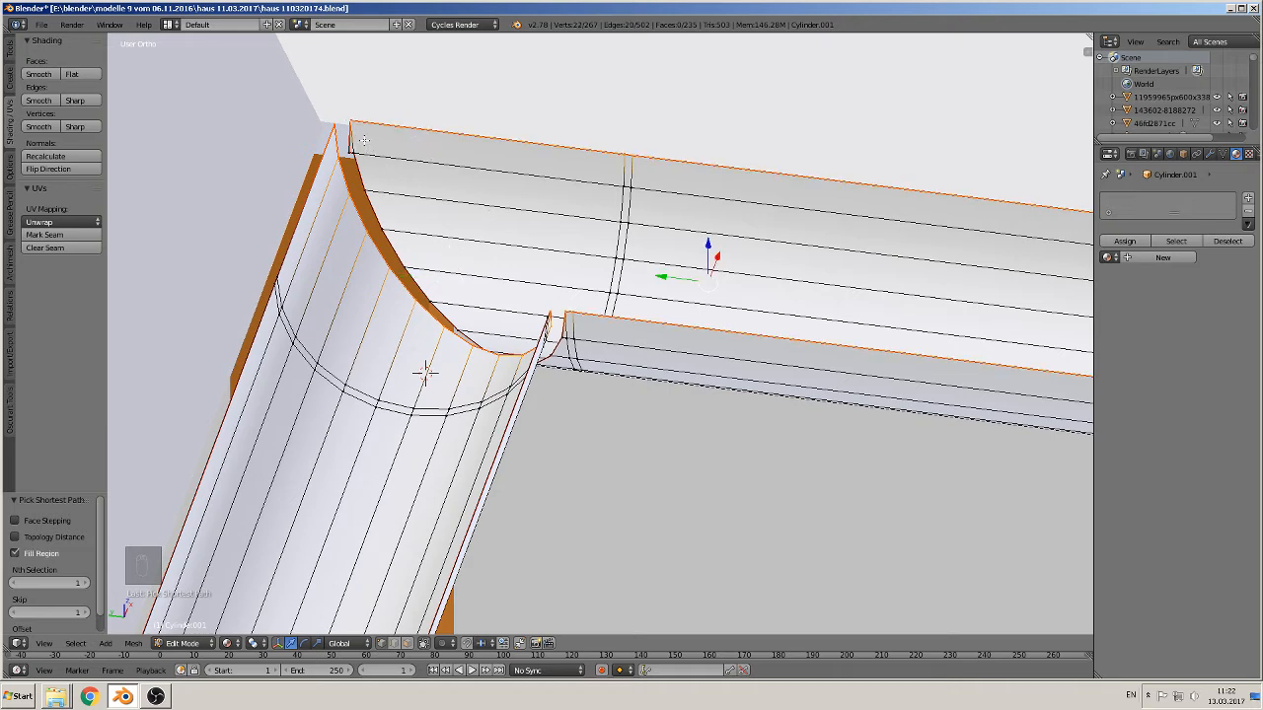
key("ctrl+y")
middle_click_drag(425, 371, 425, 355)
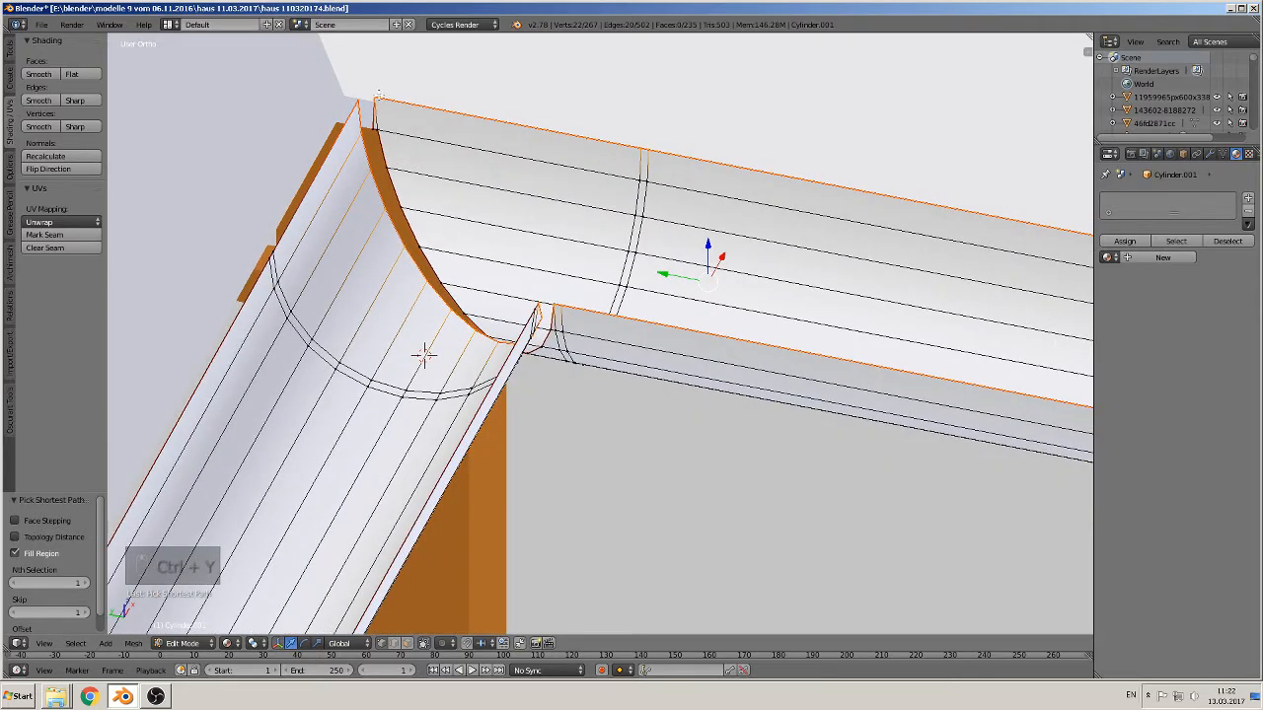
key("ctrl+y")
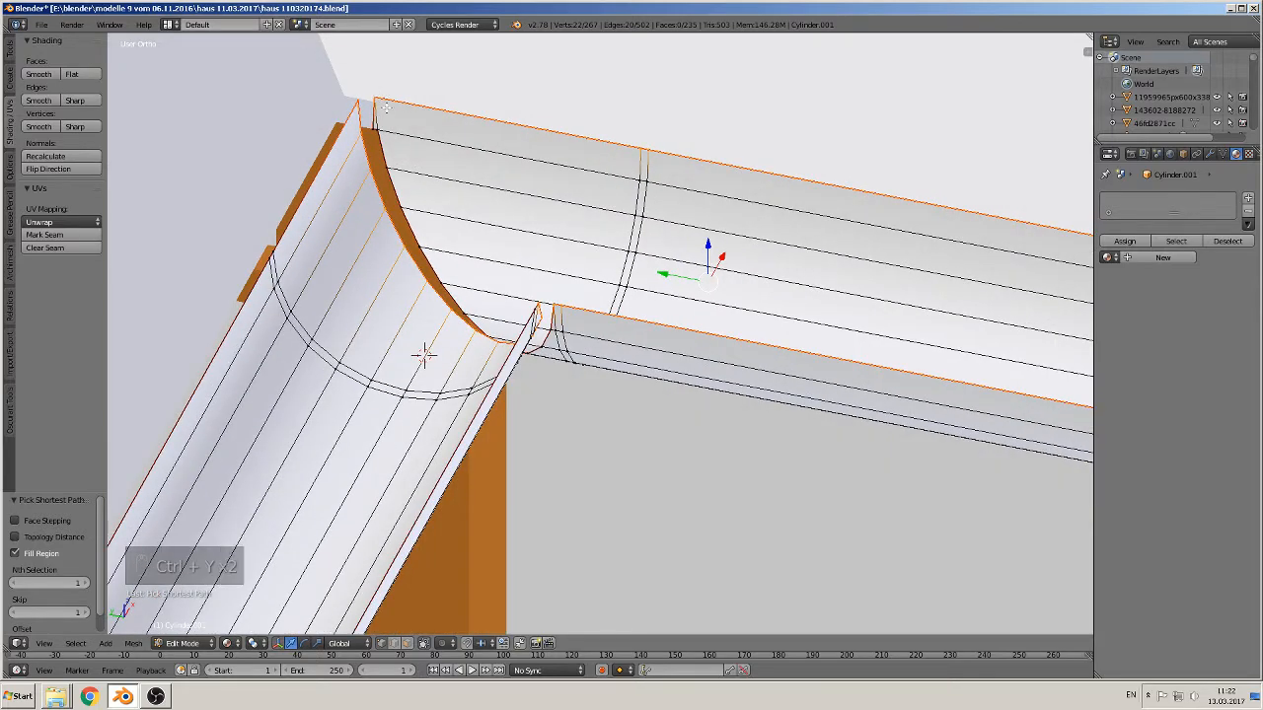
Switch the keyboard input language to Deutsch (Deutschland) and undo the last path selection
left_click(1131, 696)
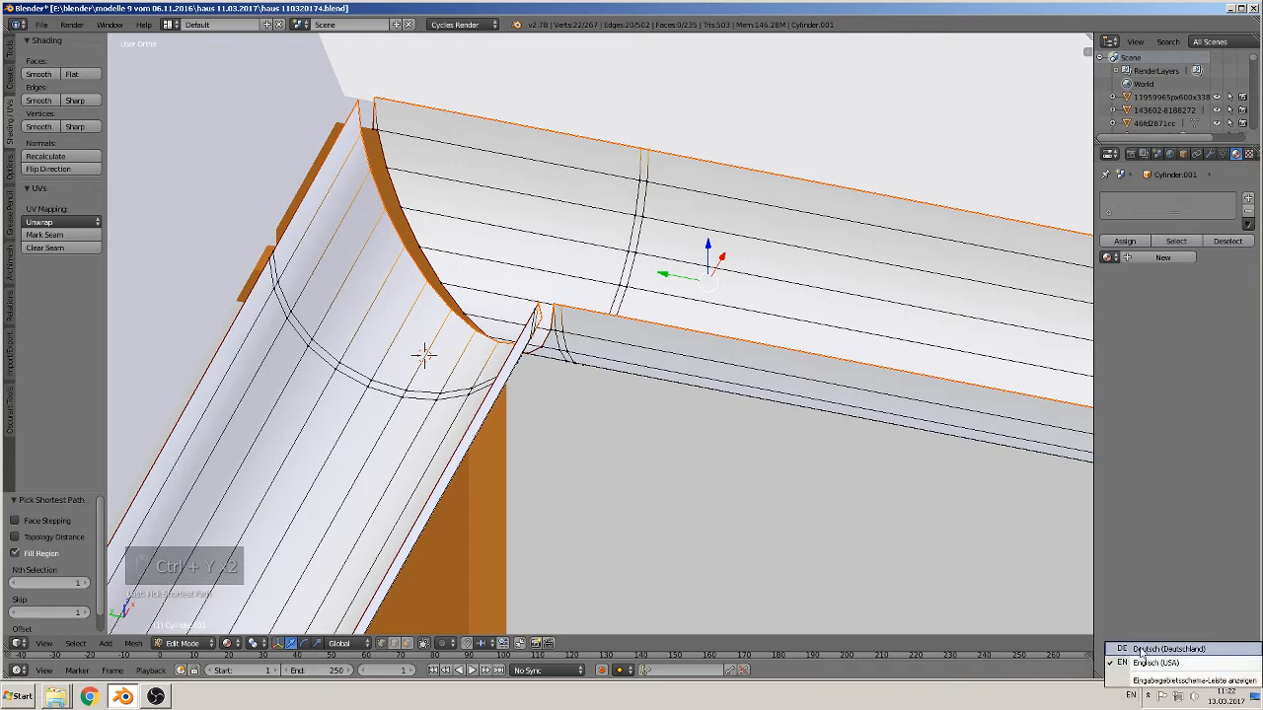
left_click(1144, 653)
middle_click_drag(424, 355, 426, 330)
key("ctrl+z")
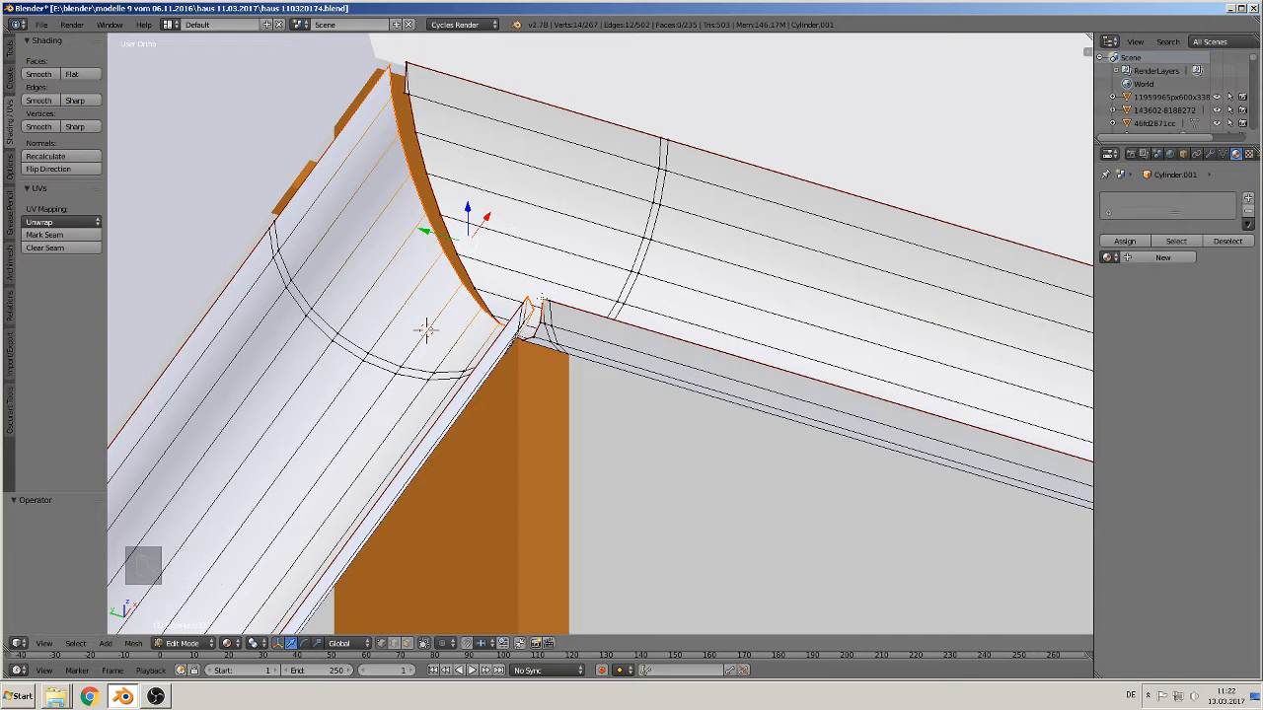
Try to extend the path selection onto the long gutter's corner-end edge, and undo it
right_click(542, 298, "ctrl")
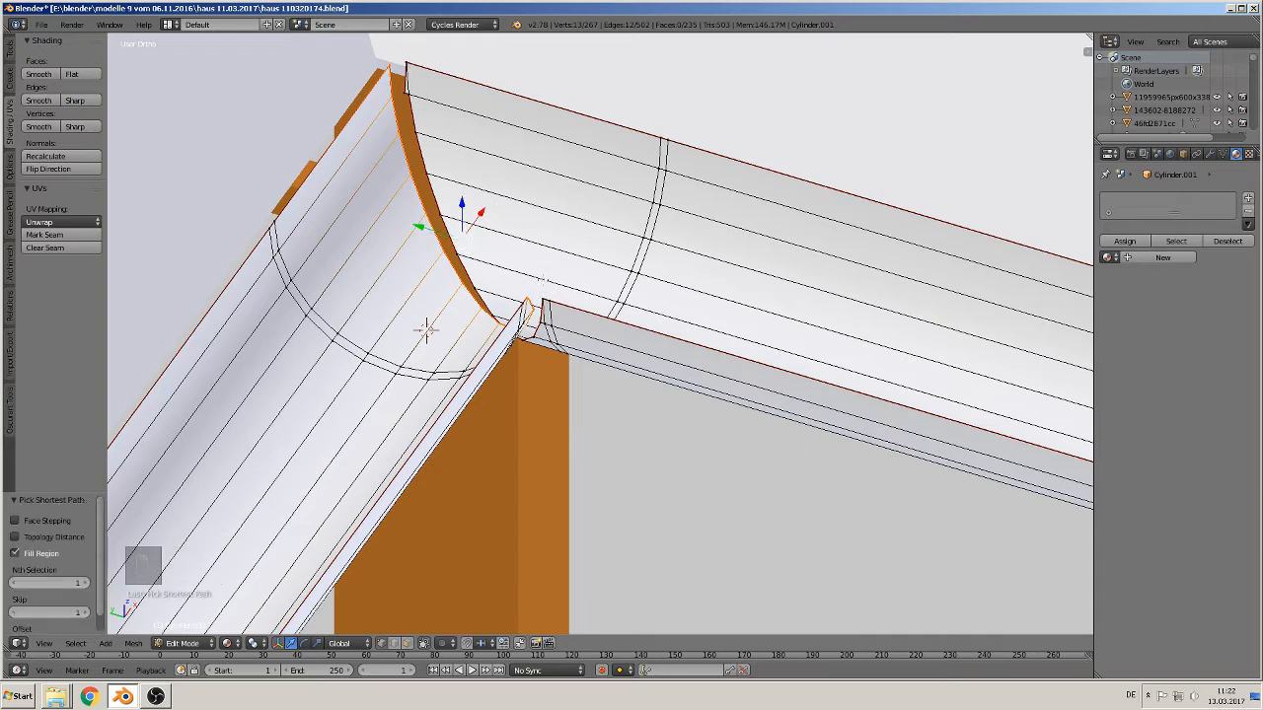
right_click(542, 294, "ctrl")
right_click(407, 63, "ctrl")
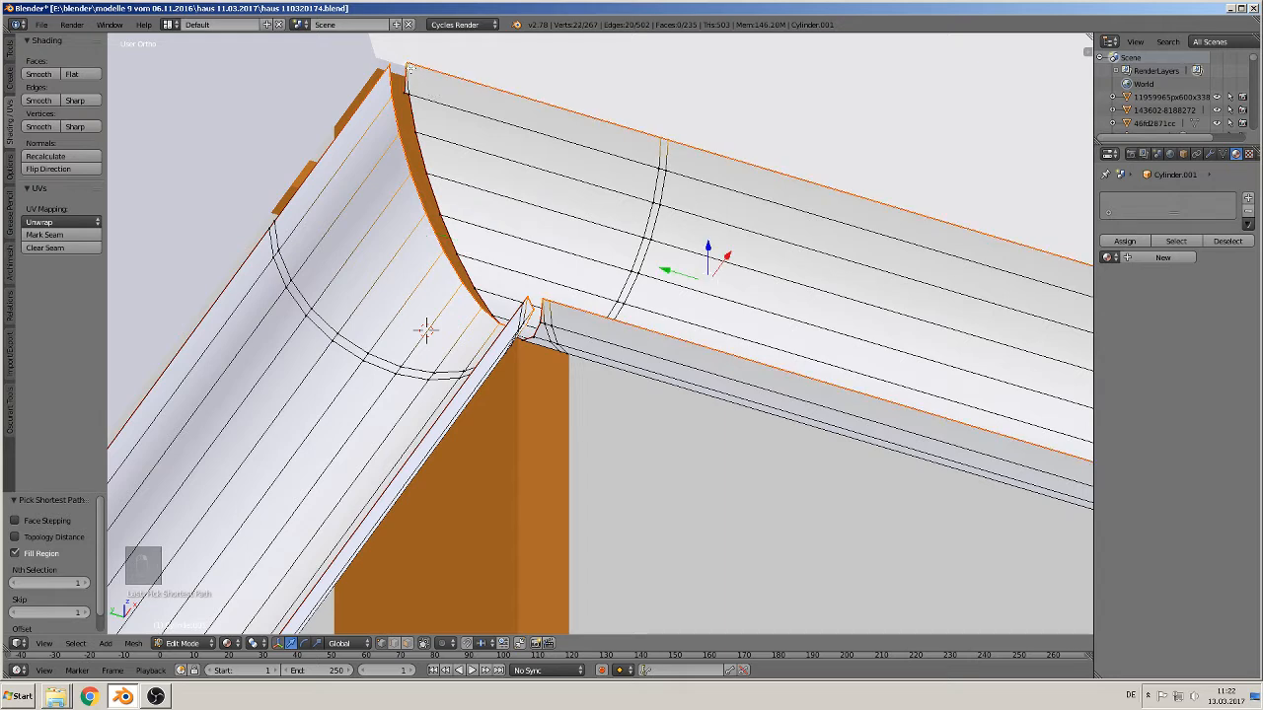
key("ctrl+z")
Select the four uppermost vertices on both sides of the corner gap and fill them with a face
right_click(408, 66)
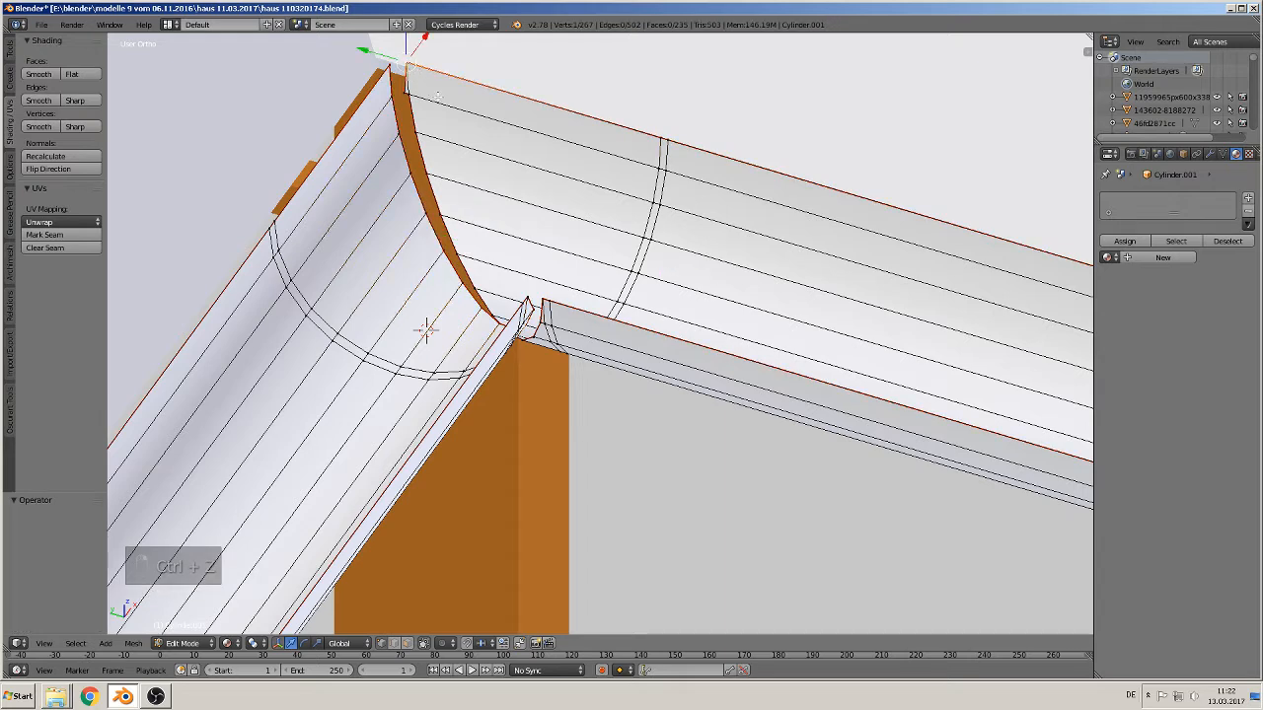
right_click(433, 129, "ctrl")
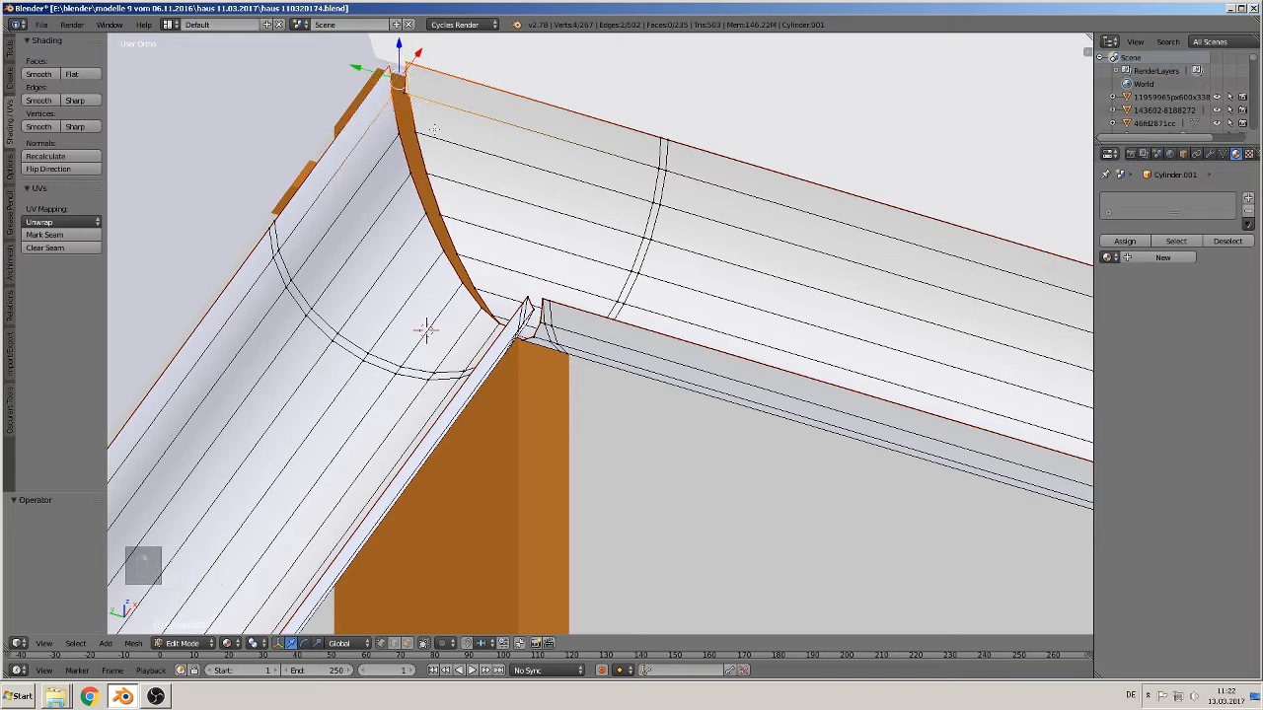
middle_click_drag(434, 129, 396, 122)
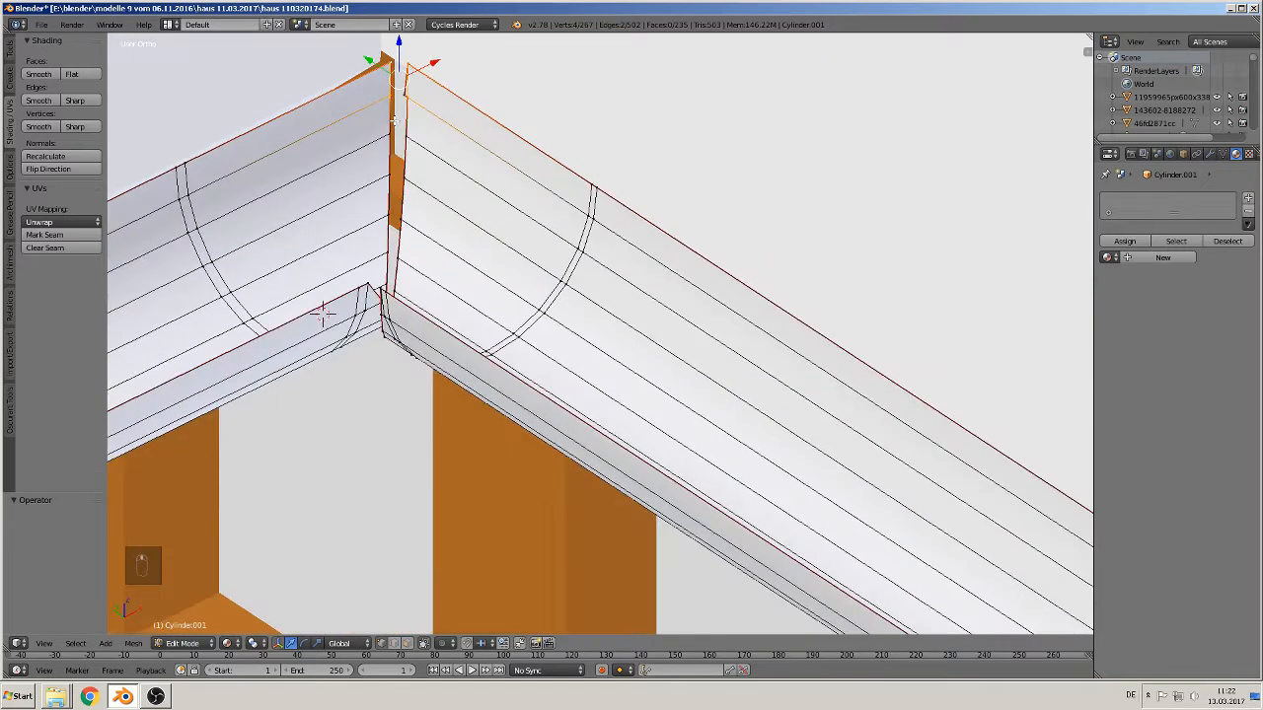
key("f")
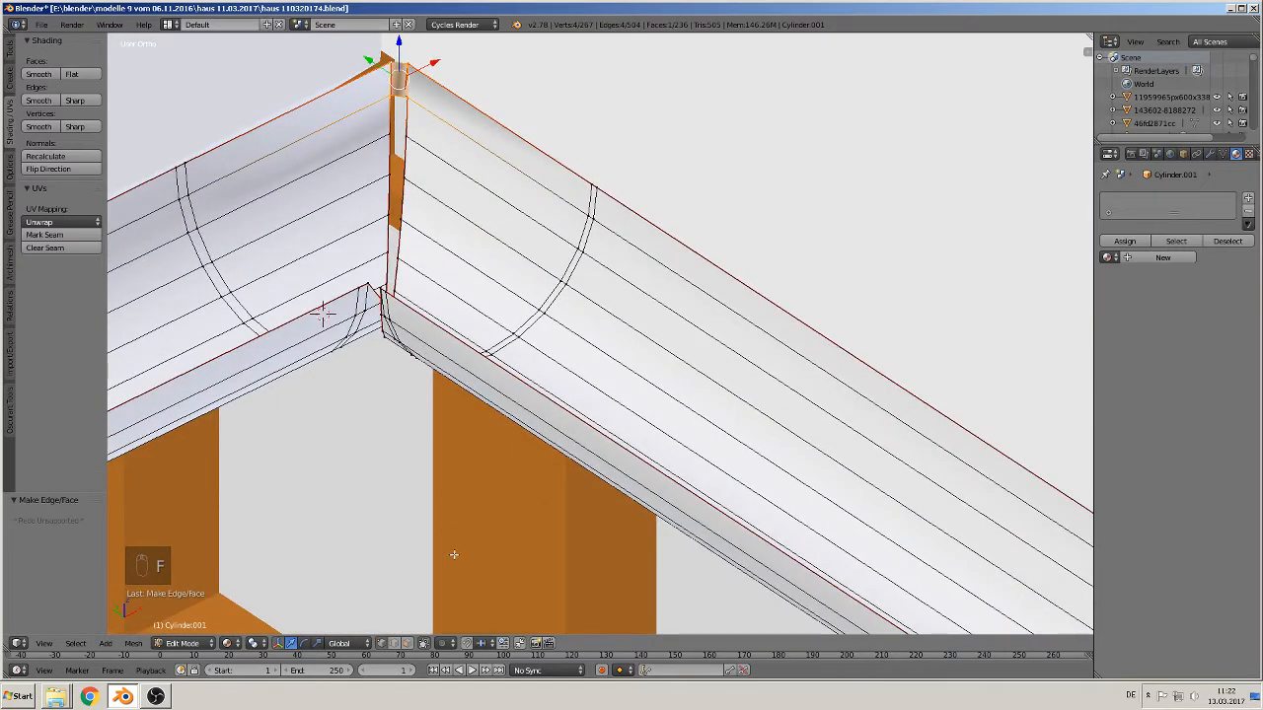
Fill the next section of the corner gap directly below the new face with another face
scroll(454, 194, "up", 3)
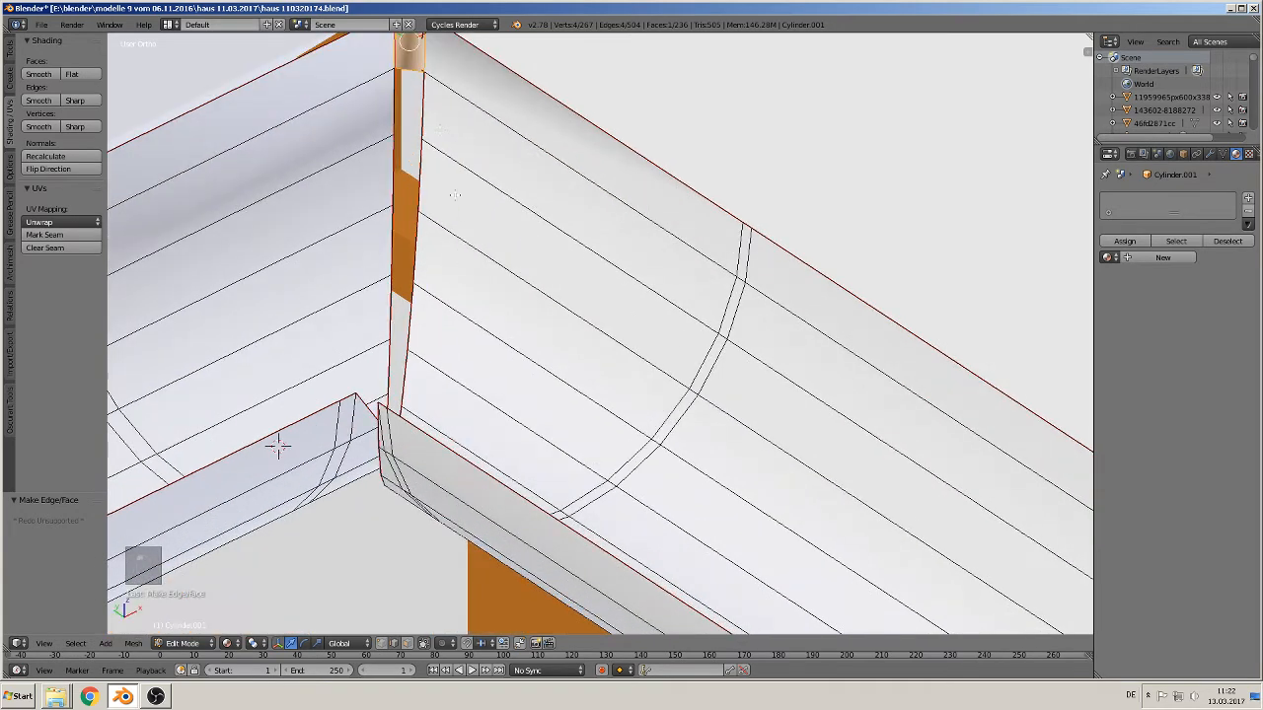
right_click_drag(392, 99, 402, 123, "shift")
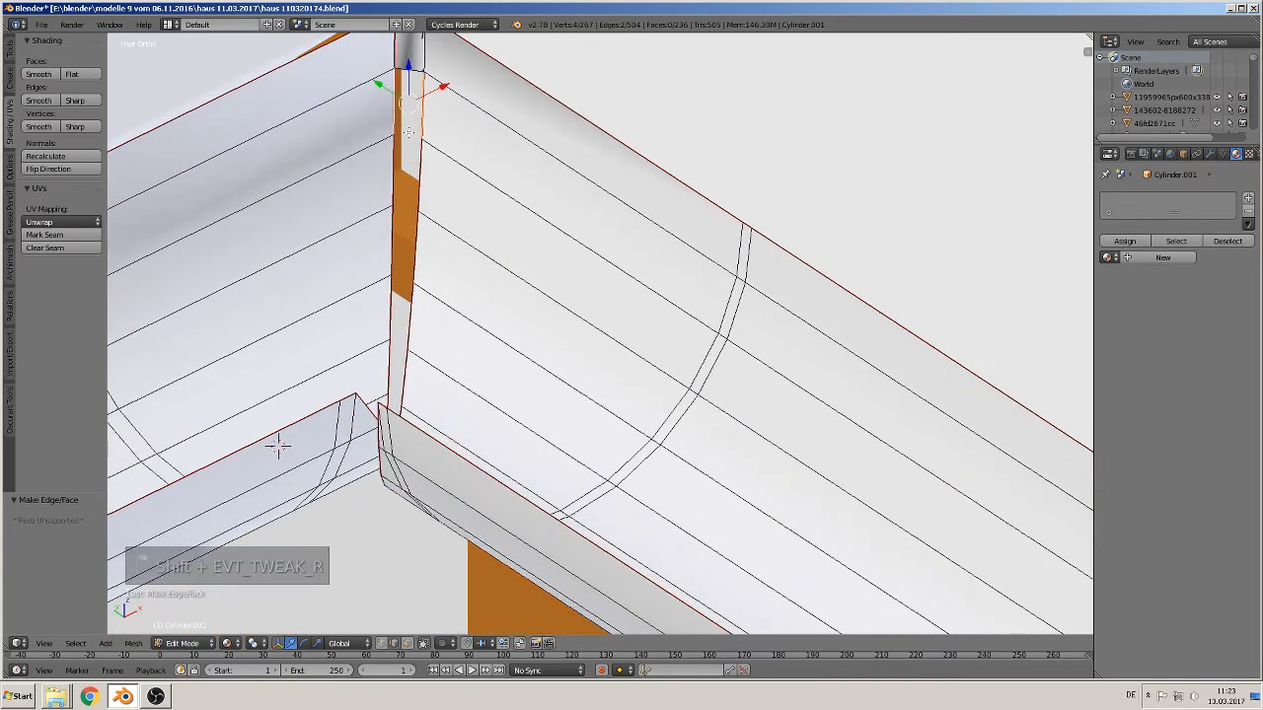
key("f")
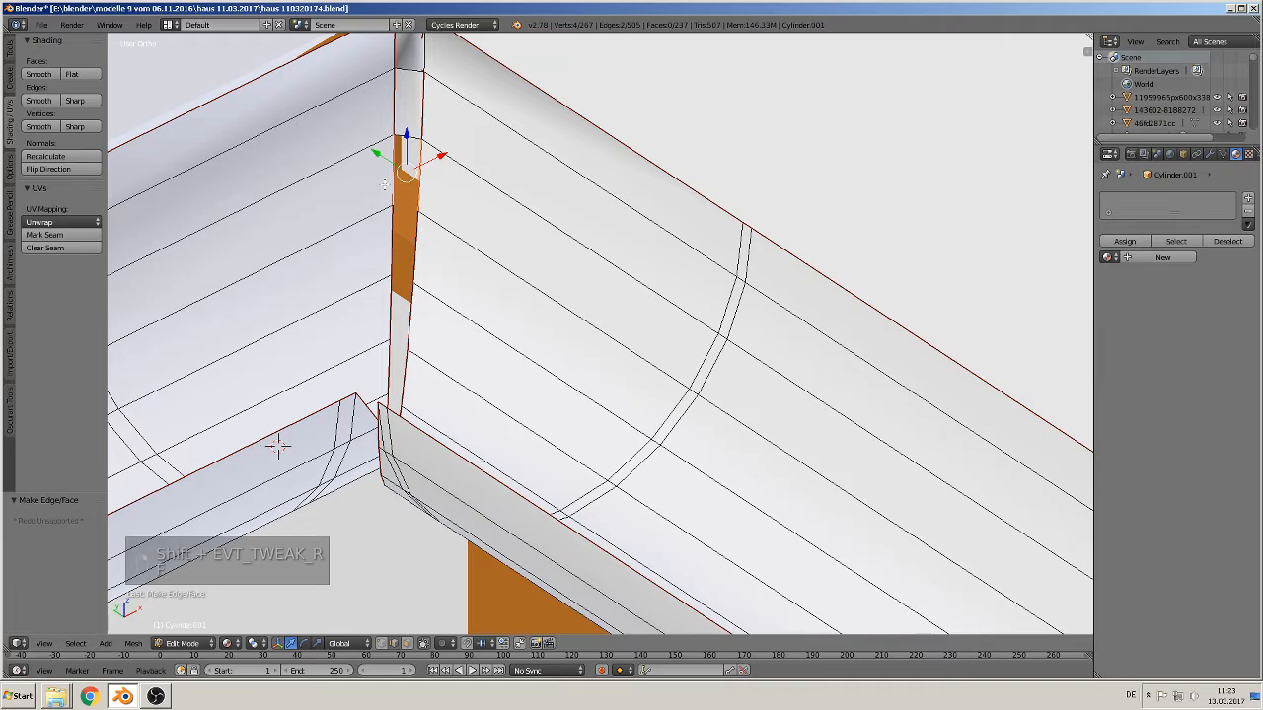
Fill the open sections in the middle of the corner gap between the two gutters with faces, one after another
key("f")
key("f")
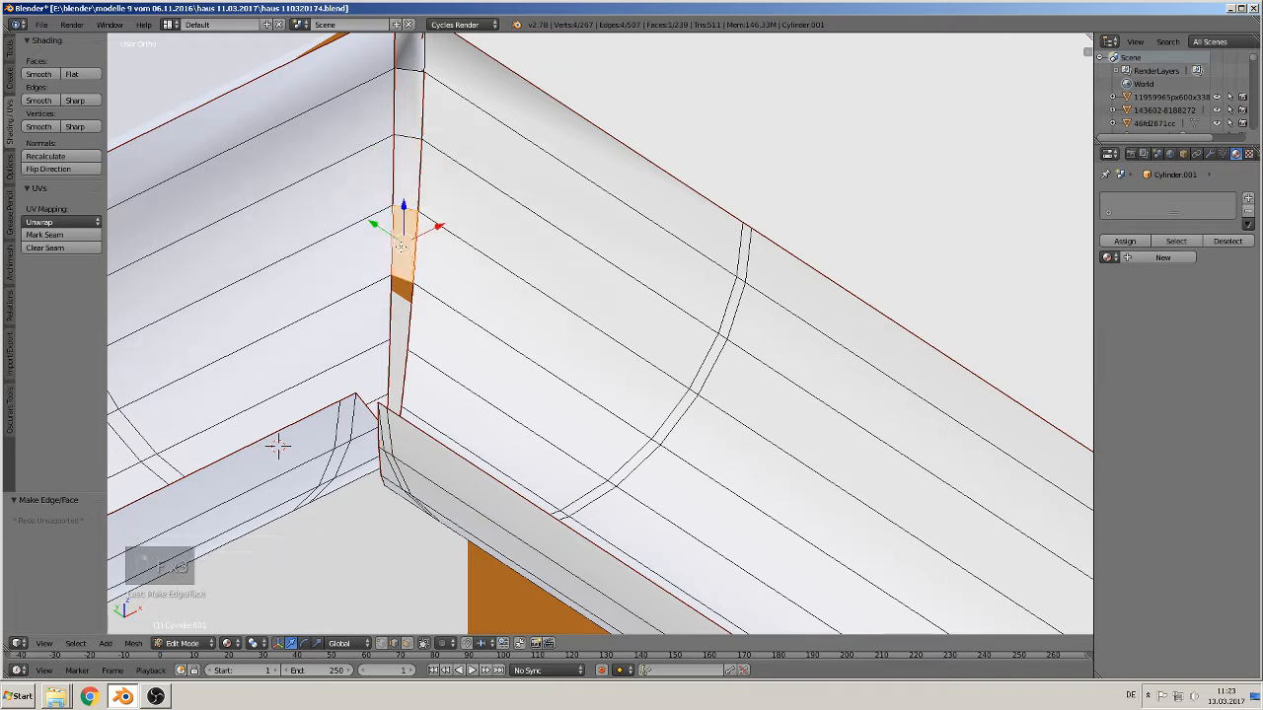
middle_click_drag(278, 446, 226, 324)
key("f")
key("g")
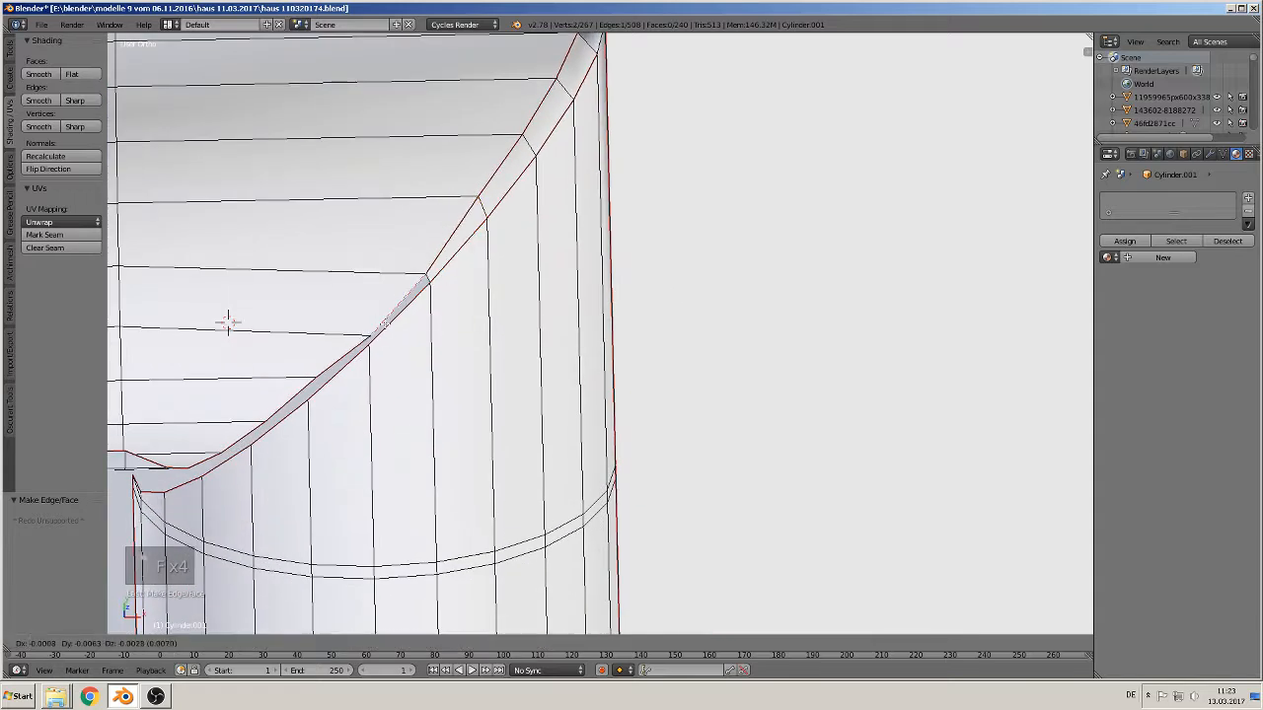
right_click(226, 324)
key("f")
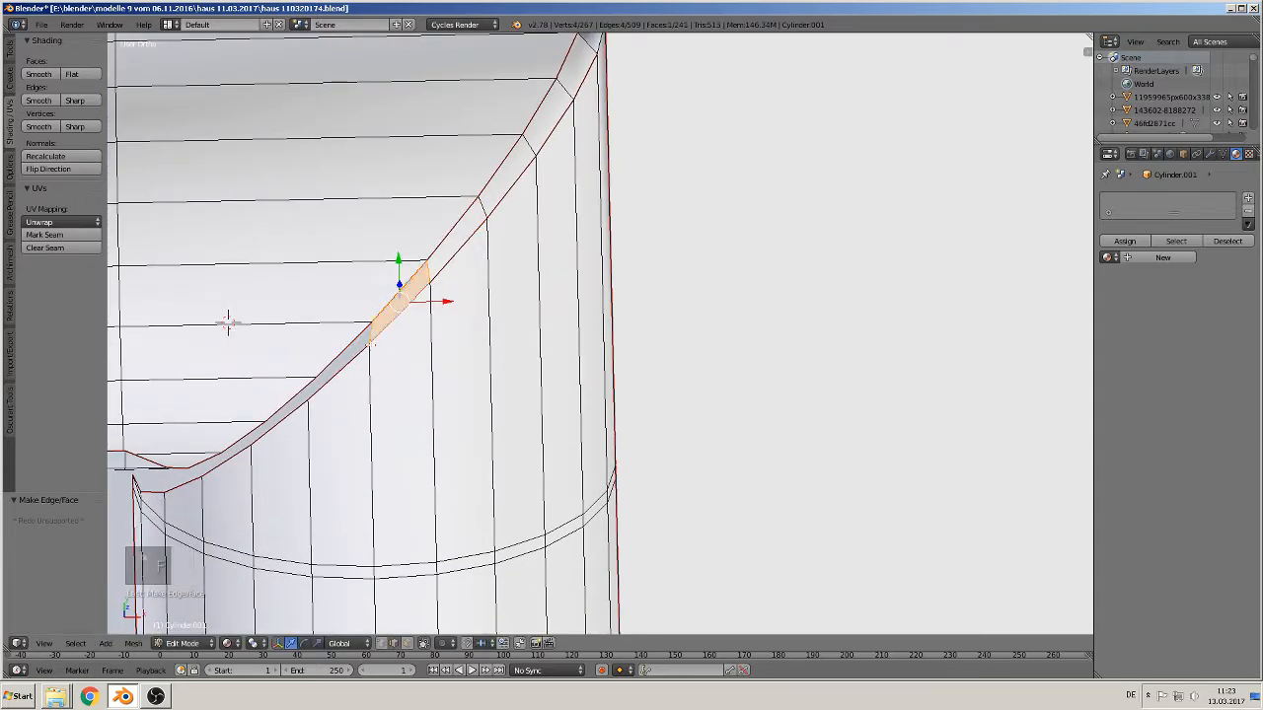
Continue down the curve of the corner gap, bridging each pair of opposite edges in its lower part with a face
right_click(335, 355)
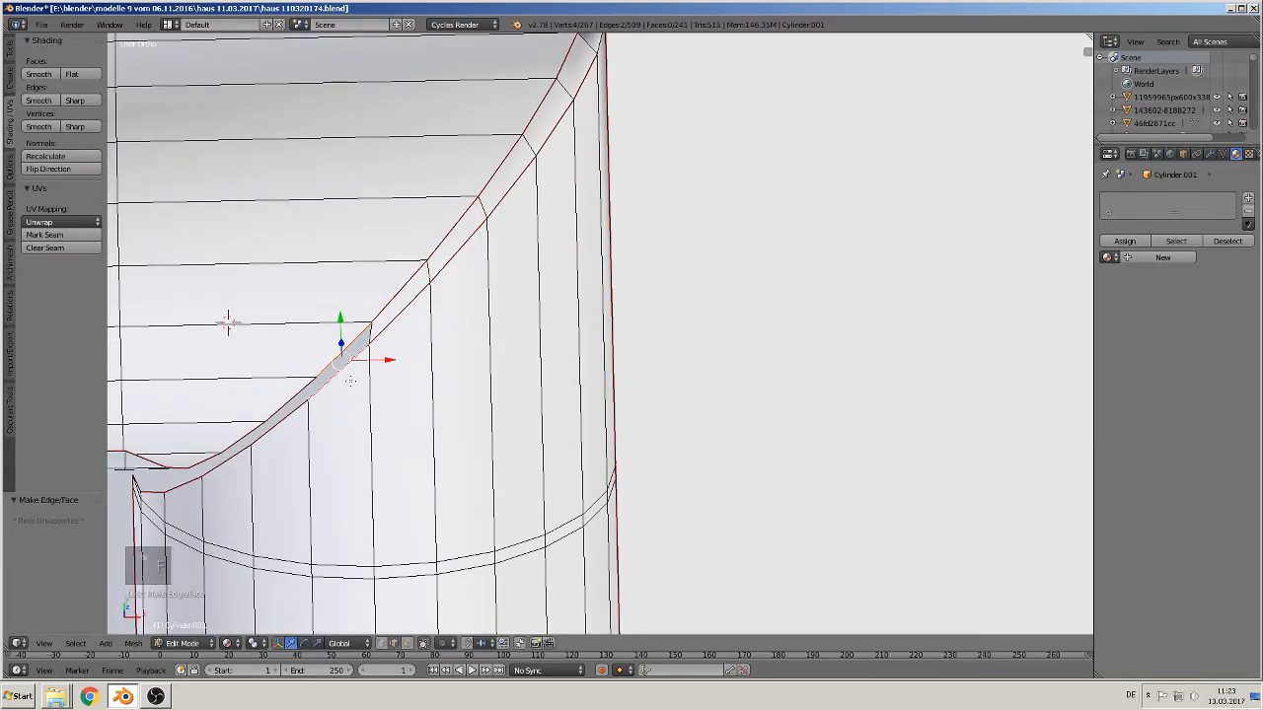
key("f")
middle_click_drag(349, 380, 437, 284)
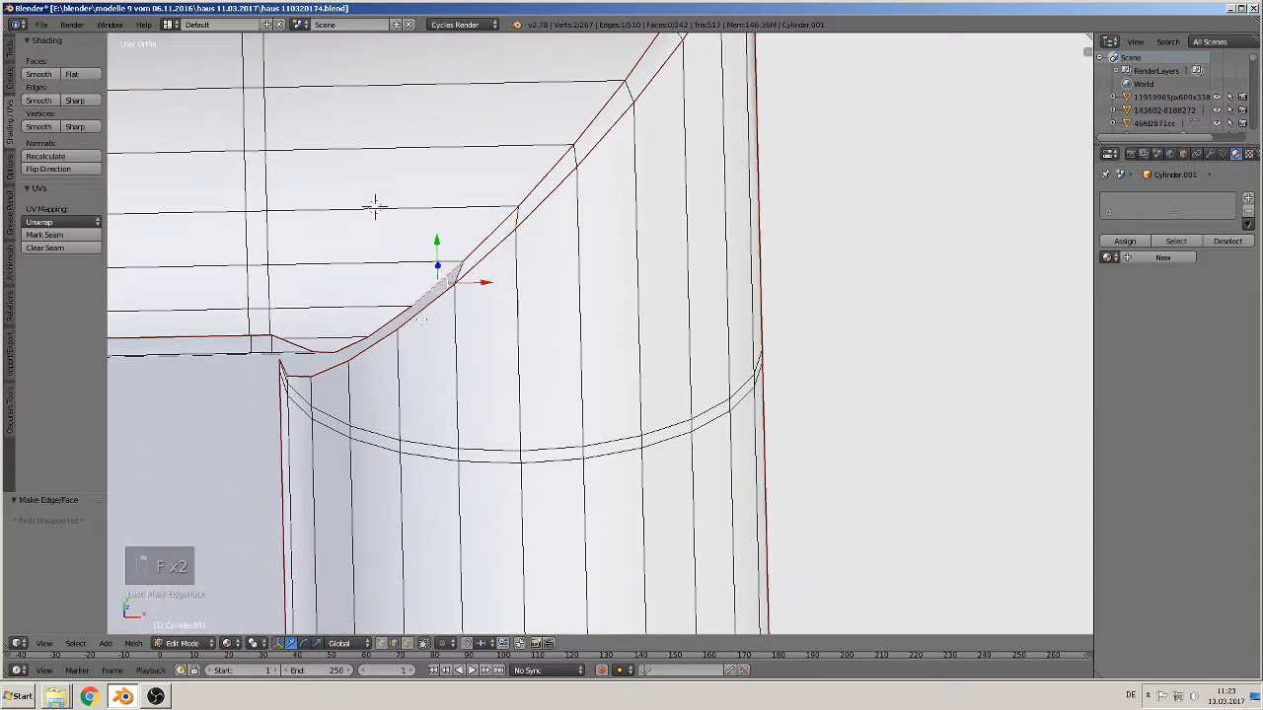
key("f")
right_click(386, 319)
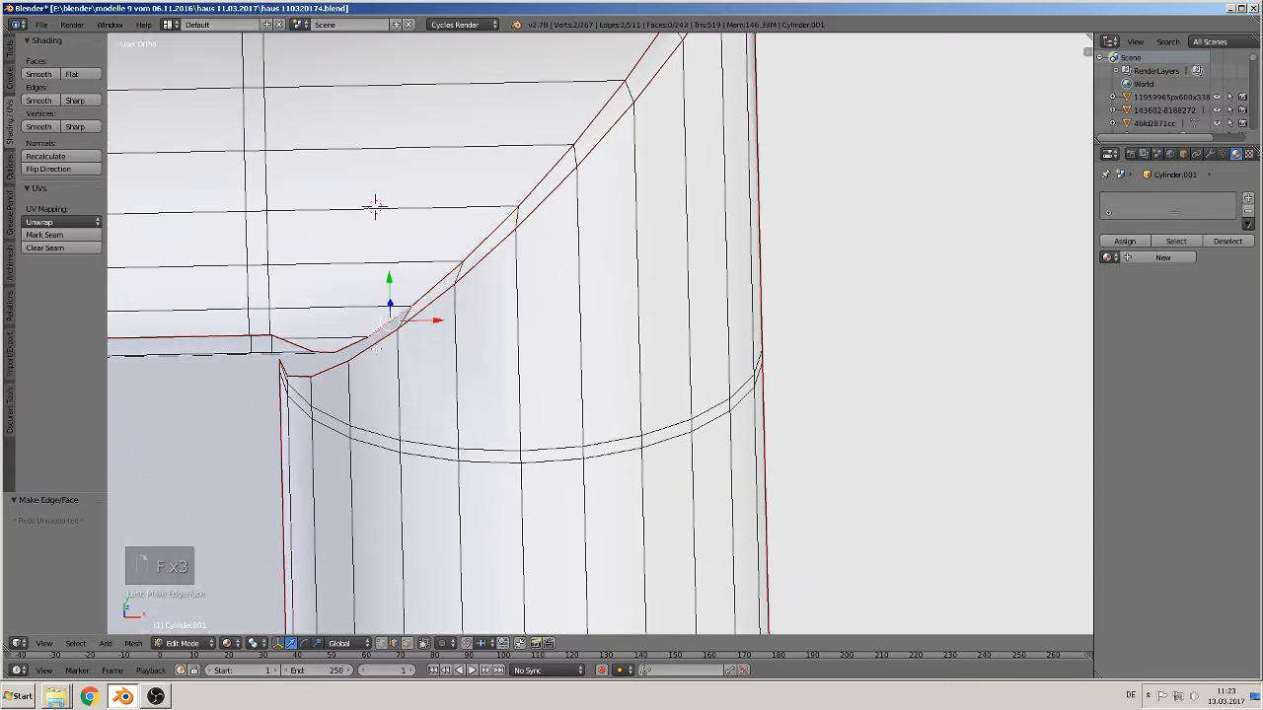
right_click(371, 345, "shift")
key("f")
middle_click_drag(367, 348, 324, 349)
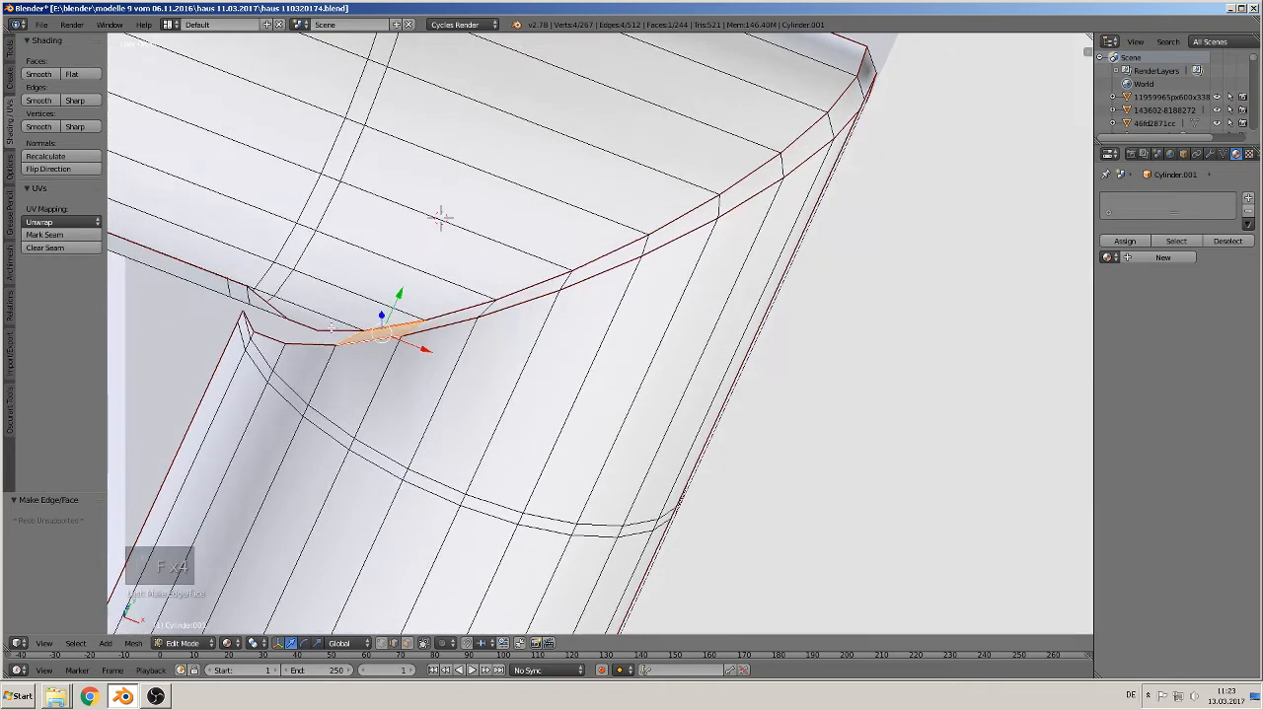
Select opposite edges around the lowest point of the corner gap and fill the sections there up towards the inner rim
right_click(334, 328)
right_click(313, 346, "shift")
key("f")
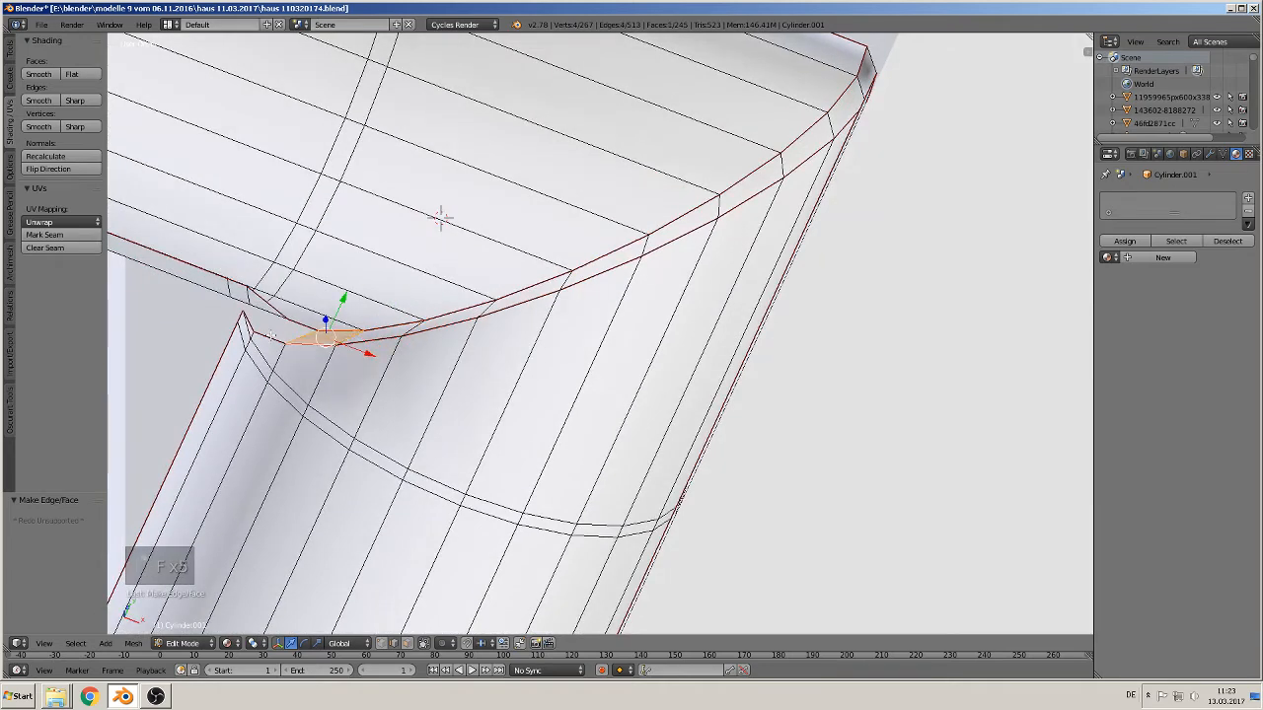
right_click(272, 336)
middle_click_drag(310, 321, 323, 306)
right_click(303, 321, "shift")
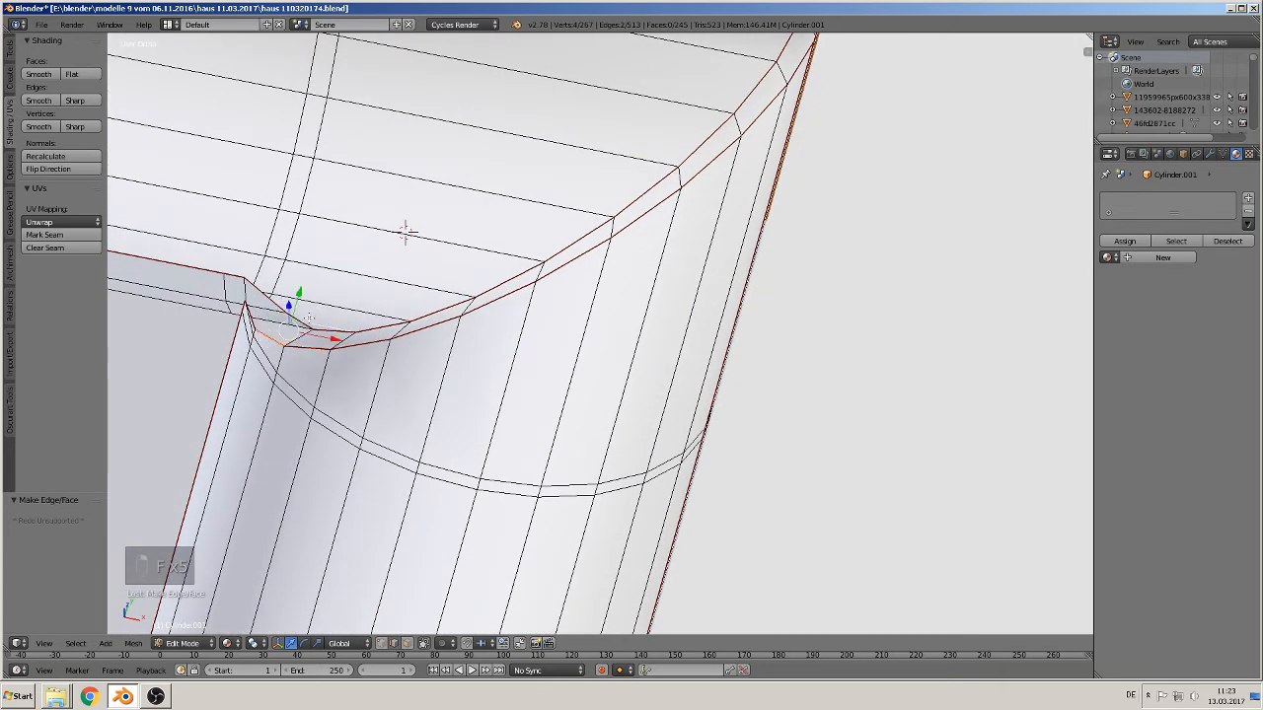
right_click(311, 322)
right_click(281, 318)
right_click(297, 320)
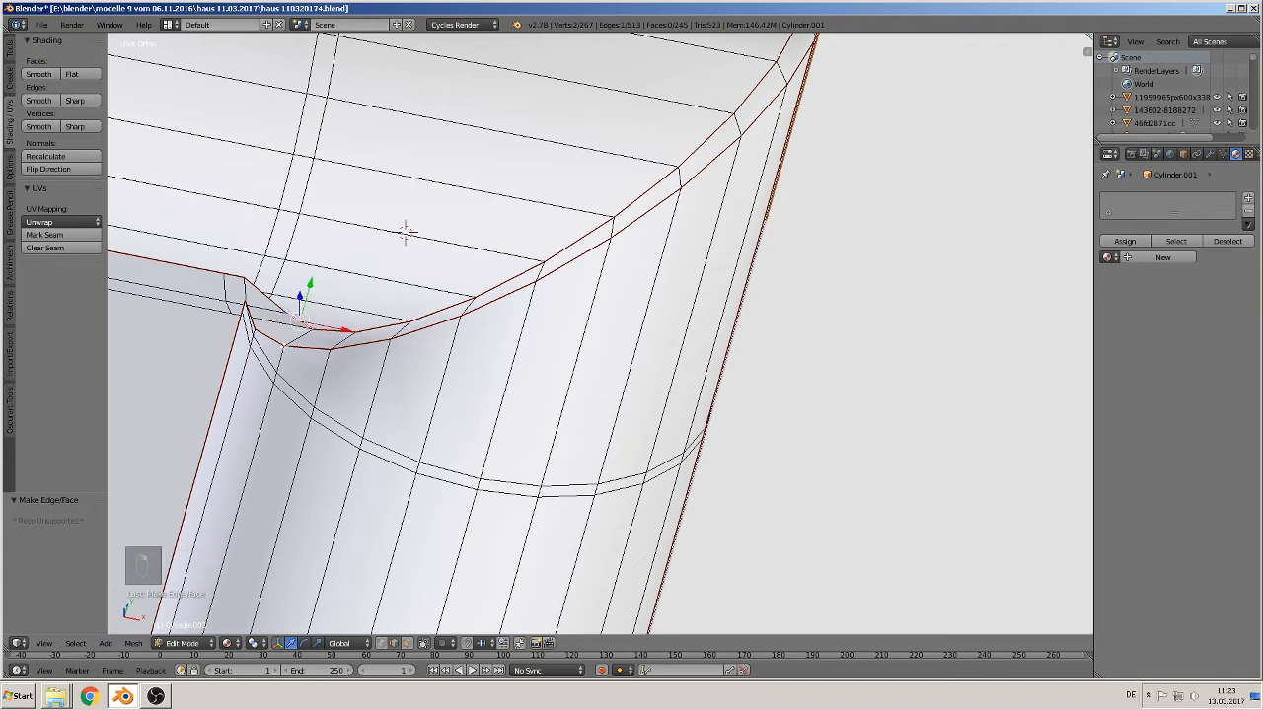
right_click(267, 338, "shift")
key("f")
Fill the last gap section at the gutters' inner rim with a face and check the closed corner in Object Mode
right_click(277, 319)
middle_click_drag(284, 318, 213, 315)
right_click(244, 309)
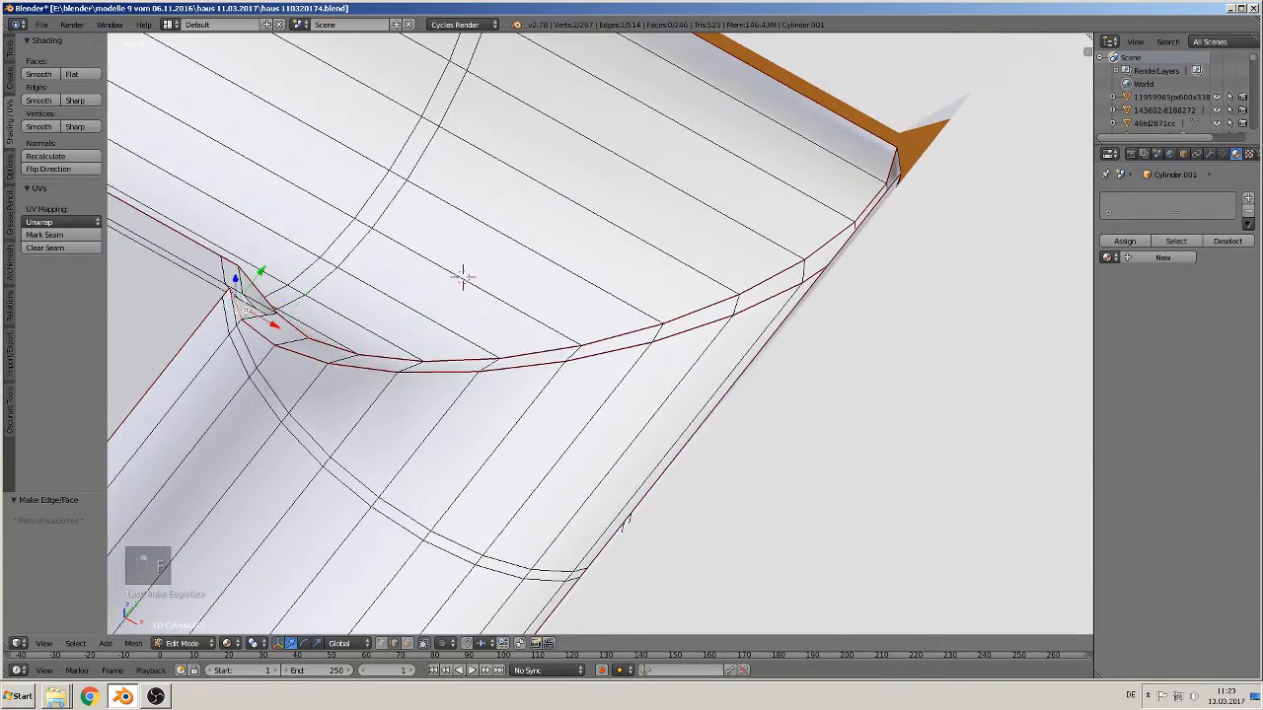
right_click(268, 294, "shift")
key("f")
middle_click_drag(462, 276, 332, 244)
middle_click_drag(373, 307, 515, 400)
key("Tab")
key("Tab")
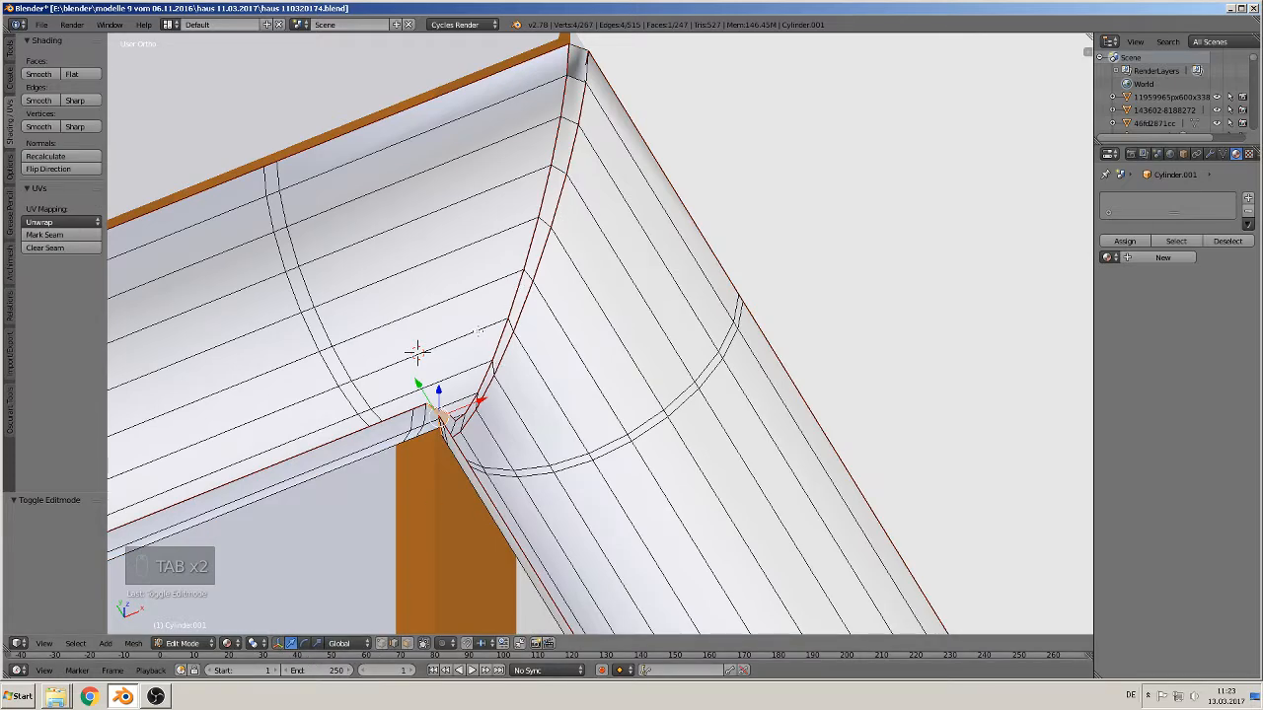
Select the edge loop along the long gutter's side of the corner strip, dissolve its edges and check the resulting mitre in Object Mode
left_click(518, 306, "alt")
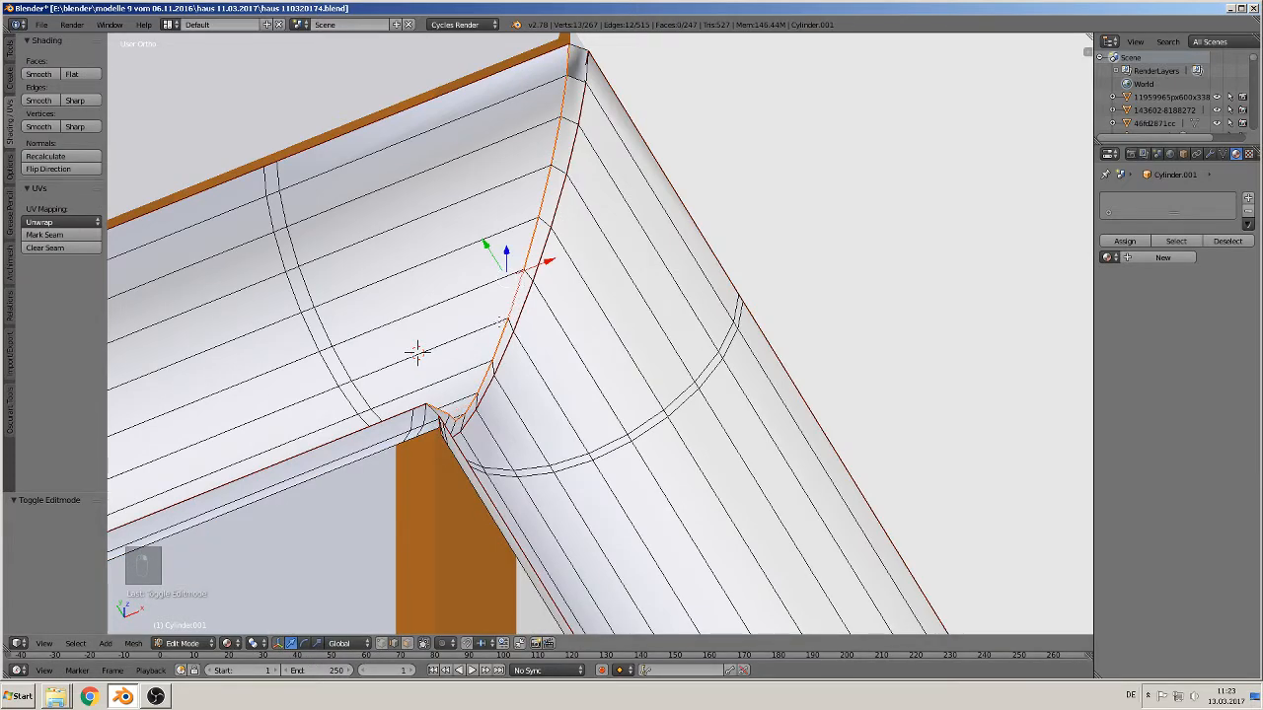
middle_click_drag(417, 351, 408, 335)
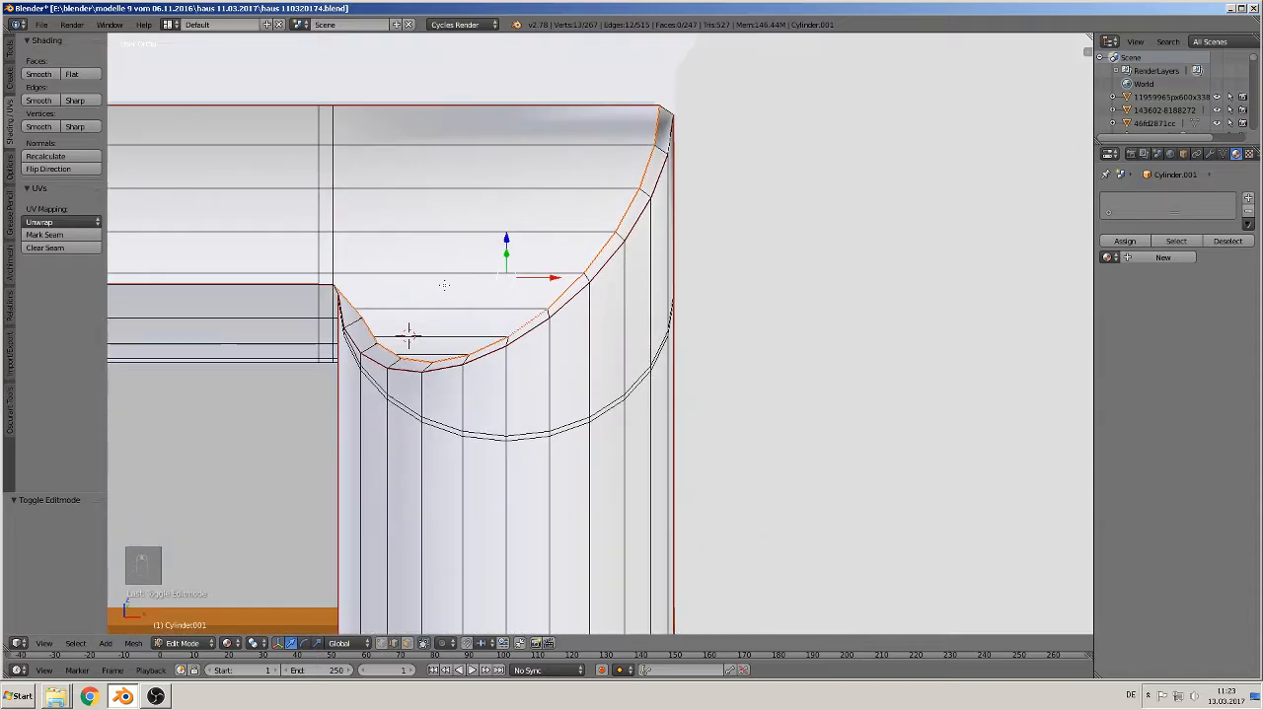
key("x")
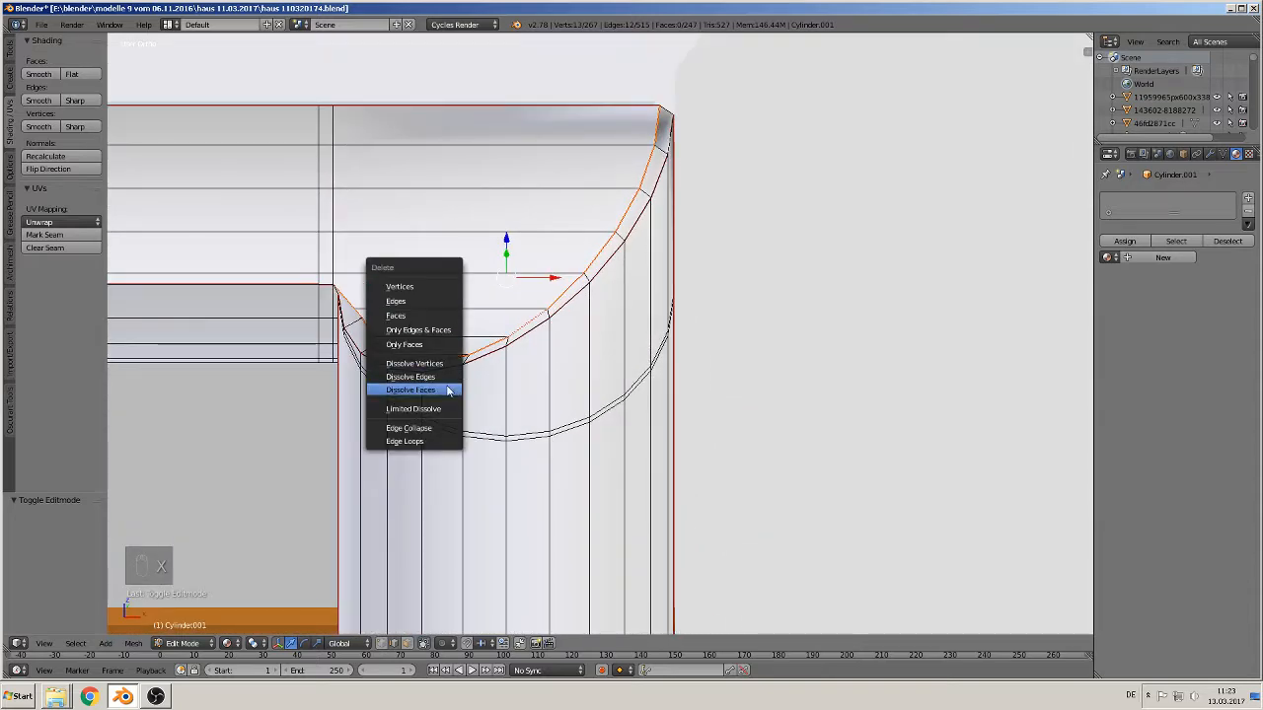
left_click(435, 375)
middle_click_drag(408, 338, 412, 157)
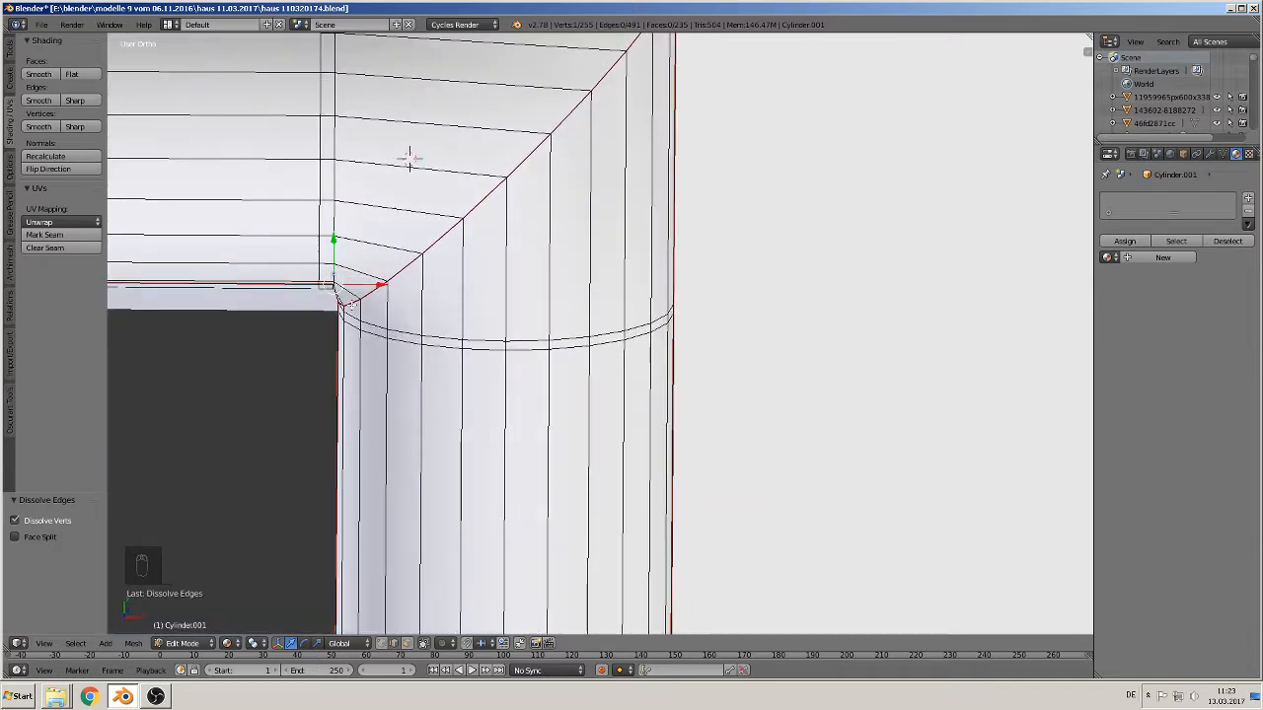
key("Tab")
middle_click_drag(361, 364, 552, 283)
key("Tab")
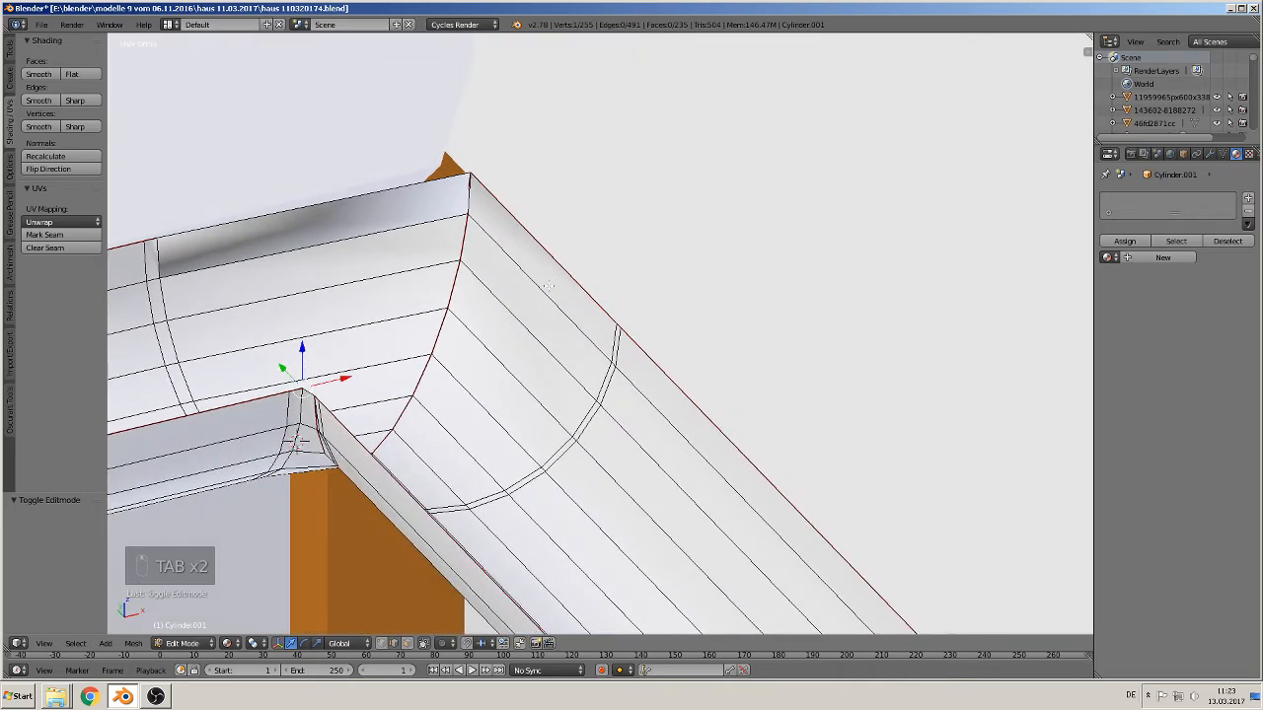
Select the long gutter's uppermost face at the corner in face mode, try flat shading on it and restore smooth shading
left_click(406, 643)
right_click(312, 227)
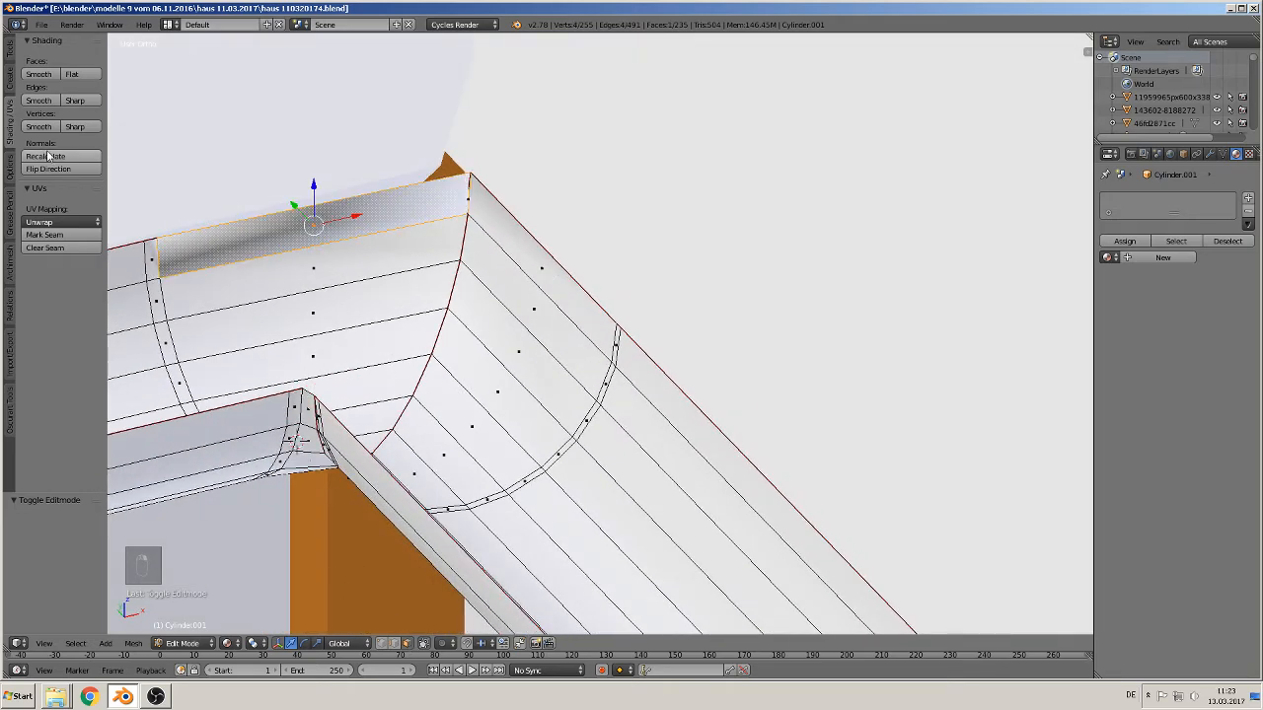
left_click(77, 73)
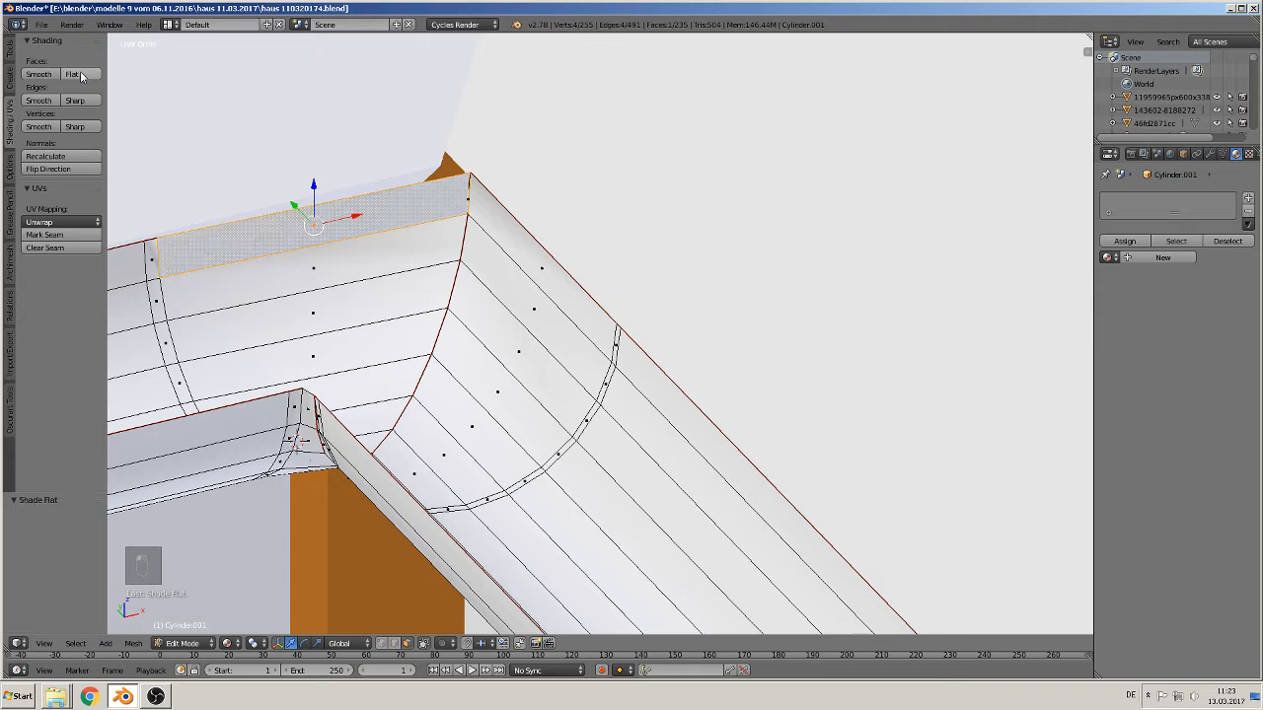
left_click(37, 74)
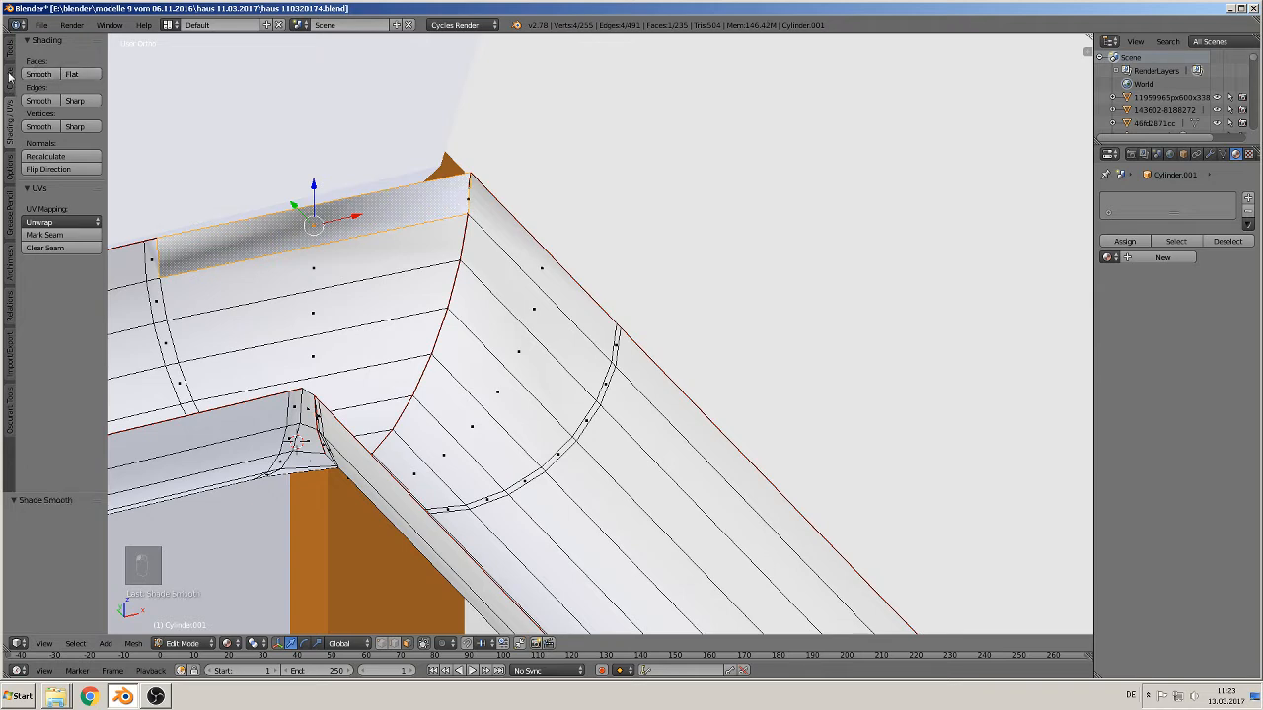
Flip the normal direction of the selected uppermost corner face and return to Object Mode
left_click(9, 49)
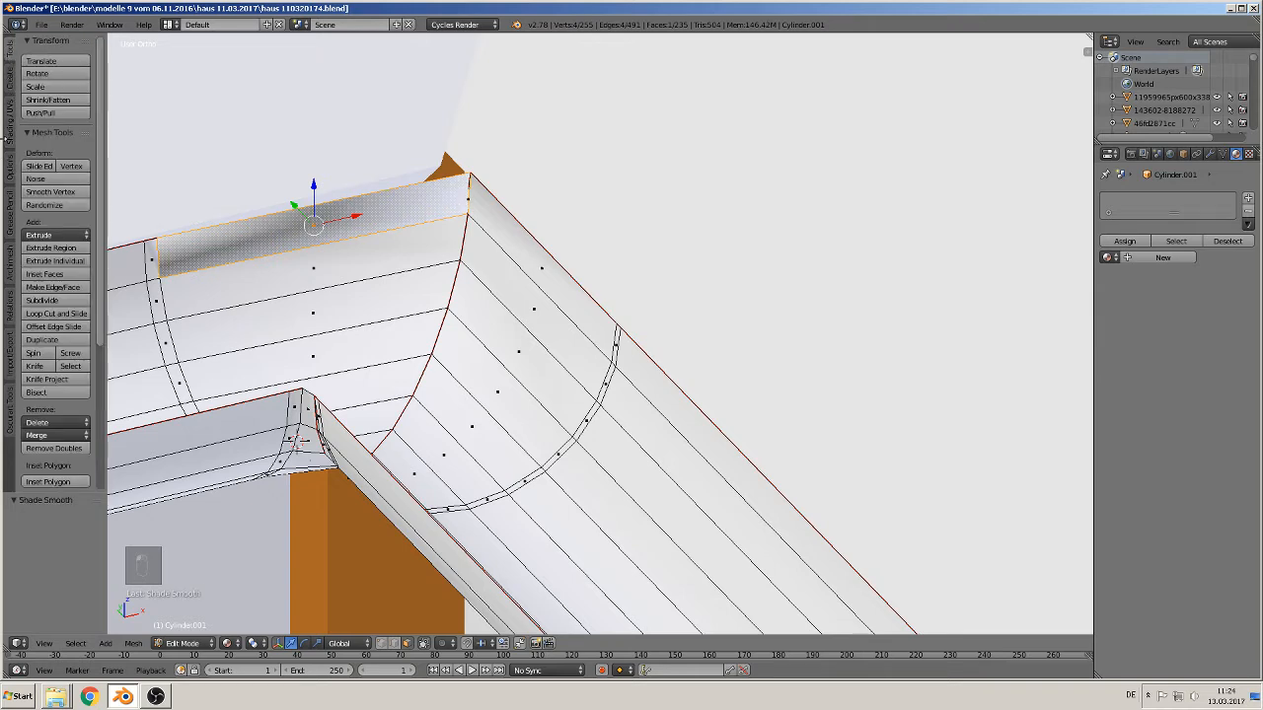
scroll(49, 365, "down", 3)
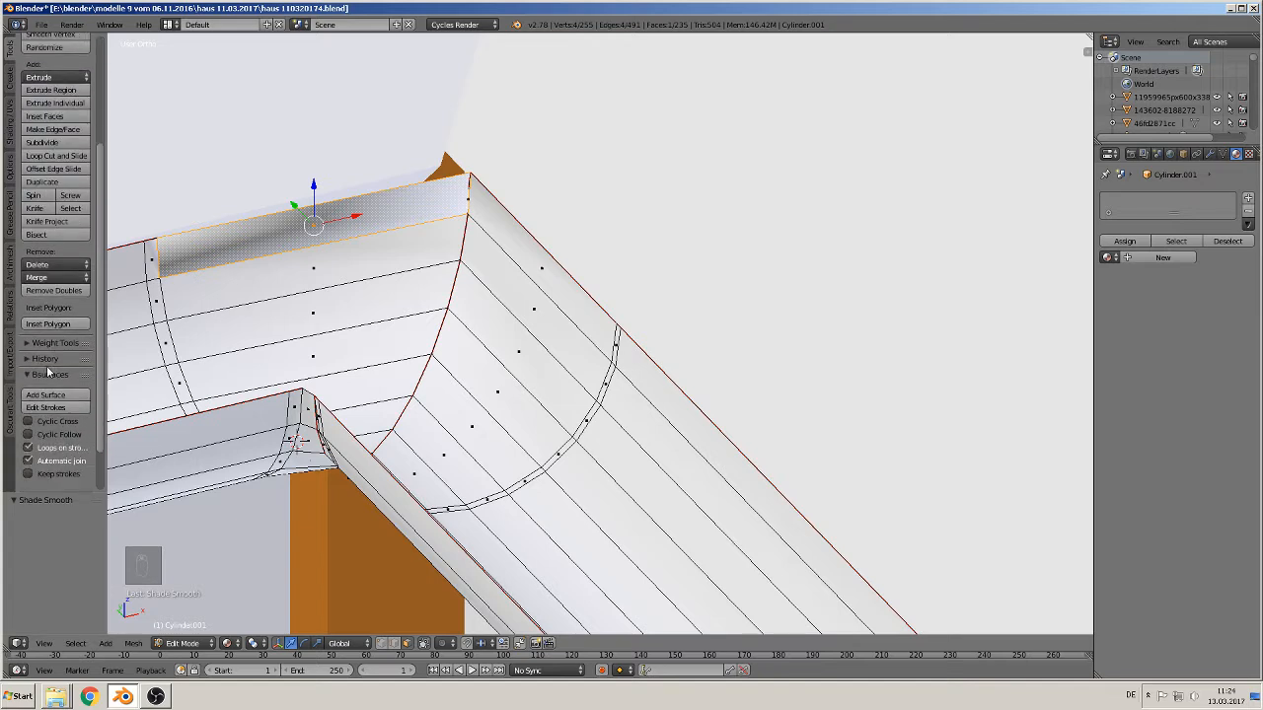
left_click(7, 132)
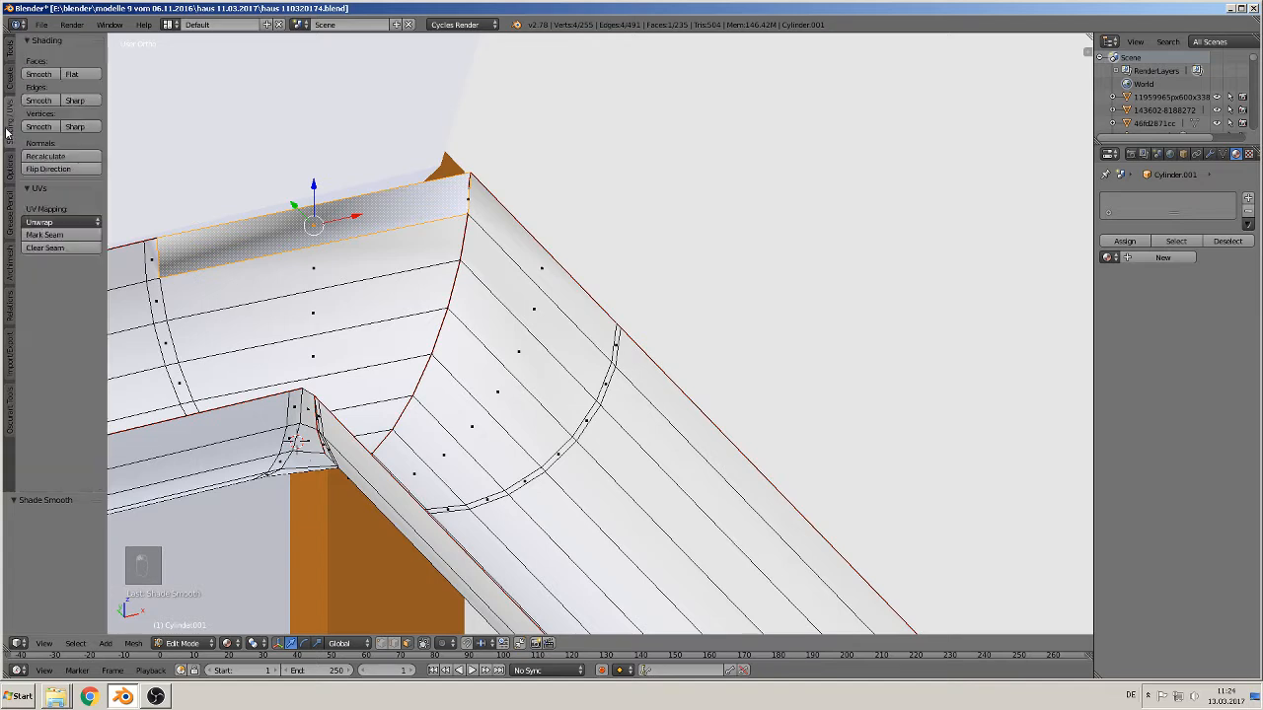
left_click(52, 170)
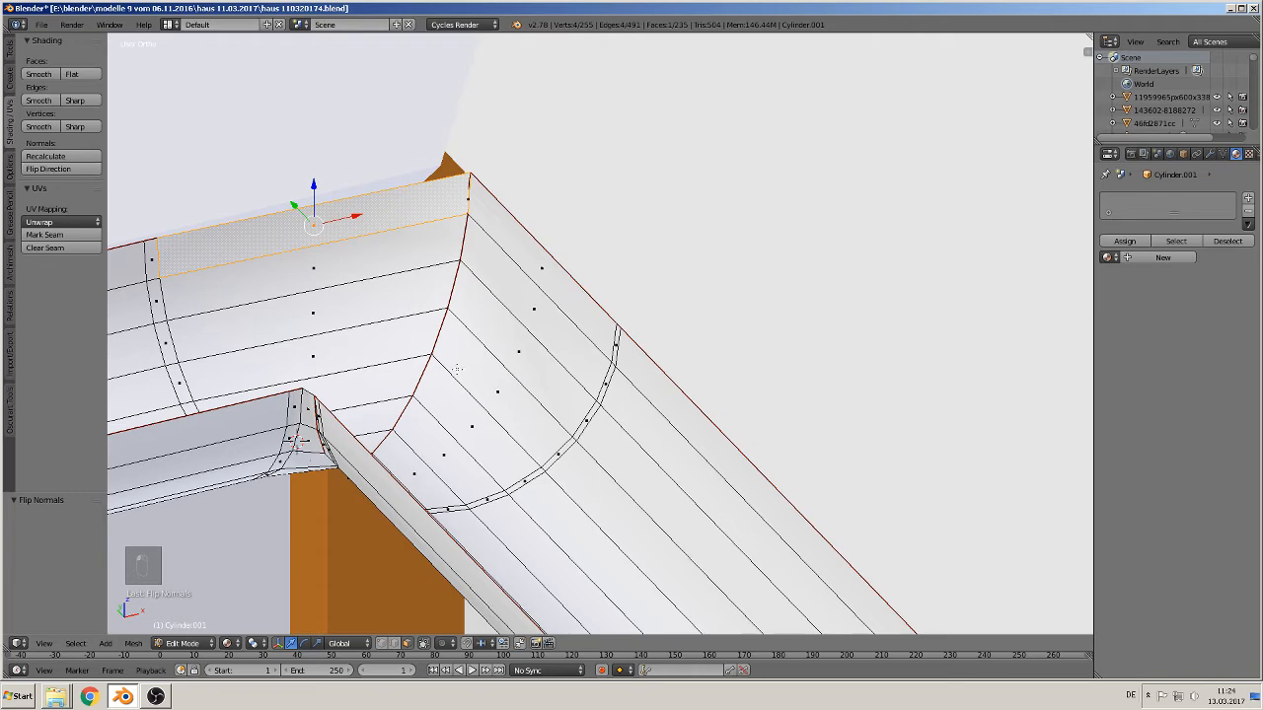
scroll(600, 335, "down", 4)
key("Tab")
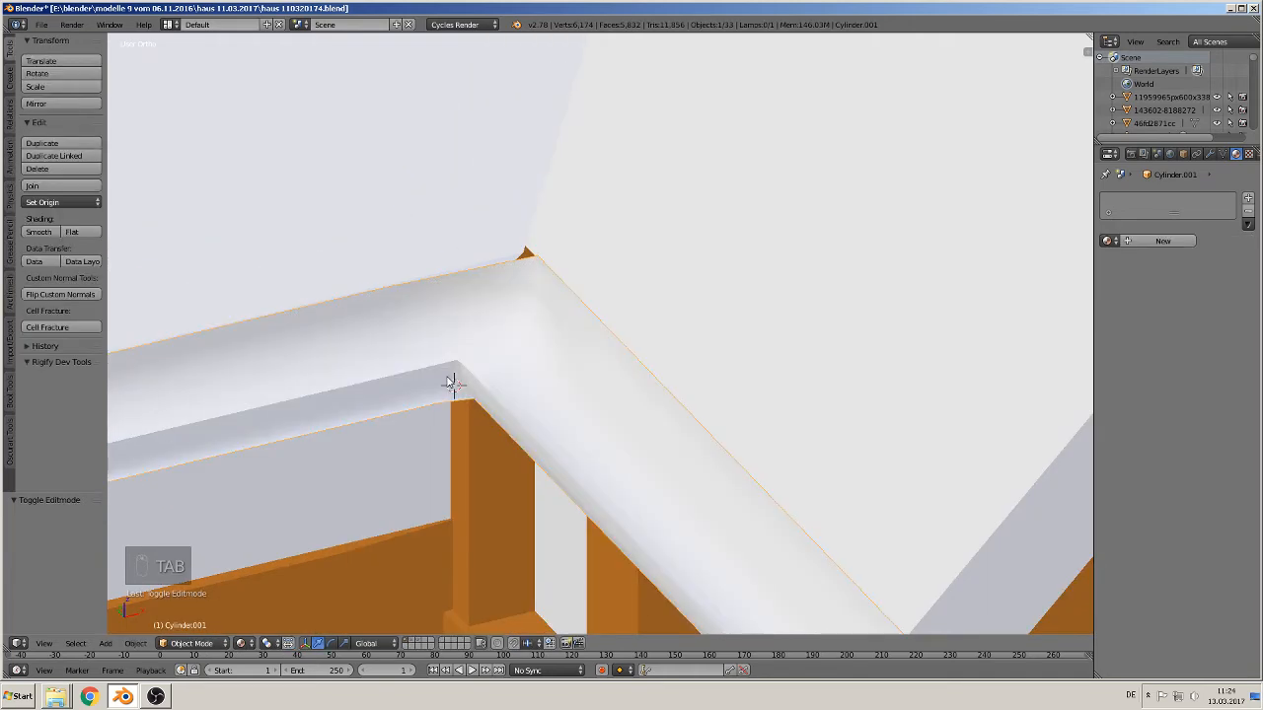
Examine the whole house with the finished gutter corner, and the gutters and downpipes in the reference photos from the front view
scroll(448, 379, "down", 5)
middle_click_drag(487, 432, 464, 424)
scroll(463, 424, "down", 4)
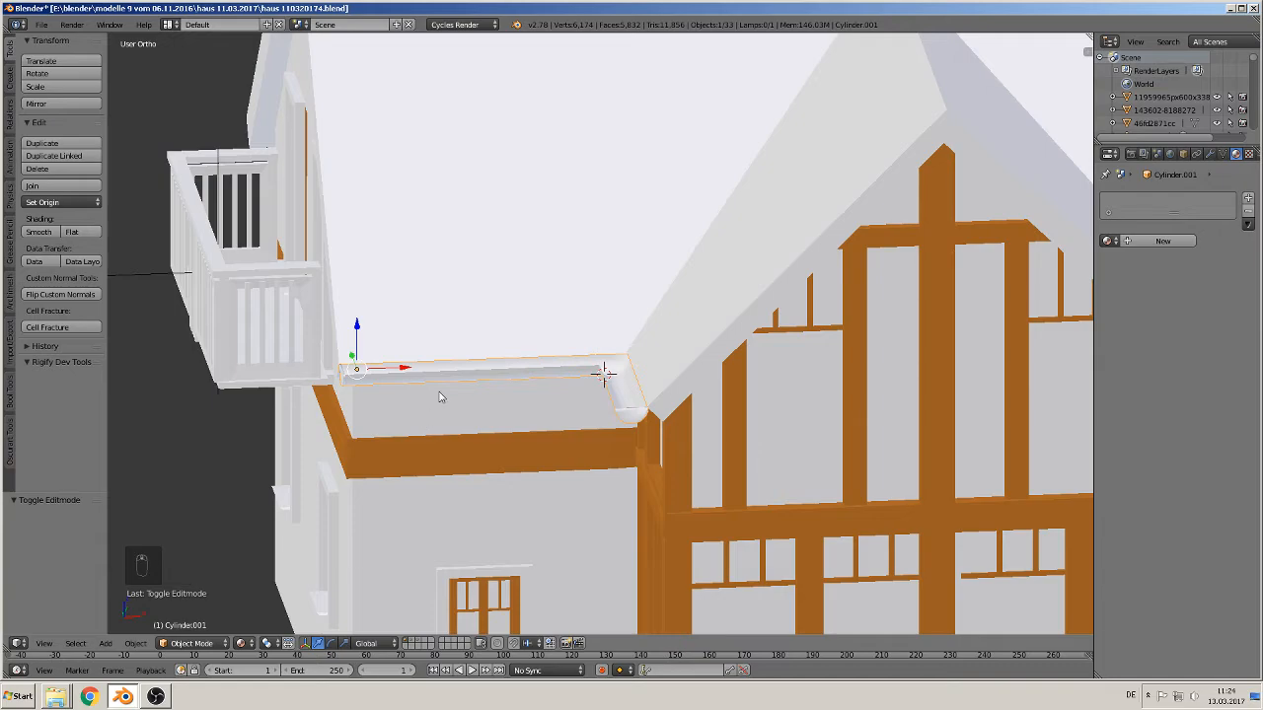
key("KP_1")
scroll(460, 419, "down", 3)
middle_click_drag(418, 489, 704, 237, "shift")
scroll(704, 237, "down", 3)
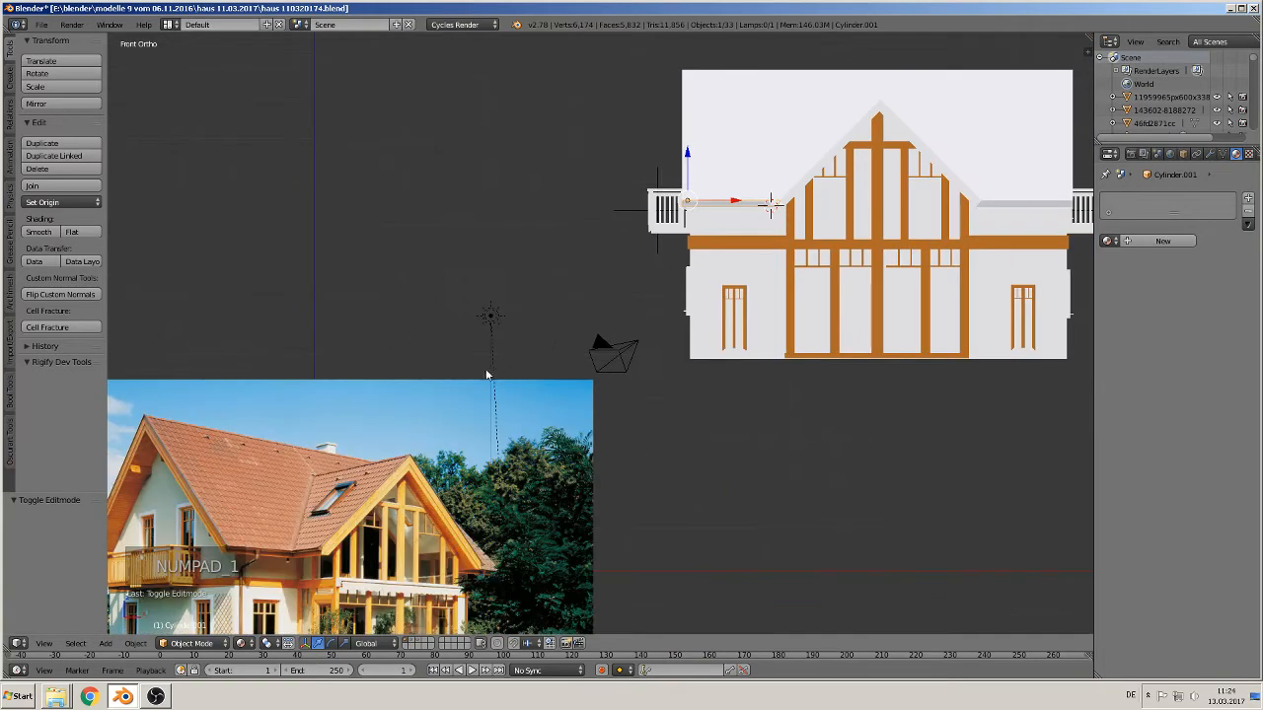
middle_click_drag(507, 485, 758, 284, "shift")
scroll(506, 423, "up", 5)
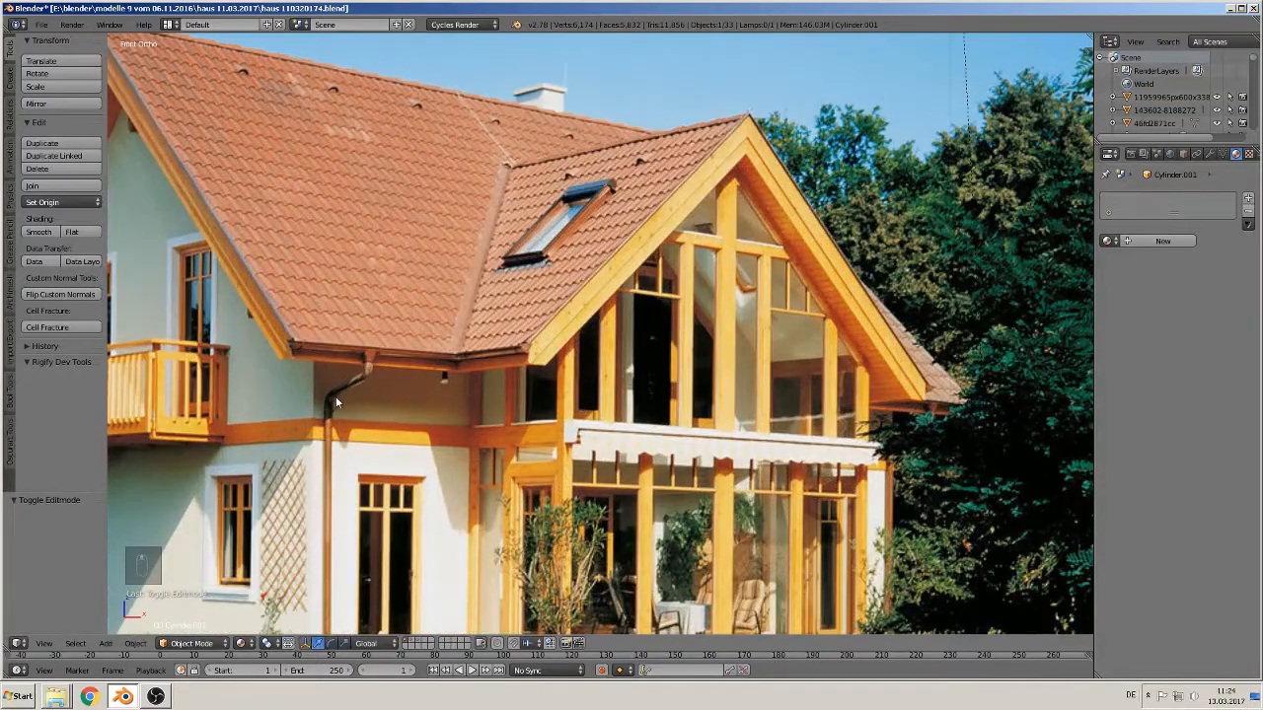
middle_click_drag(454, 405, 744, 109, "shift")
middle_click_drag(688, 311, 787, 36, "shift")
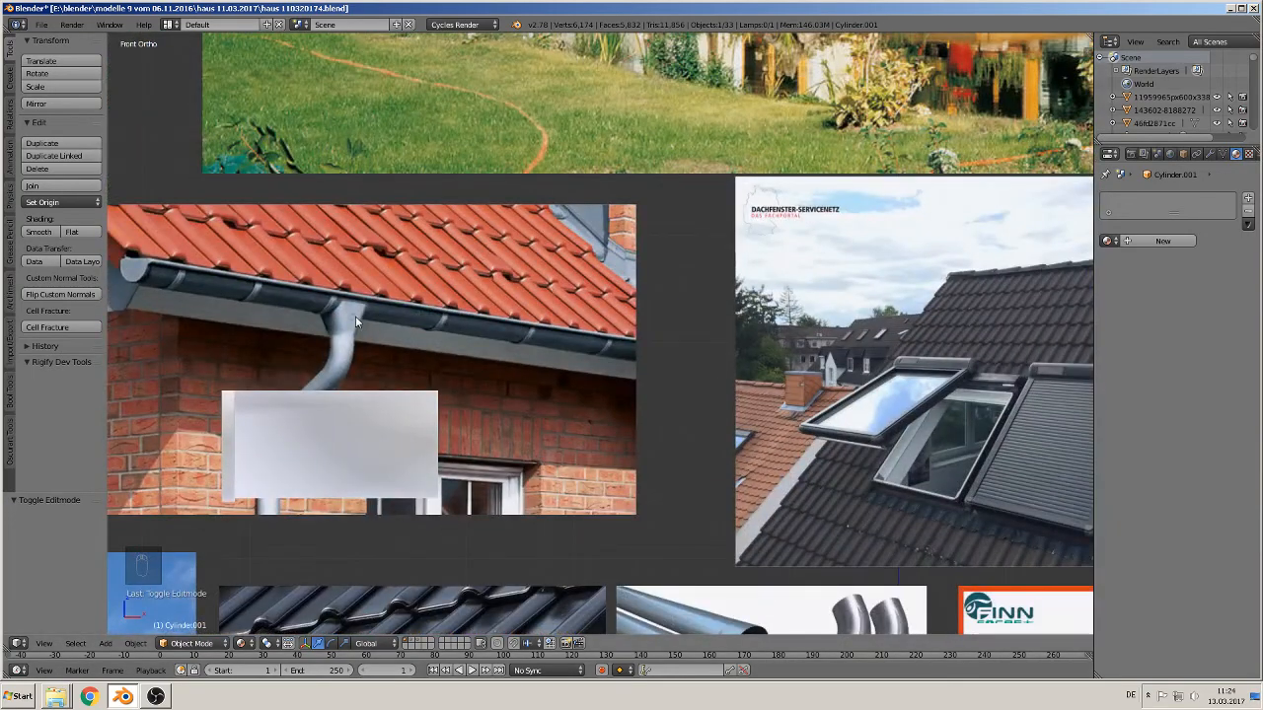
Move the cylinder that covers the downpipe photo by -2.498 along the X axis and save the file
right_click(358, 443)
left_click_drag(379, 391, 109, 403)
middle_click_drag(600, 377, 811, 378, "shift")
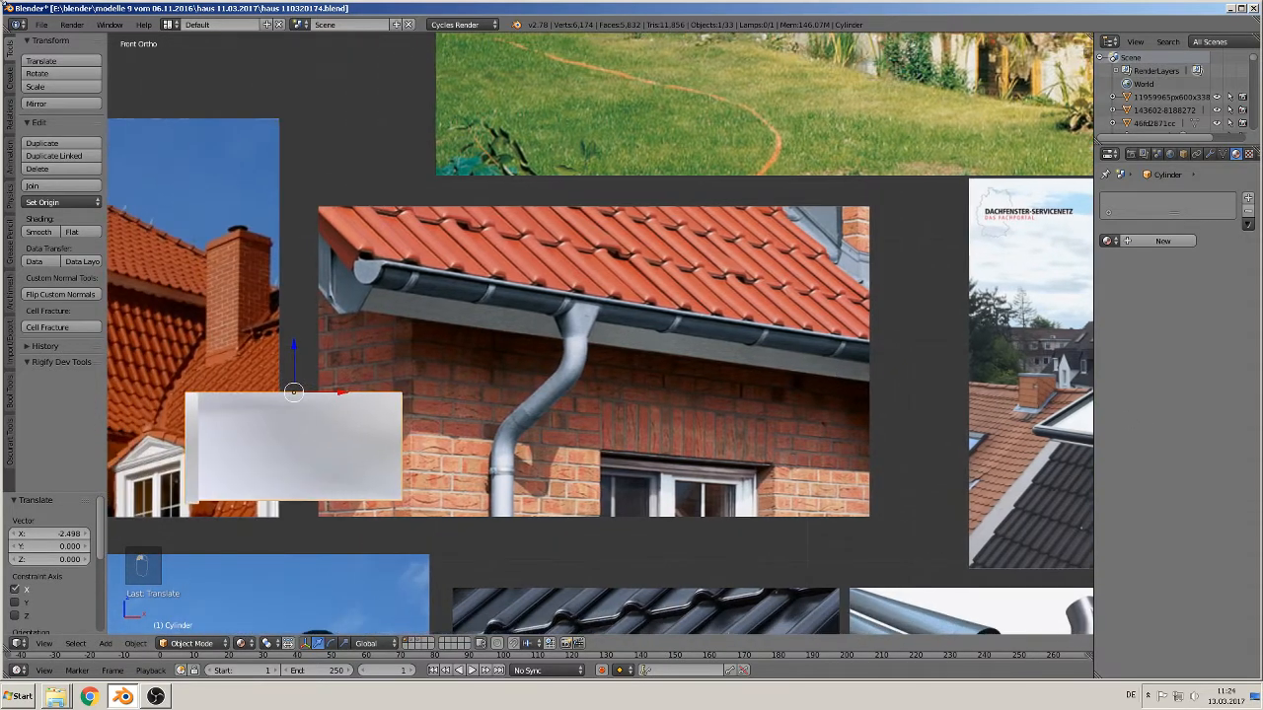
left_click(44, 24)
Add a mesh circle with 24 vertices at the downpipe's neck in the gutter reference photo
scroll(626, 423, "up", 3)
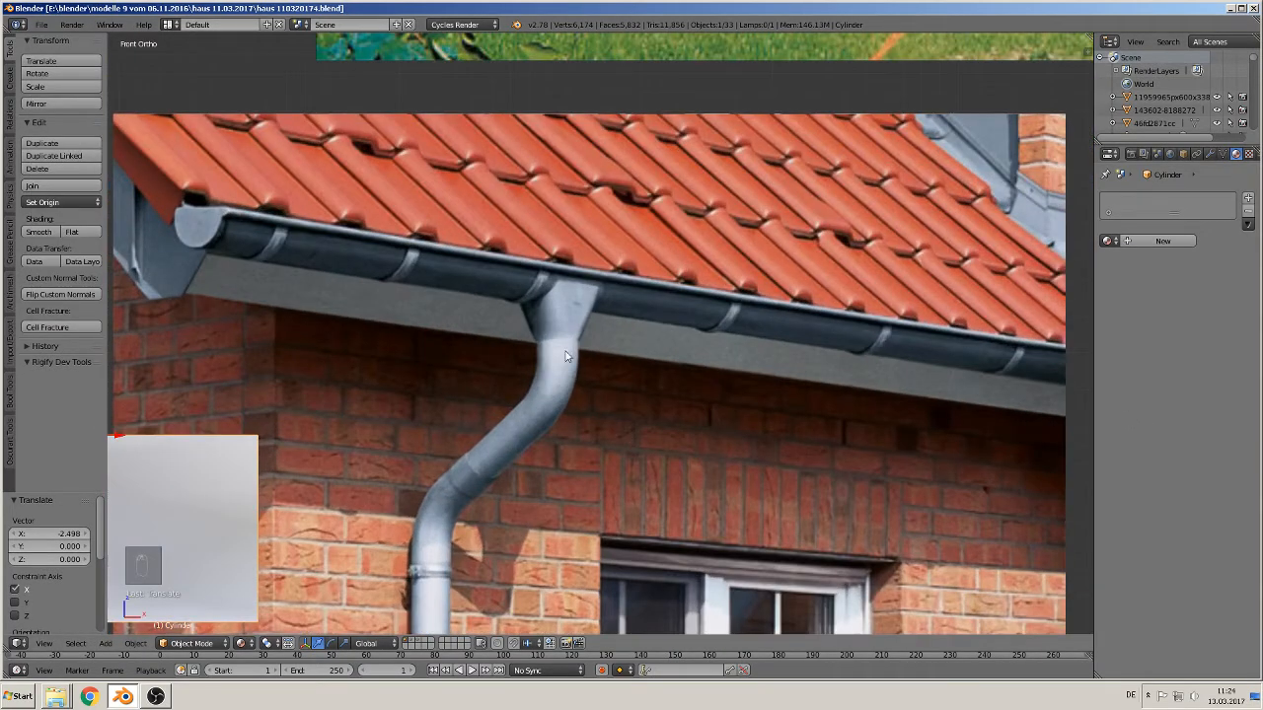
left_click(105, 643)
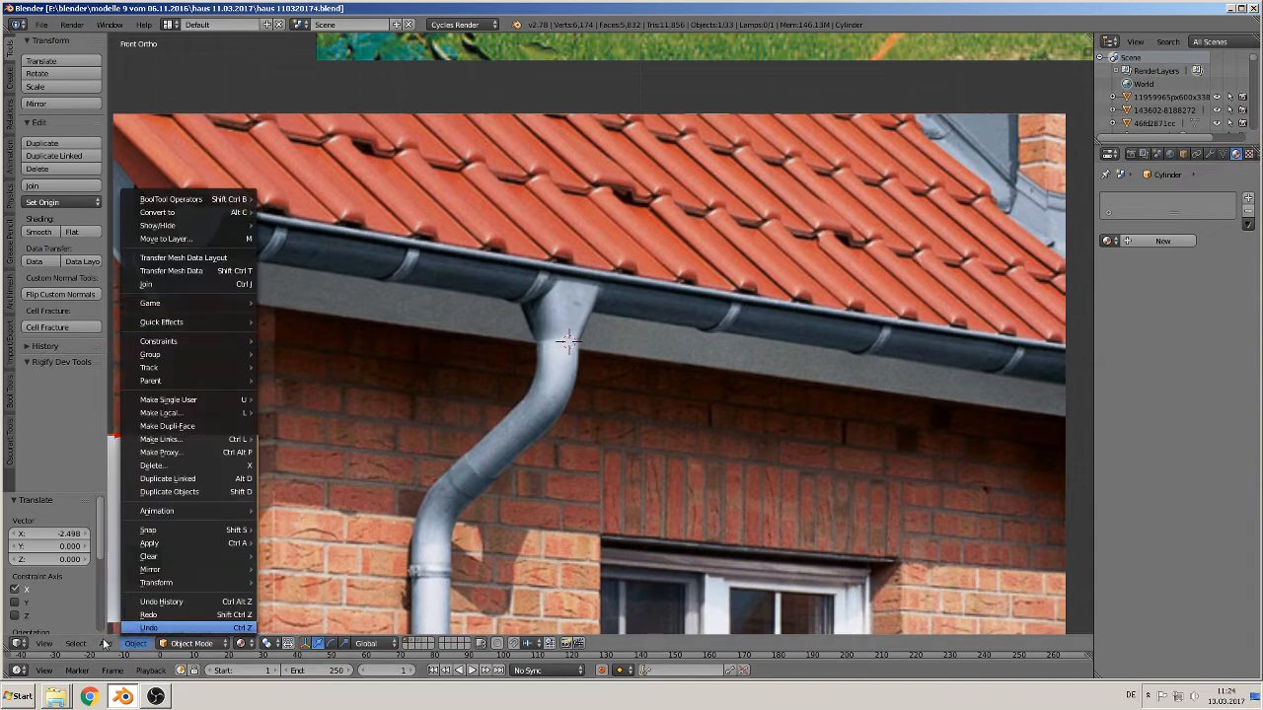
mouse_move(118, 615)
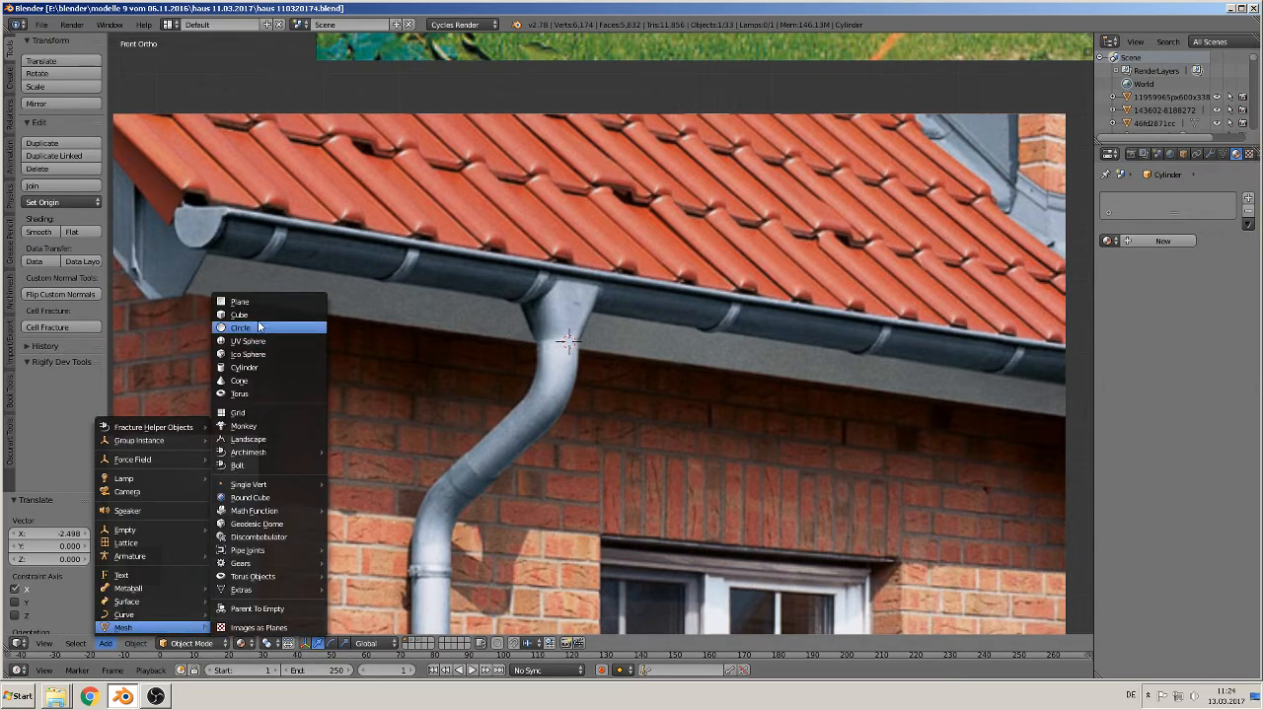
left_click(261, 328)
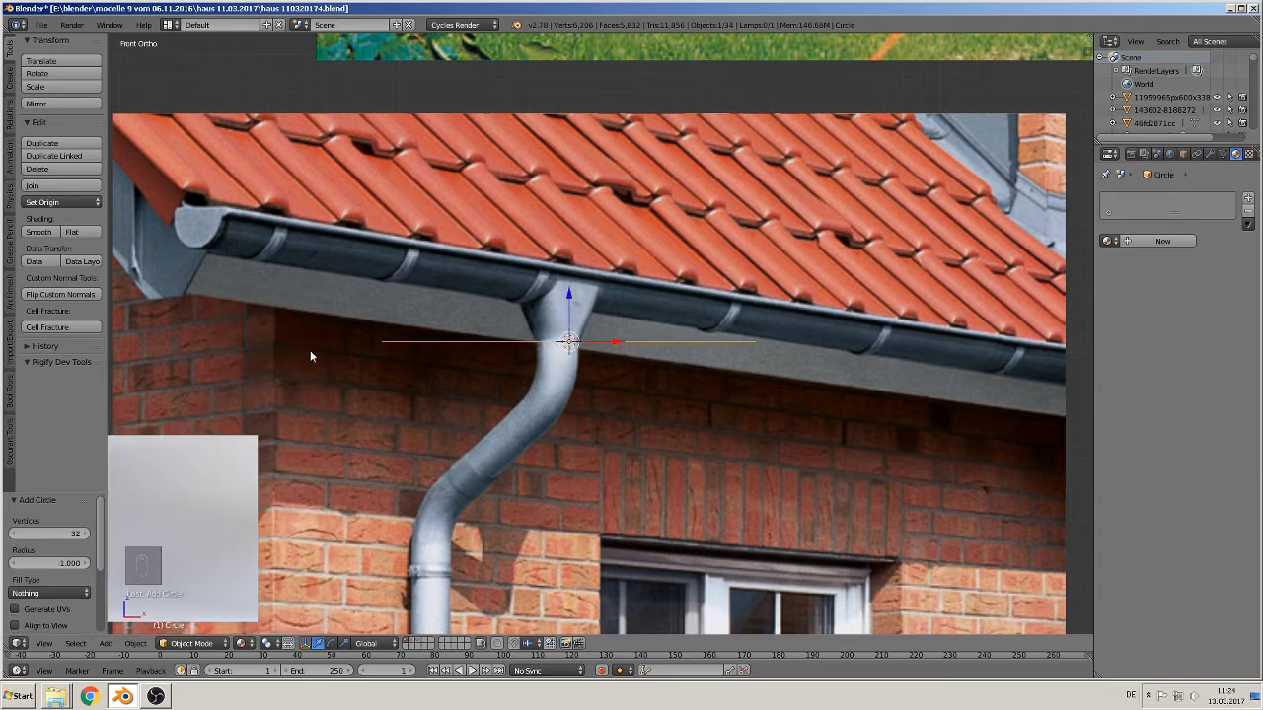
left_click(49, 532)
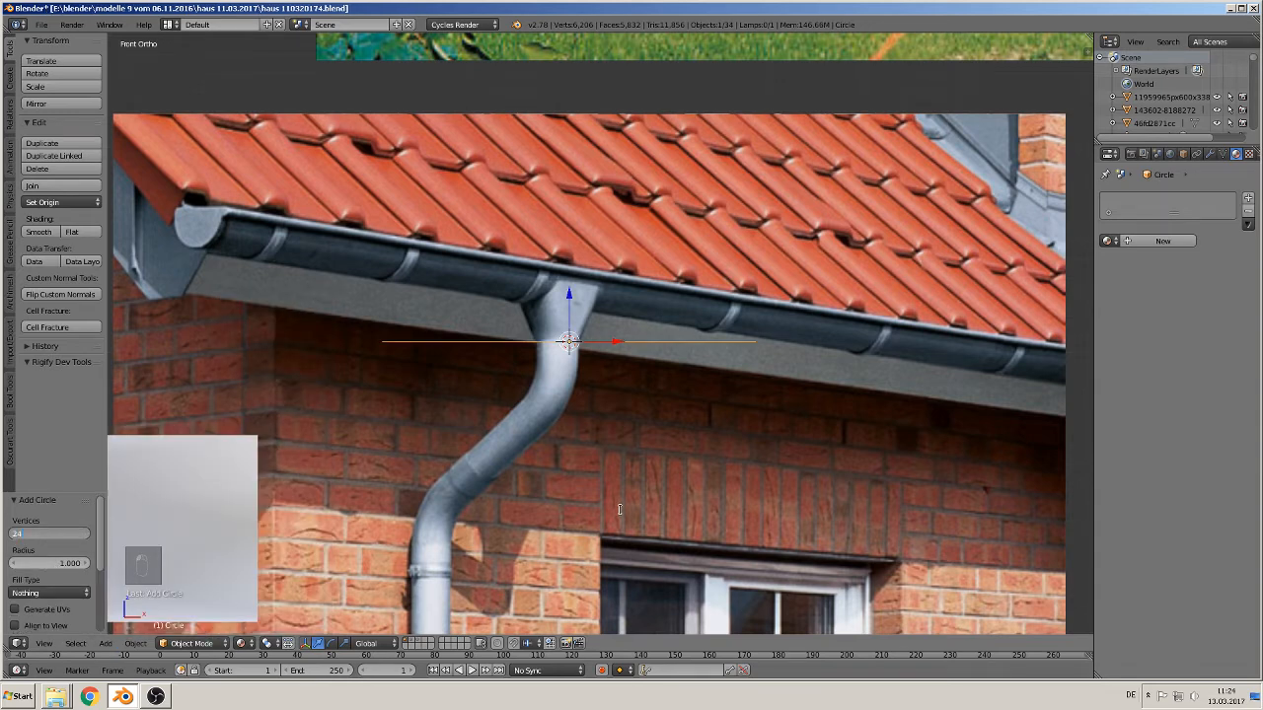
key("Return")
Scale the circle to about 0.131 to match the downpipe's width and move it about -0.691 along the Y axis, clear of the photo
key("s")
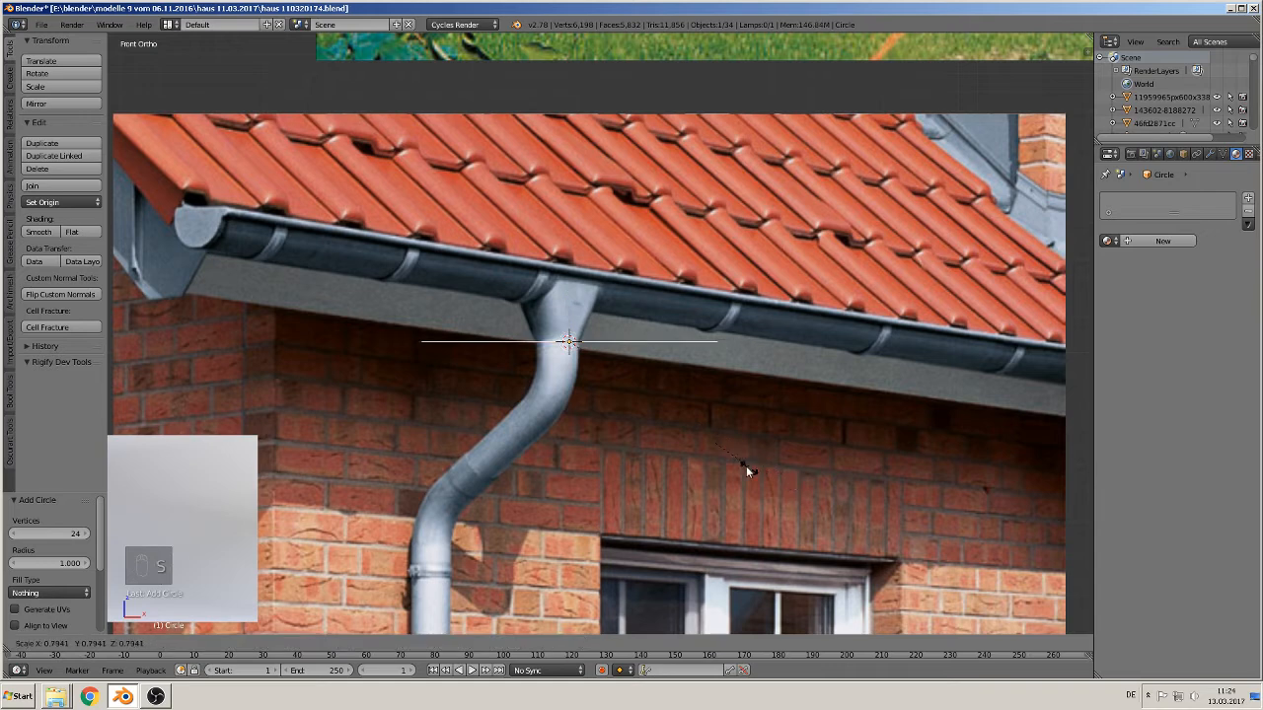
left_click(574, 382)
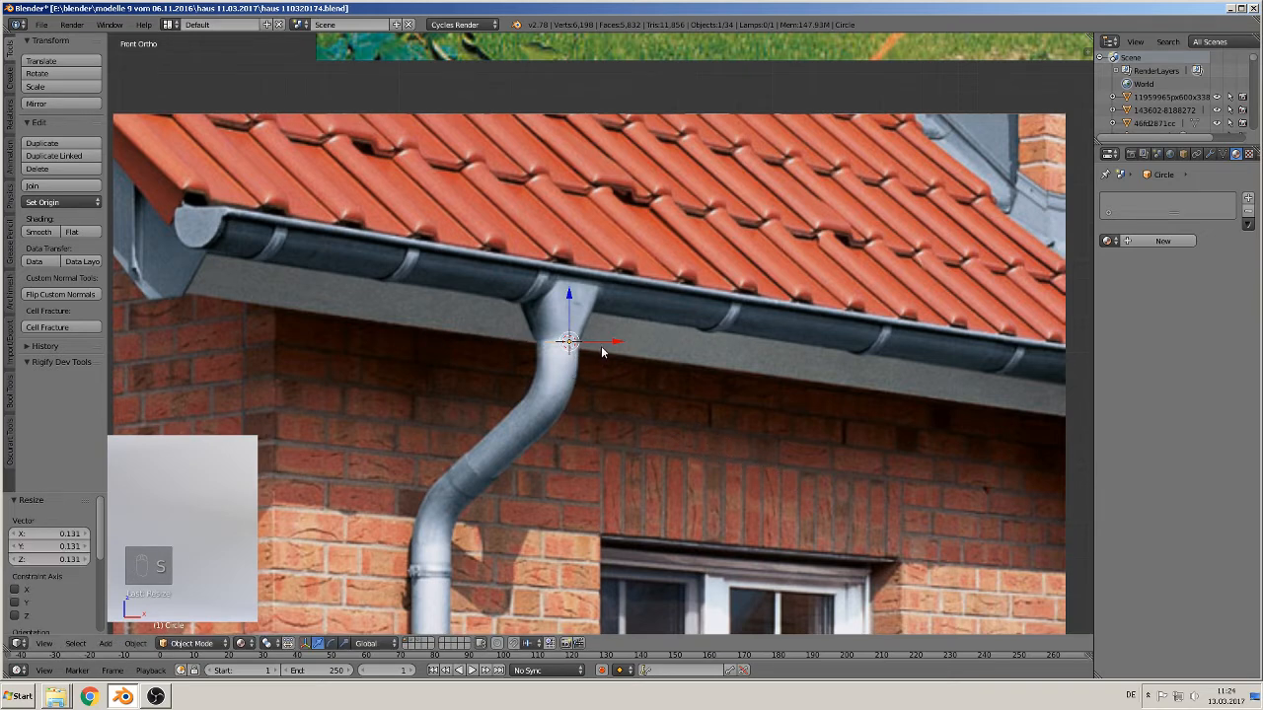
key("g")
key("x")
left_click(607, 336)
middle_click_drag(583, 375, 610, 414)
left_click_drag(543, 322, 584, 373)
key("KP_1")
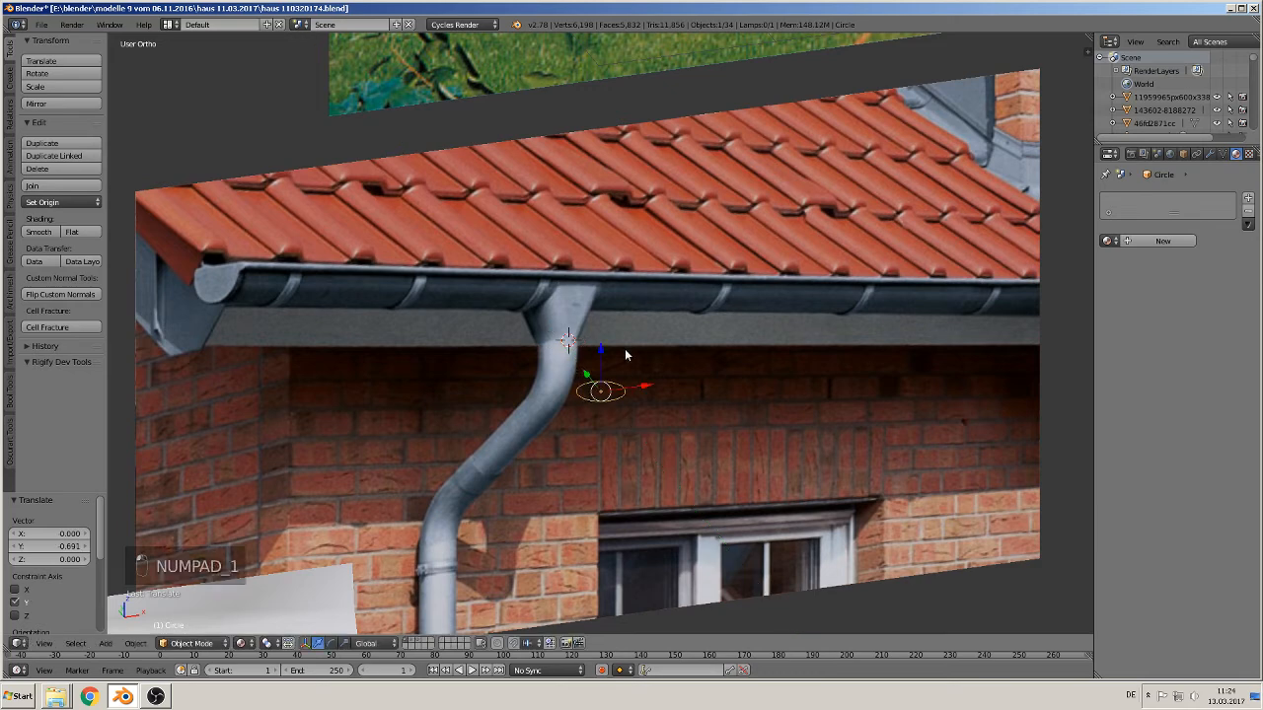
Extrude the circle's outline upward by about 0.370 in Edit Mode and scale the new rim to about 1.773 to form a funnel
key("Tab")
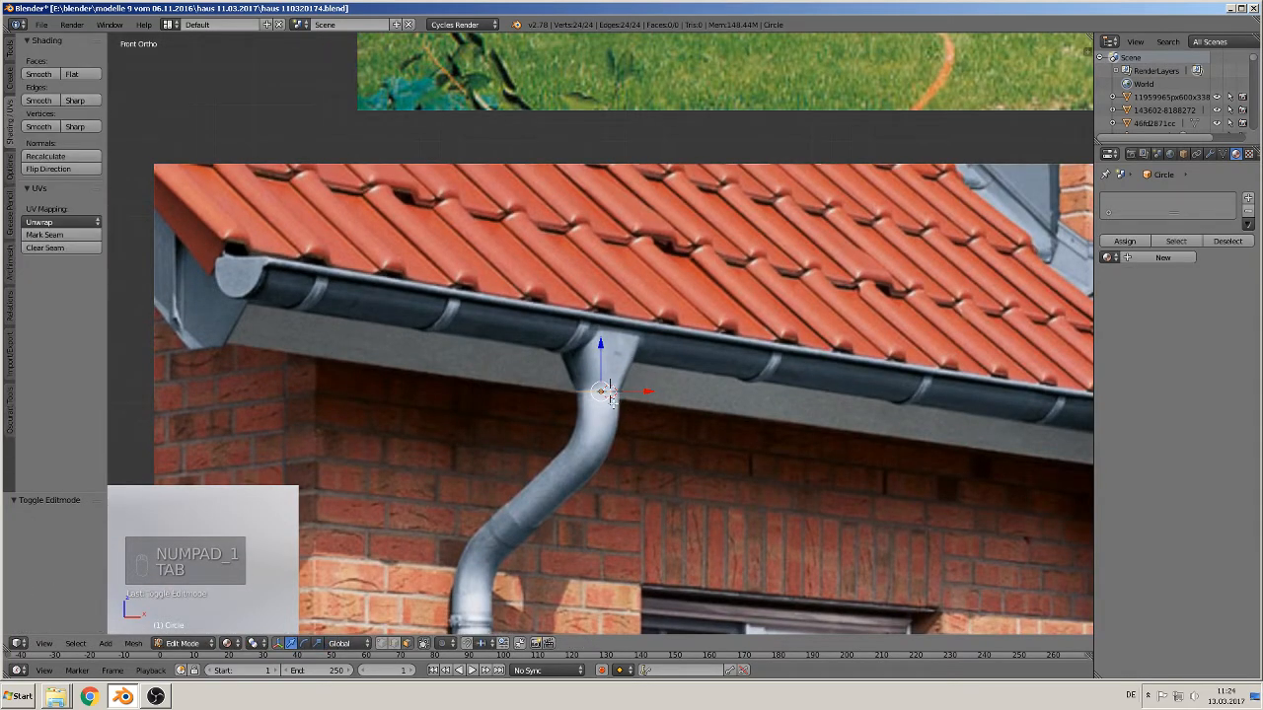
left_click(382, 644)
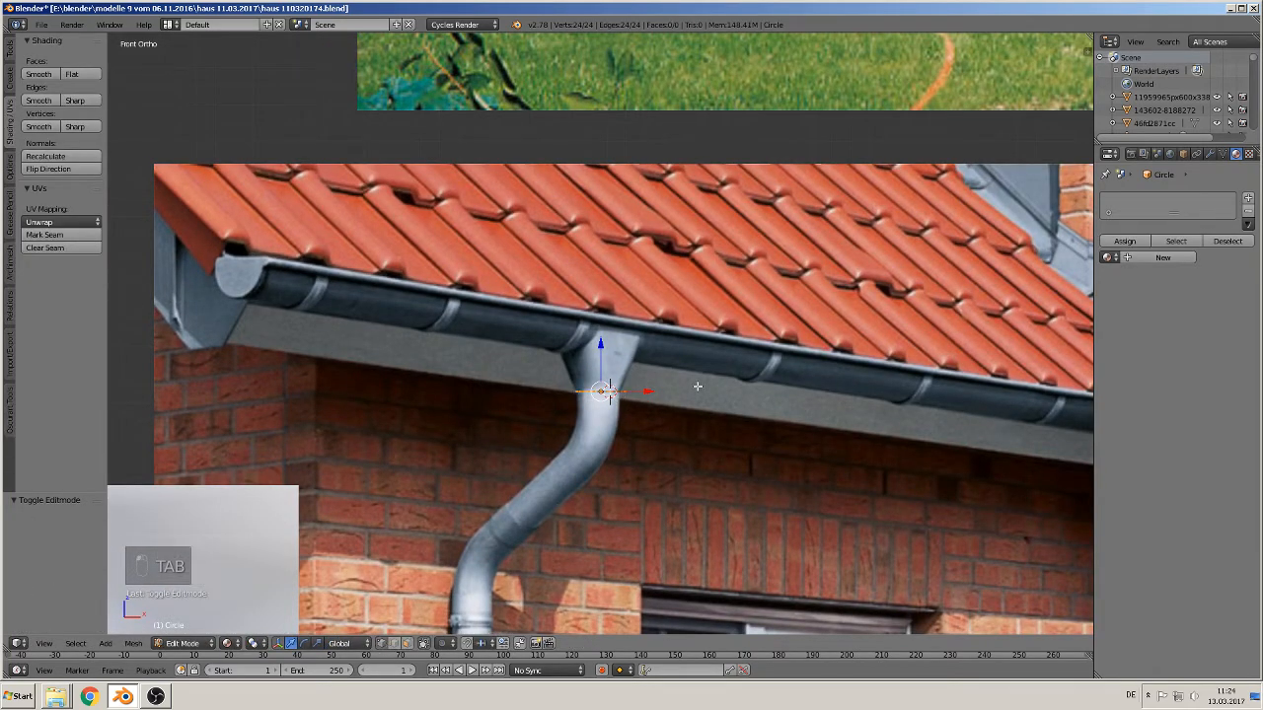
key("e")
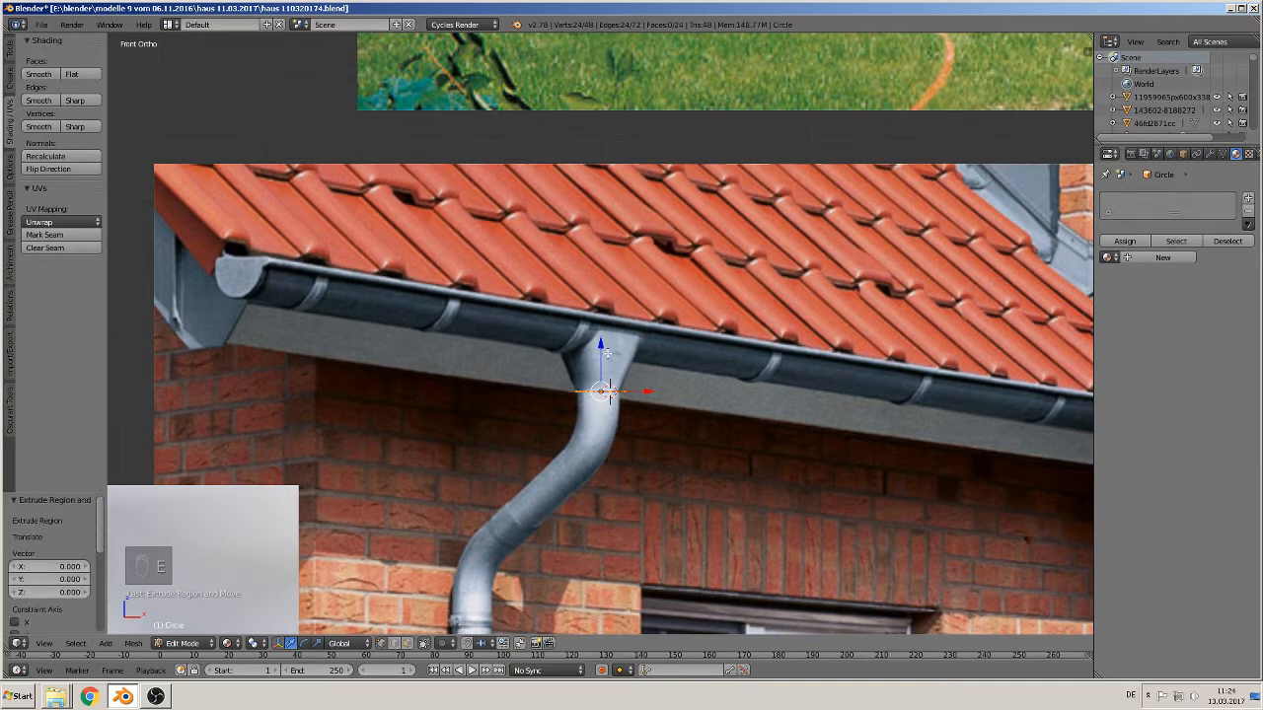
left_click_drag(604, 350, 610, 280)
left_click_drag(602, 350, 610, 282)
key("s")
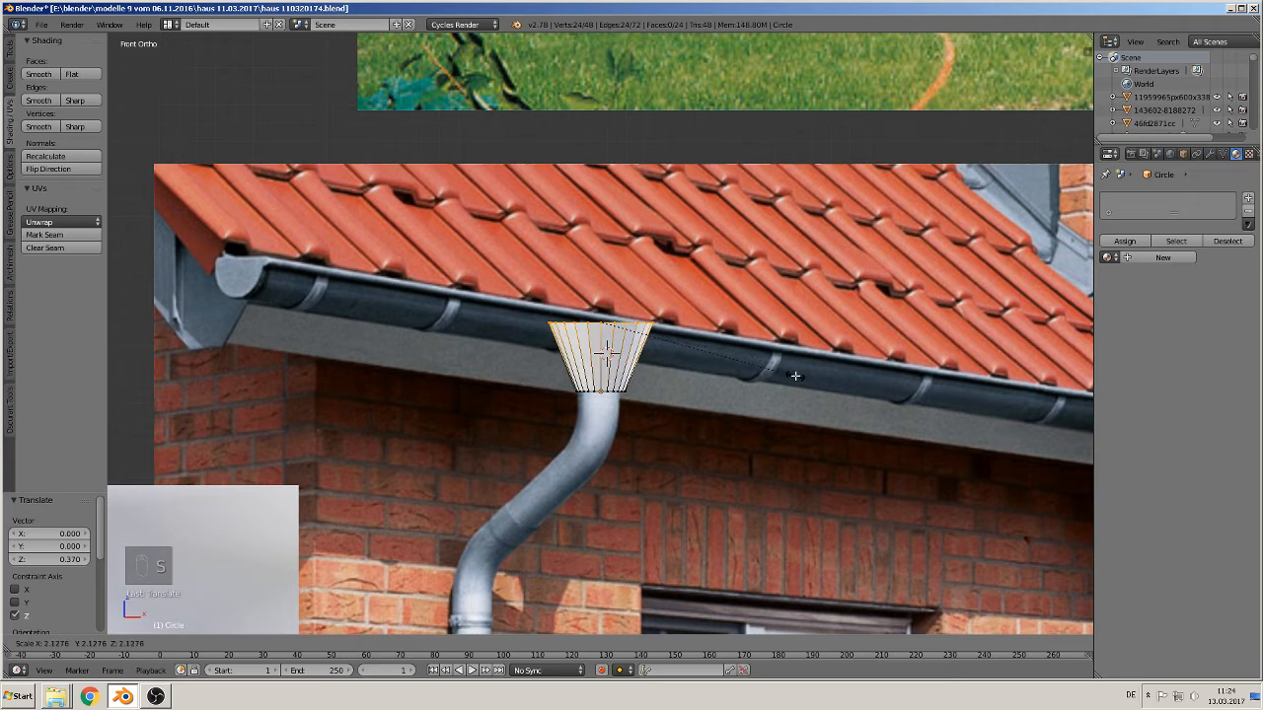
left_click(761, 371)
Select the five rear vertices of the funnel's wide rim in top view and flatten them by scaling to 0 along Y
middle_click_drag(761, 370, 537, 356)
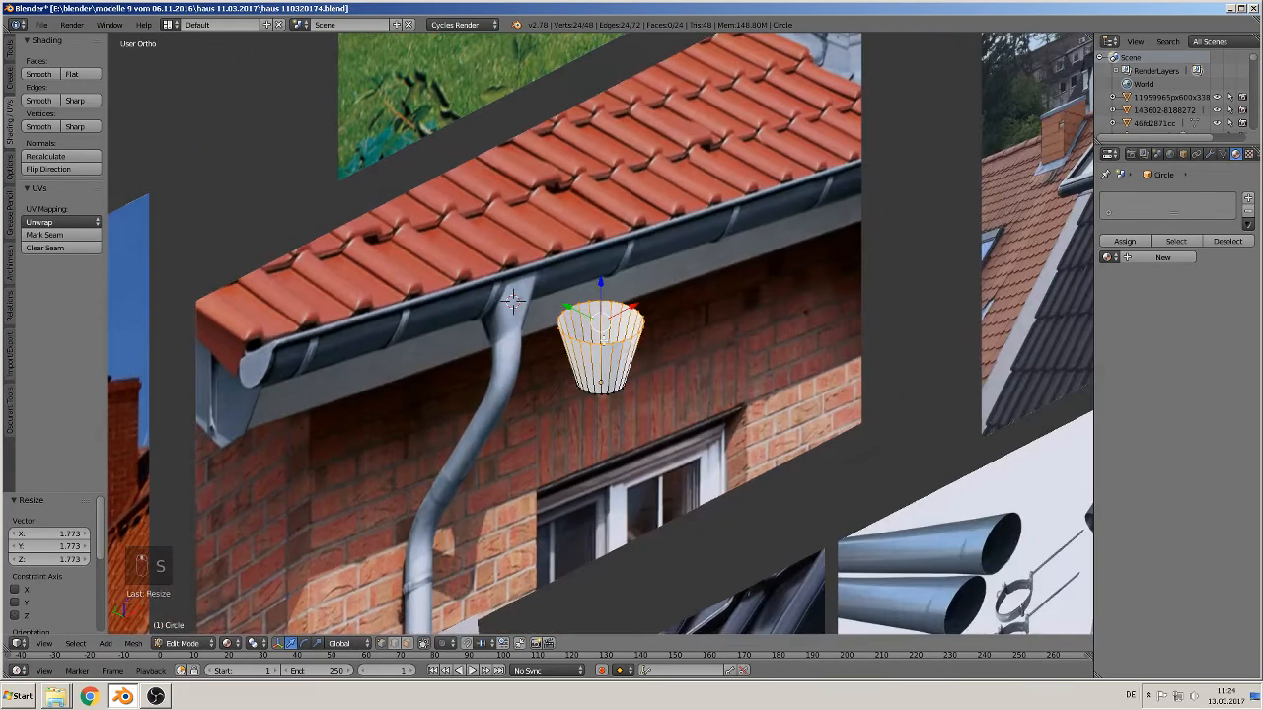
scroll(512, 301, "up", 2)
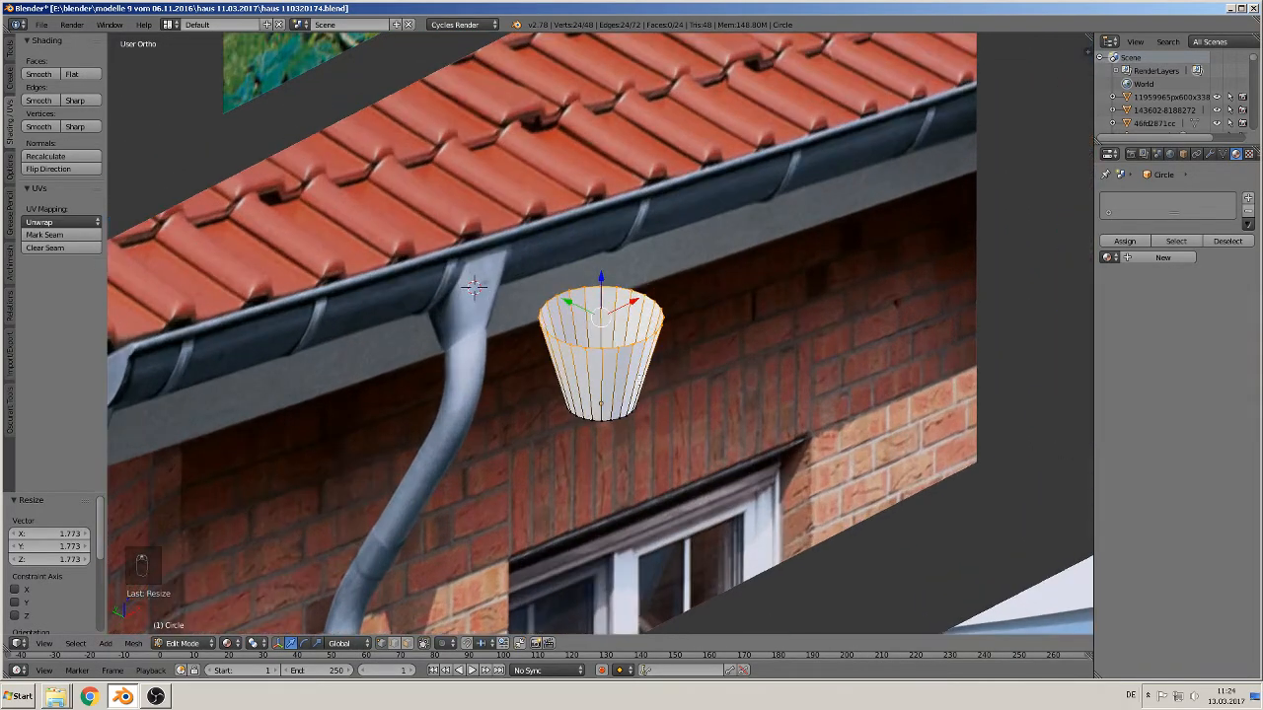
scroll(620, 407, "up", 1)
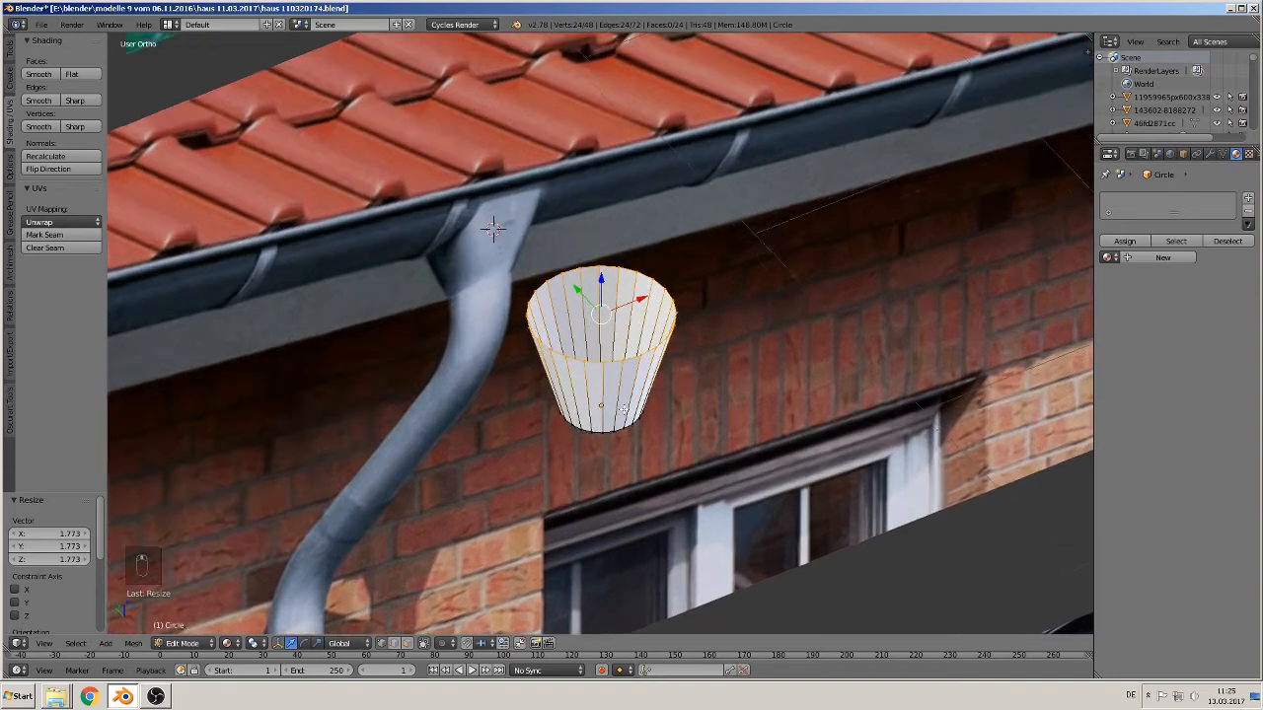
middle_click_drag(620, 408, 594, 451)
key("KP_7")
scroll(649, 414, "up", 3)
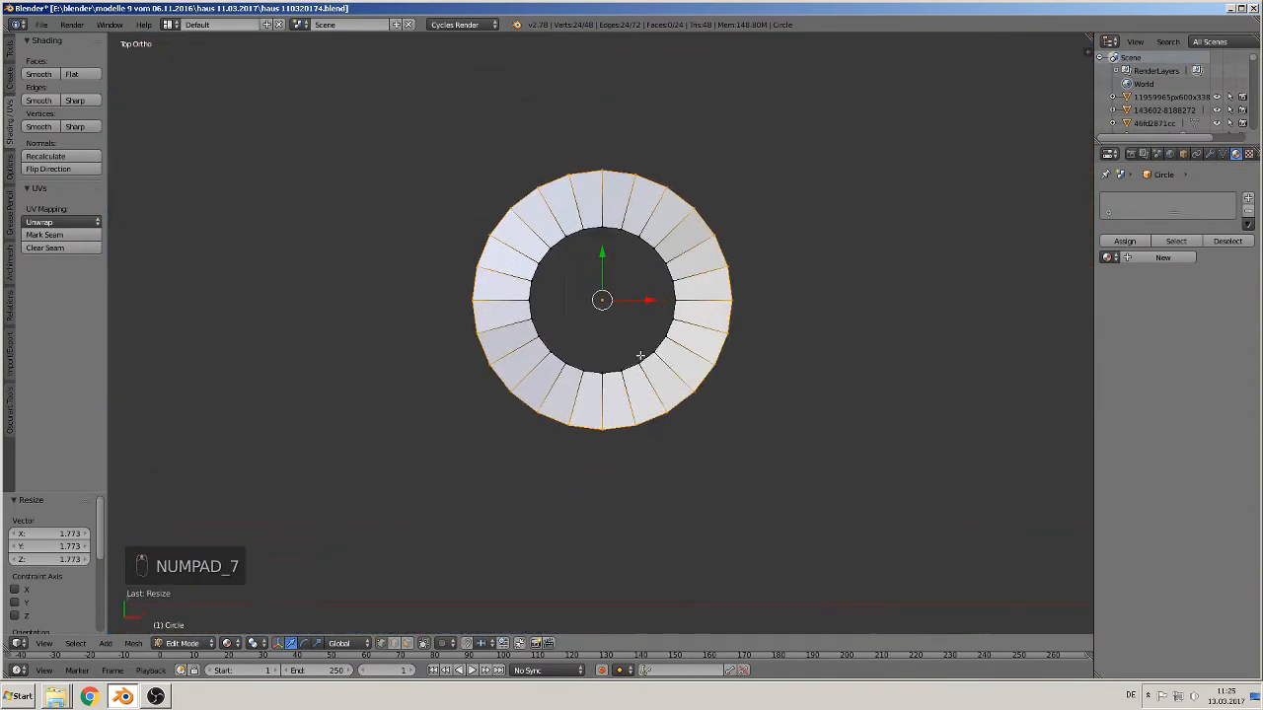
right_click(569, 172)
right_click(538, 187, "shift")
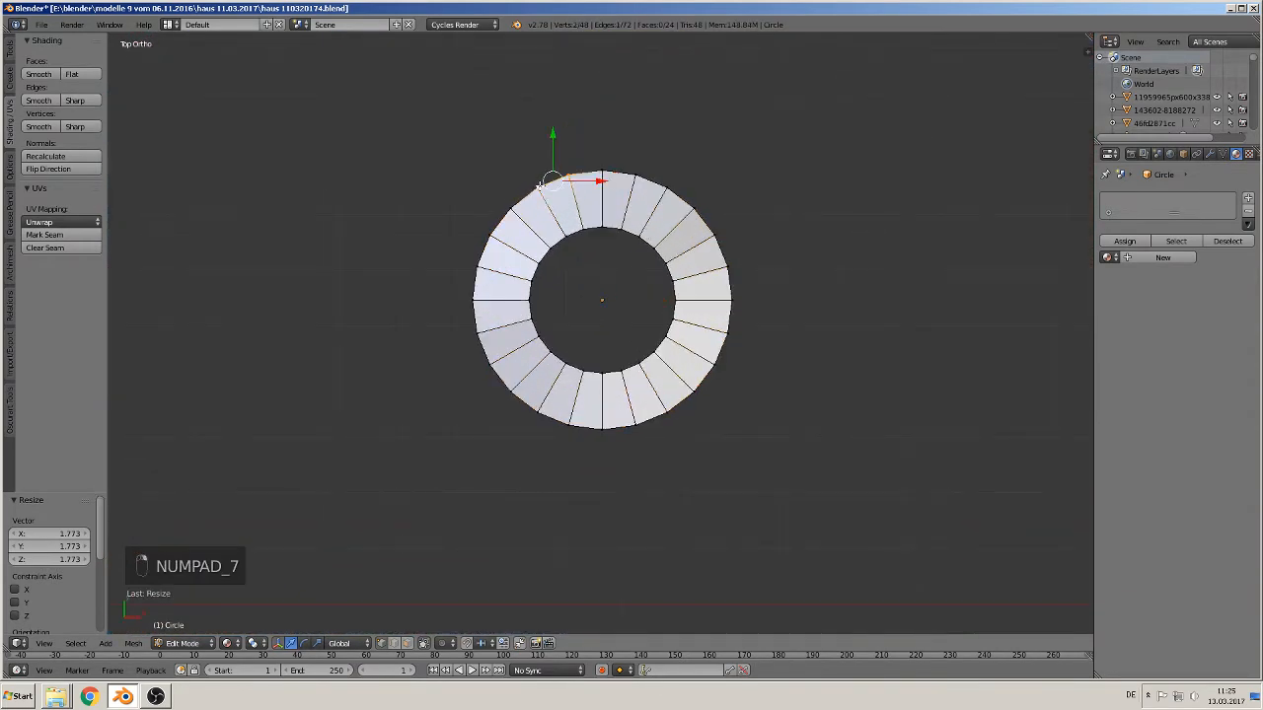
right_click(604, 173, "shift")
right_click(648, 177, "shift")
right_click(665, 182, "shift")
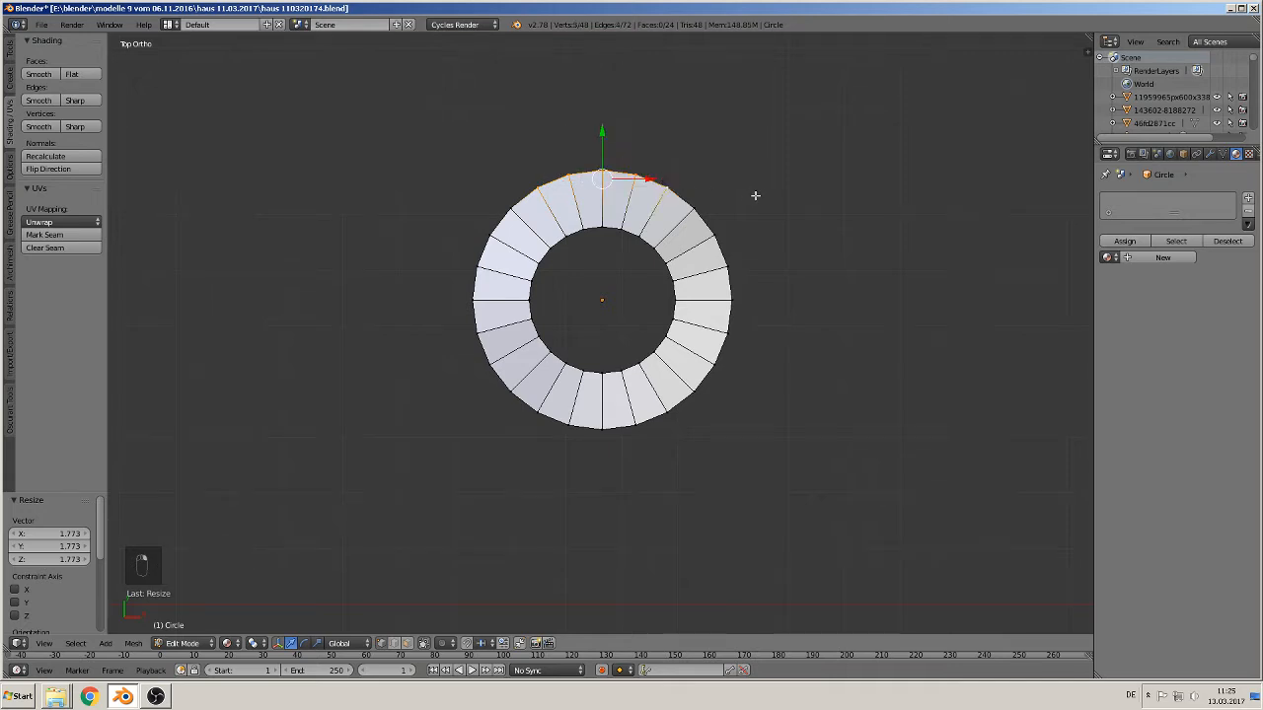
key("s")
key("y")
key("0")
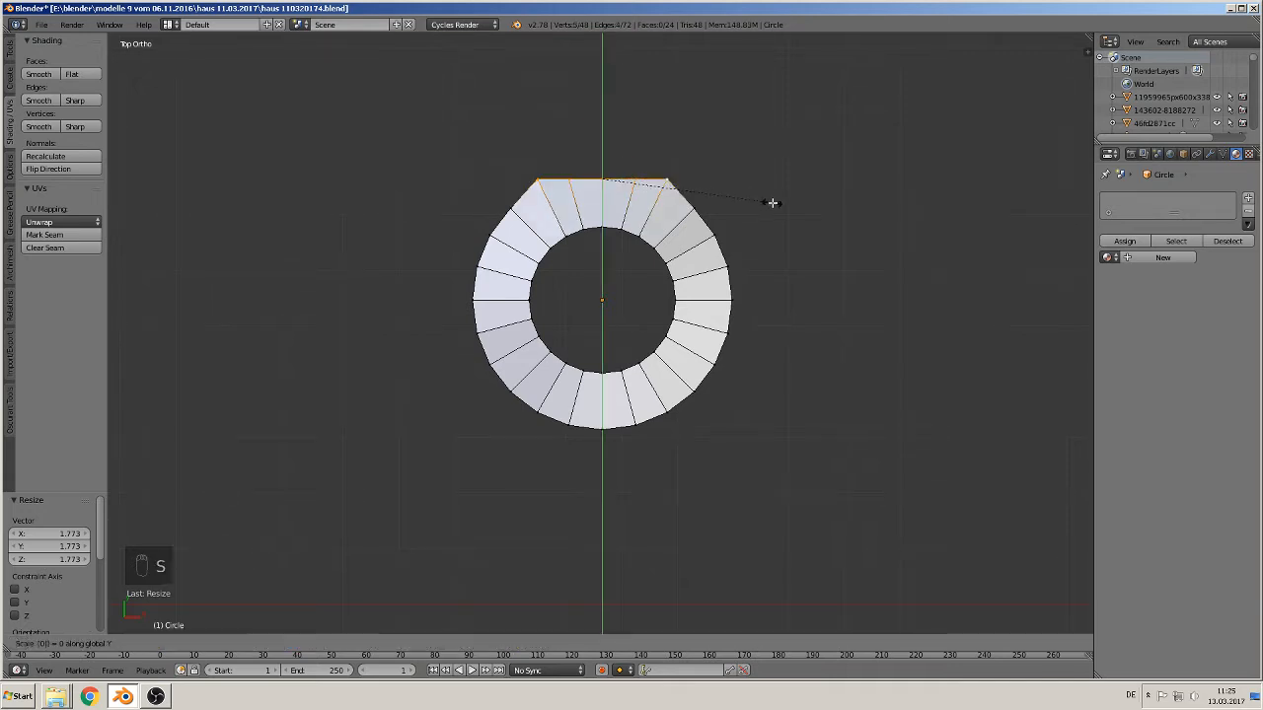
key("Return")
Move the flattened rear edge of the funnel's rim about -0.021 along the Y axis
key("g")
key("y")
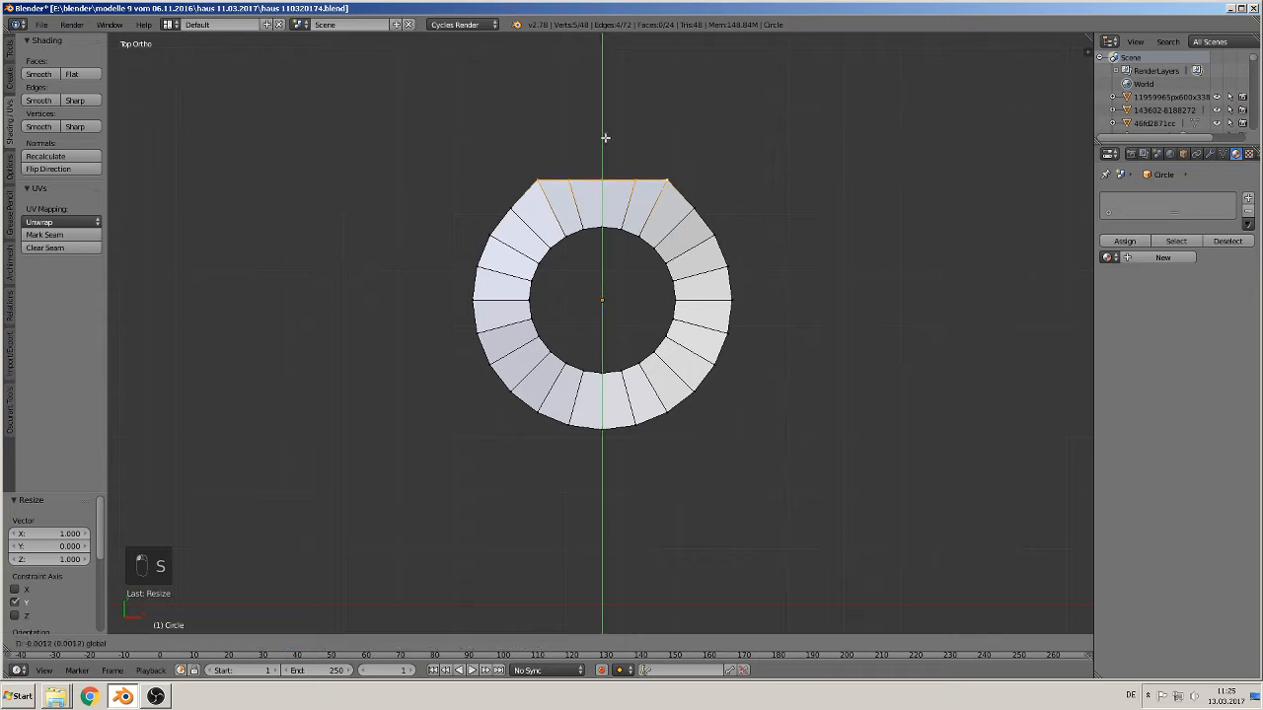
left_click(607, 147)
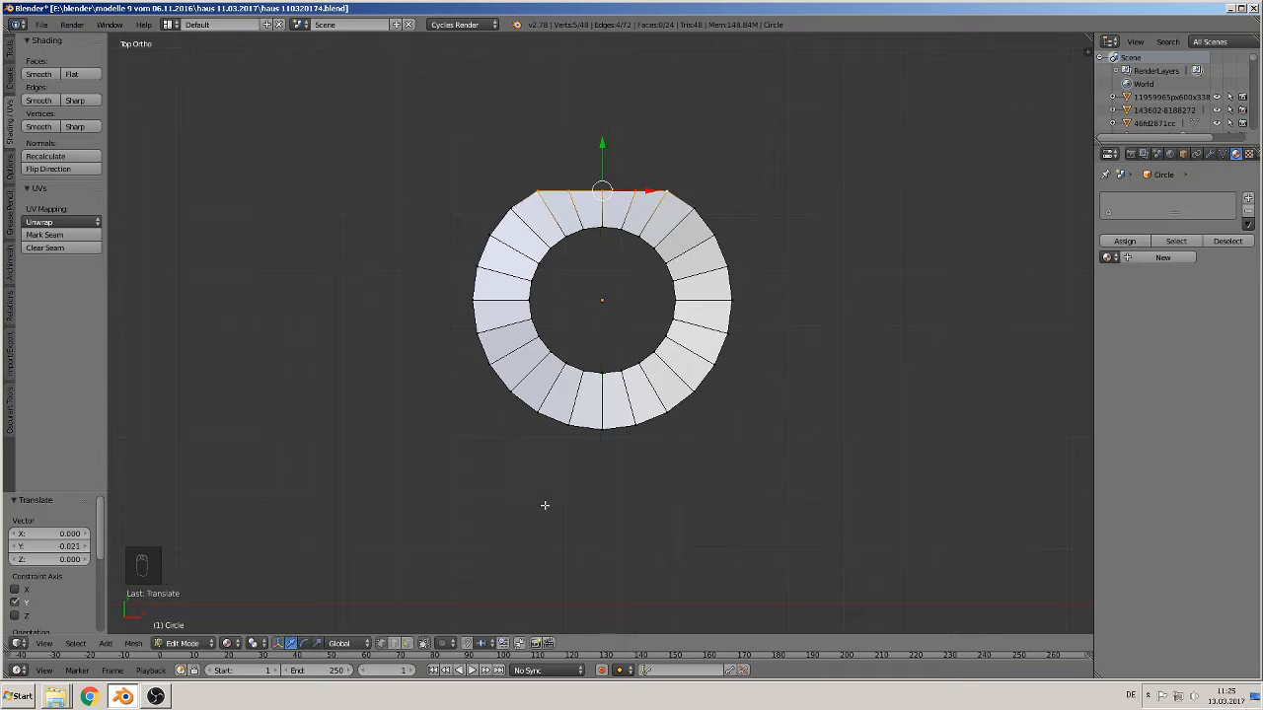
Flatten the five front vertices of the wide rim along Y, shift them slightly inward and return to Object Mode
left_click(599, 427)
left_click(569, 422, "shift")
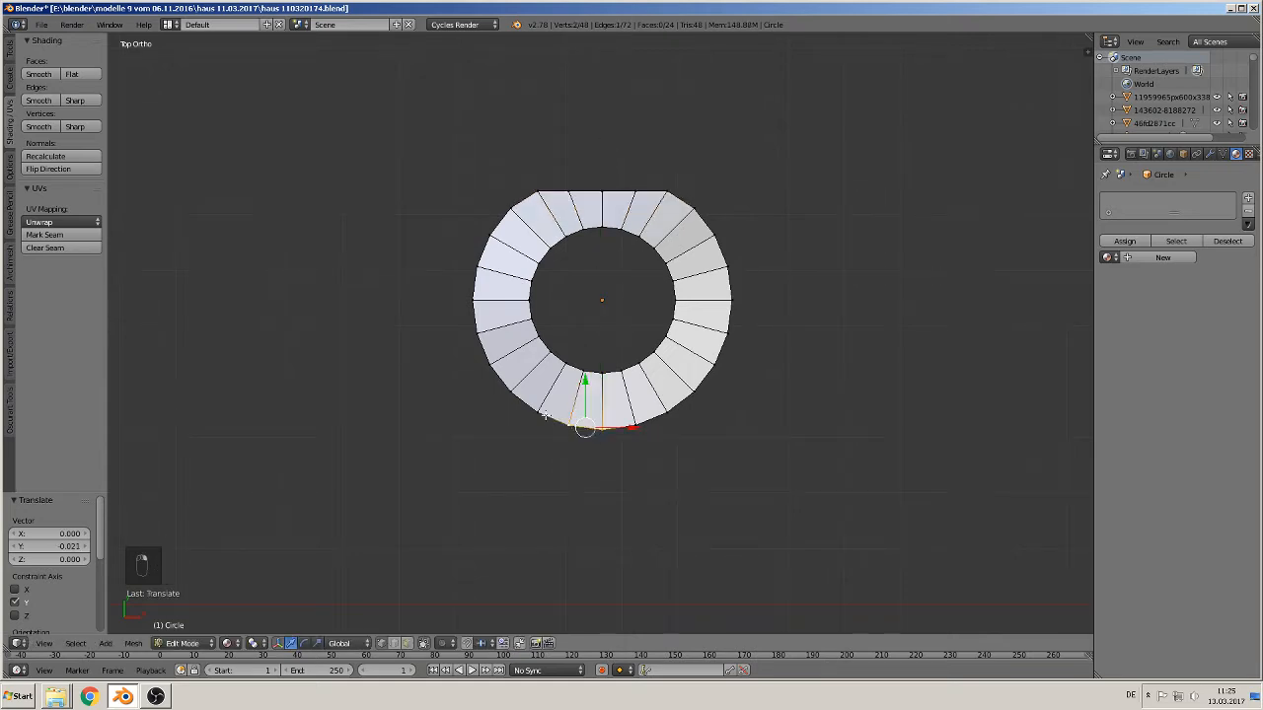
left_click(539, 412, "shift")
left_click(632, 424, "shift")
left_click(676, 415, "shift")
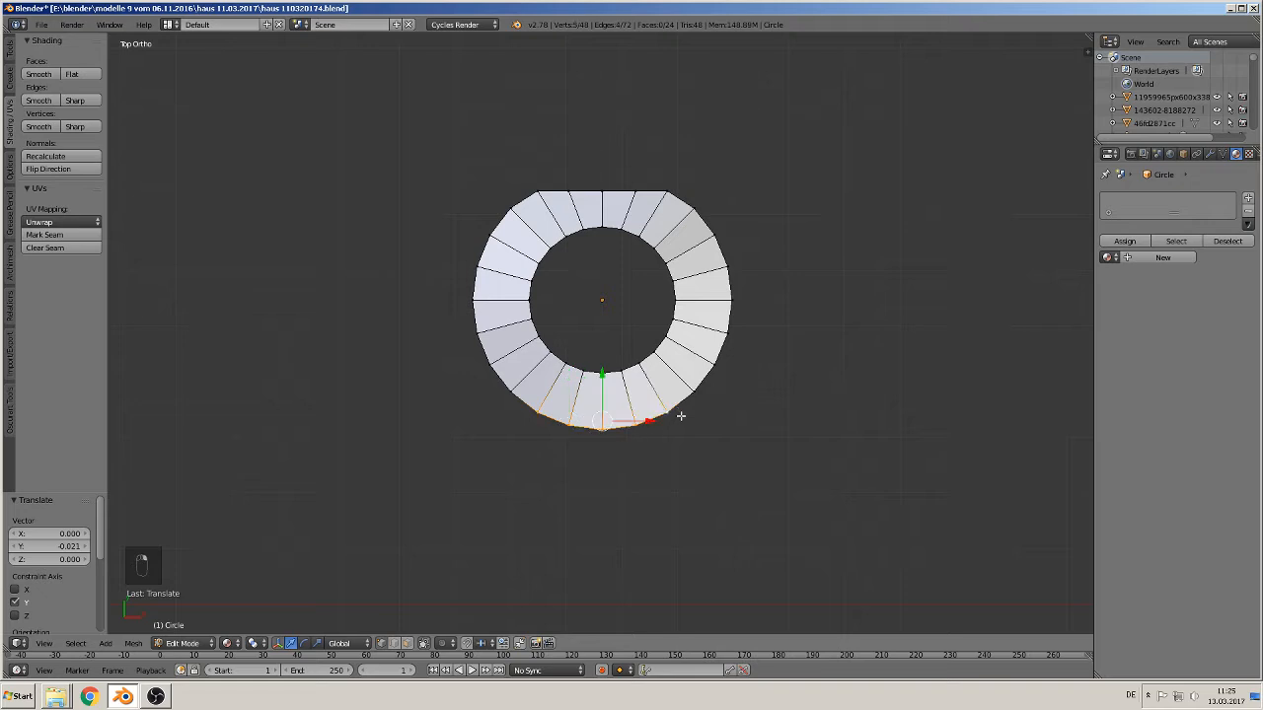
key("s")
key("y")
left_click(747, 480)
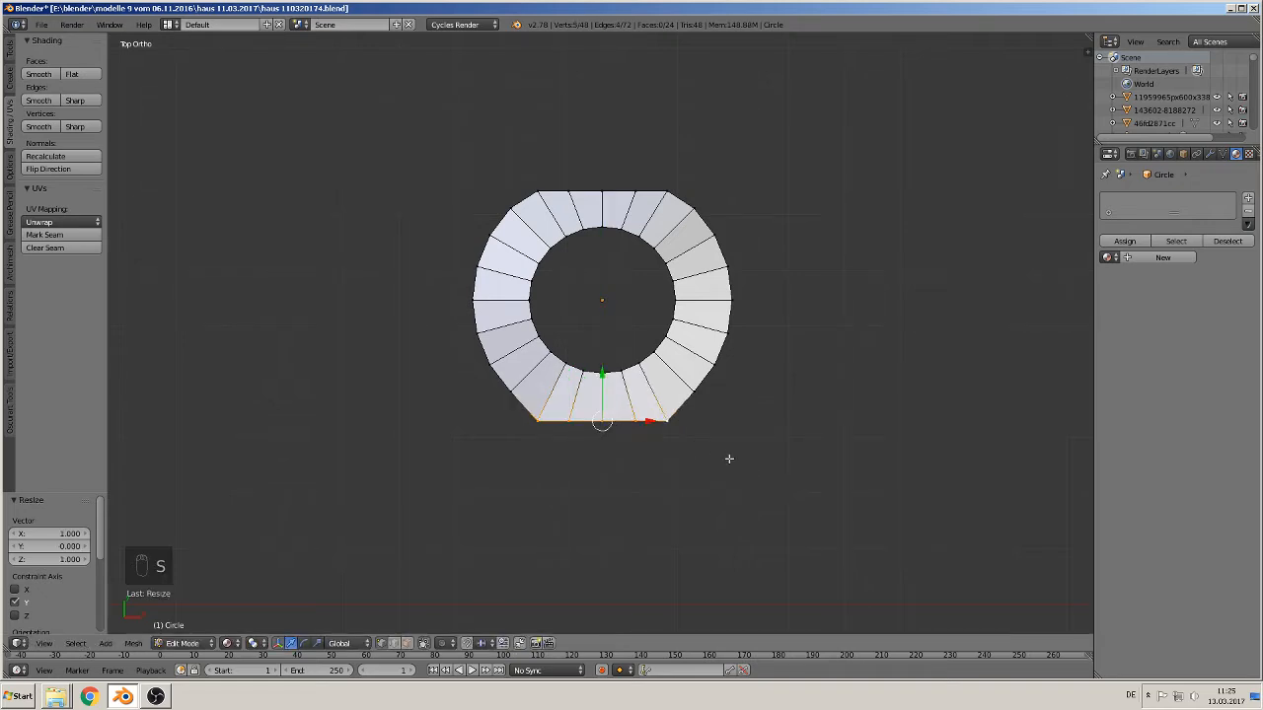
left_click_drag(607, 380, 606, 368)
key("Tab")
Apply smooth shading to the whole funnel and check its shape against the photo
middle_click_drag(603, 463, 656, 350)
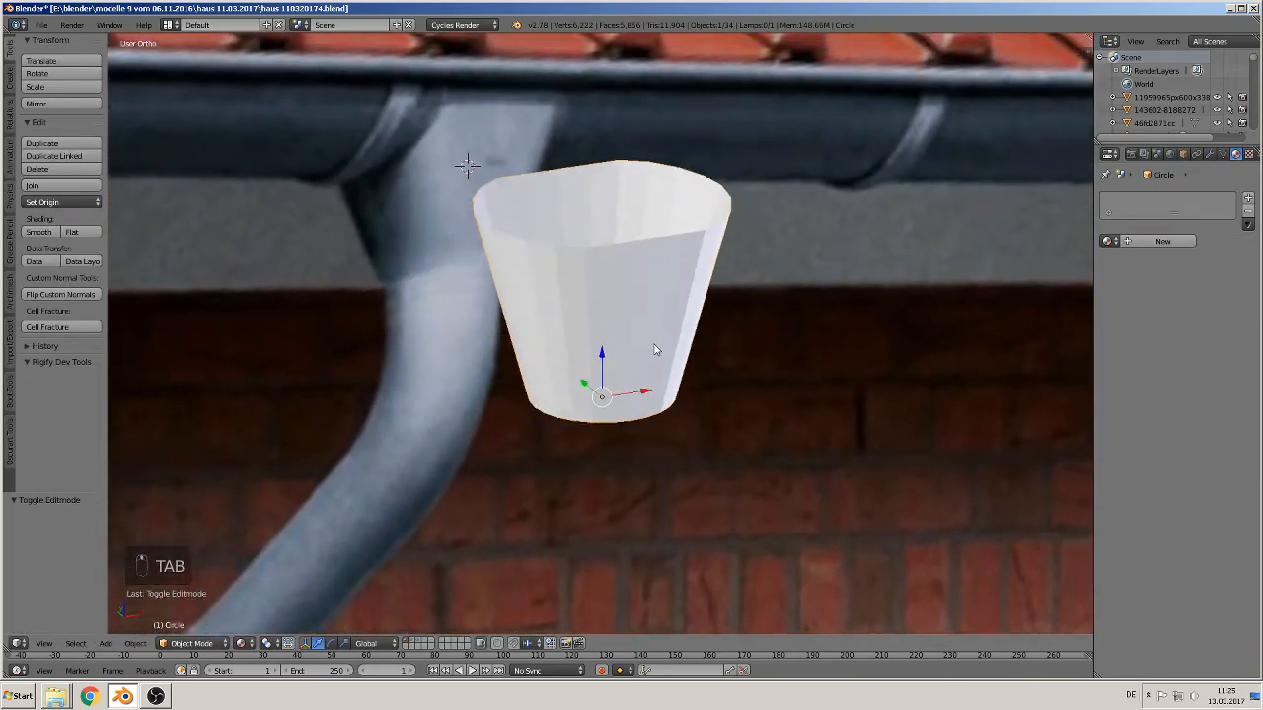
scroll(655, 350, "down", 5)
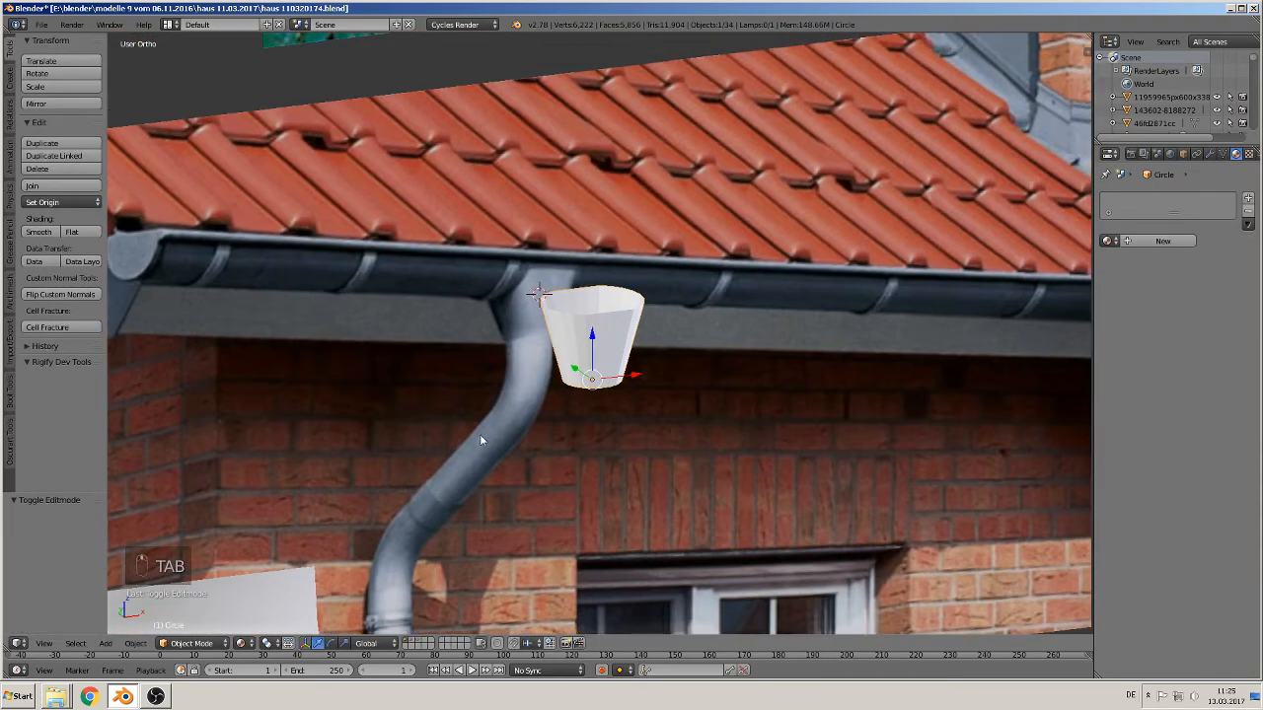
left_click(39, 232)
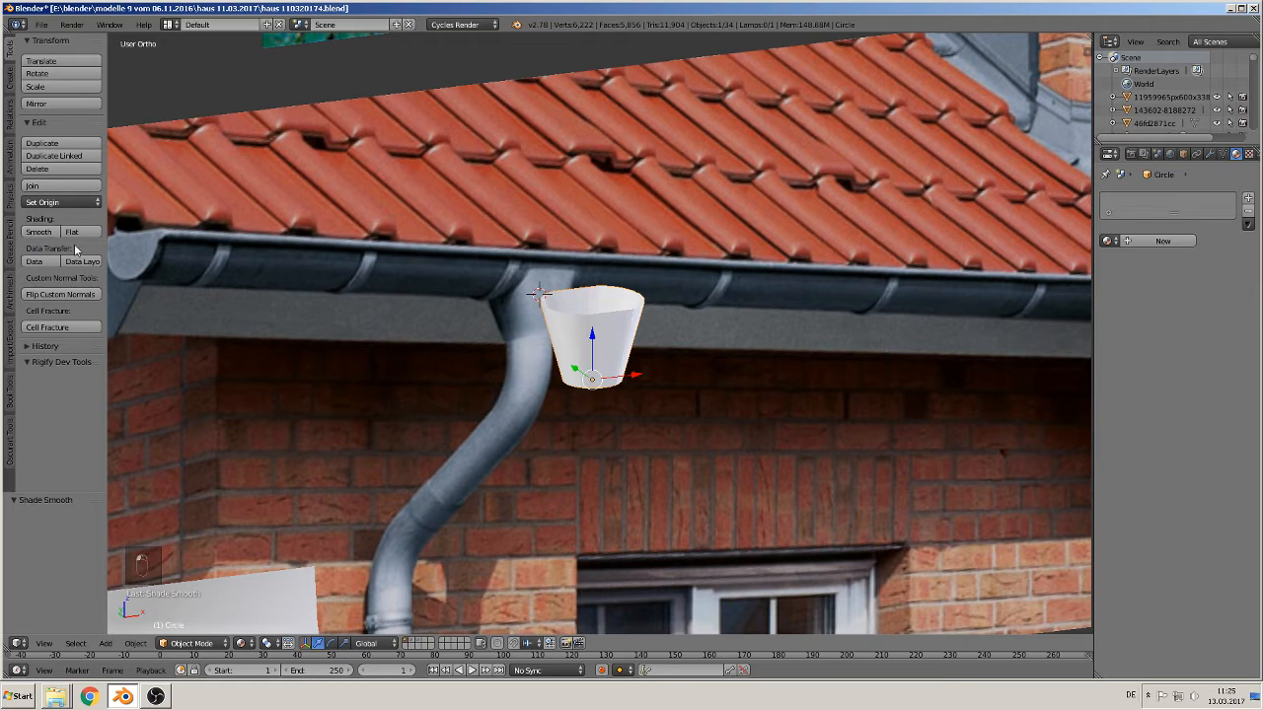
scroll(651, 392, "up", 5)
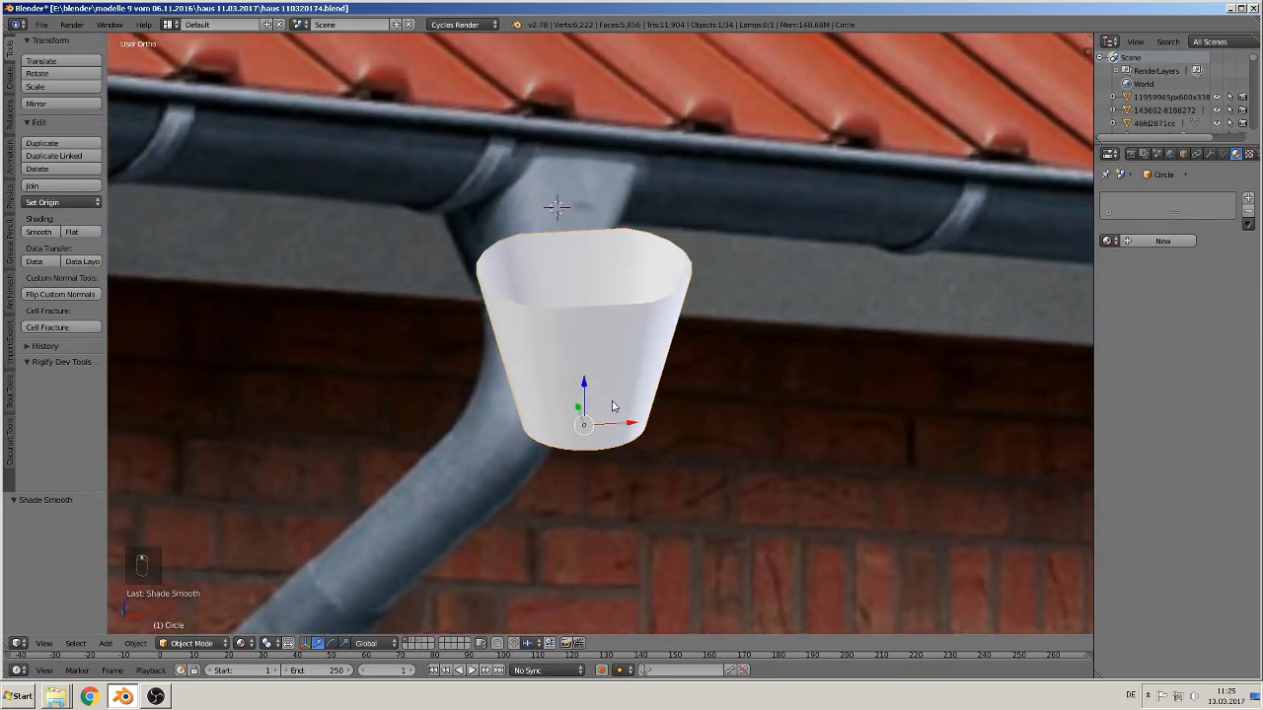
scroll(612, 406, "down", 3)
Move the funnel away from the reference photos in front view, about 11.887 along X, then about 3.556 along X and 12.333 along Z
key("KP_1")
scroll(732, 426, "down", 6)
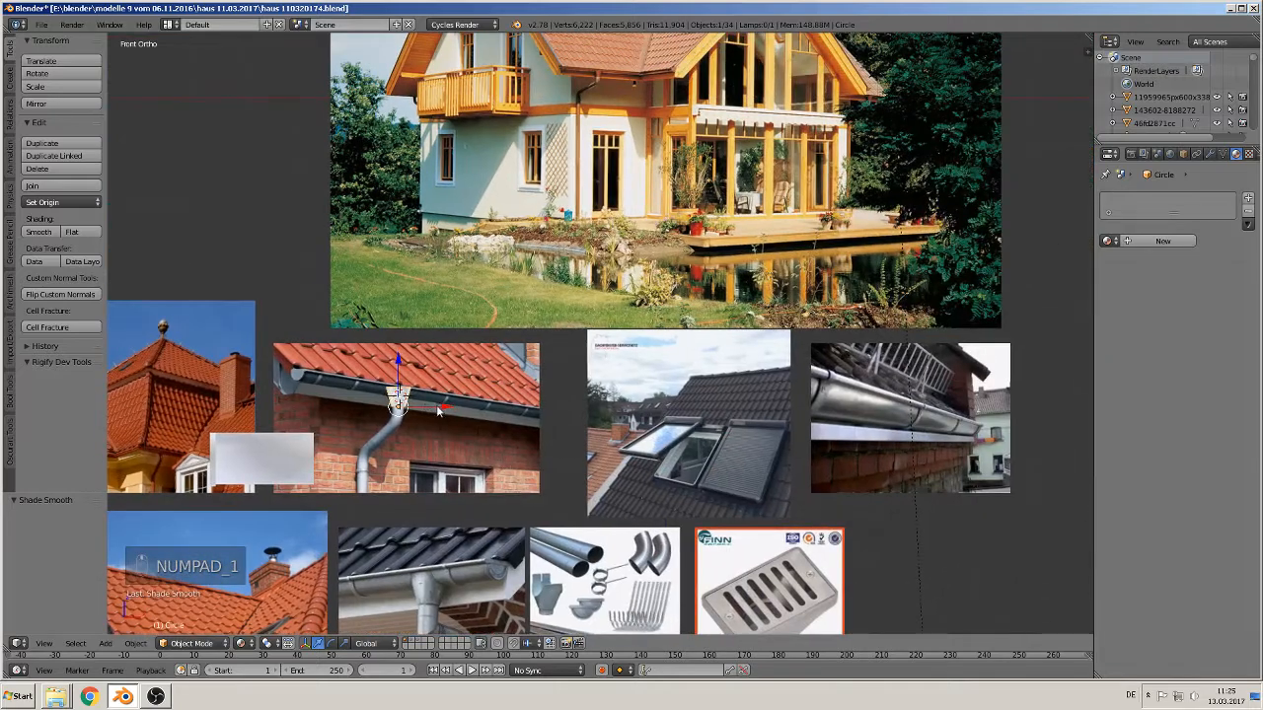
left_click_drag(439, 408, 1055, 407)
middle_click_drag(1003, 407, 497, 449, "shift")
scroll(542, 456, "down", 4)
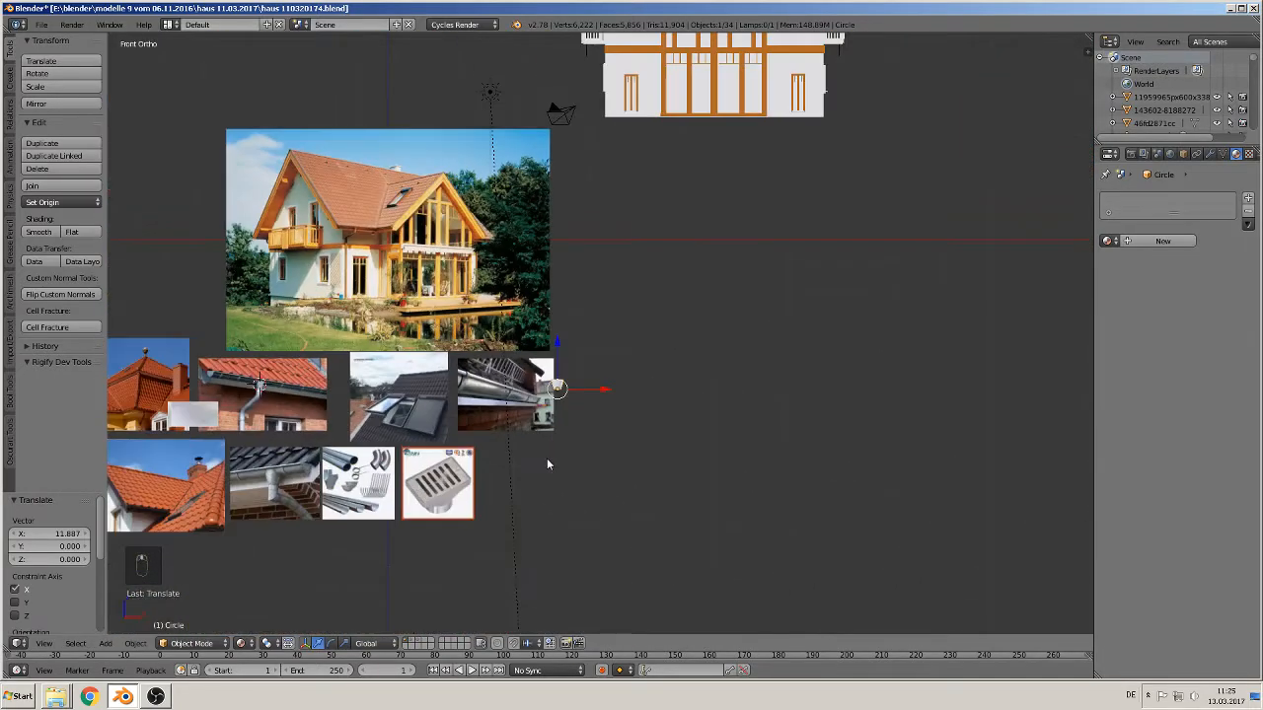
scroll(554, 456, "down", 1)
scroll(575, 444, "up", 2)
key("g")
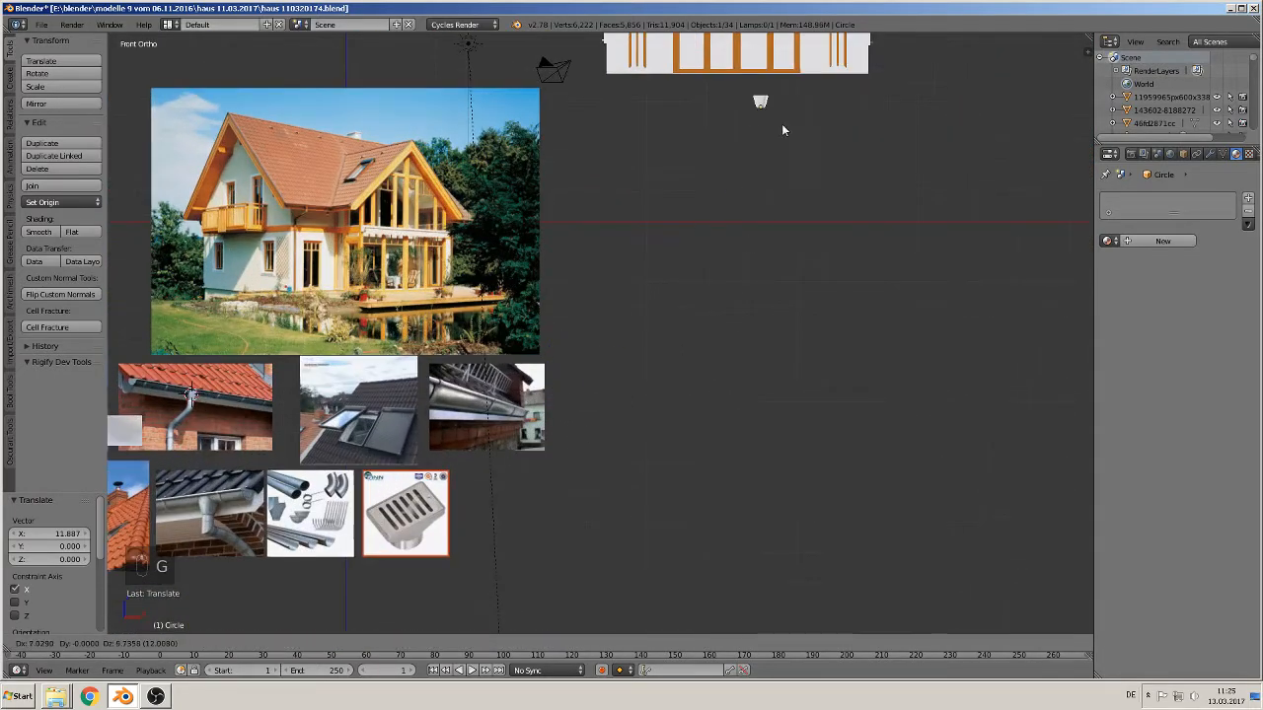
left_click(676, 67)
Move the funnel along the Y axis to the house's front wall and raise it about 1.244 along Z
middle_click_drag(676, 69, 655, 155, "shift")
middle_click_drag(655, 263, 632, 513, "shift")
key("g")
key("y")
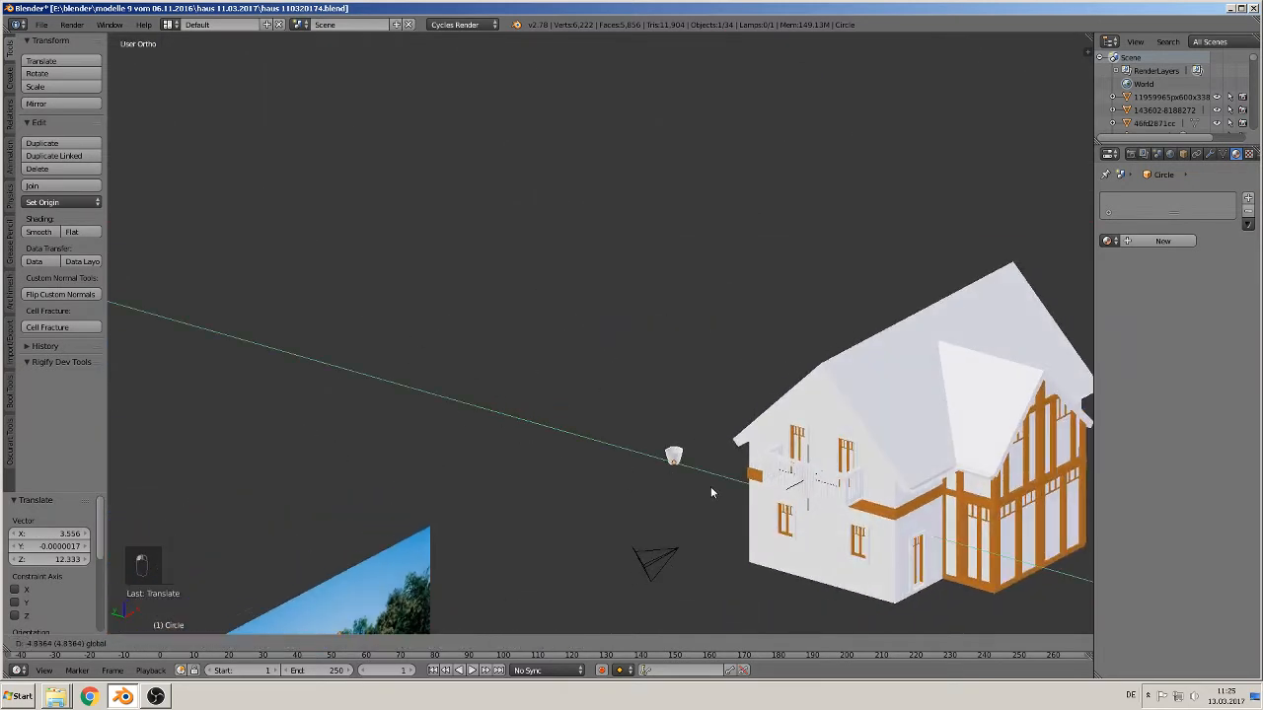
left_click_drag(917, 504, 940, 465)
left_click(908, 497)
Raise the funnel about 0.621 along Z and move it about -0.639 along Y toward the roof gutter
key("KP_Decimal")
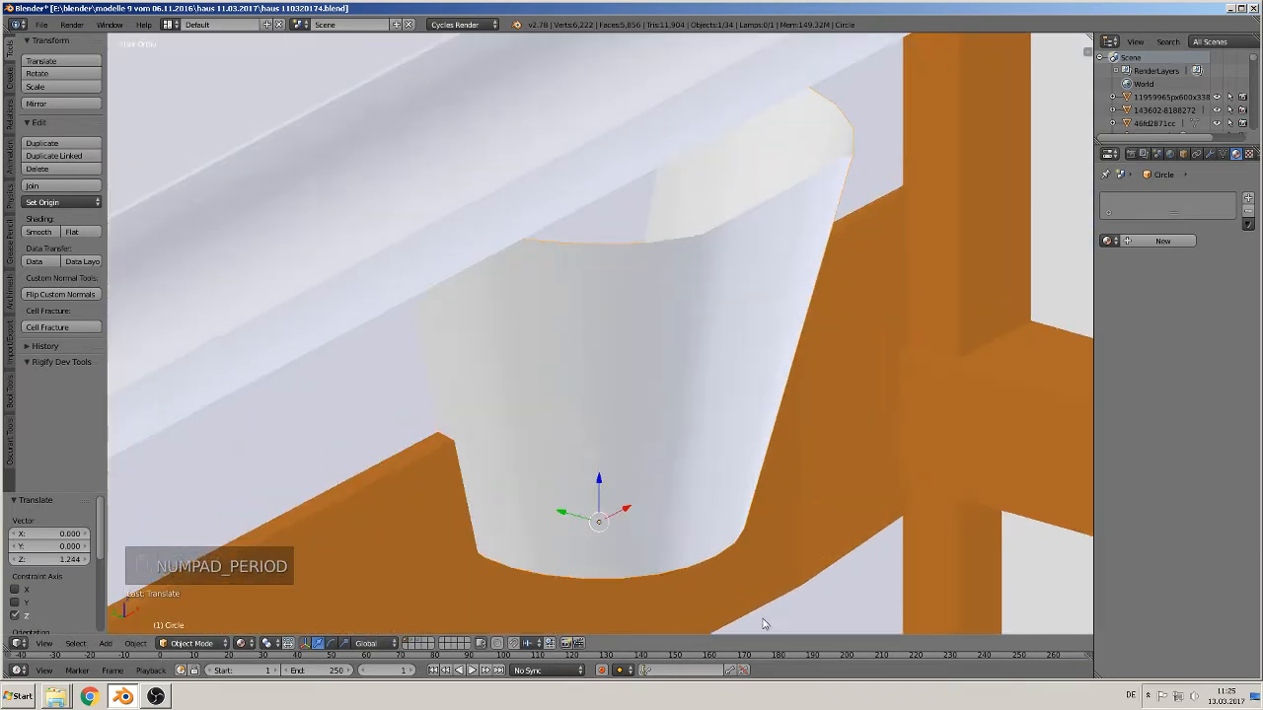
middle_click_drag(764, 623, 625, 541)
scroll(623, 538, "down", 9)
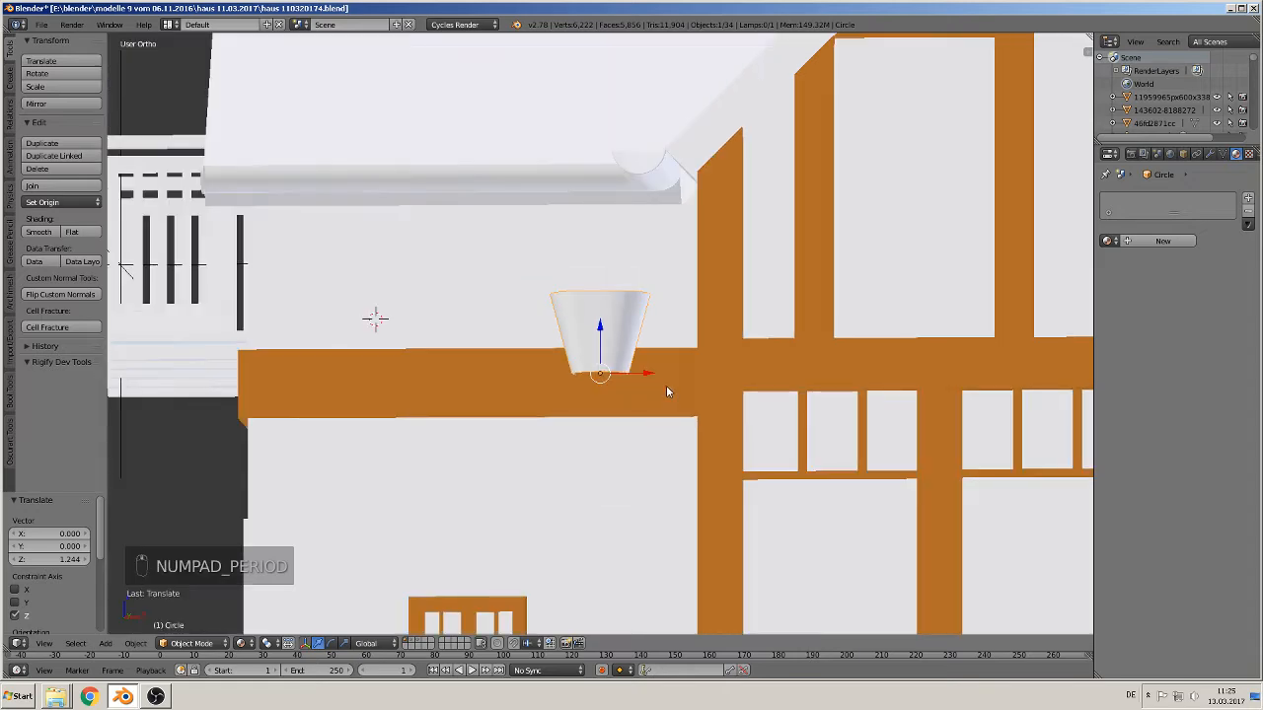
left_click_drag(666, 392, 373, 202)
middle_click_drag(384, 251, 489, 289)
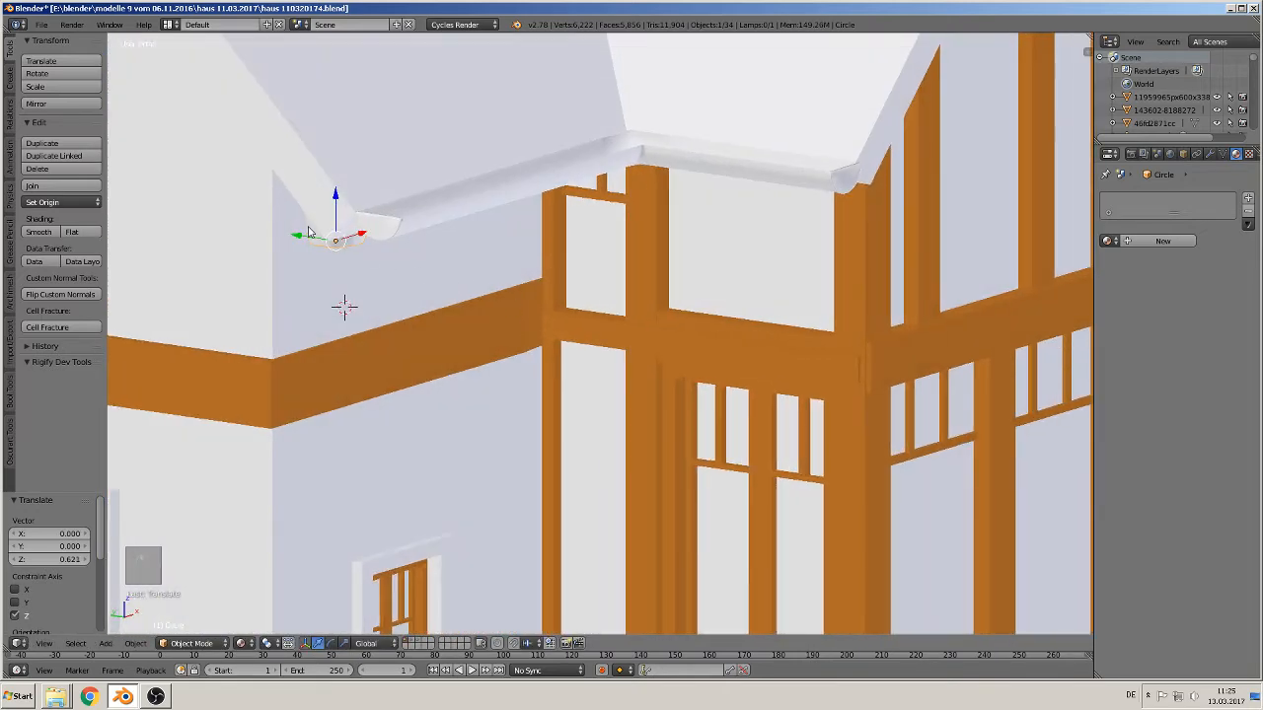
left_click(287, 241)
left_click_drag(322, 237, 410, 274)
Scale the funnel down uniformly by about 0.557 and again by about 0.888 to match the gutter's width
key("s")
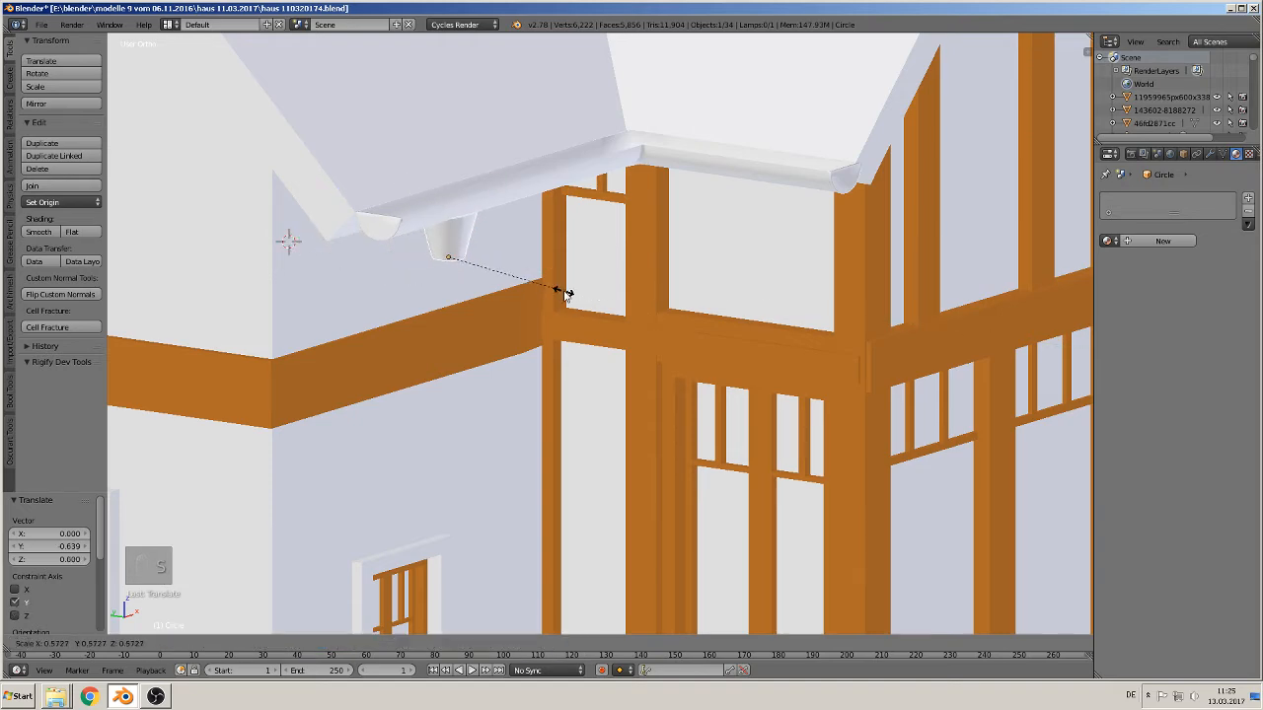
left_click(564, 296)
mouse_move(564, 296)
middle_mouse_down()
mouse_move(541, 306)
mouse_move(592, 279)
mouse_move(578, 285)
middle_mouse_up()
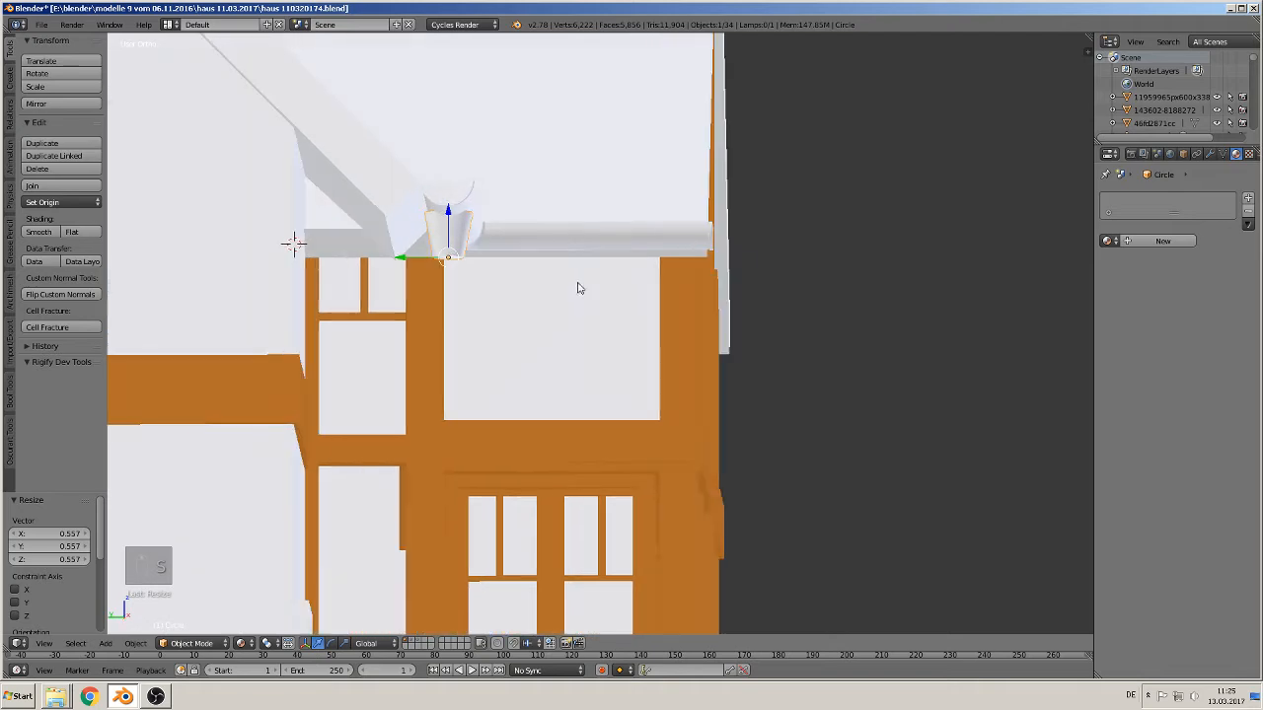
key("s")
left_click(547, 300)
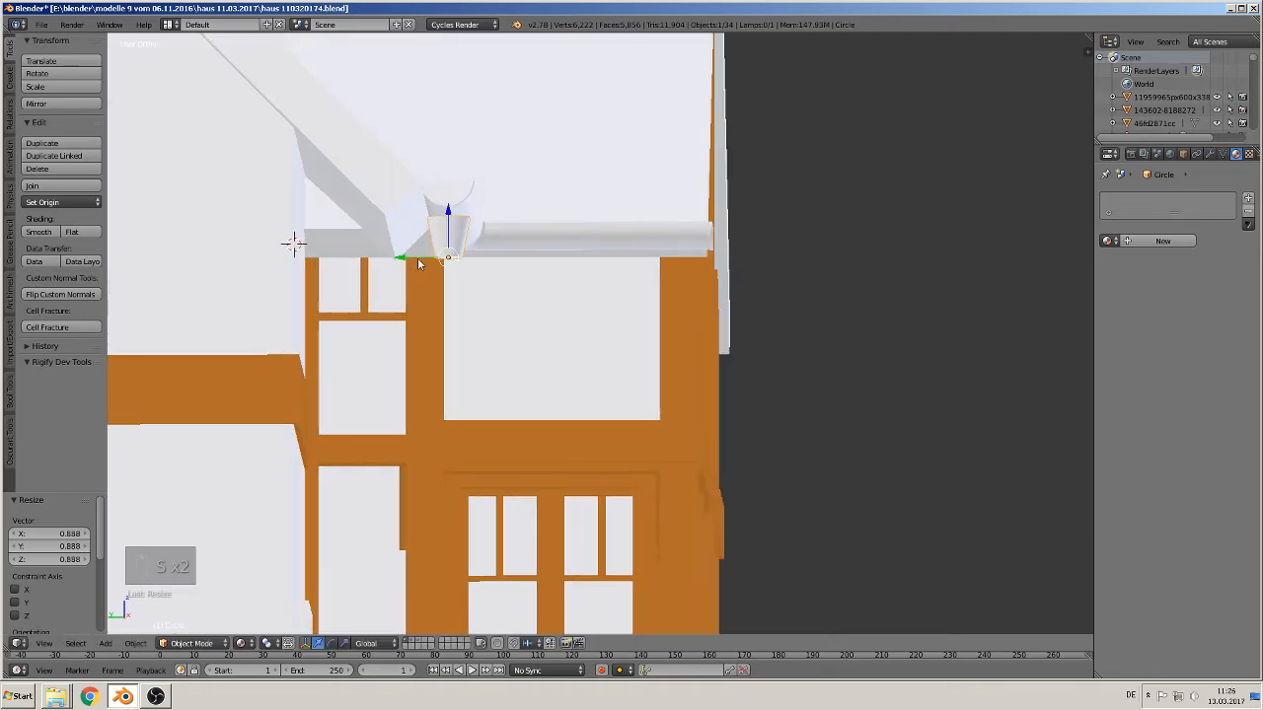
Raise the funnel against the gutter's underside and shift it about -0.114 along X
left_click_drag(449, 231, 459, 215)
middle_click_drag(330, 334, 212, 333)
mouse_move(468, 258)
left_mouse_down()
mouse_move(493, 247)
mouse_move(470, 251)
left_mouse_up()
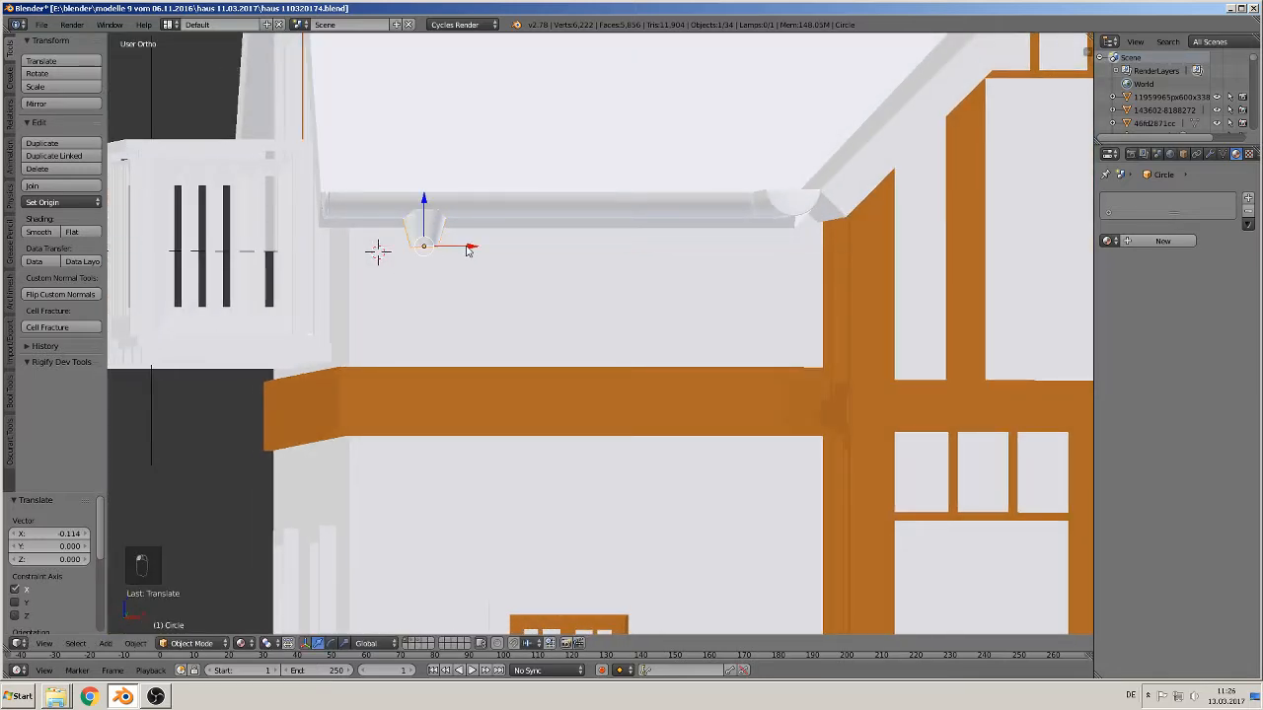
Examine the funnel's fit under the gutter from several angles with everything deselected
middle_click_drag(470, 250, 431, 385)
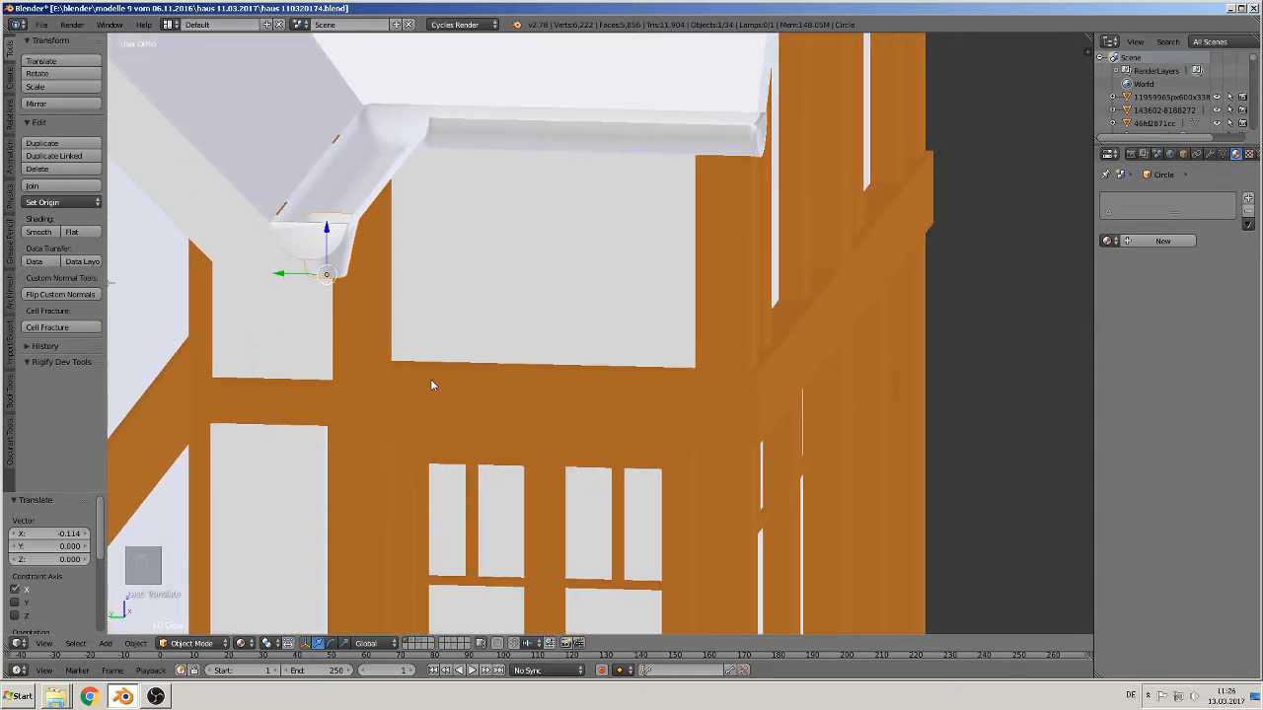
middle_click_drag(374, 259, 337, 300)
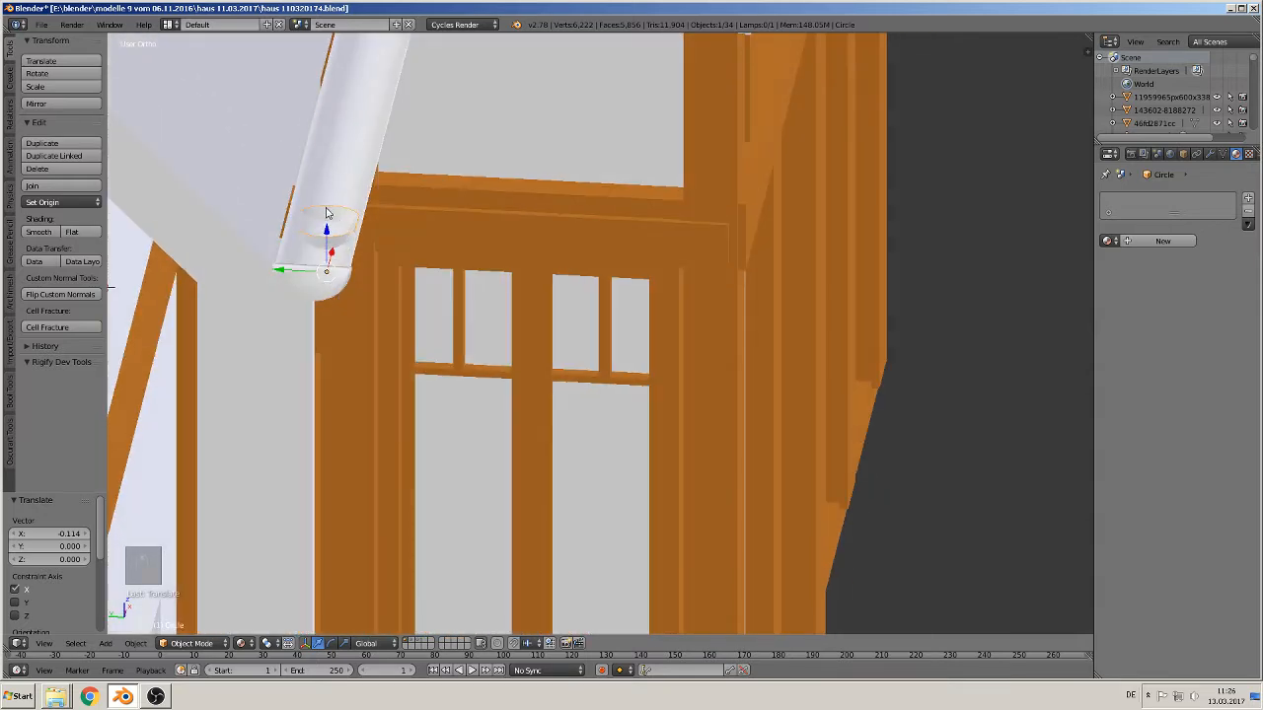
middle_click_drag(330, 255, 723, 273)
key("Tab")
key("Tab")
key("a")
key("a")
key("a")
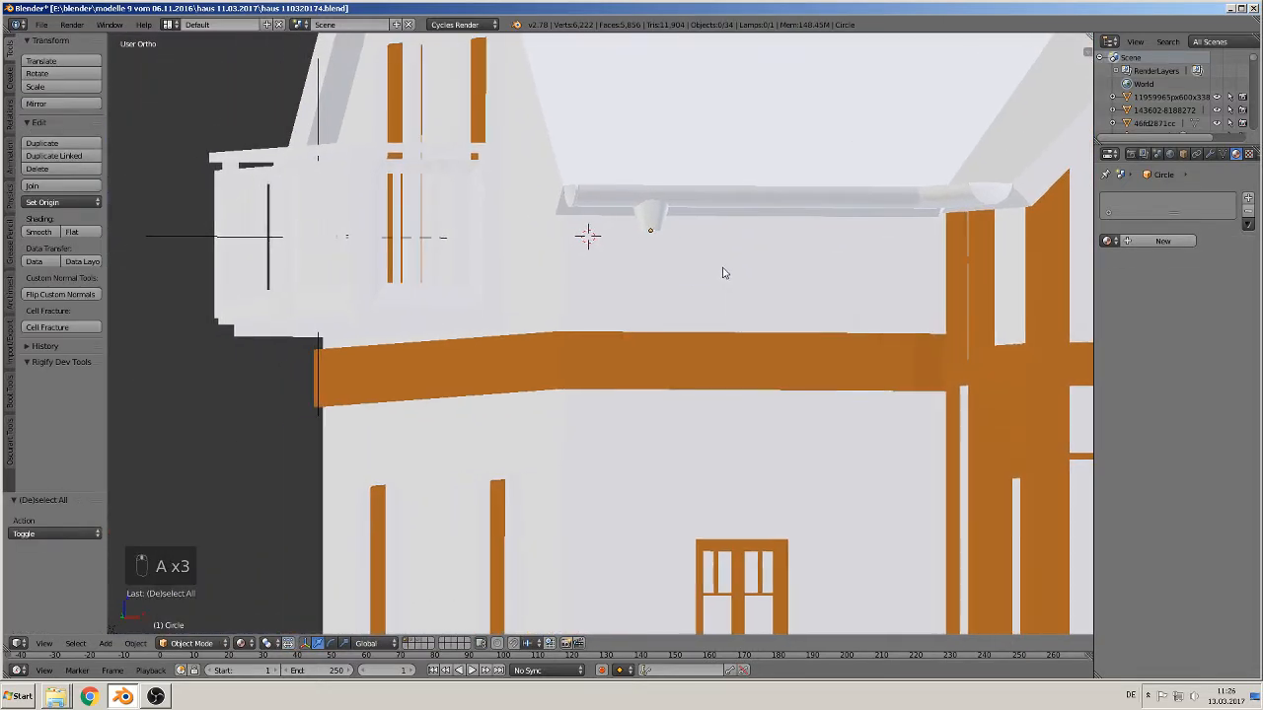
middle_click_drag(661, 225, 533, 255)
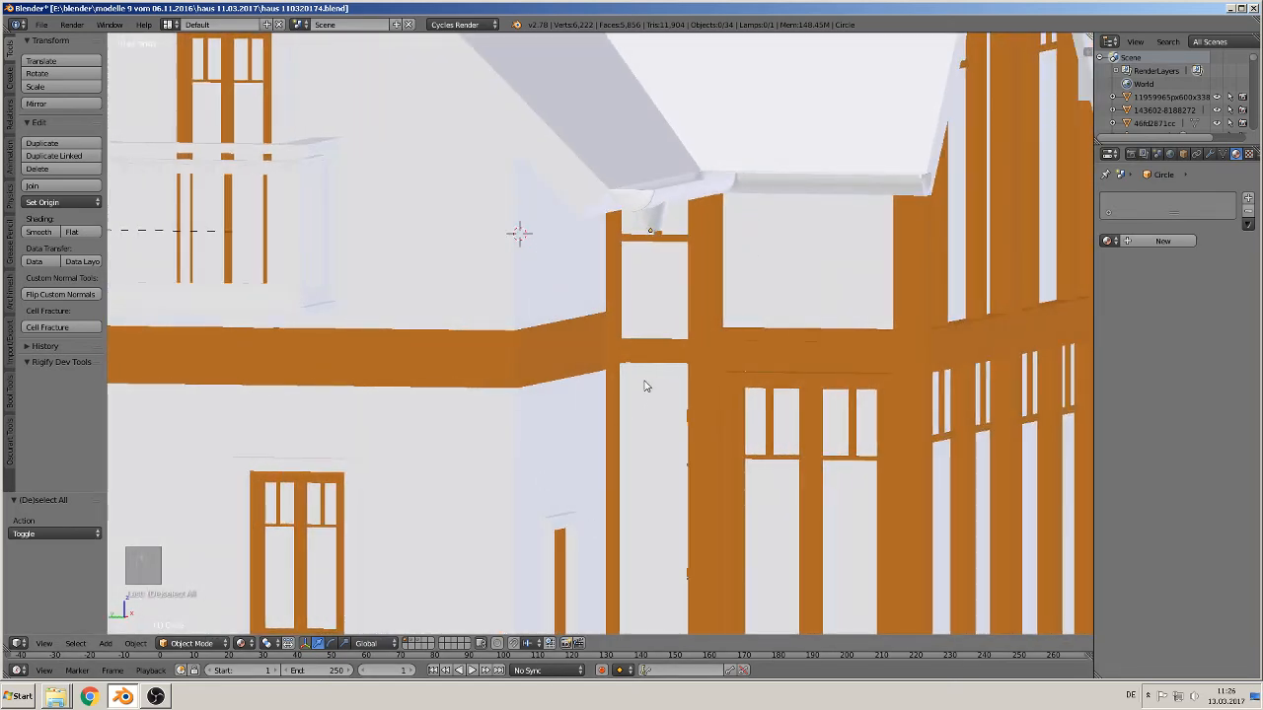
mouse_move(673, 270)
middle_mouse_down()
mouse_move(690, 277)
mouse_move(690, 263)
middle_mouse_up()
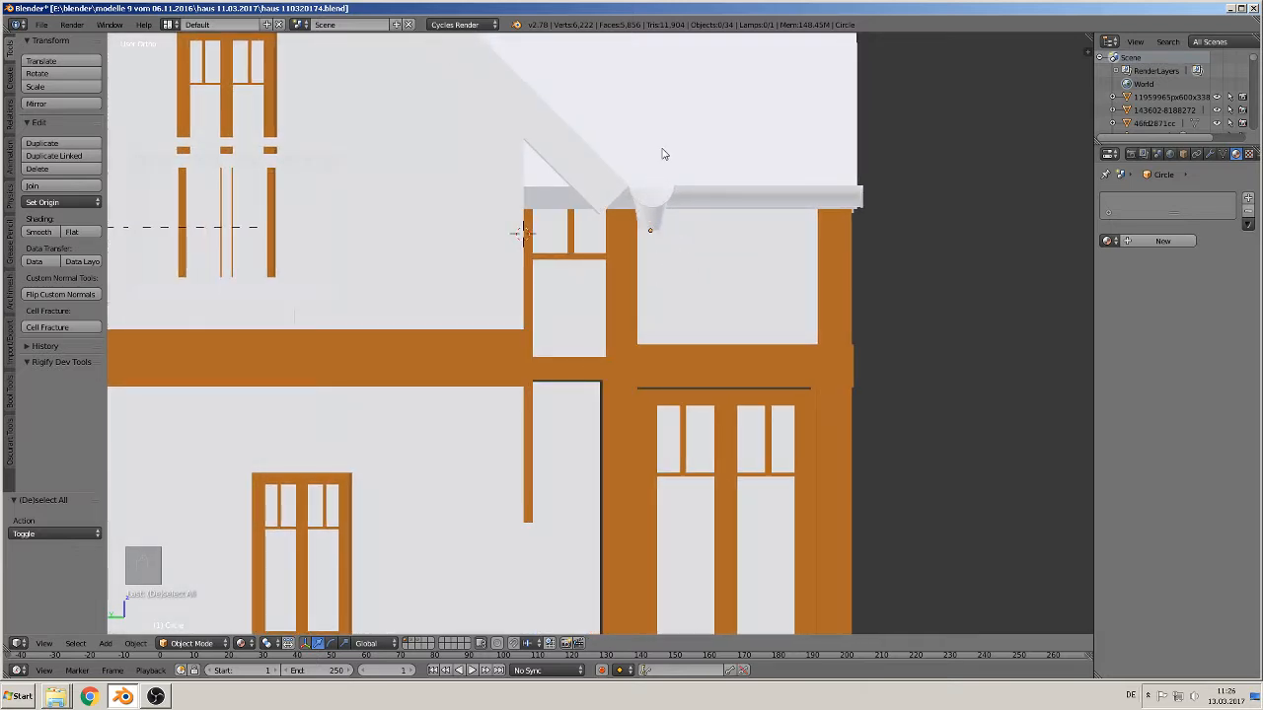
Place the 3D cursor at the funnel's lower end in the side-on view and add a Bezier curve there
middle_click_drag(675, 509, 672, 476, "shift")
left_click(663, 201)
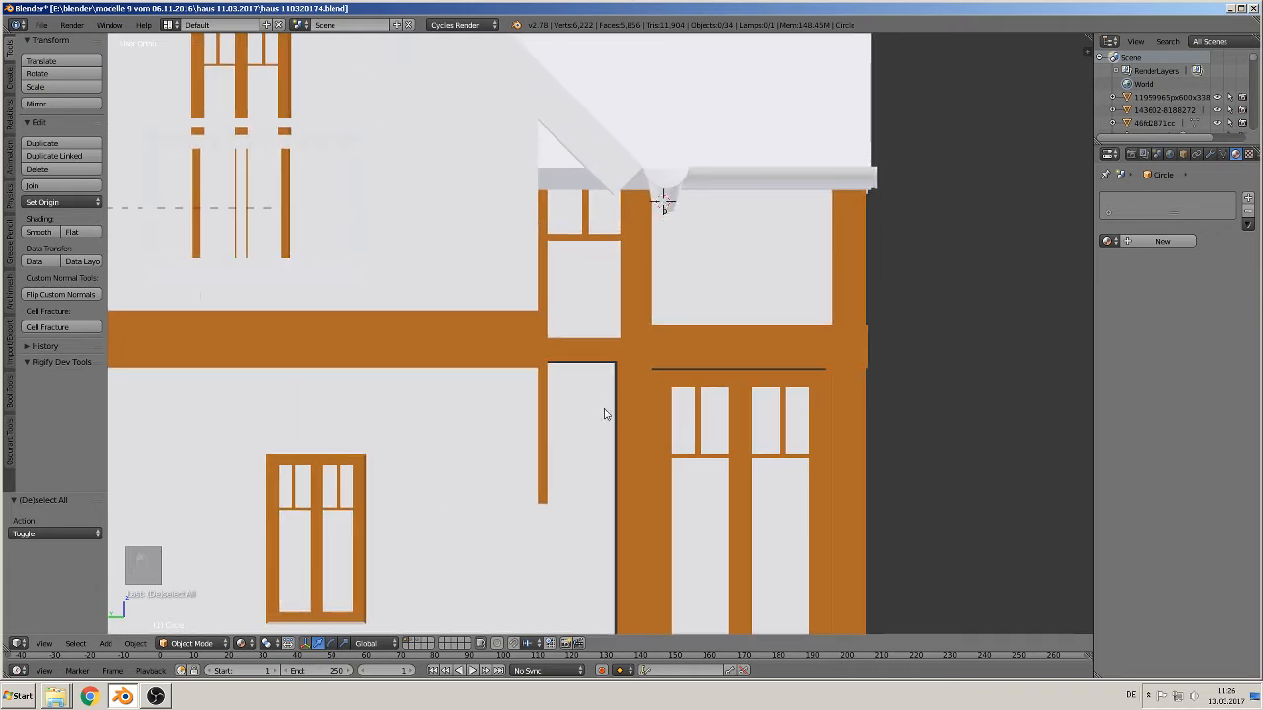
right_click(723, 392)
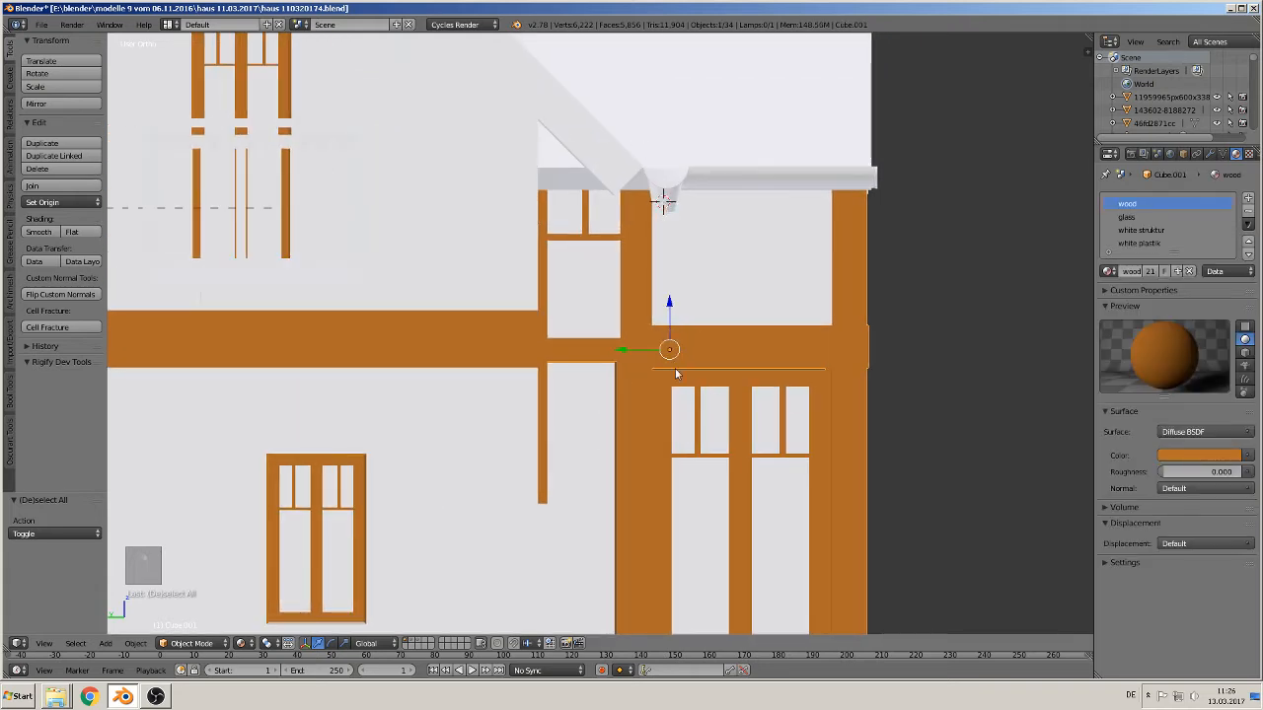
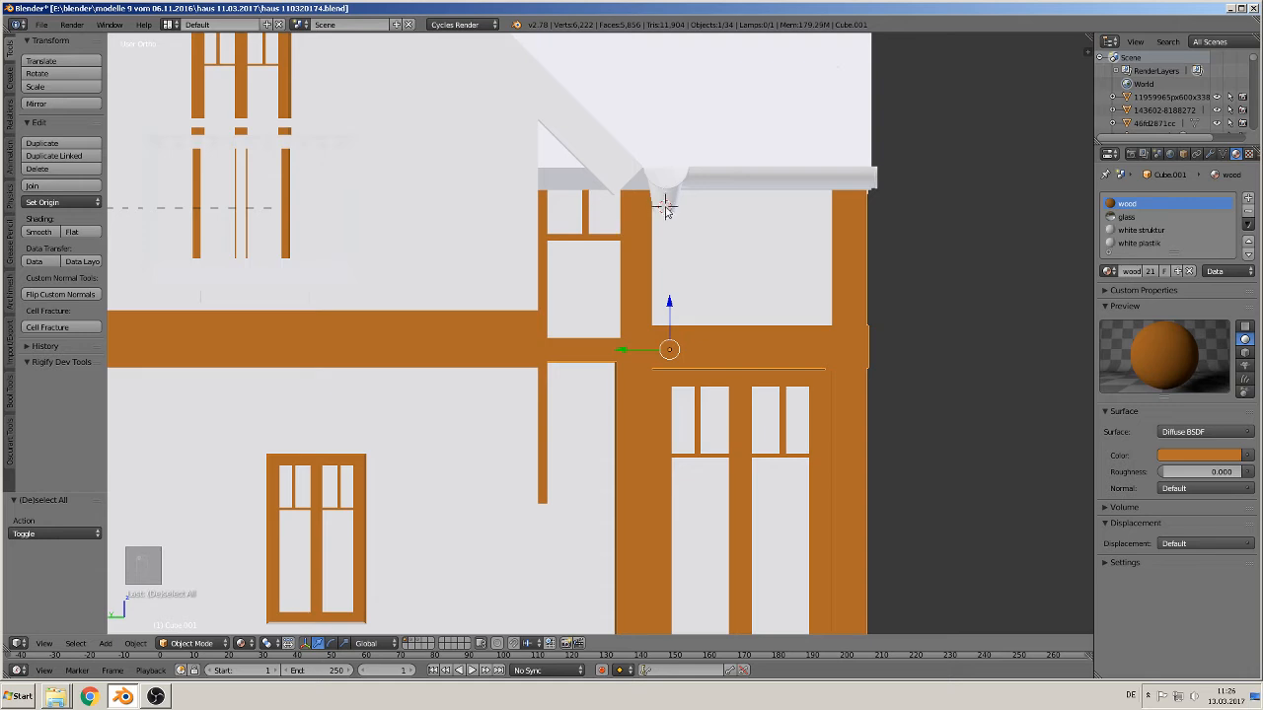
left_click(106, 643)
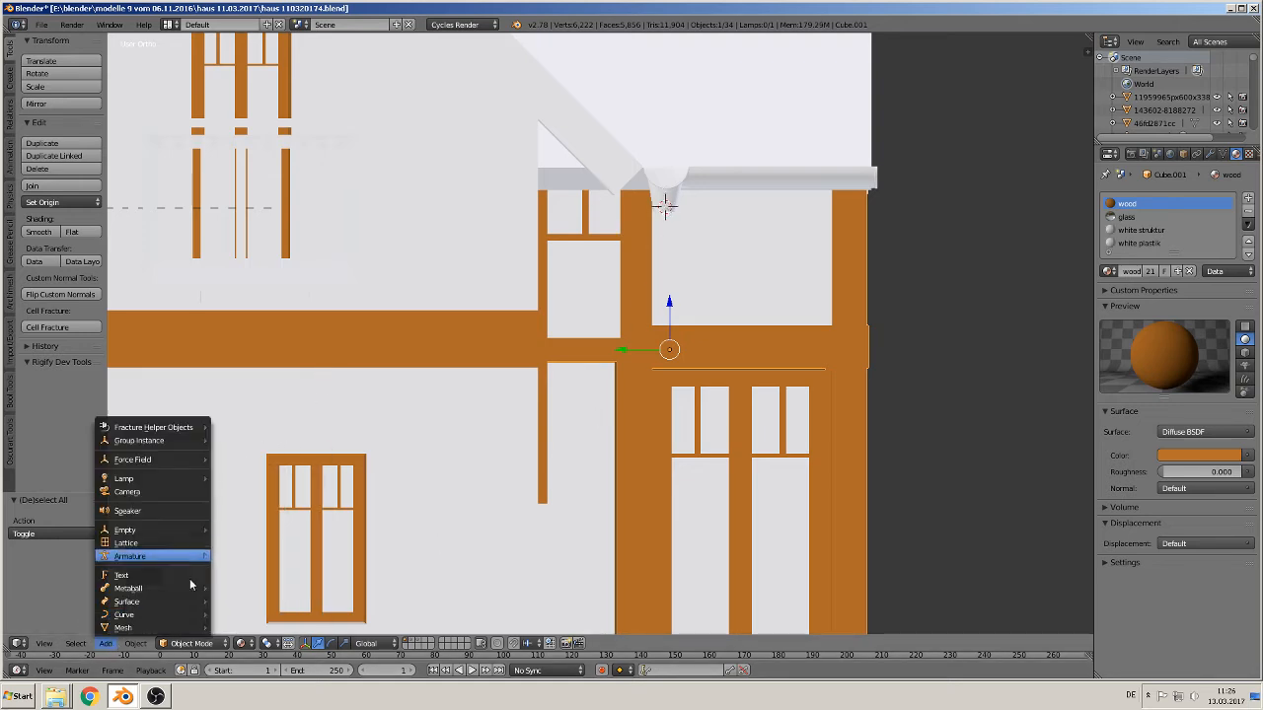
key("Escape")
left_click(107, 643)
mouse_move(129, 614)
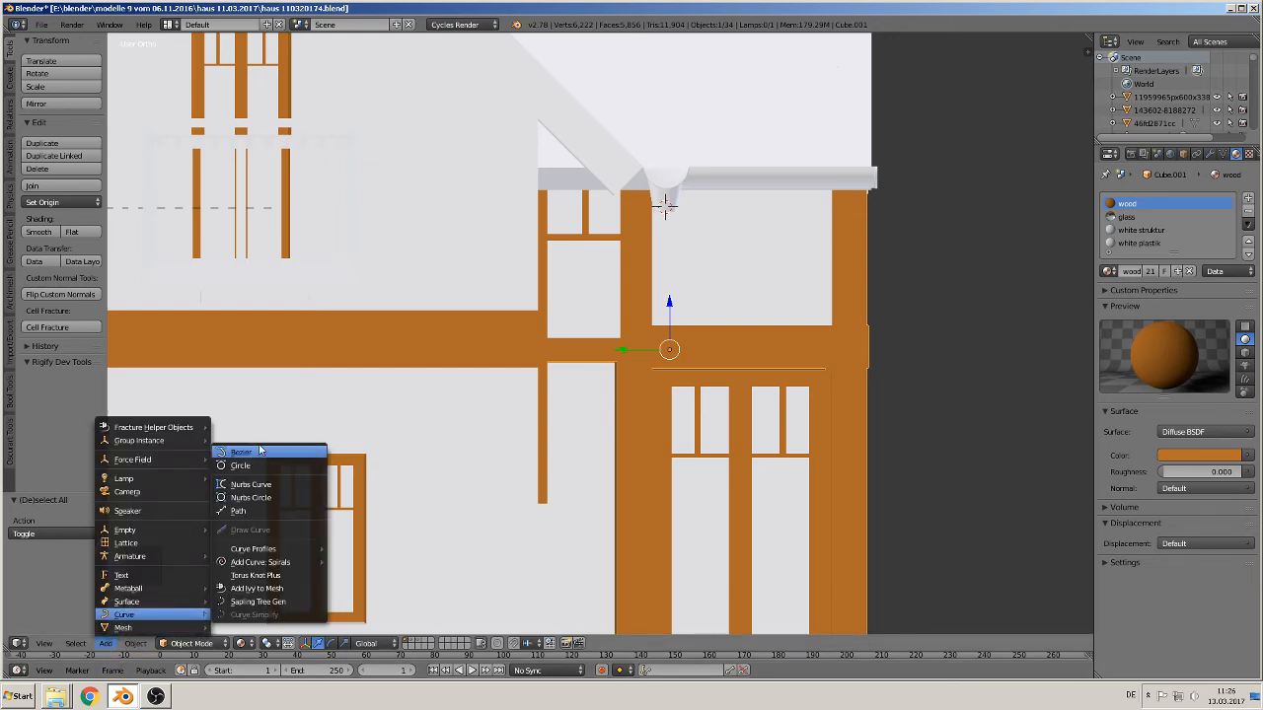
left_click(240, 453)
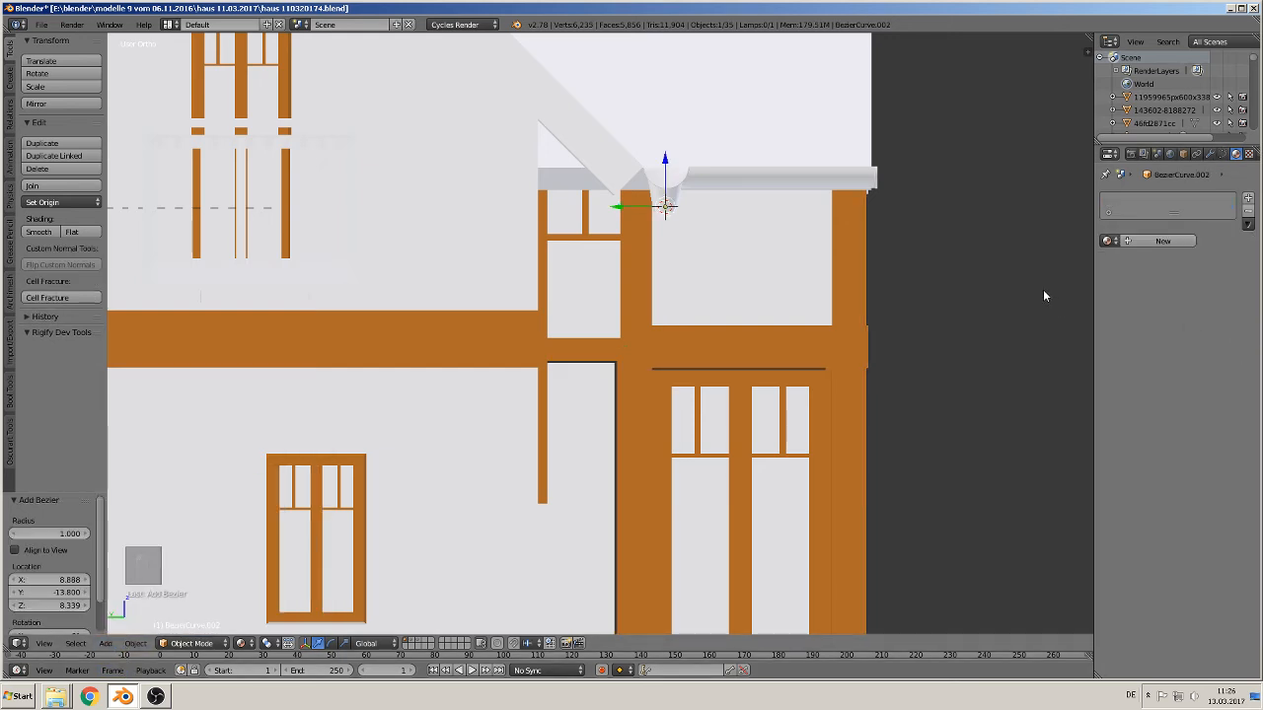
Rotate the Bezier curve 90° about the X axis and 90° about the Z axis
type("rx90")
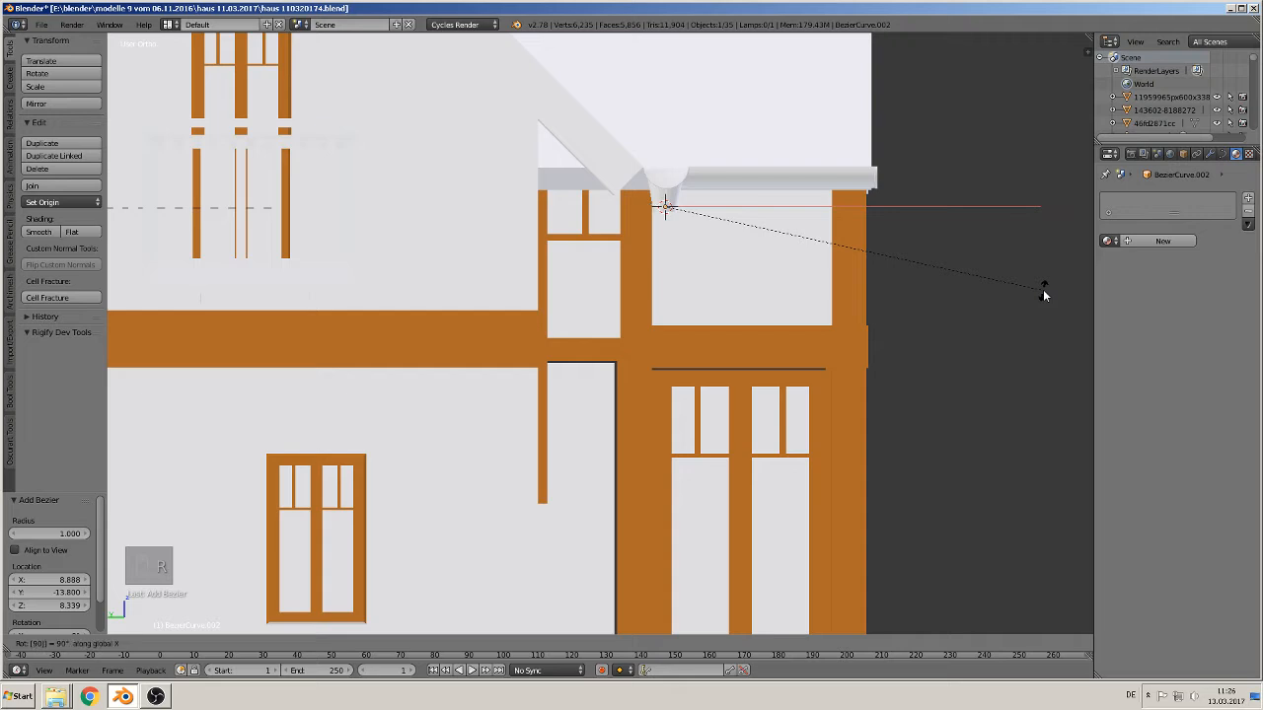
key("Return")
type("rz")
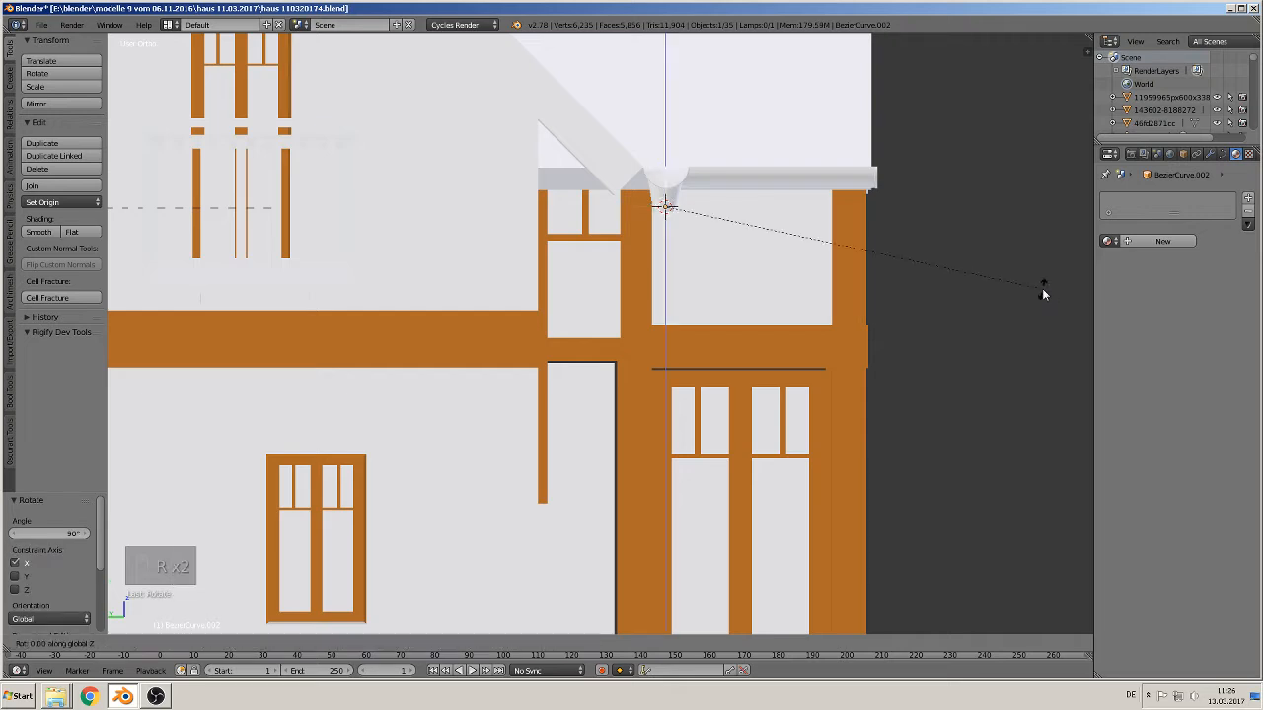
type("90")
key("Return")
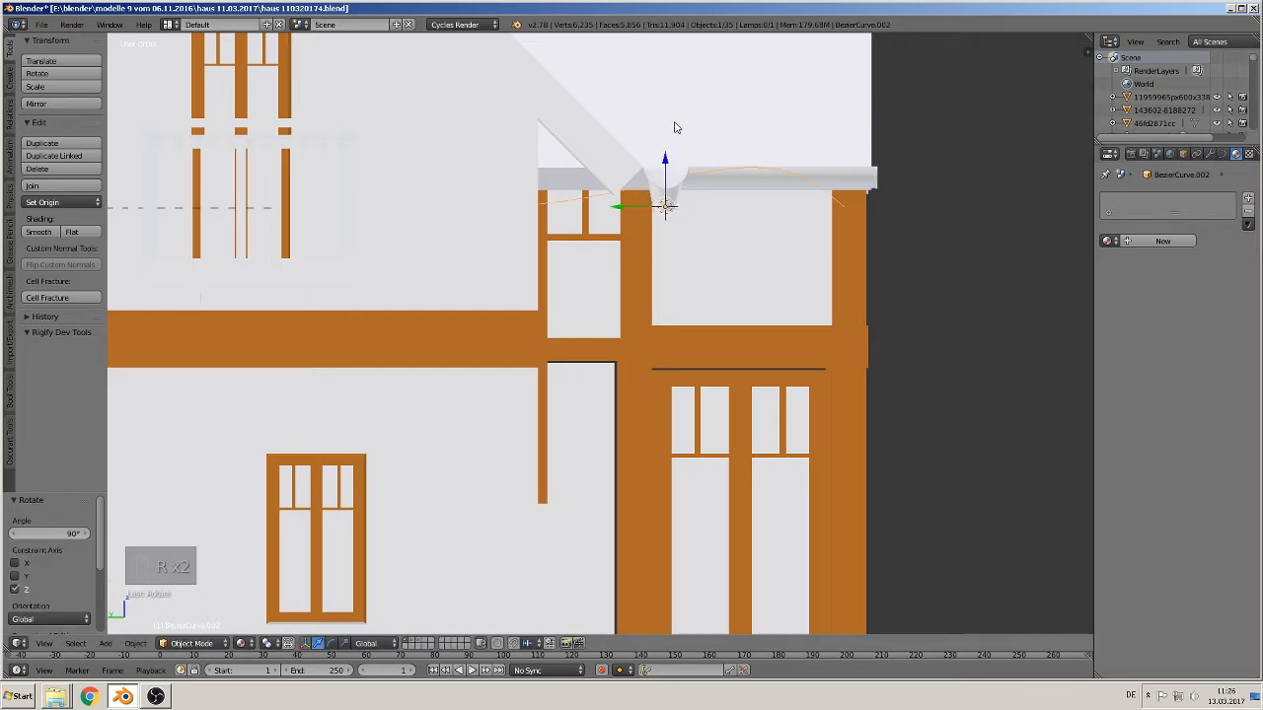
Scale the Bezier curve down uniformly to about 0.270
key("s")
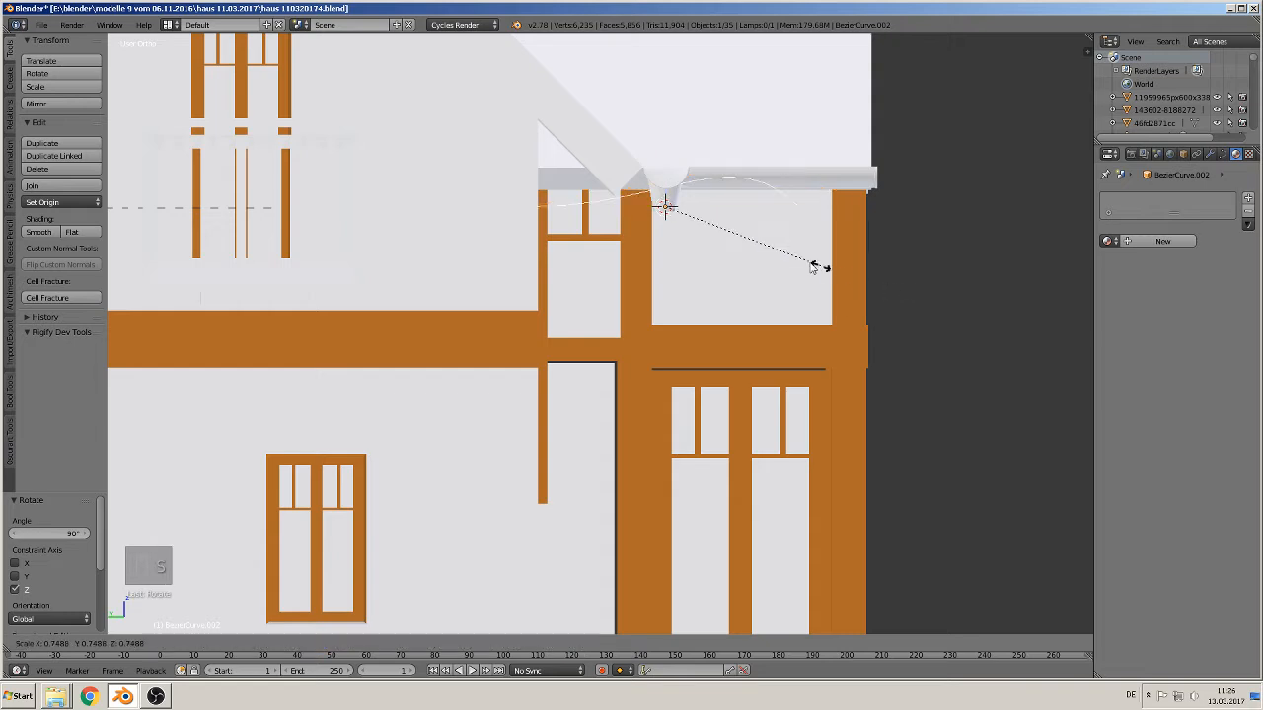
left_click(715, 235)
middle_click_drag(721, 237, 701, 382, "shift")
scroll(733, 451, "up", 4)
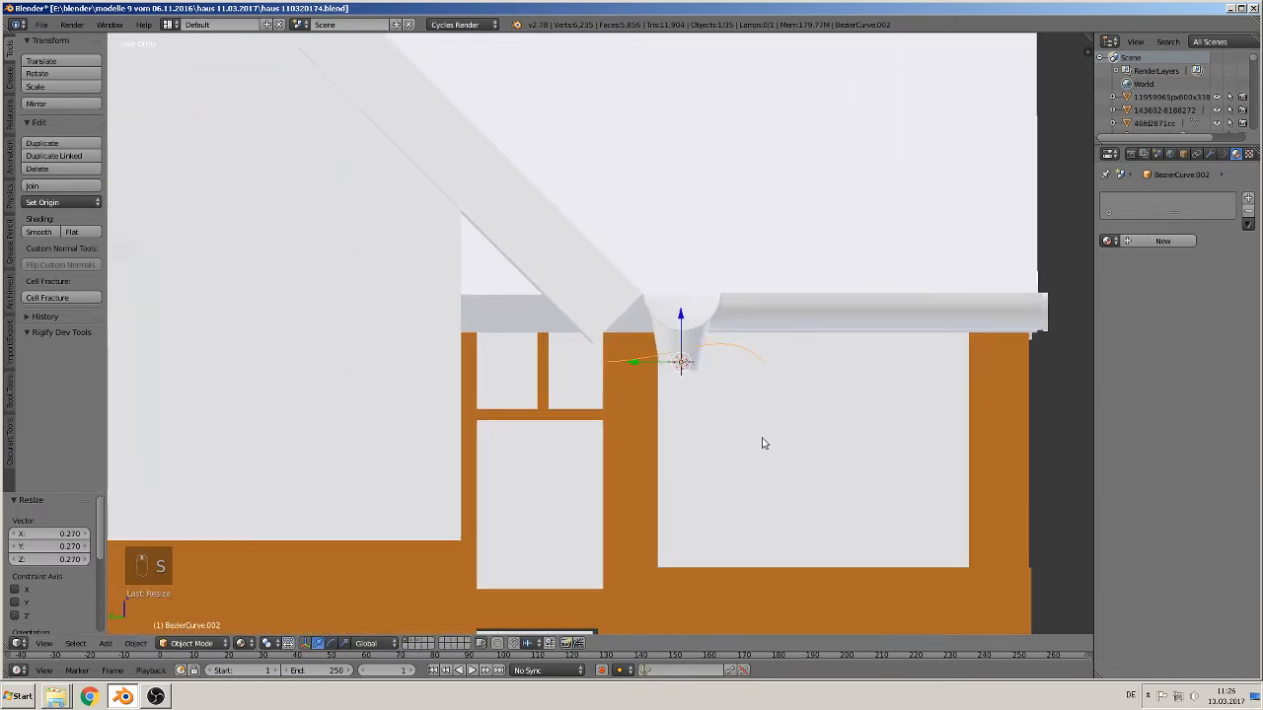
middle_click_drag(783, 420, 755, 302, "shift")
In Edit Mode, move one curve end point to the funnel's outlet and the other about 0.376 along Y and -0.309 along Z toward the wall
key("Tab")
right_click(772, 225)
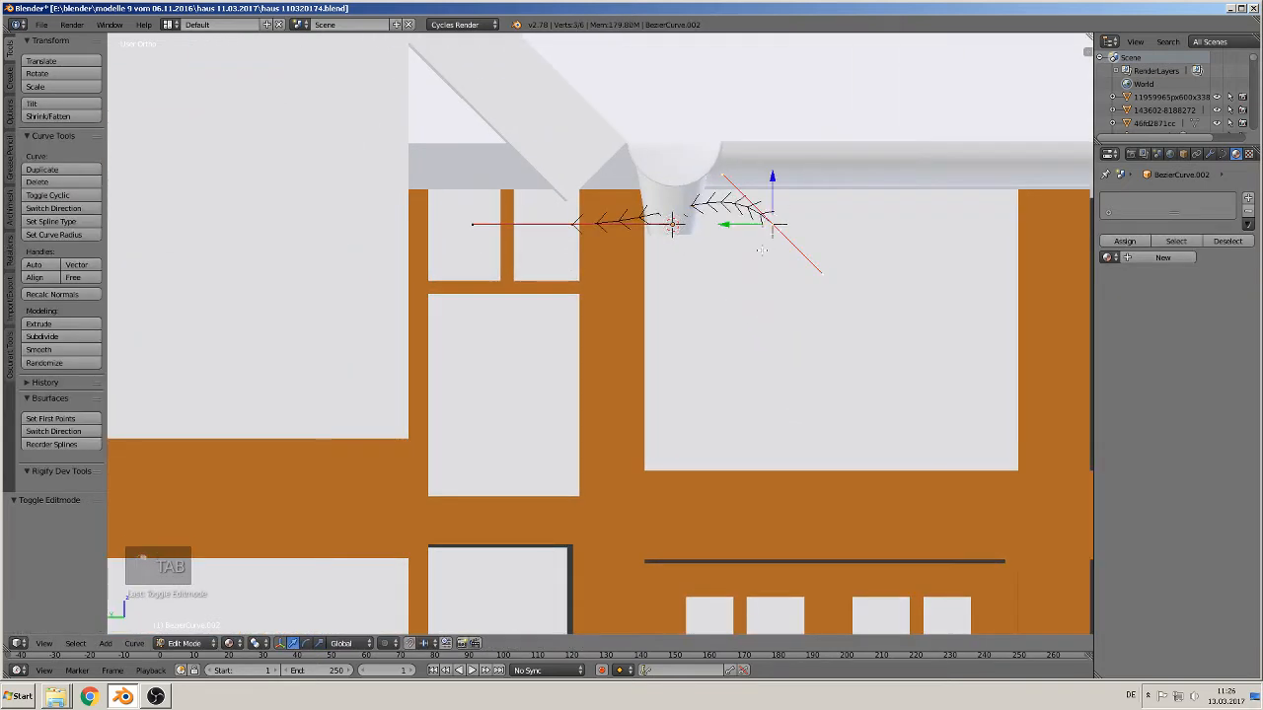
key("g")
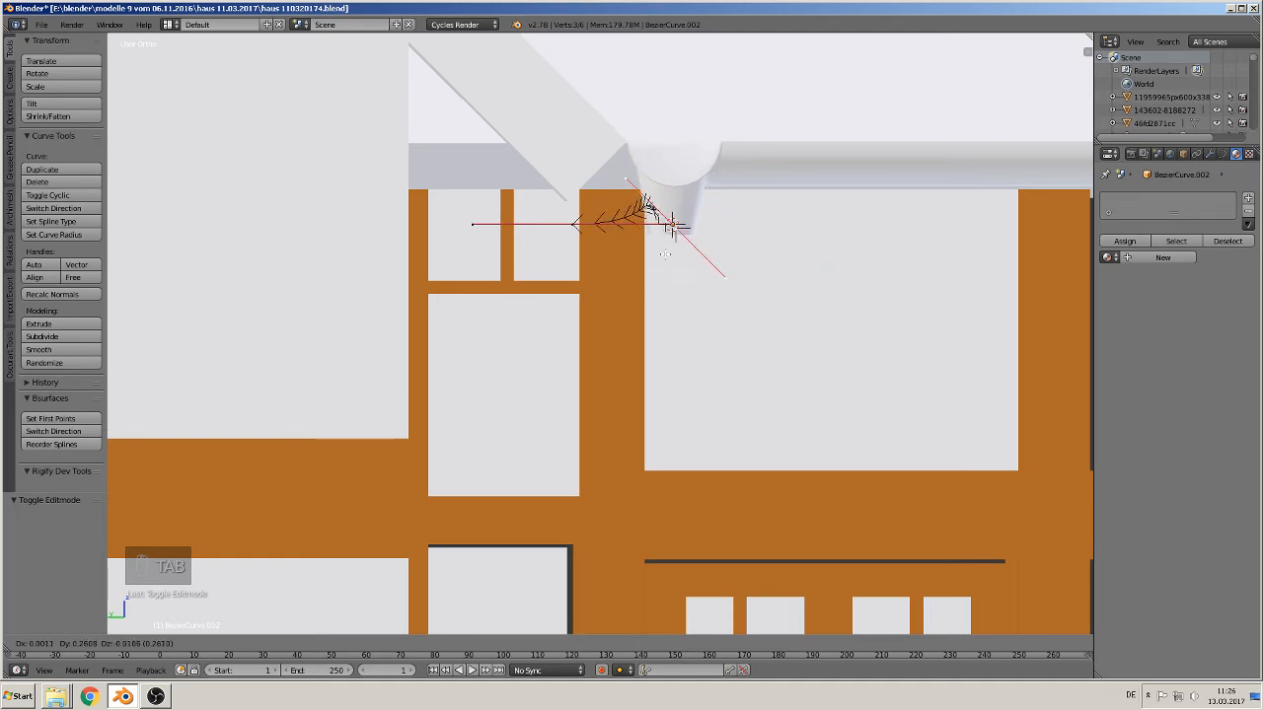
left_click(671, 226)
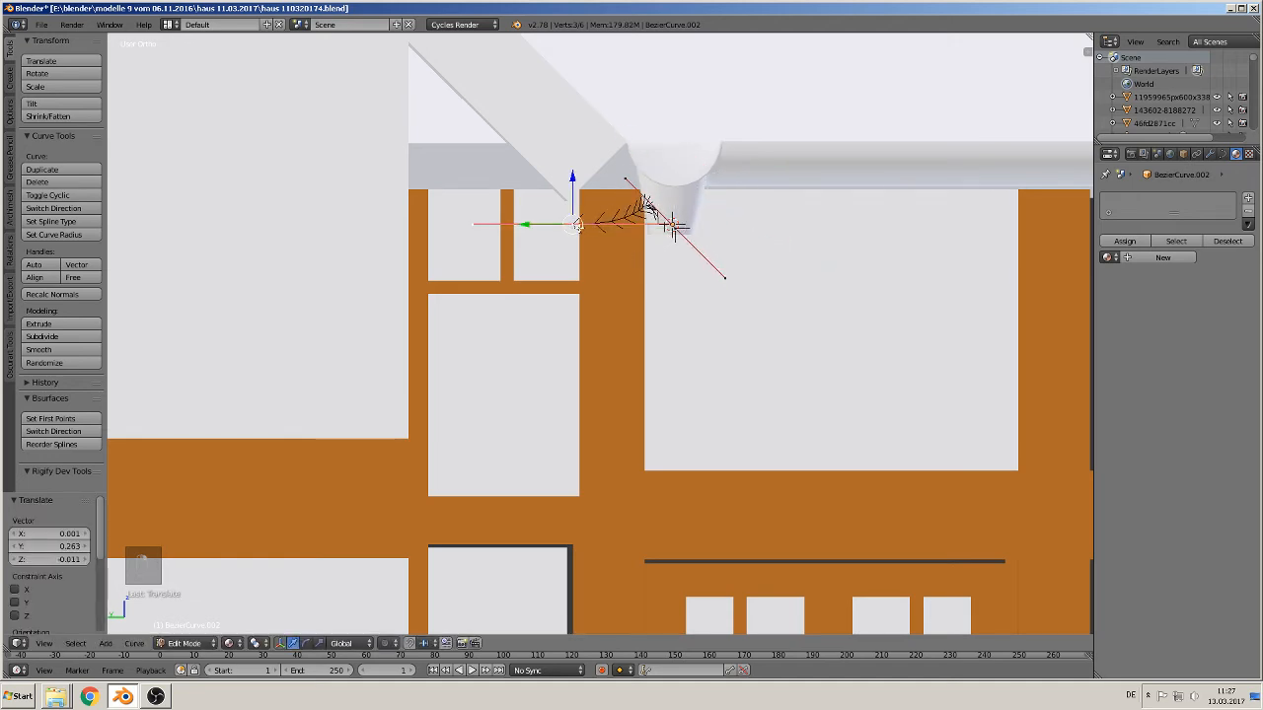
key("g")
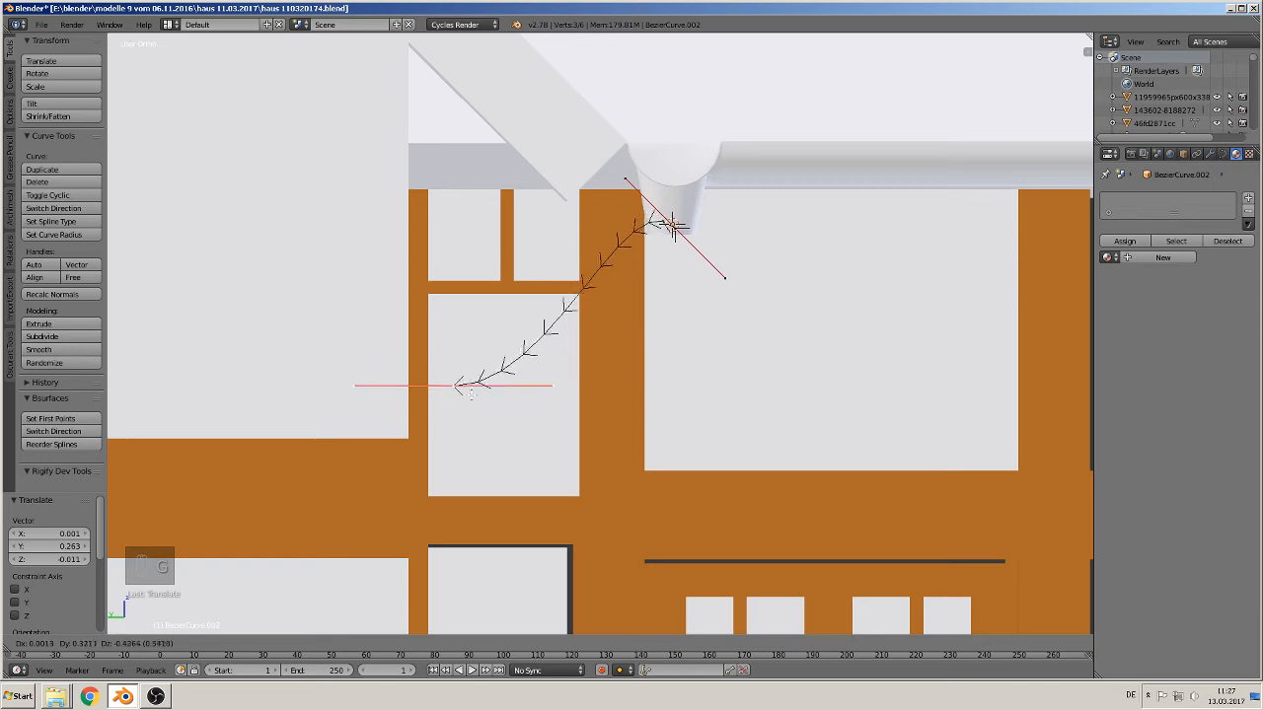
left_click(449, 352)
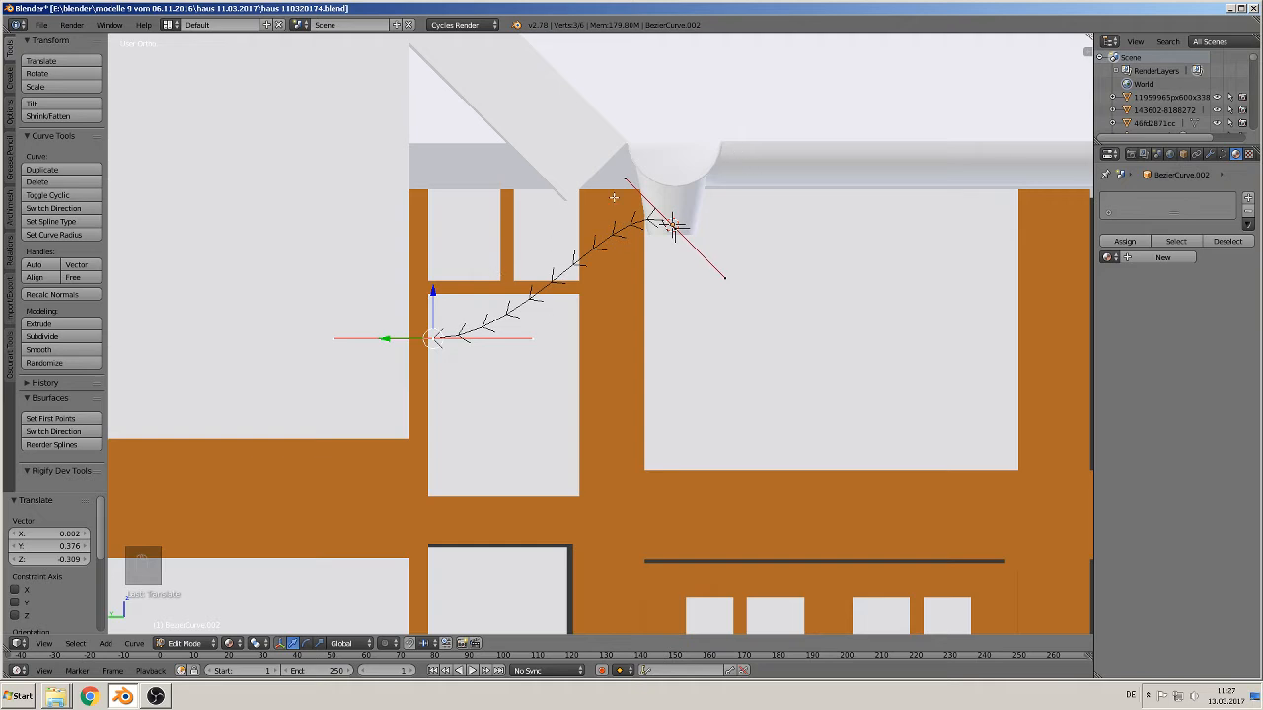
Move the handle of the funnel-side curve point about -0.160 along Y and -0.431 along Z so the curve leaves the funnel downward
right_click(622, 180)
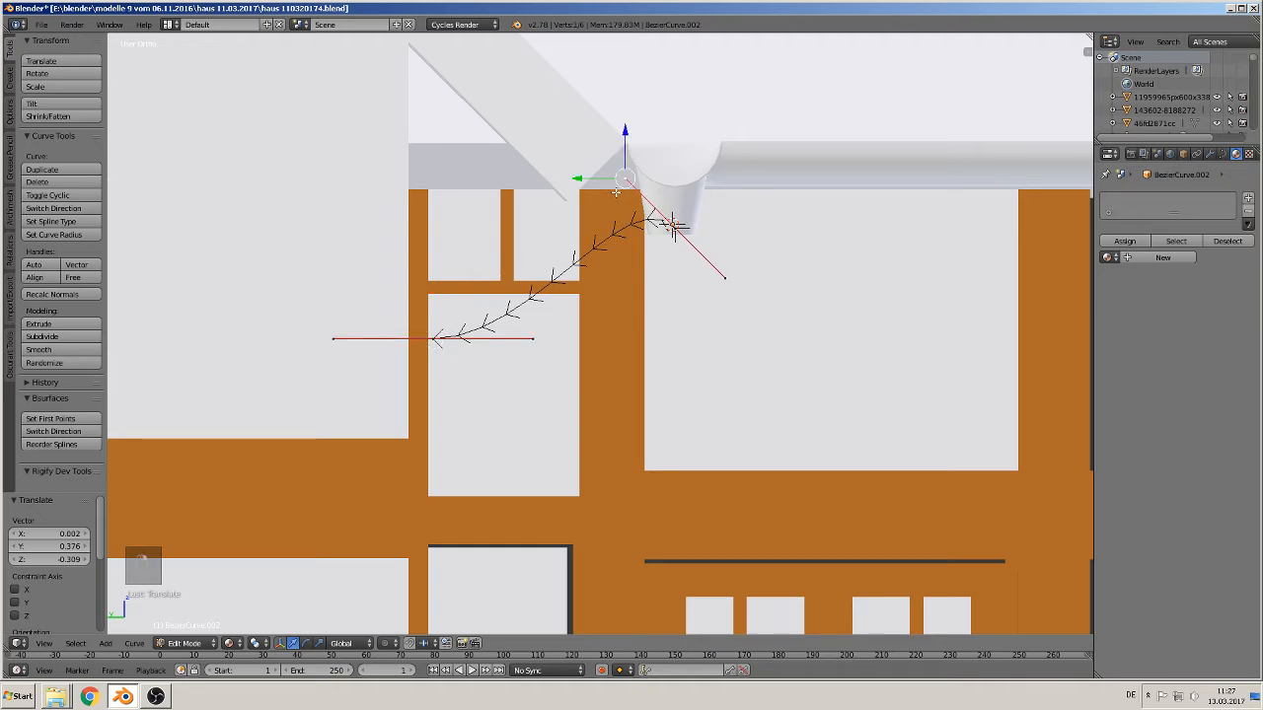
key("g")
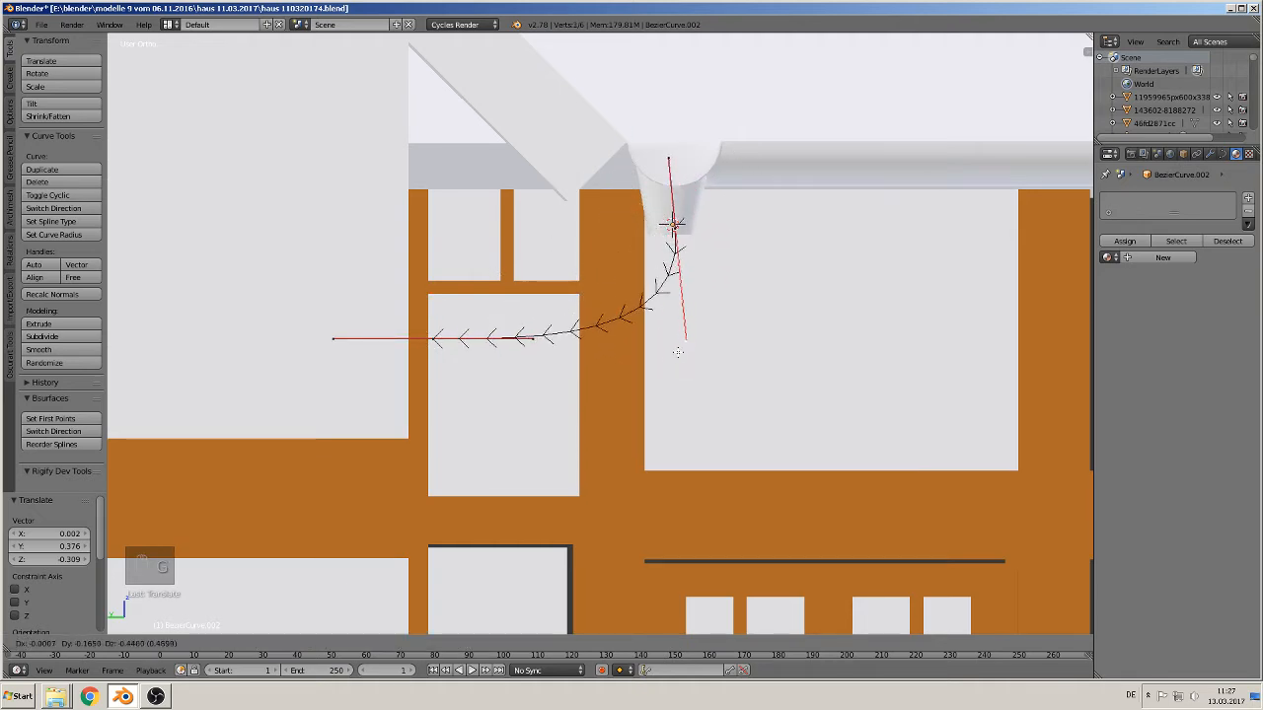
left_click(675, 351)
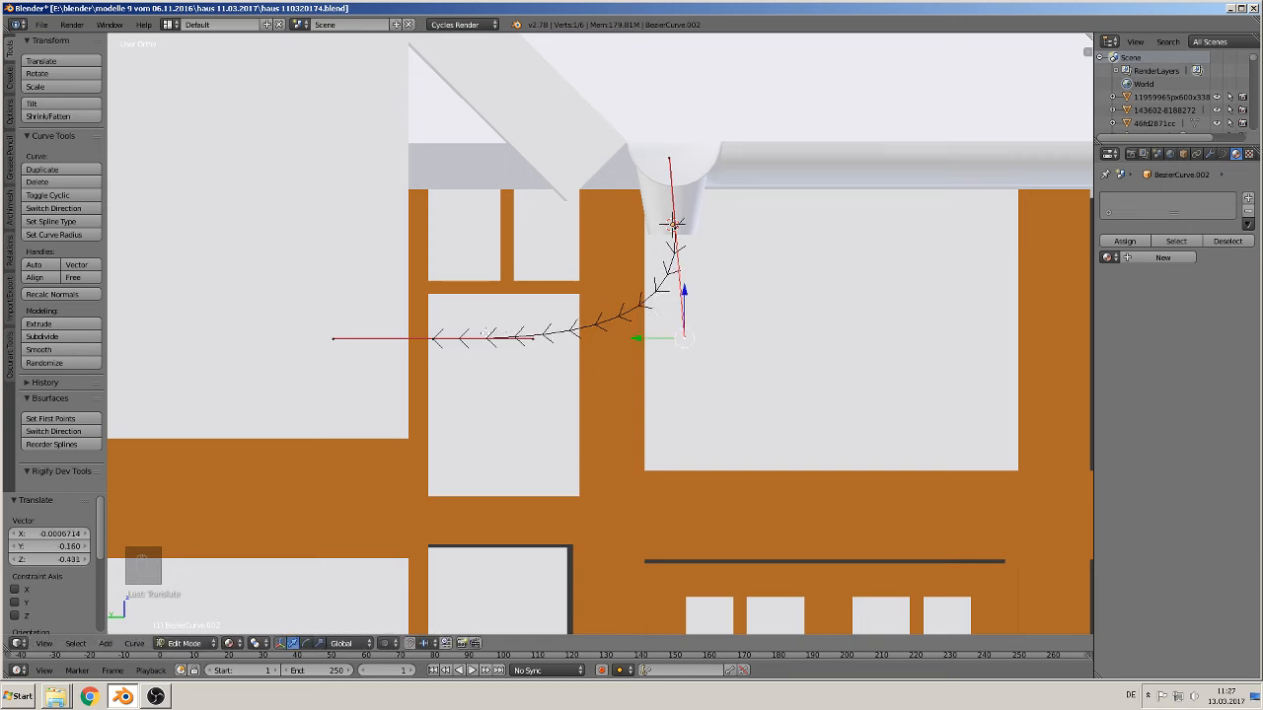
Move the curve's wall-side end point about -0.115 along Y and 0.059 along Z, then extrude a point 0.131 along Y and -0.112 along Z
right_click(432, 340)
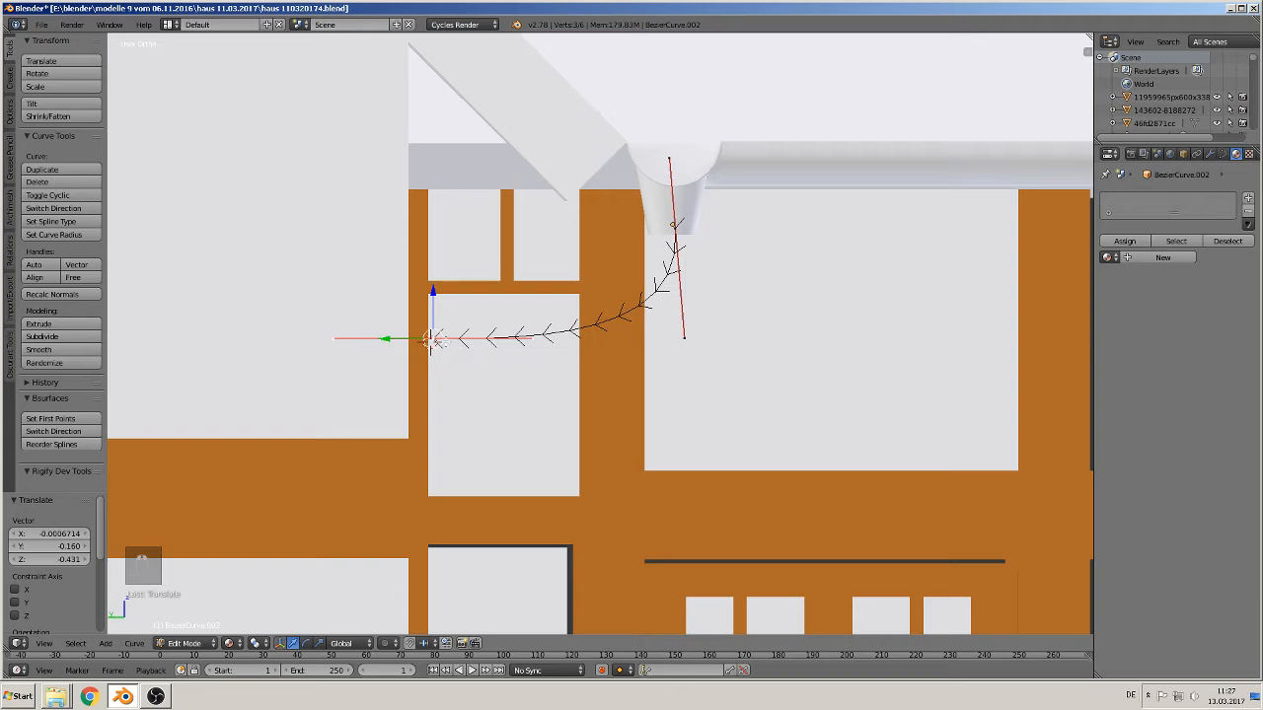
key("g")
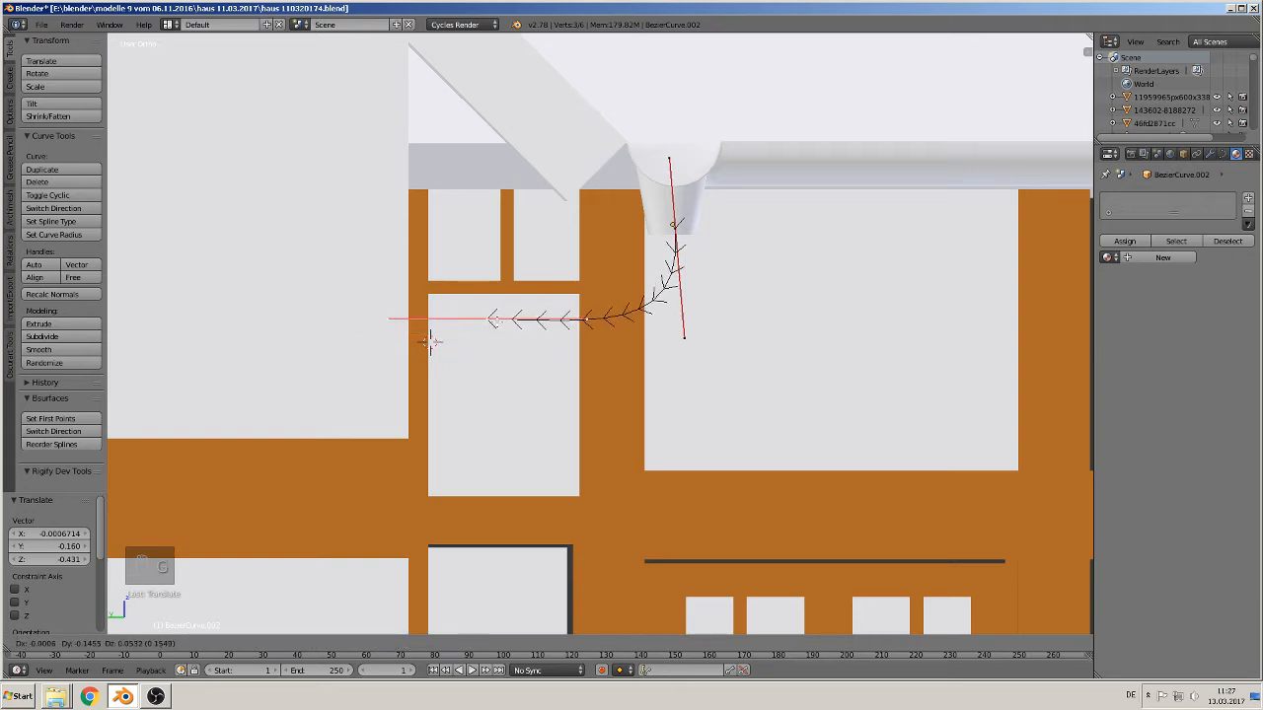
left_click(430, 341)
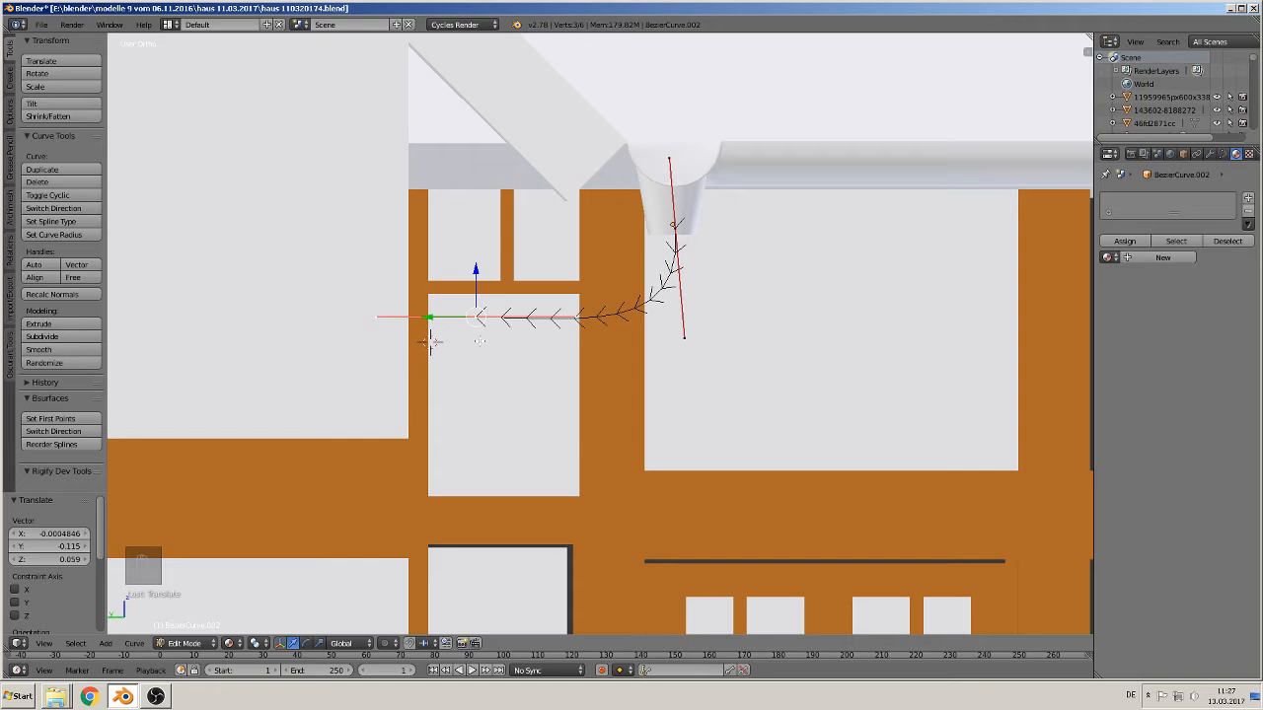
key("e")
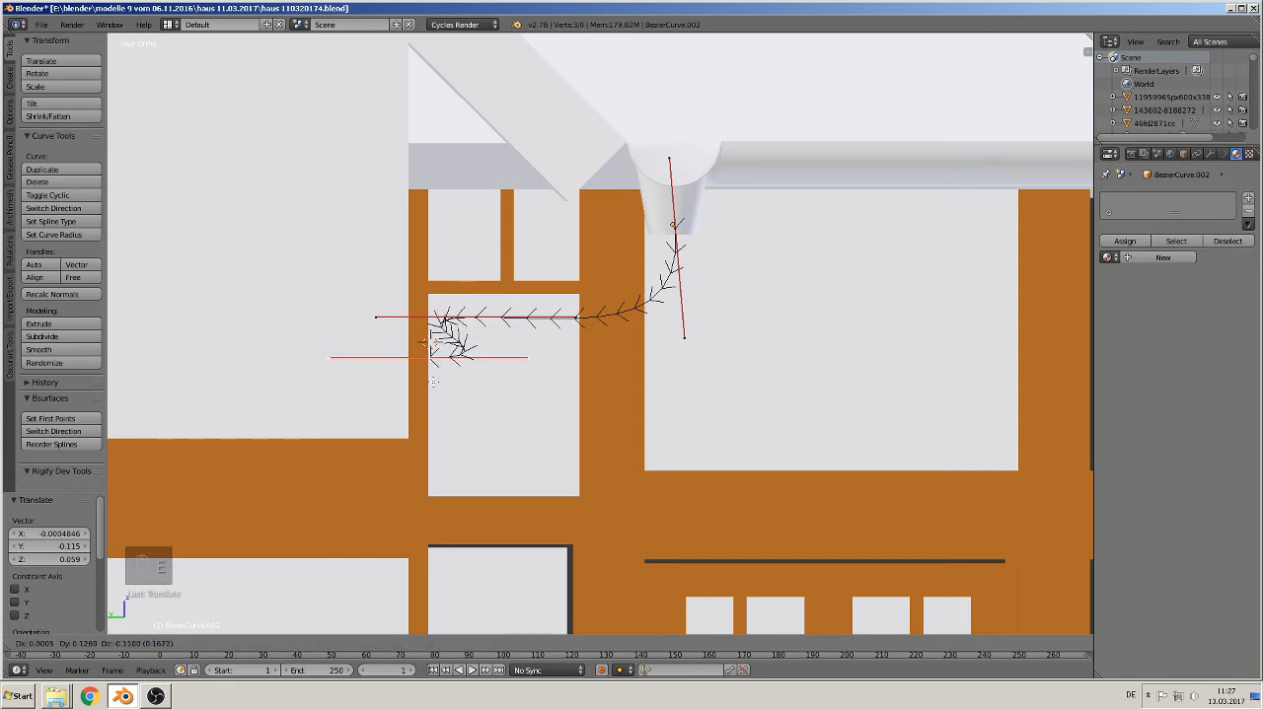
left_click(431, 382)
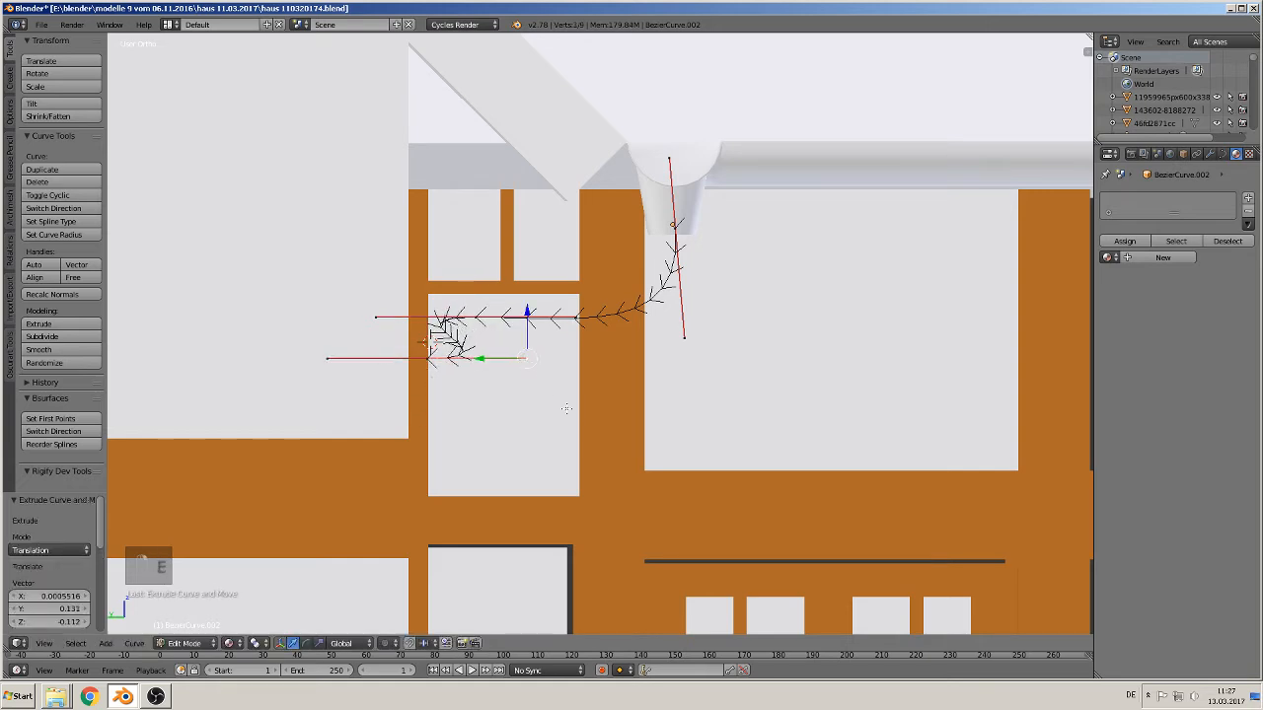
Move the extruded point's handle about 0.268 along Y and 0.051 along Z, and the preceding point's wall-side handle -0.130 along Y
key("g")
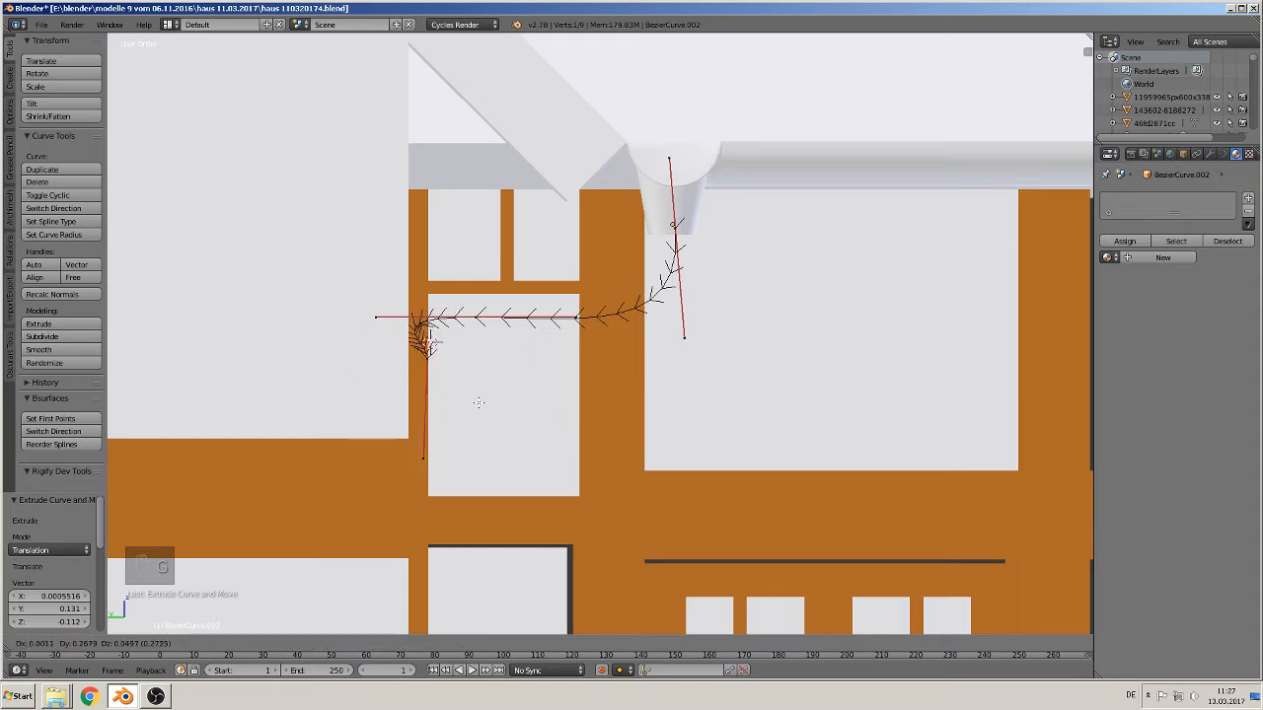
left_click(477, 402)
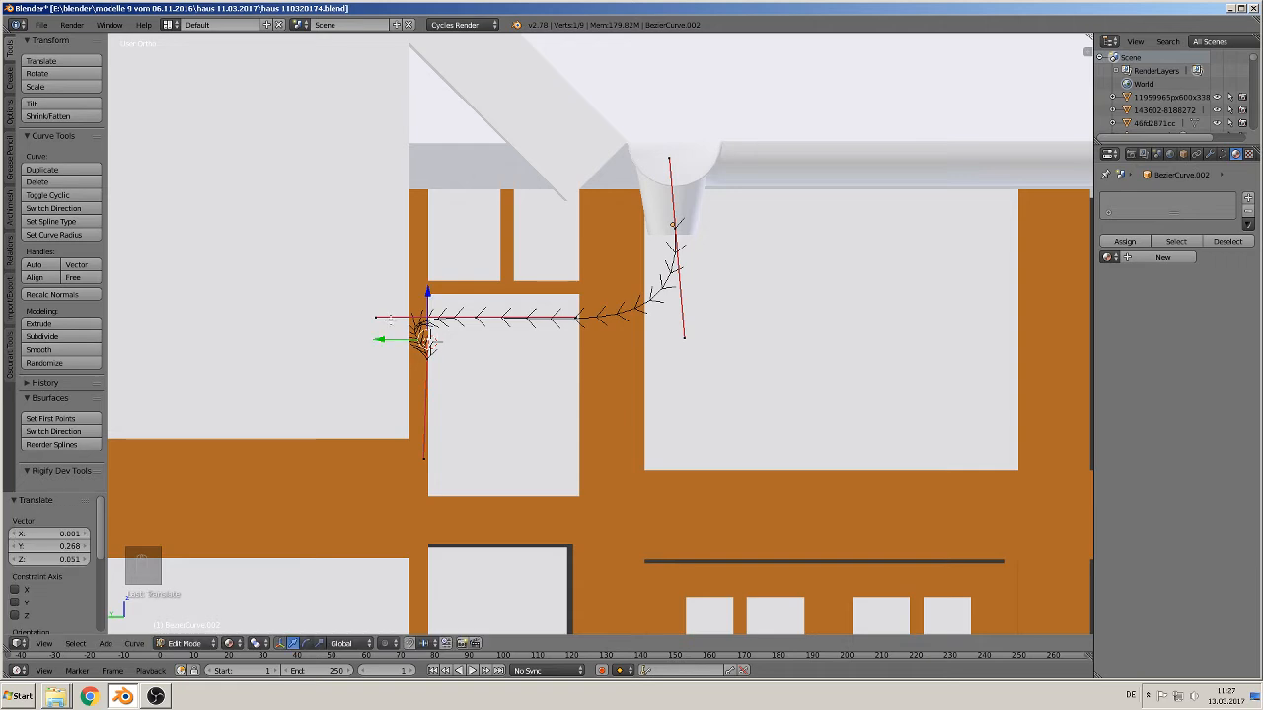
left_click_drag(338, 322, 370, 318)
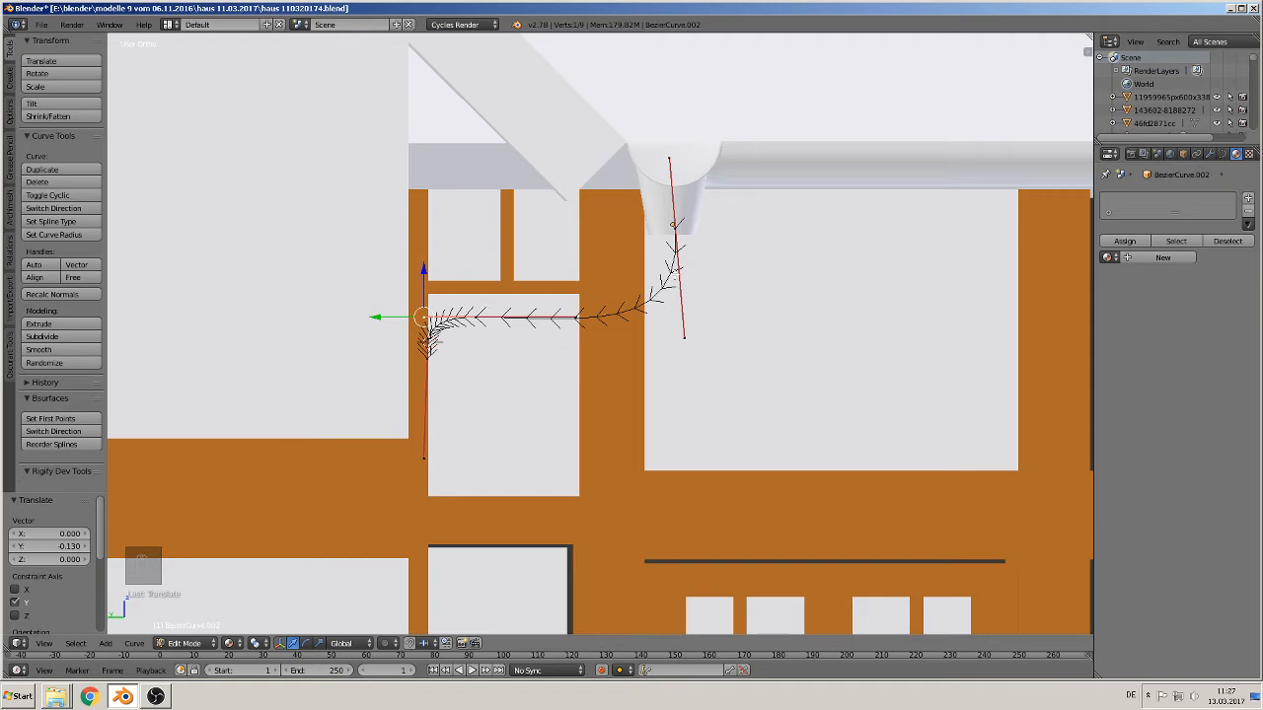
Extrude the curve's lower end point straight down along Z by about -3.055 to the base of the house
right_click(416, 363)
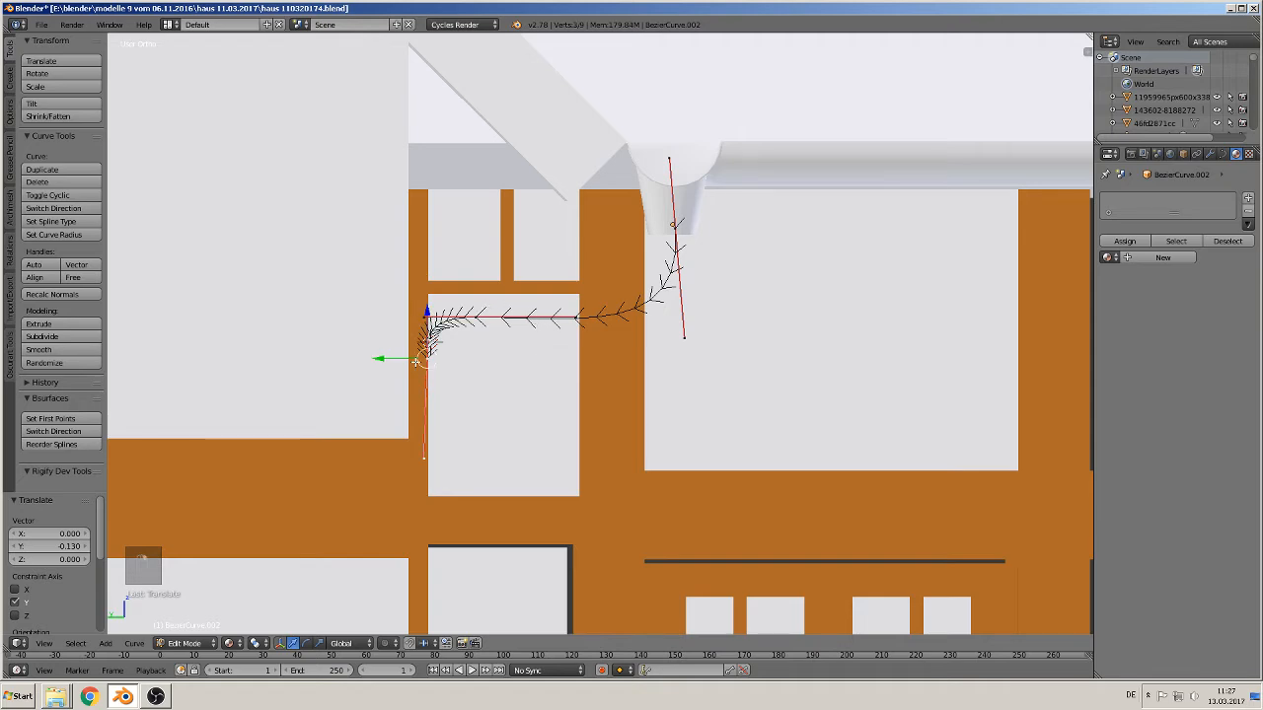
scroll(593, 476, "down", 2)
middle_click_drag(648, 503, 679, 259, "shift")
scroll(645, 293, "down", 2)
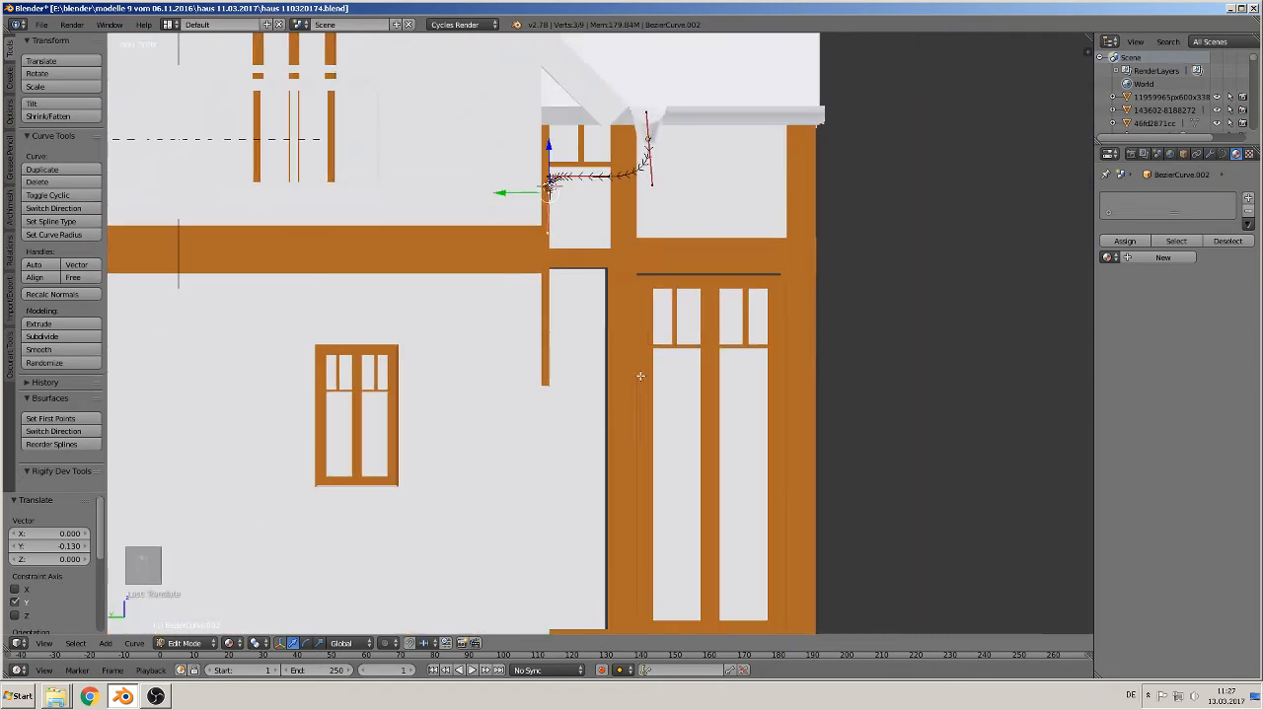
middle_click_drag(642, 369, 578, 321, "shift")
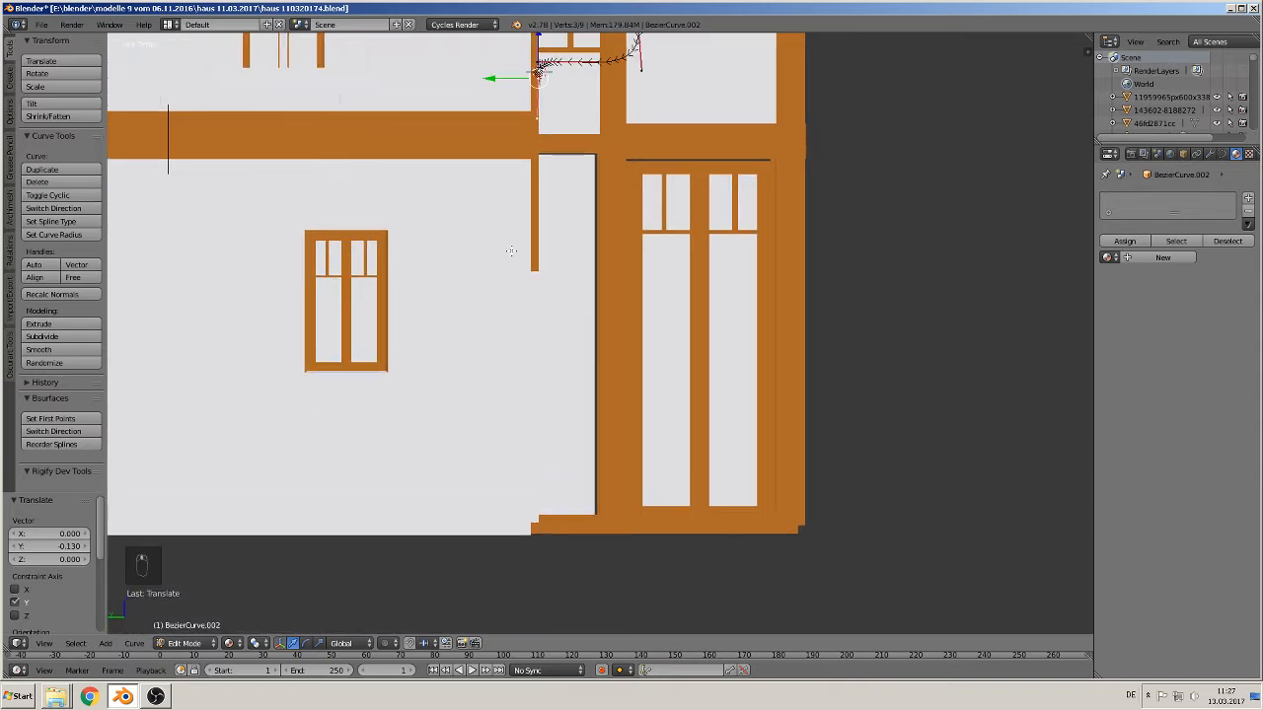
key("e")
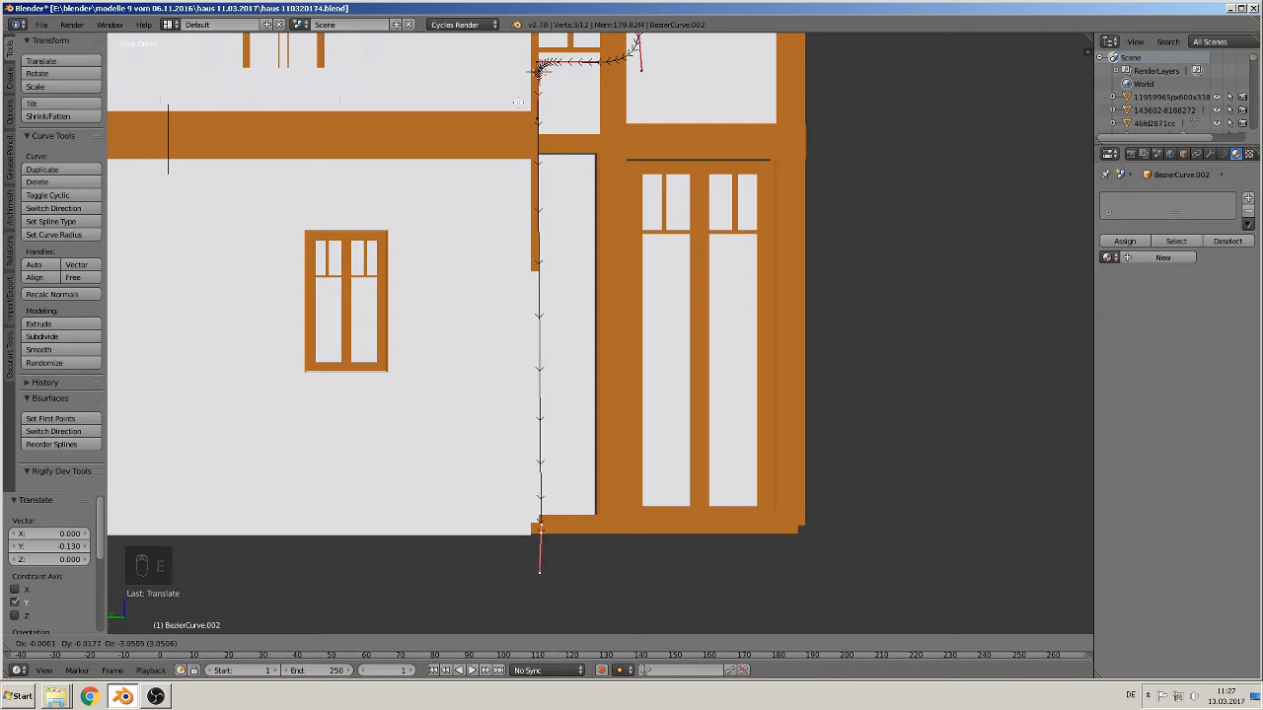
key("z")
left_click(514, 102)
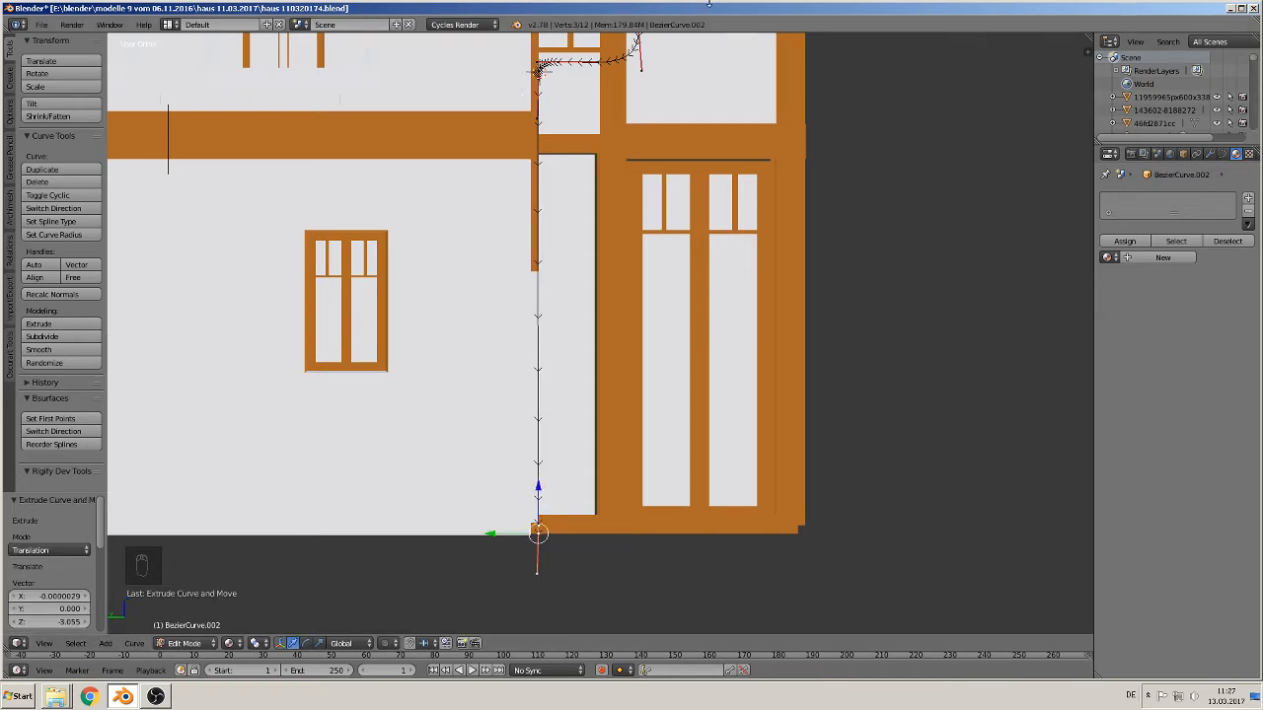
Widen the wall-side bend by moving its horizontal point about -0.059 along Y and its lower point about -0.052 along Z
scroll(572, 365, "up", 3)
scroll(572, 365, "up", 3)
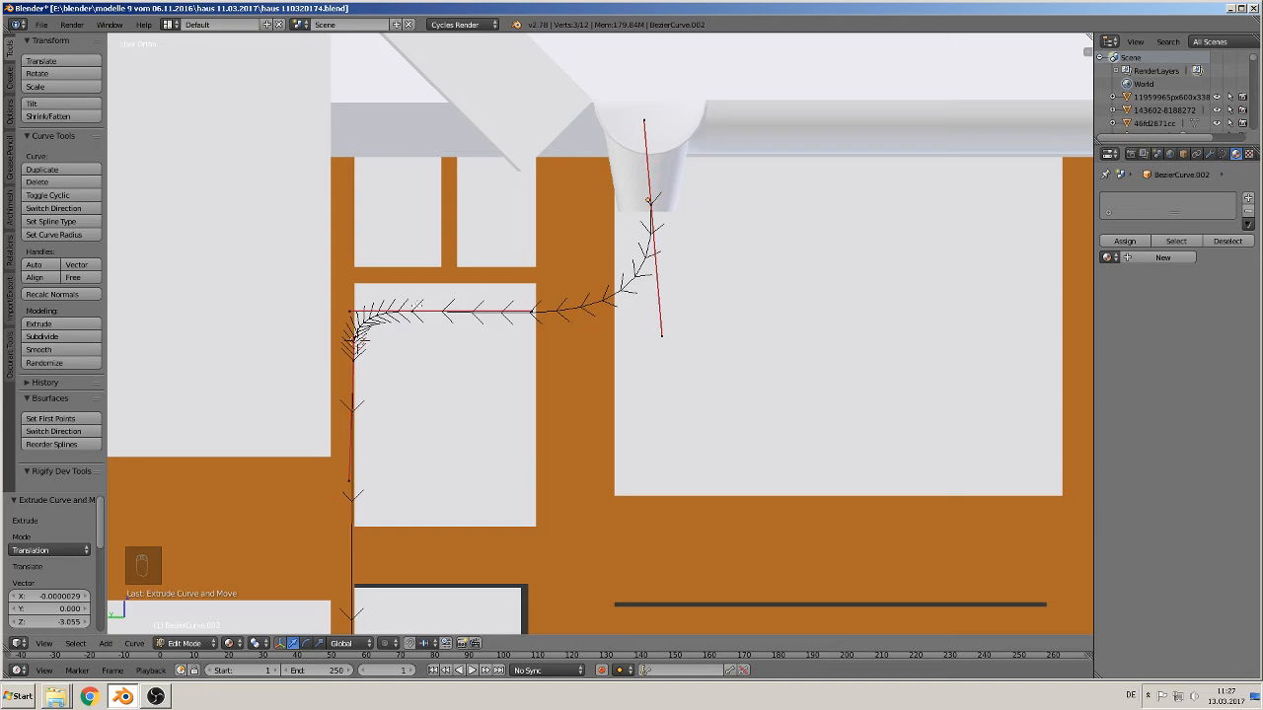
right_click(418, 307)
key("g")
key("y")
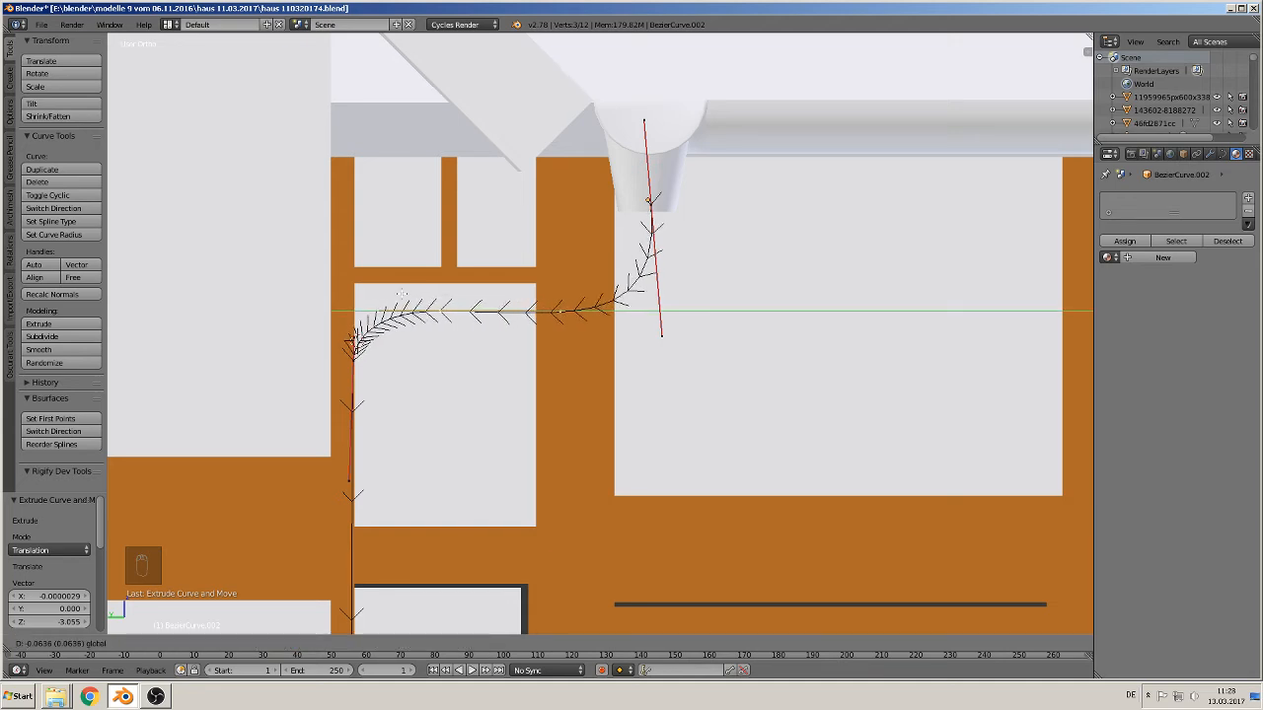
left_click(398, 294)
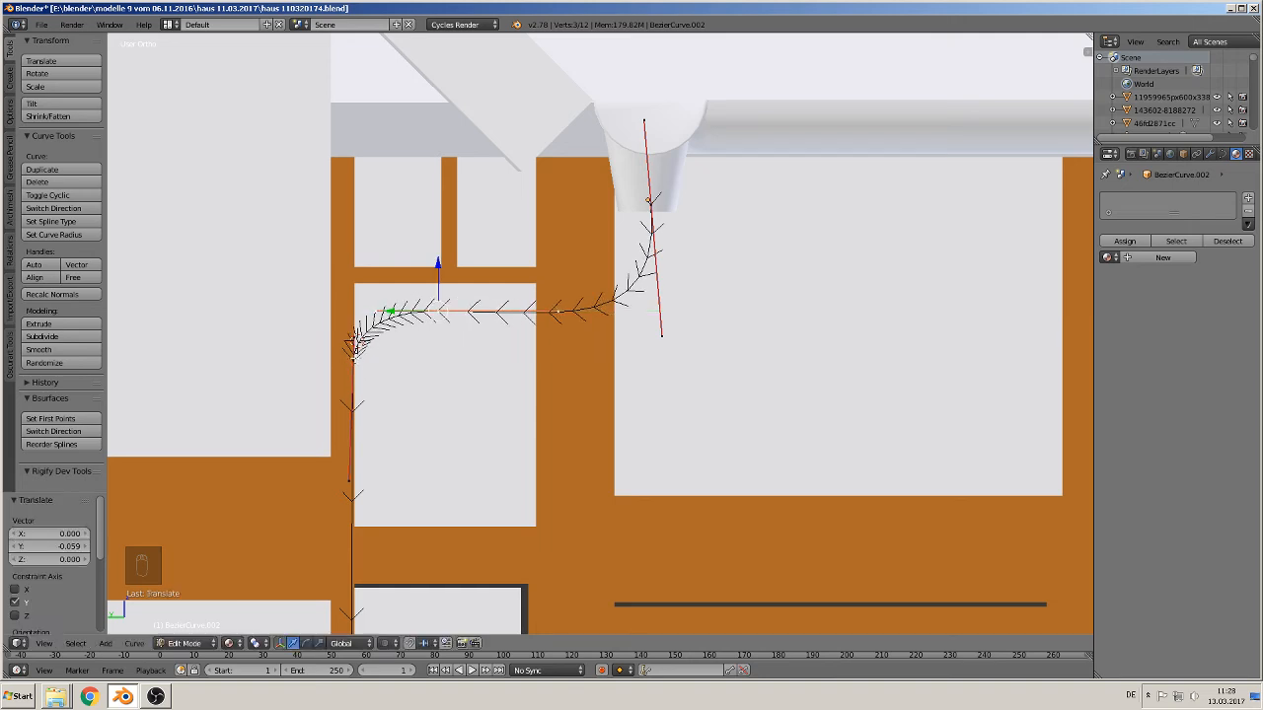
right_click(354, 360)
mouse_move(352, 312)
left_mouse_down()
mouse_move(349, 333)
mouse_move(351, 320)
left_mouse_up()
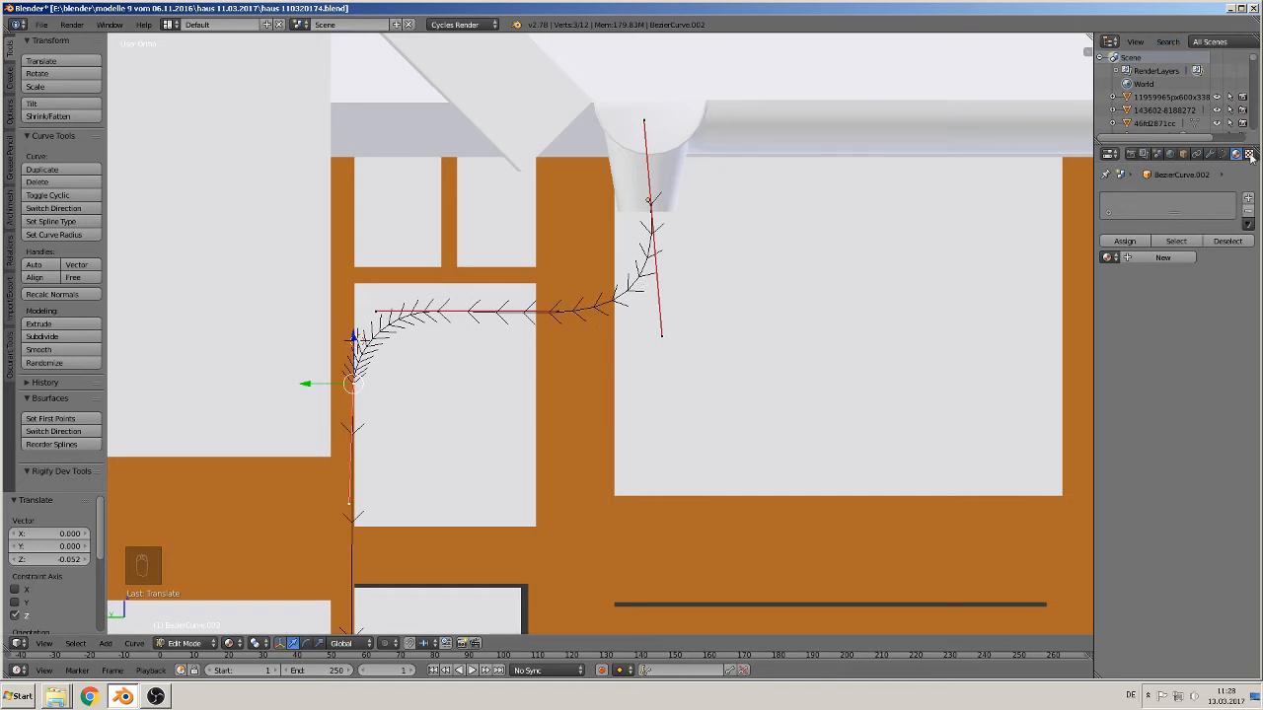
Set the curve's fill mode to Full and give it a bevel depth of 0.227 to form the pipe
left_click(1223, 155)
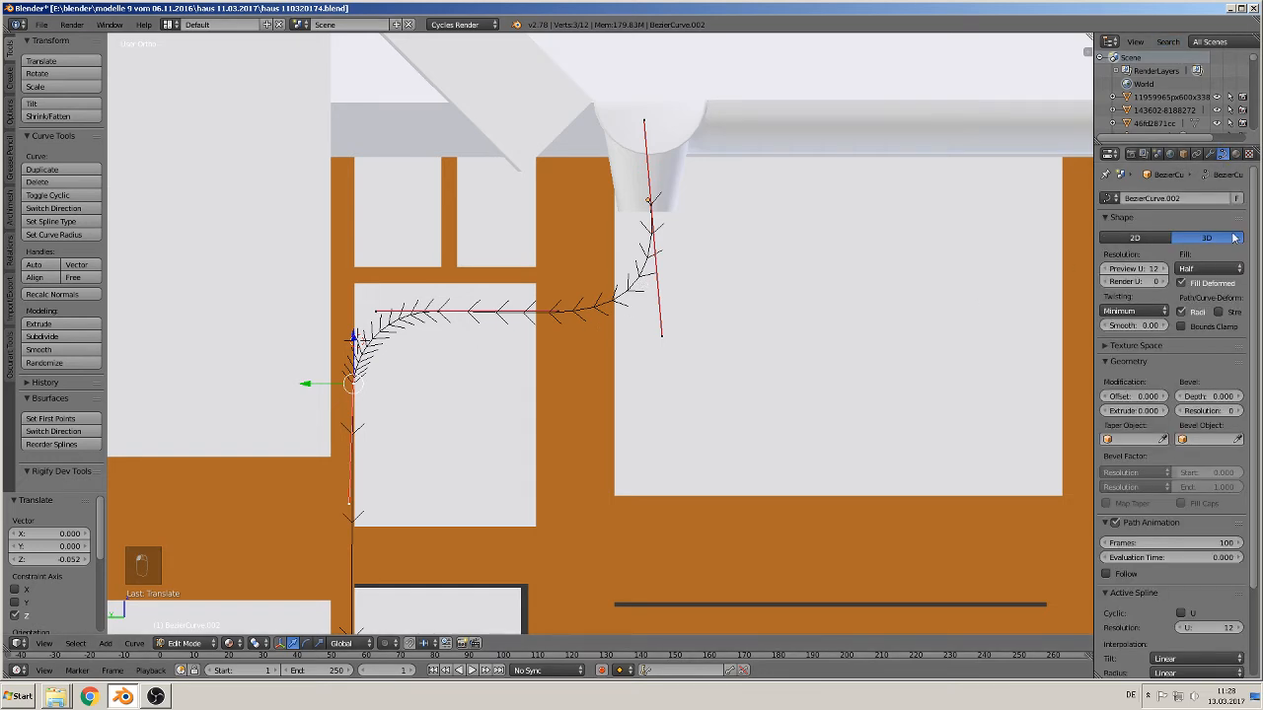
left_click(1190, 270)
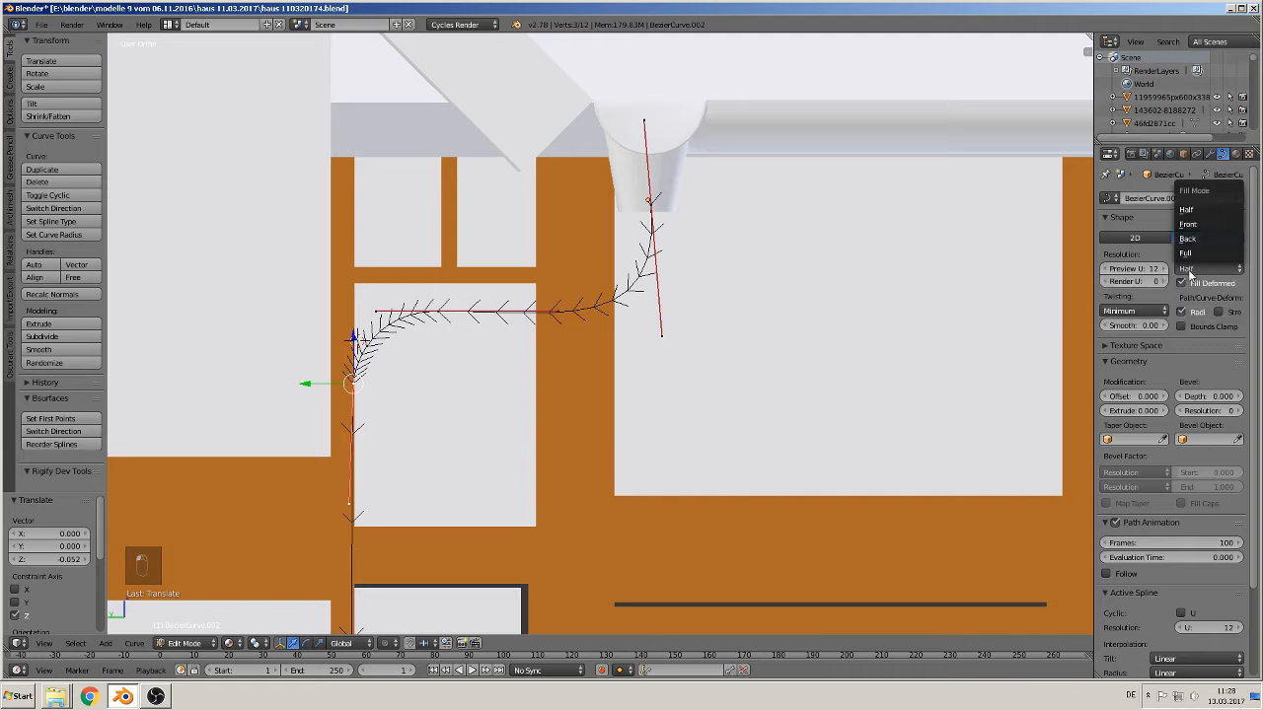
left_click(1193, 254)
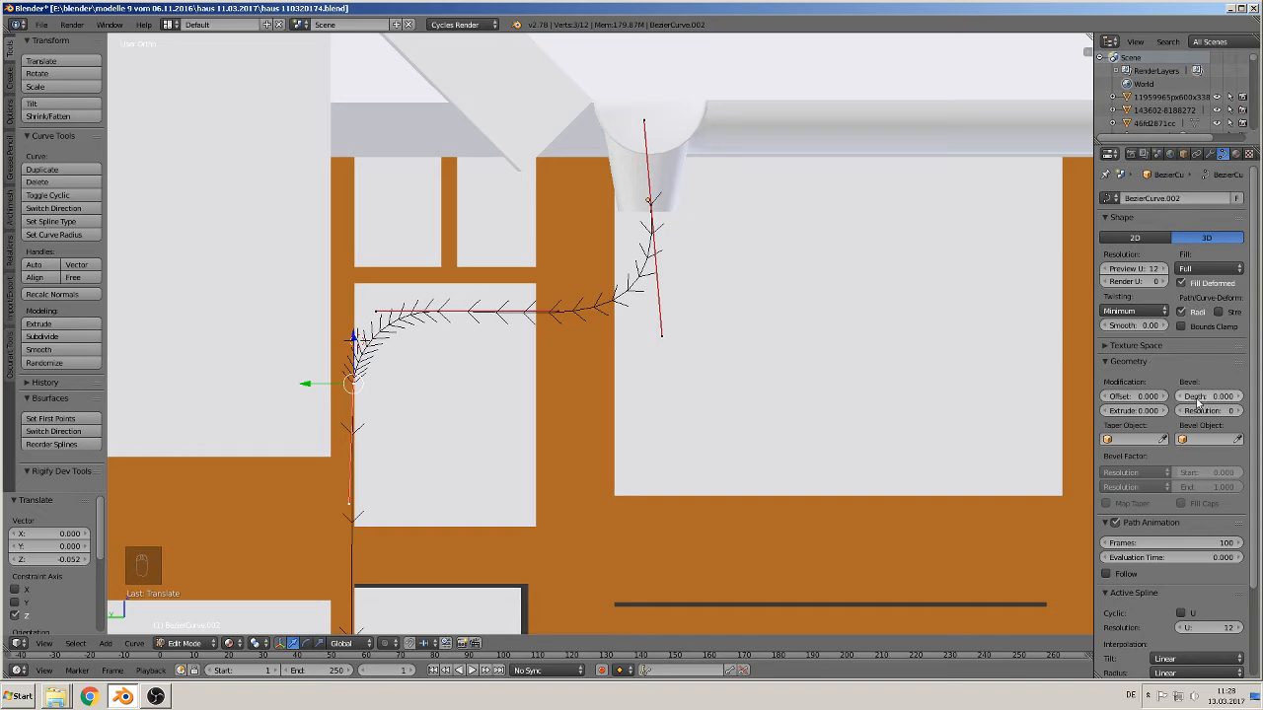
left_click_drag(1197, 398, 1259, 398)
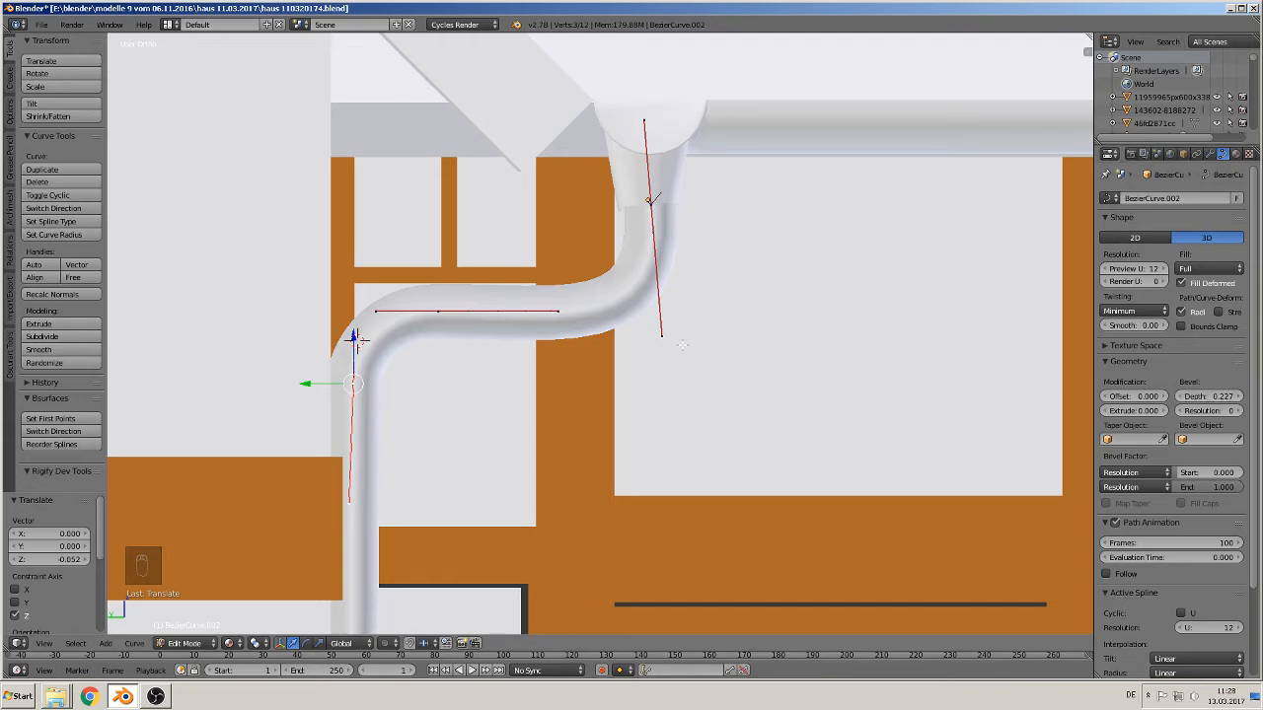
Set the downpipe curve's bevel resolution to 3
middle_click_drag(592, 296, 555, 333)
scroll(555, 291, "up", 3)
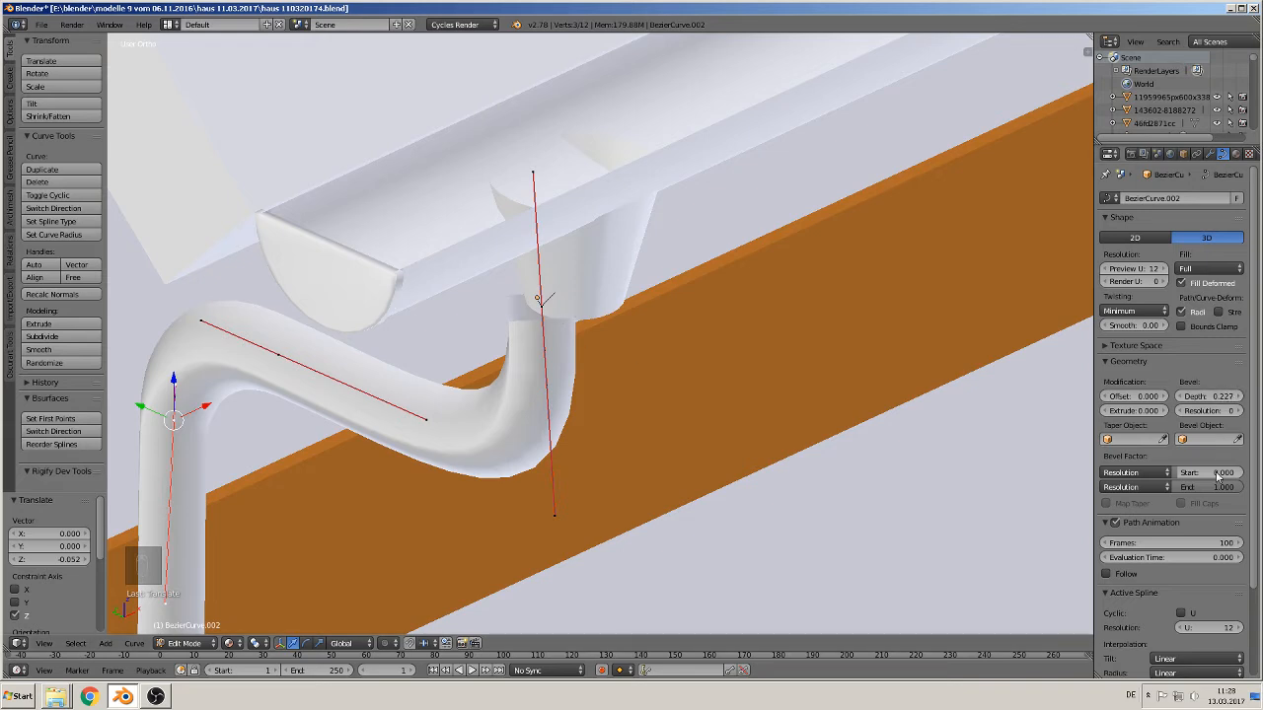
left_click(1240, 411)
left_click(1240, 412)
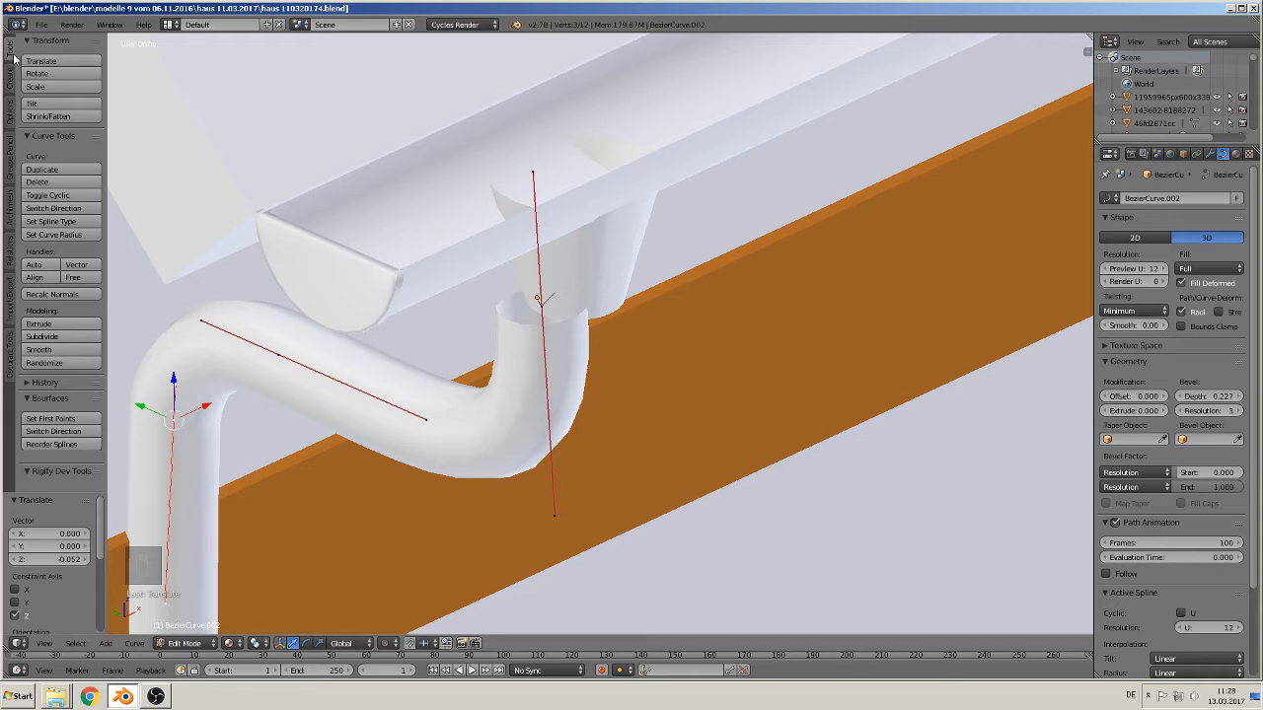
Select all curve points and move them about 0.070 along X to centre the pipe under the funnel in front view
scroll(453, 326, "down", 3)
middle_click_drag(560, 458, 696, 427)
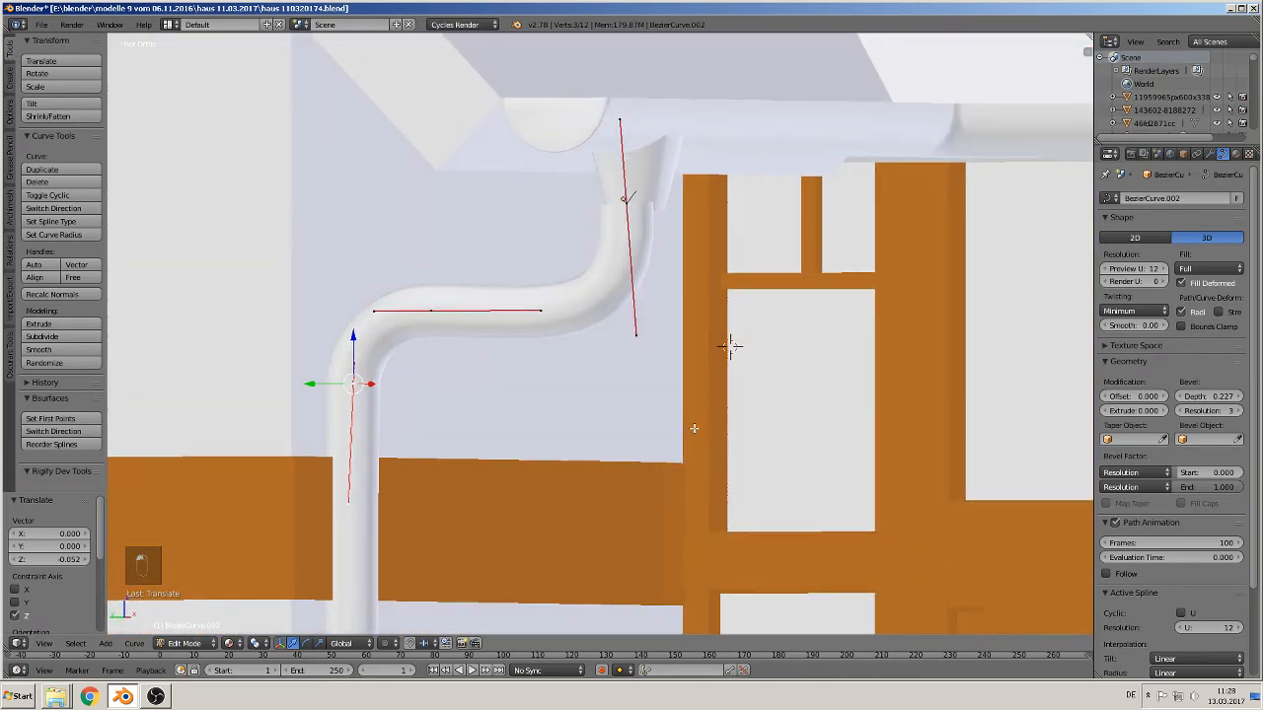
key("KP_1")
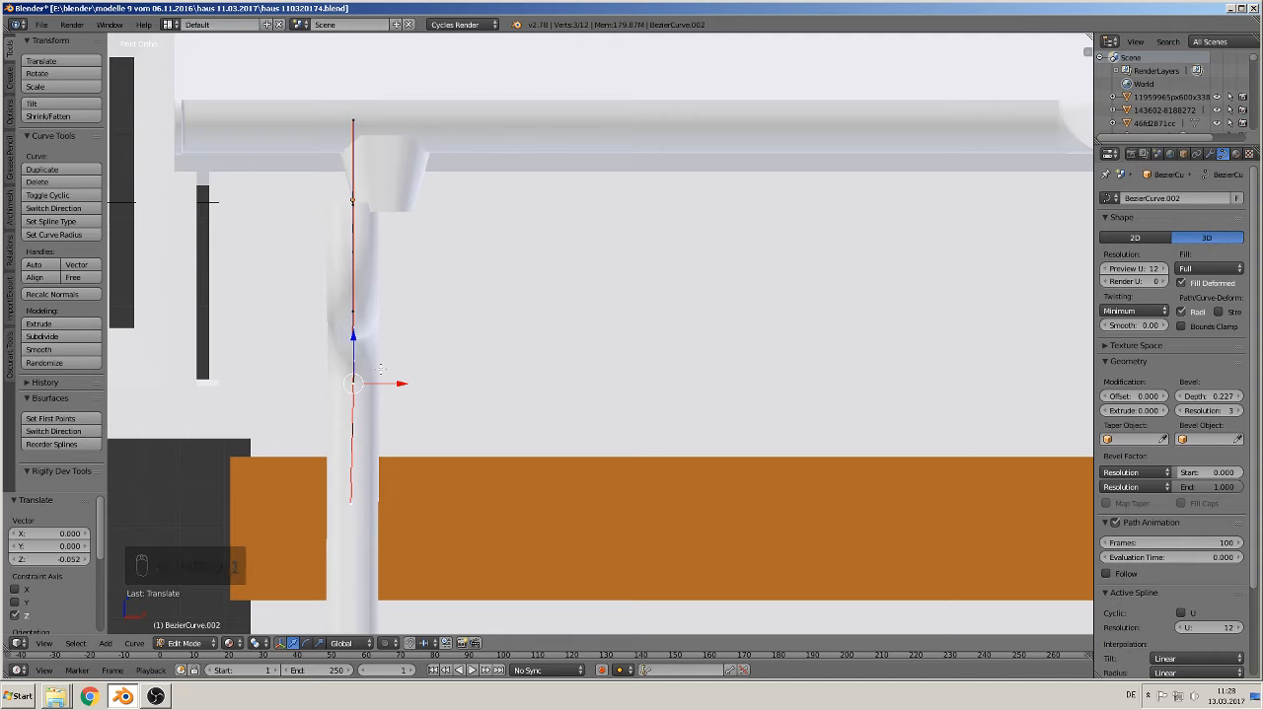
key("a")
key("a")
key("a")
scroll(412, 579, "down", 2)
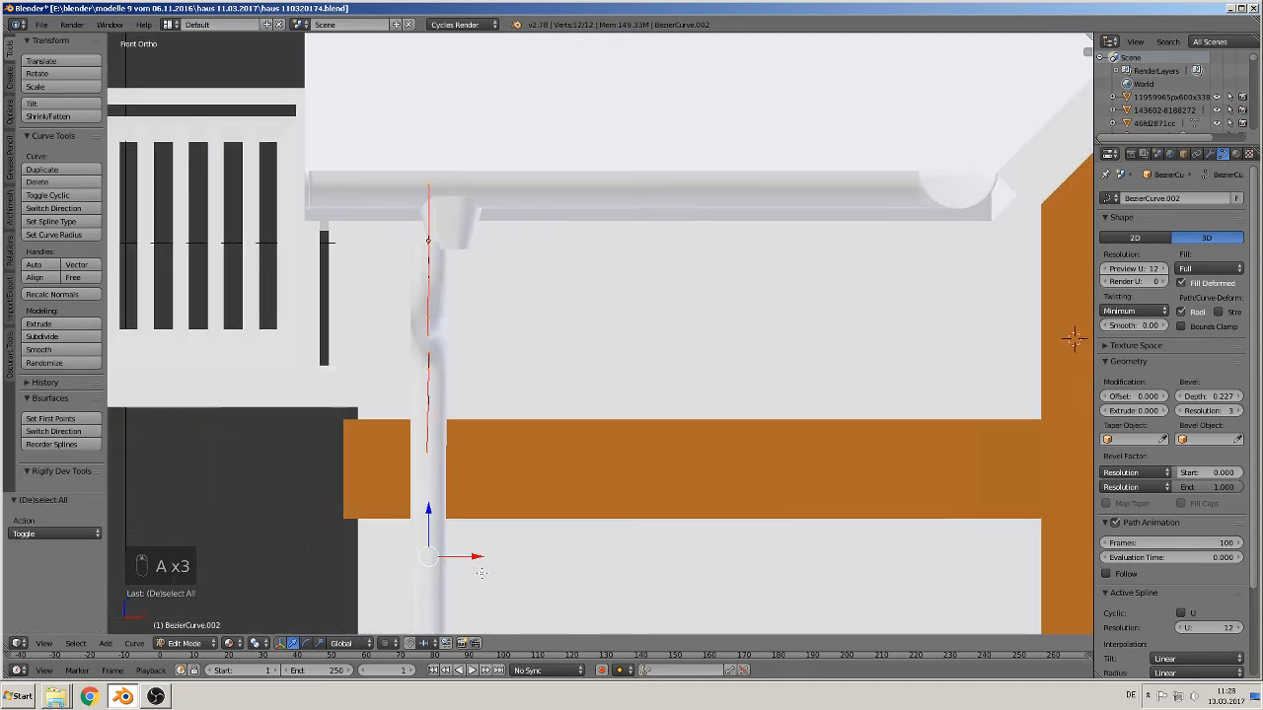
key("g")
key("x")
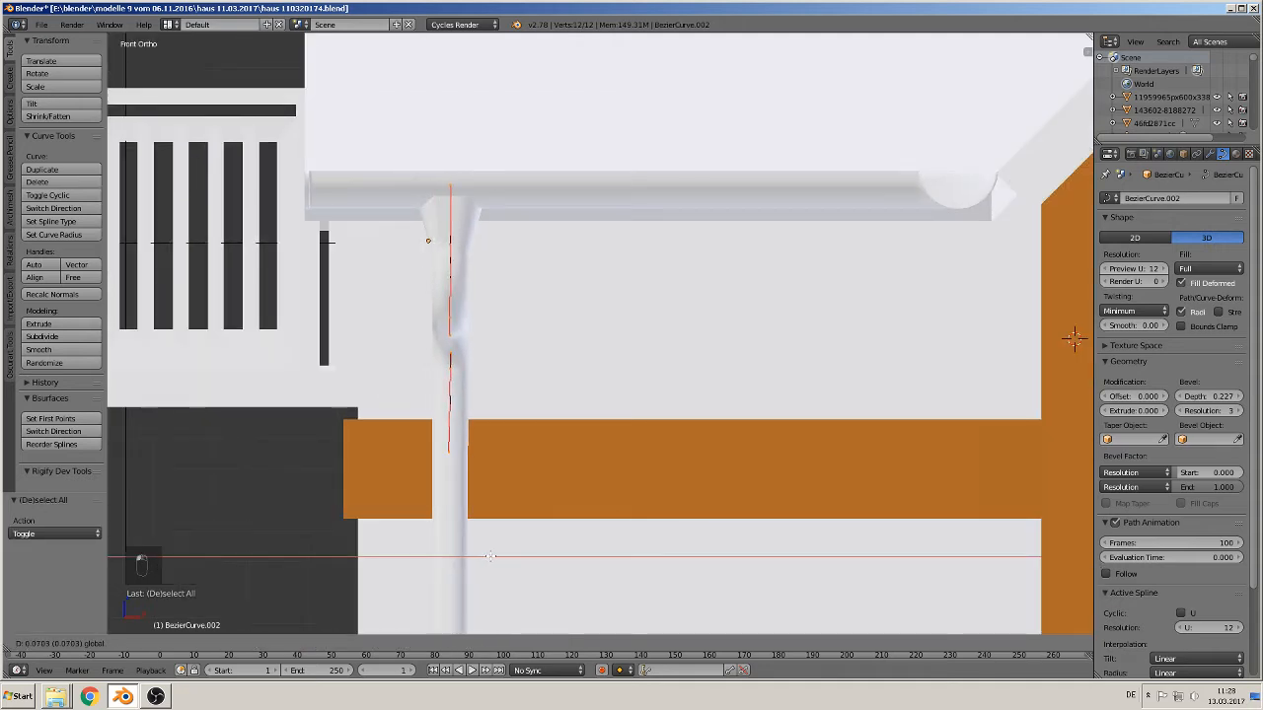
left_click(490, 557)
Move the funnel-side curve point about 0.010 along Y and its lower handle about 0.025 along Y to make the pipe leave the funnel vertically
scroll(453, 423, "up", 5)
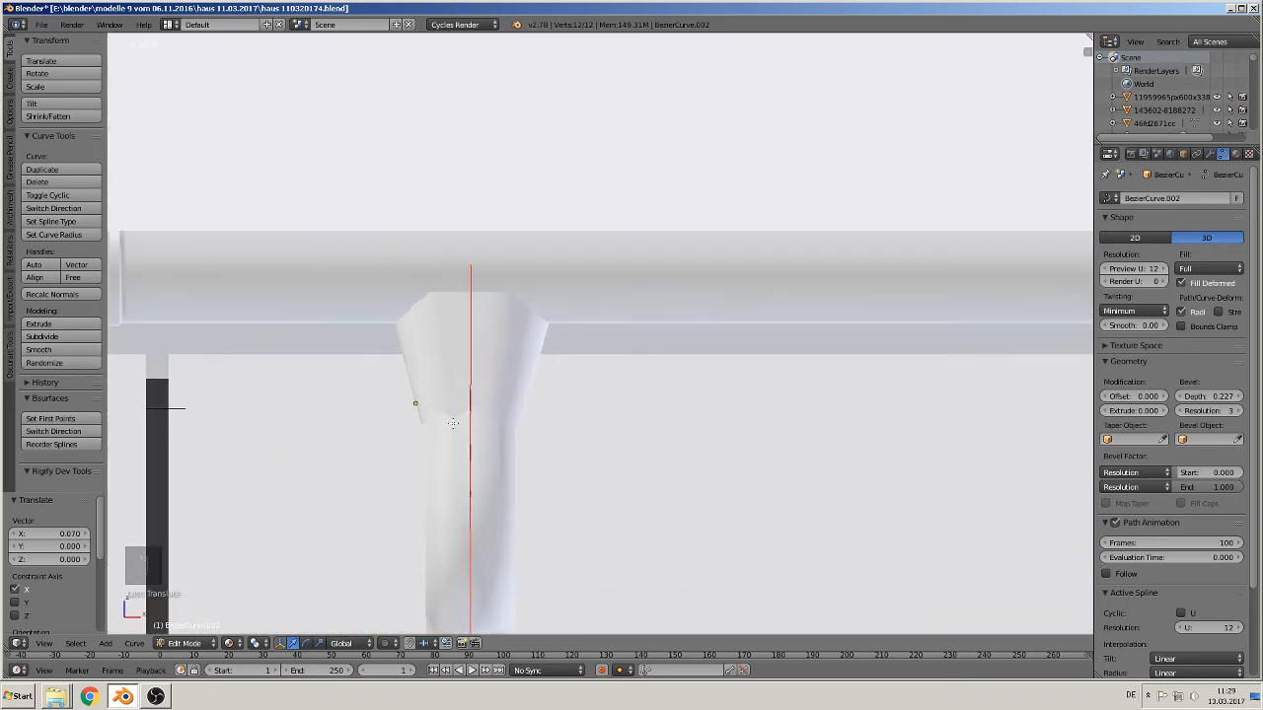
middle_click_drag(483, 410, 746, 441)
key("KP_1")
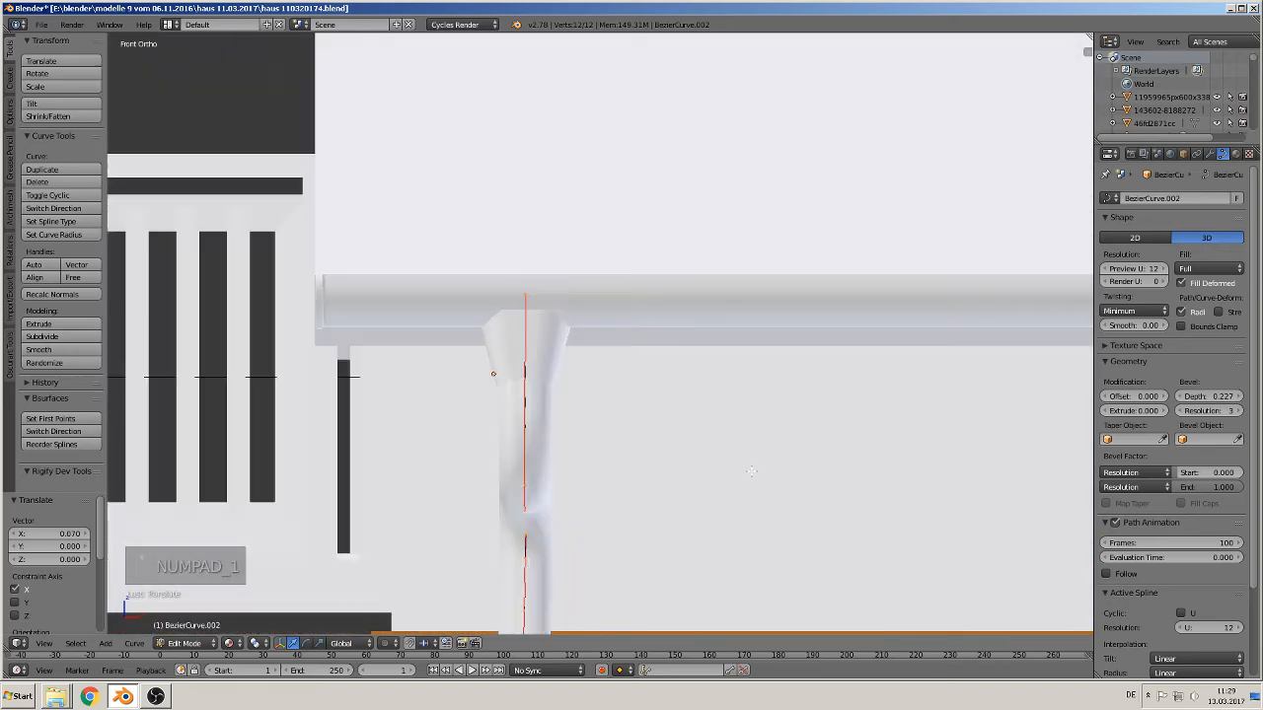
key("KP_3")
scroll(777, 462, "down", 2)
middle_click_drag(685, 463, 965, 427)
scroll(862, 443, "up", 2)
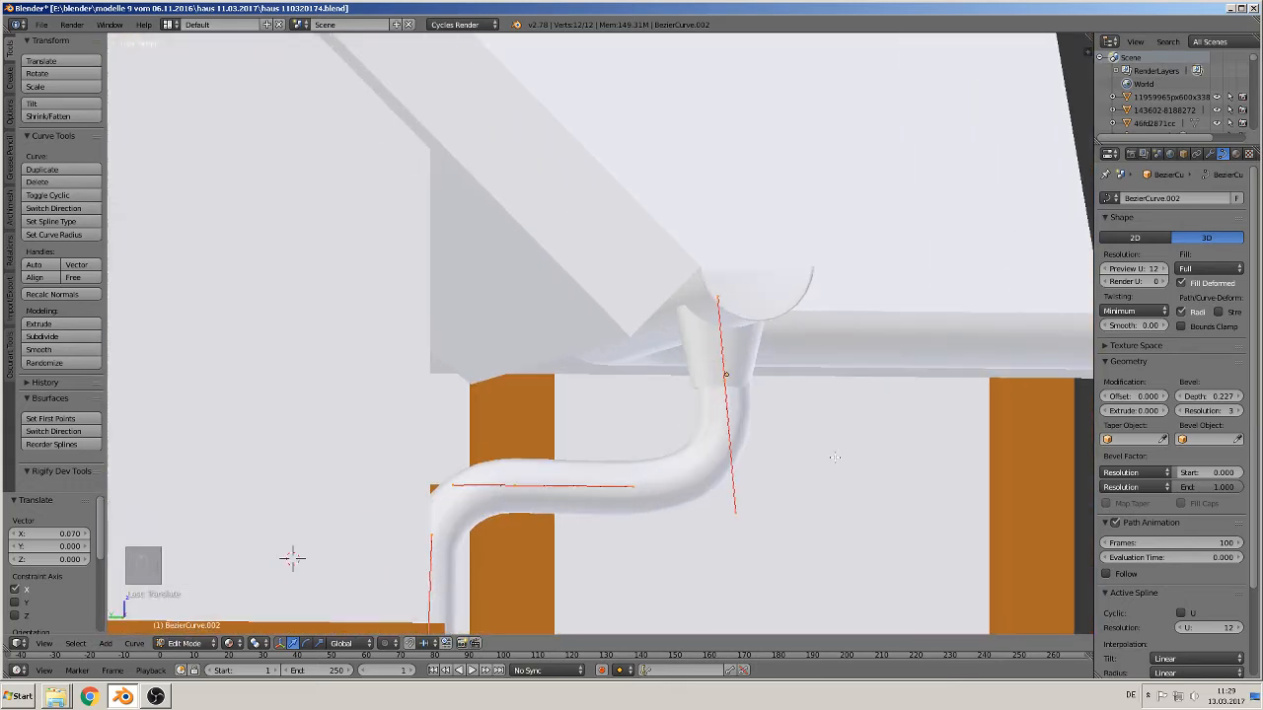
middle_click_drag(835, 457, 731, 427, "shift")
right_click(618, 347)
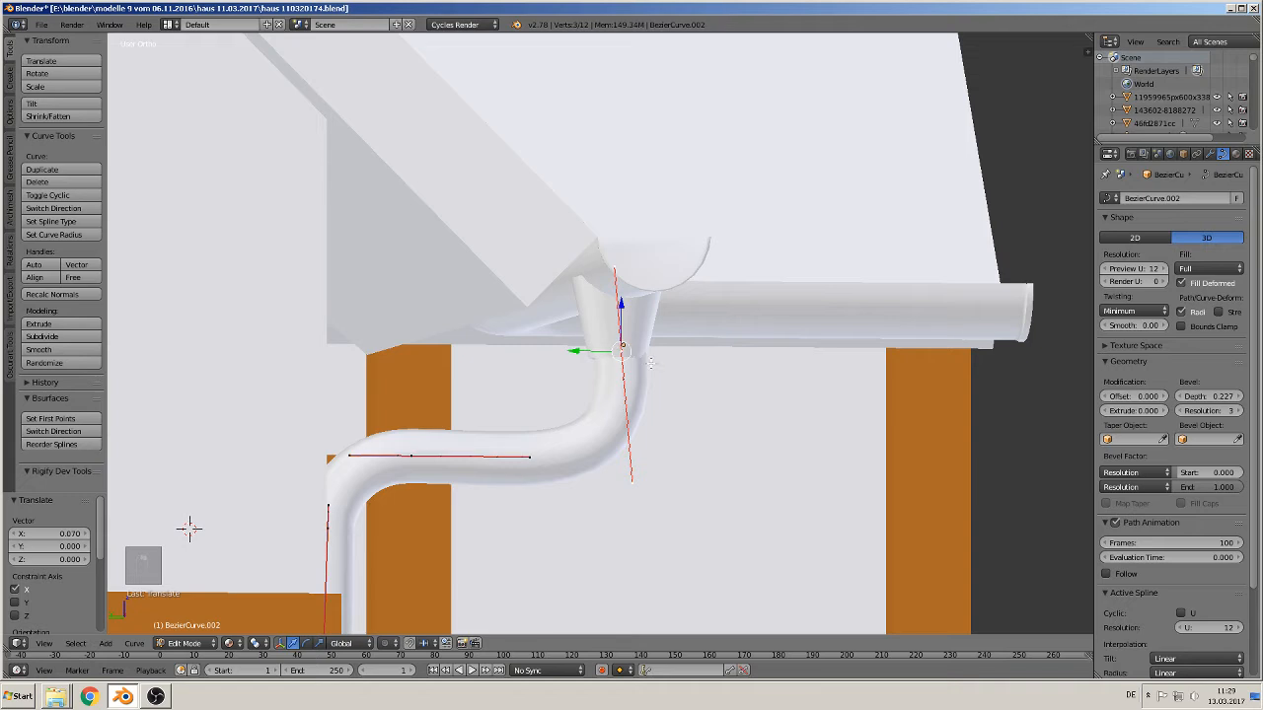
left_click_drag(581, 351, 579, 350)
right_click(634, 501)
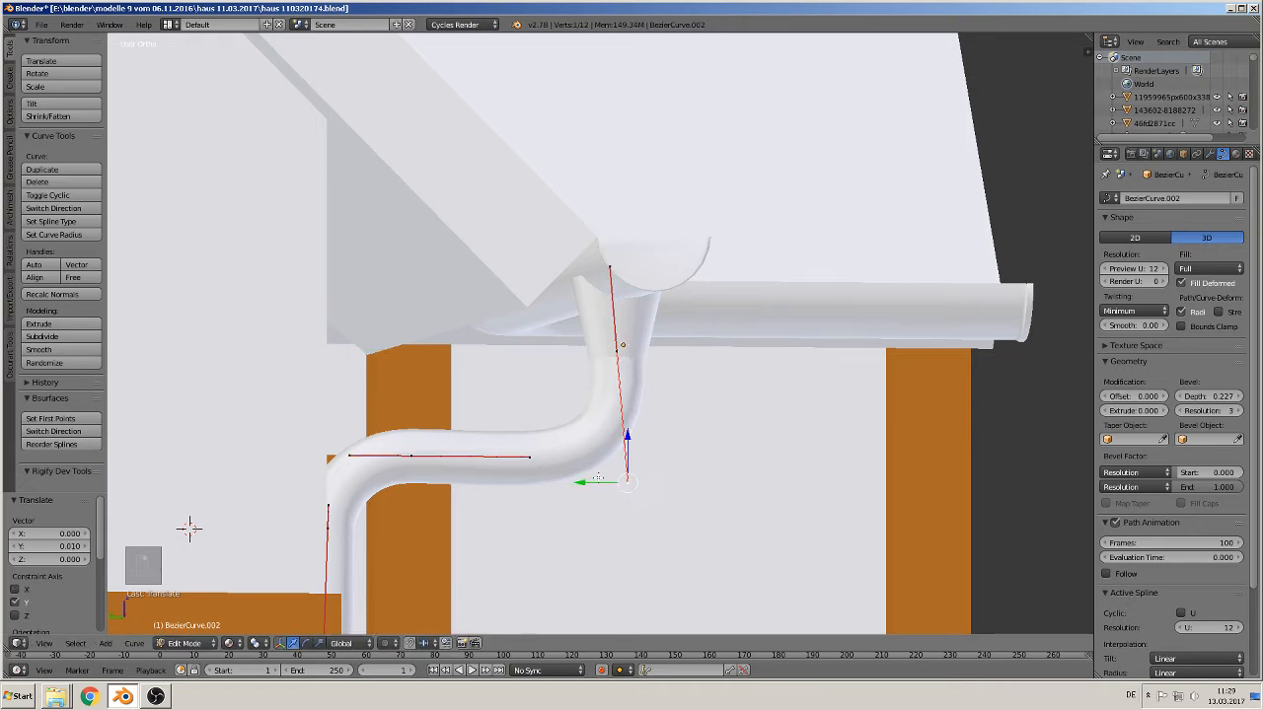
left_click_drag(597, 478, 577, 483)
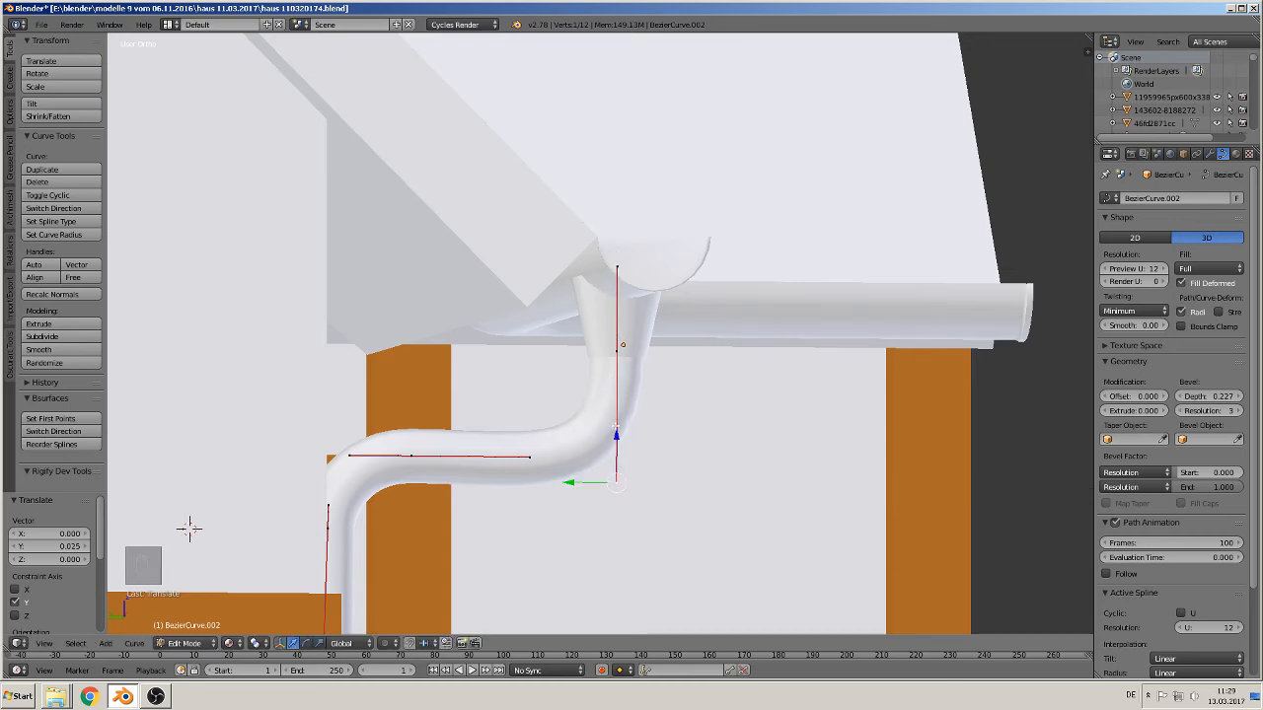
Move the curve point where the downpipe bends onto the wall about -0.024 along Y
middle_click_drag(478, 458, 556, 282, "shift")
middle_click_drag(479, 335, 368, 276)
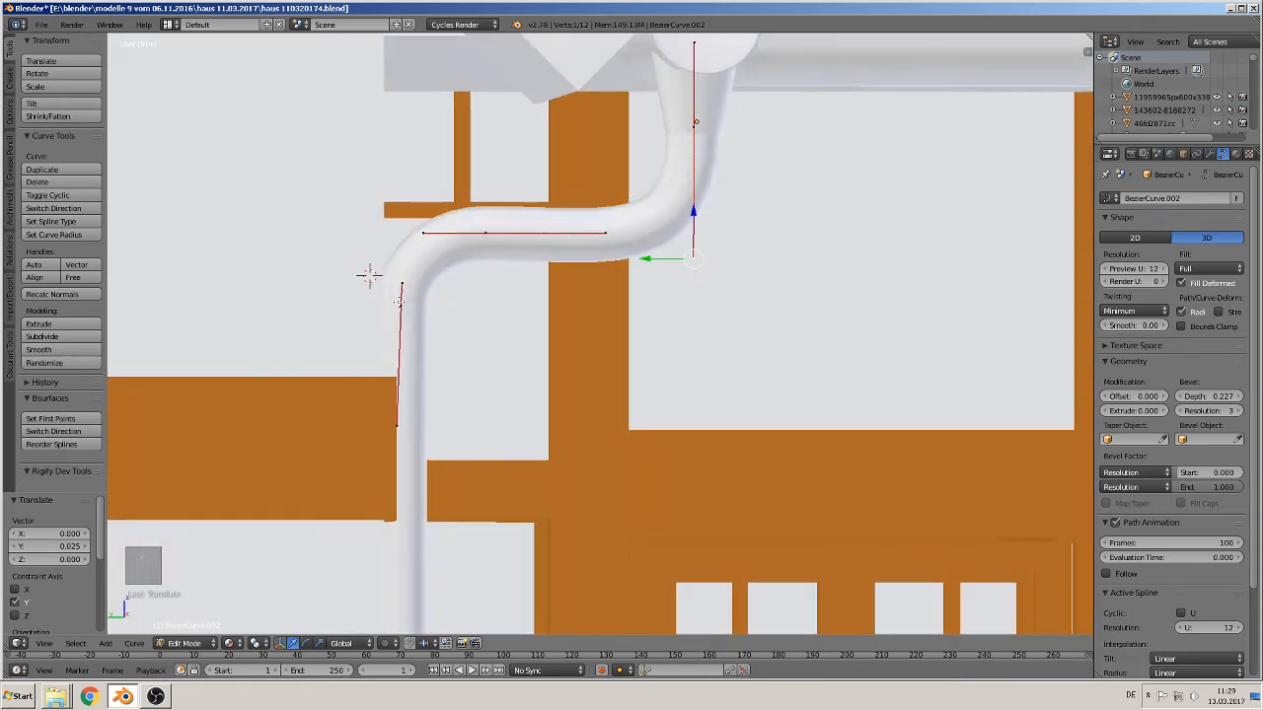
right_click(400, 301)
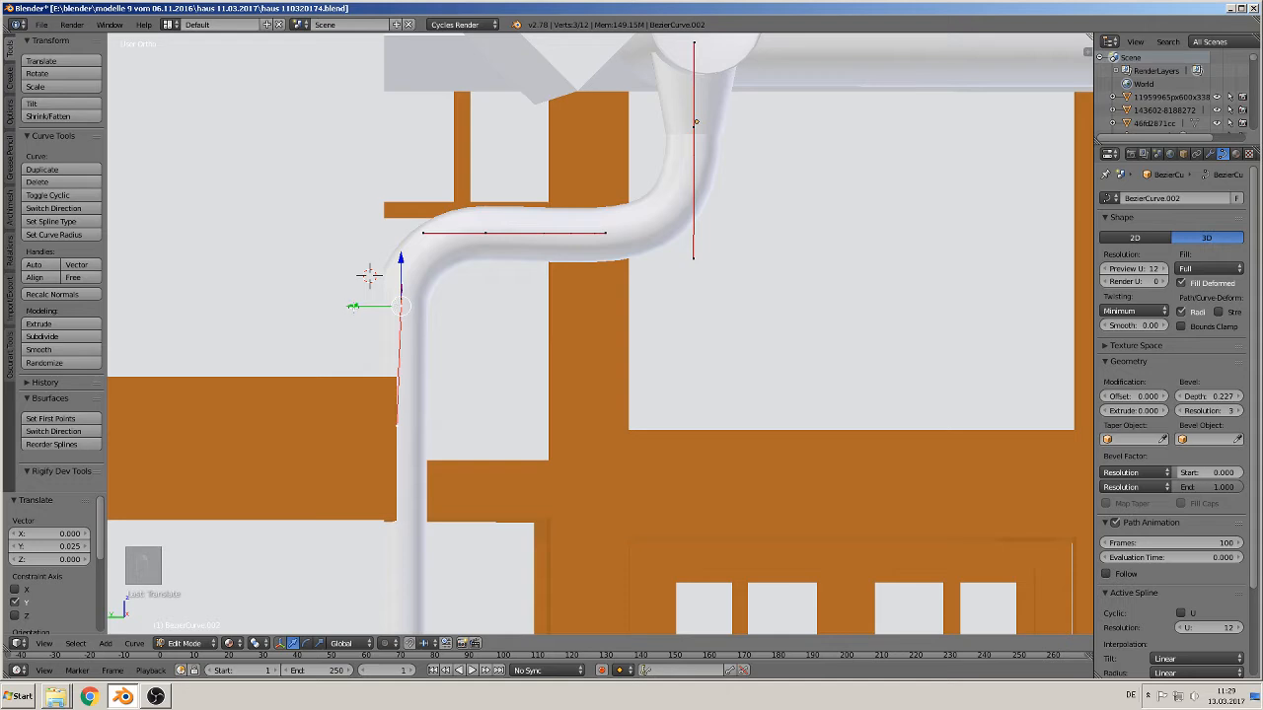
left_click_drag(353, 306, 363, 306)
middle_click_drag(364, 306, 350, 317)
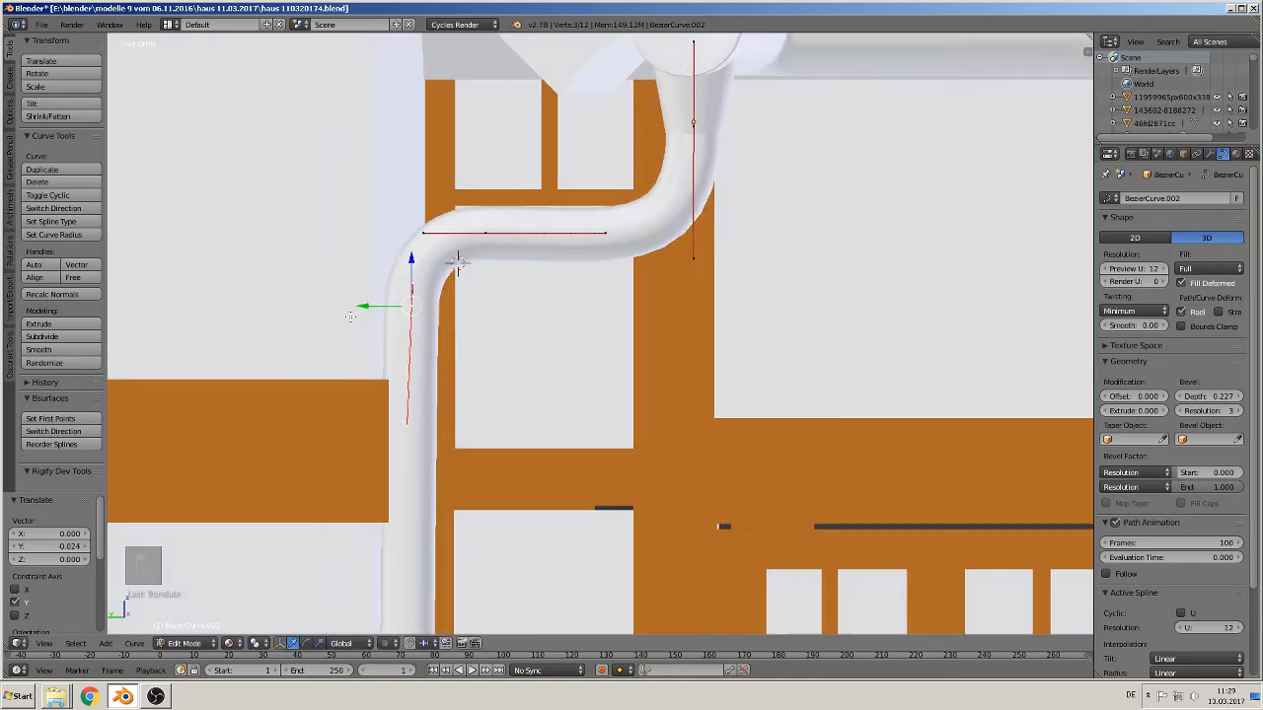
Move the downpipe's ground-level curve point about -0.019 along Y and its lower handle about -0.006 along Y to straighten the pipe
middle_click_drag(503, 535, 580, 66, "shift")
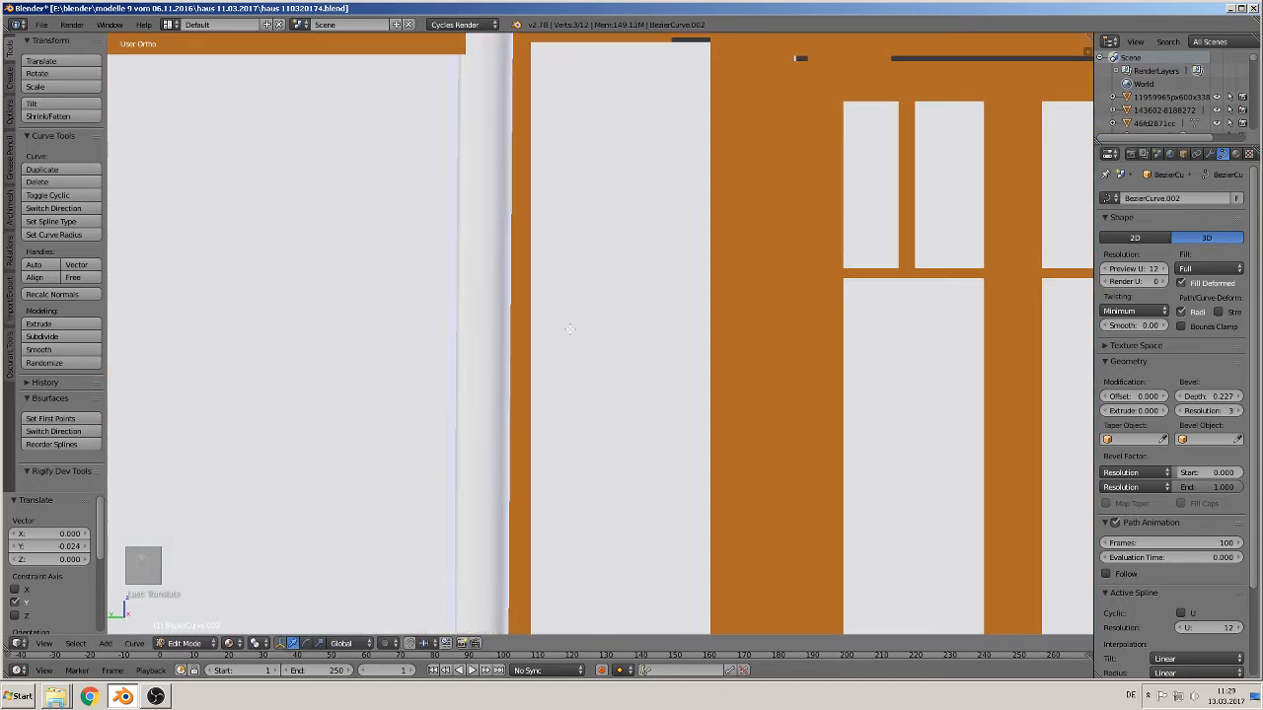
scroll(570, 329, "down", 7)
middle_click_drag(653, 570, 708, 406, "shift")
scroll(708, 405, "up", 4)
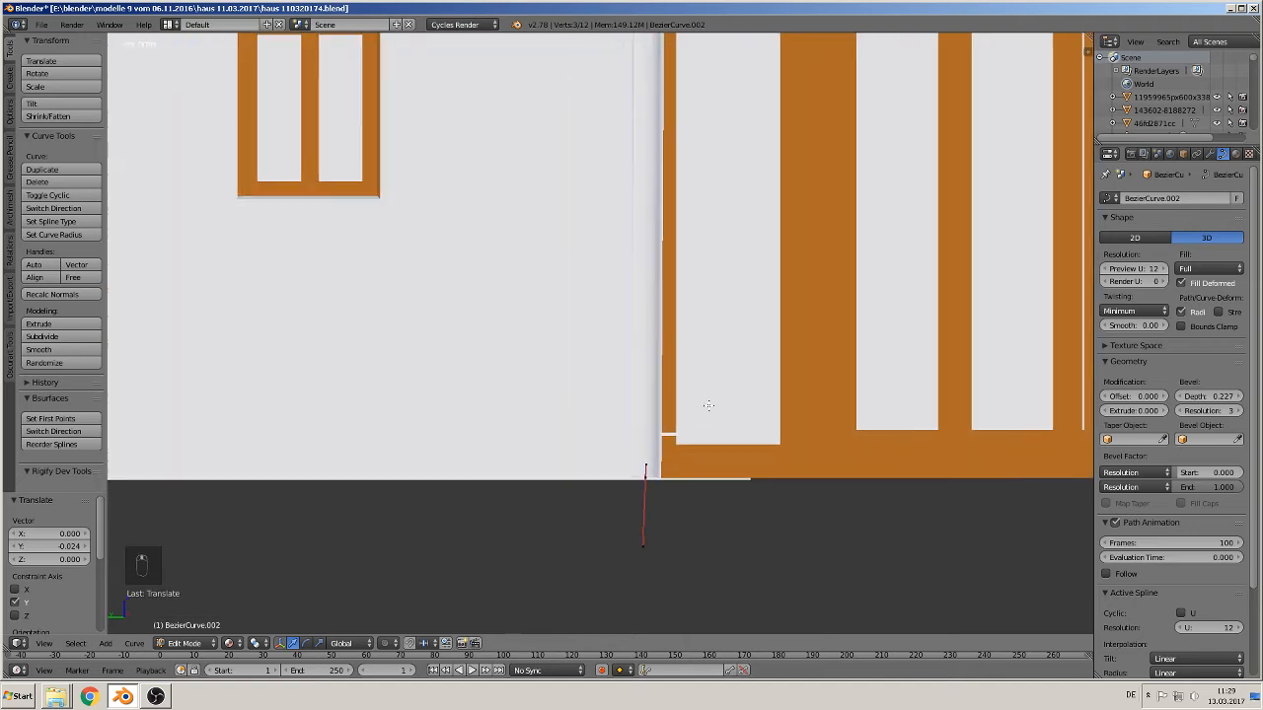
scroll(708, 405, "up", 2)
right_click(658, 505)
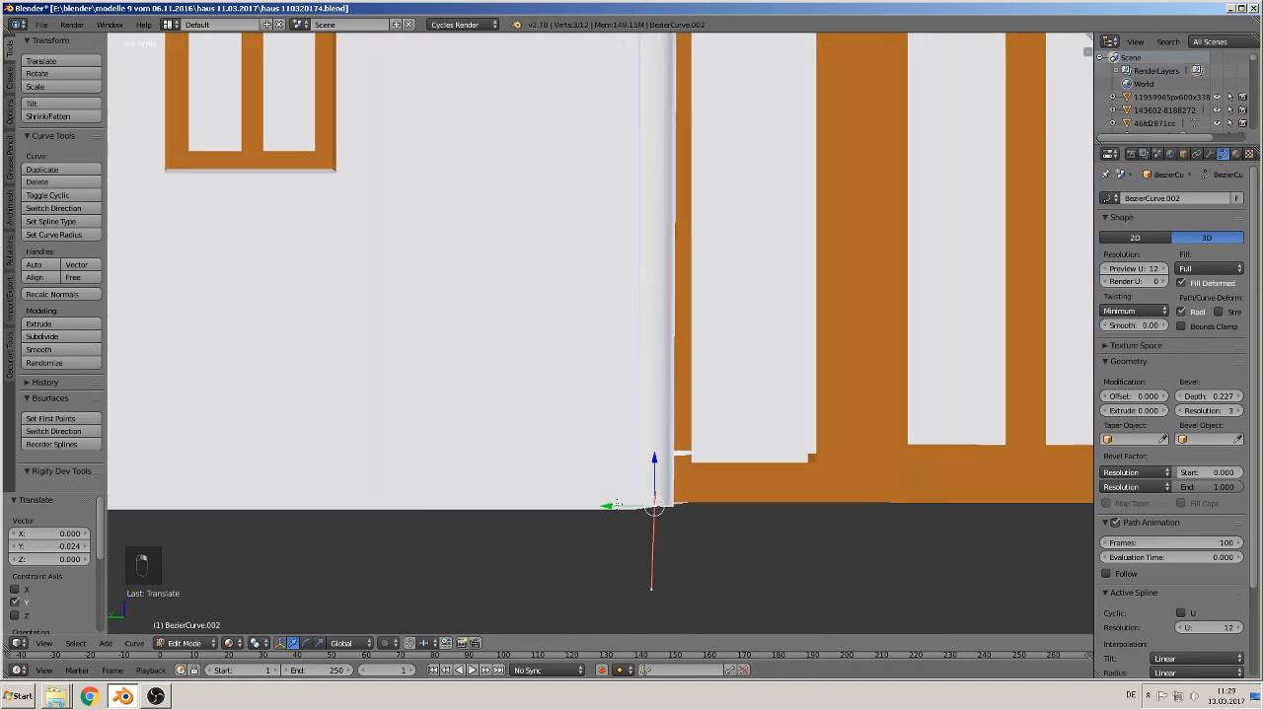
key("g")
left_click(621, 506)
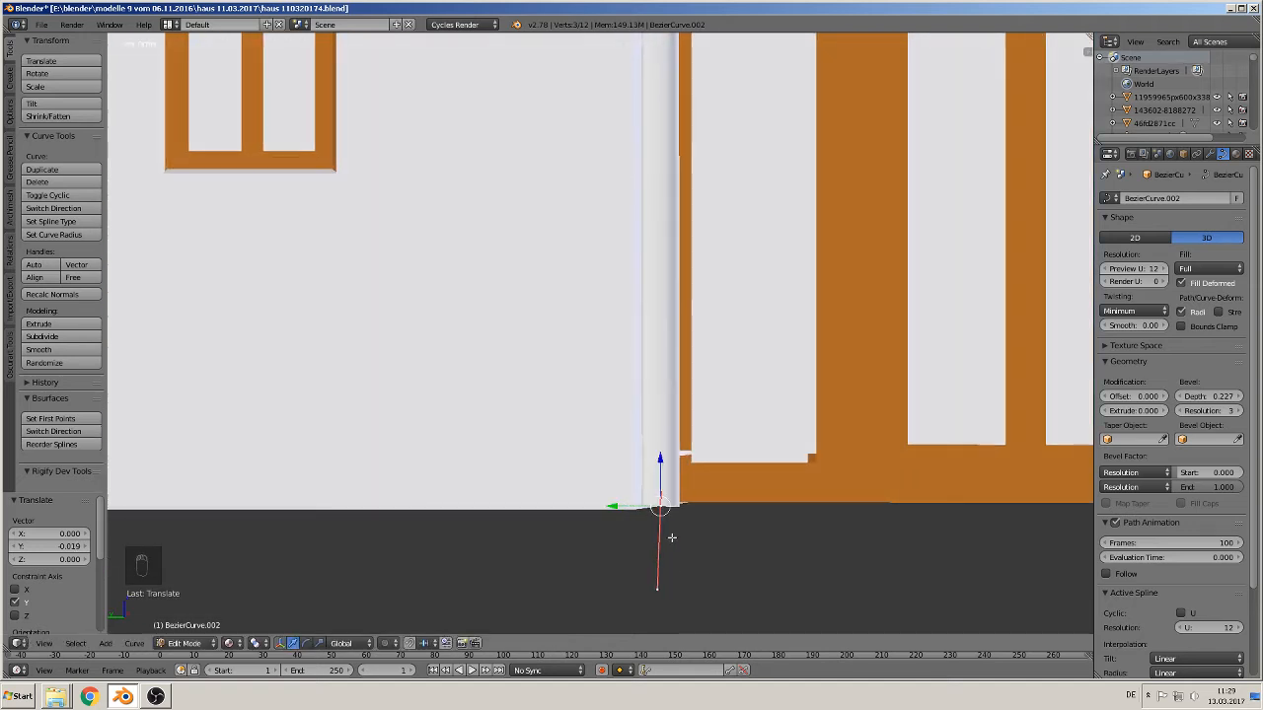
key("g")
key("y")
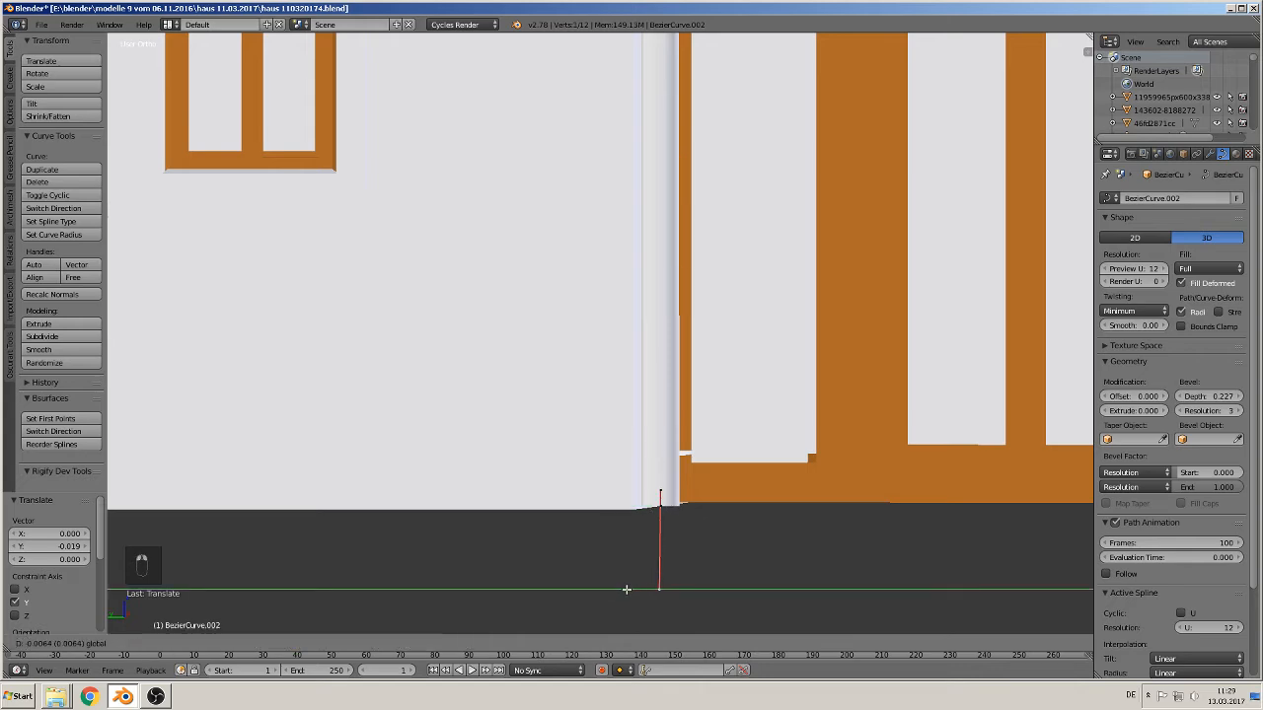
left_click(625, 588)
Leave curve editing and save the house model under its existing file name
scroll(753, 417, "down", 4)
scroll(714, 385, "down", 2)
middle_click_drag(714, 385, 609, 402)
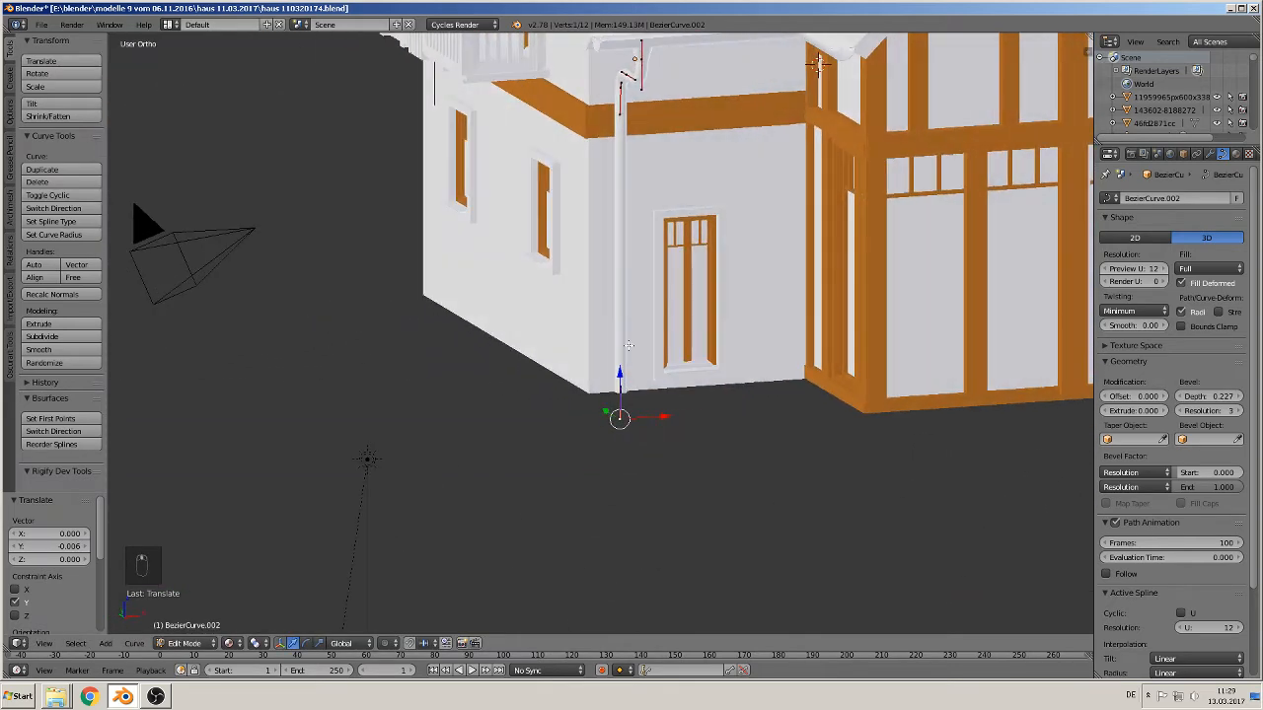
key("Tab")
middle_click_drag(642, 152, 582, 441, "shift")
middle_click_drag(582, 442, 645, 414)
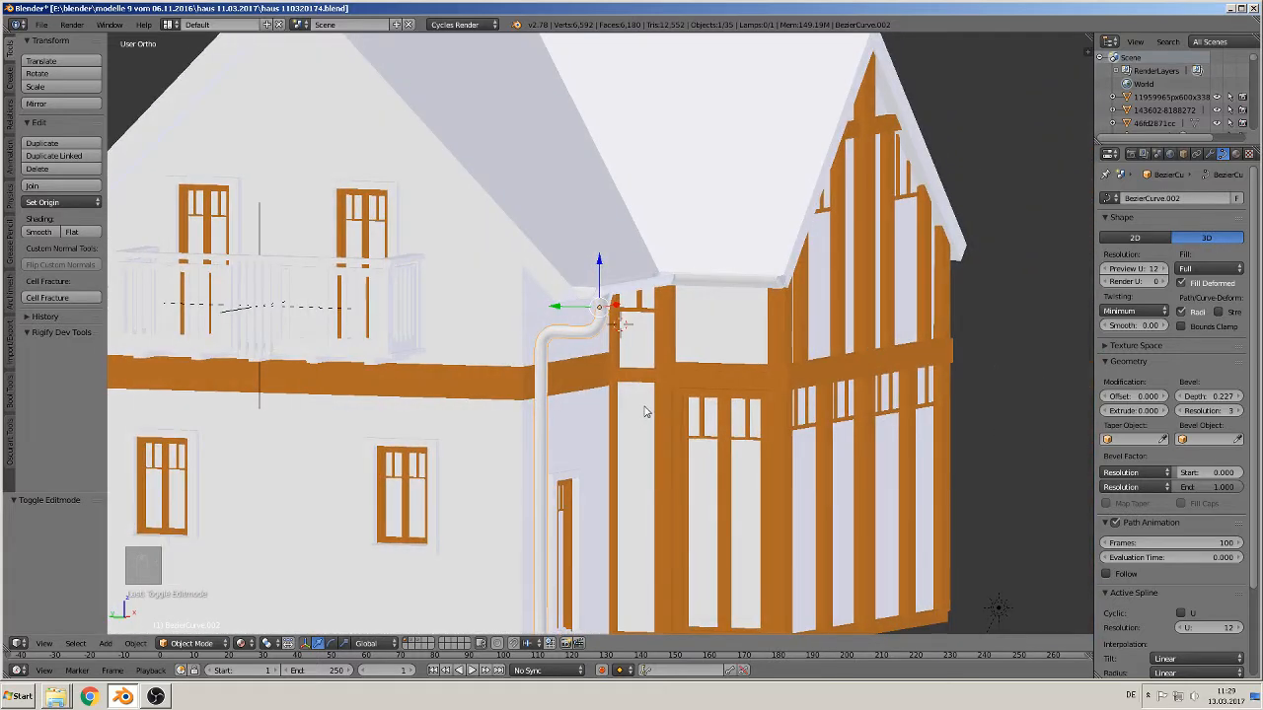
scroll(608, 403, "down", 3)
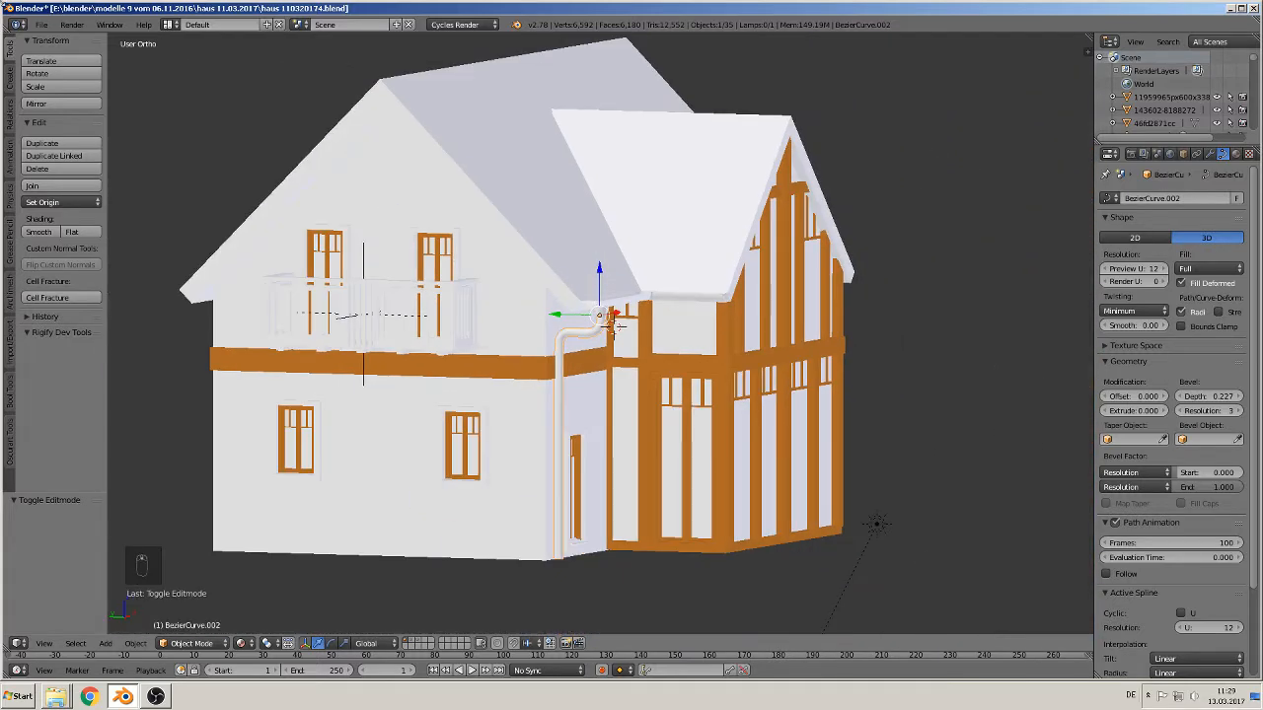
left_click(42, 24)
left_click(69, 128)
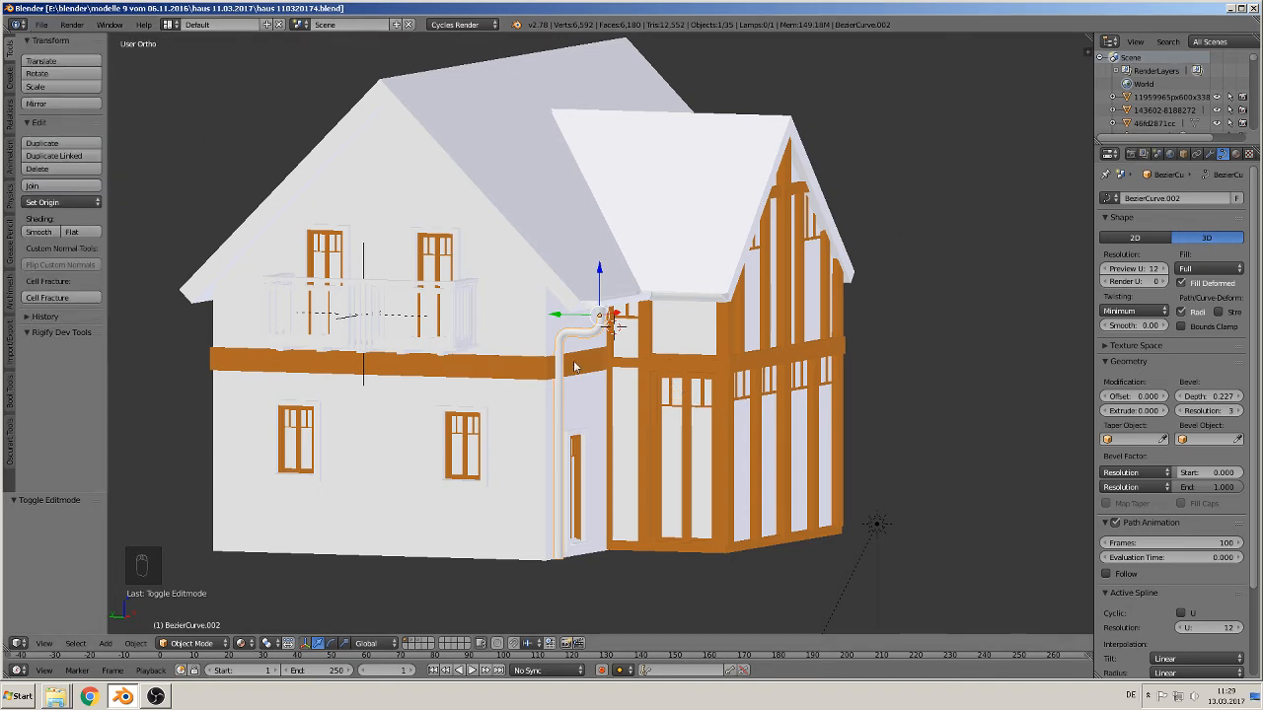
Compare the downpipe with the reference photos, examining the pipe joints, wall clamps and gutter parts
middle_click_drag(682, 444, 589, 463)
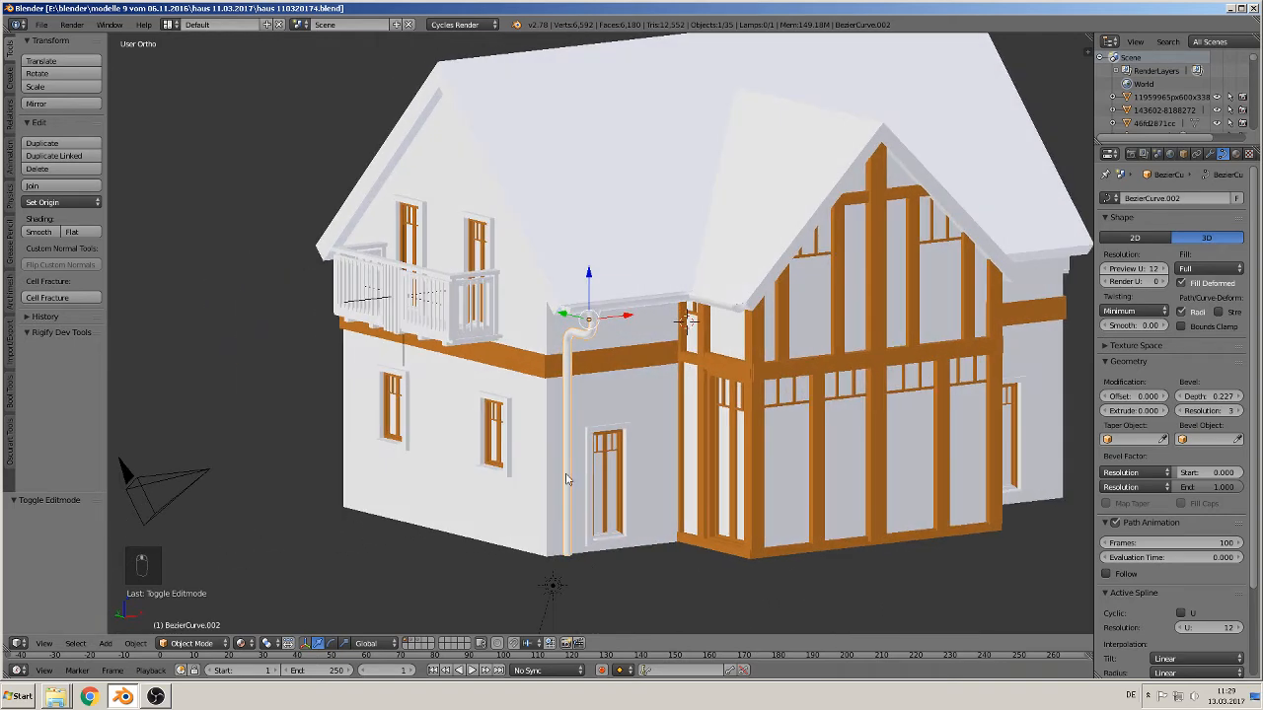
scroll(474, 508, "down", 7)
middle_click_drag(377, 533, 1006, 60, "shift")
scroll(907, 173, "up", 6)
middle_click_drag(860, 190, 781, 207)
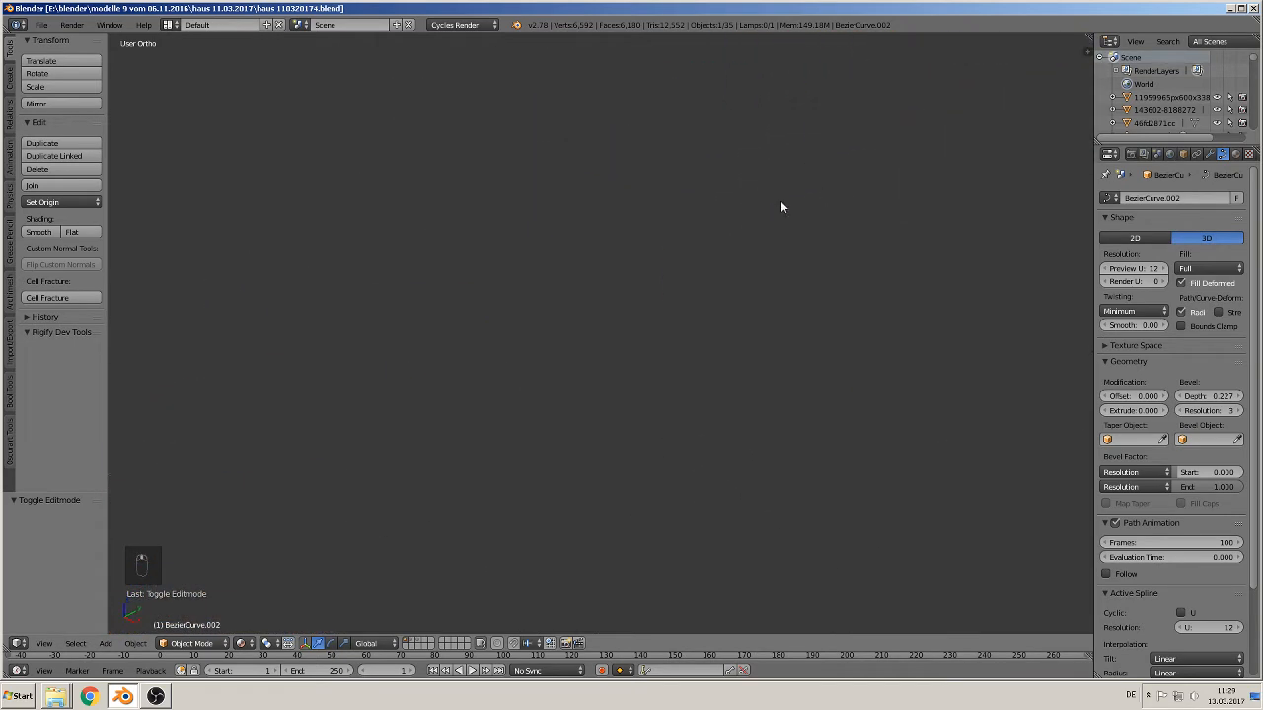
scroll(690, 375, "down", 9)
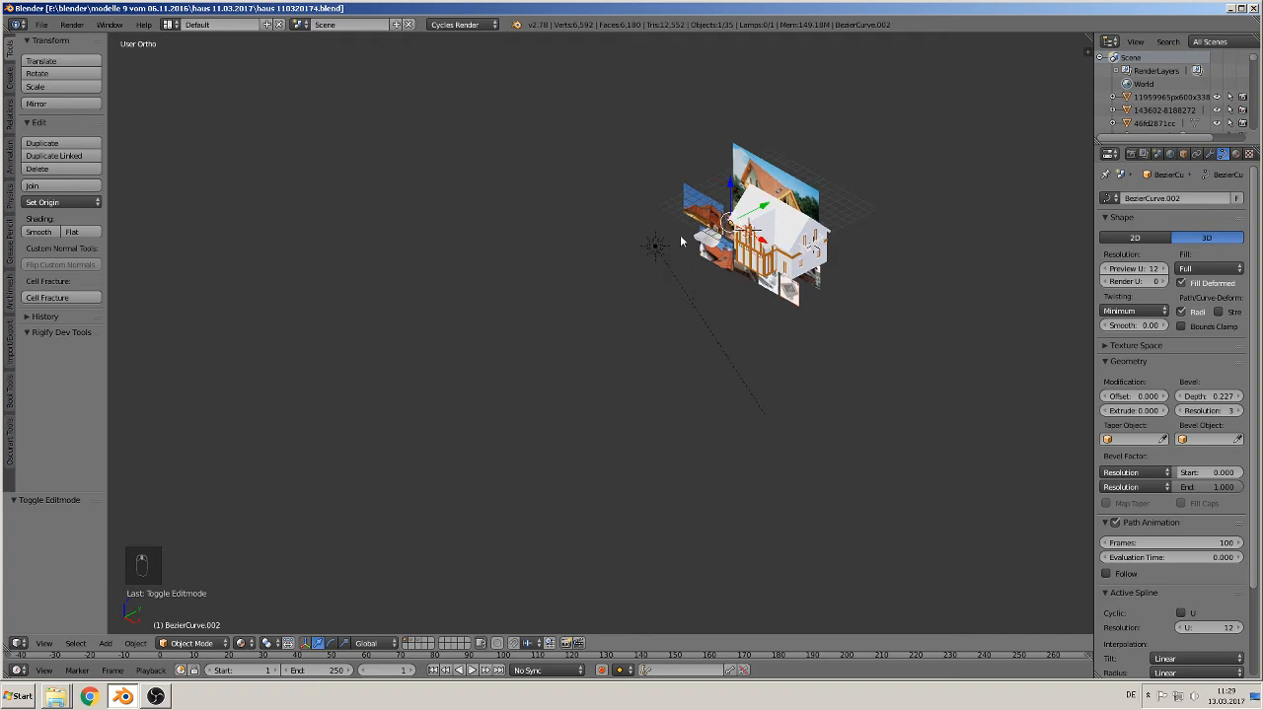
right_click(710, 244)
key("KP_1")
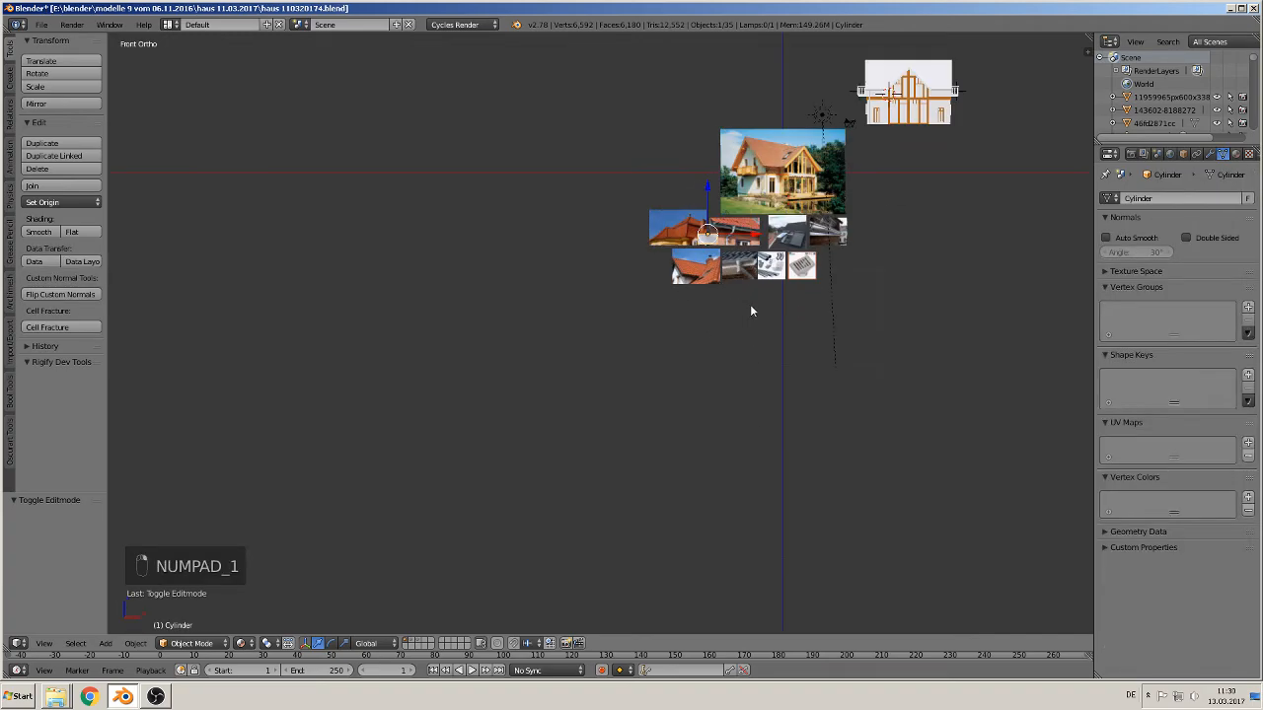
key("KP_Decimal")
scroll(925, 382, "down", 4)
scroll(894, 407, "up", 4)
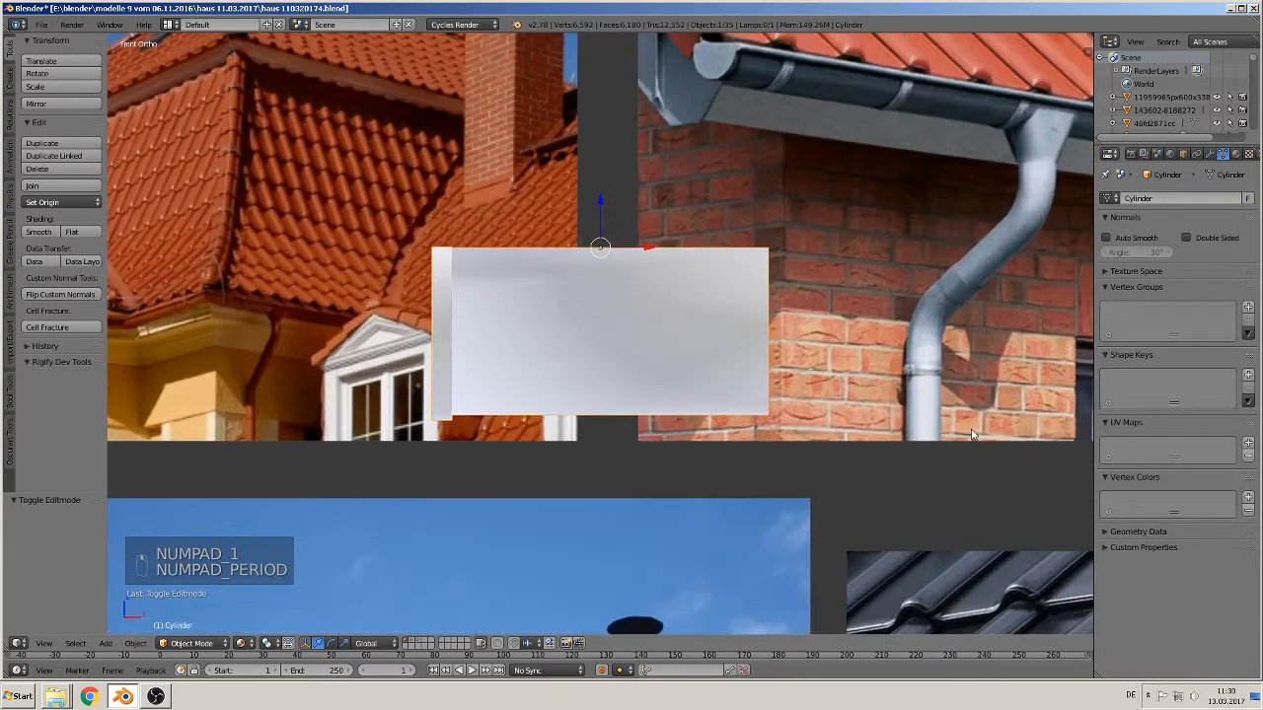
middle_click_drag(959, 432, 612, 432, "shift")
scroll(613, 432, "up", 3)
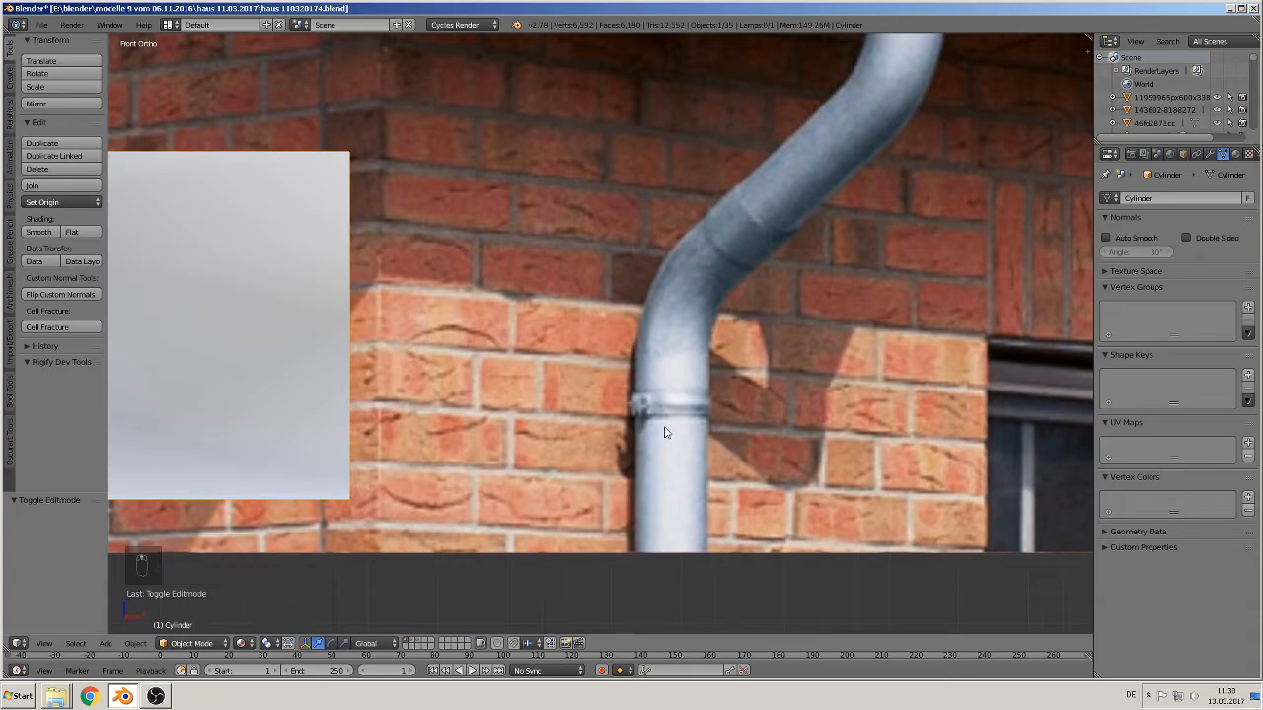
scroll(789, 509, "down", 7)
middle_click_drag(783, 539, 335, 248, "shift")
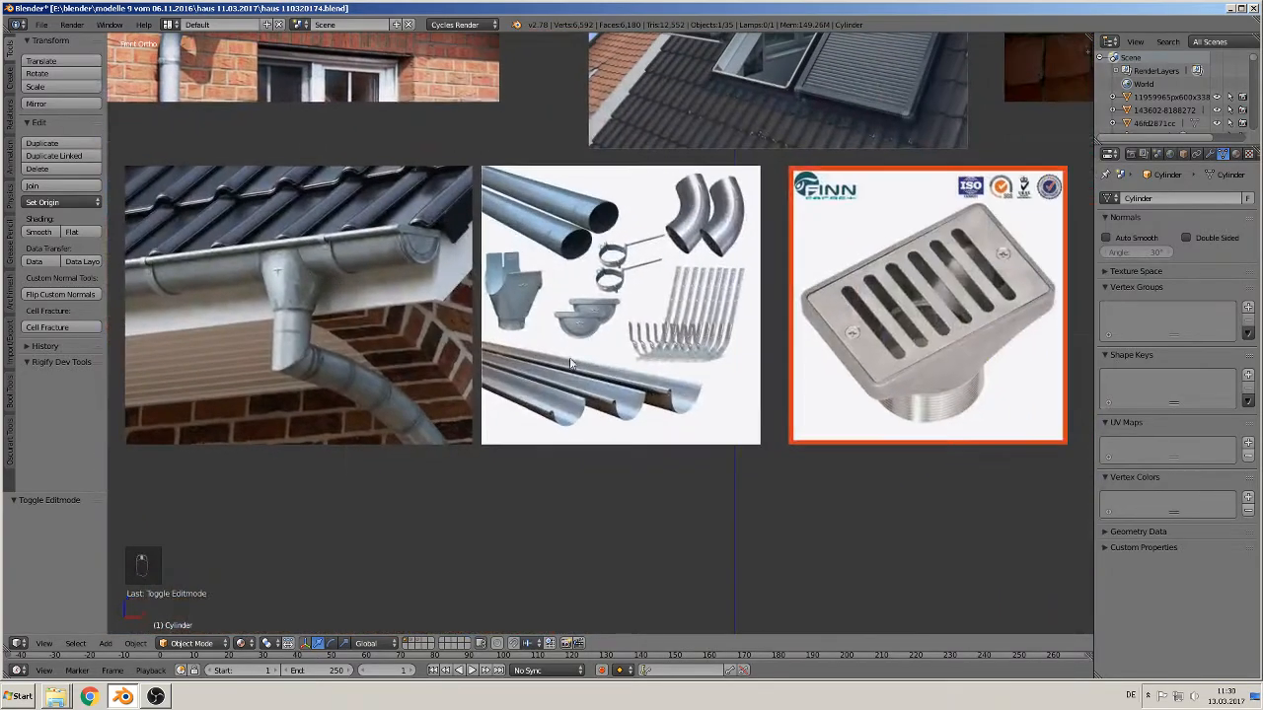
scroll(669, 332, "up", 6)
scroll(669, 337, "up", 1)
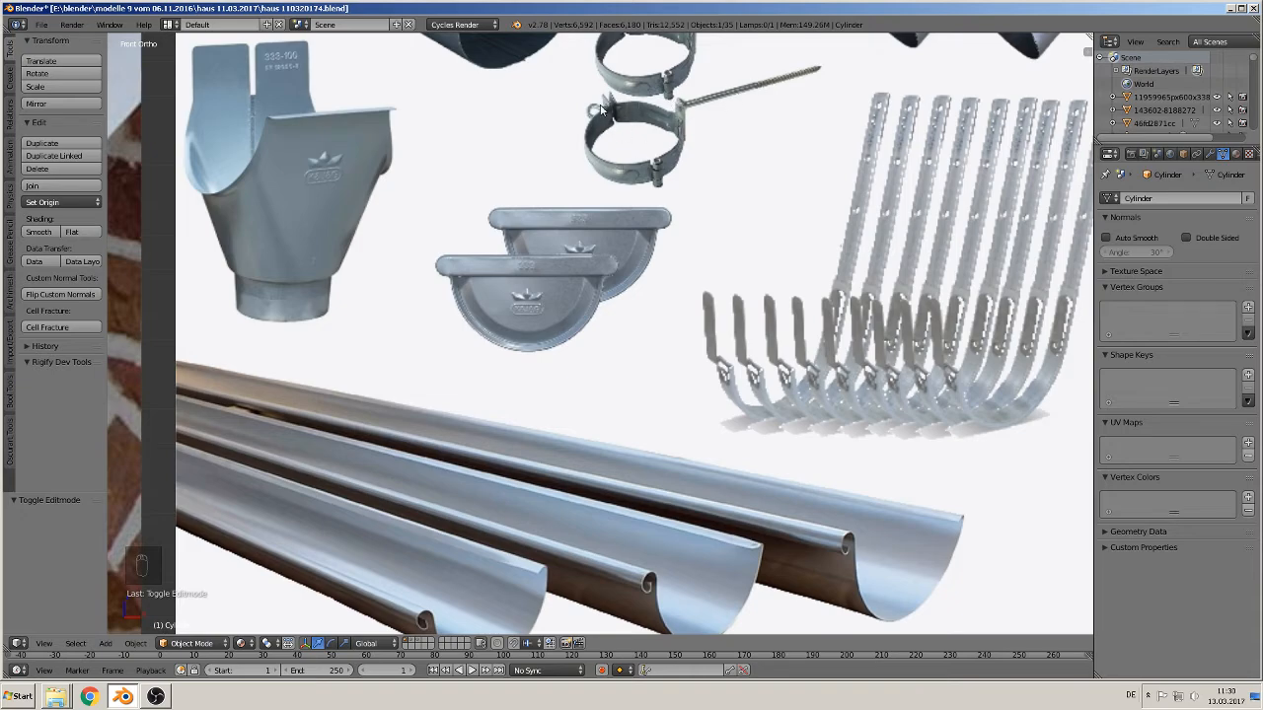
scroll(738, 248, "down", 12)
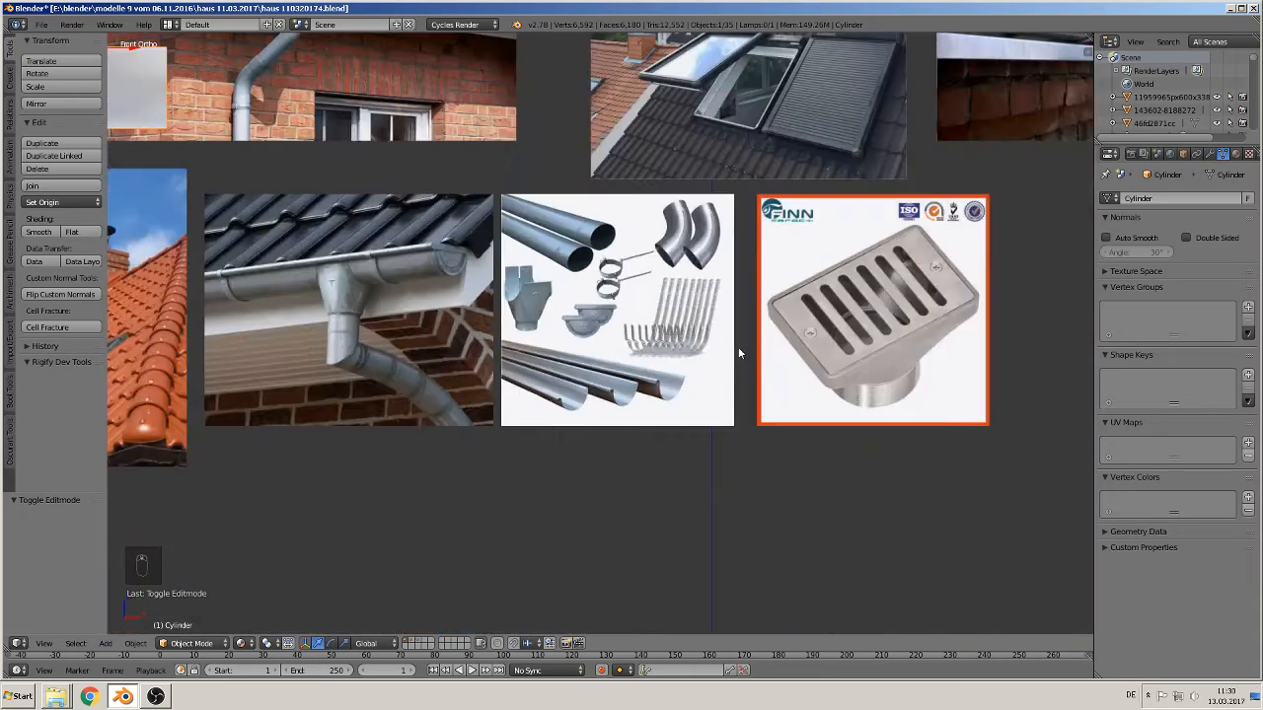
Duplicate the downpipe curve and move the copy about 6.590 along the X axis, away from the house
middle_click_drag(721, 381, 428, 705, "shift")
middle_click_drag(734, 212, 685, 436, "shift")
scroll(683, 371, "up", 8)
middle_click_drag(784, 221, 517, 415, "shift")
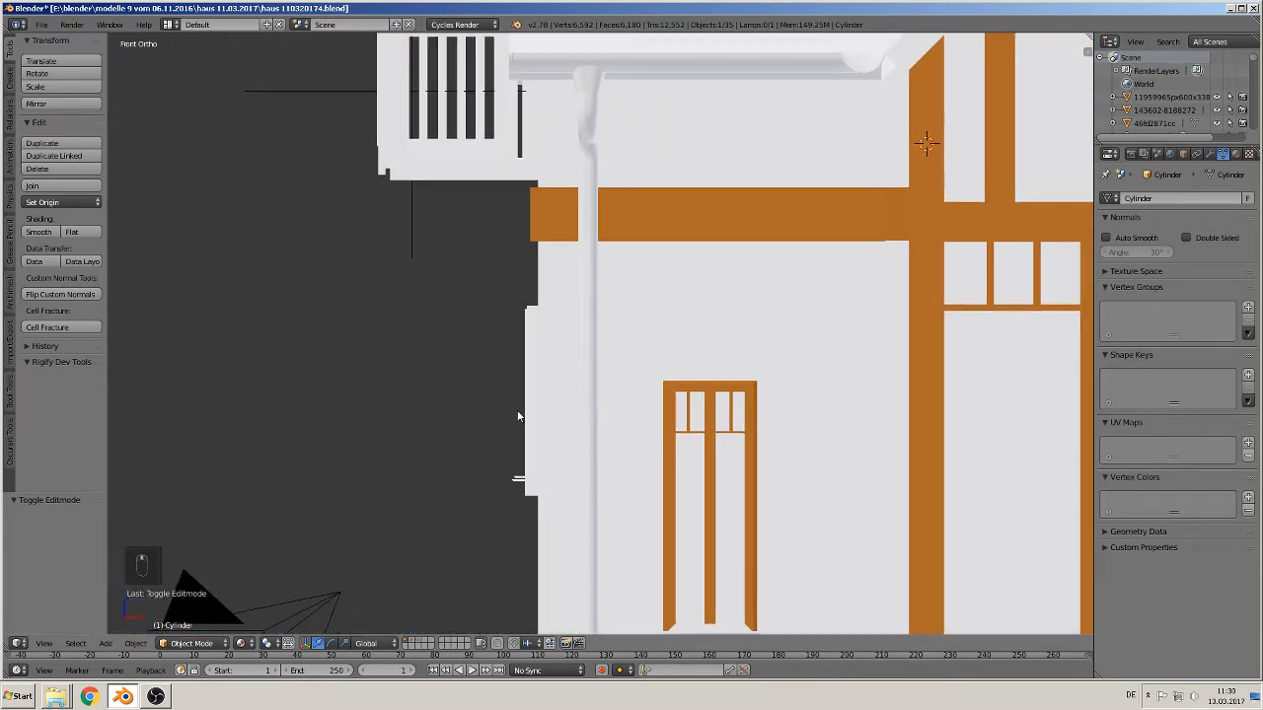
scroll(630, 246, "up", 1)
right_click(593, 195)
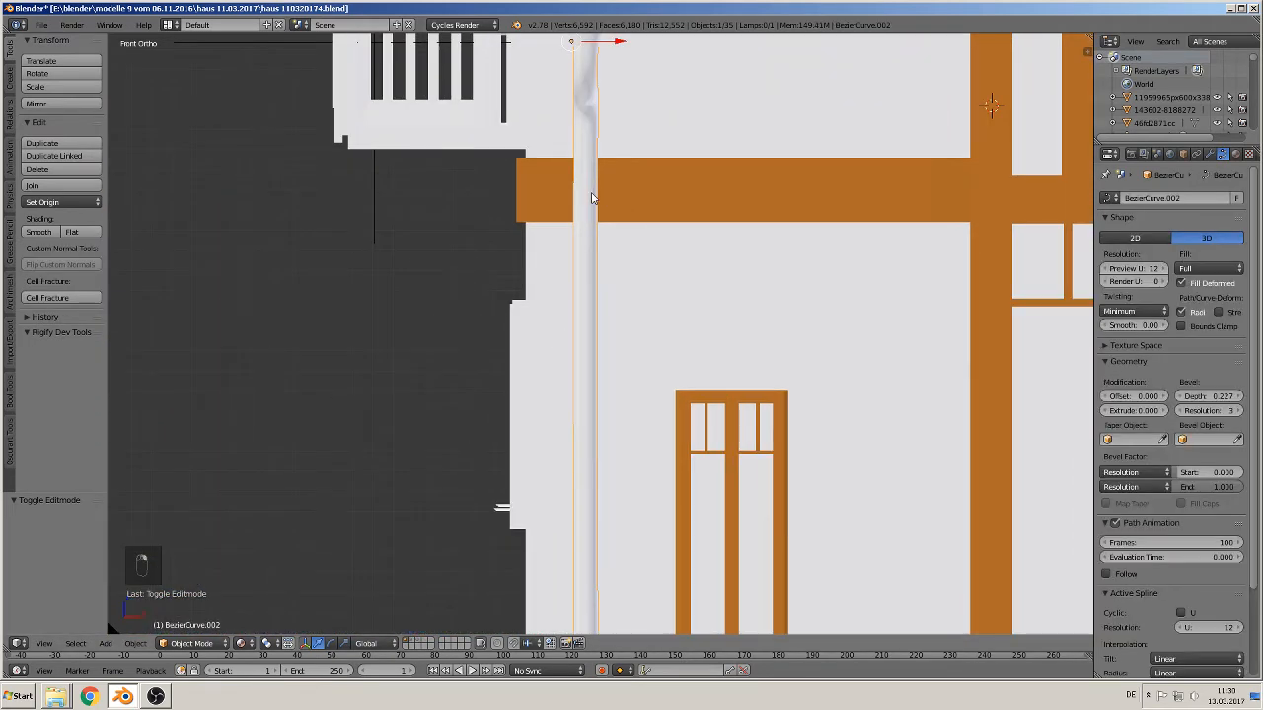
scroll(593, 194, "down", 7)
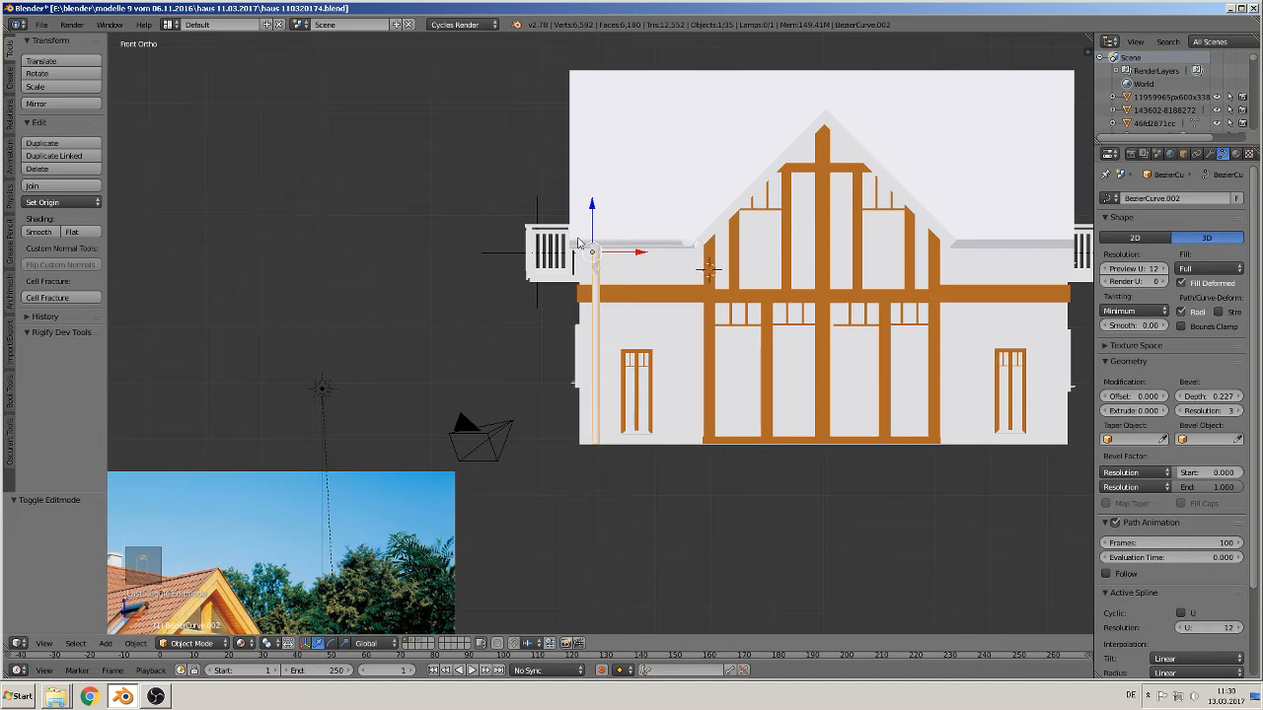
key("shift+d")
left_click_drag(648, 259, 276, 260)
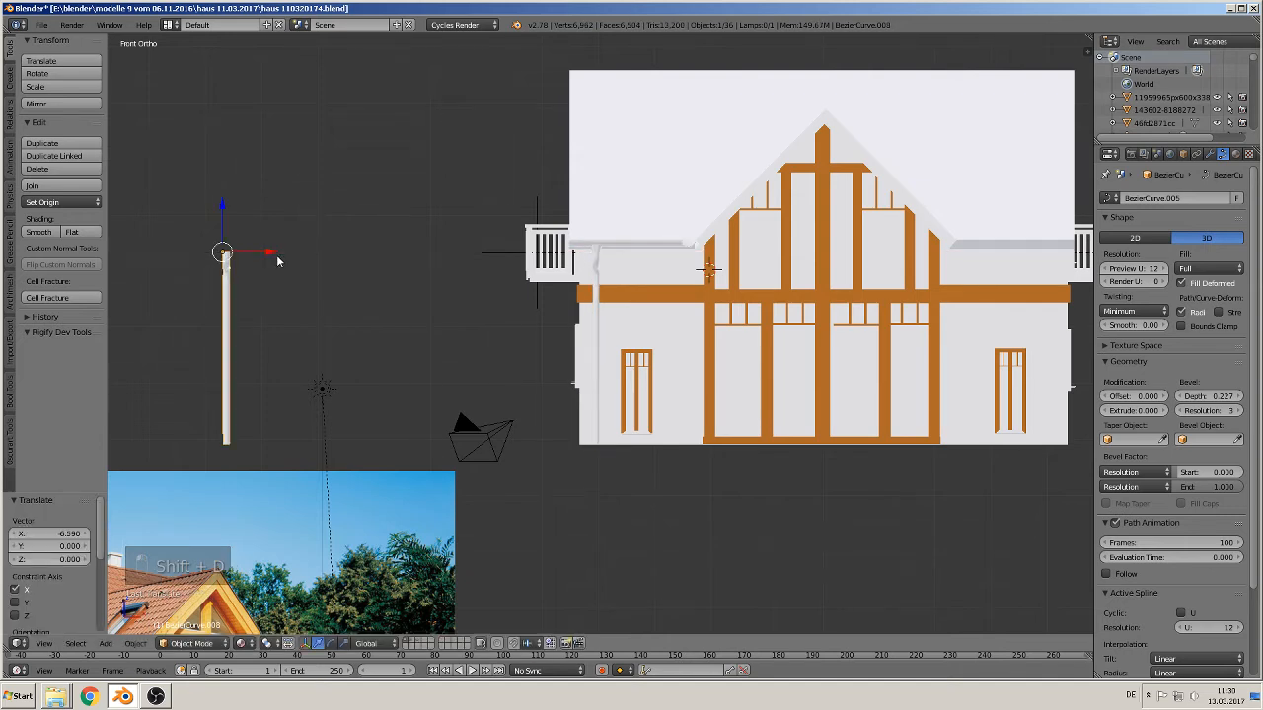
Move the duplicated downpipe curve to layer 2 and display that layer
key("m")
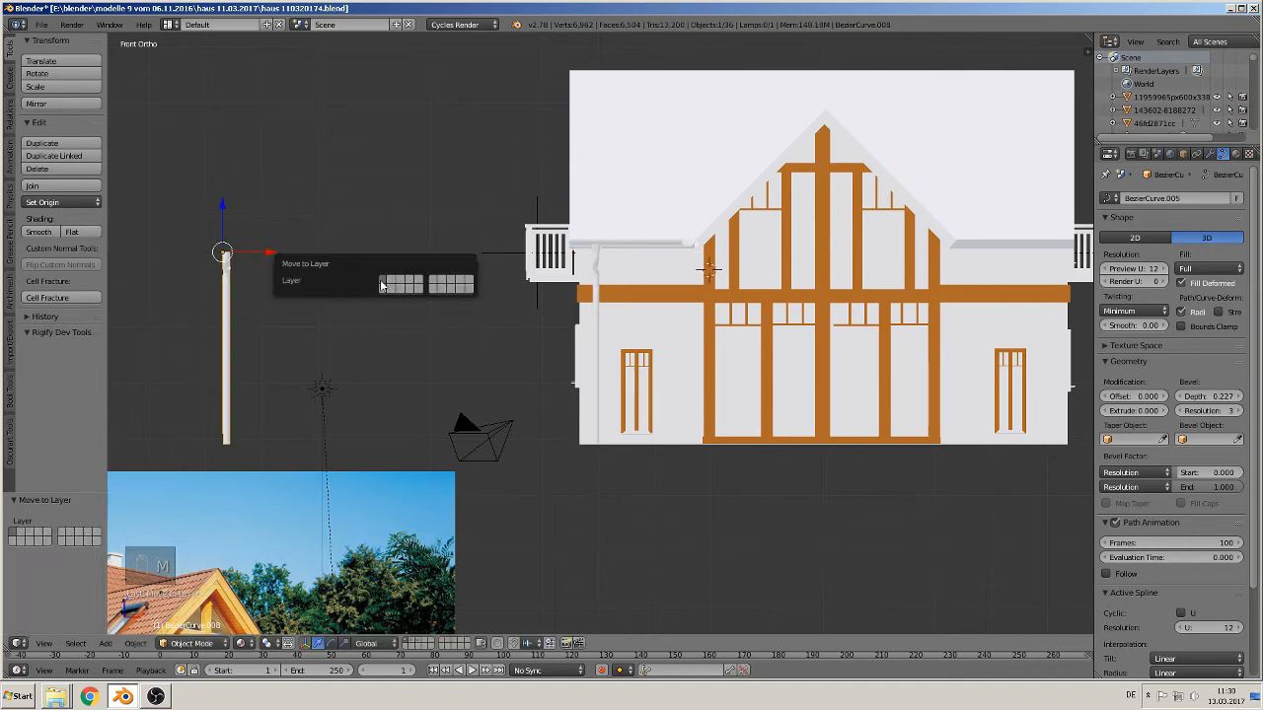
left_click(390, 282)
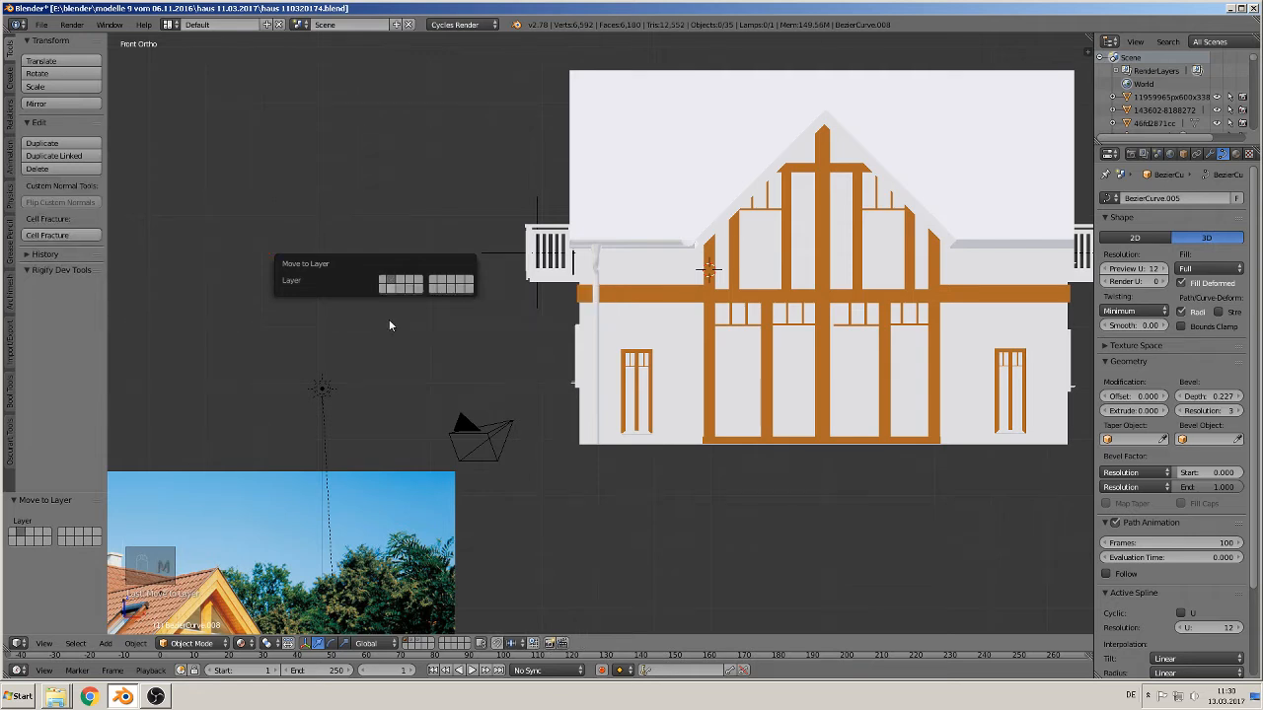
left_click(412, 646)
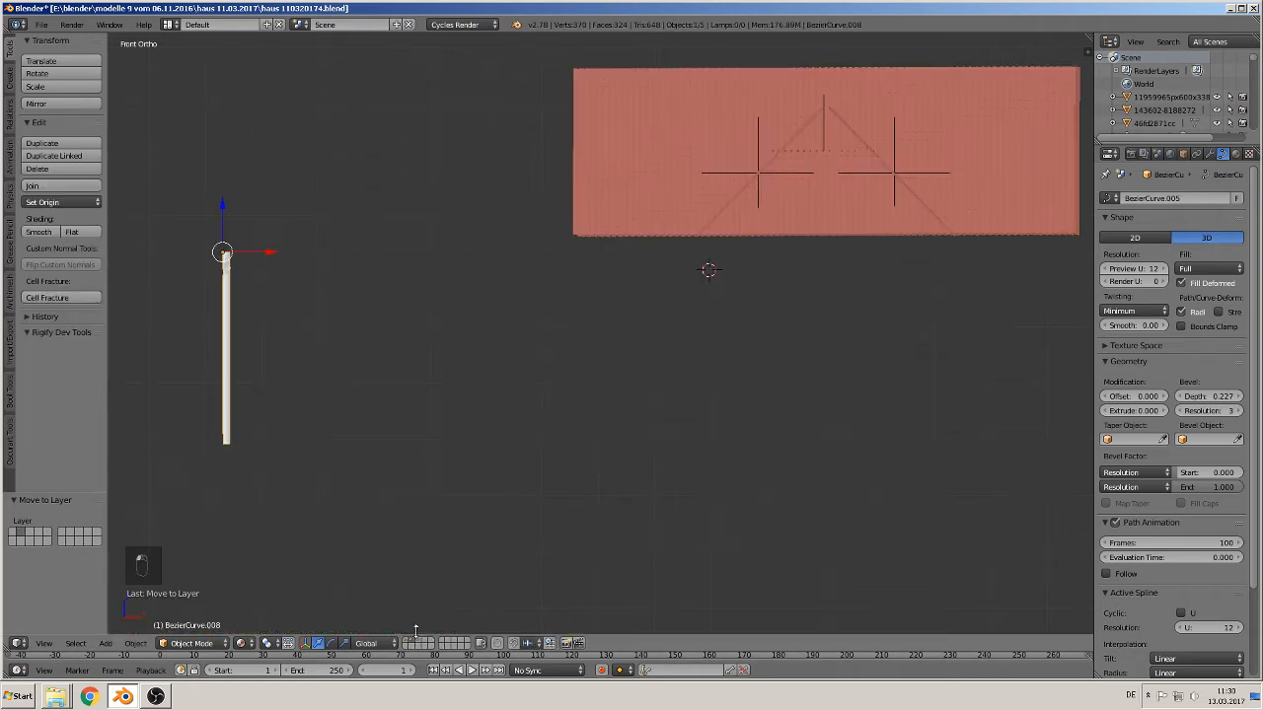
Move the duplicated downpipe curve to layer 3 and display layer 1 with the house
key("m")
left_click(366, 351)
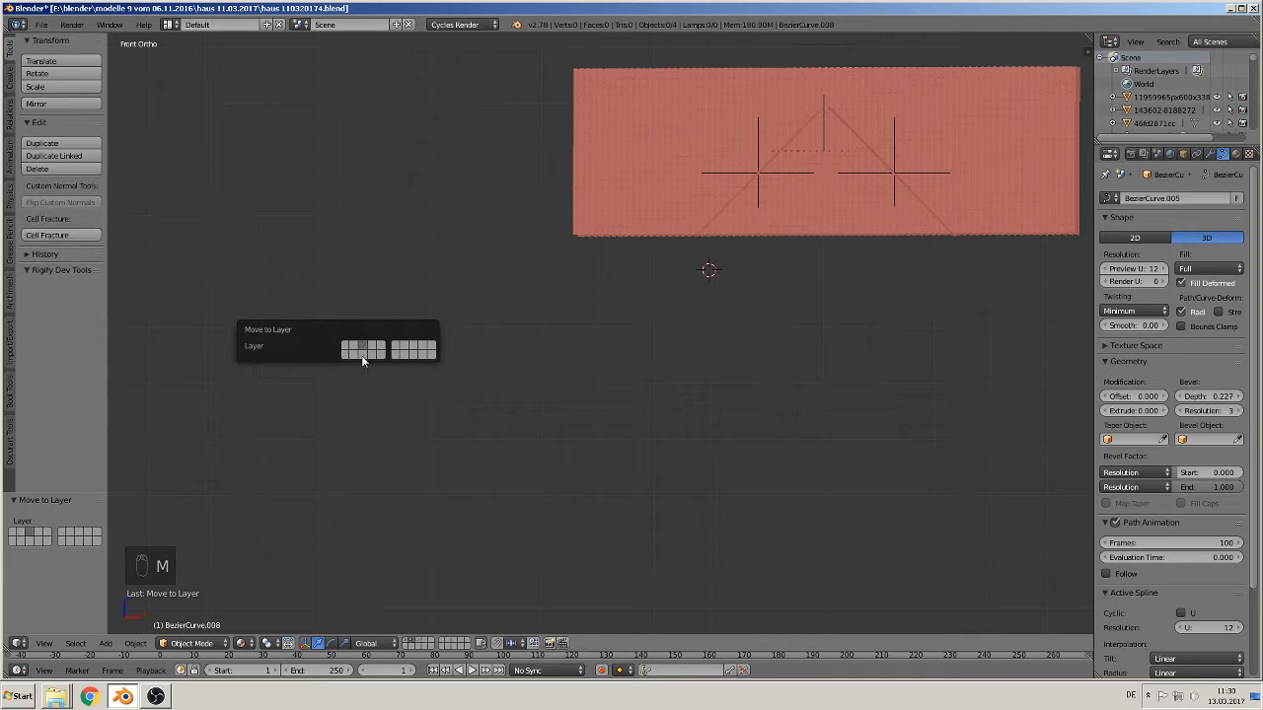
left_click(408, 643)
Convert the original downpipe curve on the house to a mesh and open it for mesh editing in front view
scroll(654, 493, "up", 6)
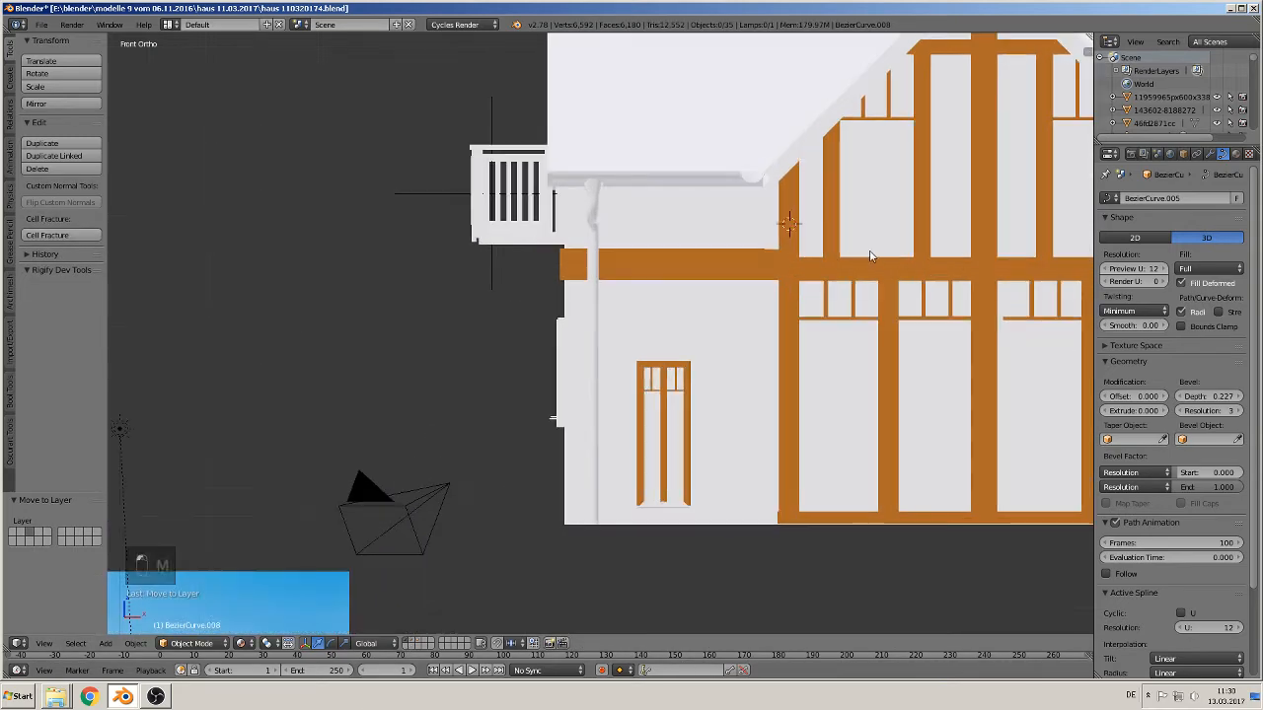
right_click(592, 258)
right_click(598, 281)
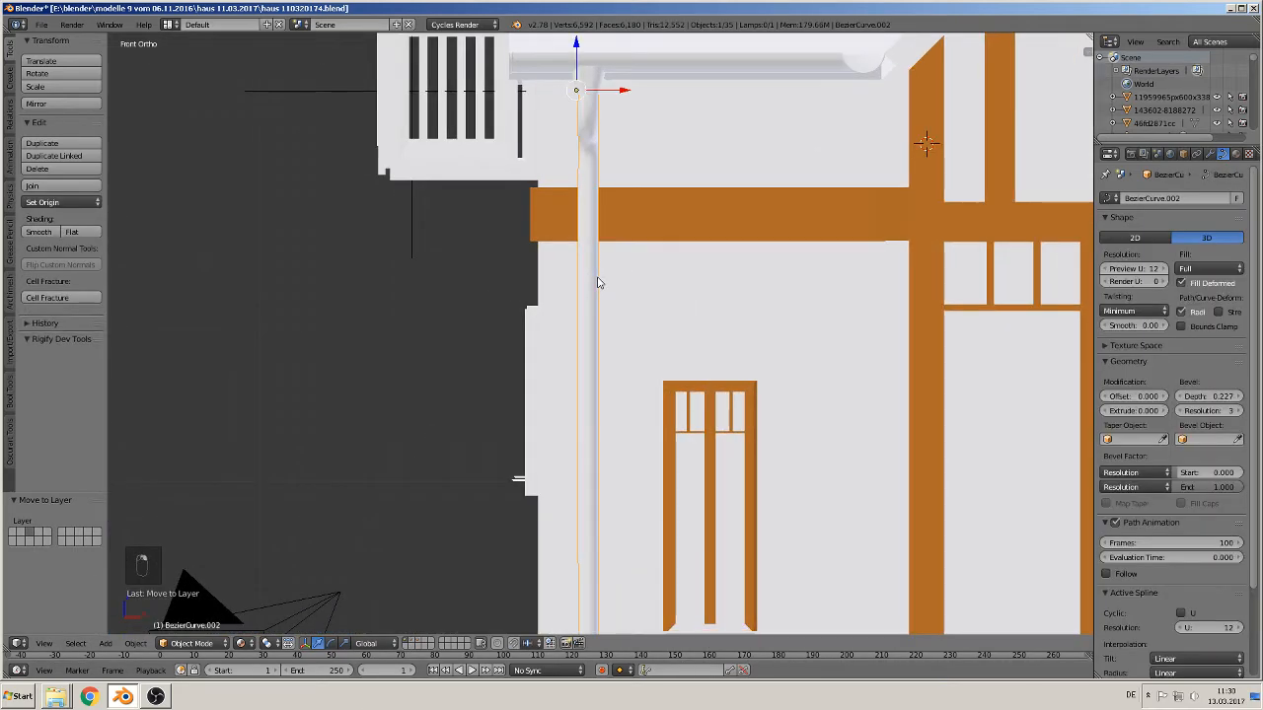
middle_click_drag(600, 289, 687, 287)
key("KP_1")
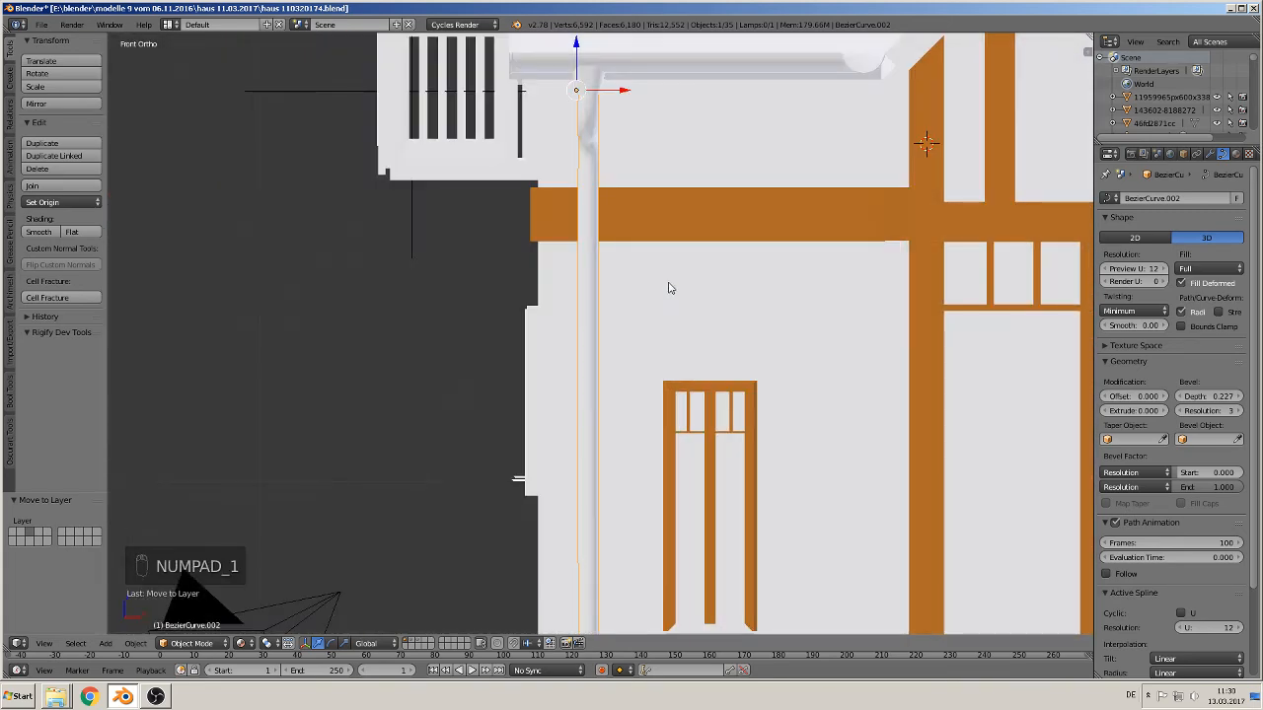
key("alt+c")
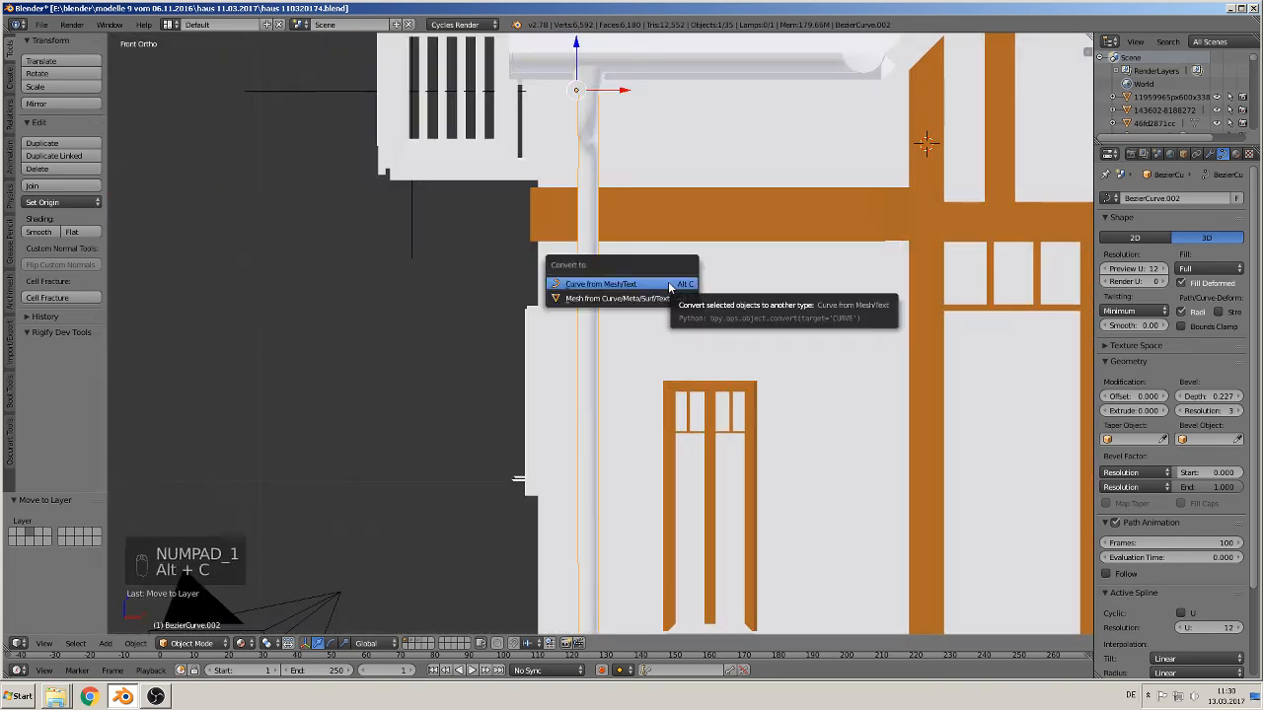
left_click(630, 299)
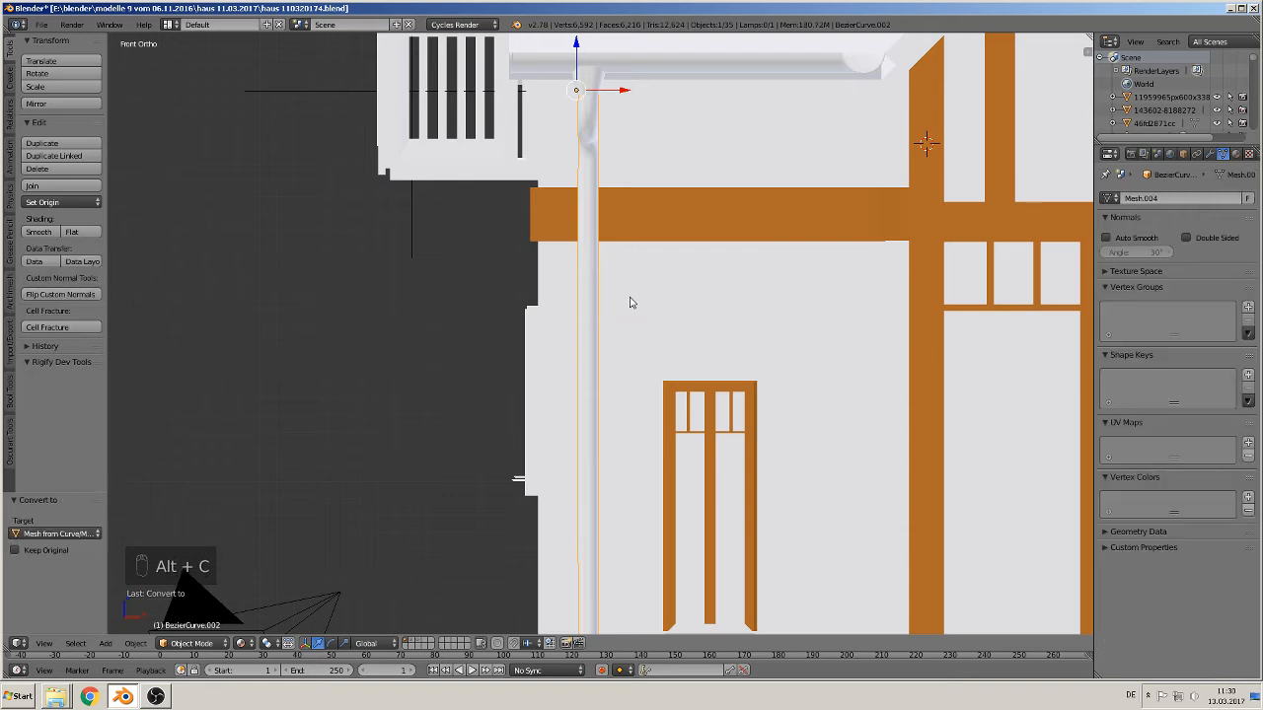
key("Tab")
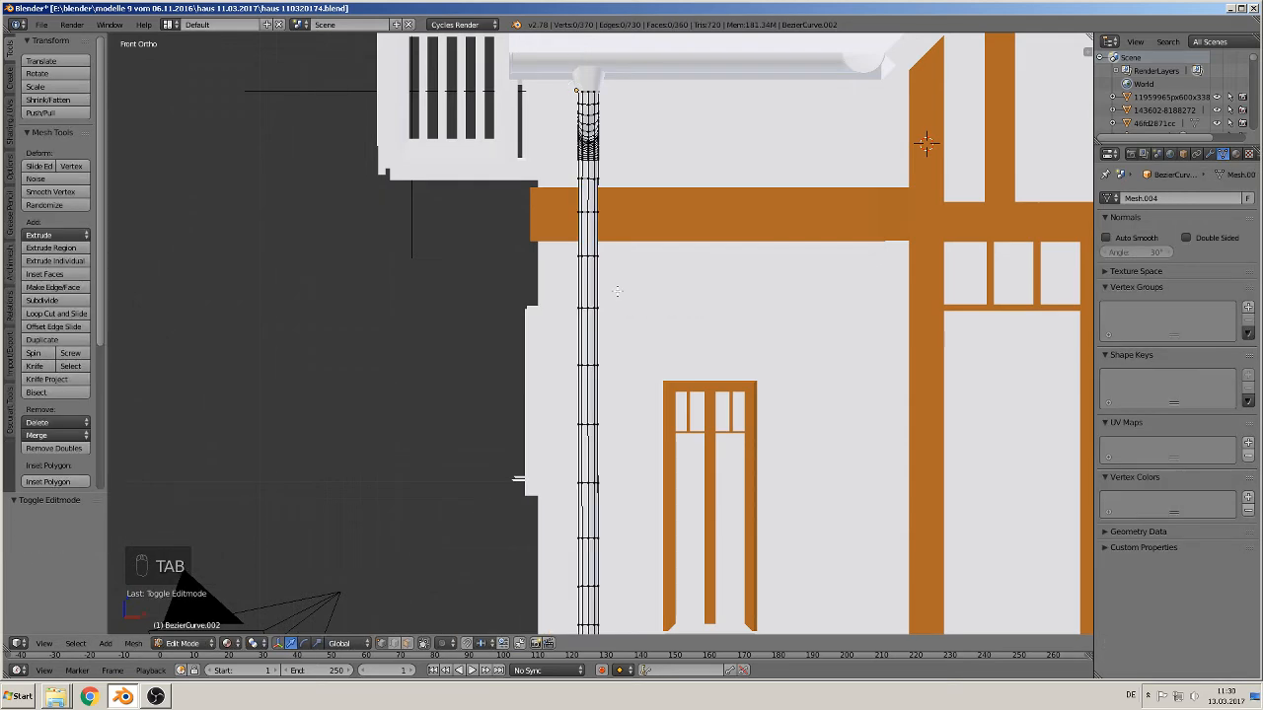
Add an edge loop to the downpipe just above the horizontal beam, slid close beneath the existing ring below the bend
key("Tab")
key("Tab")
middle_click_drag(657, 329, 645, 375, "shift")
scroll(631, 305, "up", 4)
middle_click_drag(552, 110, 513, 296, "shift")
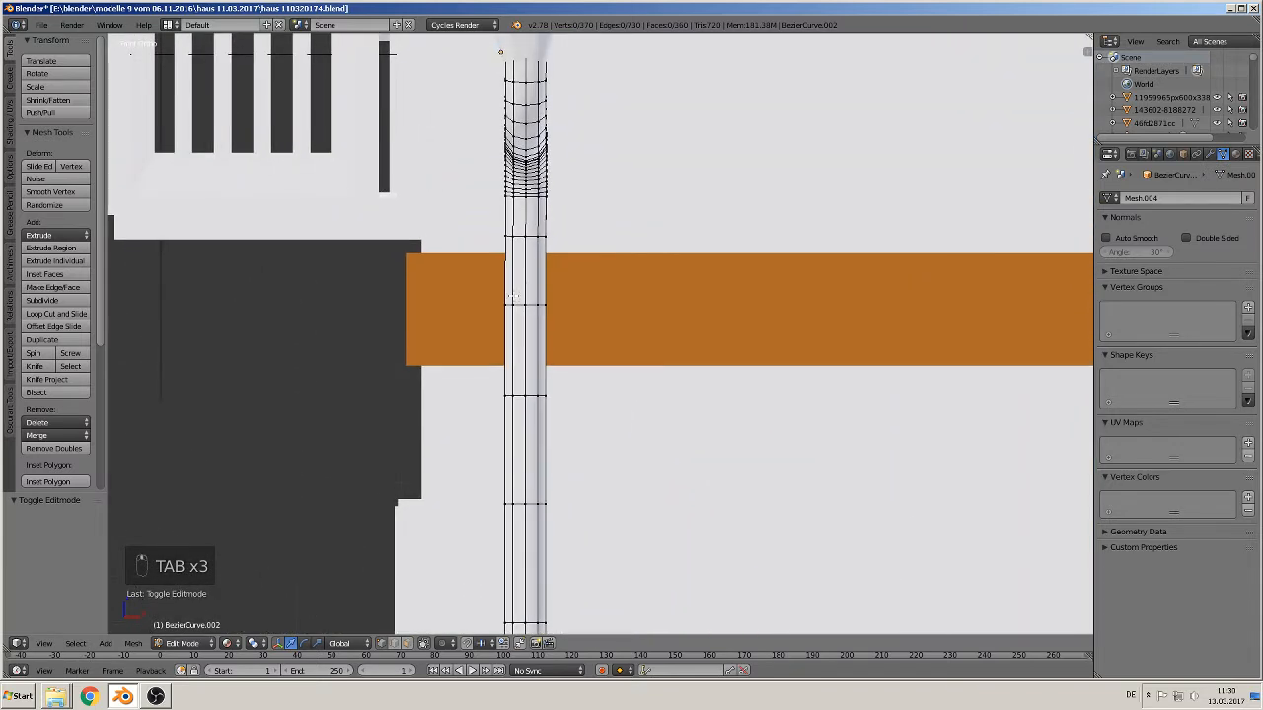
scroll(513, 295, "up", 1)
key("ctrl+r")
left_click(500, 245)
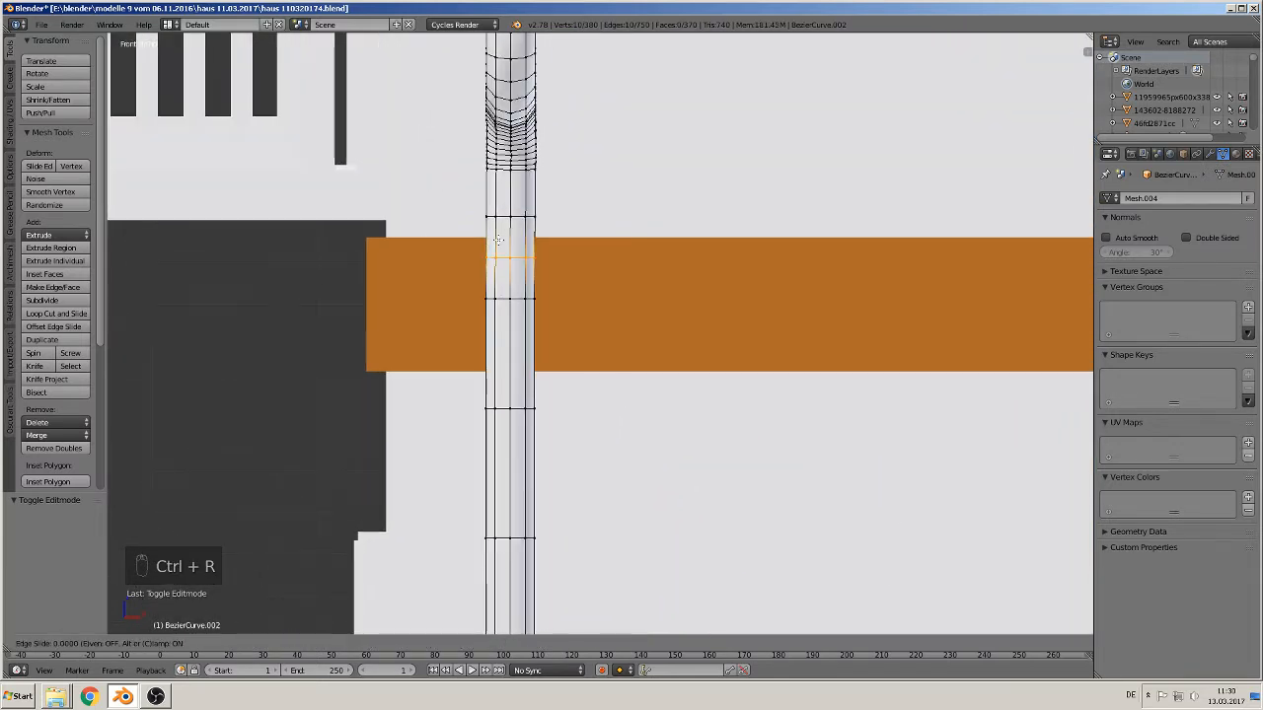
left_click(502, 207)
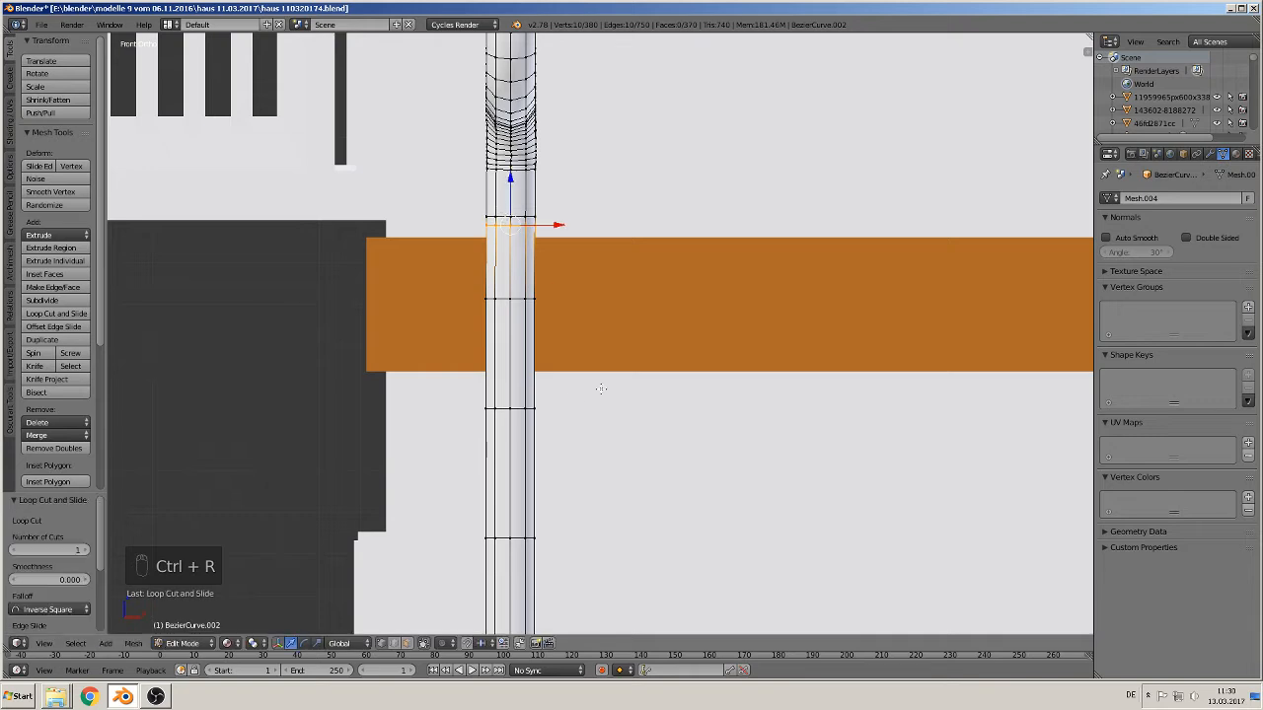
Add an edge loop to the downpipe slightly above the window's height, slid close beneath the existing ring there
middle_click_drag(574, 420, 681, 224, "shift")
scroll(681, 300, "down", 4)
middle_click_drag(678, 352, 666, 283, "shift")
middle_click_drag(703, 332, 706, 309, "shift")
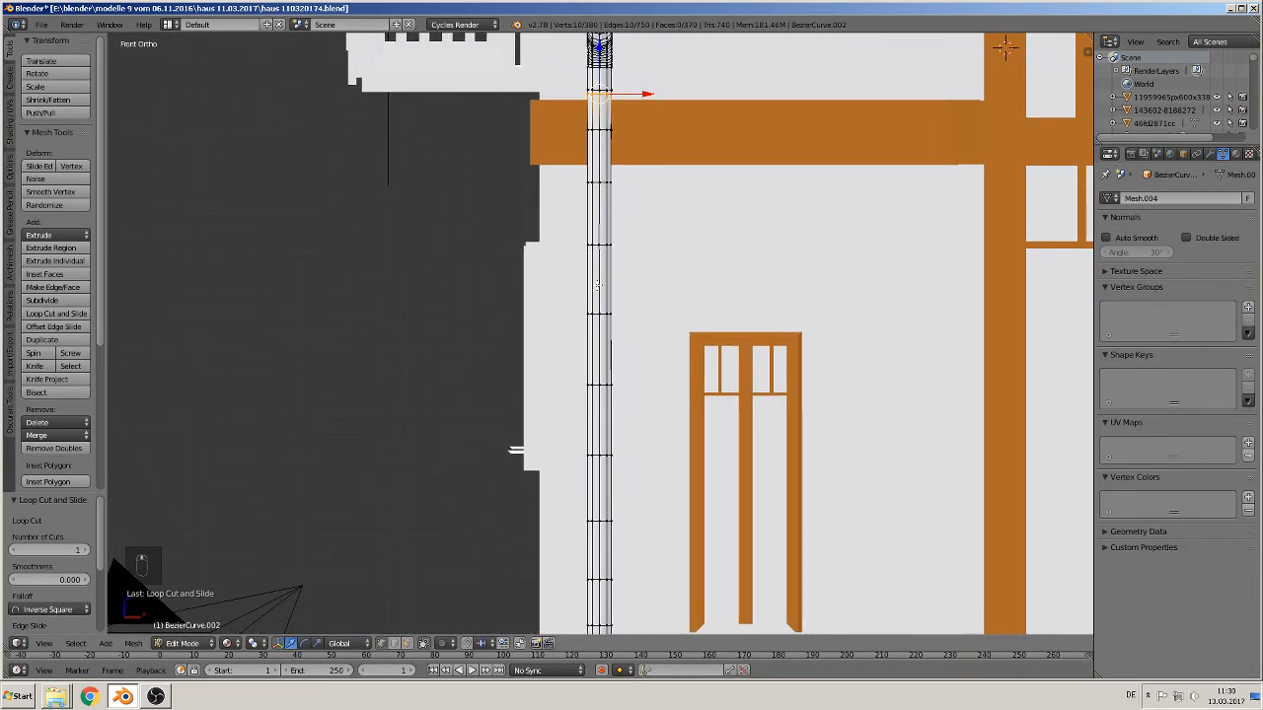
key("ctrl+r")
left_click(597, 323)
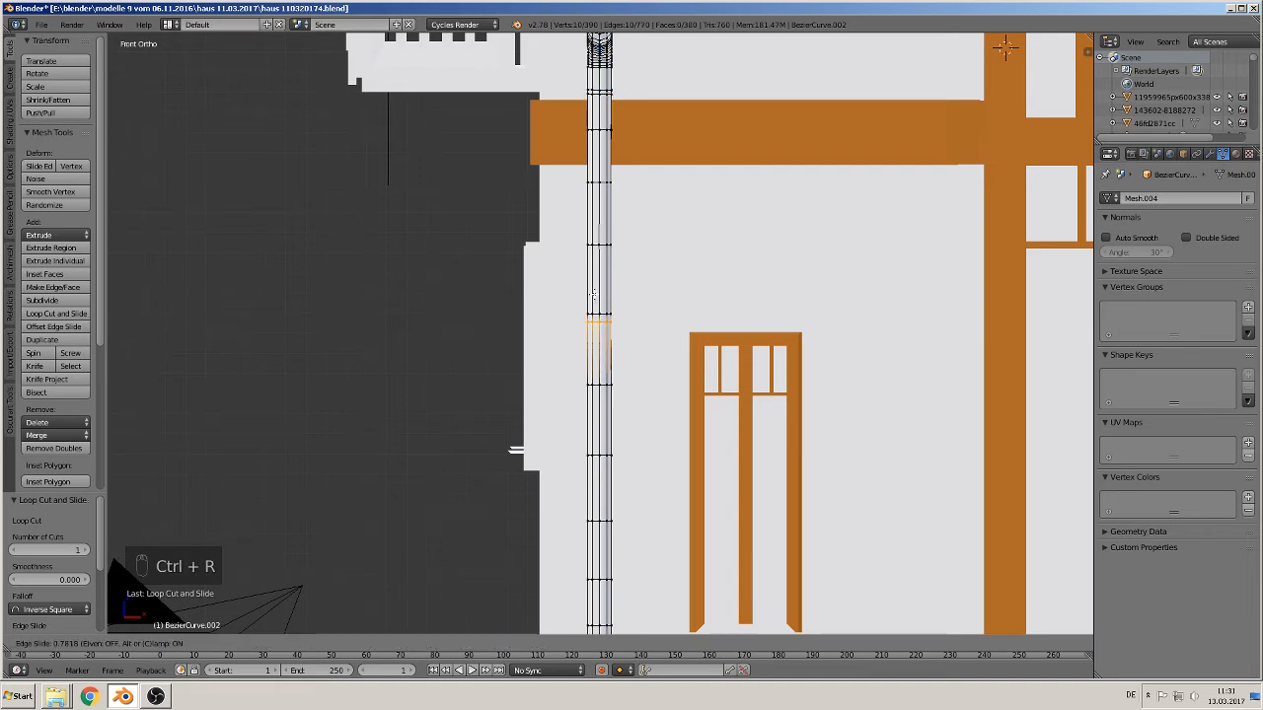
left_click(593, 294)
Add two edge loops to the lower downpipe, one close below the ring at mid-window height and one close above the ring near the base
middle_click_drag(647, 414, 679, 217, "shift")
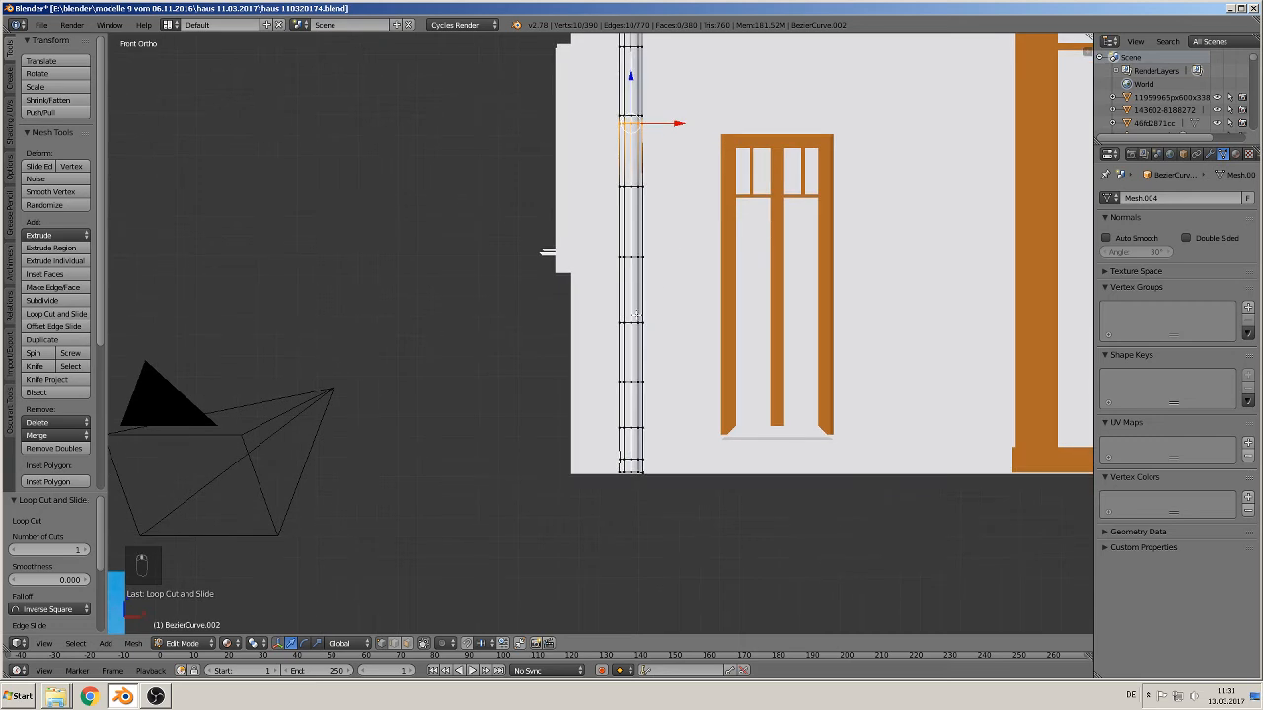
key("ctrl+e")
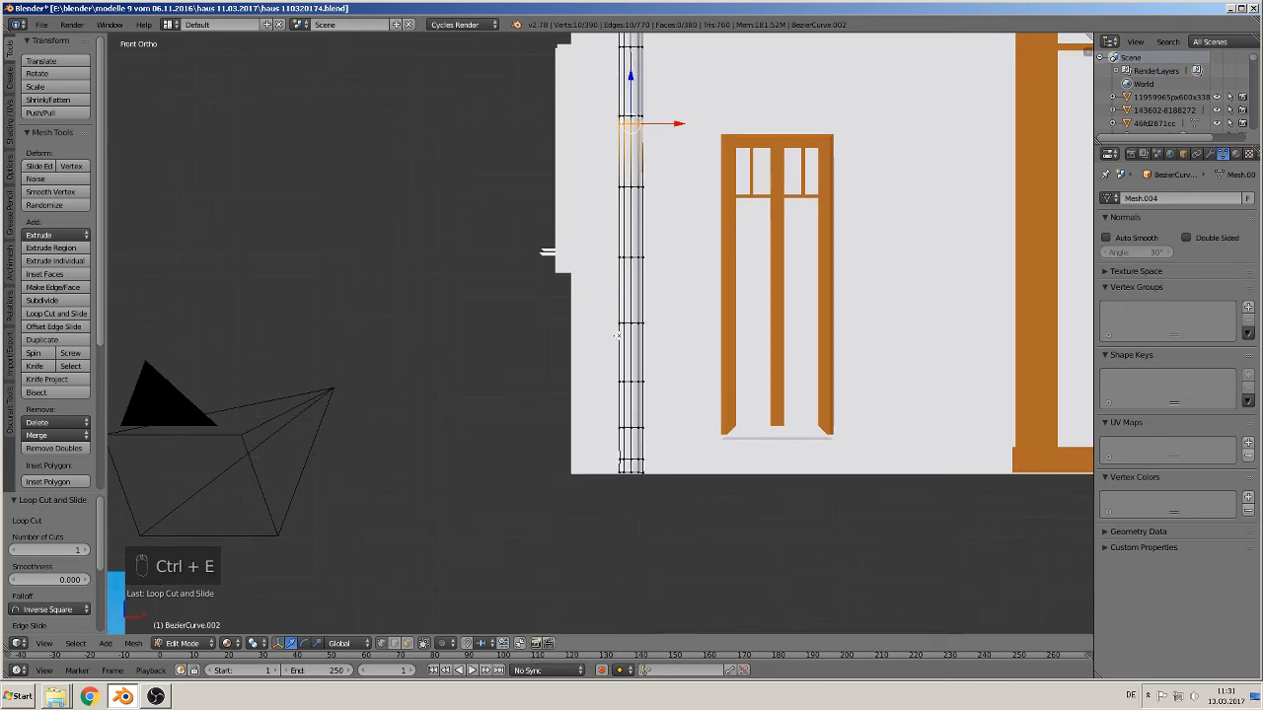
key("ctrl+r")
left_click(617, 330)
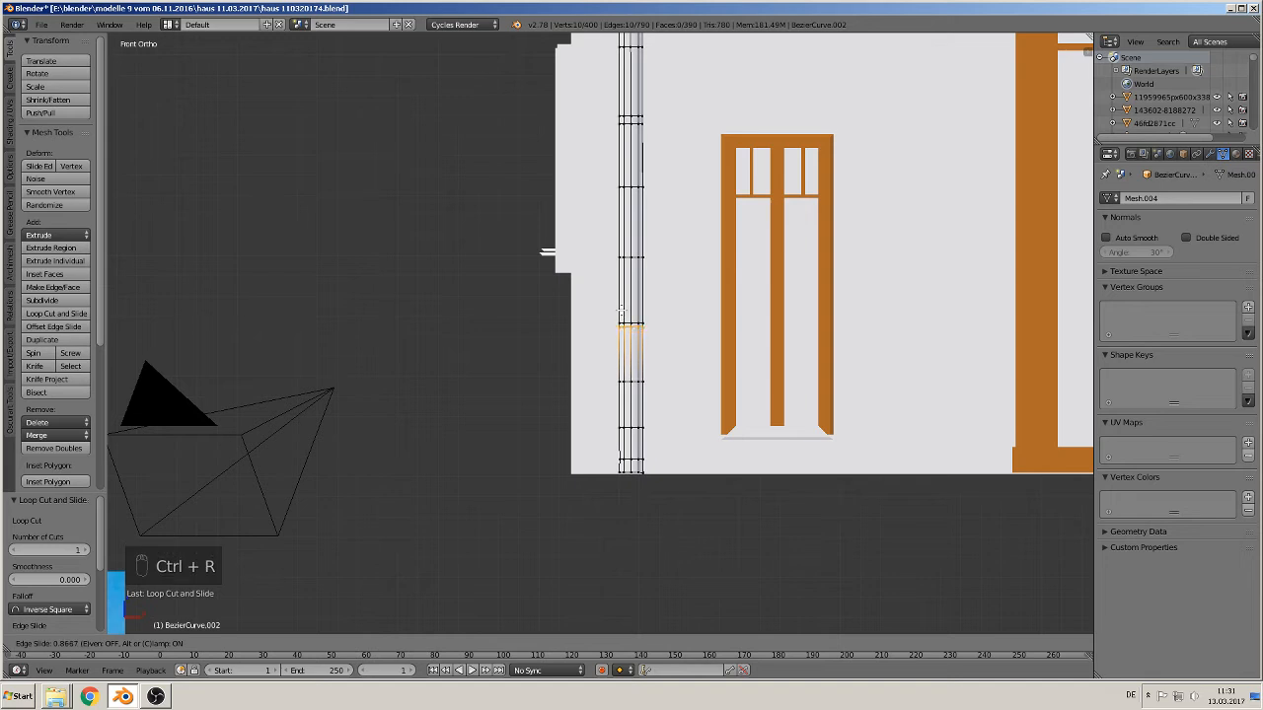
left_click(620, 311)
key("ctrl+r")
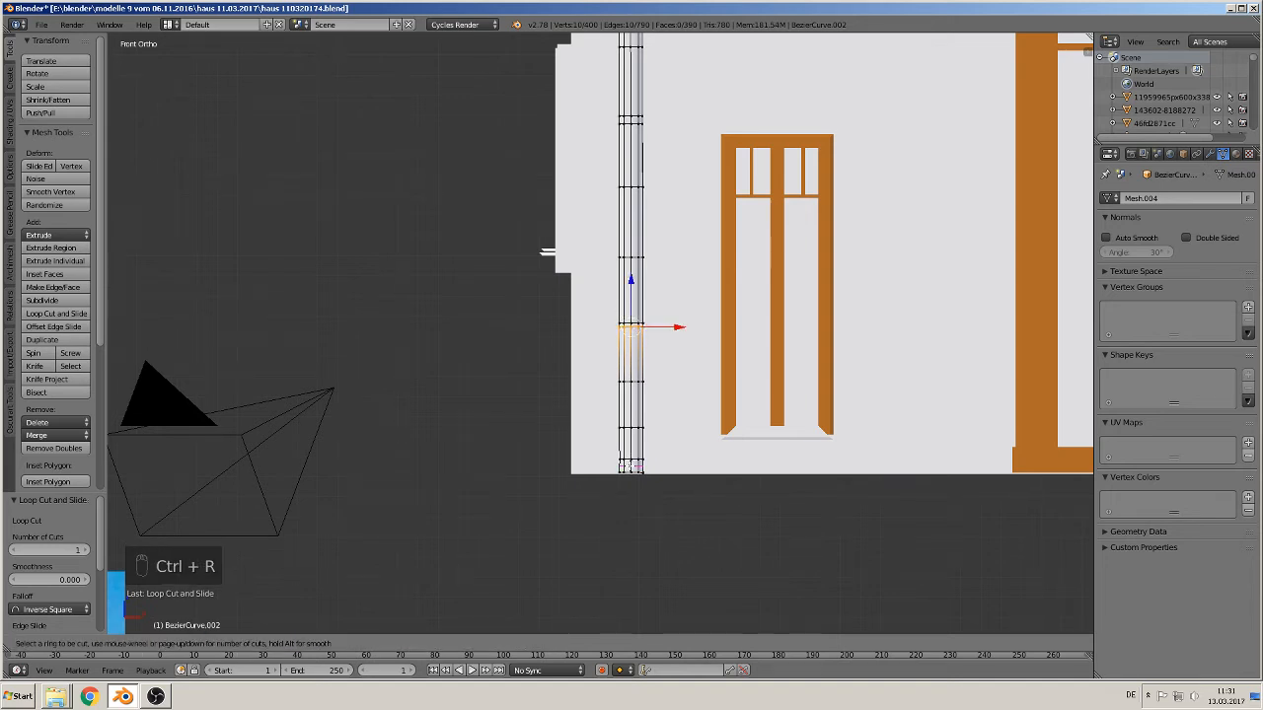
left_click(629, 452)
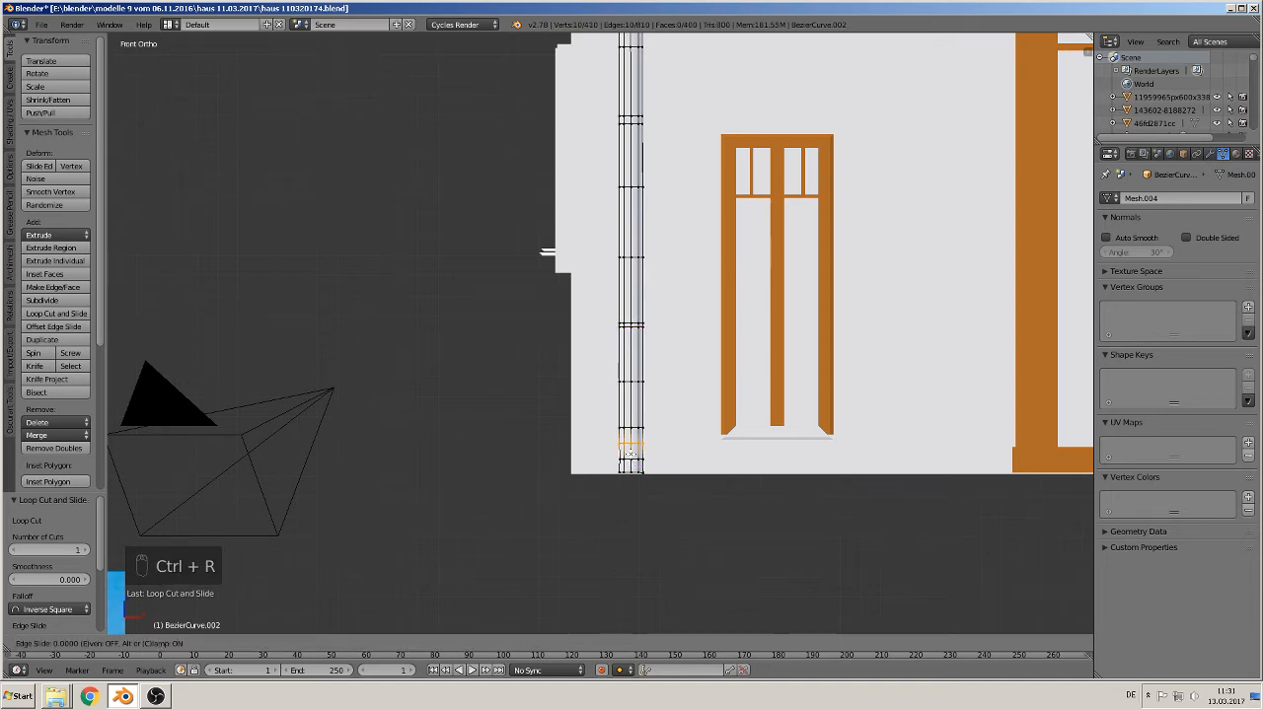
left_click(632, 462)
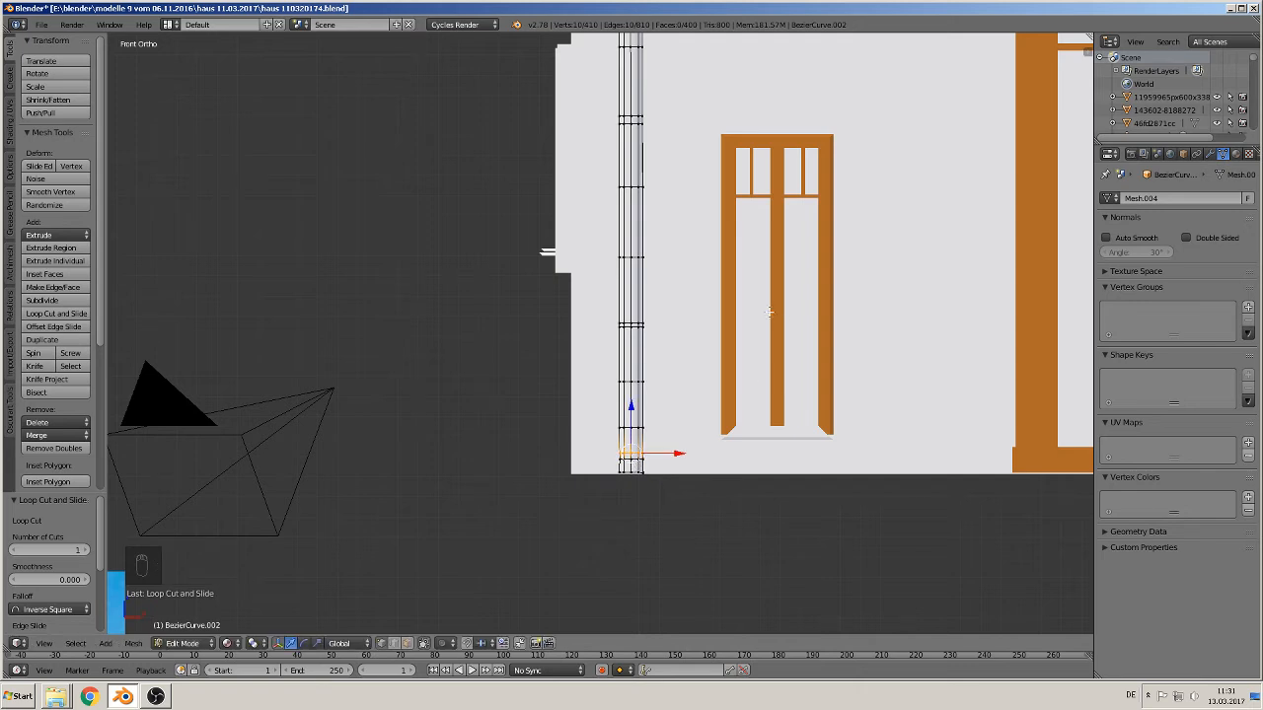
Move the added edge loop just above the window's height up 0.013 along Z, closer to its neighbouring ring
middle_click_drag(768, 312, 627, 346, "shift")
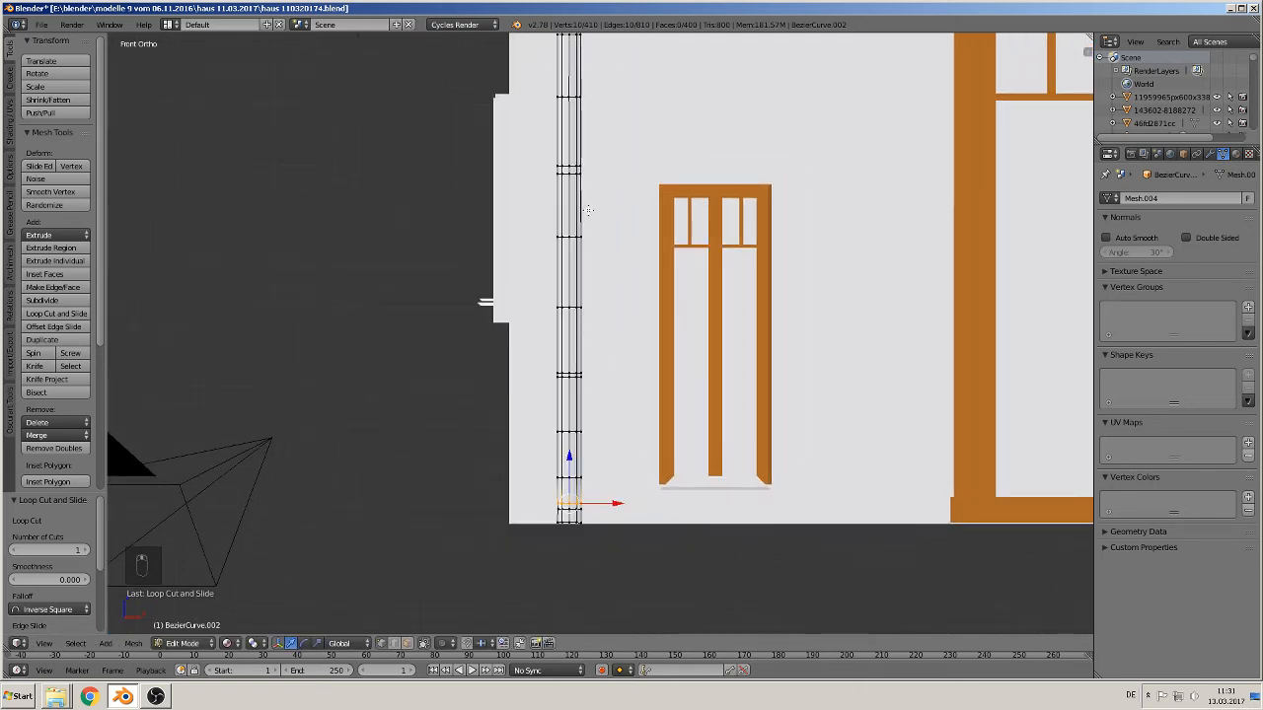
right_click(569, 170, "alt")
left_click_drag(571, 137, 571, 133)
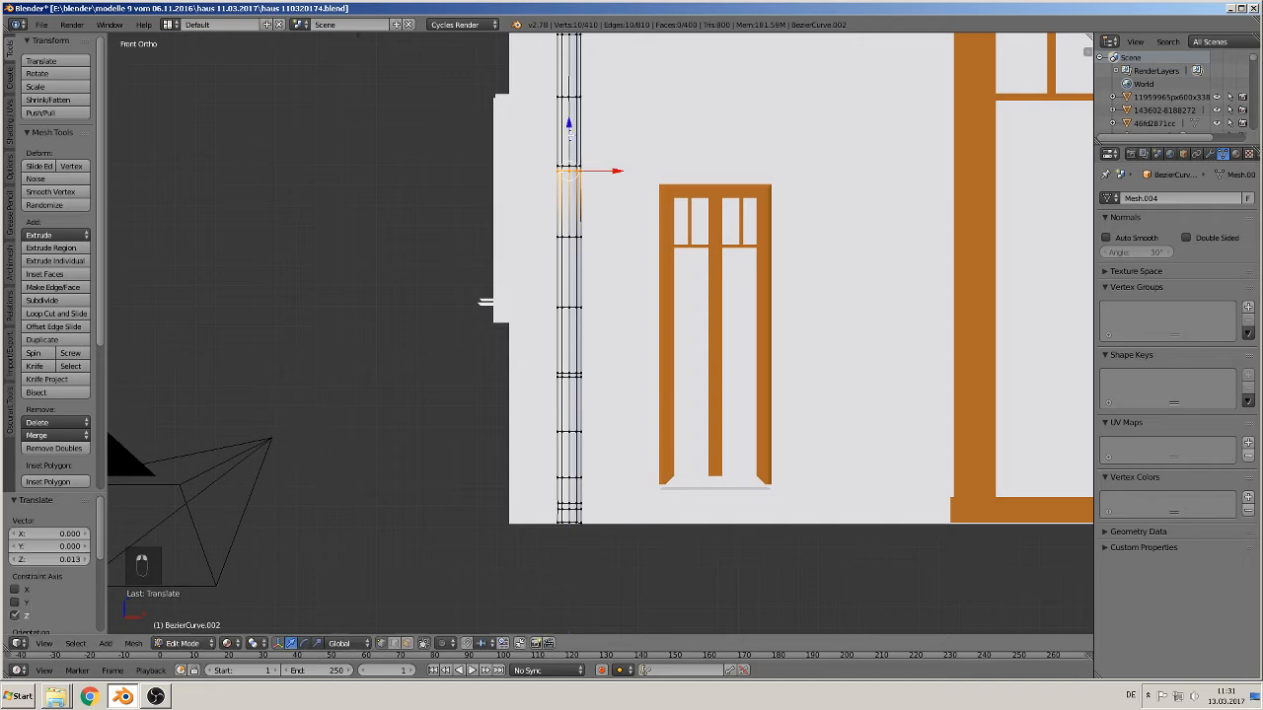
Extrude the narrow face ring just above the beam and scale it outward to about 1.09 to form a collar, then check it in Object Mode
middle_click_drag(580, 168, 550, 344, "shift")
middle_click_drag(545, 195, 575, 234, "shift")
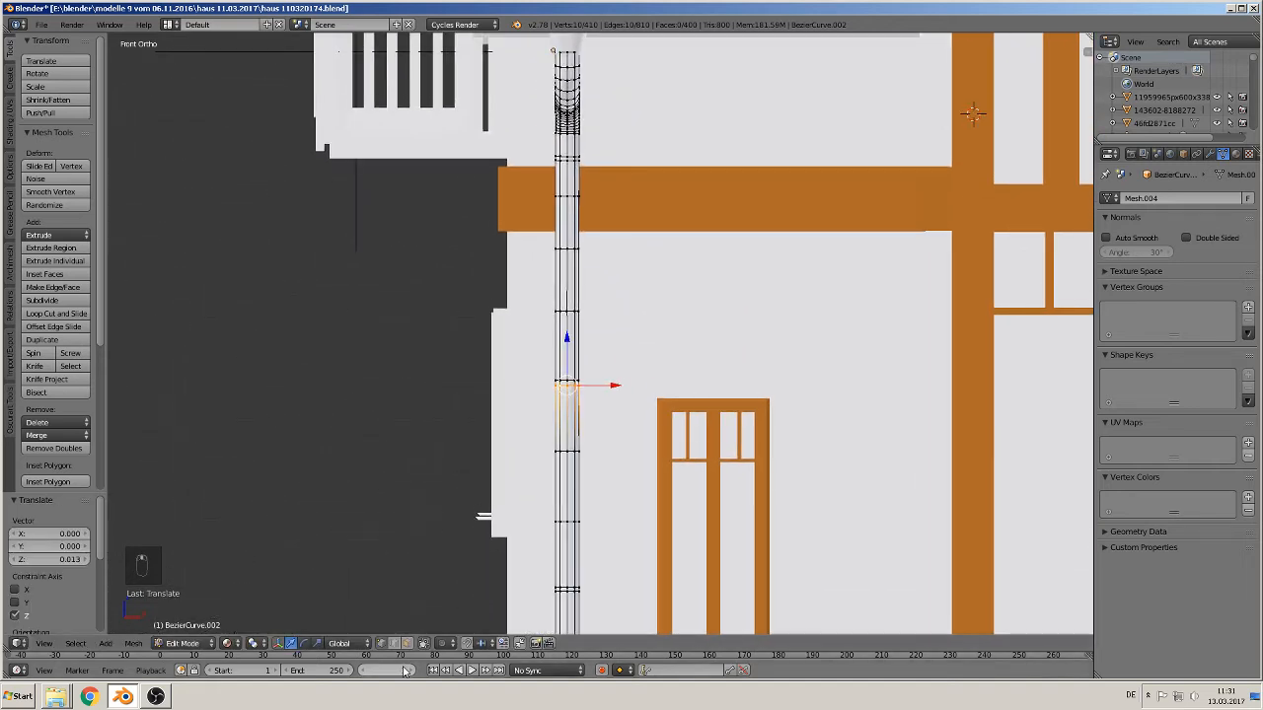
scroll(467, 551, "up", 4)
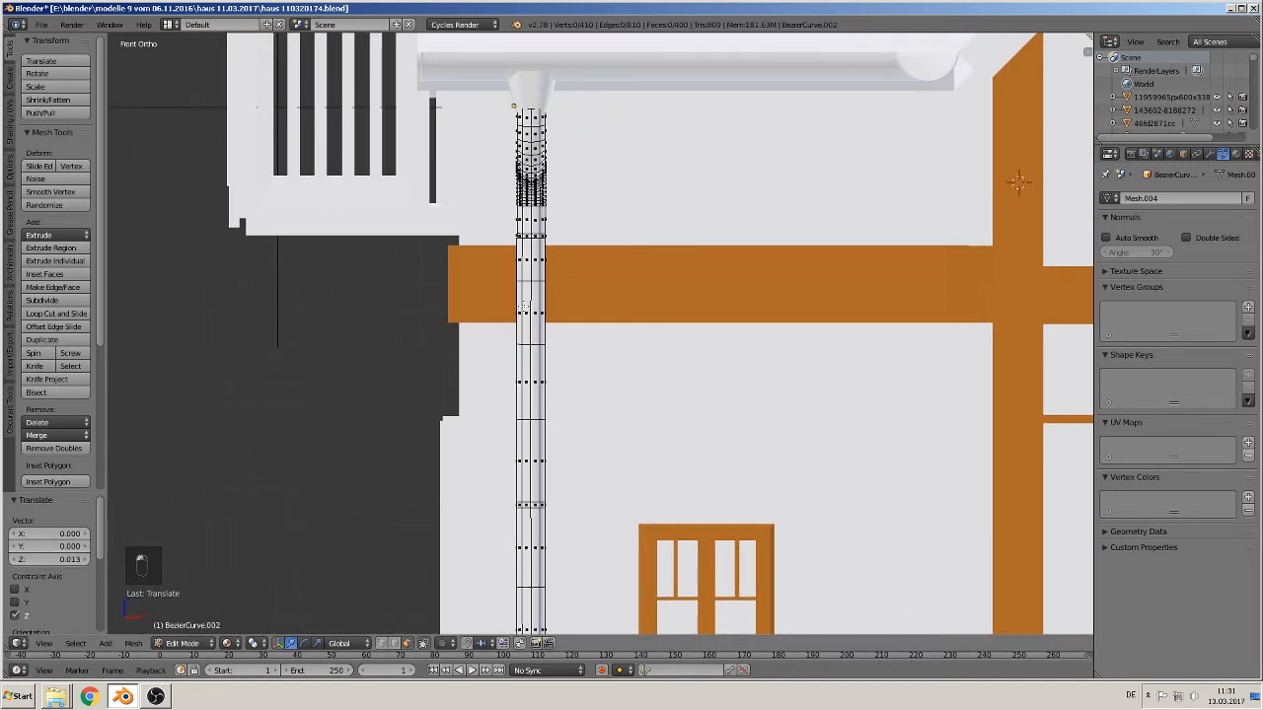
middle_click_drag(507, 188, 593, 343, "shift")
scroll(593, 343, "up", 2)
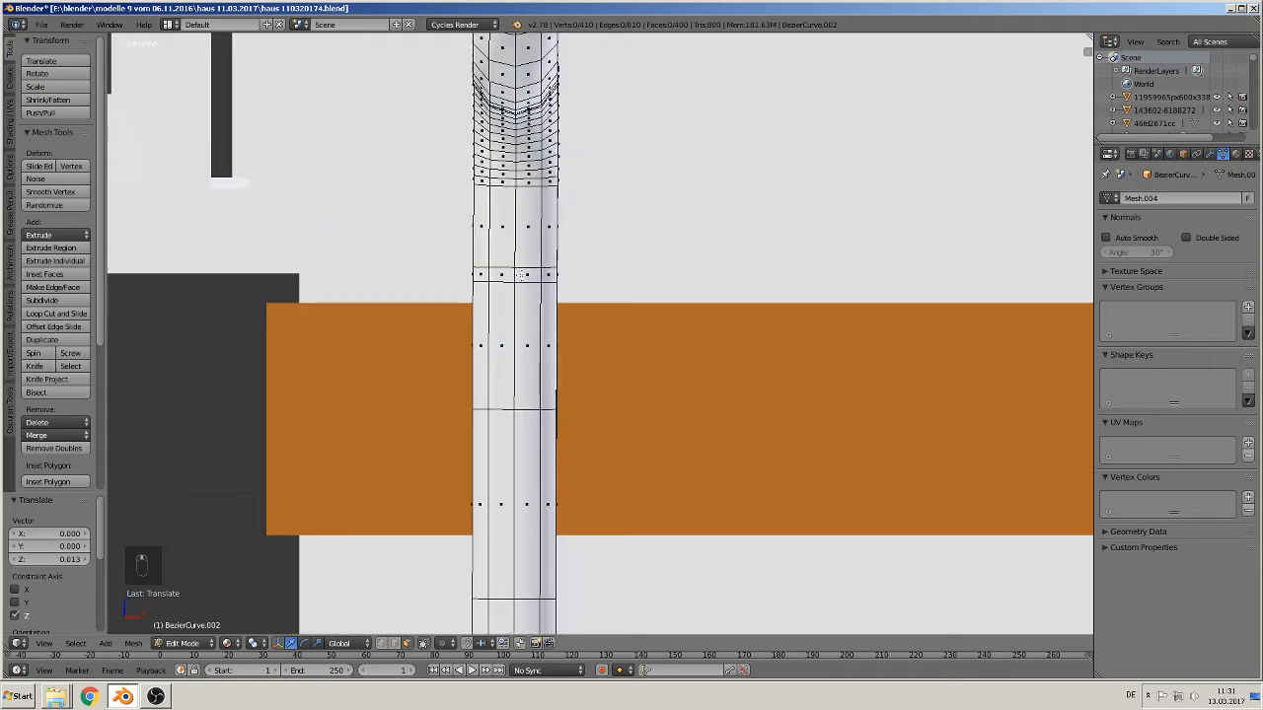
right_click(517, 278, "alt")
right_click(519, 273, "alt")
key("e")
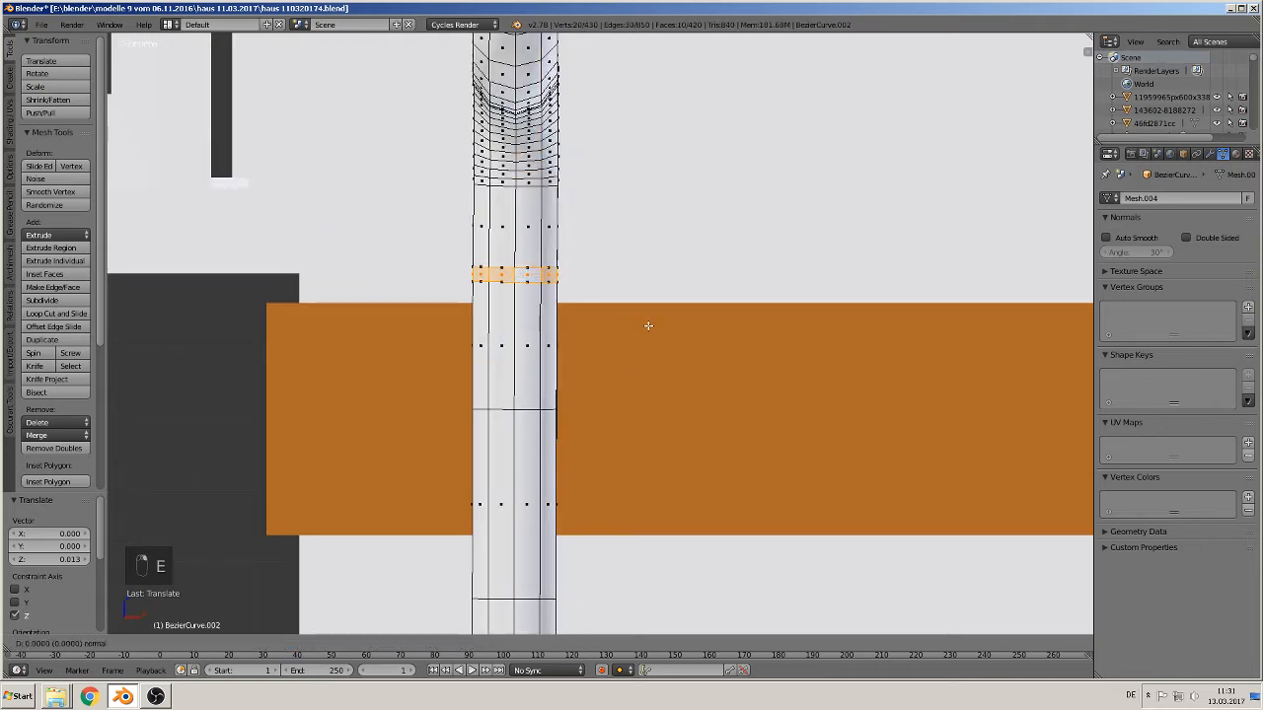
key("s")
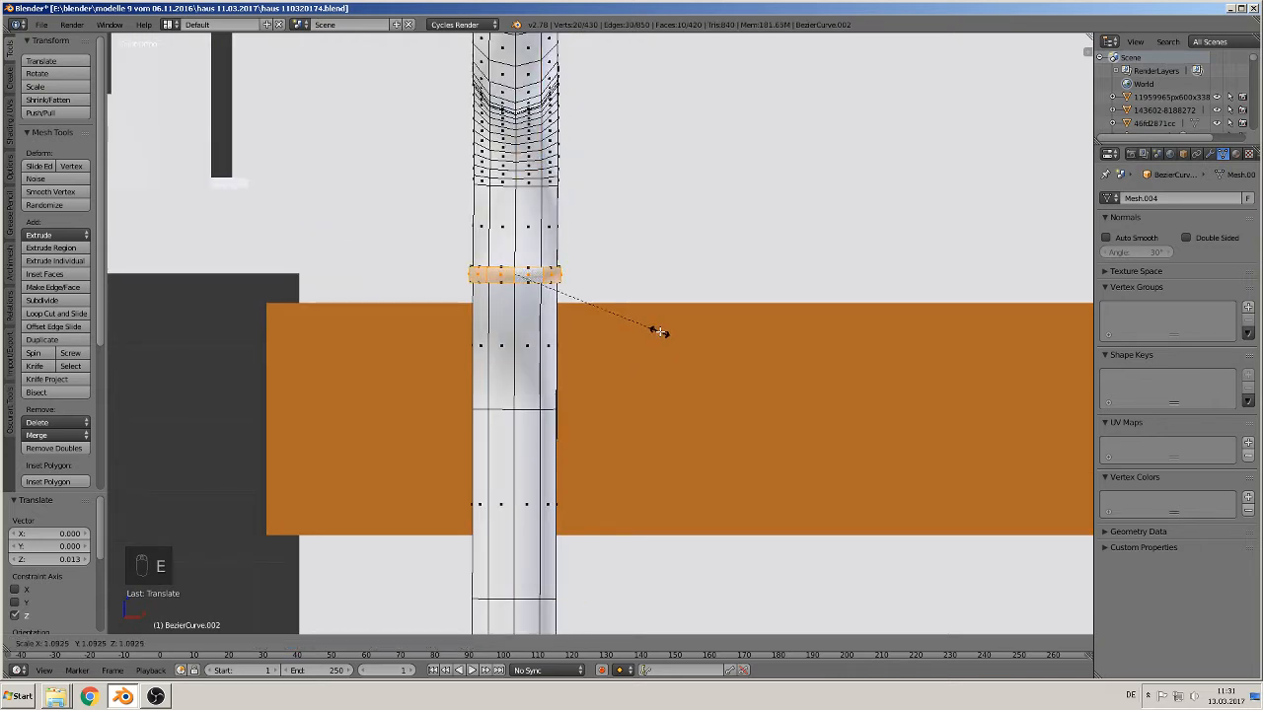
left_click(659, 332)
middle_click_drag(596, 324, 625, 344)
key("Tab")
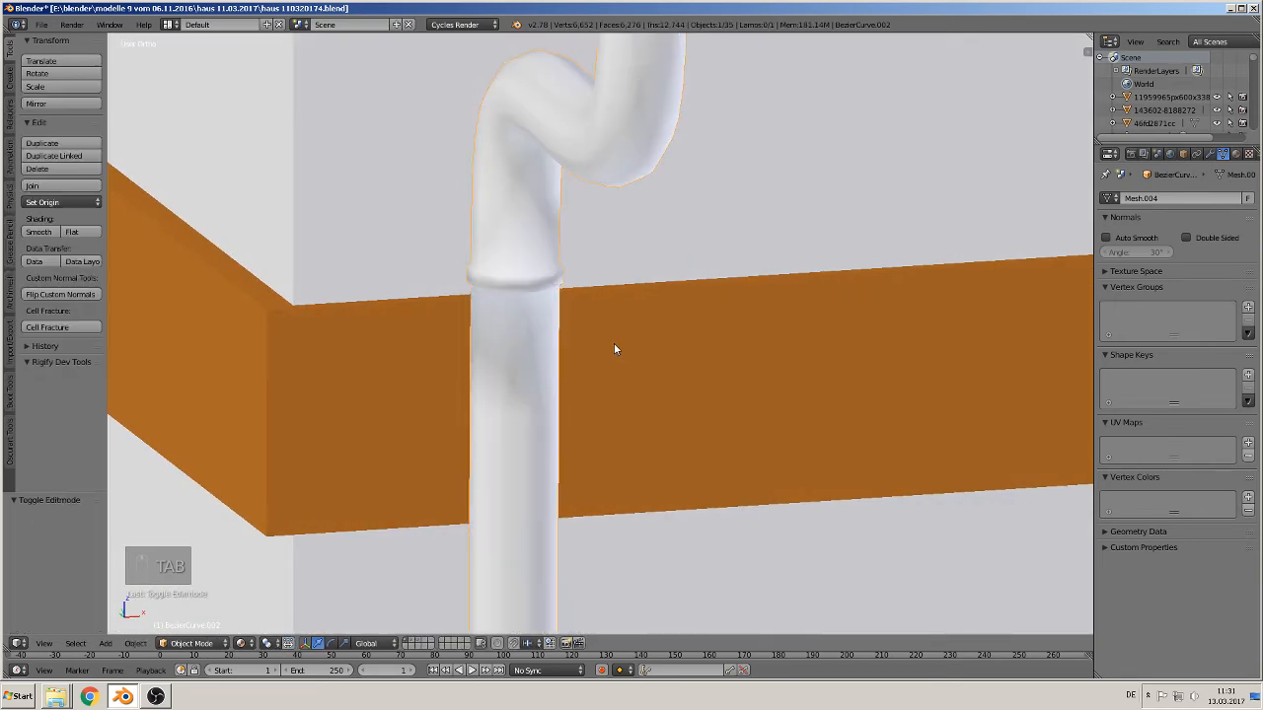
key("Tab")
Add two supporting edge loops to the upper collar, one close to its upper edge and one close to its lower edge
scroll(529, 307, "up", 2)
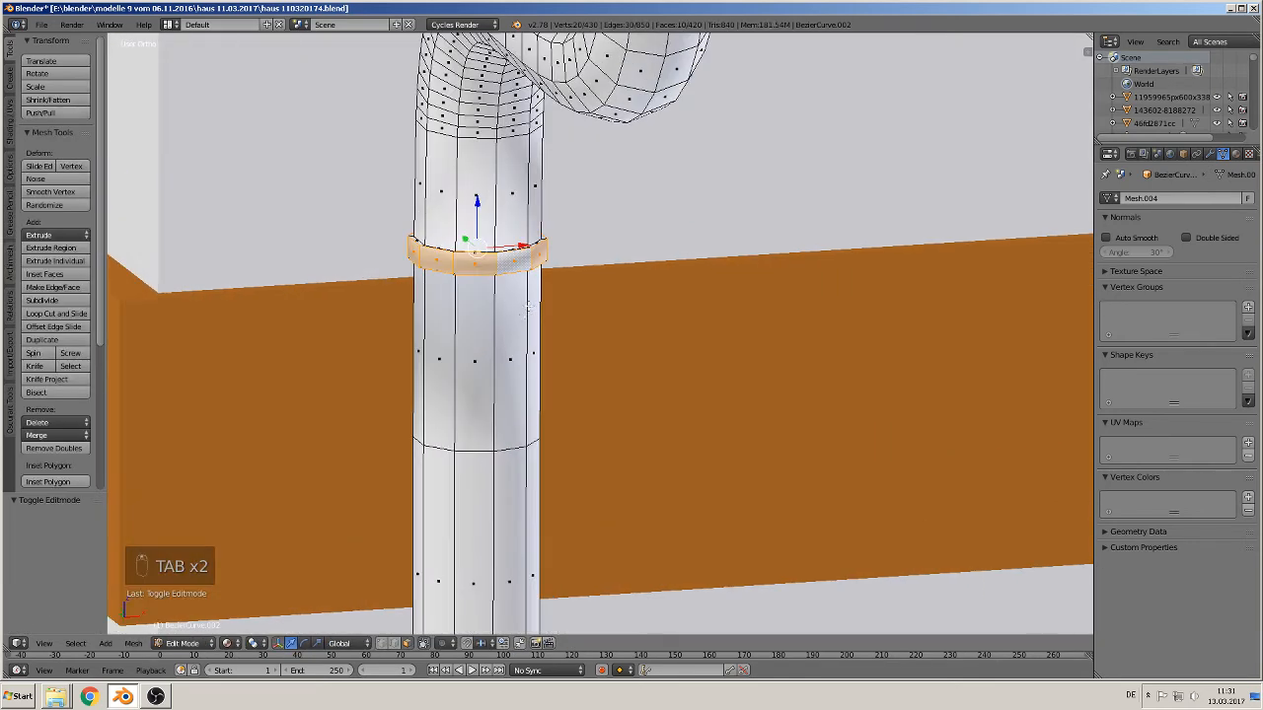
middle_click_drag(577, 323, 692, 418, "shift")
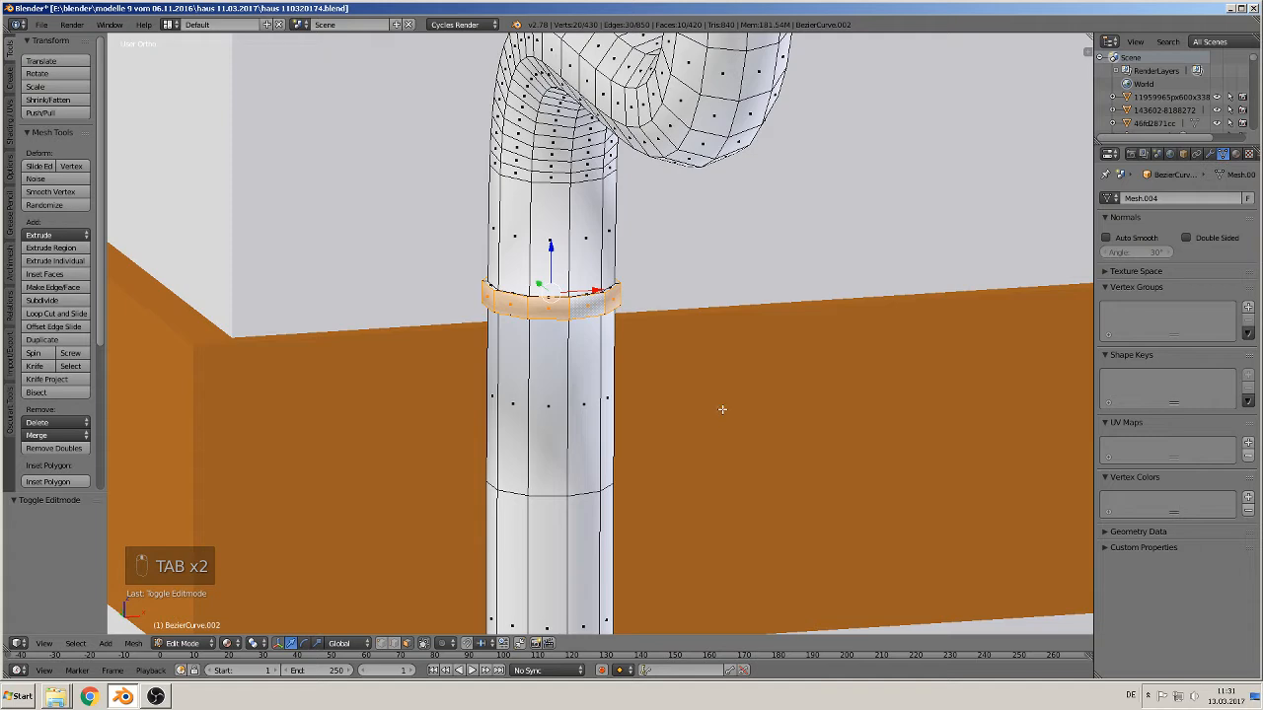
scroll(548, 320, "up", 2)
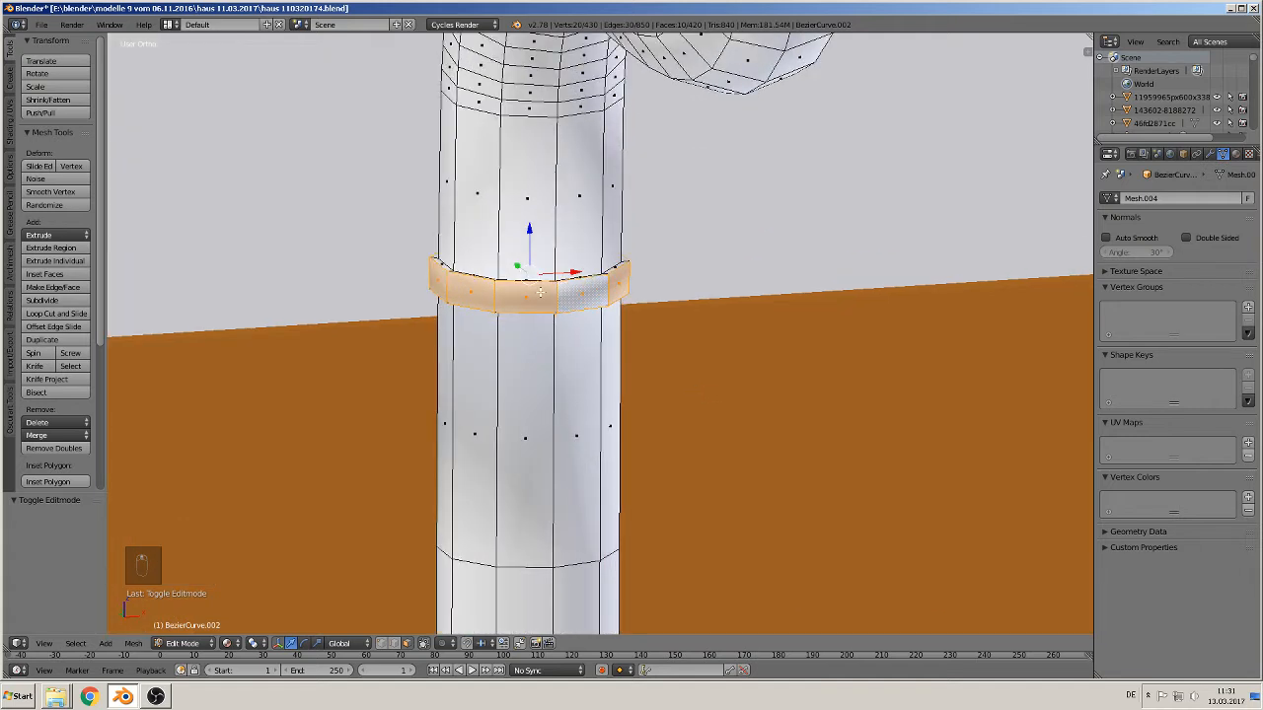
key("ctrl+r")
left_click(542, 290)
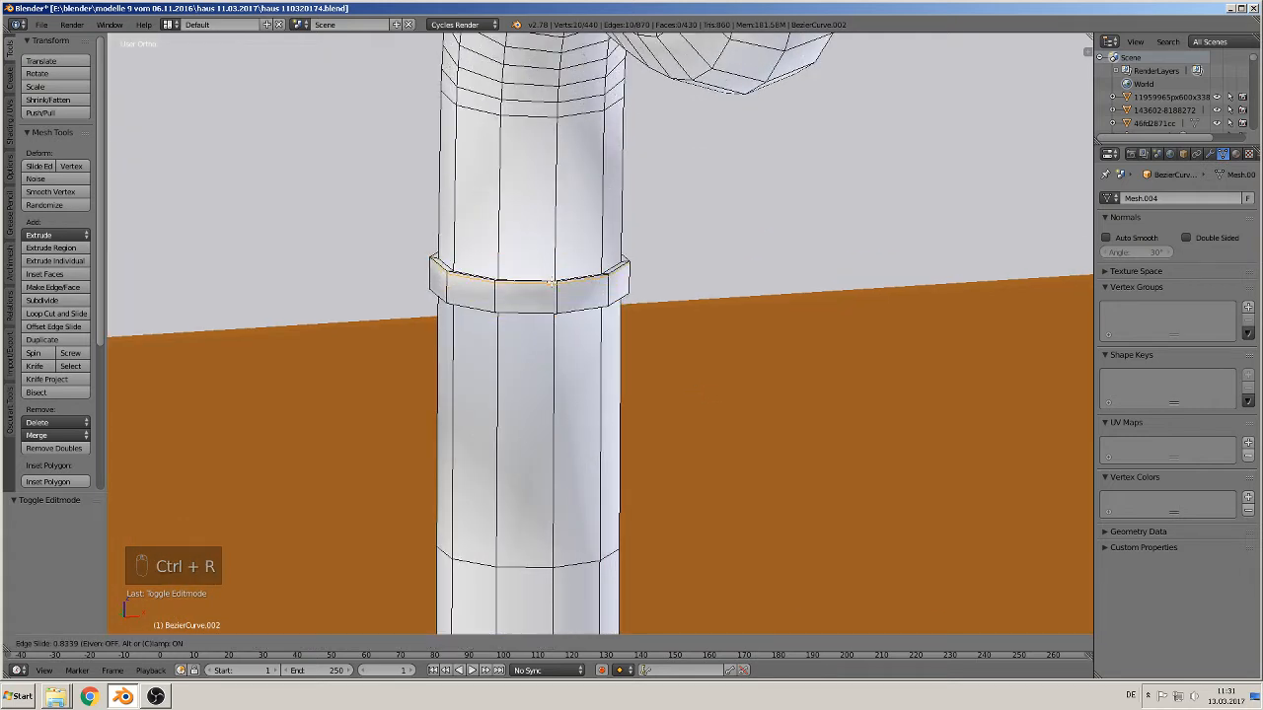
left_click(550, 285)
key("ctrl+r")
left_click(550, 291)
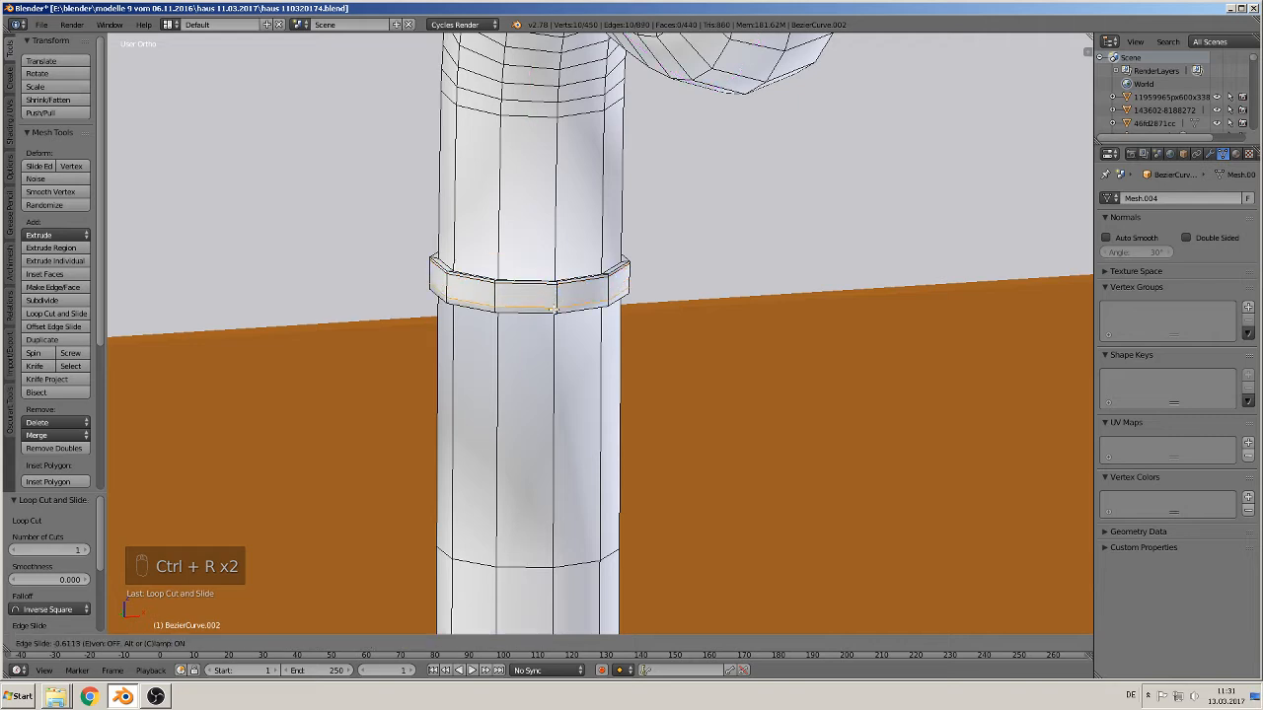
left_click(553, 314)
Add three supporting edge loops to the pipe: directly above the upper collar, just beneath the bend, and directly below the collar
middle_click_drag(554, 318, 544, 198)
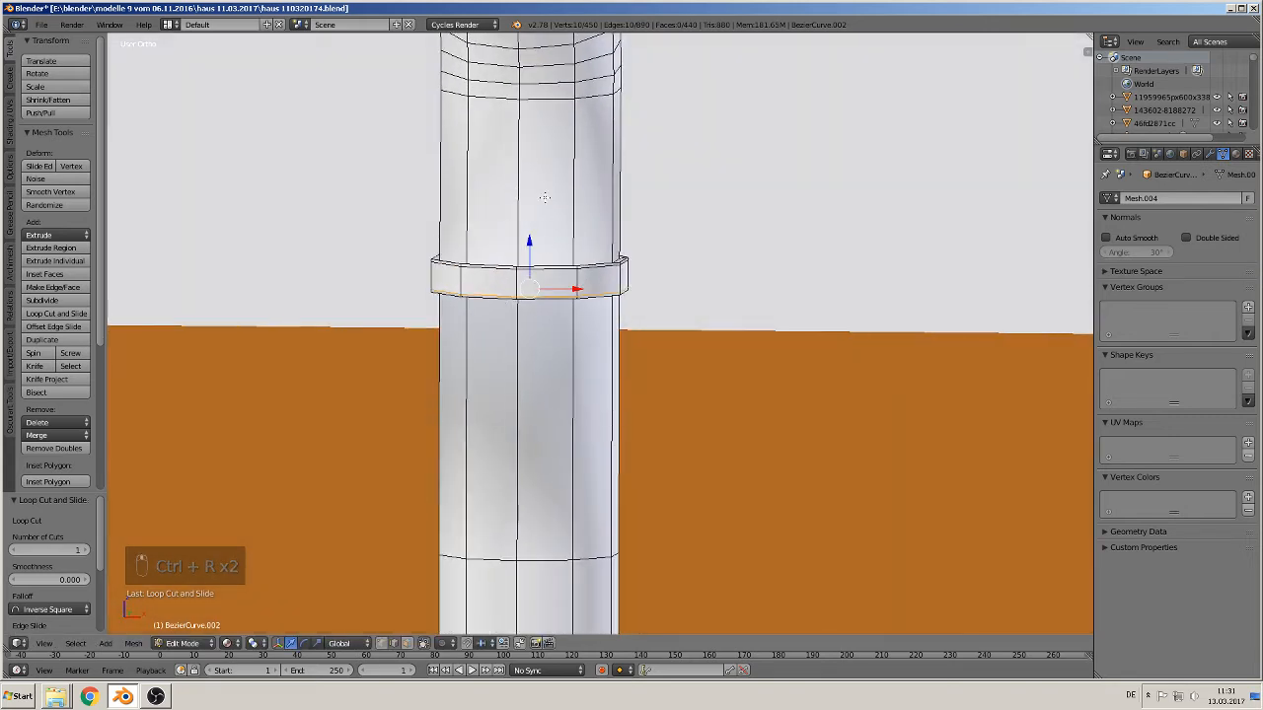
key("ctrl+r")
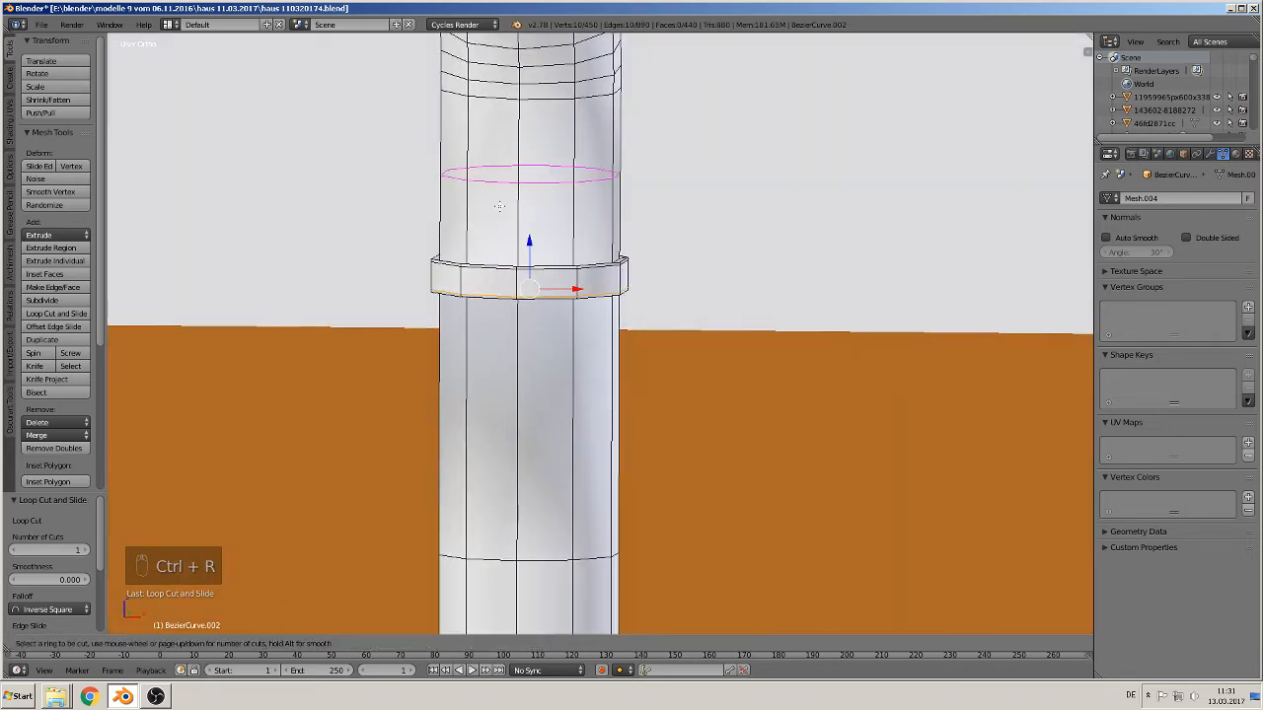
left_click(498, 210)
left_click(488, 286)
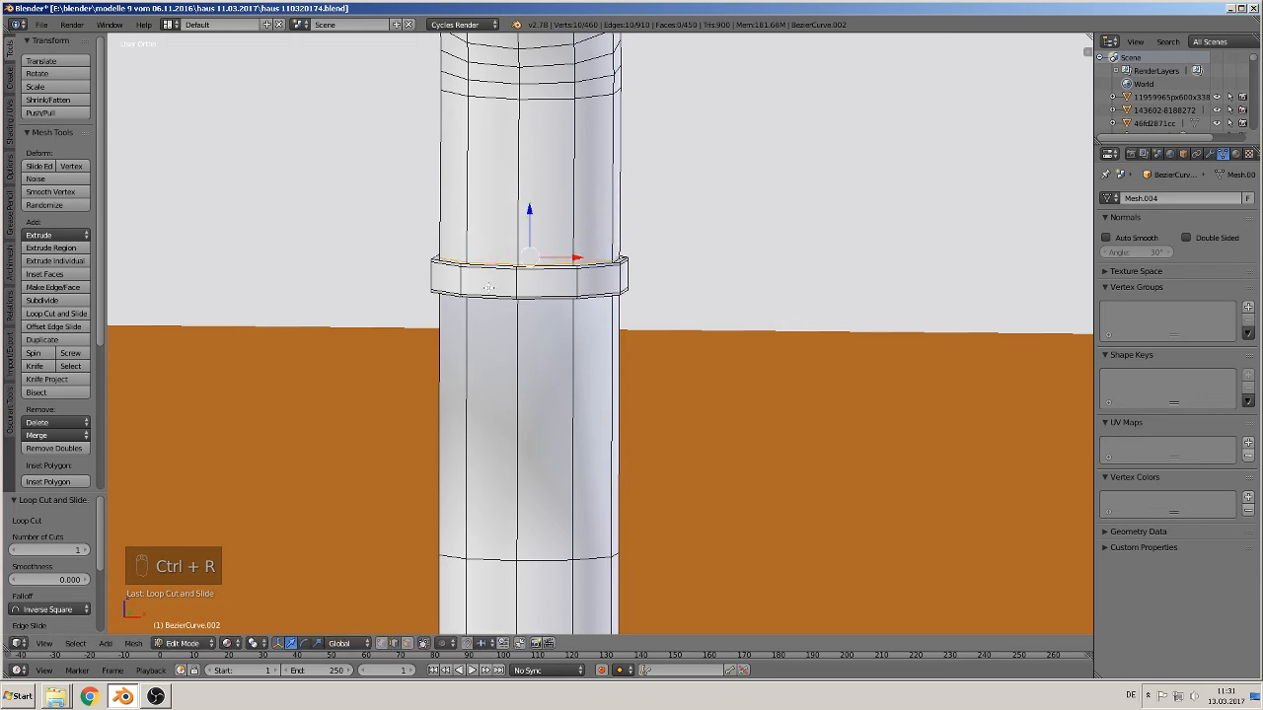
key("ctrl+r")
left_click(547, 114)
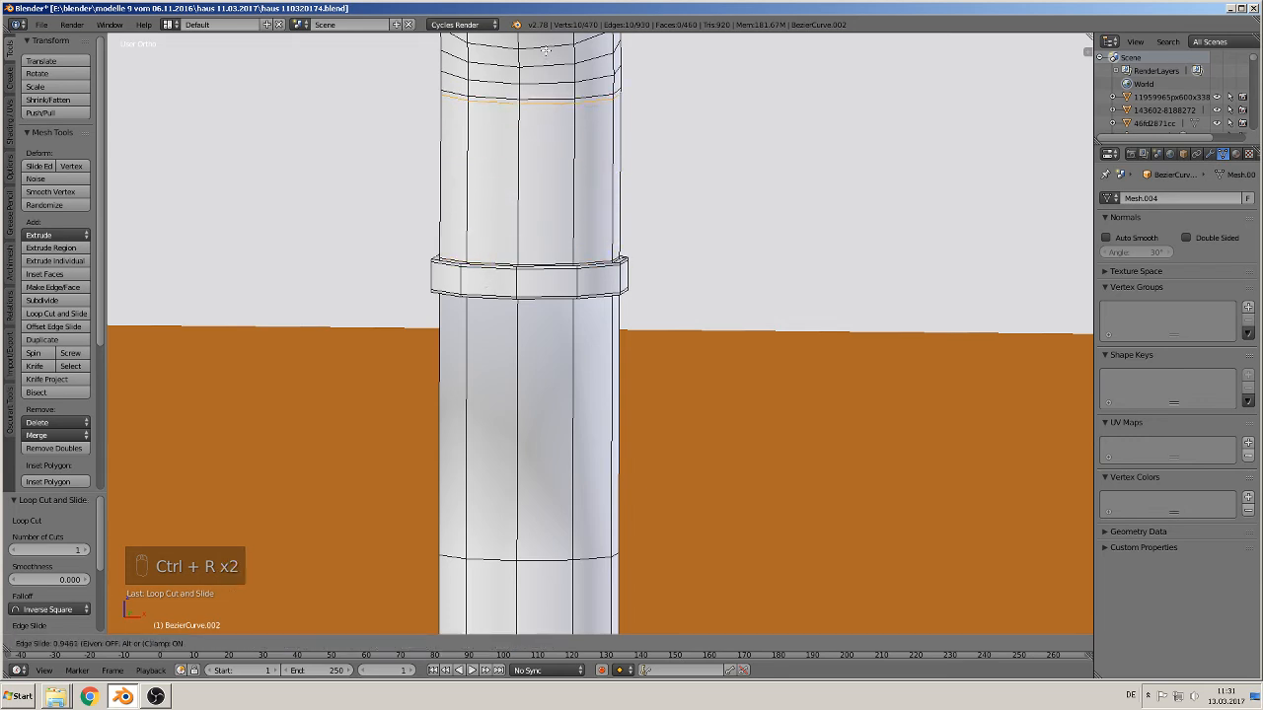
left_click(545, 49)
key("ctrl+r")
left_click(490, 399)
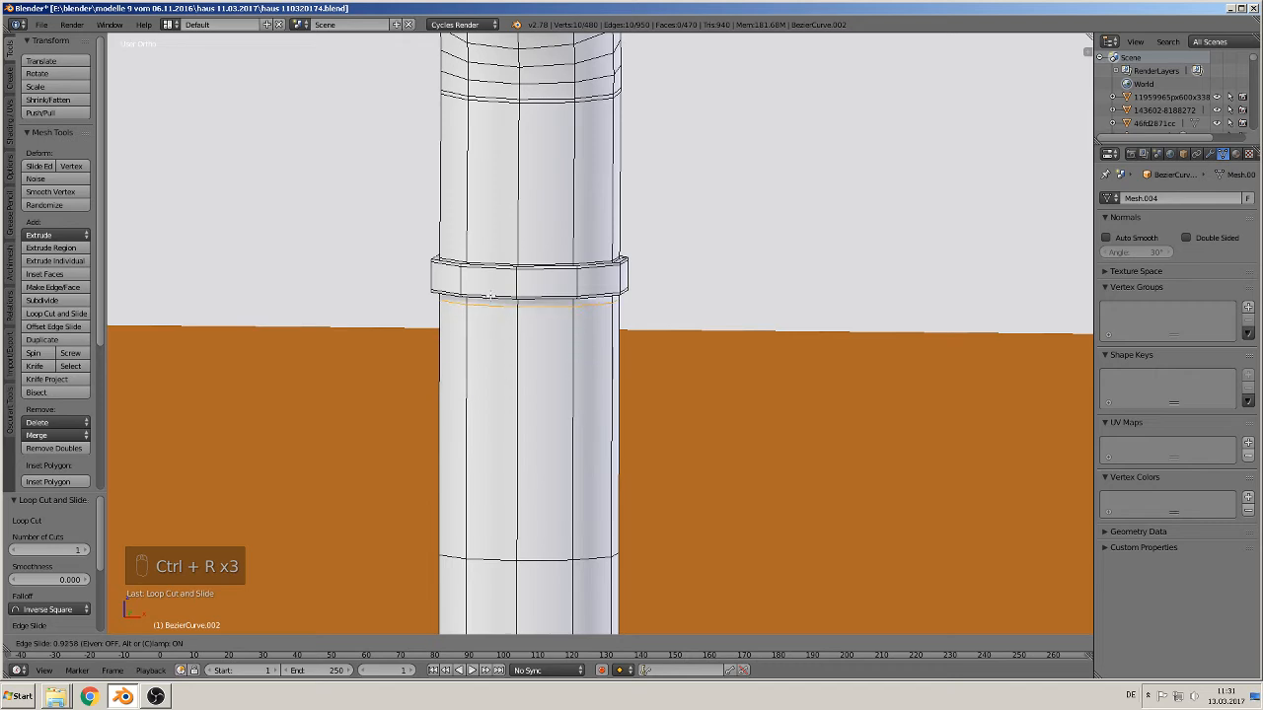
left_click(489, 292)
Extrude the narrow face ring above the window's height in place and scale it to 1.143 to form a second collar
scroll(572, 434, "down", 2)
middle_click_drag(639, 495, 709, 280, "shift")
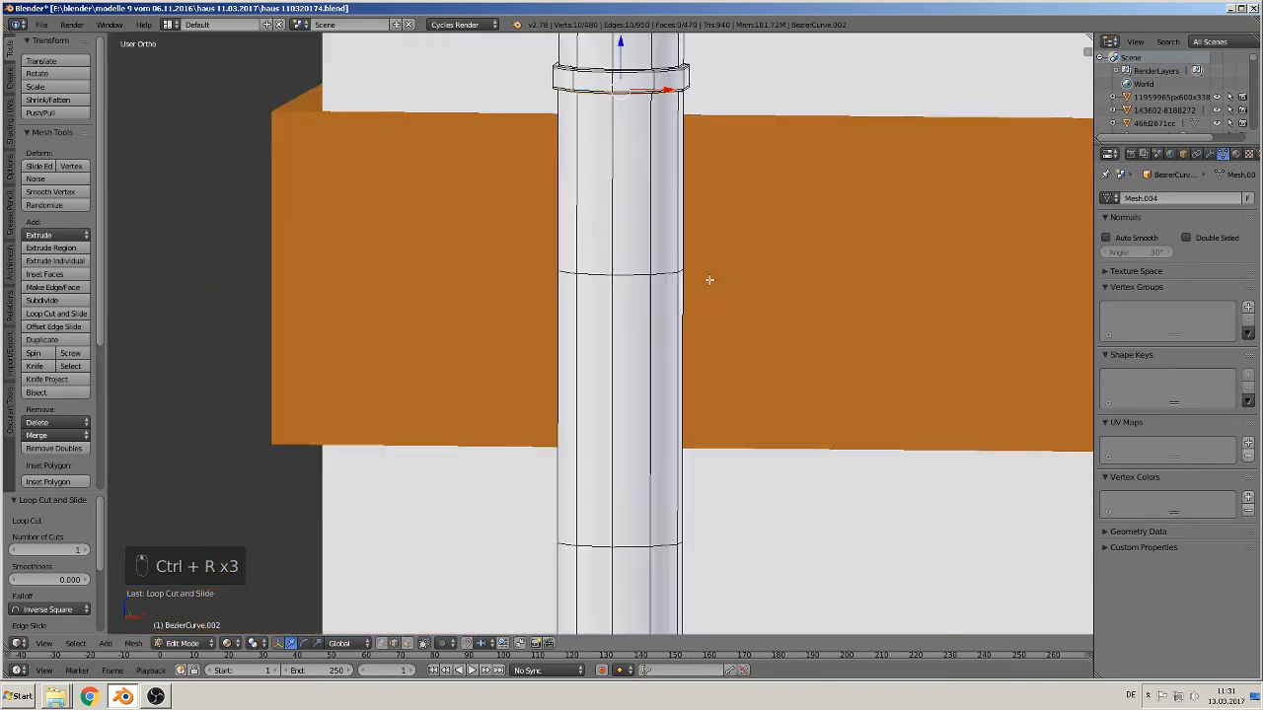
scroll(709, 280, "down", 2)
middle_click_drag(681, 526, 637, 211, "shift")
middle_click_drag(626, 514, 670, 405, "shift")
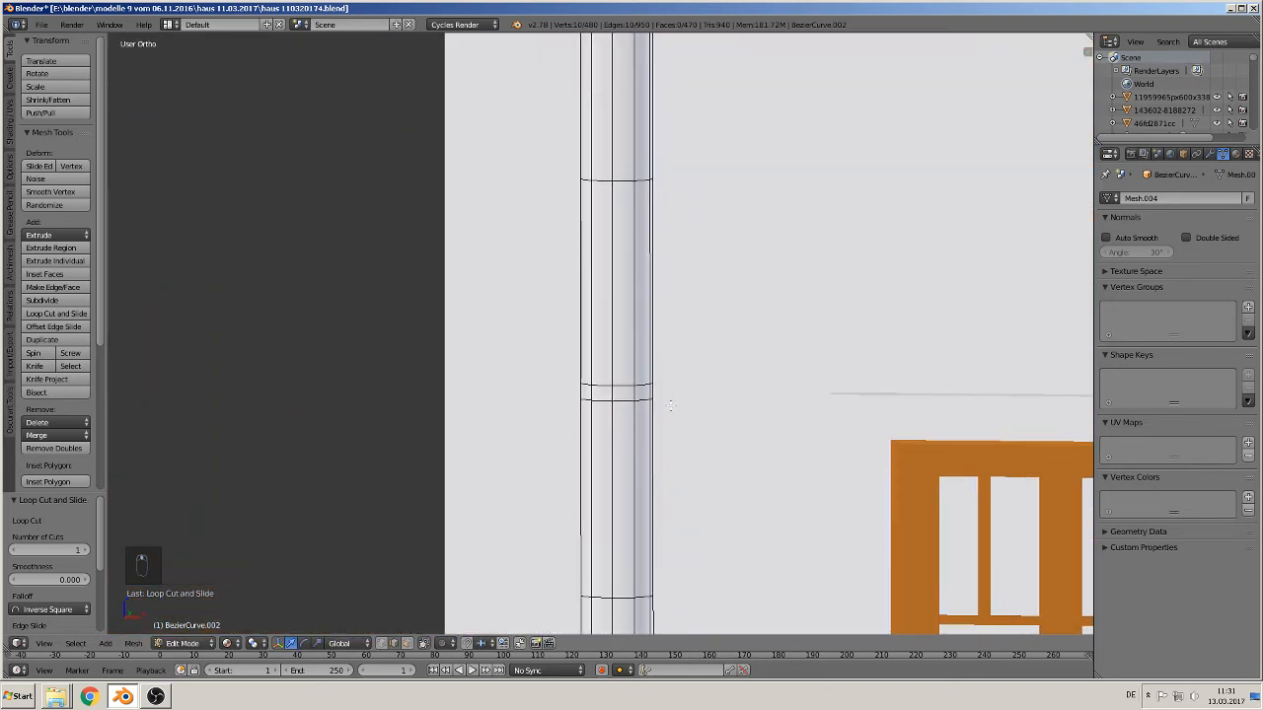
scroll(670, 405, "up", 3)
left_click(406, 643)
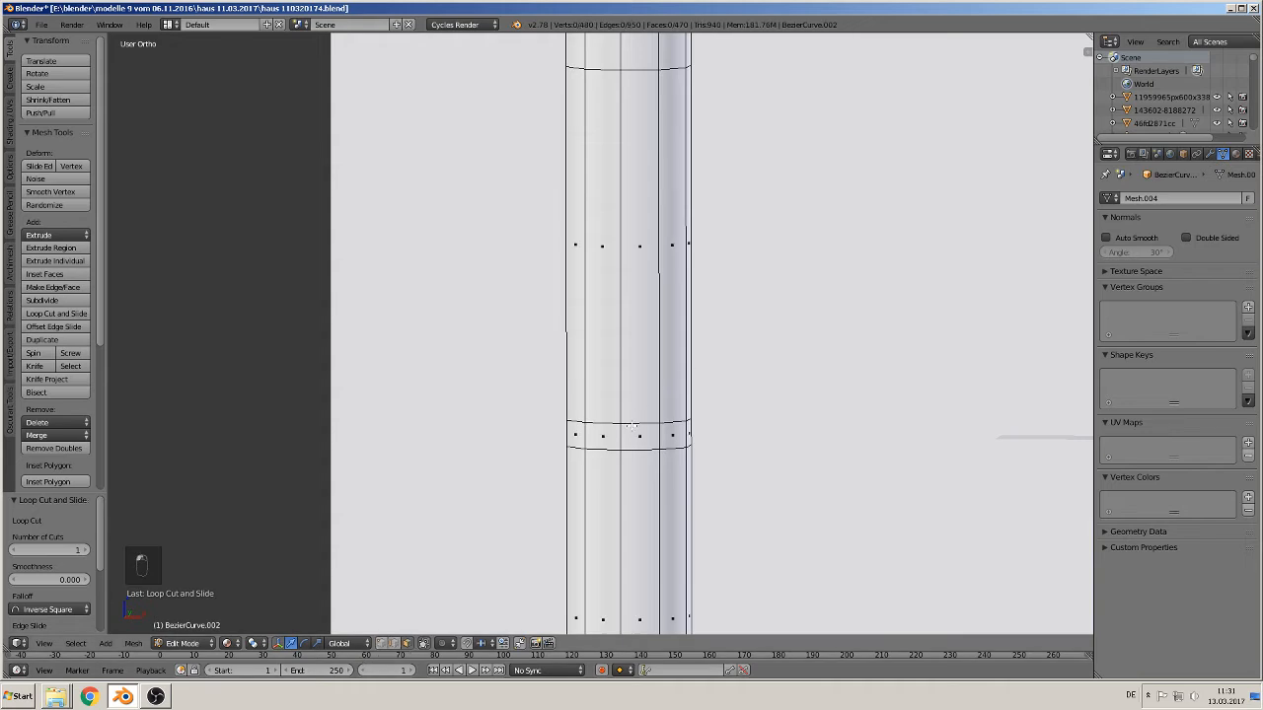
right_click(620, 438, "alt")
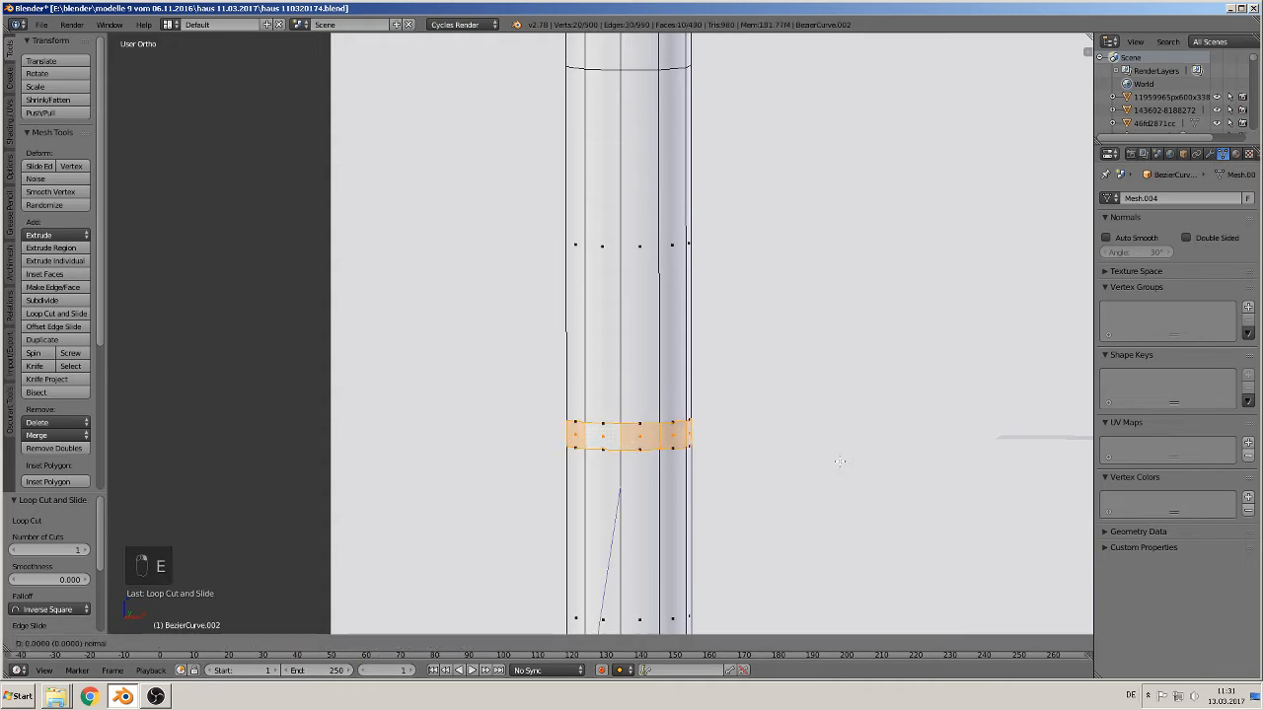
right_click(915, 475)
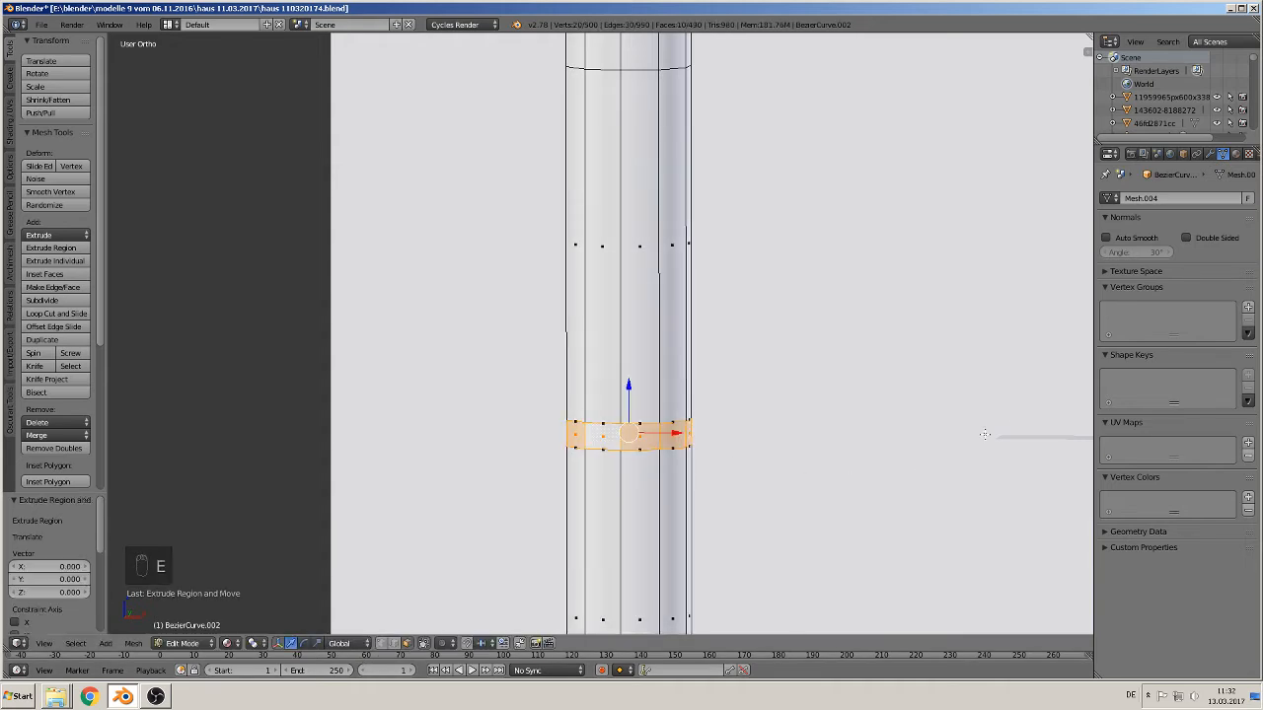
key("s")
left_click(1004, 443)
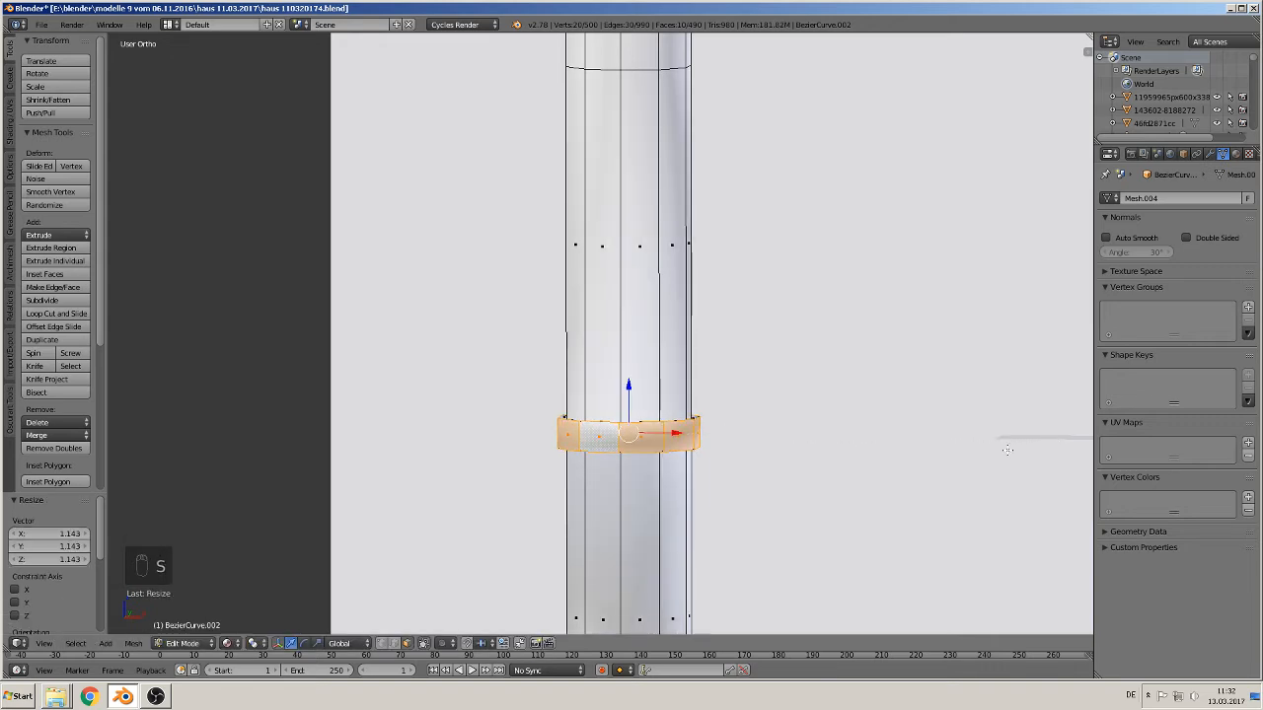
Add two supporting edge loops to the second collar, one close to its upper edge and one close to its lower edge
scroll(601, 477, "up", 1)
key("ctrl+r")
left_click(610, 457)
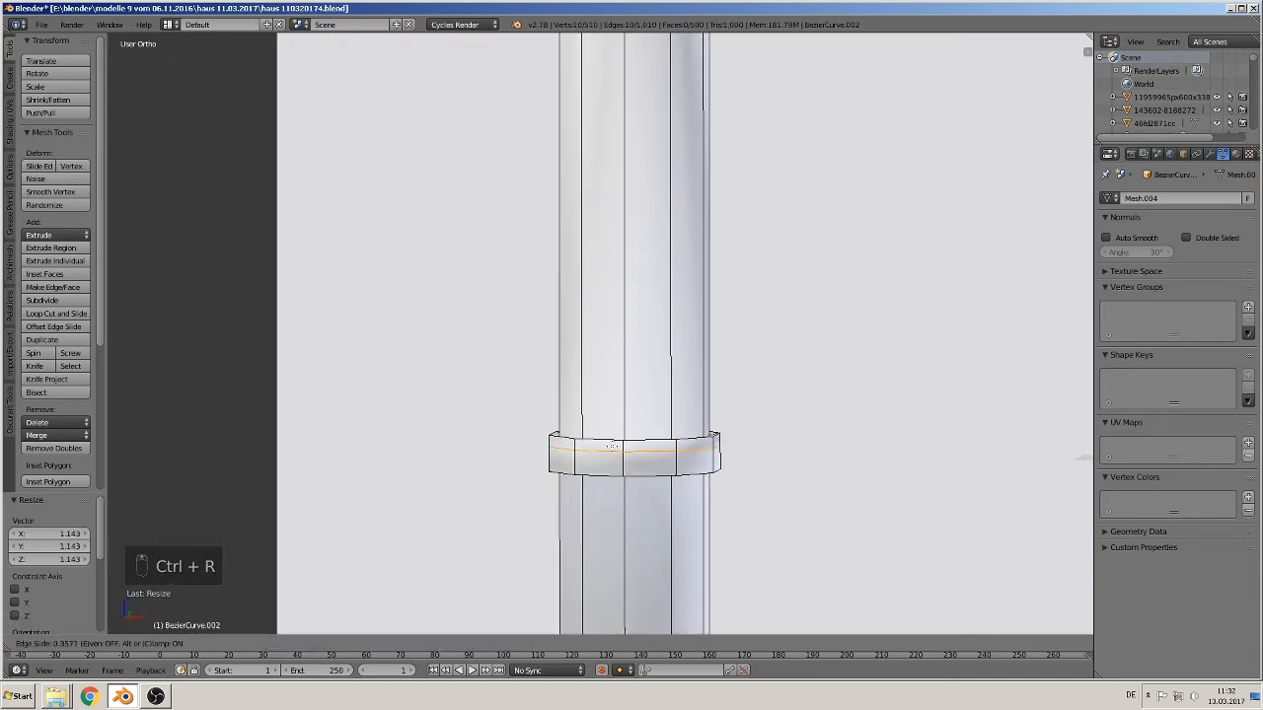
left_click(612, 441)
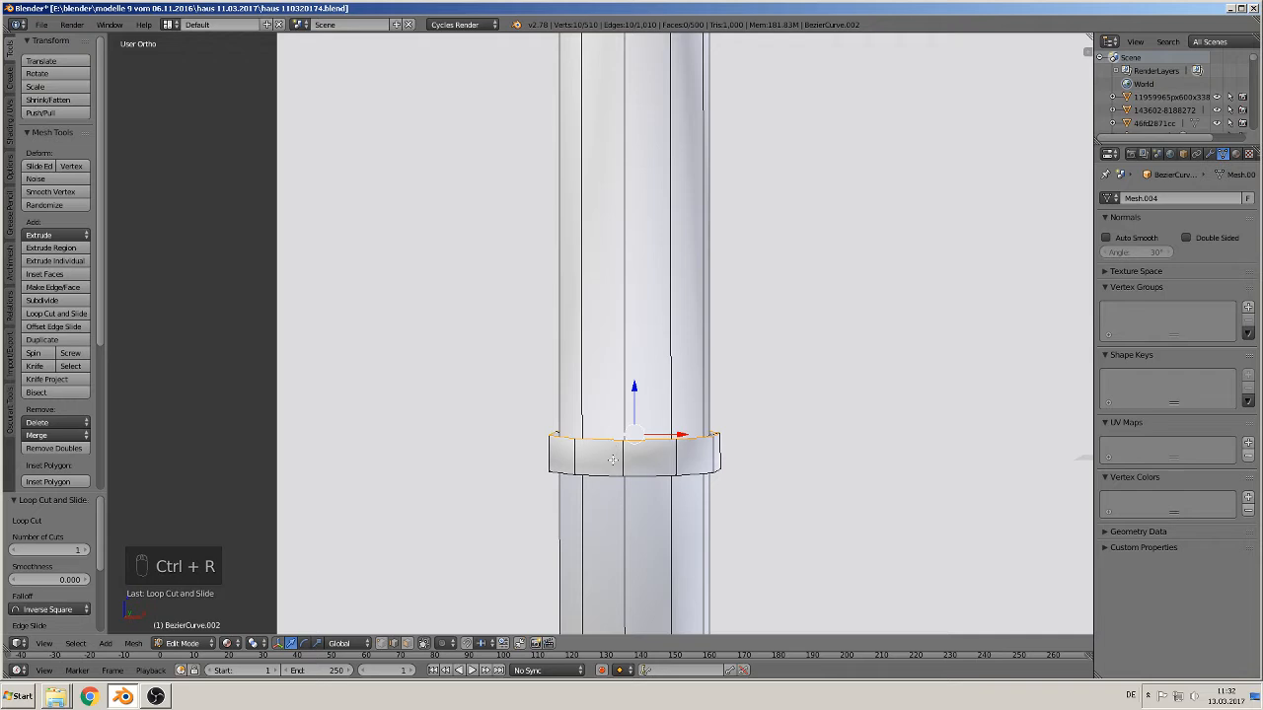
key("ctrl+r")
left_click(612, 459)
left_click(612, 478)
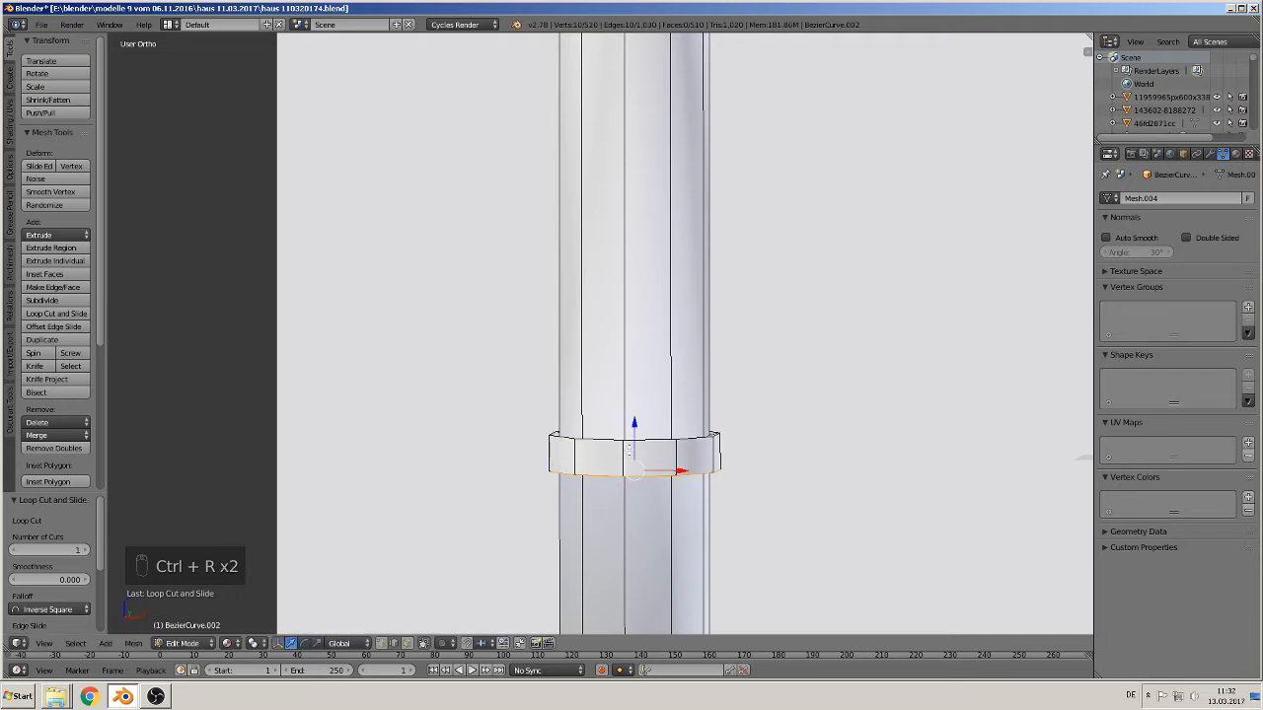
Add two supporting edge loops to the pipe, one directly above and one directly below the second collar
scroll(628, 450, "down", 3)
key("ctrl+r")
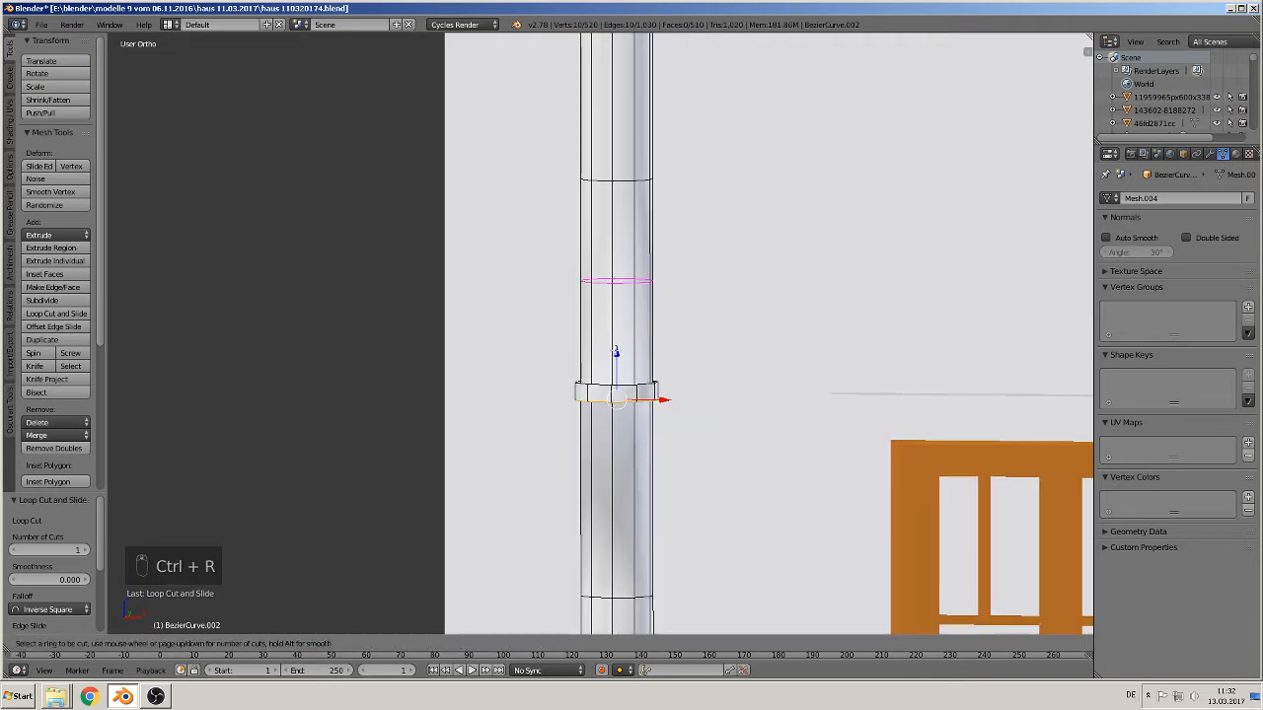
left_click(613, 367)
left_click(605, 444)
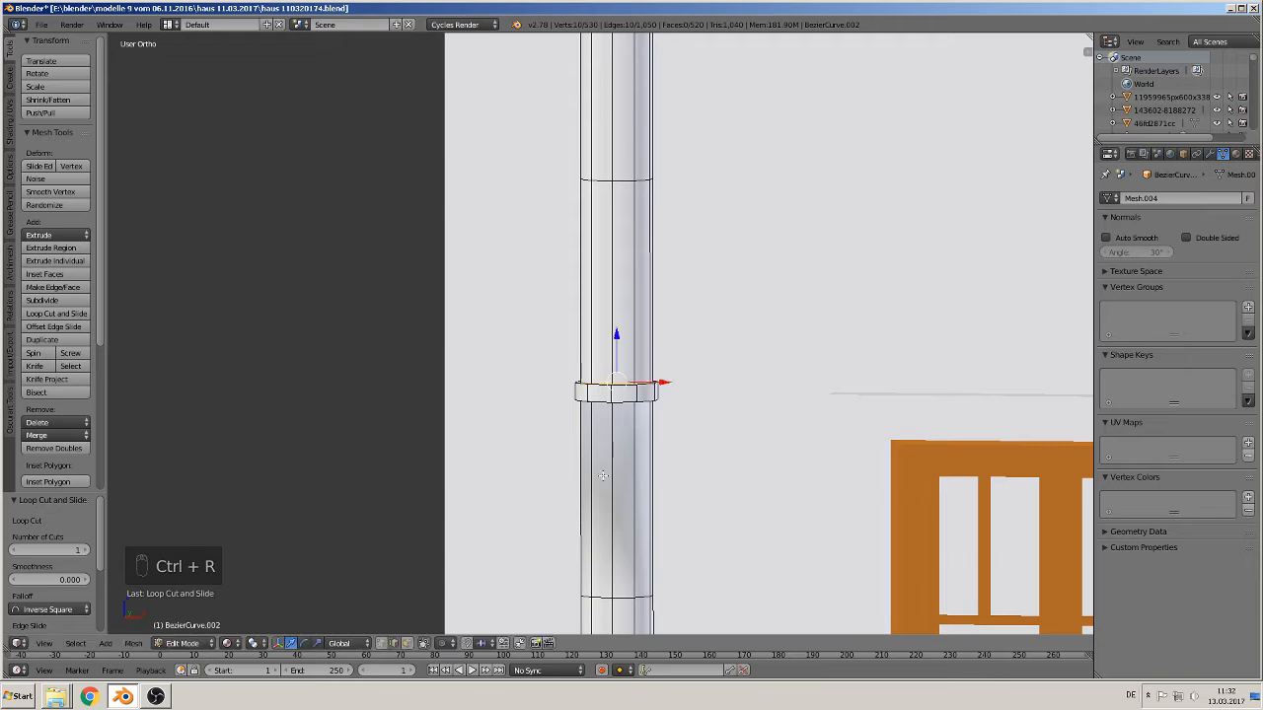
key("ctrl+r")
left_click(612, 405)
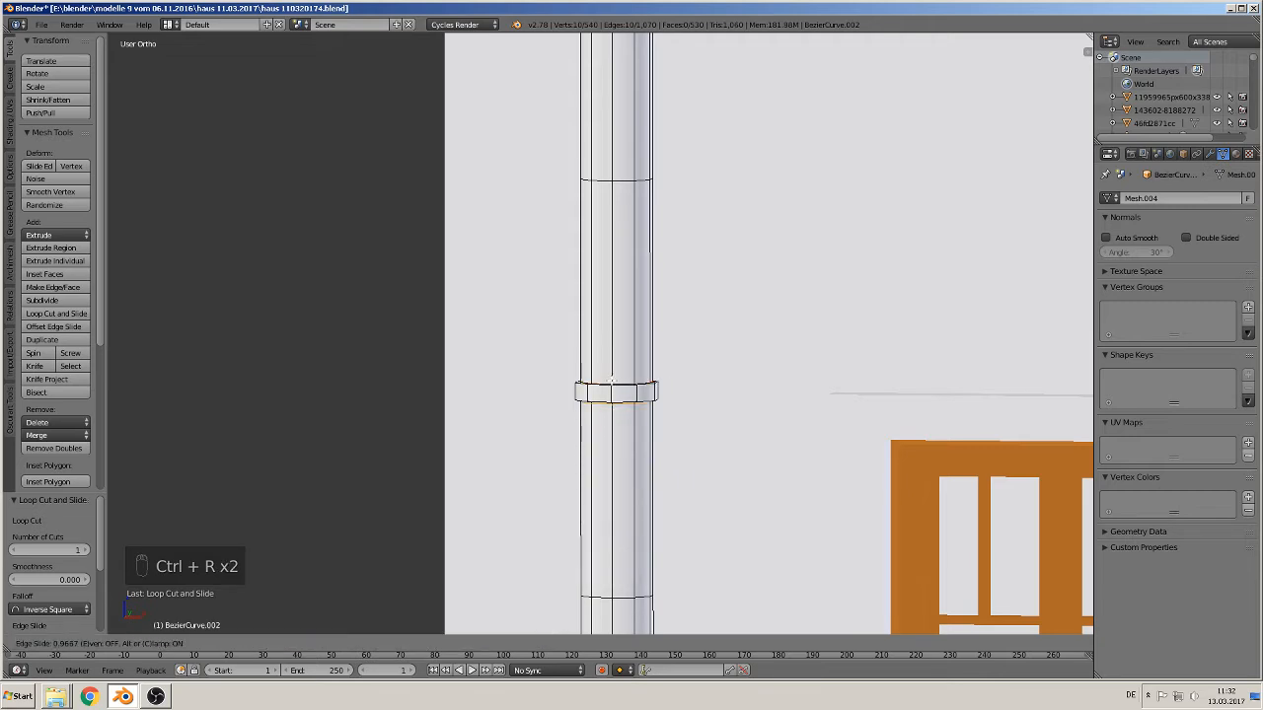
left_click(611, 381)
Extrude the narrow face ring beside the window's lower part and scale it outward to 1.079 to form a third collar
scroll(677, 515, "down", 2)
middle_click_drag(677, 448, 691, 227, "shift")
middle_click_drag(721, 445, 734, 274, "shift")
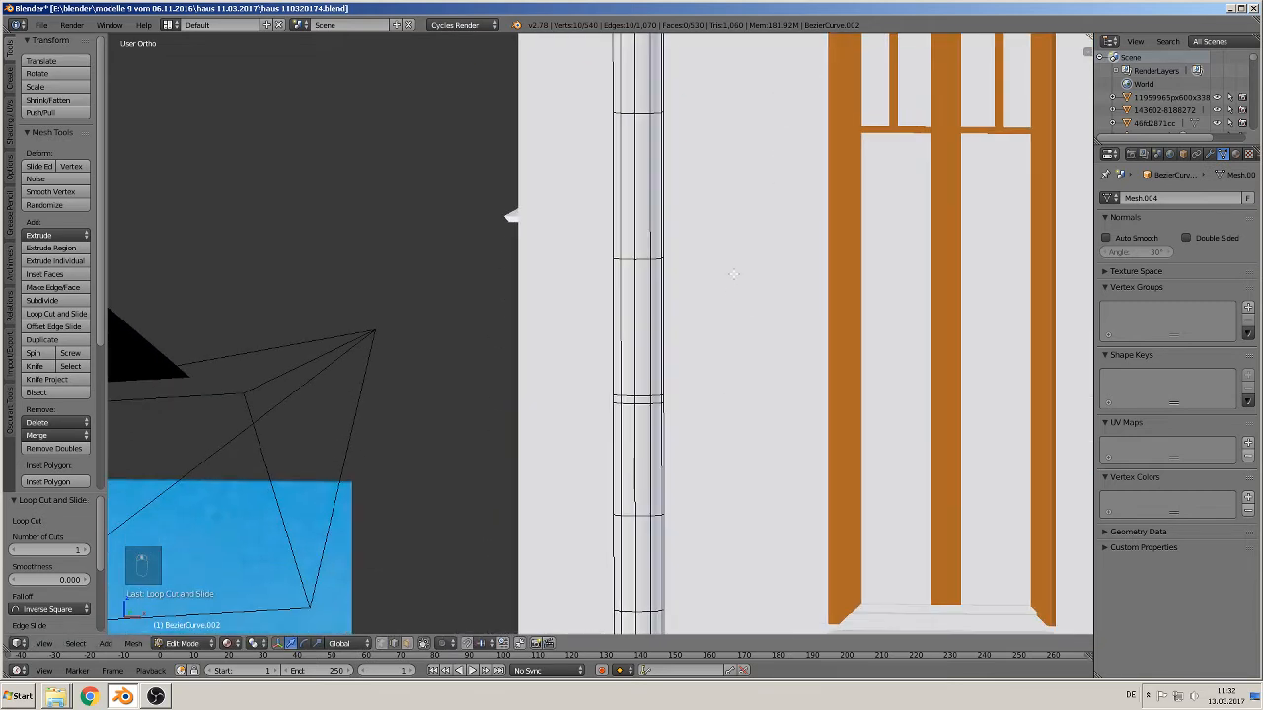
scroll(734, 275, "up", 3)
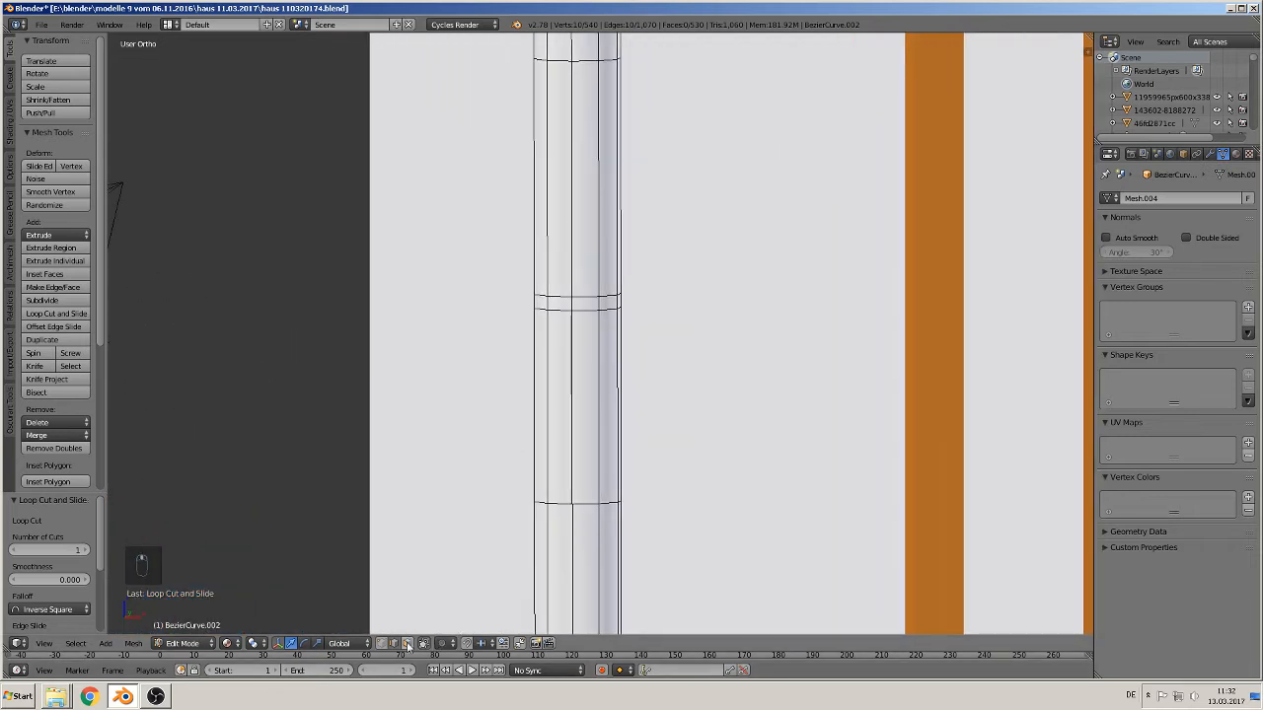
left_click(407, 643)
right_click(595, 311, "alt")
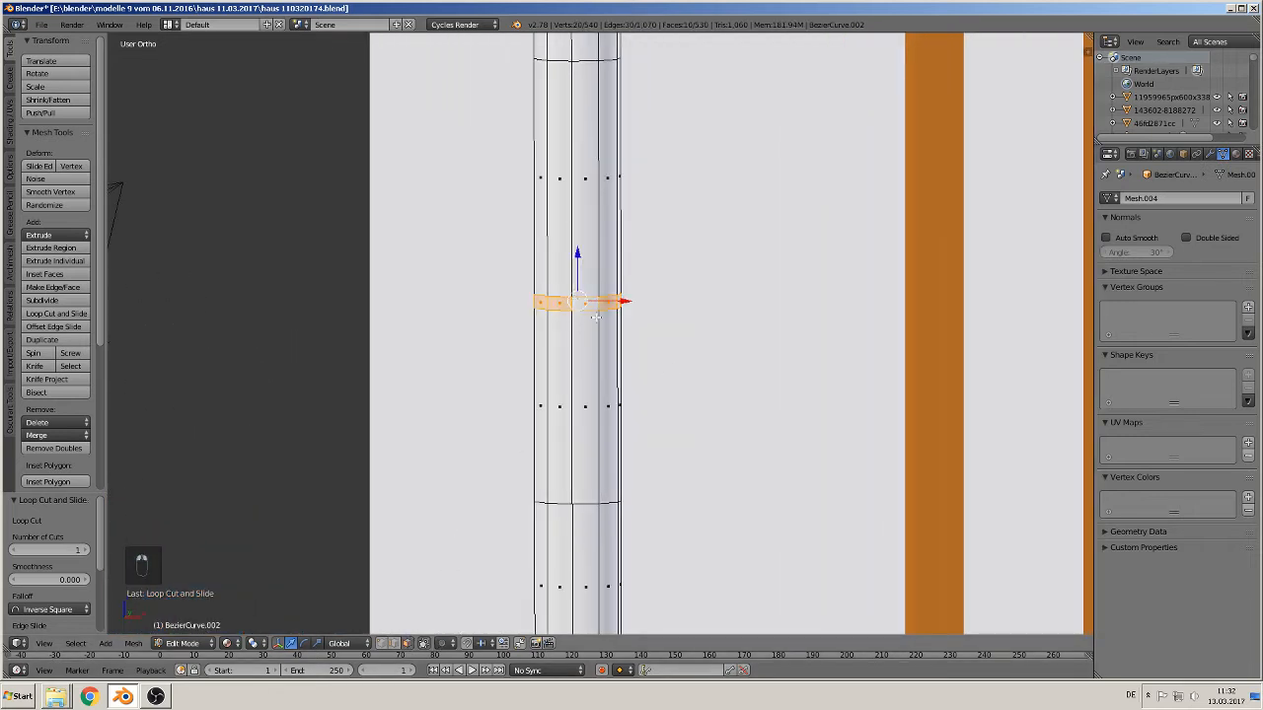
key("e")
key("s")
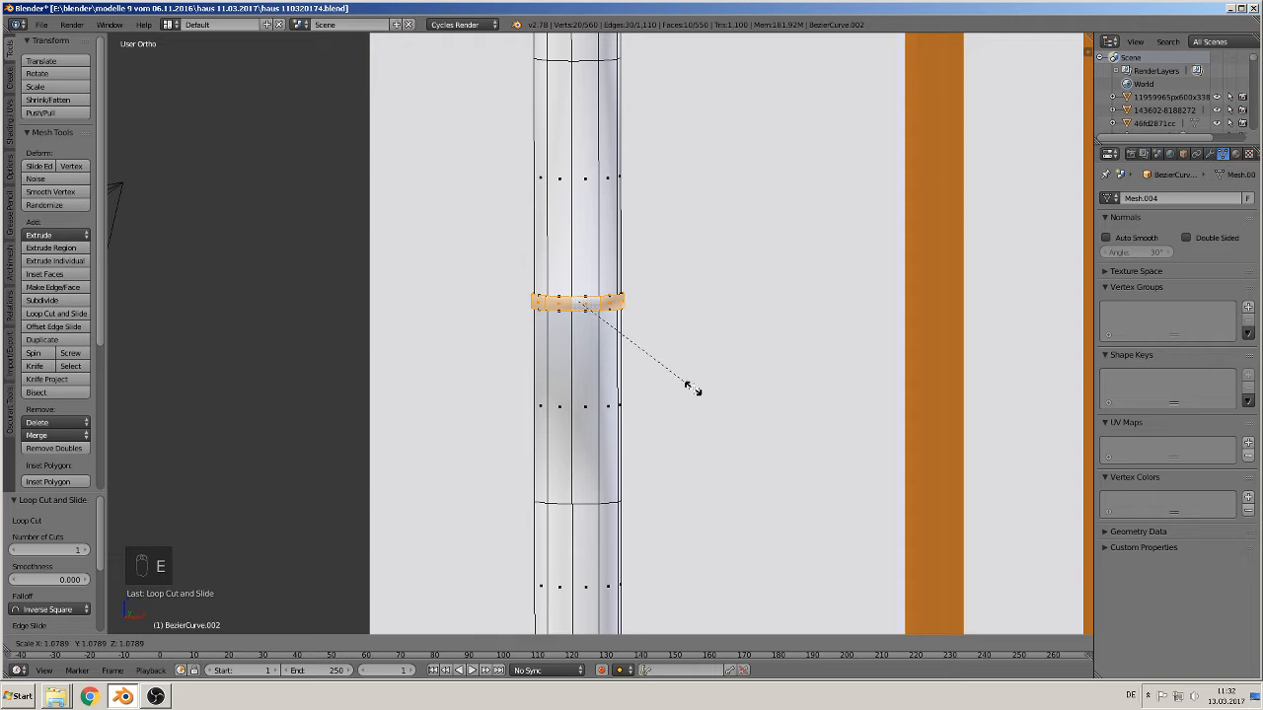
left_click(694, 388)
Add two supporting edge loops to the third collar, near its upper and lower edges
key("ctrl+r")
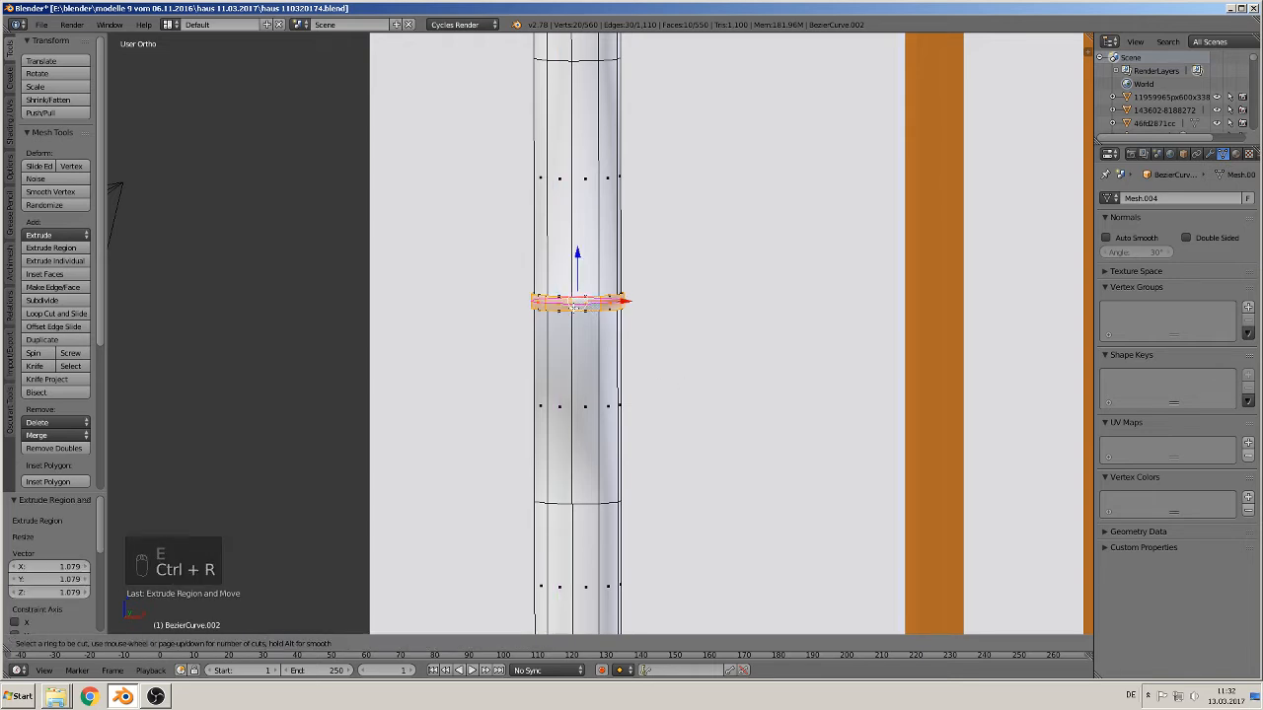
left_click(572, 305)
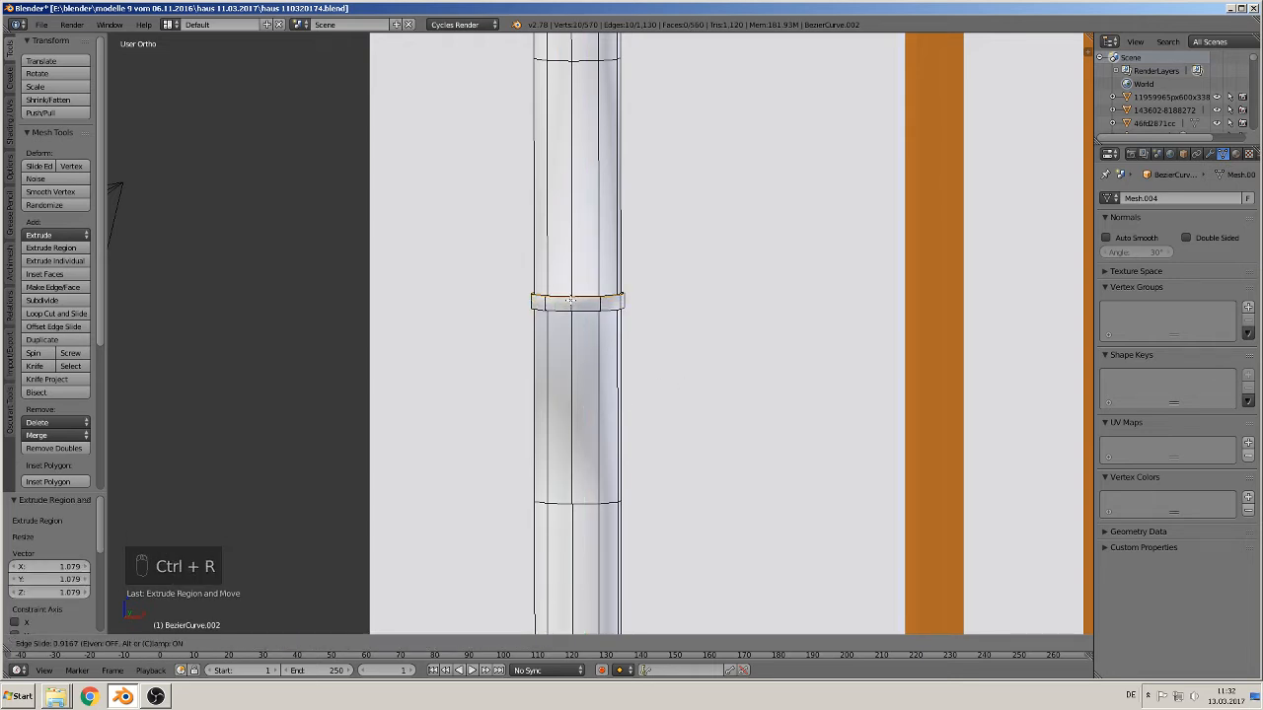
left_click(572, 300)
key("ctrl+r")
left_click(572, 308)
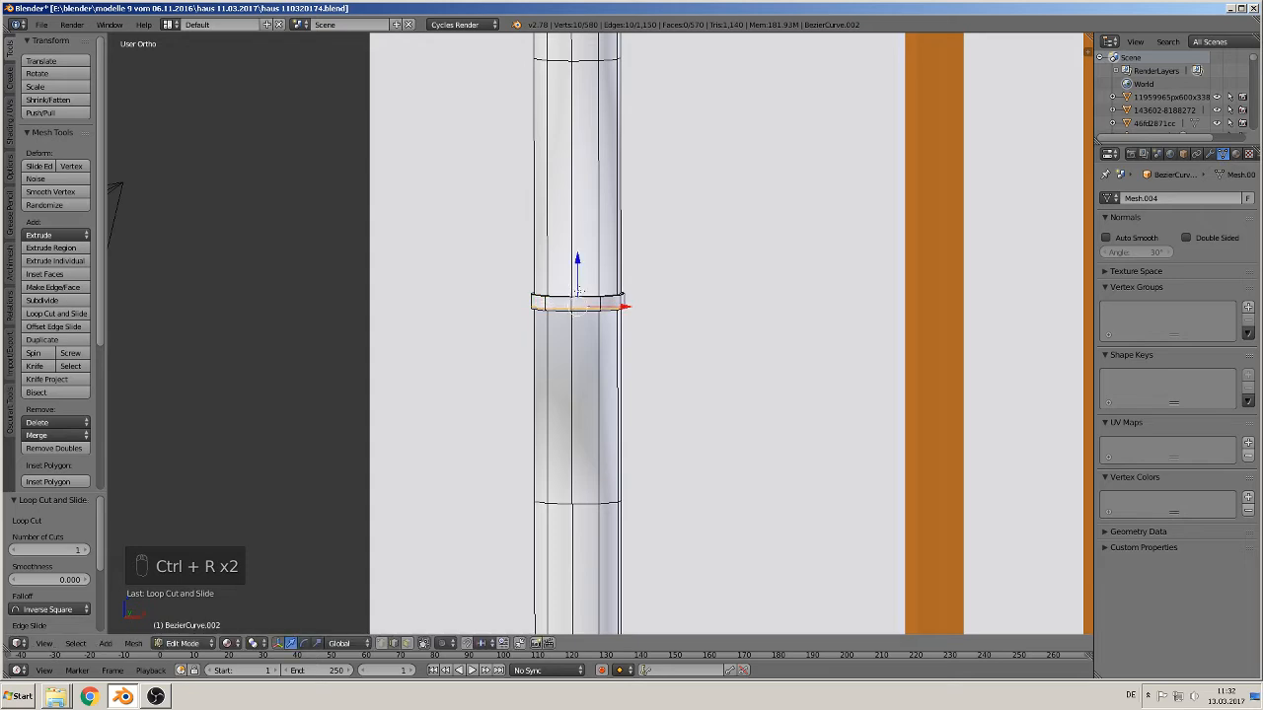
Add supporting edge loops to the pipe directly above and directly below the third collar
key("ctrl+r")
left_click(586, 266)
left_click(589, 271)
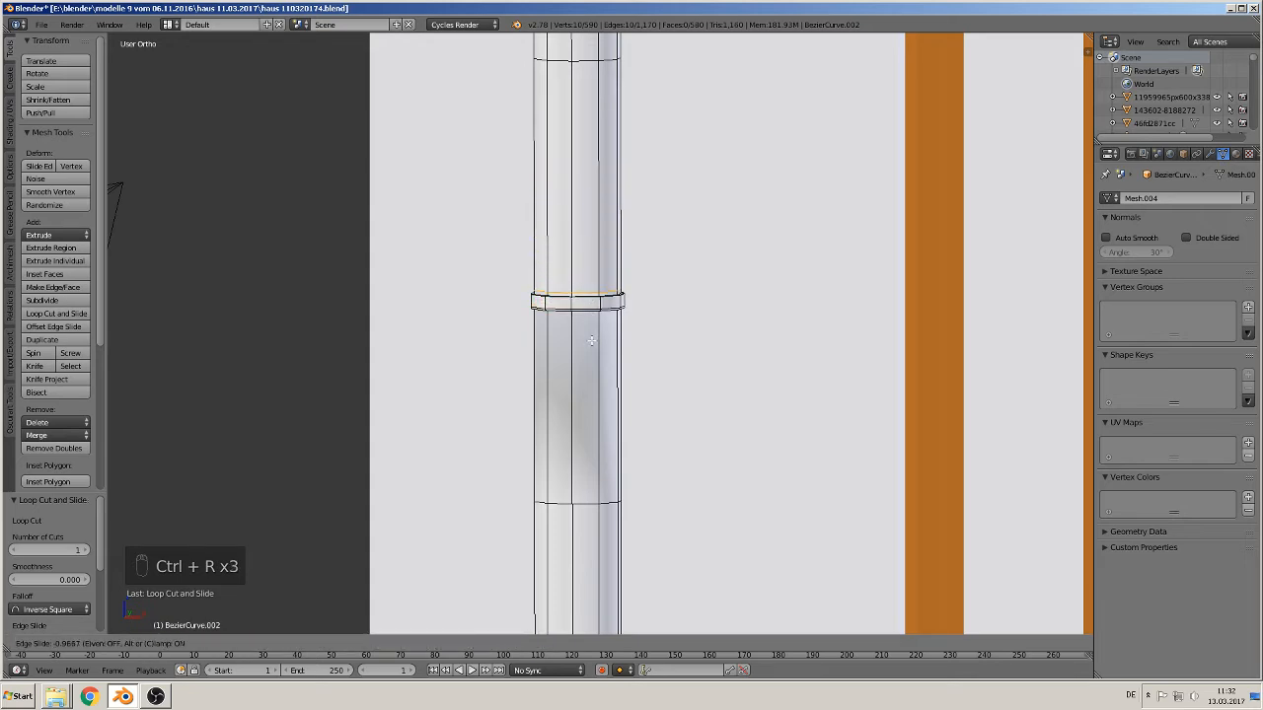
key("ctrl+r")
left_click(585, 370)
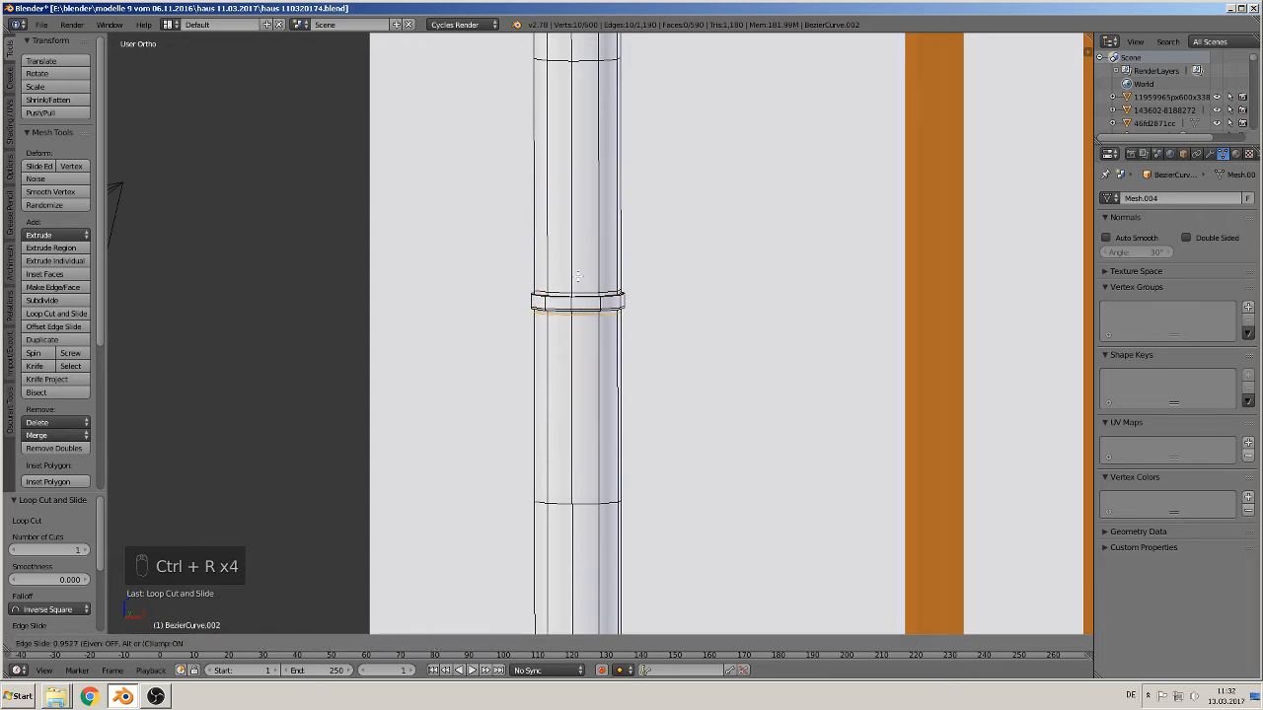
left_click(578, 275)
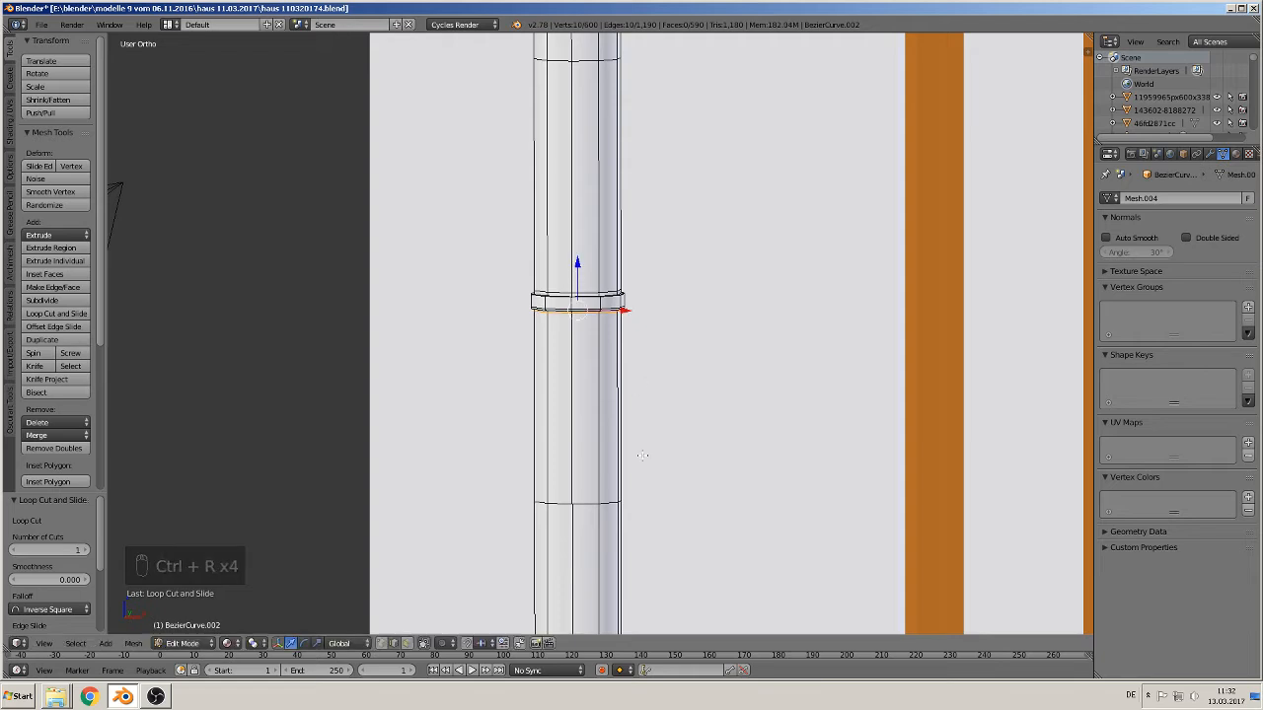
Move the lower edge loop of the ring near the pipe's bottom end upward along Z to narrow the ring
middle_click_drag(635, 390, 685, 105)
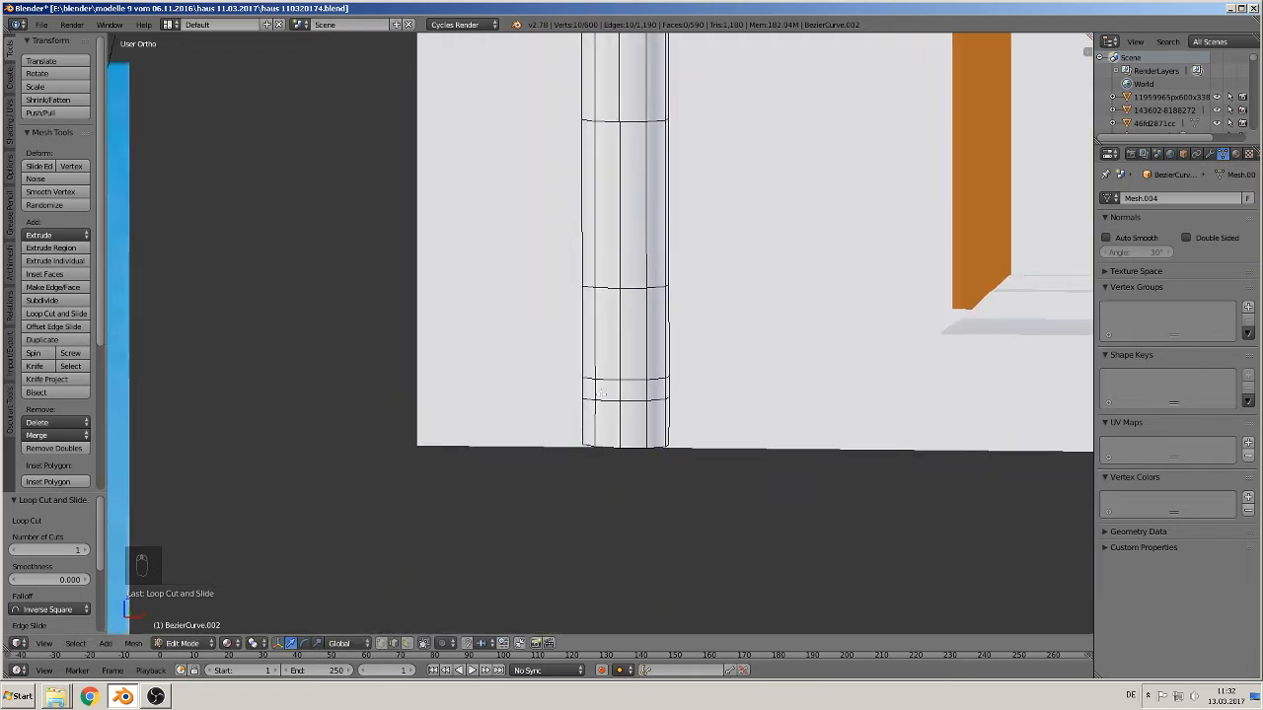
right_click(609, 391, "alt")
left_click_drag(623, 361, 624, 359)
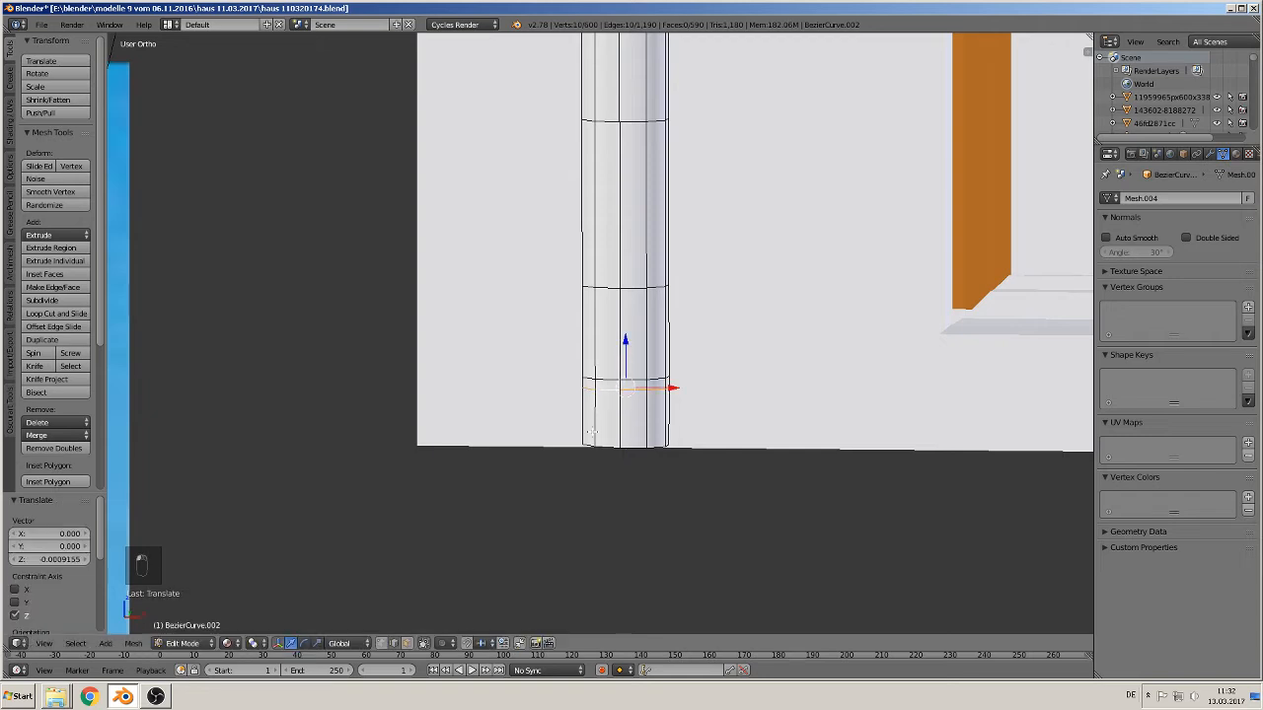
Extrude the narrow face ring near the pipe's bottom end and scale it outward to 1.118 to form a fourth collar
left_click(407, 643)
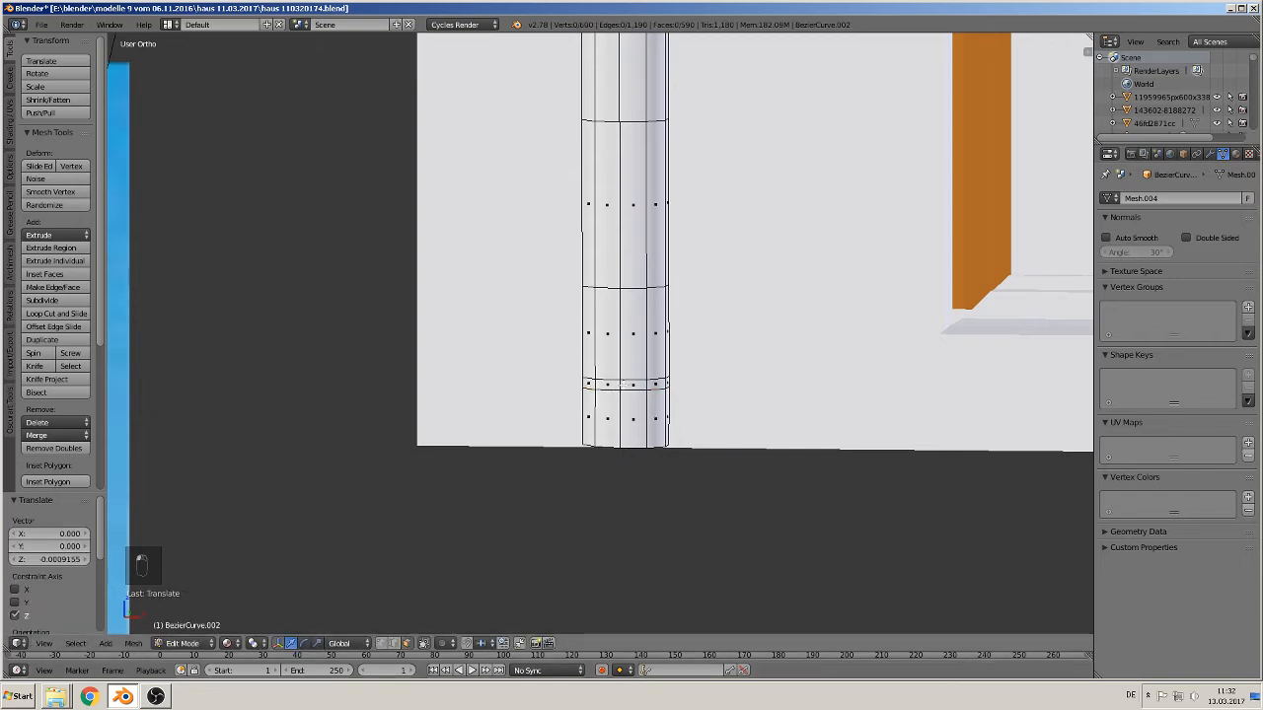
right_click(621, 384, "alt")
key("e")
key("s")
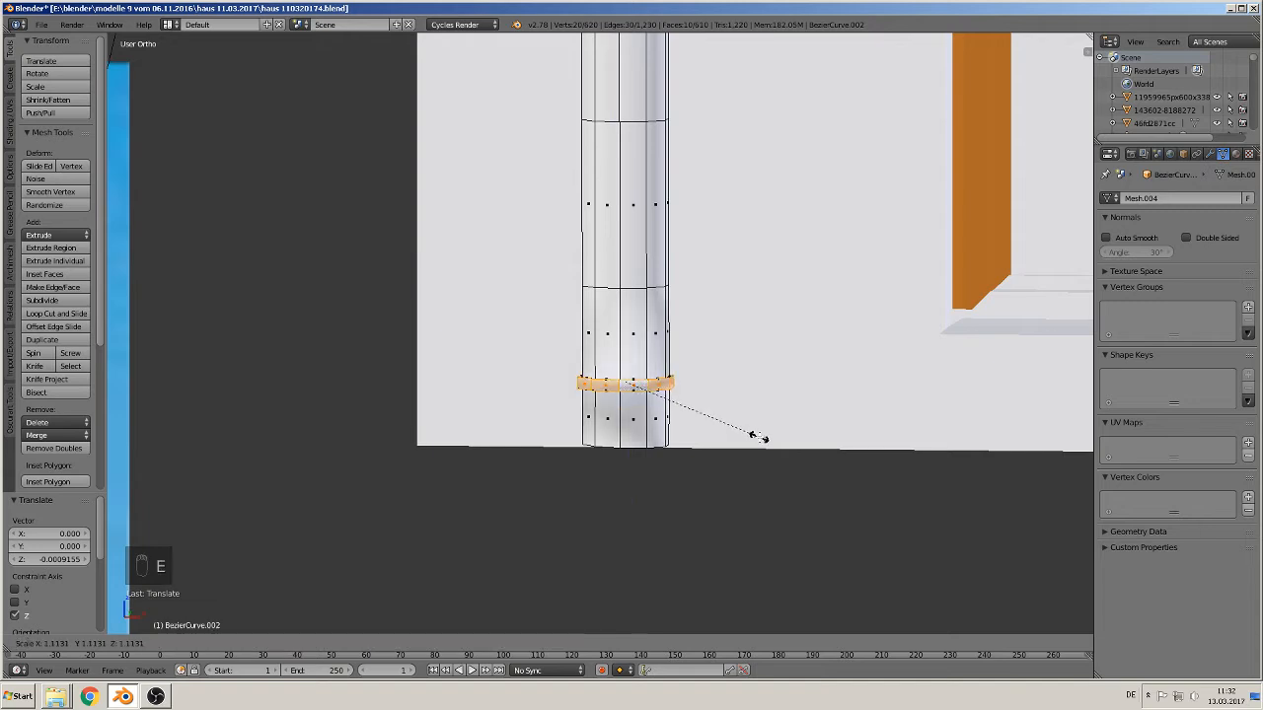
left_click(759, 436)
Add two supporting edge loops to the bottom collar, one close to its upper edge and one close to its lower edge
scroll(636, 451, "up", 4)
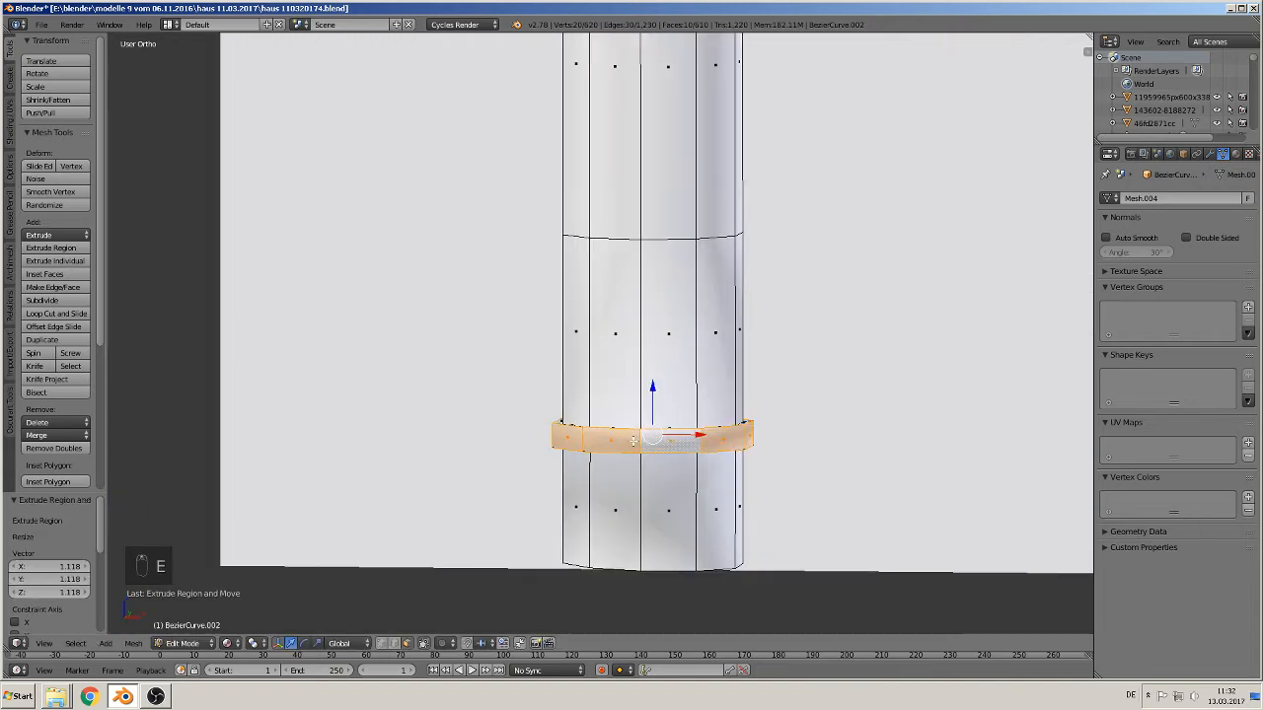
key("ctrl+r")
left_click(631, 438)
left_click(629, 437)
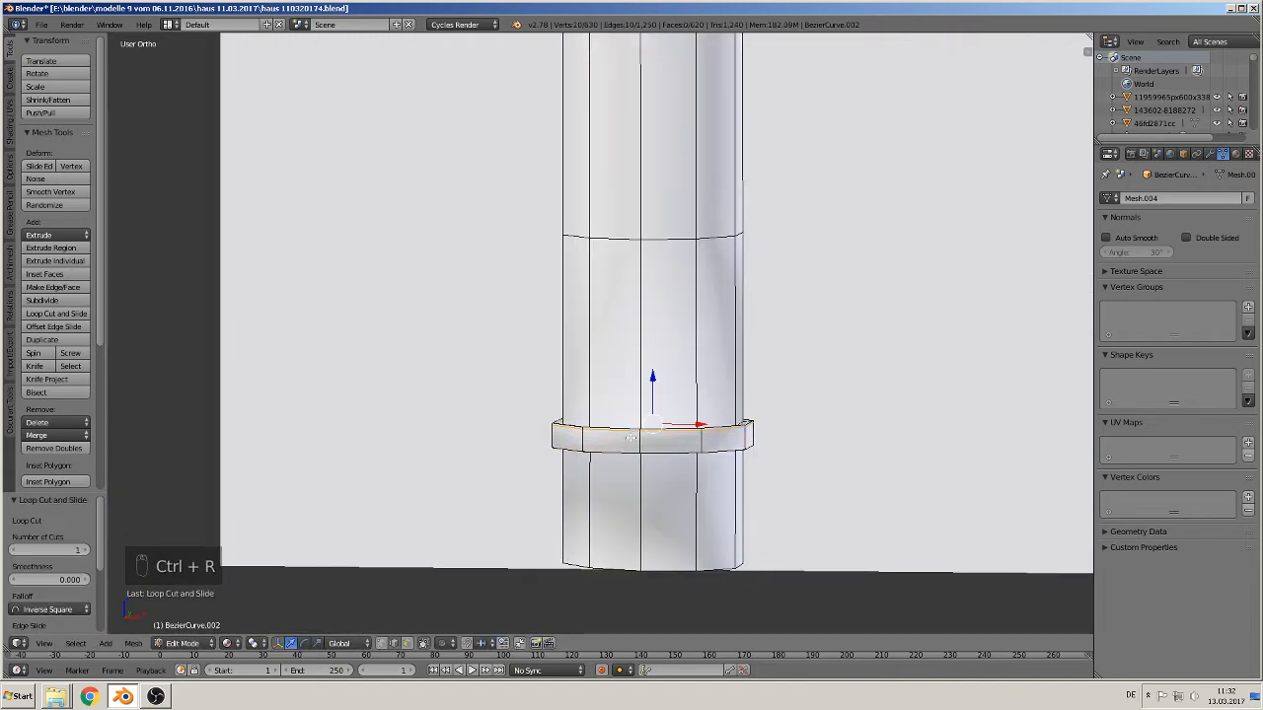
key("ctrl+r")
left_click(631, 439)
left_click(637, 450)
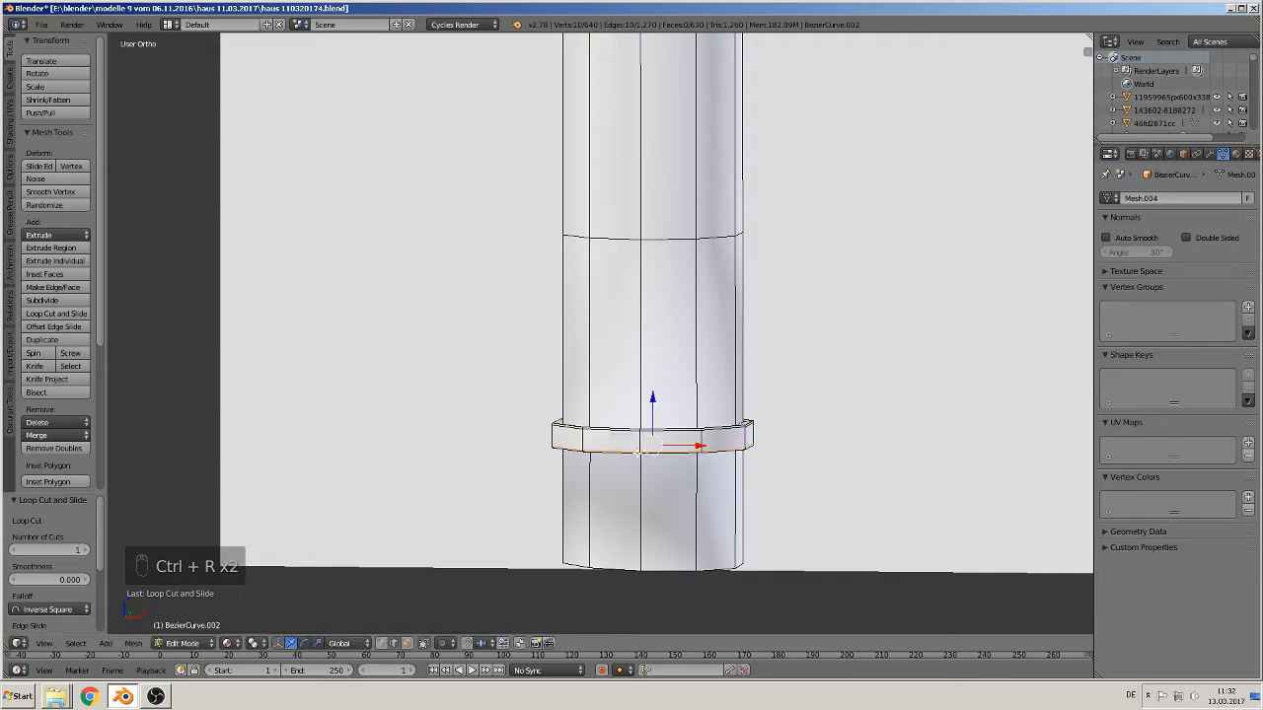
Add two supporting edge loops to the pipe, one directly above and one directly below the bottom collar
key("ctrl+r")
left_click(651, 427)
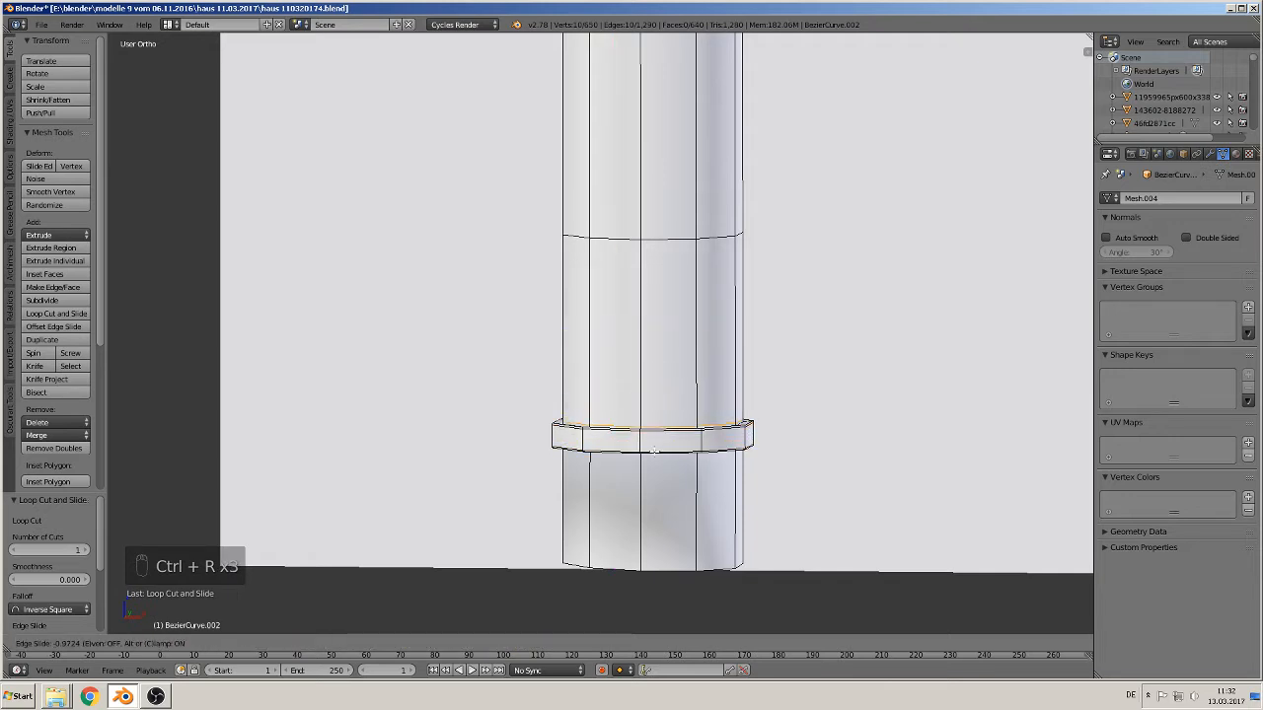
left_click(650, 498)
key("ctrl+r")
left_click(648, 474)
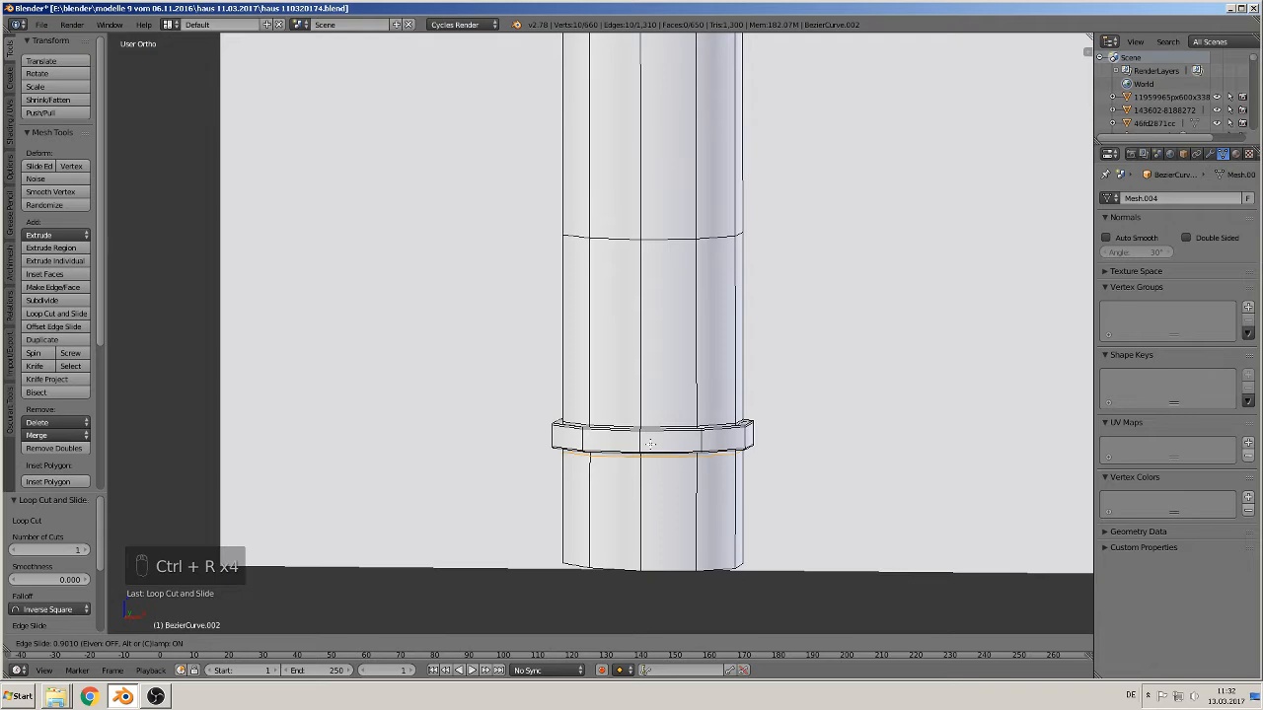
left_click(645, 452)
Return to Object Mode, check the finished downpipe against the house and save the file
scroll(649, 453, "down", 4)
key("Tab")
scroll(690, 375, "down", 9)
middle_click_drag(616, 255, 514, 590, "shift")
middle_click_drag(541, 530, 555, 501)
scroll(549, 499, "up", 3)
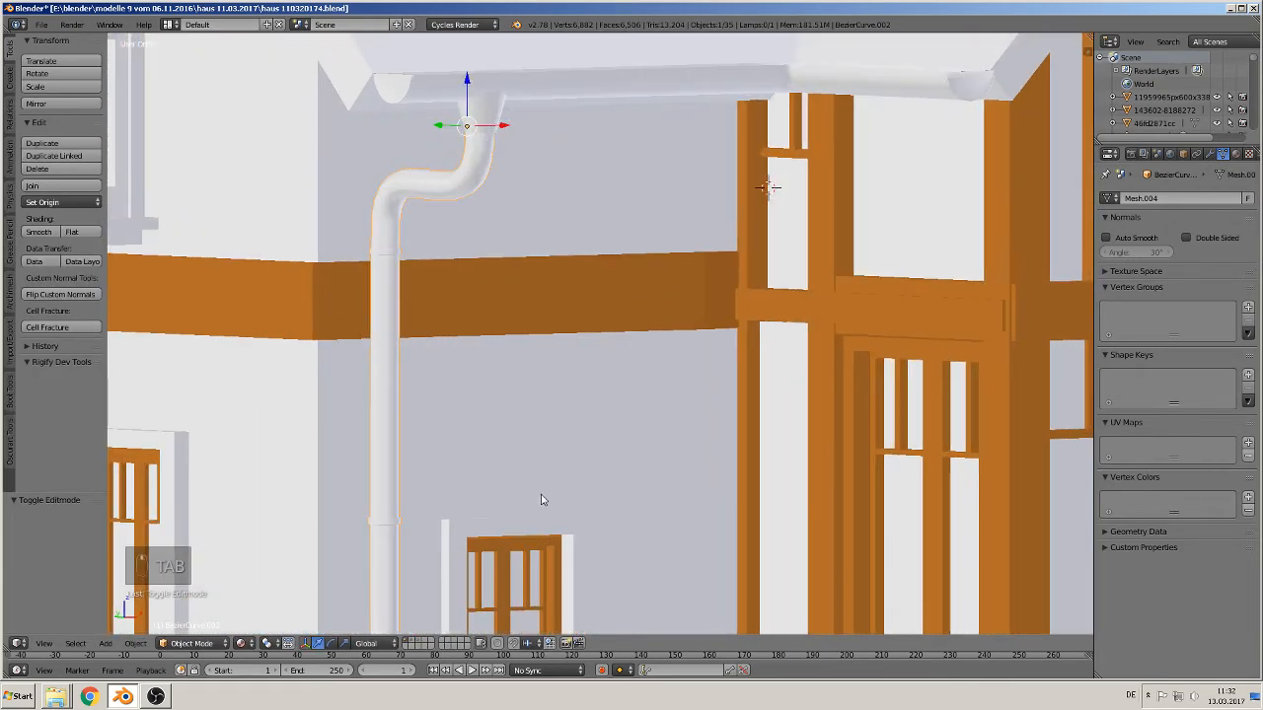
middle_click_drag(473, 461, 723, 205, "shift")
left_click(37, 26)
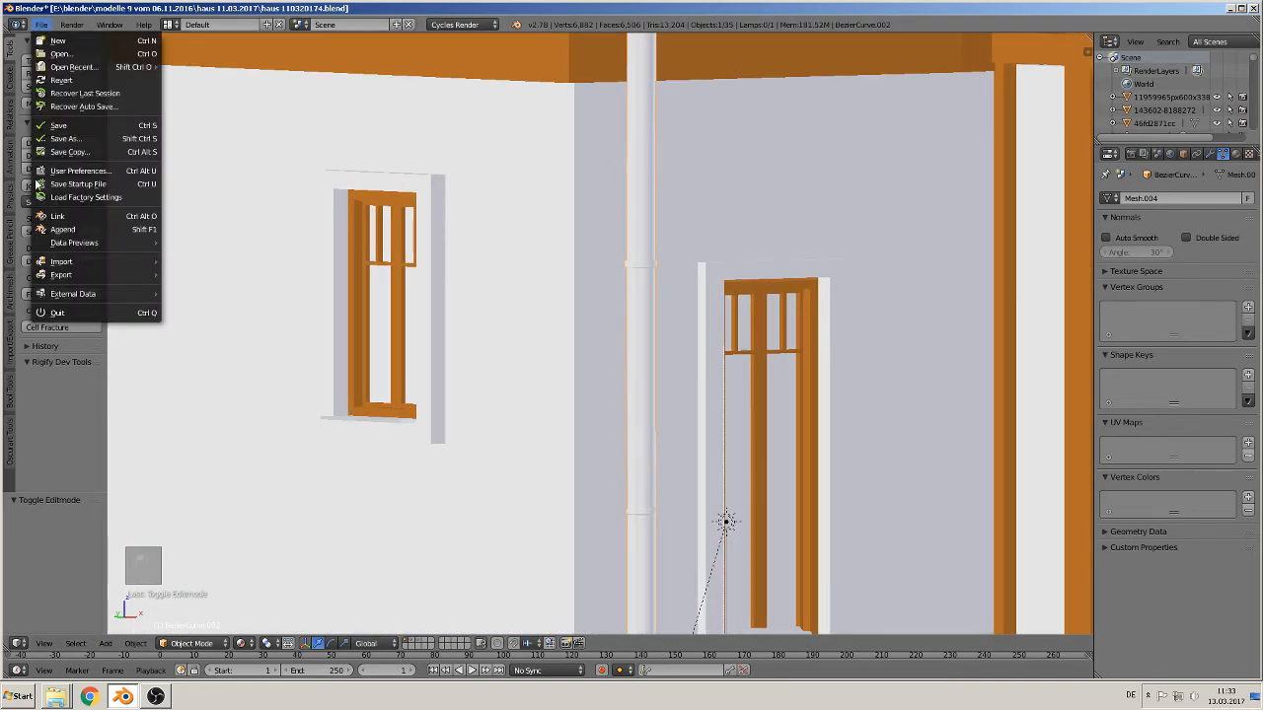
left_click(58, 125)
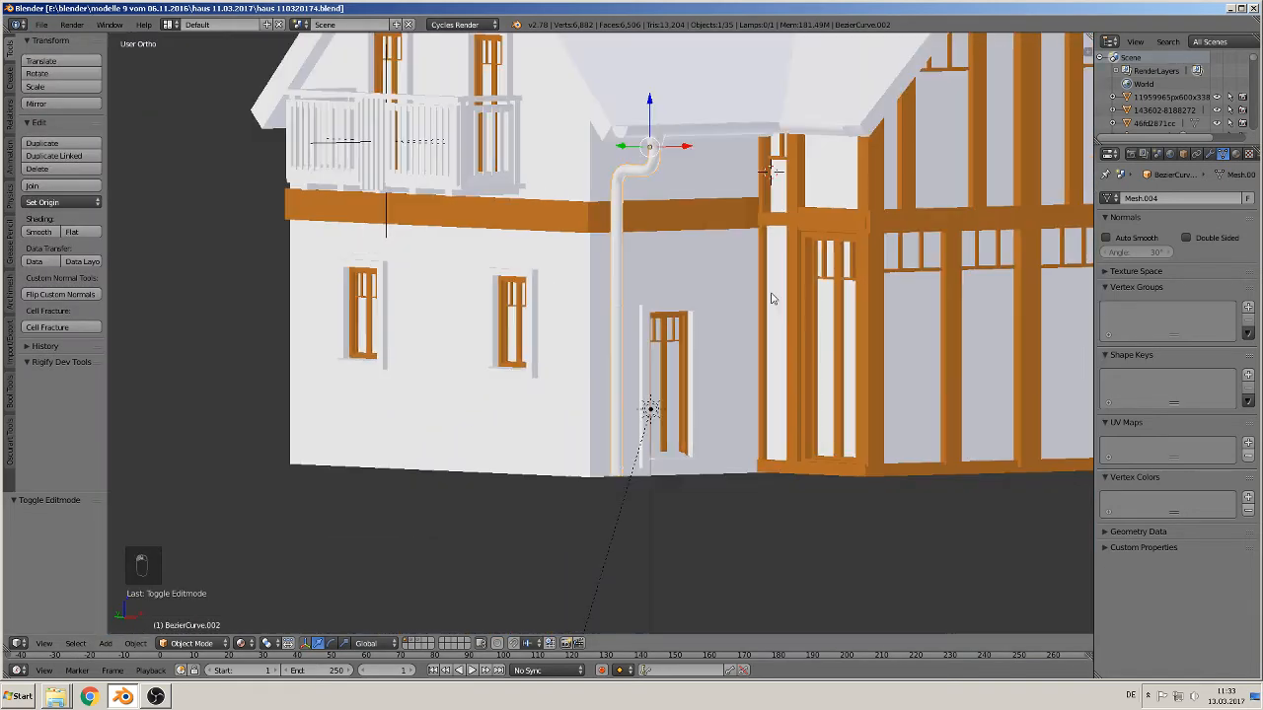
Examine the reference photos of gutters, downpipe fittings and gutter brackets in front view, and return to the house gutter beside the downpipe
scroll(764, 326, "down", 2)
key("KP_1")
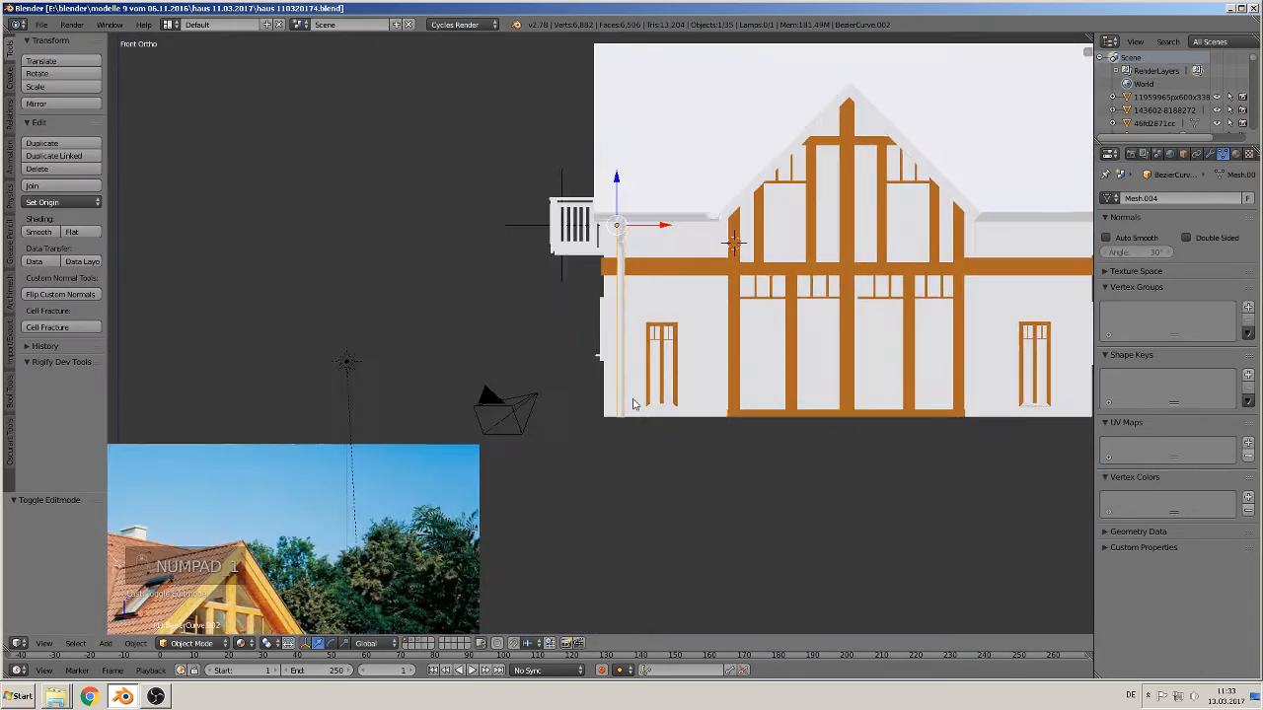
scroll(592, 434, "down", 5)
middle_click_drag(442, 534, 680, 322, "shift")
scroll(553, 432, "up", 5)
scroll(535, 442, "up", 3)
middle_click_drag(535, 442, 825, 215, "shift")
scroll(702, 320, "up", 3)
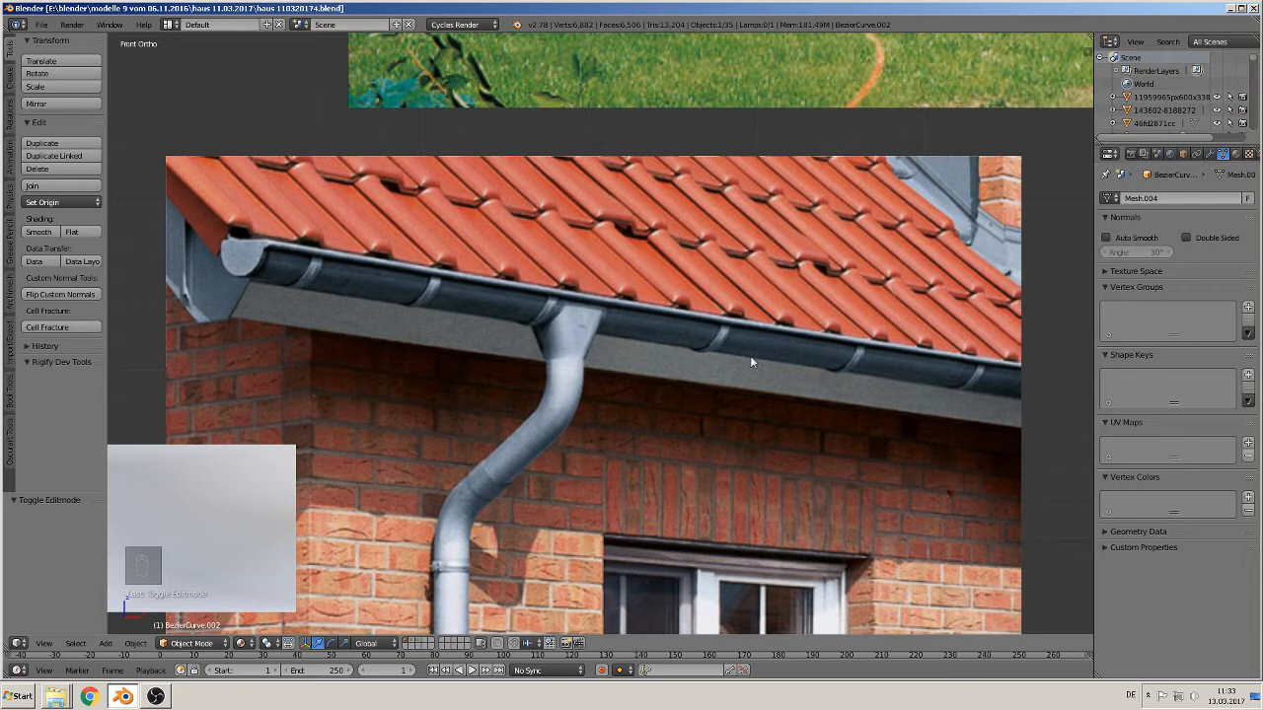
scroll(817, 400, "down", 6)
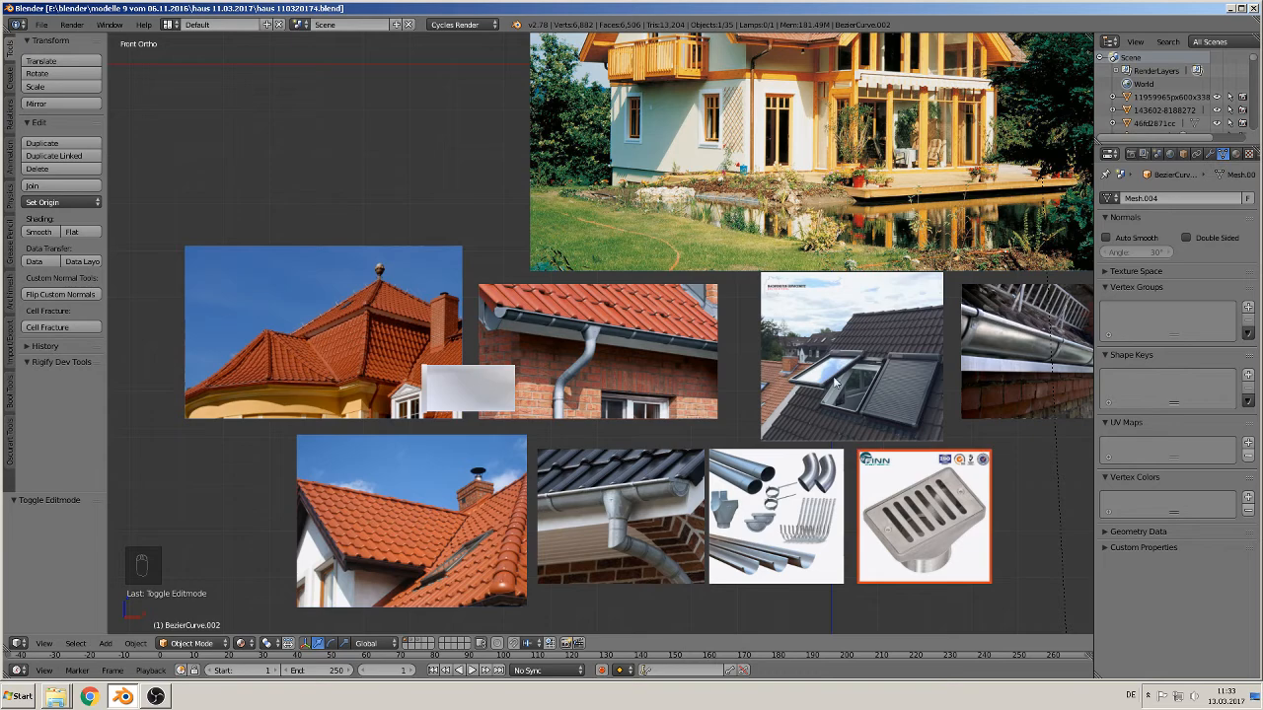
scroll(878, 530, "up", 8)
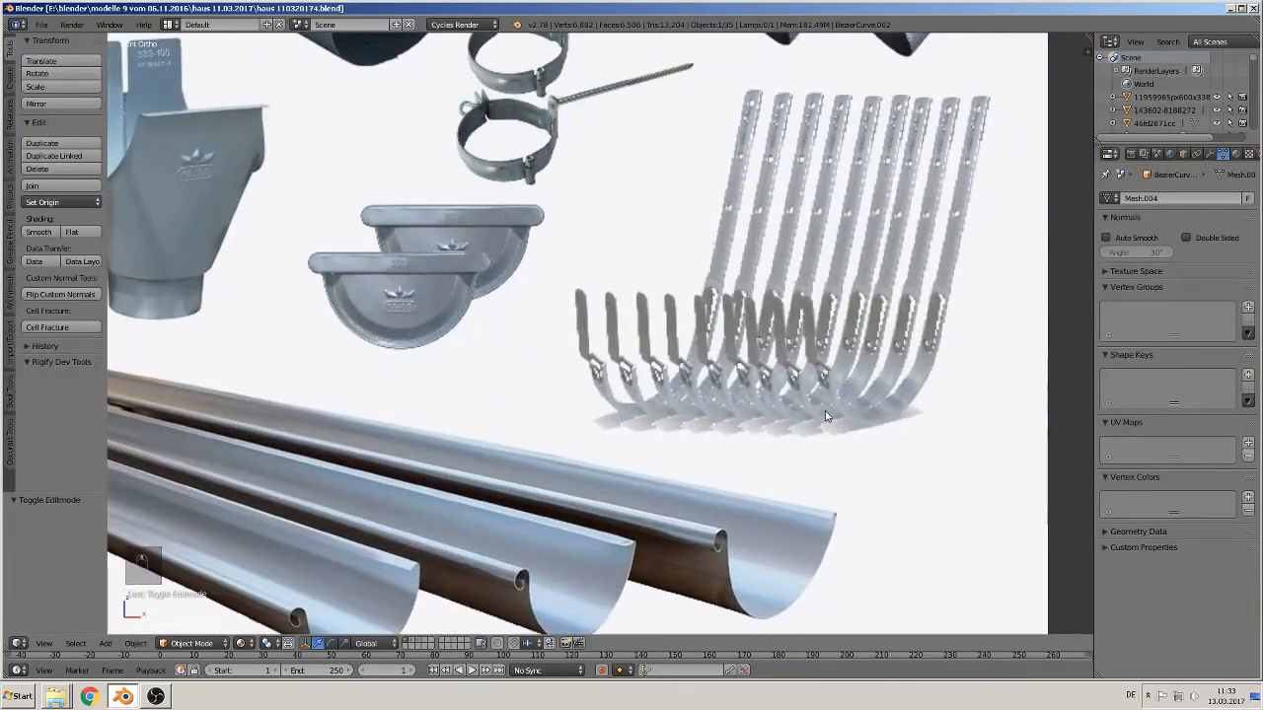
scroll(853, 225, "down", 5)
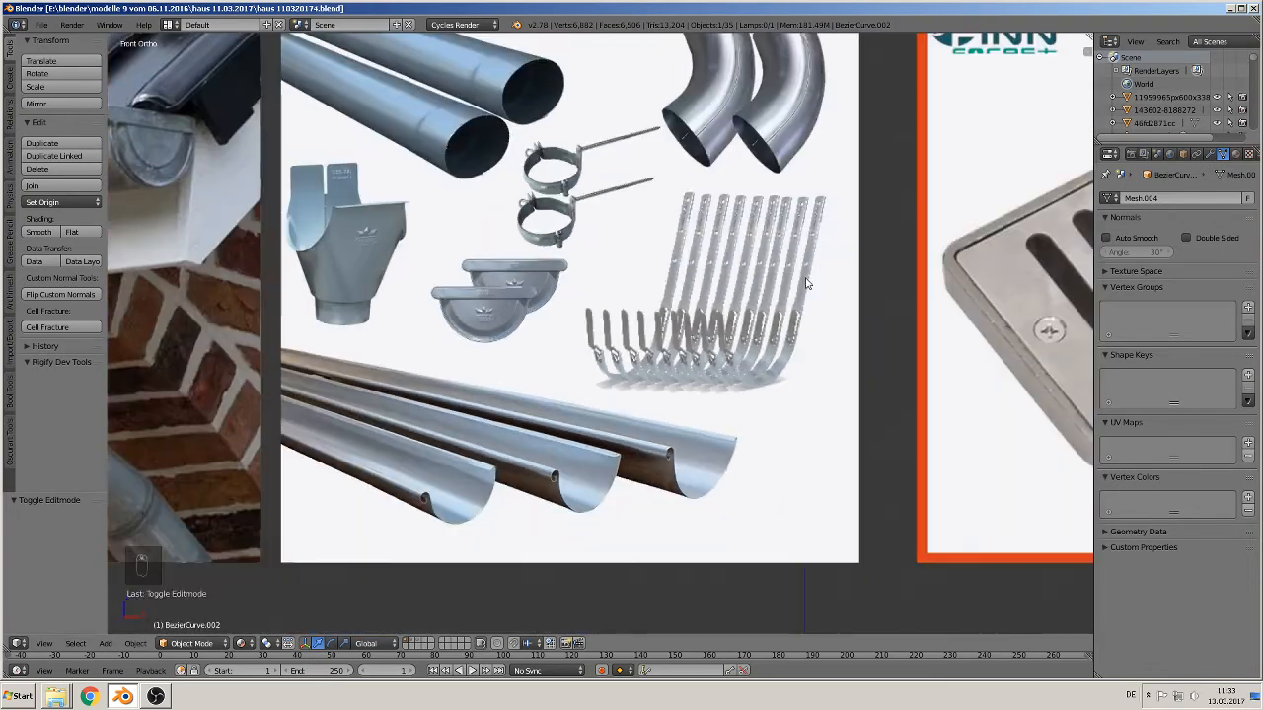
middle_click_drag(751, 207, 428, 570, "shift")
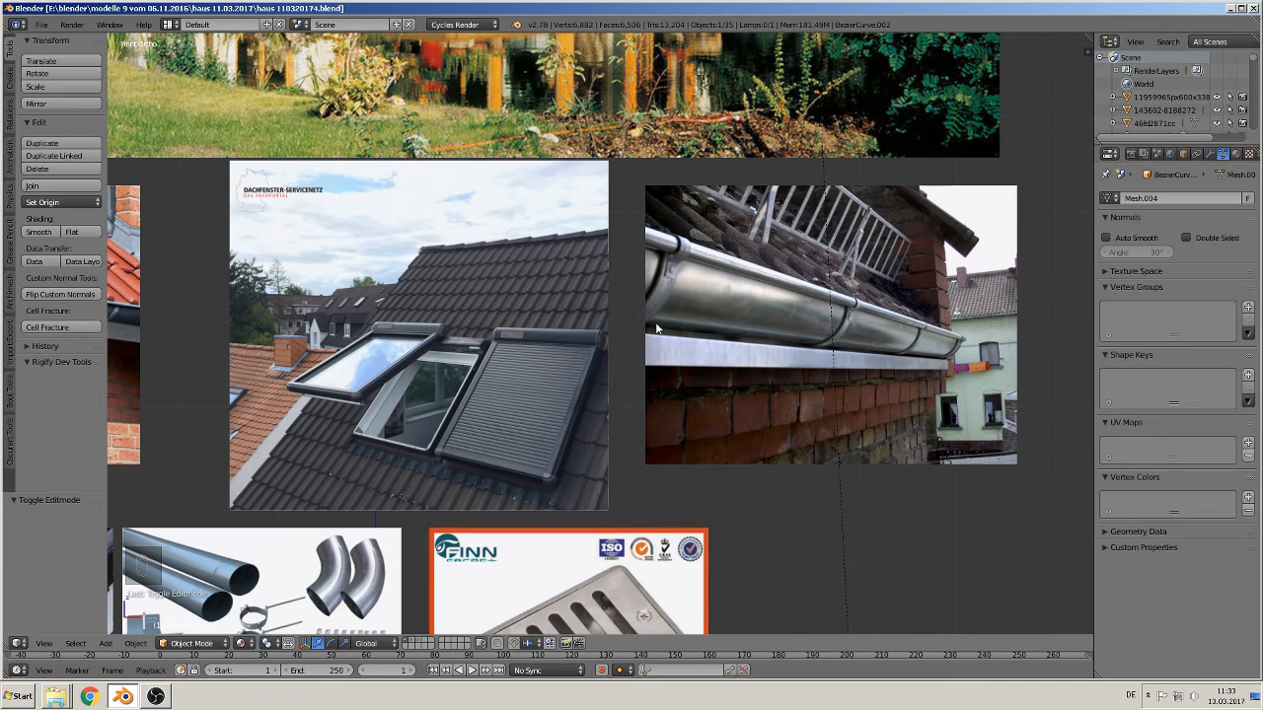
scroll(670, 325, "down", 8)
mouse_move(695, 202)
middle_mouse_down("shift")
mouse_move(564, 505)
mouse_move(675, 215)
middle_mouse_up("shift")
scroll(566, 513, "up", 7)
scroll(513, 414, "up", 5)
middle_click_drag(533, 421, 717, 354, "shift")
scroll(602, 373, "up", 5)
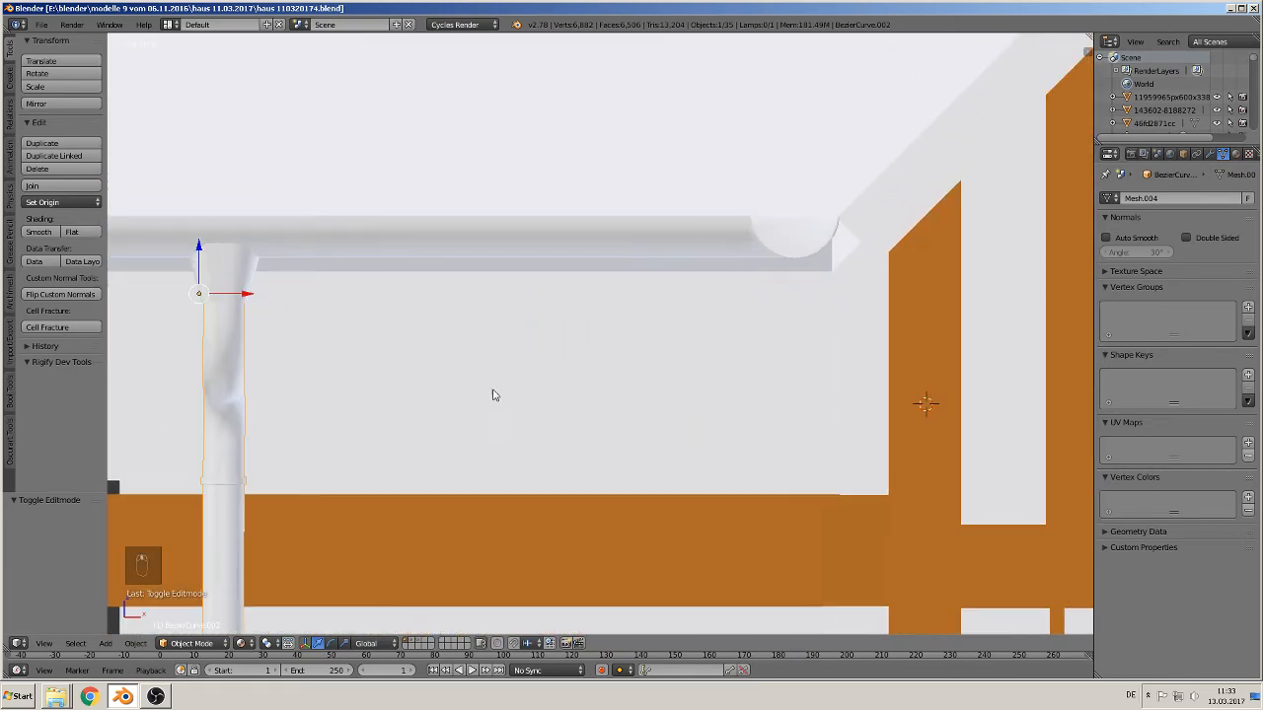
Open the roof gutter's mesh in Edit Mode and add three evenly spaced loop cuts across its length, without sliding them
middle_click_drag(507, 383, 752, 366, "shift")
scroll(725, 375, "up", 2)
scroll(706, 376, "down", 2)
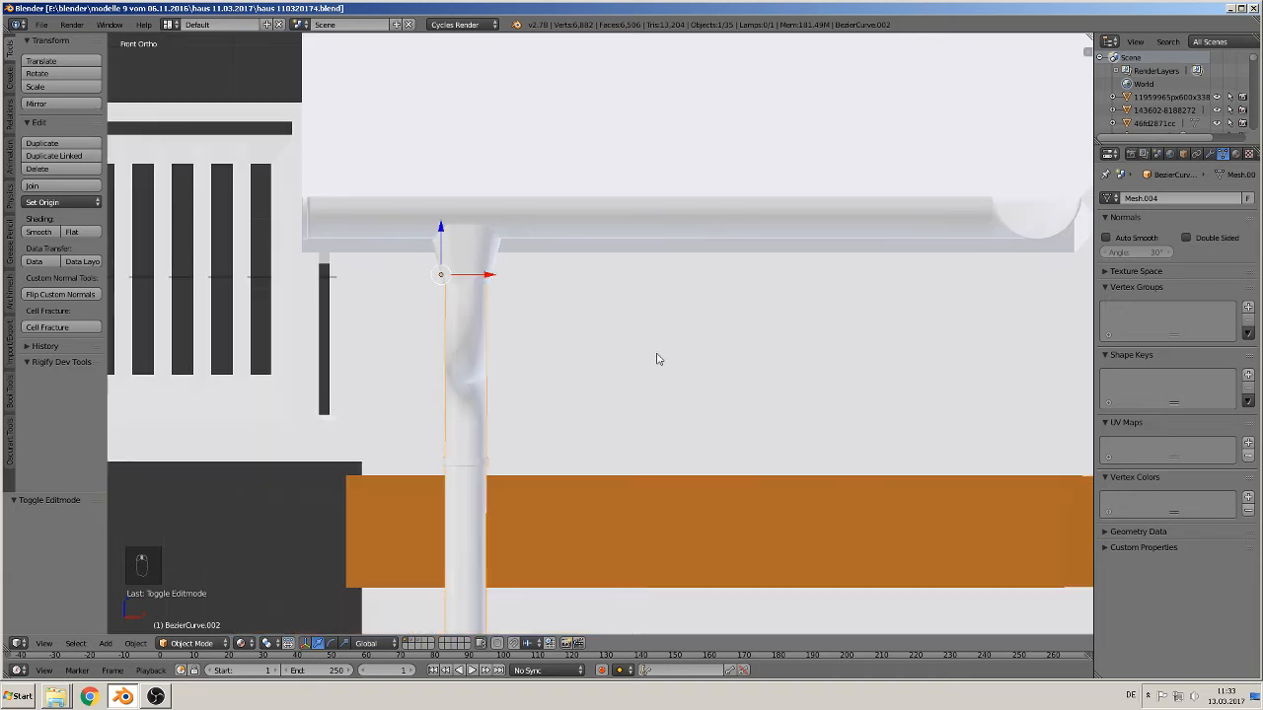
right_click(522, 217)
key("Tab")
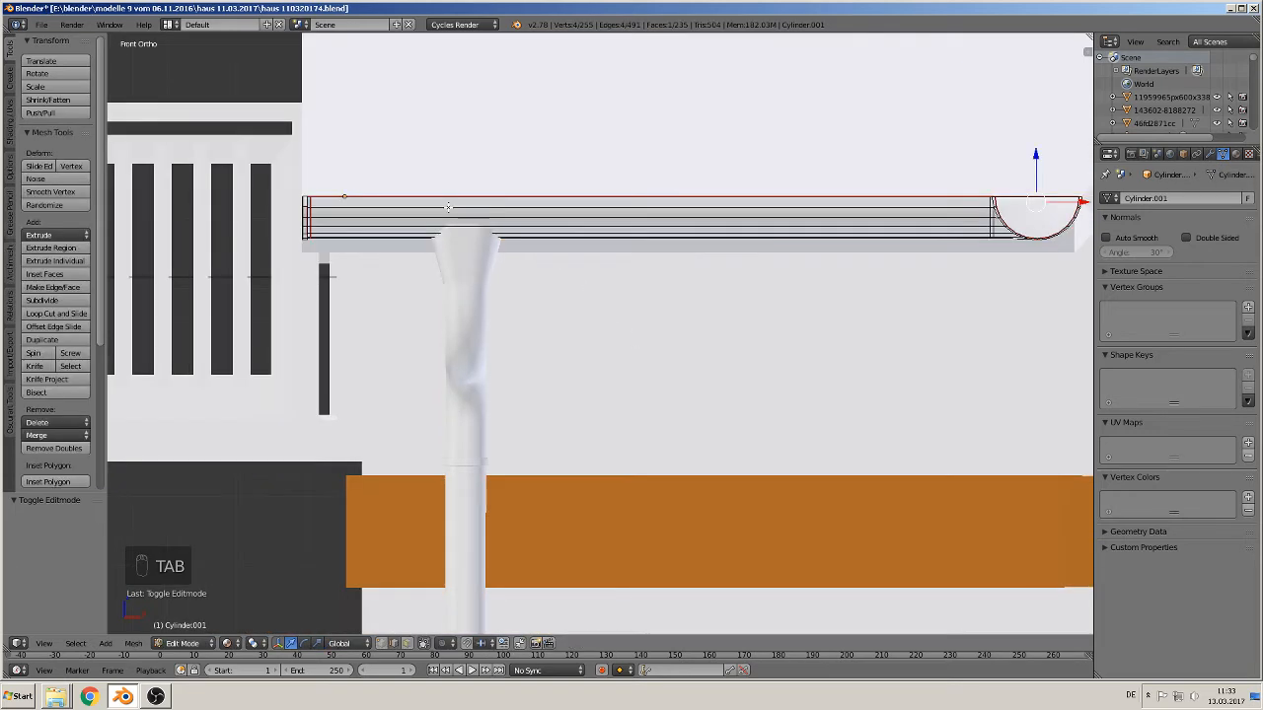
scroll(444, 211, "up", 2)
scroll(436, 219, "down", 2)
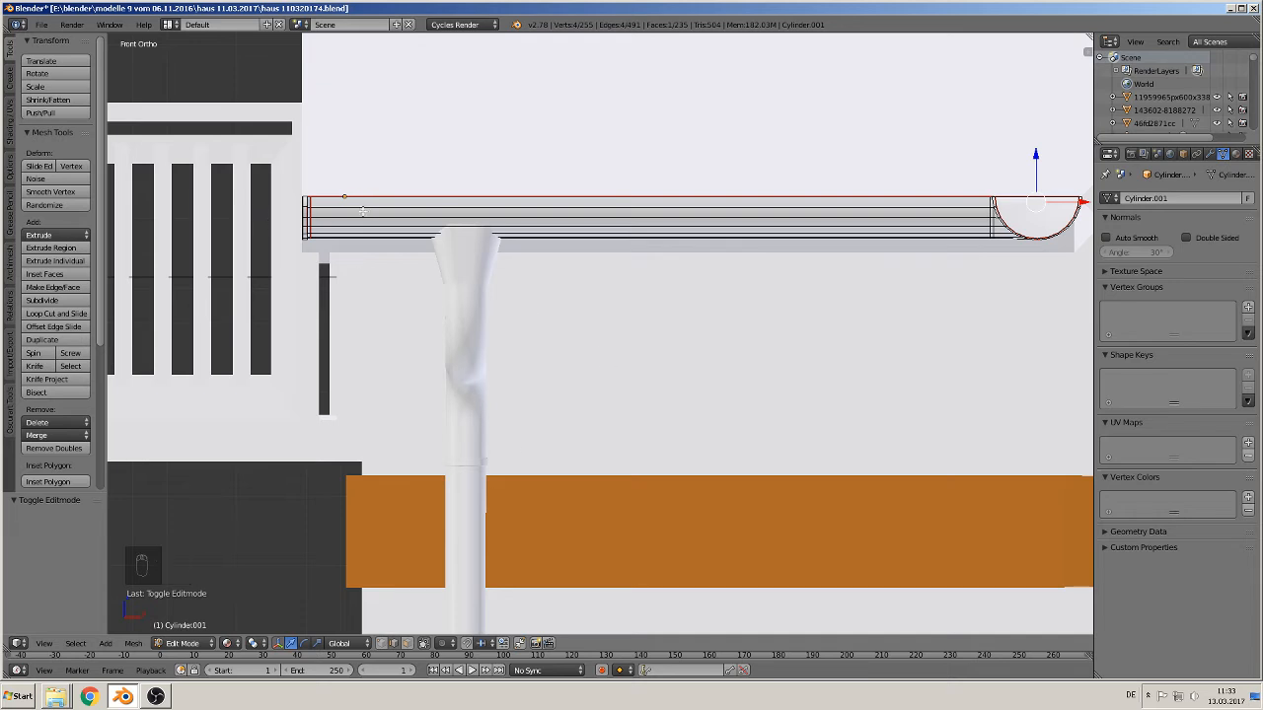
key("ctrl+r")
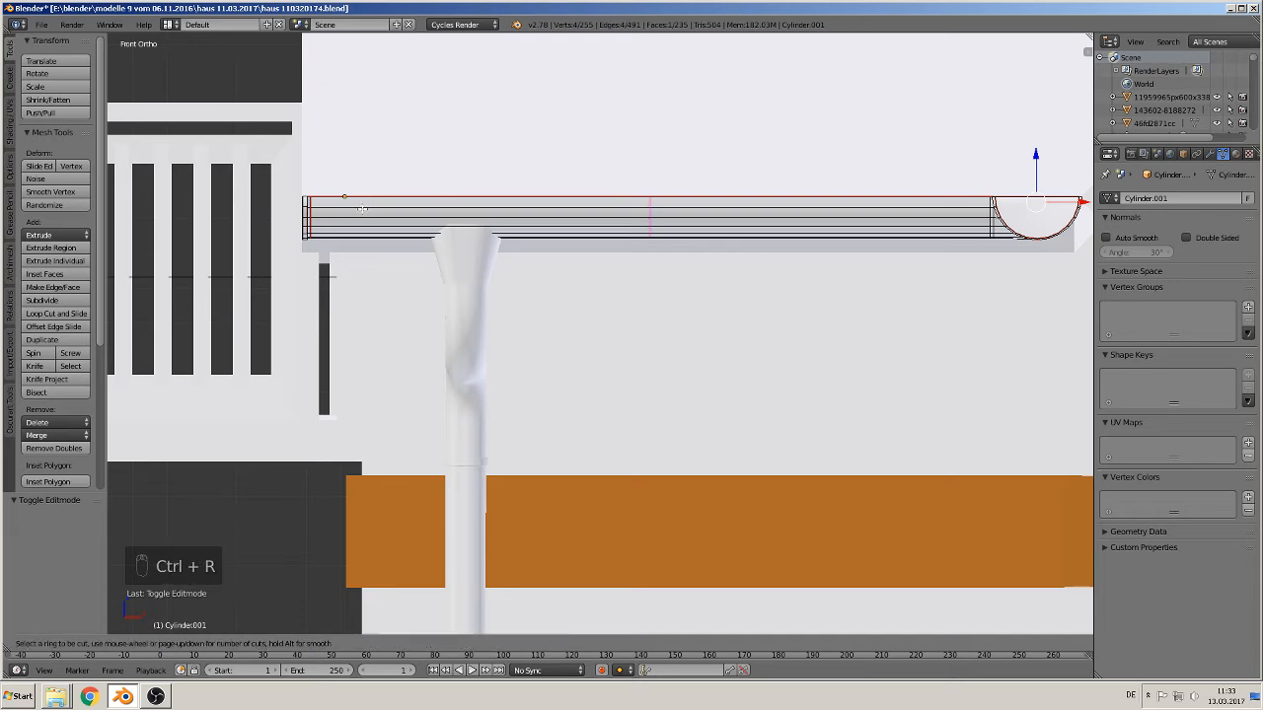
scroll(363, 209, "up", 2)
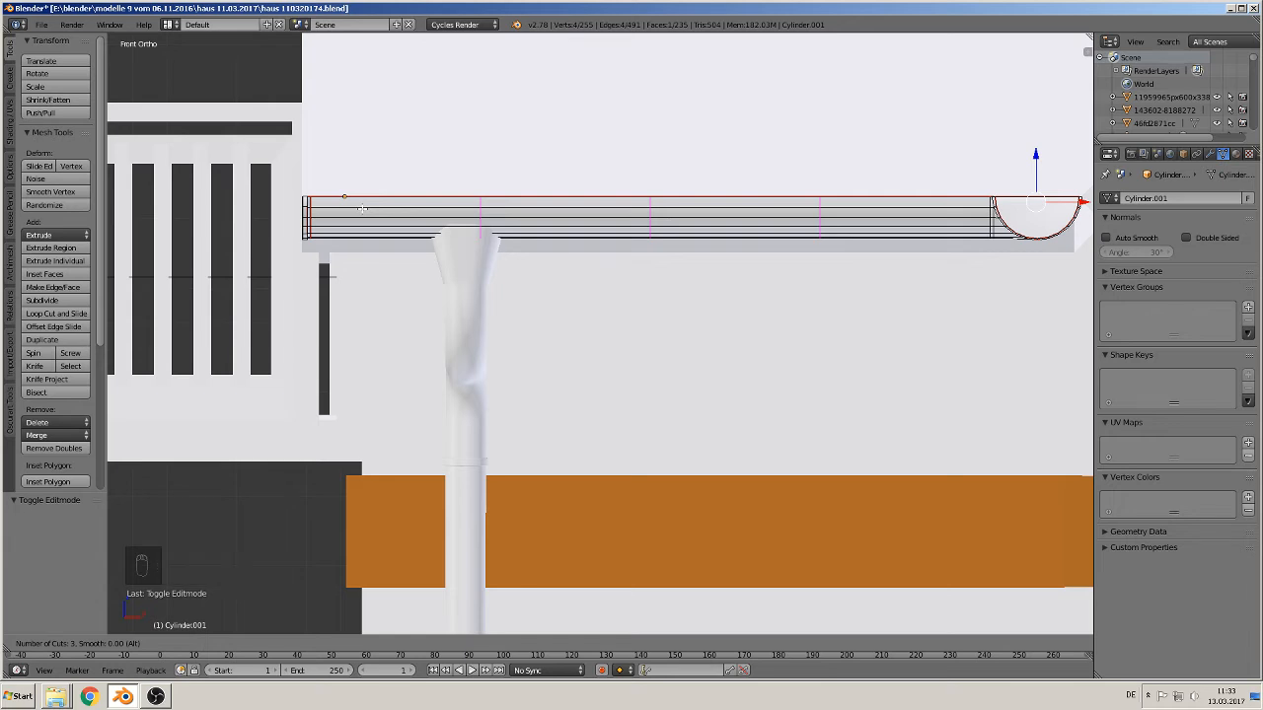
left_click(362, 208)
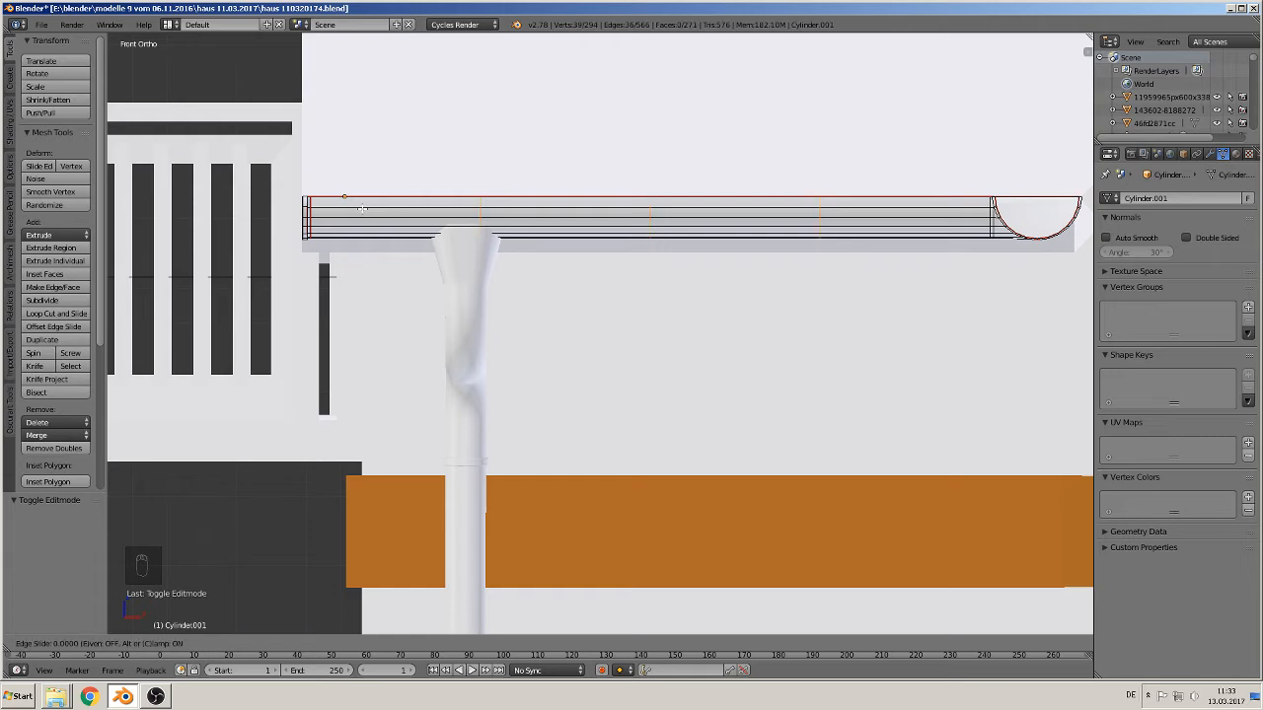
right_click(440, 210)
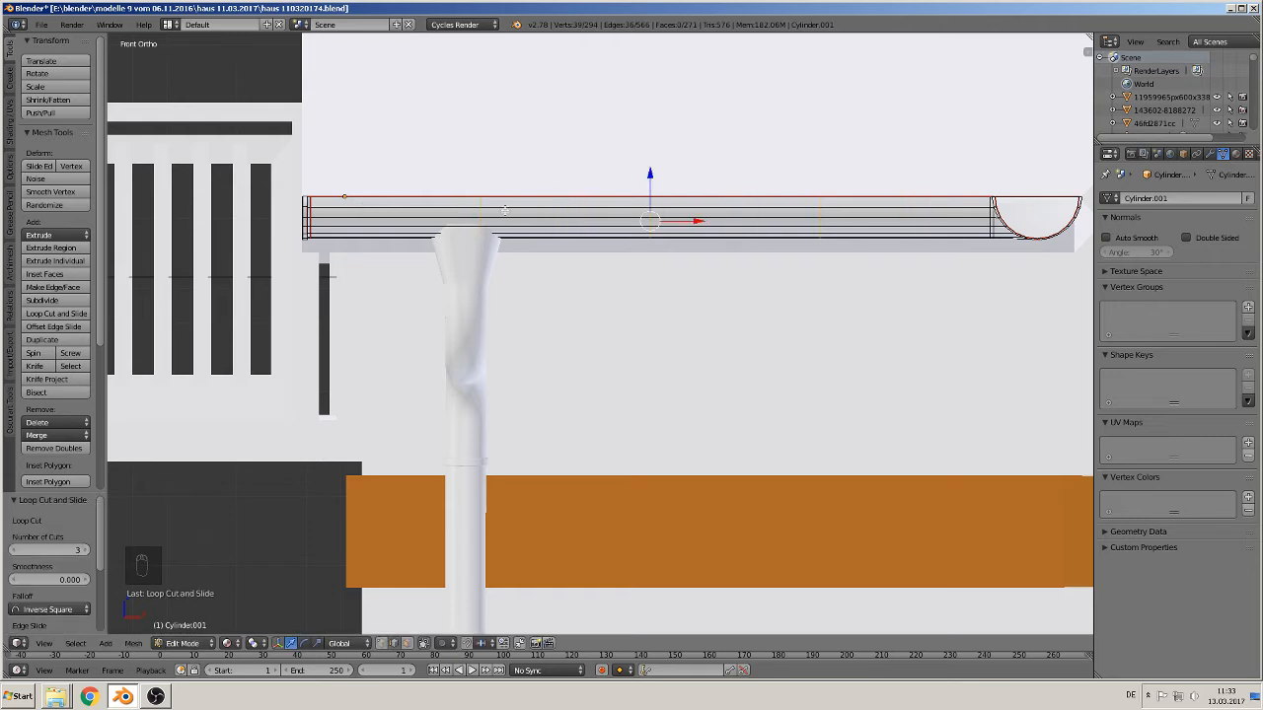
Move the edge loop above the downpipe about 0.31 units in negative X, towards the gutter's near end
right_click(479, 206, "alt")
right_click(480, 200, "shift")
left_click_drag(528, 219, 419, 239)
Add a single loop cut to the gutter and slide it close beside the moved loop, on the downpipe side
middle_click_drag(405, 247, 560, 307, "shift")
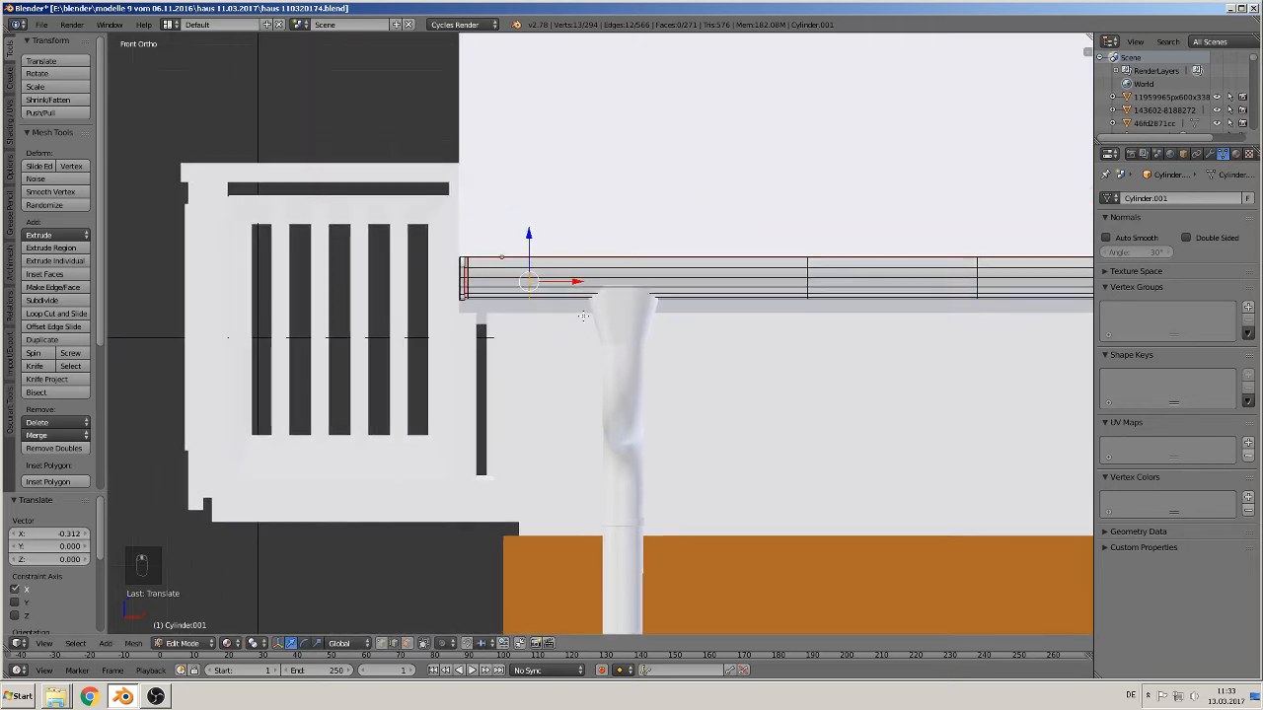
scroll(480, 289, "up", 4)
key("ctrl+r")
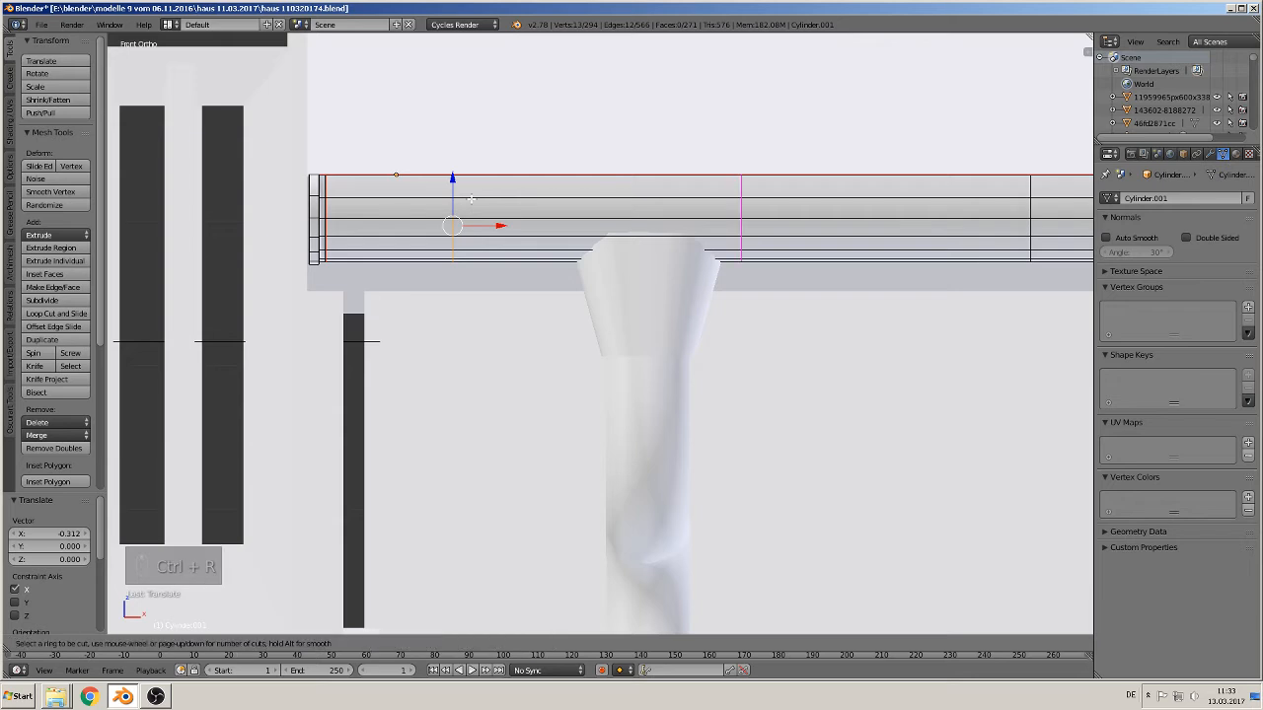
left_click(471, 199)
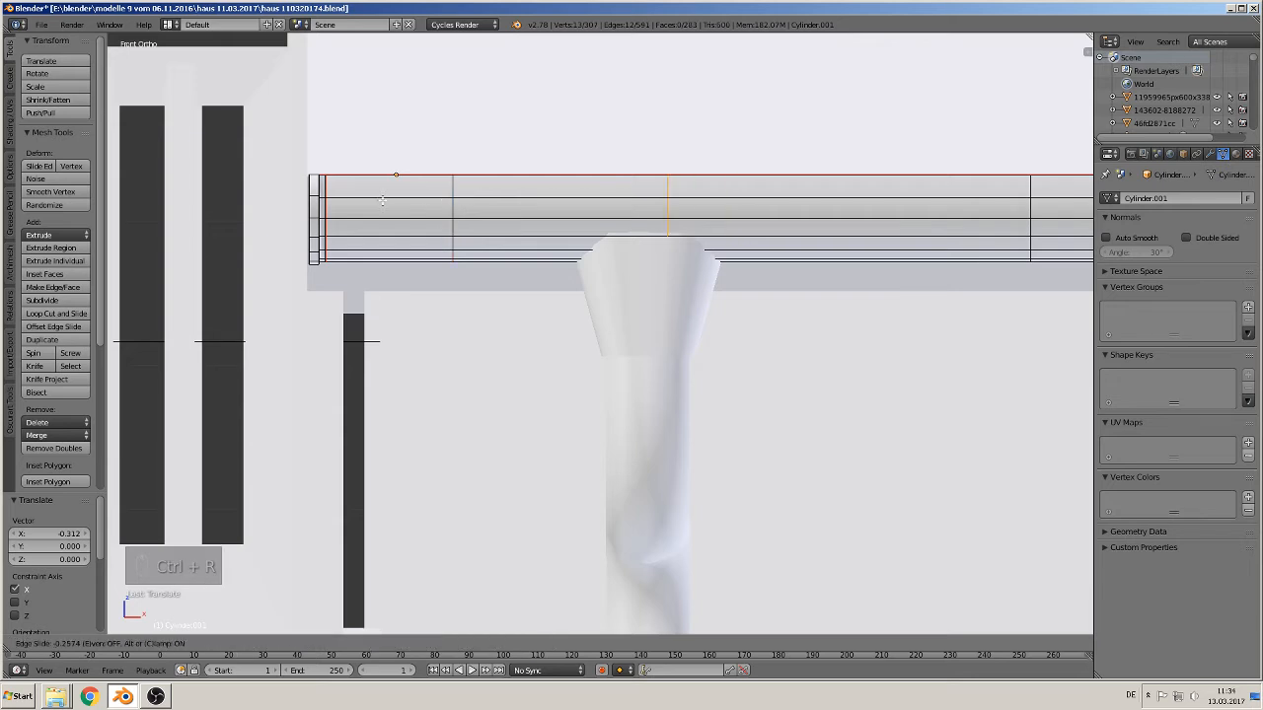
left_click(196, 161)
Try to select the crosswise edge loop nearest the gutter's semicircular end
middle_click_drag(842, 302, 507, 316, "shift")
scroll(631, 327, "down", 3)
scroll(848, 345, "down", 2)
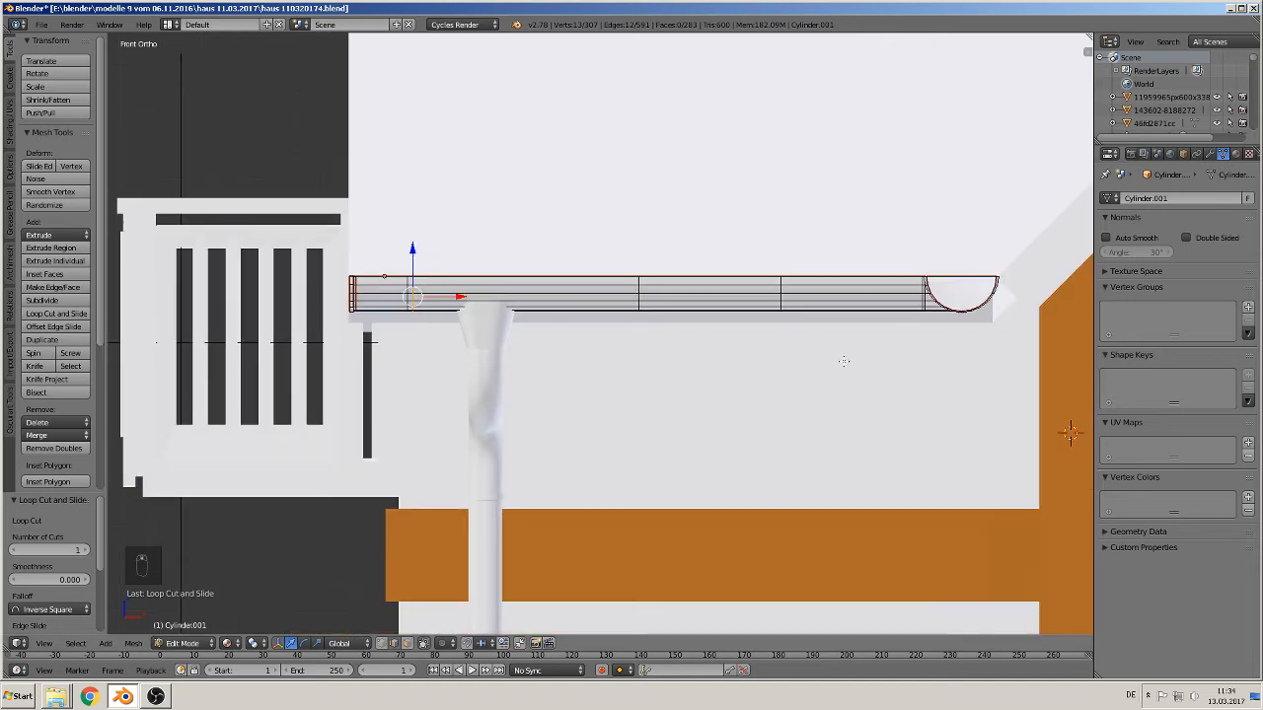
scroll(833, 343, "up", 1)
right_click(820, 285, "alt")
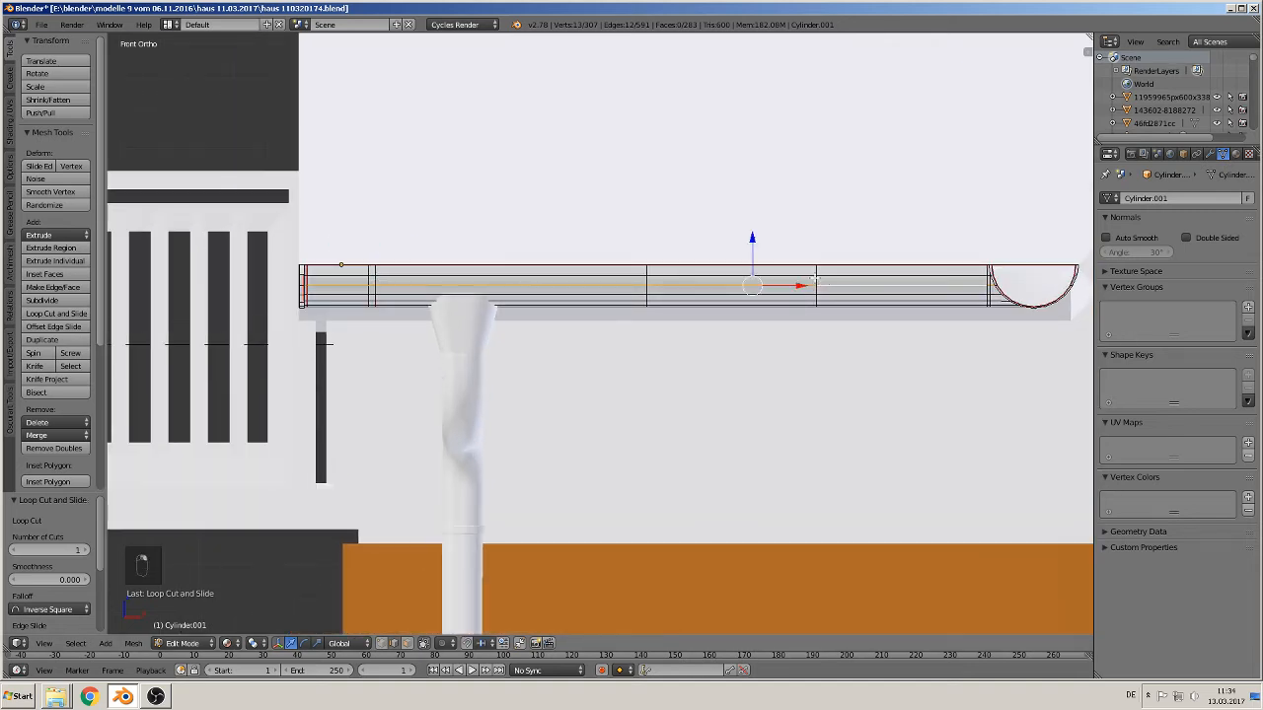
Move the gutter's far edge loop along X by about 0.43 and its middle edge loop by about 0.04
right_click(815, 282, "alt")
key("g")
key("x")
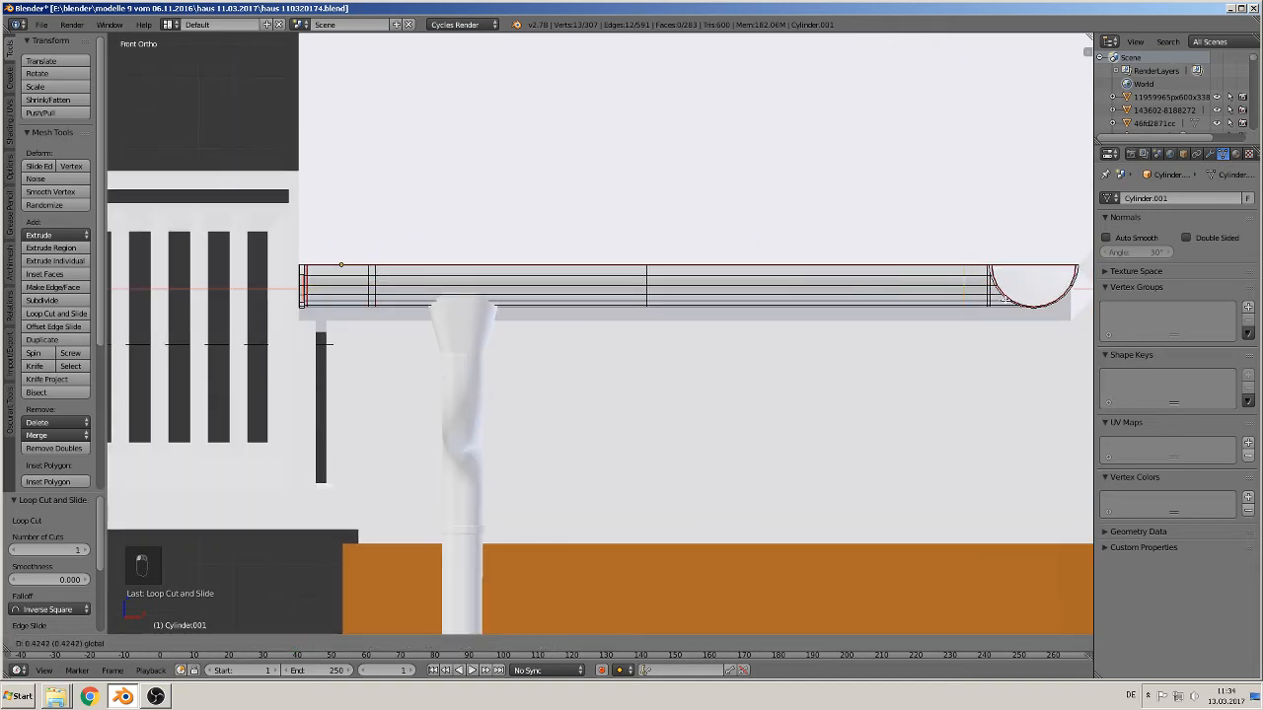
left_click(1002, 298)
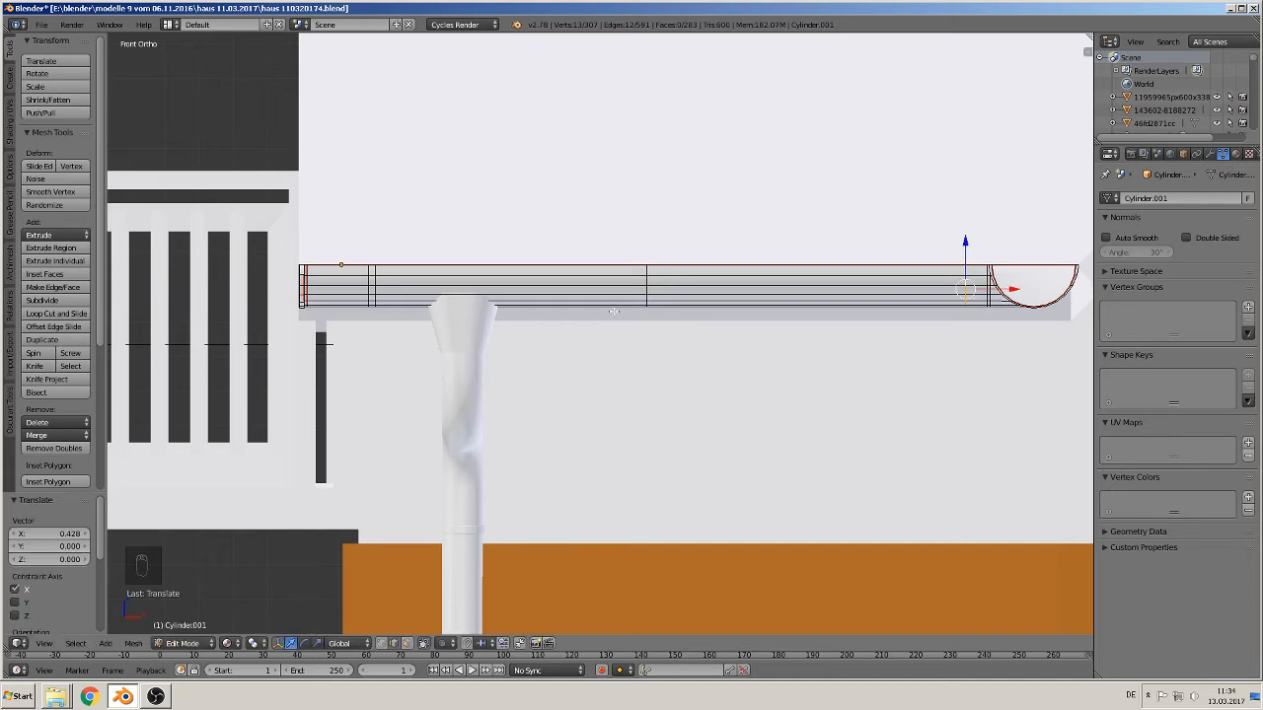
right_click(646, 281, "alt")
key("g")
key("x")
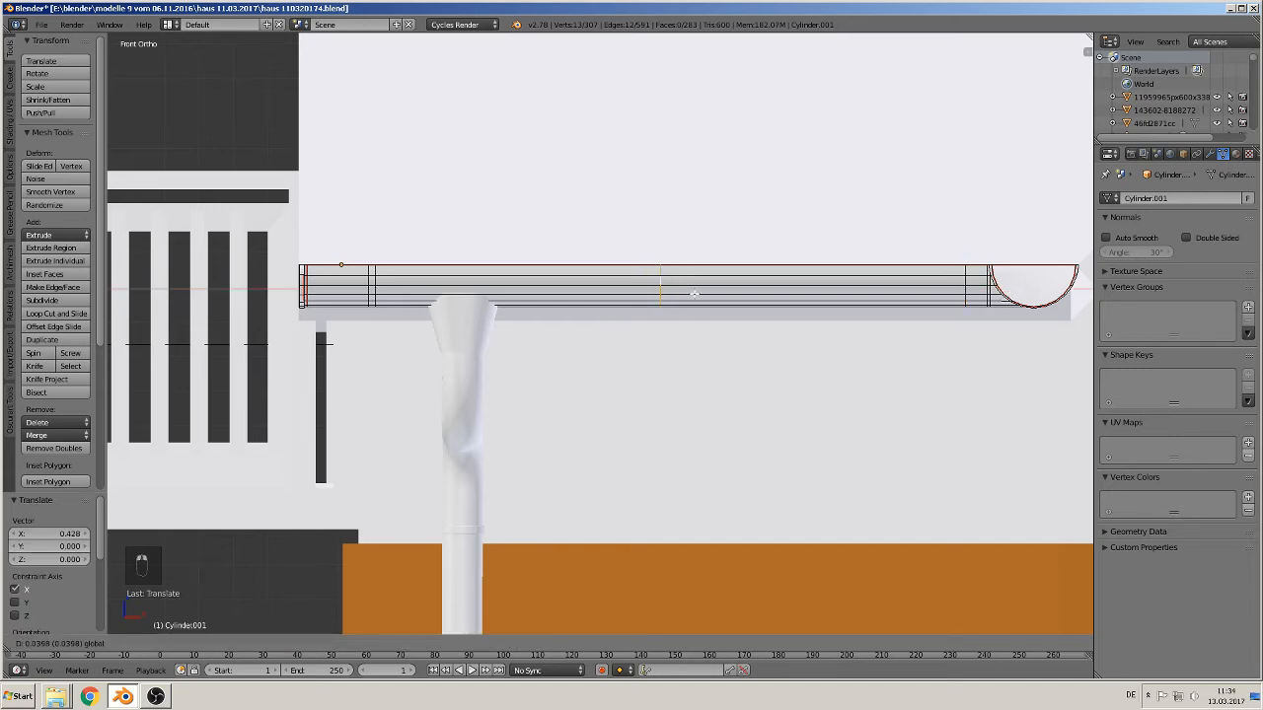
left_click(764, 376)
Add a loop cut close beside the gutter's middle edge loop and another close beside the loop near its far curved end
key("KP_Decimal")
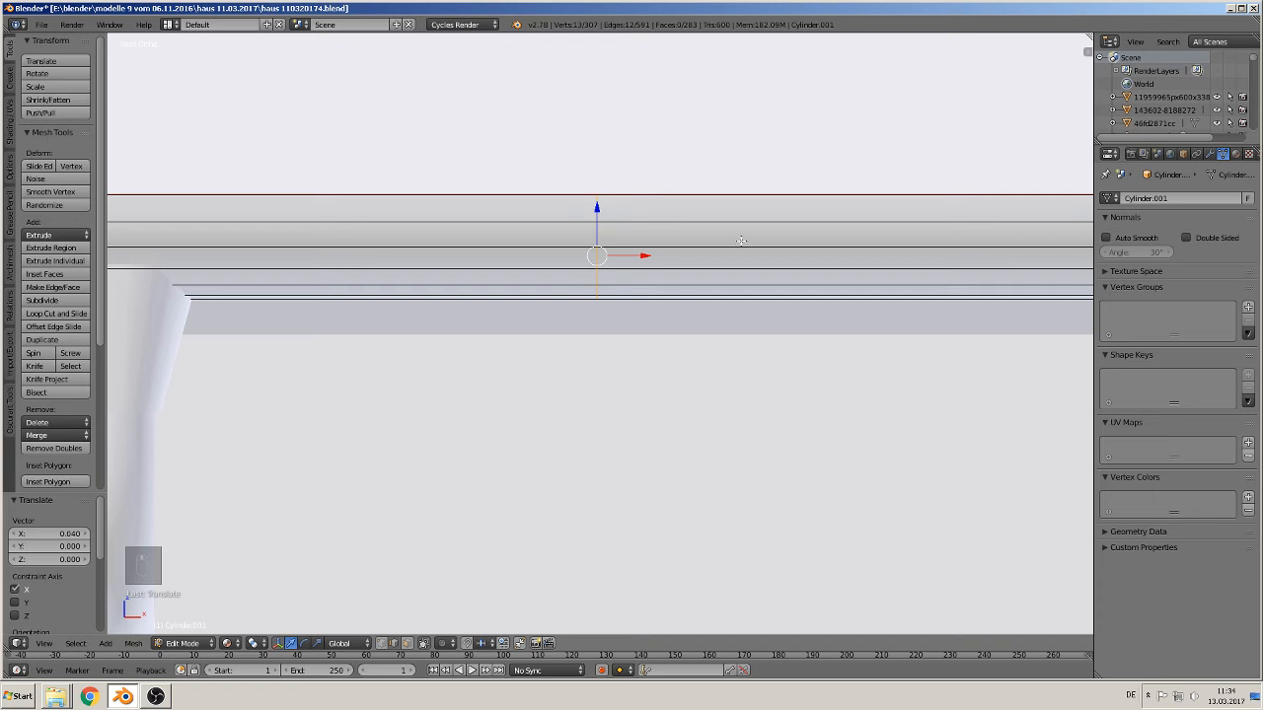
key("ctrl+r")
left_click(730, 243)
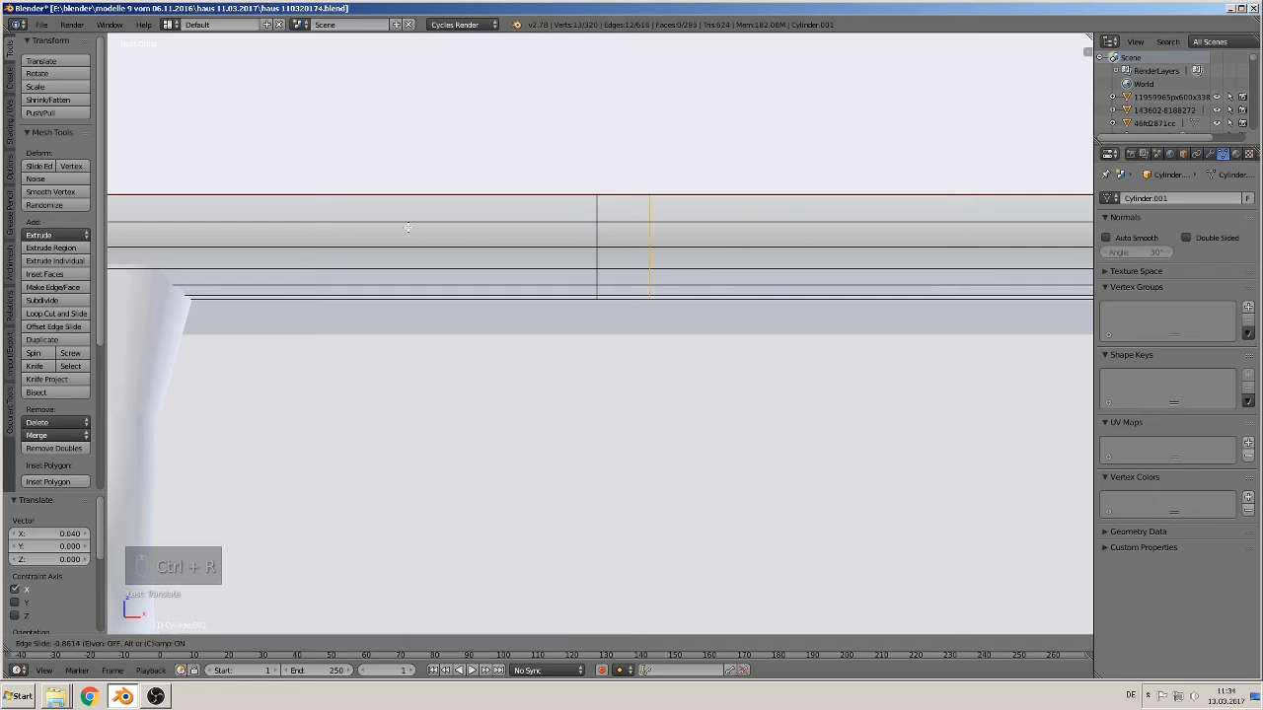
left_click(377, 213)
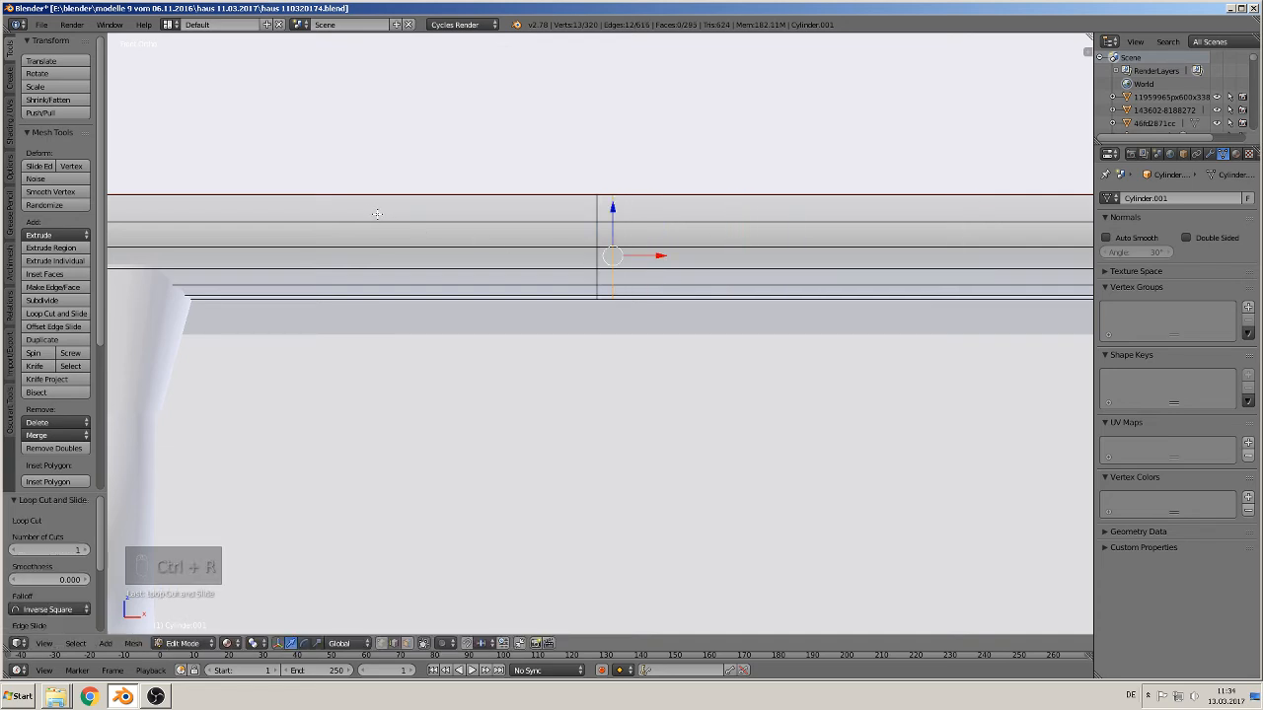
scroll(278, 403, "down", 4)
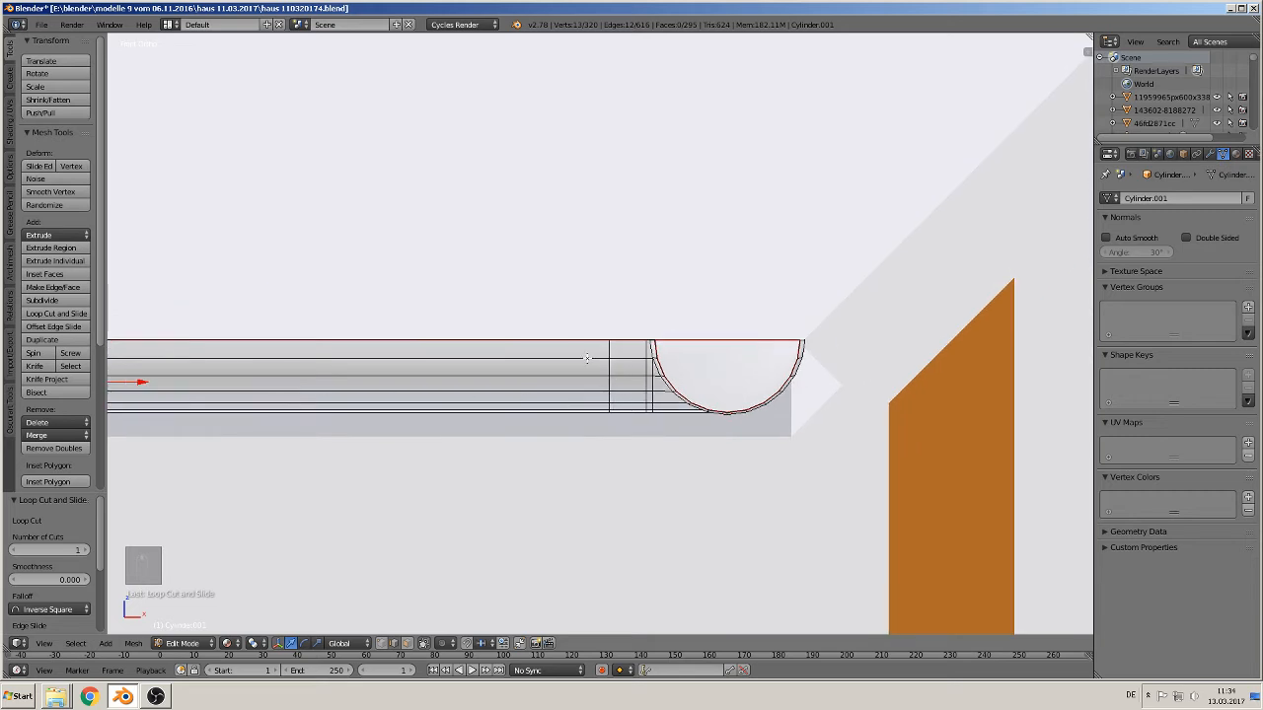
key("ctrl+r")
left_click(358, 363)
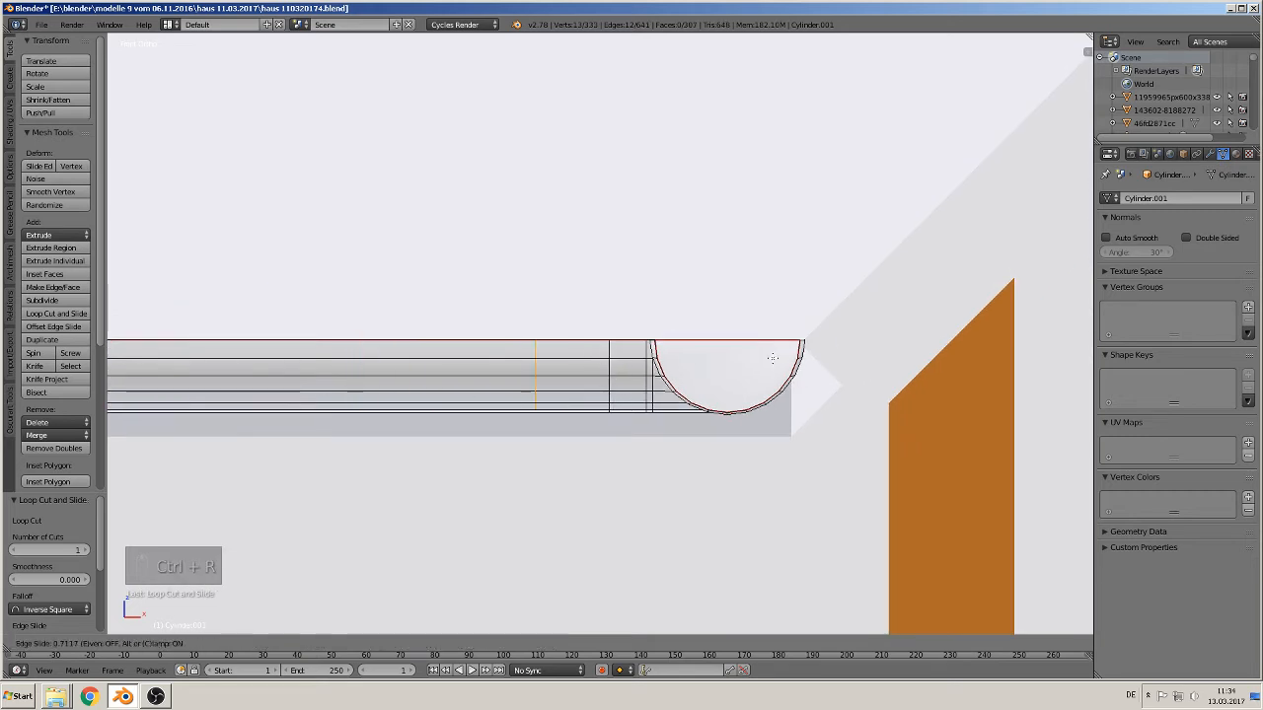
left_click(831, 364)
scroll(803, 524, "down", 5)
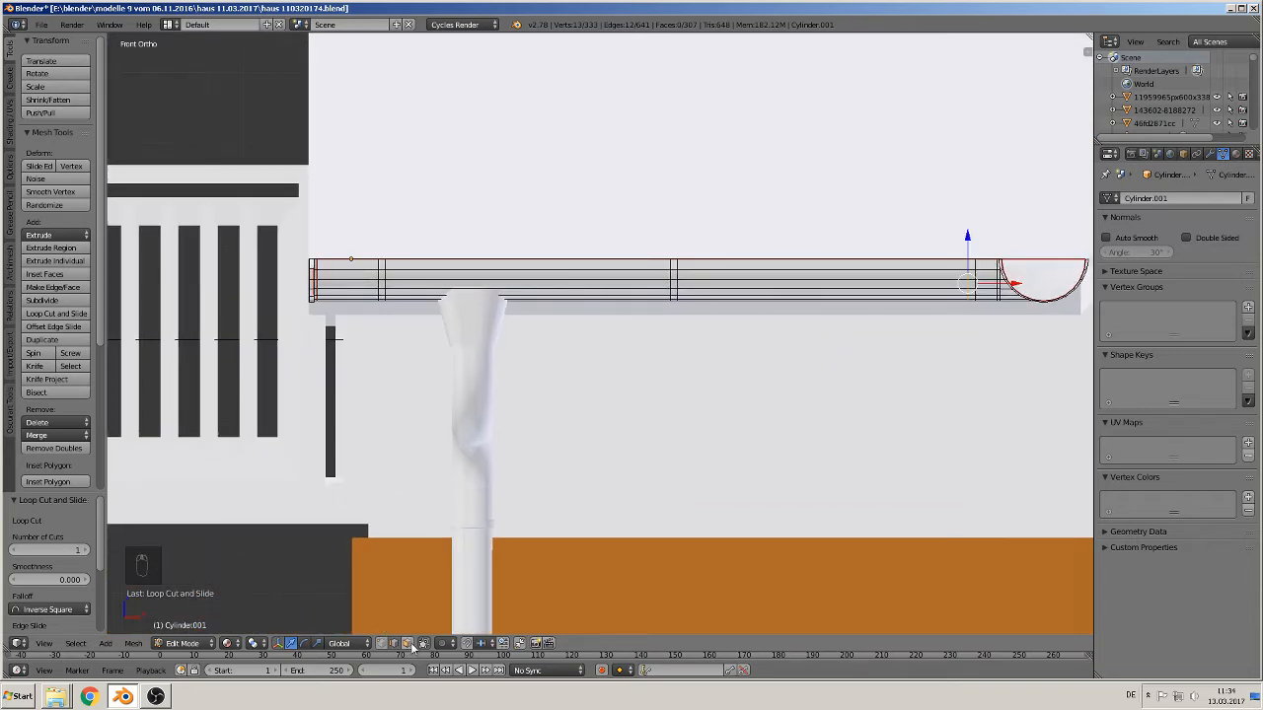
Extrude the narrow face ring between the gutter's end cap and the downpipe outward, scaling it to about 1.117 to form a bracket band
scroll(437, 344, "up", 3)
scroll(587, 324, "up", 2)
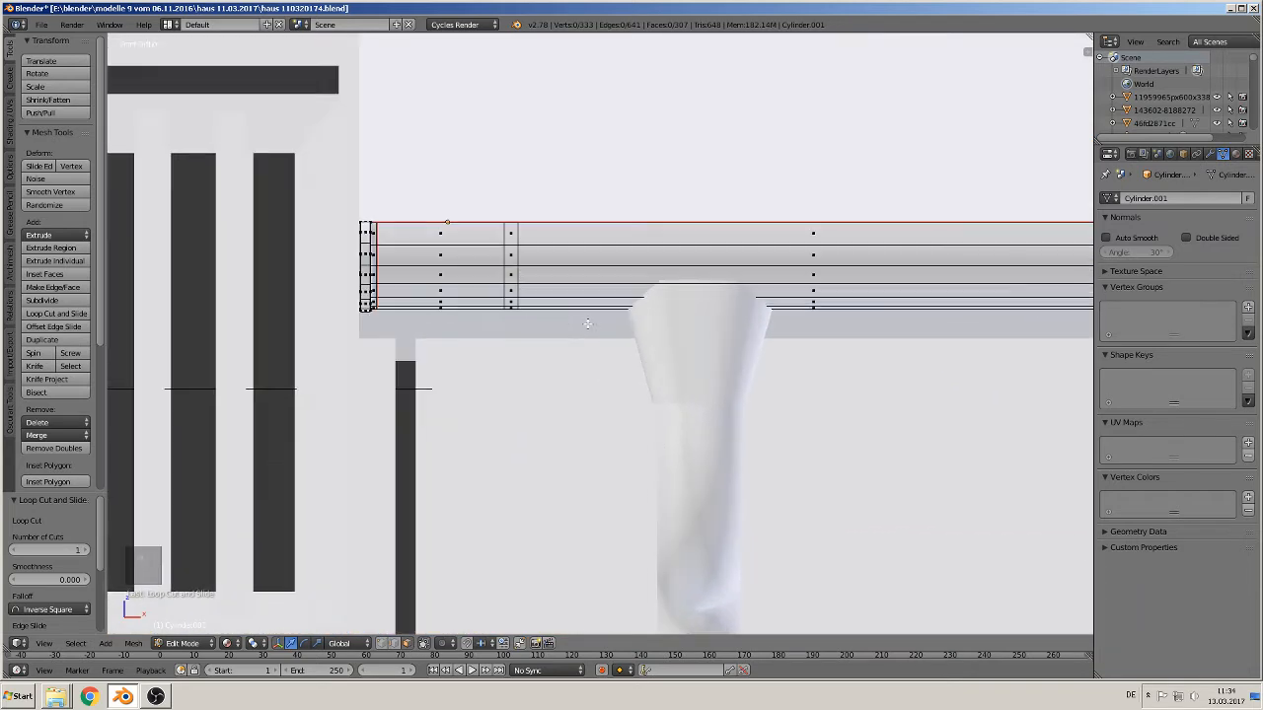
right_click(510, 267, "alt")
middle_click_drag(507, 402, 560, 405)
key("e")
key("s")
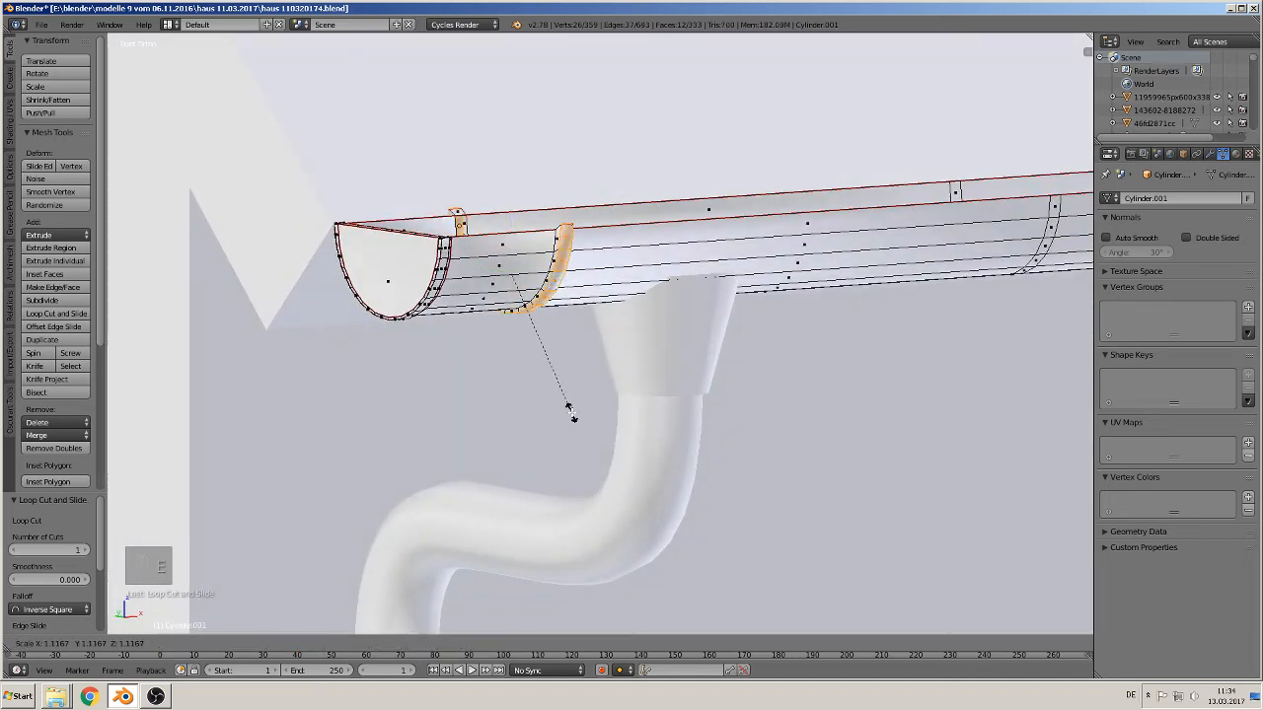
left_click(570, 412)
Add two supporting loop cuts on the bracket band near the downpipe, one close to each of its outer edges
scroll(577, 378, "up", 2)
middle_click_drag(576, 378, 427, 458)
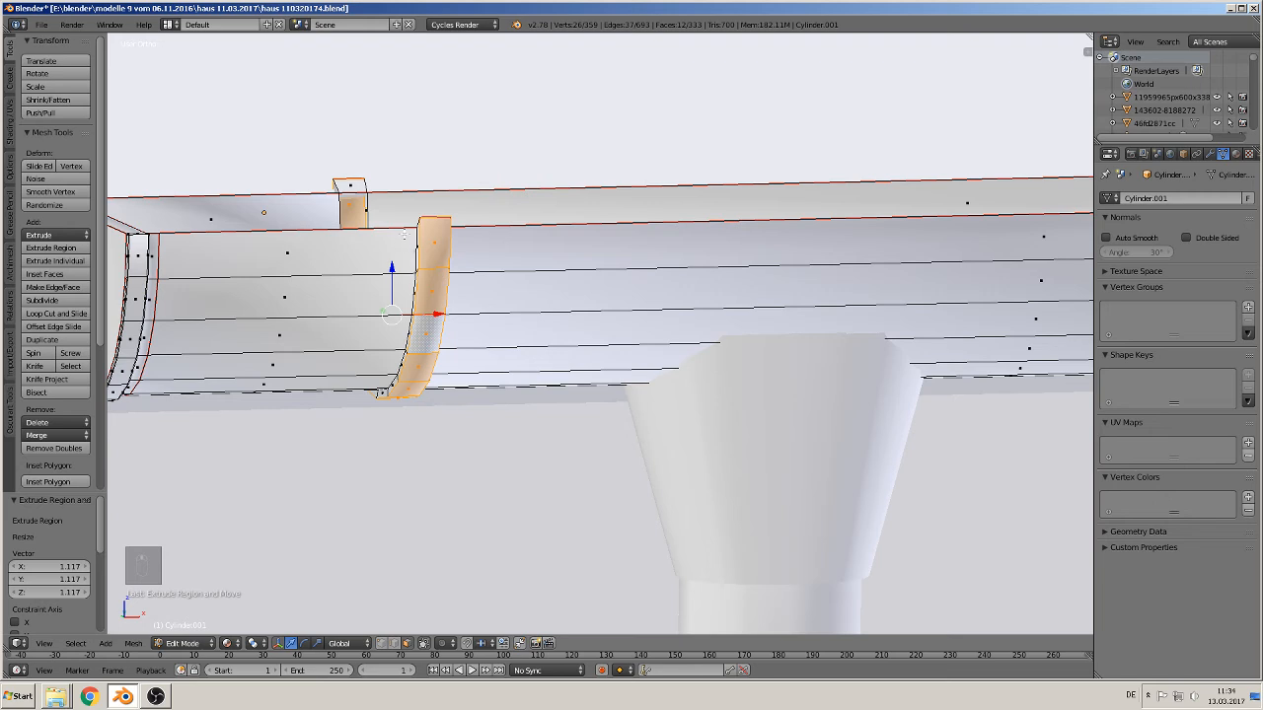
key("ctrl+r")
left_click(434, 258)
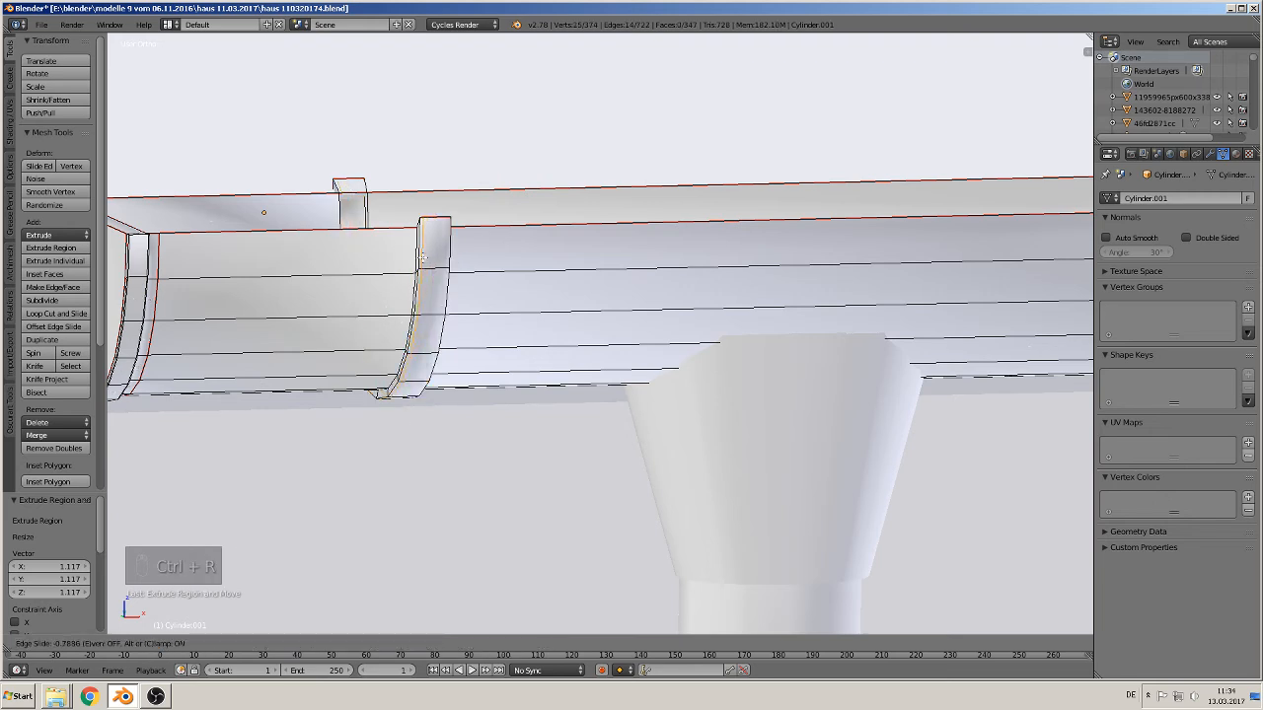
left_click(434, 258)
key("ctrl+r")
left_click(436, 268)
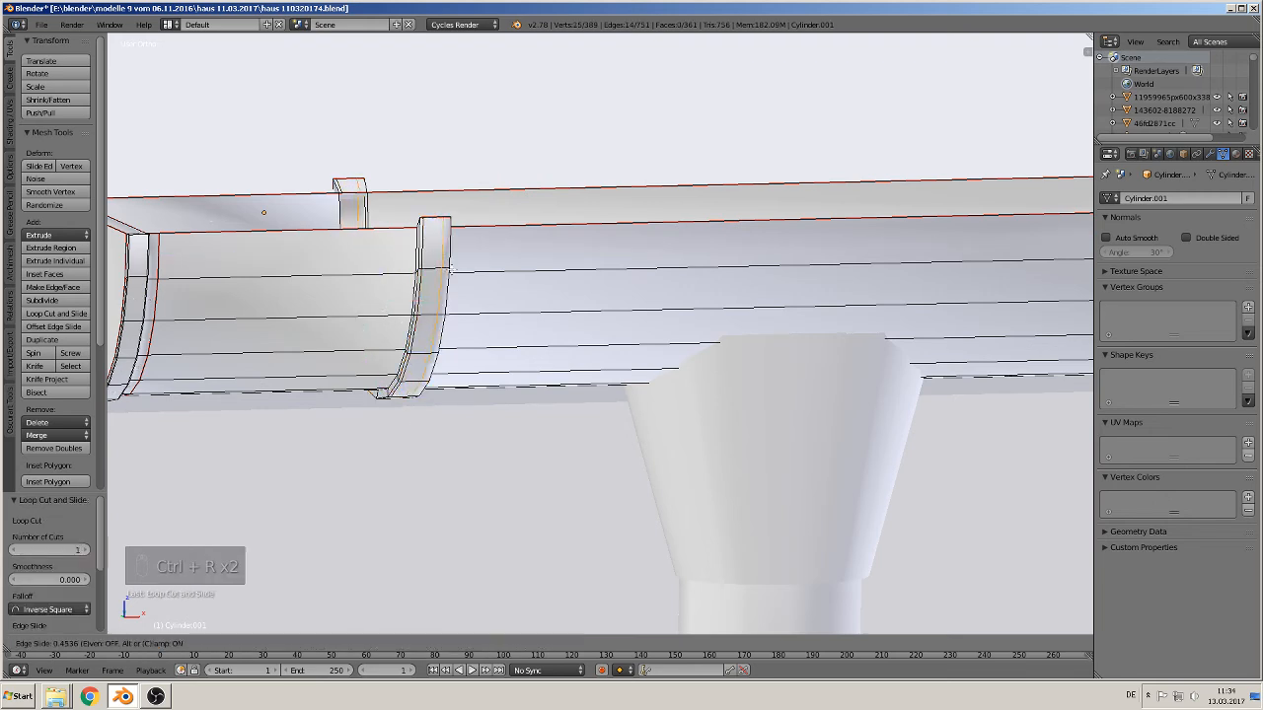
left_click(454, 268)
Add a supporting loop cut on the gutter surface close to each side of the bracket band near the downpipe
key("ctrl+r")
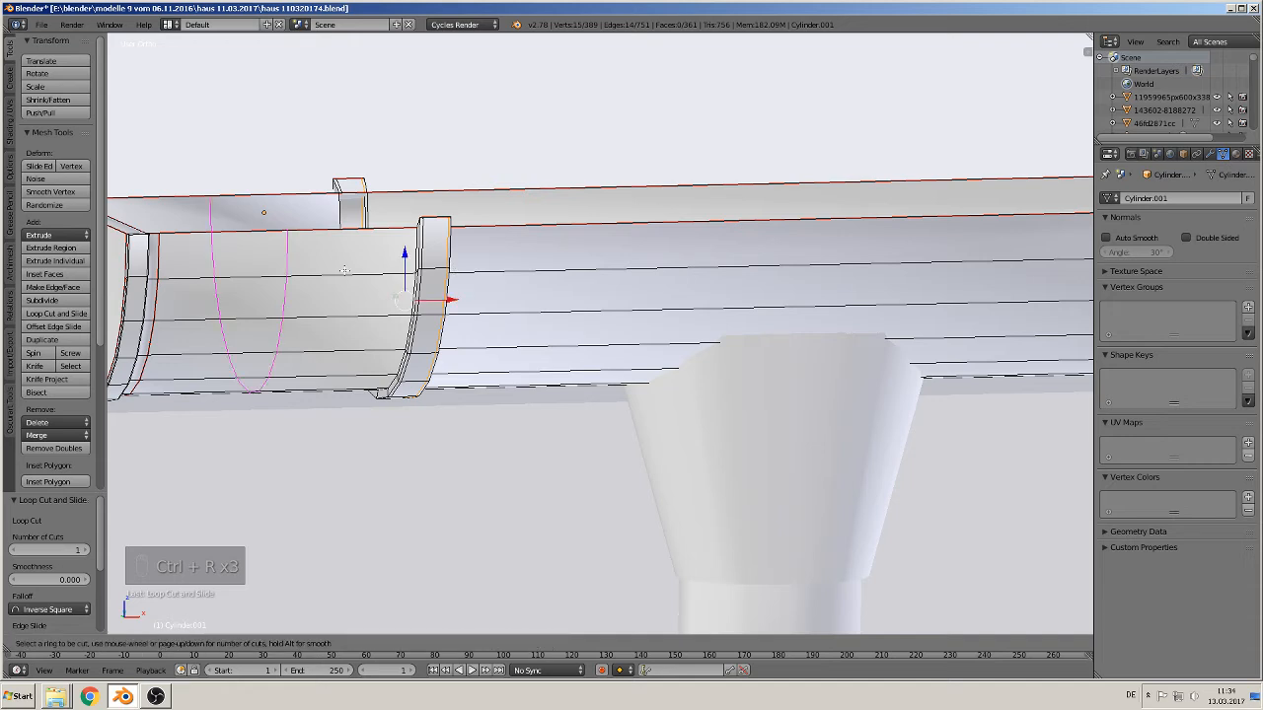
left_click(344, 269)
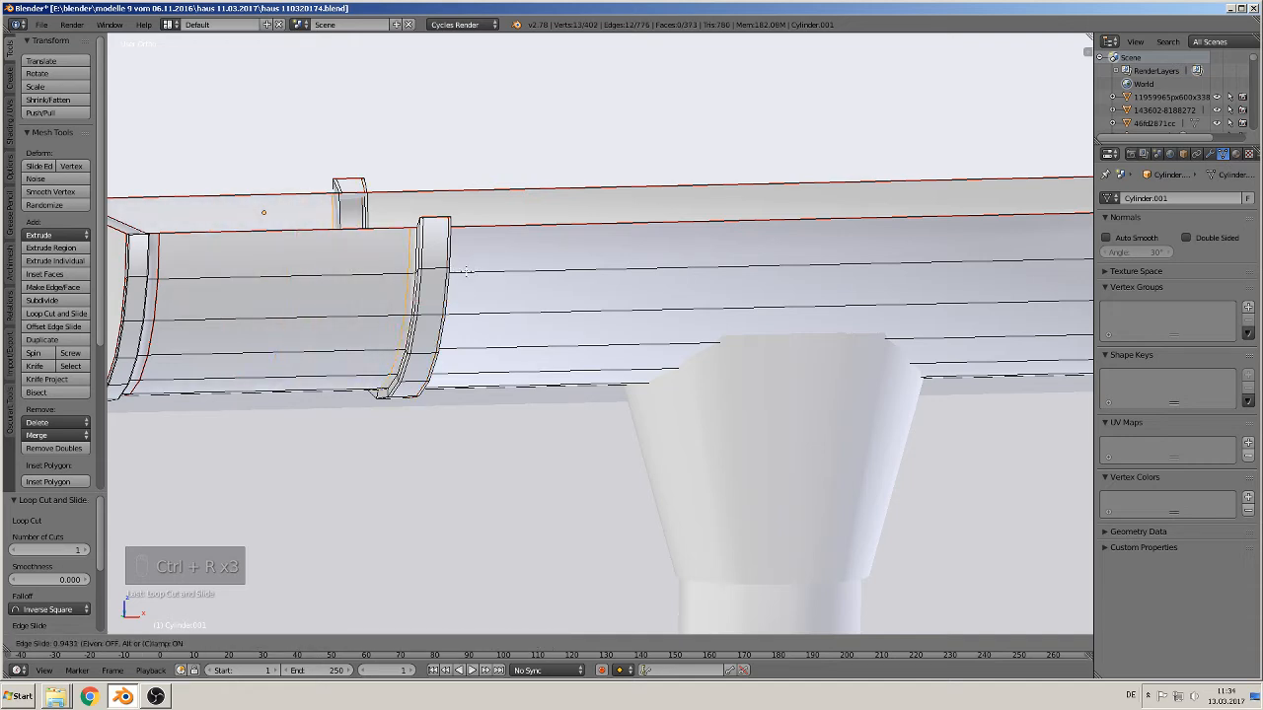
left_click(466, 270)
key("ctrl+r")
left_click(326, 258)
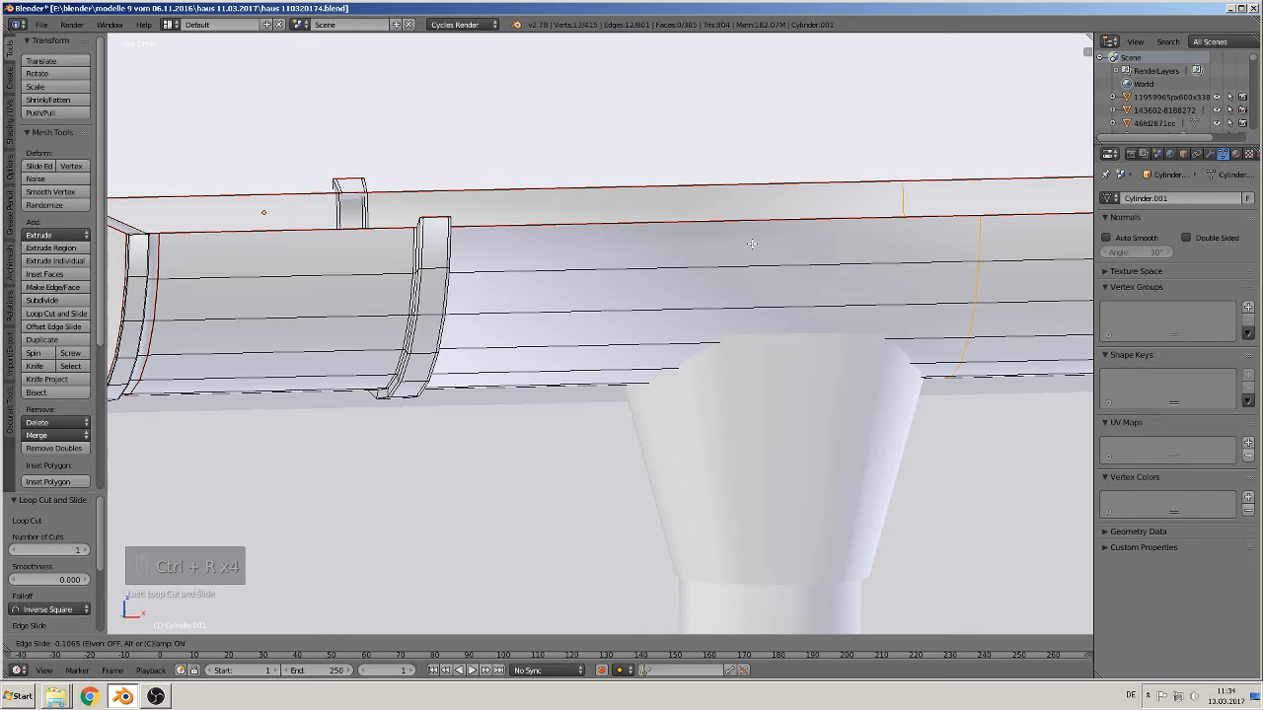
left_click(283, 243)
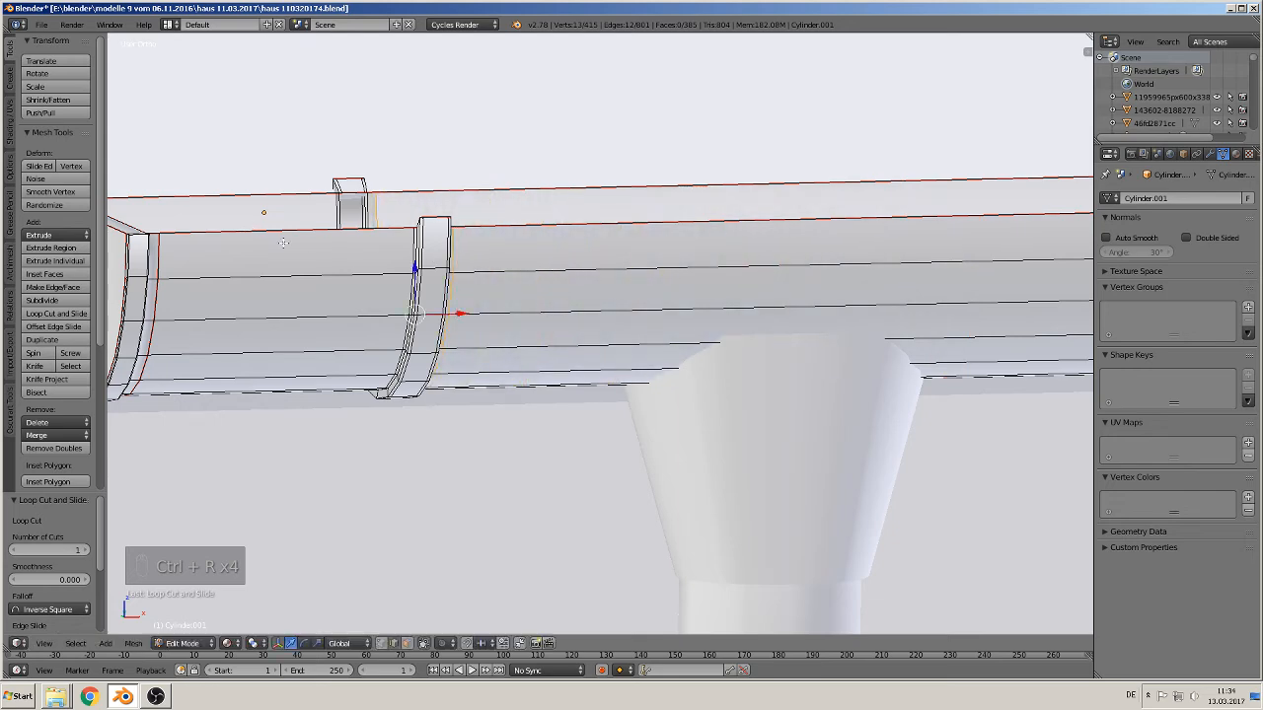
middle_click_drag(283, 243, 404, 262)
middle_click_drag(544, 292, 578, 371, "shift")
scroll(687, 340, "up", 4)
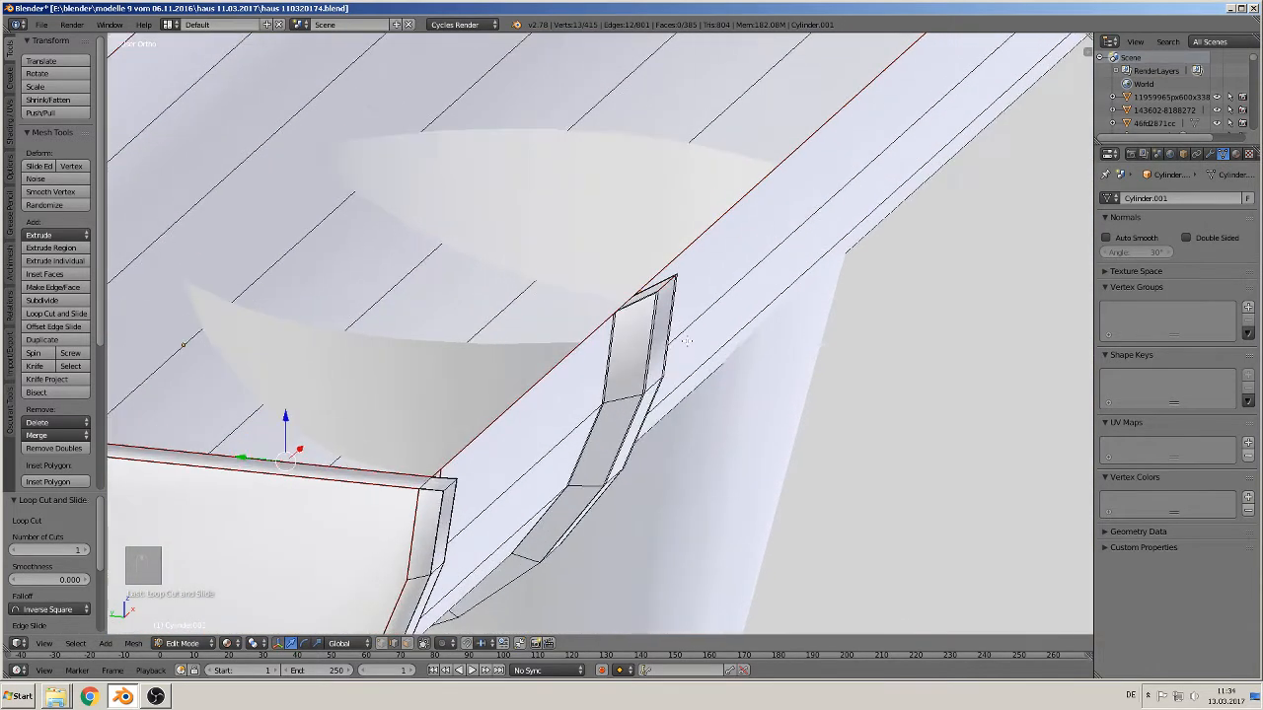
scroll(686, 341, "up", 1)
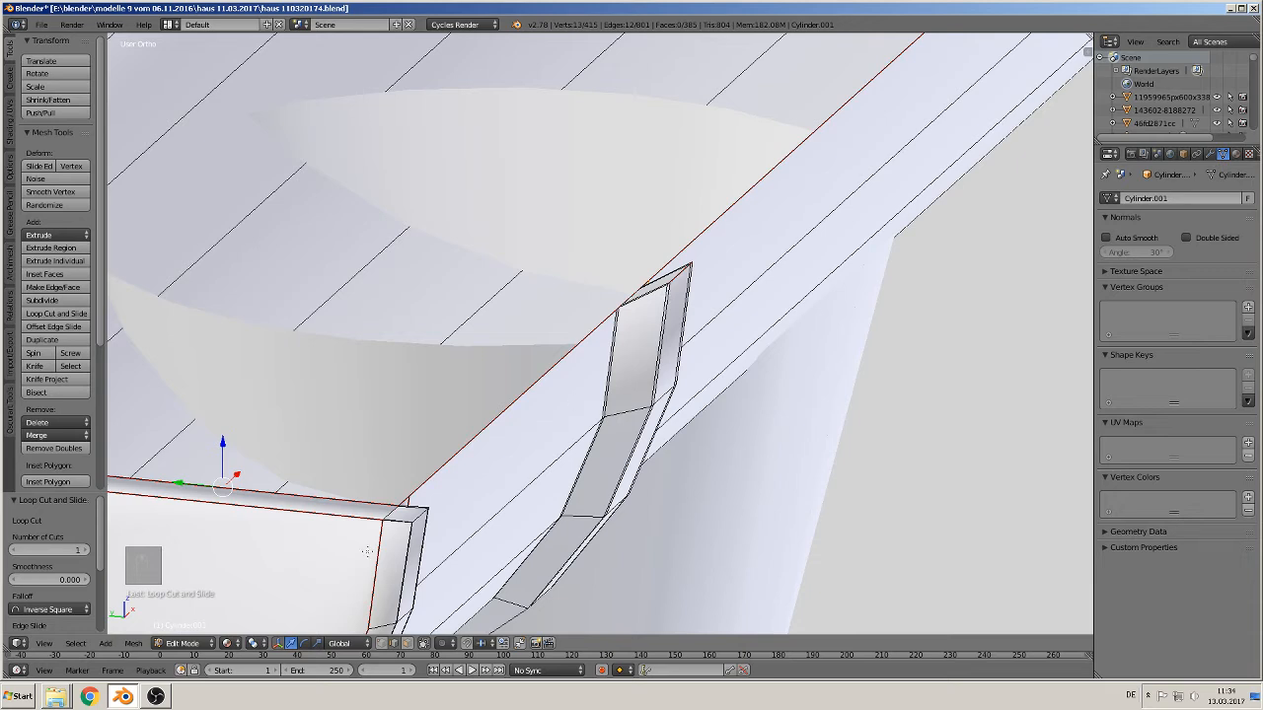
right_click(615, 476, "alt")
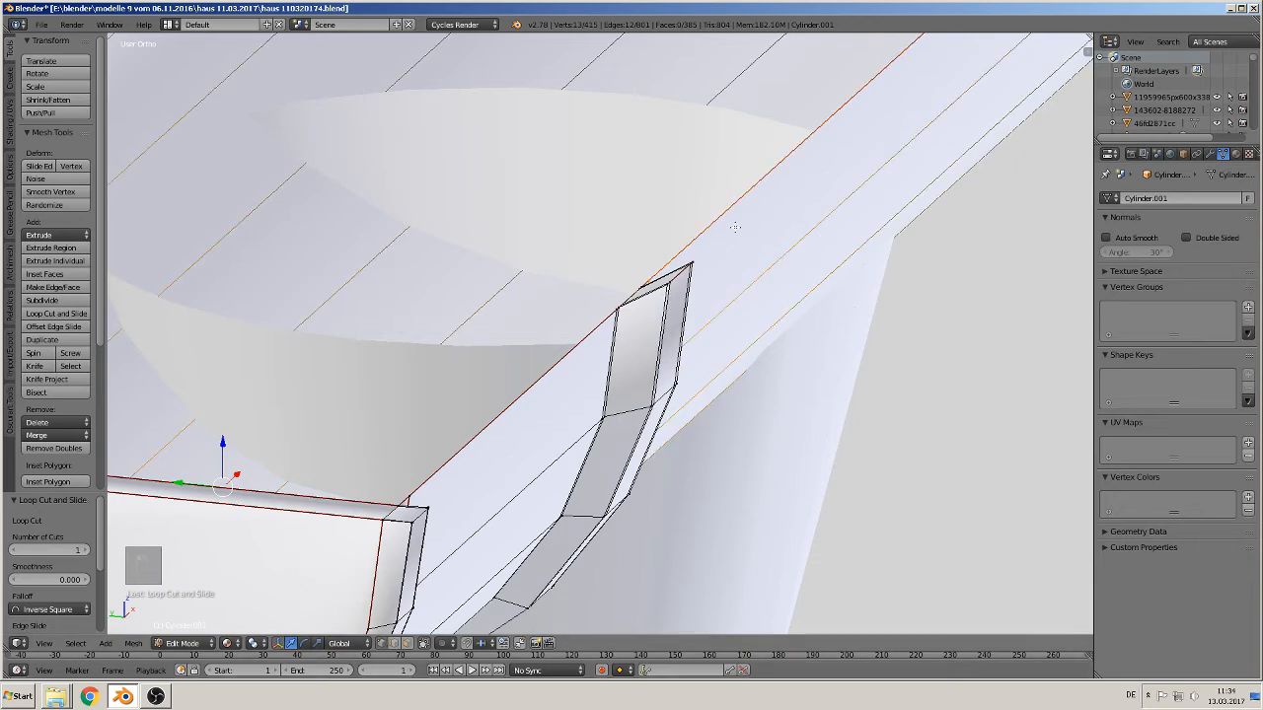
right_click(693, 264, "shift")
right_click(664, 289, "shift")
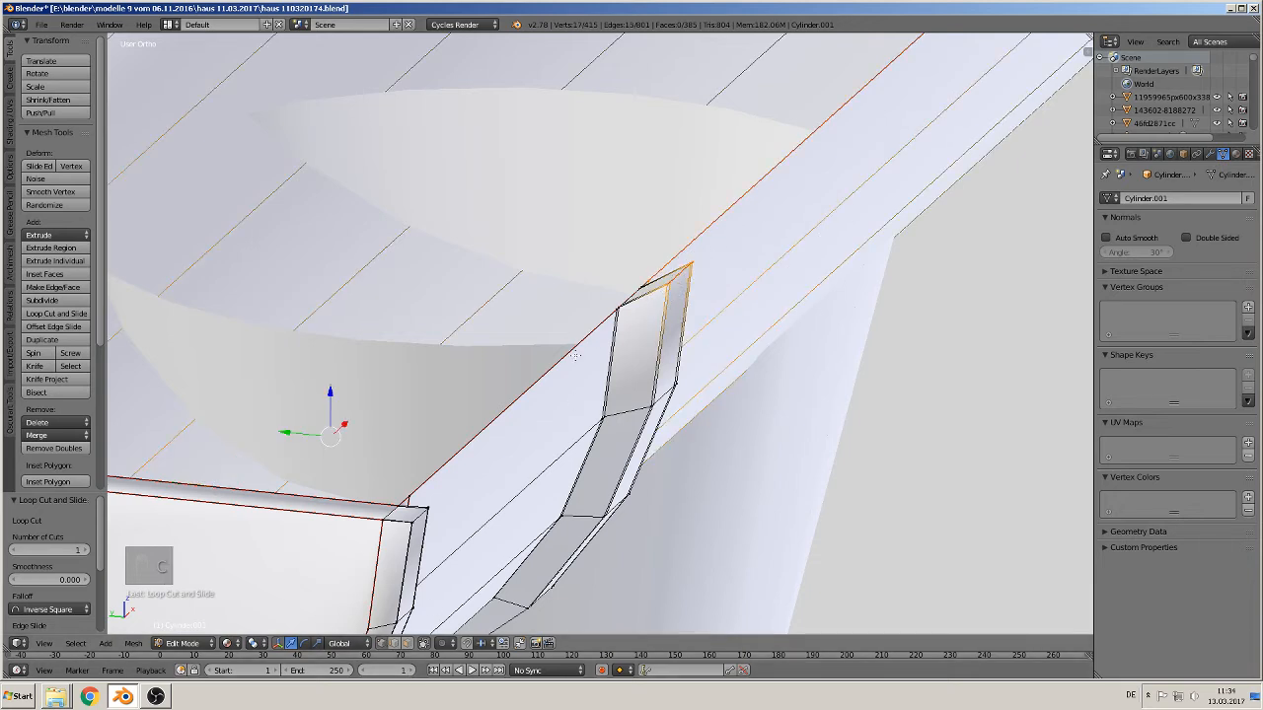
scroll(575, 356, "down", 3)
key("a")
right_click(622, 329)
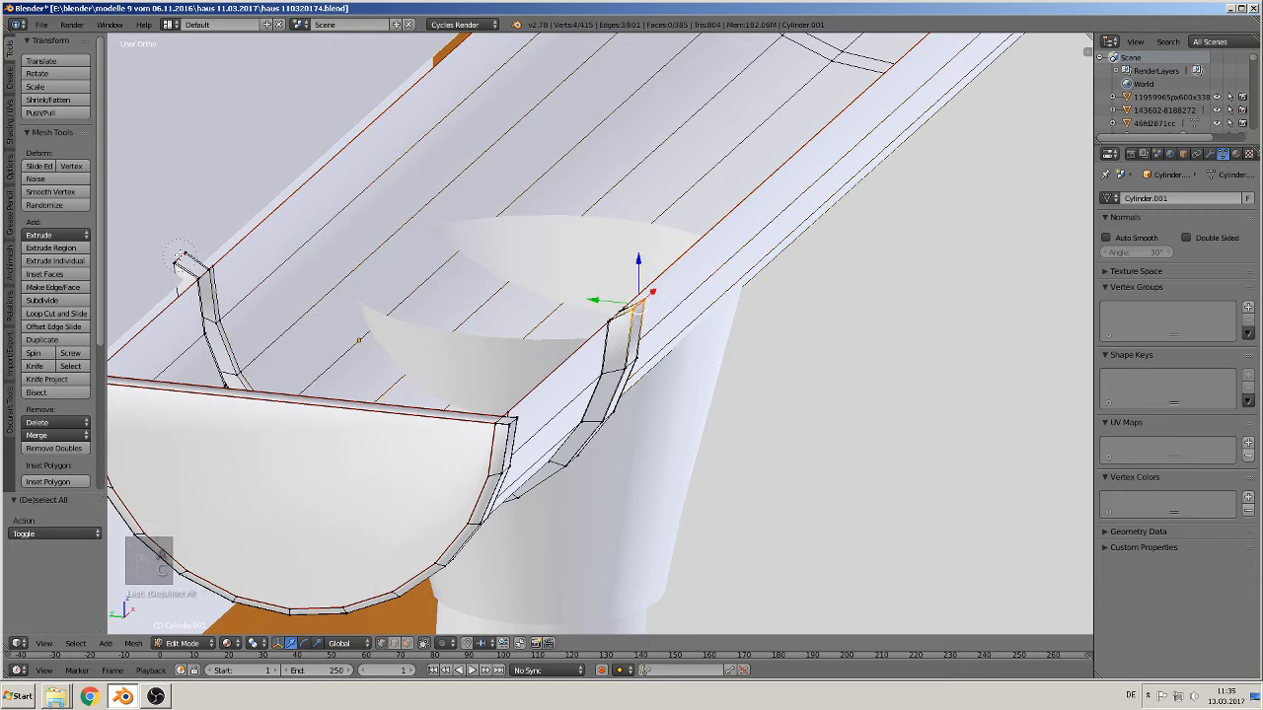
right_click(155, 275)
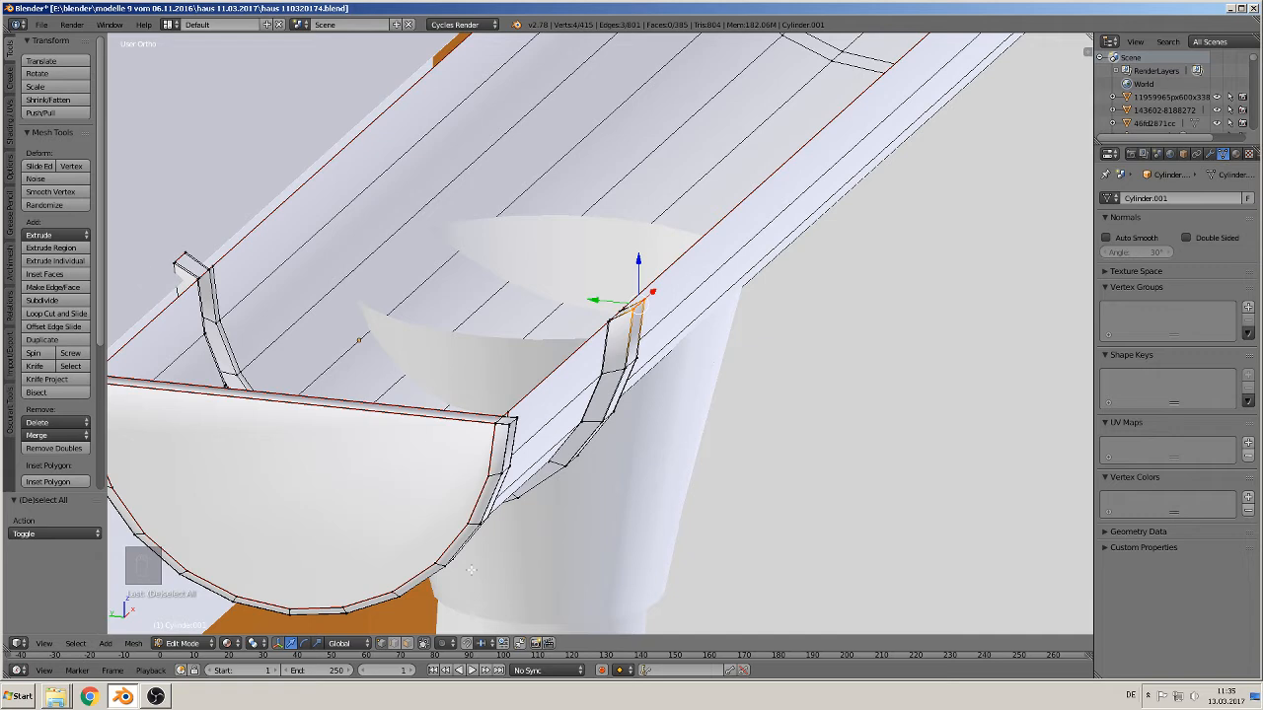
Allow selection through the mesh, select the bracket band's two raised upper ends, lower them about 0.006 along Z, and check the shape in Object Mode
left_click(424, 643)
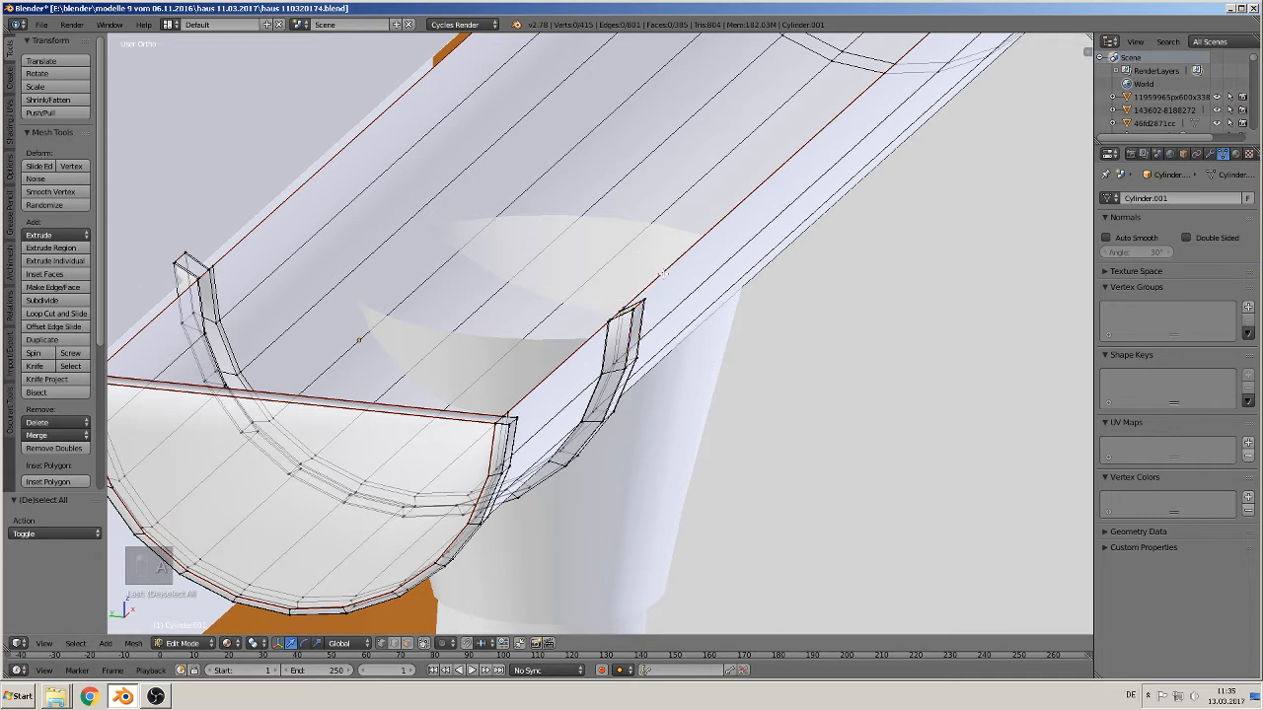
key("c")
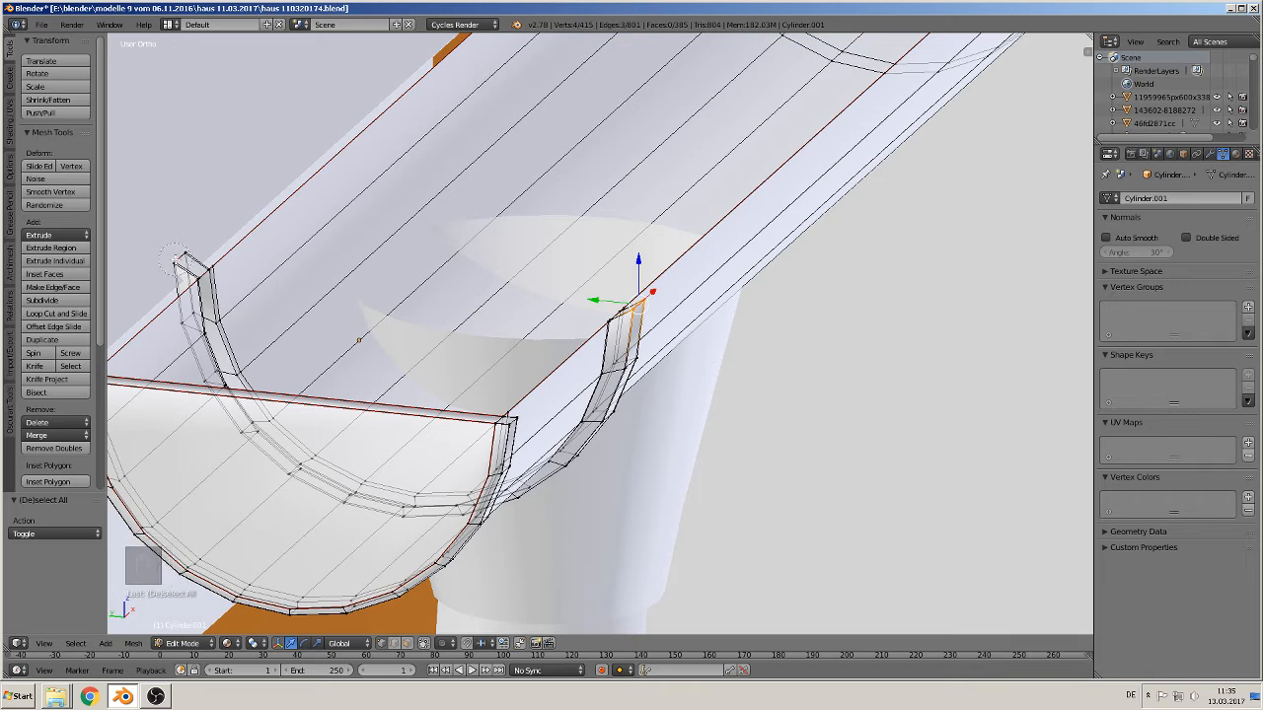
left_click_drag(173, 258, 188, 245)
key("g")
key("z")
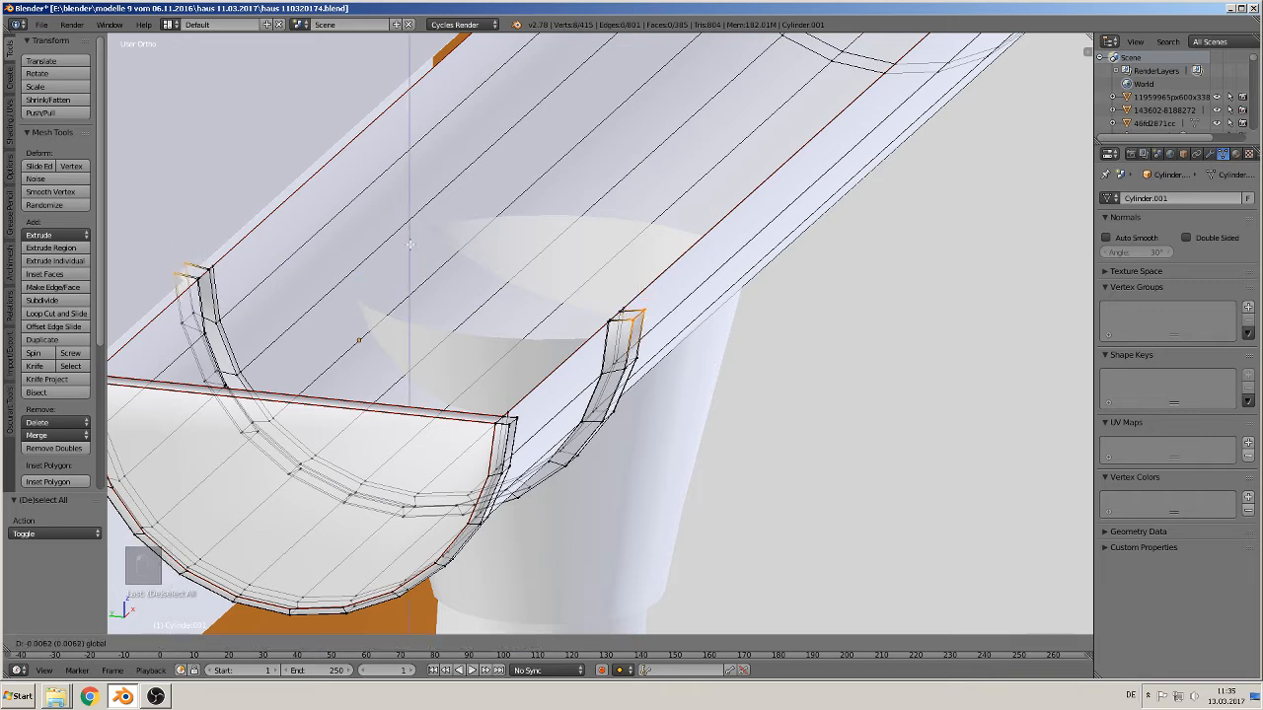
left_click(409, 248)
middle_click_drag(410, 247, 499, 116)
key("Tab")
middle_click_drag(688, 256, 641, 416)
middle_click_drag(834, 325, 795, 336)
key("Tab")
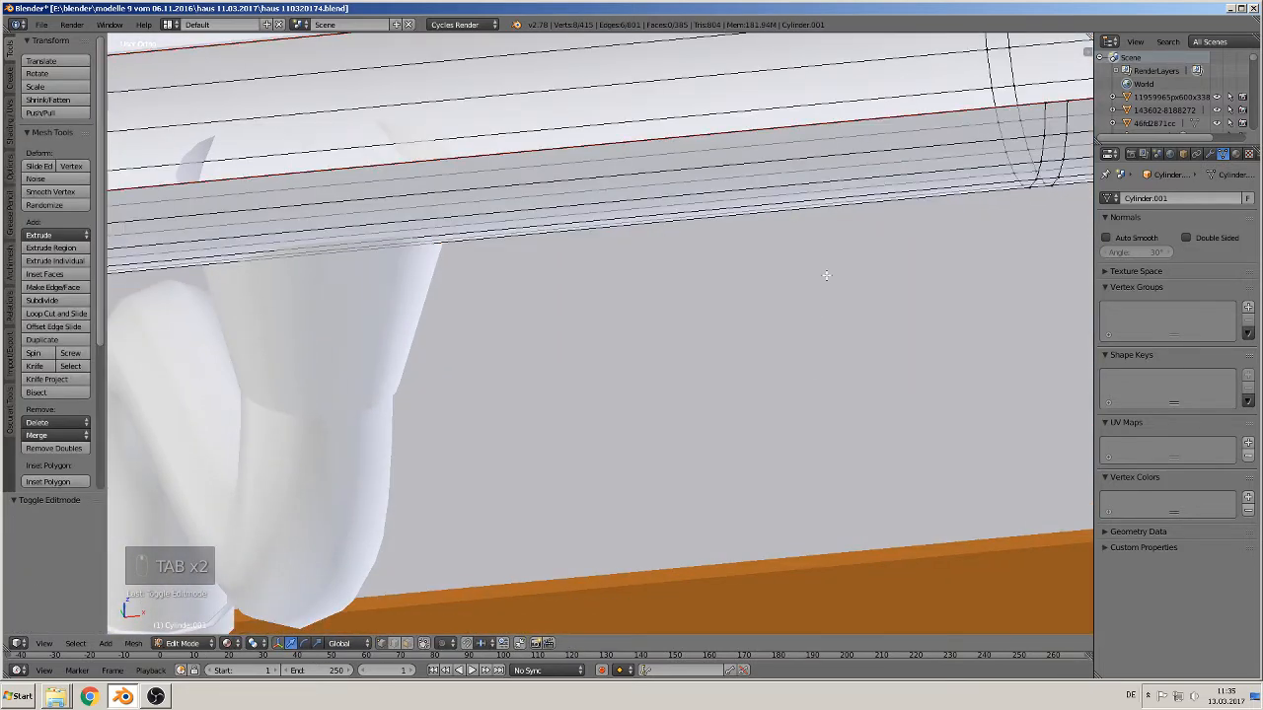
Extrude the narrow face ring at the gutter's middle outward, scaling it to about 1.093 to form a second bracket band
scroll(789, 306, "down", 2)
middle_click_drag(780, 288, 501, 419, "shift")
scroll(501, 419, "up", 2)
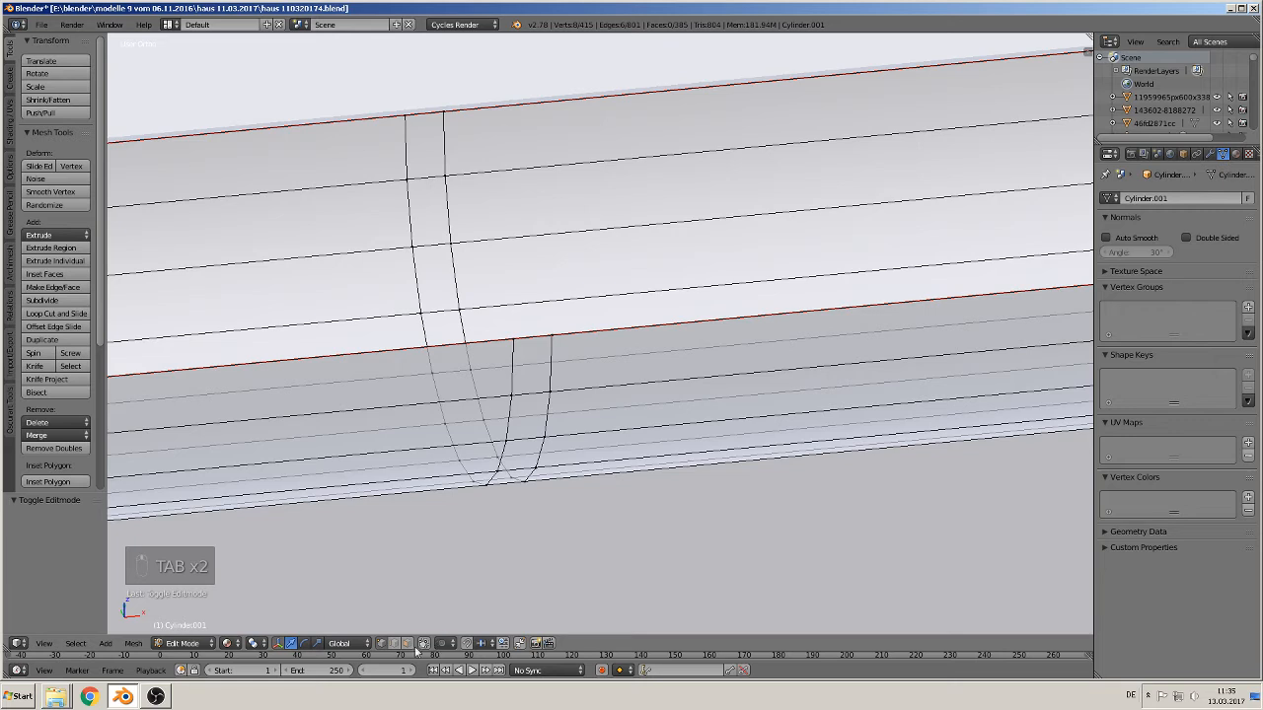
right_click(525, 400, "alt")
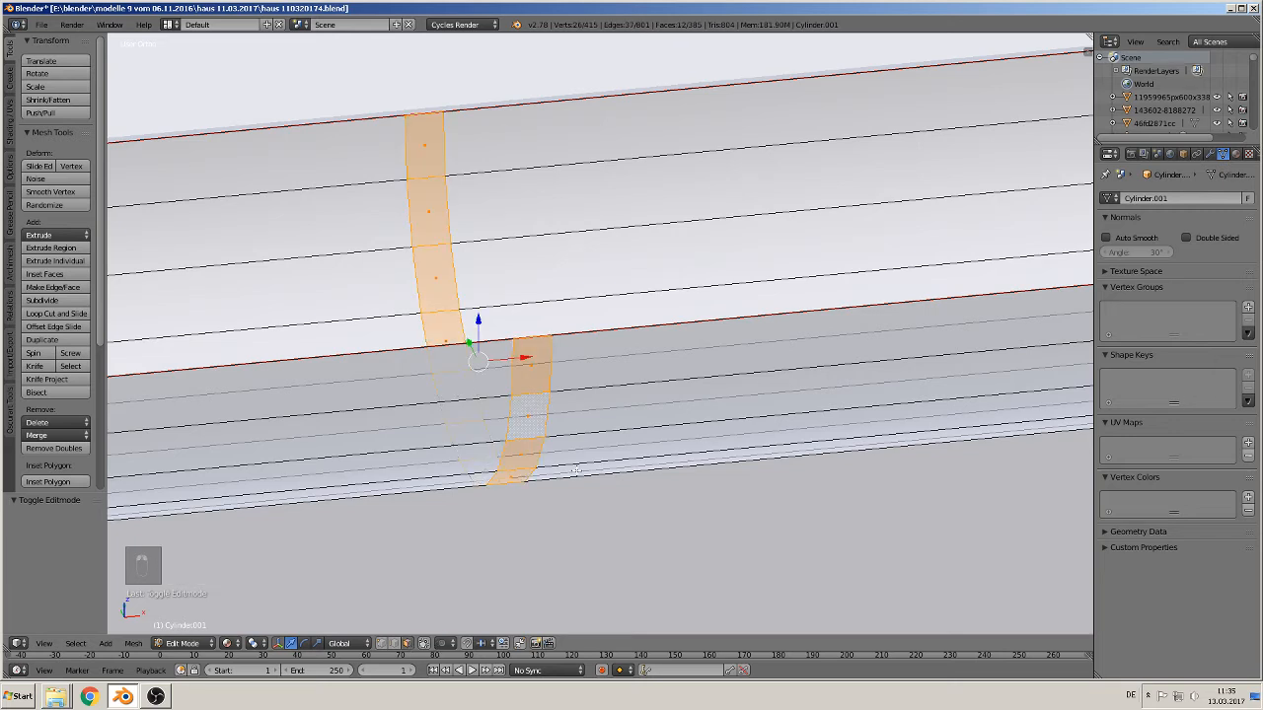
key("e")
key("s")
left_click(578, 485)
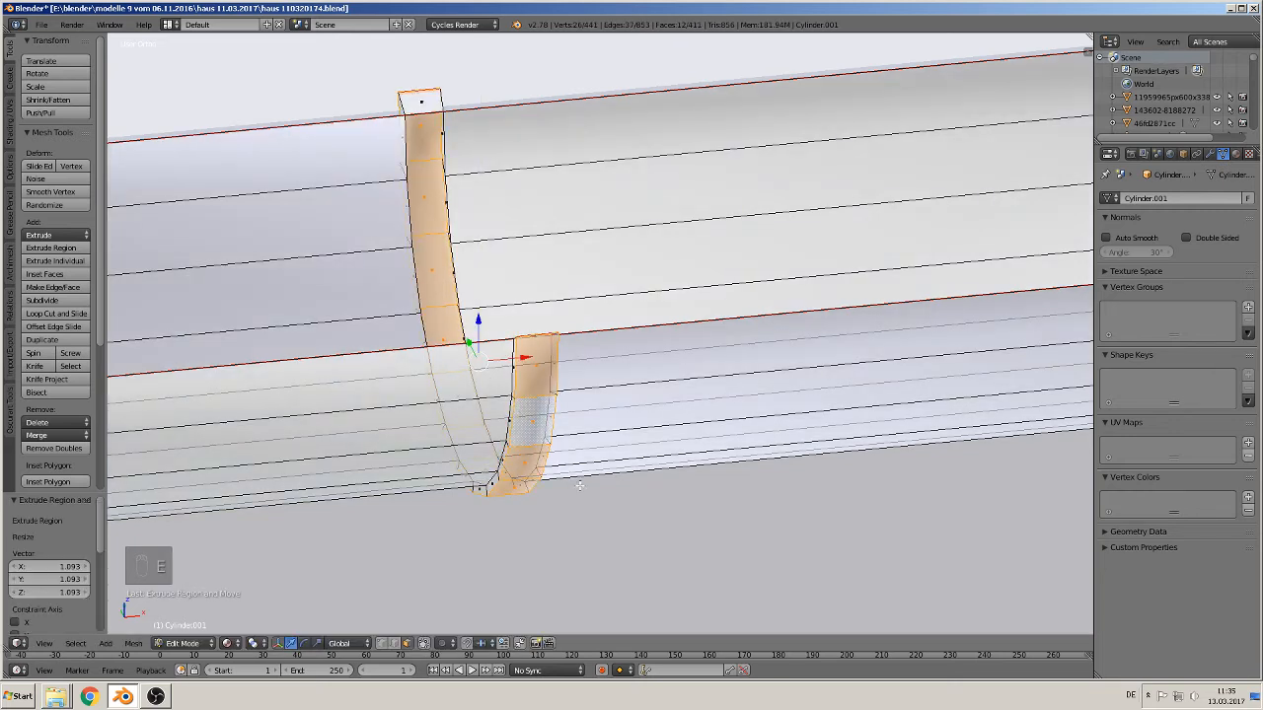
Add a supporting loop cut on the middle bracket band, close to its outer edge on the downpipe side
key("ctrl+r")
left_click(525, 400)
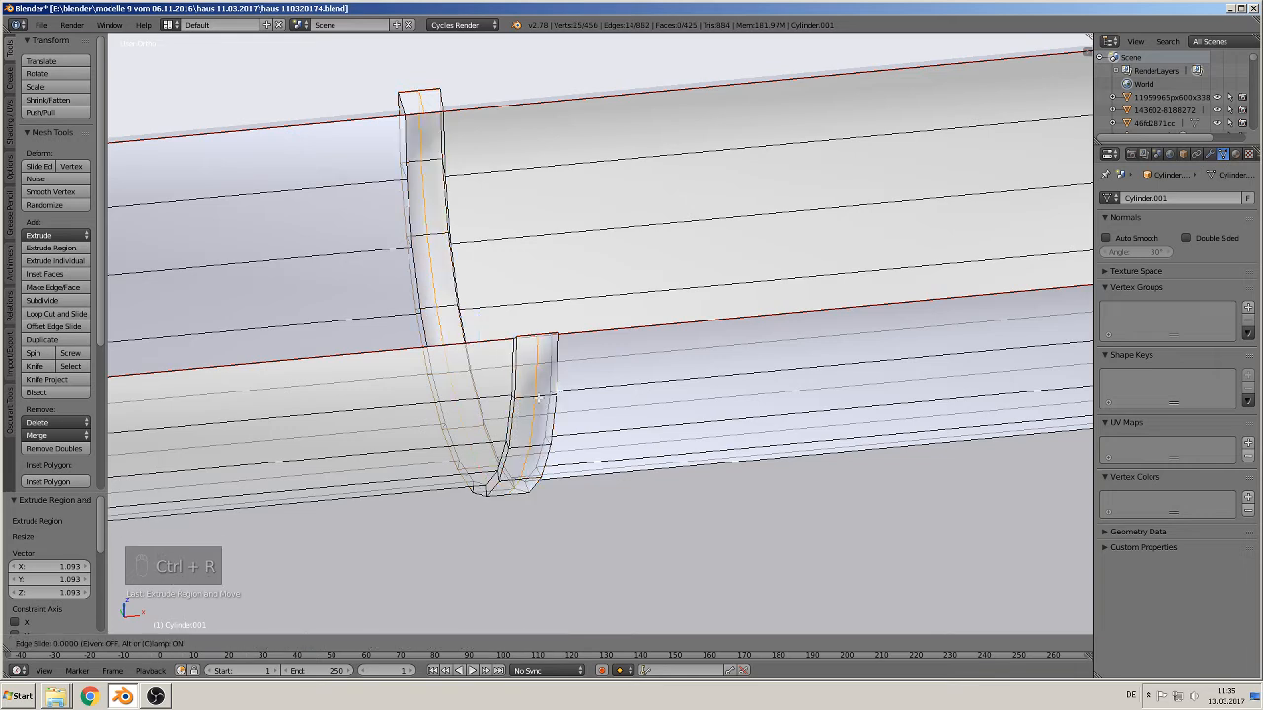
left_click(519, 403)
key("ctrl+r")
left_click(544, 389)
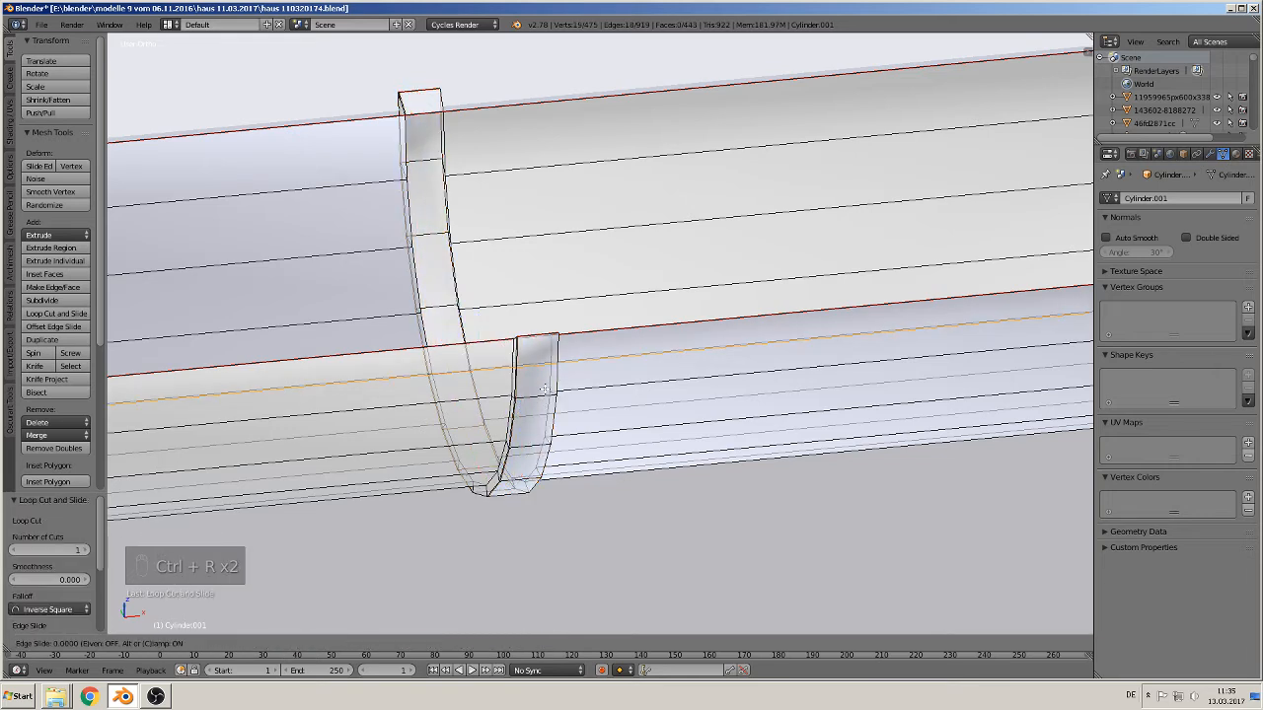
left_click(543, 390)
key("ctrl+z")
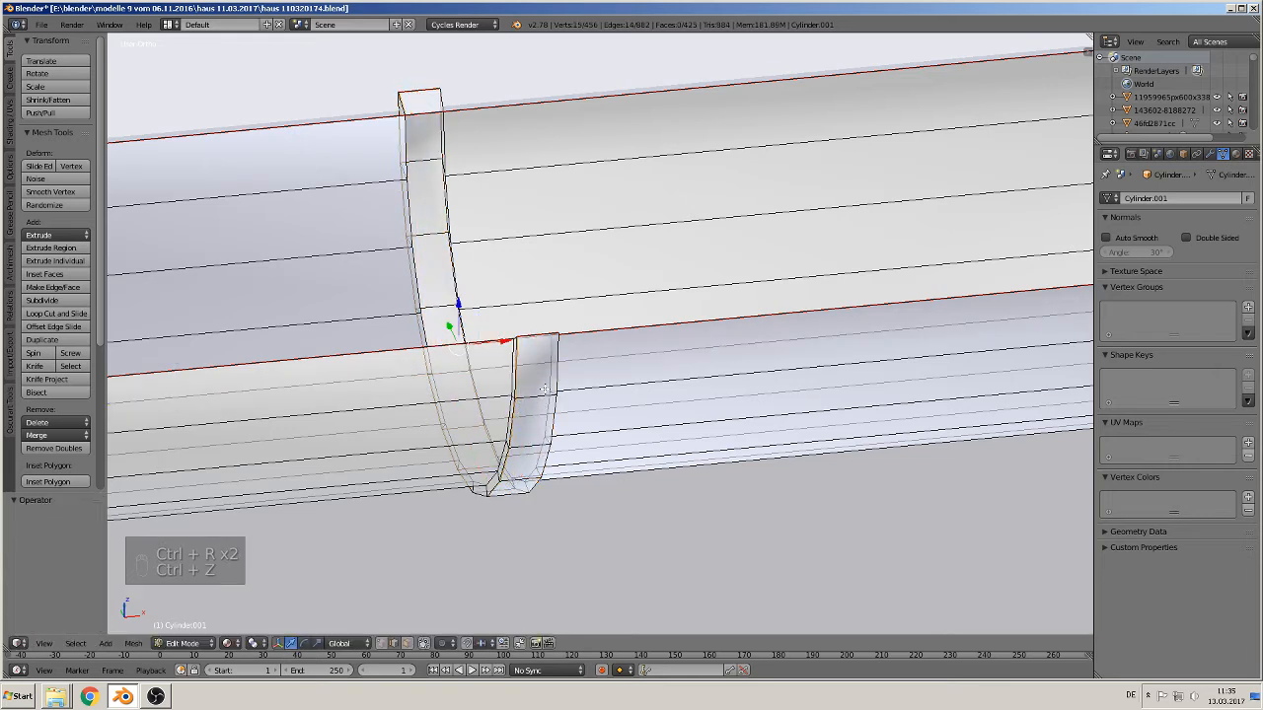
Add a supporting loop cut on the middle bracket band, close to its outer edge on the corner side
key("ctrl+r")
left_click(547, 401)
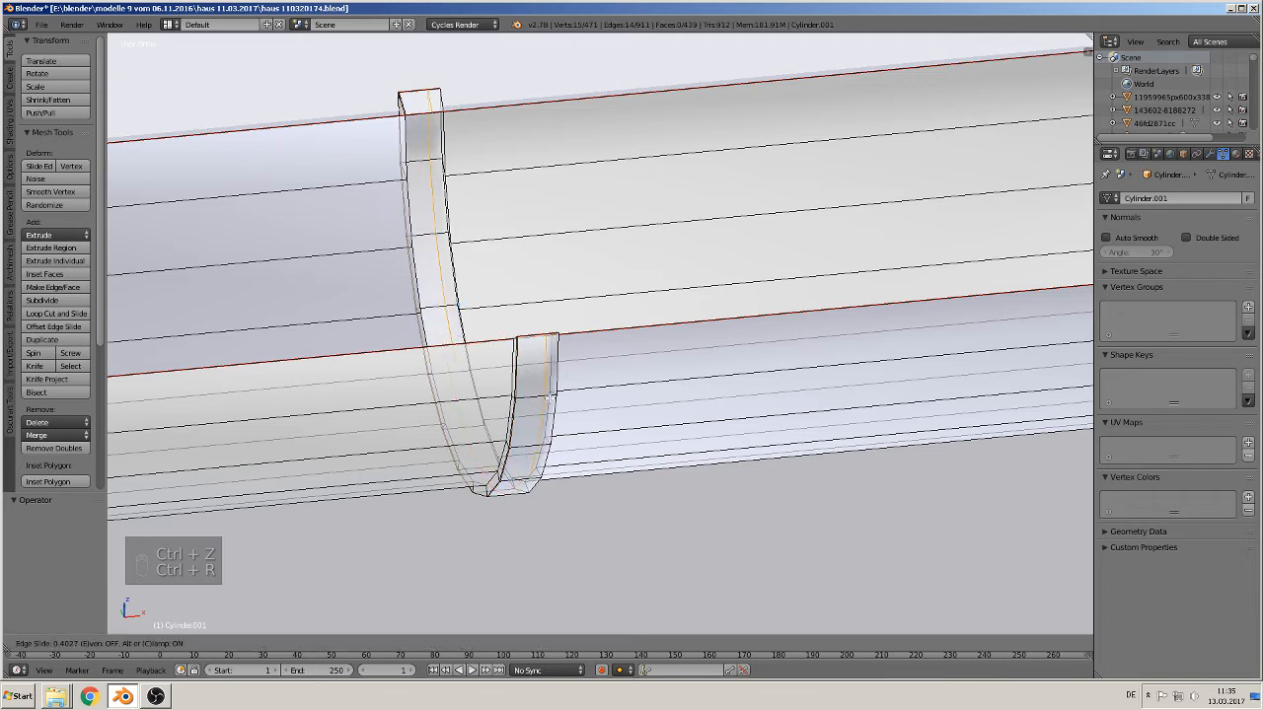
left_click(556, 396)
Add a supporting loop cut on the gutter surface close to each side of the middle bracket band
key("ctrl+r")
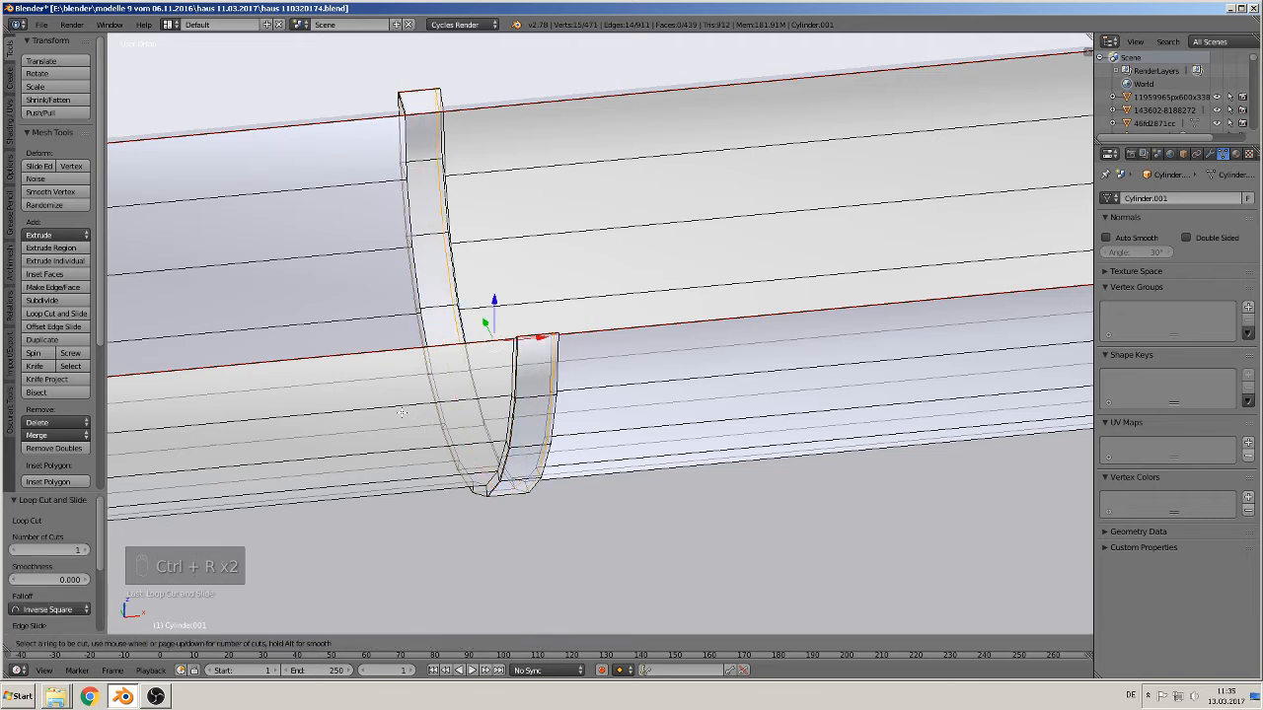
left_click(294, 355)
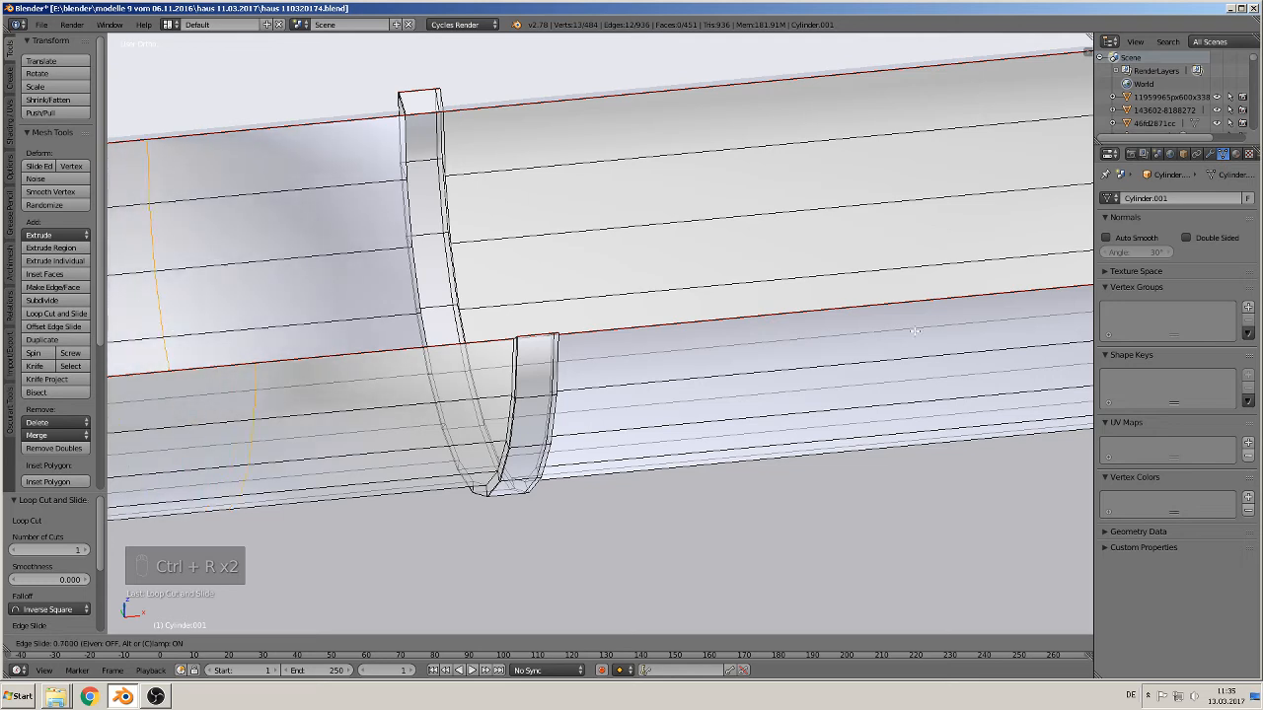
left_click(165, 324)
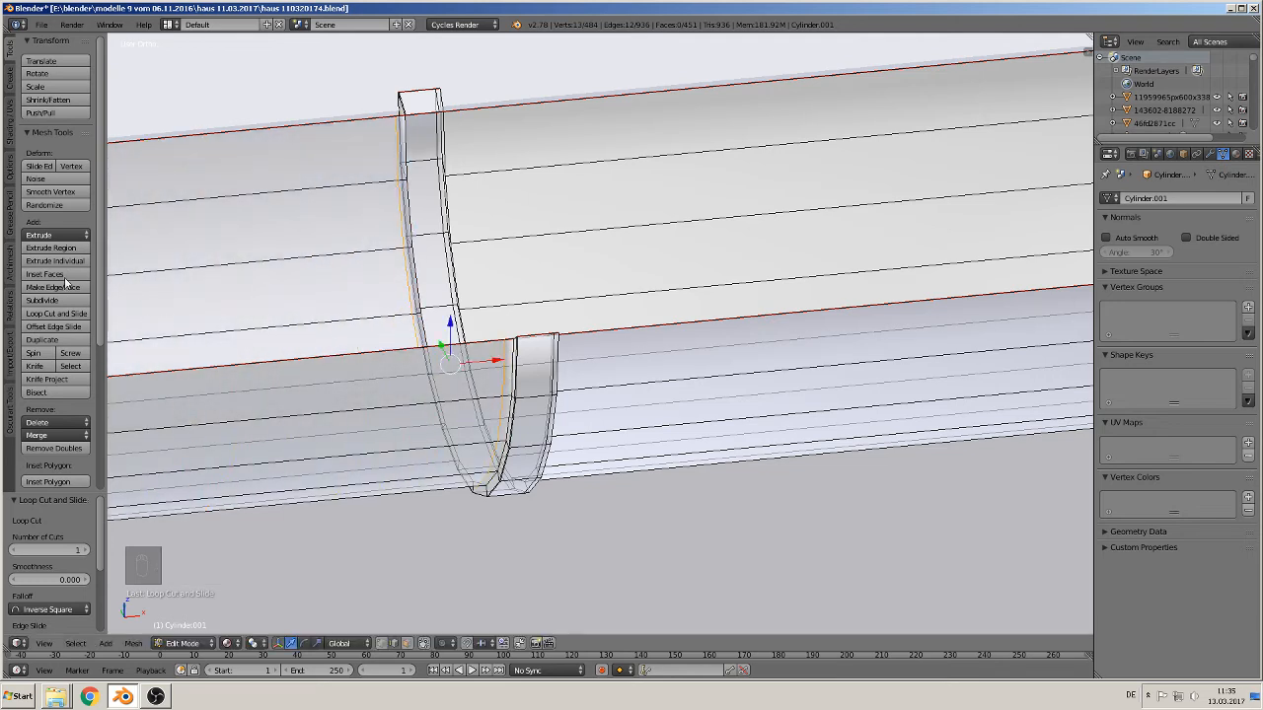
key("ctrl+r")
left_click(954, 305)
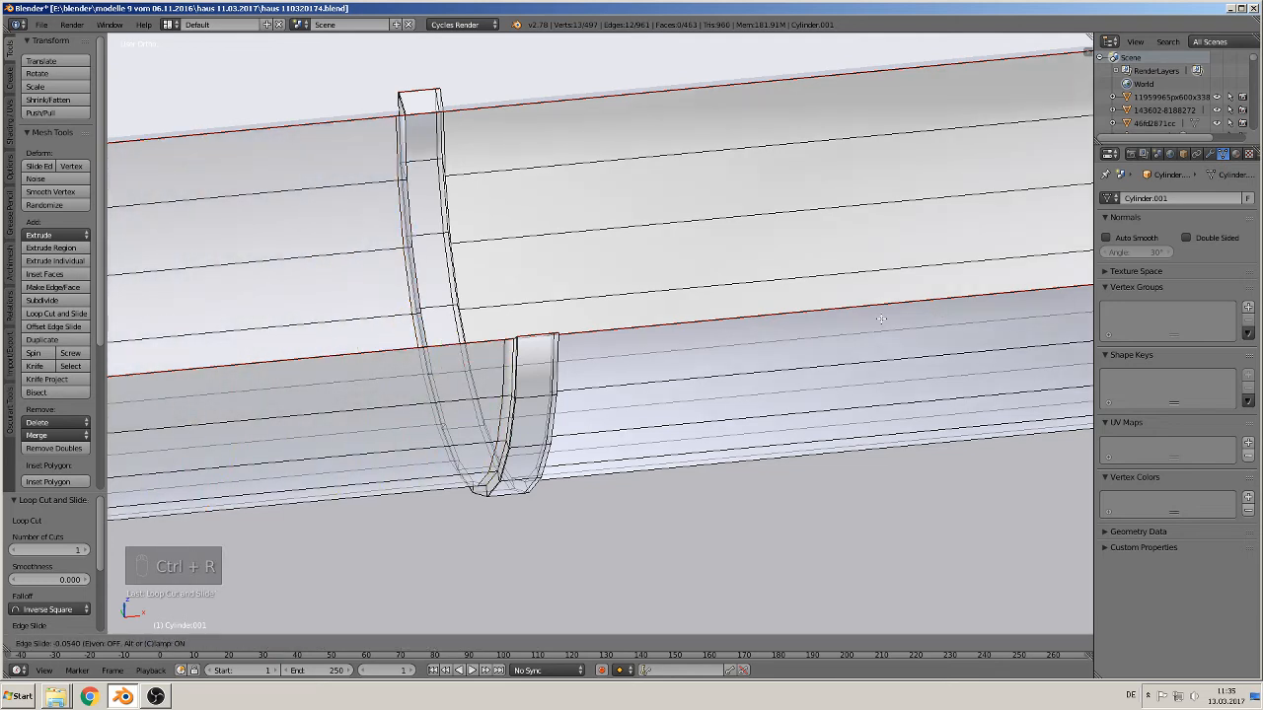
left_click(1049, 360)
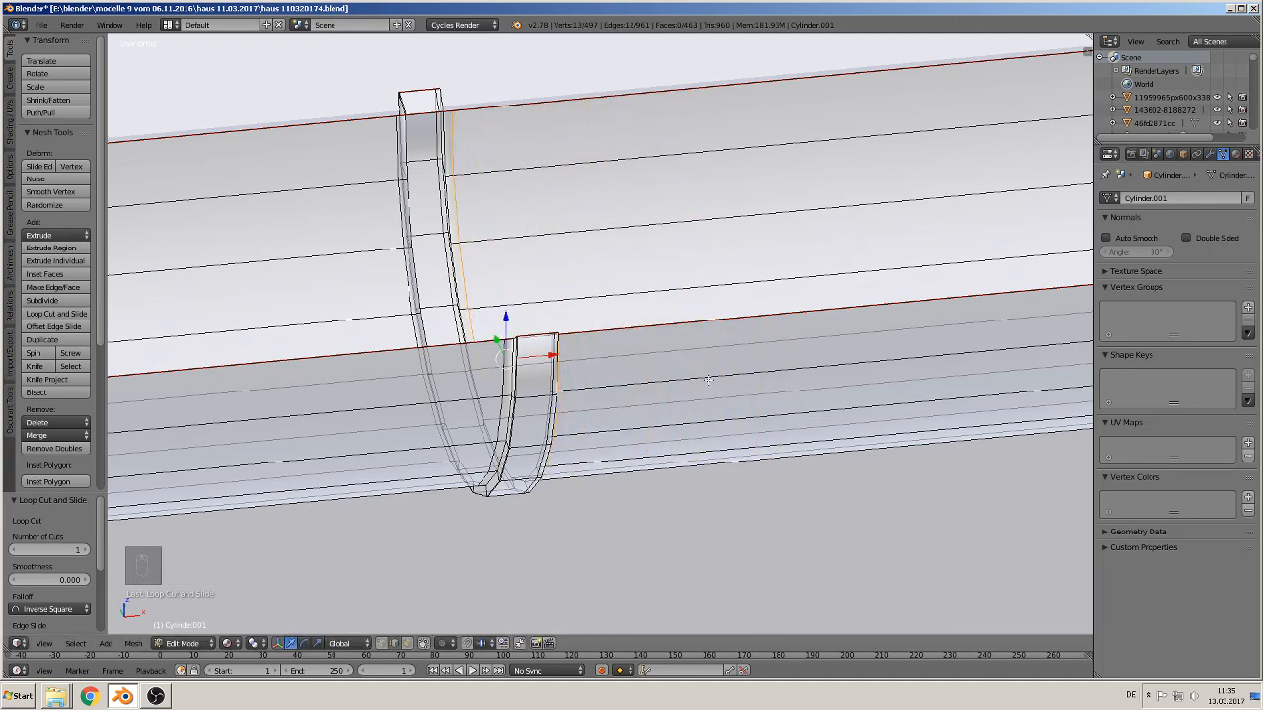
Select the middle bracket band's two raised upper ends, lower them about 0.006 along Z, and check the shape in Object Mode
middle_click_drag(677, 367, 810, 346)
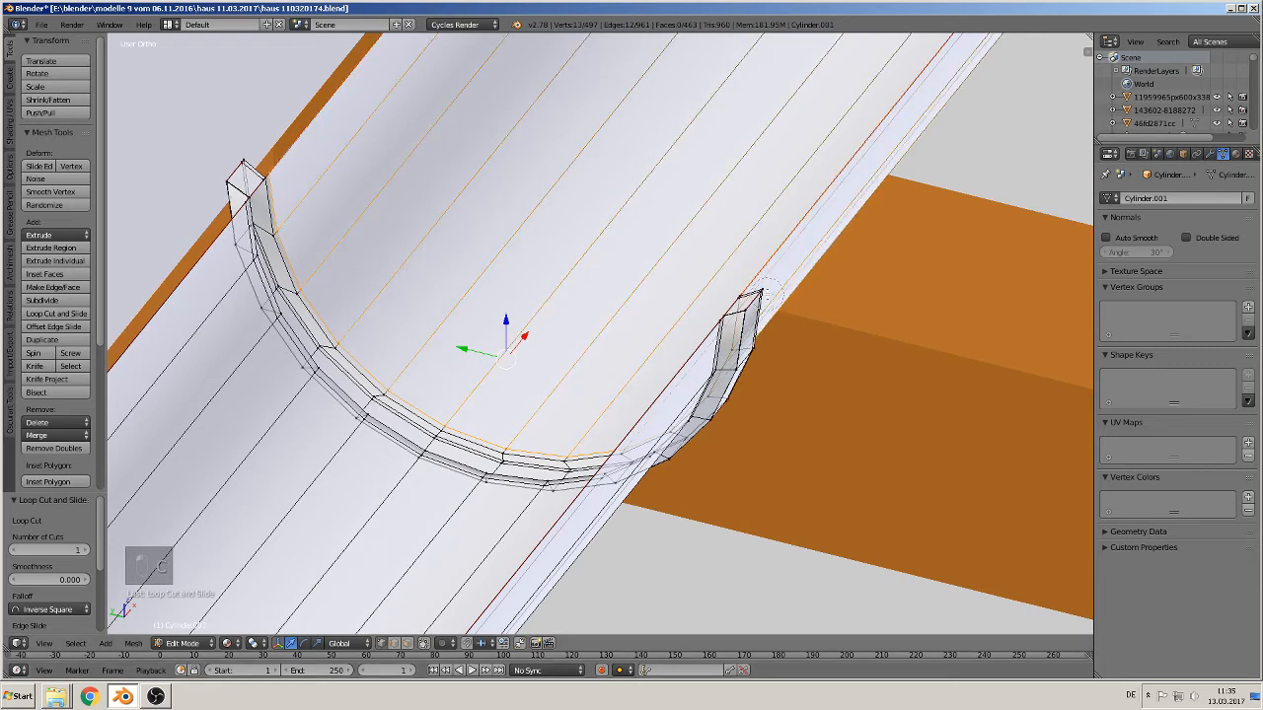
right_click(751, 300, "alt+shift")
key("a")
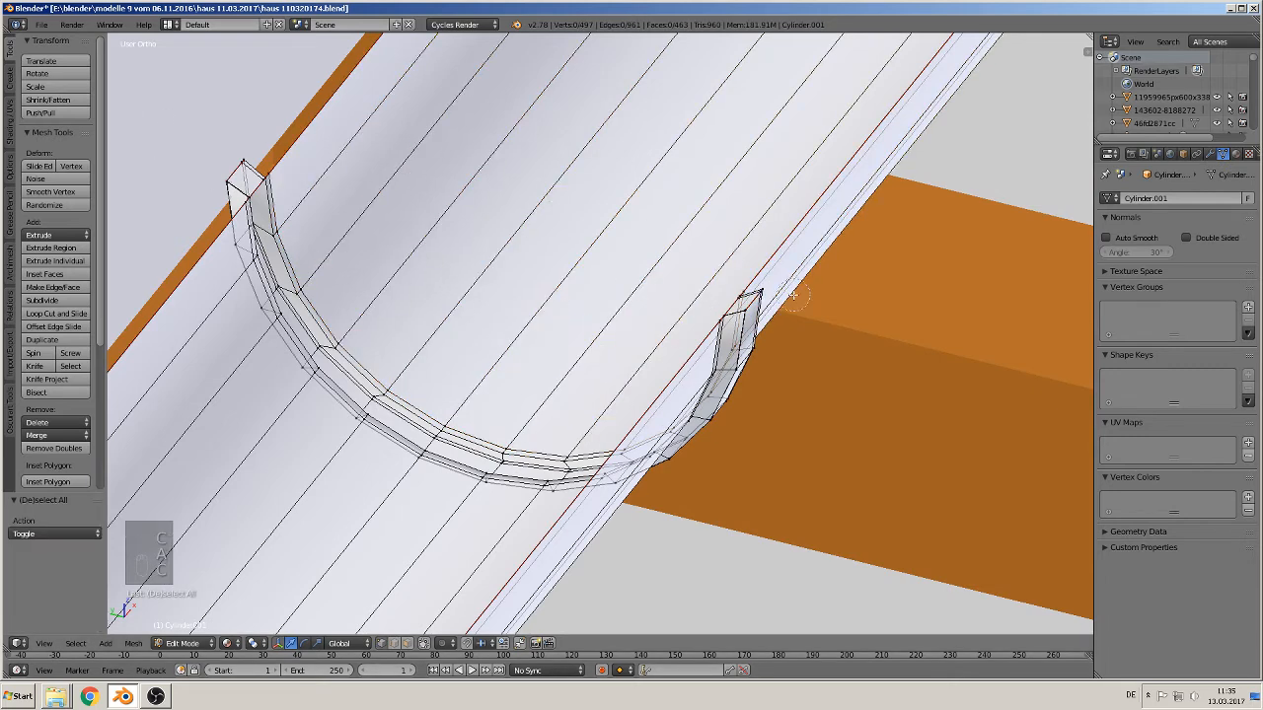
right_click(751, 301, "alt")
right_click(259, 177, "alt+shift")
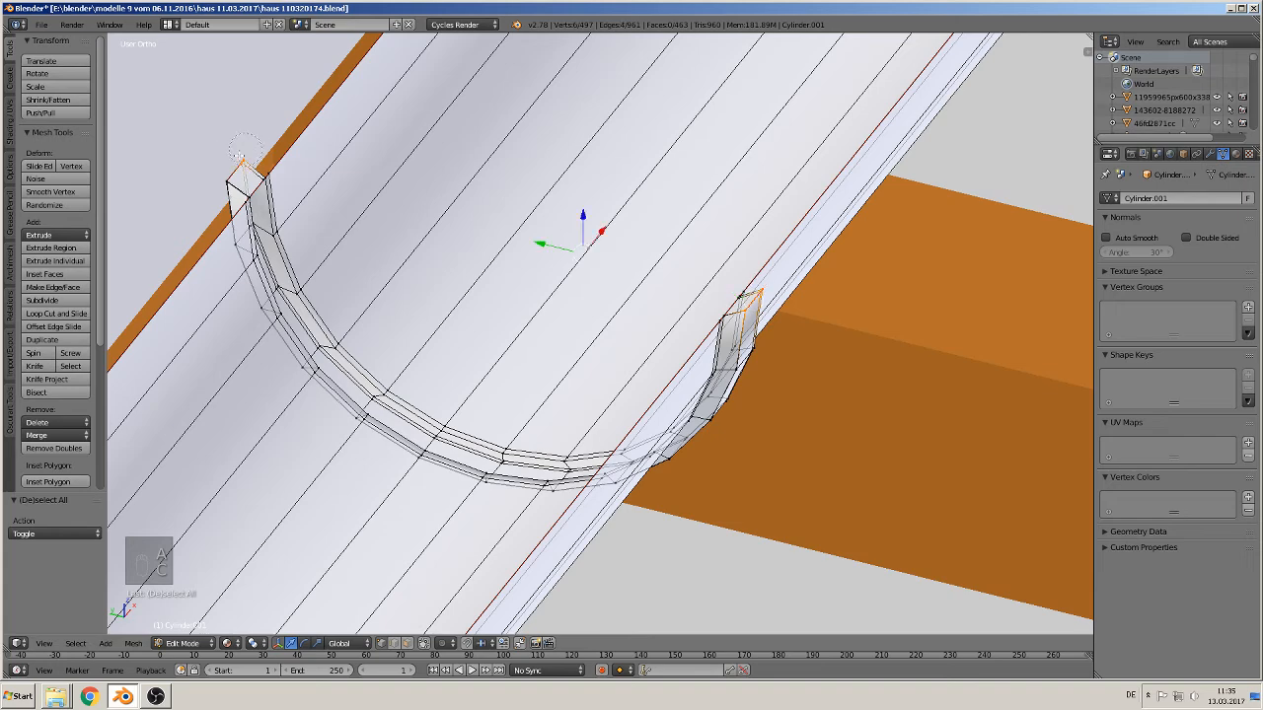
key("g")
key("z")
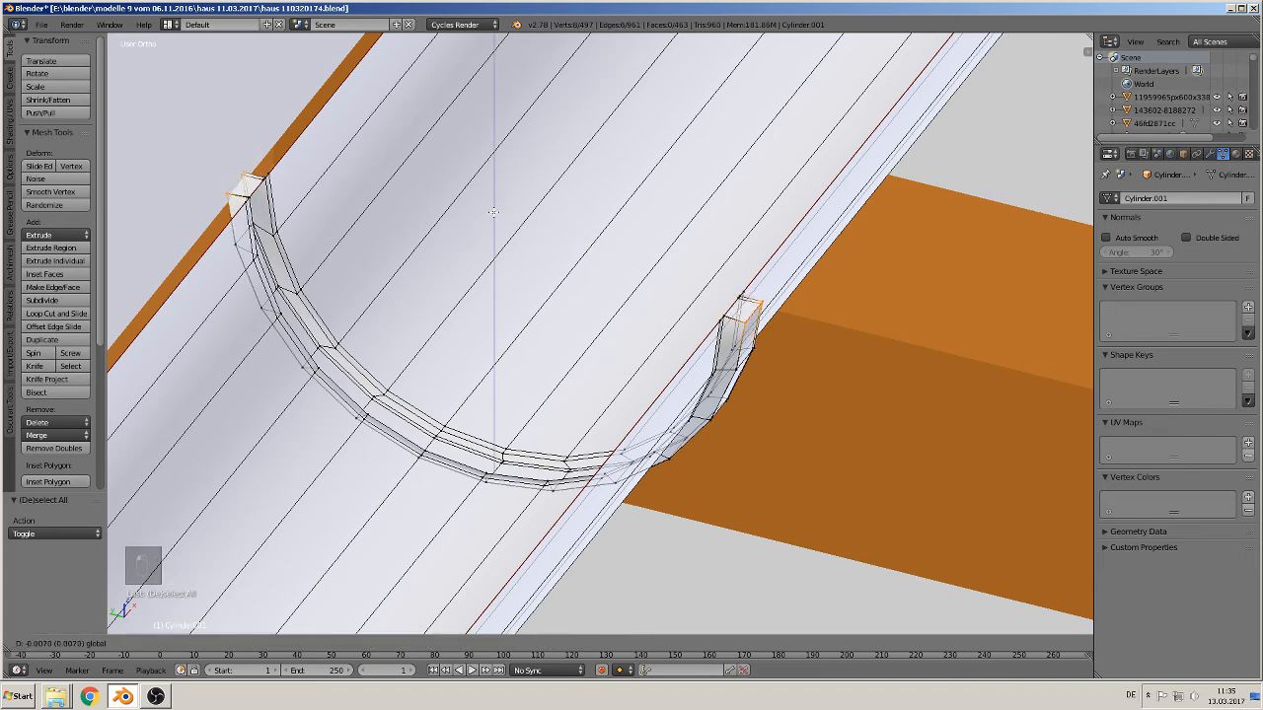
left_click(495, 225)
scroll(496, 227, "down", 3)
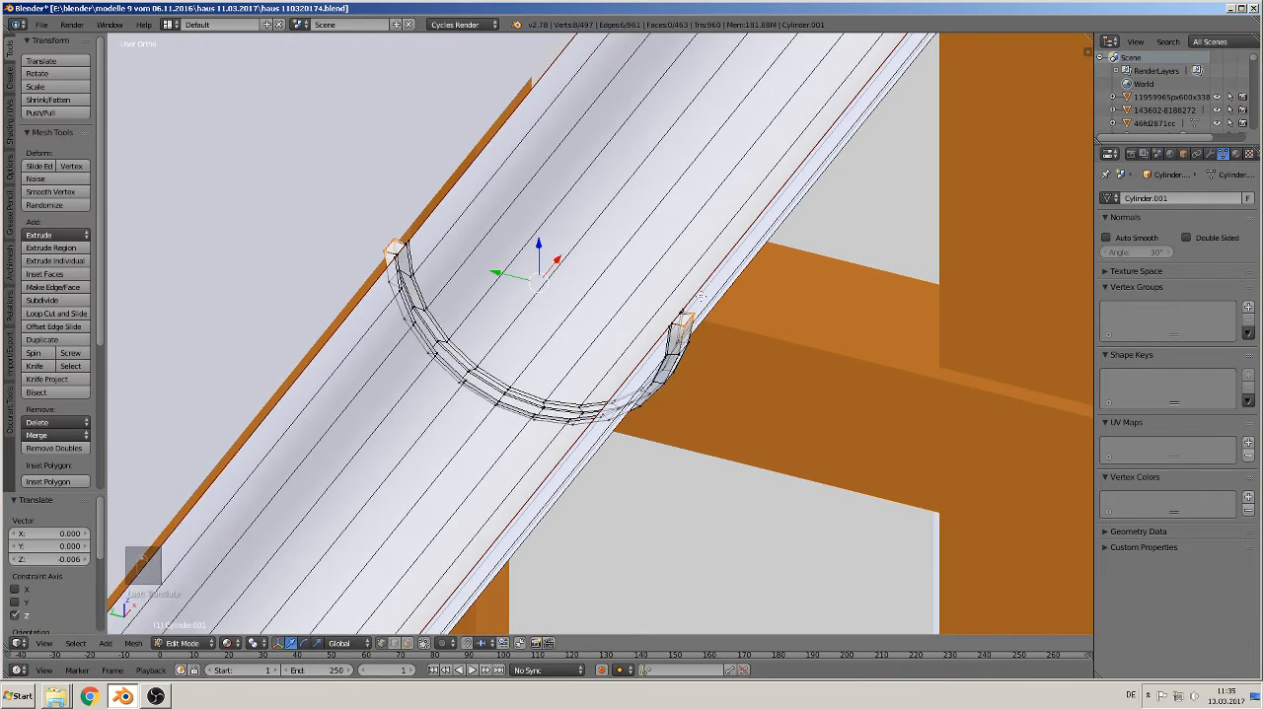
key("Tab")
middle_click_drag(708, 299, 584, 264)
scroll(620, 280, "down", 5)
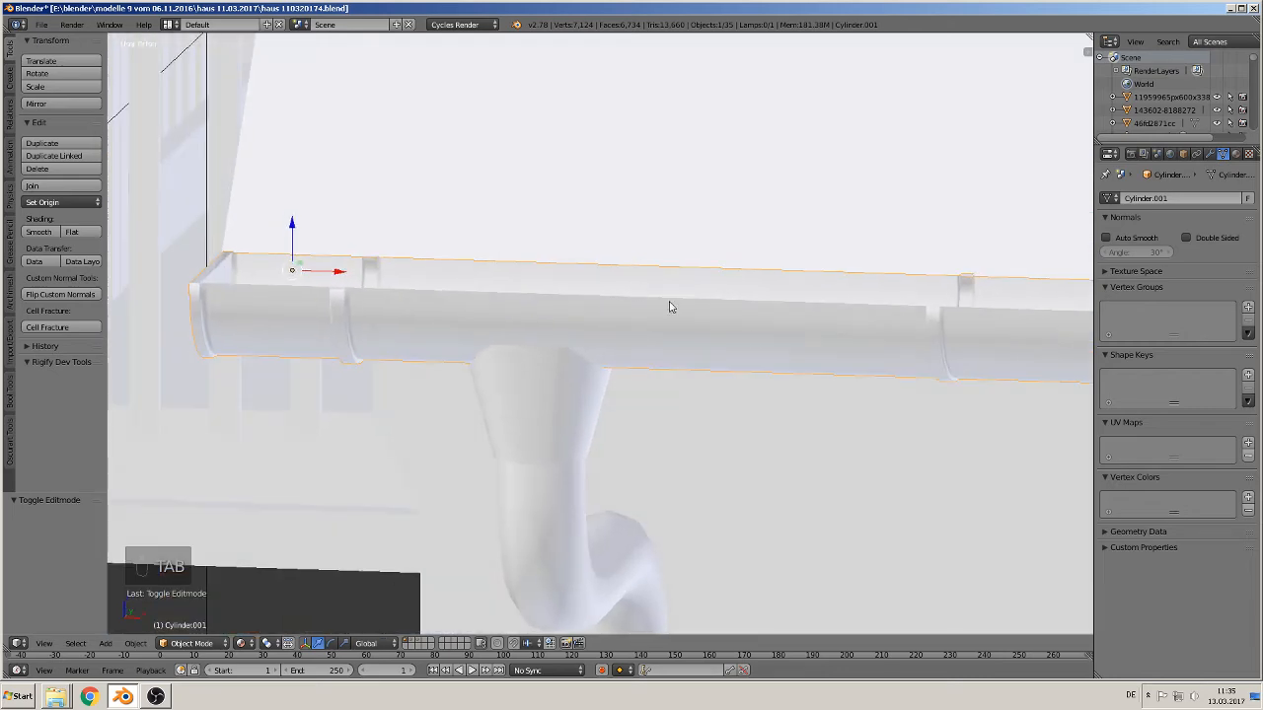
Extrude the narrow face ring just before the corner on the downpipe run outward, scaling it to about 1.109 to form a third bracket band
middle_click_drag(756, 338, 430, 222, "shift")
middle_click_drag(777, 237, 261, 499)
key("Tab")
scroll(359, 452, "up", 2)
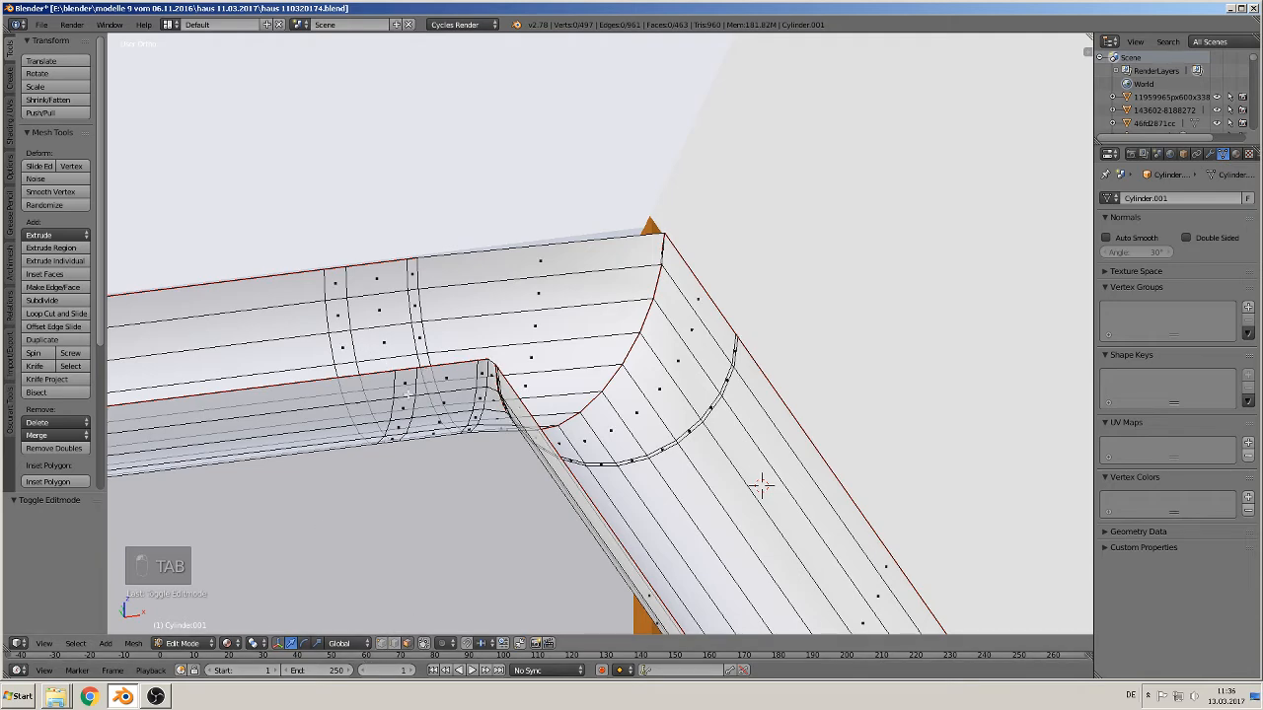
left_click(405, 395, "alt")
key("e")
key("s")
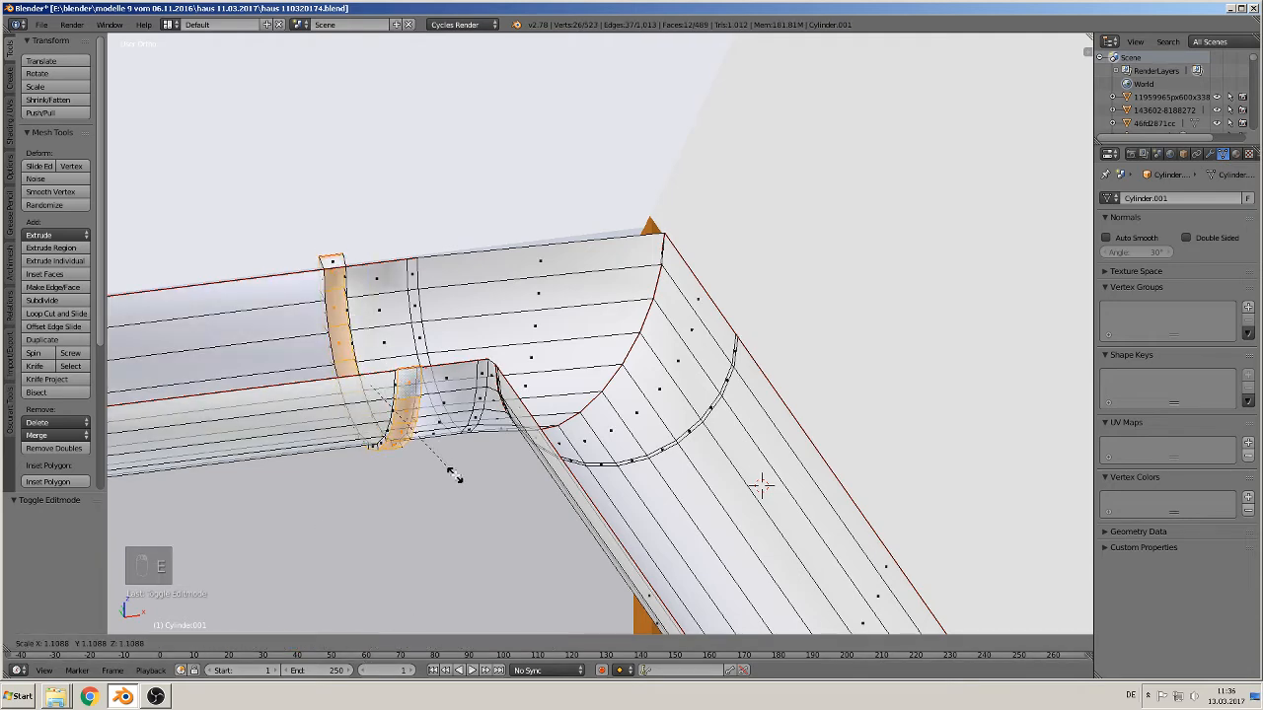
left_click(455, 476)
Add a supporting loop cut close to each outer edge of the bracket band near the corner
scroll(438, 475, "up", 2)
middle_click_drag(436, 475, 663, 356, "shift")
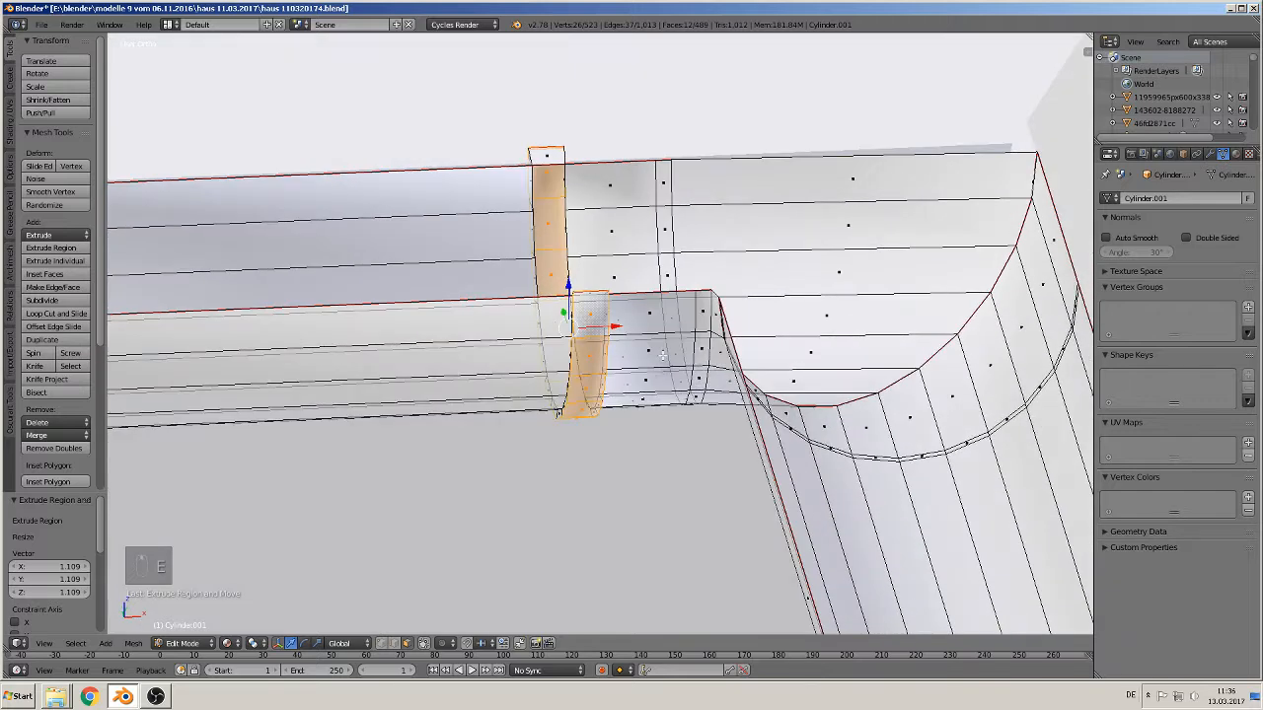
scroll(662, 355, "up", 2)
key("ctrl+r")
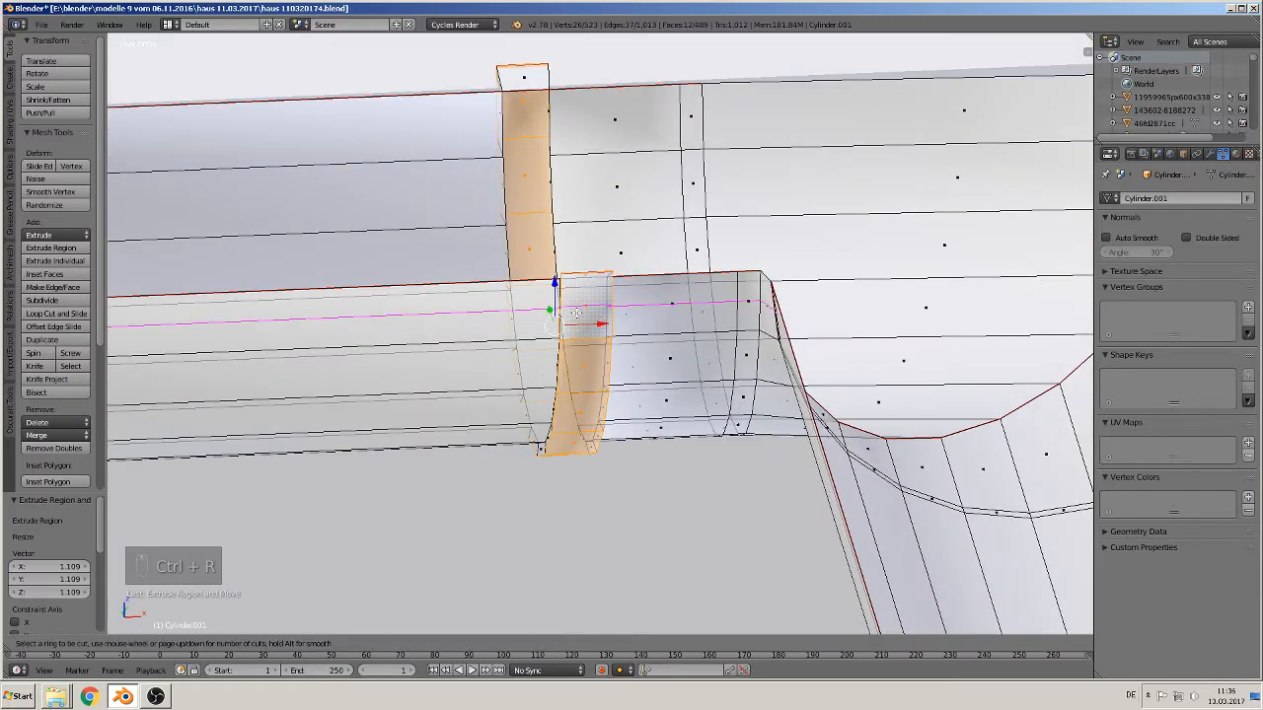
left_click(554, 281)
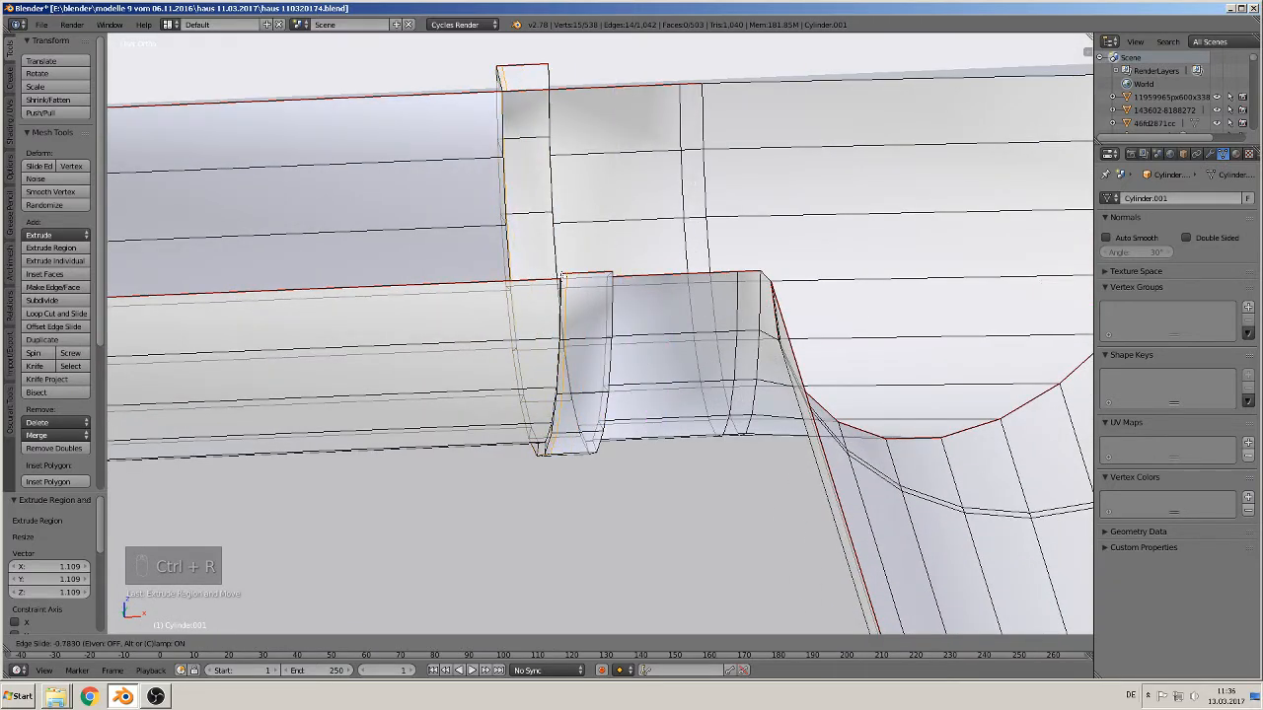
left_click(554, 280)
key("ctrl+r")
left_click(602, 280)
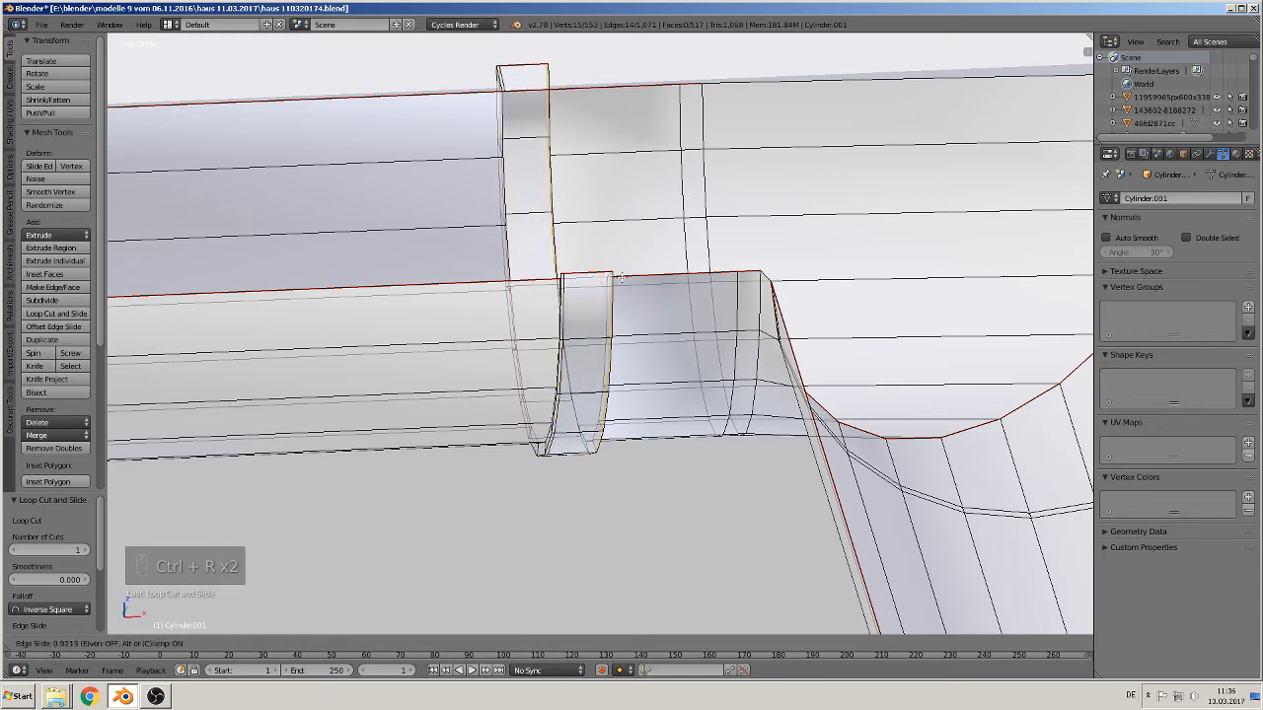
left_click(617, 278)
Add a supporting loop cut on the gutter surface close to each side of the bracket band near the corner
key("ctrl+r")
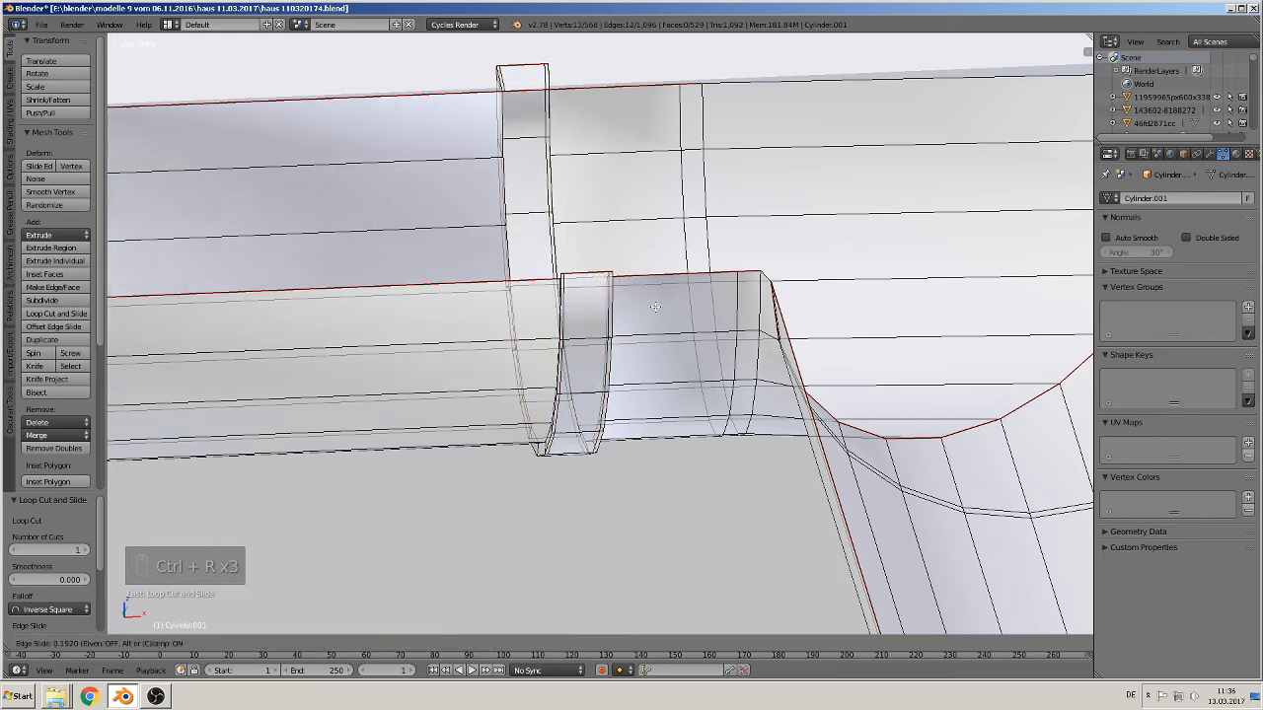
left_click(543, 282)
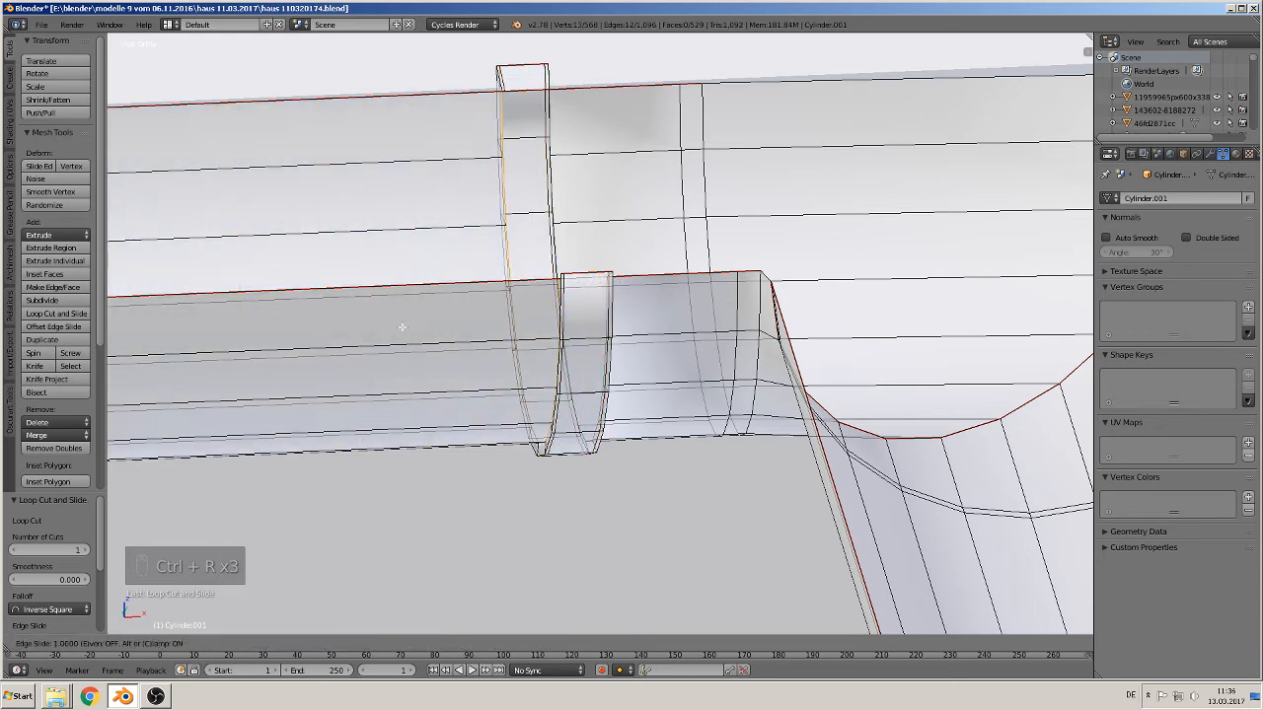
left_click(387, 297)
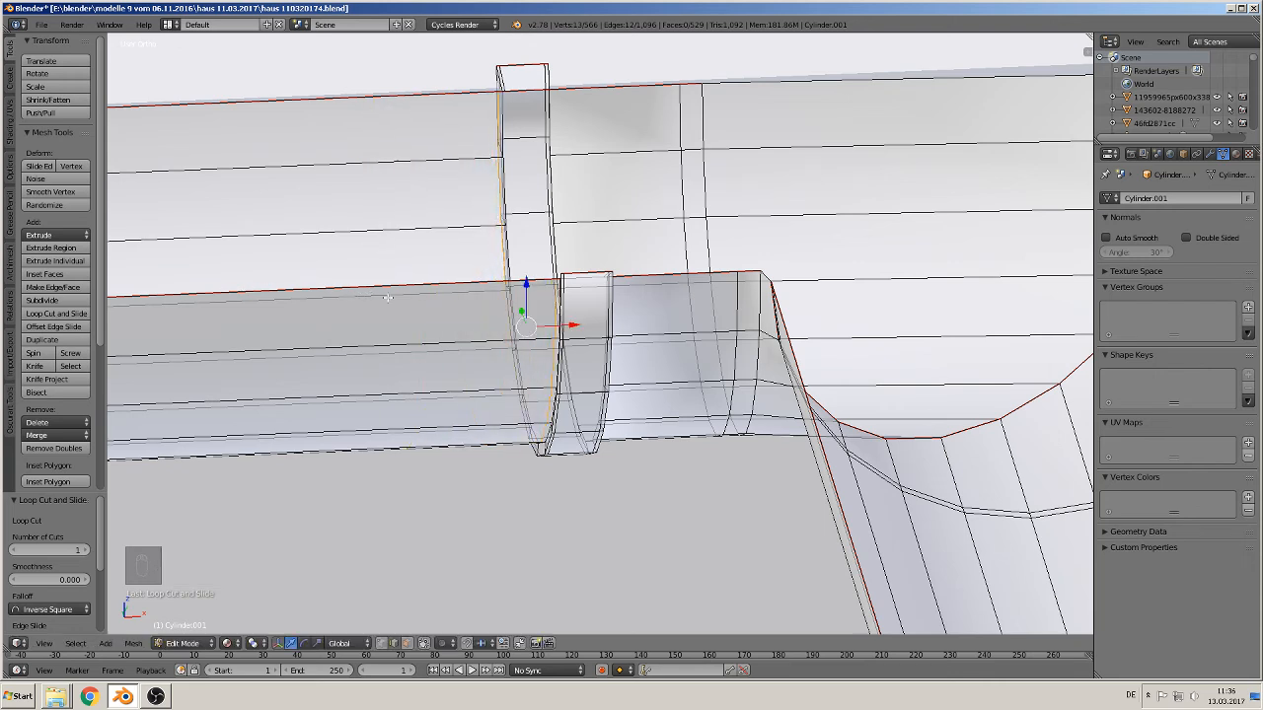
key("ctrl+r")
left_click(621, 287)
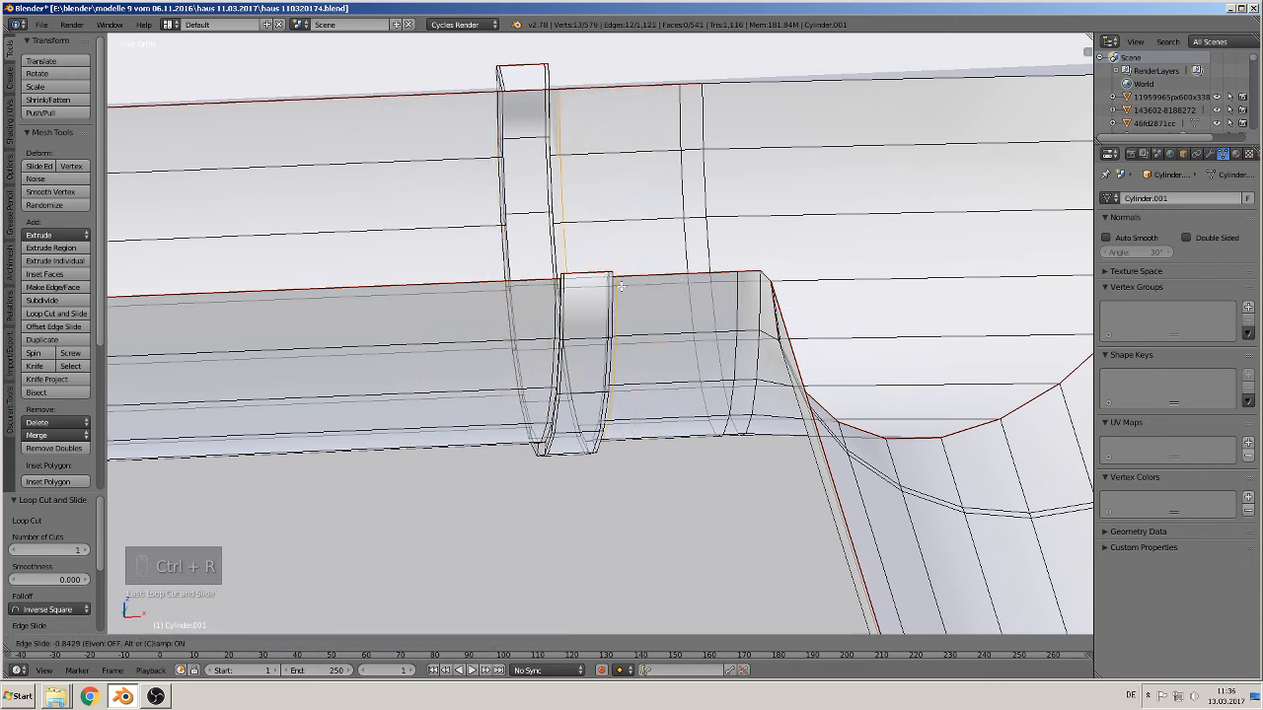
left_click(618, 286)
Select the raised upper ends of the bracket band near the corner and lower them slightly along Z
scroll(619, 287, "down", 3)
middle_click_drag(617, 289, 518, 424)
left_click(382, 644)
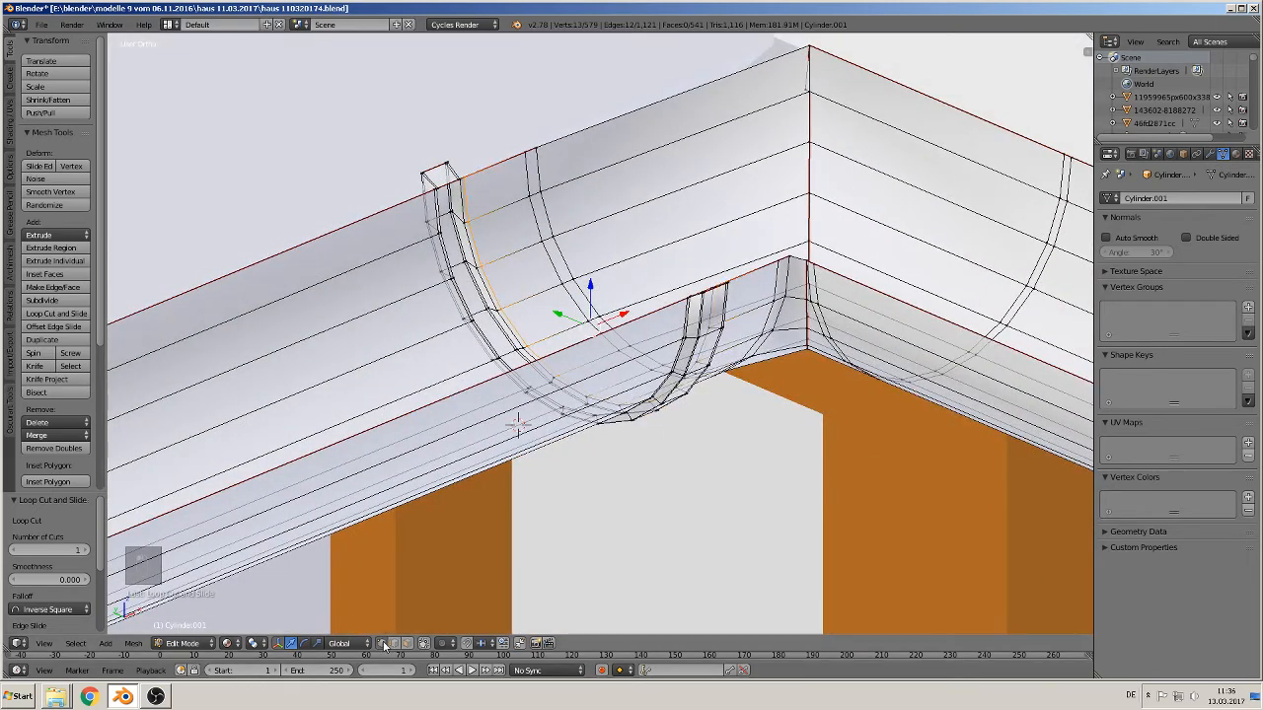
middle_click_drag(712, 266, 828, 235)
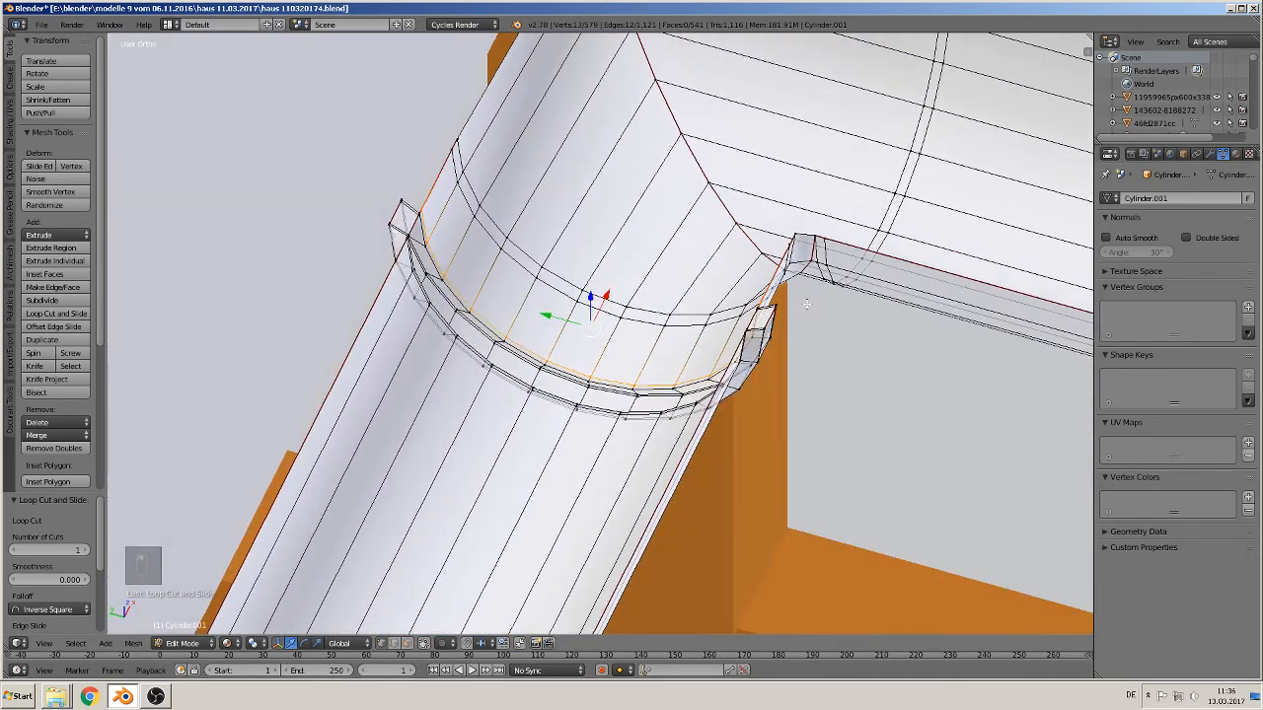
key("a")
right_click(776, 308)
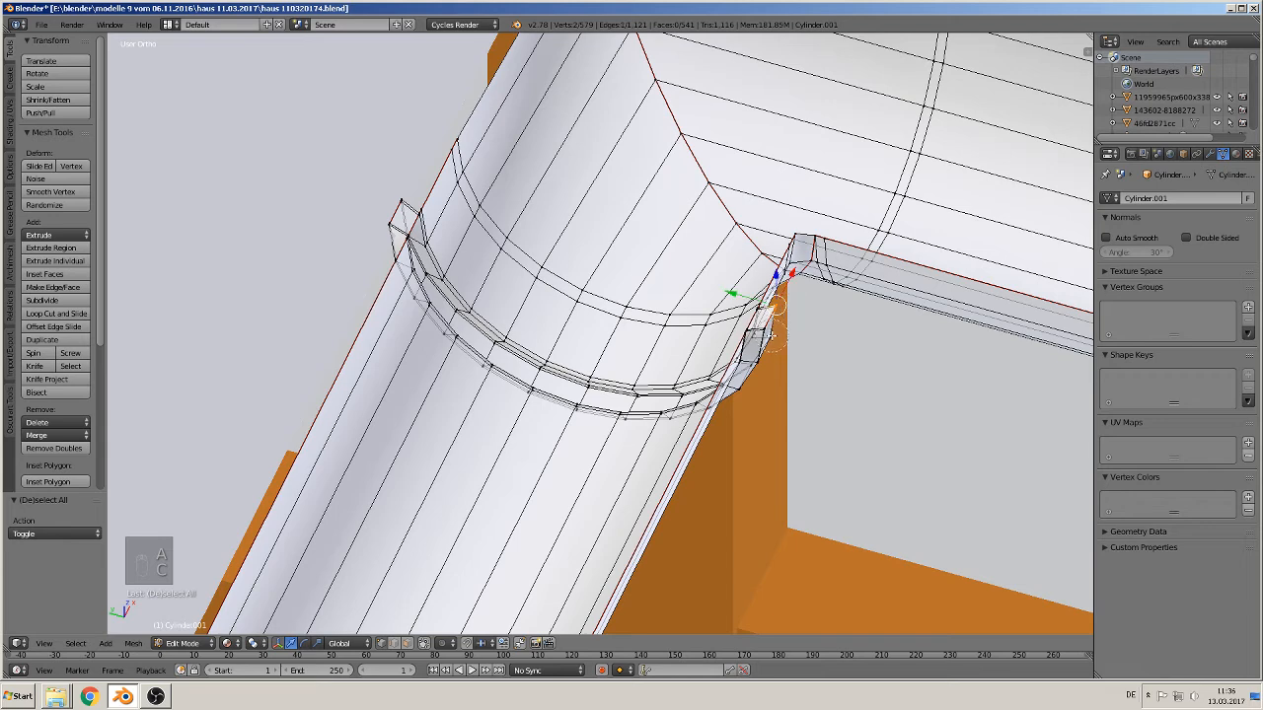
left_click(774, 336)
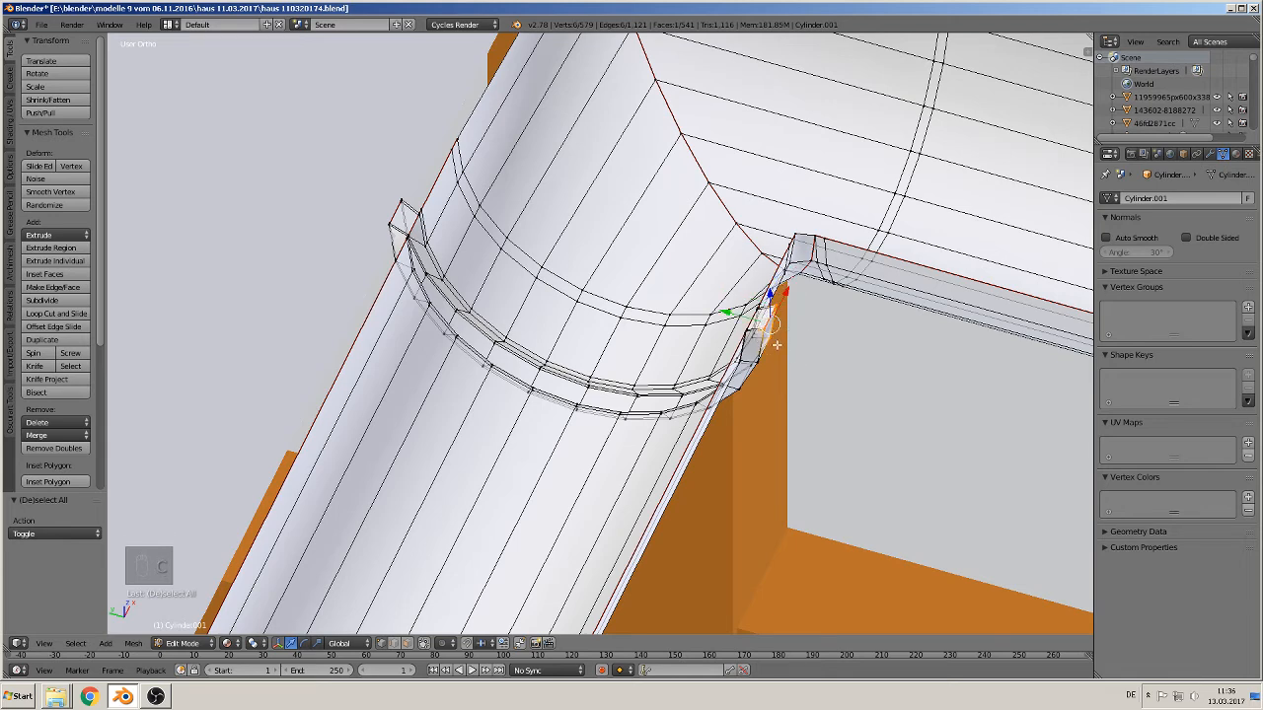
key("c")
middle_click(776, 348)
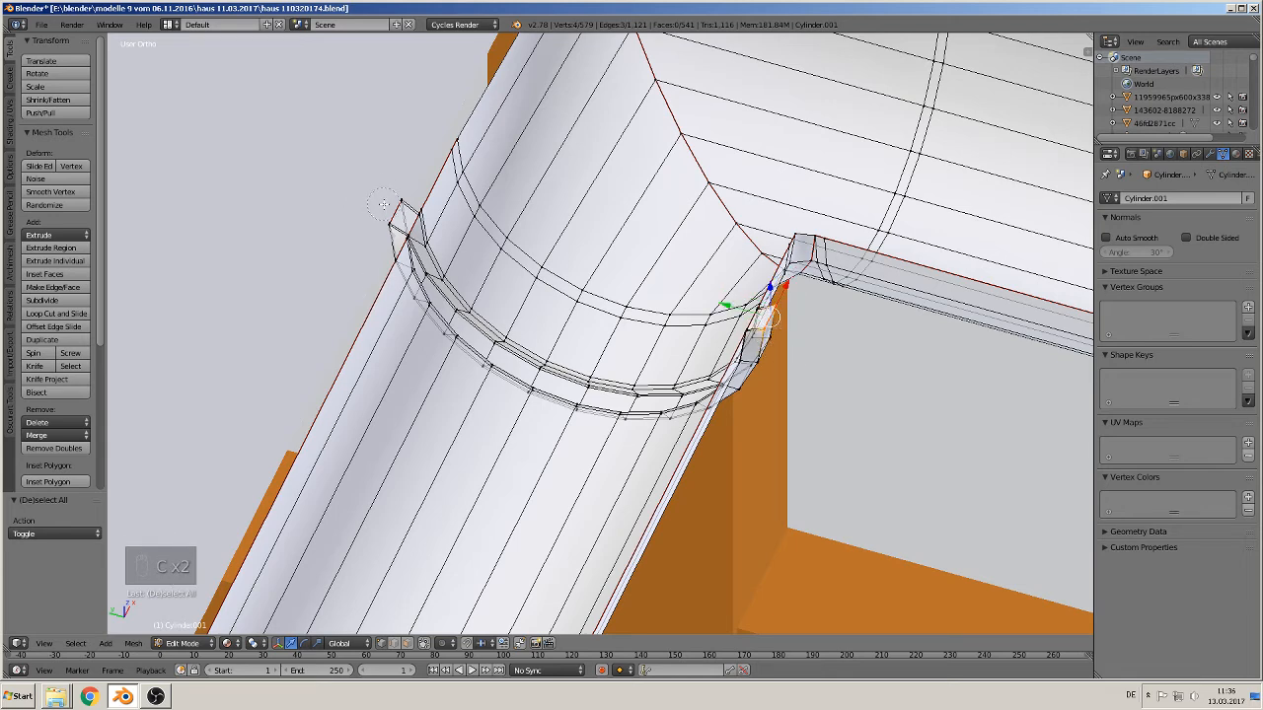
left_click_drag(383, 203, 385, 219)
key("g")
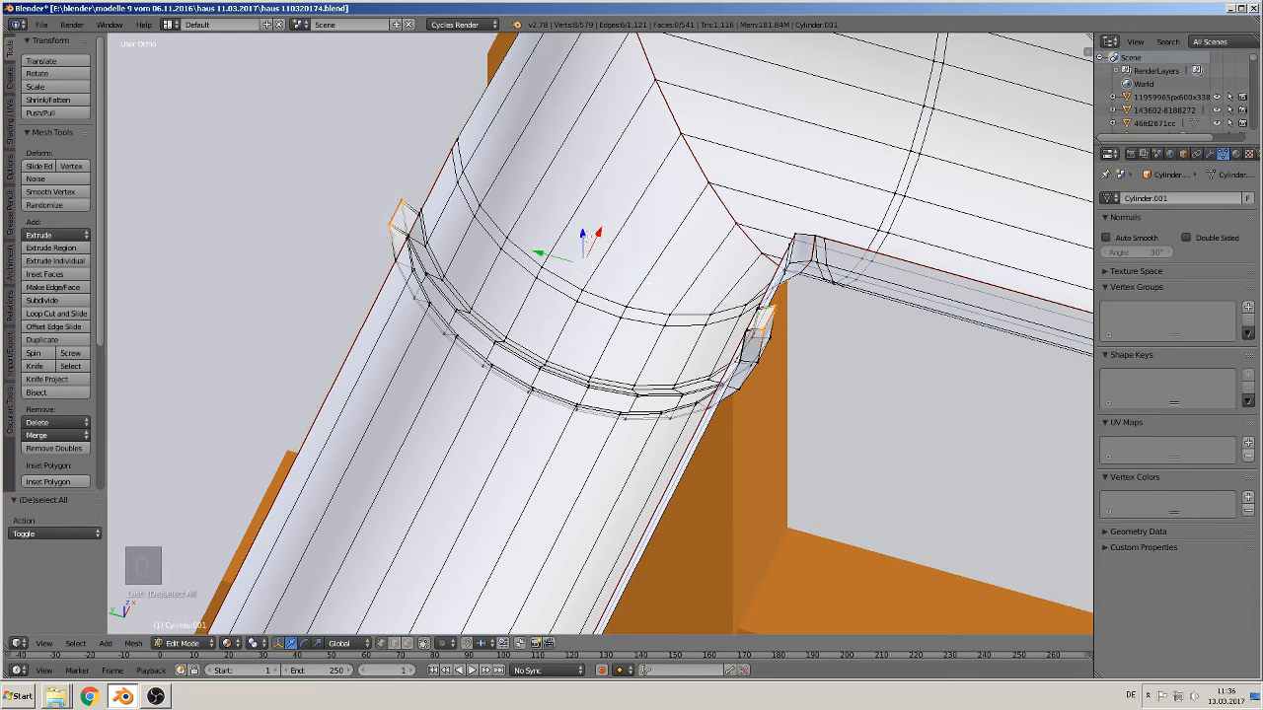
key("z")
left_click(611, 242)
Examine the bracket bands in Object Mode, along with the gutter section beyond the corner
middle_click_drag(868, 425, 590, 330)
key("Tab")
scroll(590, 330, "down", 6)
scroll(750, 377, "down", 3)
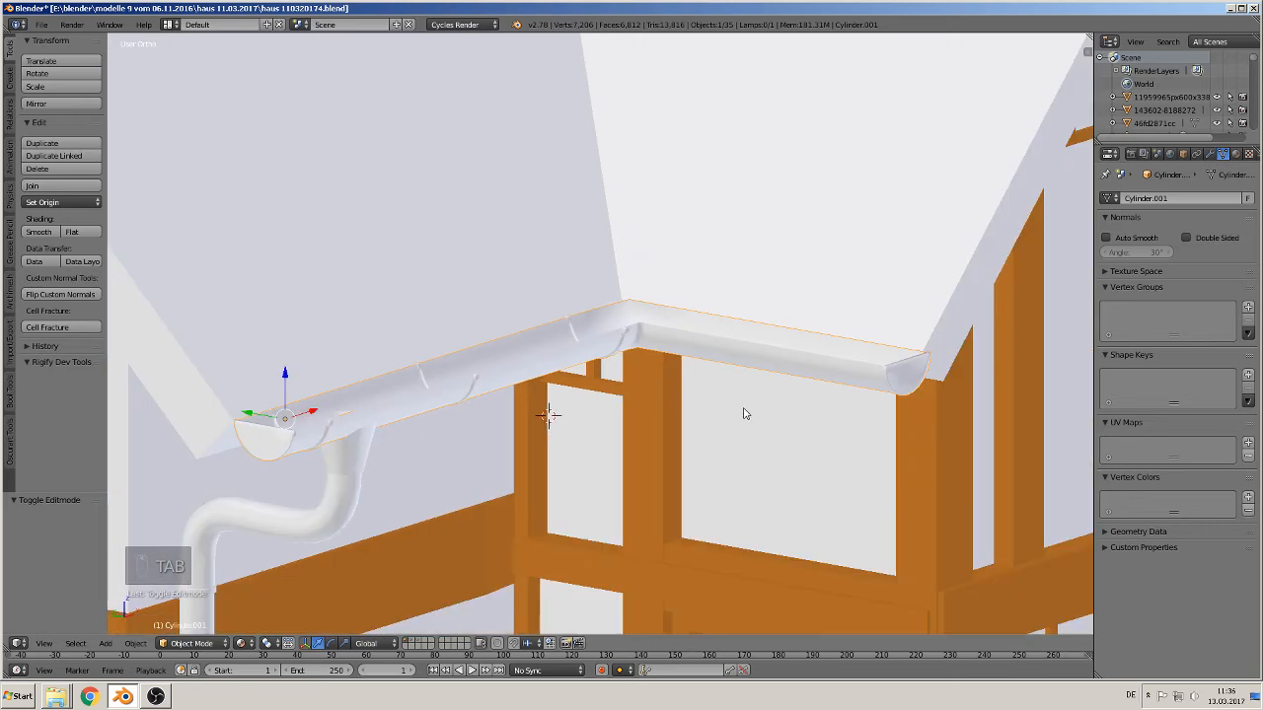
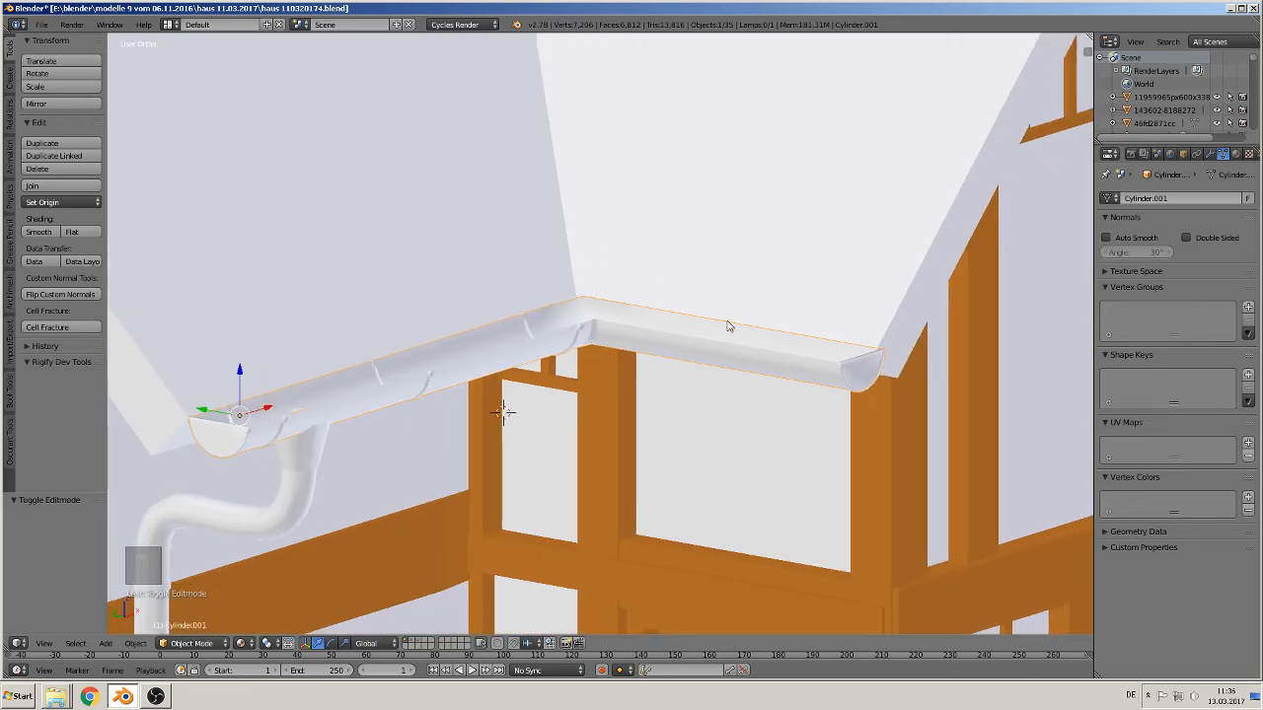
middle_click_drag(689, 351, 625, 418)
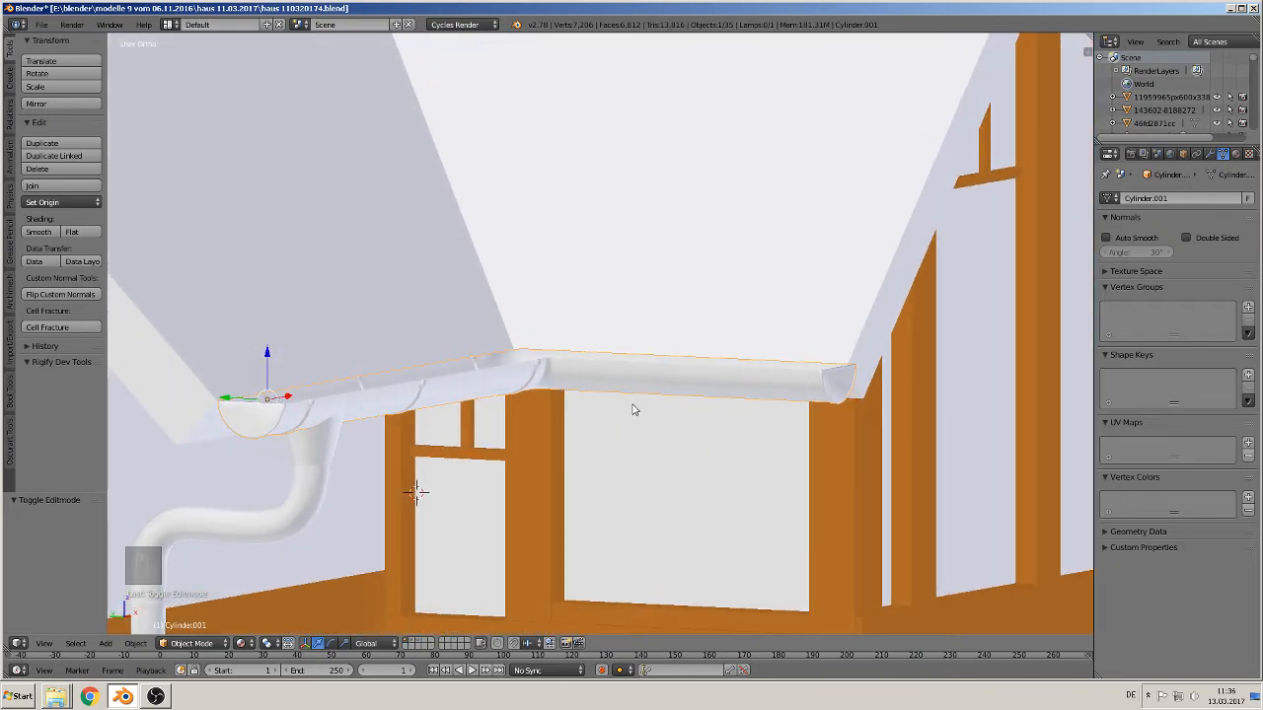
scroll(651, 381, "up", 1)
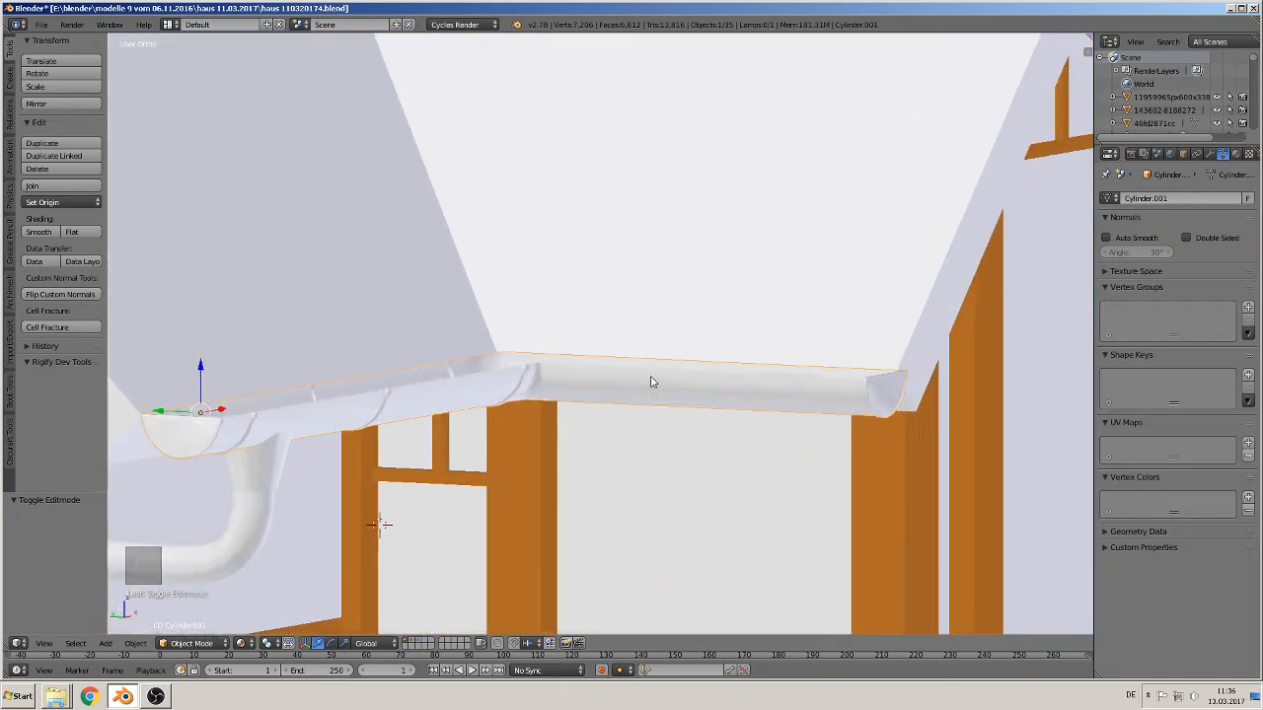
middle_click_drag(651, 380, 696, 388)
scroll(665, 414, "up", 2)
scroll(664, 410, "up", 1)
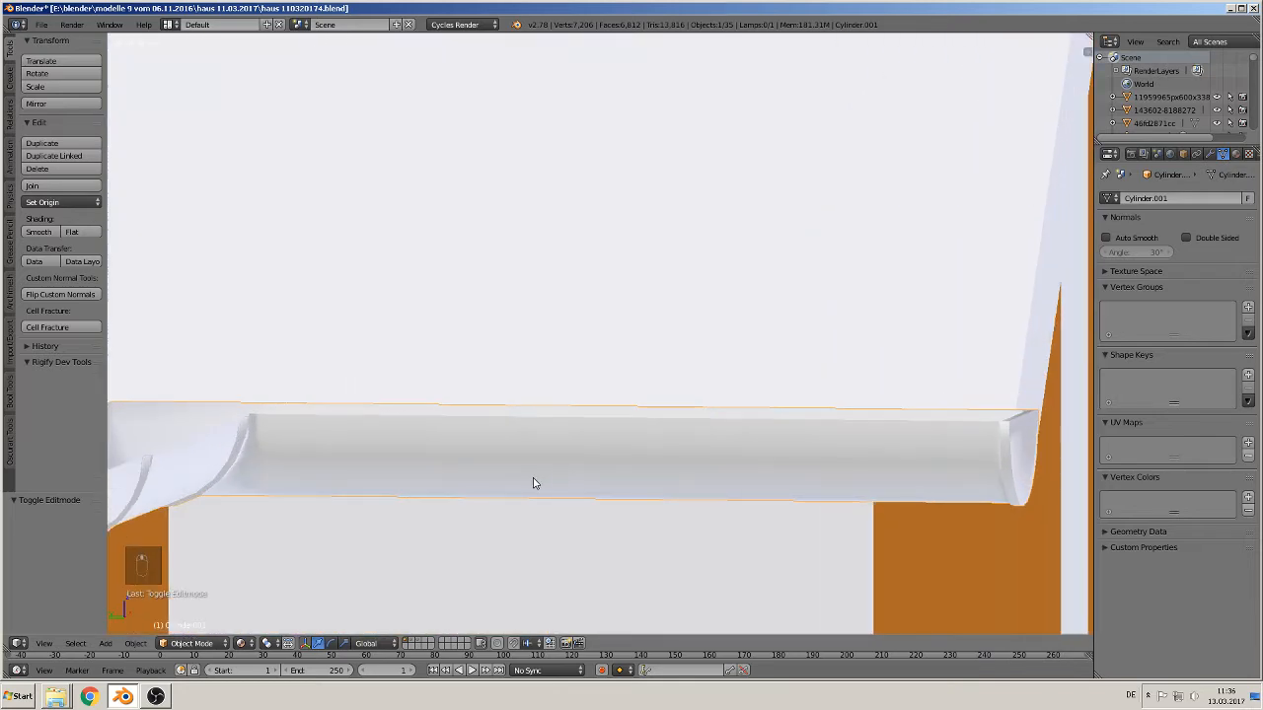
Add two parallel loop cuts across the gutter section beyond the corner, outlining a narrow bracket band near the corner
middle_click_drag(534, 478, 658, 321)
key("Tab")
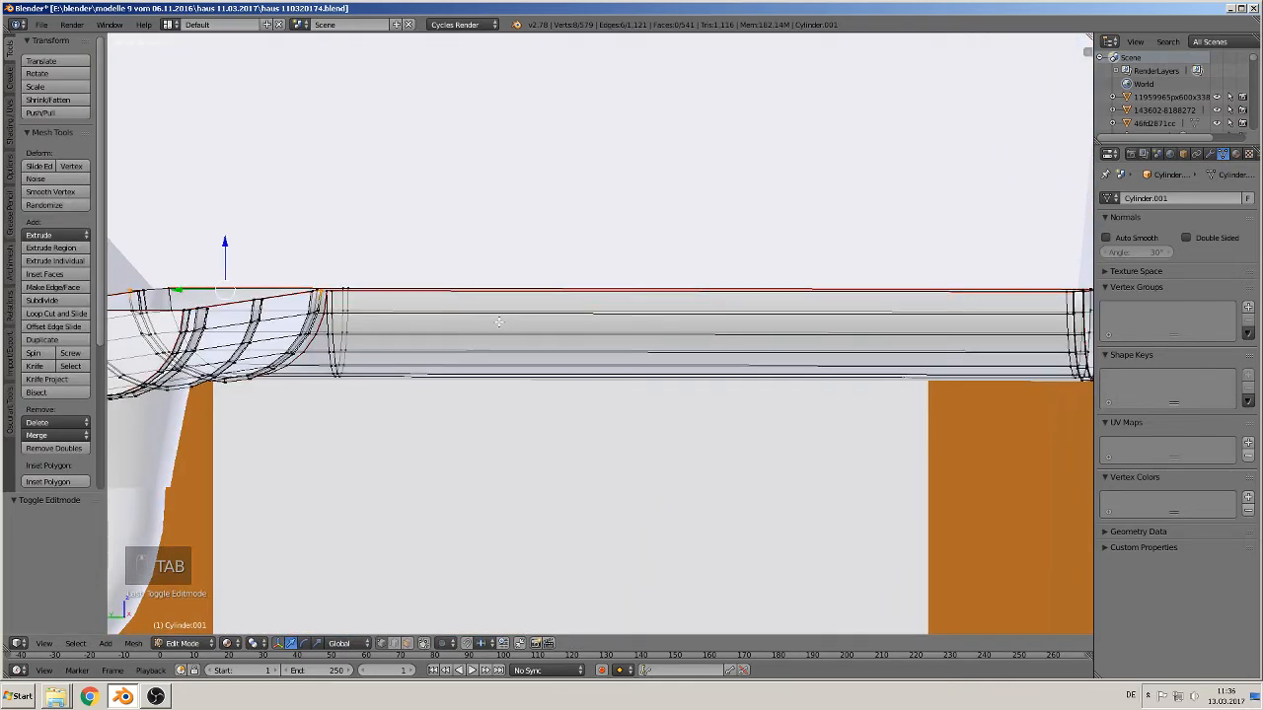
middle_click_drag(423, 310, 444, 313)
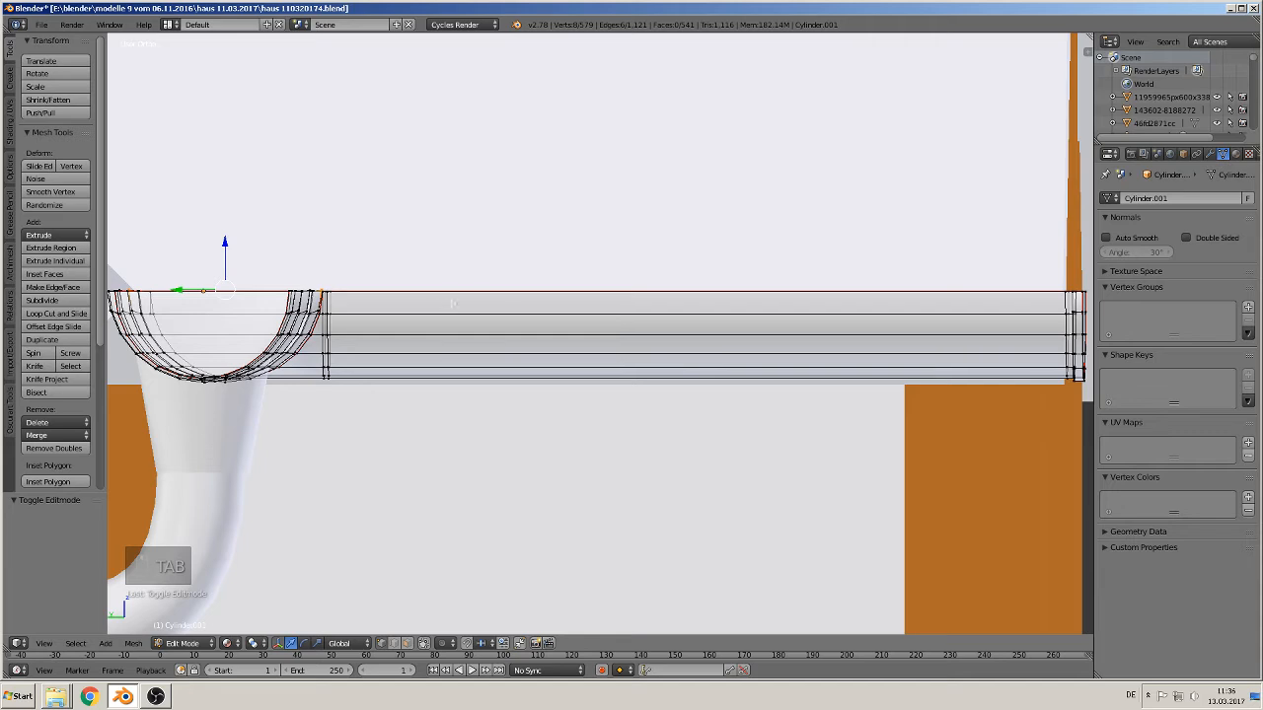
key("ctrl+r")
left_click(475, 302)
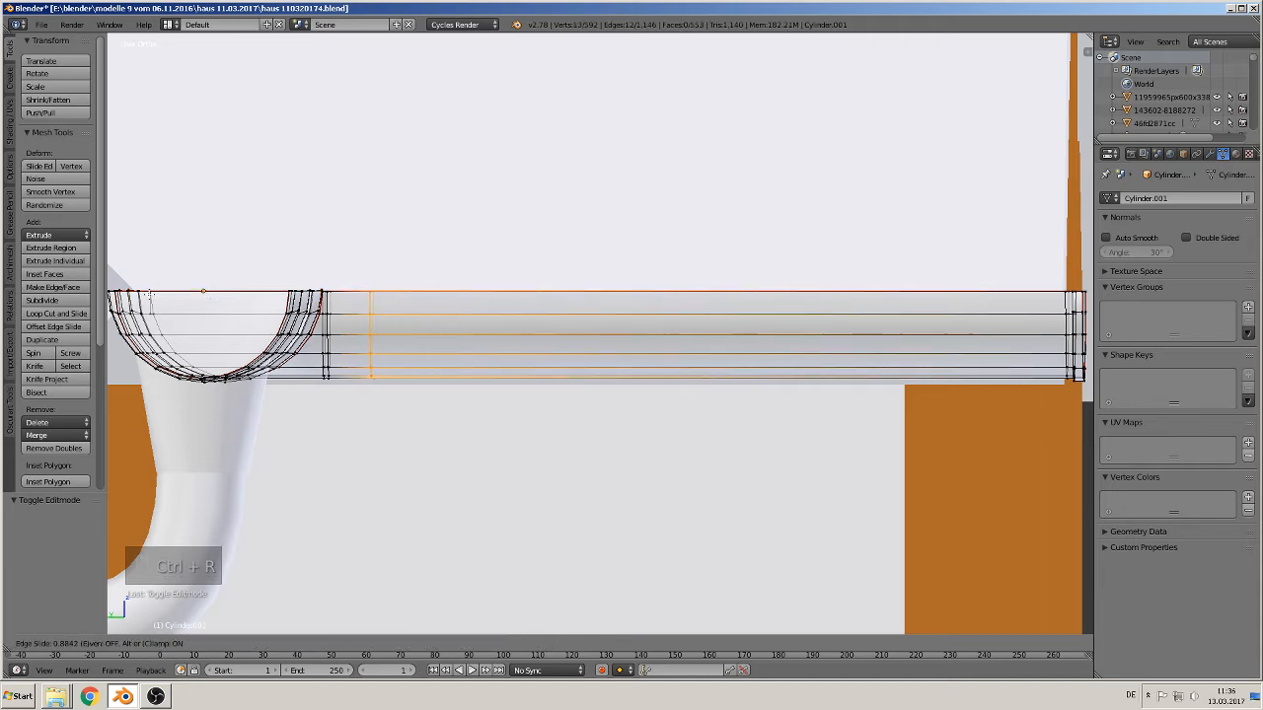
left_click(361, 303)
key("ctrl+r")
left_click(544, 295)
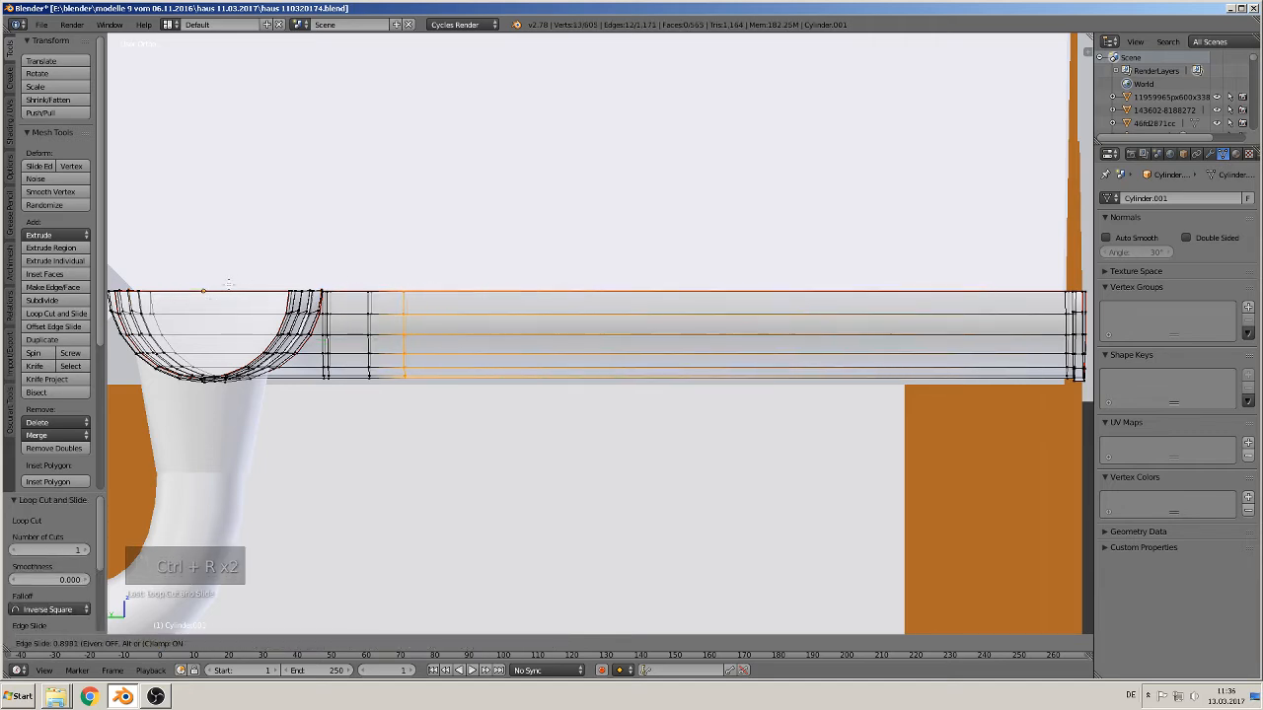
left_click(396, 287)
Add two loop cuts toward the section's far end and move the outer one 0.171 along Y, close beside the other
middle_click_drag(840, 284, 624, 273, "shift")
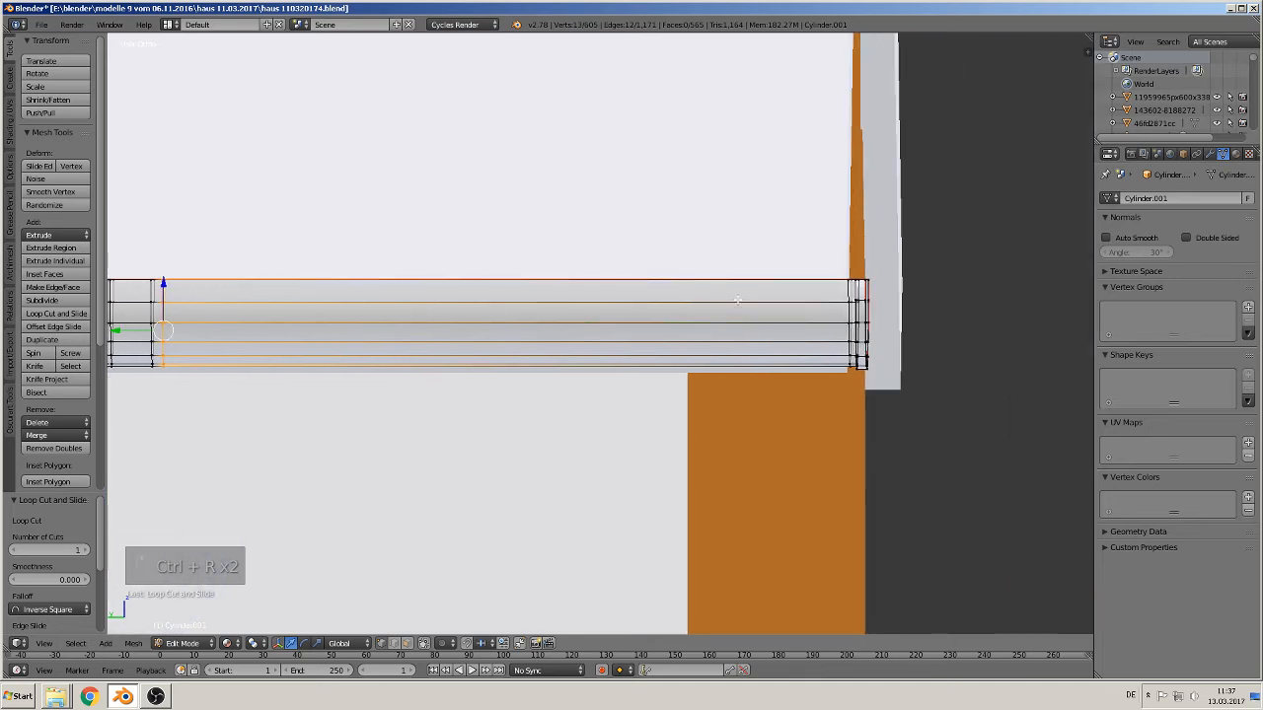
key("ctrl+r")
left_click(507, 301)
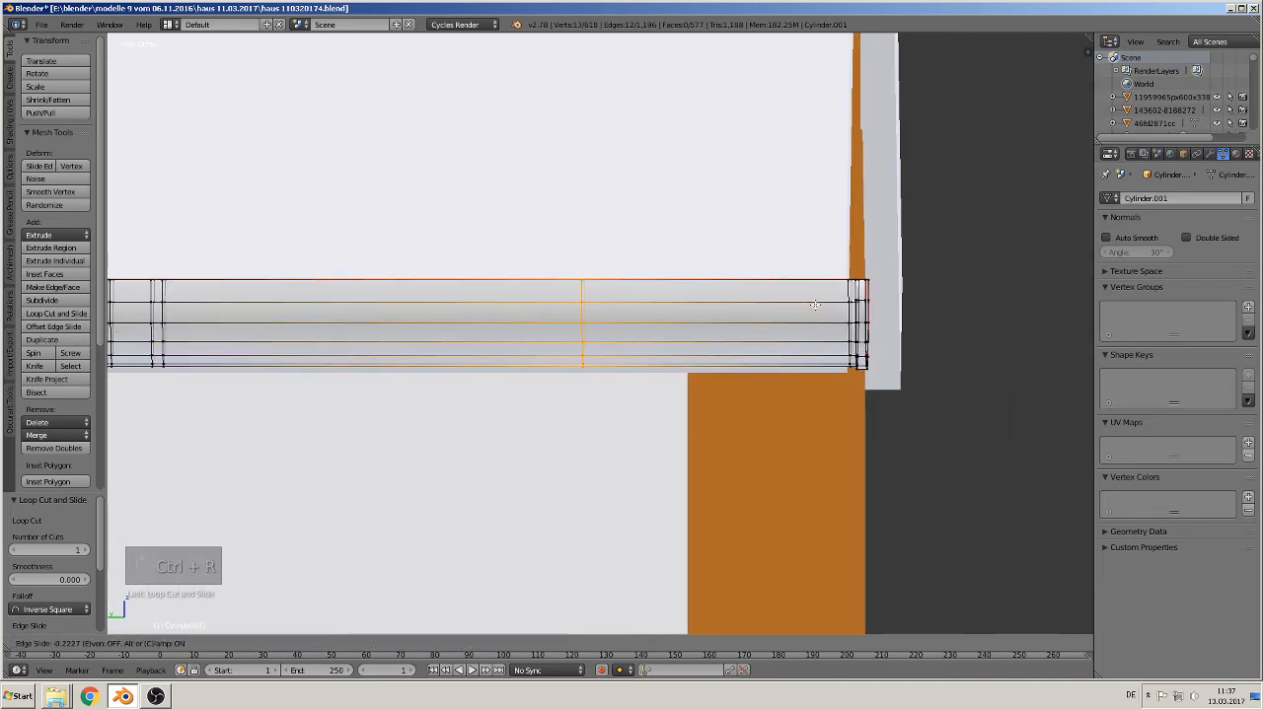
left_click(996, 310)
key("ctrl+r")
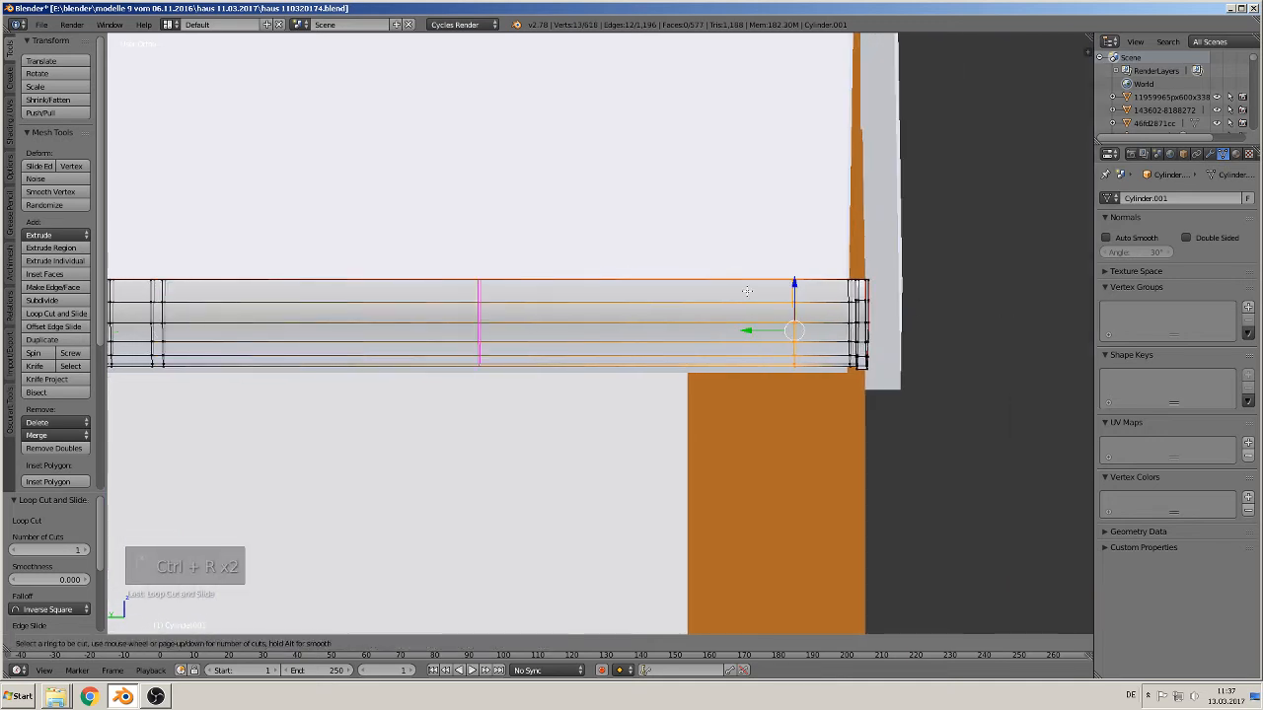
left_click(773, 336)
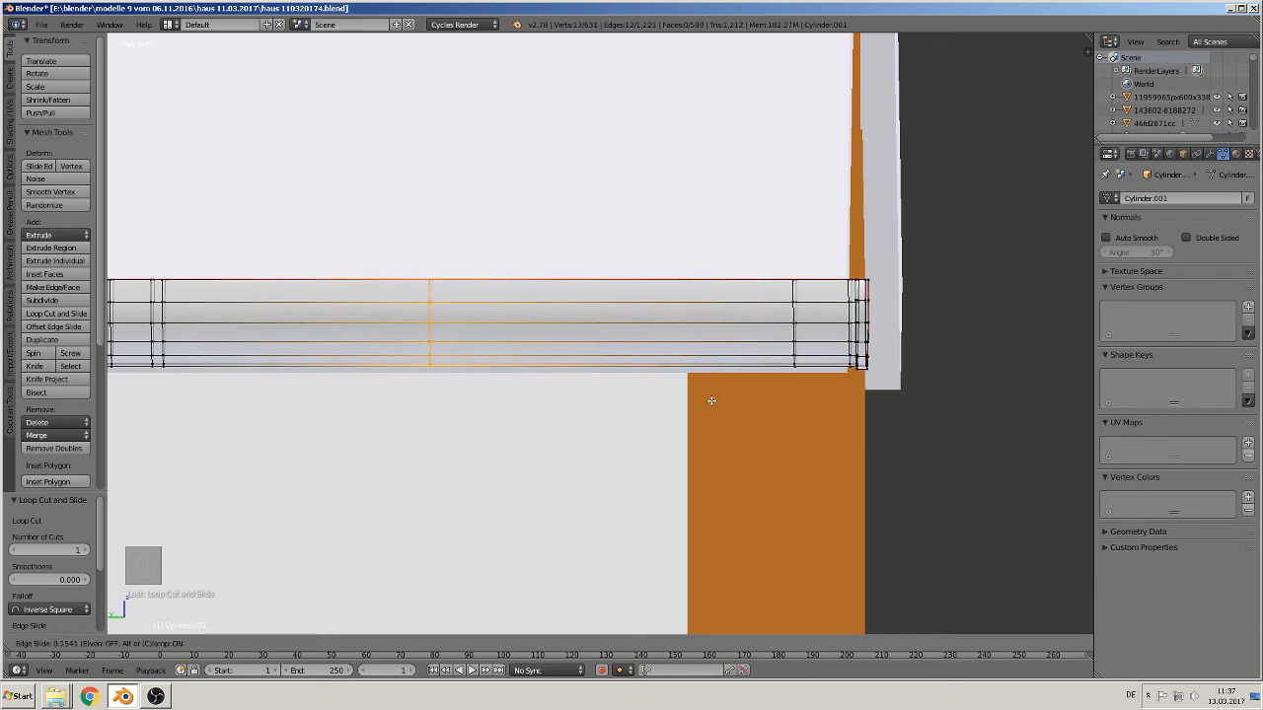
left_click(938, 372)
right_click(794, 332, "alt")
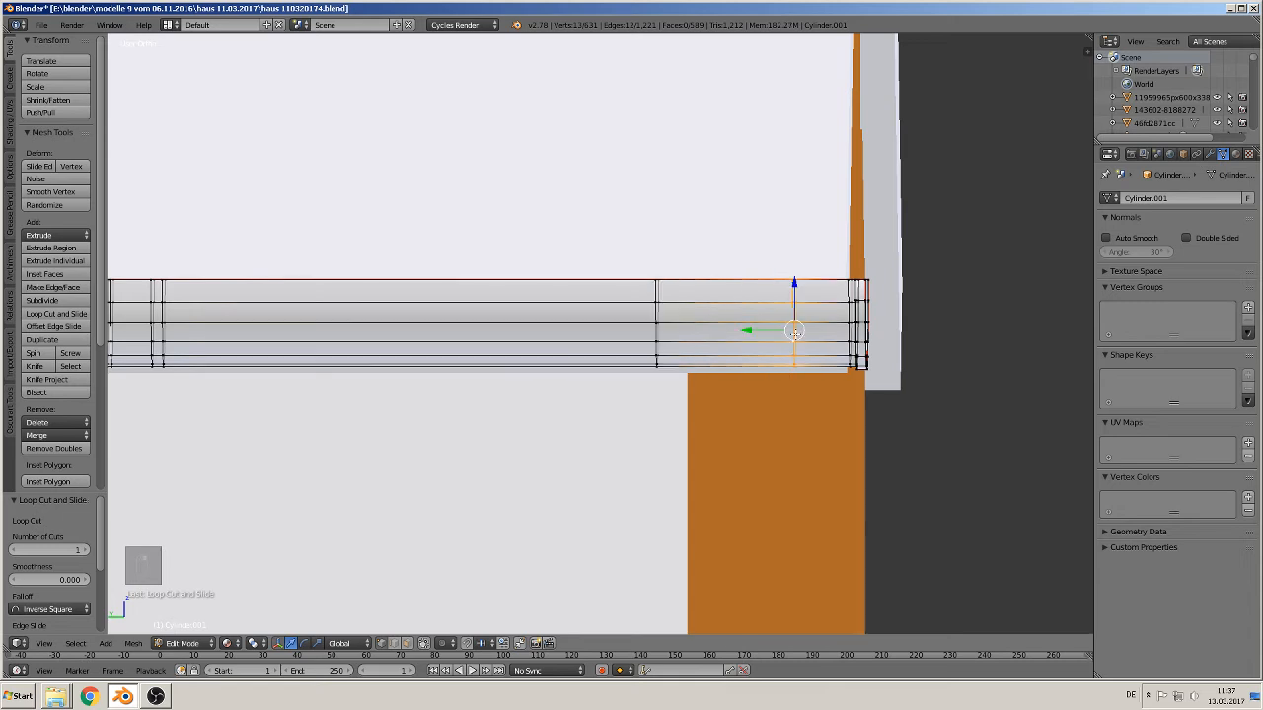
left_click_drag(759, 329, 635, 332)
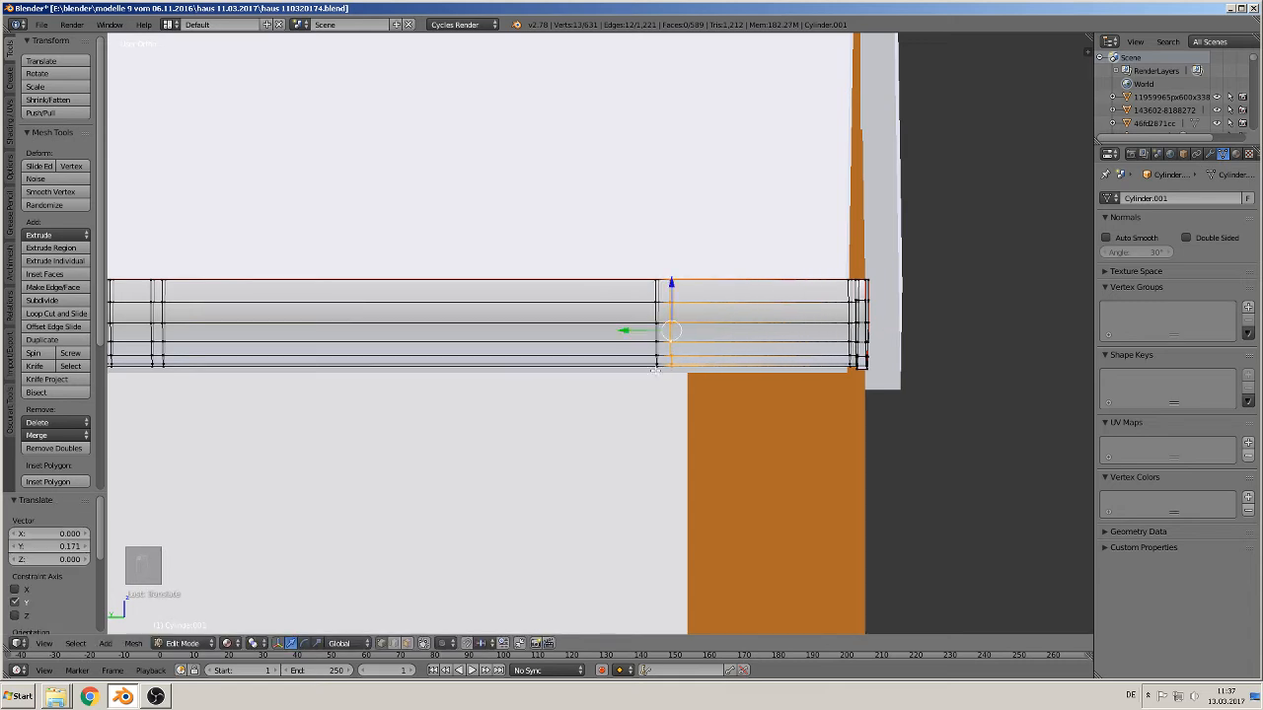
Select the narrow face loop near the corner, extrude it and scale it by about 1.144 into a raised bracket band
middle_click_drag(623, 430, 755, 396, "shift")
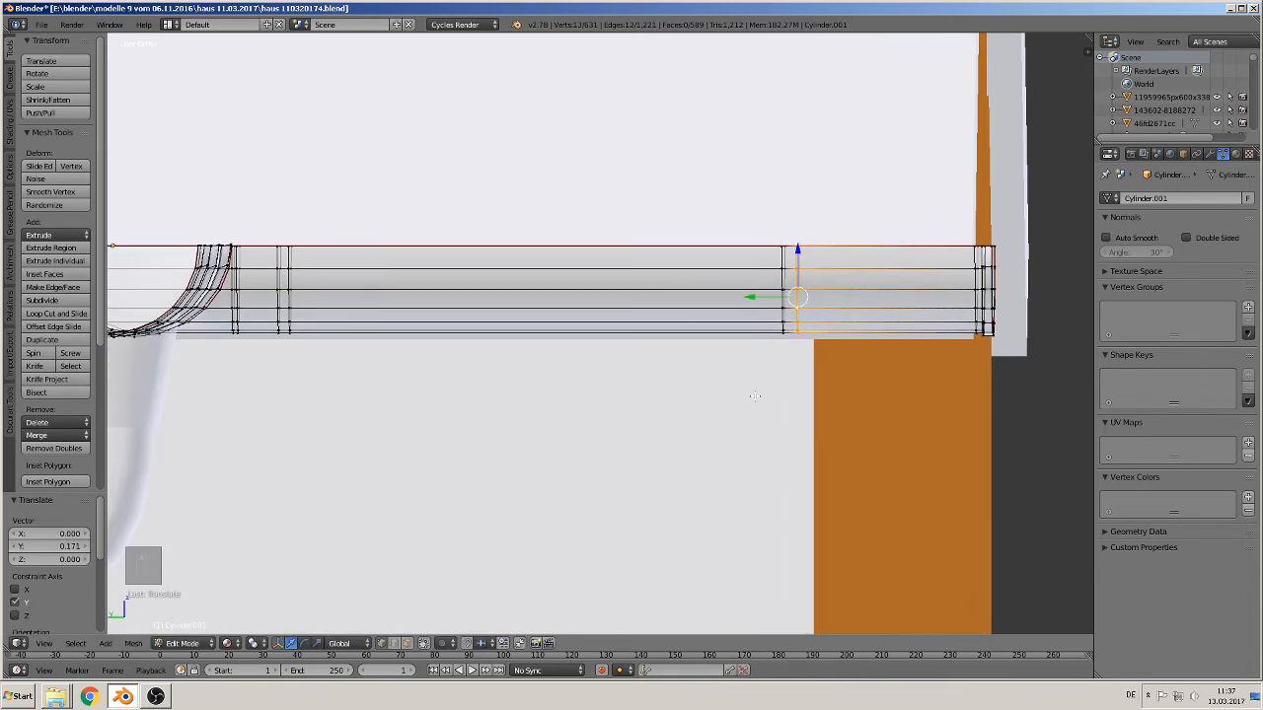
left_click(407, 643)
right_click(286, 314, "alt")
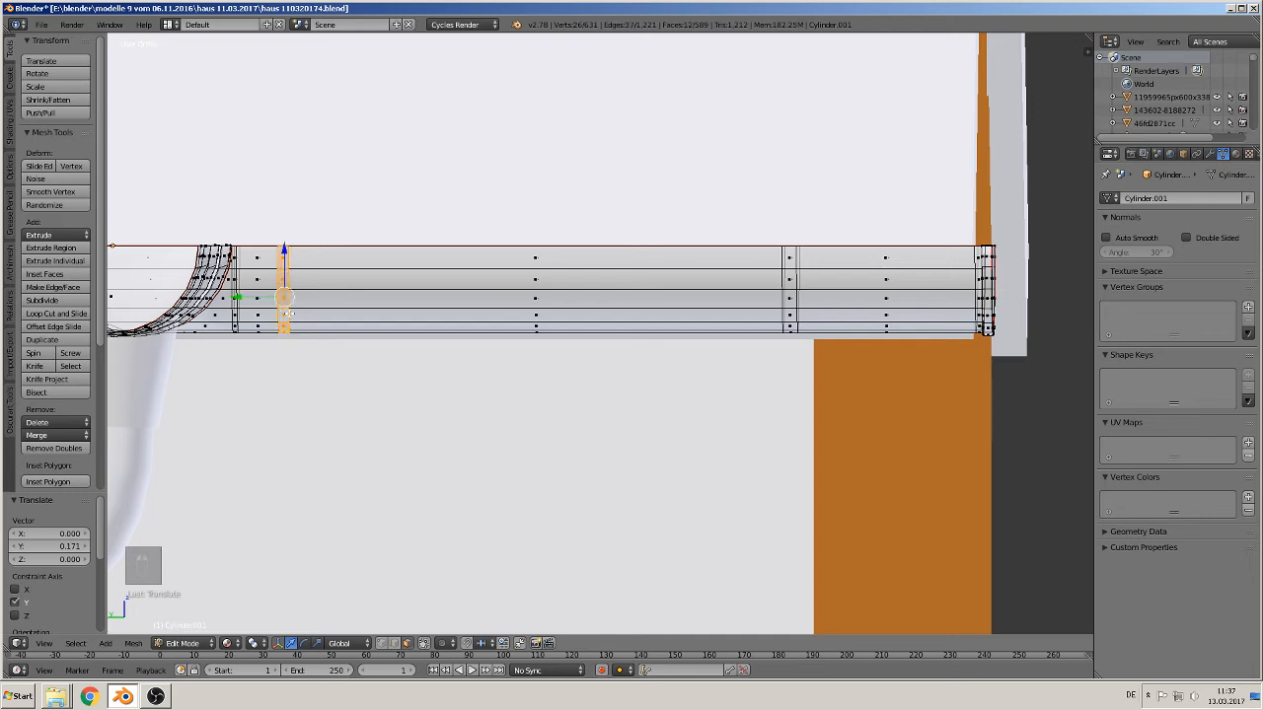
key("e")
key("s")
left_click(347, 375)
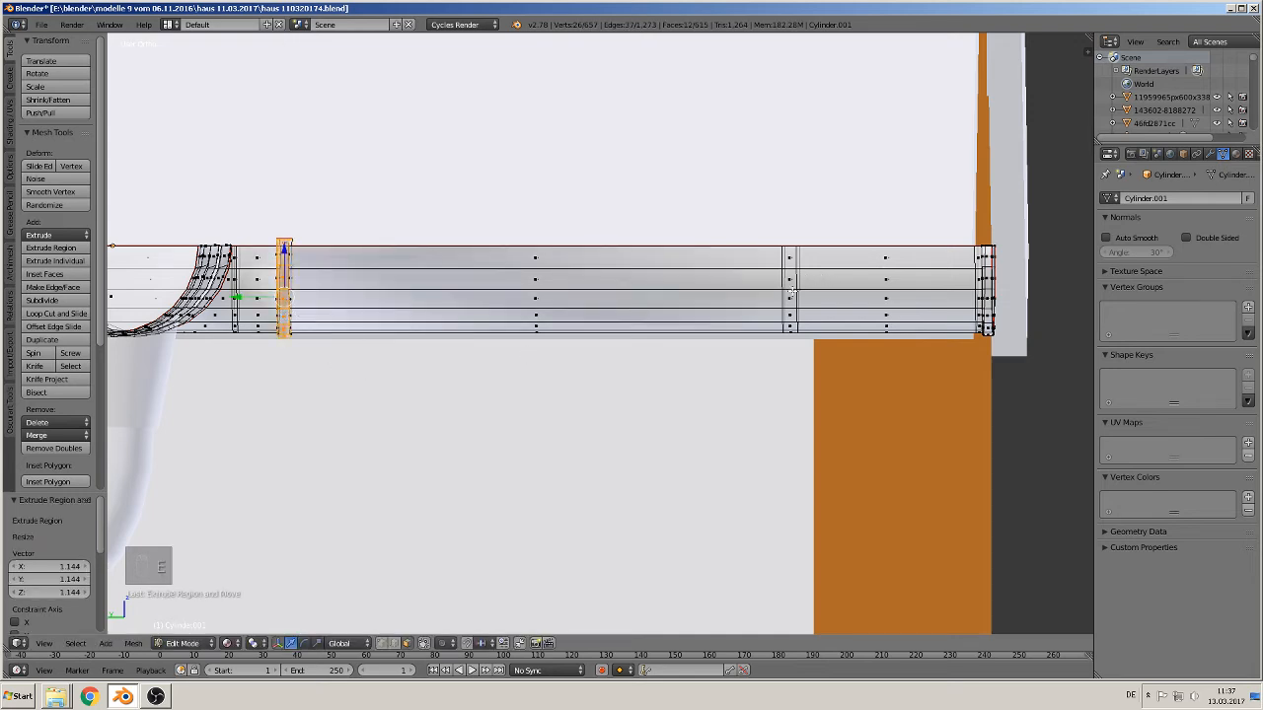
Extrude the narrow face loop near the section's far end and scale it by about 1.126 into a raised bracket band
right_click(790, 293, "alt")
key("e")
key("s")
left_click(729, 403)
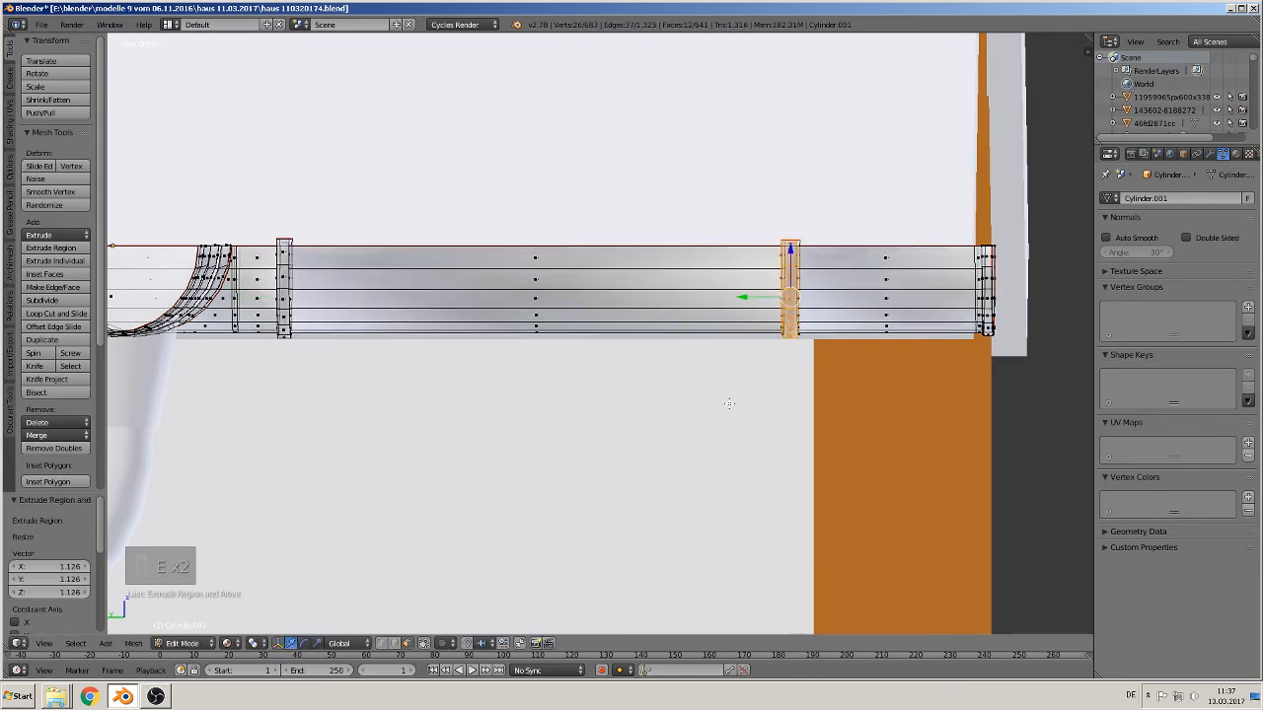
Add a supporting loop cut close to each outer edge of the new bracket band beside the corner
middle_click_drag(472, 345, 478, 355)
scroll(472, 348, "up", 2)
middle_click_drag(268, 307, 648, 374, "shift")
scroll(529, 341, "up", 4)
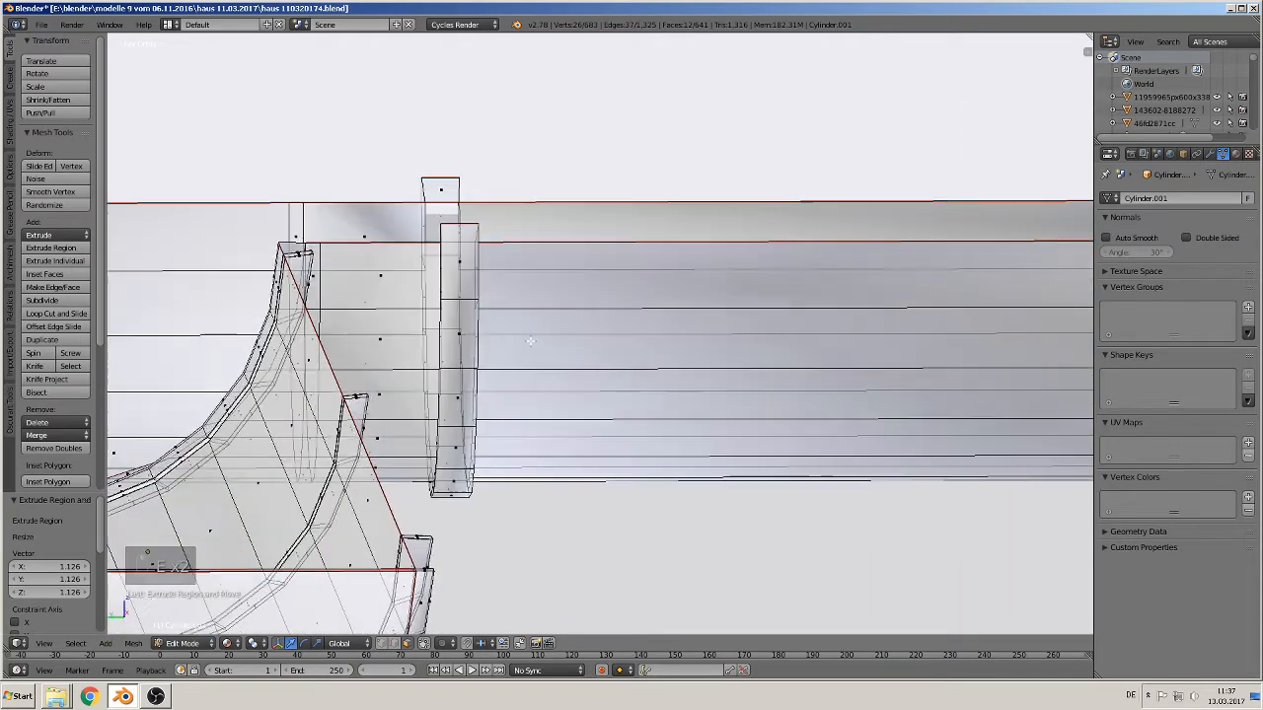
scroll(529, 342, "up", 1)
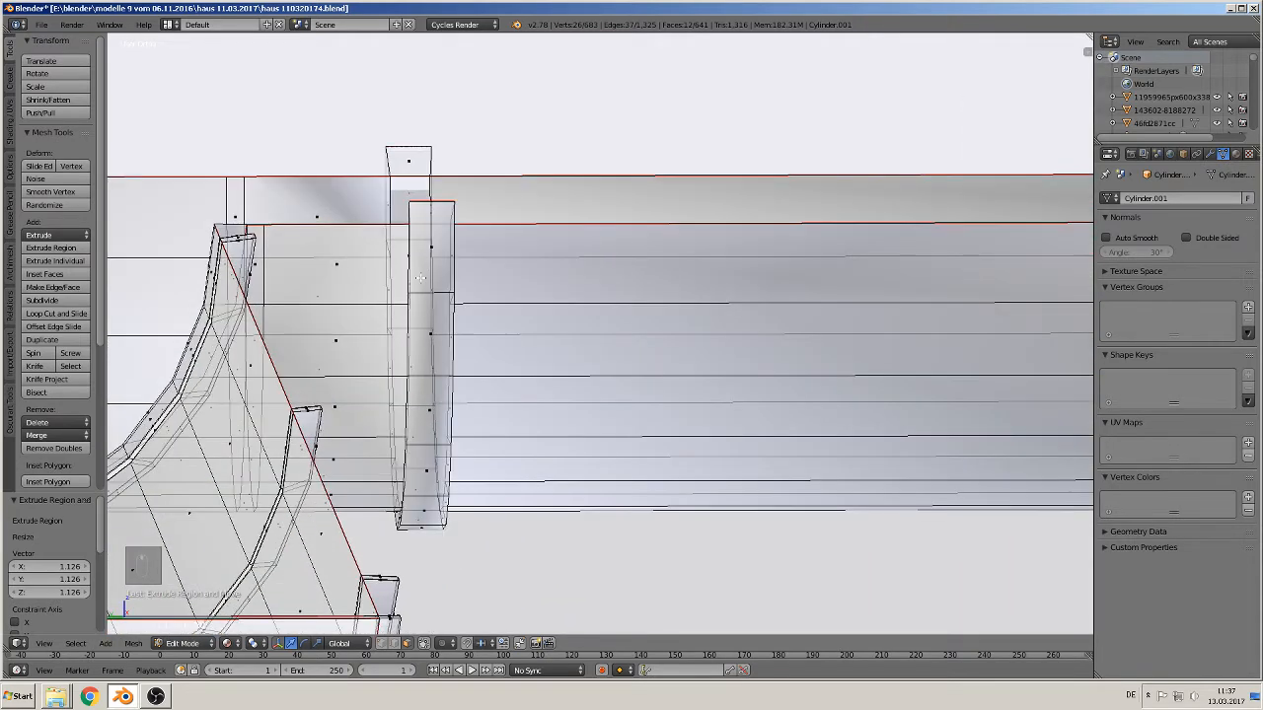
left_click(424, 643)
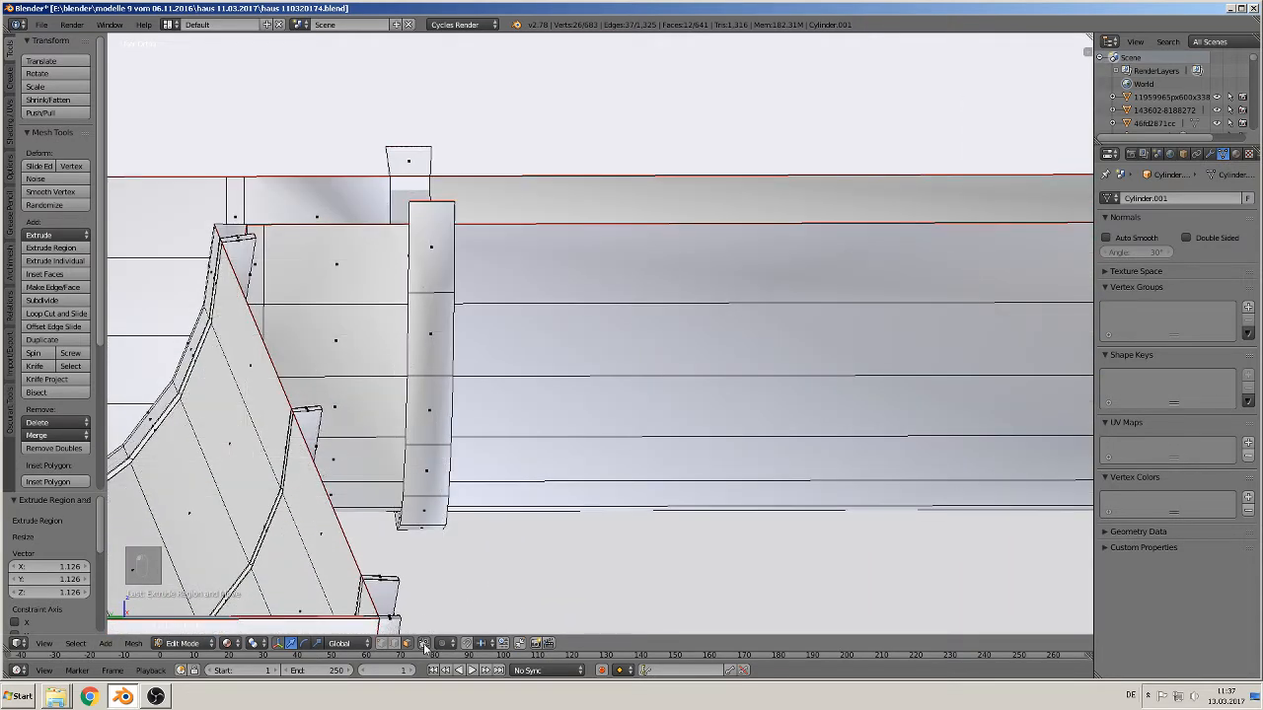
key("ctrl+r")
left_click(431, 293)
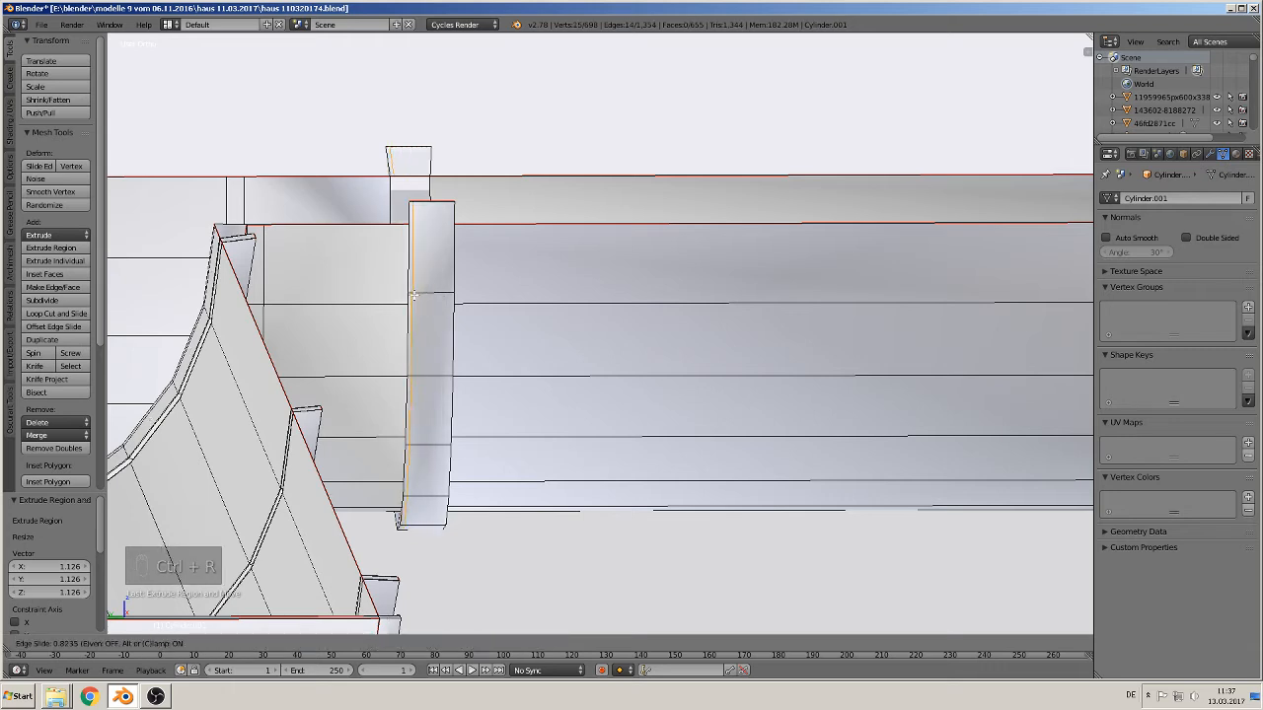
left_click(413, 294)
key("ctrl+r")
left_click(453, 281)
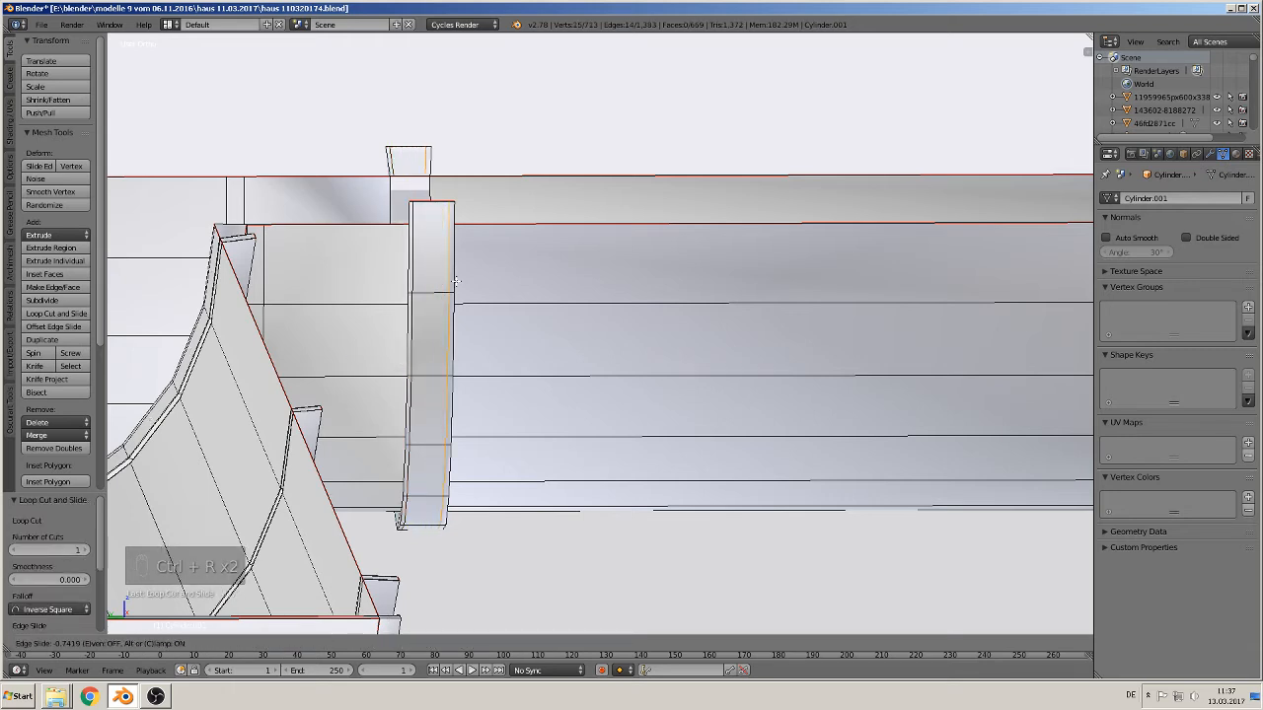
left_click(459, 283)
Add a supporting loop cut on the gutter surface close to each side of that same bracket band
key("ctrl+r")
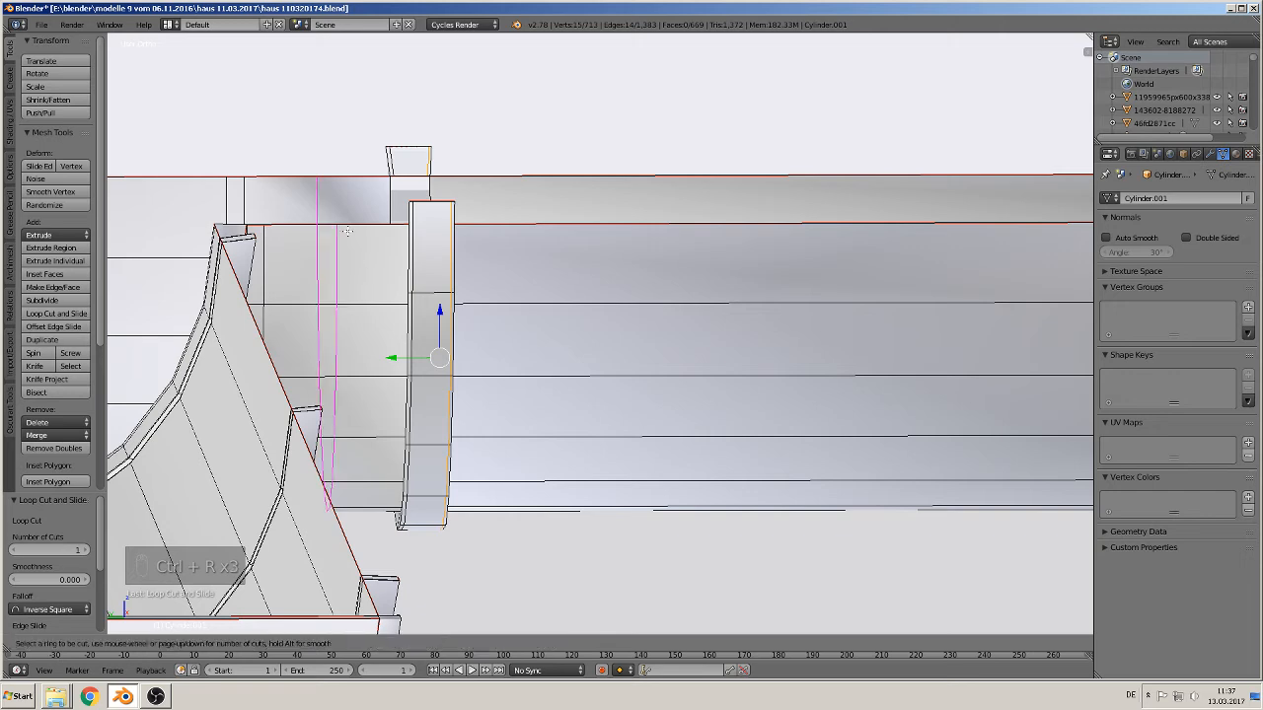
left_click(353, 235)
left_click(416, 243)
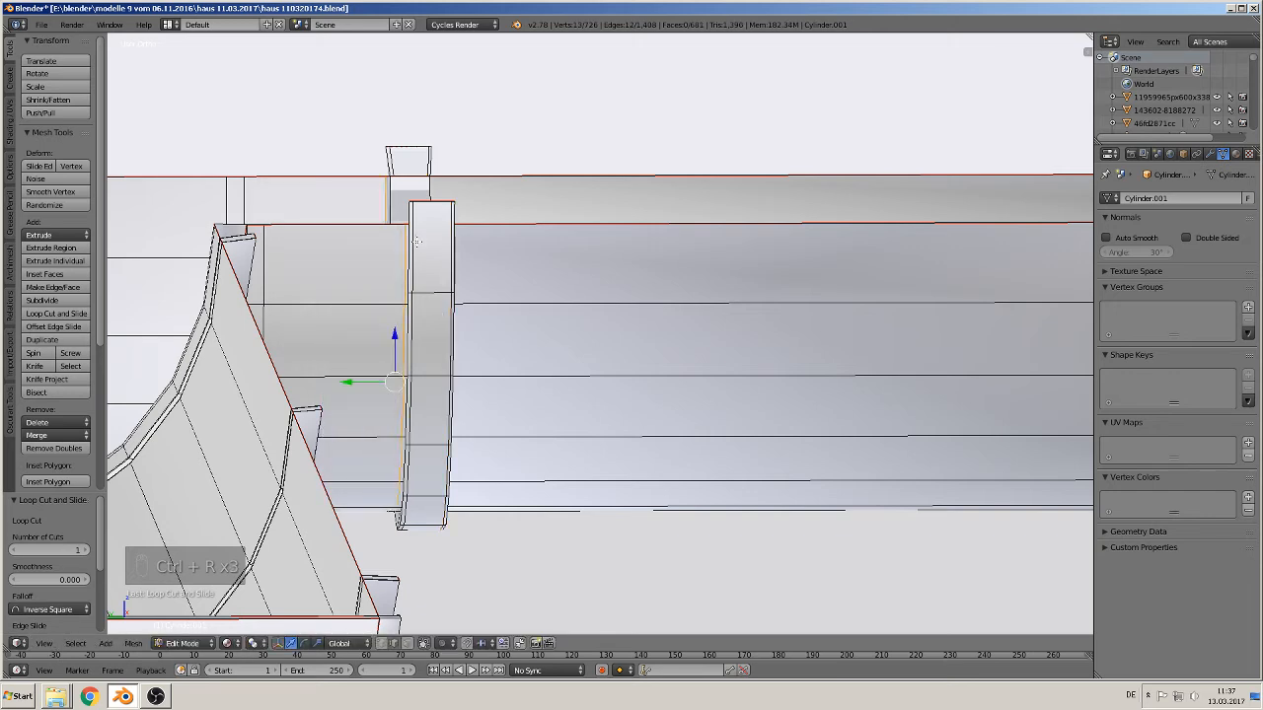
key("ctrl+r")
left_click(534, 221)
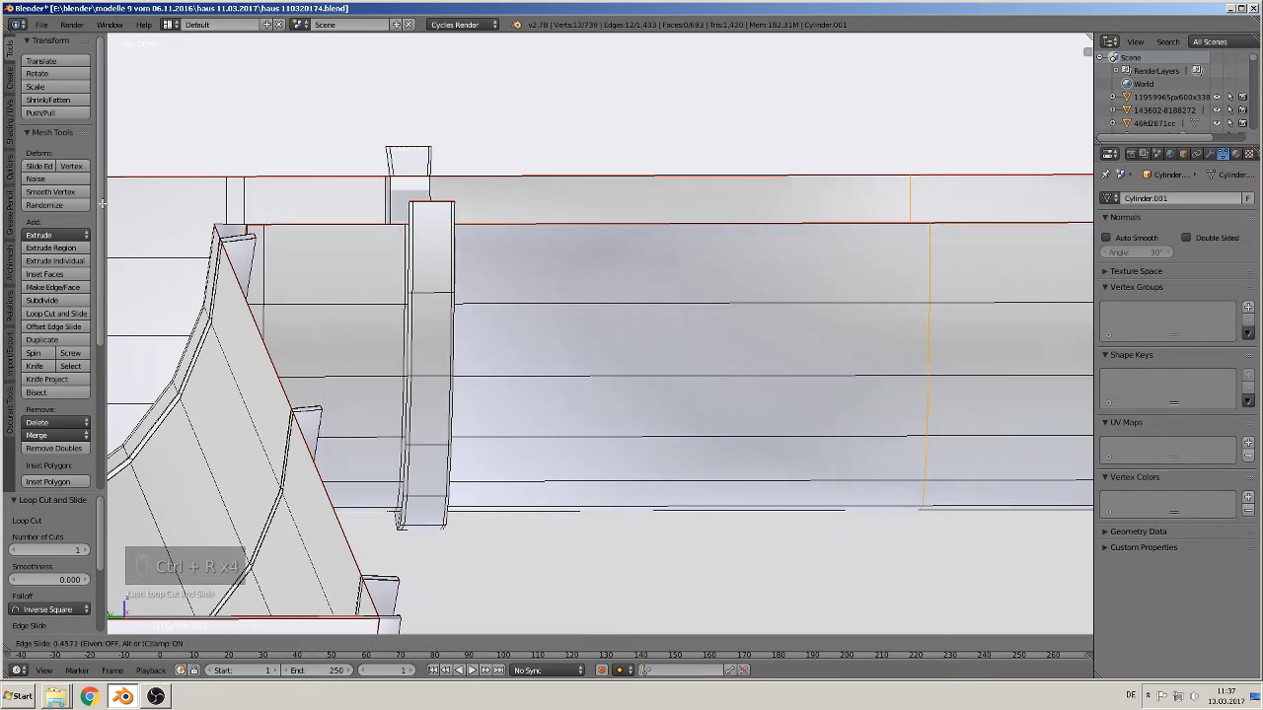
left_click(646, 143)
Select the raised upper-end vertices on both ends of the bracket band beside the corner and lower them 0.013 along Z
middle_click_drag(752, 191, 691, 405)
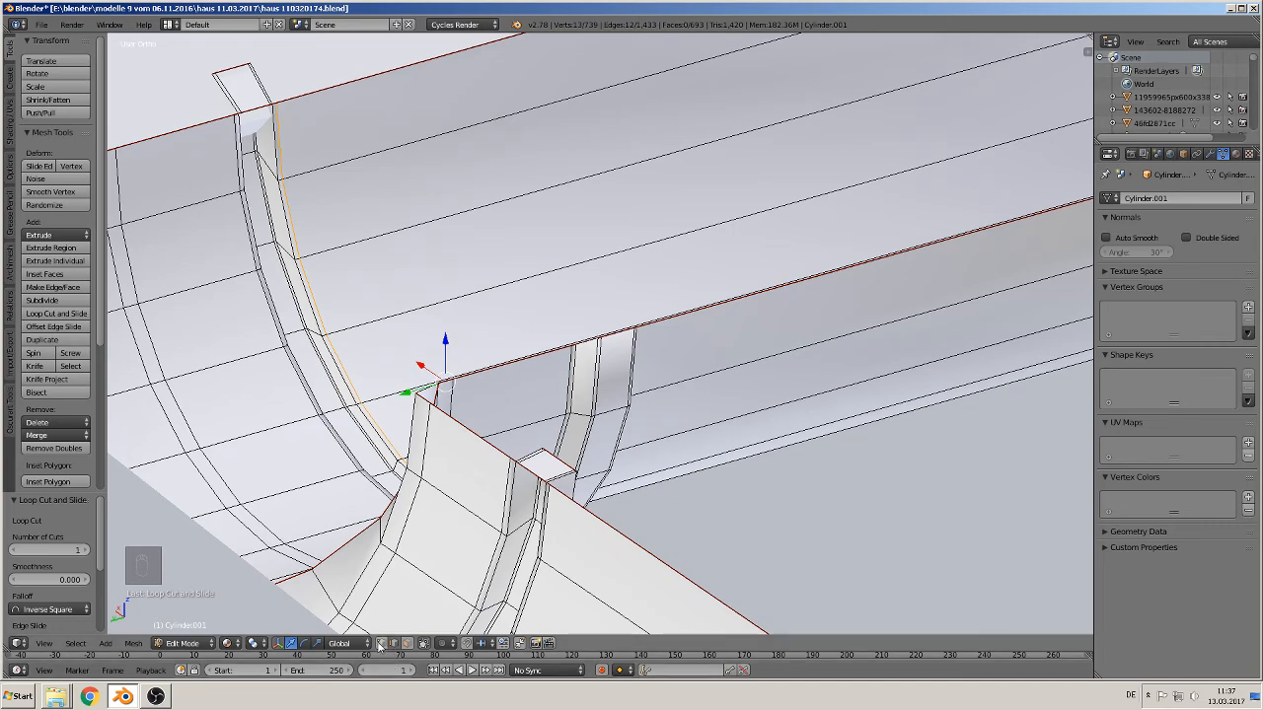
key("a")
key("a")
key("c")
left_click_drag(255, 64, 203, 86)
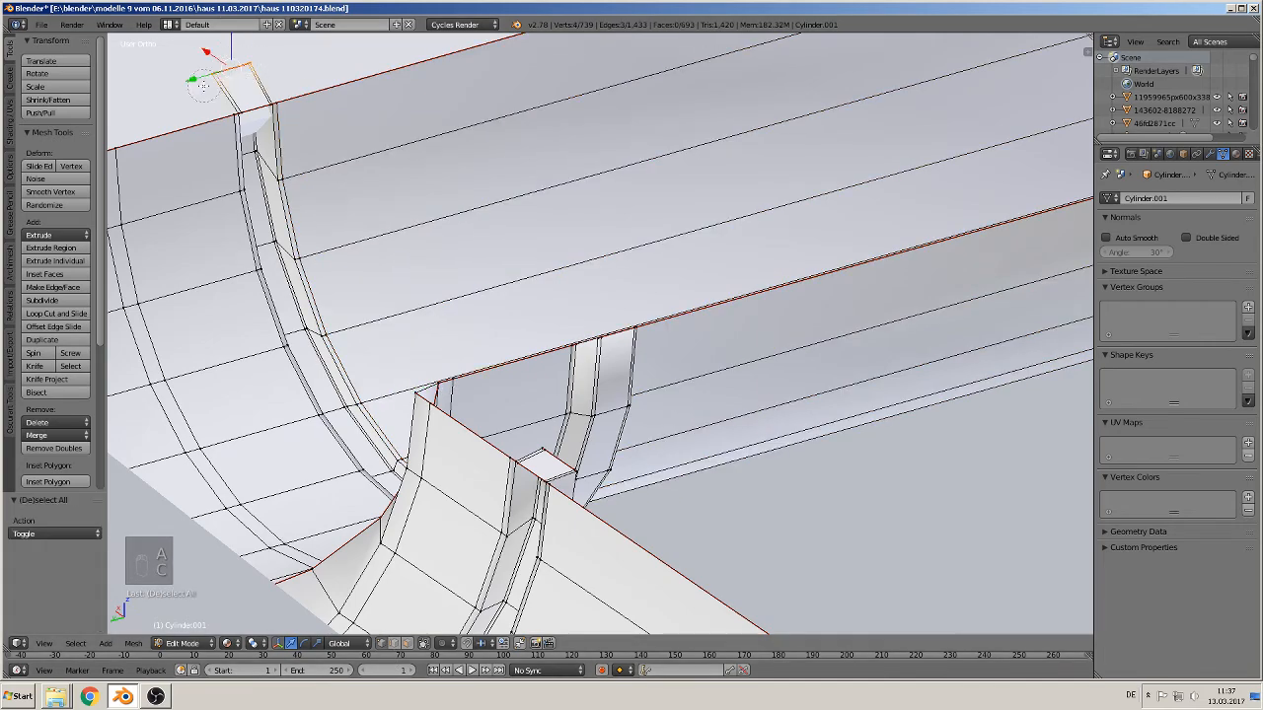
middle_click_drag(305, 133, 379, 173)
key("c")
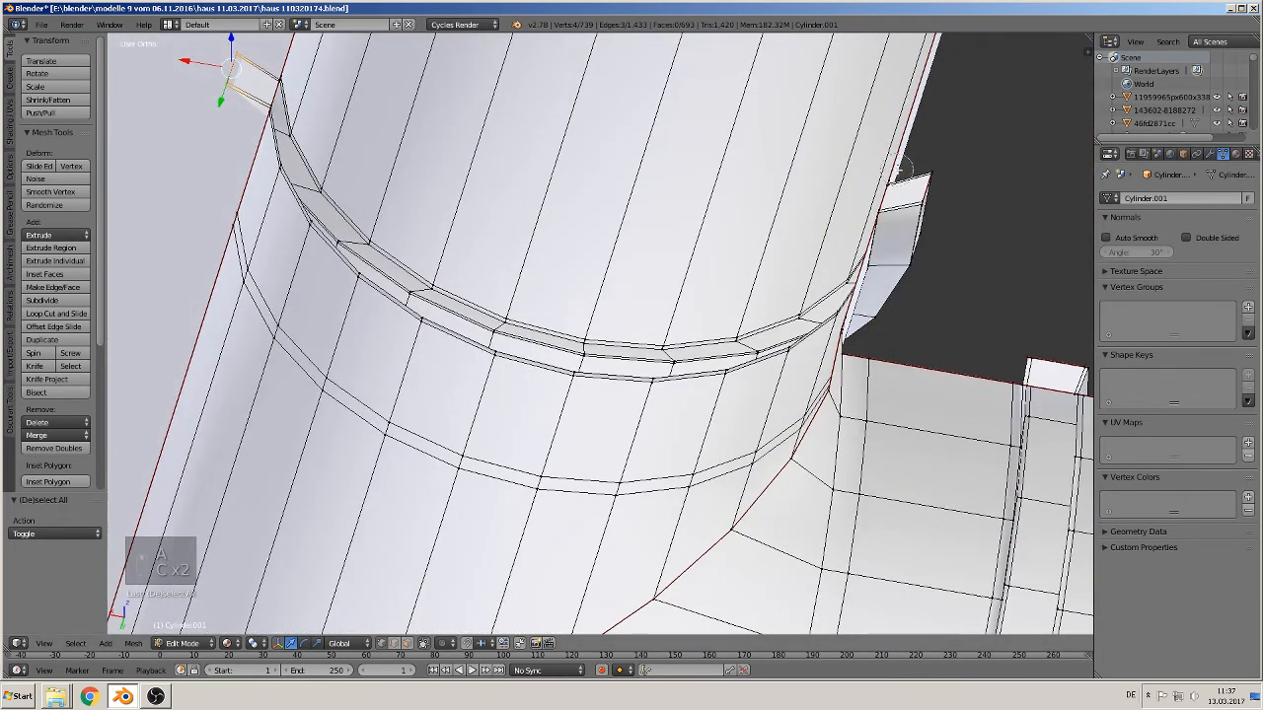
left_click(928, 177)
left_click_drag(928, 178, 918, 214)
right_click(918, 214)
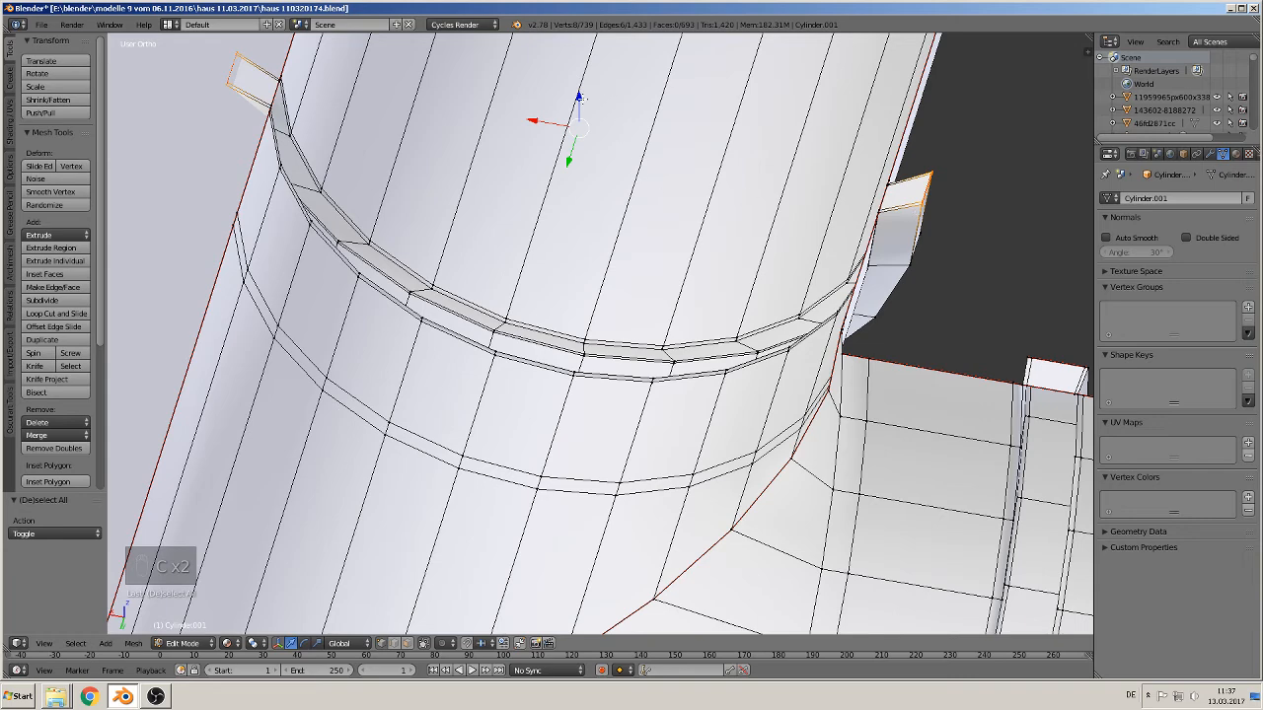
key("g")
key("z")
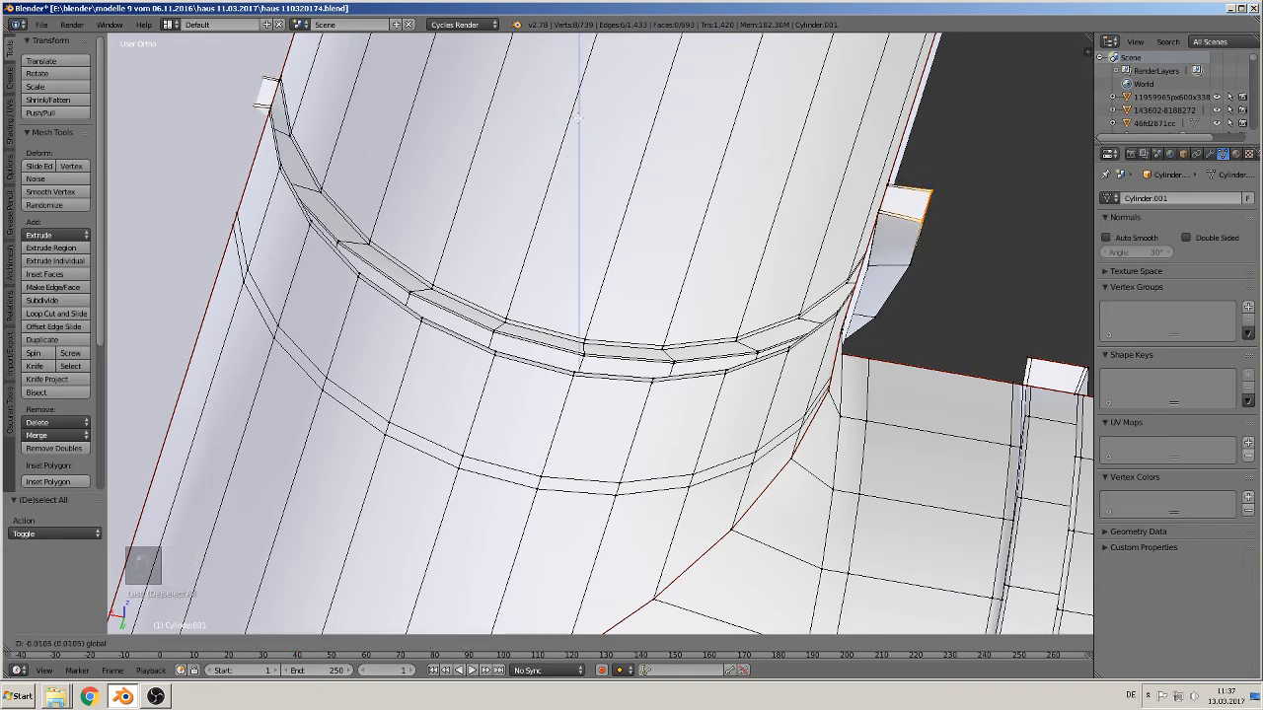
left_click(578, 115)
Raise the selected bracket-end vertices slightly, by 0.003 along Z
middle_click_drag(578, 115, 501, 53)
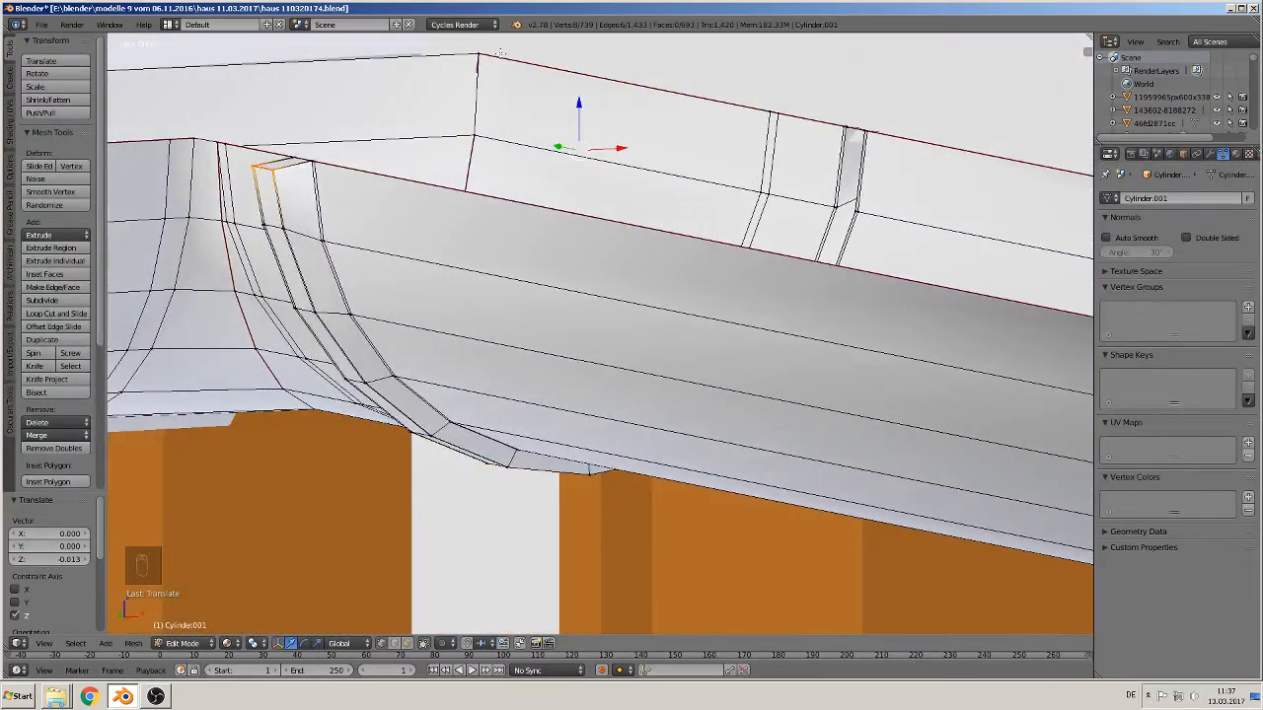
key("g")
key("z")
left_click(580, 99)
scroll(582, 101, "down", 3)
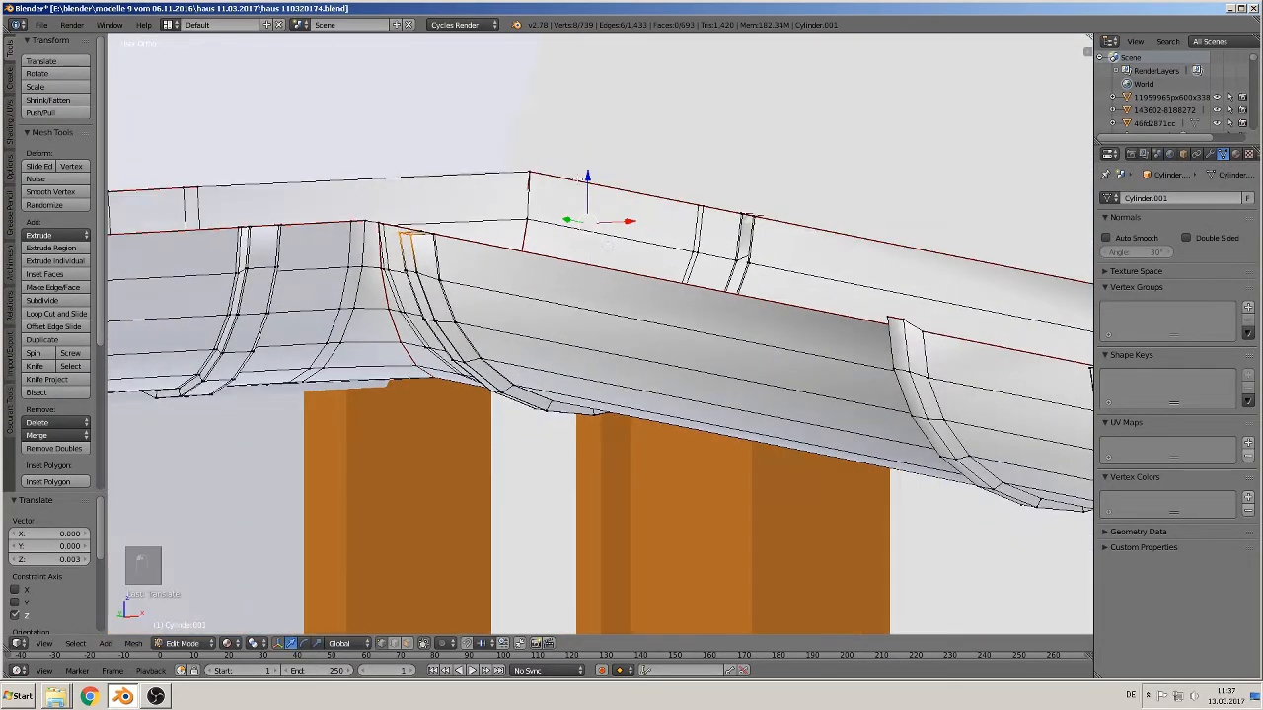
Deselect everything and add a supporting loop cut along the corner-facing edge of the bracket band near the section's far end
key("a")
middle_click_drag(645, 315, 347, 322)
middle_click_drag(652, 268, 495, 407, "shift")
middle_click_drag(696, 332, 393, 276, "shift")
scroll(393, 276, "up", 2)
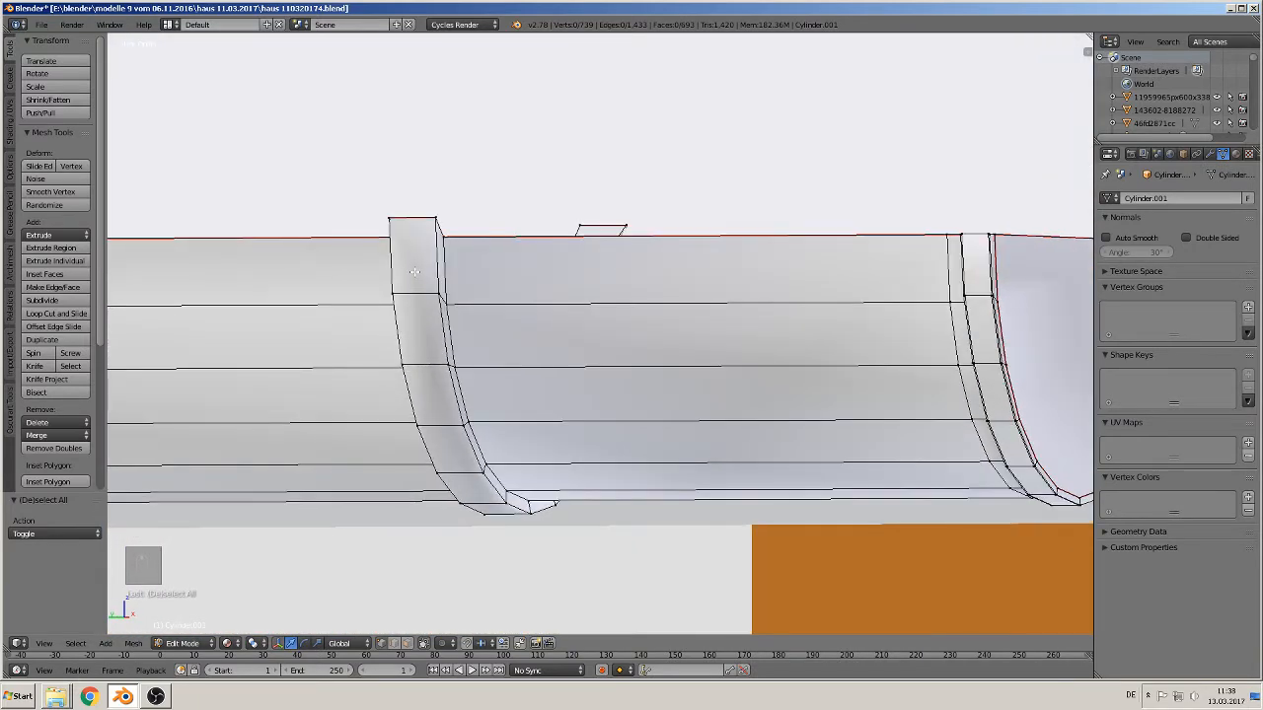
key("ctrl+r")
left_click(416, 269)
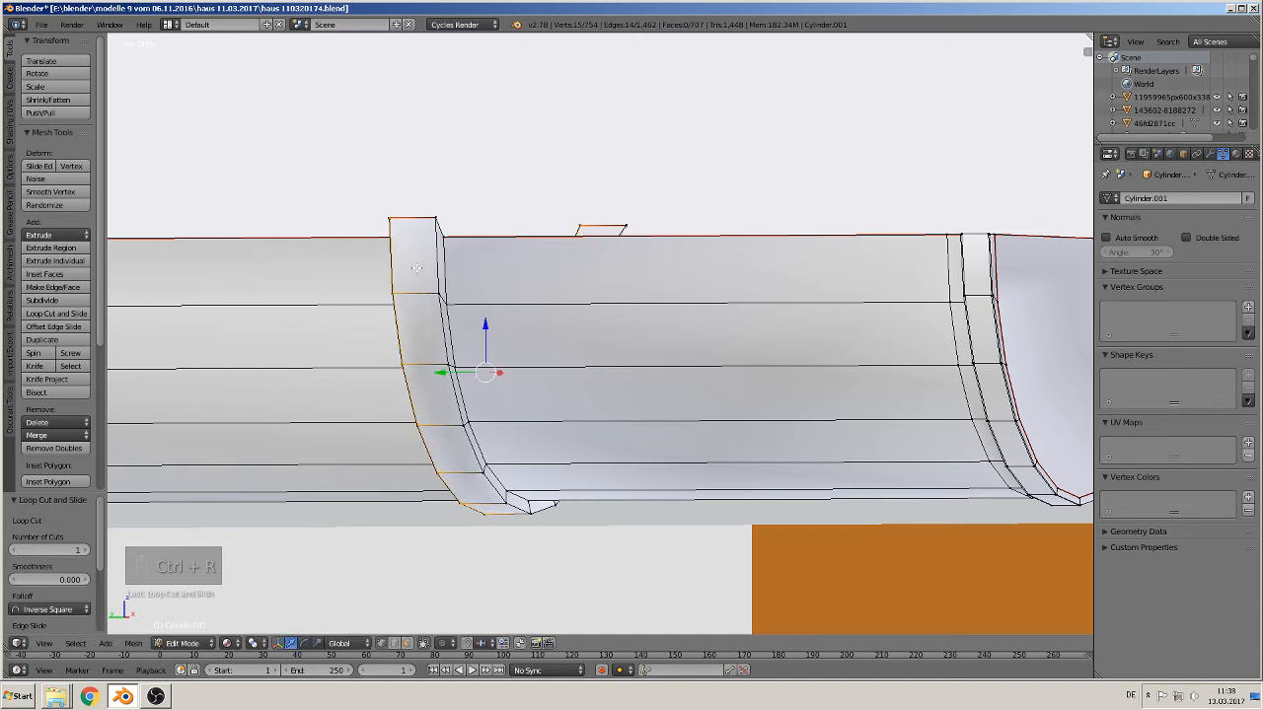
key("ctrl+r")
left_click(418, 269)
left_click(417, 269)
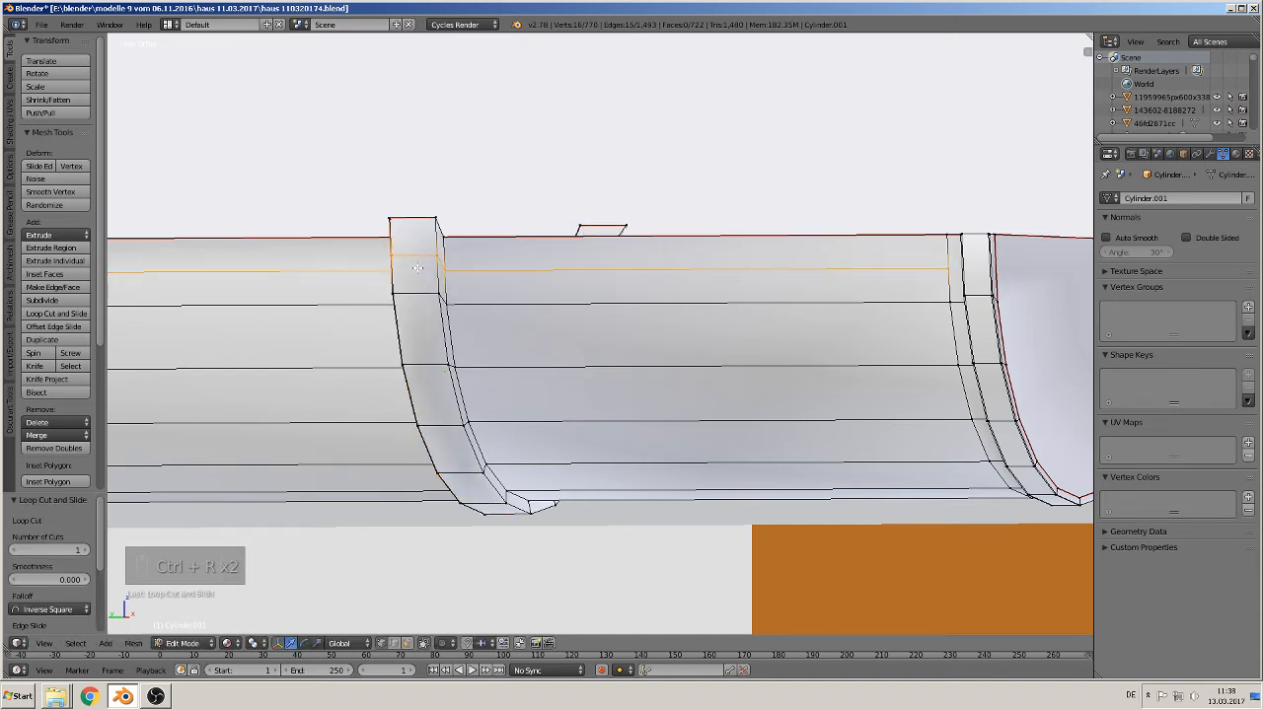
key("ctrl+z")
key("ctrl+r")
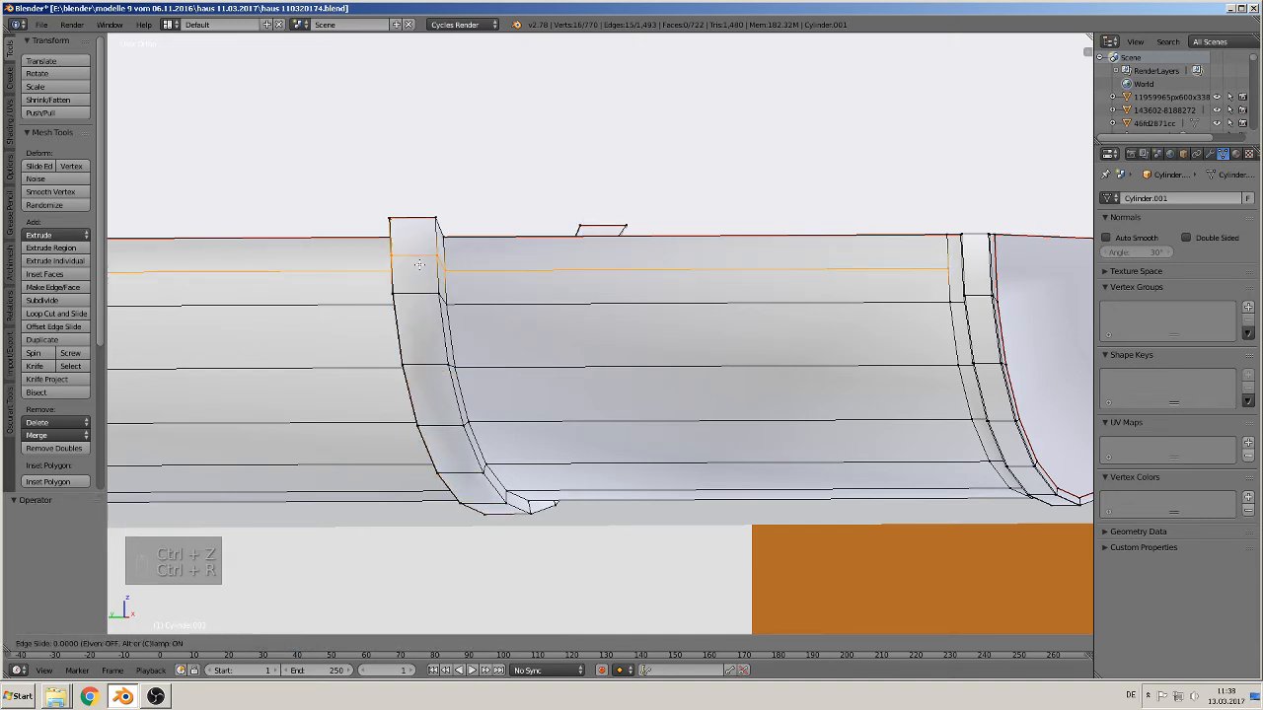
key("ctrl+z")
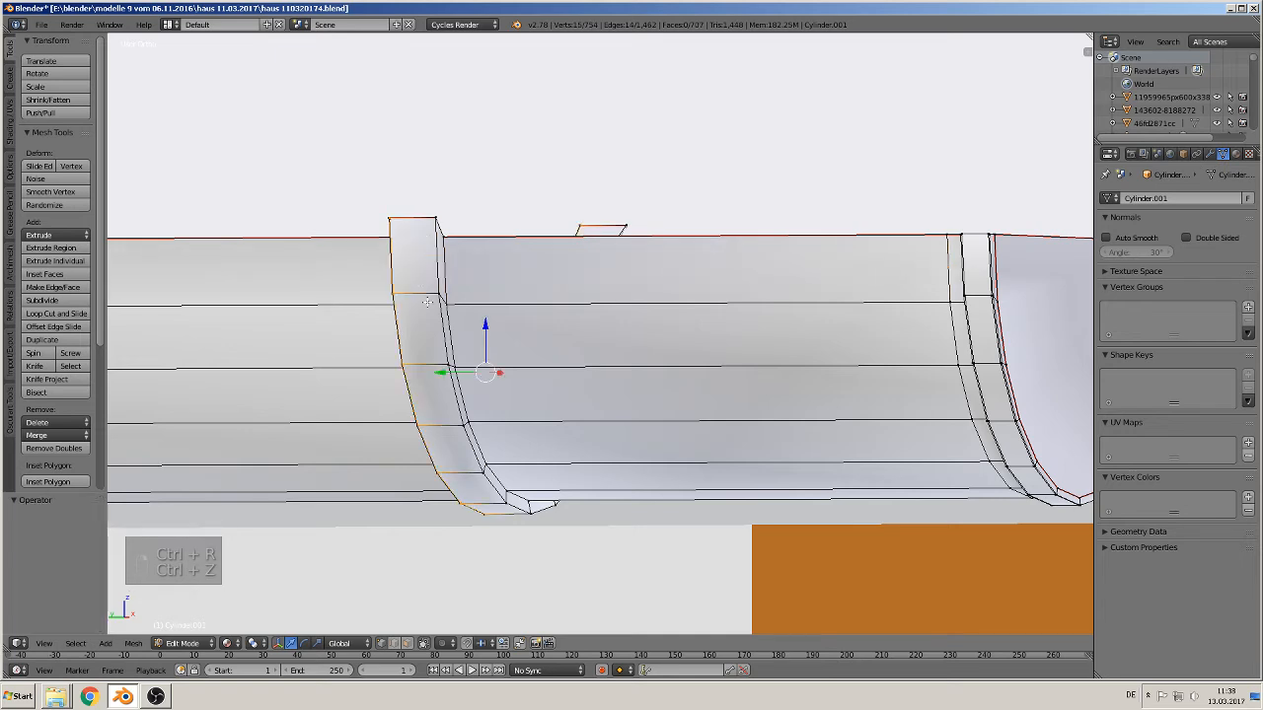
Add a supporting loop cut on the bracket band near its end-cap-facing edge and another on the gutter surface right beside that edge
key("ctrl+r")
left_click(424, 286)
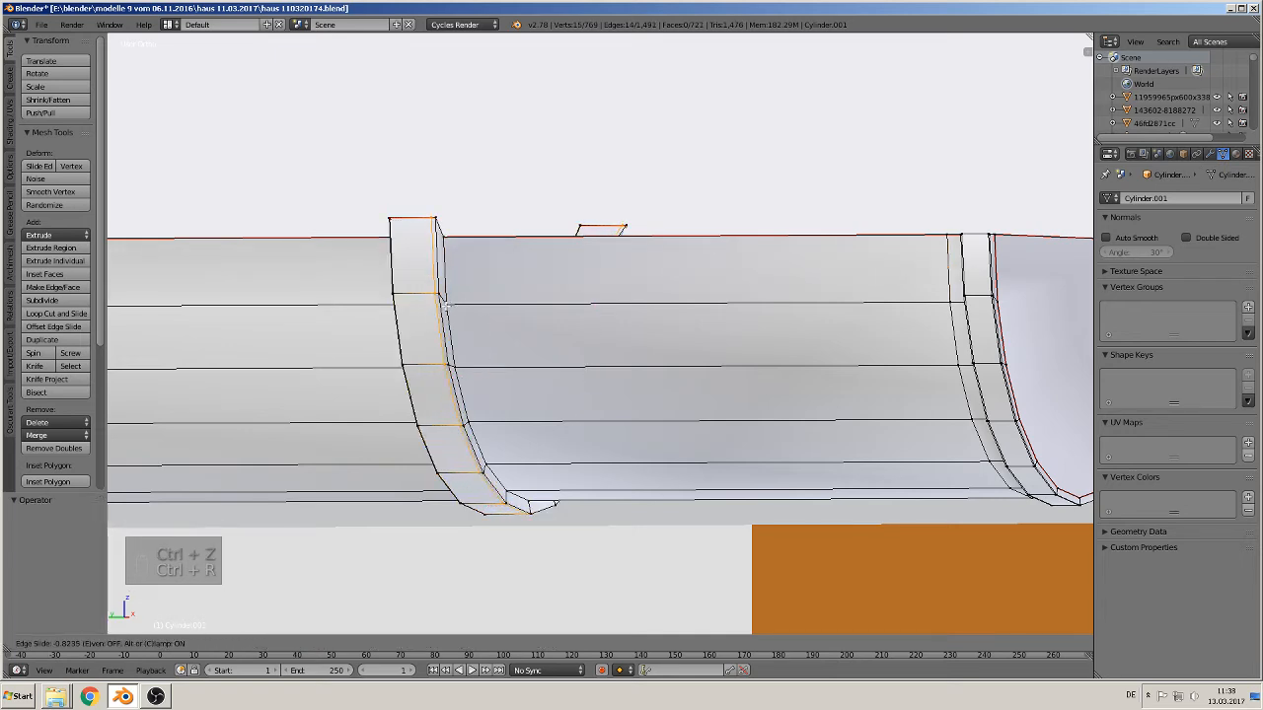
left_click(445, 307)
key("ctrl+r")
left_click(531, 304)
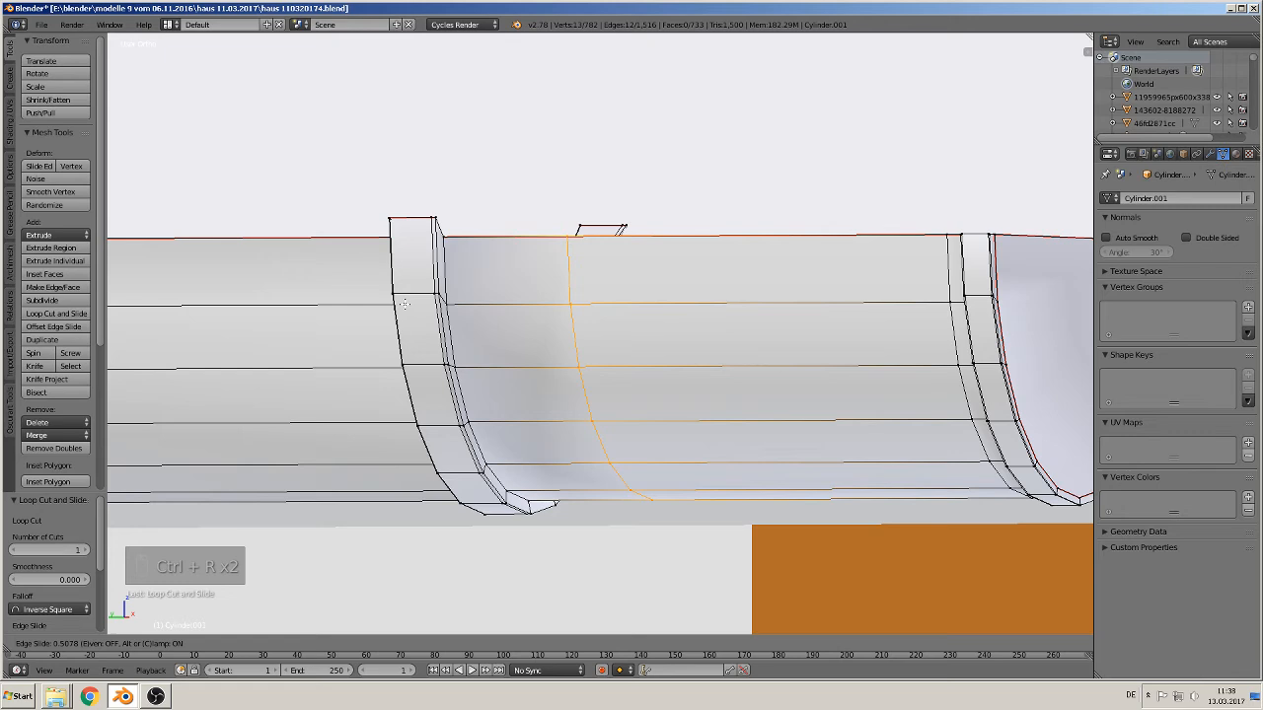
left_click(287, 296)
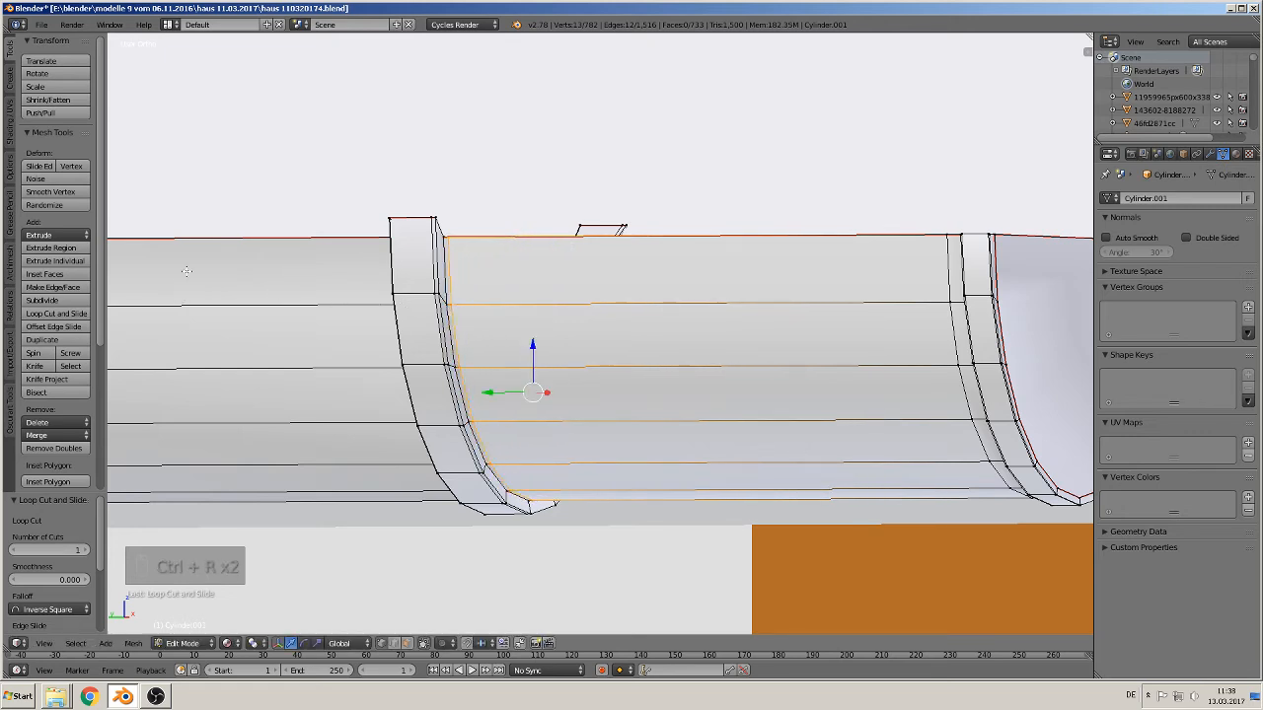
key("ctrl+r")
right_click_drag(890, 270, 603, 302)
right_click(575, 306)
scroll(400, 341, "down", 3)
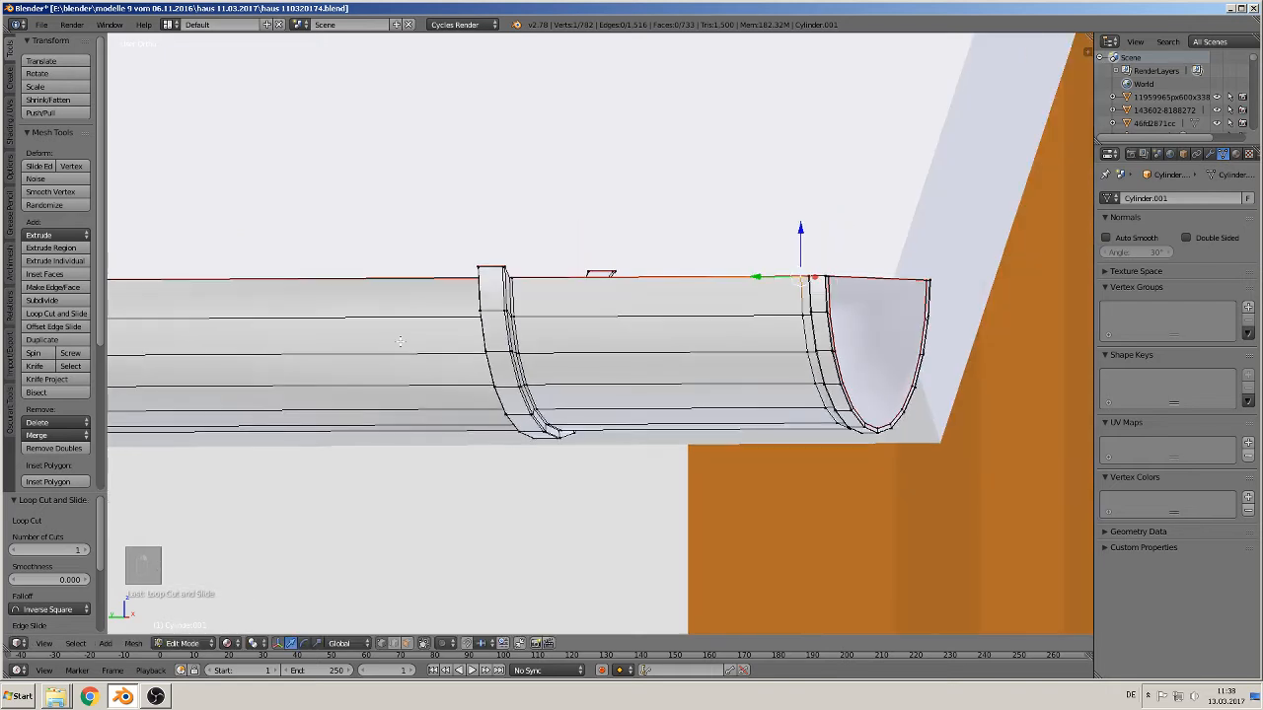
key("ctrl+r")
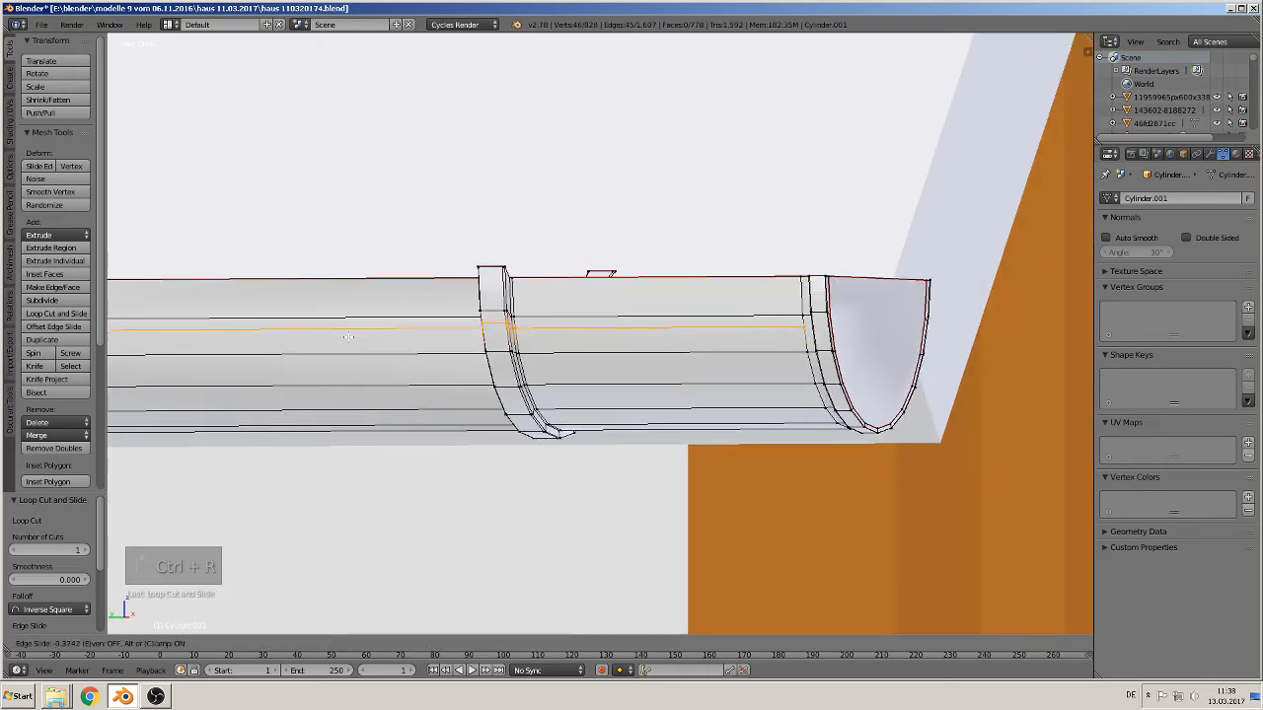
left_click(318, 326)
key("ctrl+z")
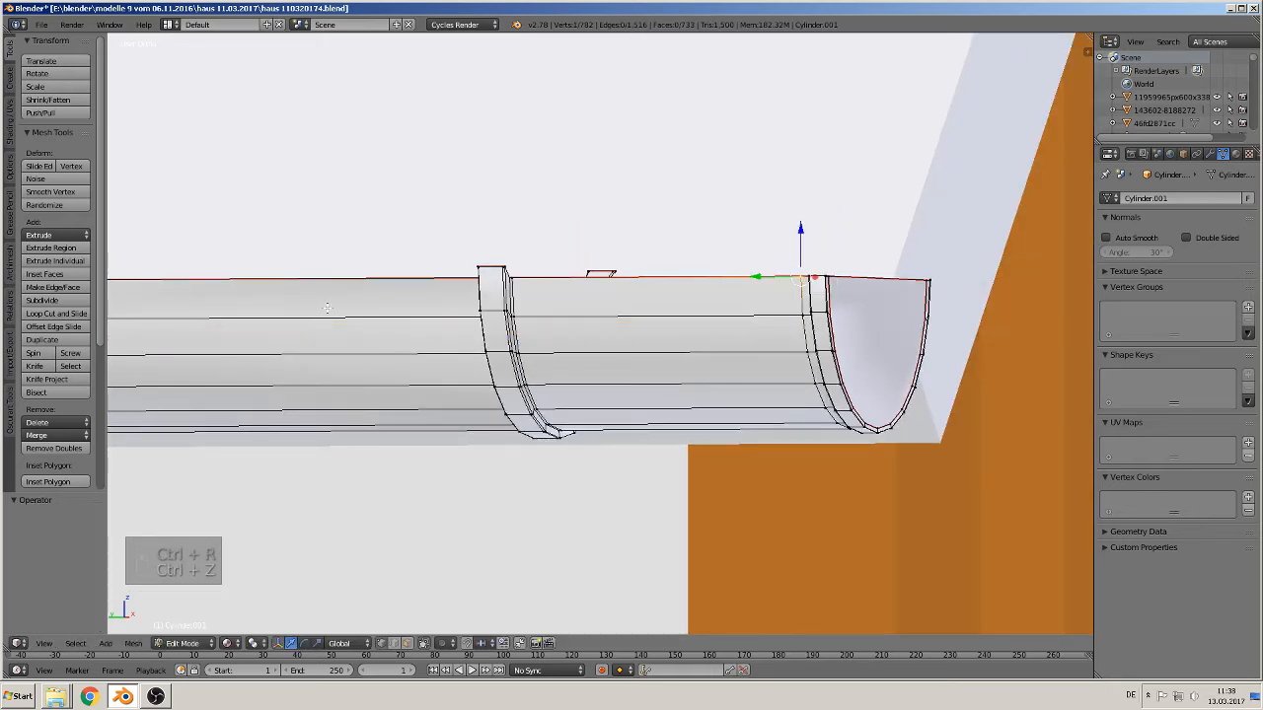
Add a supporting loop cut on the gutter surface close to the band's corner-facing side and return to Object Mode
key("ctrl+r")
left_click(340, 310)
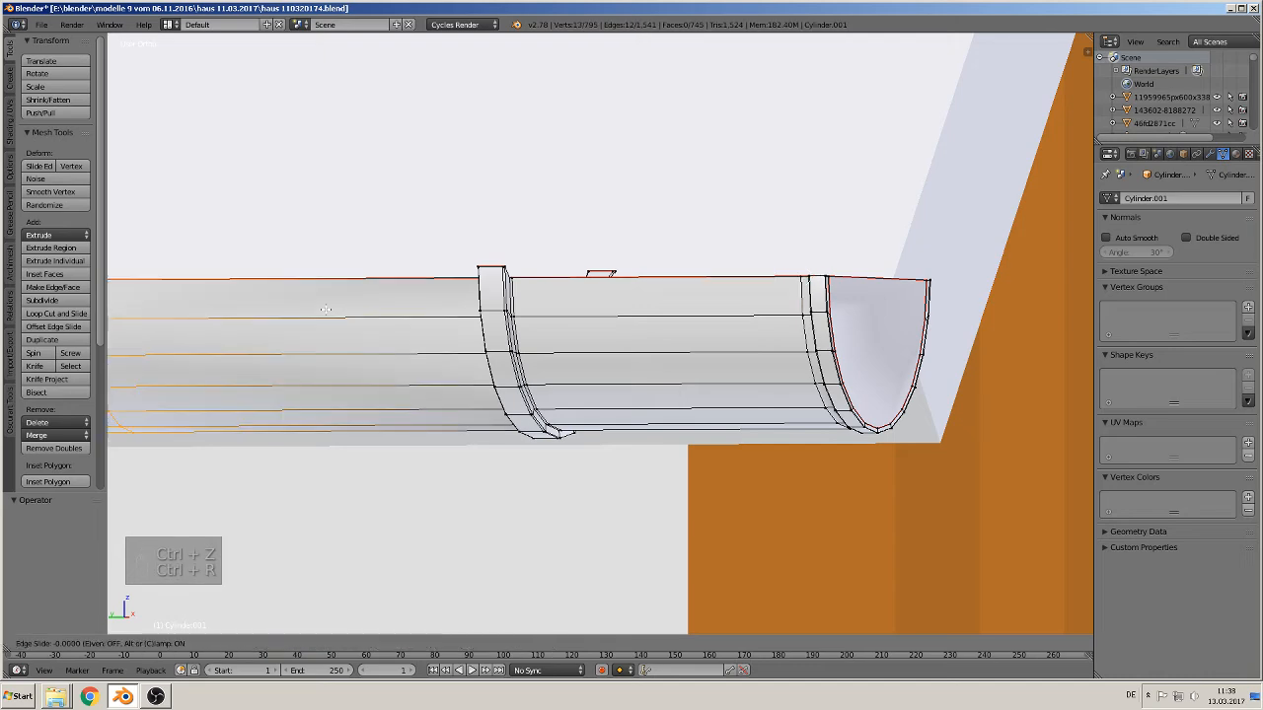
left_click(721, 333)
scroll(709, 341, "down", 3)
middle_click_drag(703, 345, 673, 369)
key("Tab")
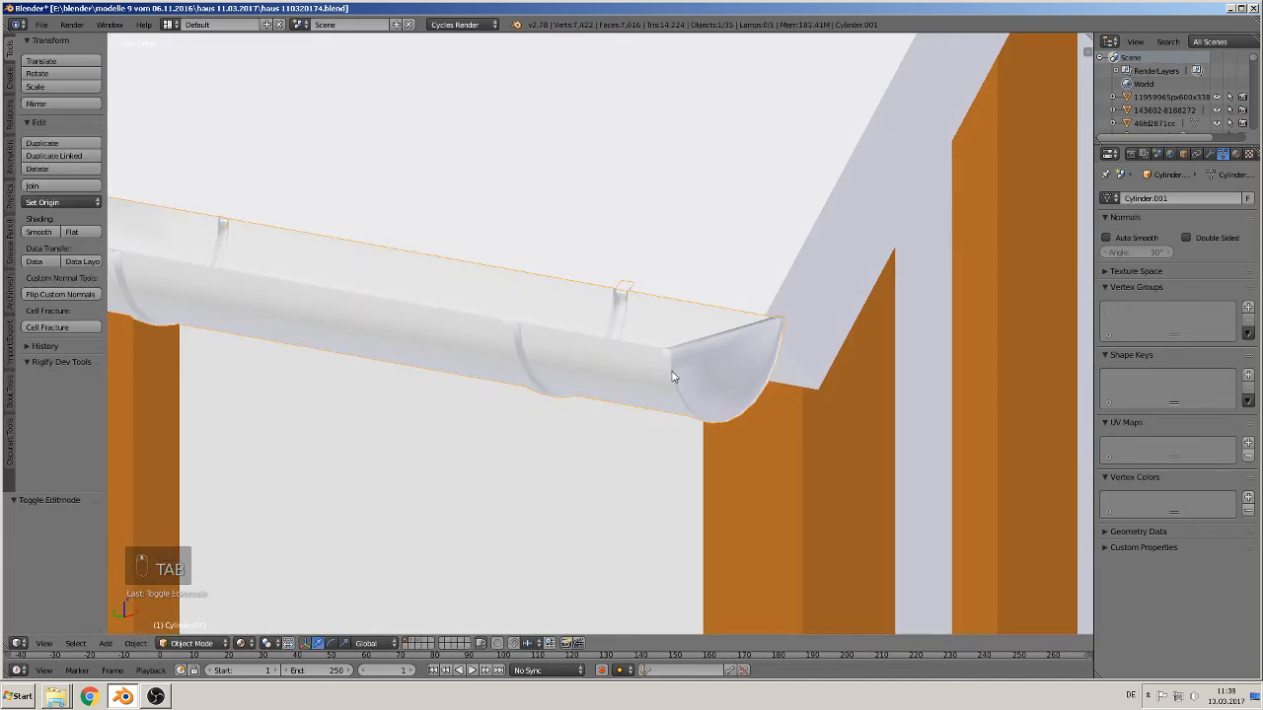
In Edit Mode, mark UV seams along both side edge loops of the middle bracket band on the long gutter section
scroll(655, 387, "down", 3)
scroll(611, 391, "down", 3)
middle_click_drag(539, 394, 980, 207, "shift")
scroll(751, 334, "up", 3)
key("Tab")
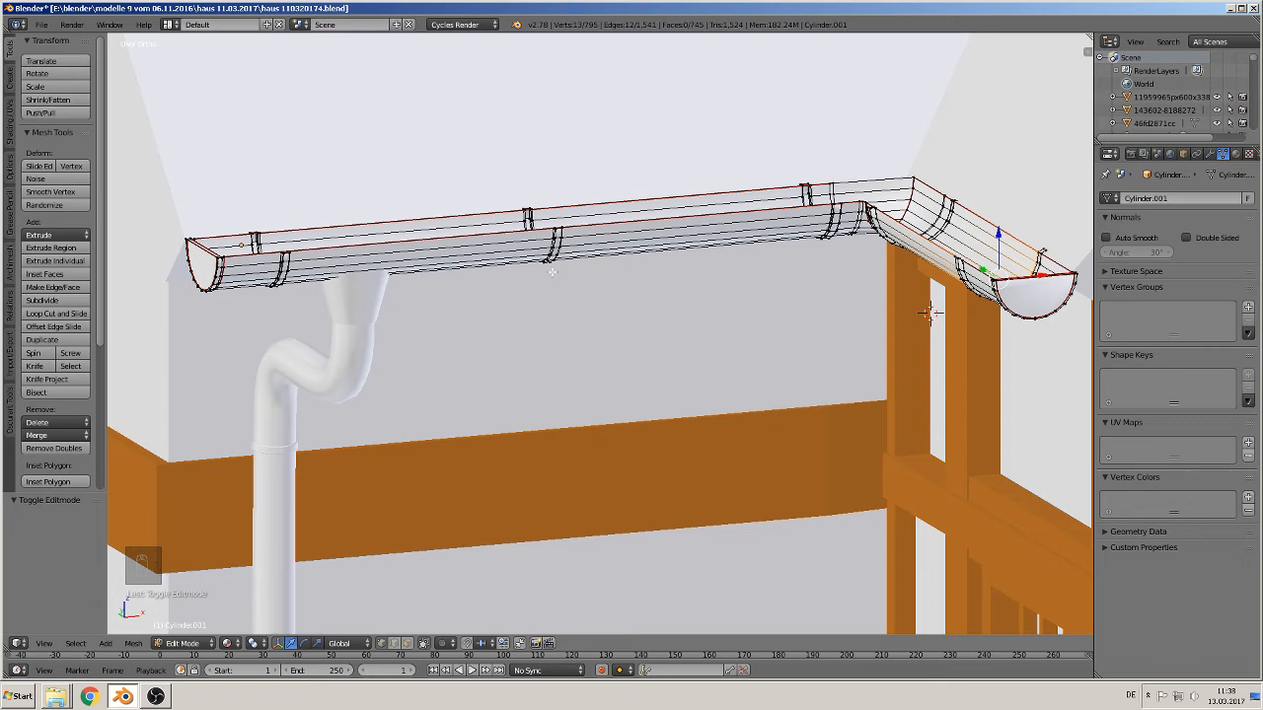
scroll(548, 273, "up", 8)
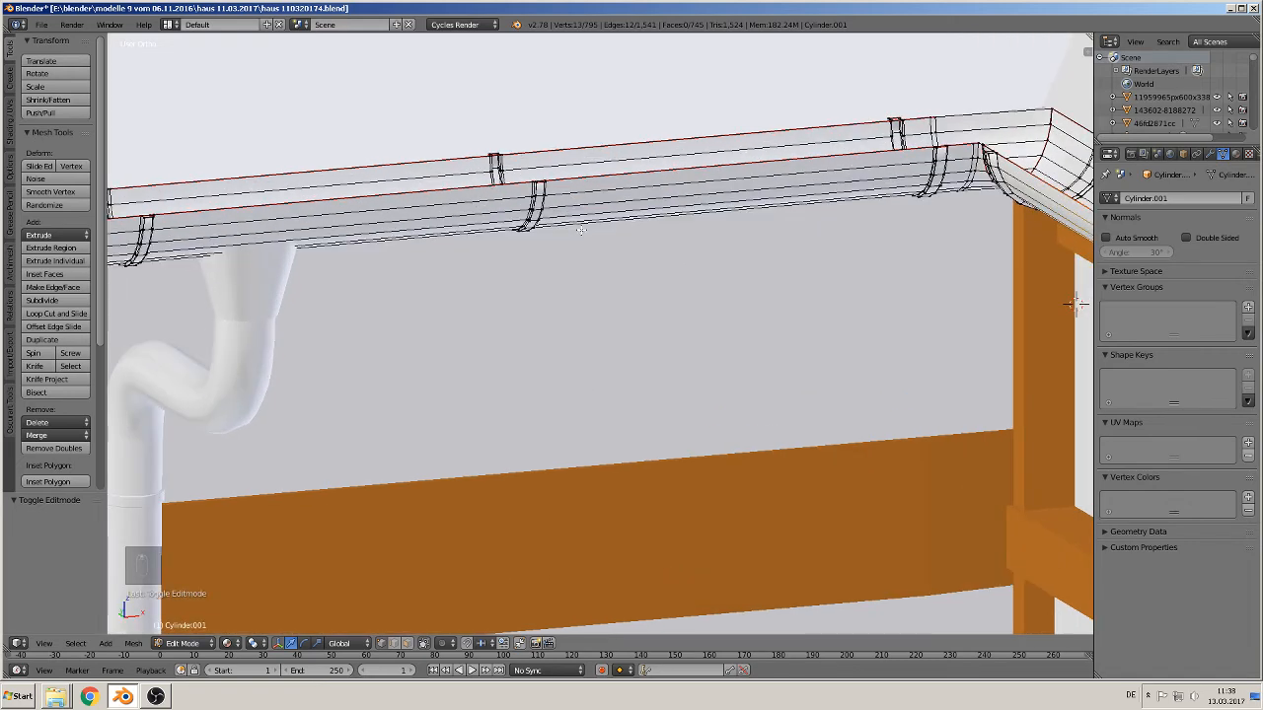
scroll(612, 319, "up", 3)
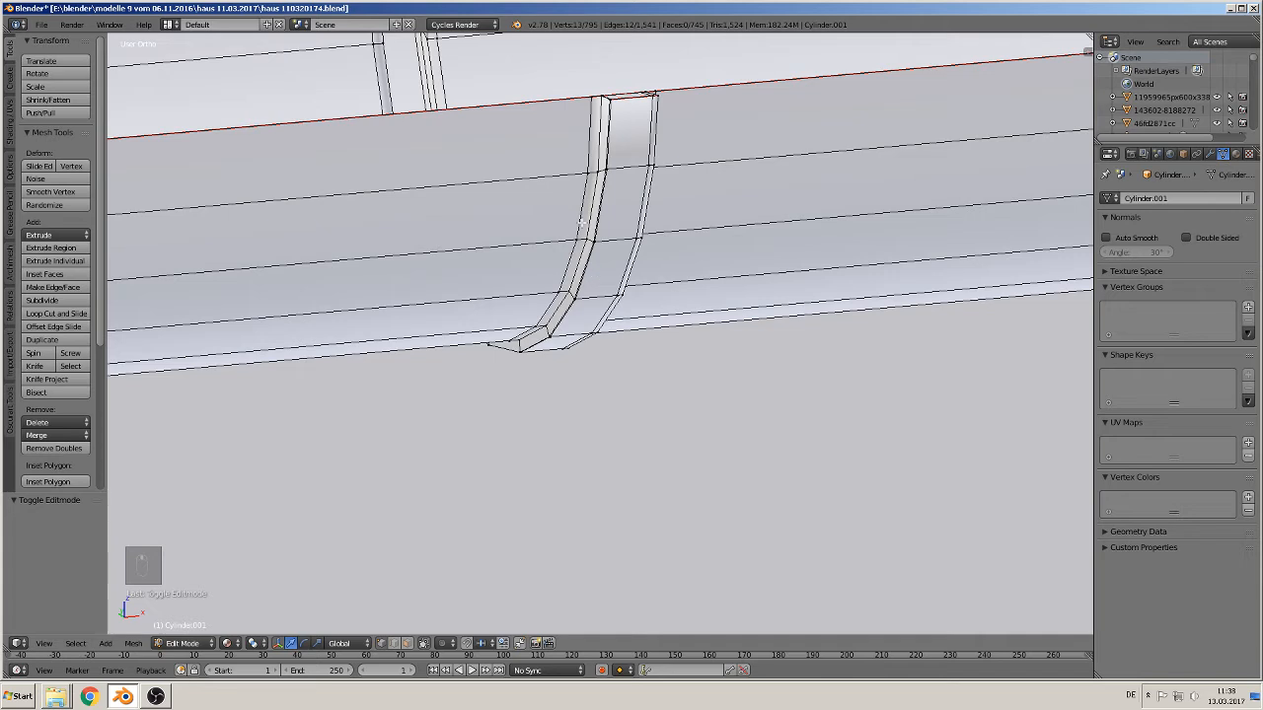
right_click(594, 200, "alt")
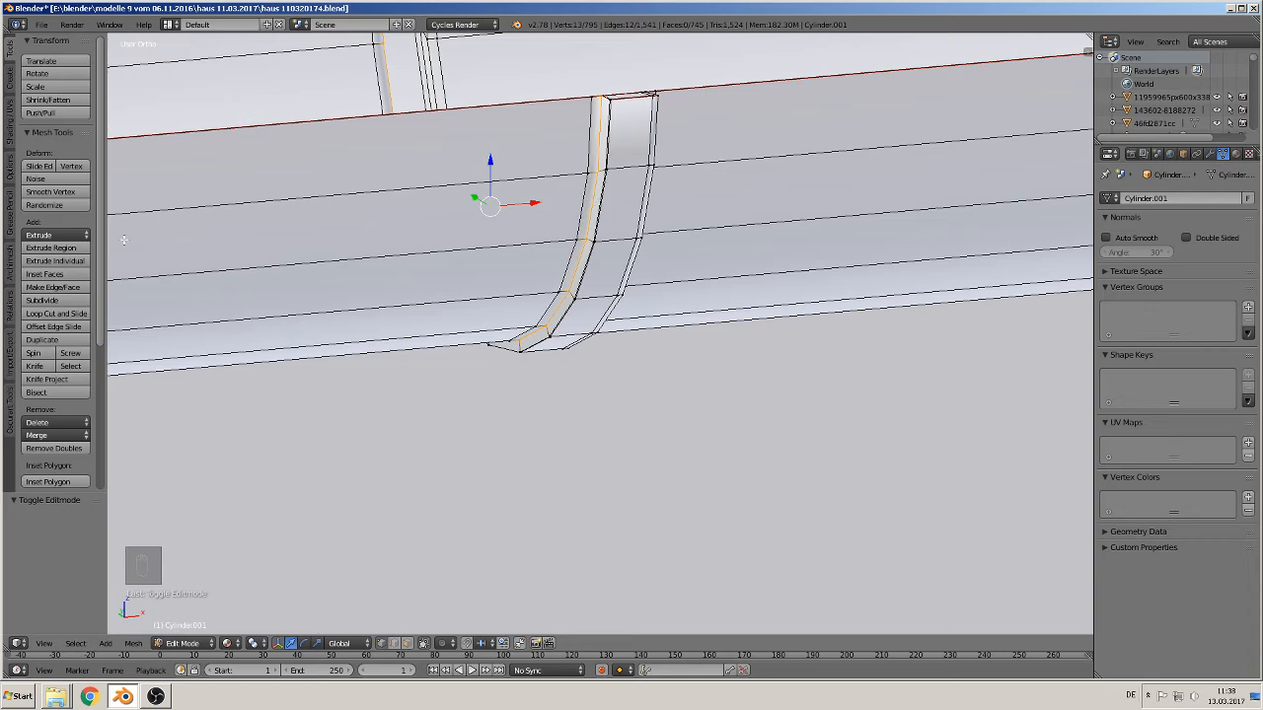
left_click(8, 118)
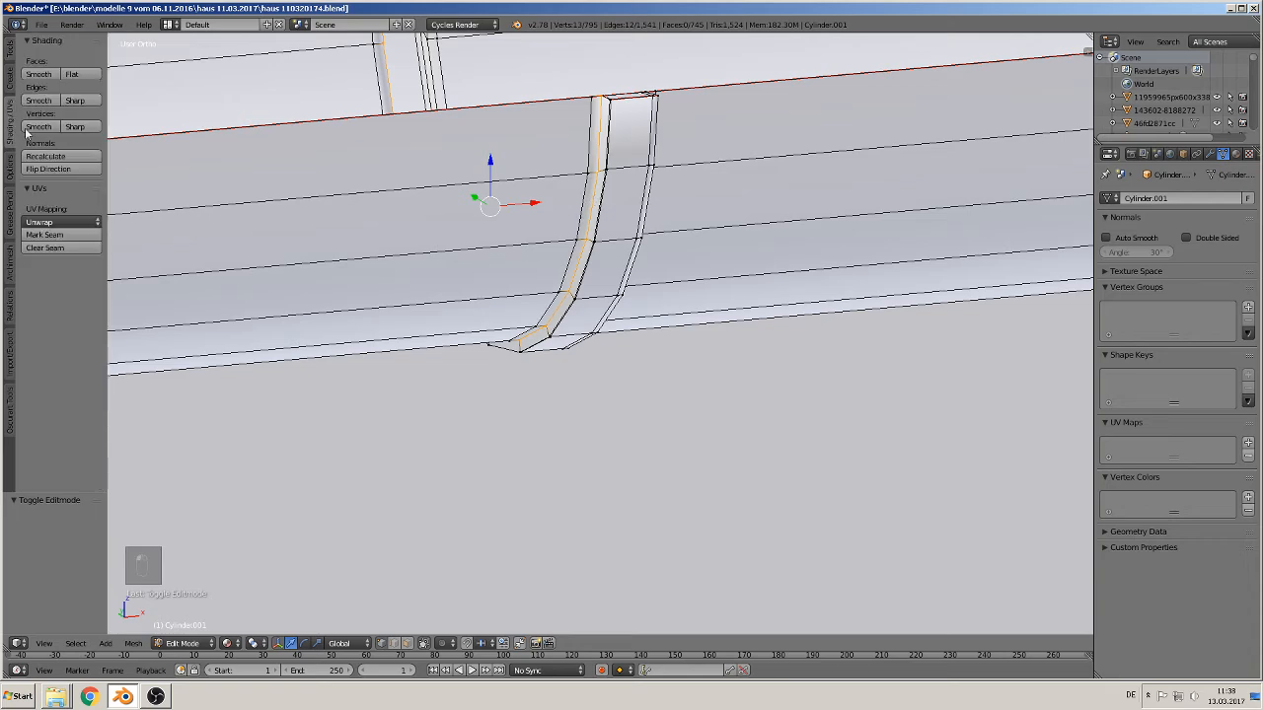
left_click(44, 235)
middle_click_drag(336, 255, 372, 213)
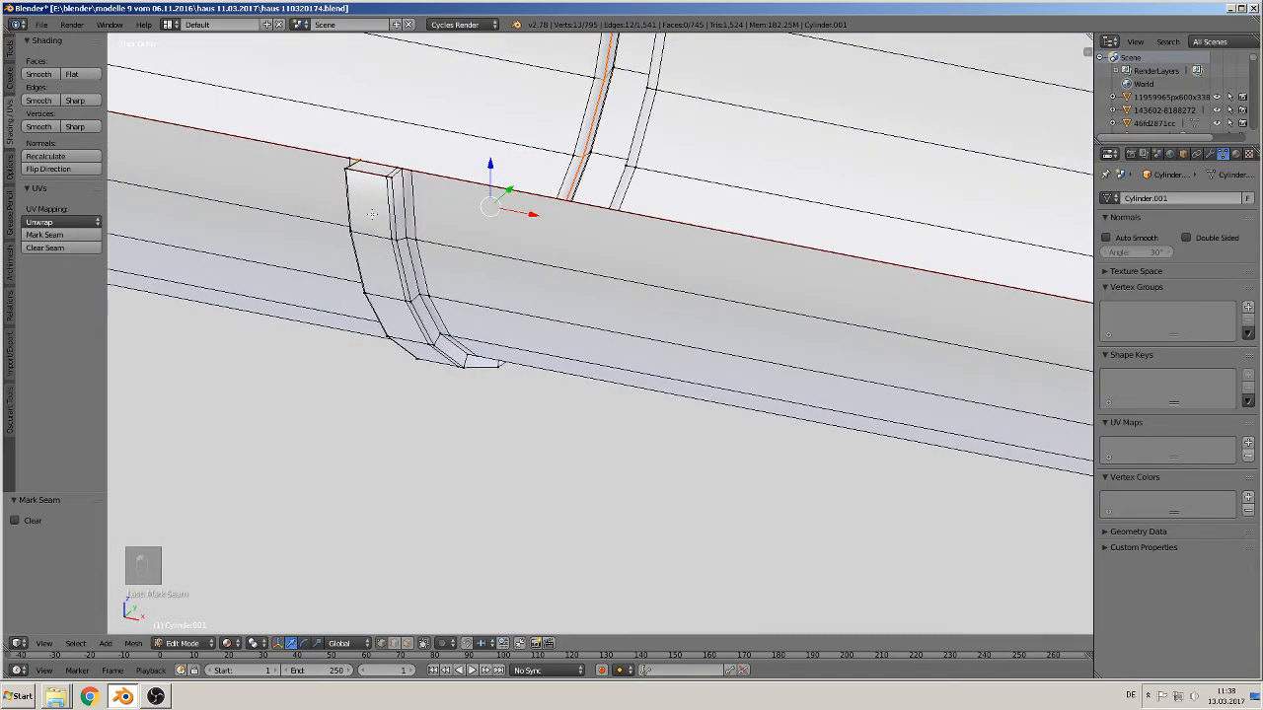
left_click(61, 236)
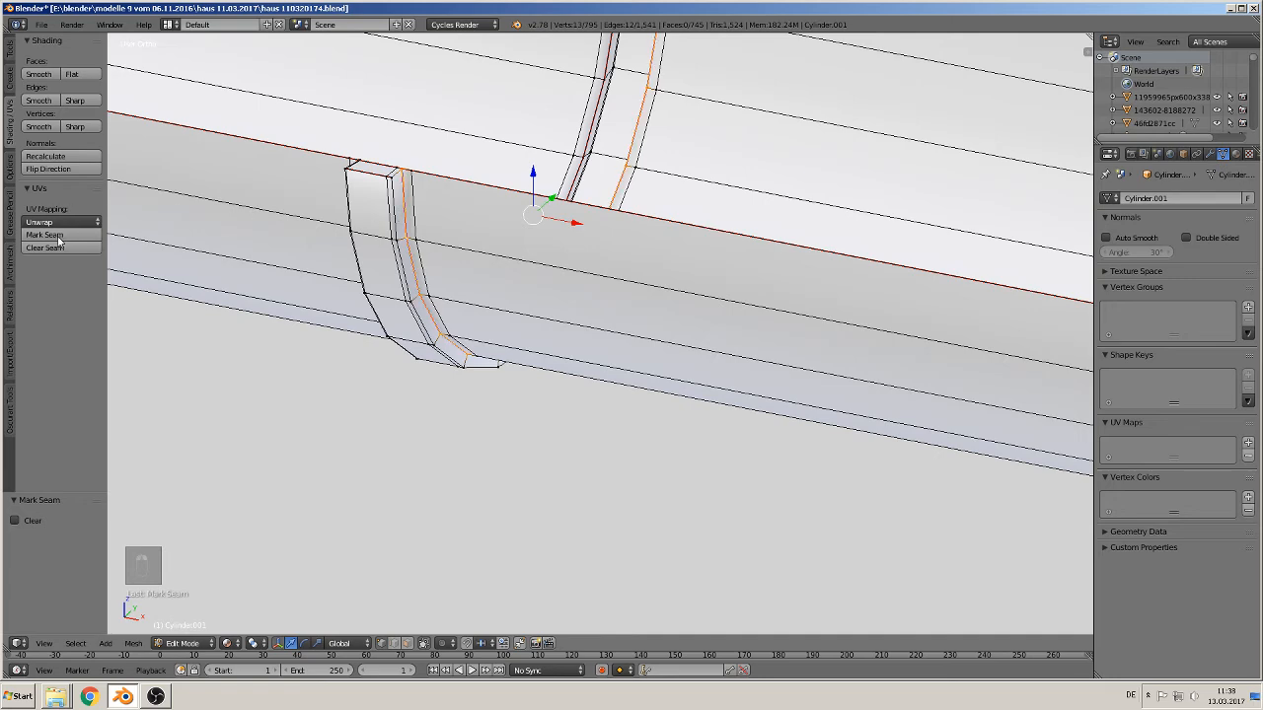
Mark UV seams along both side edge loops of the bracket band between the downpipe and the long section's end cap
middle_click_drag(115, 244, 404, 314)
scroll(394, 318, "up", 2)
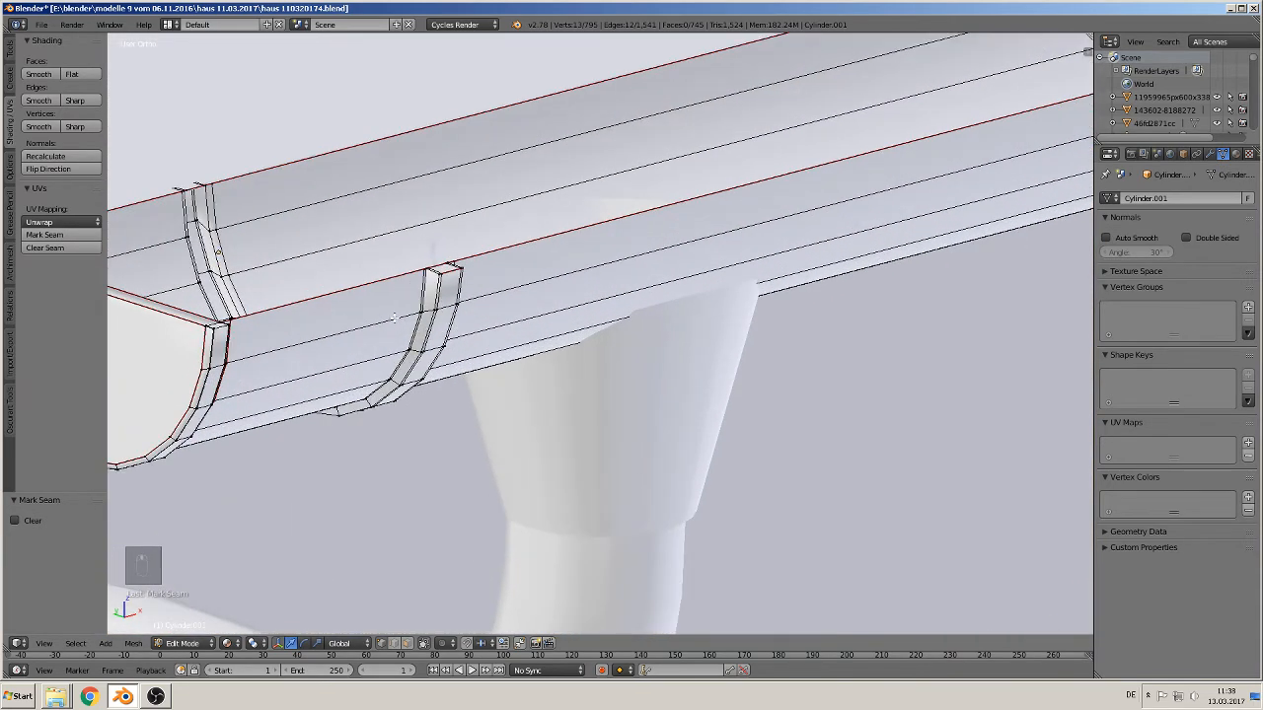
right_click(430, 296, "alt")
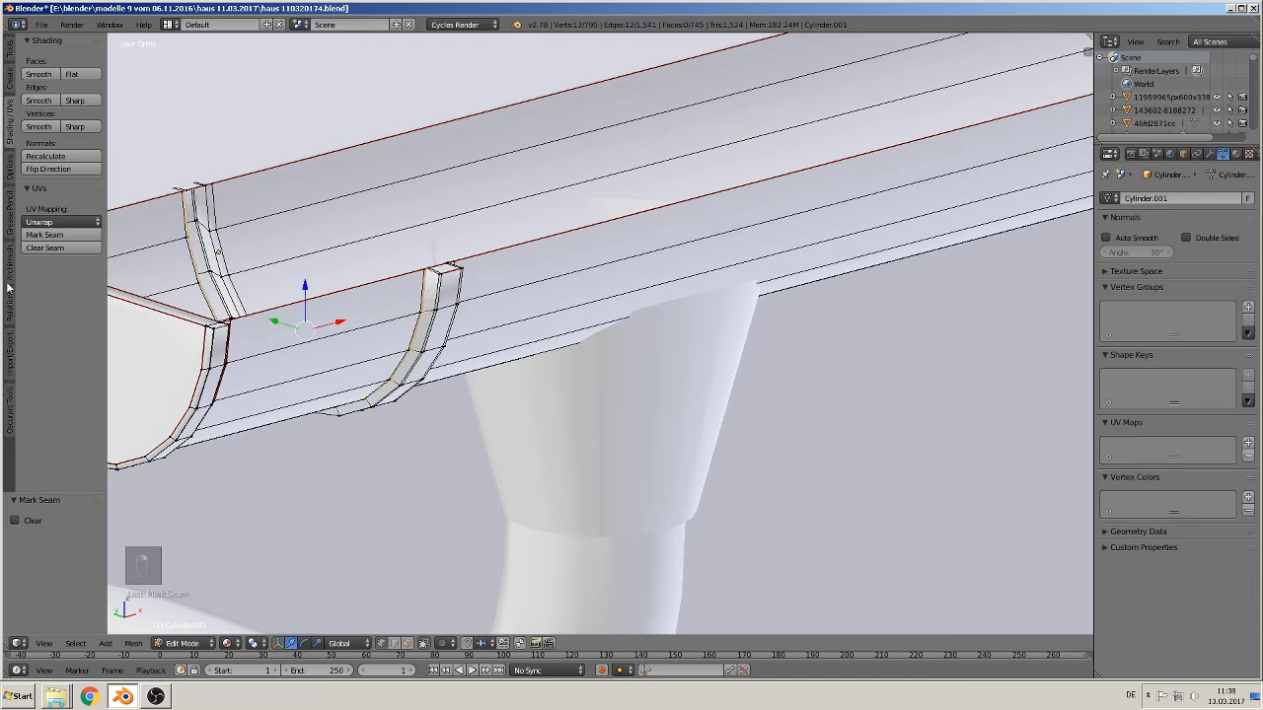
left_click(45, 235)
mouse_move(252, 288)
middle_mouse_down()
mouse_move(153, 296)
mouse_move(252, 308)
middle_mouse_up()
right_click(248, 306, "alt")
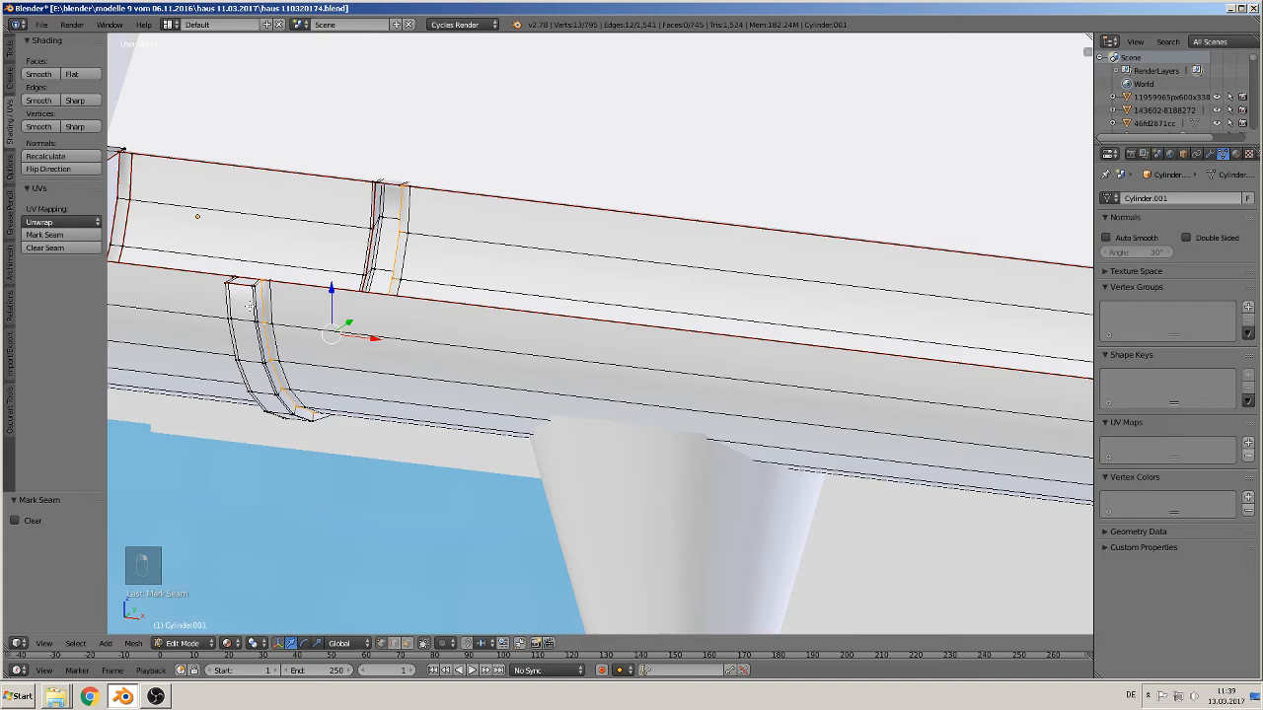
left_click(71, 236)
Mark UV seams along both side edge loops of the long section's bracket band nearest the corner
scroll(310, 288, "down", 4)
middle_click_drag(734, 412, 5, 325, "shift")
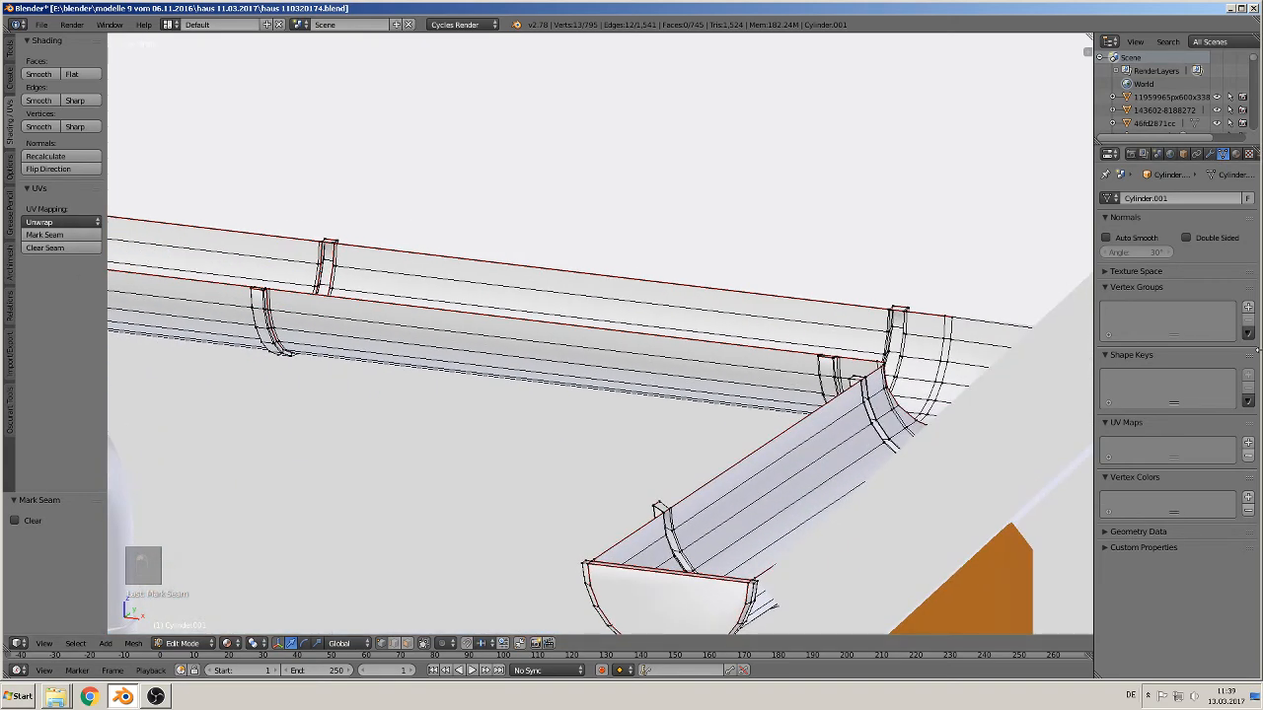
middle_click_drag(774, 261, 744, 433)
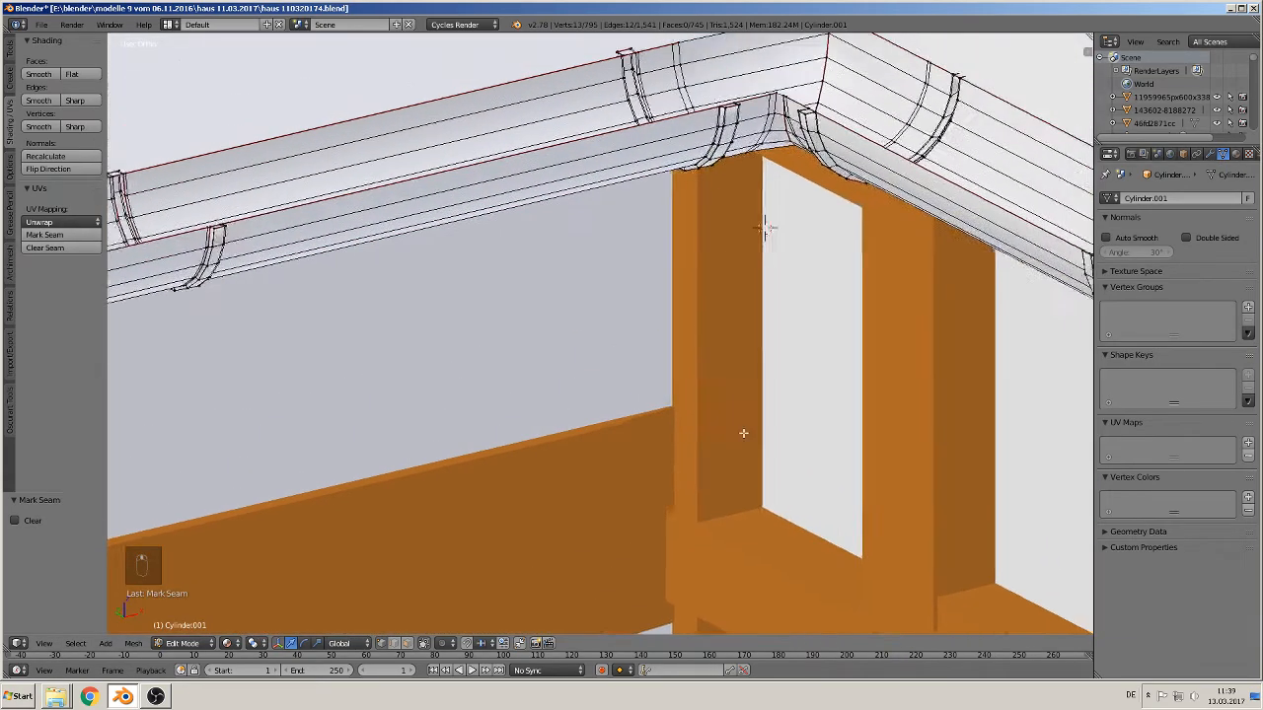
scroll(744, 433, "up", 4)
right_click(655, 172, "alt")
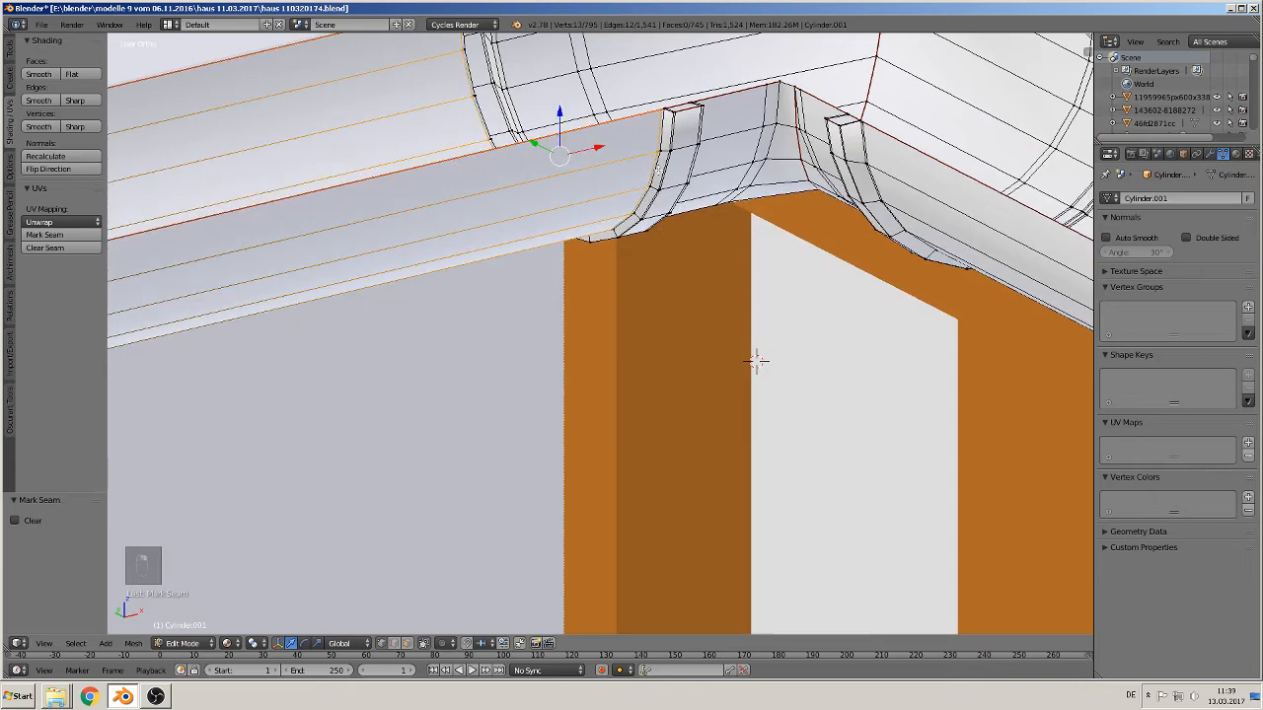
middle_click_drag(755, 361, 997, 256)
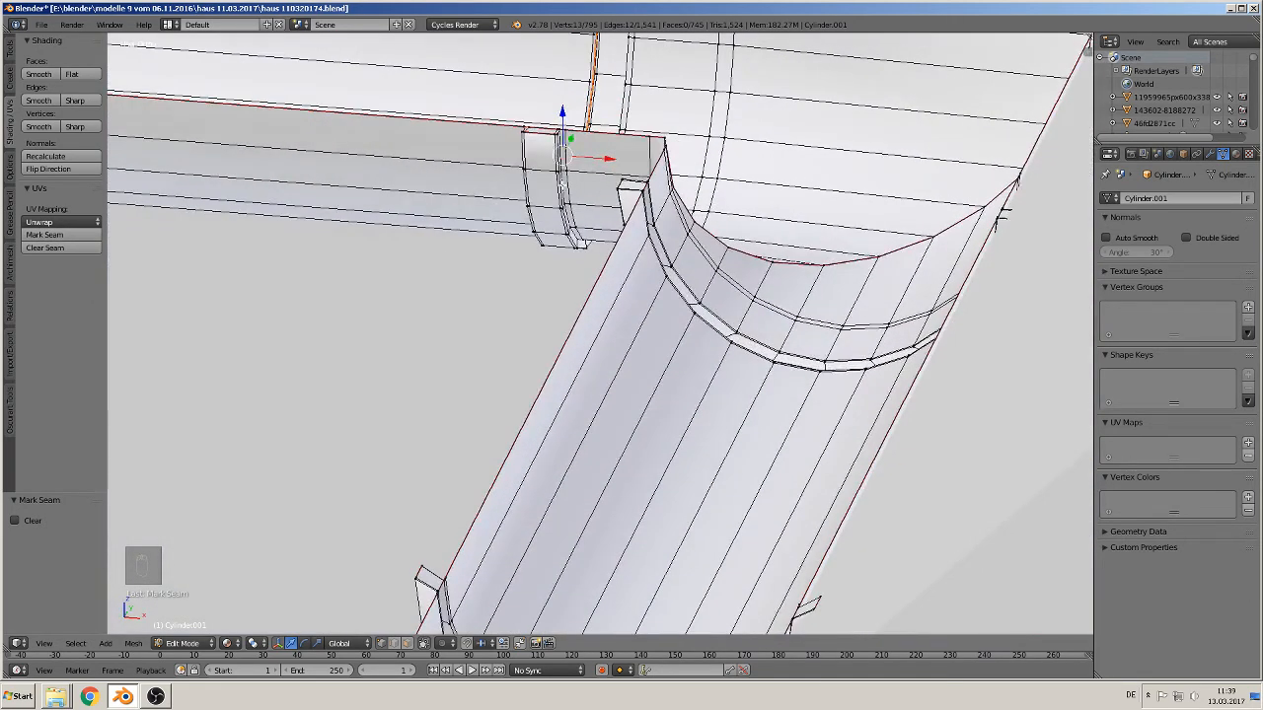
right_click(559, 186, "alt")
left_click(81, 238)
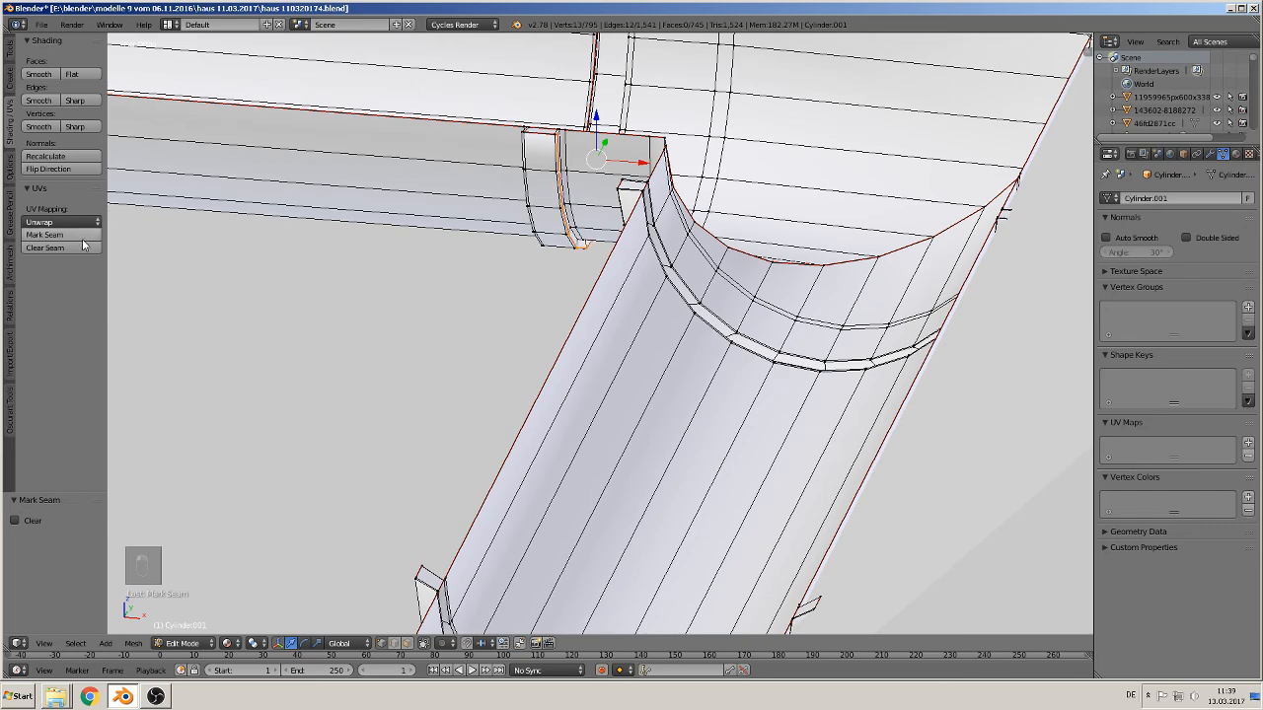
Mark UV seams along both side edge loops of the first bracket band beyond the corner
middle_click_drag(246, 272, 757, 175)
right_click(696, 175, "alt")
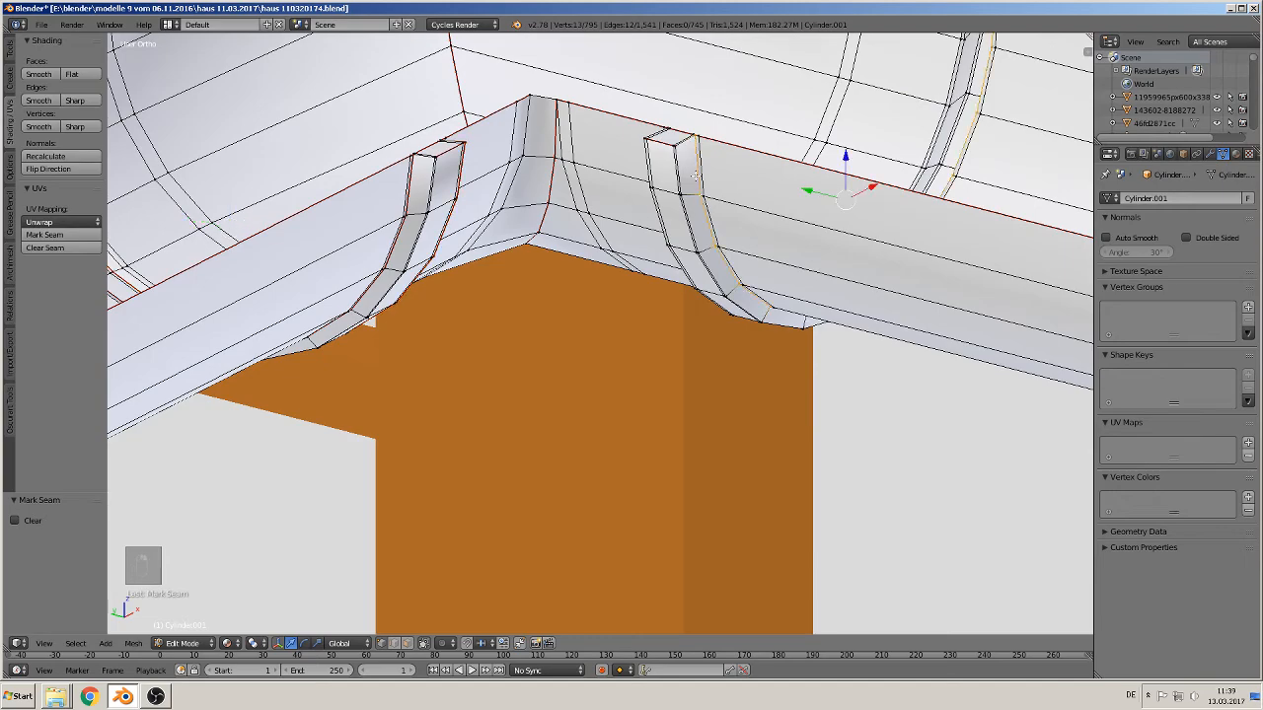
left_click(60, 234)
middle_click_drag(188, 264, 296, 293)
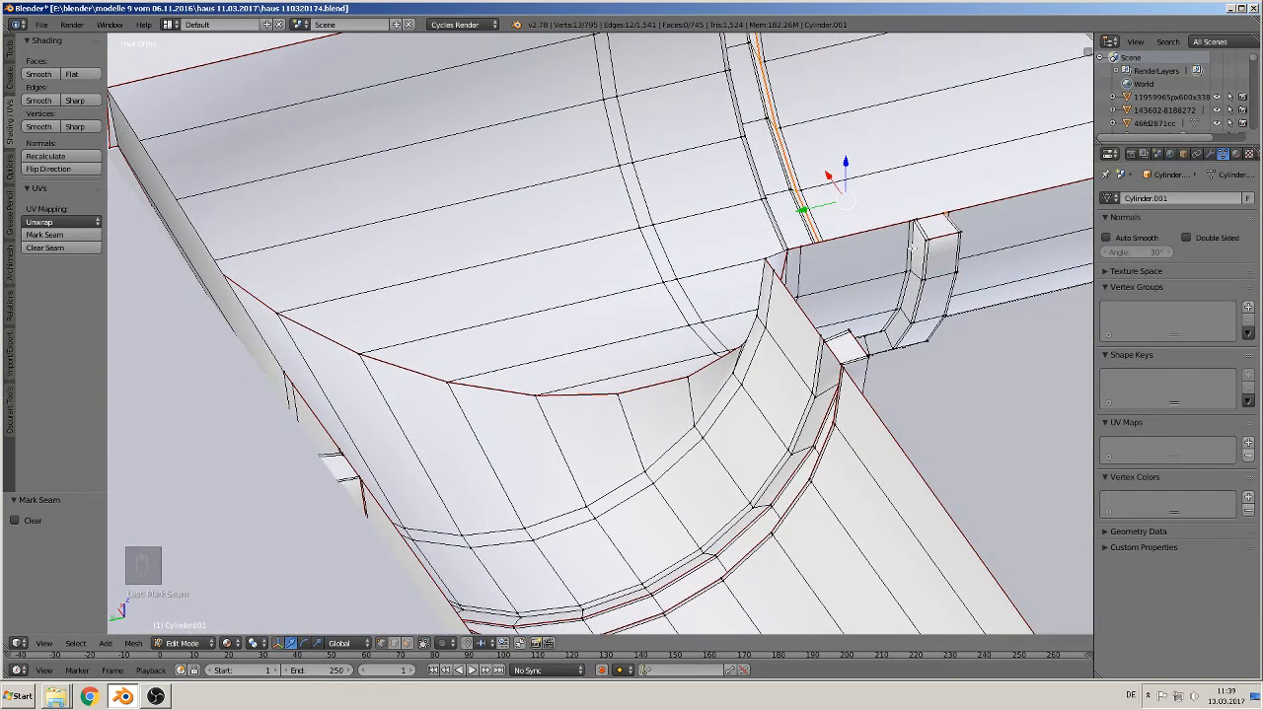
right_click(898, 254, "alt+shift")
left_click(90, 234)
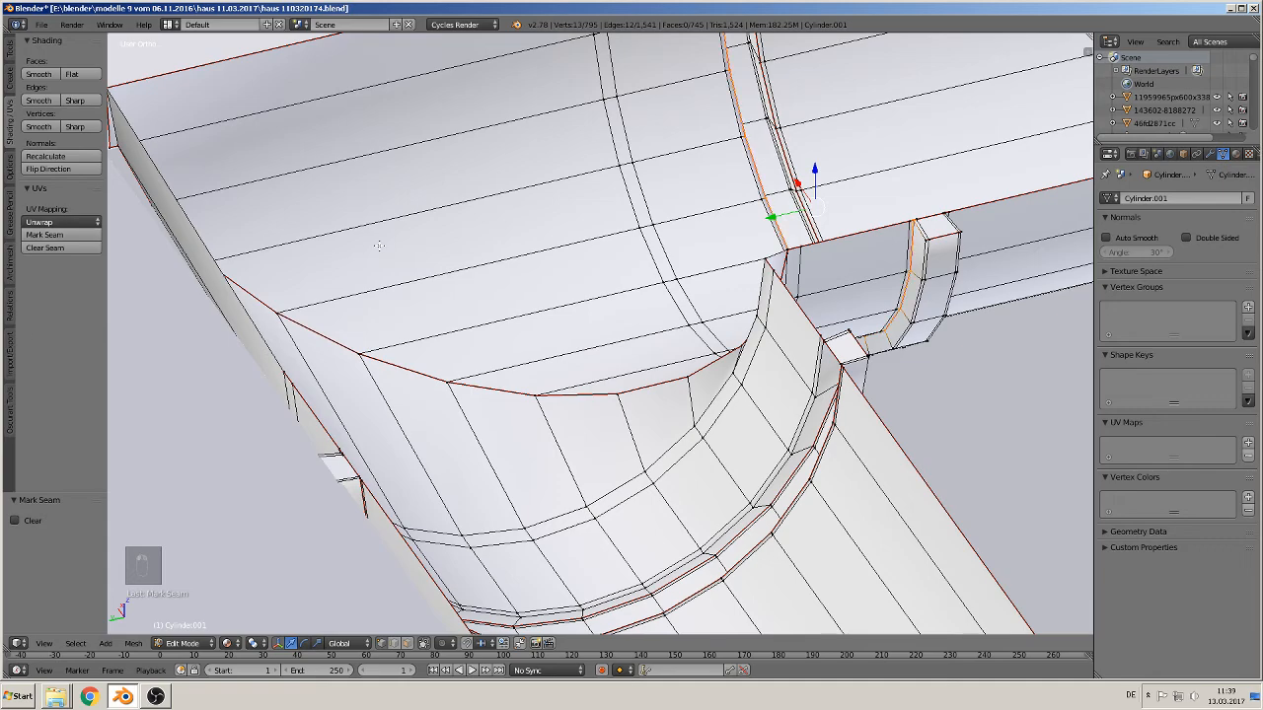
Mark UV seams along both side edge loops of the bracket band near the far end of the section beyond the corner
middle_click_drag(811, 248, 1203, 351, "shift")
scroll(925, 329, "down", 5)
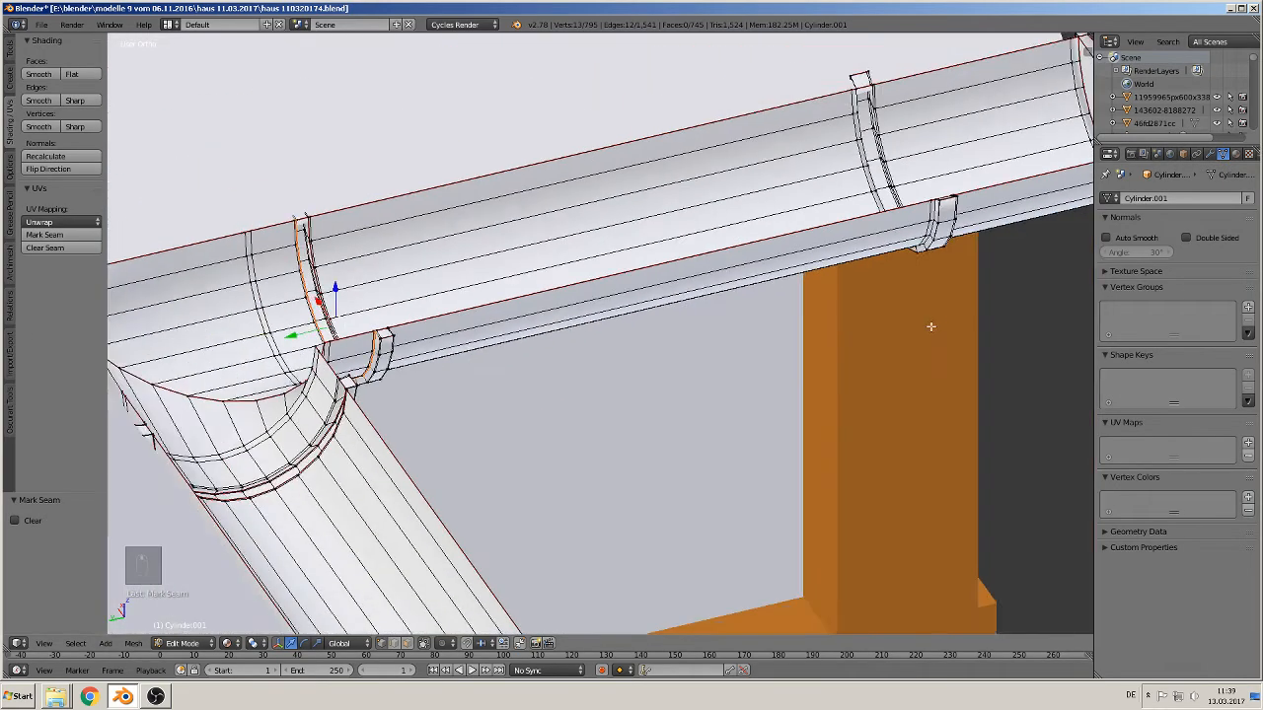
middle_click_drag(931, 327, 593, 495, "shift")
scroll(621, 486, "up", 5)
scroll(621, 484, "up", 3)
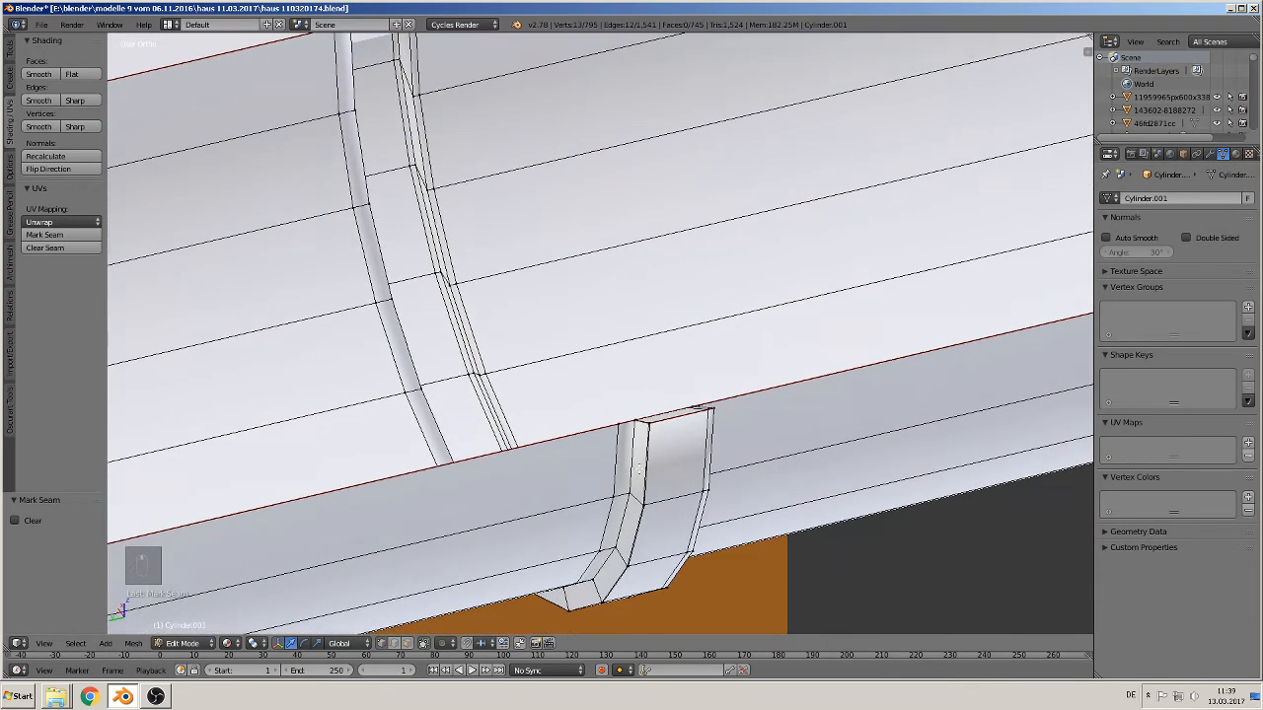
right_click(627, 468, "alt")
left_click(46, 235)
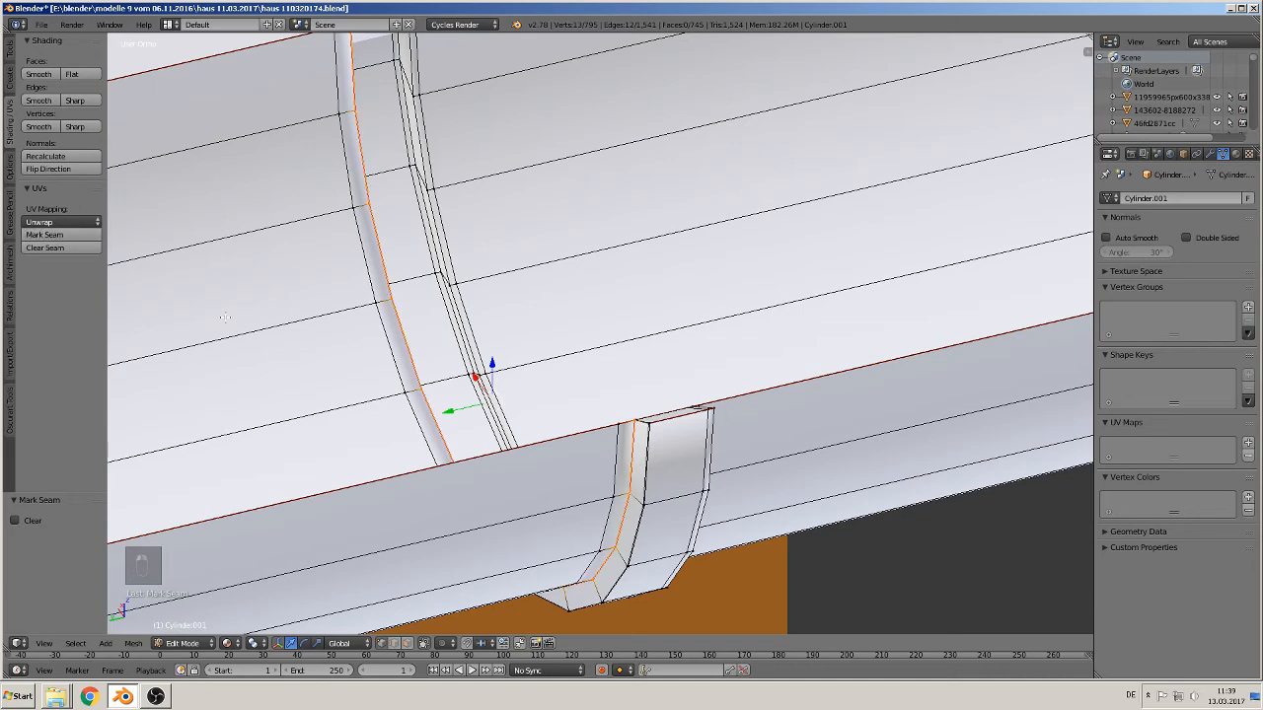
middle_click_drag(799, 552, 656, 513)
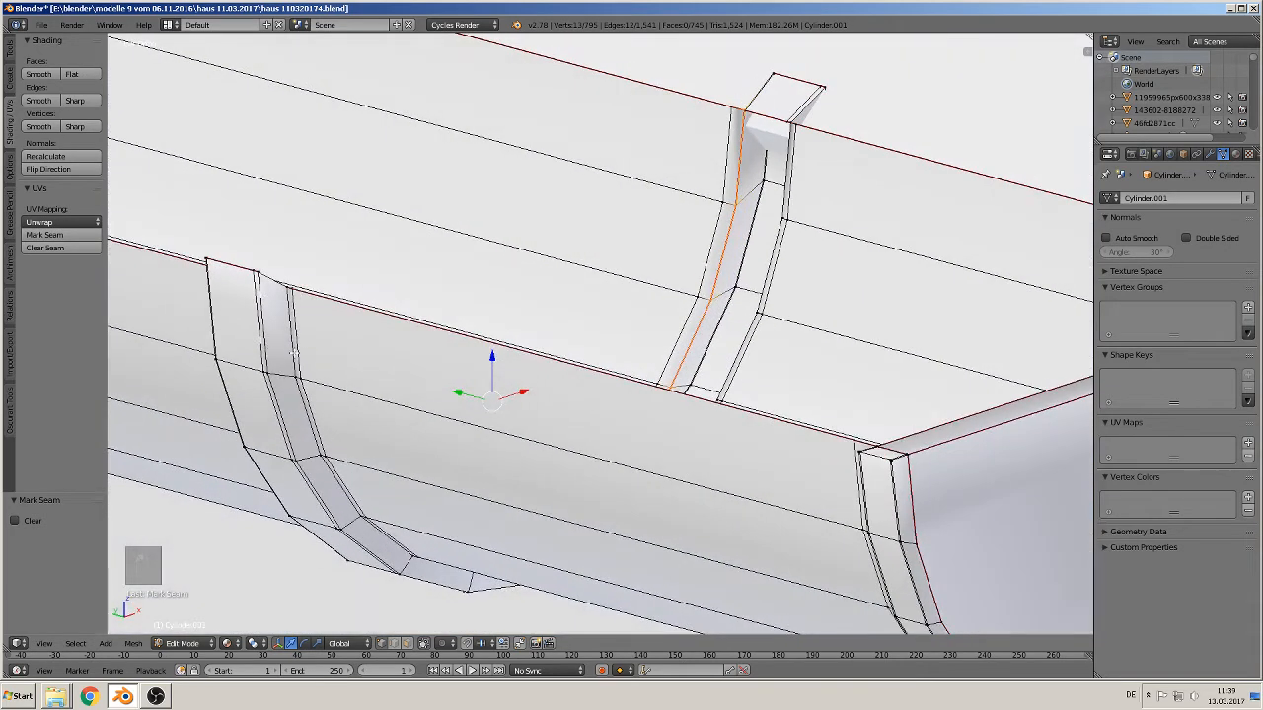
right_click(295, 351, "alt")
right_click(287, 341, "alt")
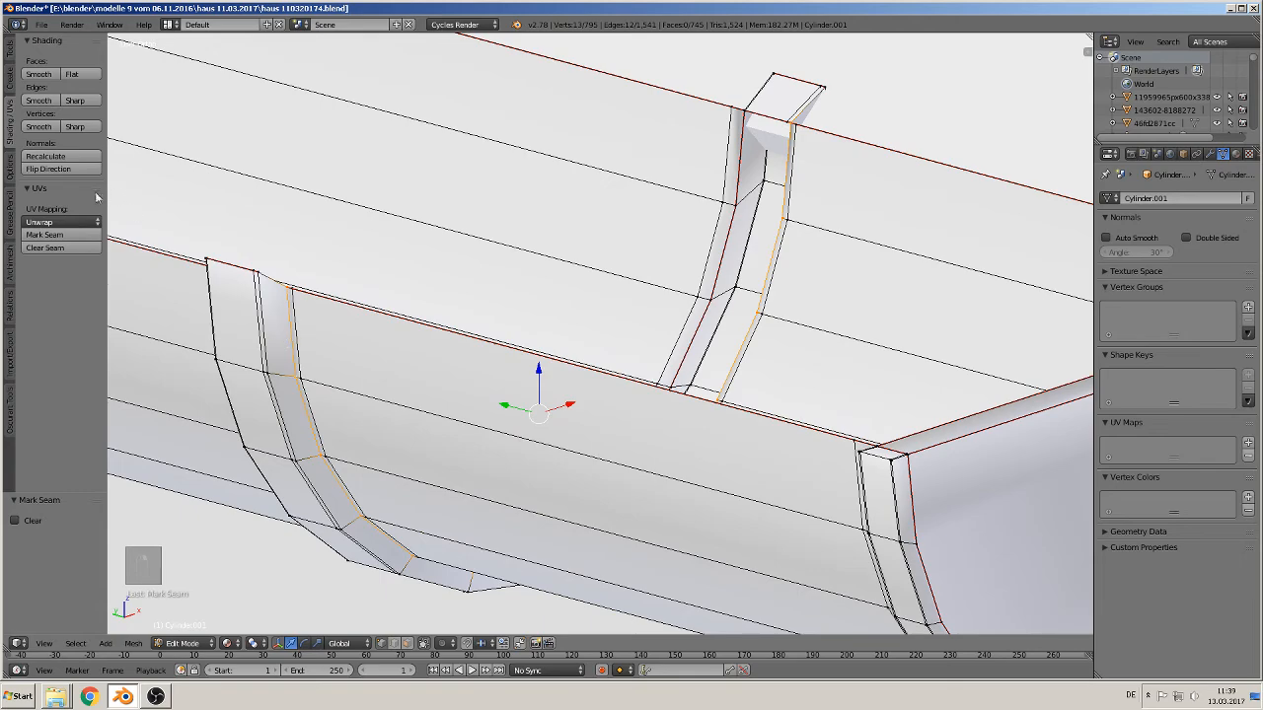
left_click(44, 235)
Select the vertices of both upper ends of the bracket band near the far end of the gutter section beyond the corner
scroll(609, 418, "down", 5)
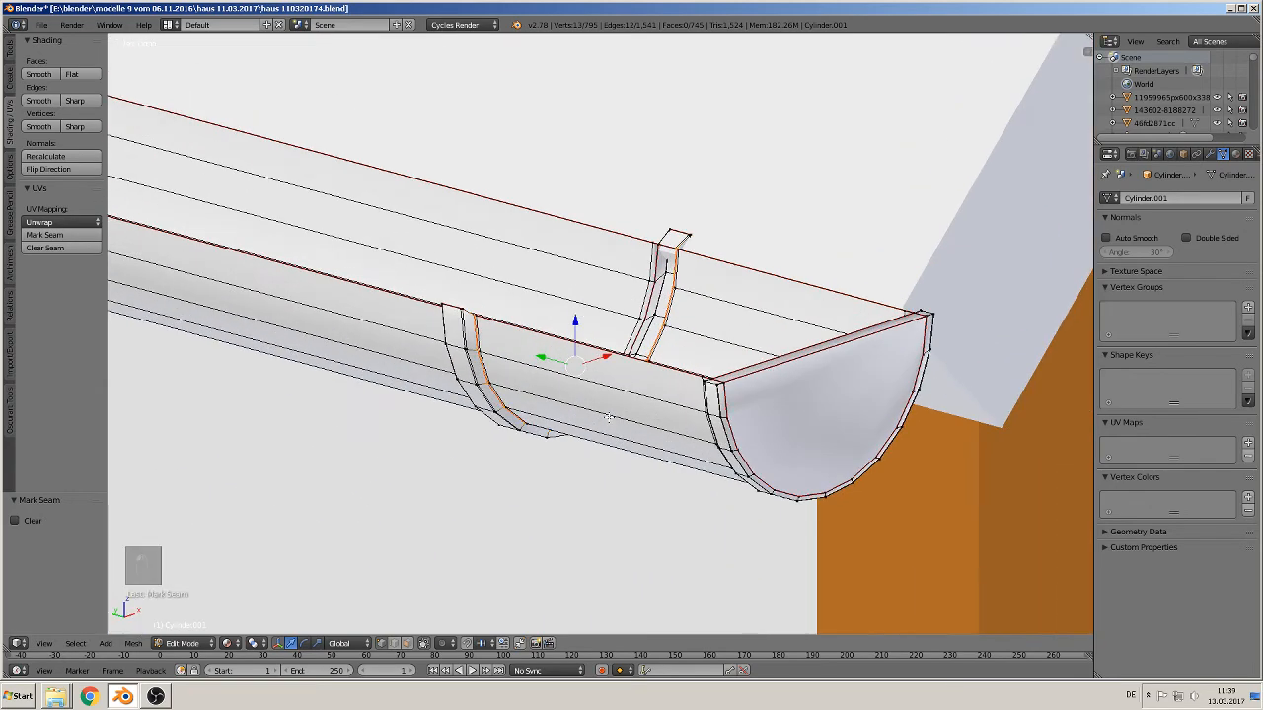
middle_click_drag(609, 418, 797, 456)
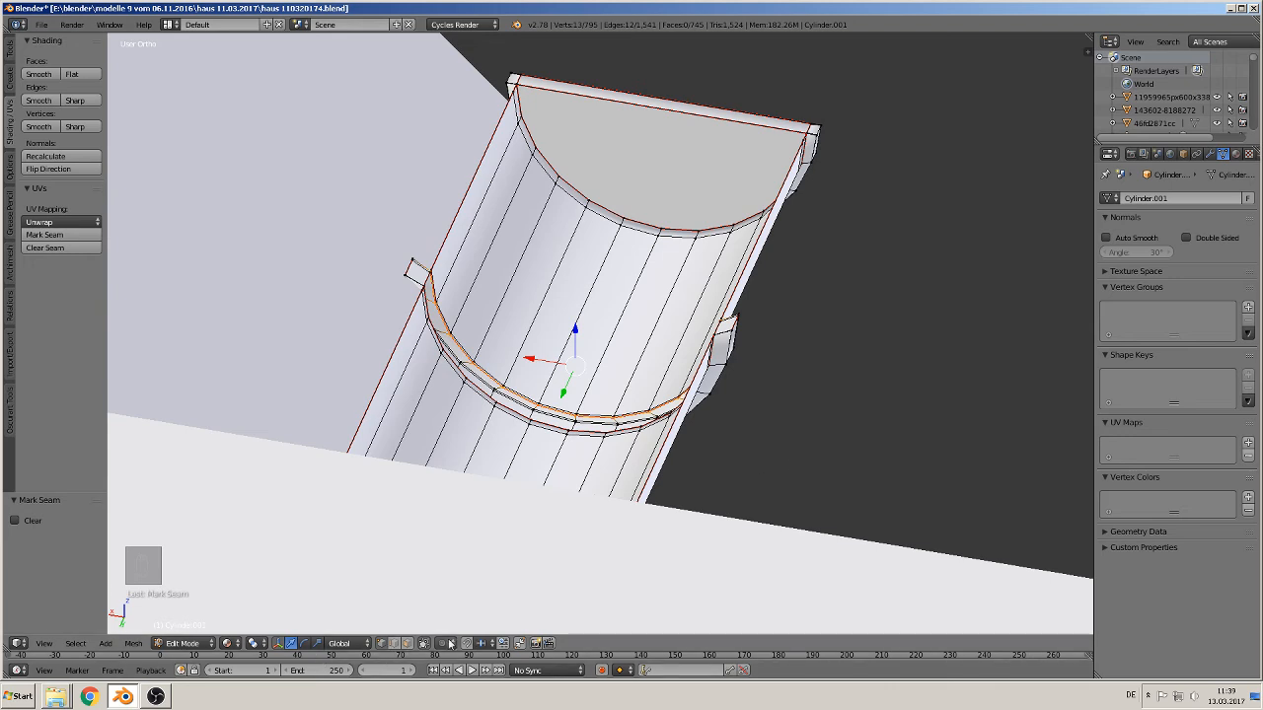
left_click(450, 643)
key("a")
key("c")
left_click_drag(410, 261, 408, 282)
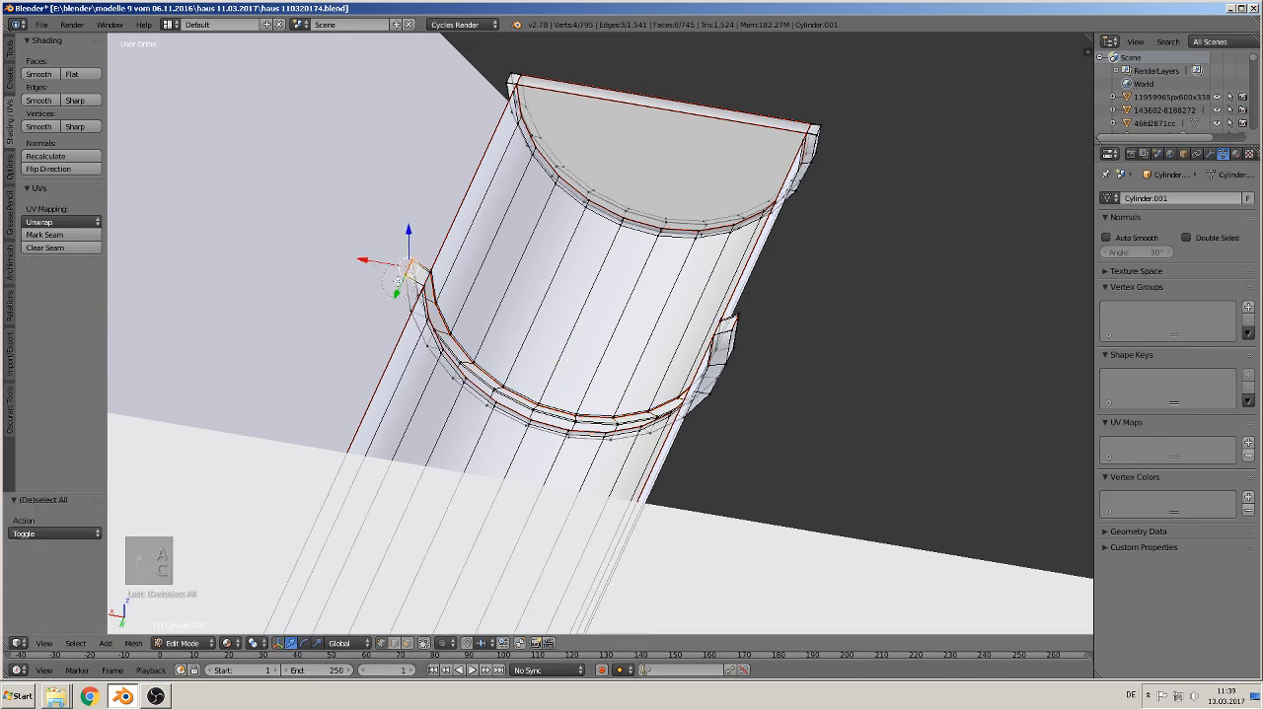
left_click_drag(752, 317, 743, 340)
right_click(743, 340)
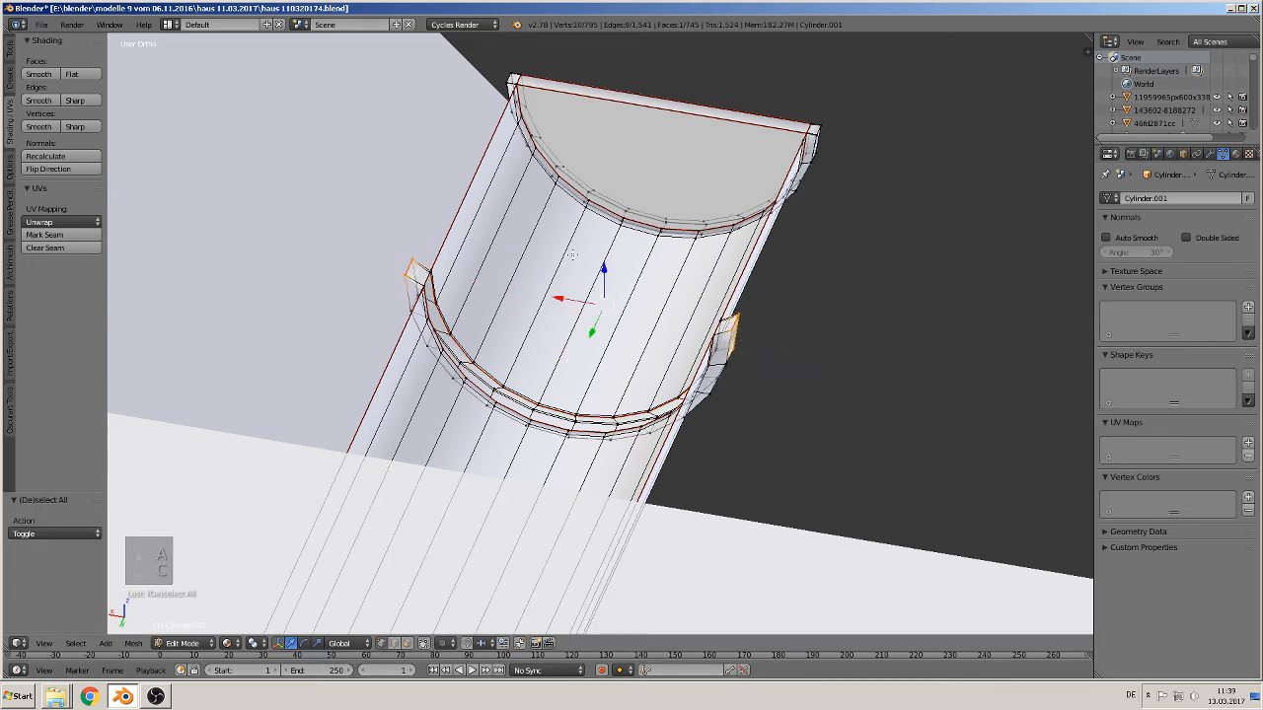
Try to lower the bracket band's selected upper ends by 0.009 along Z
key("g")
key("z")
left_click(600, 274)
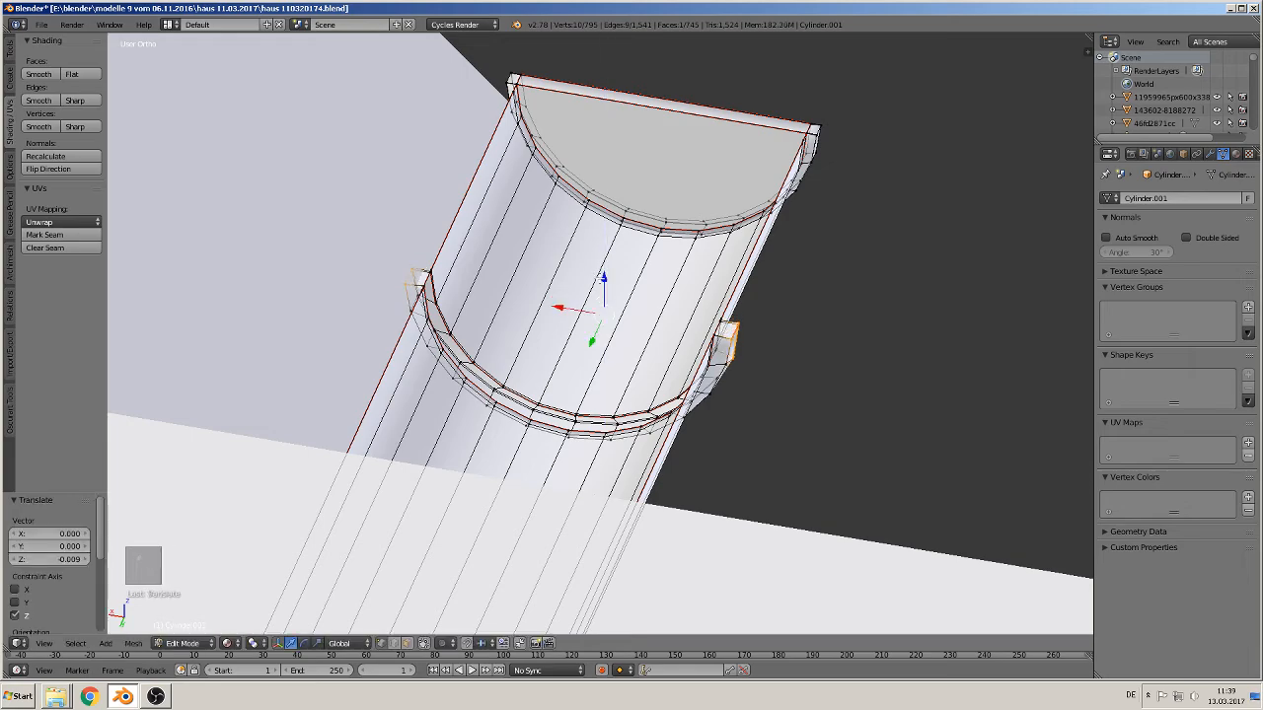
middle_click_drag(600, 278, 595, 286)
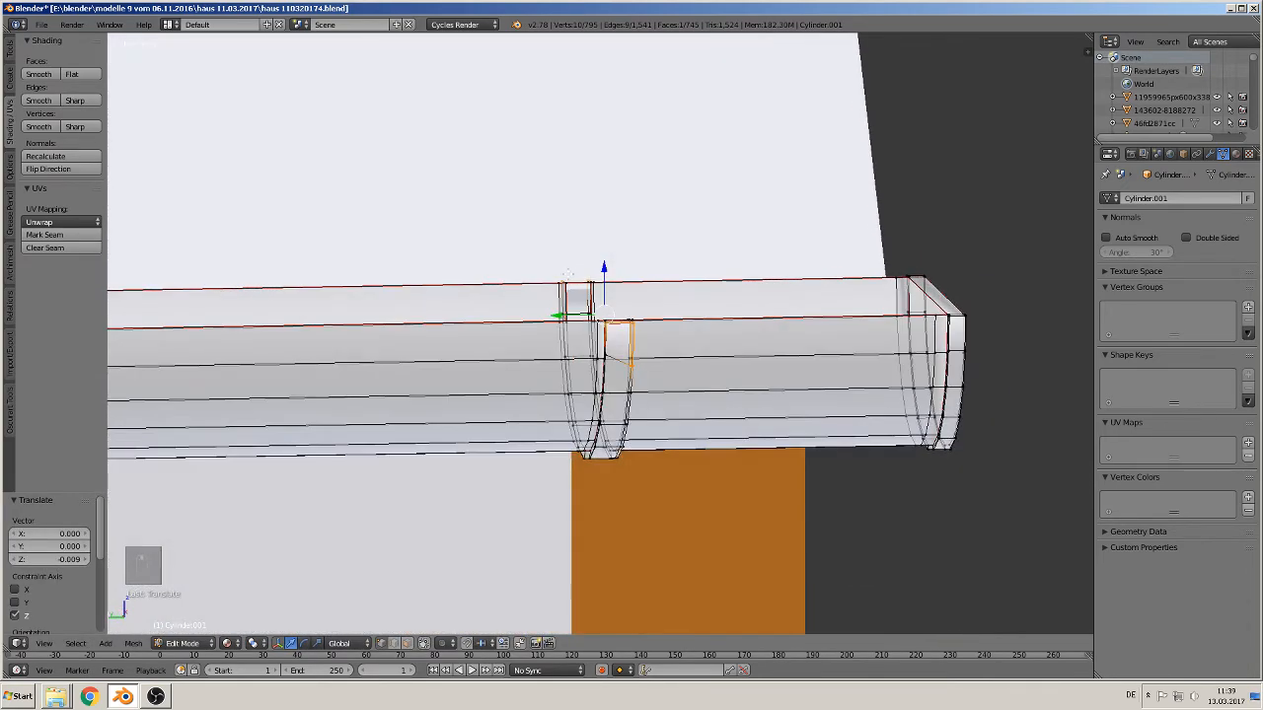
key("ctrl+z")
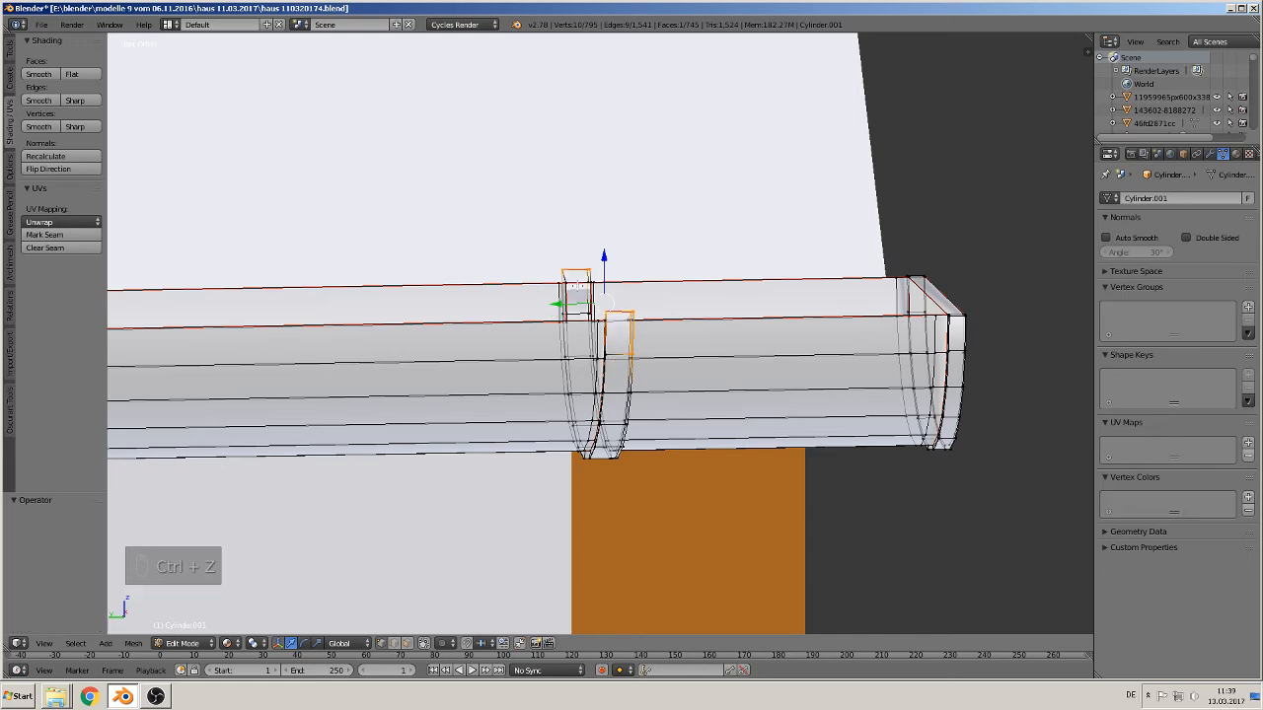
Deselect the extra lower vertices on the band's front end, lower its upper ends slightly to the gutter rim, and leave Edit Mode
middle_click_drag(695, 338, 675, 362)
key("c")
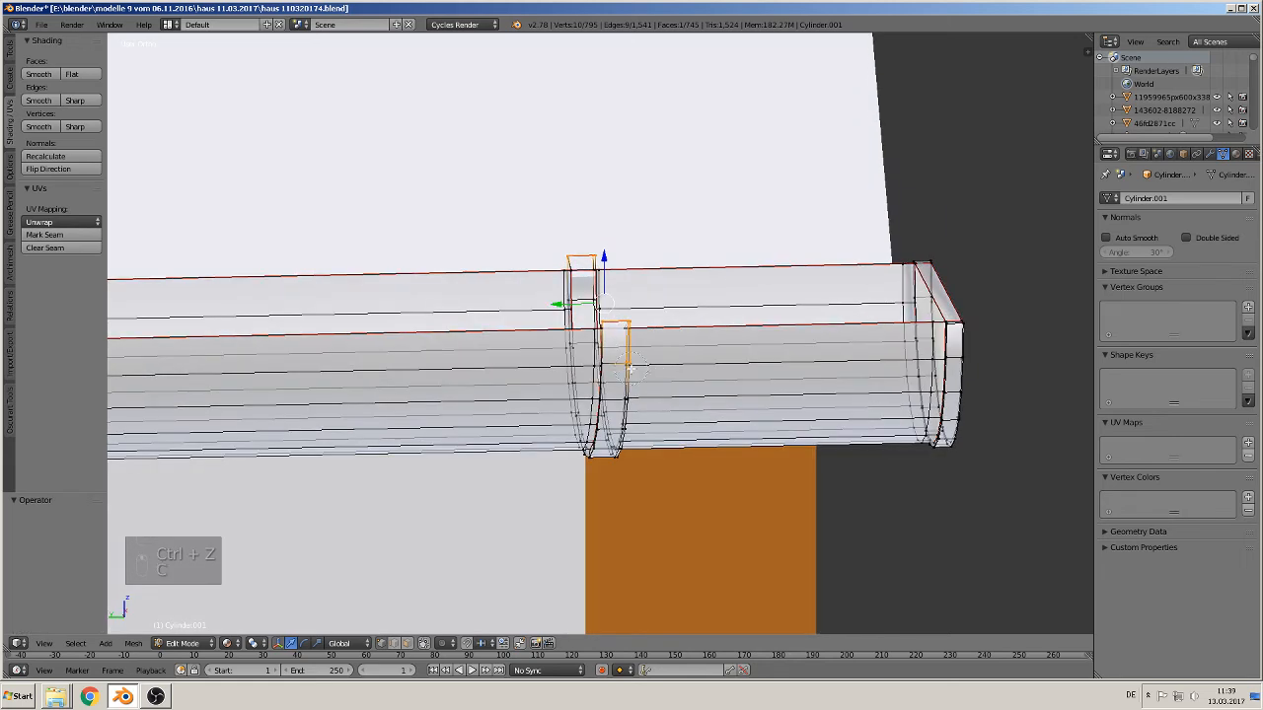
middle_click(637, 368)
left_click_drag(597, 243, 597, 252)
middle_click_drag(625, 361, 512, 357)
scroll(498, 379, "down", 3)
key("Tab")
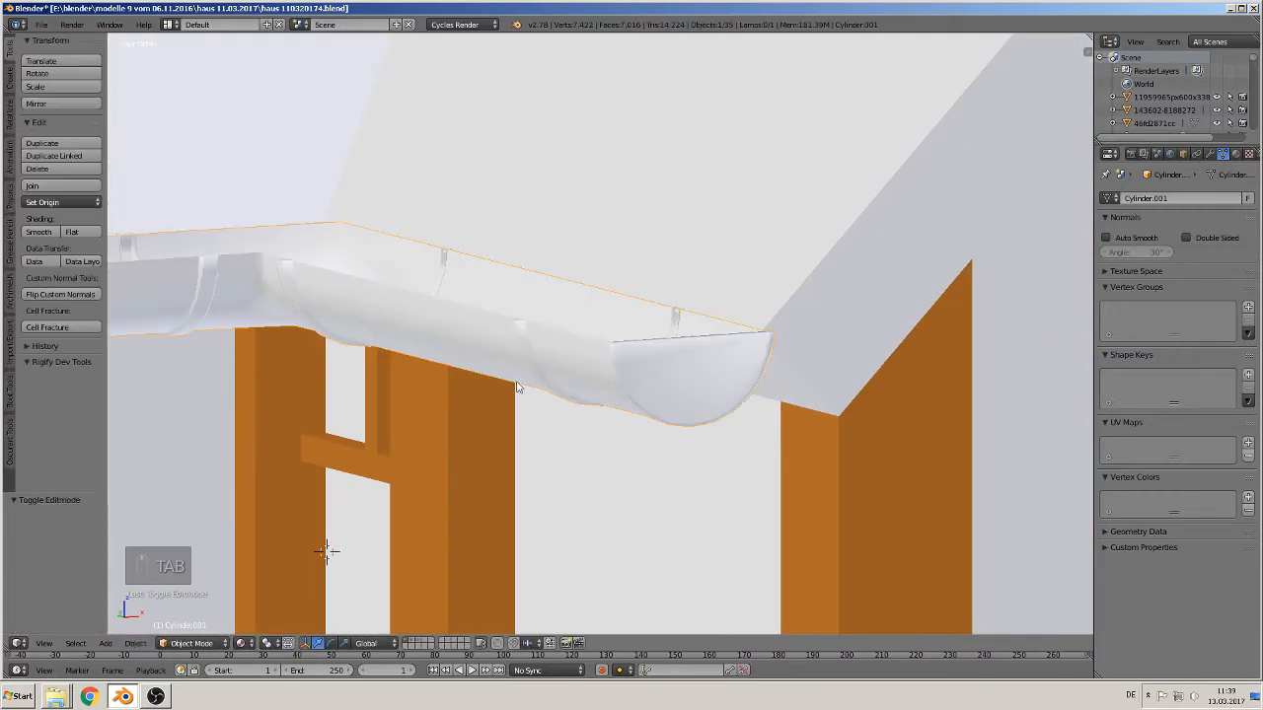
Deselect all objects and save the house file under its existing name
scroll(481, 410, "down", 6)
middle_click_drag(480, 411, 892, 271, "shift")
scroll(892, 268, "down", 3)
middle_click_drag(775, 316, 738, 327)
key("a")
key("a")
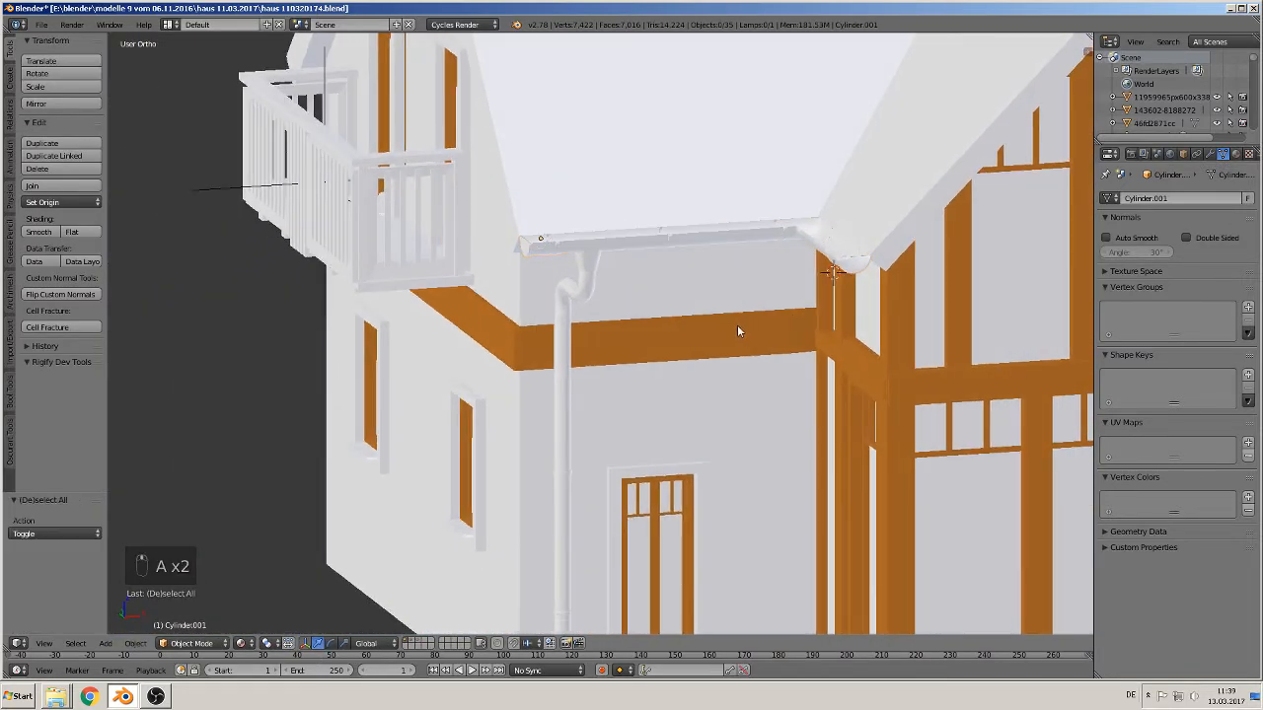
left_click(41, 23)
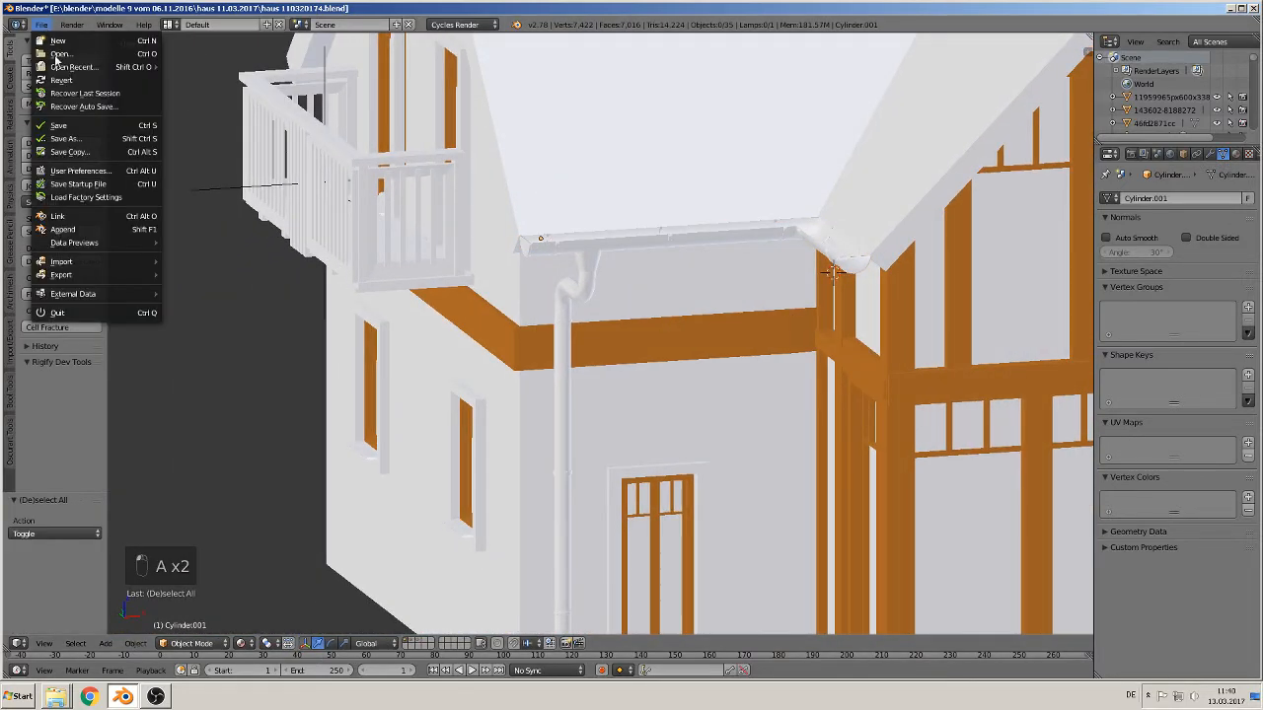
left_click(89, 127)
Compare the gutter and roof reference photos with the eaves of the house model
scroll(501, 357, "down", 5)
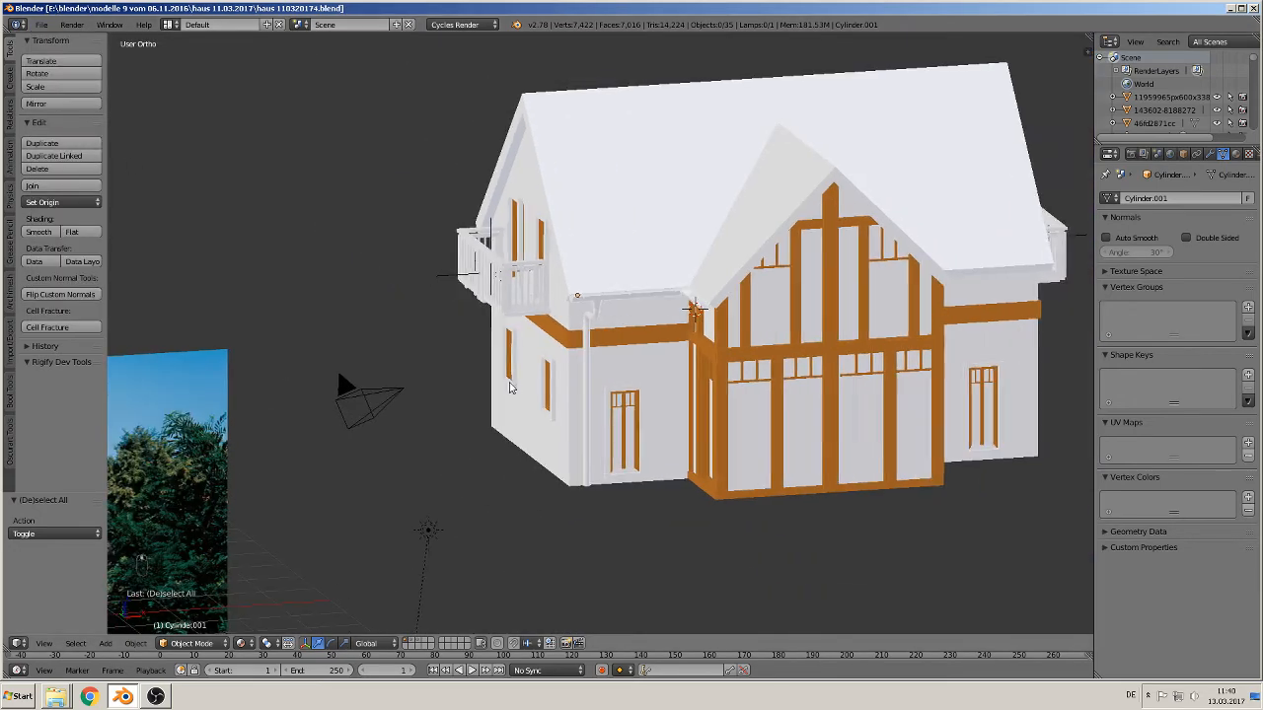
middle_click_drag(507, 373, 786, 258, "shift")
middle_click_drag(597, 470, 979, 214, "shift")
middle_click_drag(268, 507, 711, 292, "shift")
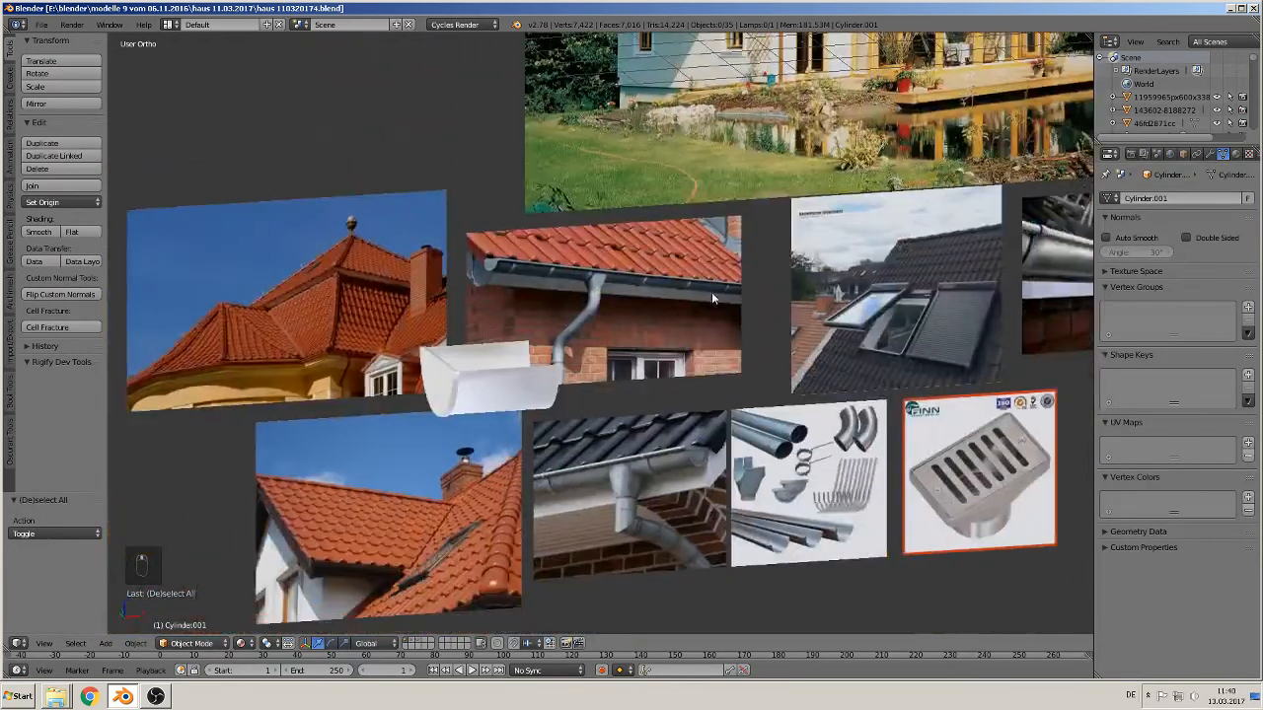
scroll(674, 308, "up", 2)
key("KP_1")
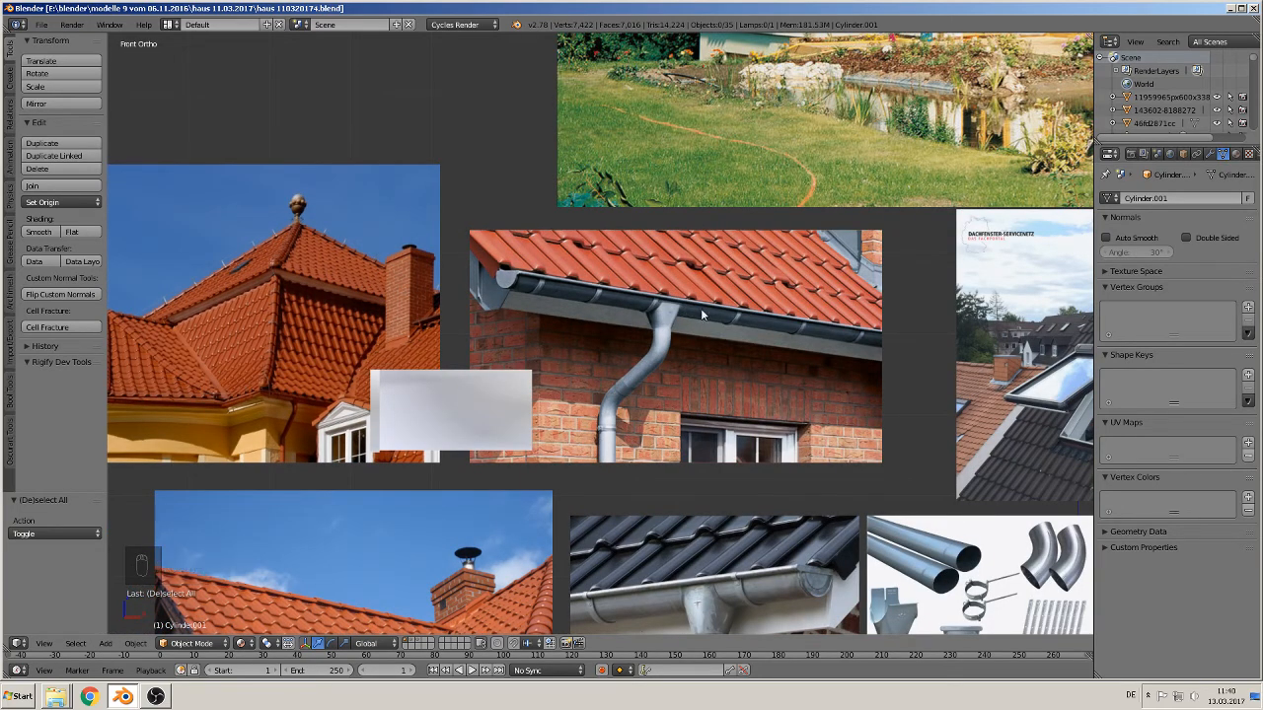
scroll(707, 353, "down", 5)
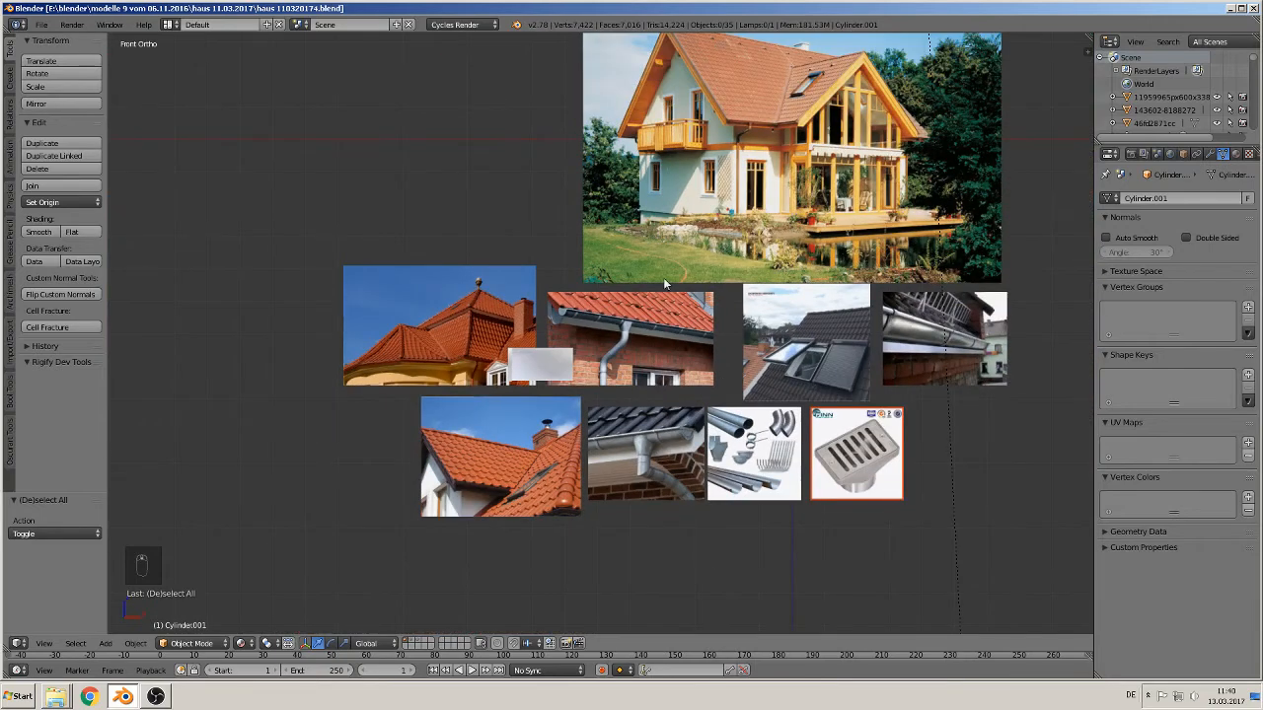
middle_click_drag(672, 300, 280, 419, "shift")
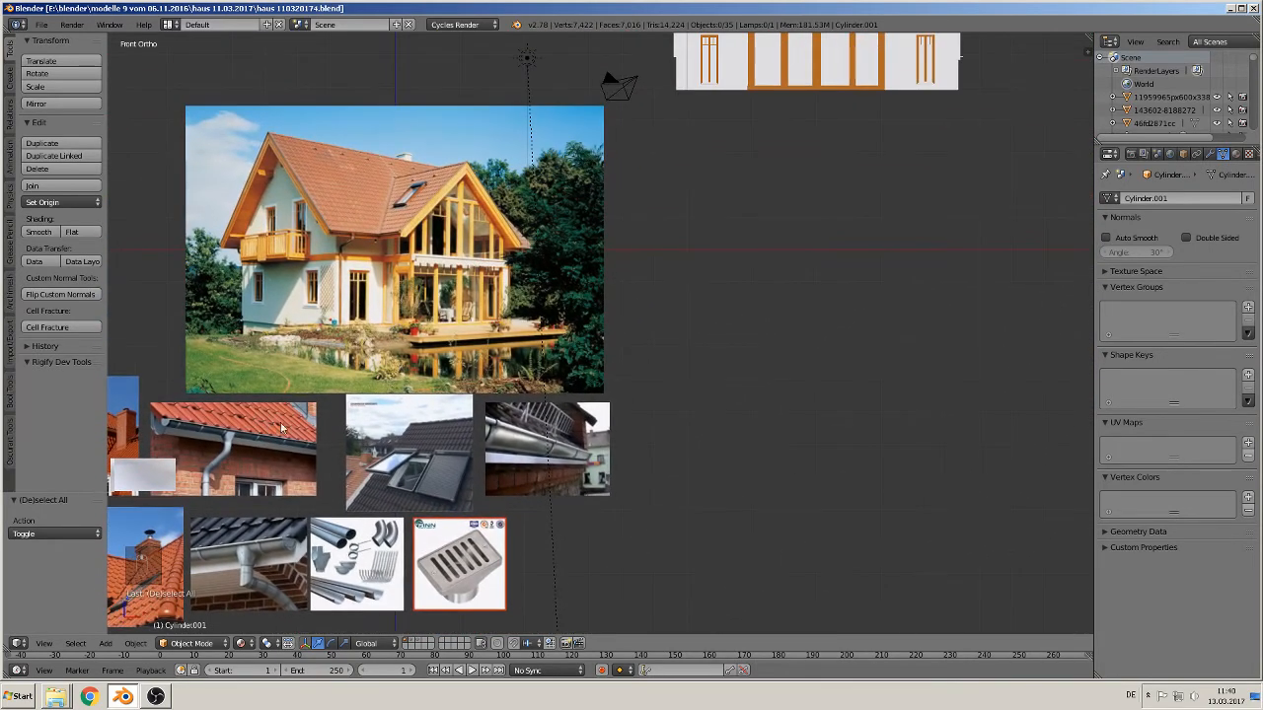
middle_click_drag(600, 233, 631, 344, "shift")
middle_click_drag(717, 230, 642, 383)
scroll(642, 383, "up", 4)
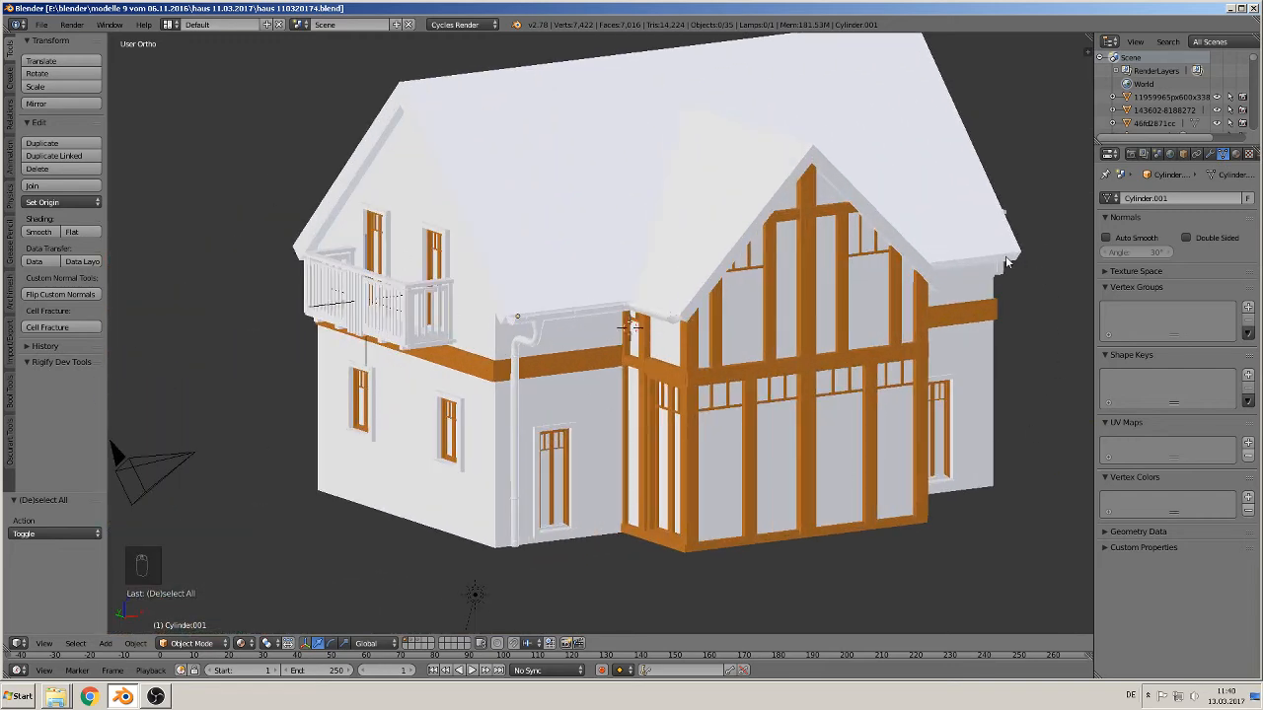
Examine the gutter's end caps, bracket bands and downpipe connection on the model and close up in the reference photos
scroll(727, 399, "up", 6)
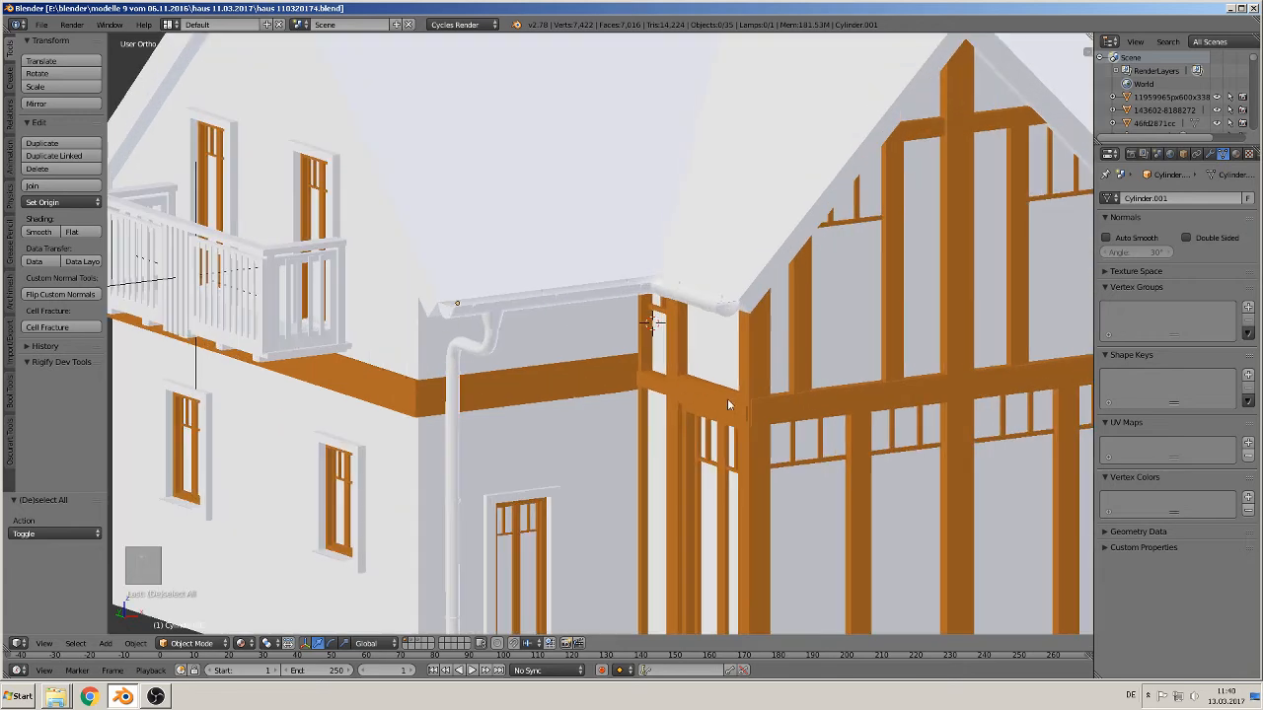
scroll(404, 338, "down", 3)
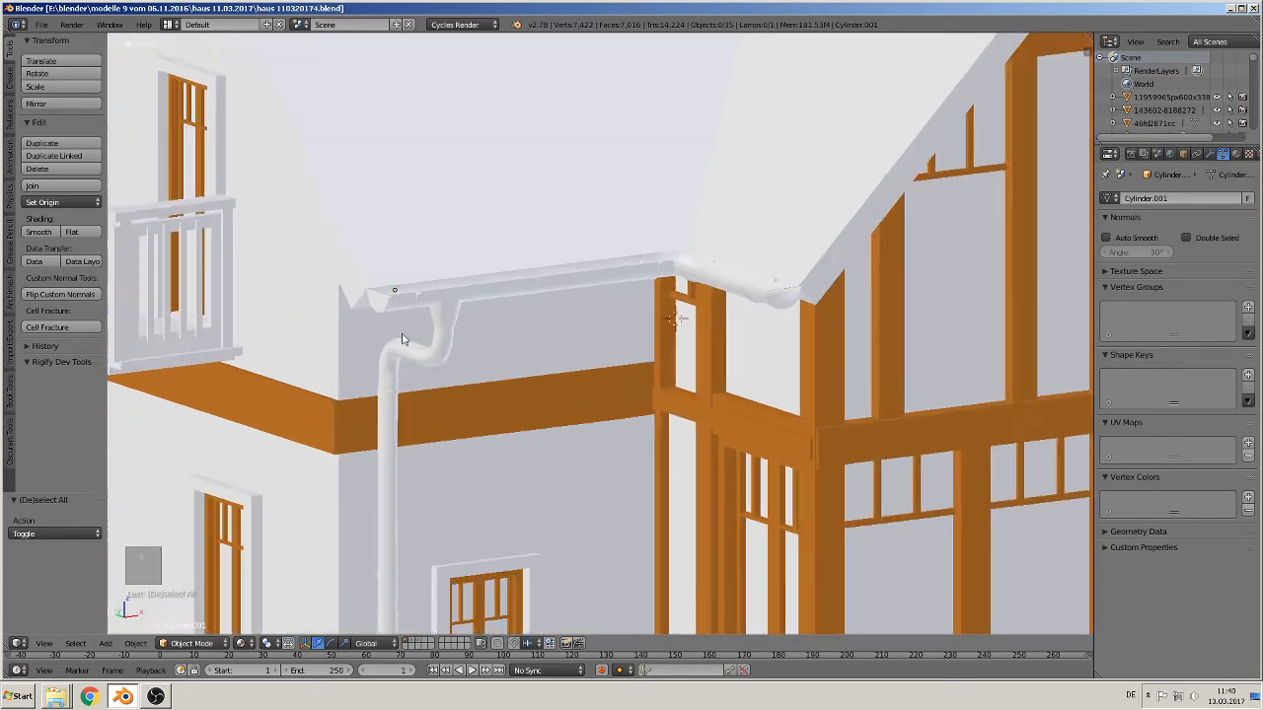
middle_click_drag(425, 394, 899, 2, "shift")
scroll(493, 500, "down", 6)
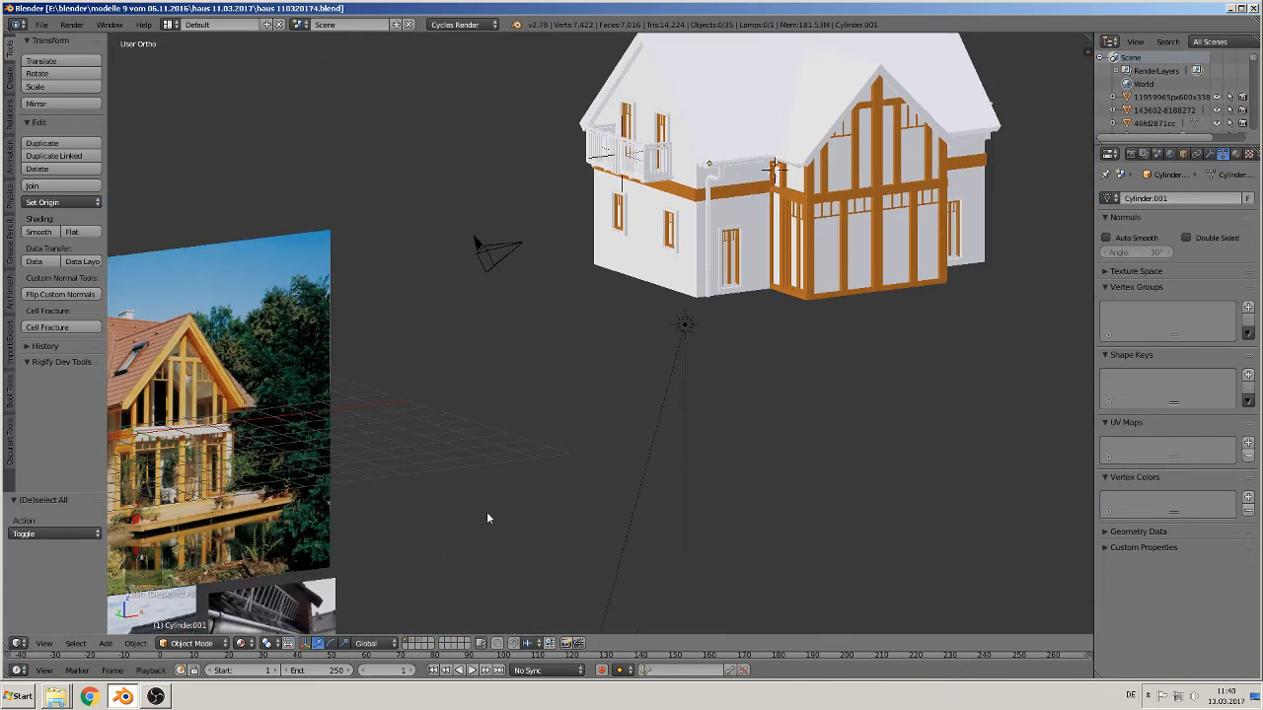
middle_click_drag(486, 511, 1134, 235, "shift")
scroll(390, 476, "up", 8)
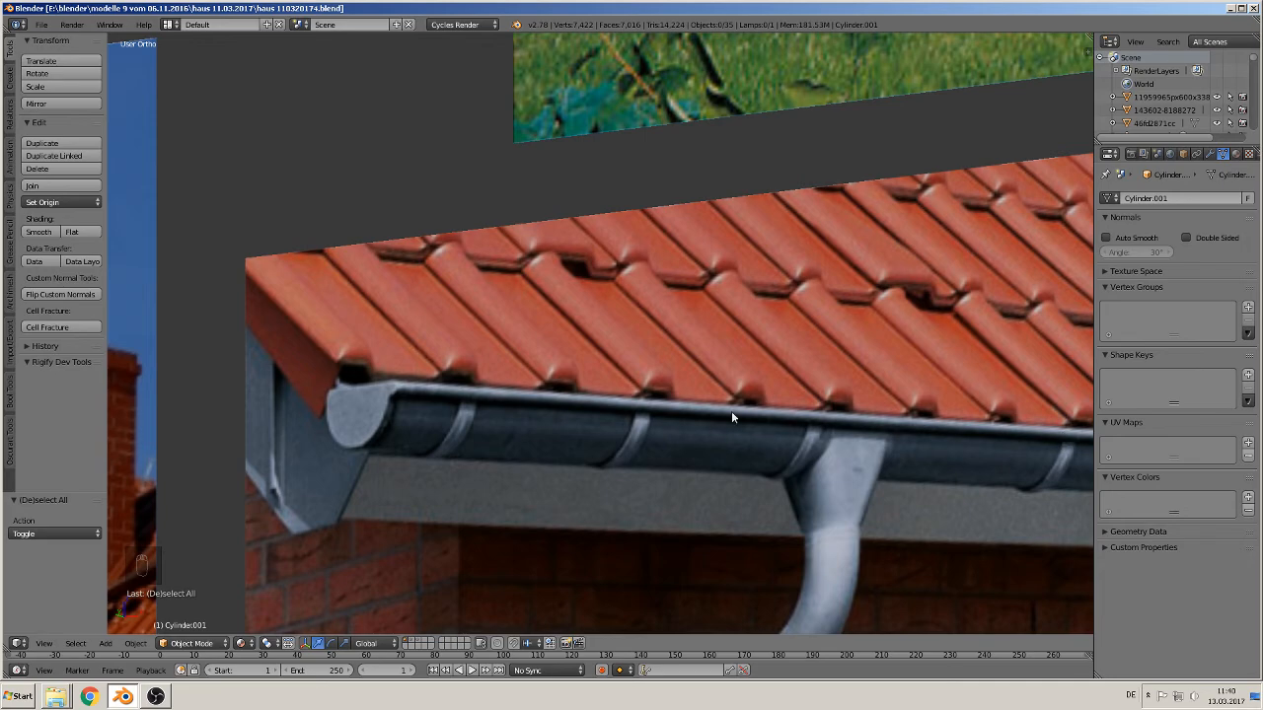
scroll(732, 418, "down", 7)
scroll(679, 519, "up", 2)
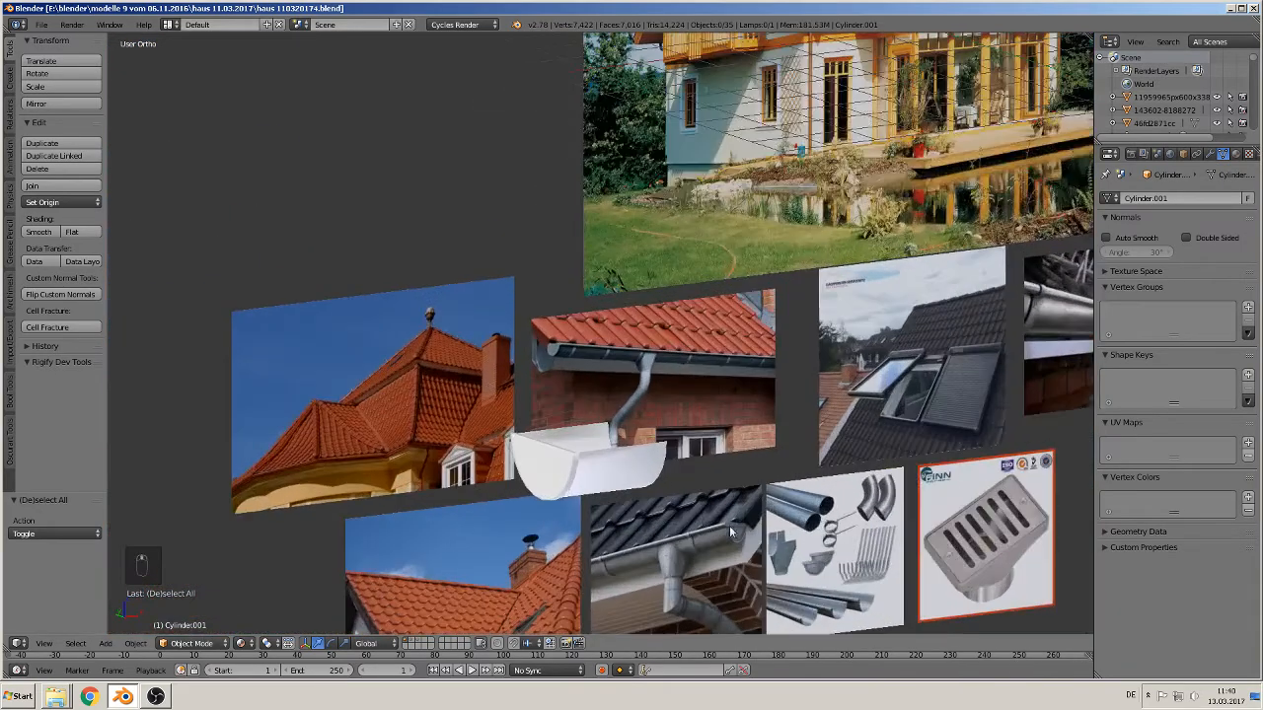
scroll(729, 525, "up", 8)
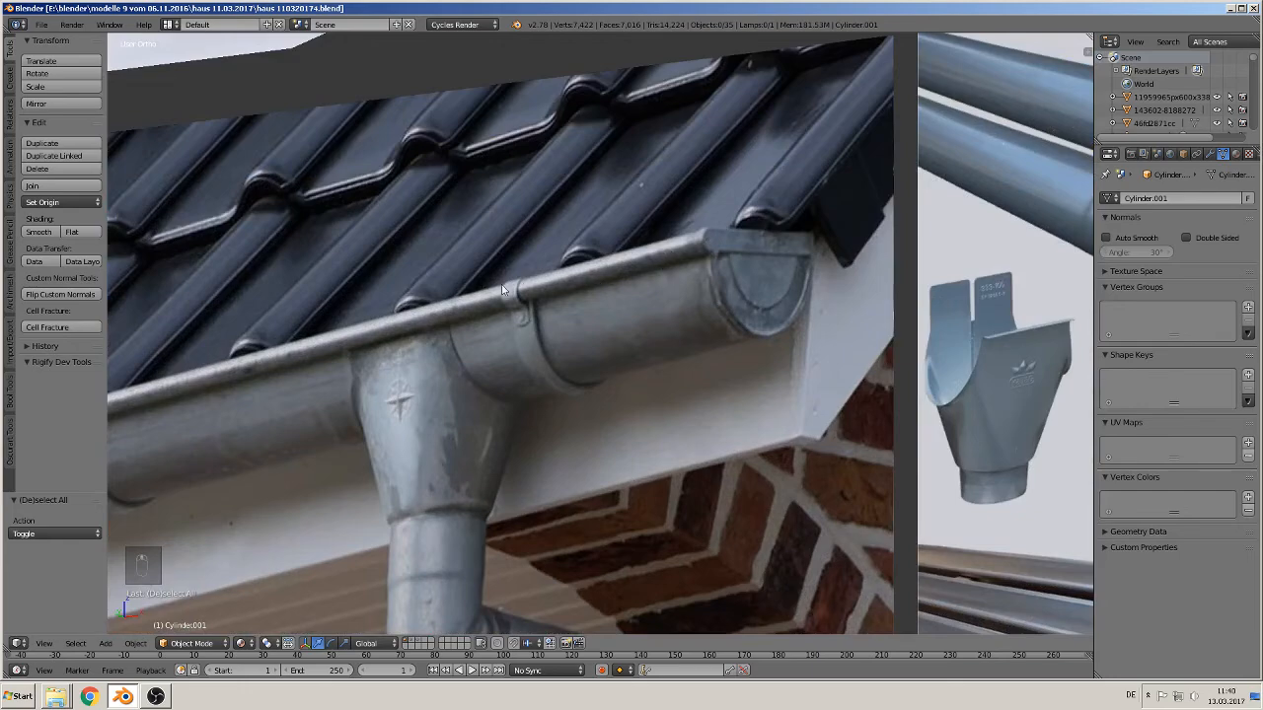
scroll(437, 314, "down", 10)
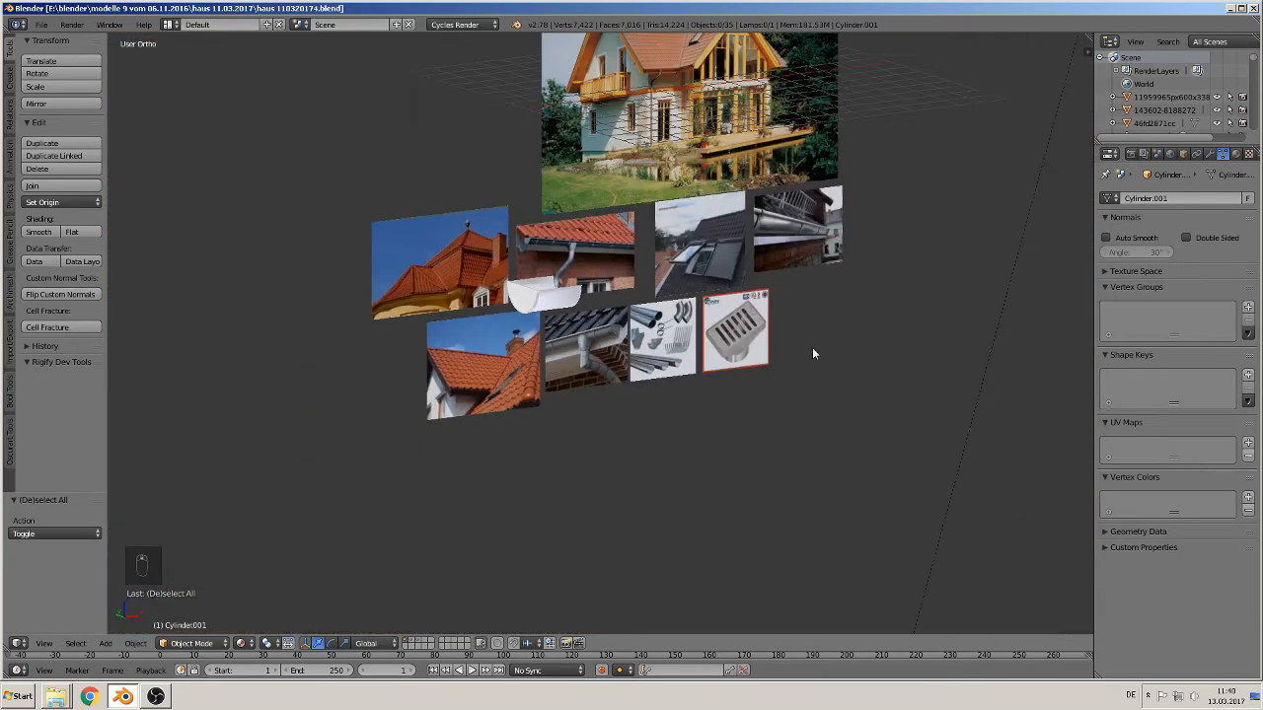
scroll(565, 419, "up", 5)
scroll(565, 419, "down", 4)
Add a 12-vertex cylinder at the gutter's outer end by the balcony, at the lower corner of the roof, in front view
key("KP_1")
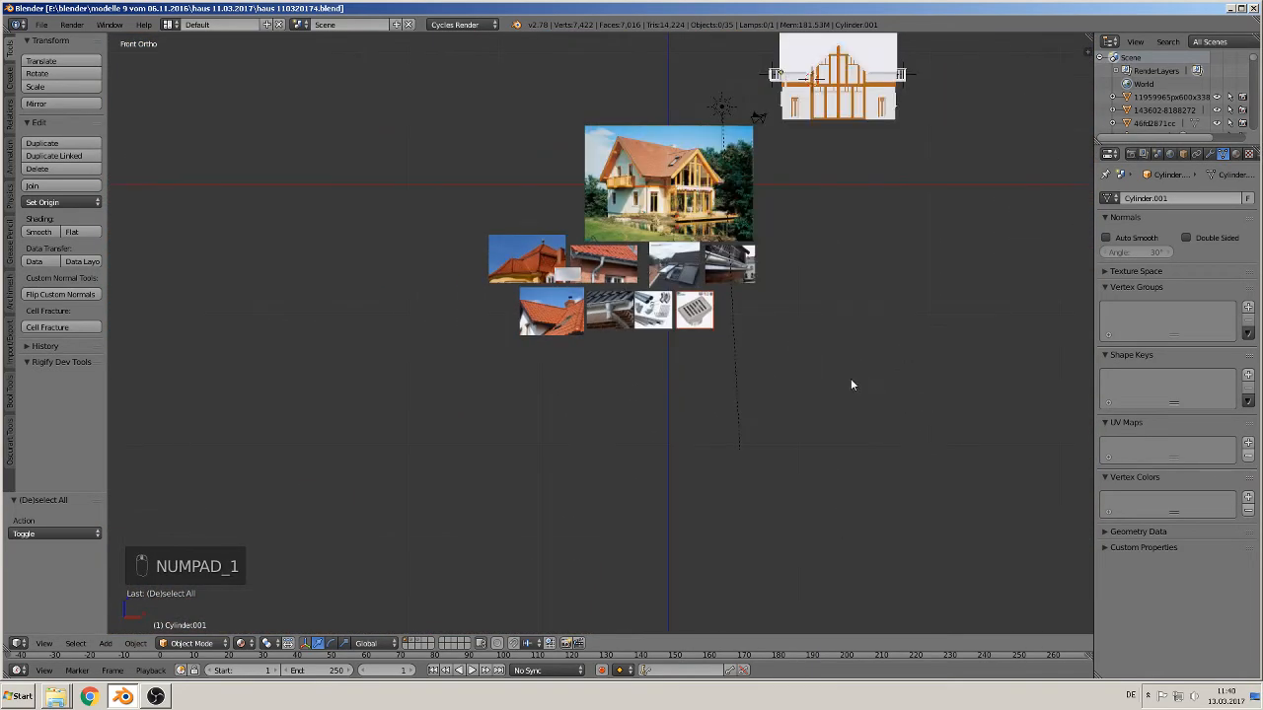
middle_click_drag(717, 388, 511, 658, "shift")
scroll(626, 501, "up", 8)
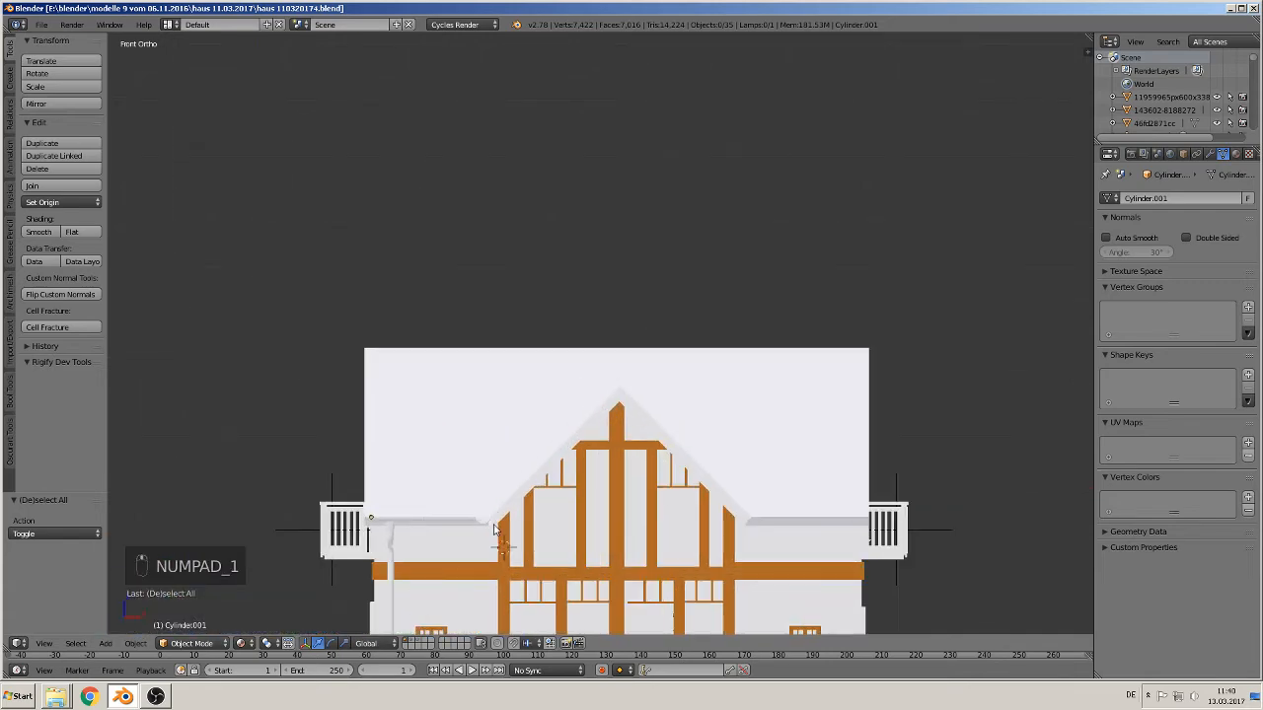
scroll(495, 530, "up", 9)
middle_click_drag(696, 474, 787, 370, "shift")
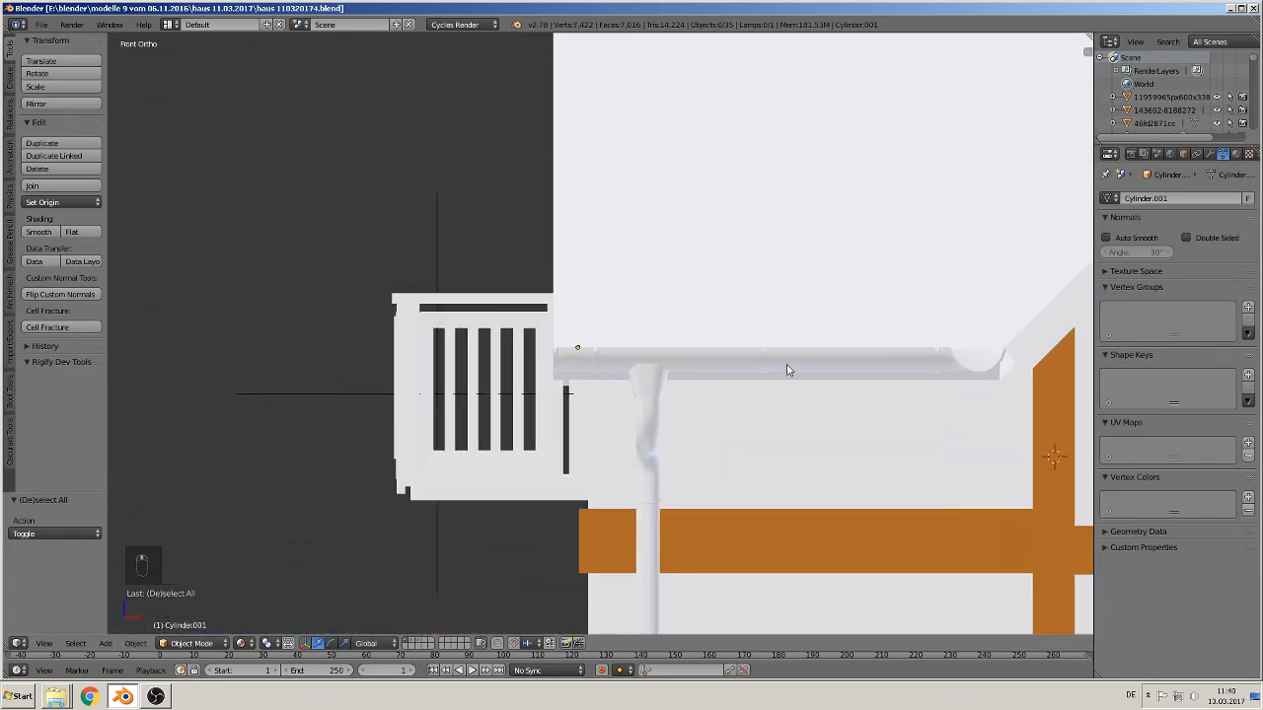
scroll(690, 389, "up", 3)
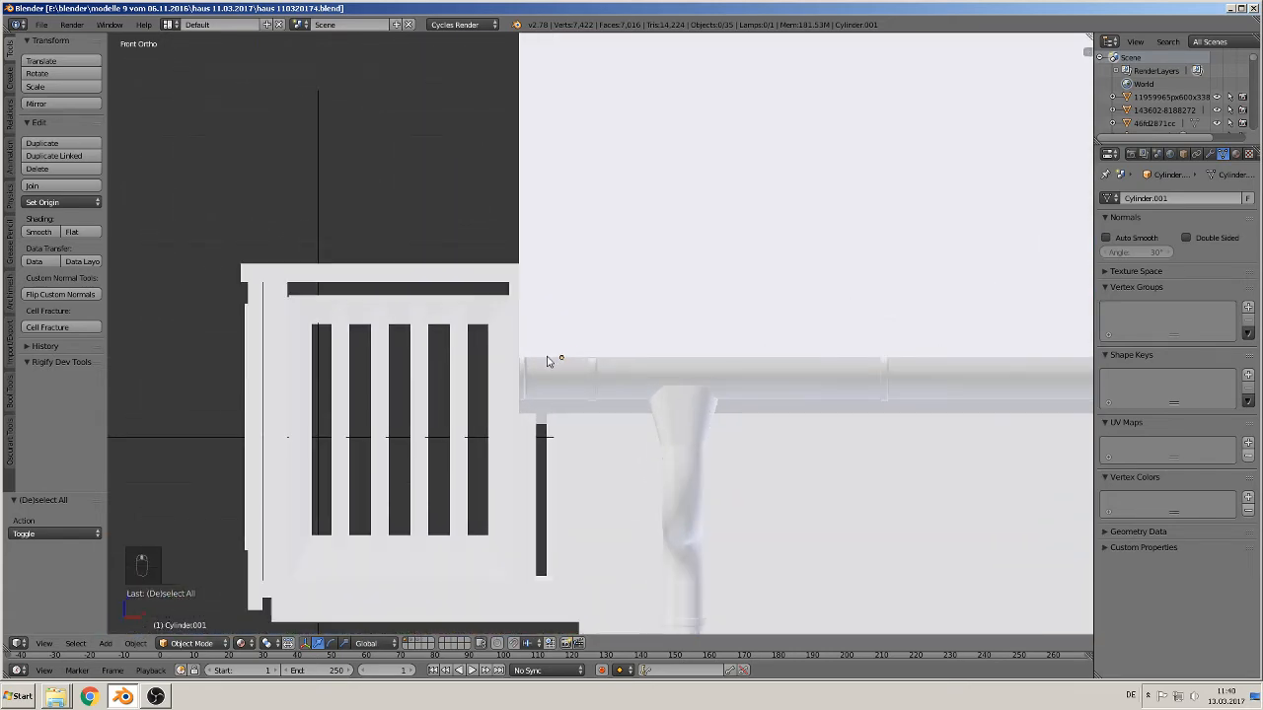
left_click(105, 644)
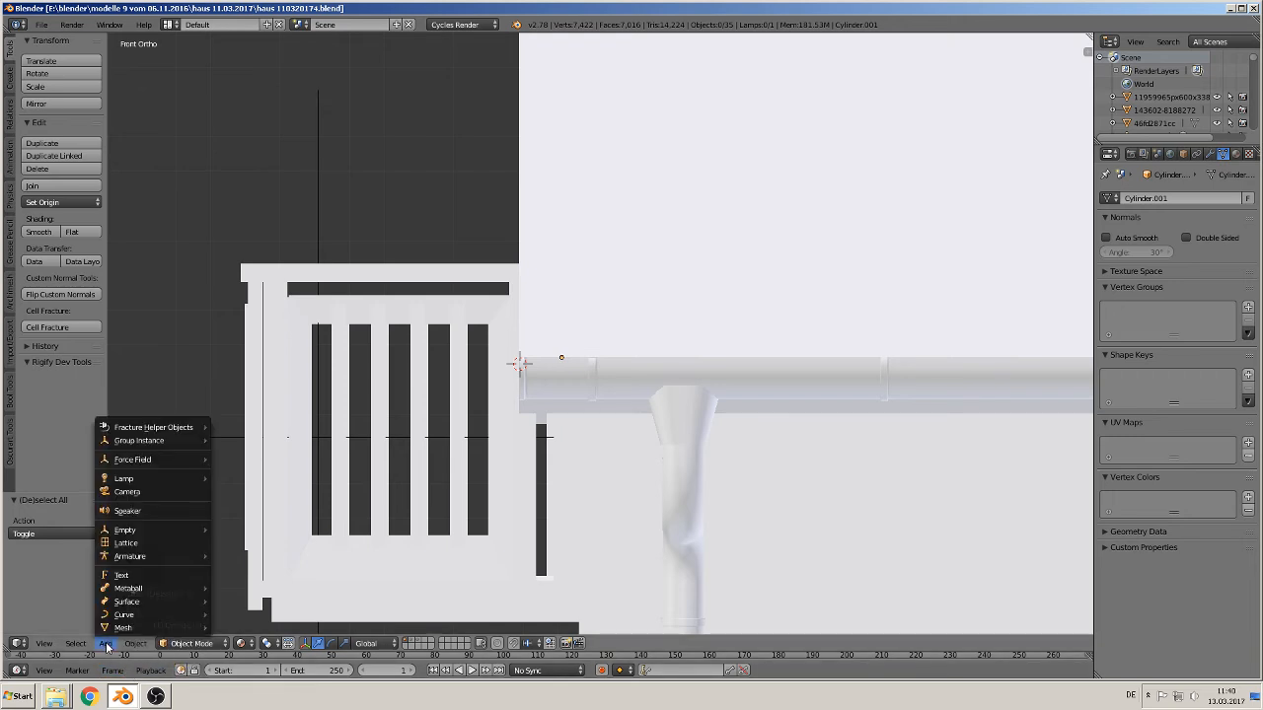
mouse_move(125, 617)
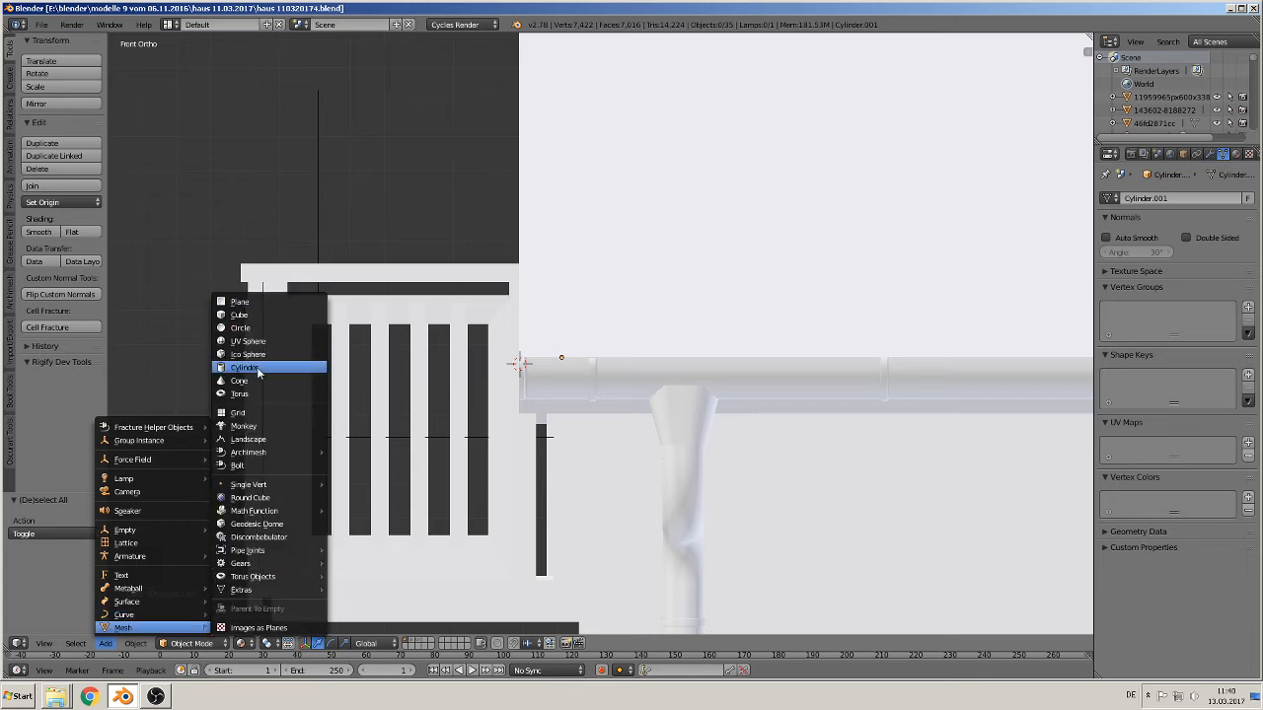
left_click(256, 367)
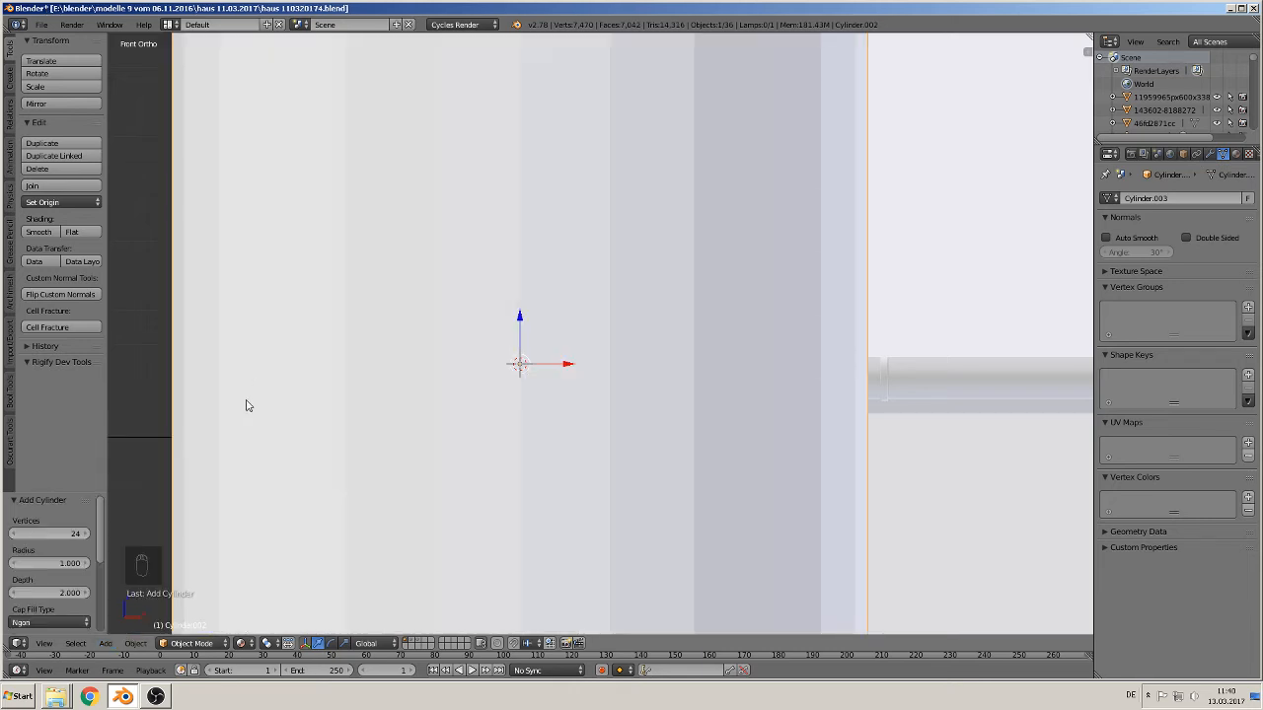
left_click(69, 534)
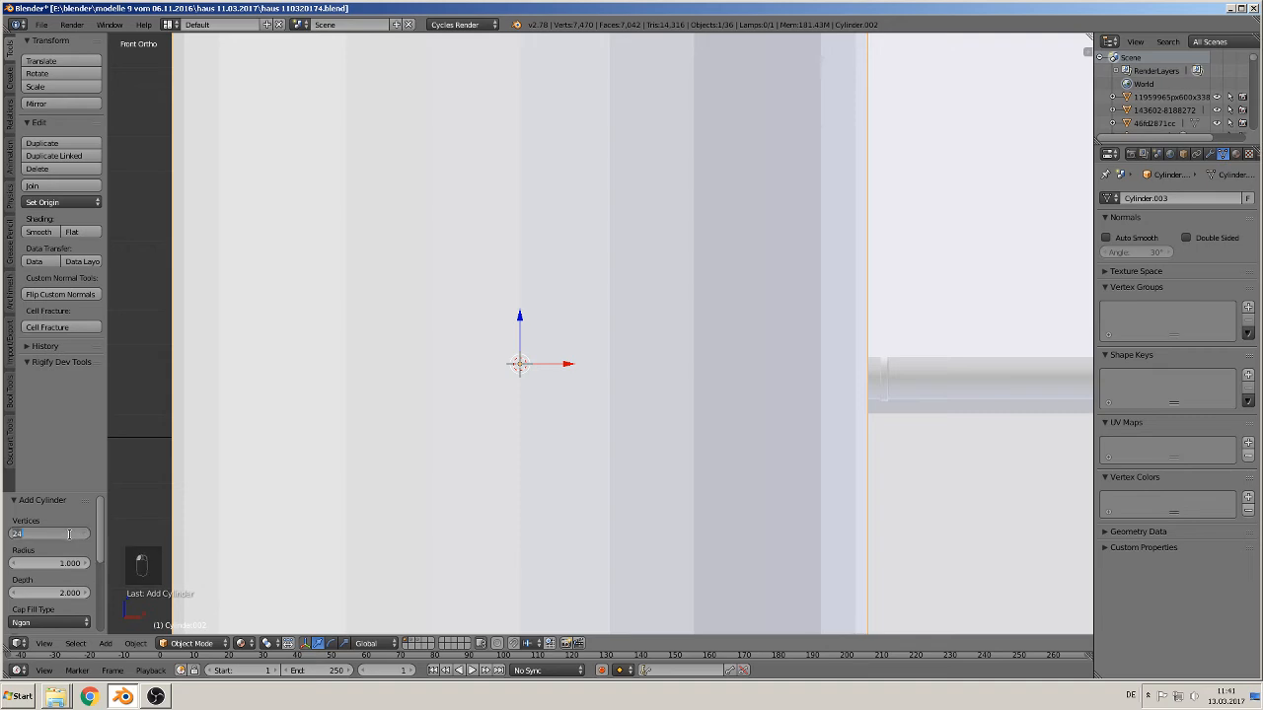
key("Return")
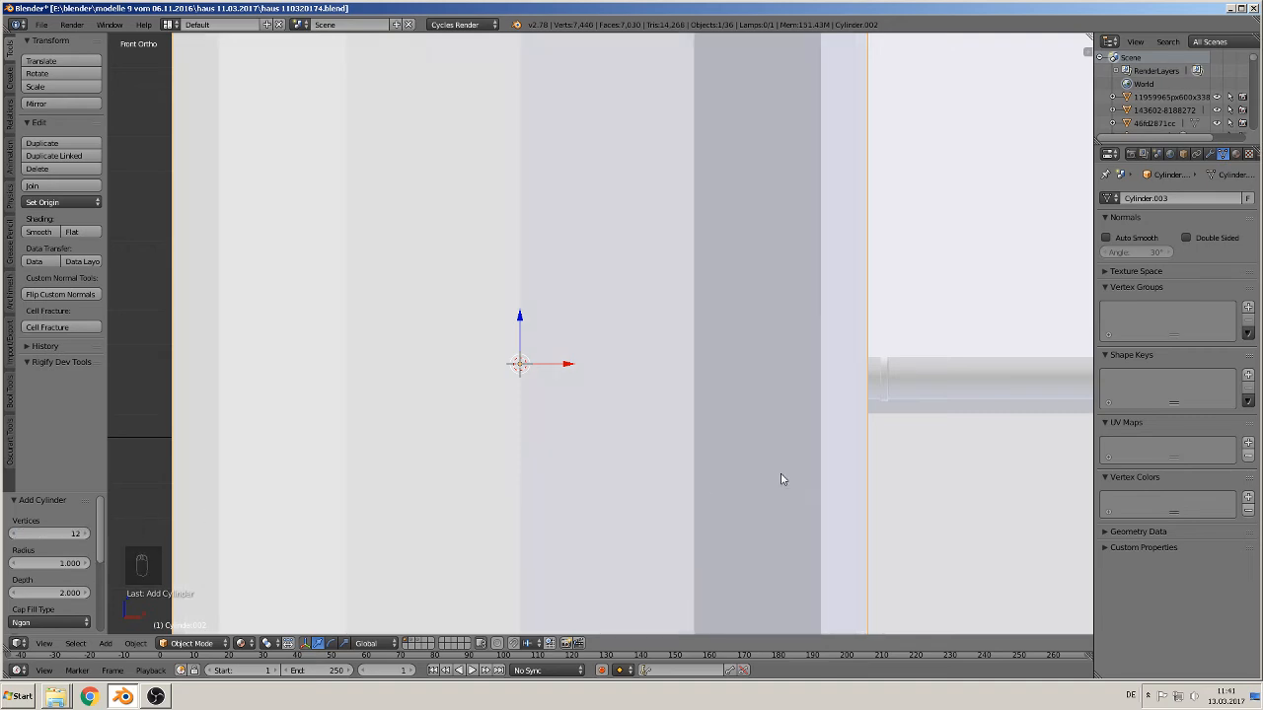
Rotate the new cylinder 90° about the global Y axis
key("r")
key("y")
key("9")
key("0")
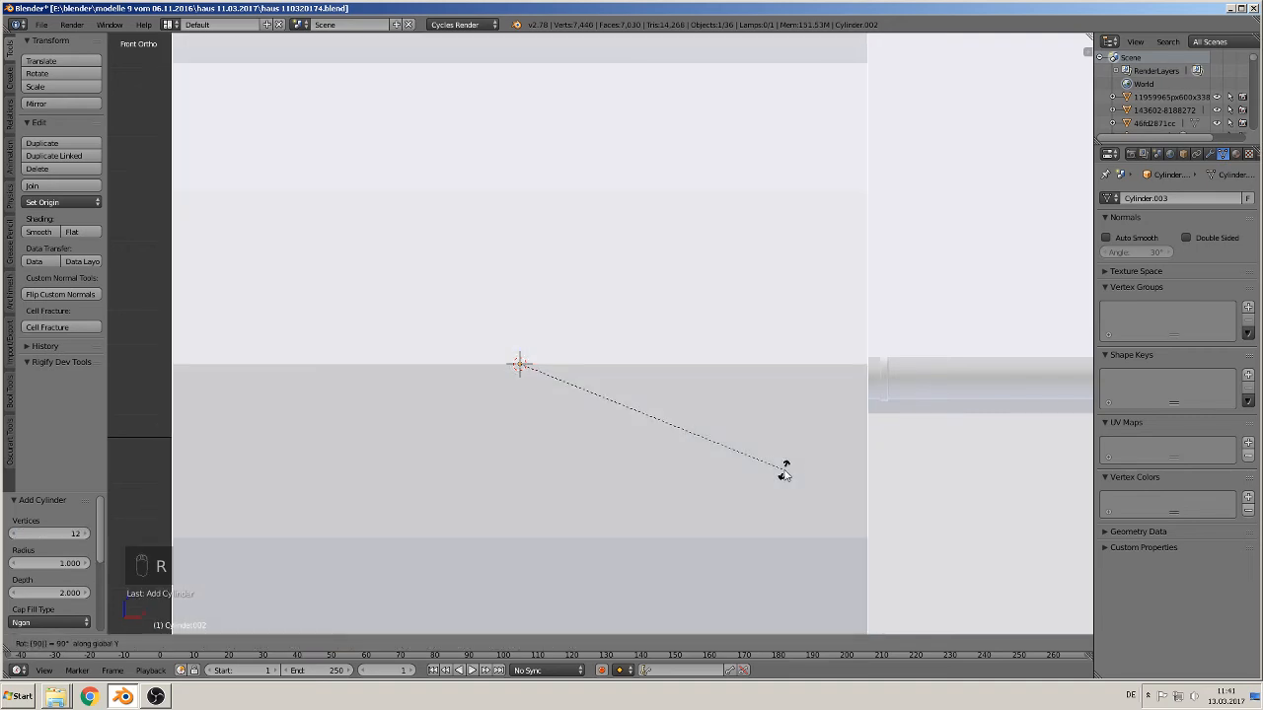
key("Return")
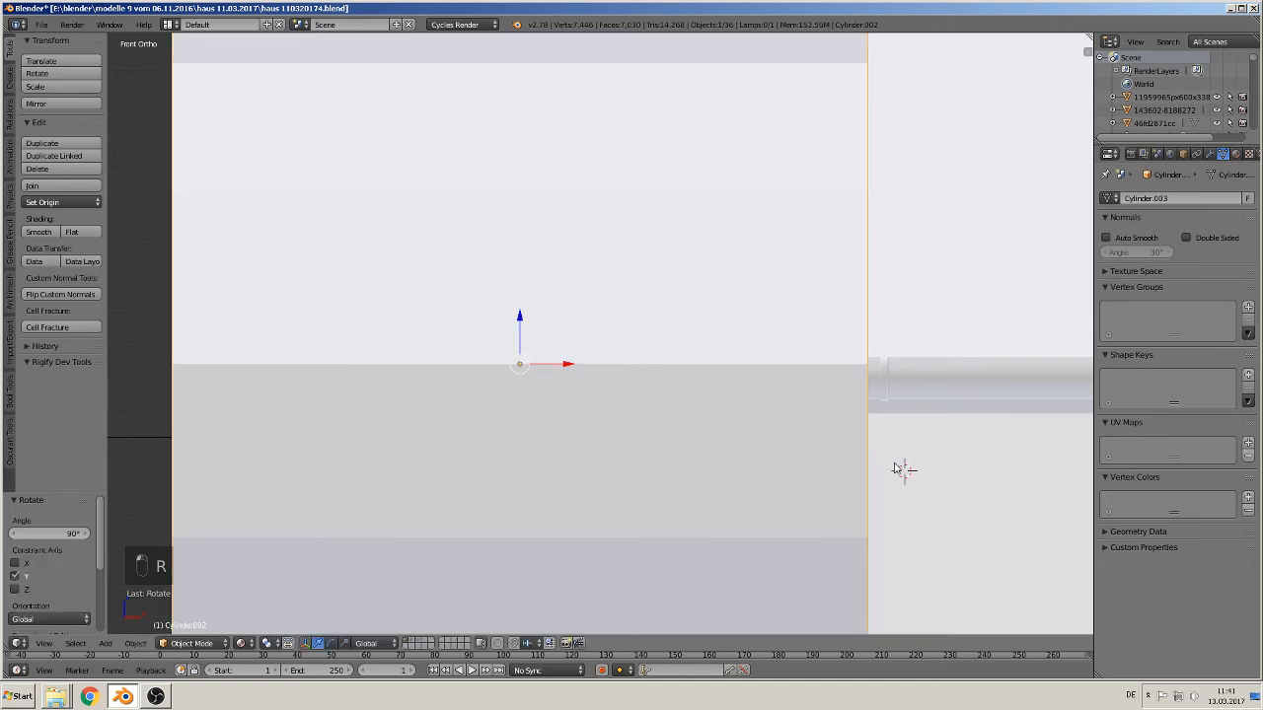
Scale the new cylinder down to about 0.023 and move it 0.019 along X onto the gutter's outer end
key("s")
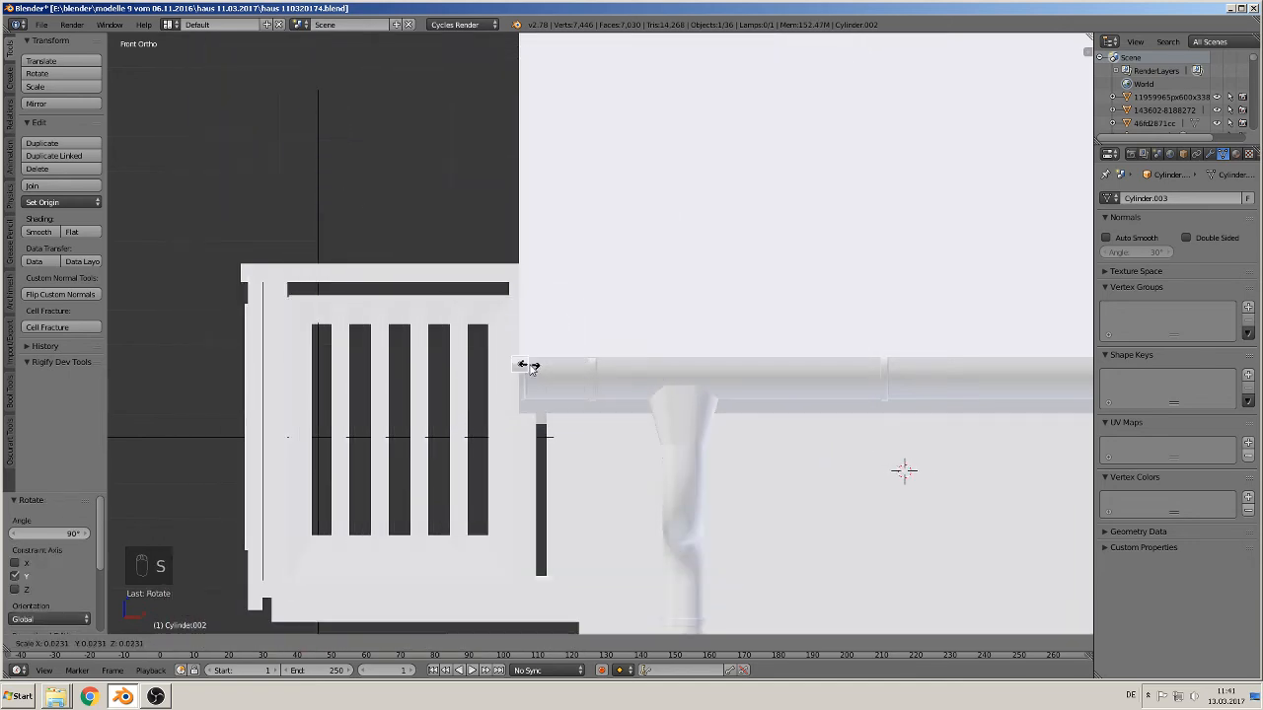
left_click(524, 357)
left_click_drag(522, 330, 564, 365)
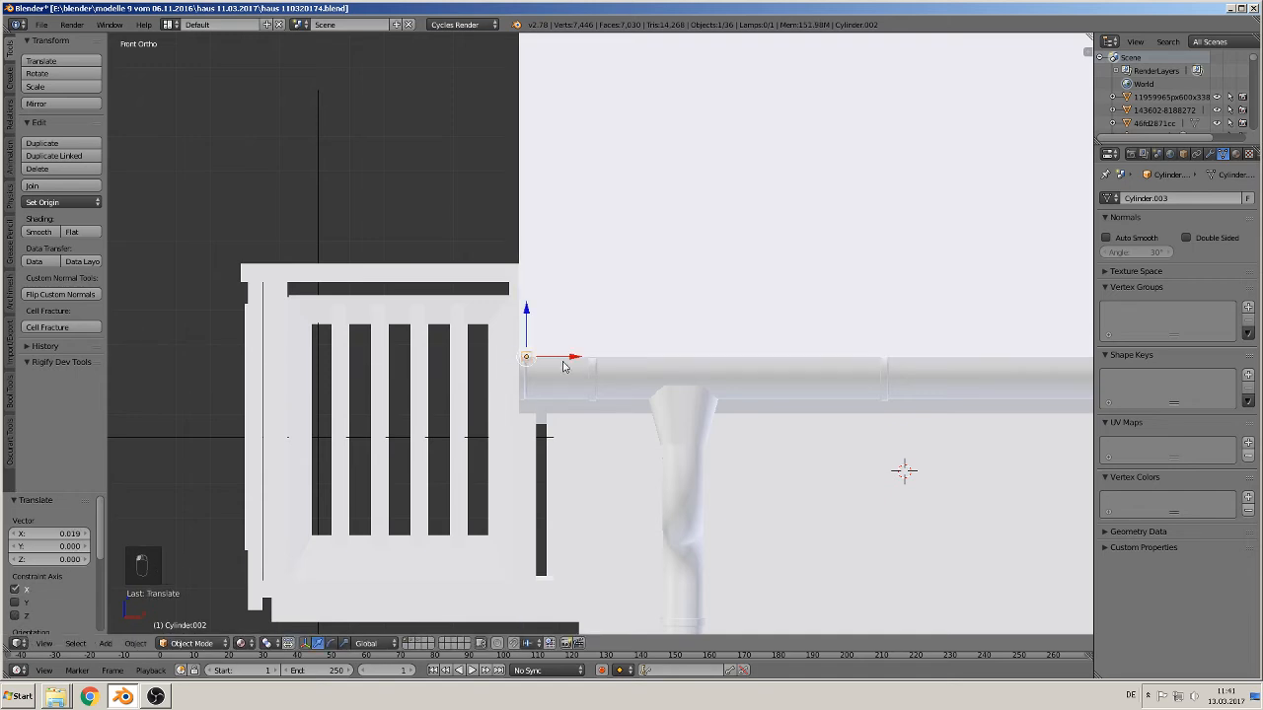
scroll(411, 393, "up", 3)
Shade the small cylinder smooth and shift it 0.006 along Y so it sits on the gutter's front rim
left_click(38, 232)
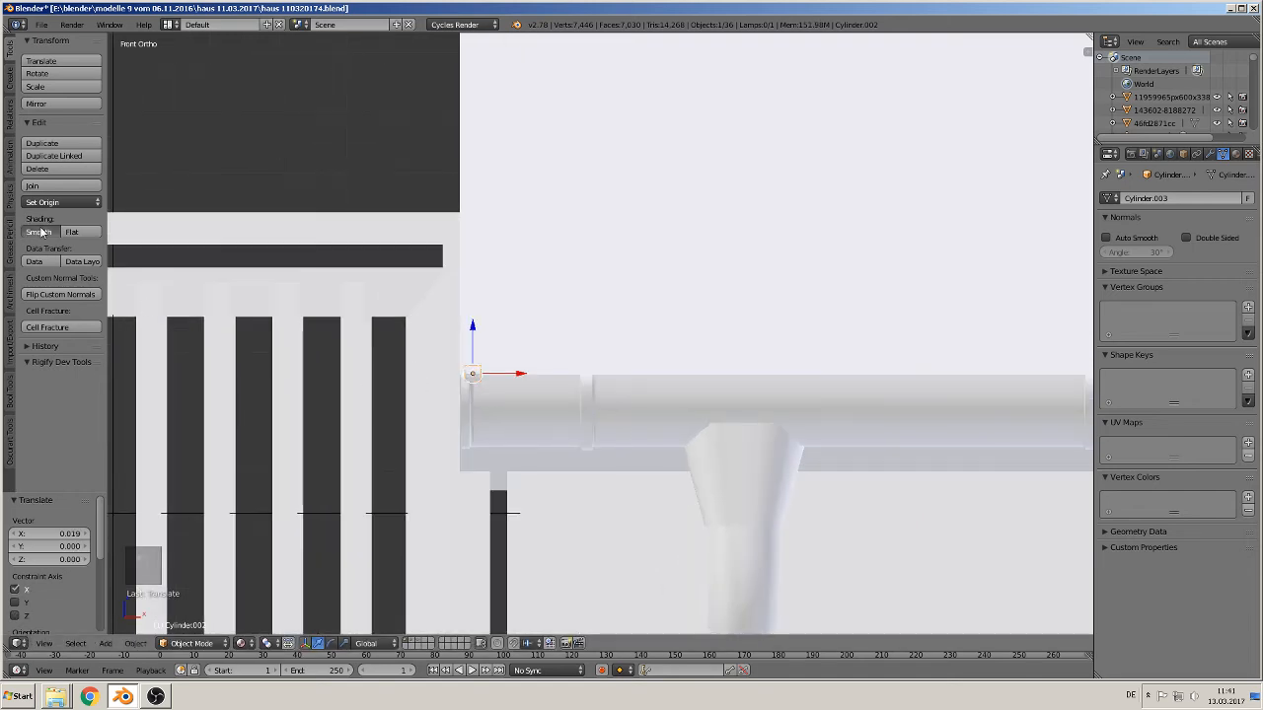
middle_click_drag(578, 485, 663, 502)
scroll(663, 502, "up", 3)
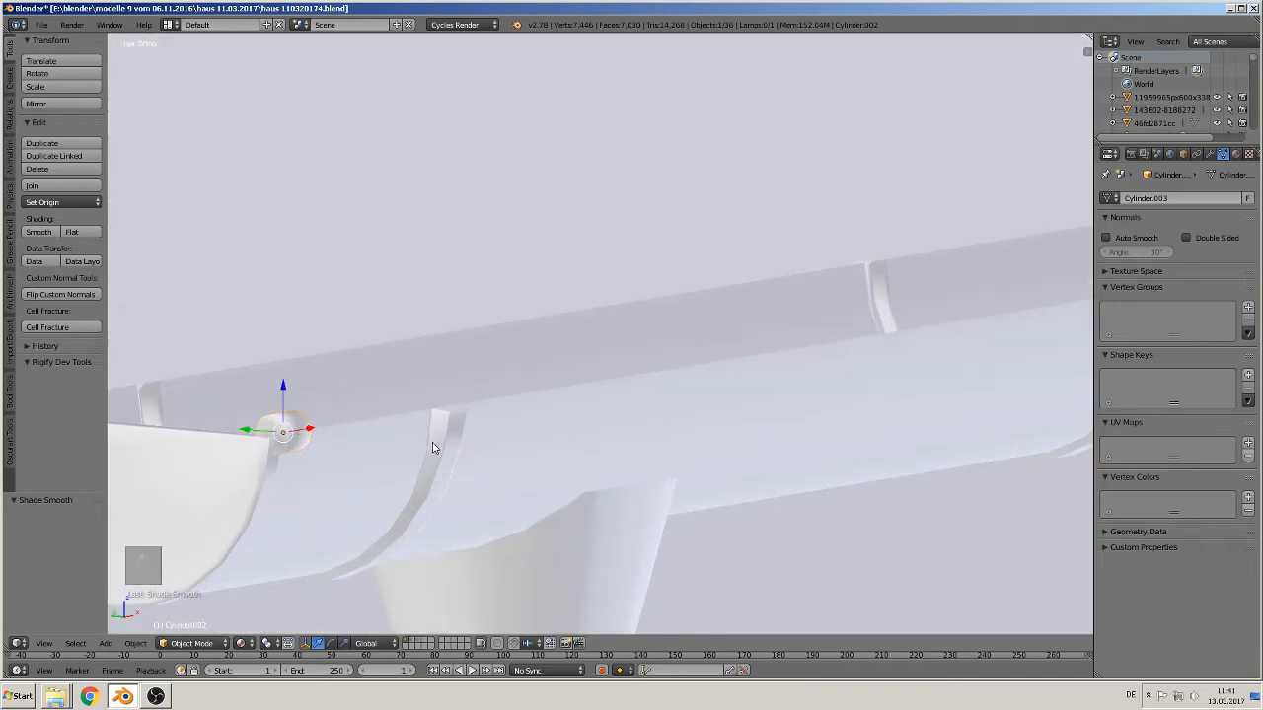
middle_click_drag(381, 446, 436, 448)
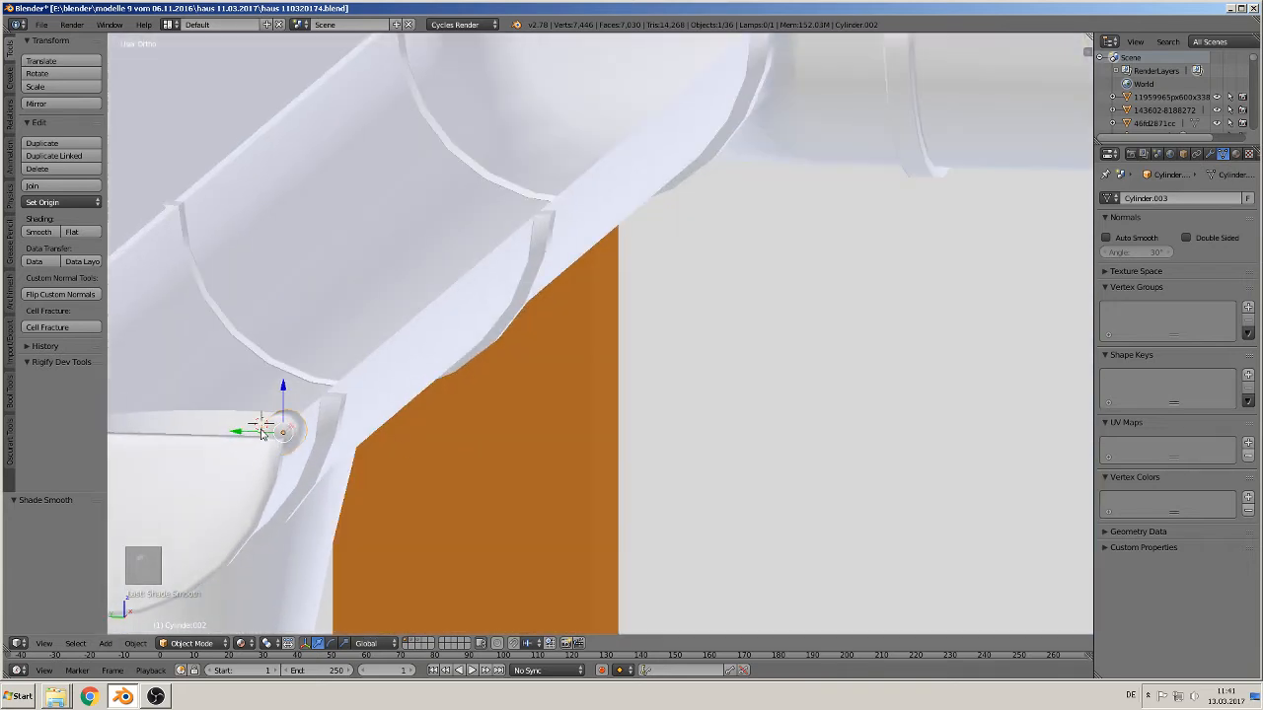
left_click_drag(284, 391, 238, 436)
middle_click_drag(246, 441, 185, 438)
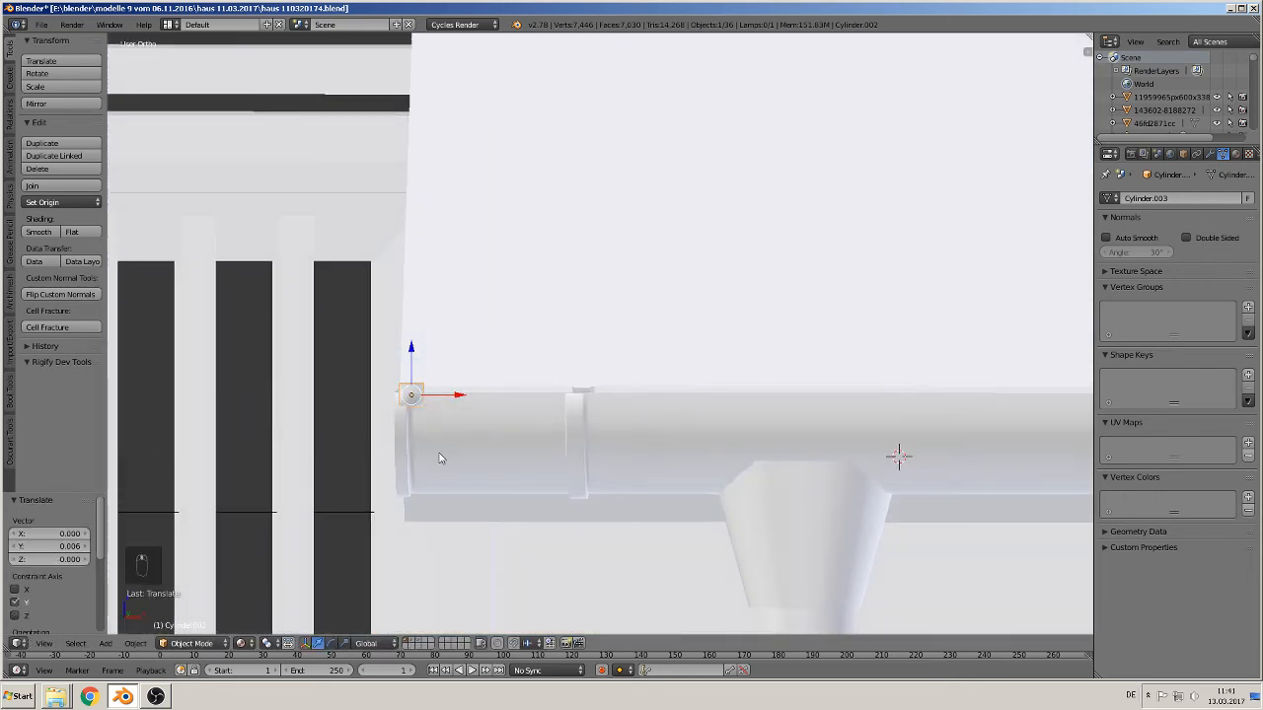
left_click_drag(438, 396, 437, 394)
Stretch the cylinder along the gutter's front rim by moving its inner end face 1.959 along X to the gutter's corner
middle_click_drag(437, 395, 319, 445)
key("Tab")
right_click(300, 359)
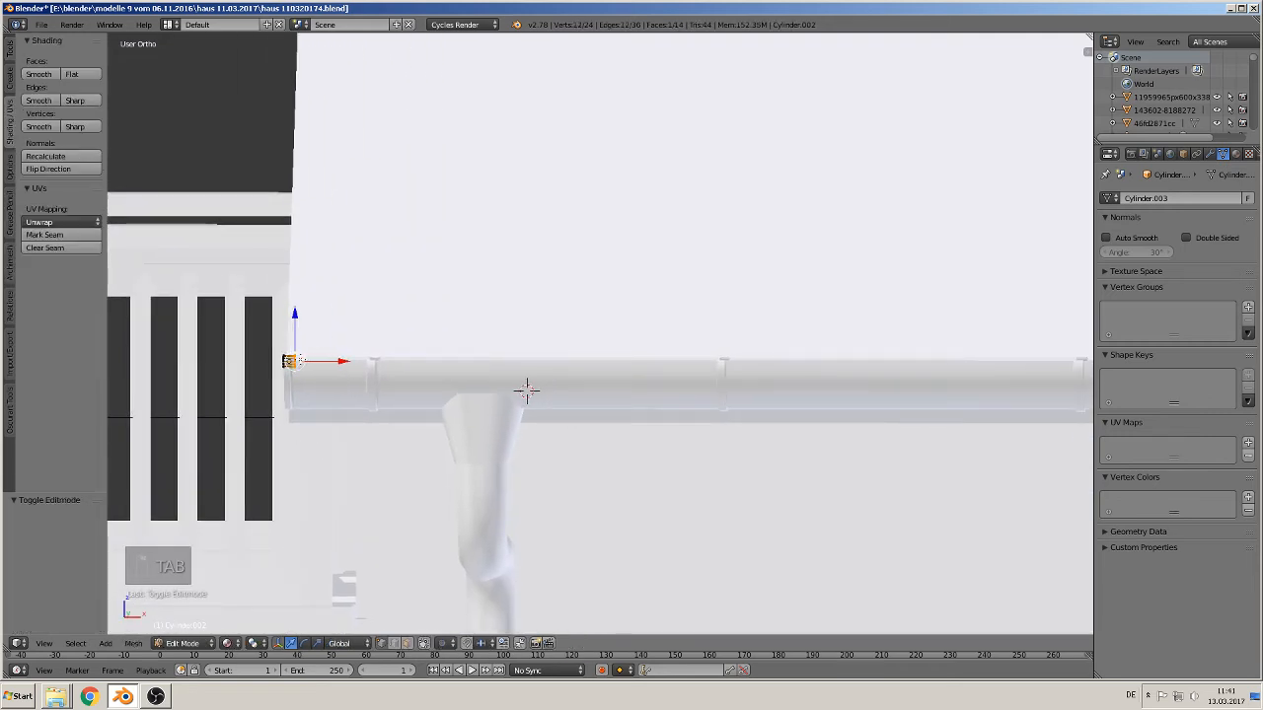
scroll(497, 504, "down", 3)
middle_click_drag(665, 507, 535, 521, "shift")
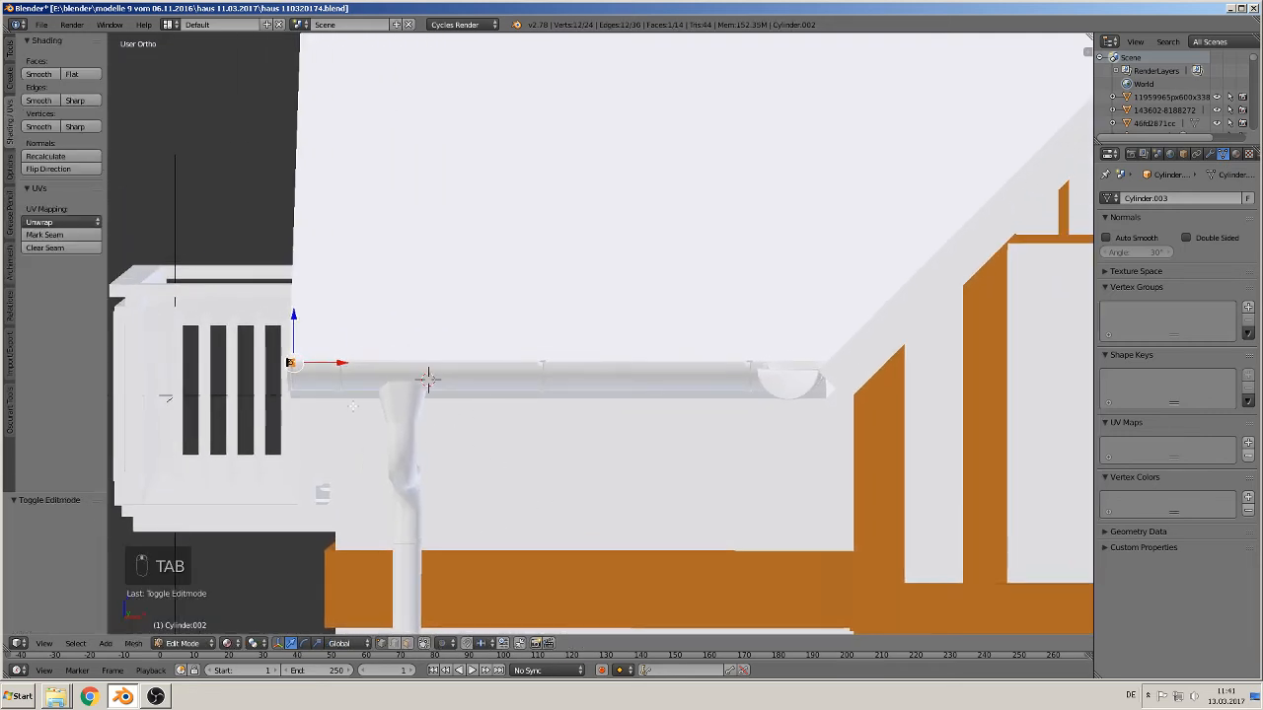
left_click_drag(343, 363, 815, 390)
middle_click_drag(814, 390, 831, 357)
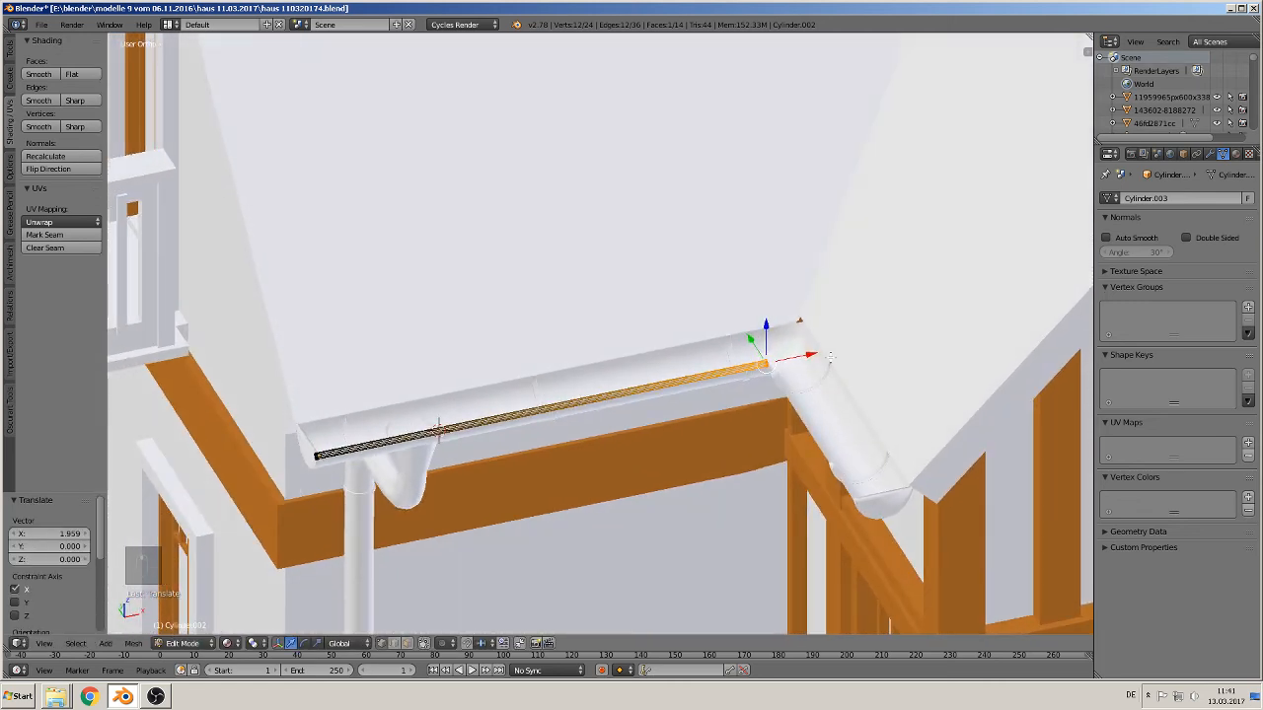
key("Tab")
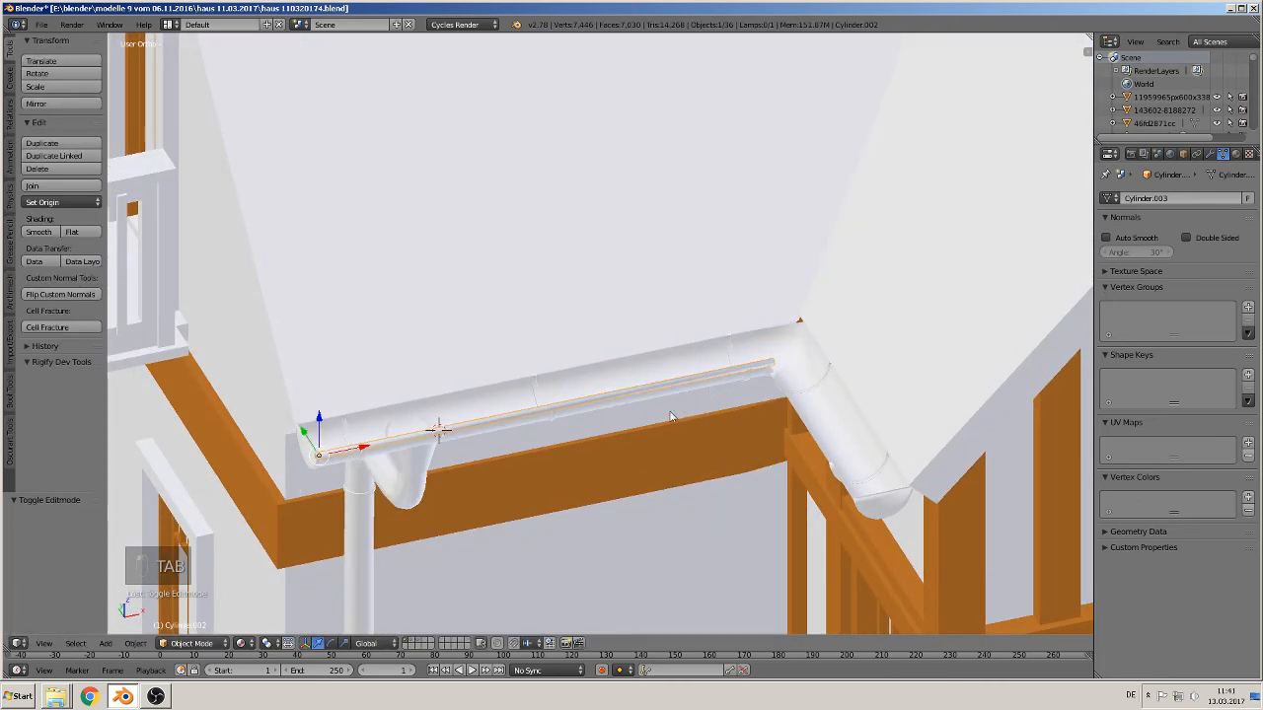
Duplicate the rim rod in place and rotate the copy 90° about the global Z axis
key("shift+d")
right_click(529, 428)
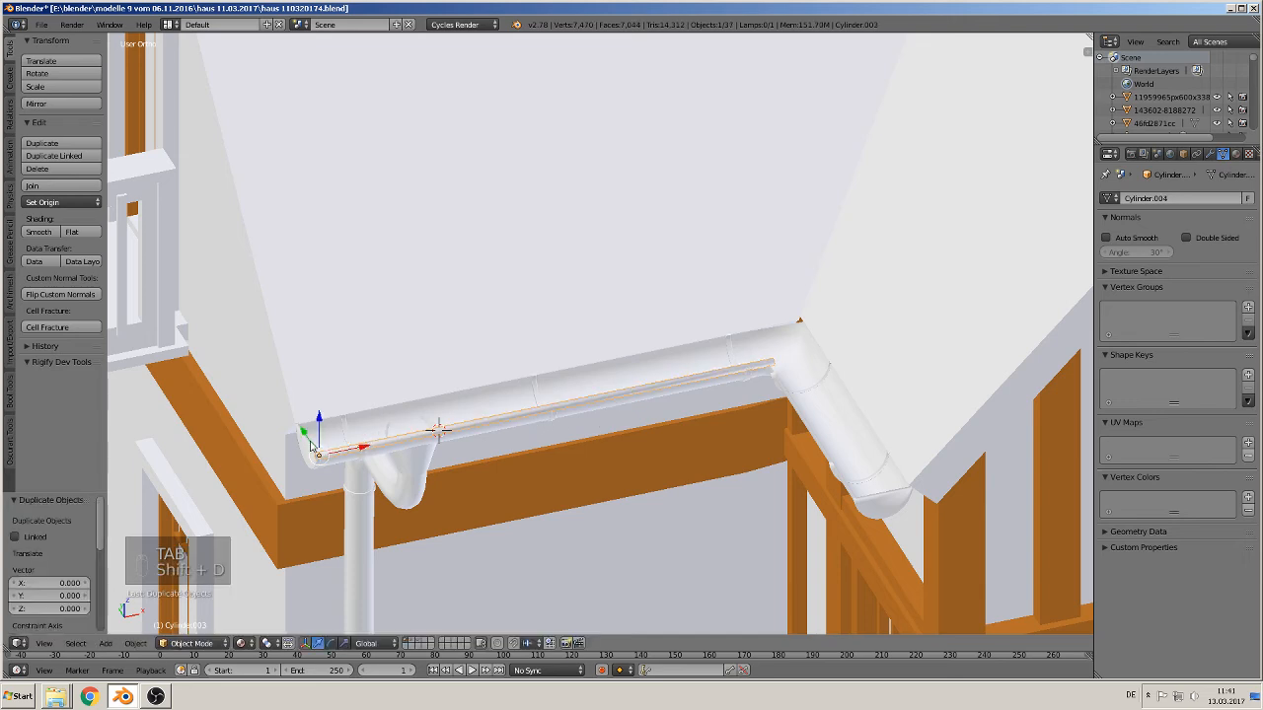
key("r")
key("z")
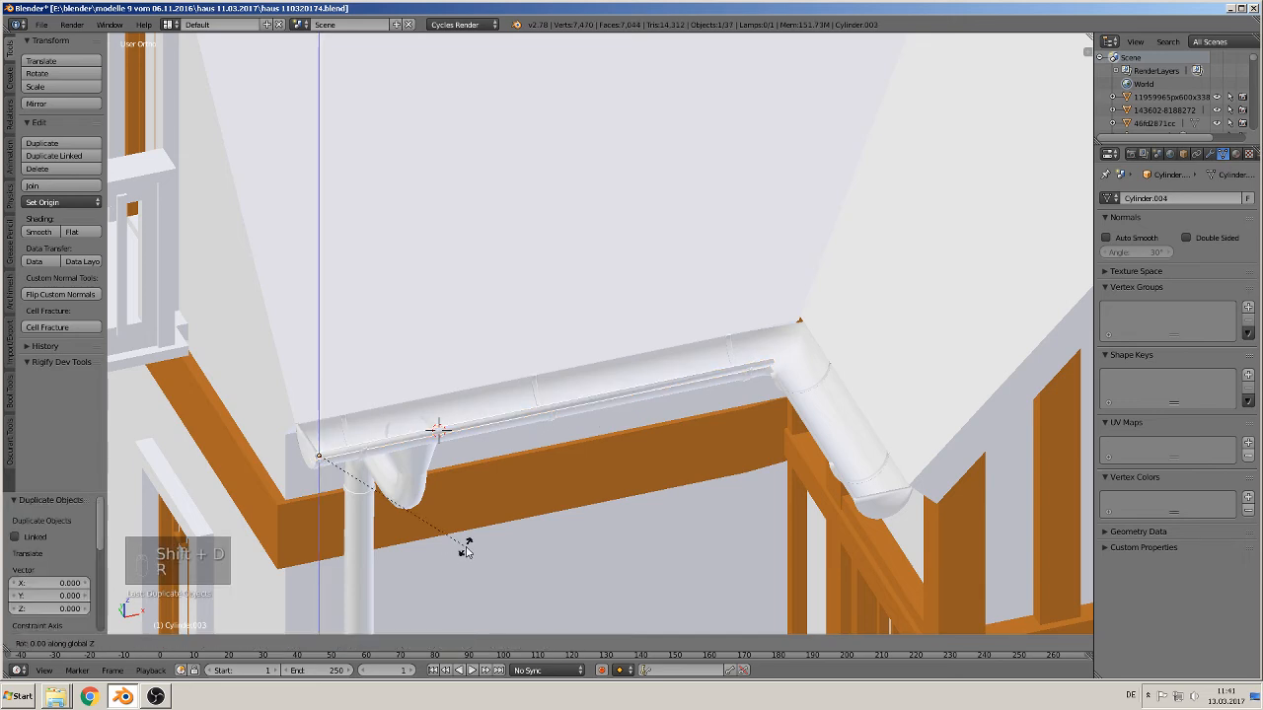
key("9")
key("0")
key("Return")
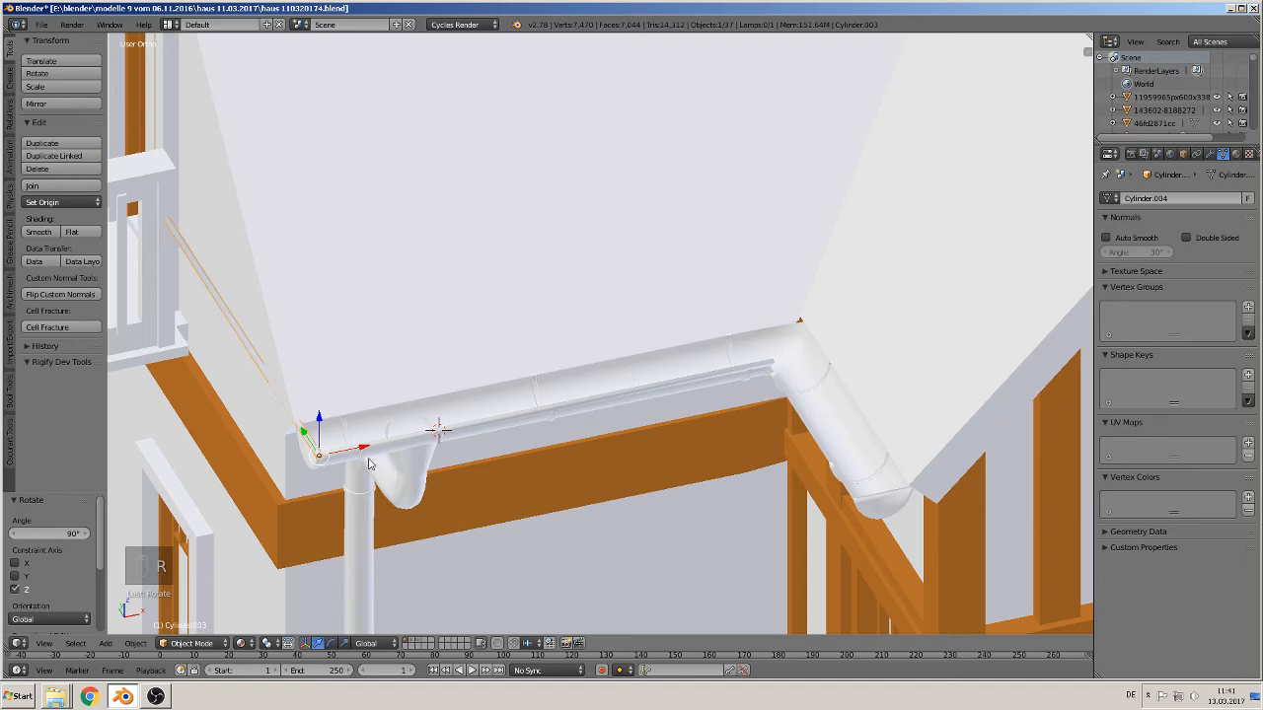
Move the rotated rod copy 2.001 along X and -1.024 along Y to the rim of the short gutter section
key("g")
key("x")
left_click(776, 361)
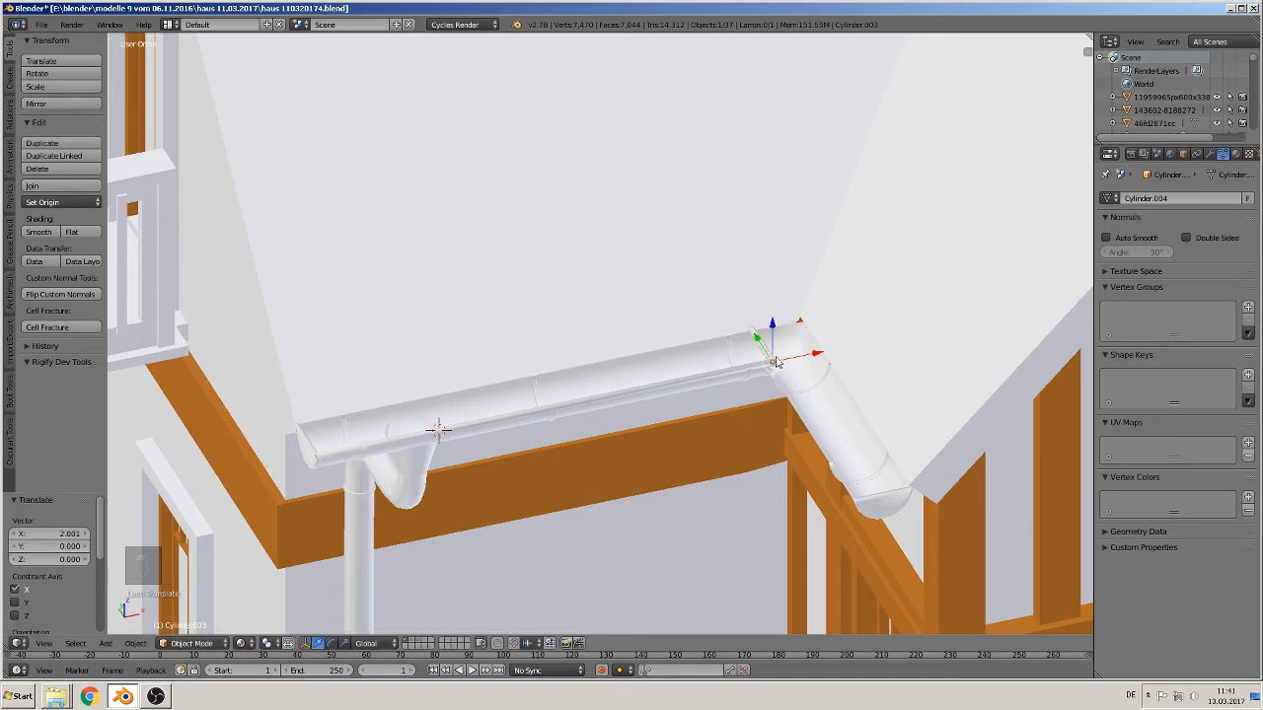
key("g")
key("y")
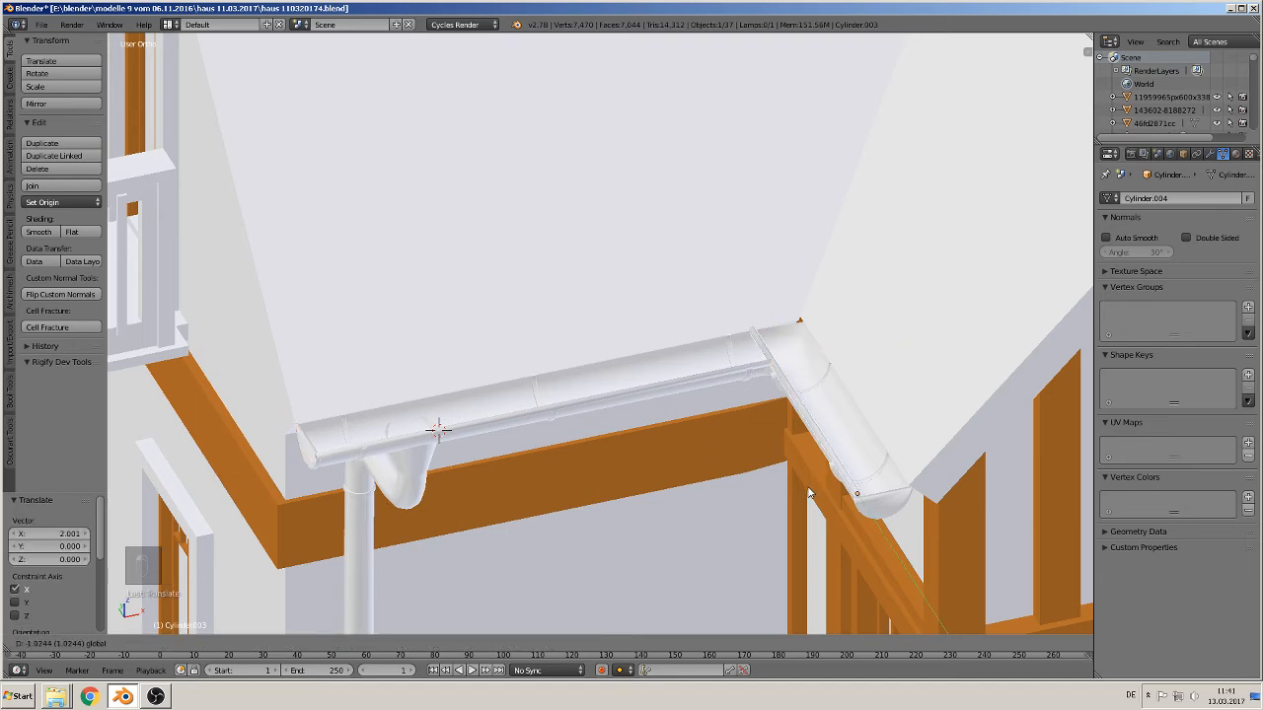
left_click(808, 488)
middle_click_drag(809, 488, 652, 458)
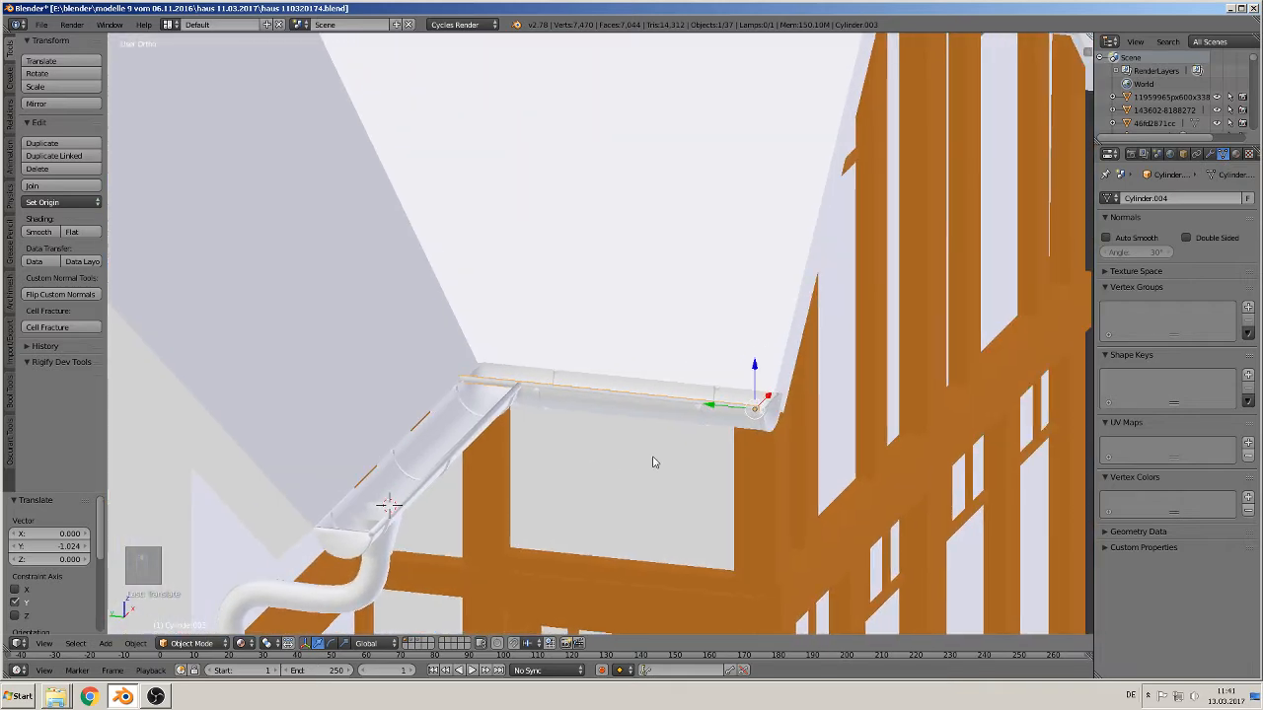
Shift the rod copy a further -0.980 along Y so its inner end meets the gutter's corner
scroll(652, 462, "up", 5)
key("g")
key("y")
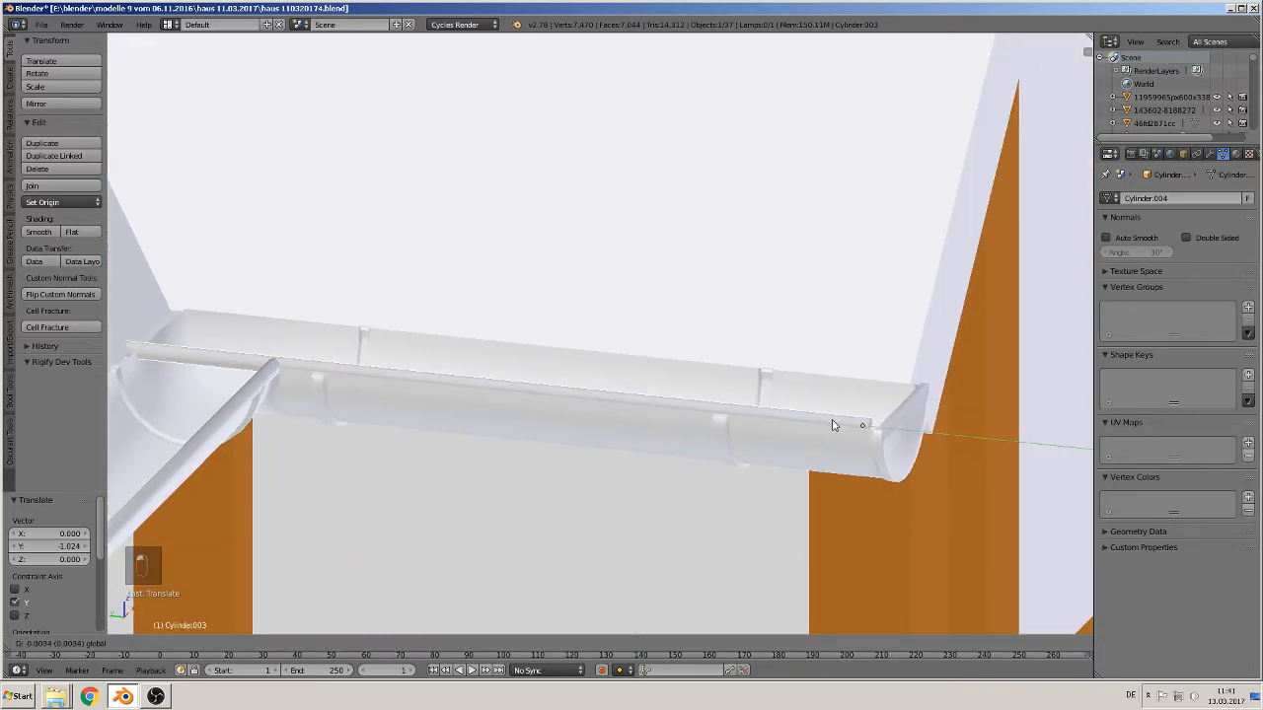
left_click(397, 580)
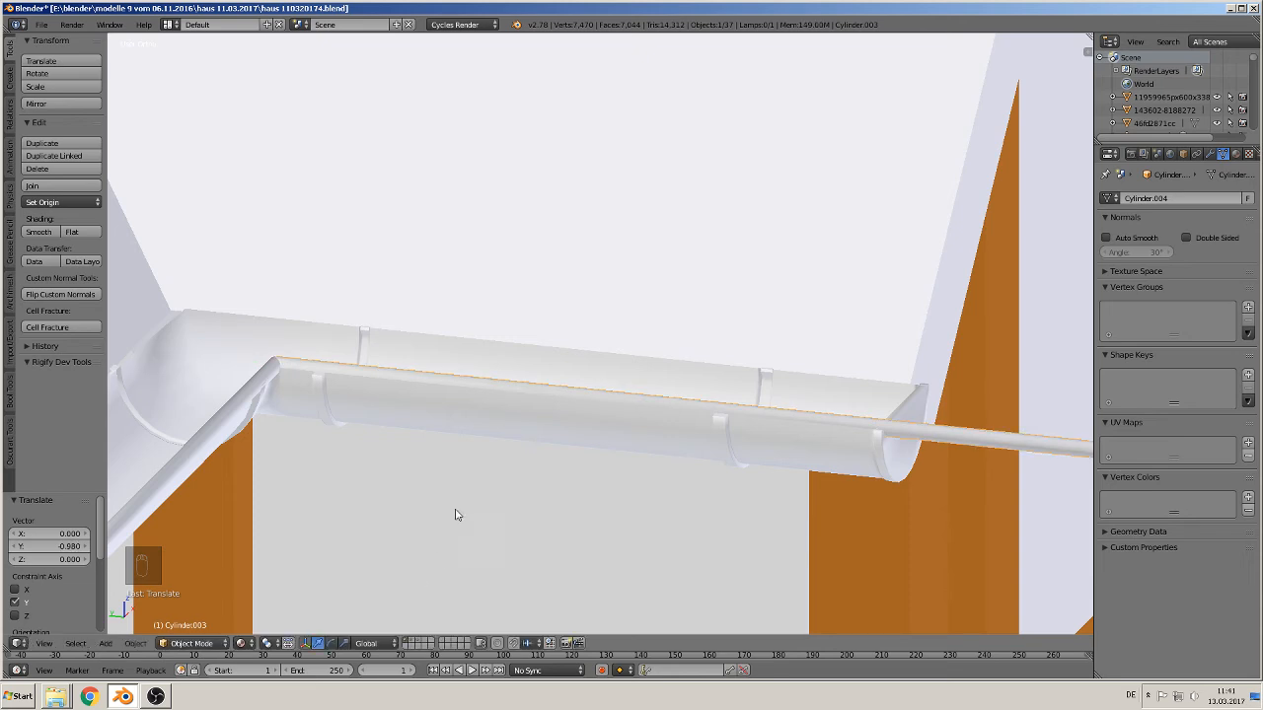
Shorten the rod copy by moving its protruding end vertices about 0.955 along Y back to the short gutter's end cap
middle_click_drag(596, 510, 306, 429, "shift")
scroll(380, 435, "down", 2)
key("Tab")
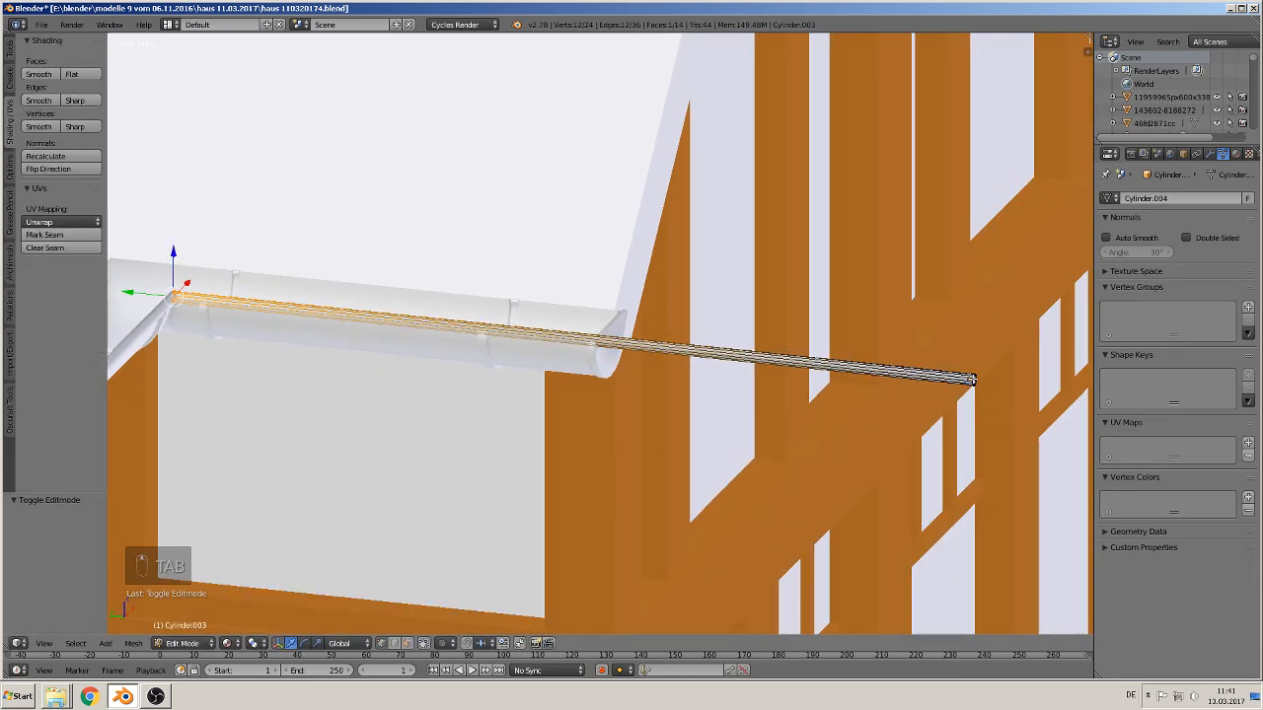
right_click(973, 379)
key("a")
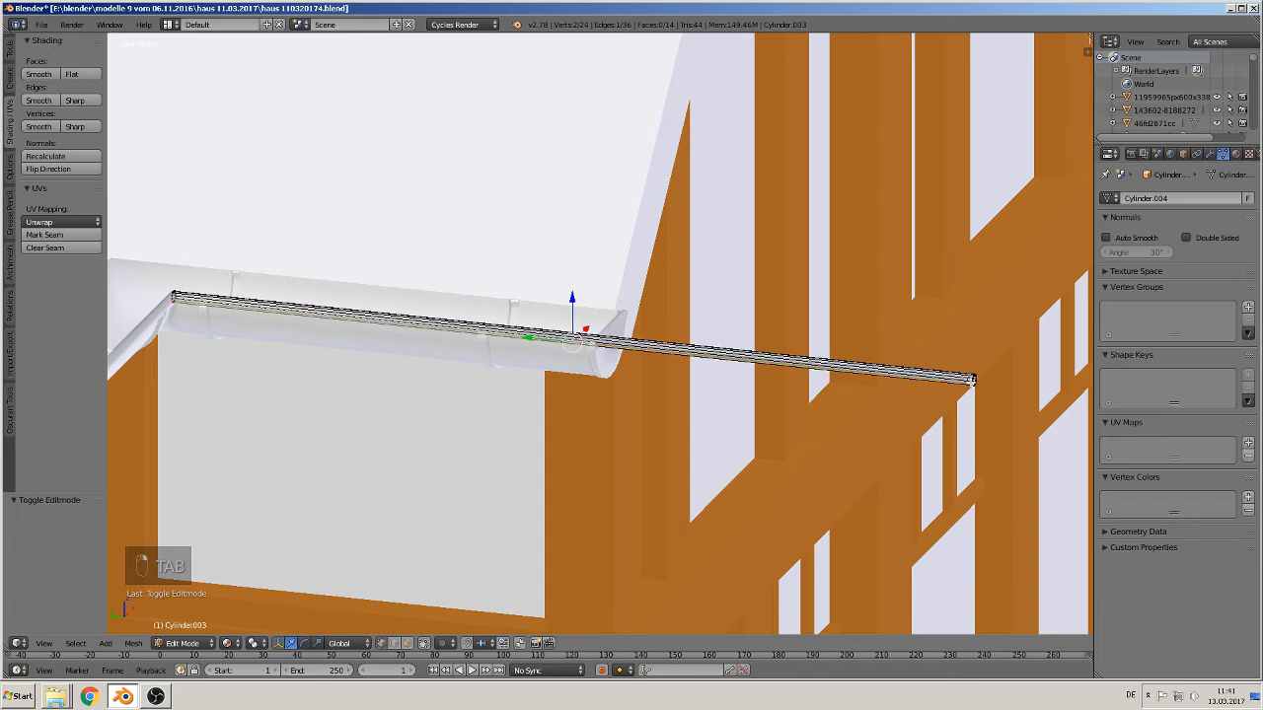
key("a")
key("c")
left_click(975, 380)
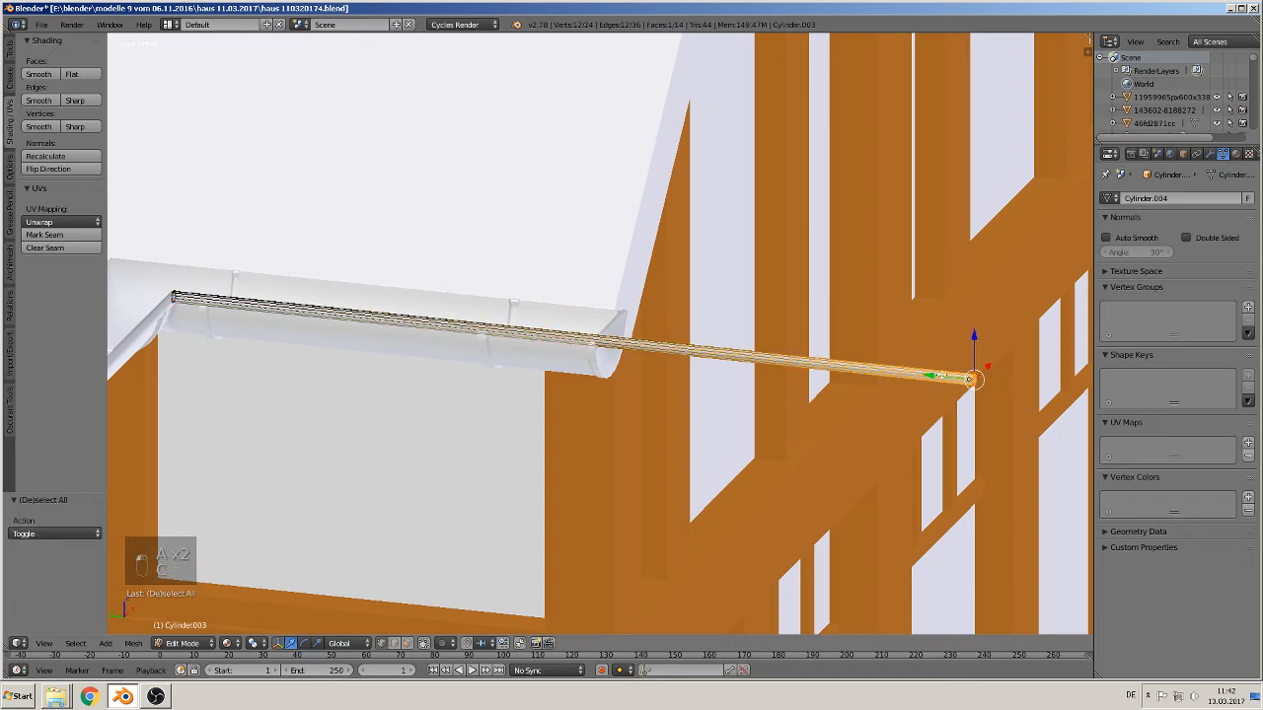
key("g")
key("y")
left_click(557, 329)
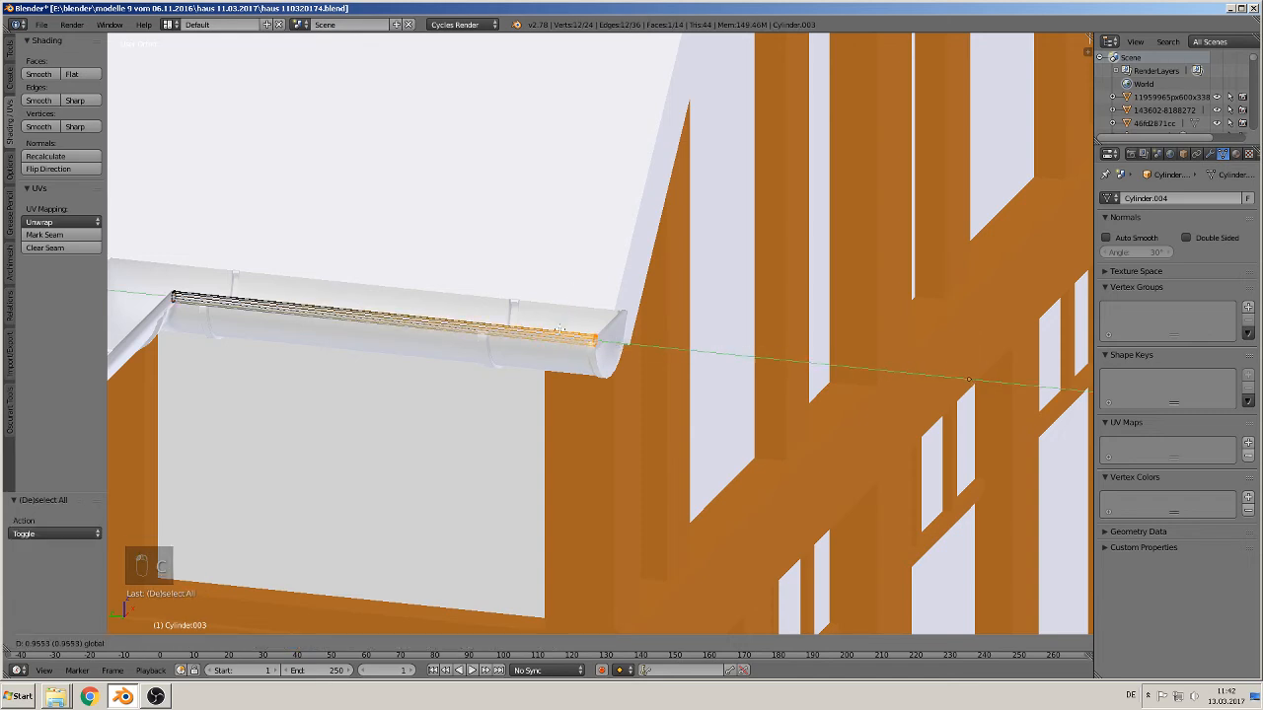
key("Tab")
scroll(527, 390, "down", 3)
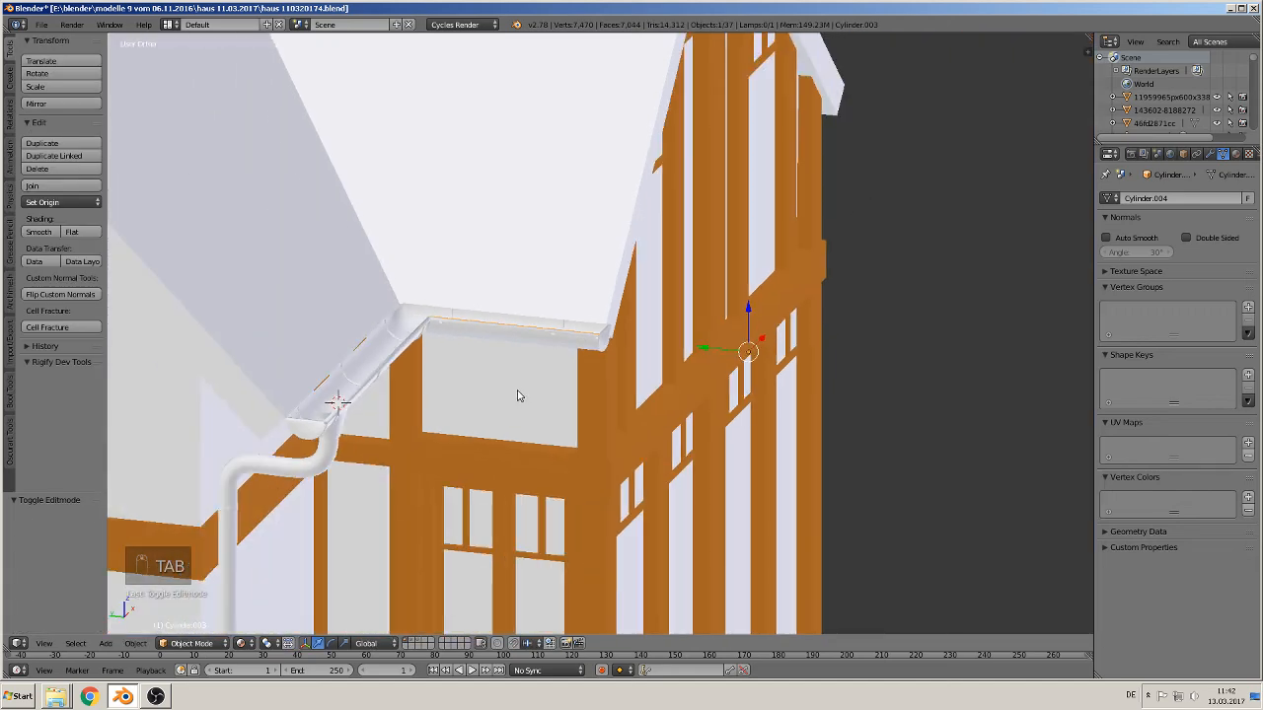
Duplicate the gutter together with its outlet funnel and downpipe, and move the copy 7.741 along Y, clear of the house
middle_click_drag(516, 394, 425, 414)
scroll(674, 412, "up", 3)
middle_click_drag(675, 413, 516, 443)
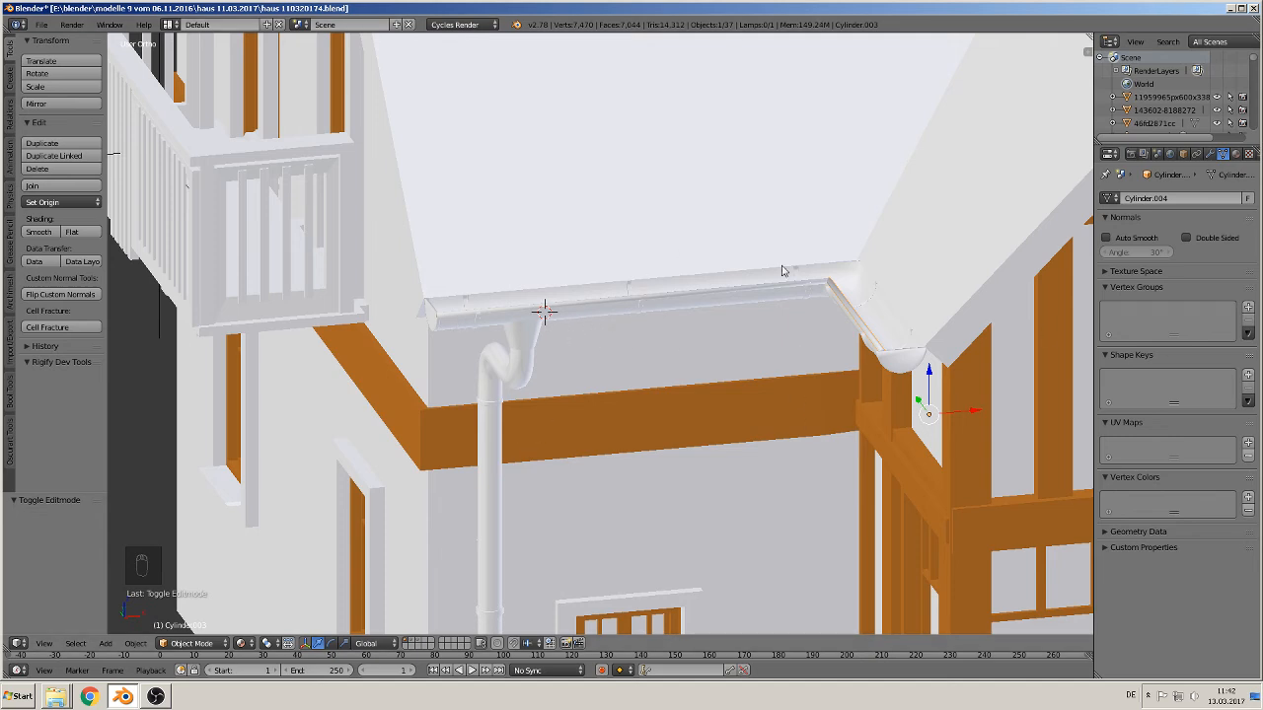
right_click(583, 312)
scroll(557, 352, "up", 2)
right_click(560, 311, "shift")
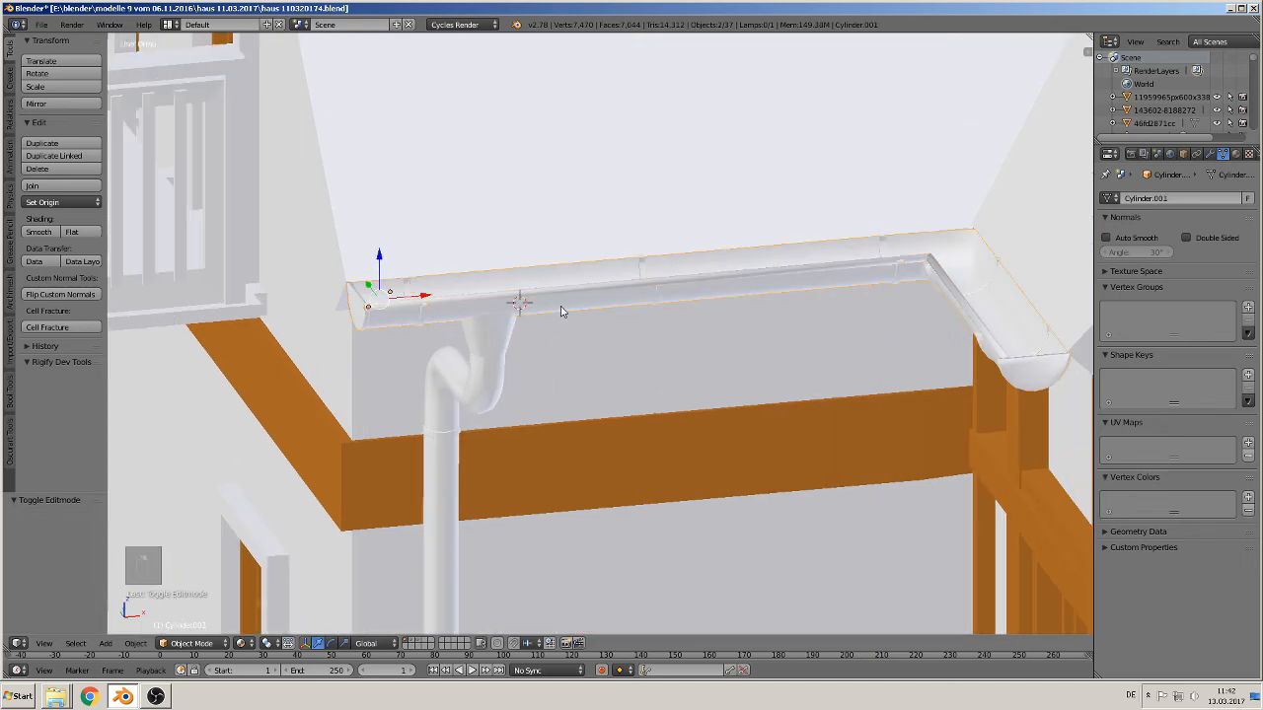
right_click(491, 337, "shift")
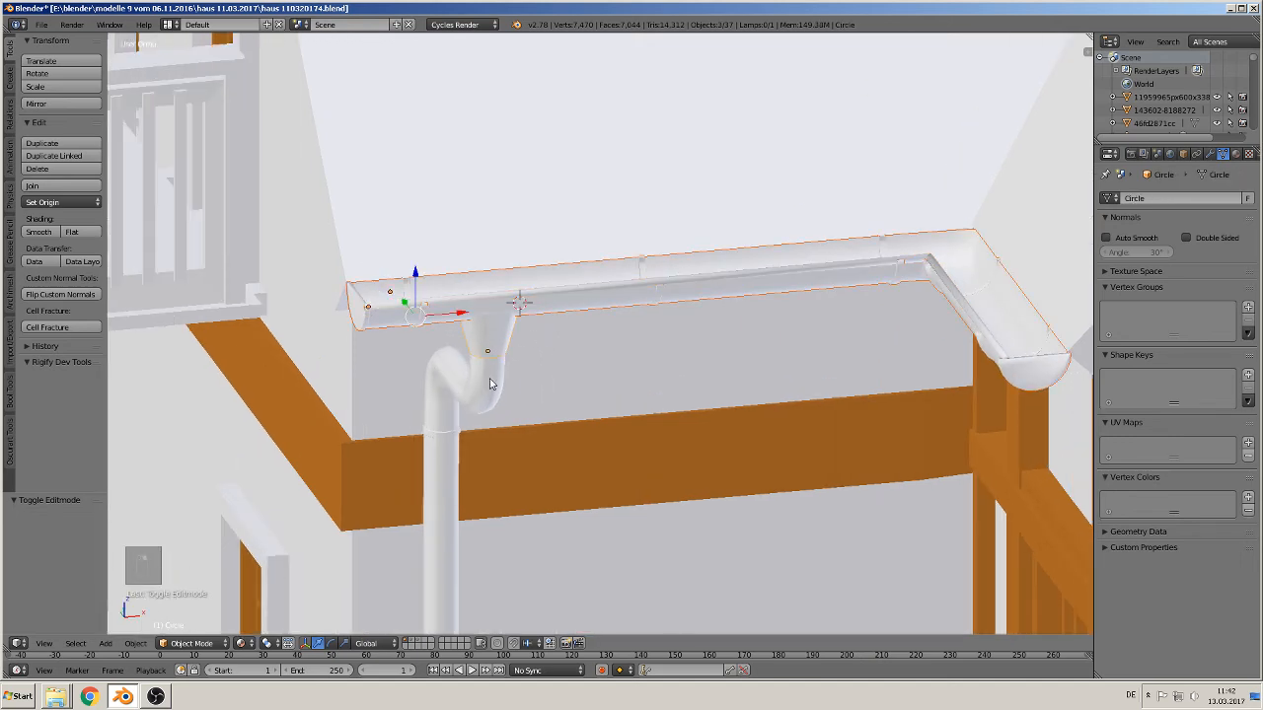
right_click(484, 395, "shift")
middle_click_drag(478, 447, 468, 415, "shift")
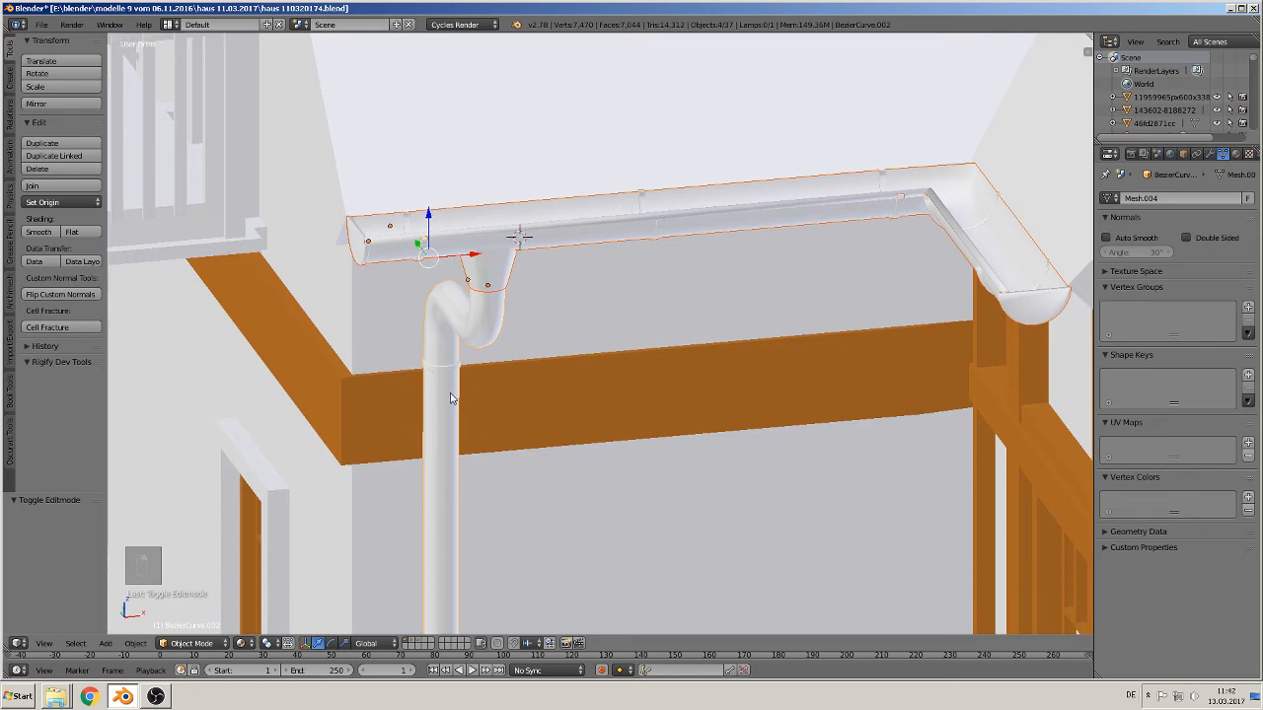
scroll(451, 398, "down", 5)
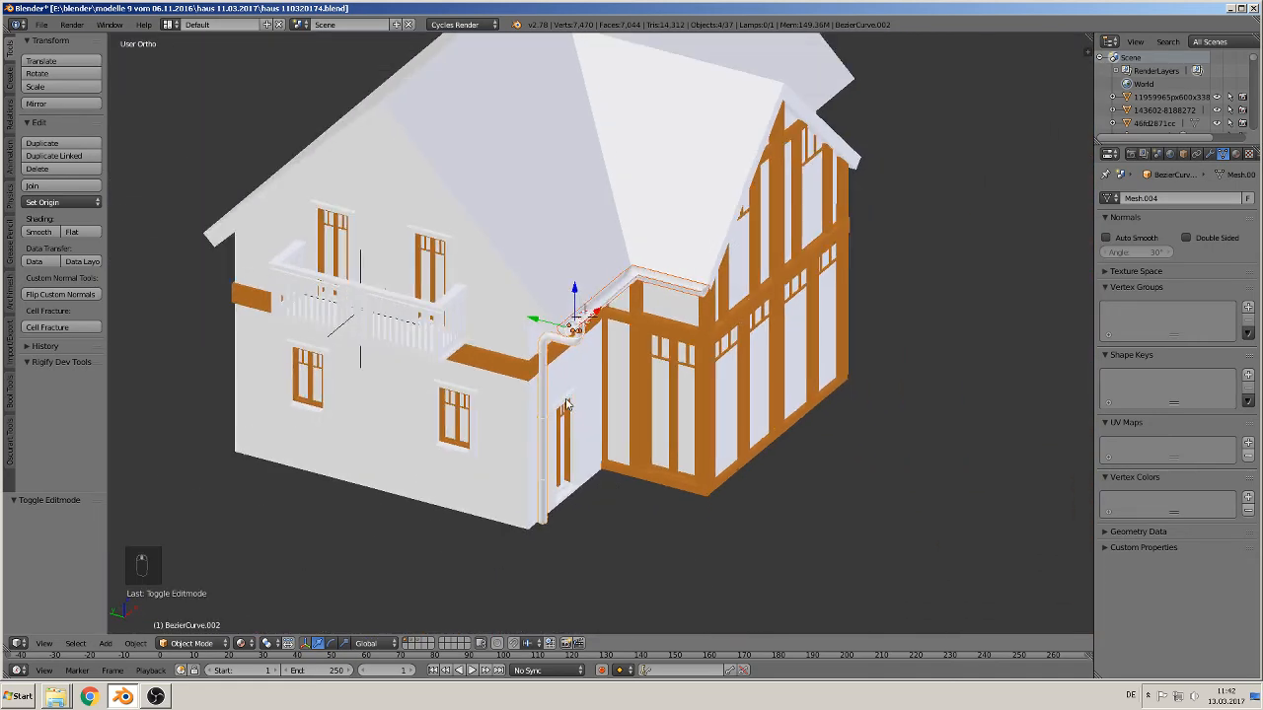
key("shift+d")
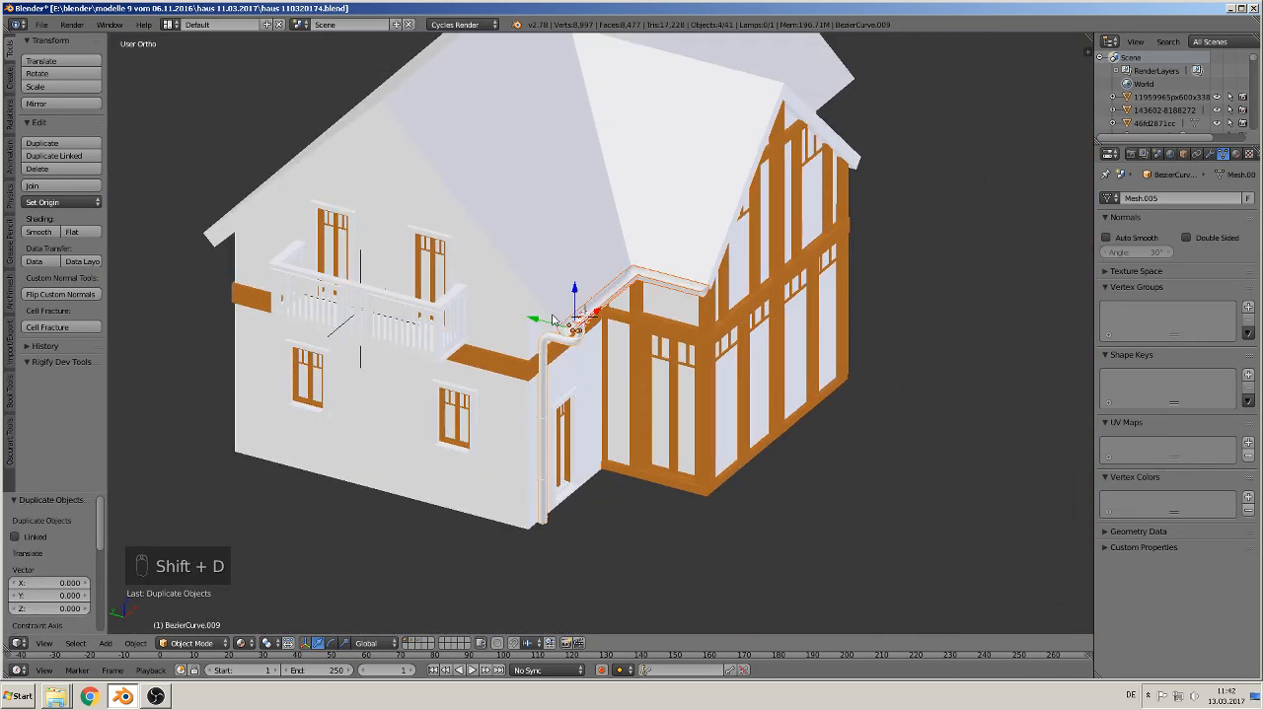
key("y")
left_click(1000, 192)
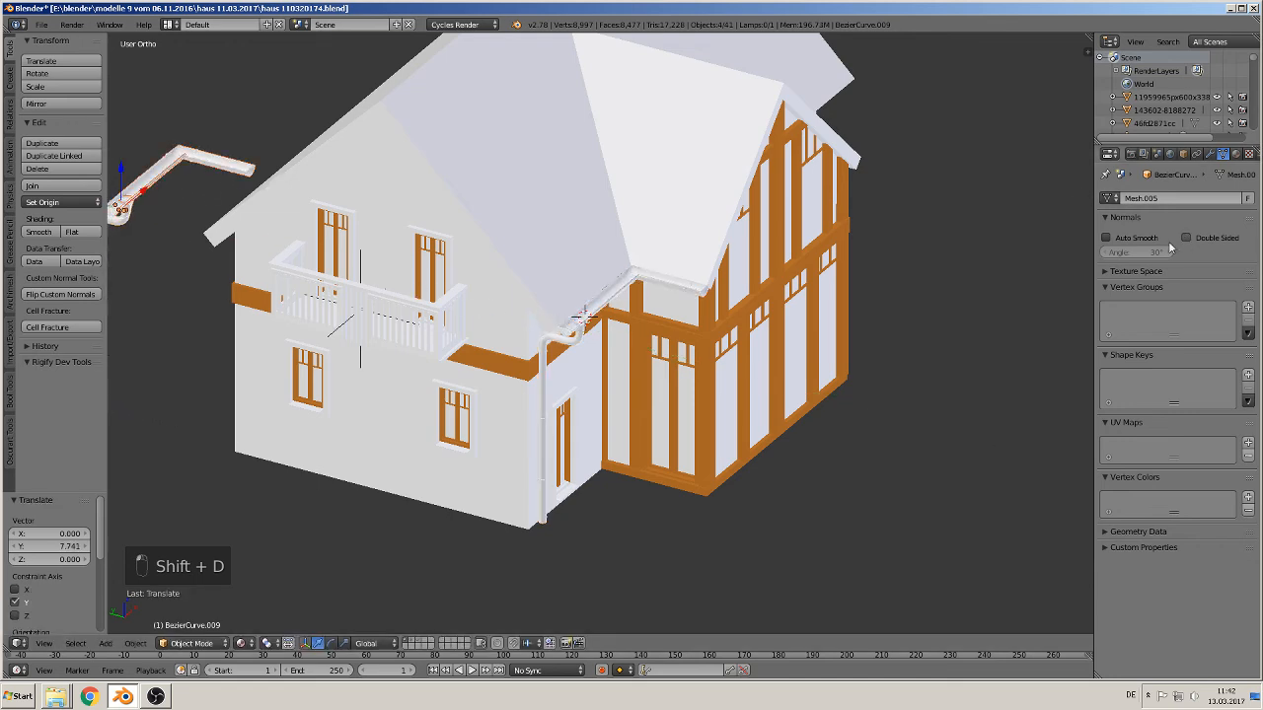
middle_click_drag(129, 258, 267, 283, "shift")
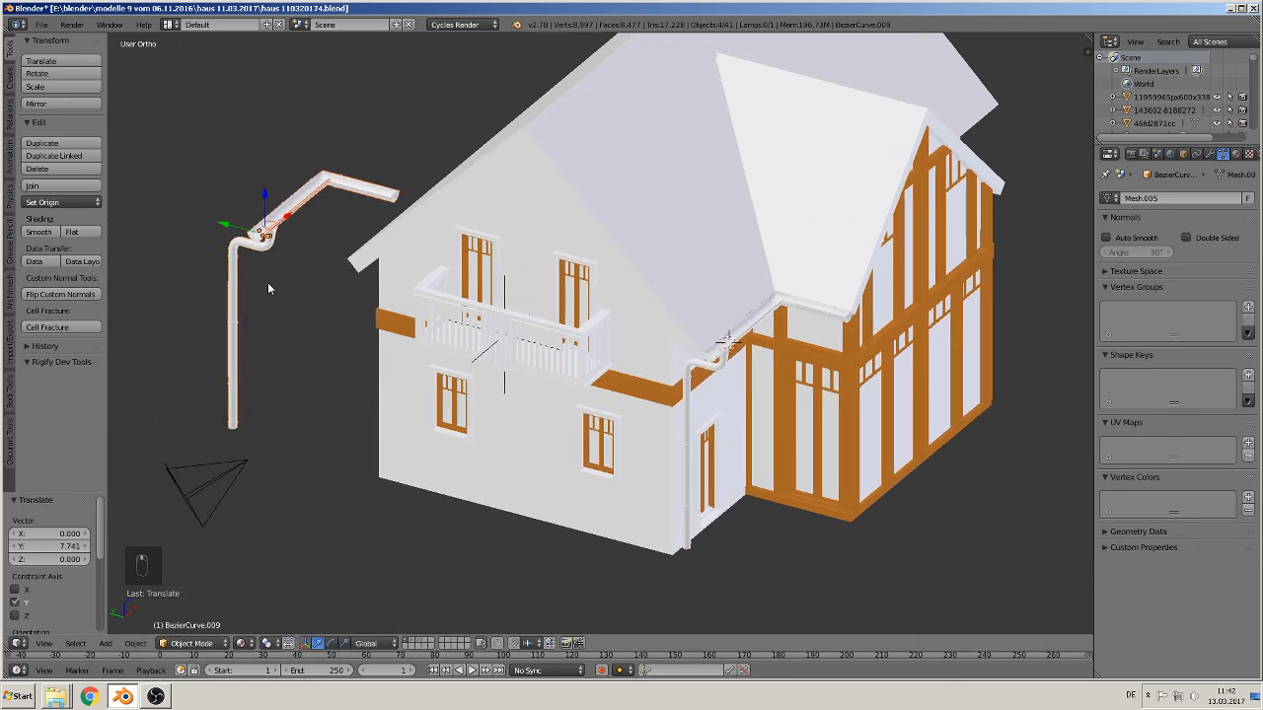
Duplicate the copied gutter set again along Y to the opposite side of the house and join its parts into one object
key("shift+d")
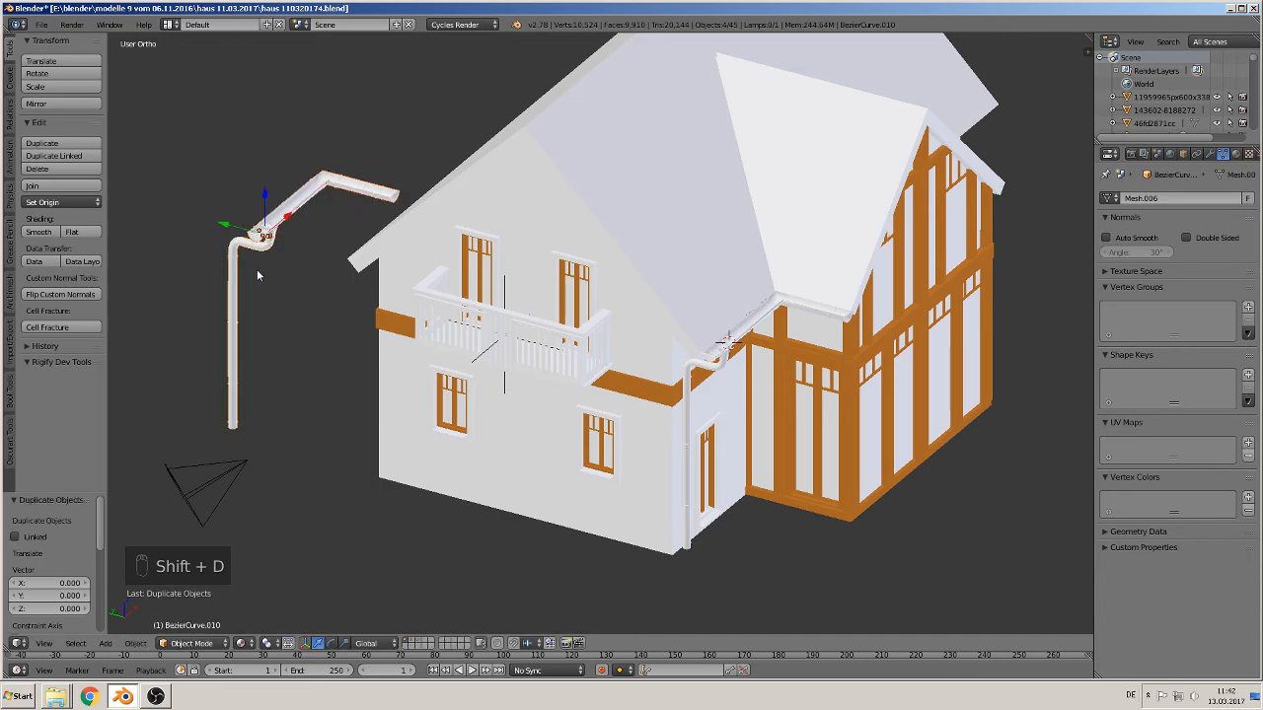
key("y")
left_click(1013, 439)
middle_click_drag(1029, 378, 9, 236, "shift")
left_click(32, 185)
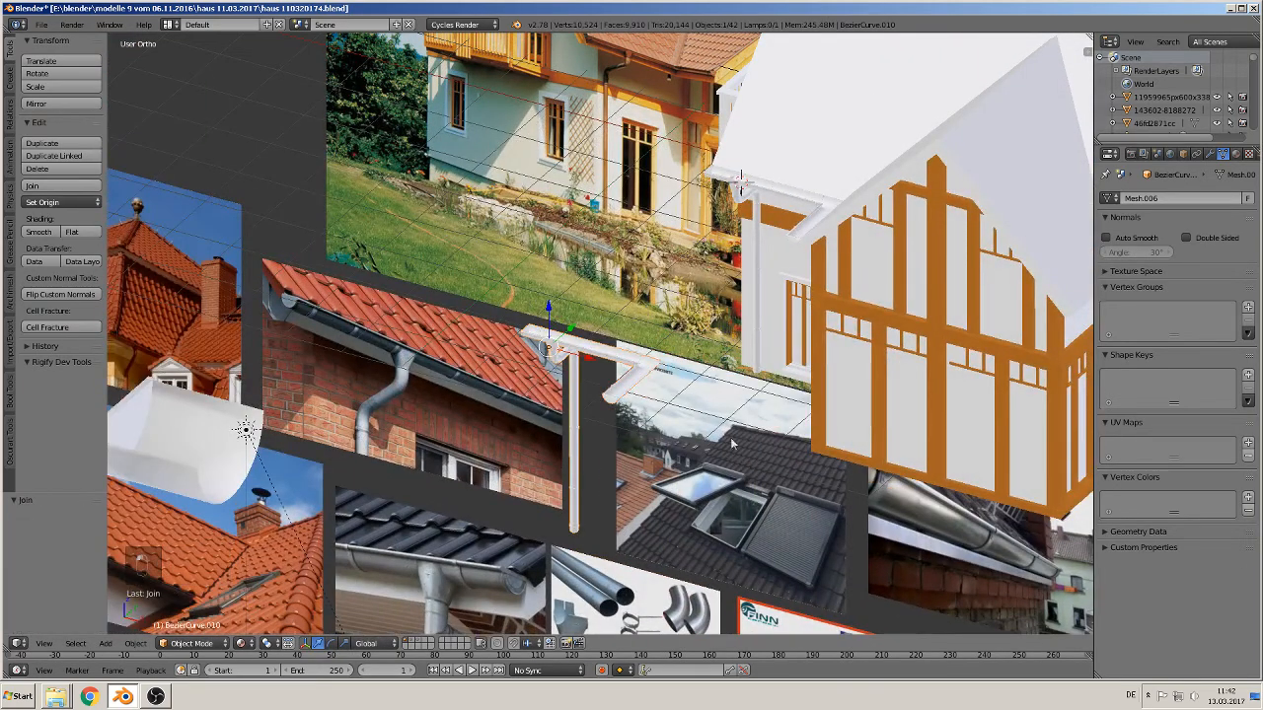
Move the joined gutter and downpipe copy 7.439 along X, in front of the half-timbered gable's far corner
middle_click_drag(690, 424, 804, 441)
left_click(567, 340)
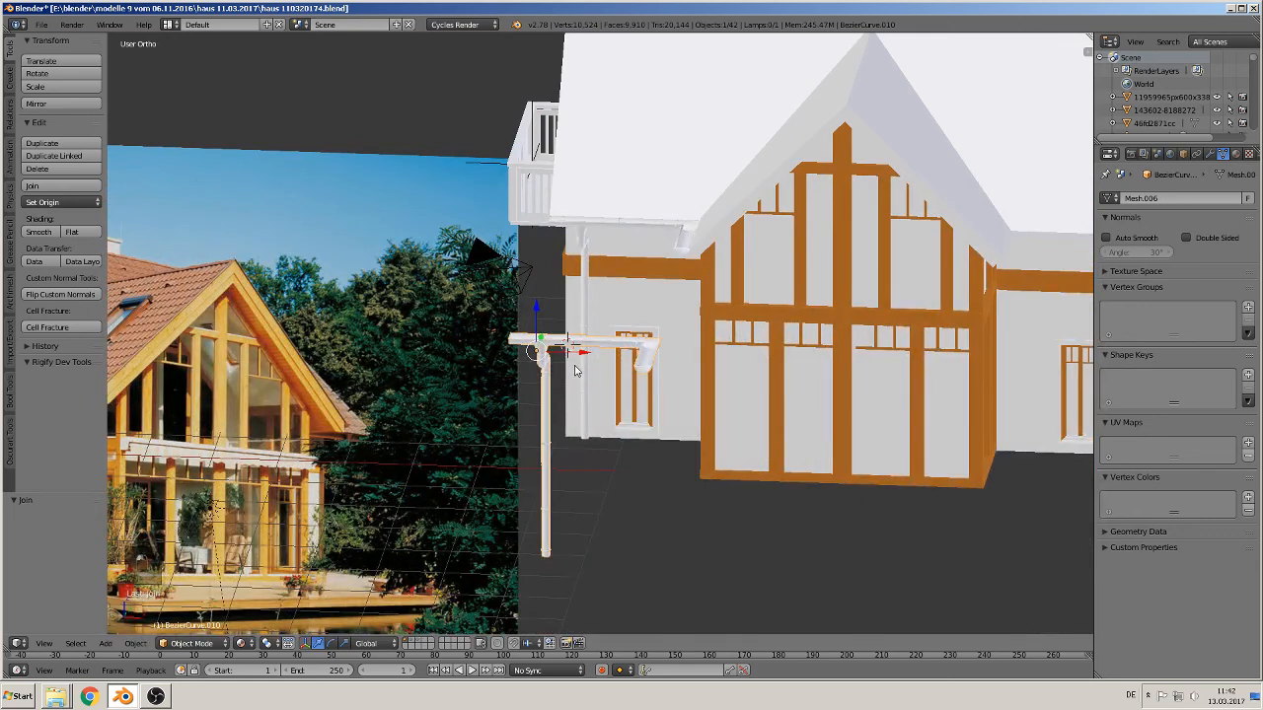
key("g")
key("x")
left_click(1078, 416)
middle_click_drag(1077, 416, 474, 426)
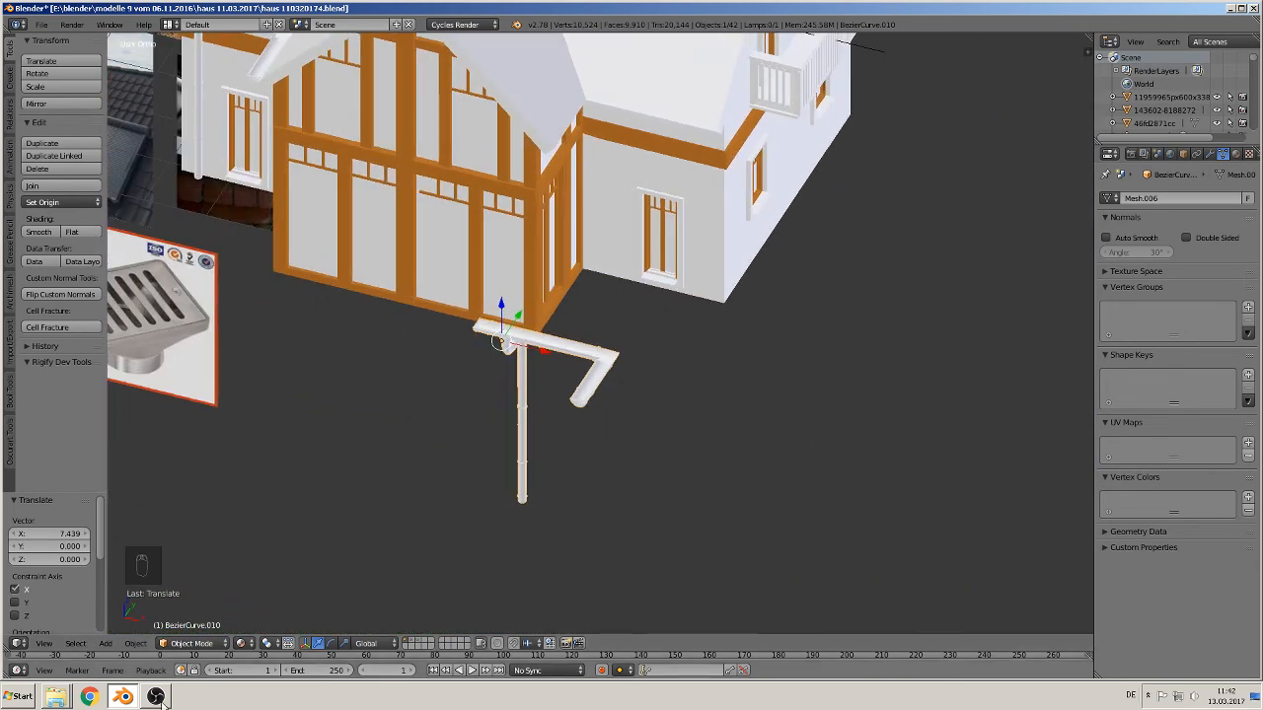
Mirror the joined gutter and downpipe copy along the global X axis
left_click(135, 643)
mouse_move(149, 569)
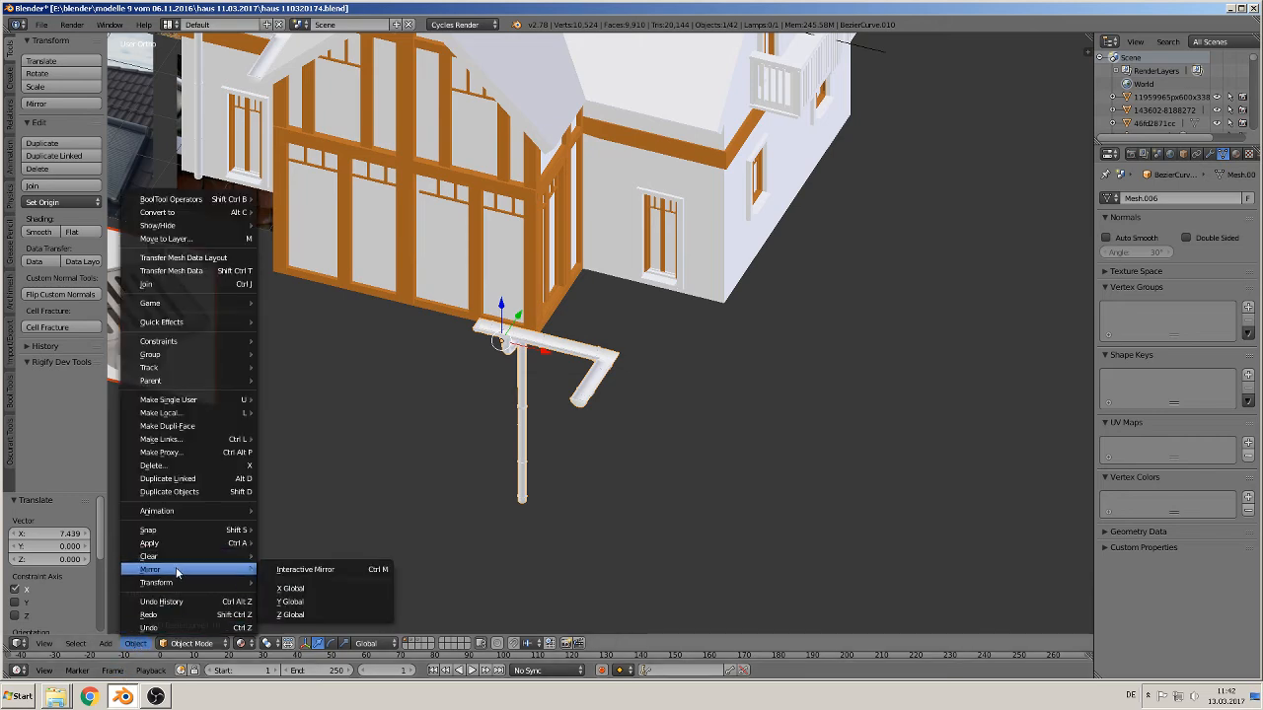
left_click(303, 566)
key("y")
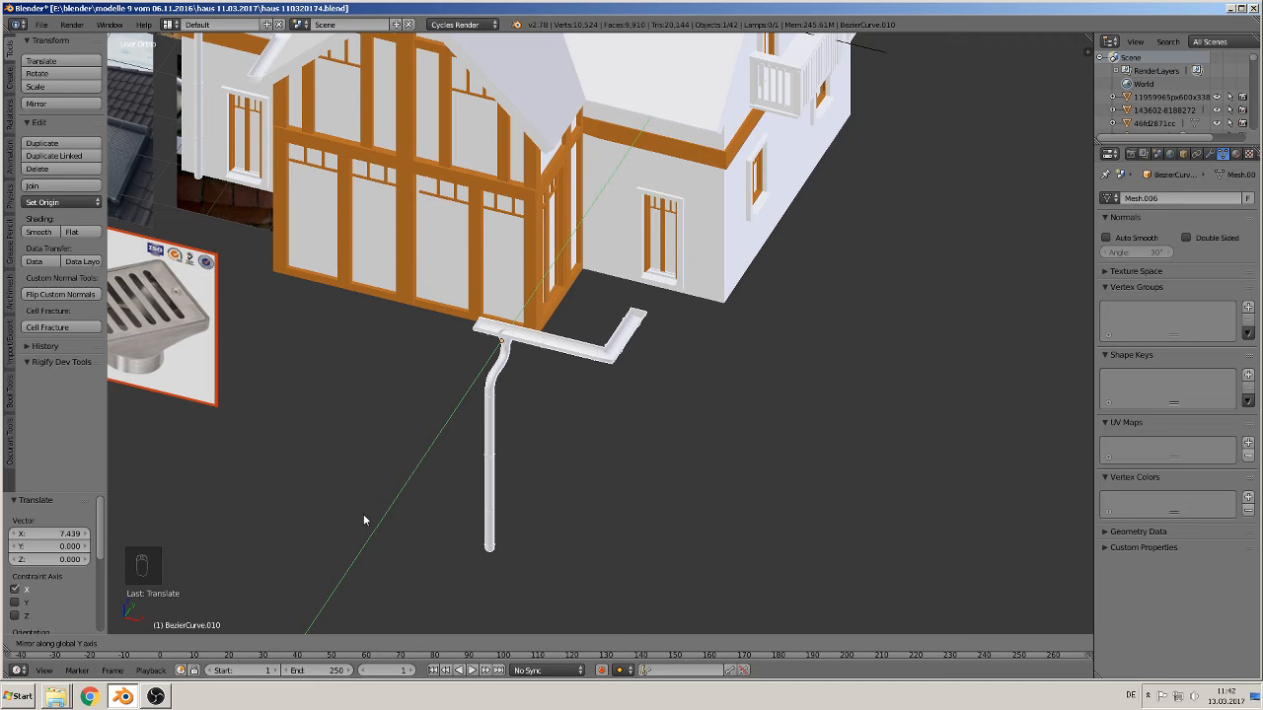
middle_click_drag(380, 324, 535, 82)
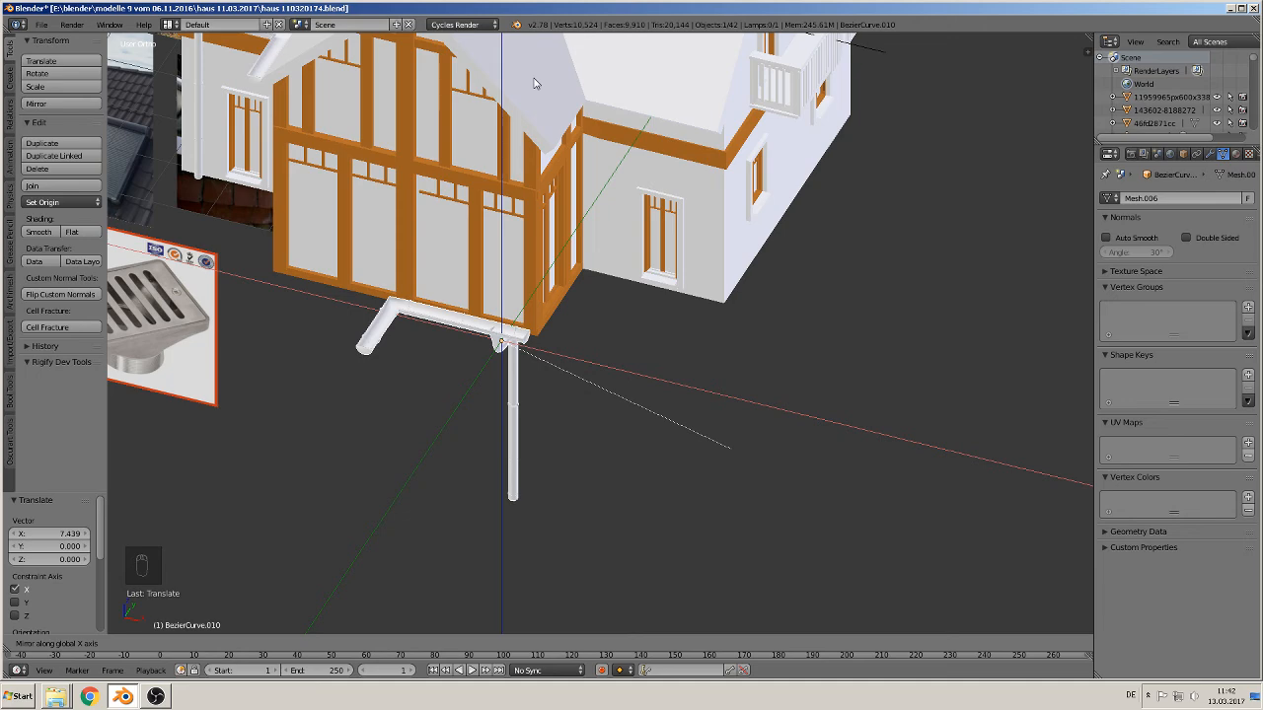
left_click(533, 83)
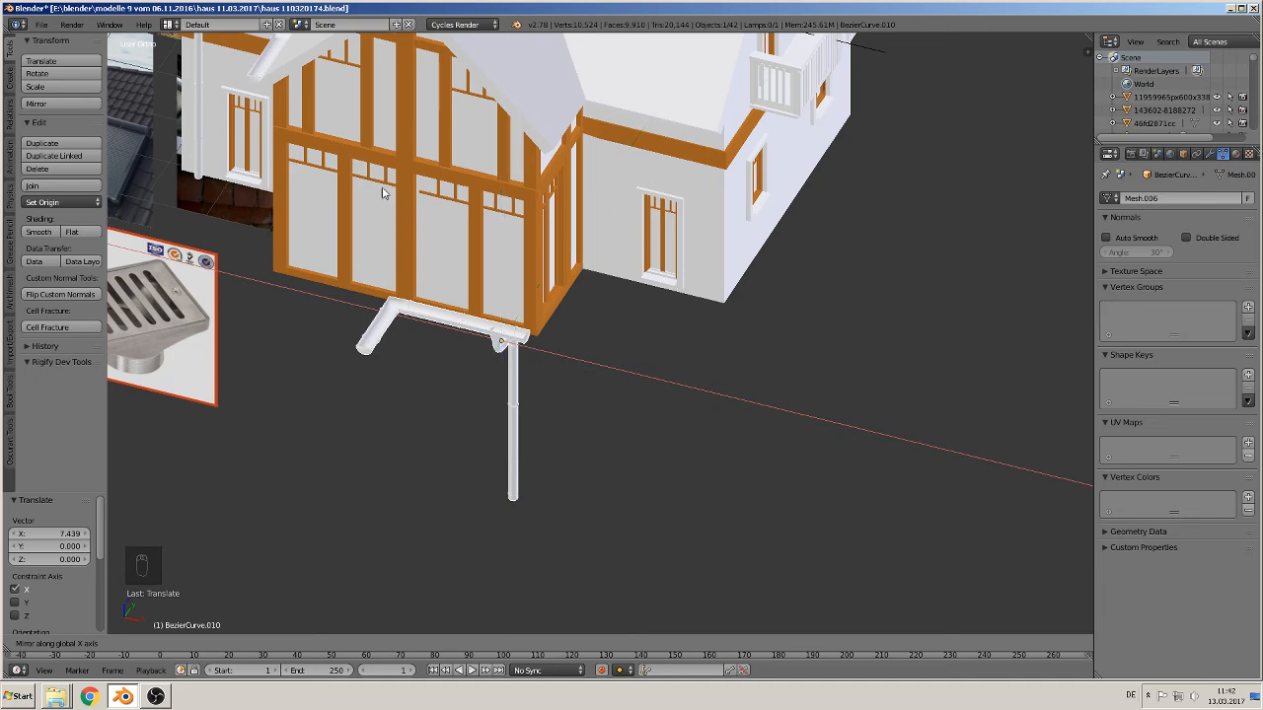
left_click(481, 330)
Move the mirrored gutter set along Y and X onto the eaves beside the half-timbered gable, and raise it 0.024 along Z
middle_click_drag(541, 303, 471, 313)
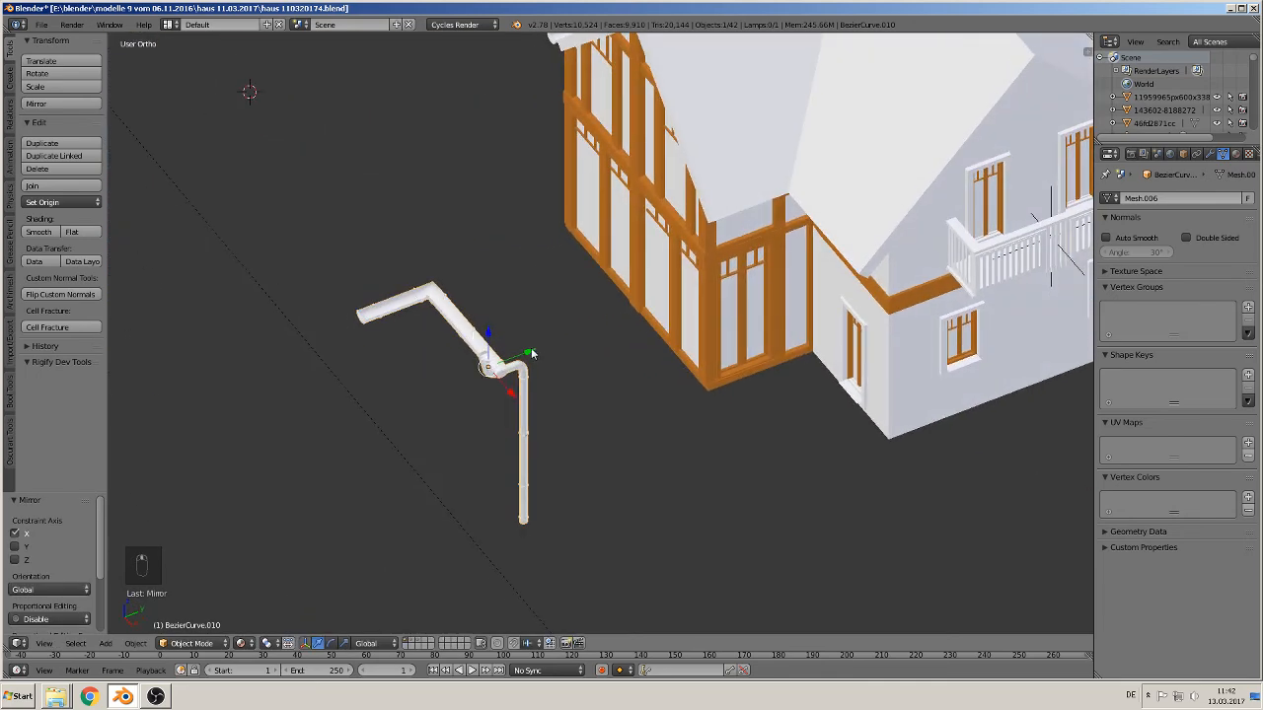
left_click_drag(529, 350, 857, 292)
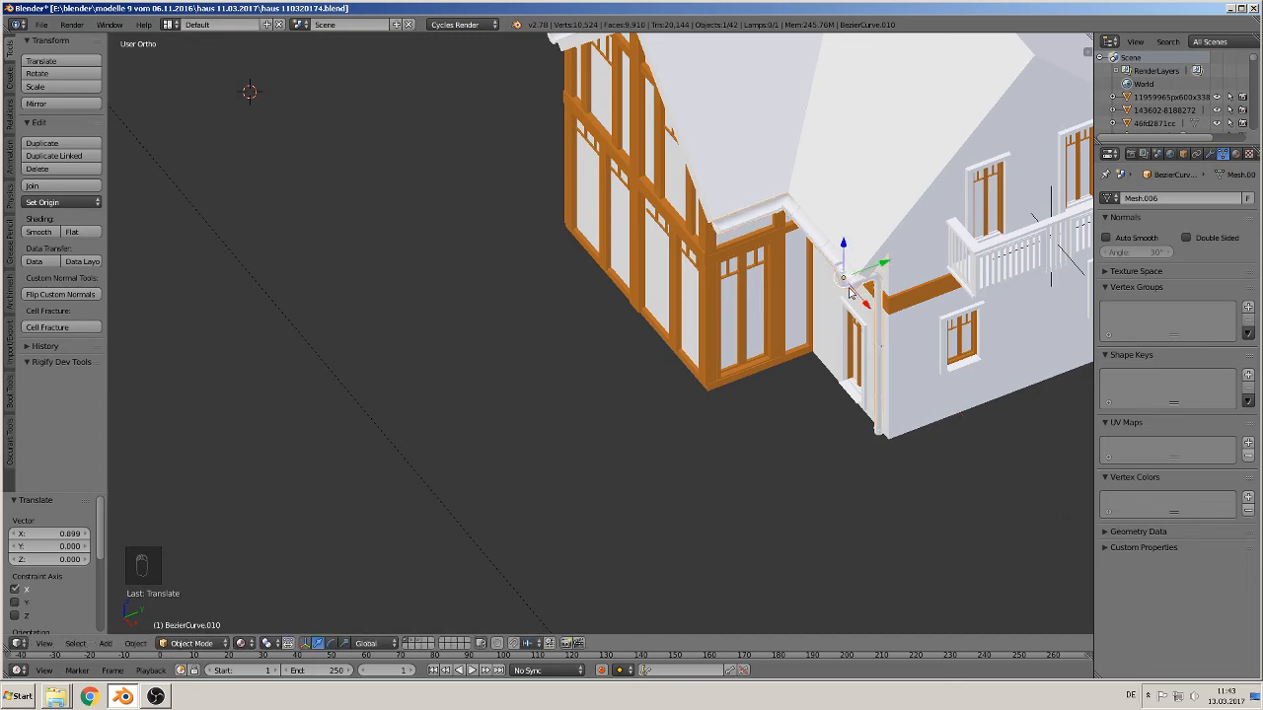
key("KP_1")
scroll(931, 225, "up", 4)
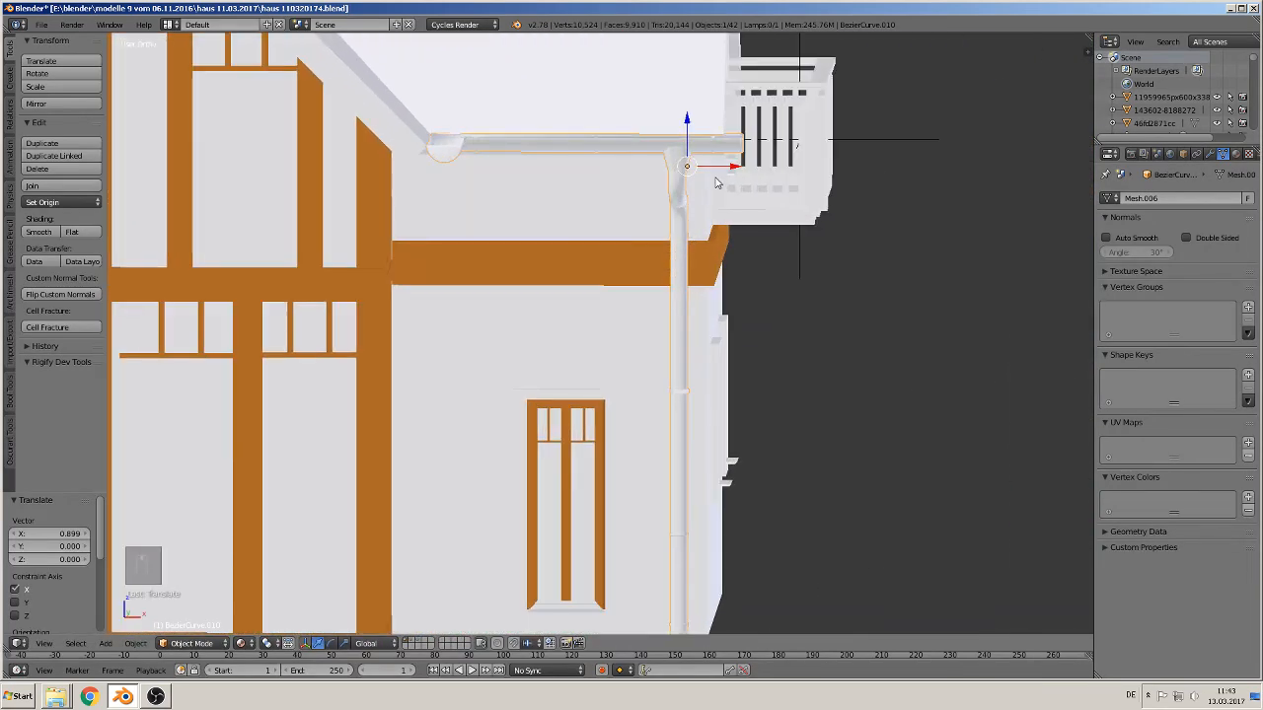
left_click_drag(719, 169, 701, 192)
middle_click_drag(701, 192, 633, 251)
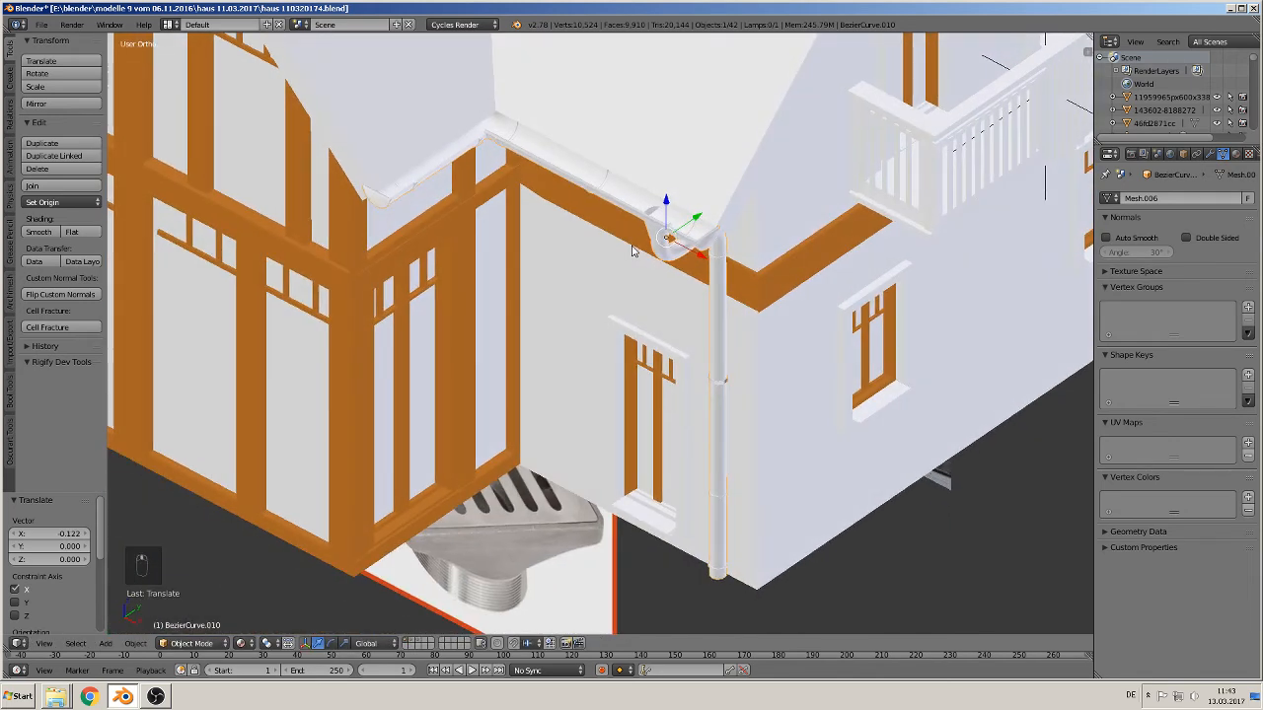
mouse_move(690, 254)
left_mouse_down()
mouse_move(709, 221)
mouse_move(705, 261)
left_mouse_up()
left_click_drag(675, 207, 677, 203)
Open the other gutter copy, standing clear of the long wall with four windows, for mesh editing
scroll(671, 214, "down", 5)
scroll(636, 247, "down", 6)
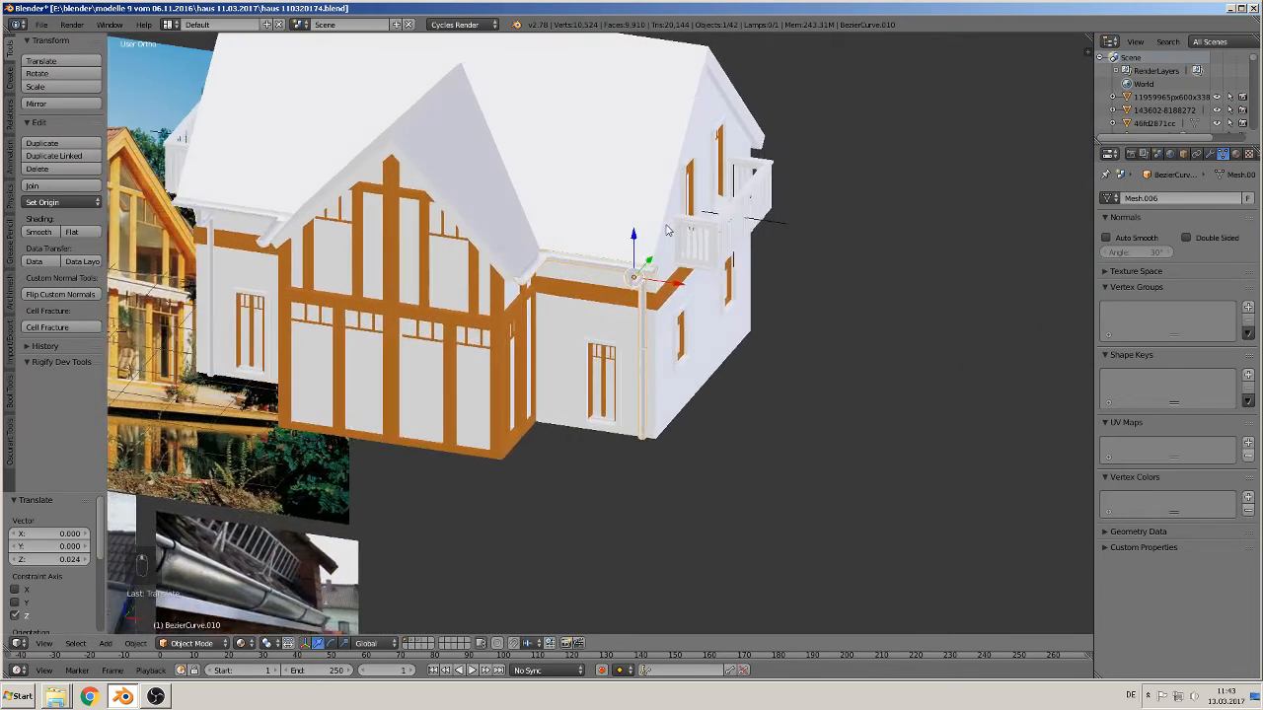
middle_click_drag(637, 247, 664, 283)
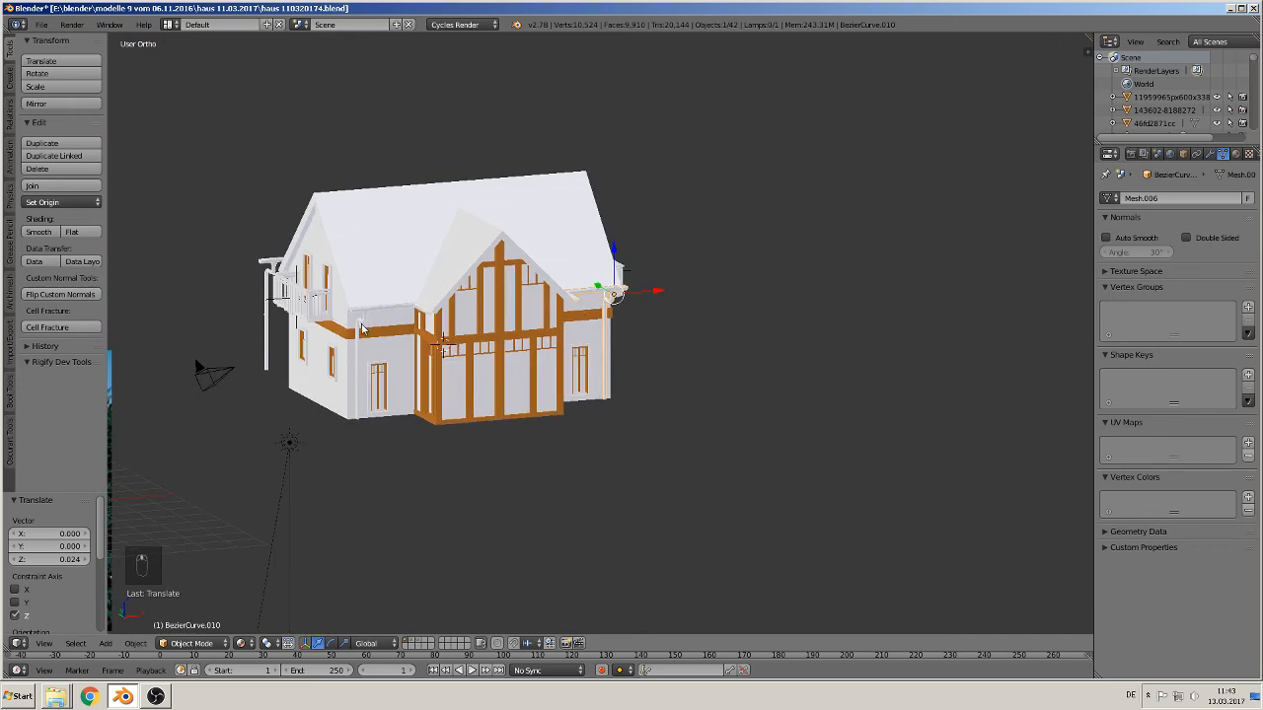
middle_click_drag(361, 329, 623, 298, "shift")
middle_click_drag(538, 293, 666, 307)
scroll(680, 318, "up", 6)
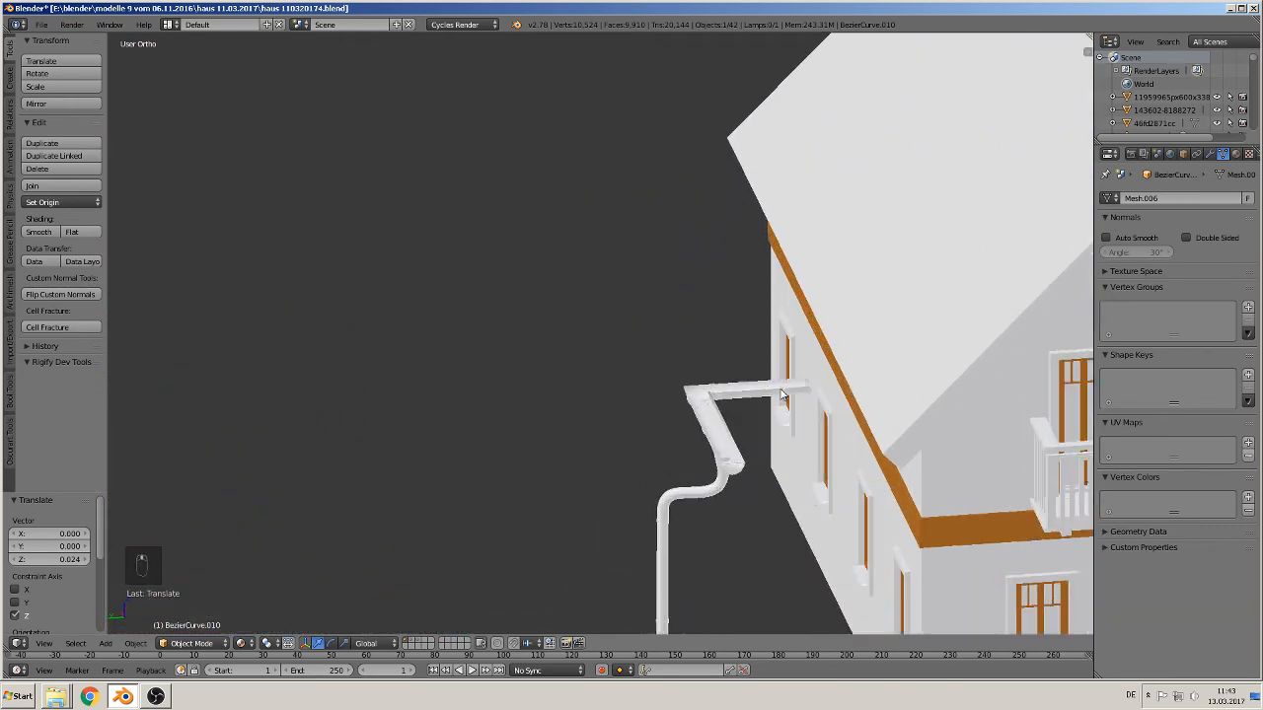
scroll(789, 406, "up", 1)
middle_click_drag(767, 451, 767, 303, "shift")
middle_click_drag(1026, 342, 780, 277, "shift")
key("Tab")
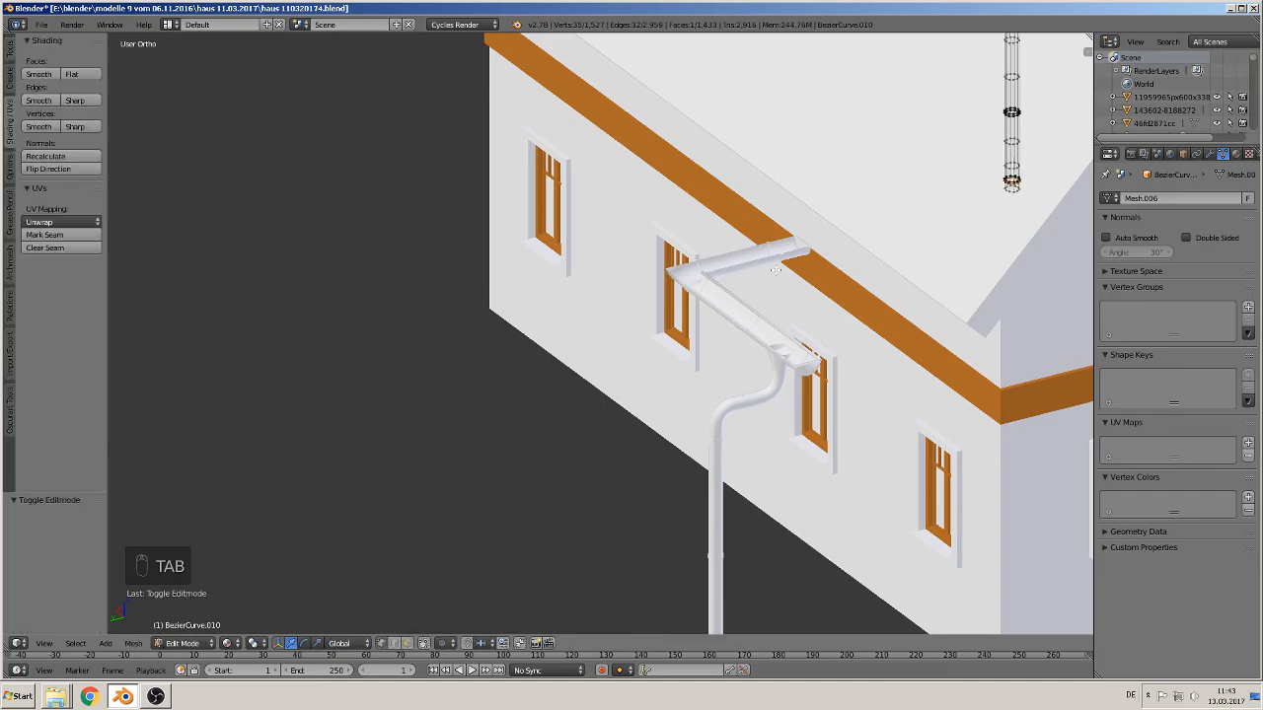
key("Tab")
right_click(733, 256)
key("Tab")
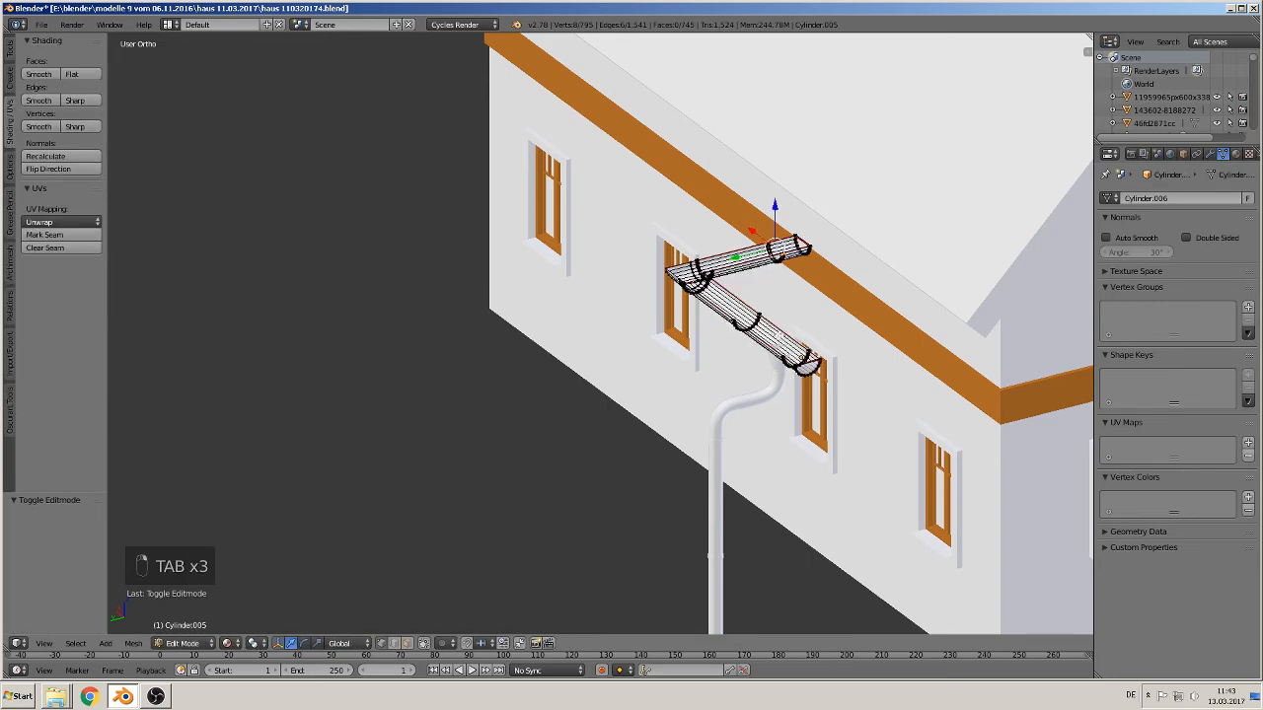
Delete the vertices of the gutter's short leg and corner, keeping only the straight run above the downpipe
mouse_move(734, 255)
middle_mouse_down()
mouse_move(622, 352)
mouse_move(681, 296)
middle_mouse_up()
scroll(681, 296, "up", 2)
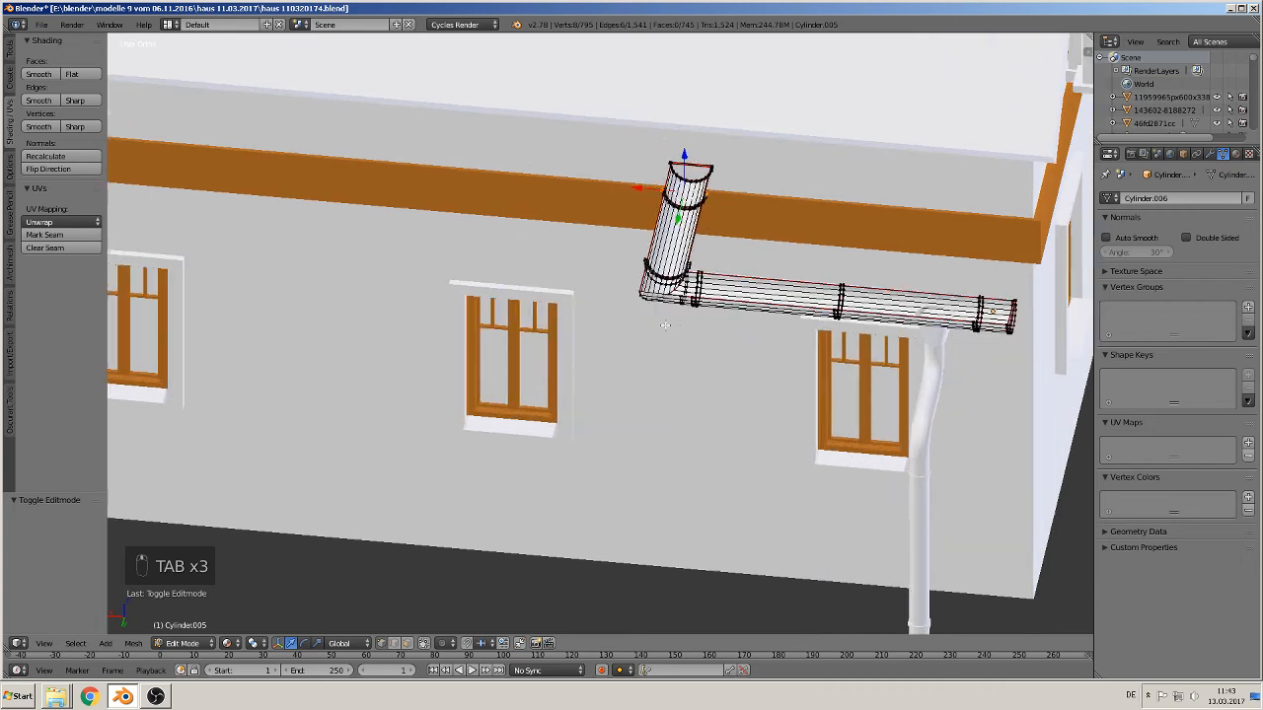
key("c")
mouse_move(697, 278)
left_mouse_down()
mouse_move(673, 284)
mouse_move(656, 190)
mouse_move(694, 279)
left_mouse_up()
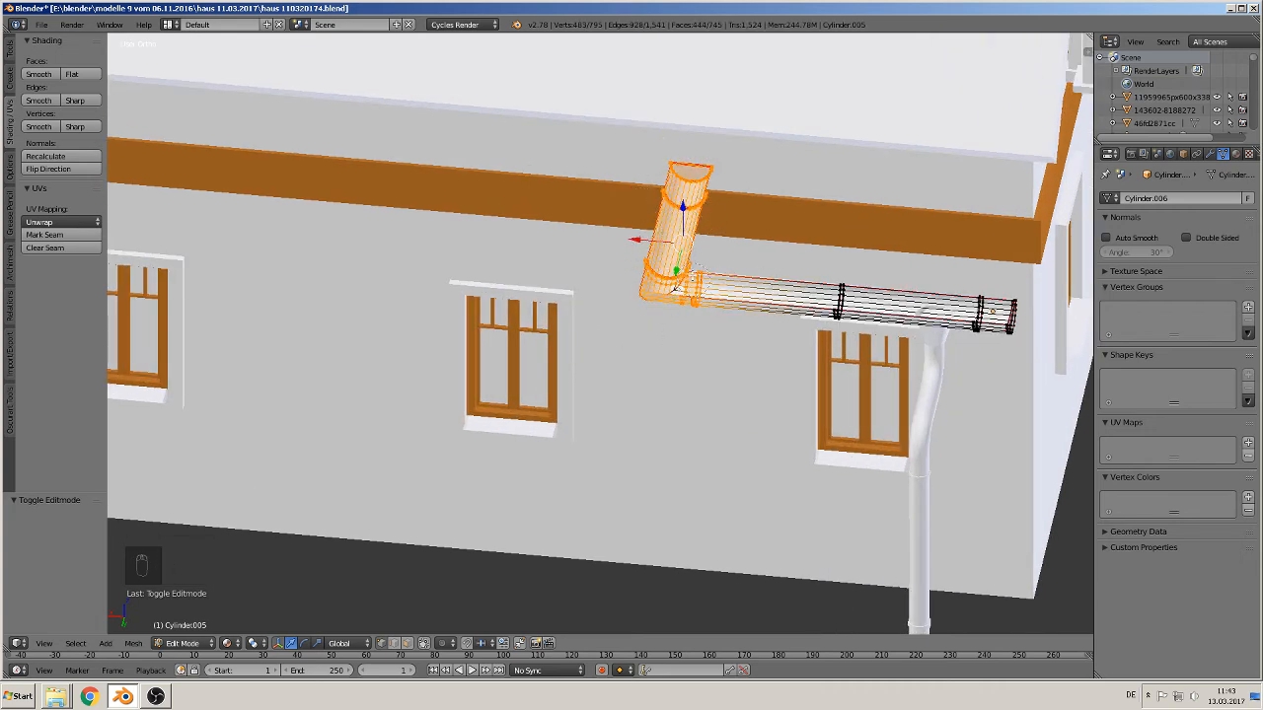
key("x")
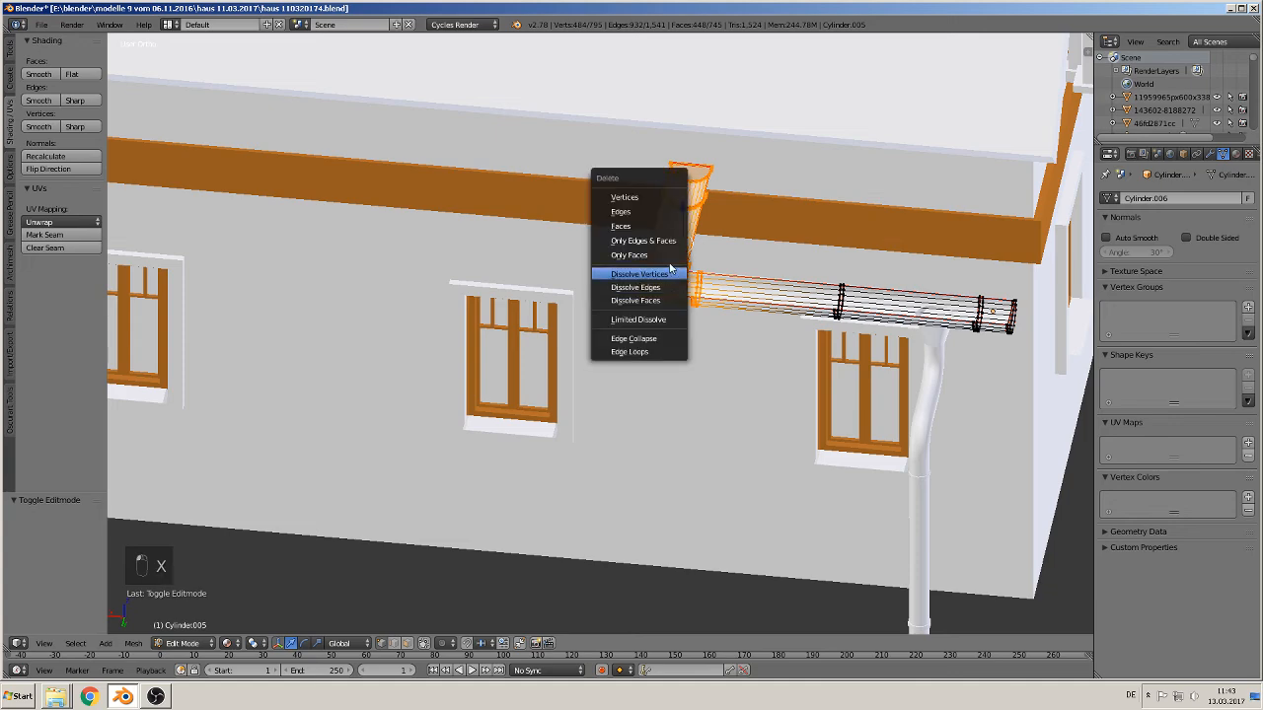
left_click(645, 196)
Lengthen the straight gutter along the wall by moving its cut end's vertices 7.876 along X
scroll(703, 247, "down", 4)
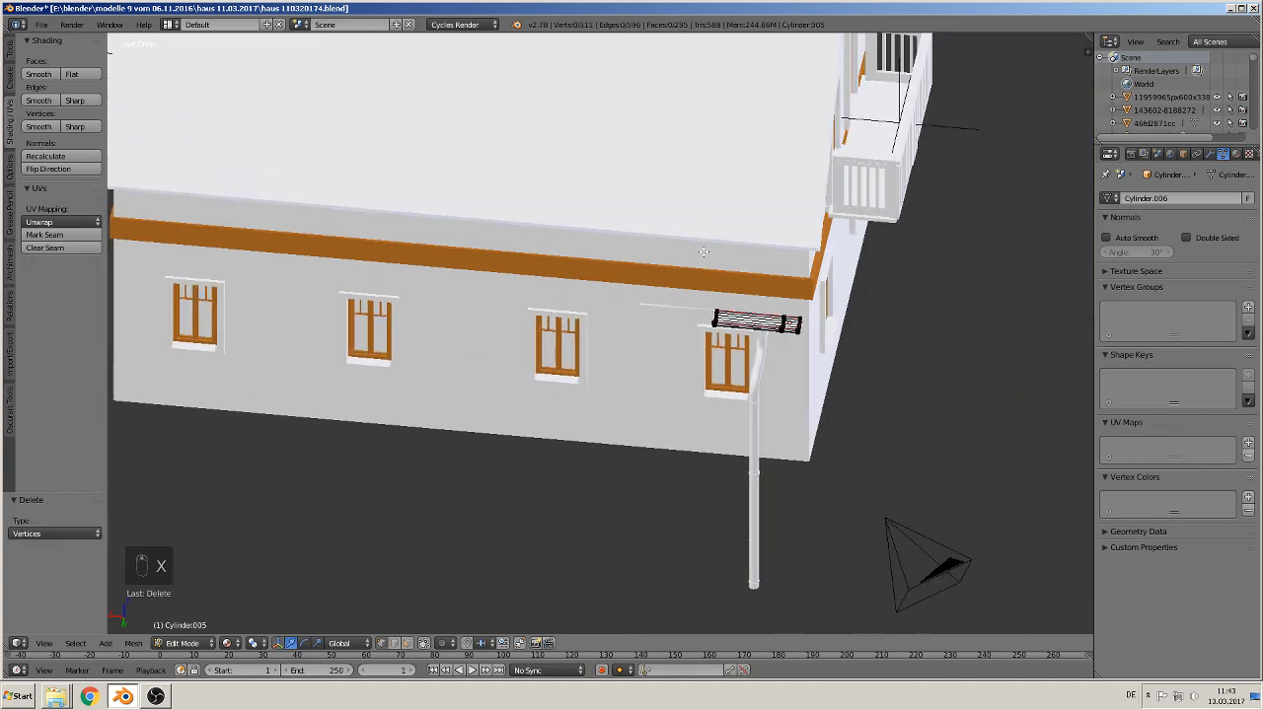
scroll(702, 249, "up", 2)
middle_click_drag(702, 250, 725, 278)
scroll(730, 286, "up", 3)
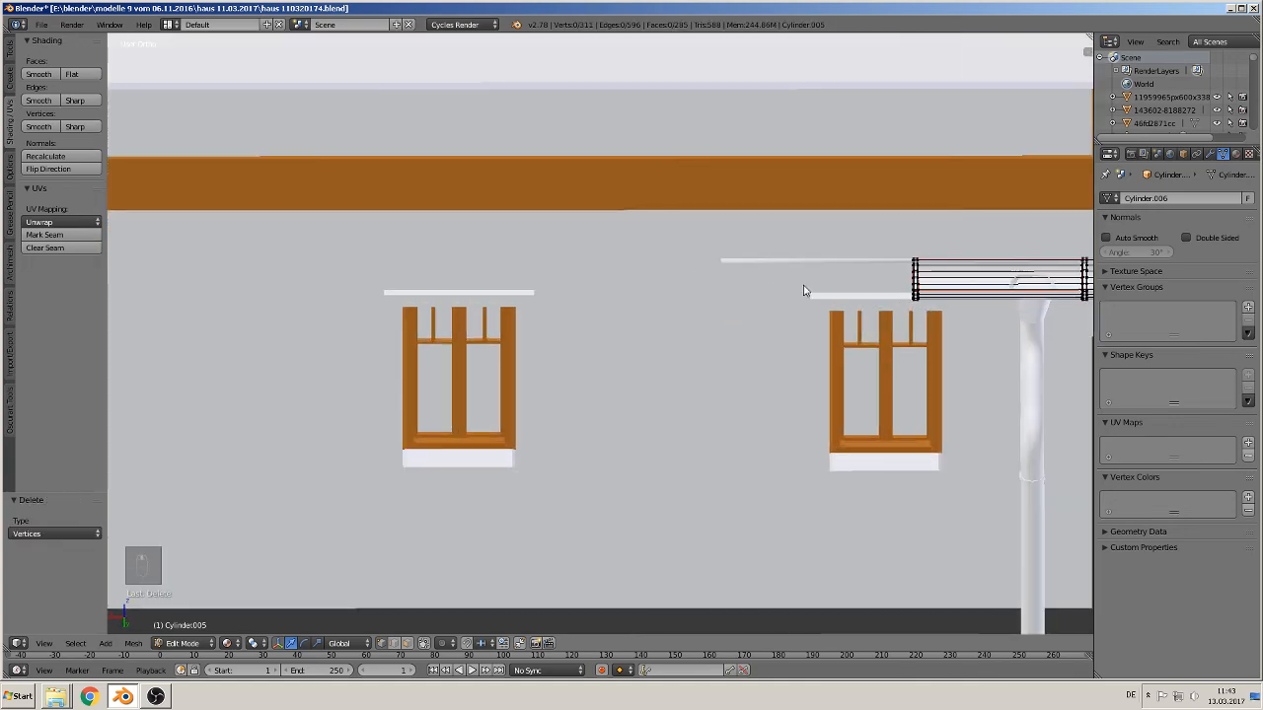
key("Tab")
middle_click_drag(898, 306, 909, 316)
key("Tab")
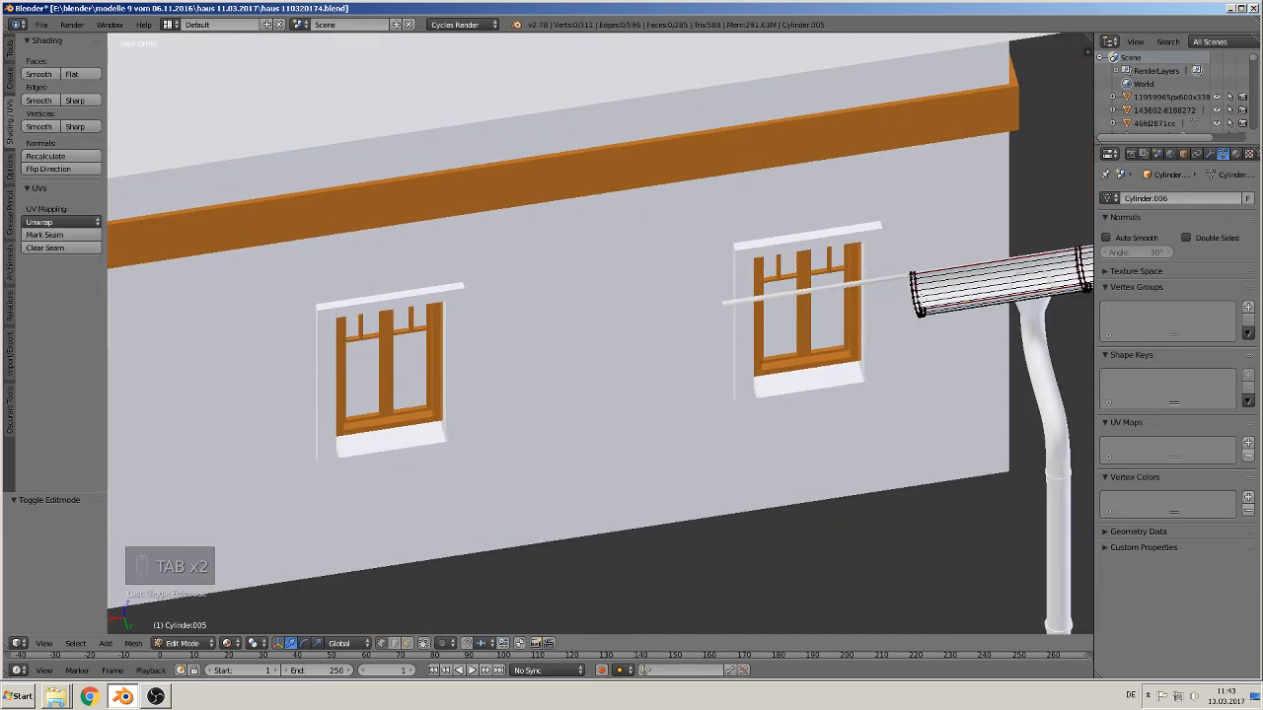
middle_click_drag(923, 303, 892, 310)
scroll(859, 304, "down", 3)
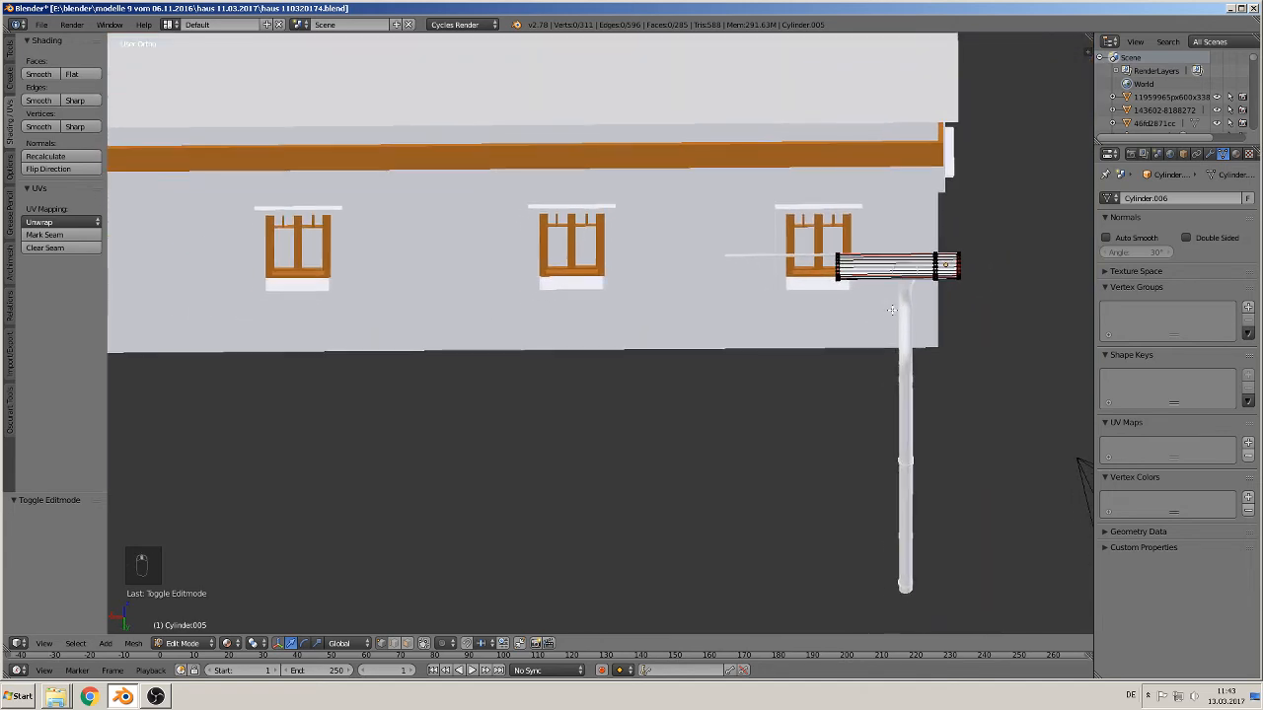
key("b")
left_click_drag(846, 292, 804, 221)
scroll(804, 234, "down", 5)
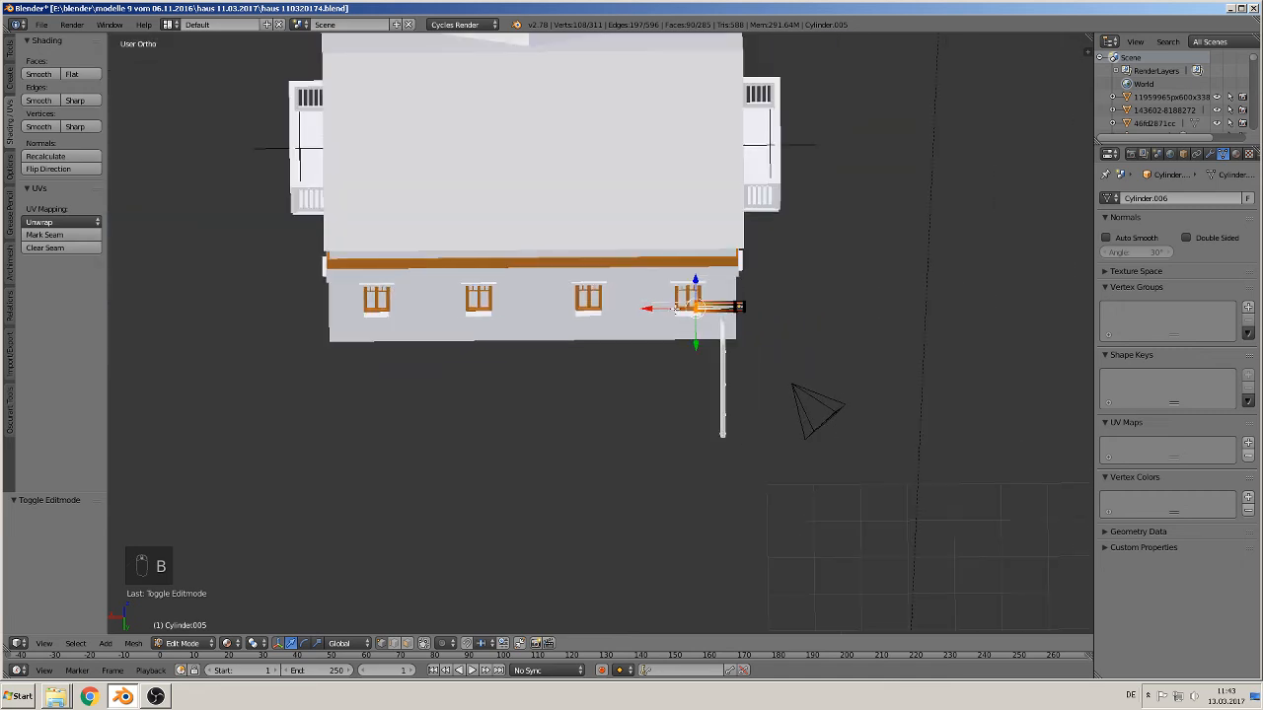
key("g")
key("x")
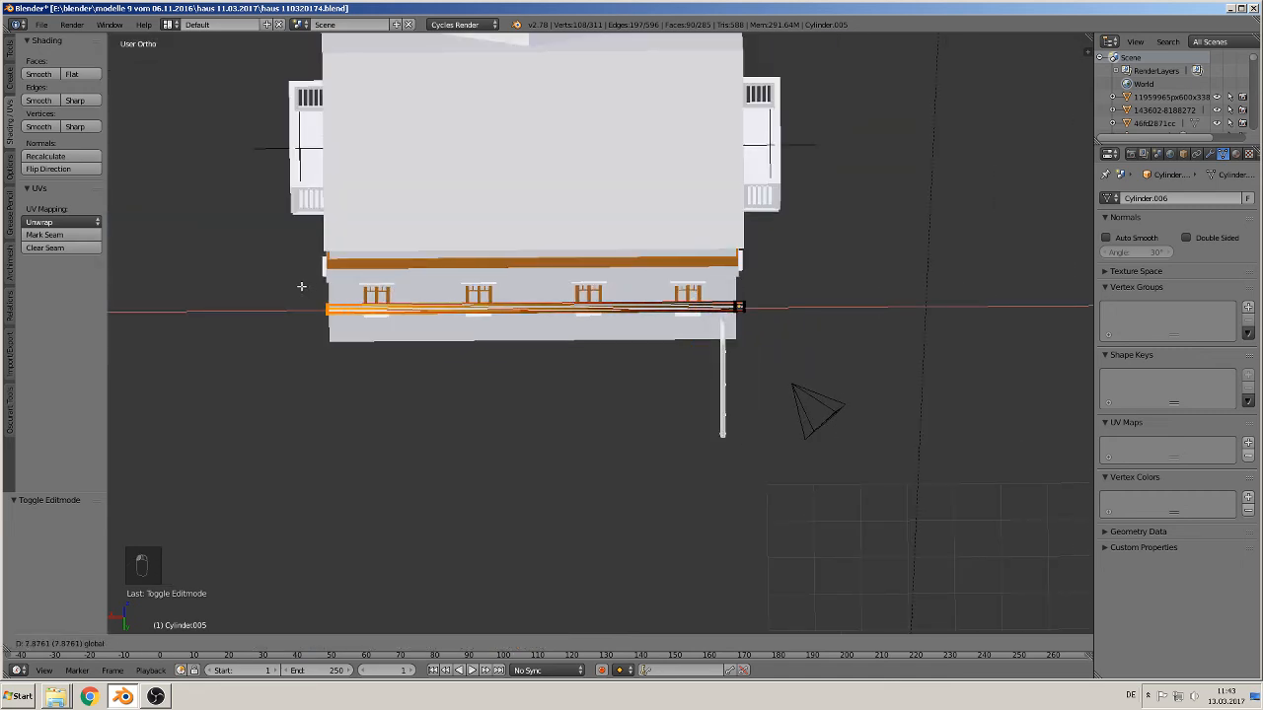
left_click(301, 286)
Duplicate the ring at the gutter's far end and place the copy 0.183 along X beyond it
scroll(522, 325, "up", 4)
middle_click_drag(522, 325, 836, 301)
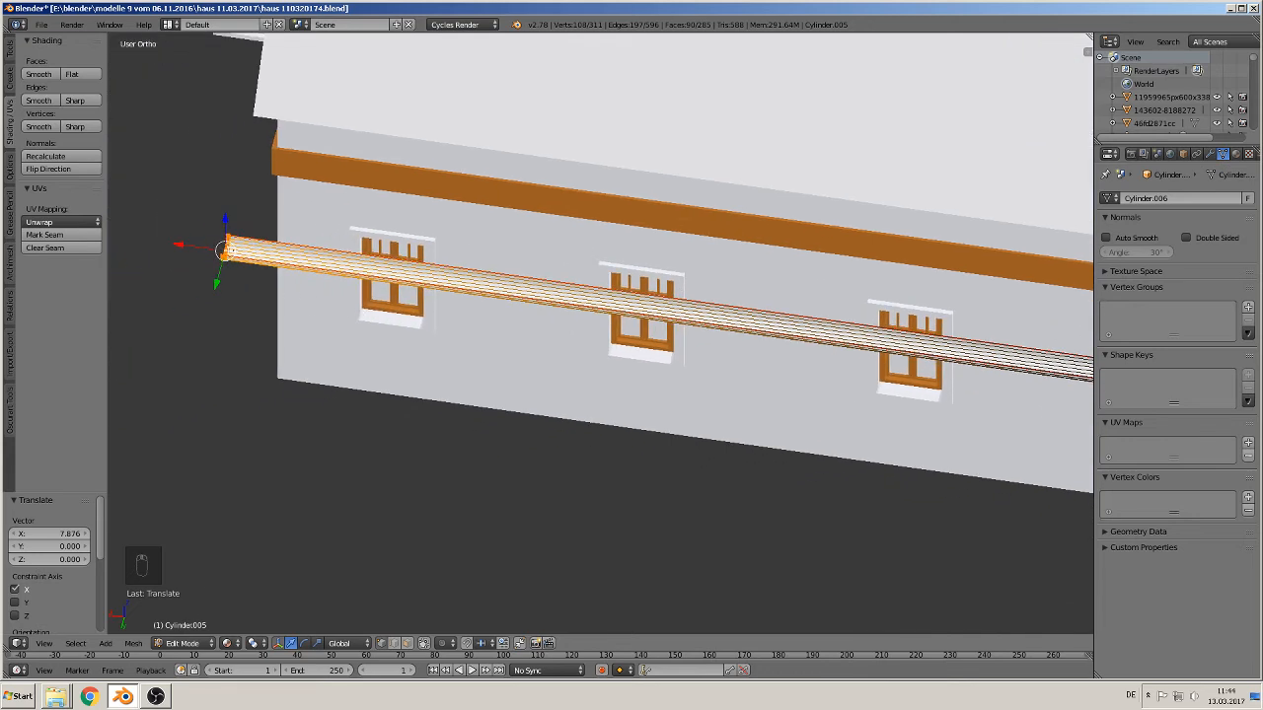
middle_click_drag(234, 255, 761, 400)
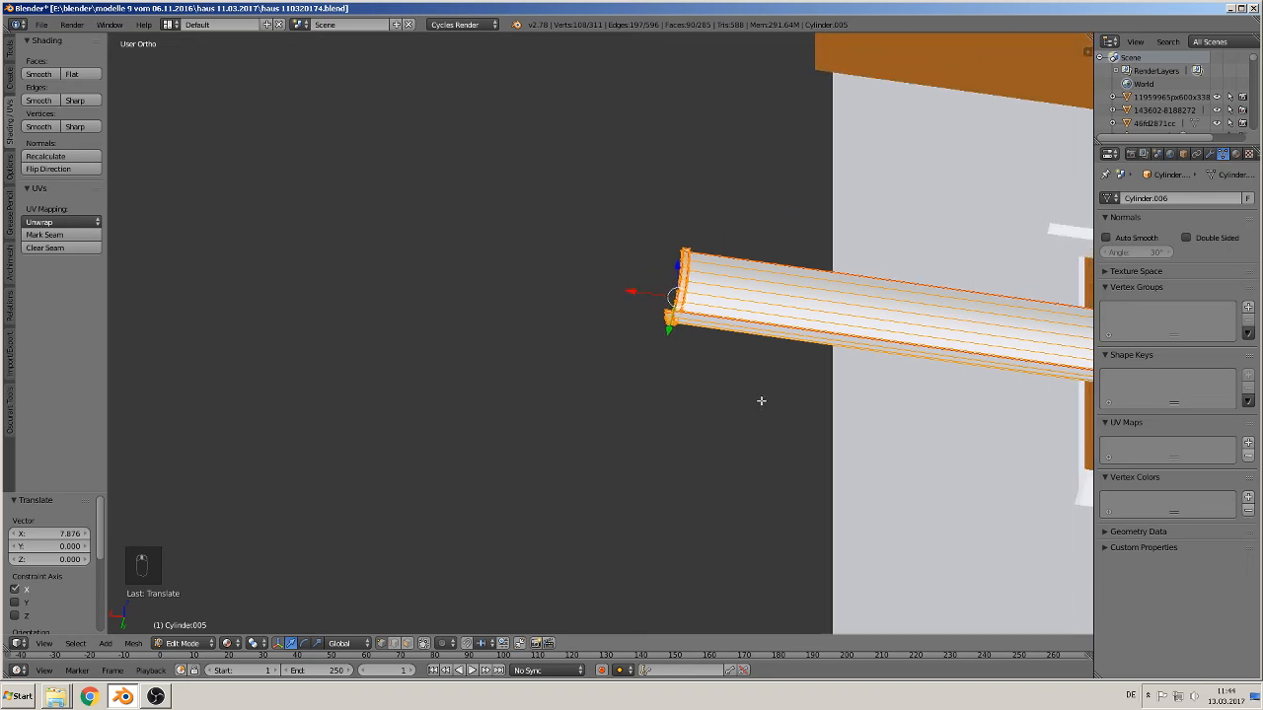
scroll(761, 401, "up", 3)
middle_click_drag(776, 336, 547, 370, "shift")
scroll(535, 386, "up", 1)
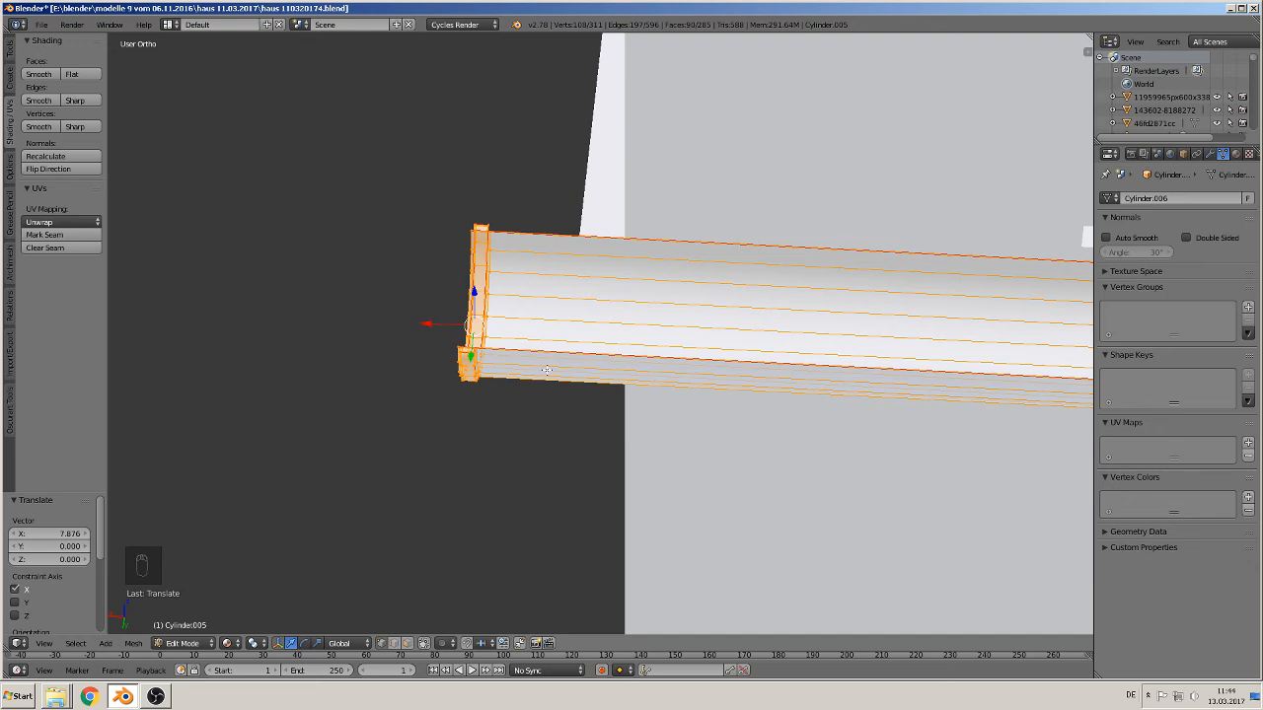
key("shift+d")
key("x")
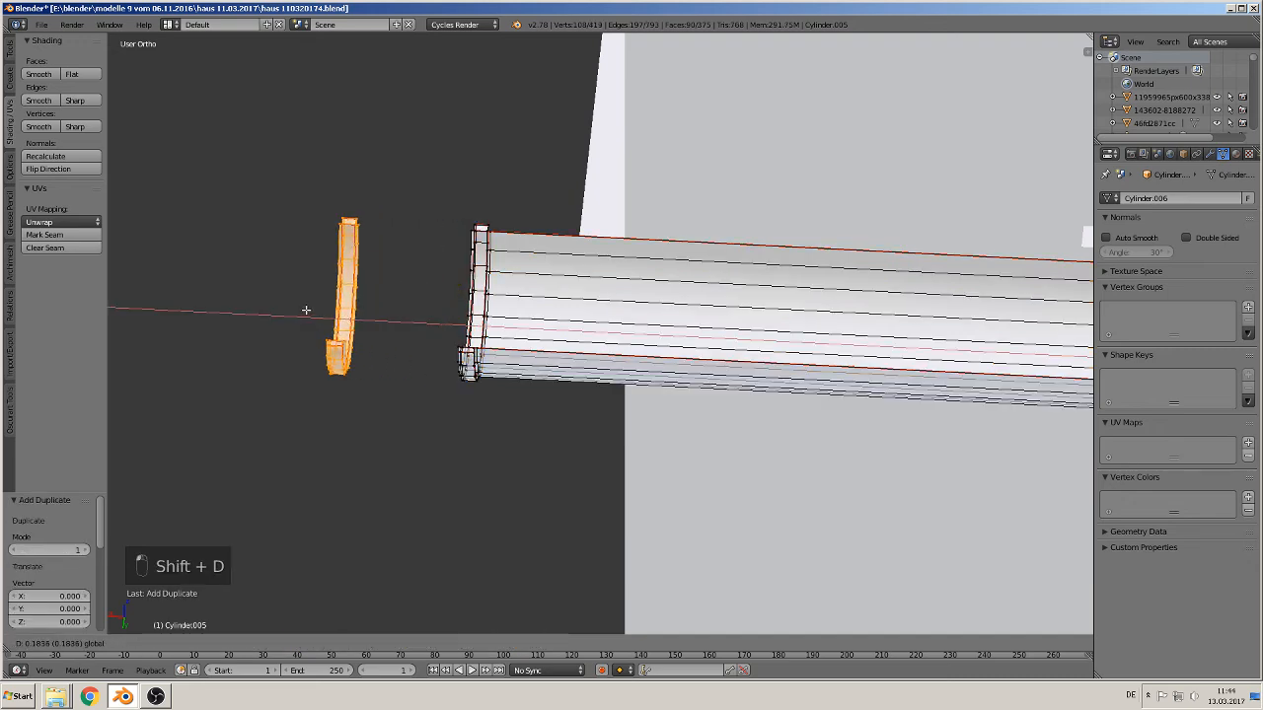
left_click(314, 314)
Separate the duplicated ring from the gutter mesh into its own object
key("p")
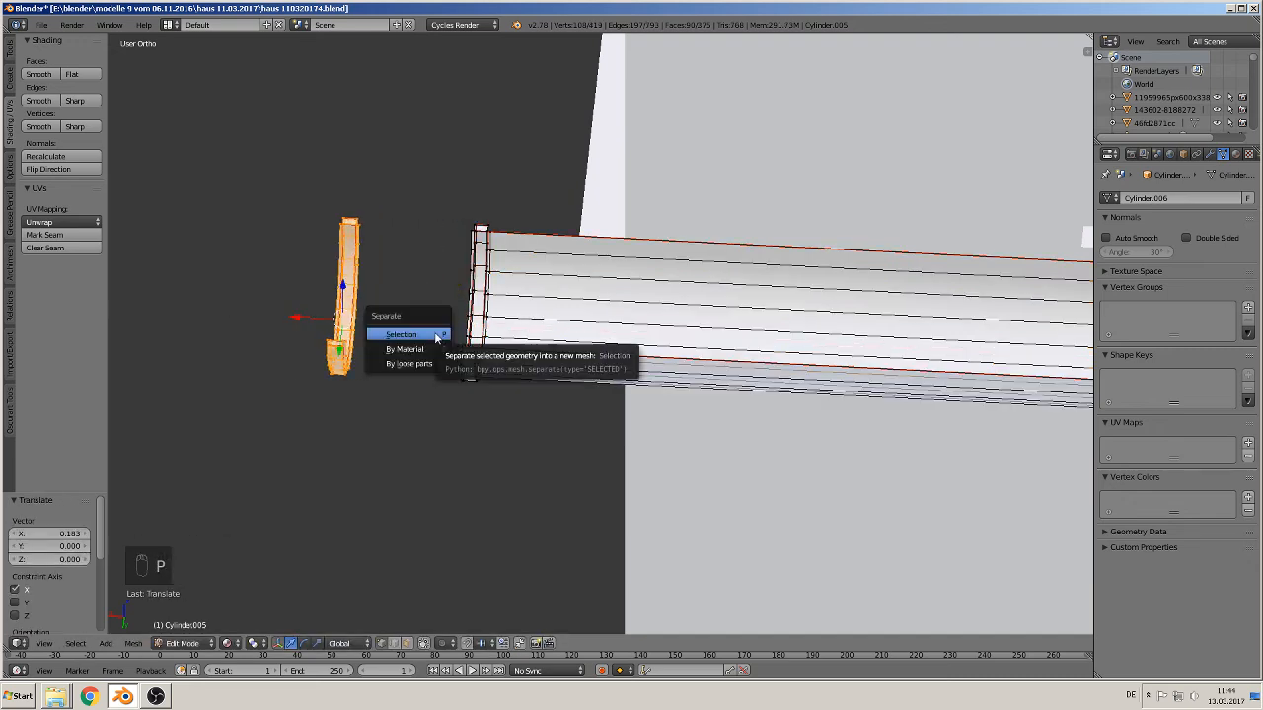
left_click(437, 336)
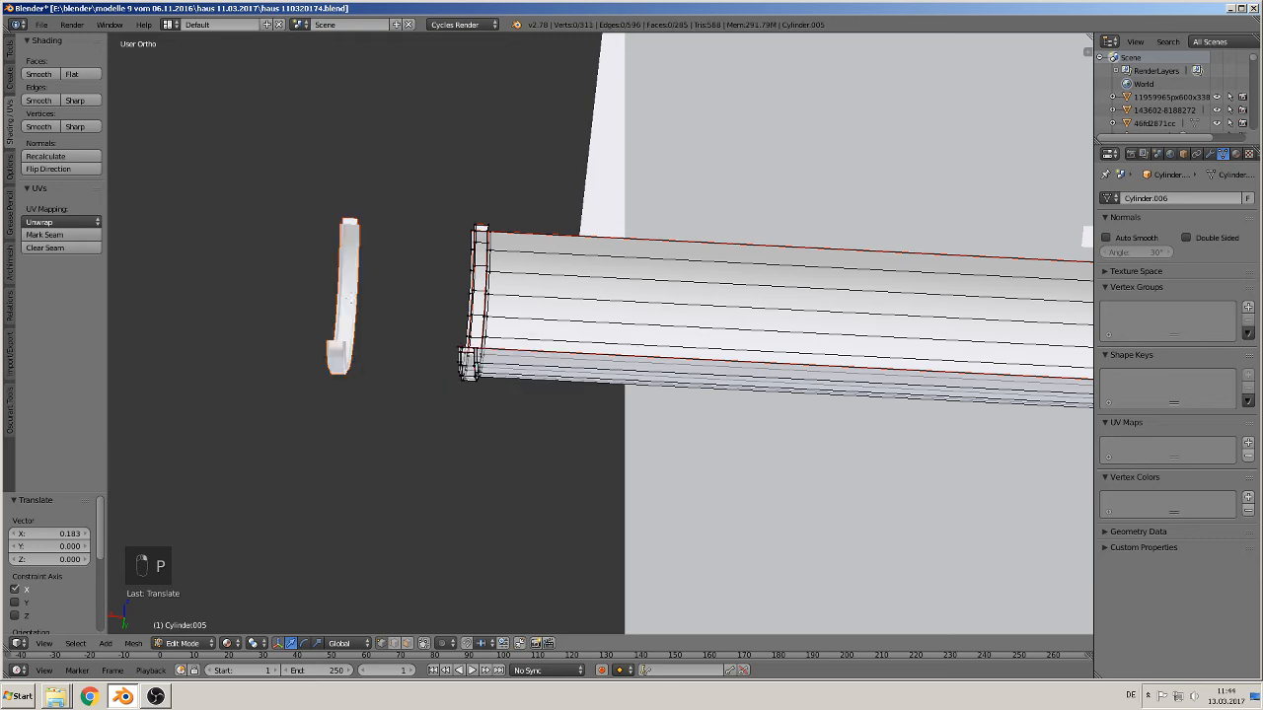
key("Tab")
Try to move the separated ring along Y towards the eaves
scroll(500, 334, "down", 6)
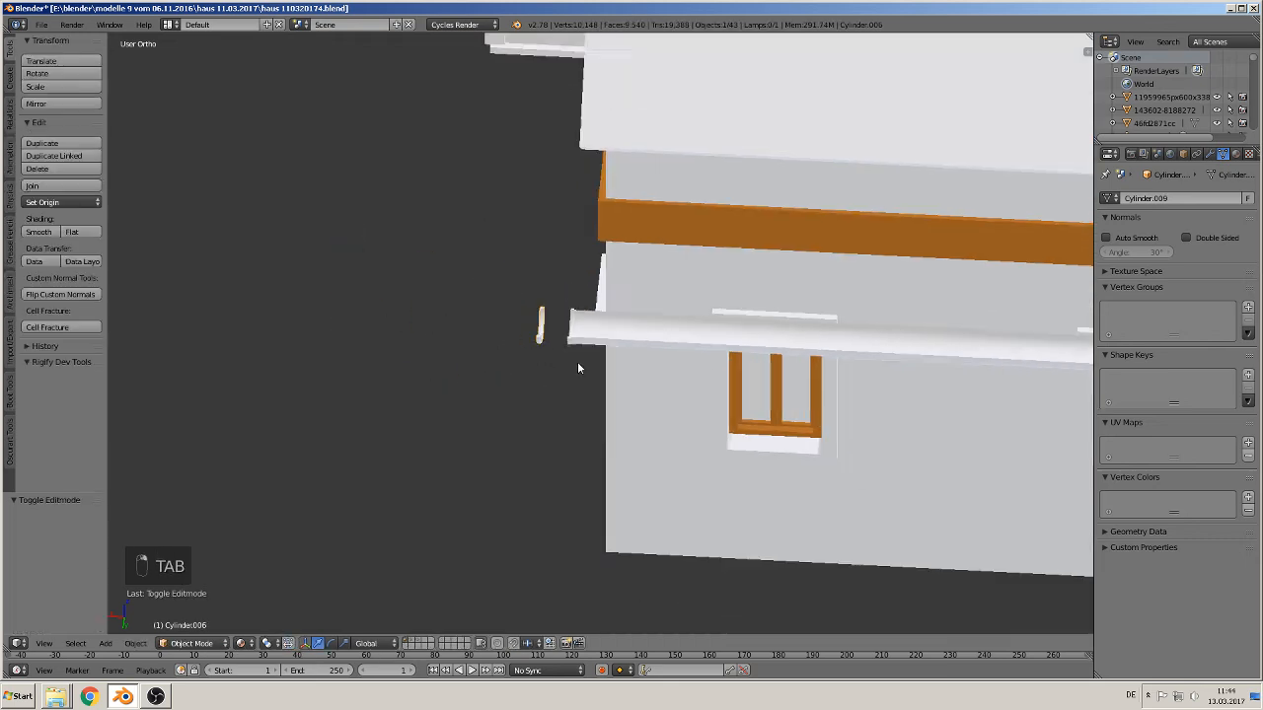
scroll(592, 370, "down", 3)
middle_click_drag(917, 322, 424, 206)
scroll(760, 390, "down", 2)
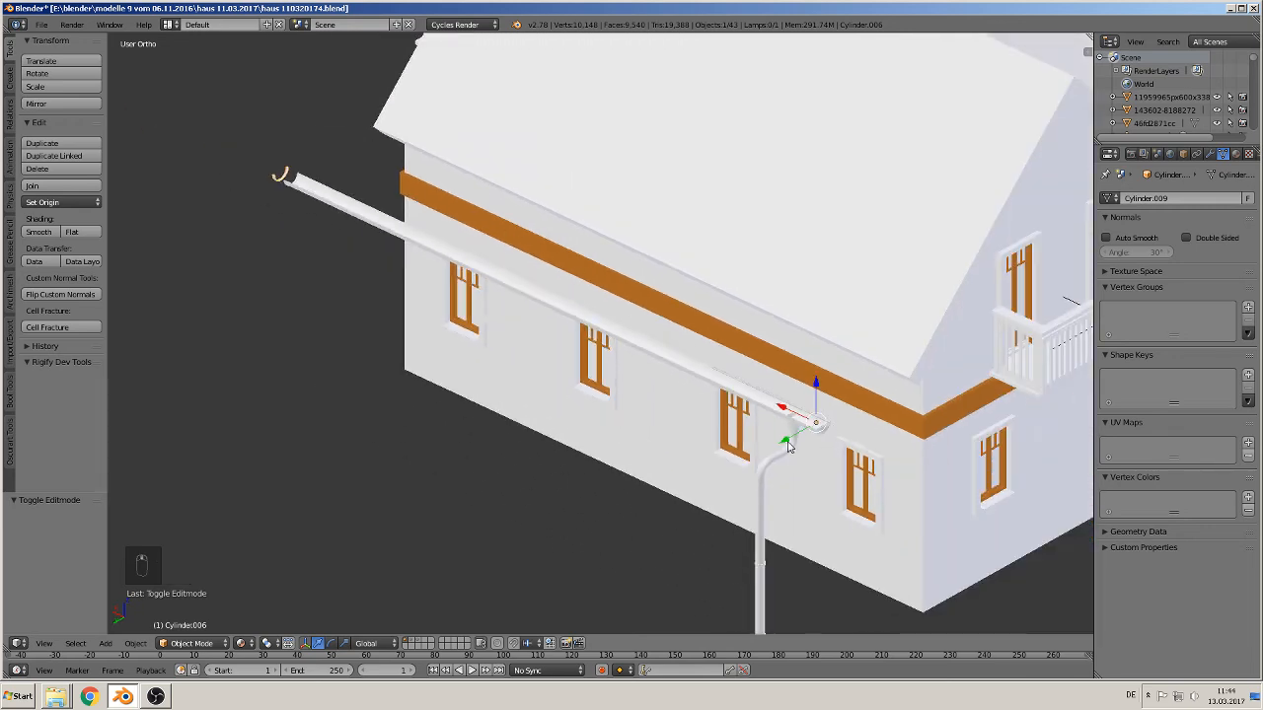
left_click_drag(790, 446, 830, 420)
right_click(762, 400)
key("ctrl+z")
Join the lengthened gutter, its outlet funnel and its downpipe into one object
middle_click_drag(827, 422, 774, 332)
right_click(772, 297, "shift")
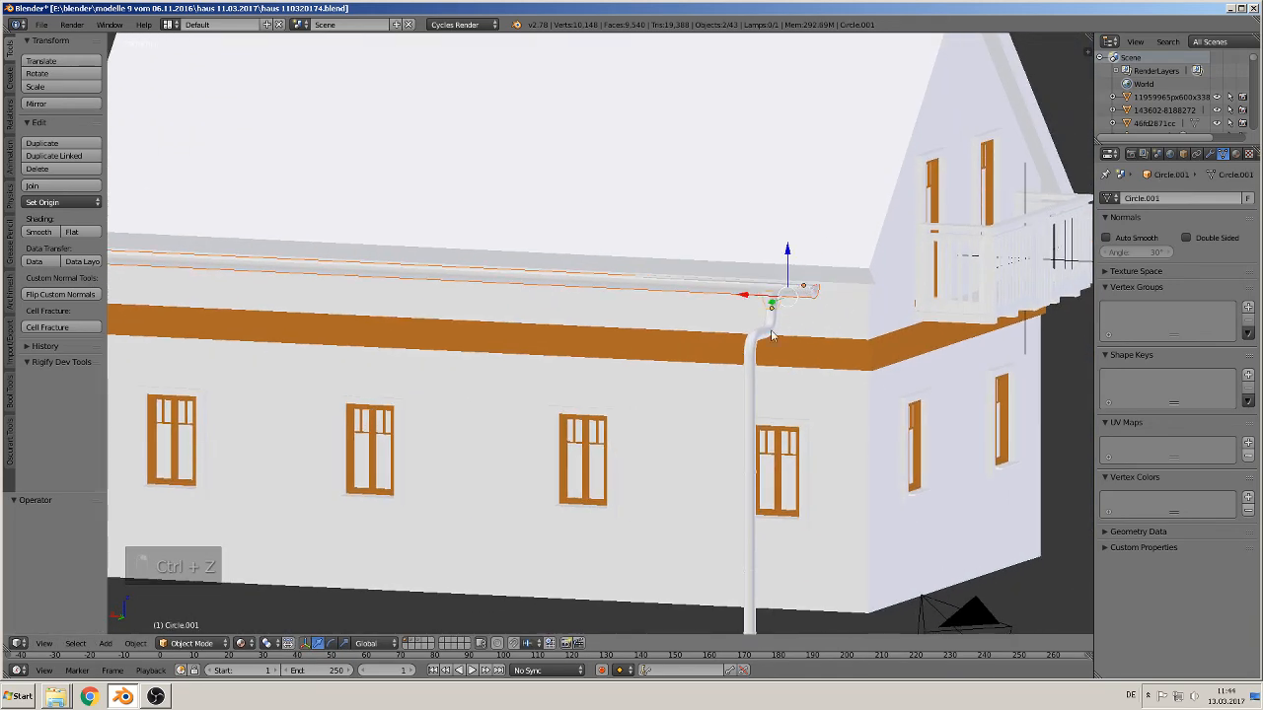
right_click(757, 341, "shift")
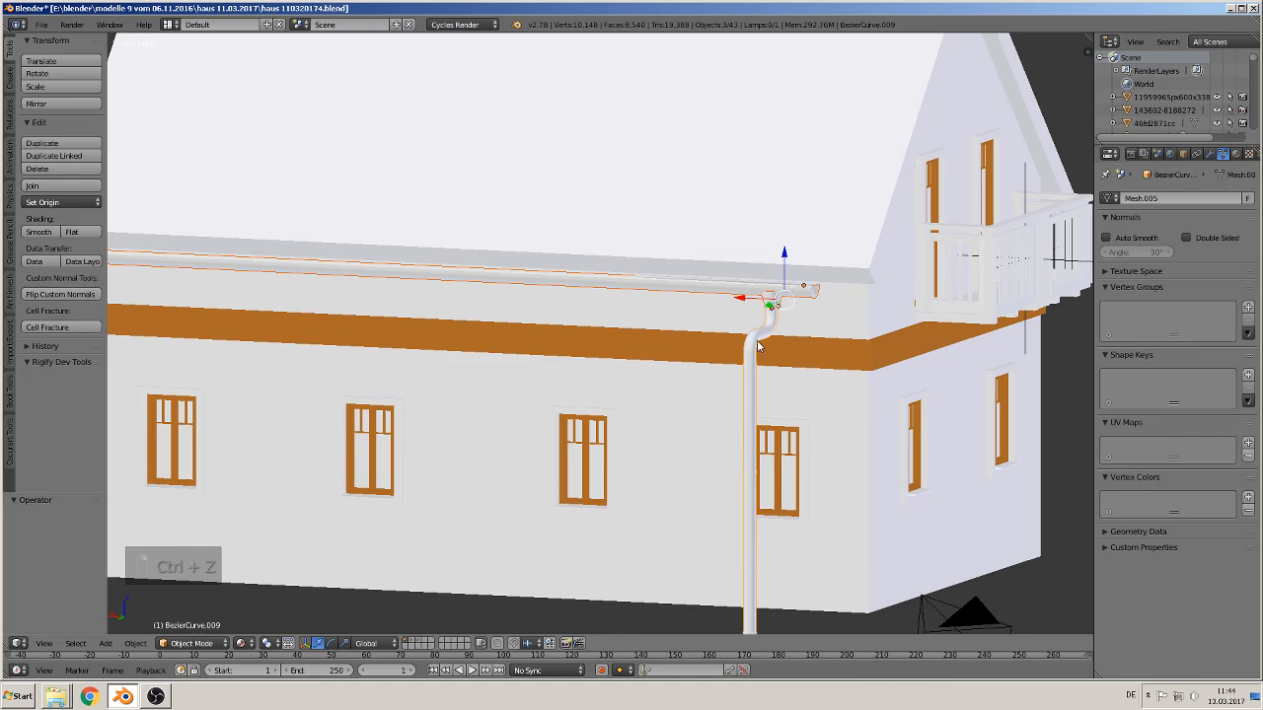
left_click(59, 186)
Move the joined gutter under the long eaves along Y and X, raise it 0.057, and fine-tune it 0.053 along Y
middle_click_drag(601, 301, 609, 375)
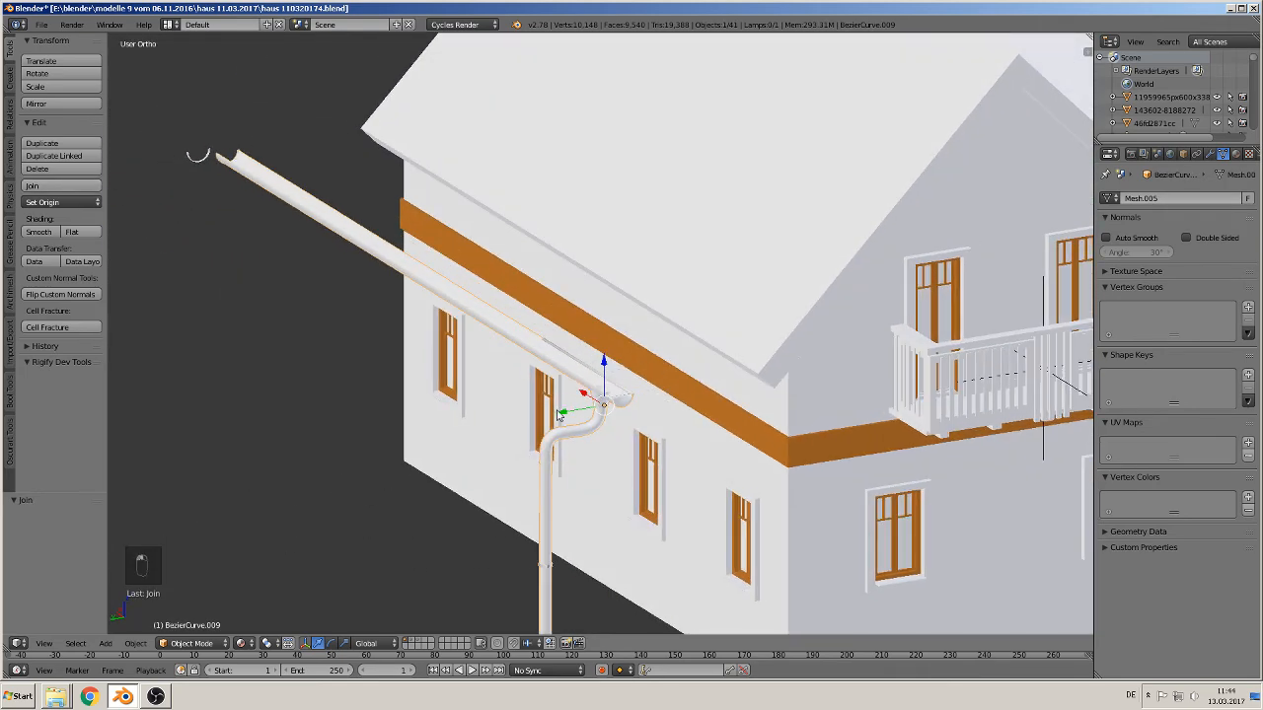
left_click_drag(558, 417, 749, 351)
left_click_drag(738, 397, 723, 398)
left_click_drag(739, 353, 738, 348)
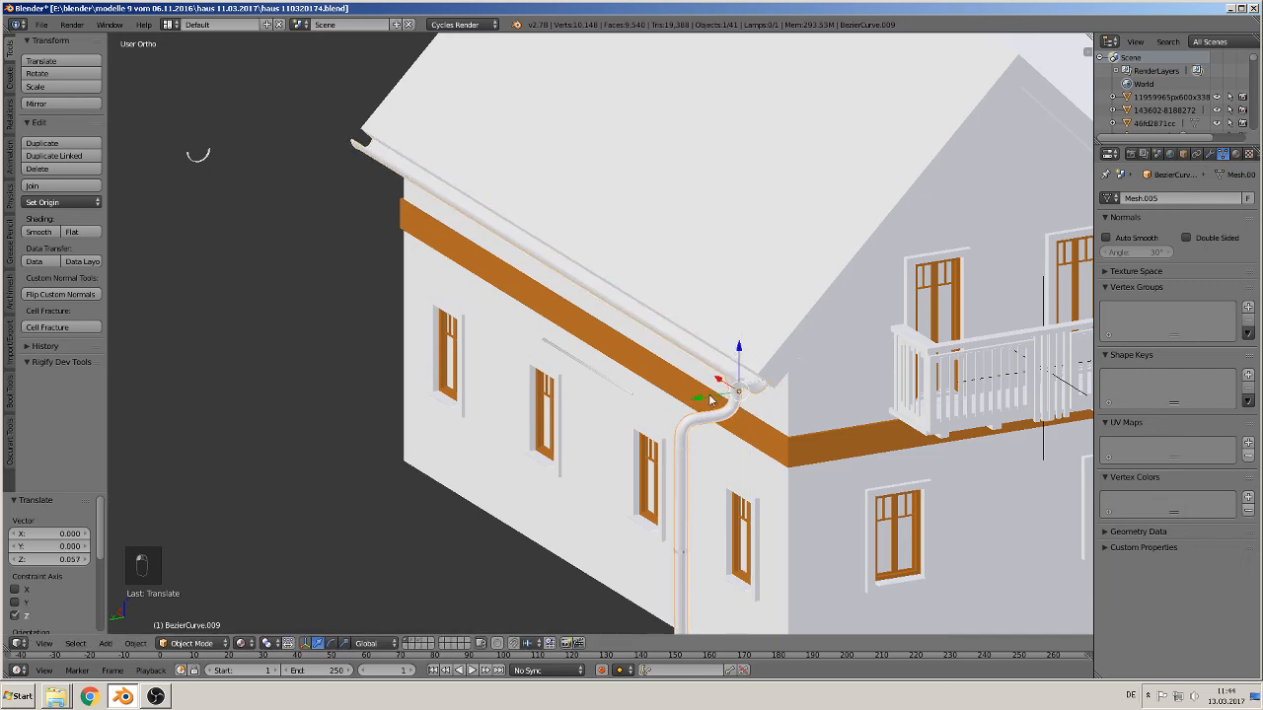
left_click_drag(708, 399, 701, 403)
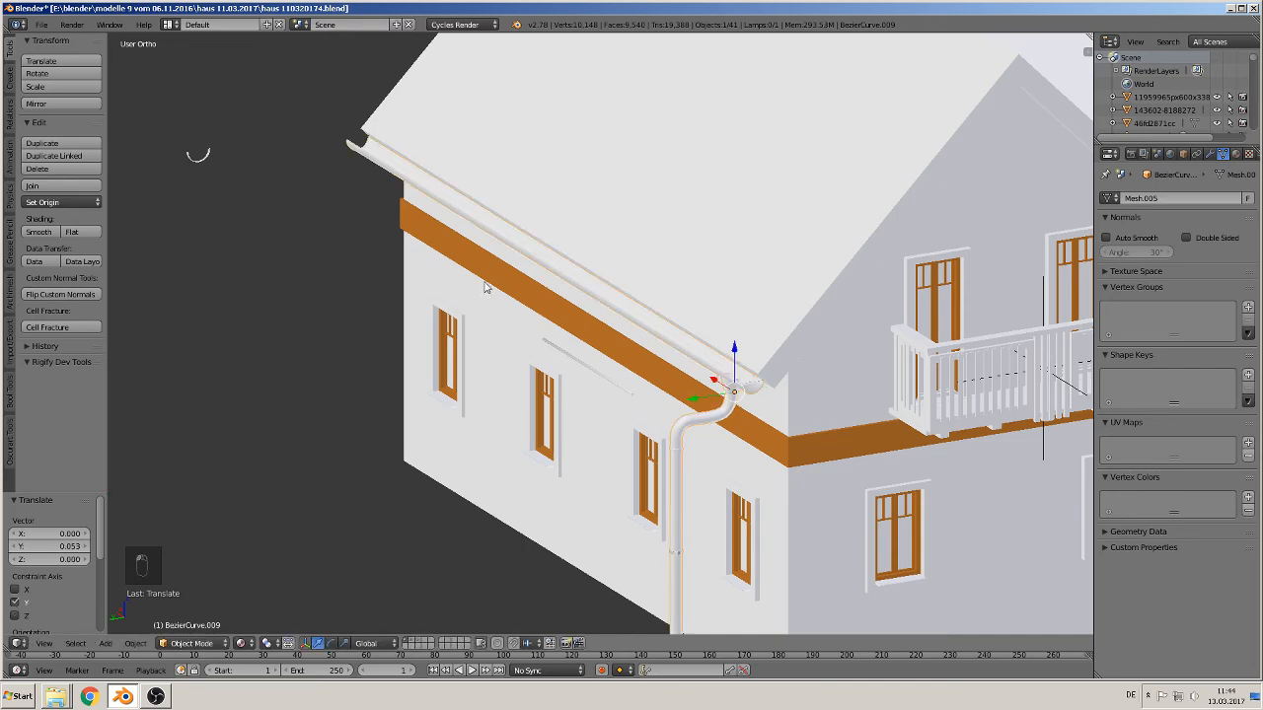
Fill the outer and inner edge loops at the open end of the long gutter with faces
middle_click_drag(484, 285, 671, 296)
scroll(535, 319, "up", 3)
scroll(537, 355, "up", 1)
middle_click_drag(540, 390, 702, 364, "shift")
scroll(702, 364, "up", 4)
scroll(701, 364, "up", 2)
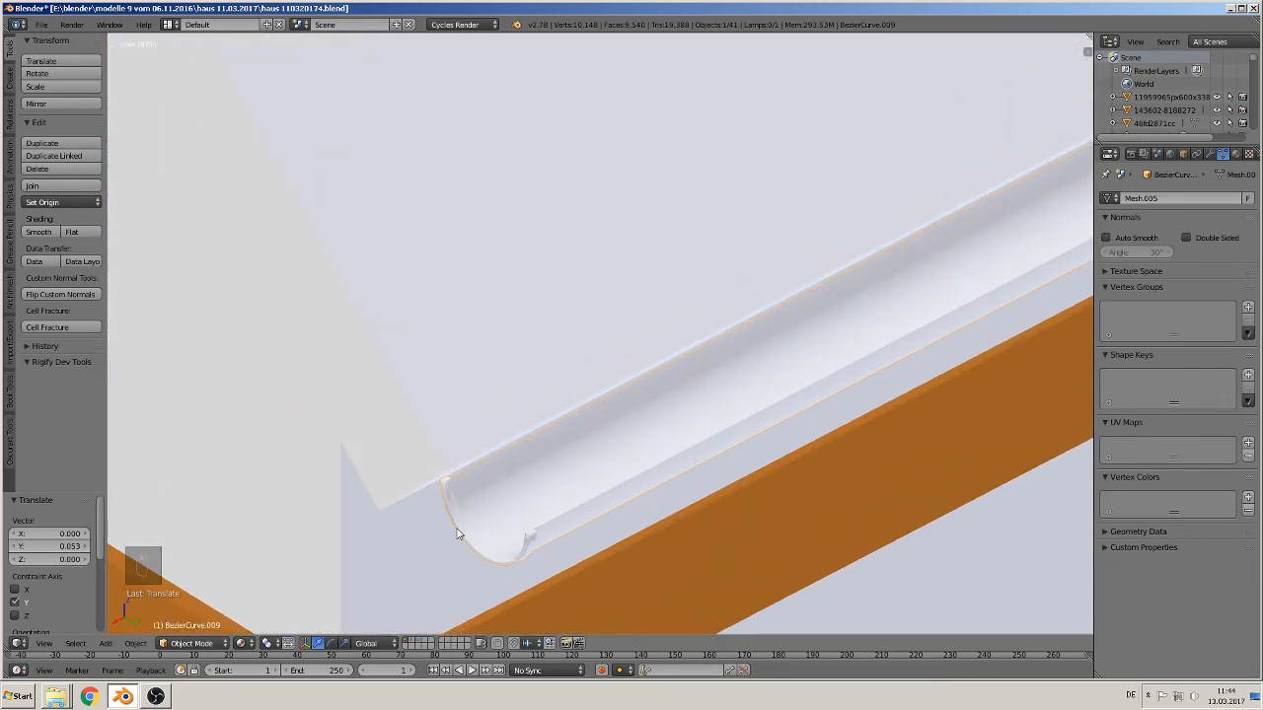
key("Tab")
scroll(555, 397, "up", 4)
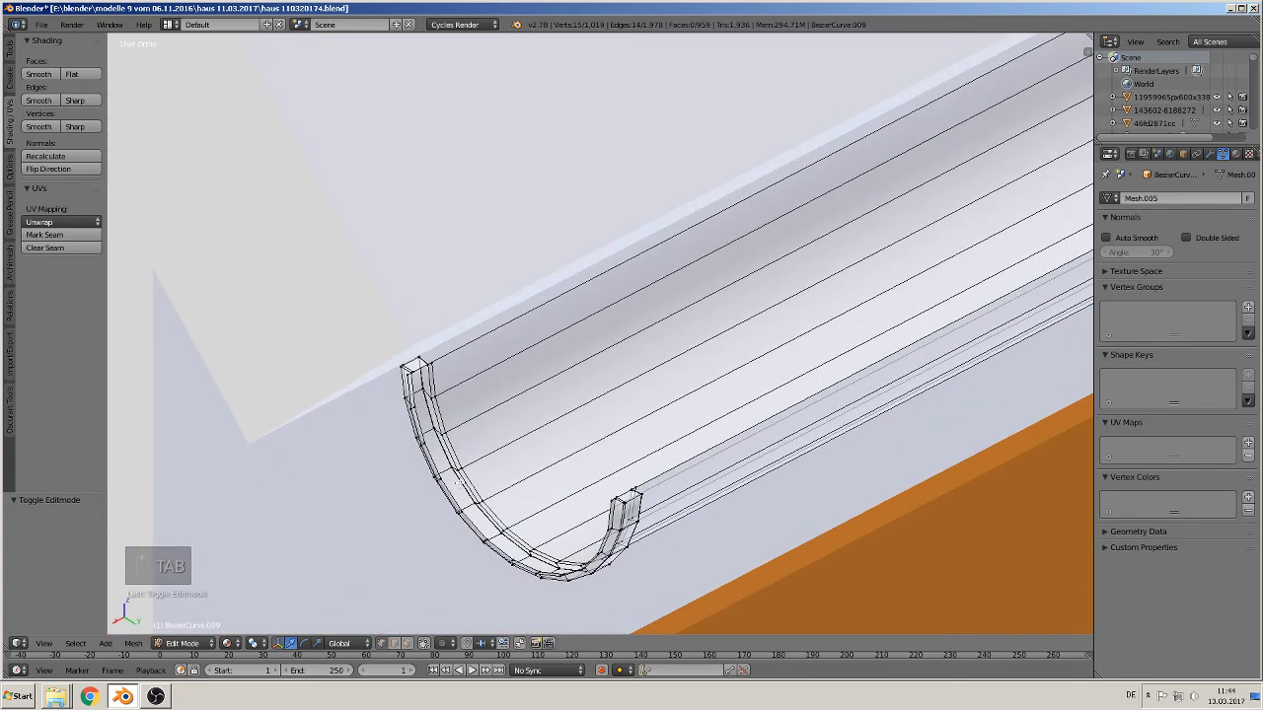
right_click(455, 488, "alt")
key("f")
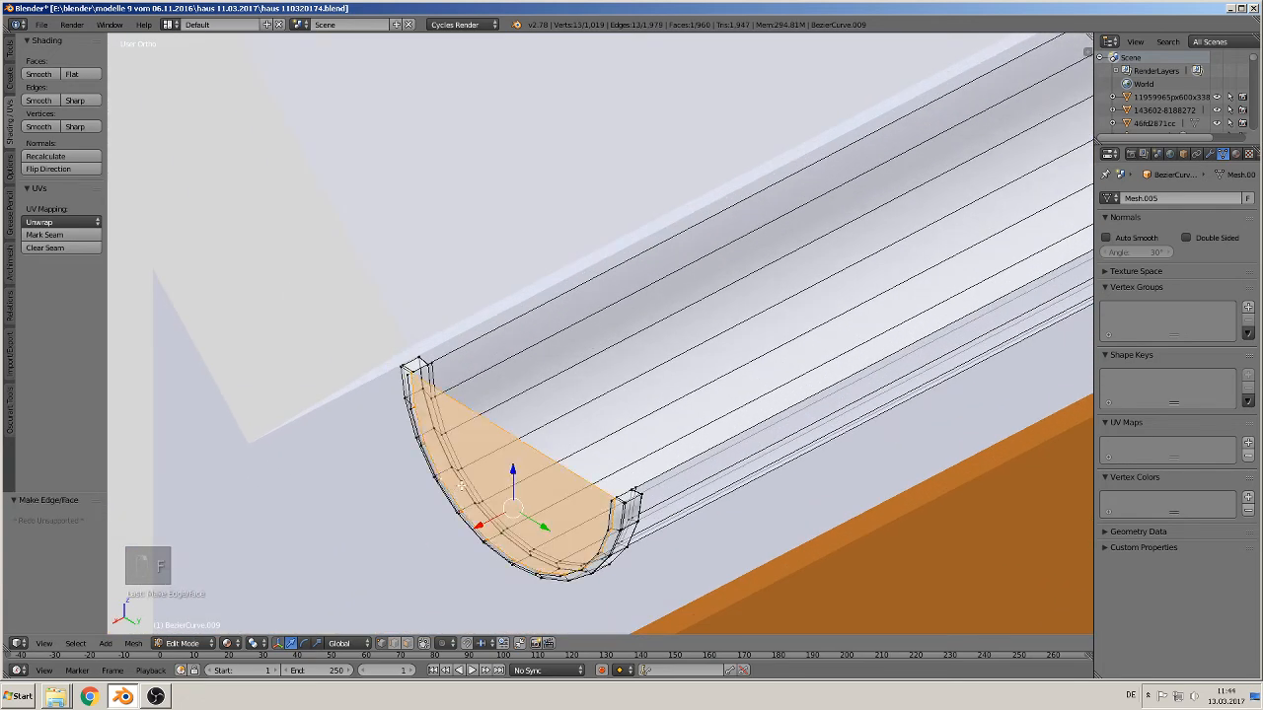
middle_click_drag(456, 488, 533, 481)
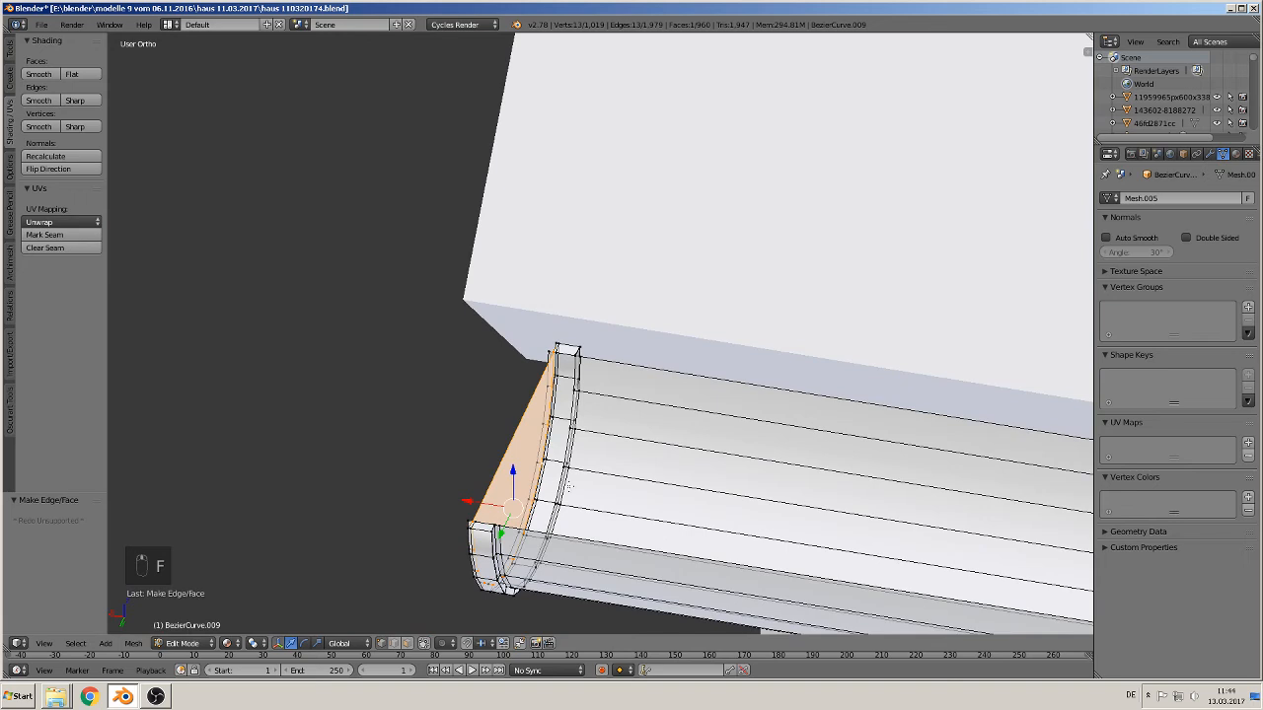
right_click(557, 478, "alt")
key("f")
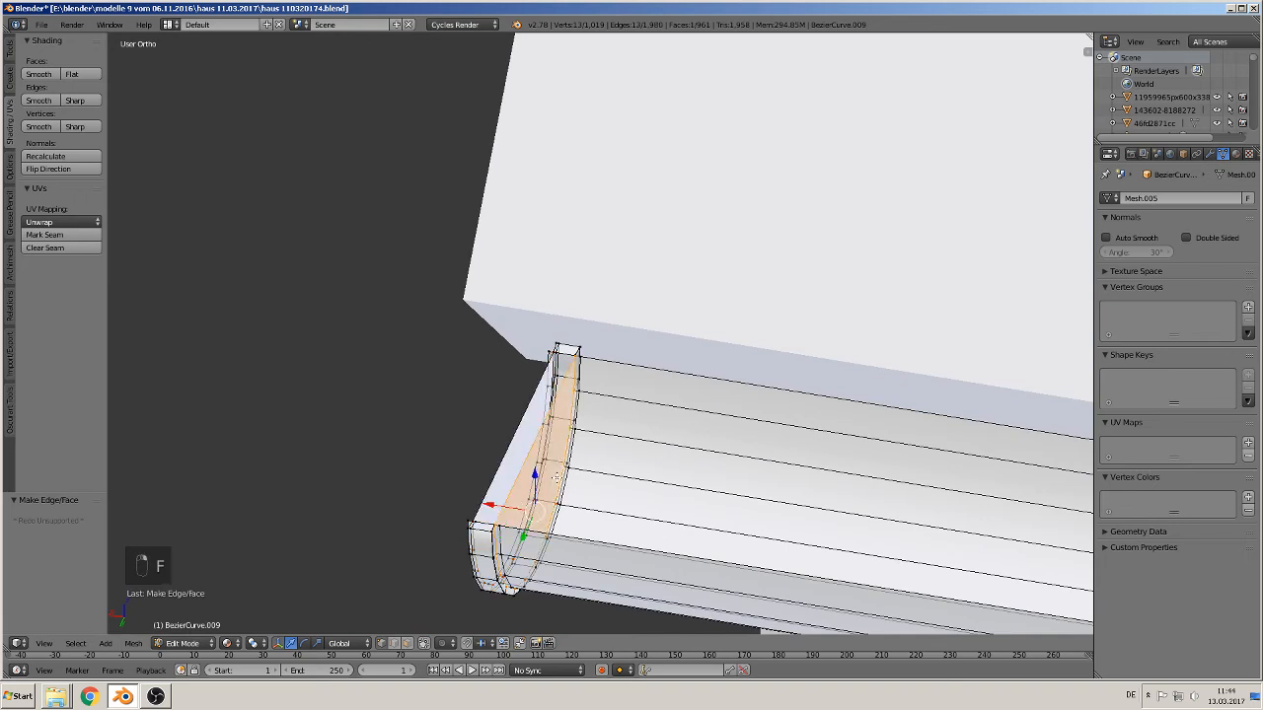
Connect the top edges of the two gutter end faces with a closing face
left_click(392, 643)
right_click(538, 444)
right_click(506, 449, "shift")
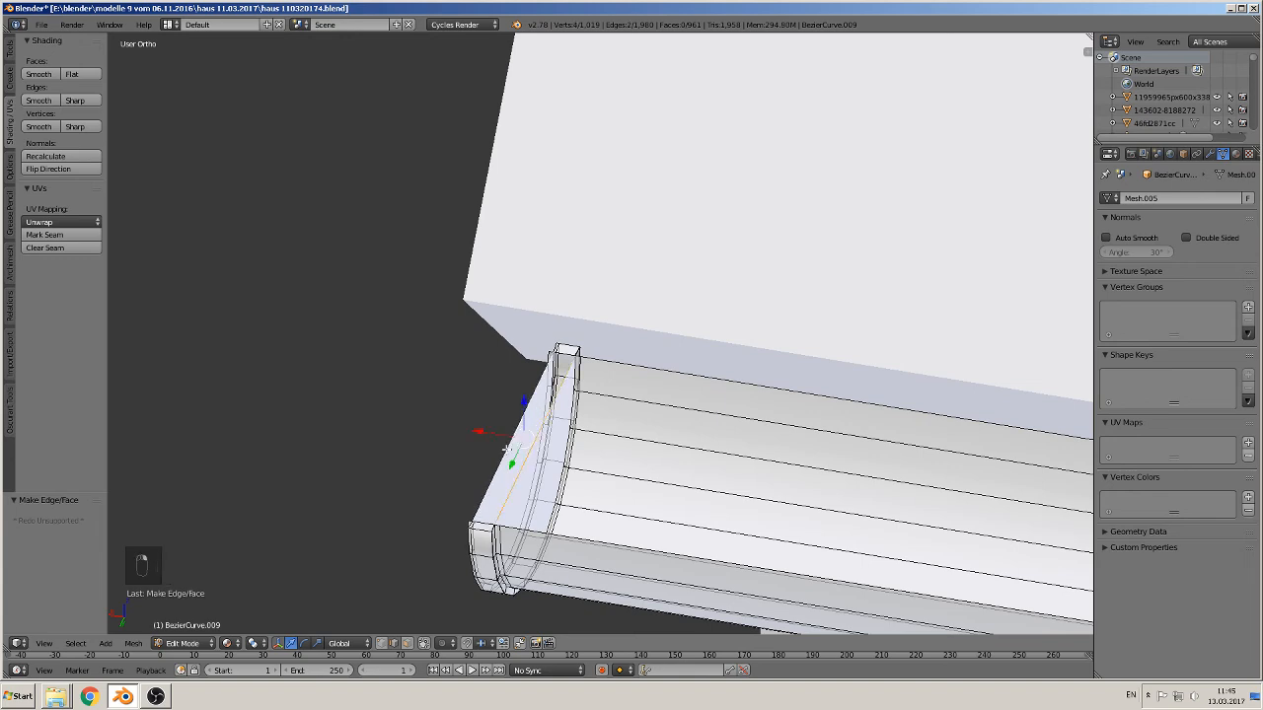
key("f")
key("Tab")
Set the separated half-round ring's origin to its geometry
scroll(508, 449, "down", 3)
middle_click_drag(507, 448, 647, 425)
middle_click_drag(641, 498, 549, 320, "shift")
right_click(478, 490)
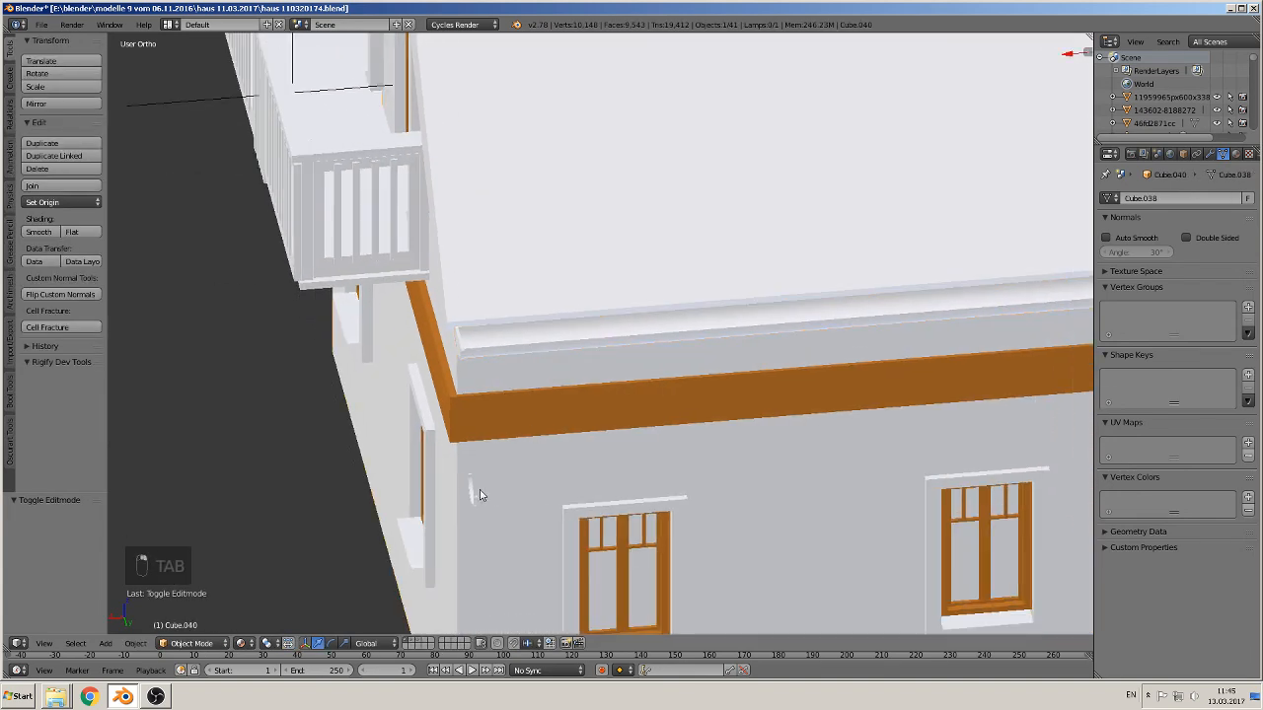
right_click(474, 495)
left_click(61, 202)
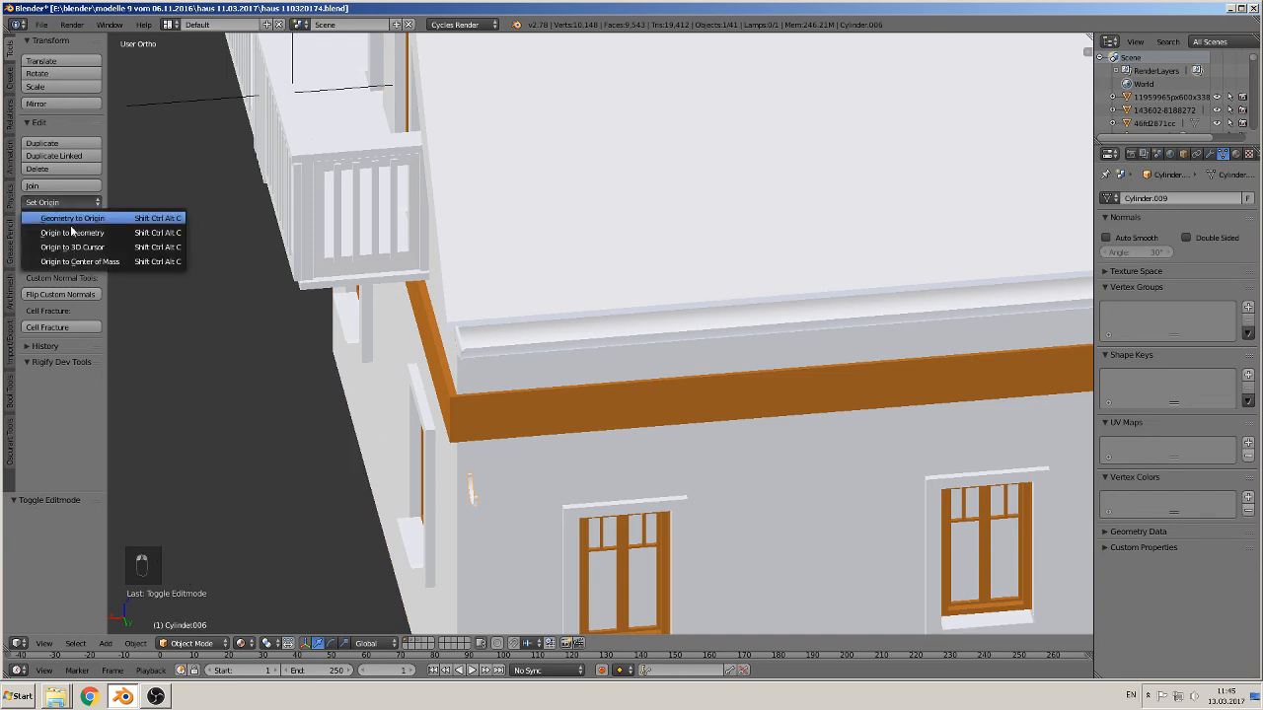
left_click(74, 229)
Move the ring onto the gutter along Y, -0.736 along X and about 0.085 up, and fine-tune it 0.076 along X
middle_click_drag(321, 337, 533, 486)
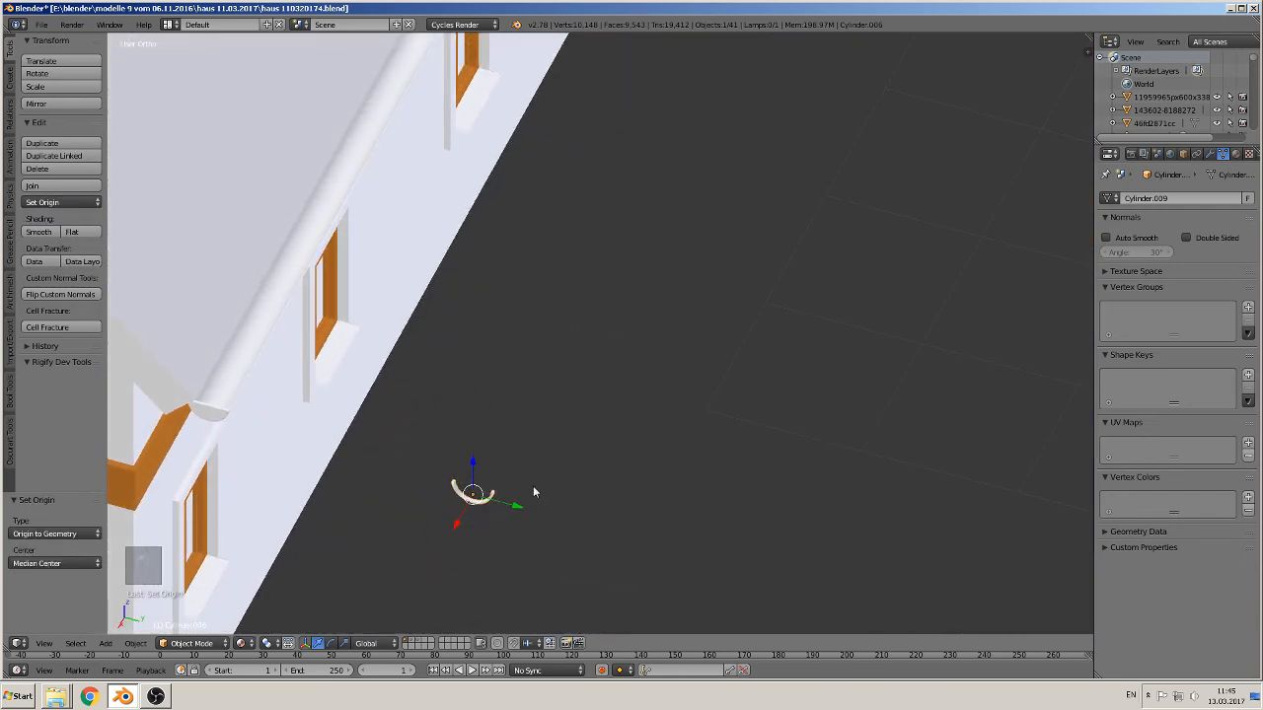
key("g")
key("y")
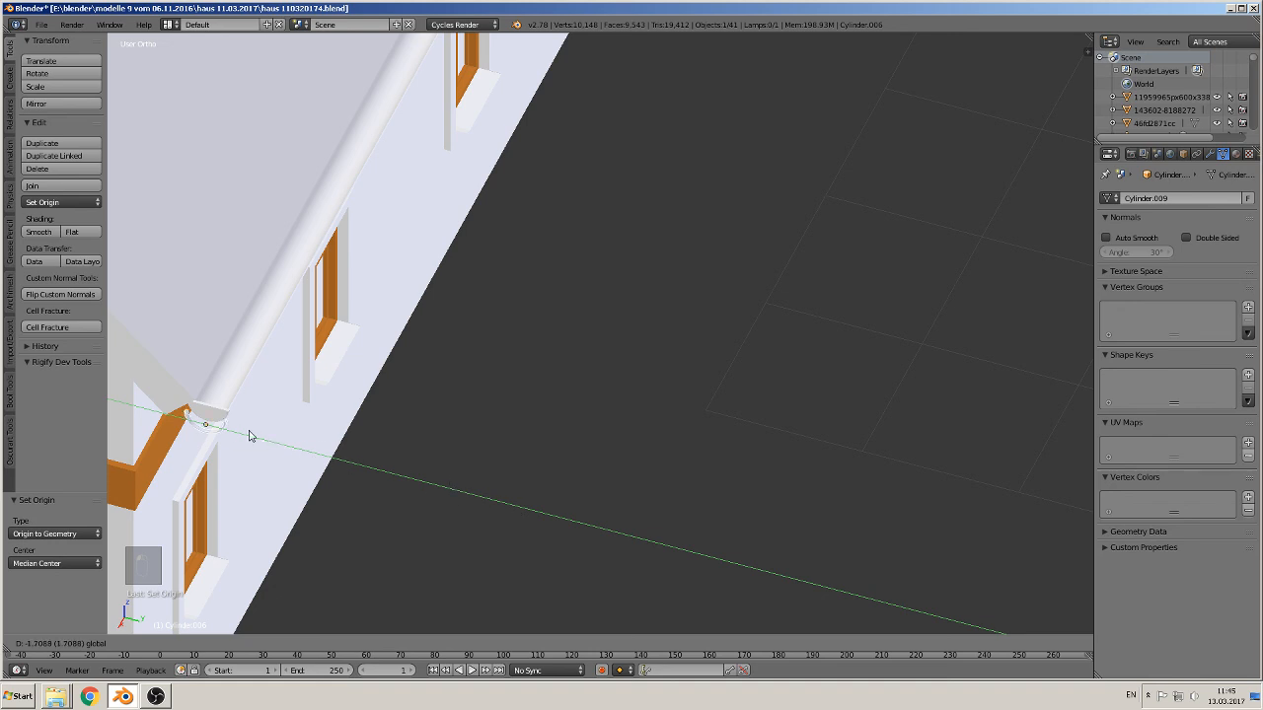
left_click(239, 422)
left_click_drag(196, 442, 252, 374)
middle_click_drag(251, 374, 539, 234)
key("g")
key("z")
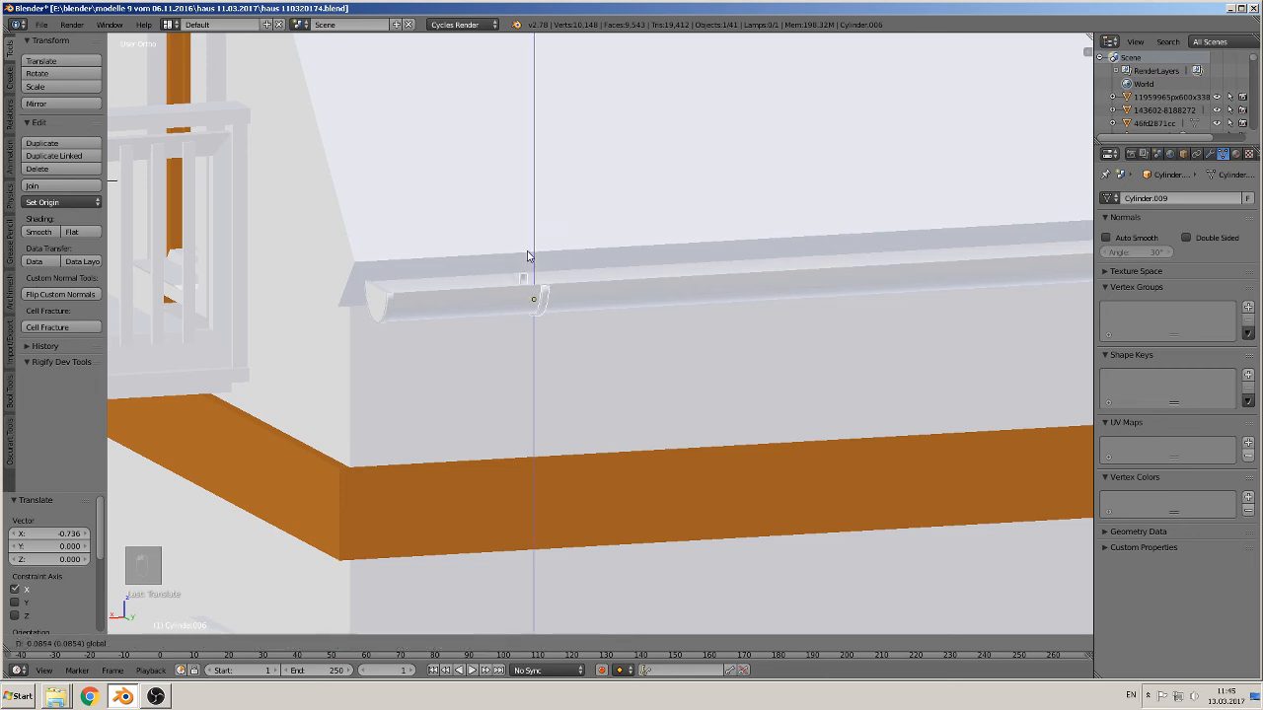
left_click(527, 255)
left_click_drag(502, 303, 482, 302)
Add an Array modifier to the gutter ring
scroll(513, 303, "down", 3)
middle_click_drag(528, 303, 502, 305)
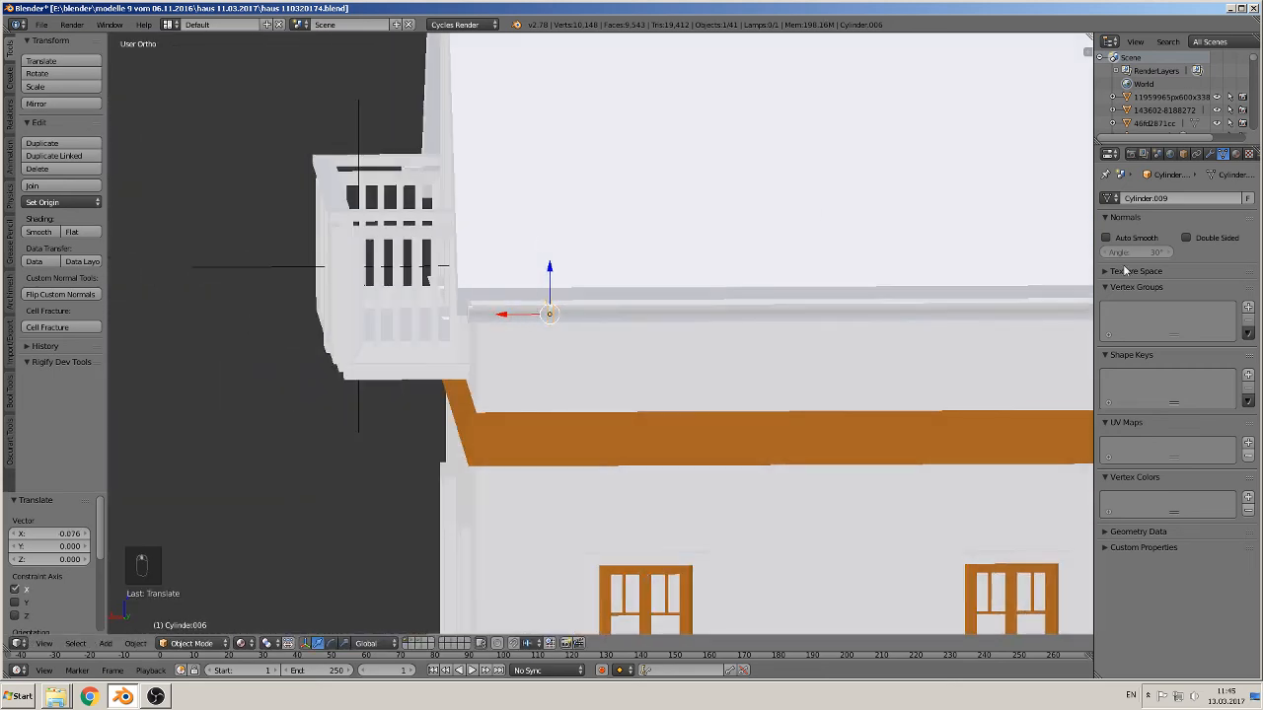
left_click(1210, 153)
left_click(1135, 200)
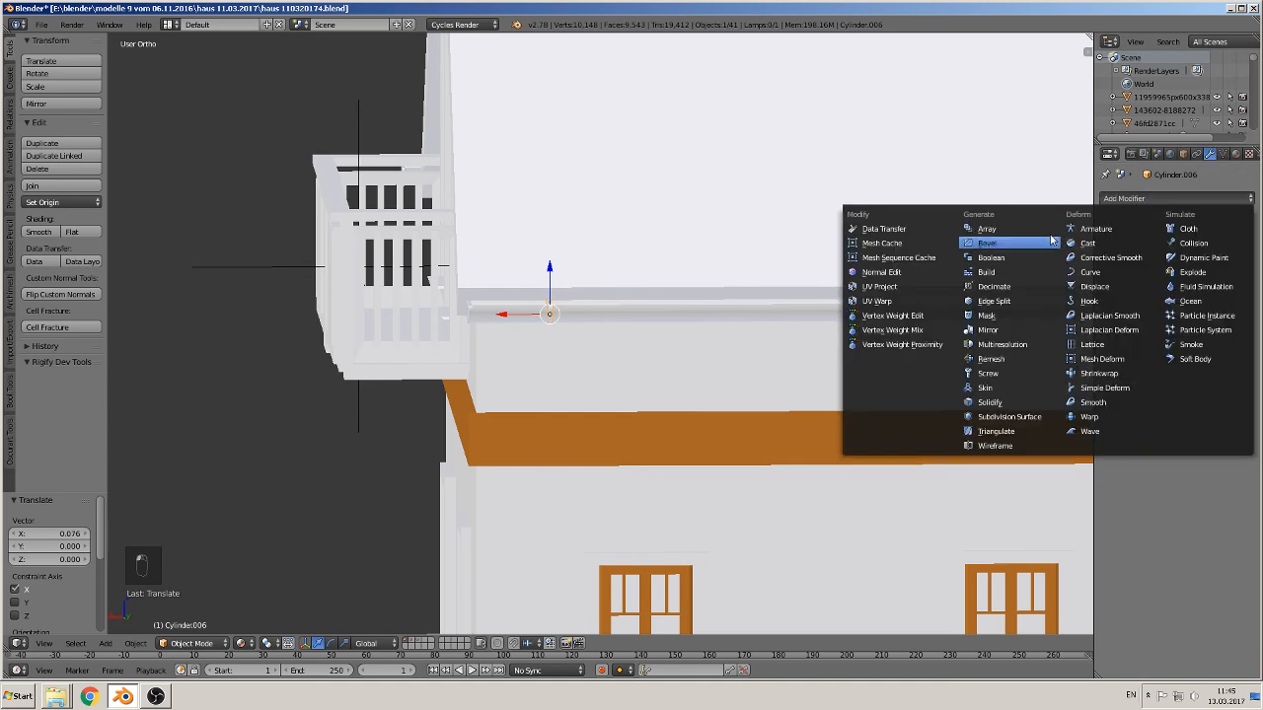
left_click(987, 228)
scroll(829, 350, "up", 3)
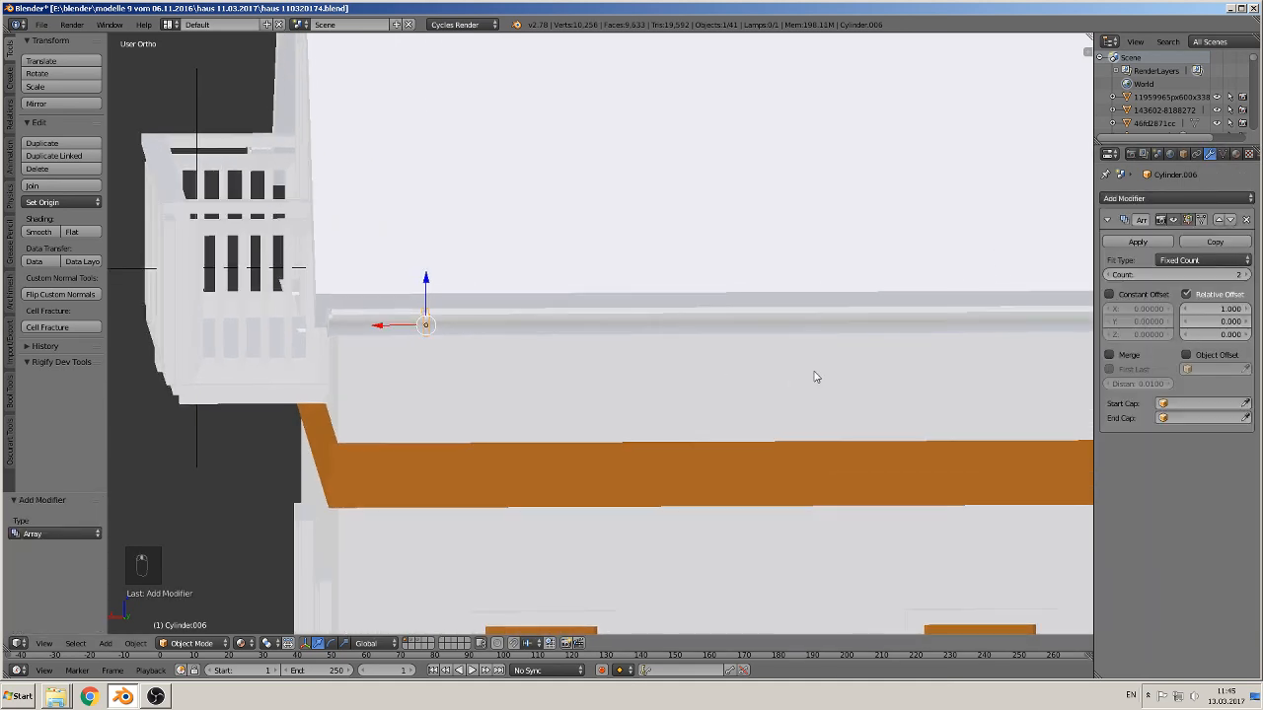
scroll(935, 340, "up", 2)
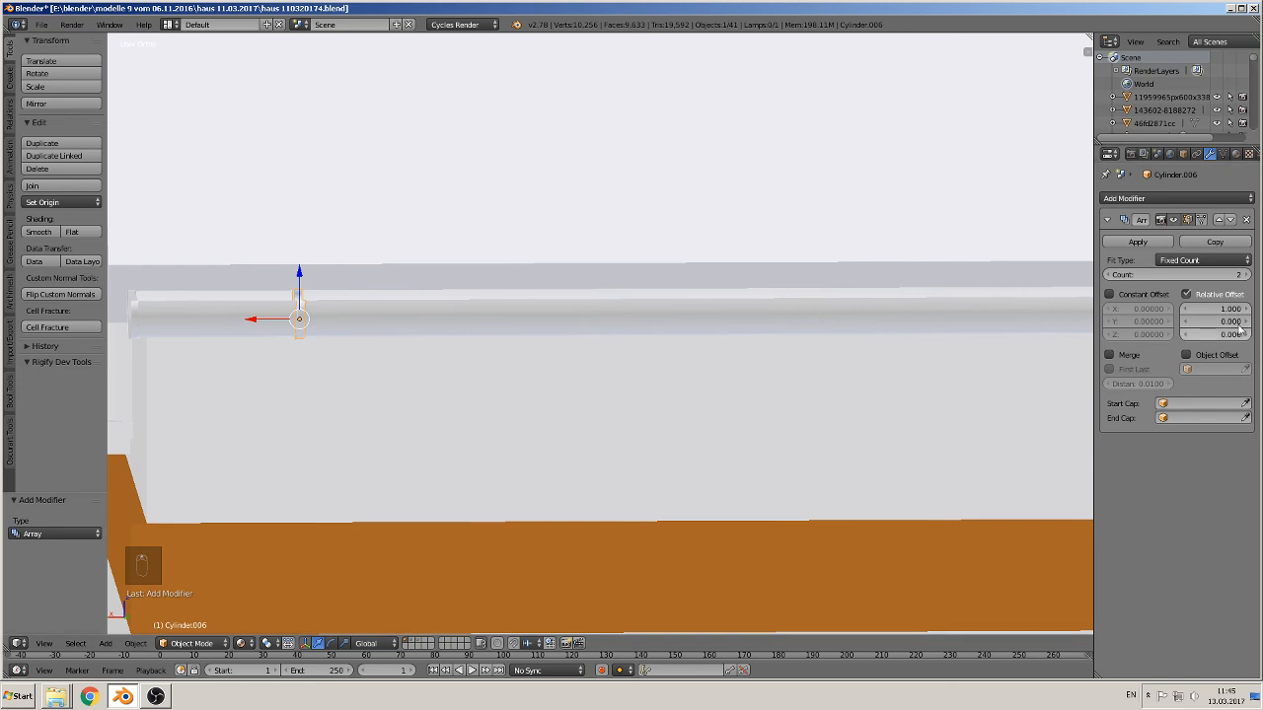
left_click_drag(1213, 324, 1223, 323)
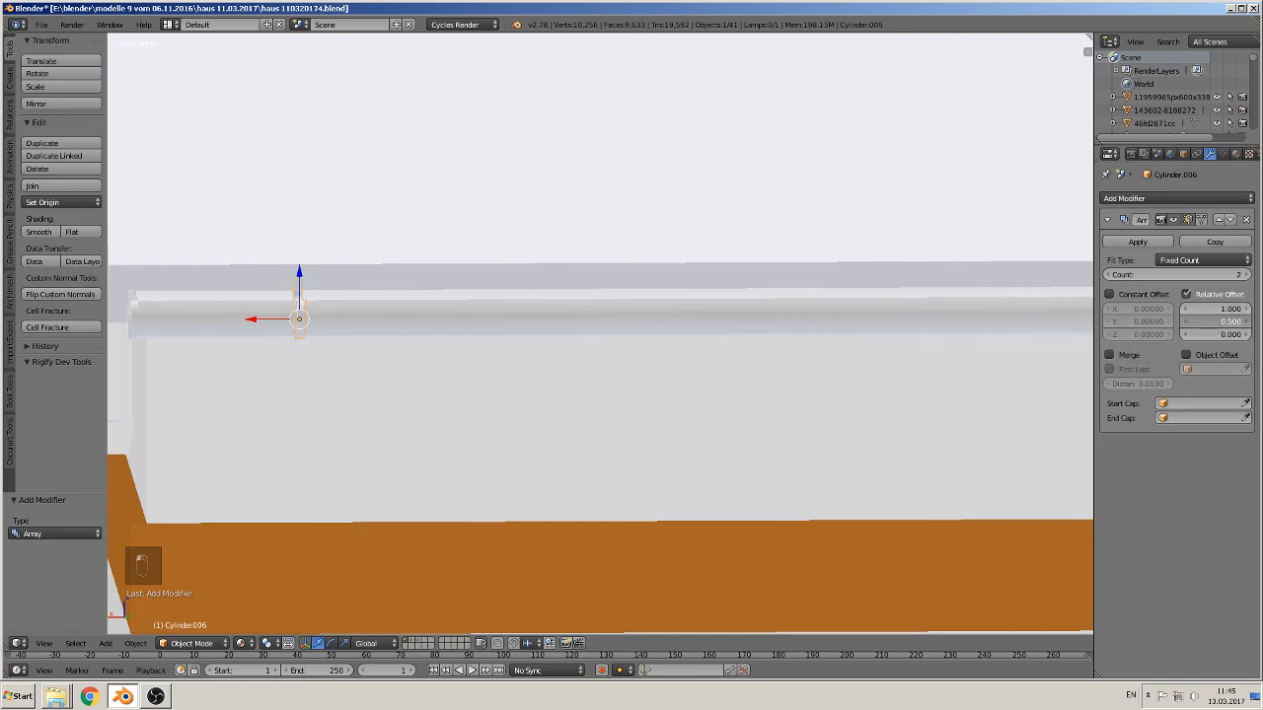
left_click(1214, 321)
type("0")
key("Return")
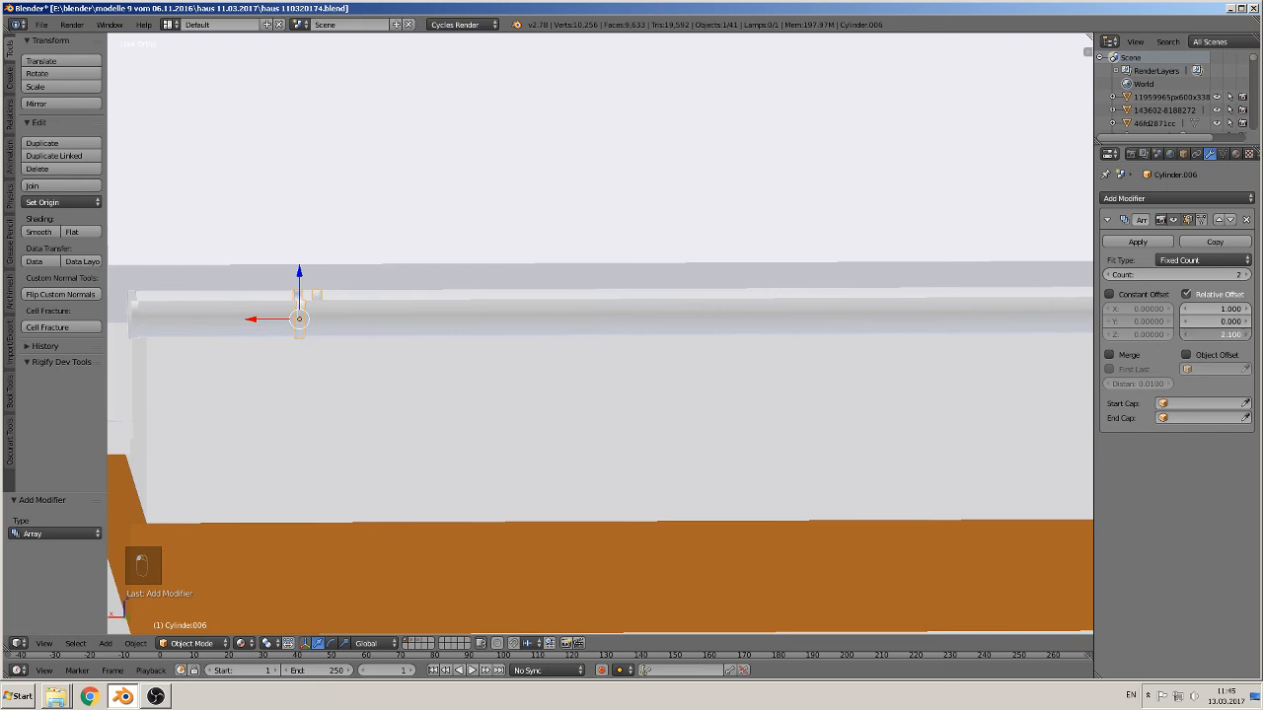
Set the ring array's relative offset to 0 along X and 40 along Z
left_click_drag(1216, 334, 1227, 334)
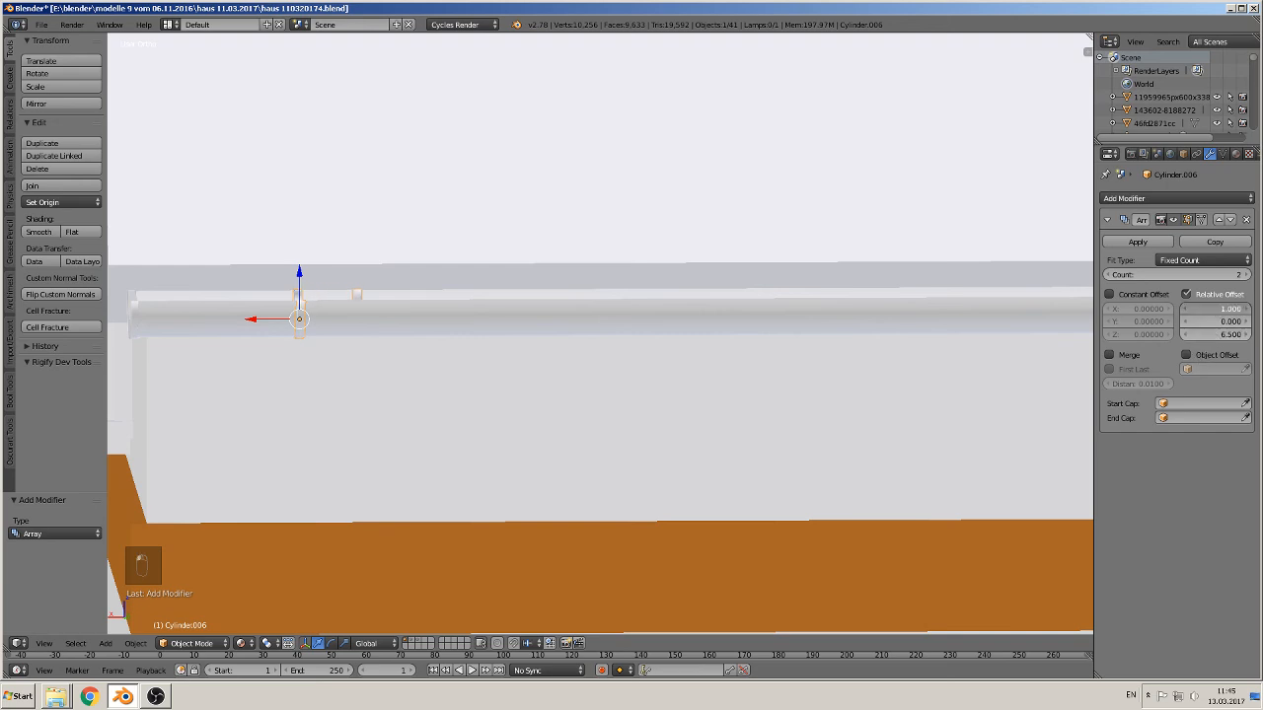
key("Return")
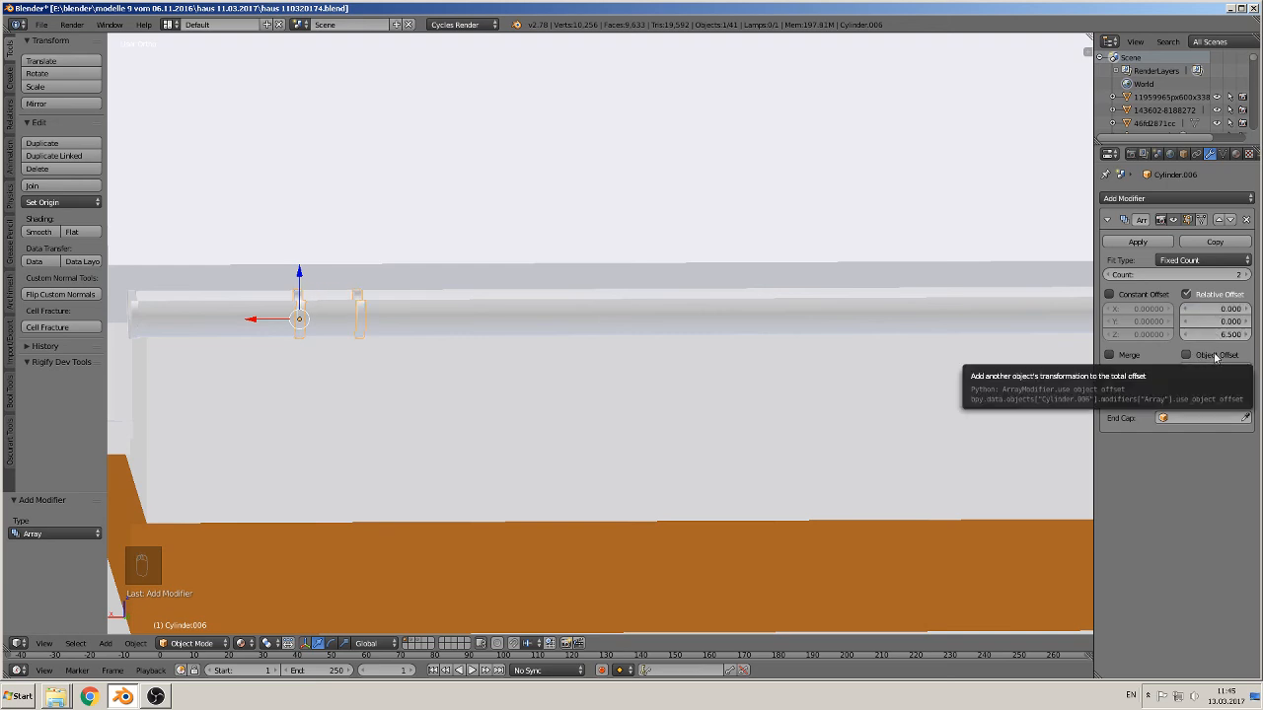
left_click_drag(1206, 335, 1248, 279)
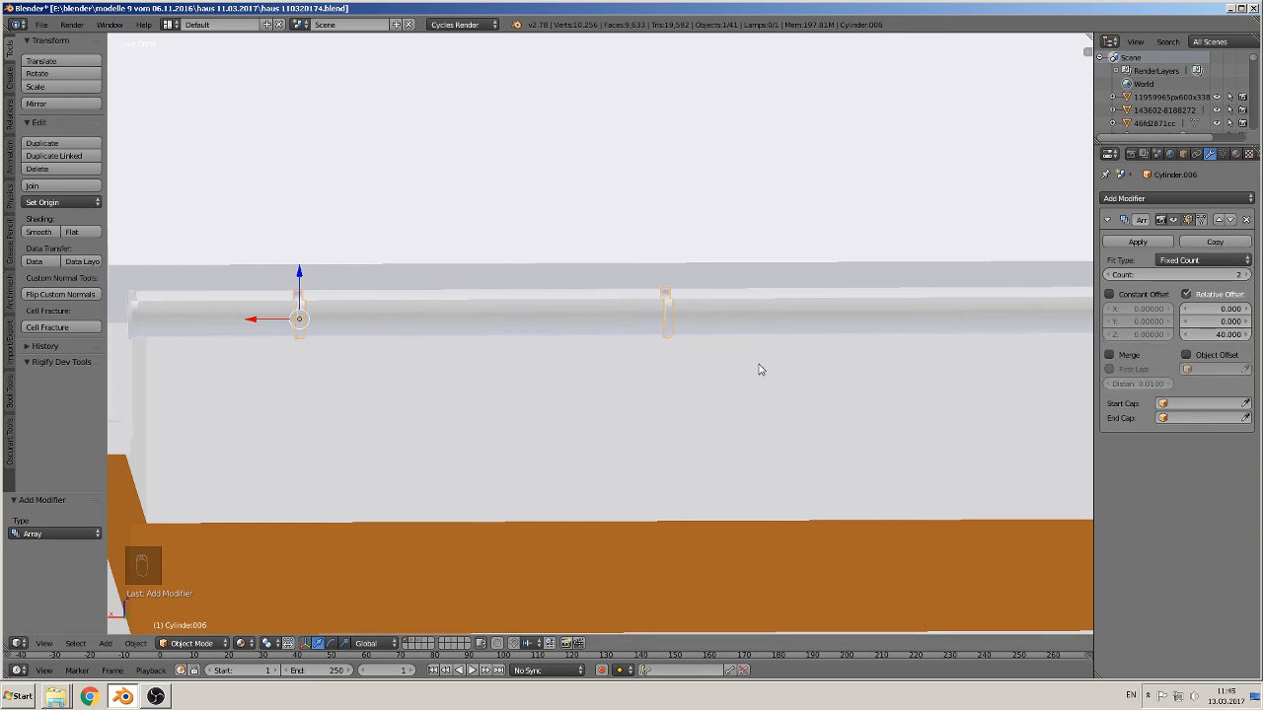
Set the ring array's count to 8 and deselect everything
scroll(761, 368, "down", 6)
middle_click_drag(746, 382, 584, 379, "shift")
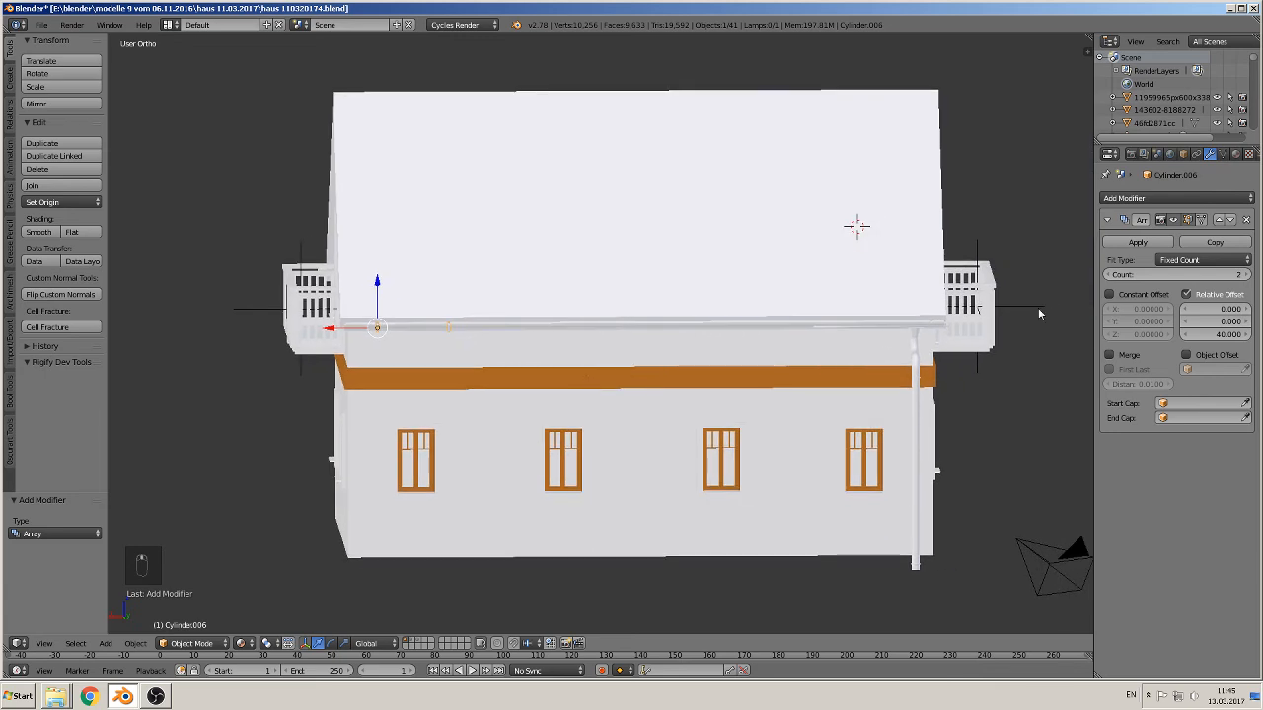
left_click(1226, 275)
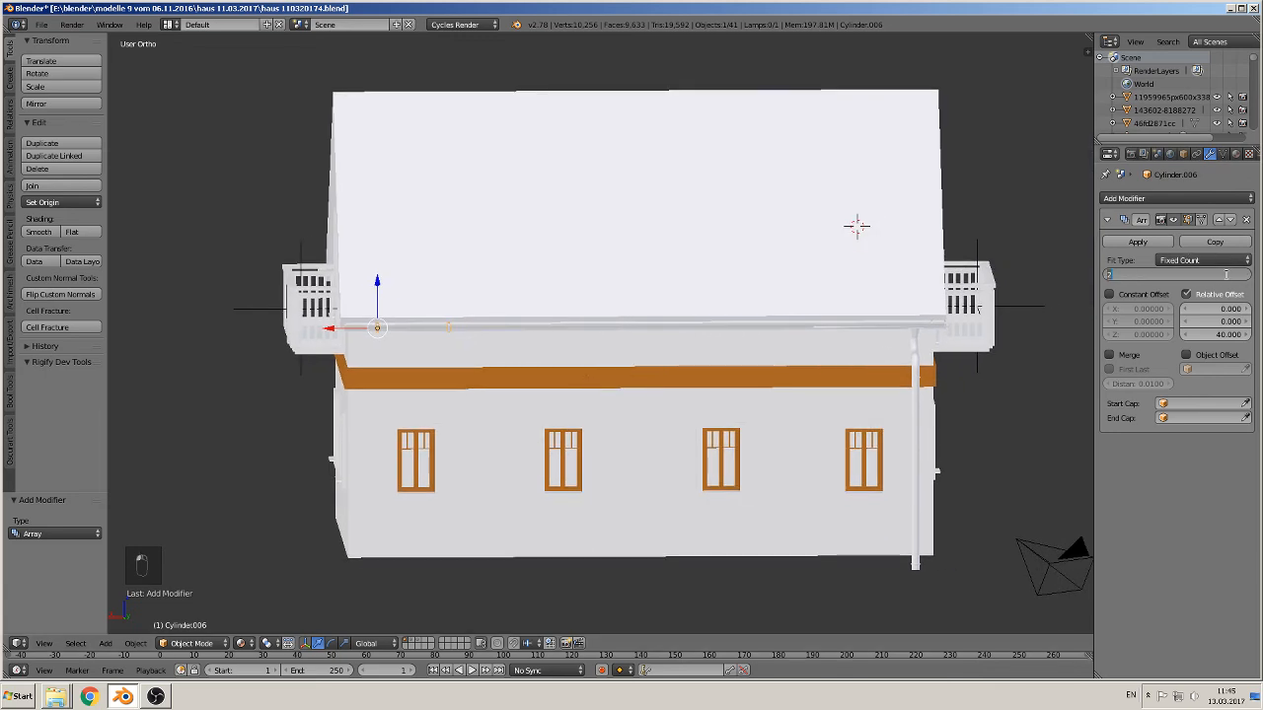
type("8")
key("Return")
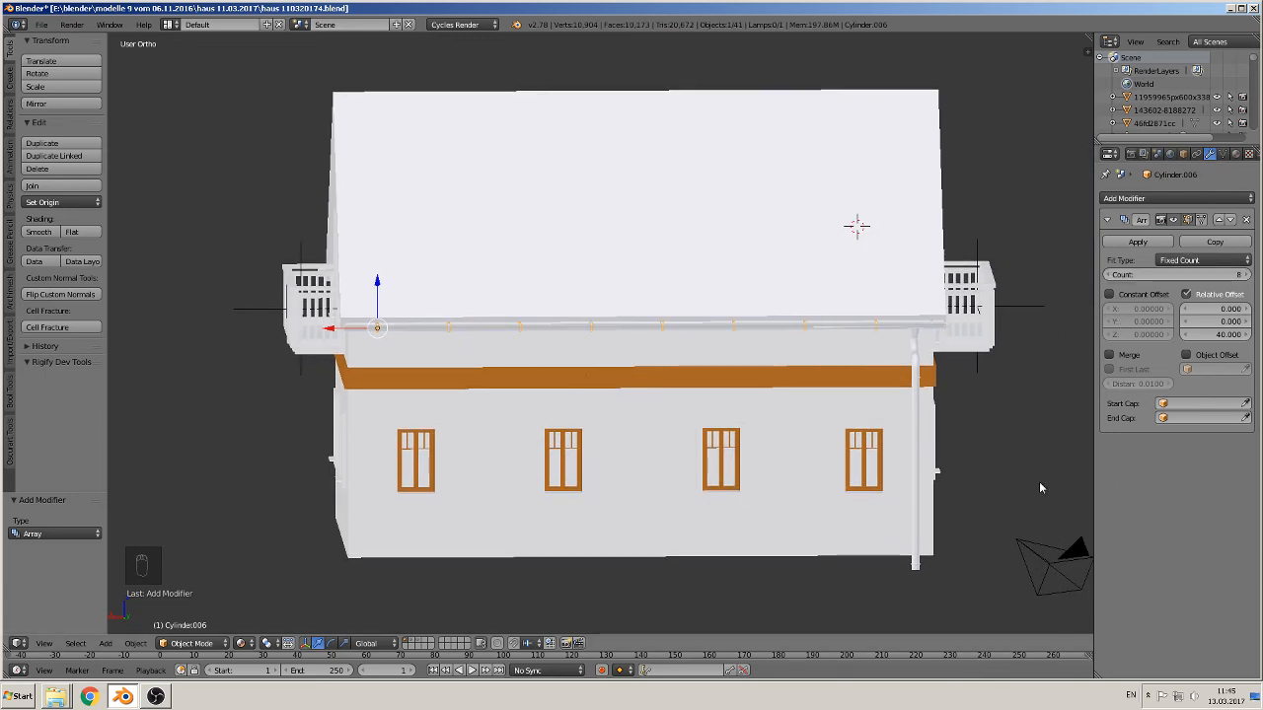
scroll(612, 350, "up", 2)
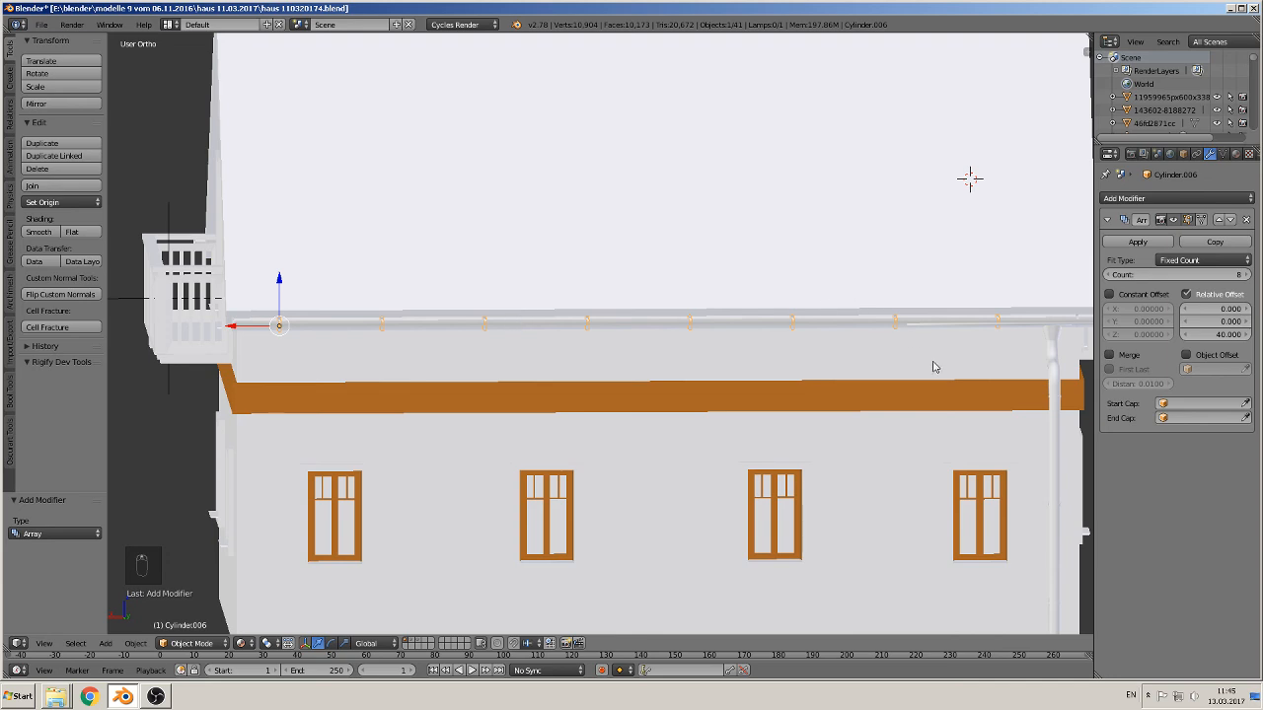
scroll(933, 366, "down", 1)
key("a")
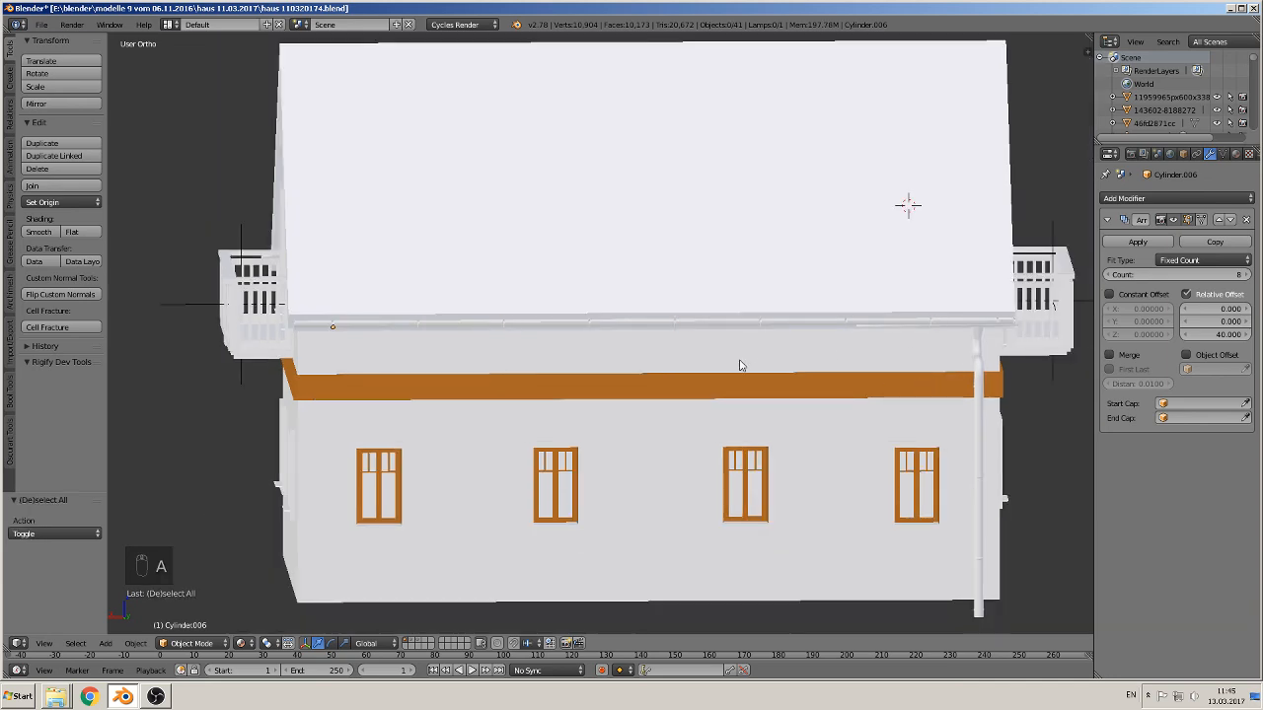
Select the loose rim rod beside the downpipe and move it -1.151 along Y to the gutter
key("Tab")
mouse_move(731, 361)
middle_mouse_down()
mouse_move(636, 356)
mouse_move(735, 370)
middle_mouse_up()
scroll(700, 368, "up", 5)
scroll(701, 368, "up", 2)
scroll(642, 358, "down", 3)
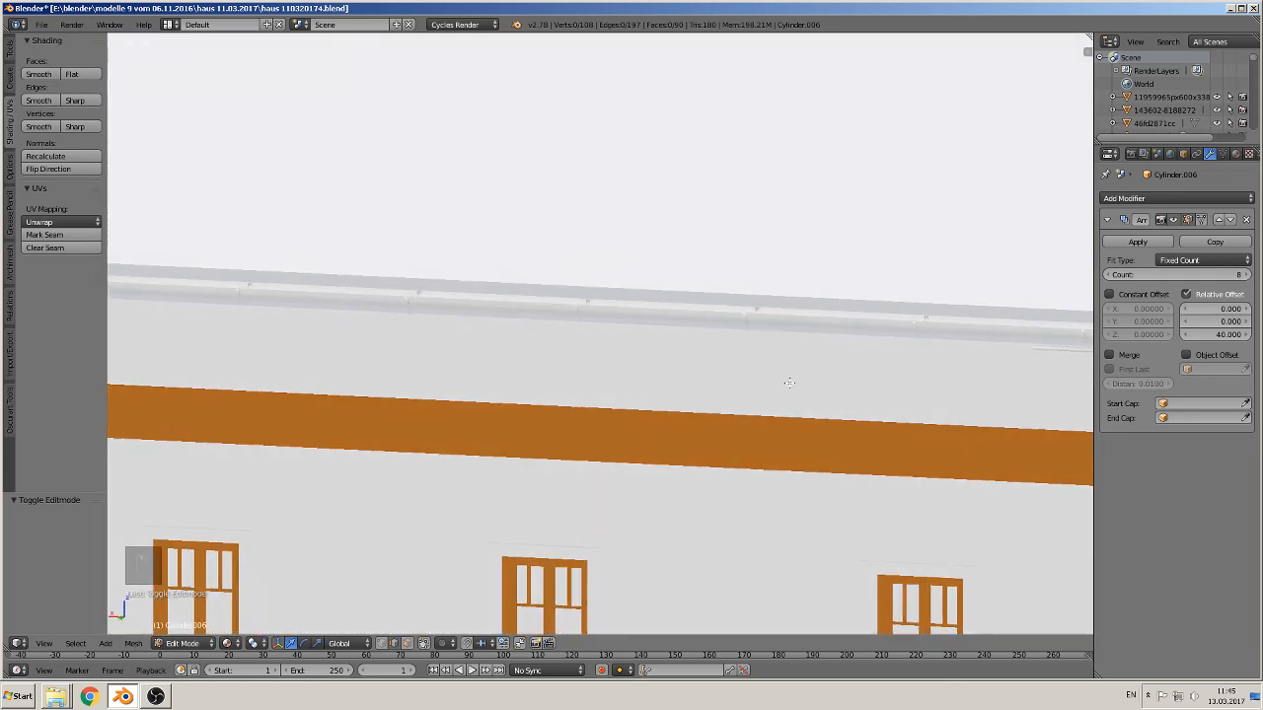
middle_click_drag(886, 373, 449, 353, "shift")
middle_click_drag(513, 377, 638, 398)
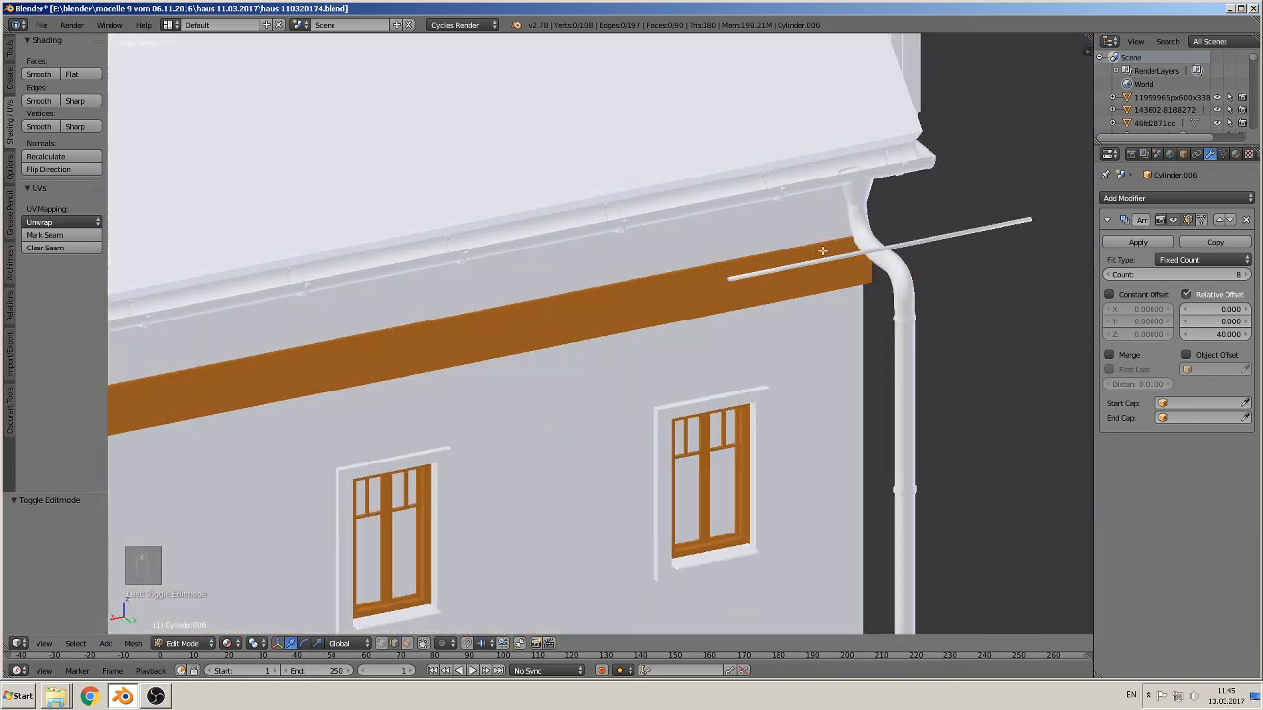
key("Tab")
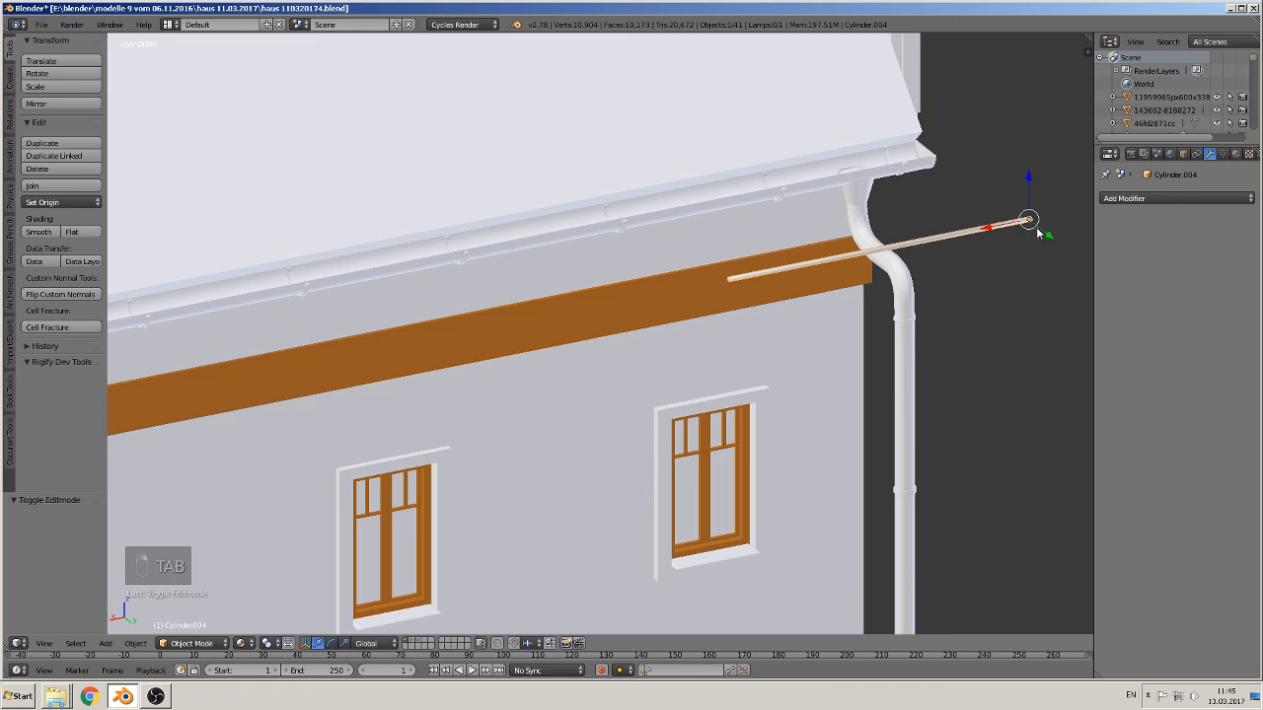
left_click_drag(1047, 241, 937, 188)
middle_click_drag(937, 189, 498, 333)
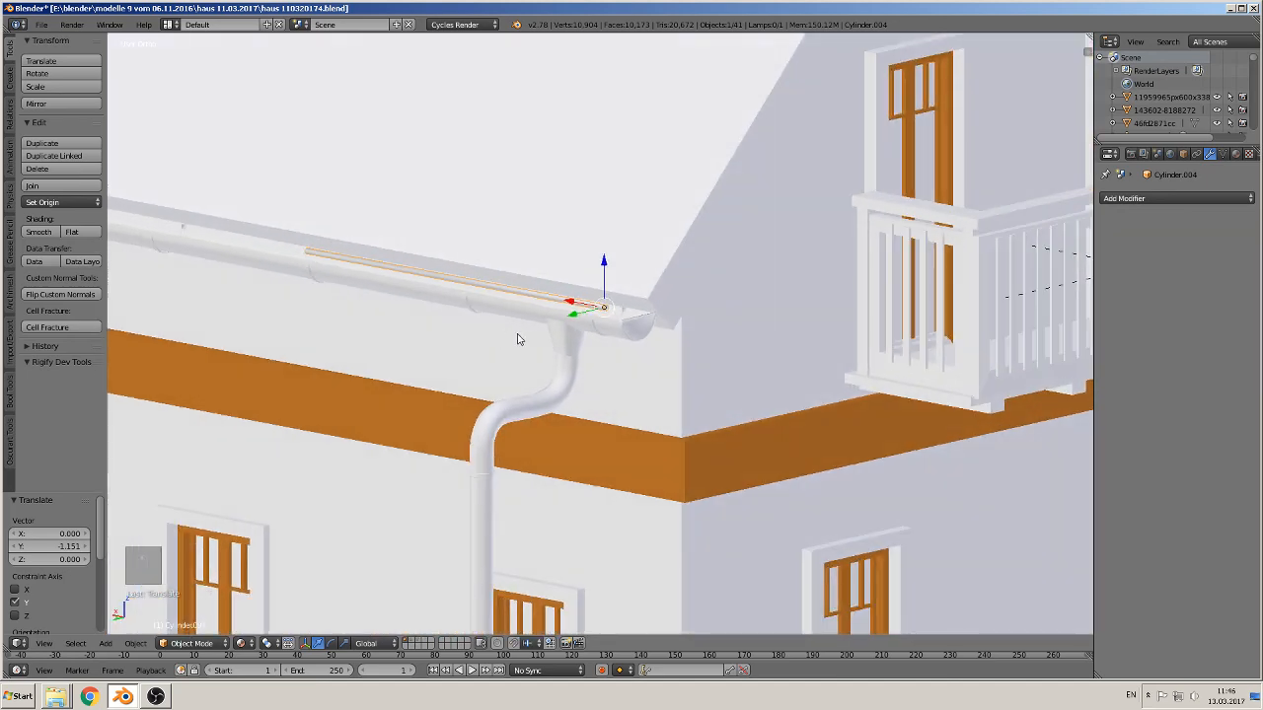
Fit the rod to the gutter's outer rim by shifting it -0.113 along Y and lowering it 0.004
scroll(518, 334, "up", 6)
left_click_drag(611, 229, 621, 293)
middle_click_drag(620, 294, 560, 283)
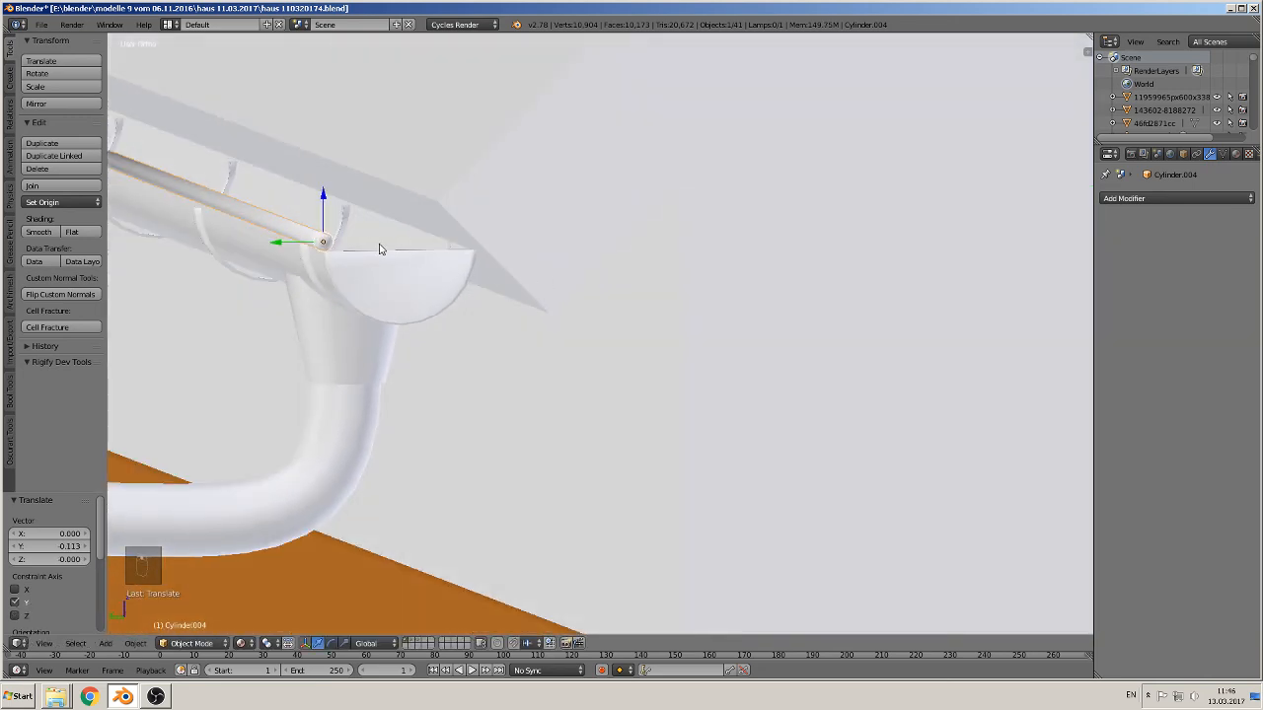
middle_click_drag(380, 248, 463, 248, "shift")
left_click_drag(405, 193, 405, 199)
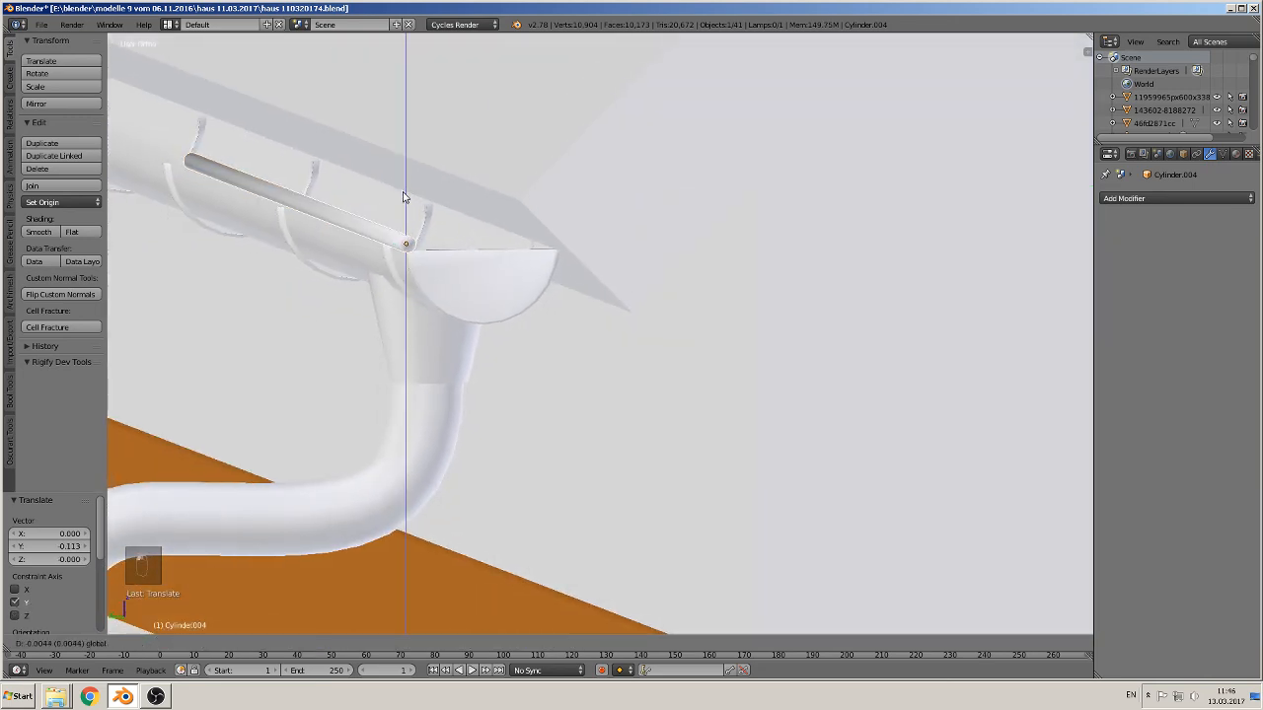
Lengthen the rim rod to the far gutter end by moving its end vertices 6.922 along X, and deselect it
middle_click_drag(404, 198, 631, 257)
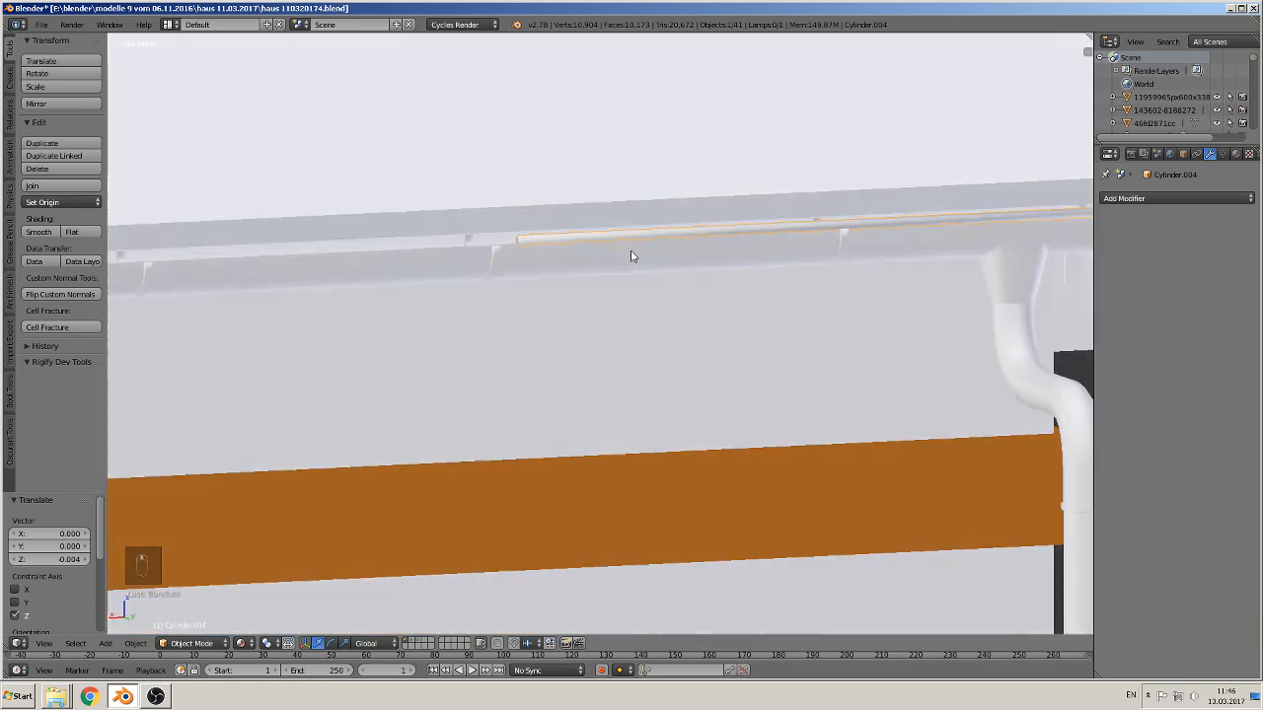
key("Tab")
scroll(565, 253, "down", 6)
middle_click_drag(572, 358, 885, 324, "shift")
scroll(878, 320, "down", 1)
left_click_drag(808, 287, 241, 332)
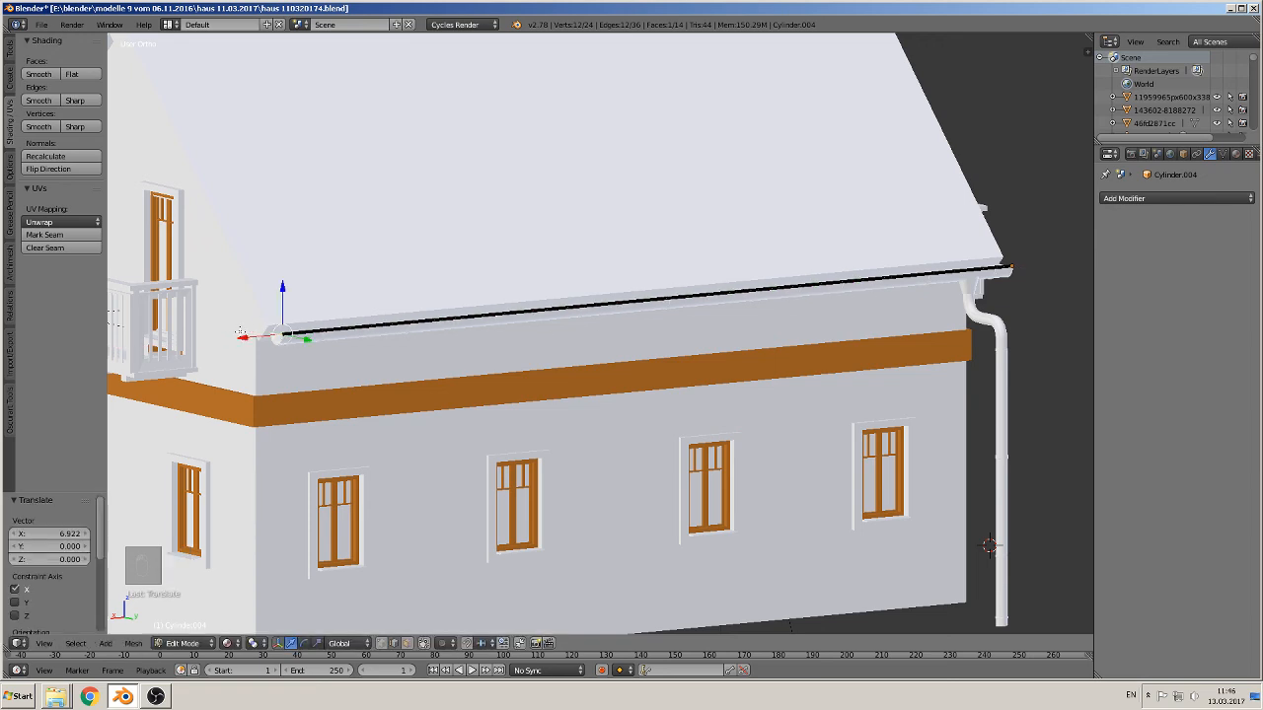
key("Tab")
key("a")
Open the gutter mesh at the four-window side's balcony corner for editing and select its linked downpipe
middle_click_drag(553, 341, 432, 352)
scroll(623, 318, "down", 2)
middle_click_drag(664, 335, 464, 315)
scroll(464, 316, "up", 6)
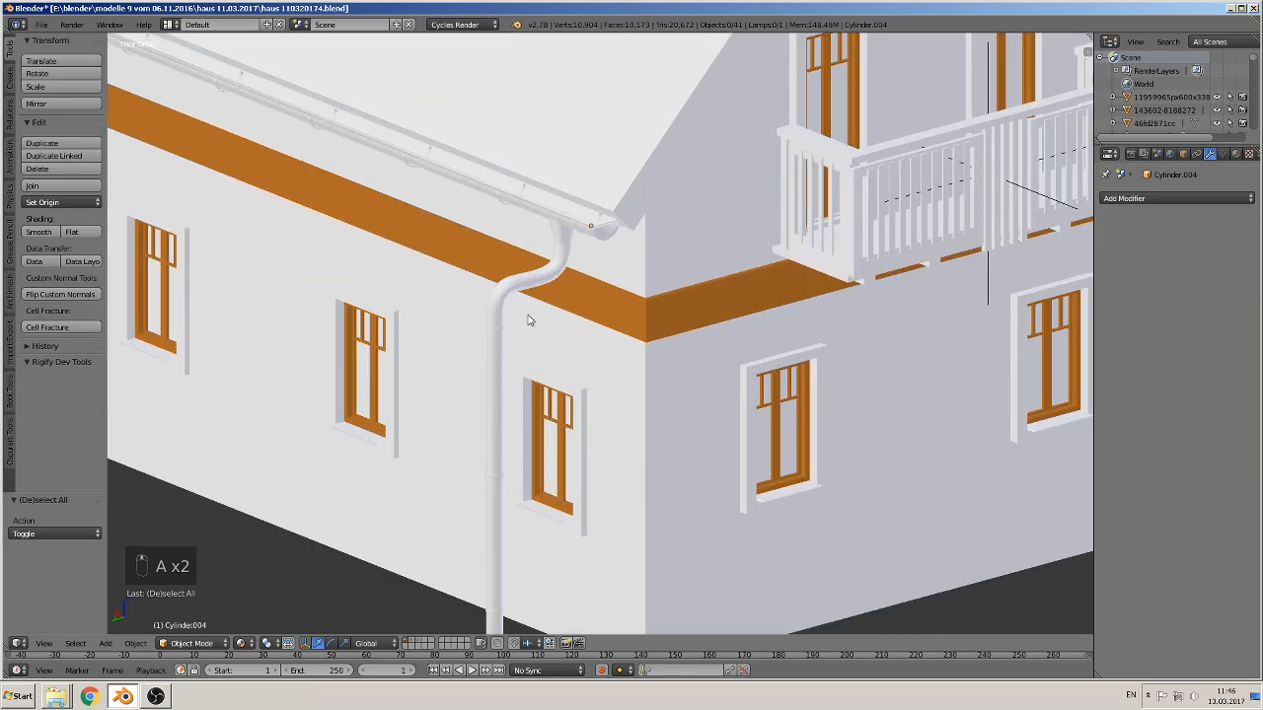
right_click(542, 246)
key("Tab")
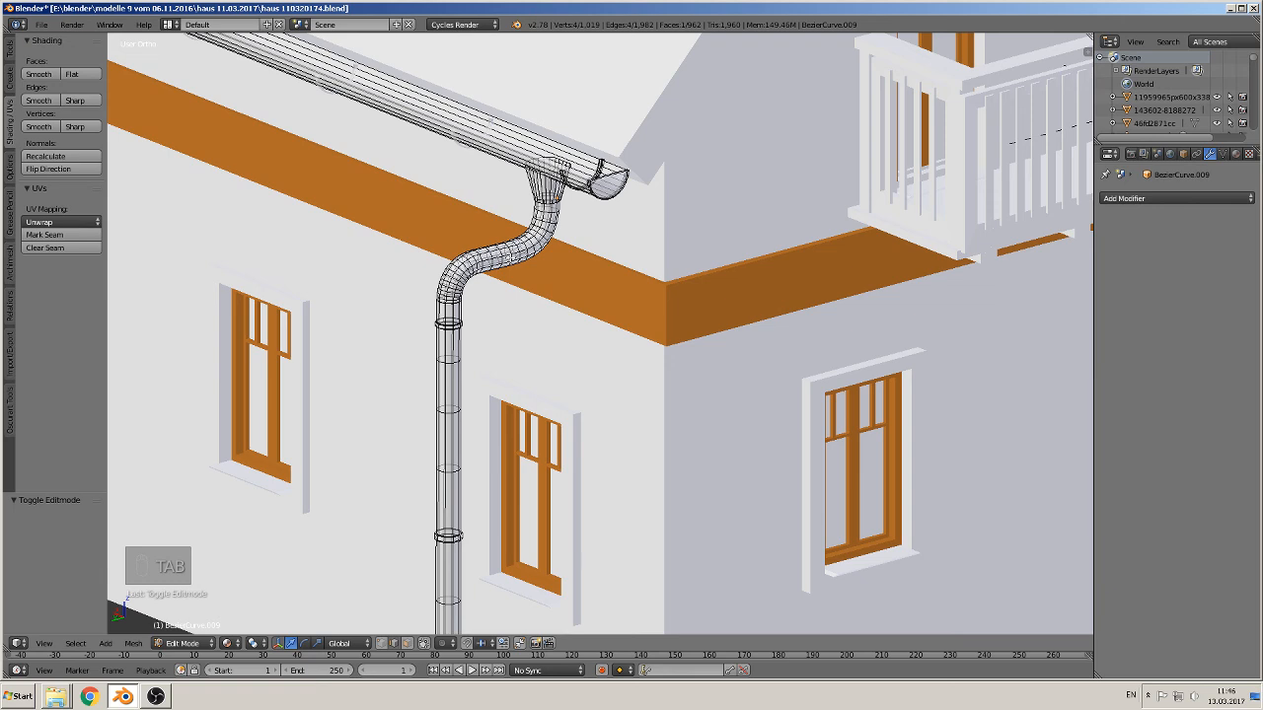
key("l")
scroll(576, 416, "down", 4)
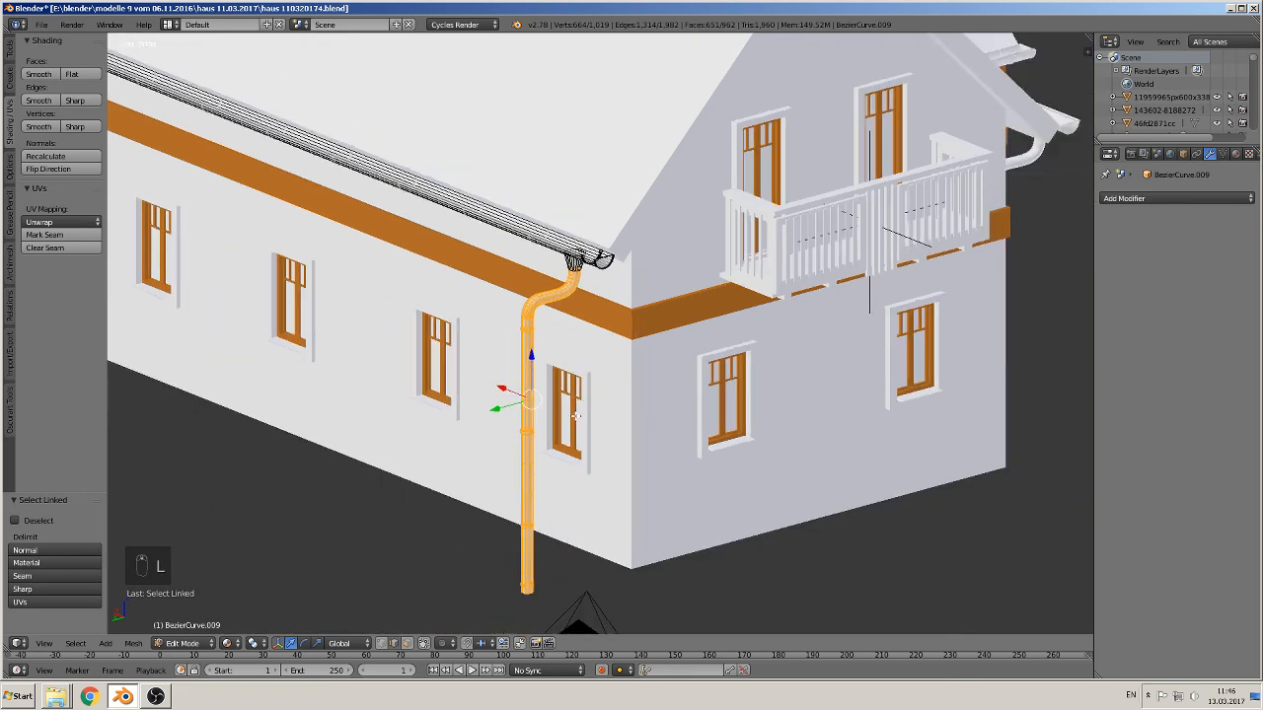
Try to rotate the downpipe 180° about the global Y axis
type("ry180")
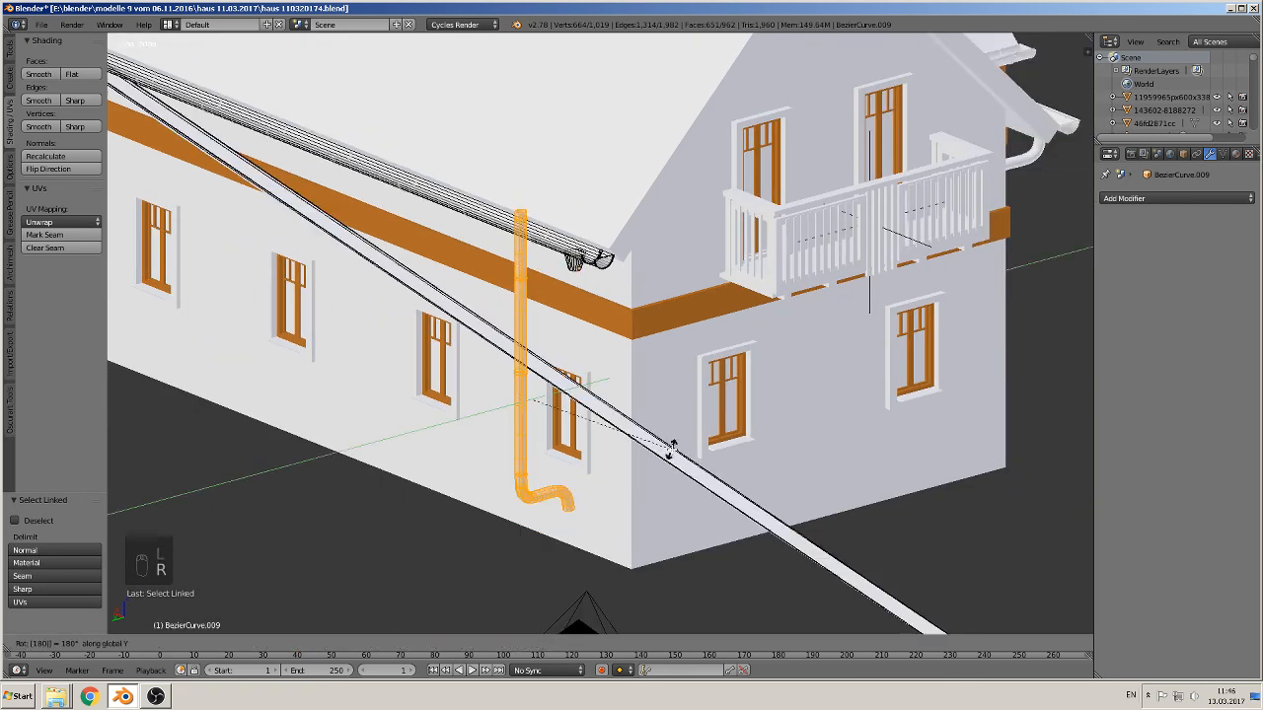
left_click(671, 419)
key("a")
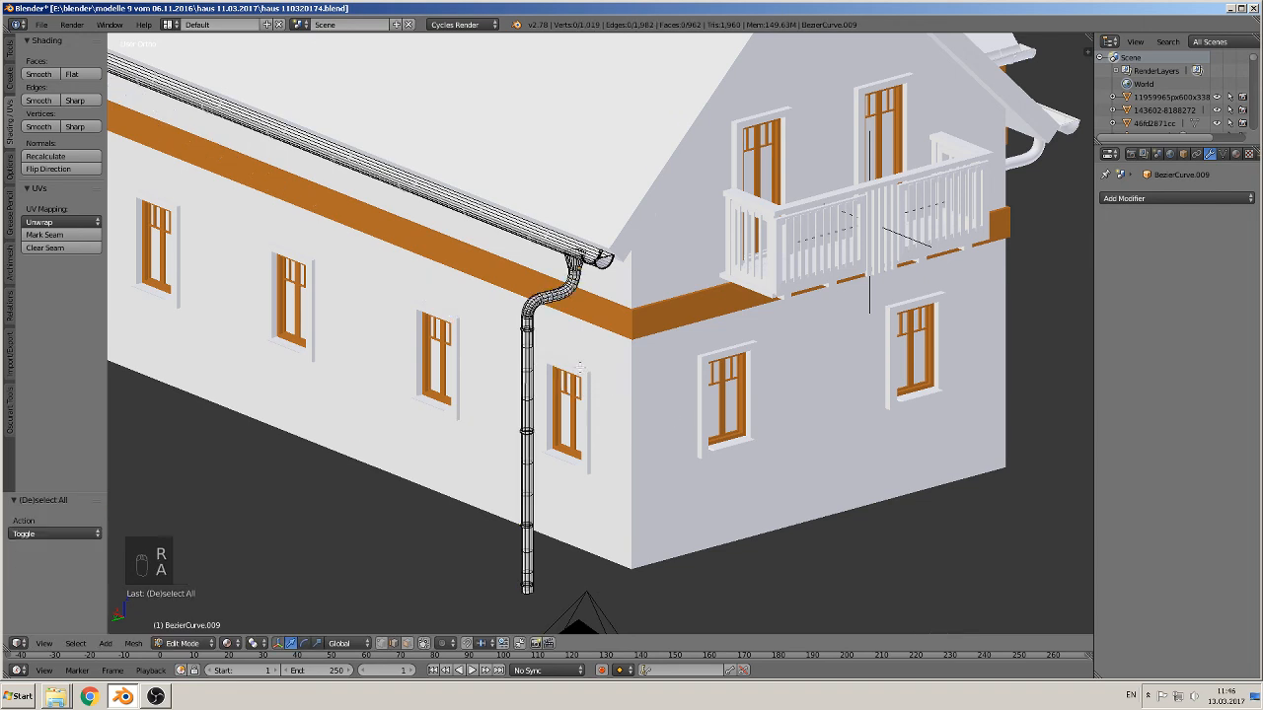
key("l")
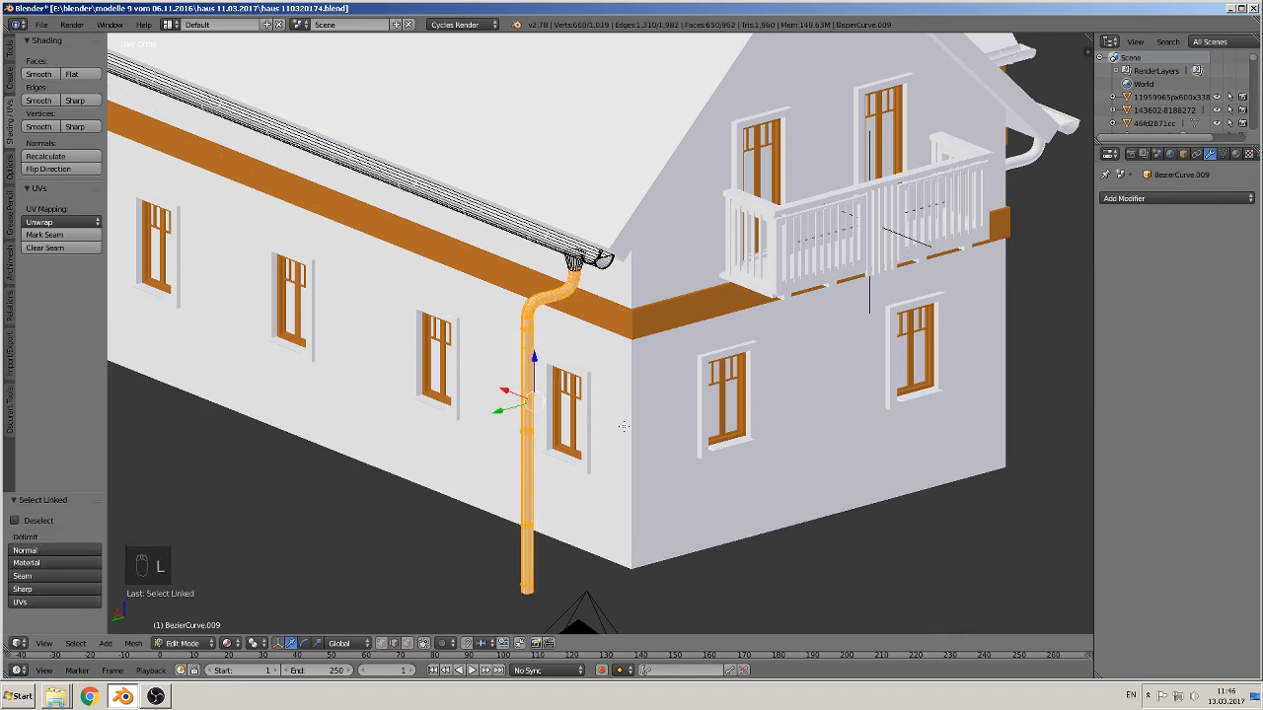
type("ry180")
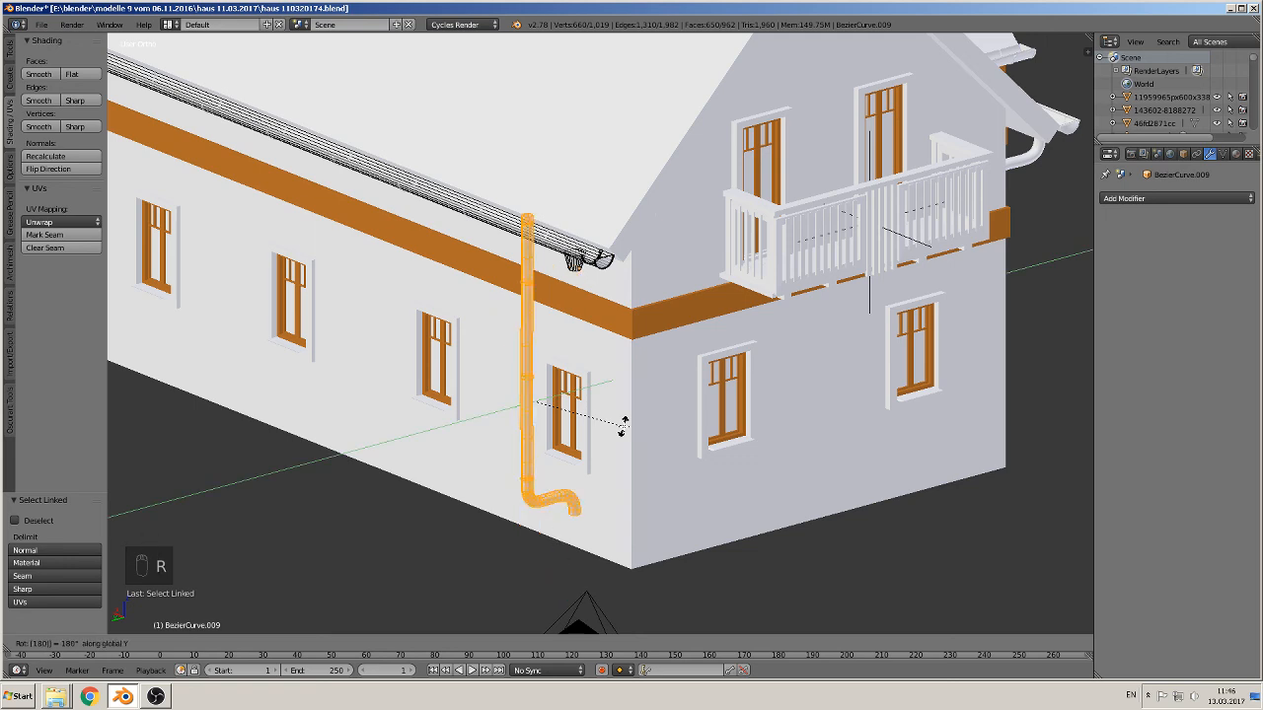
key("Escape")
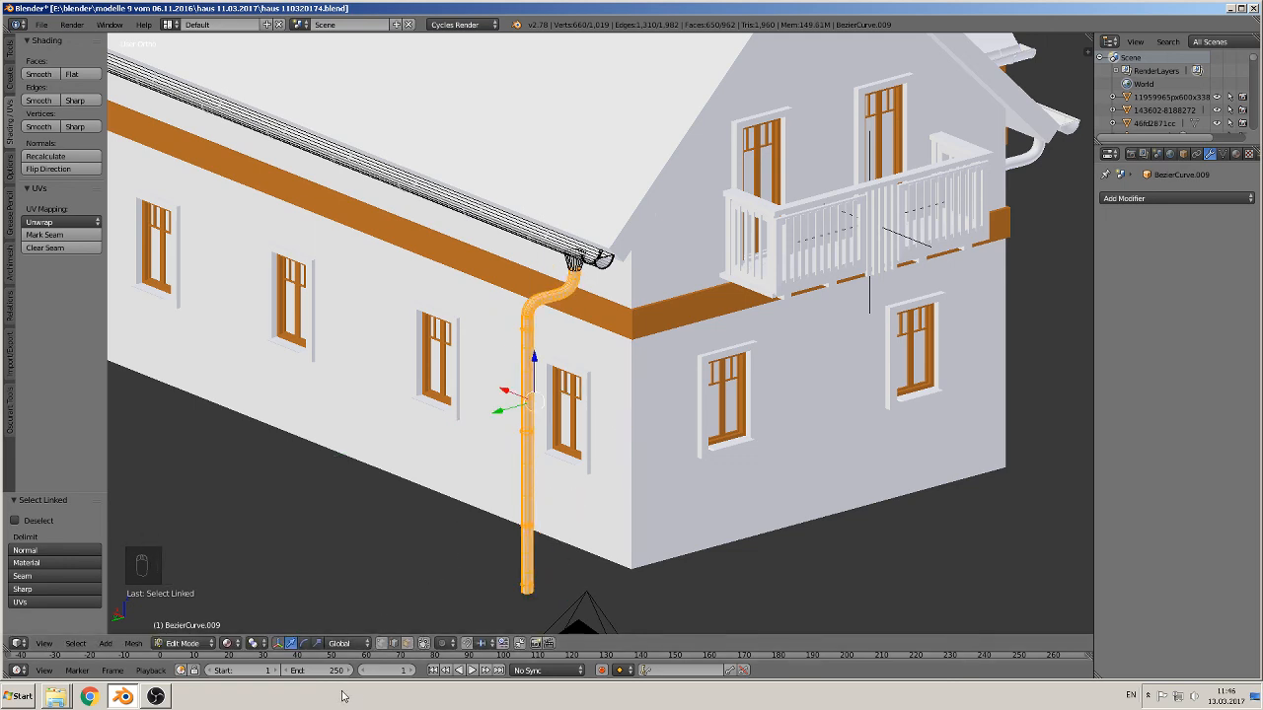
Mirror the selected downpipe along the global X axis and along the global Y axis
left_click(133, 644)
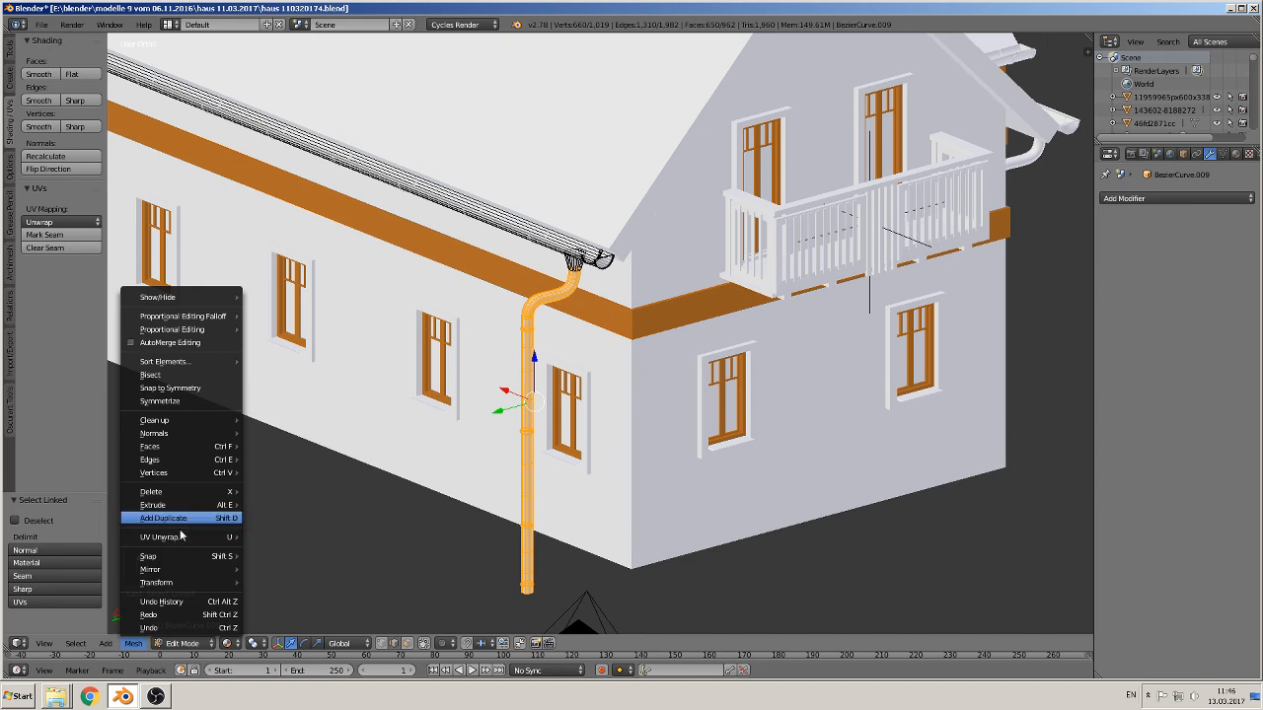
mouse_move(170, 570)
left_click(332, 465)
key("x")
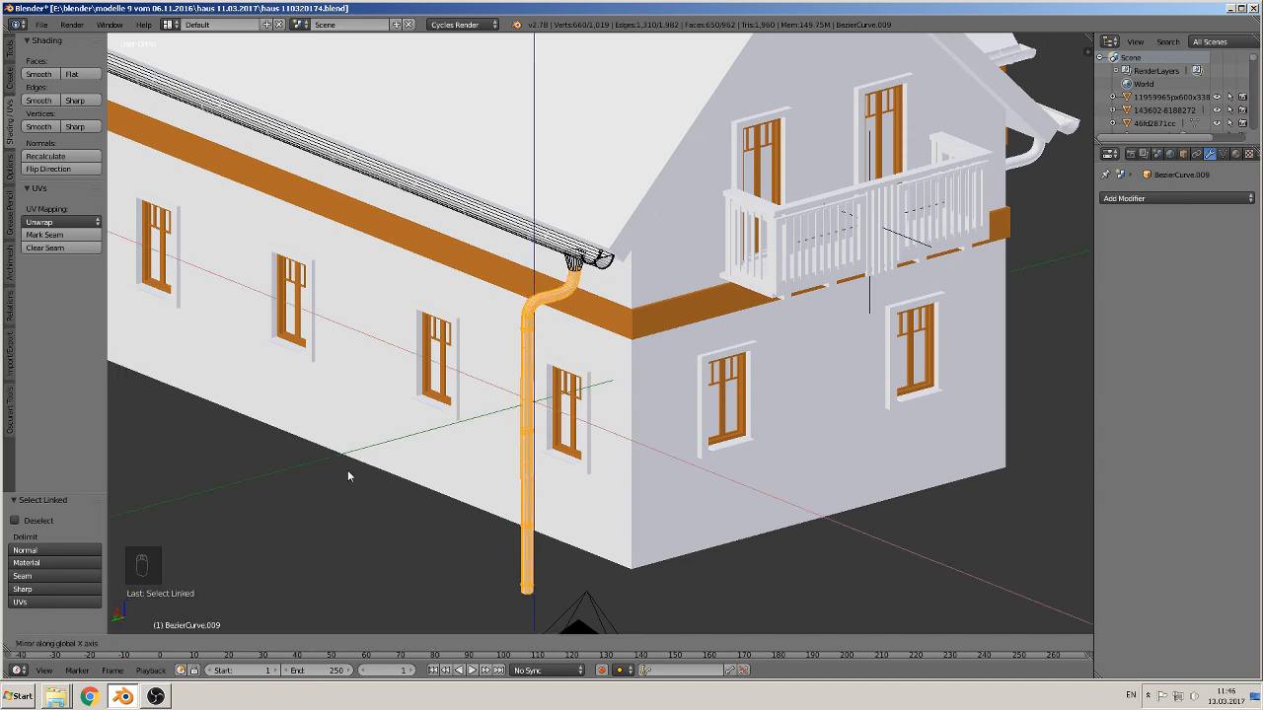
left_click(356, 469)
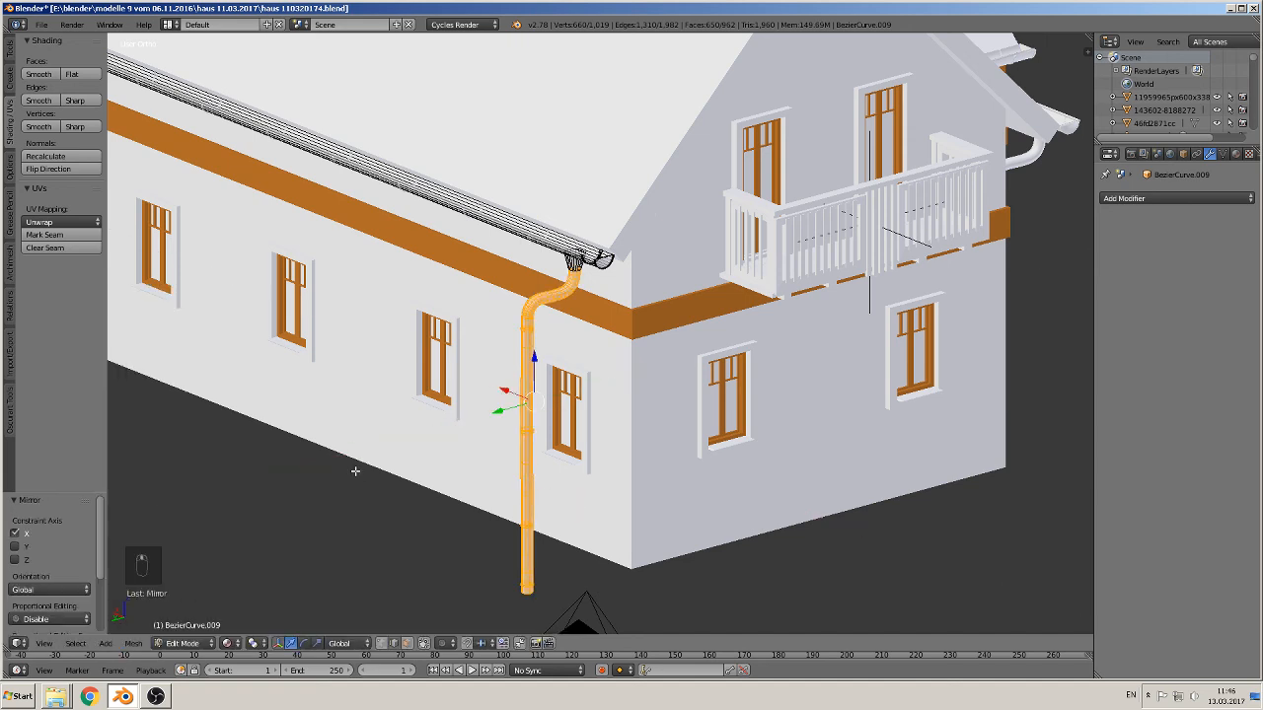
left_click(135, 645)
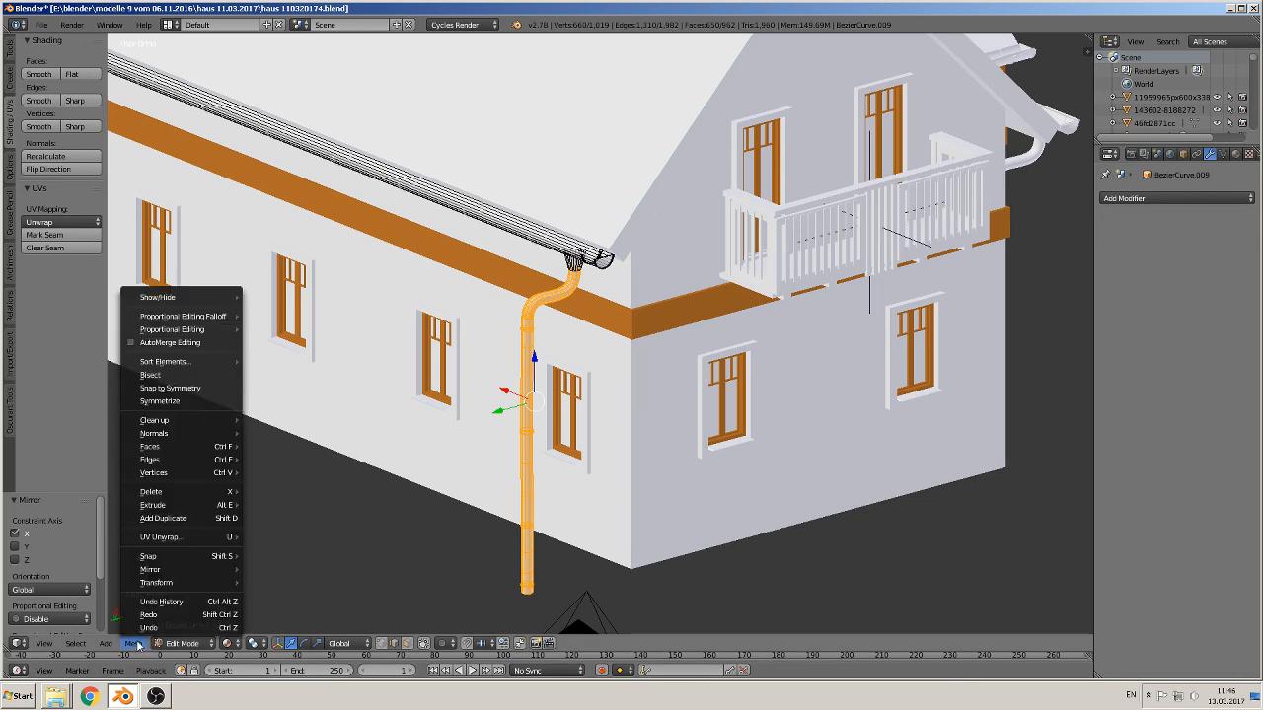
mouse_move(193, 569)
left_click(316, 465)
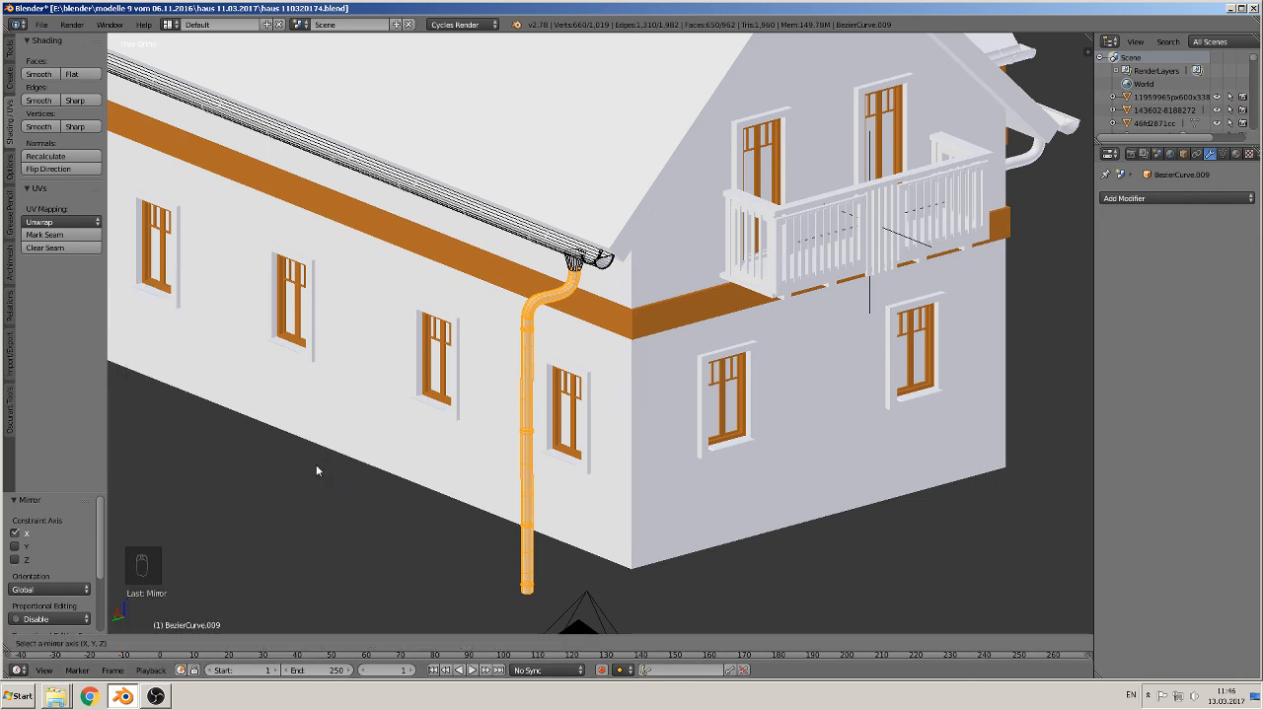
left_click(313, 464)
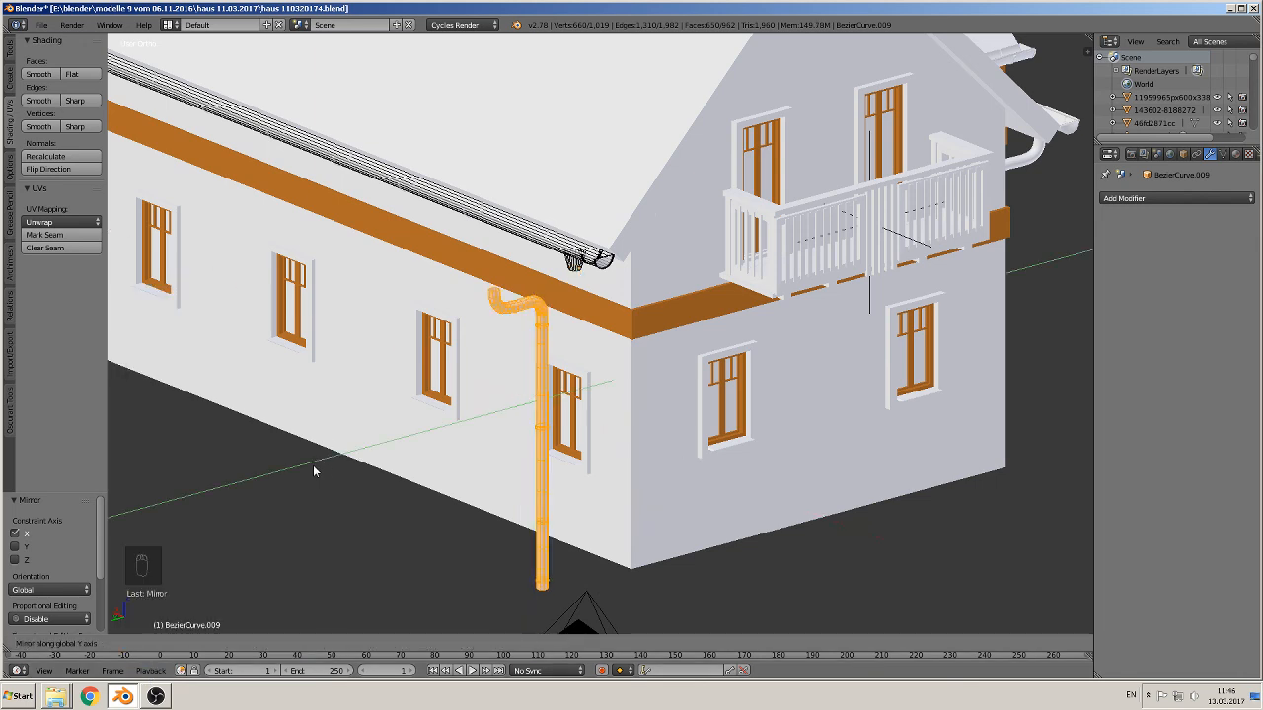
Move the mirrored downpipe about -1.08 along Y to meet the gutter outlet, and deselect it
key("g")
key("y")
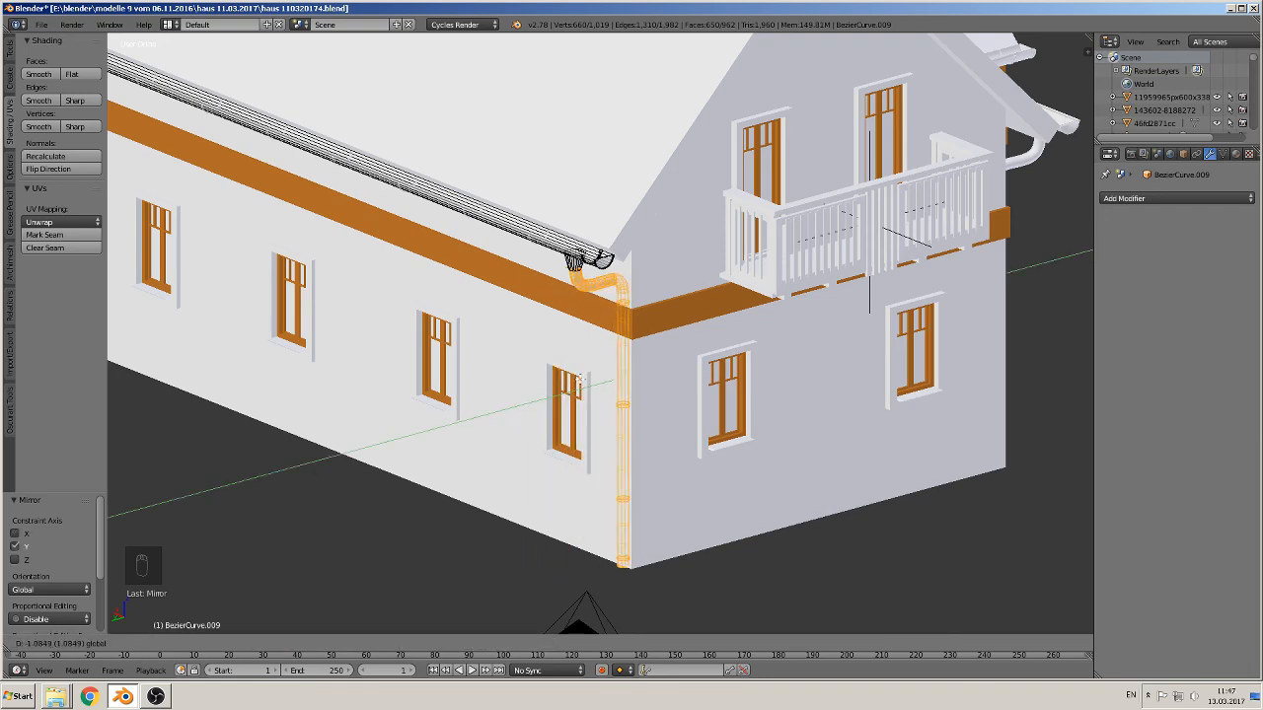
left_click(576, 390)
middle_click_drag(579, 394, 578, 313)
middle_click_drag(614, 265, 615, 266)
scroll(621, 302, "up", 1)
key("a")
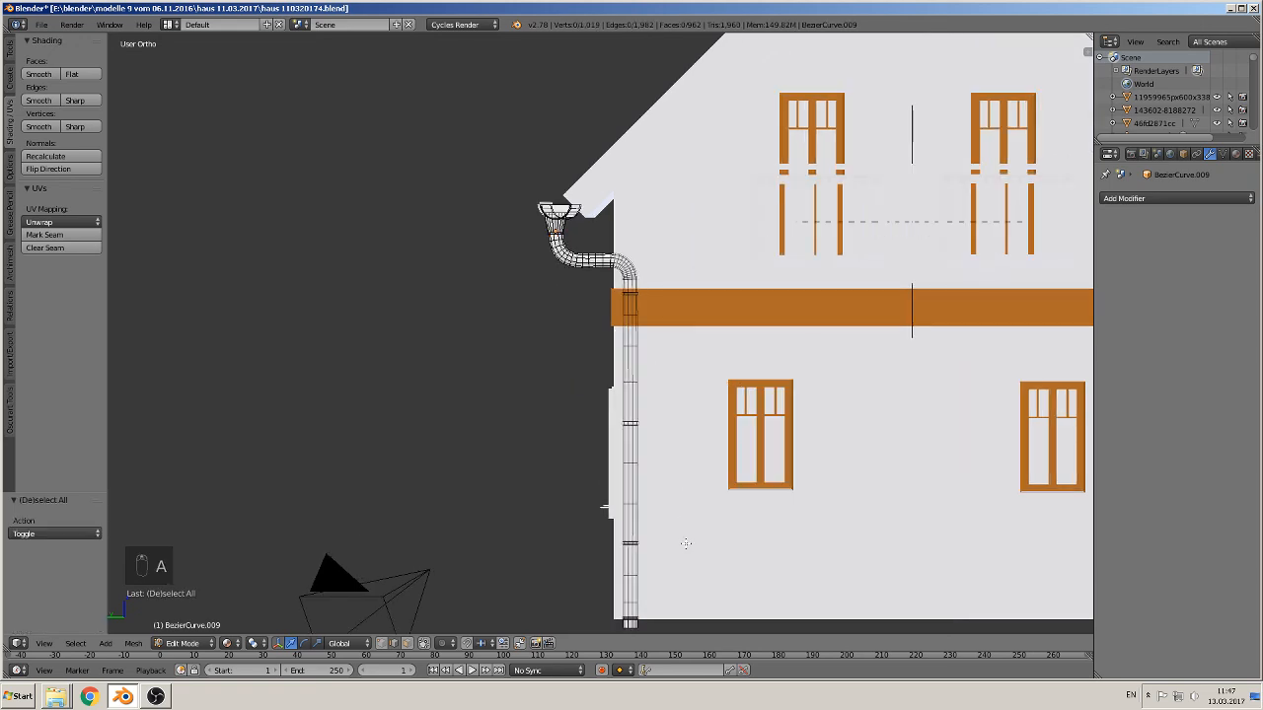
Dissolve two edge loops in the horizontal section between the downpipe's two bends
middle_click_drag(701, 572, 680, 493, "shift")
scroll(641, 283, "up", 3)
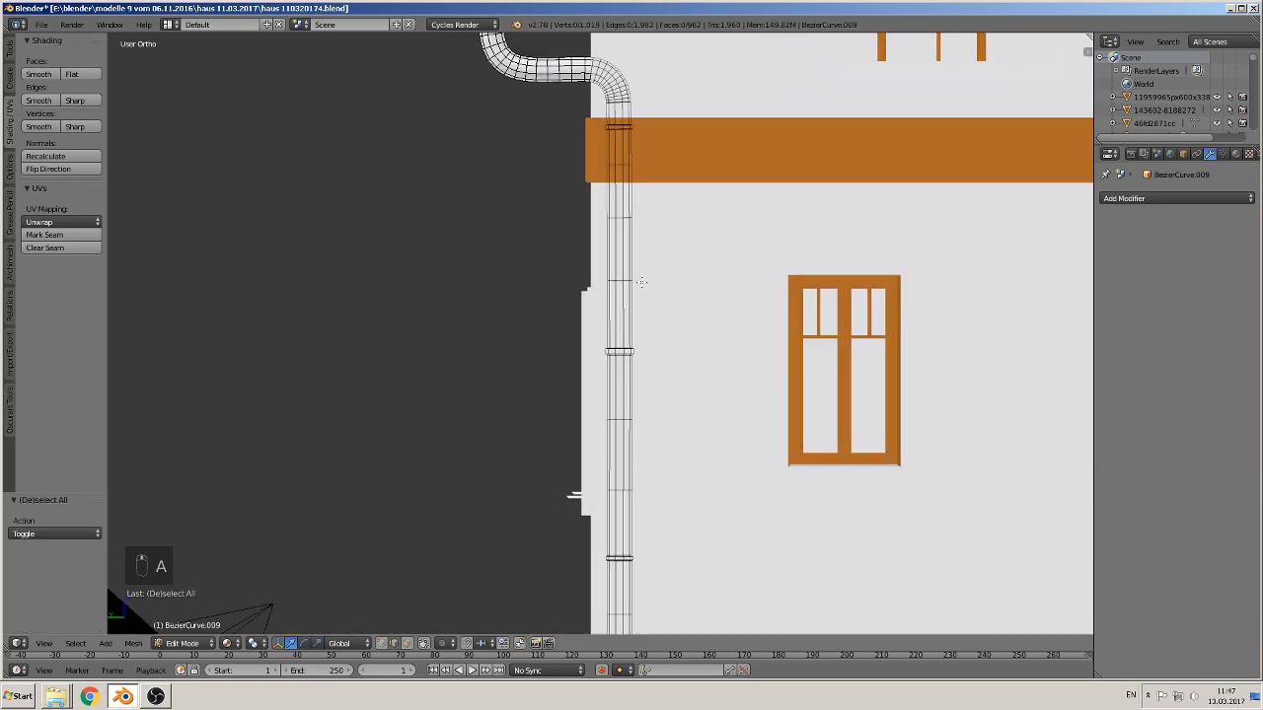
scroll(641, 282, "up", 1)
middle_click_drag(606, 71, 572, 369, "shift")
scroll(601, 276, "up", 2)
scroll(602, 276, "up", 1)
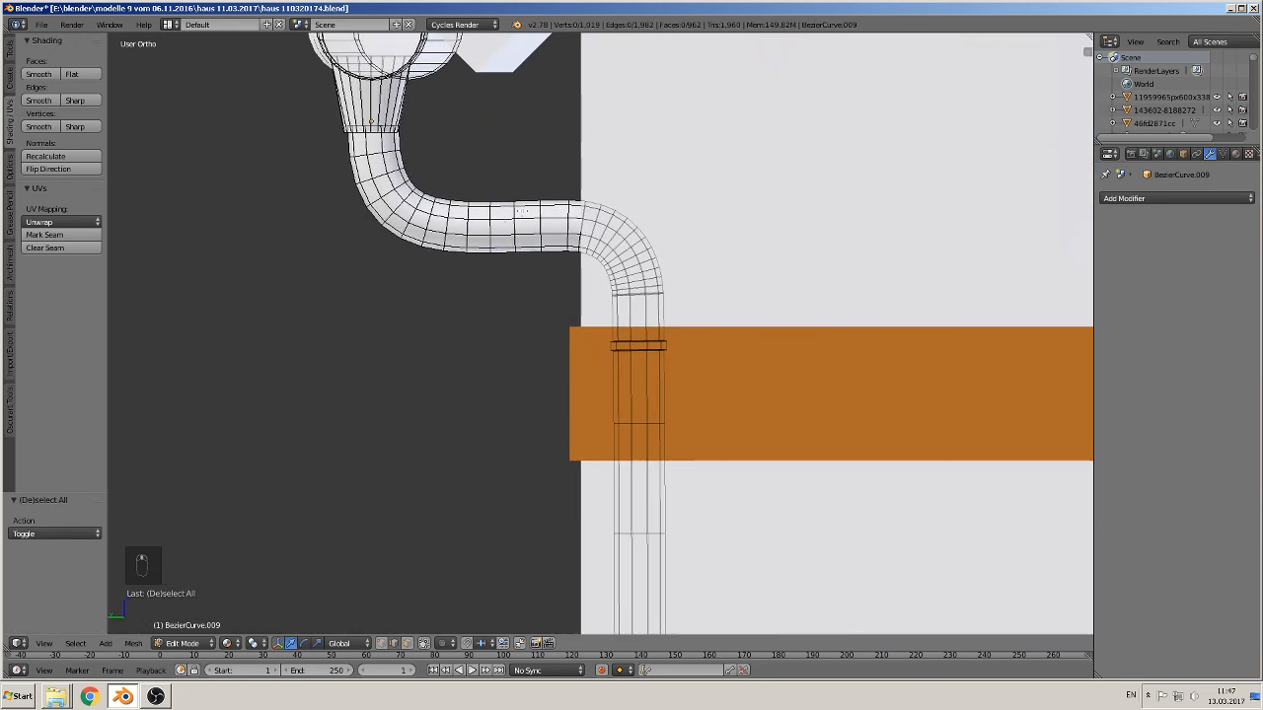
scroll(511, 267, "up", 1, "alt")
right_click(517, 227, "alt")
key("x")
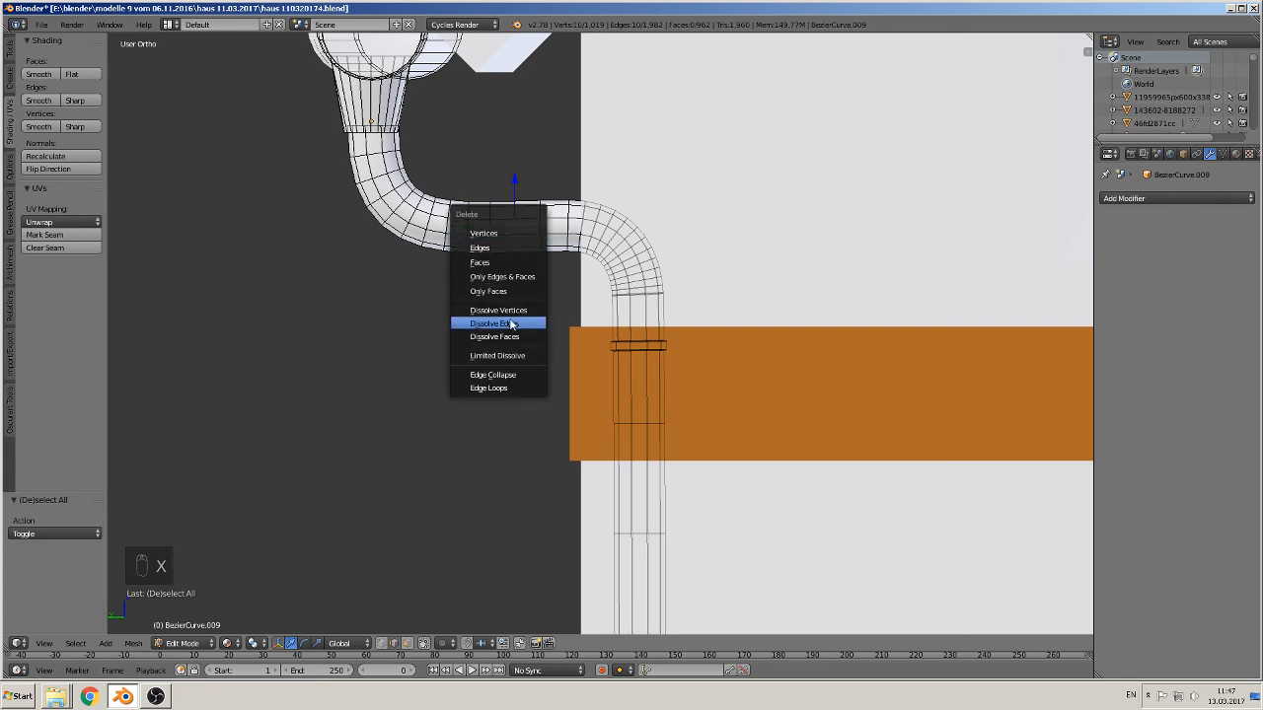
left_click(512, 324)
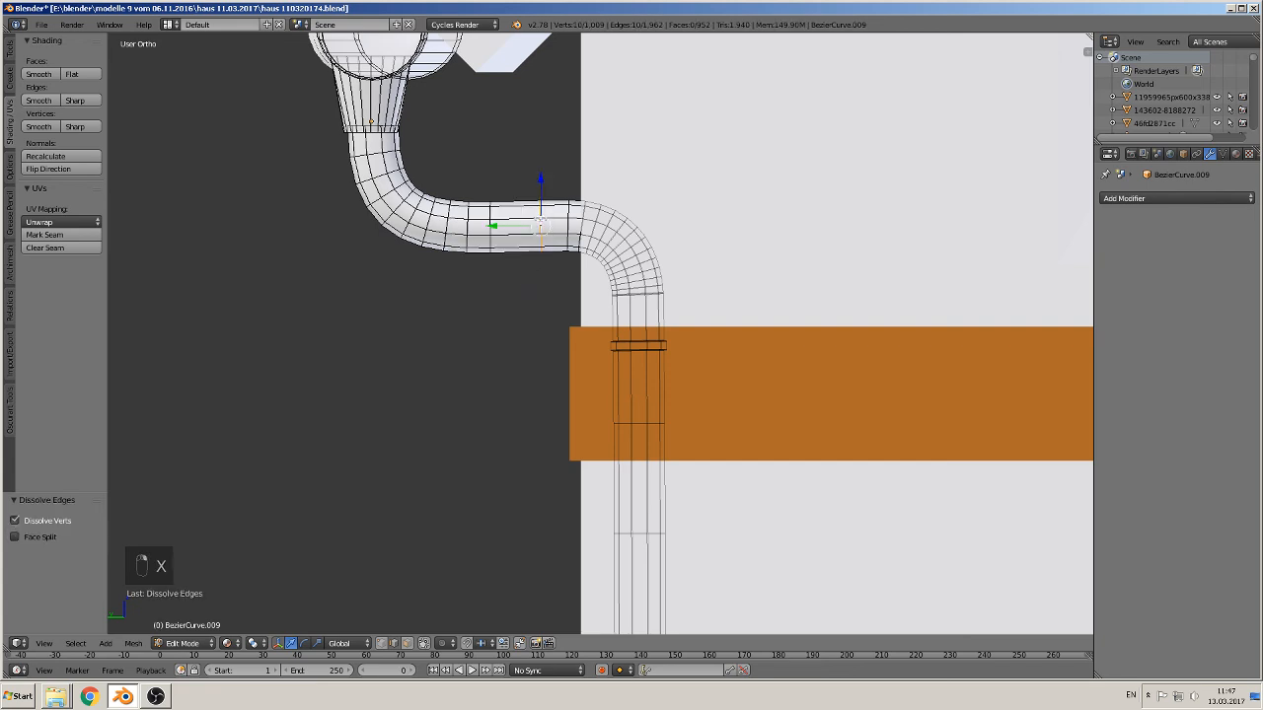
key("x")
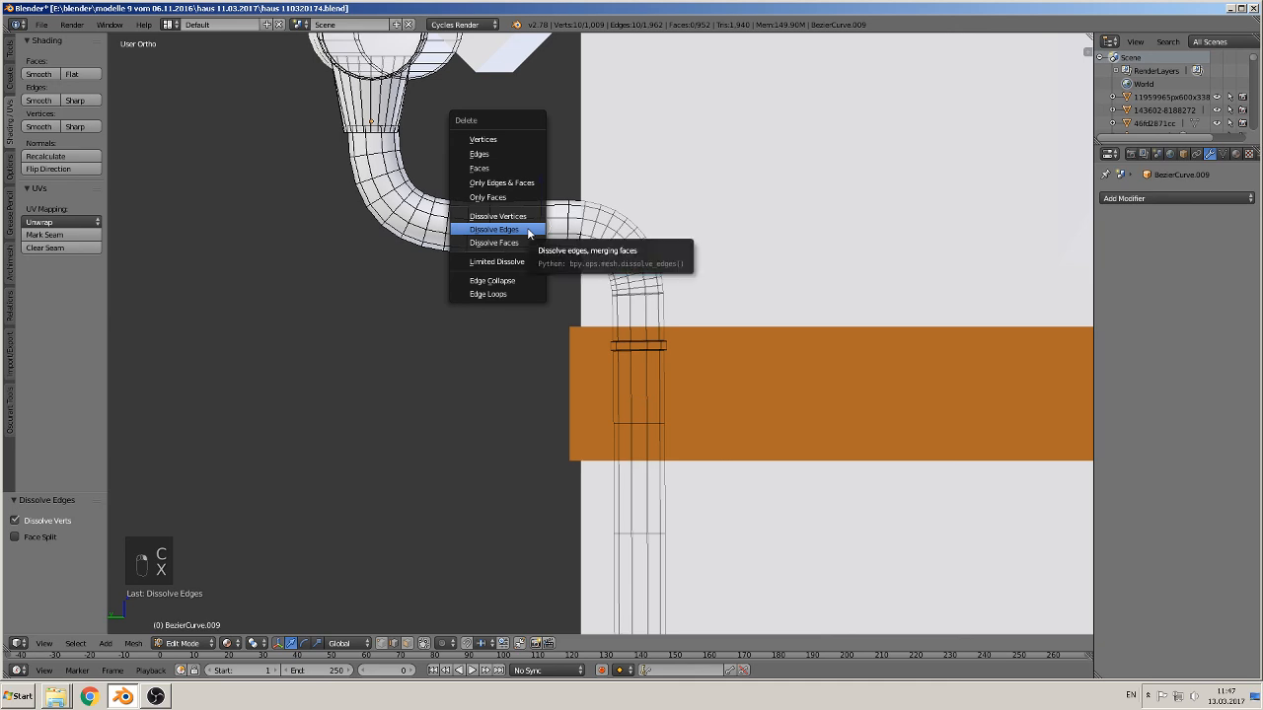
left_click(541, 223)
Select the vertices of the lower bend and vertical pipe and move them 0.137 along Y, outward from the wall
scroll(552, 255, "down", 5)
middle_click_drag(672, 426, 652, 207, "shift")
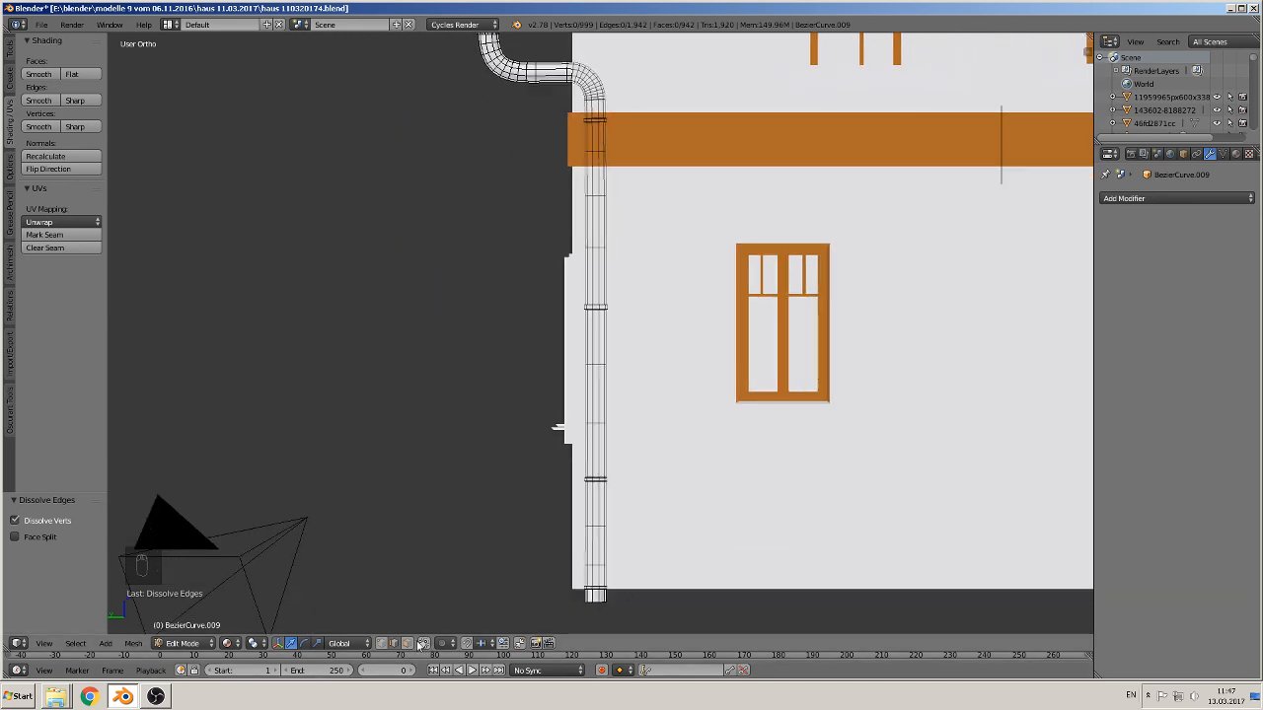
left_click(381, 643)
key("b")
left_click_drag(628, 608, 538, 40)
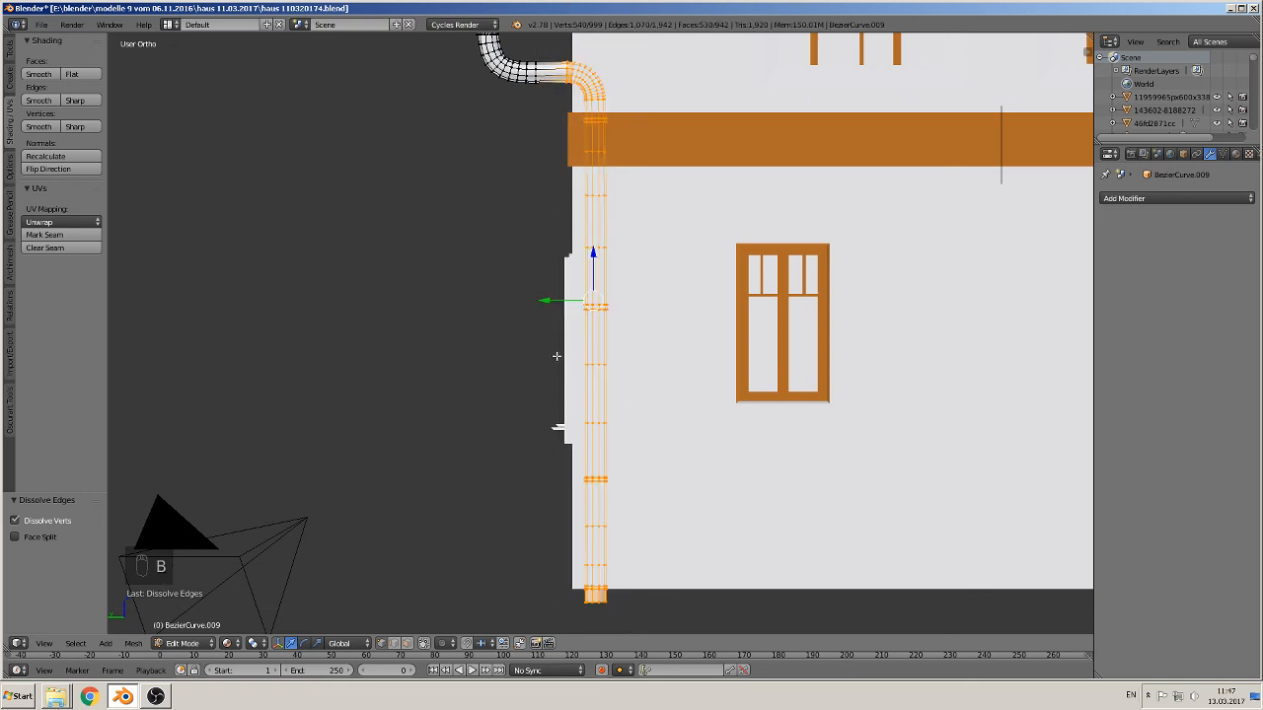
left_click_drag(543, 300, 524, 296)
Deselect the pipe and dissolve two more edge loops in its shortened horizontal section
middle_click_drag(548, 54, 554, 220, "shift")
scroll(555, 220, "up", 4)
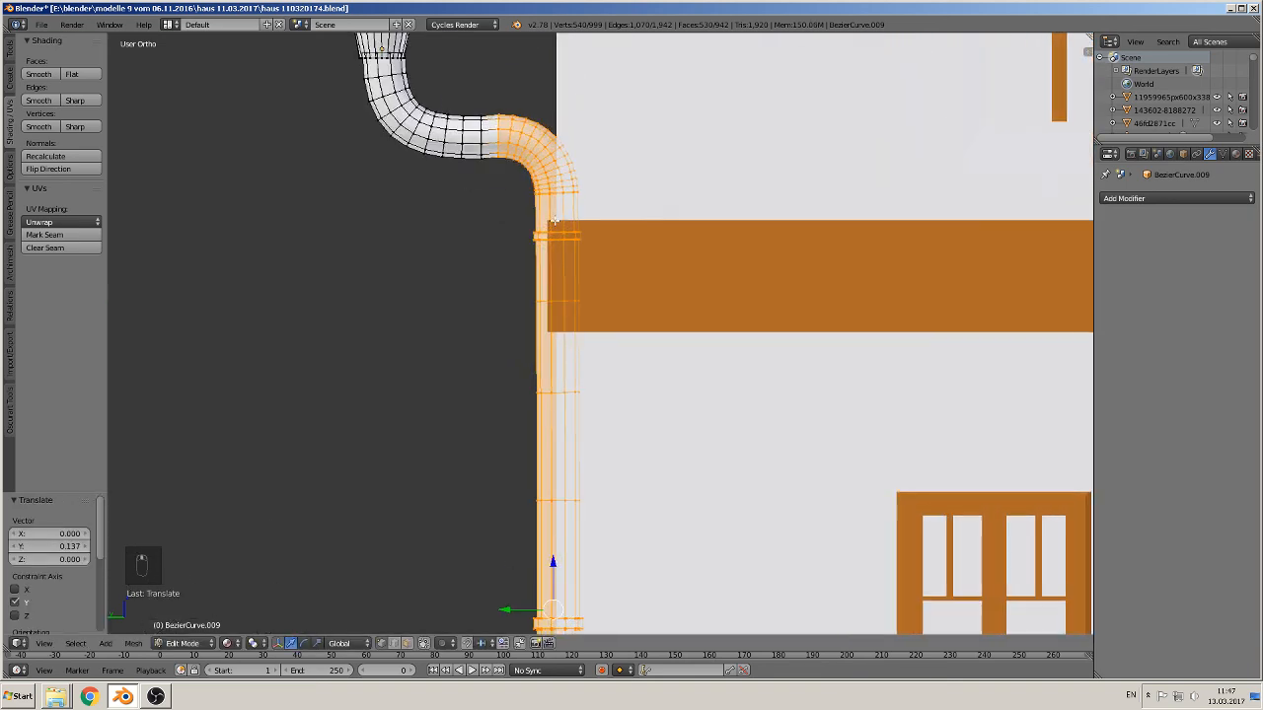
key("a")
right_click(481, 137)
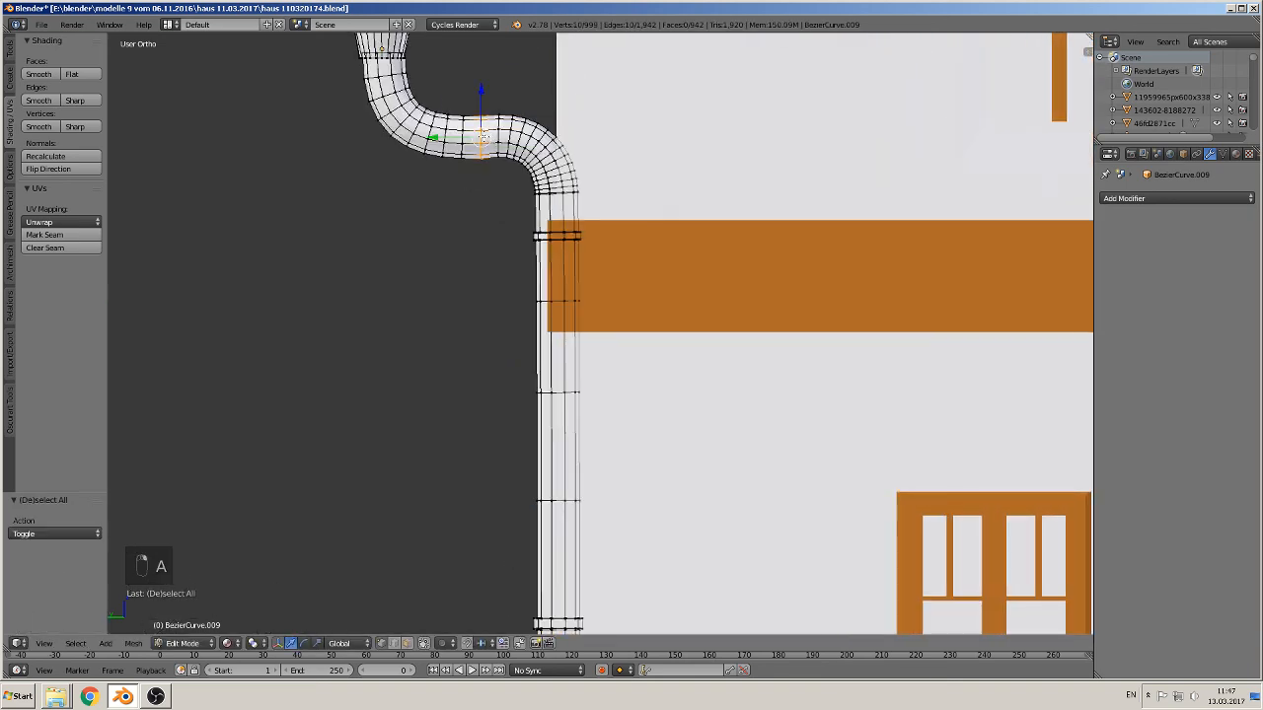
key("x")
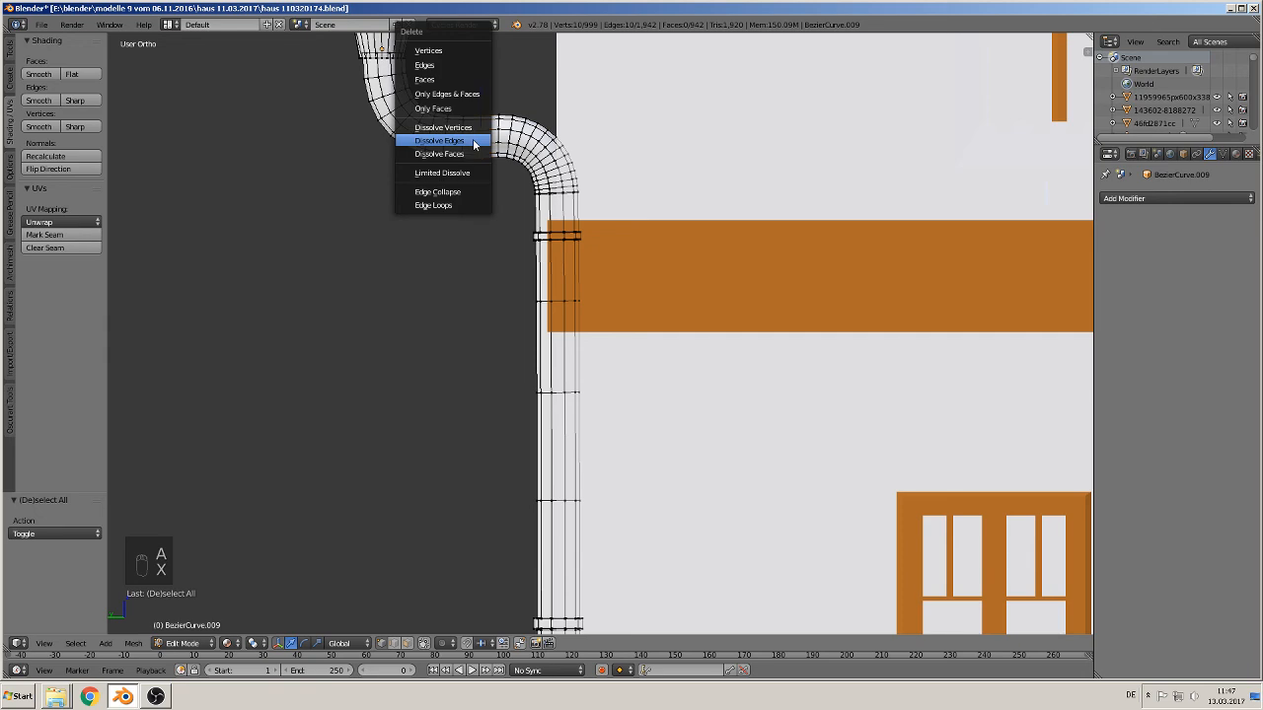
left_click(449, 128)
right_click(464, 138, "alt")
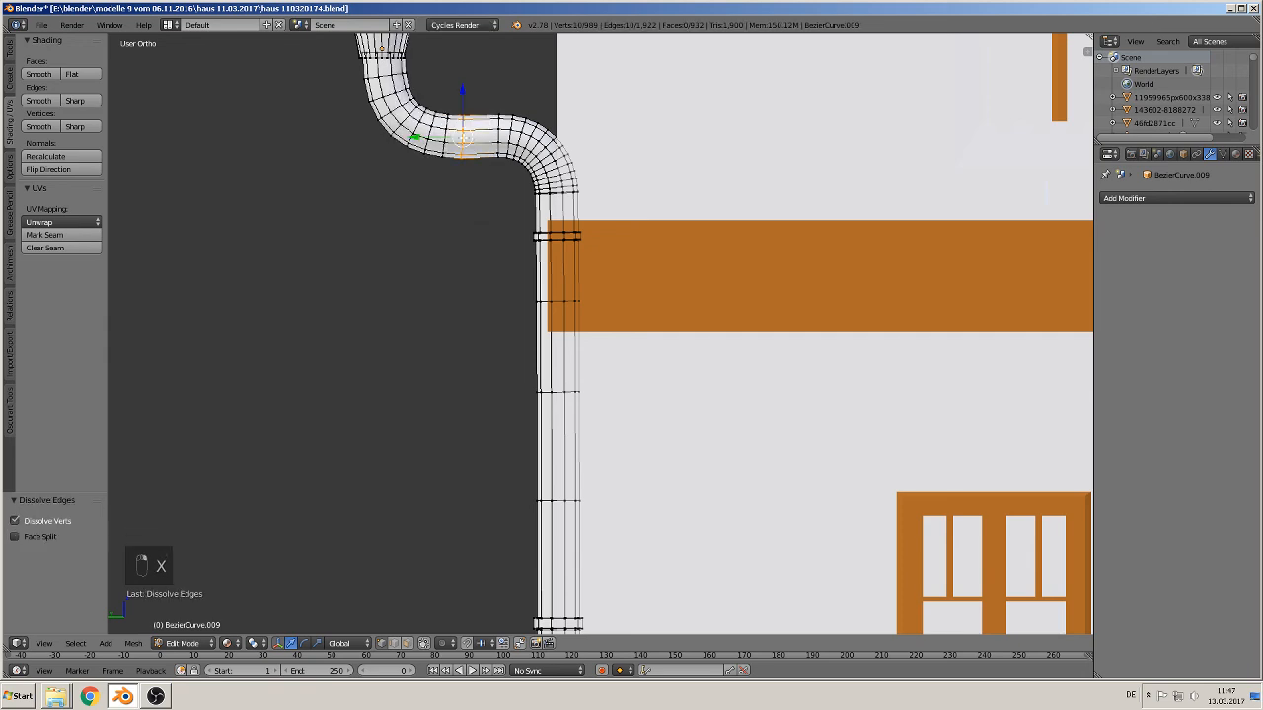
key("x")
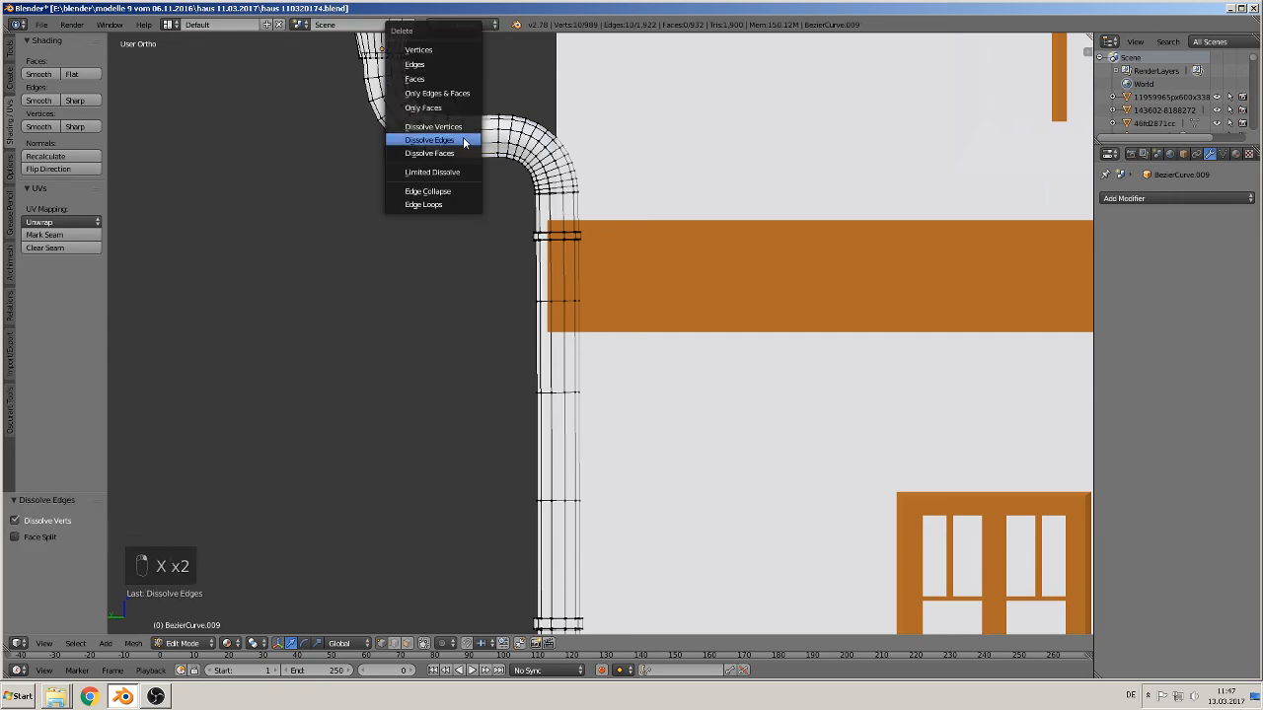
left_click(462, 136)
Shift the vertical pipe and its lower bend slightly further outward along Y, then leave mesh editing and deselect everything
scroll(645, 324, "down", 5)
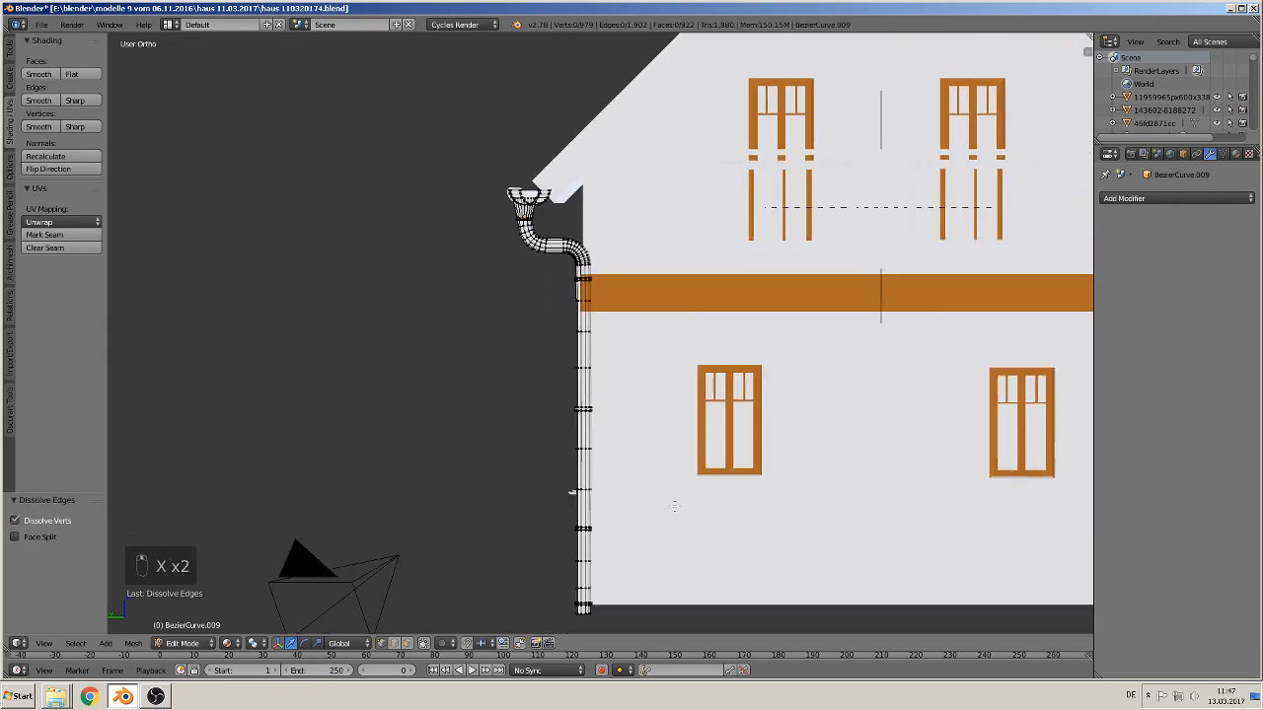
middle_click_drag(675, 506, 655, 387, "shift")
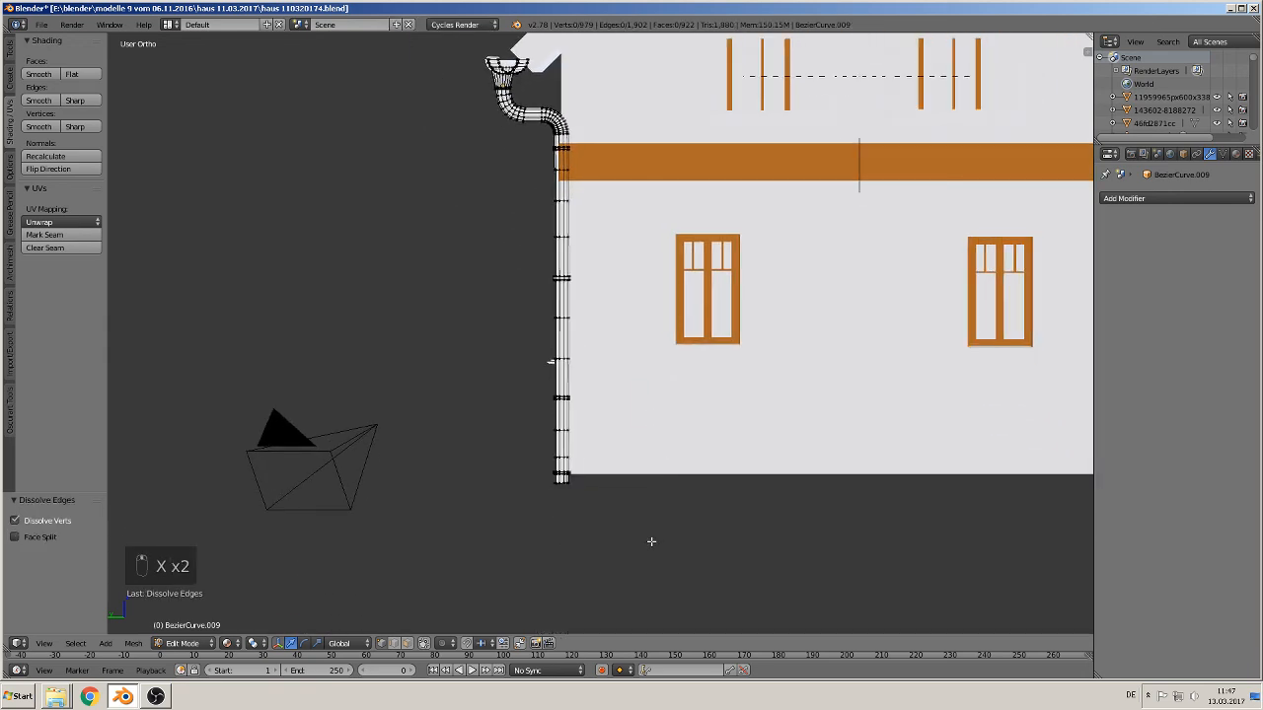
key("b")
left_click_drag(623, 490, 538, 99)
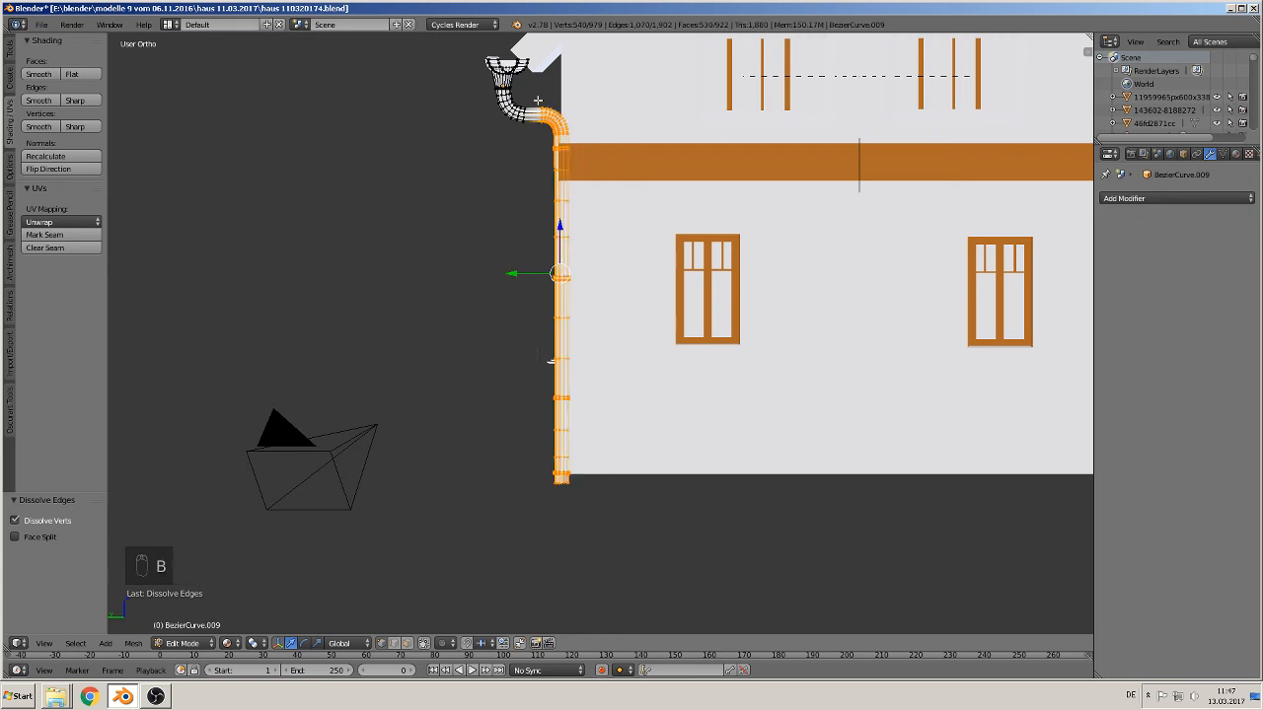
left_click_drag(525, 274, 515, 272)
scroll(599, 353, "down", 3)
key("Tab")
middle_click_drag(599, 357, 690, 340)
key("a")
Save the house model under its current file name
scroll(525, 365, "down", 4)
scroll(705, 334, "up", 6)
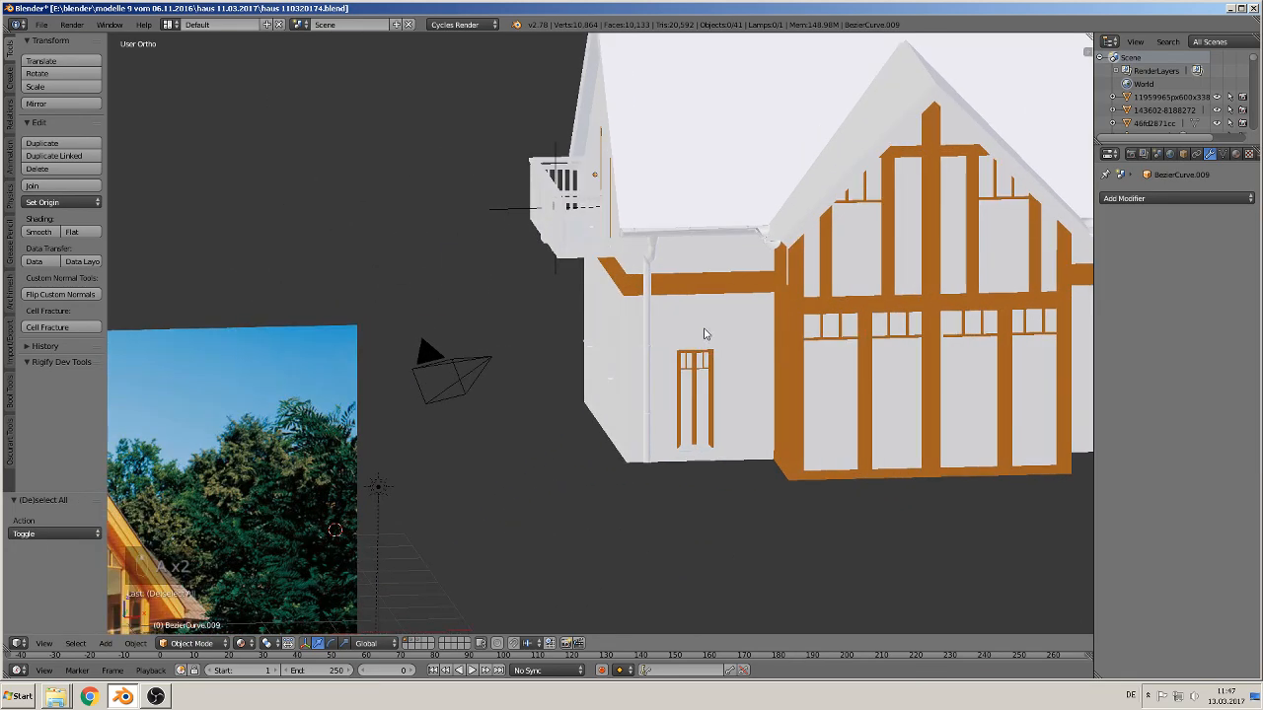
scroll(704, 334, "up", 2)
left_click(40, 23)
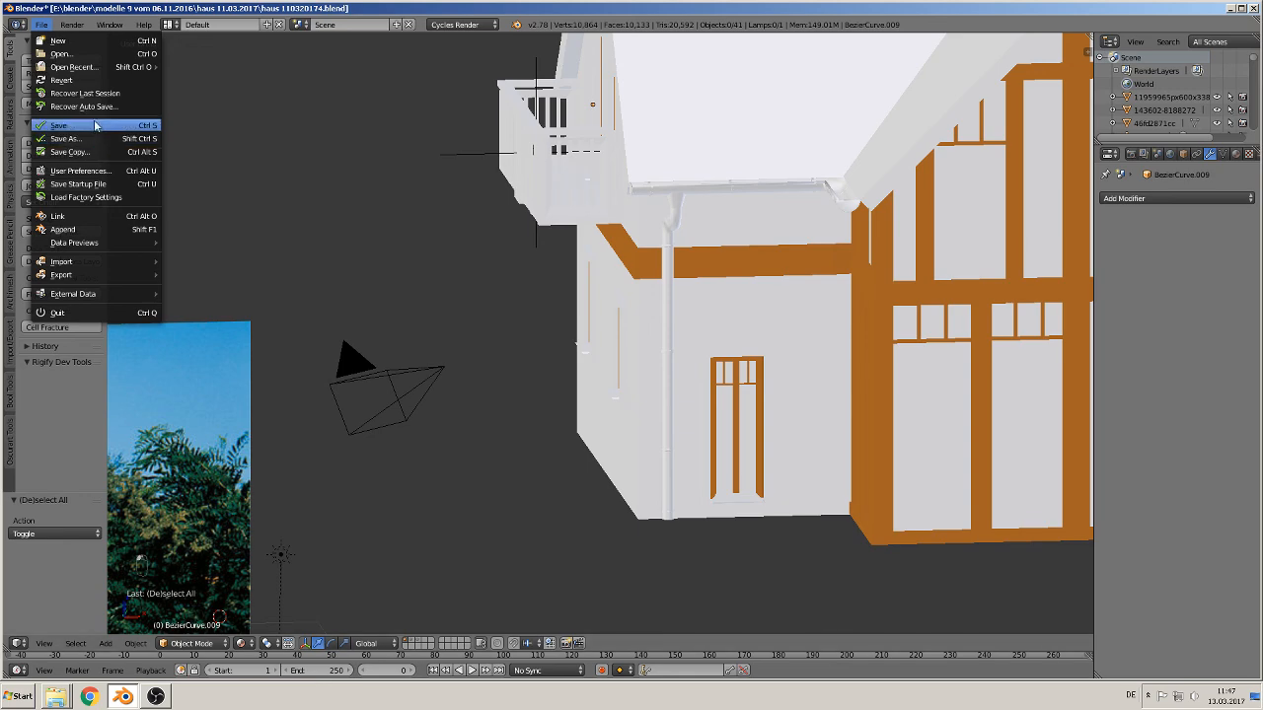
left_click(96, 125)
Switch the viewport shading to Rendered with the whole house in view
middle_click_drag(674, 158, 613, 313)
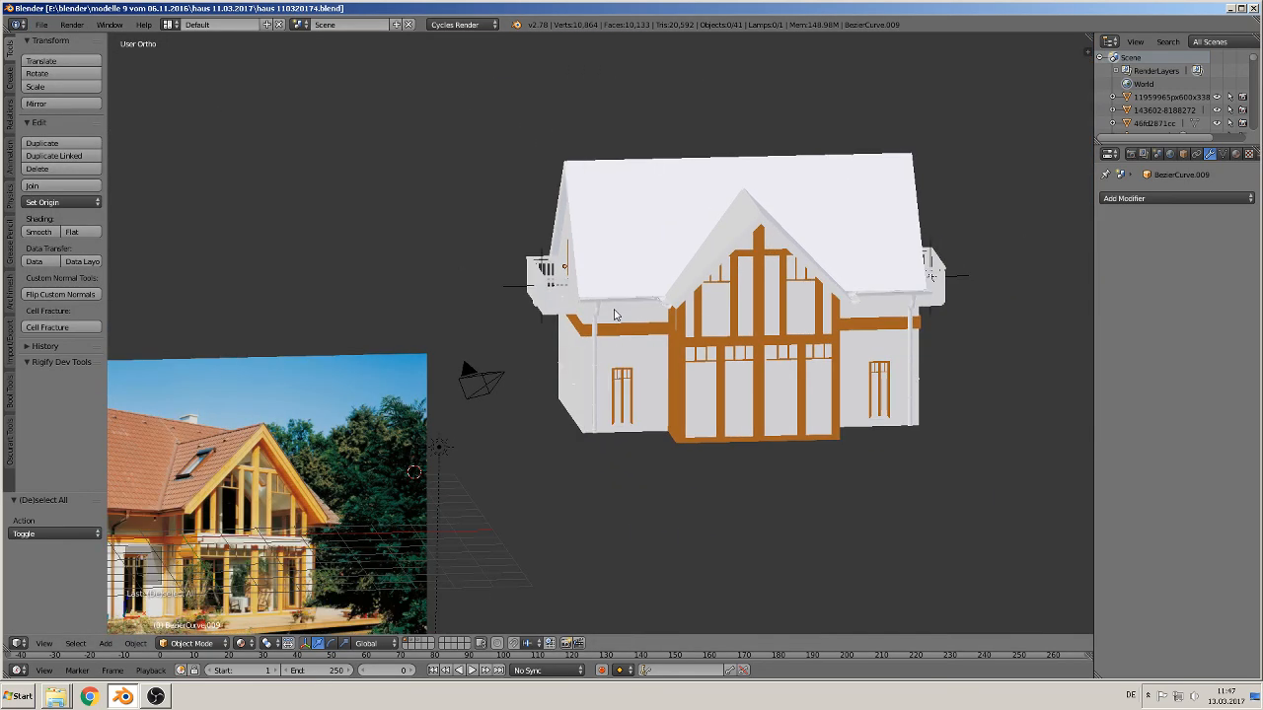
middle_click_drag(520, 365, 740, 403)
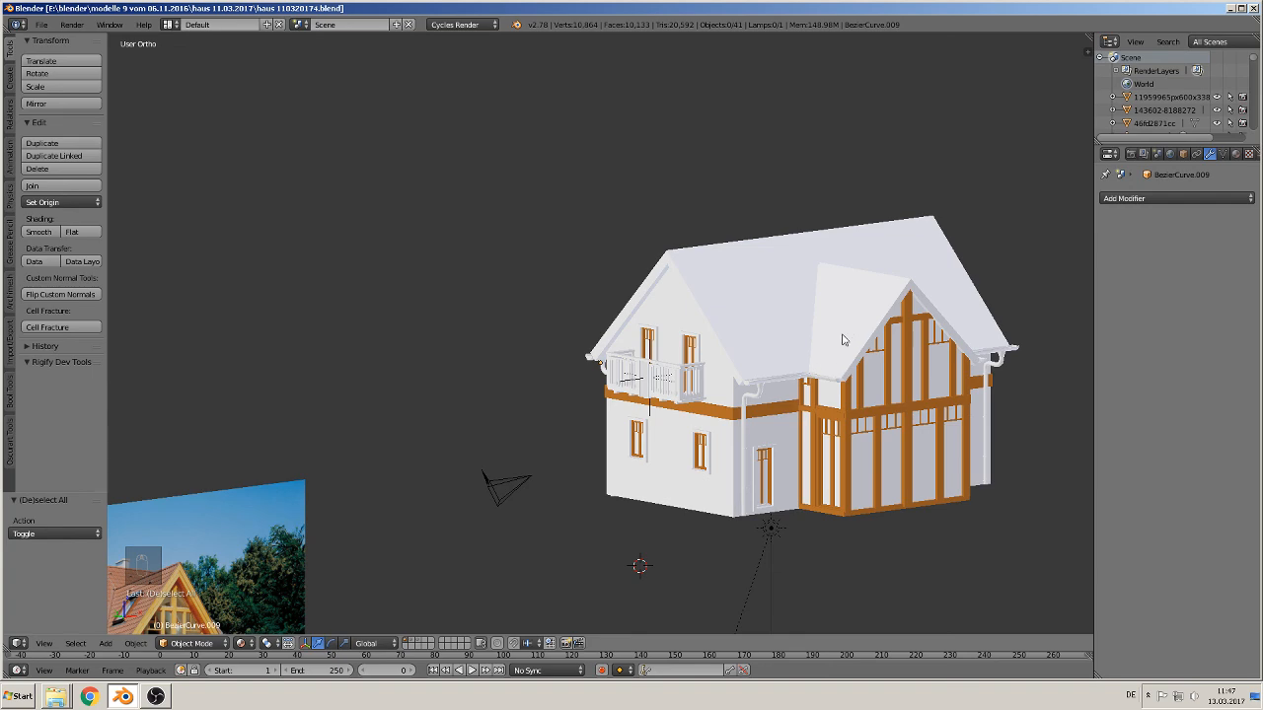
scroll(736, 483, "down", 3)
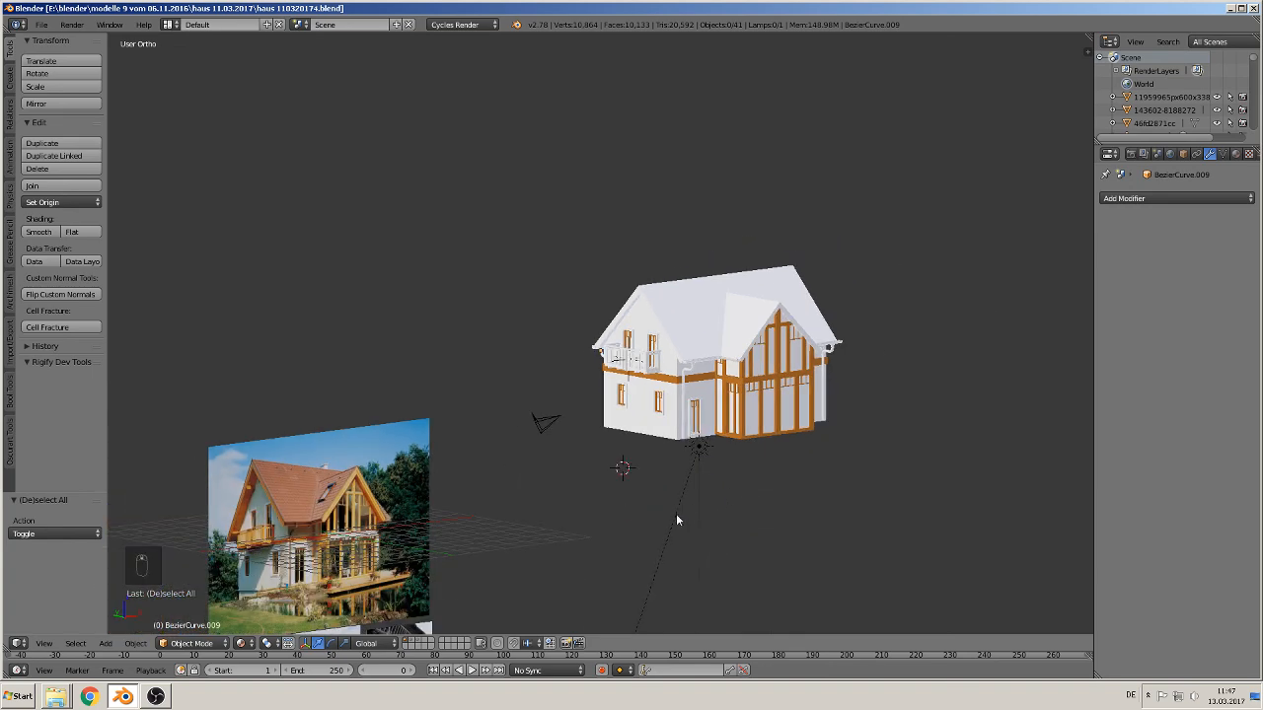
middle_click_drag(676, 520, 723, 344, "shift")
scroll(709, 371, "up", 3)
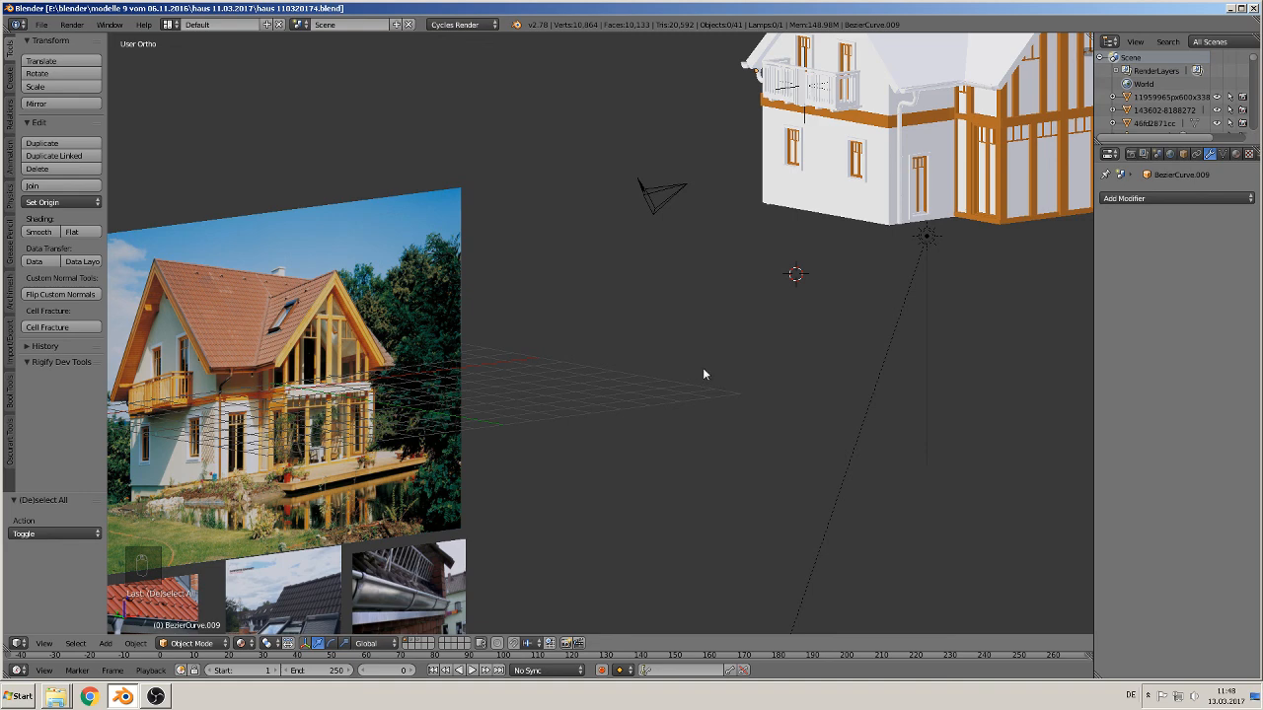
middle_click_drag(914, 243, 608, 510, "shift")
scroll(609, 510, "up", 3)
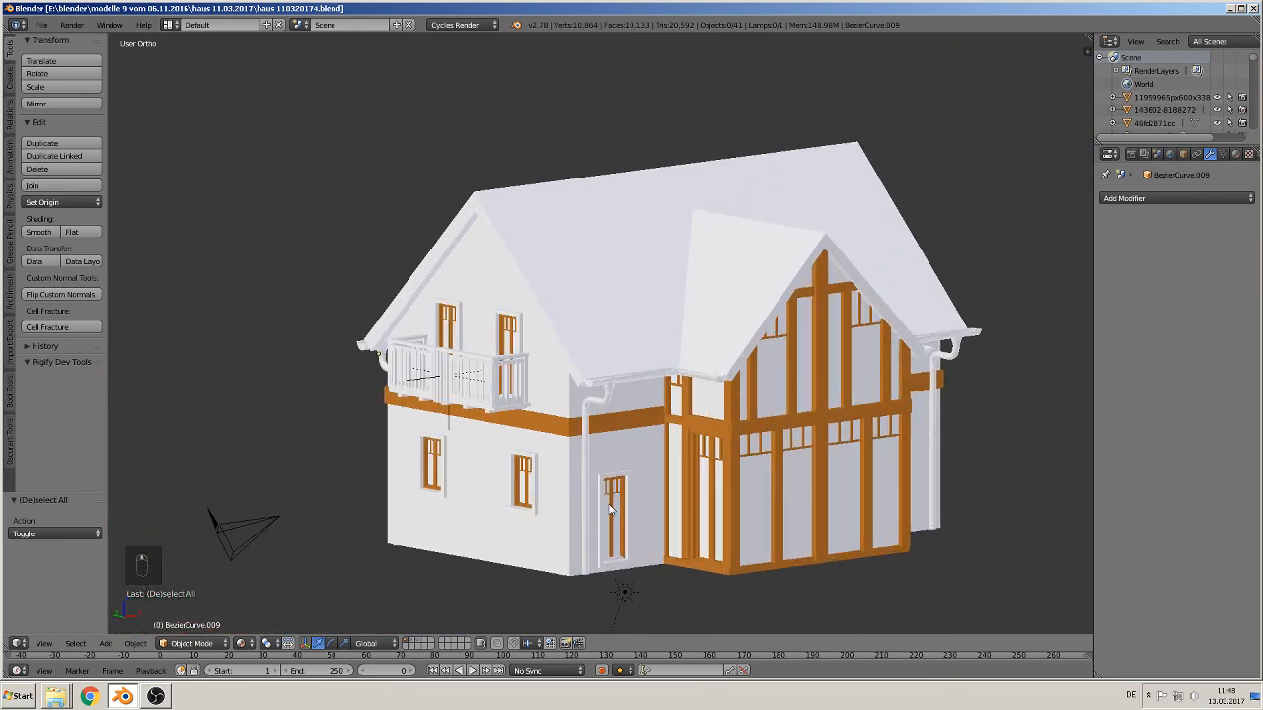
left_click(243, 643)
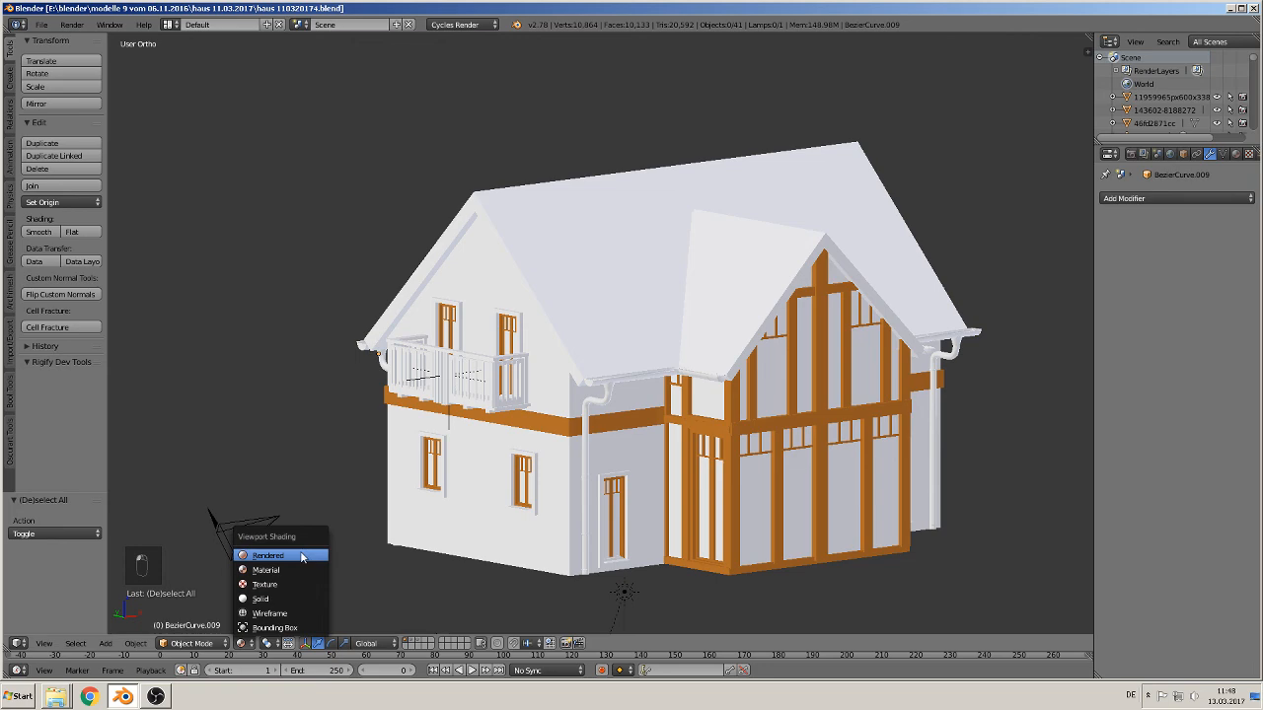
left_click(302, 557)
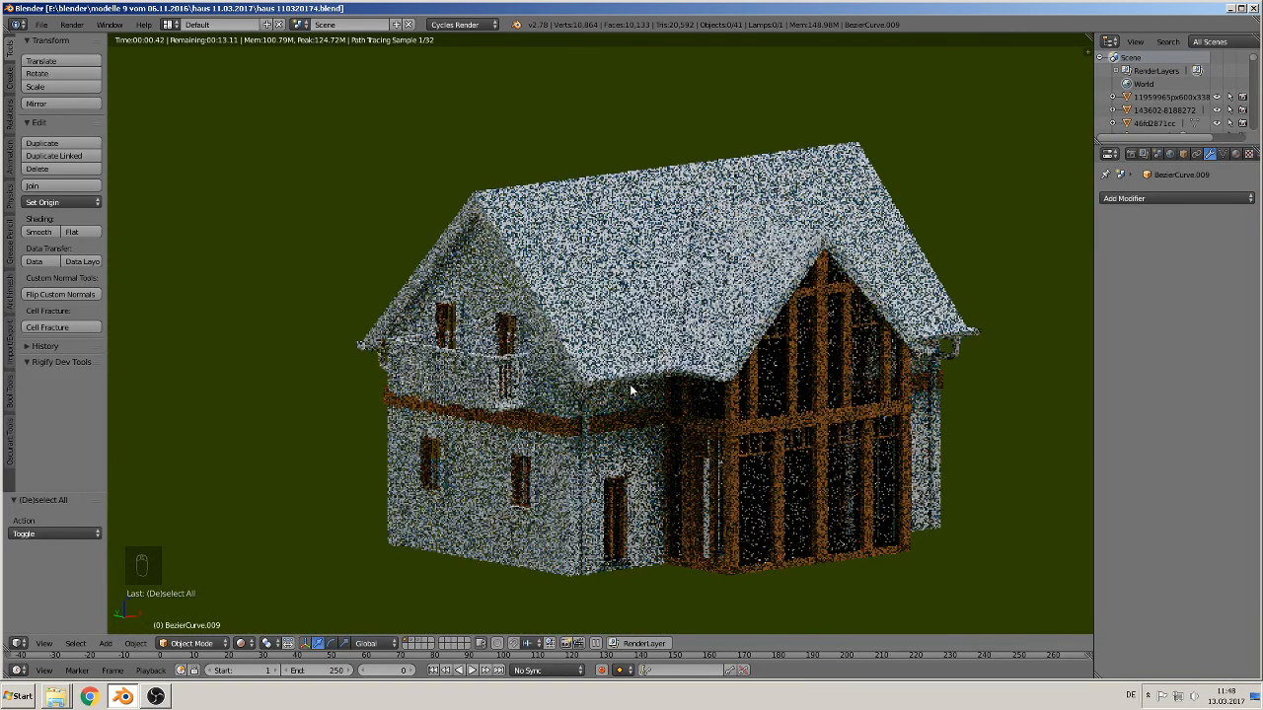